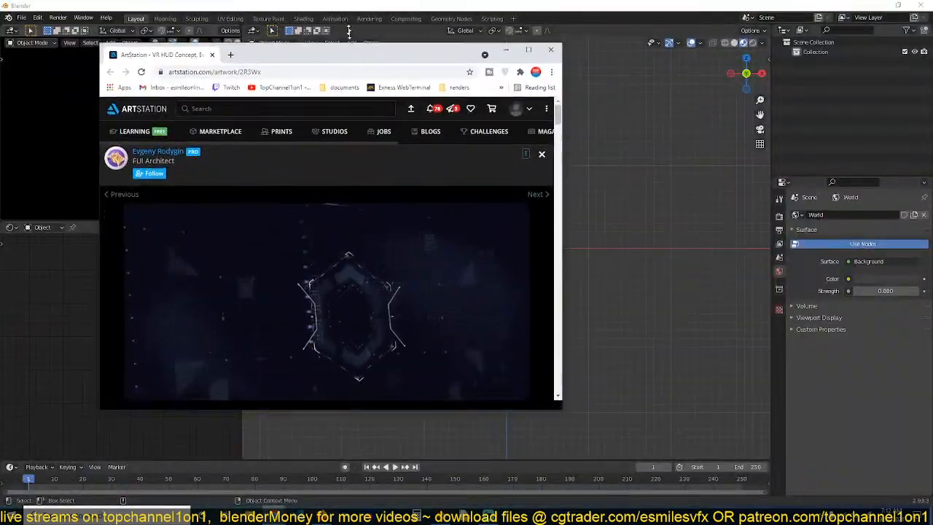
# Arrange the ArtStation HUD reference window and the Blender window side by side, with Blender taking the larger share
pyautogui.moveTo(348, 32); pyautogui.dragTo(263, 11)
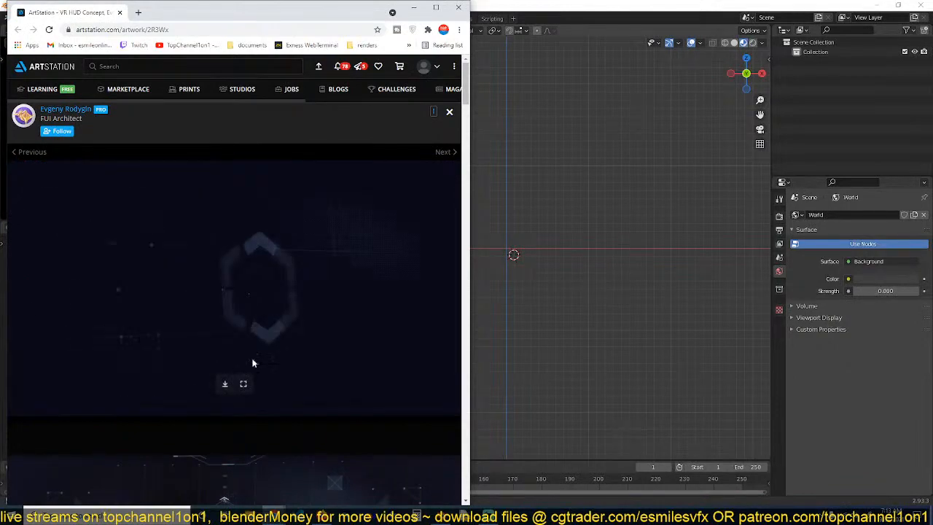
pyautogui.moveTo(469, 240); pyautogui.dragTo(255, 239)
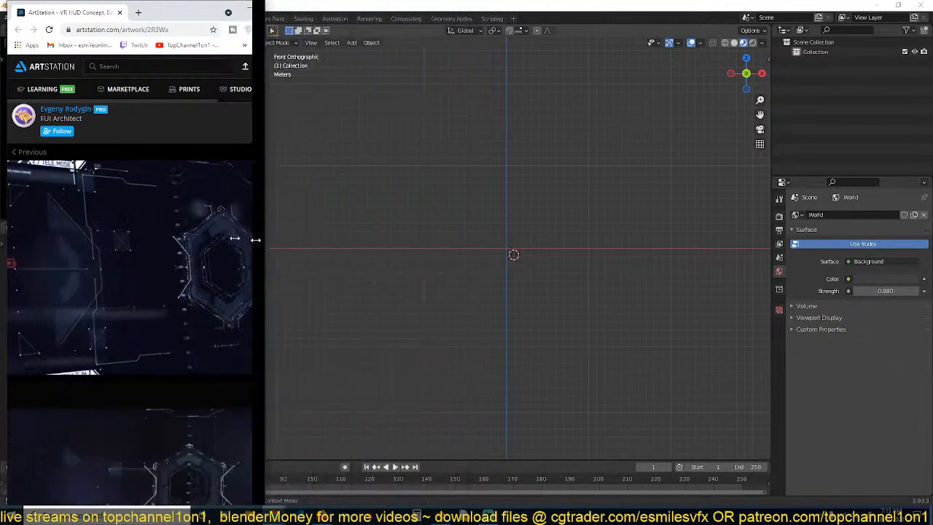
pyautogui.moveTo(474, 6); pyautogui.dragTo(554, 2)
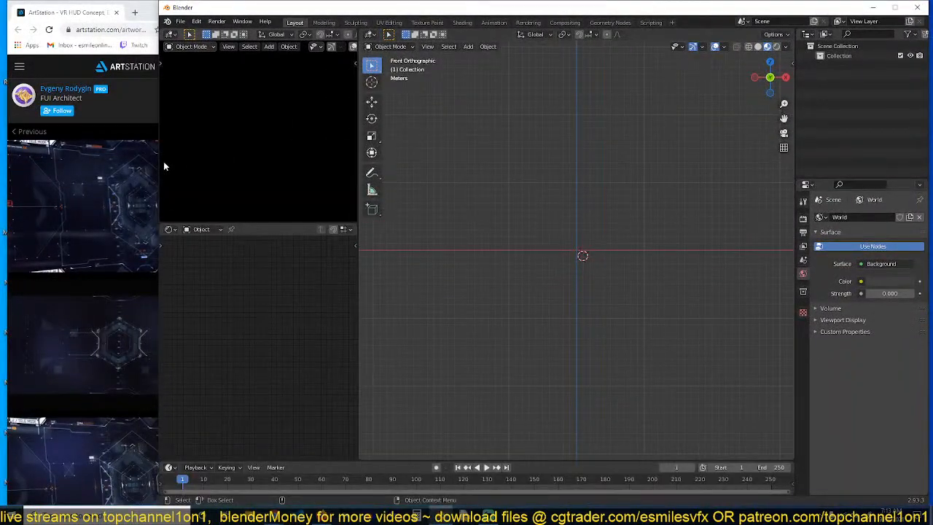
pyautogui.moveTo(158, 163); pyautogui.dragTo(253, 162)
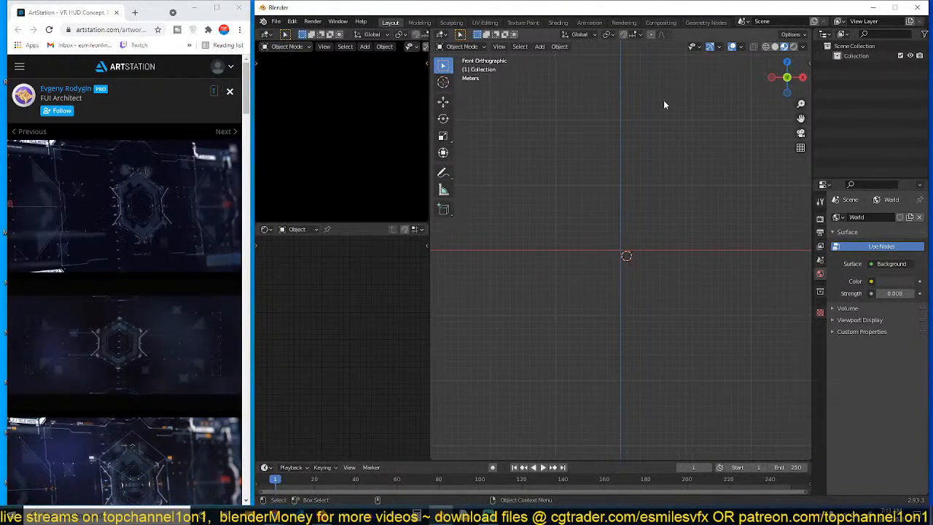
# Start the Shortcut VUr add-on in the large 3D viewport to show keystrokes on screen
pyautogui.press('n')
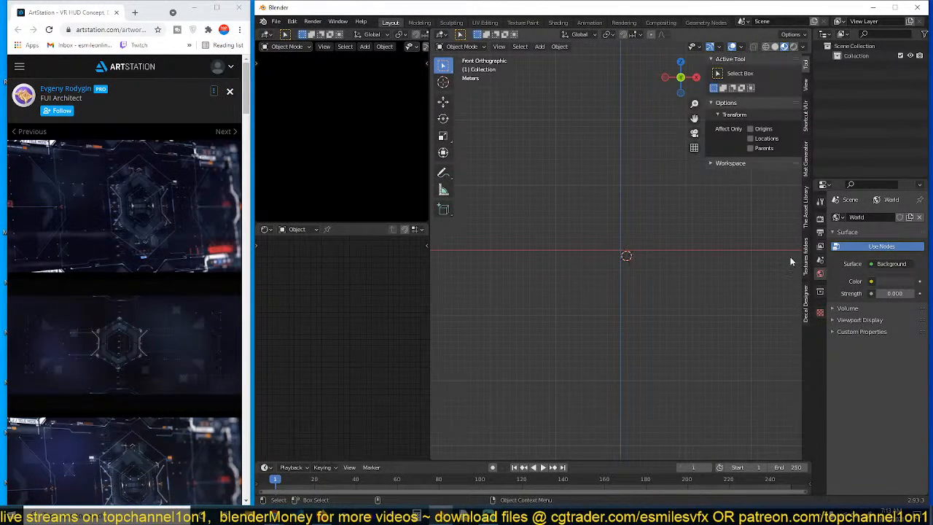
pyautogui.click(805, 115)
pyautogui.click(770, 74)
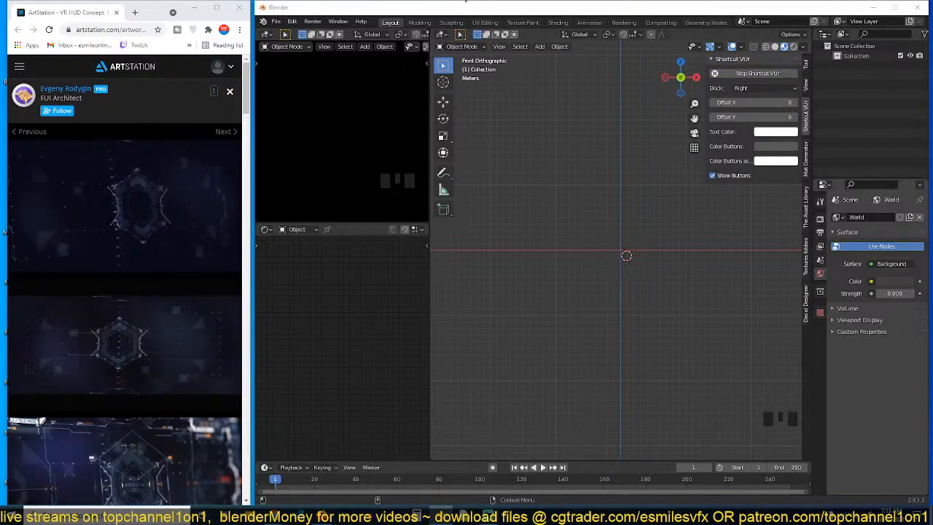
pyautogui.click(651, 299)
pyautogui.click(584, 270)
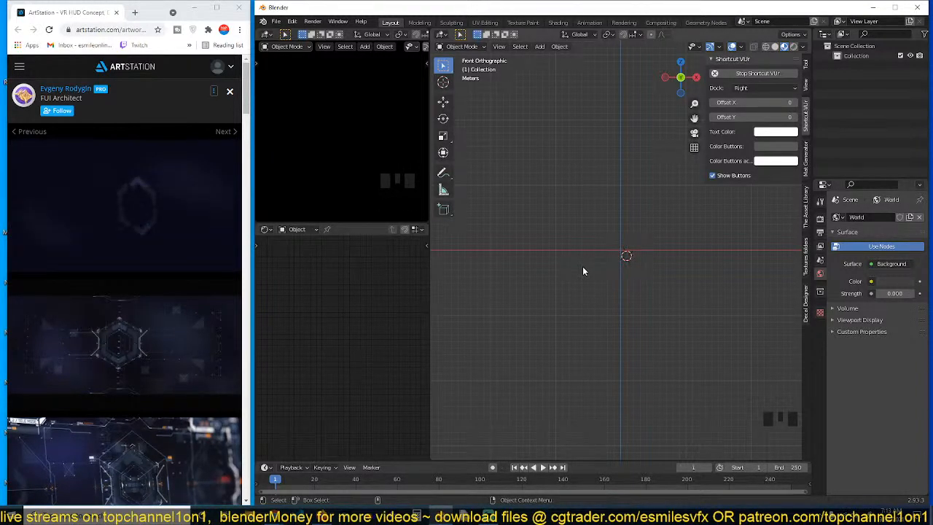
pyautogui.click(583, 269)
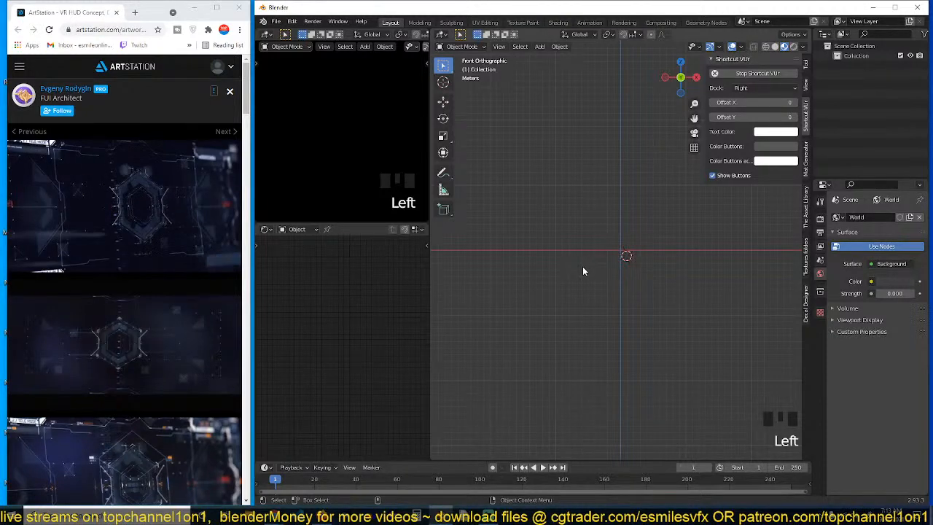
pyautogui.press('n')
pyautogui.press('n')
pyautogui.scroll(3, 620, 250)
pyautogui.keyDown('shift'); pyautogui.moveTo(623, 249); pyautogui.dragTo(607, 271, button='middle'); pyautogui.keyUp('shift')
pyautogui.press('n')
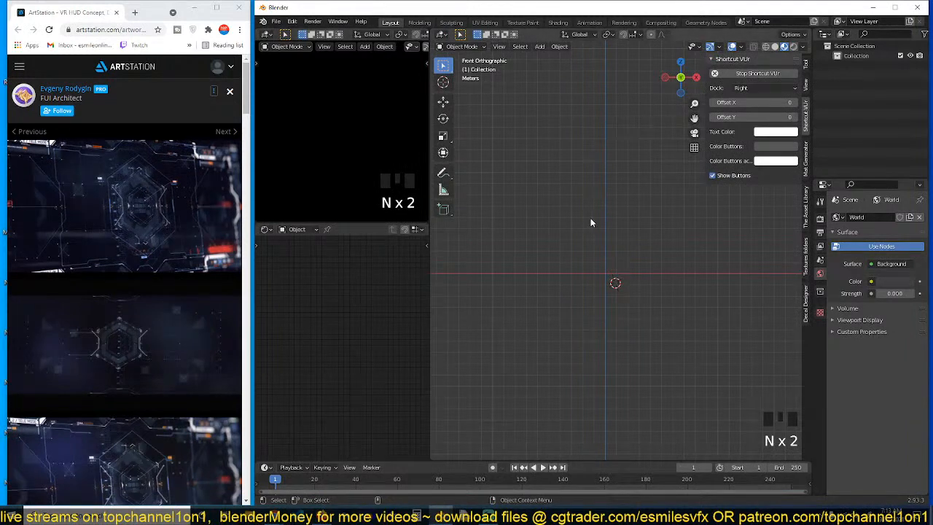
pyautogui.click(592, 222)
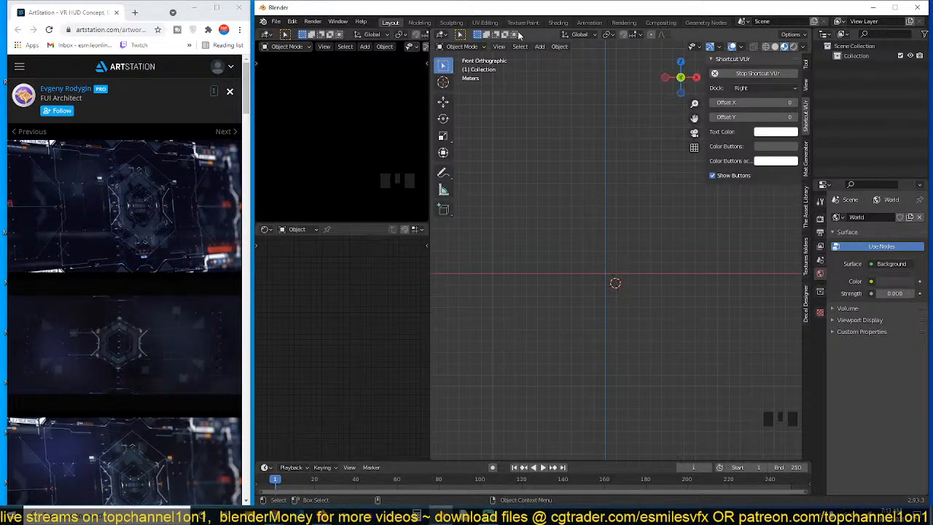
pyautogui.click(589, 22)
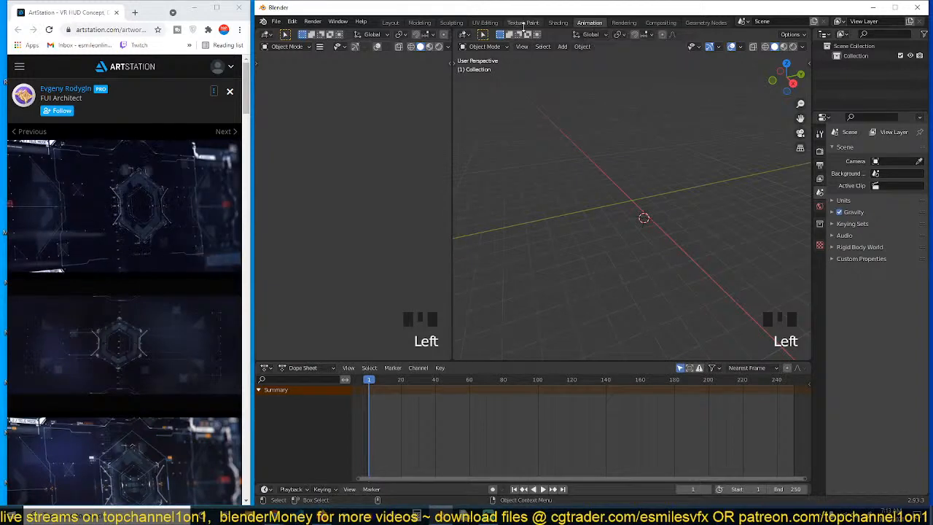
pyautogui.click(390, 23)
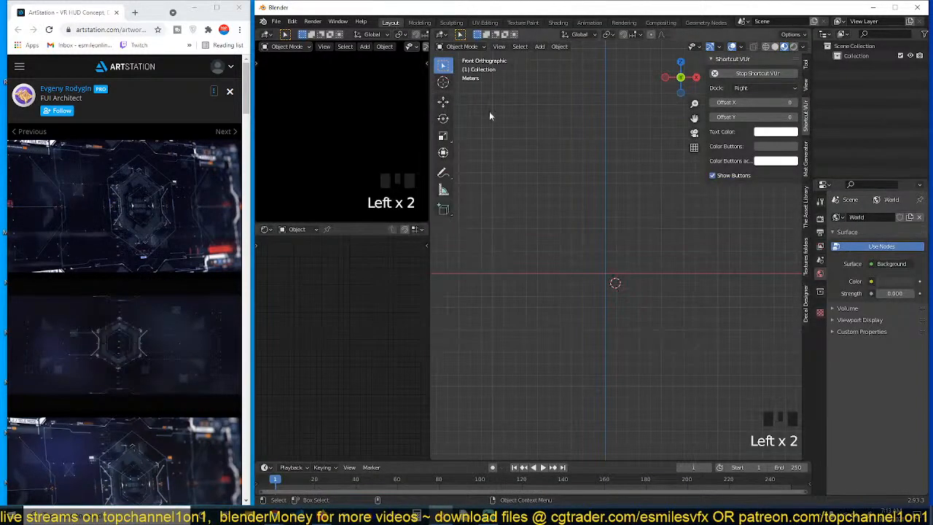
pyautogui.click(608, 247)
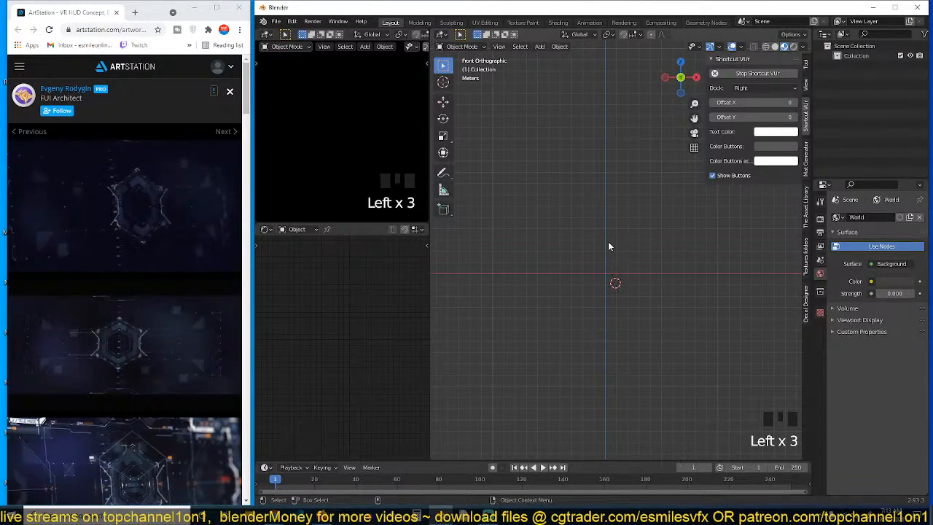
# Add a Bezier circle and clear its location so it sits at the world origin
pyautogui.hotkey('shift', 'a')
pyautogui.moveTo(613, 252)
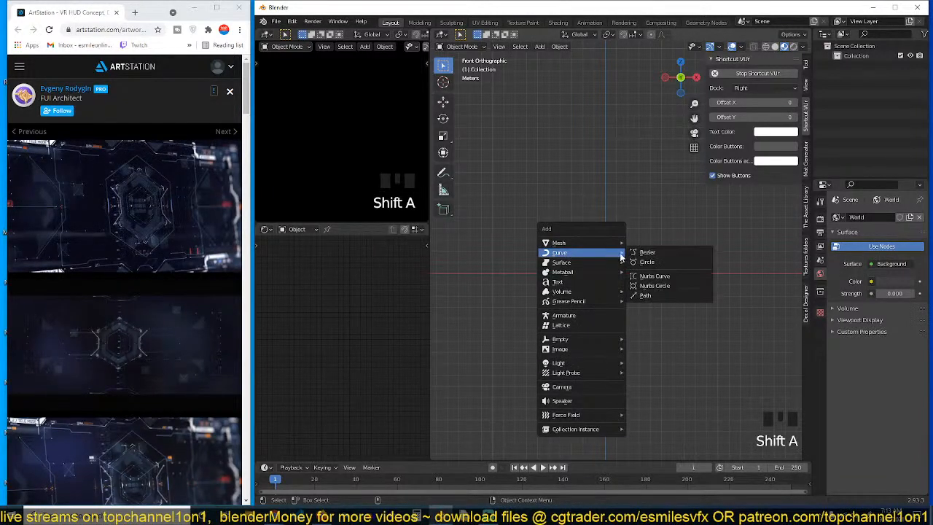
pyautogui.click(652, 264)
pyautogui.press('KP_7')
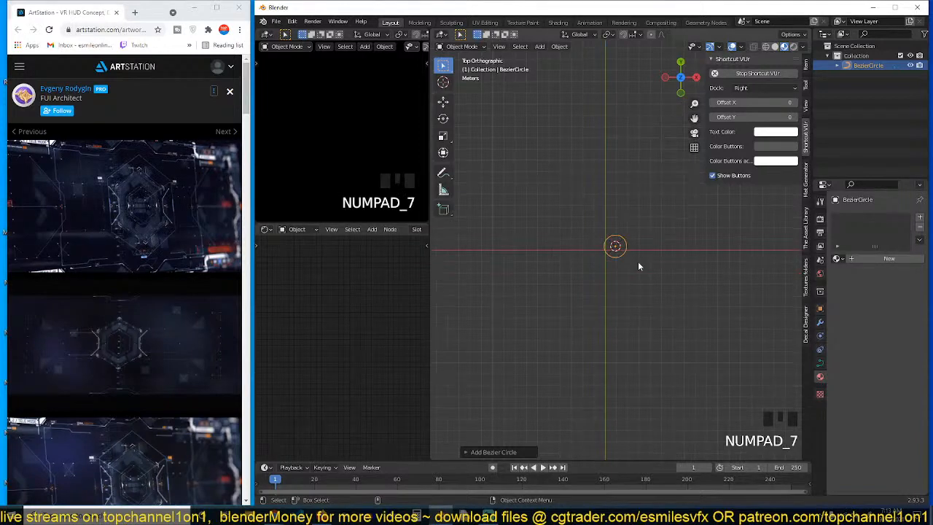
pyautogui.hotkey('alt', 'g')
pyautogui.press('KP_7')
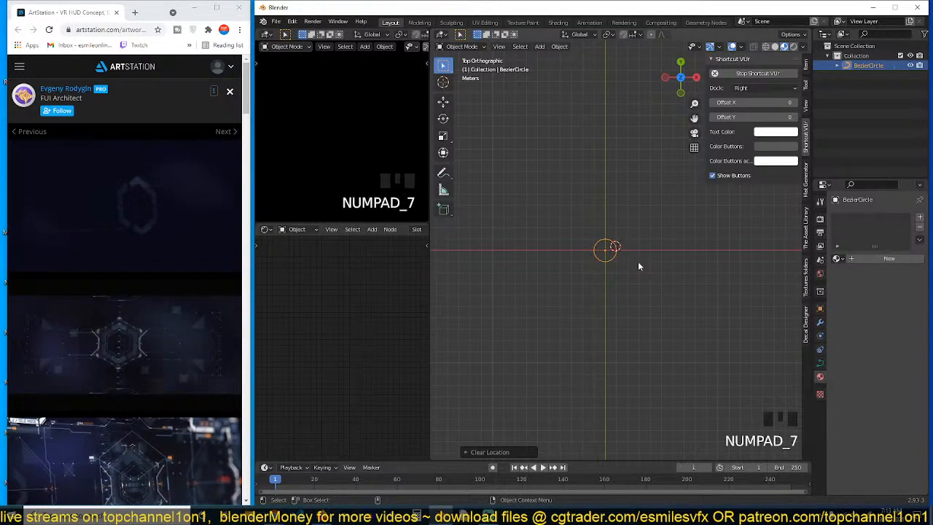
# Rotate the circle 90° about X so it faces the front view
pyautogui.write('r0')
pyautogui.press('Return')
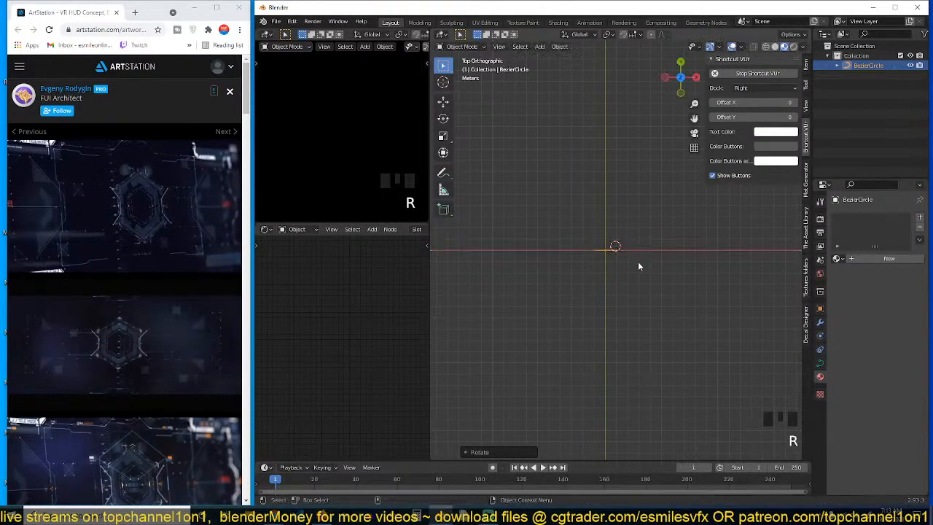
pyautogui.press('KP_1')
pyautogui.press('KP_Decimal')
pyautogui.scroll(-1, 638, 266)
pyautogui.scroll(-2, 639, 266)
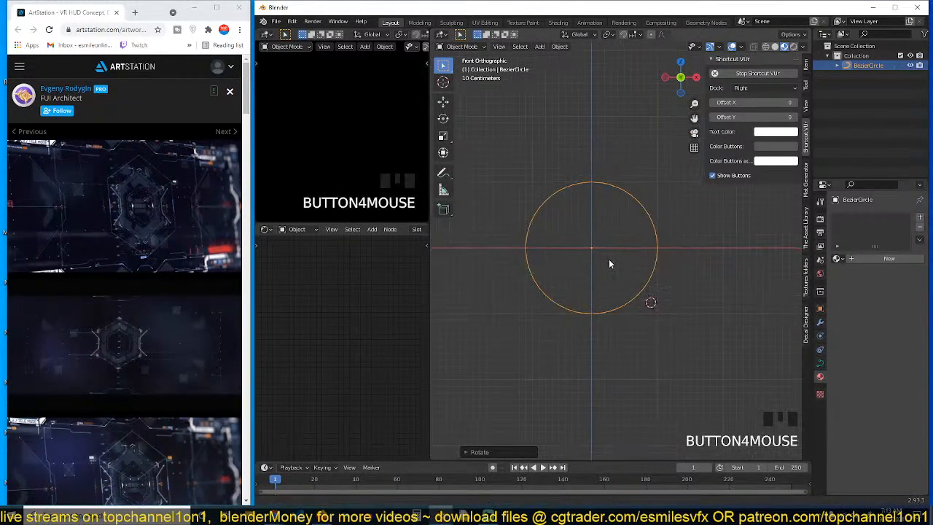
# Show the circle's curve data properties and split the large 3D viewport into two stacked views
pyautogui.click(820, 363)
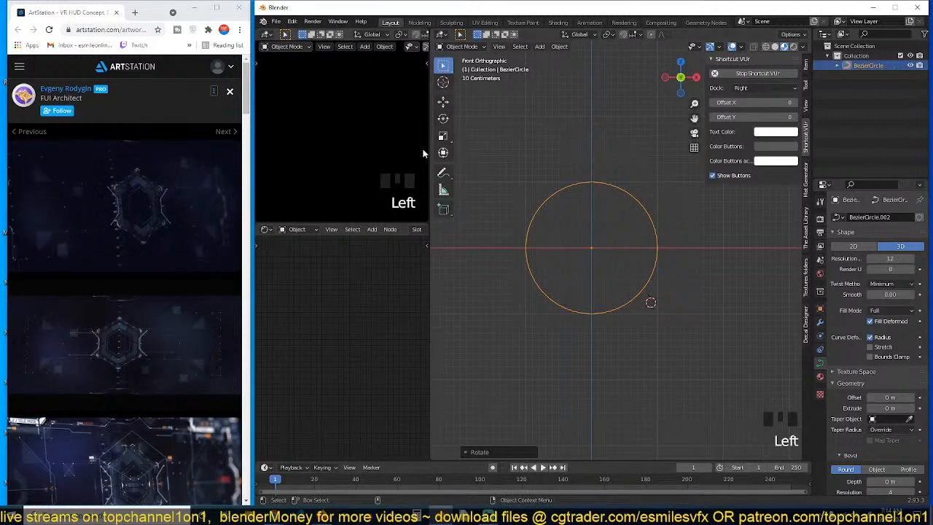
pyautogui.moveTo(811, 27); pyautogui.dragTo(798, 228)
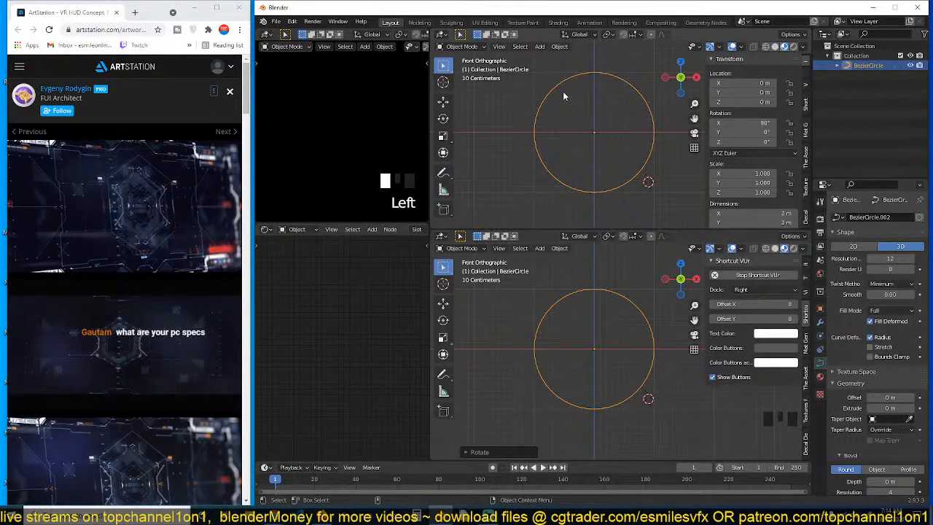
pyautogui.scroll(-1, 536, 79)
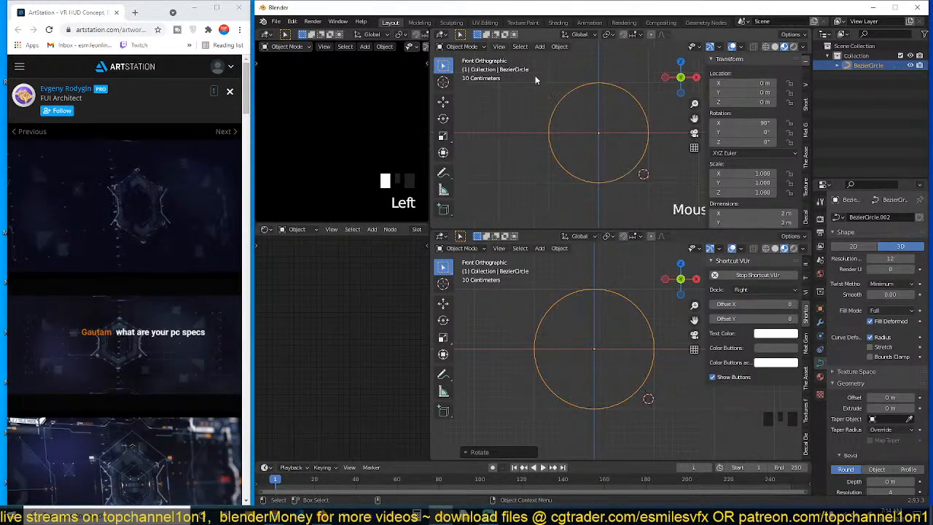
pyautogui.hotkey('ctrl', 'a')
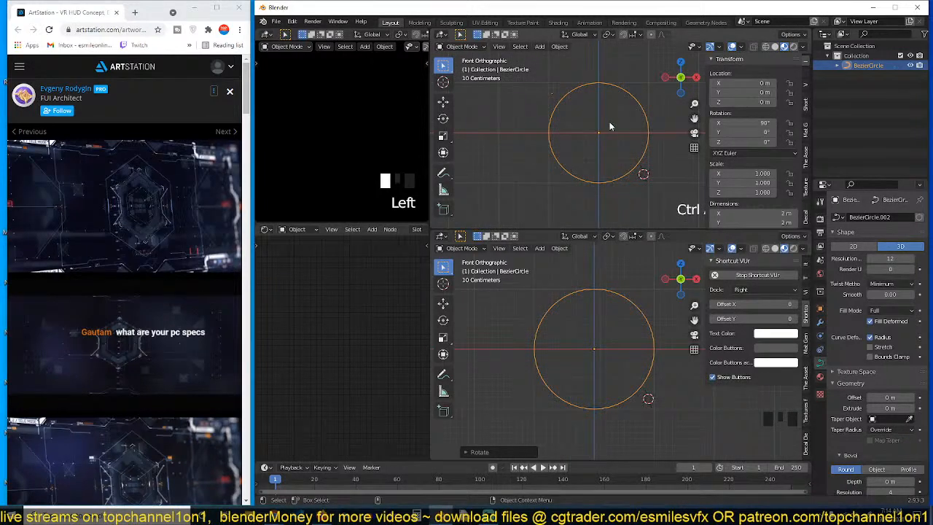
pyautogui.scroll(-1, 610, 129)
pyautogui.scroll(1, 610, 129)
# Add a camera and align it to the current front view in the upper viewport
pyautogui.hotkey('shift', 'a')
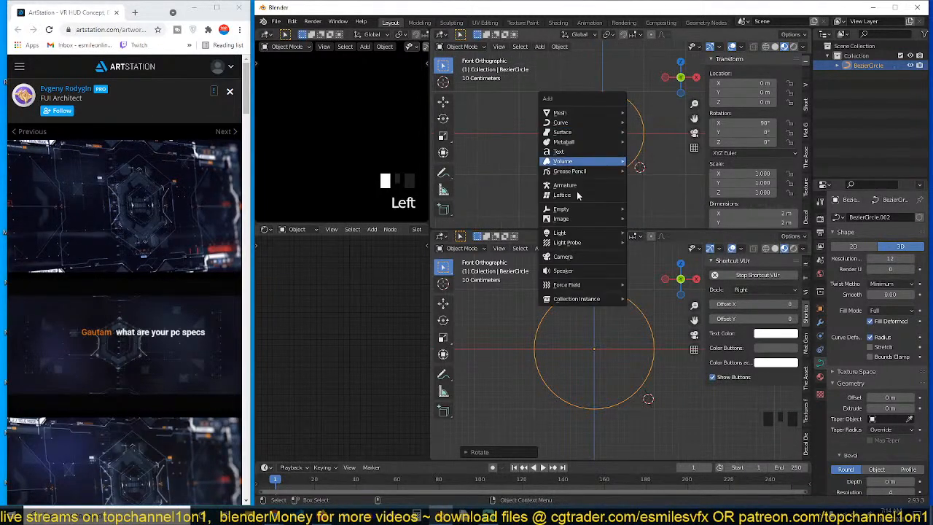
pyautogui.click(573, 261)
pyautogui.press('ctrl+alt+KP_0')
pyautogui.scroll(-5, 609, 187)
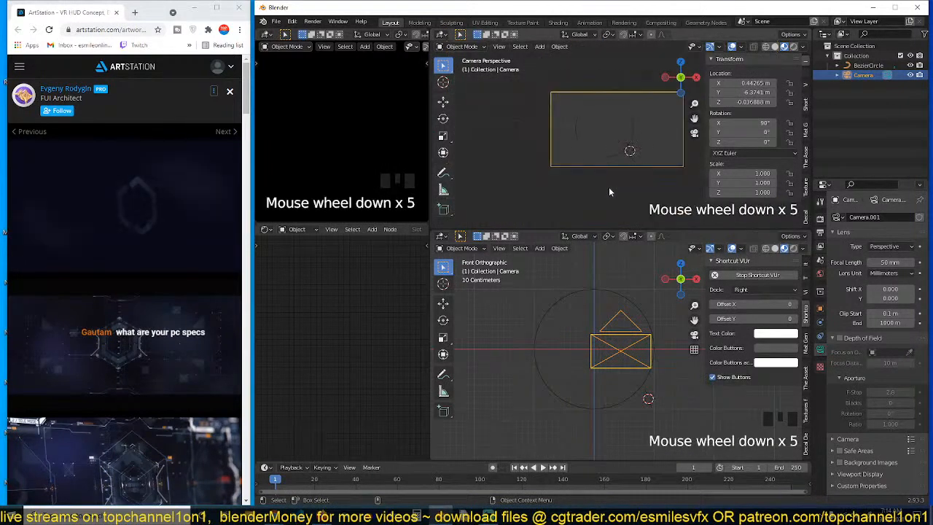
# Centre the camera on the circle and pull it back about 3.25 m along its local Z axis
pyautogui.press('g')
pyautogui.click(606, 181)
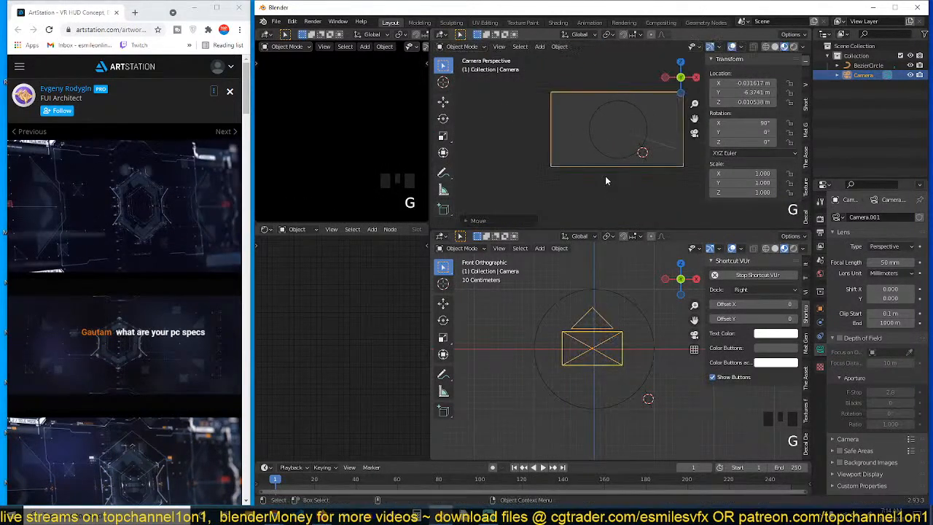
pyautogui.press('g')
pyautogui.press('g')
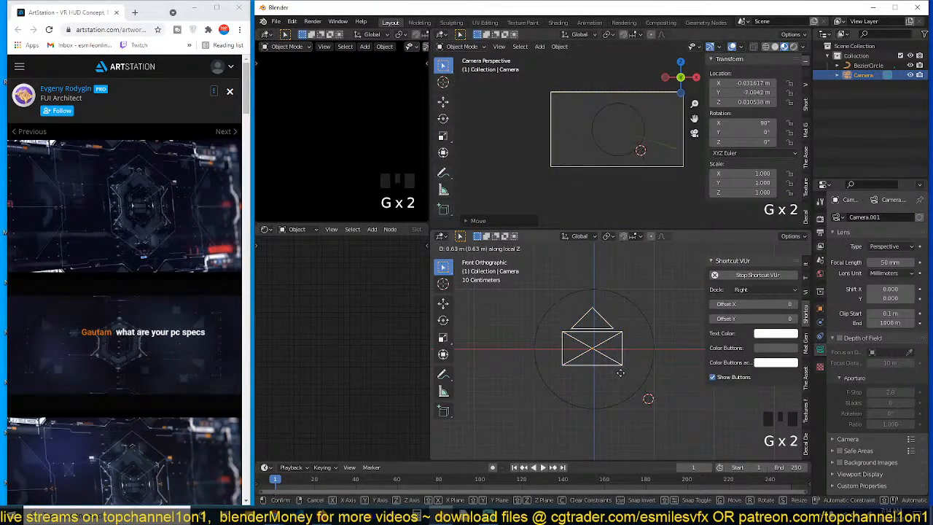
pyautogui.press('g')
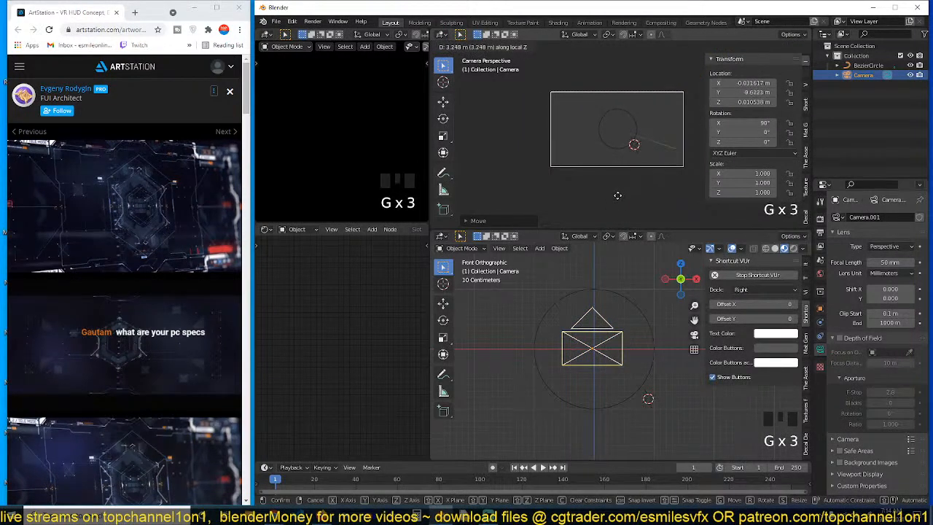
pyautogui.click(621, 195)
# Hide the sidebar in the camera view and enlarge the timeline area
pyautogui.scroll(3, 640, 194)
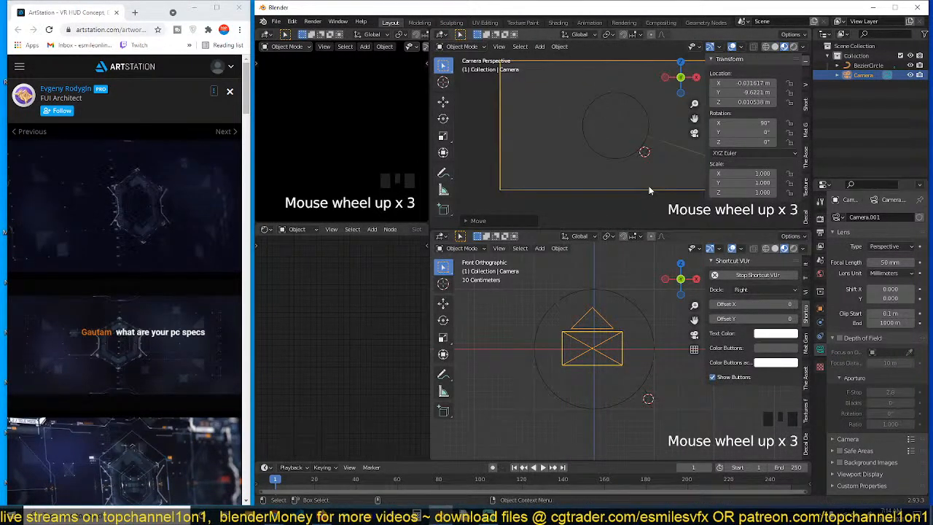
pyautogui.press('n')
pyautogui.scroll(1, 695, 171)
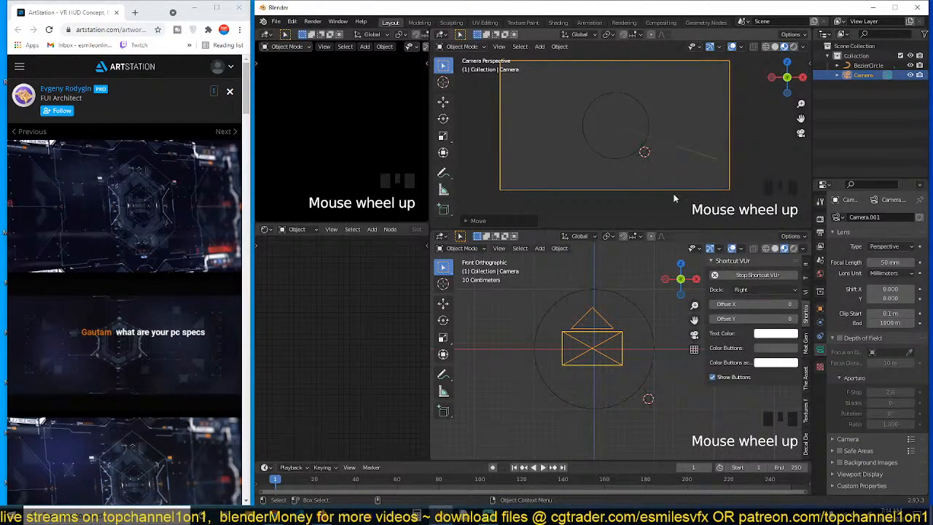
pyautogui.moveTo(587, 461); pyautogui.dragTo(587, 413)
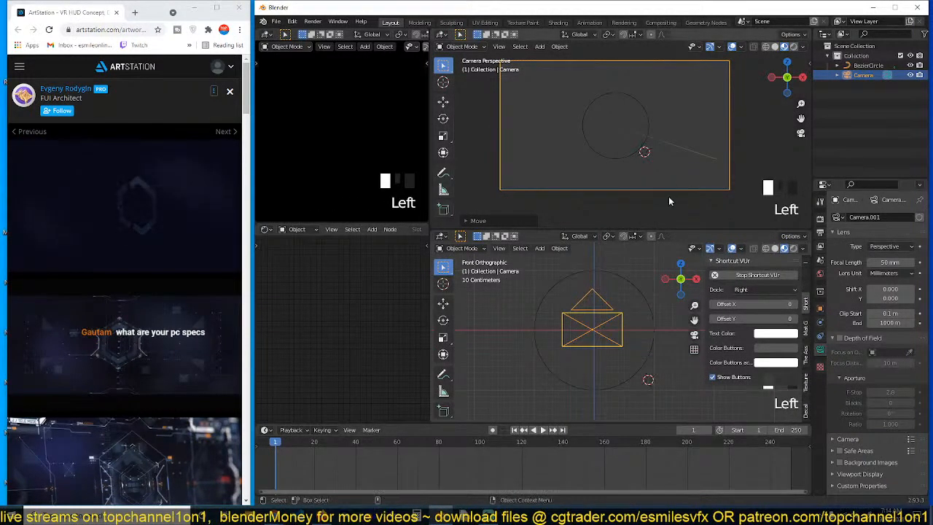
# Turn off the overlays in the camera view and hide the sidebar in the front view
pyautogui.scroll(2, 758, 94)
pyautogui.click(734, 46)
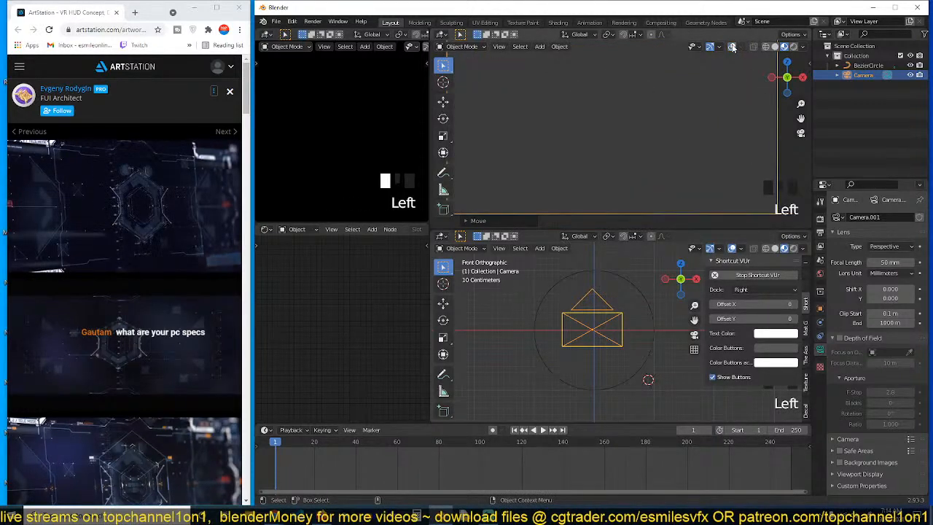
pyautogui.scroll(-2, 729, 139)
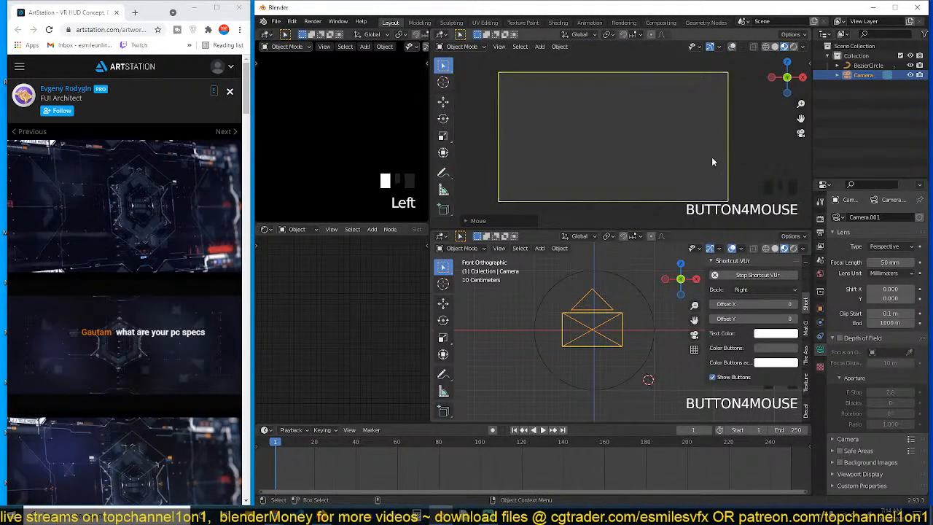
pyautogui.scroll(1, 615, 359)
pyautogui.press('n')
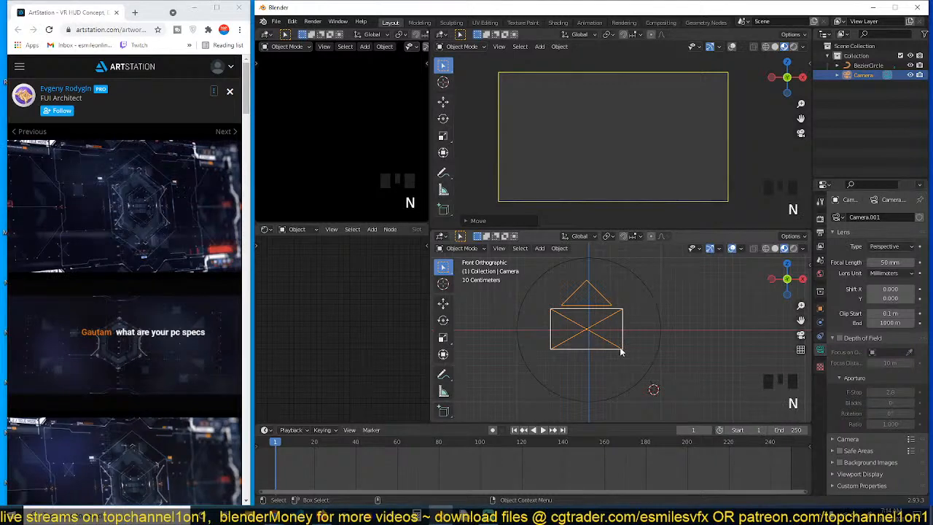
# Join the two stacked viewports, keeping the front view across the whole area
pyautogui.rightClick(632, 231)
pyautogui.click(618, 255)
pyautogui.click(634, 146)
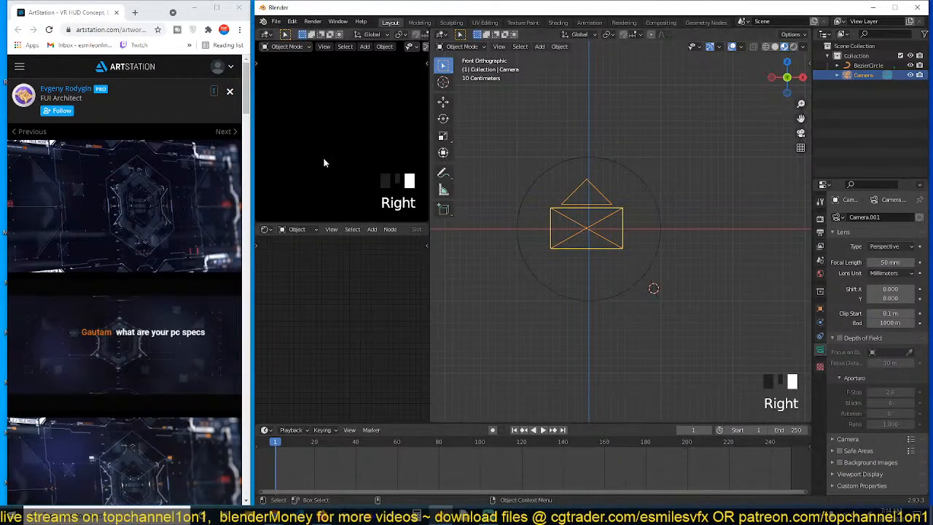
pyautogui.scroll(-1, 332, 144)
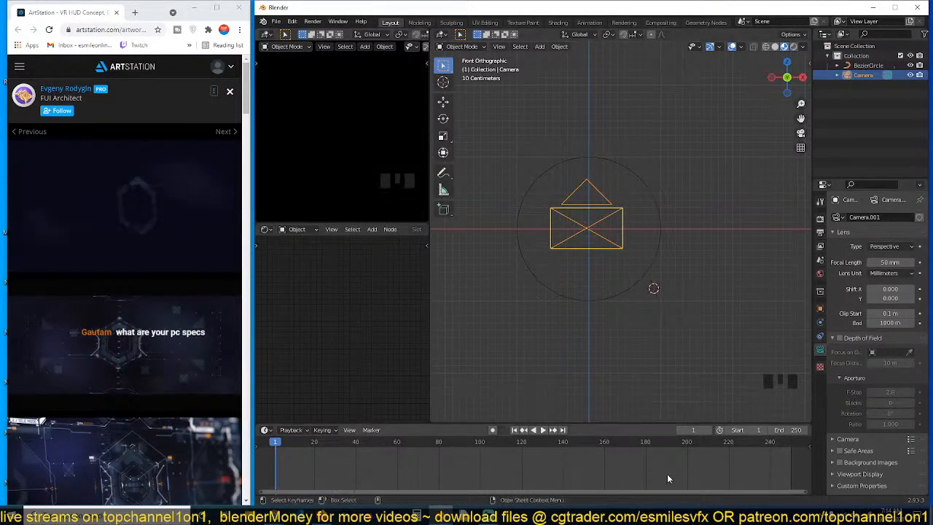
# Open Task Manager to examine the computer's CPU, GPU and memory specifications, and close it
pyautogui.rightClick(612, 518)
pyautogui.click(653, 487)
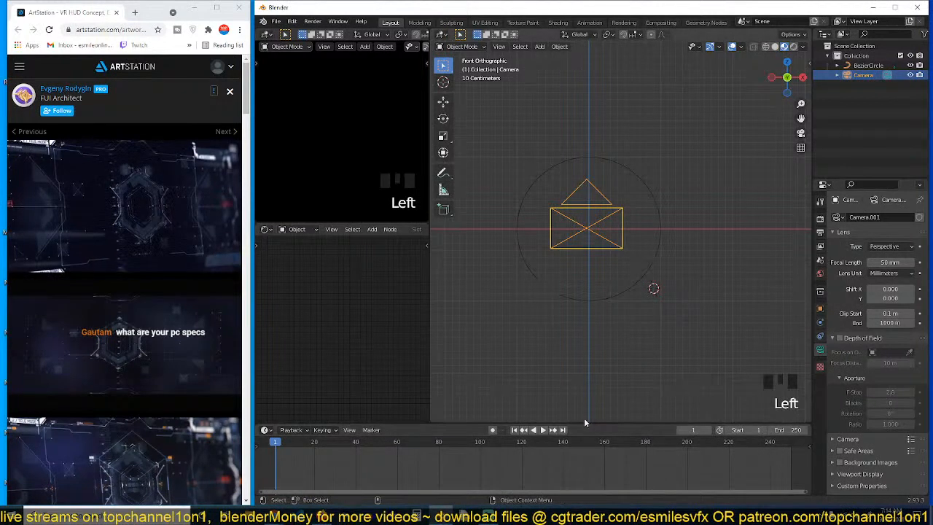
pyautogui.rightClick(625, 516)
pyautogui.click(654, 288)
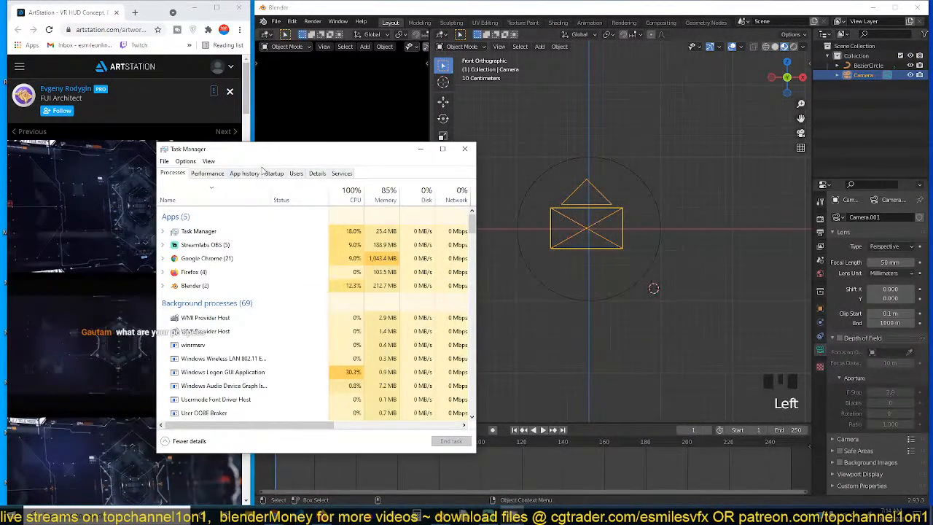
pyautogui.click(211, 174)
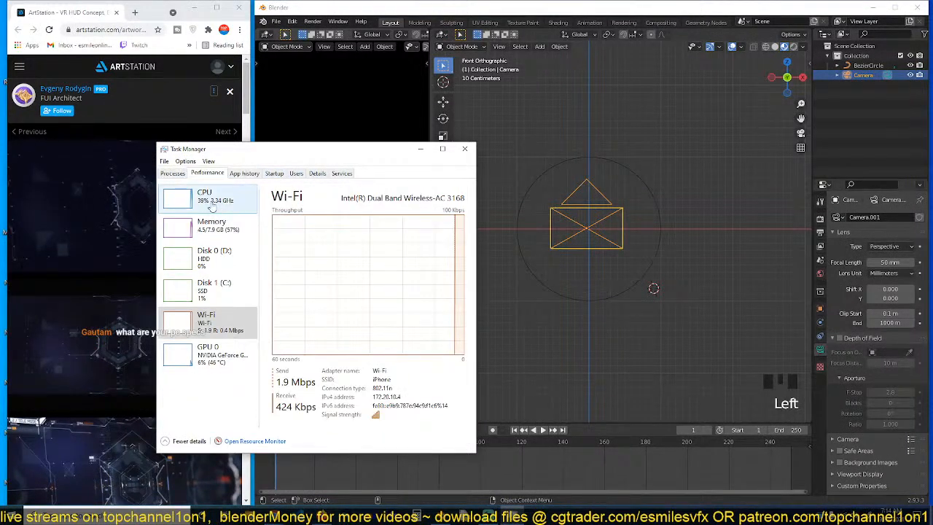
pyautogui.click(212, 204)
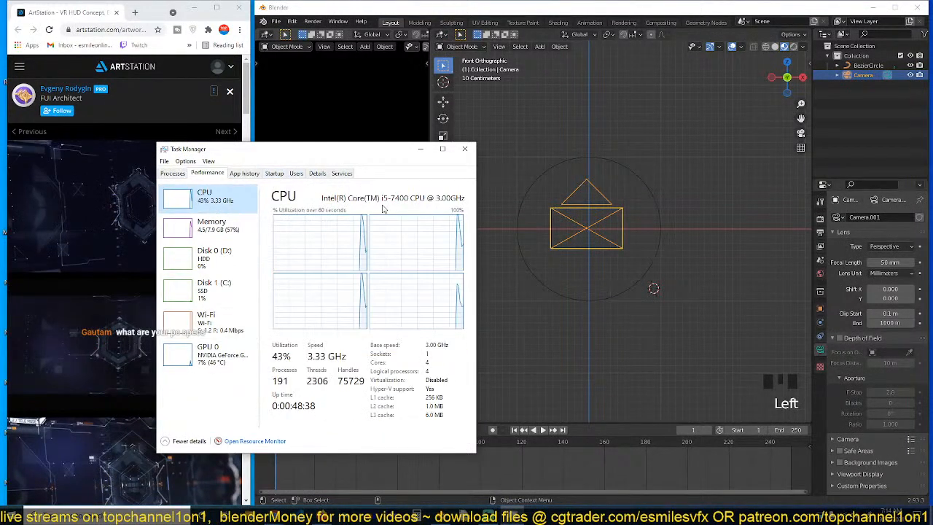
pyautogui.click(218, 327)
pyautogui.click(211, 353)
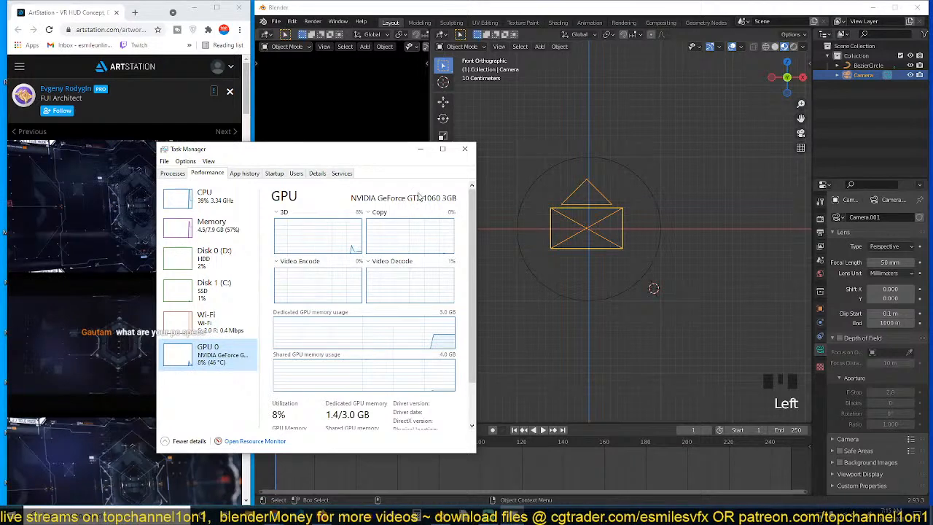
pyautogui.click(256, 223)
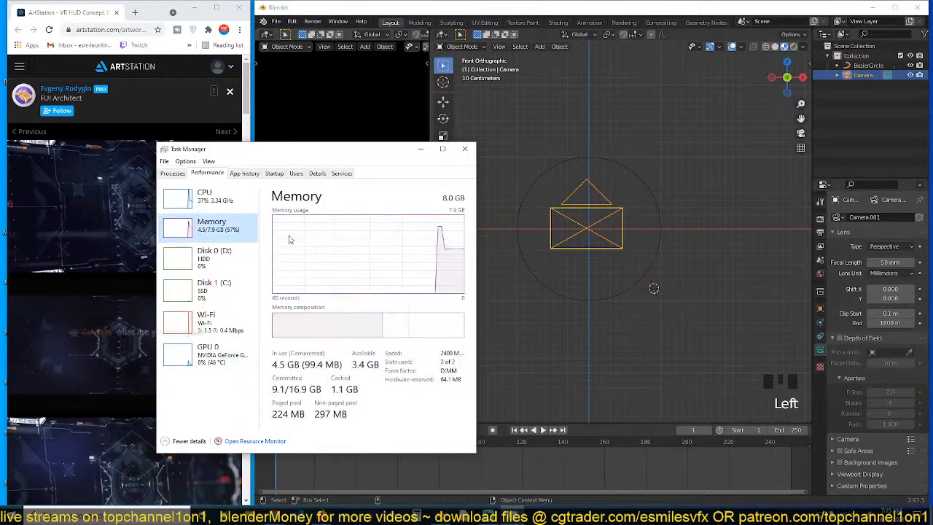
pyautogui.click(464, 149)
# Select the Bezier circle and enter Edit Mode on it
pyautogui.click(658, 222)
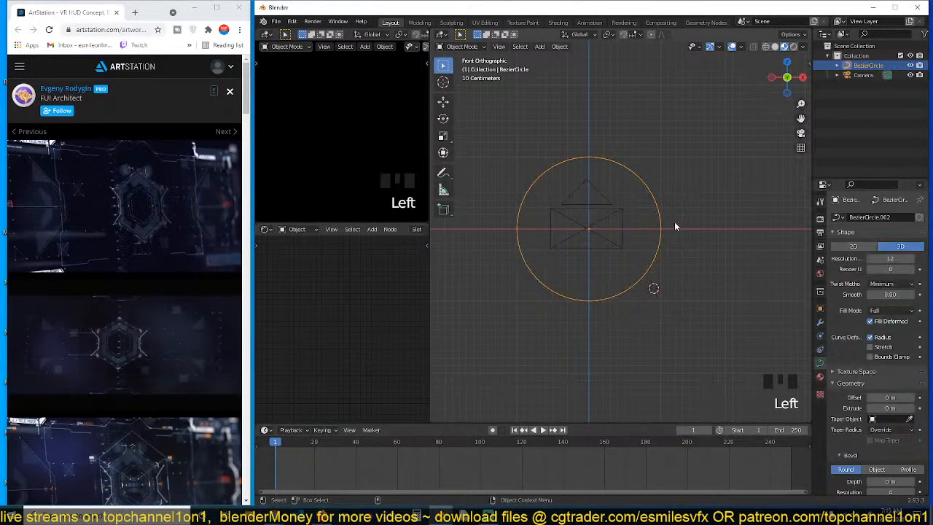
pyautogui.press('5')
pyautogui.scroll(4, 621, 263)
pyautogui.press('Tab')
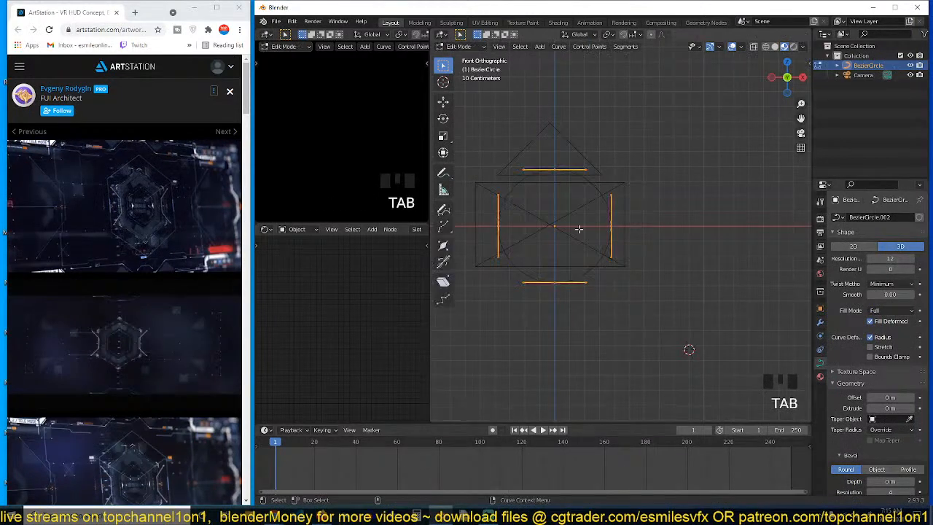
pyautogui.scroll(2, 579, 229)
pyautogui.rightClick(579, 229)
pyautogui.click(582, 229)
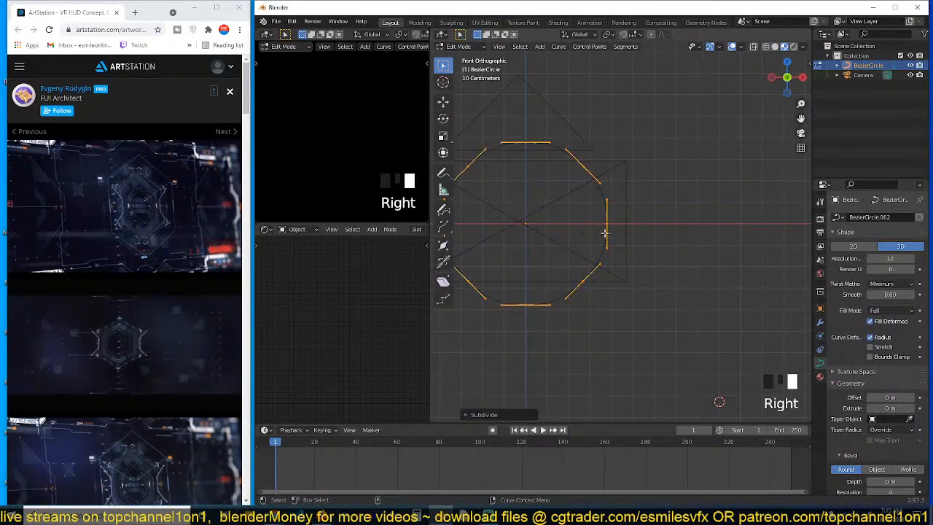
pyautogui.keyDown('shift'); pyautogui.moveTo(599, 230); pyautogui.dragTo(651, 230, button='middle'); pyautogui.keyUp('shift')
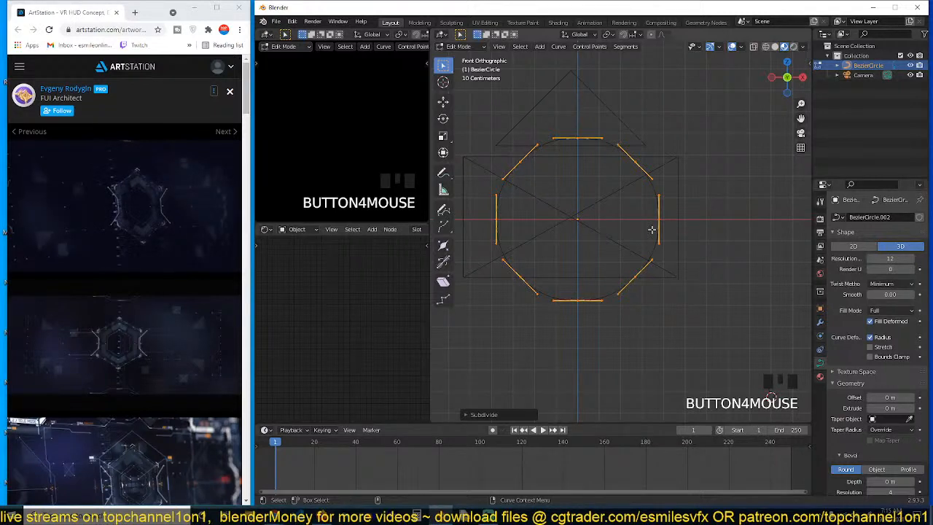
pyautogui.hotkey('ctrl', 'z')
# Set all the circle's control points to Aligned handles and subdivide the curve once
pyautogui.press('v')
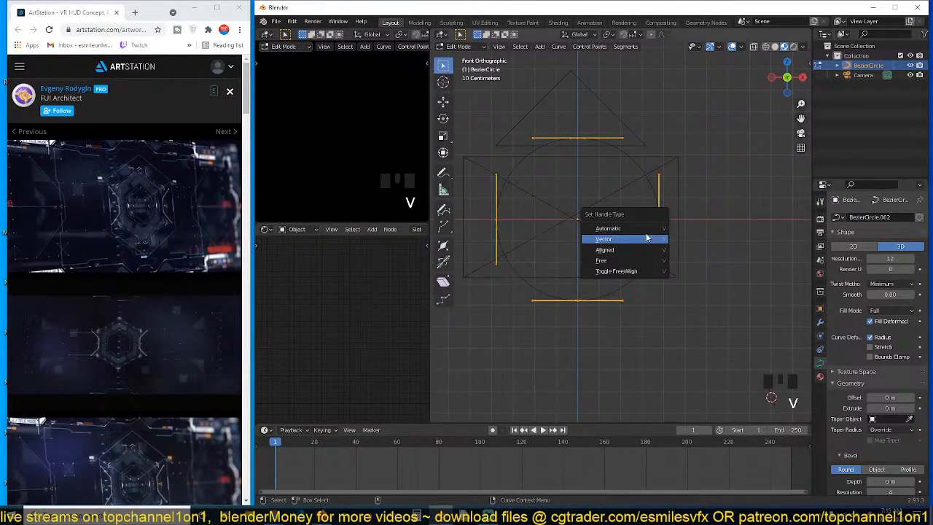
pyautogui.click(646, 238)
pyautogui.press('v')
pyautogui.click(644, 250)
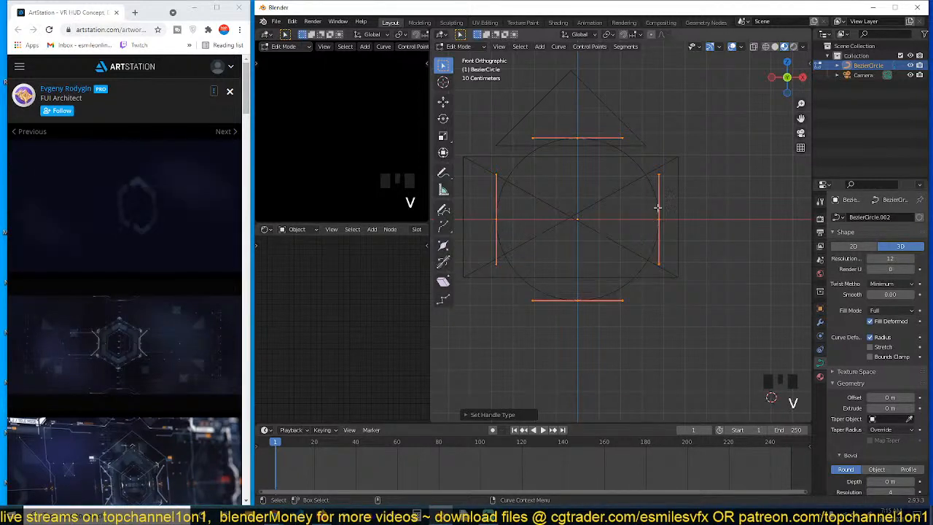
pyautogui.rightClick(657, 207)
pyautogui.click(657, 208)
# Set all control points to Vector handles to form a straight-sided octagon, and return to Object Mode
pyautogui.press('v')
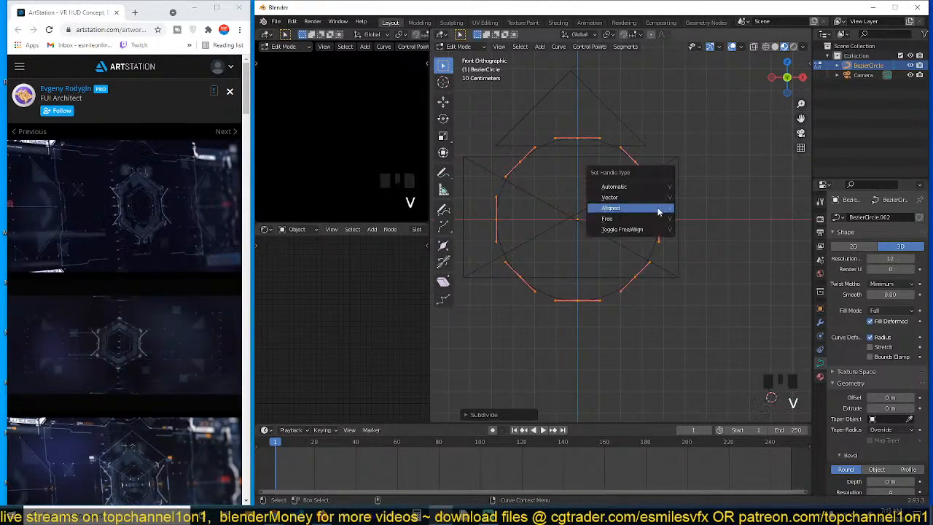
pyautogui.click(650, 211)
pyautogui.press('v')
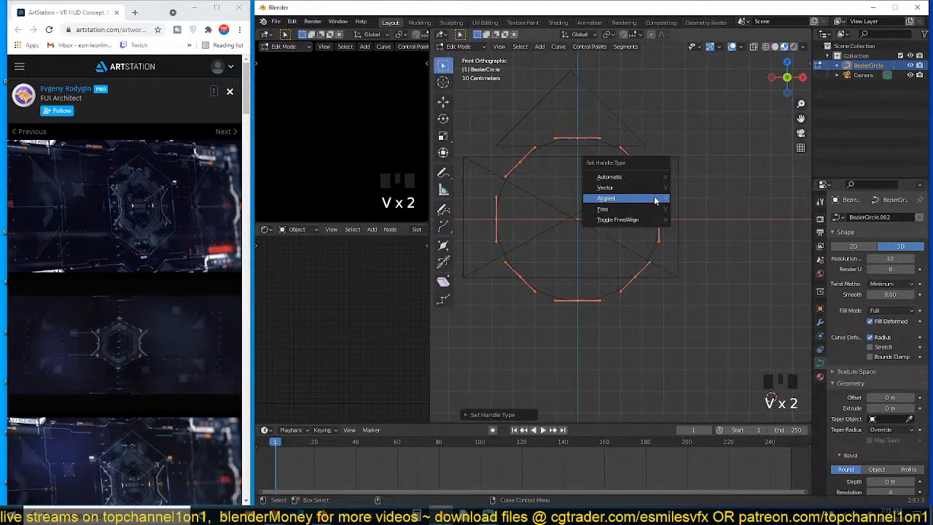
pyautogui.click(661, 188)
pyautogui.press('Tab')
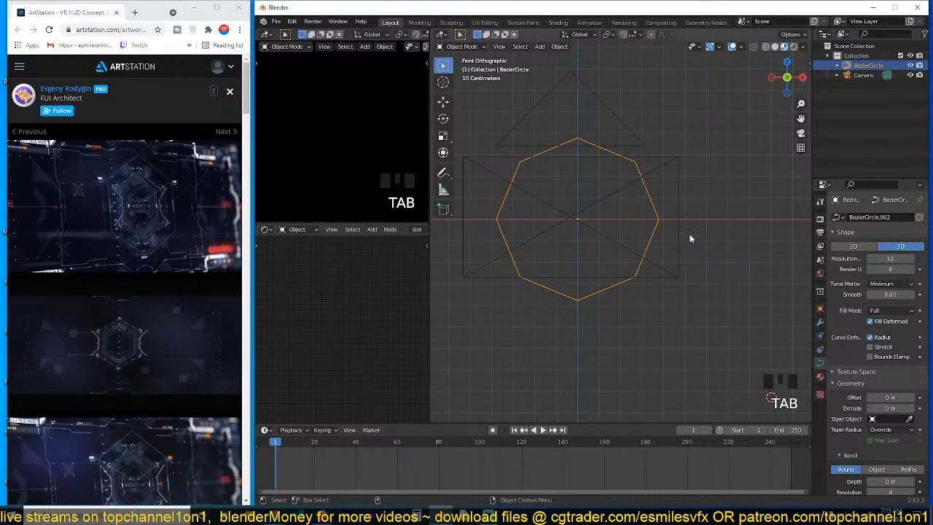
# Scale the octagon down uniformly to about three quarters of its size and set its round bevel depth to 0.003 m
pyautogui.press('s')
pyautogui.click(669, 236)
pyautogui.press('s')
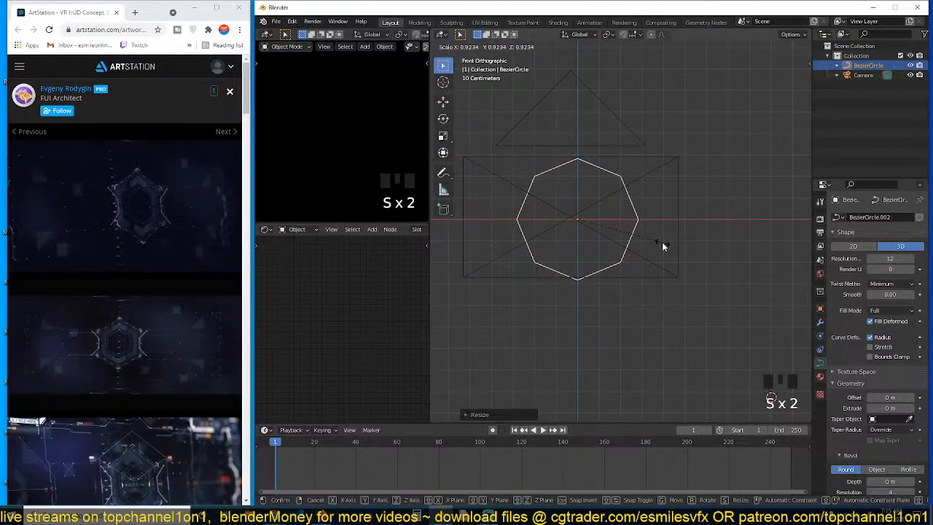
pyautogui.click(662, 246)
pyautogui.scroll(3, 658, 272)
pyautogui.keyDown('shift'); pyautogui.moveTo(659, 272); pyautogui.dragTo(682, 296, button='middle'); pyautogui.keyUp('shift')
pyautogui.press('s')
pyautogui.click(682, 296)
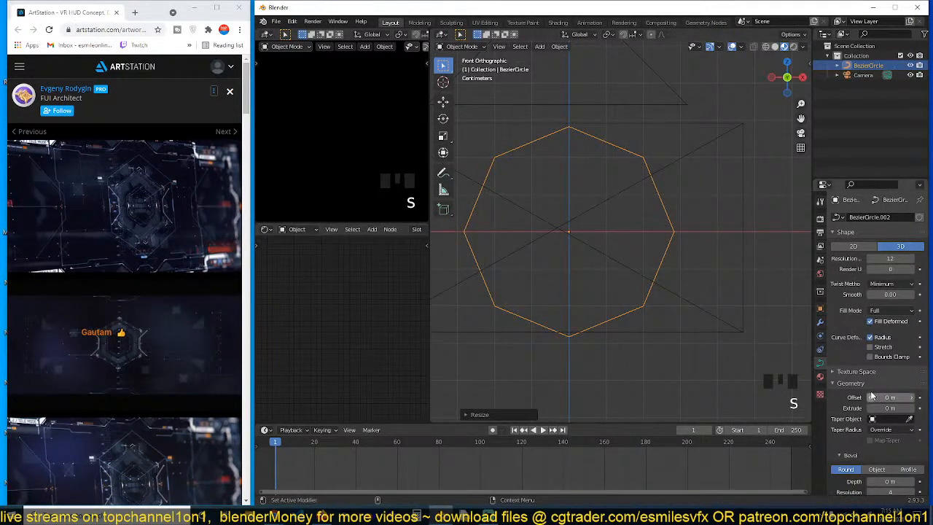
pyautogui.scroll(-4, 891, 426)
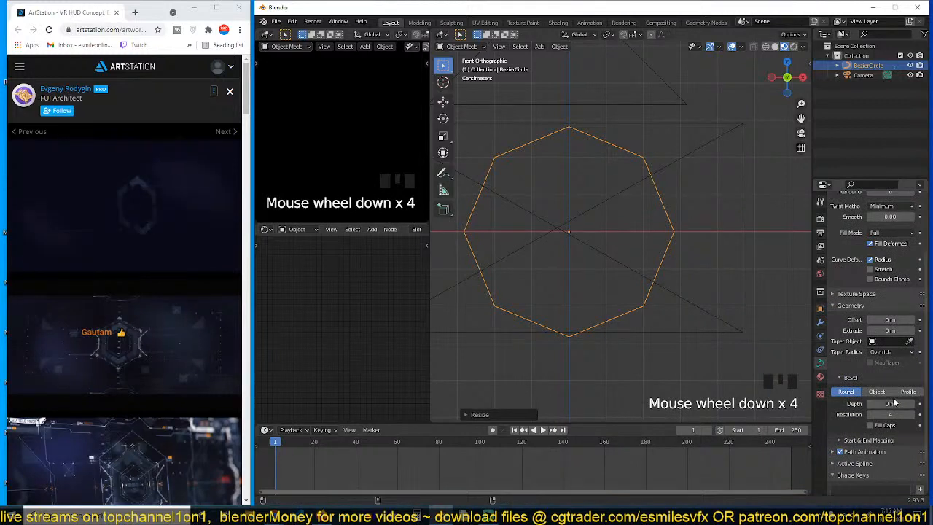
pyautogui.keyDown('shift'); pyautogui.moveTo(893, 403); pyautogui.dragTo(914, 403); pyautogui.keyUp('shift')
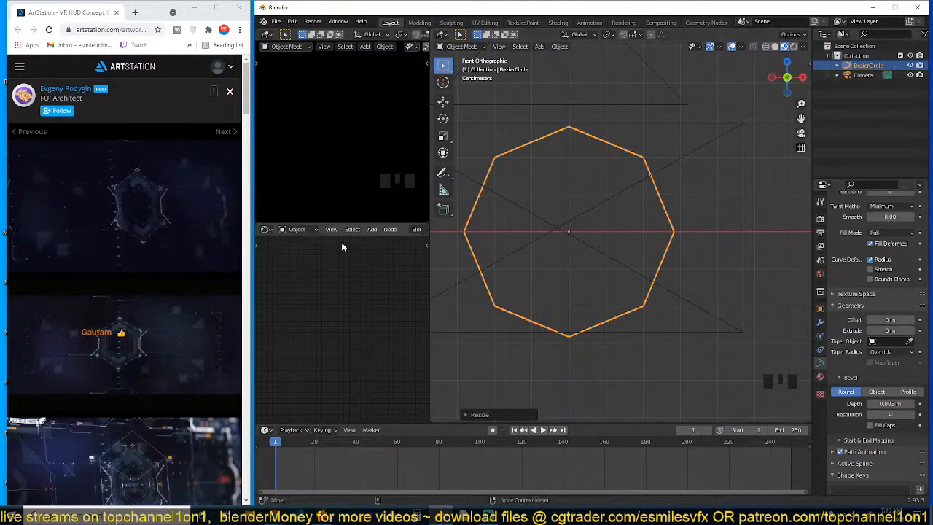
# Dissolve the octagon's leftmost and rightmost points, and set all handles to Vector to form a straight-sided hexagon
pyautogui.press('Tab')
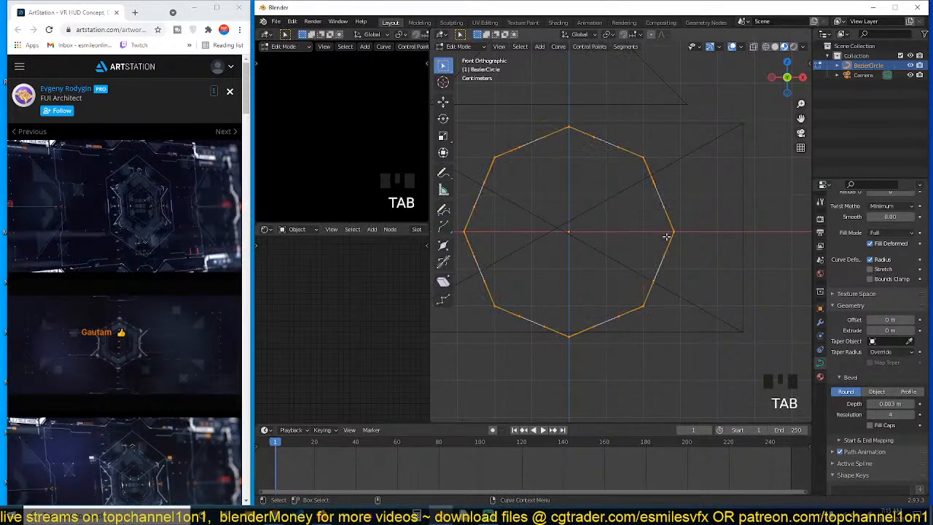
pyautogui.click(672, 234)
pyautogui.keyDown('shift'); pyautogui.click(468, 212); pyautogui.keyUp('shift')
pyautogui.hotkey('ctrl', 'x')
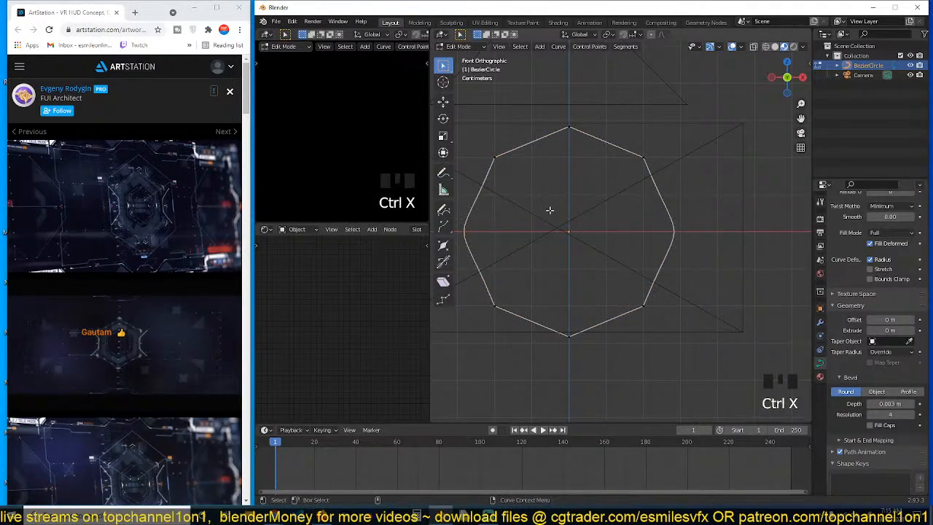
pyautogui.press('a')
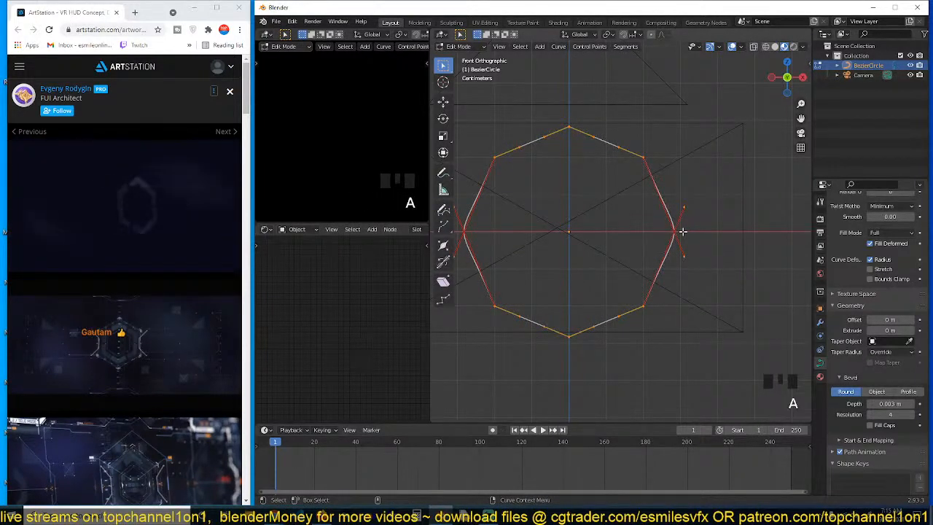
pyautogui.press('v')
pyautogui.click(683, 232)
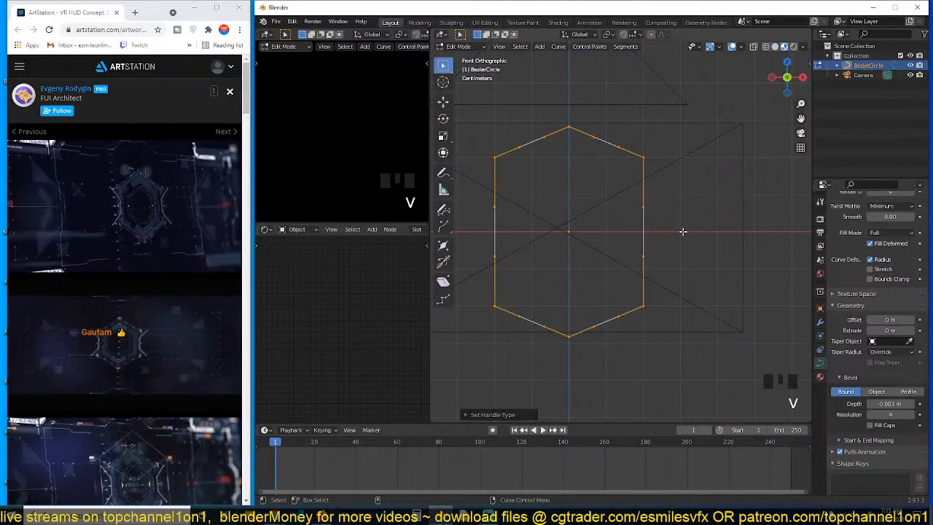
pyautogui.press('s')
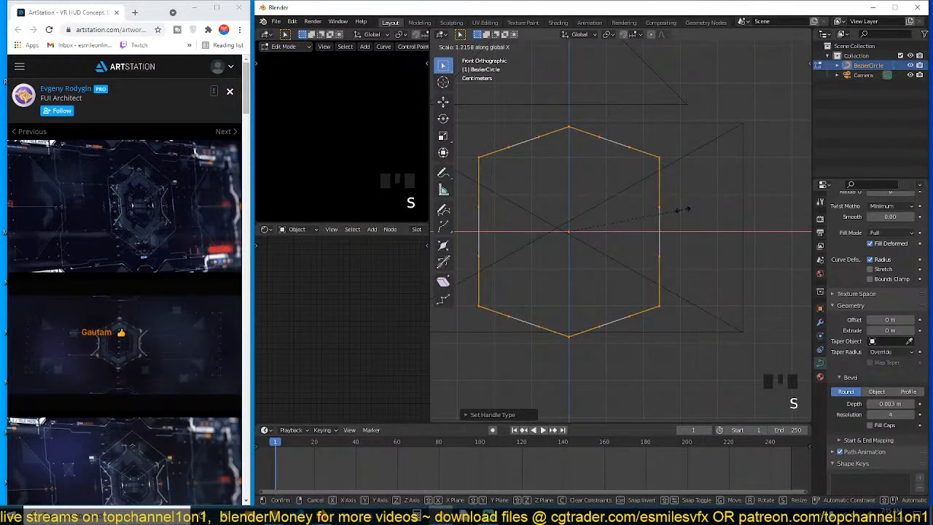
pyautogui.press('s')
pyautogui.press('y')
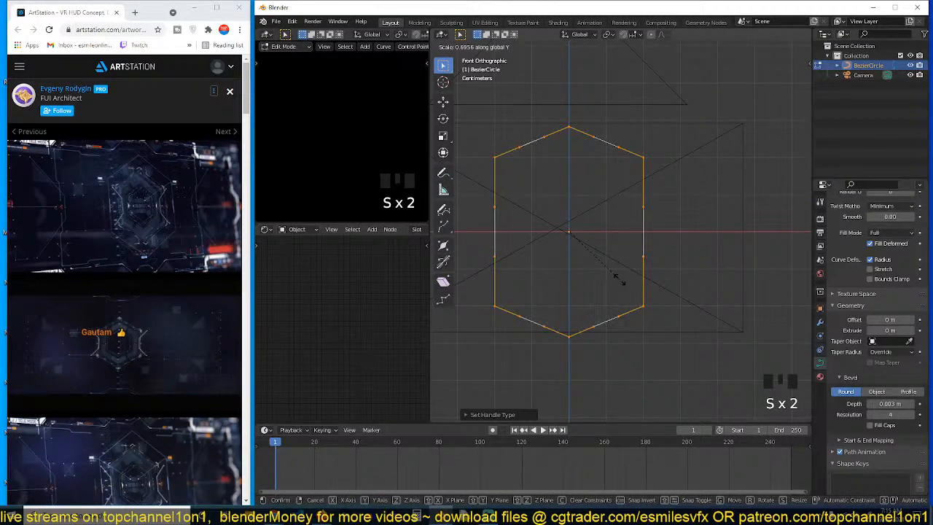
pyautogui.click(618, 278)
pyautogui.press('s')
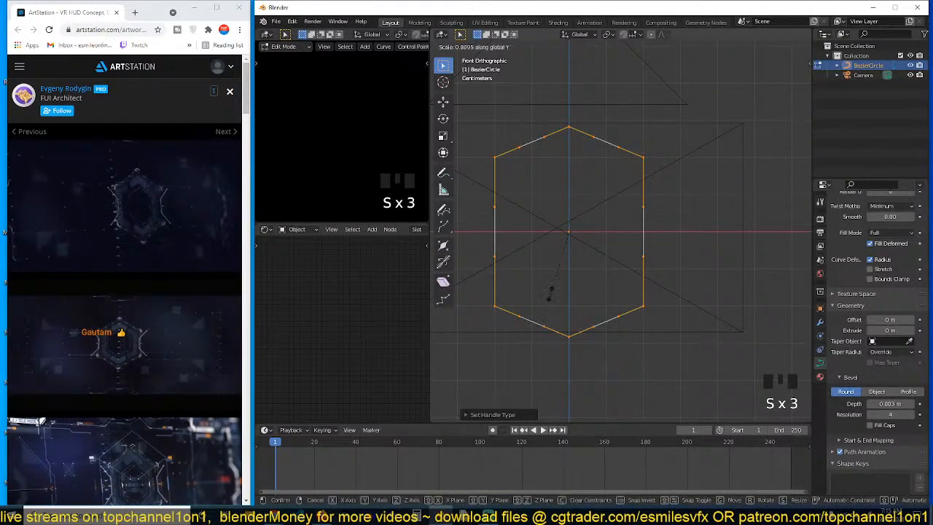
pyautogui.rightClick(576, 291)
pyautogui.press(',')
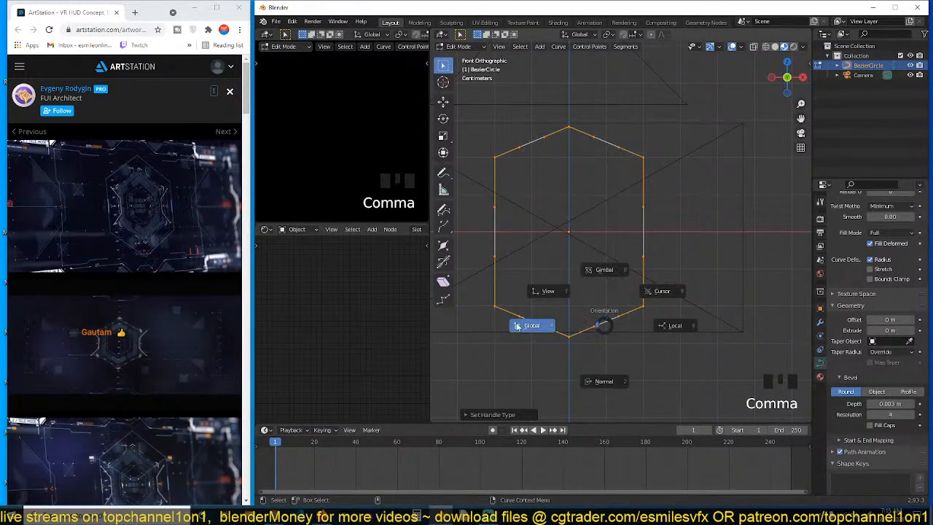
pyautogui.press('.')
pyautogui.click(537, 276)
pyautogui.scroll(-2, 600, 327)
pyautogui.press('s')
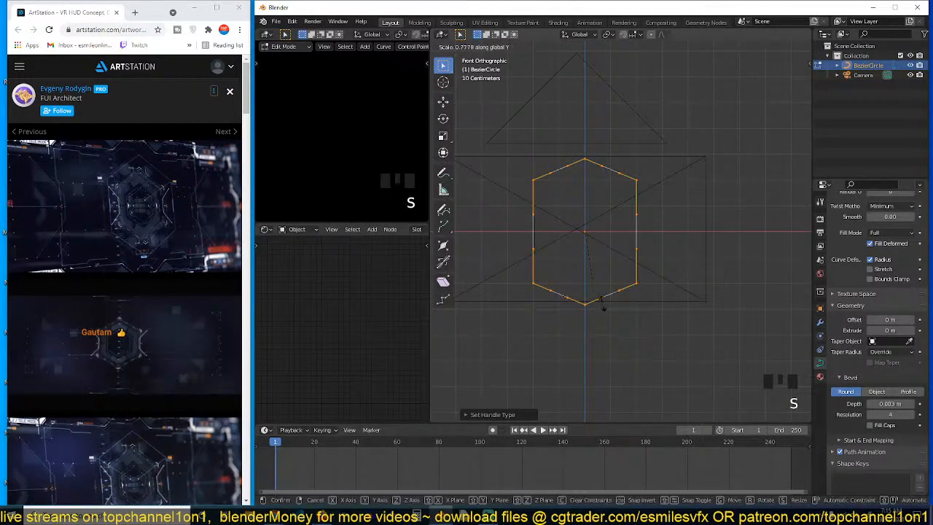
pyautogui.rightClick(601, 297)
pyautogui.moveTo(519, 264); pyautogui.dragTo(661, 319)
pyautogui.press('g')
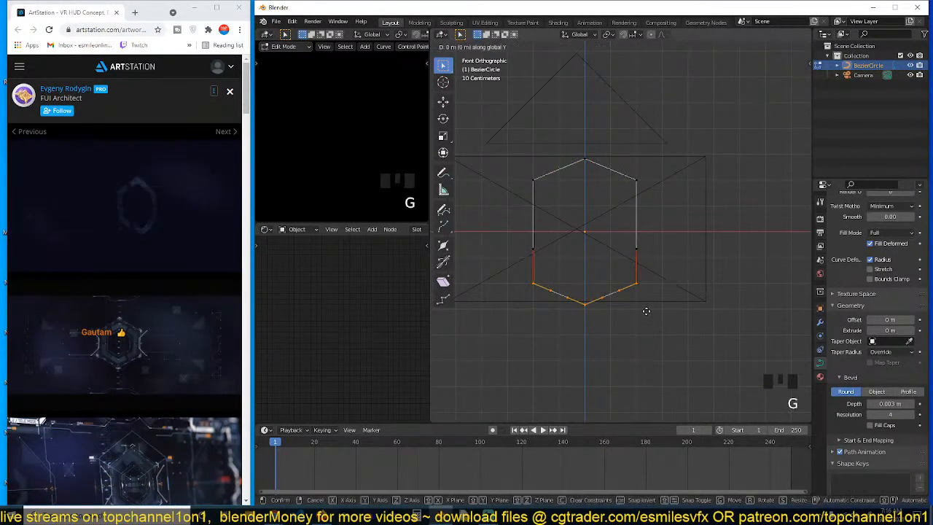
pyautogui.hotkey('alt', 'a')
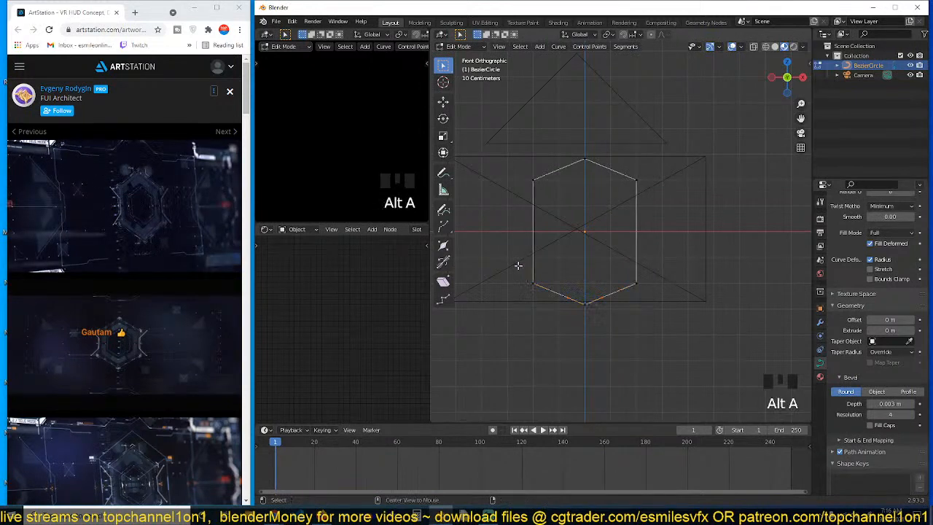
# Move the hexagon's three lower points up along the local Y axis to shorten its vertical sides
pyautogui.moveTo(503, 261); pyautogui.dragTo(665, 325)
pyautogui.press('g')
pyautogui.press('y')
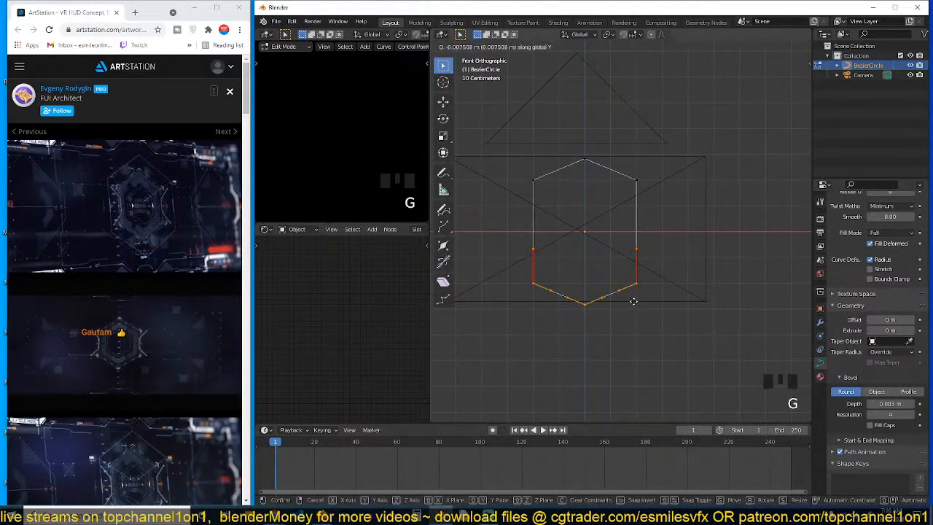
pyautogui.press('y')
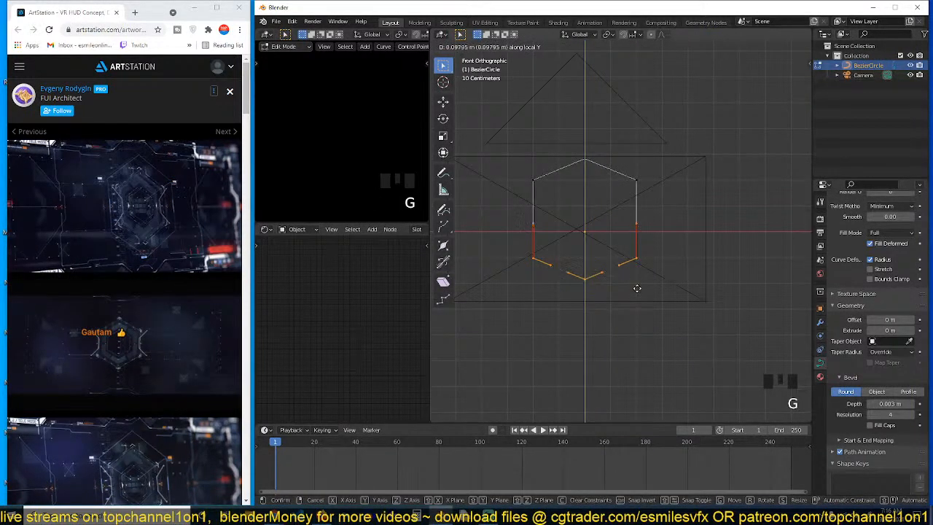
pyautogui.click(643, 268)
# Move all the hexagon's points down along the local Y axis to centre the shape on its origin
pyautogui.press('a')
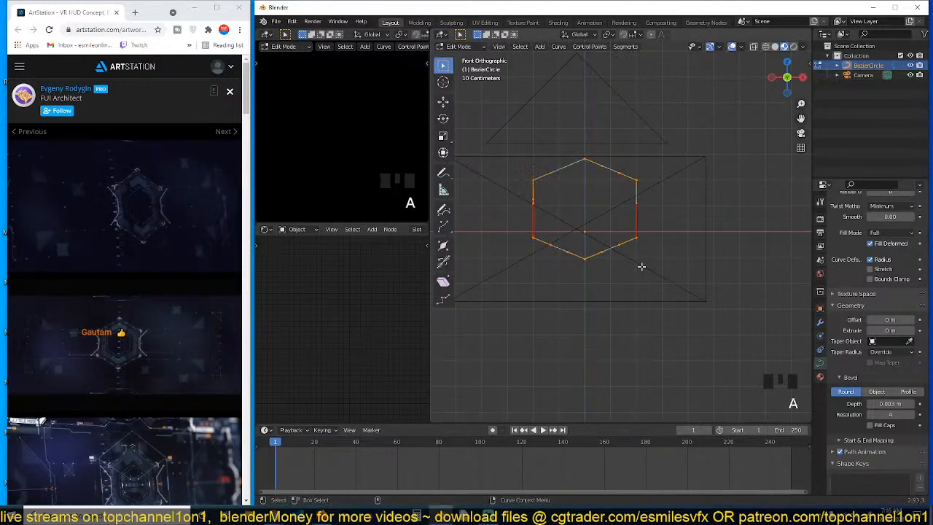
pyautogui.press('g')
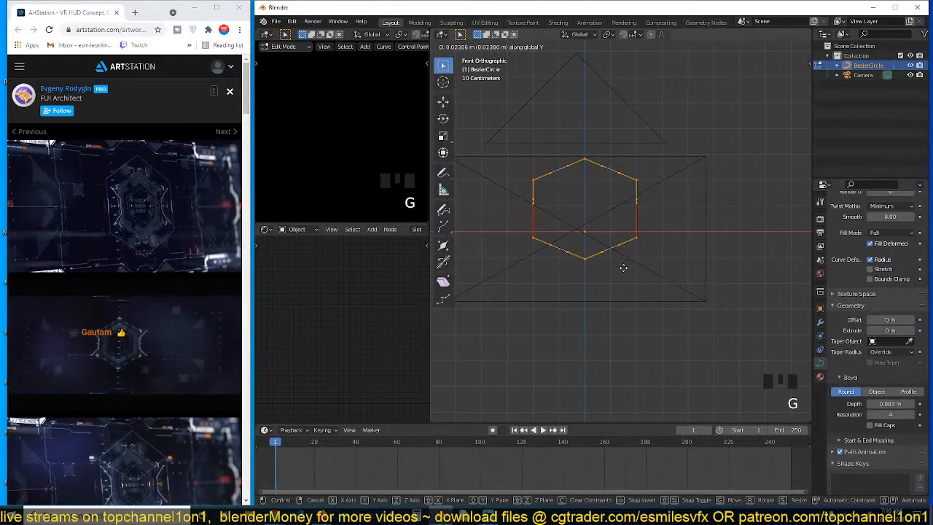
pyautogui.click(627, 268)
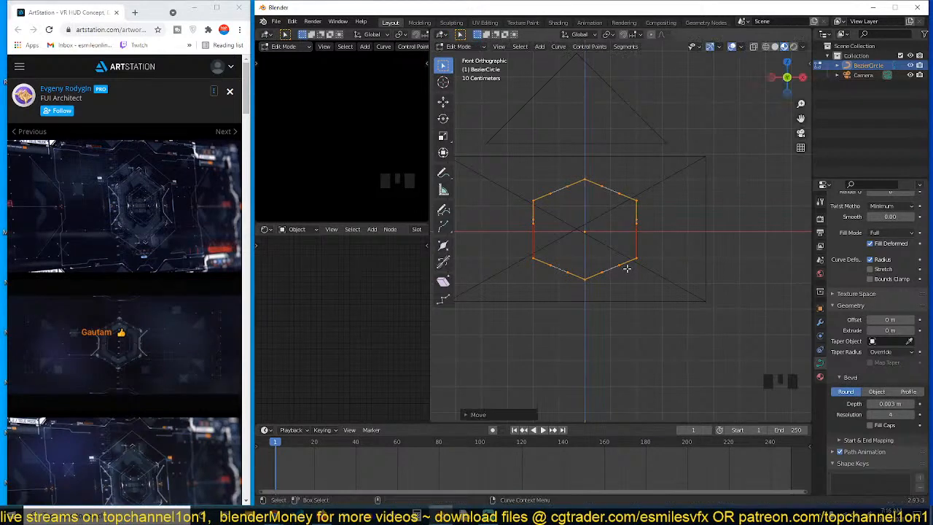
# Stretch the hexagon object slightly along the Y axis to make it taller, and apply its scale
pyautogui.press('Tab')
pyautogui.press('s')
pyautogui.press('y')
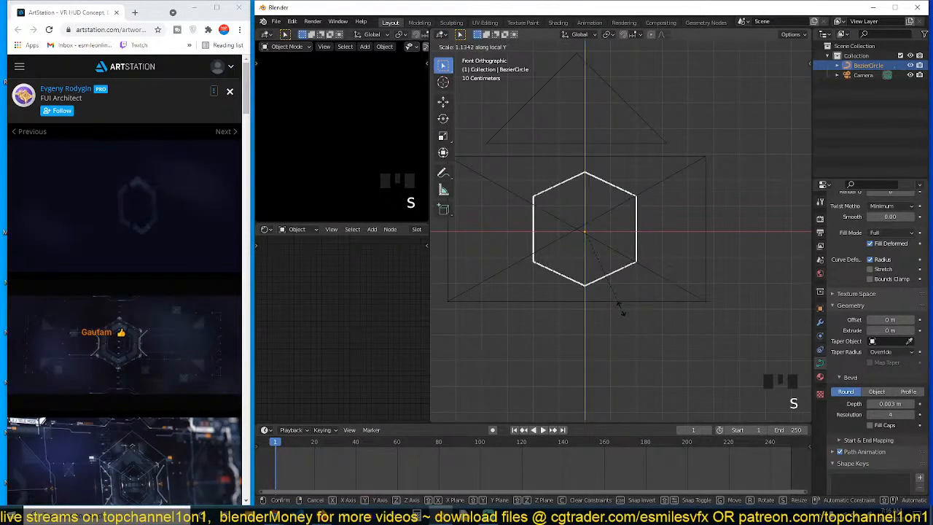
pyautogui.click(621, 311)
pyautogui.hotkey('ctrl', 'a')
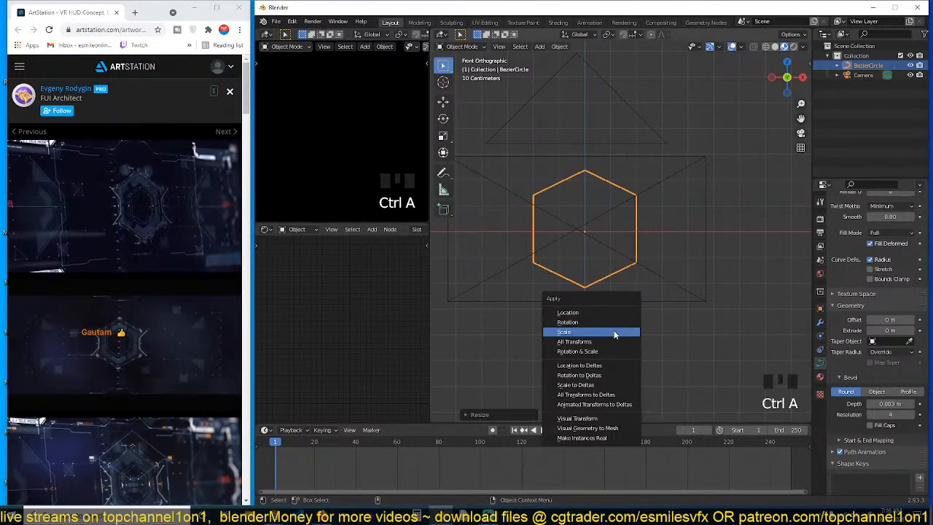
pyautogui.click(618, 332)
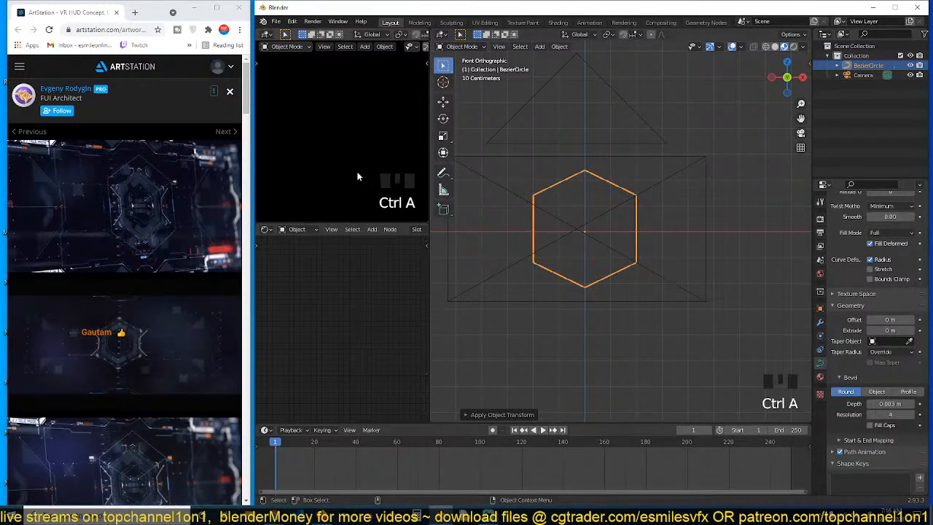
# Move the camera forward along its local Z axis so the hexagon appears larger in the camera frame
pyautogui.press('KP_0')
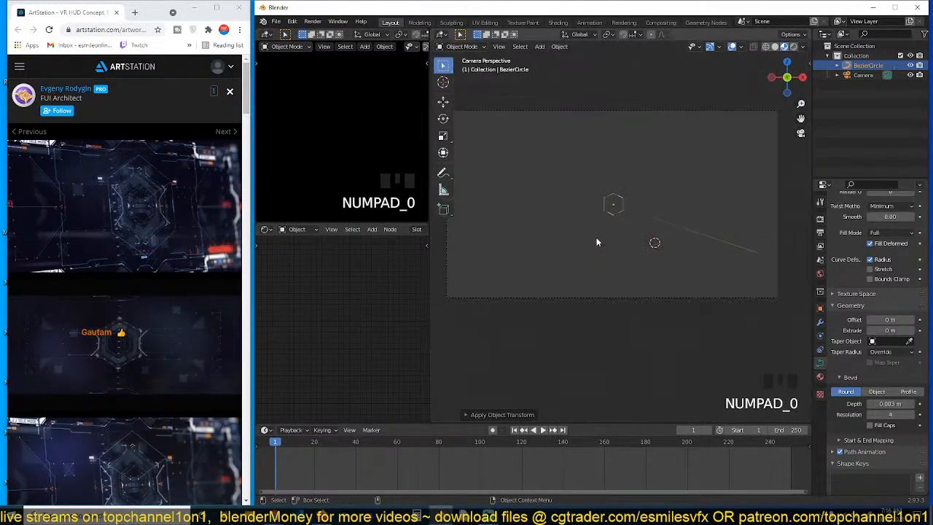
pyautogui.click(635, 295)
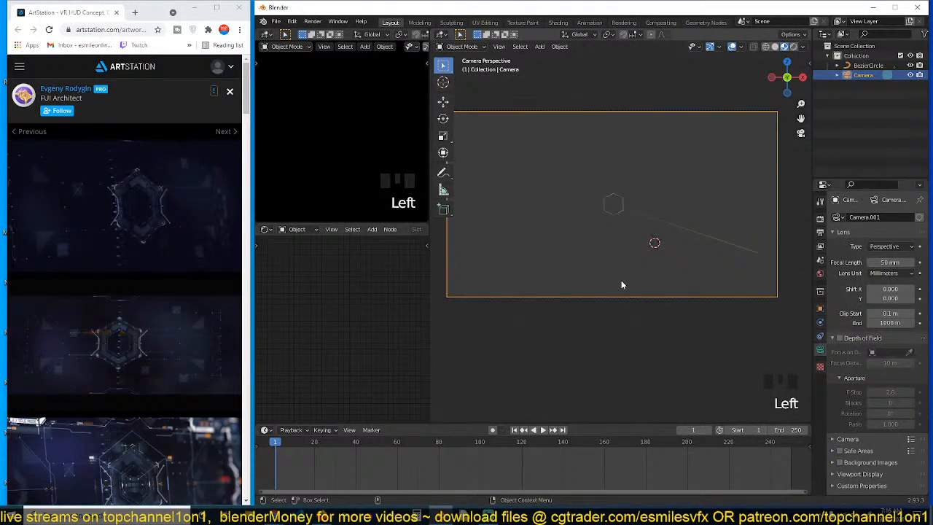
pyautogui.press('g')
pyautogui.press('g')
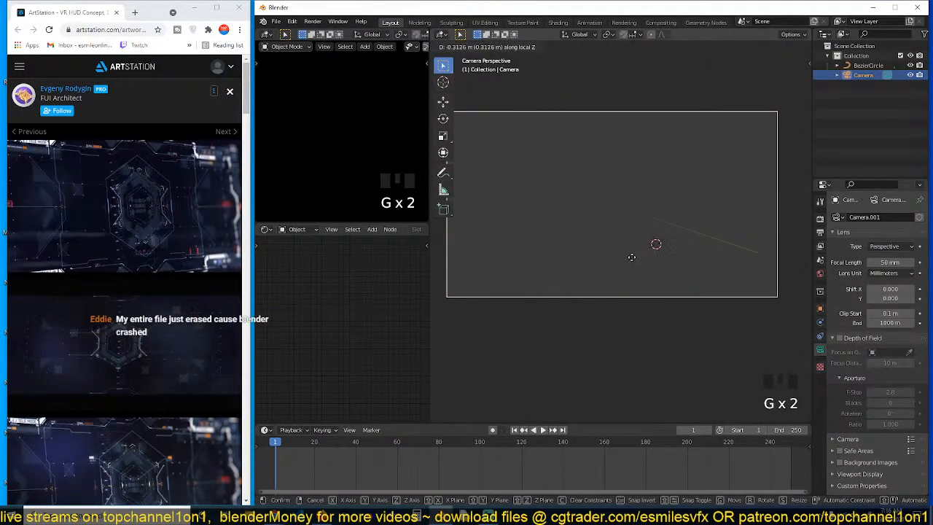
pyautogui.click(659, 180)
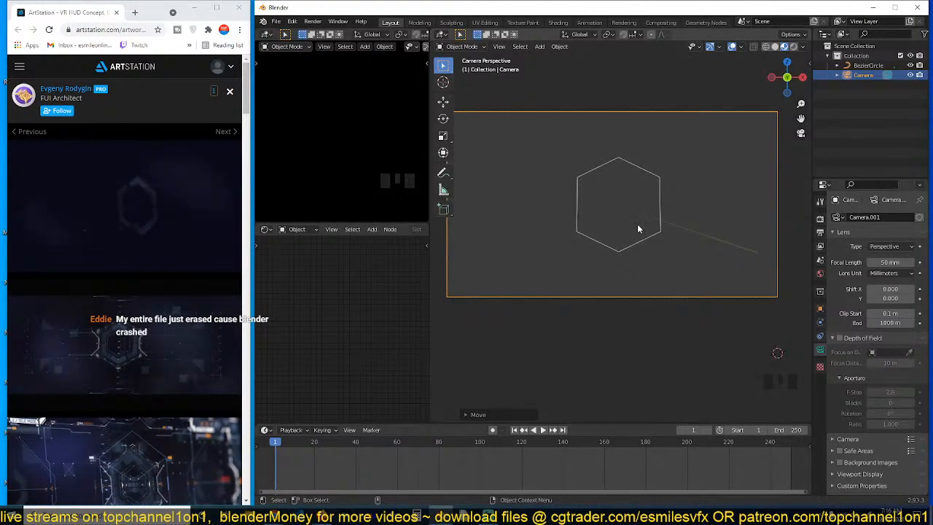
# Move the camera in the front view so its centre lines up with the hexagon's centre
pyautogui.press('KP_1')
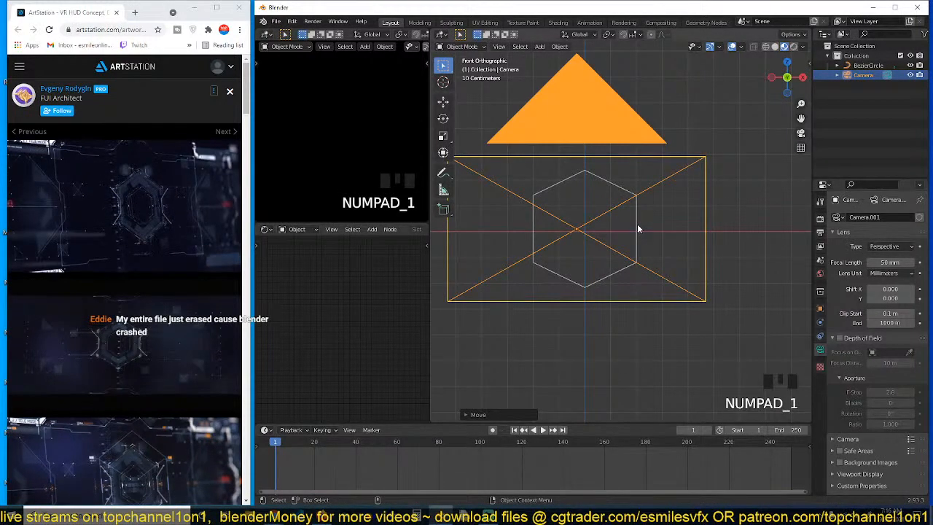
pyautogui.press('g')
pyautogui.click(645, 232)
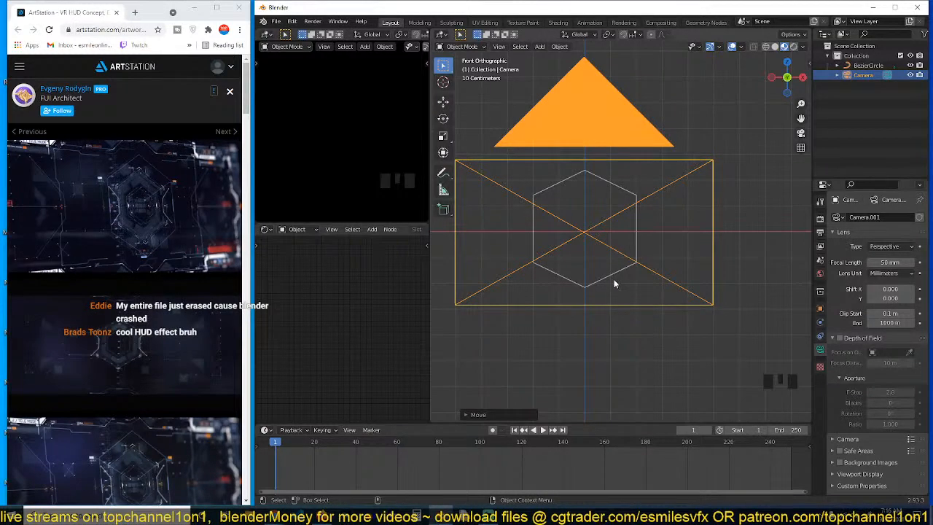
pyautogui.click(276, 21)
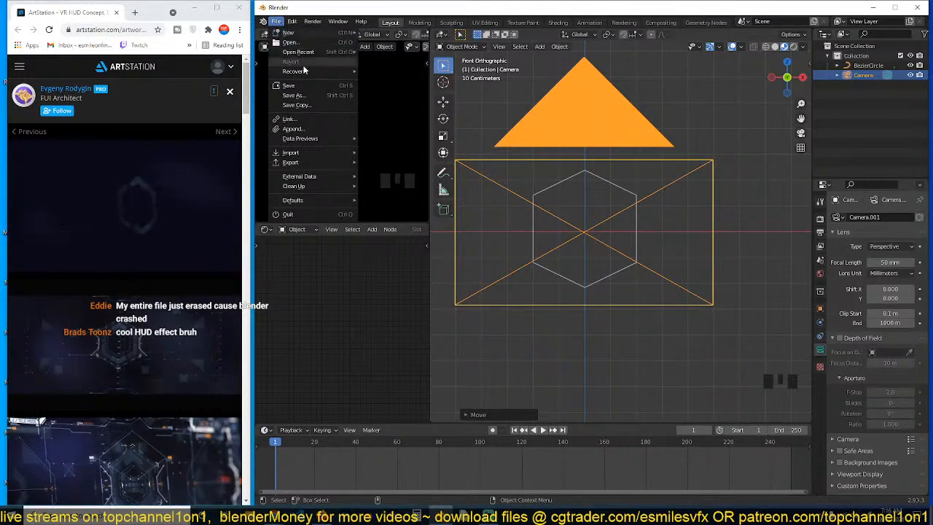
pyautogui.moveTo(314, 73)
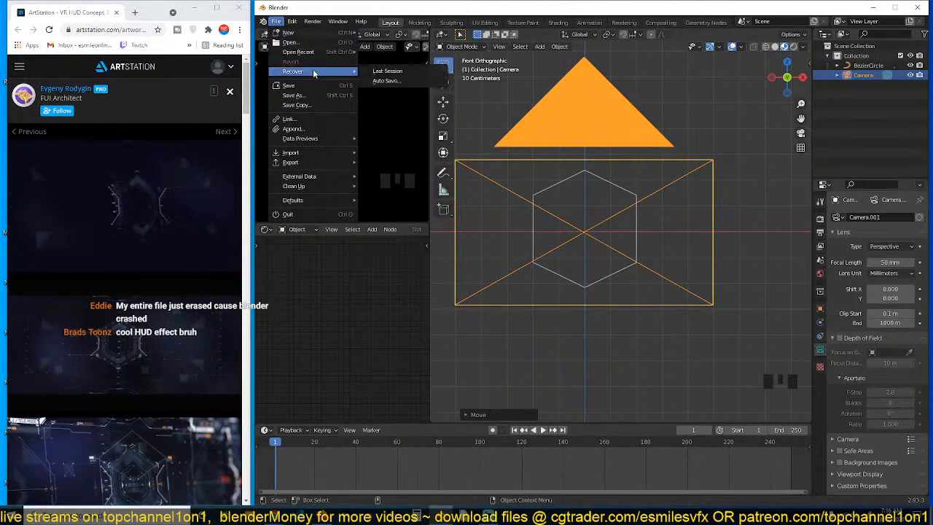
pyautogui.click(412, 73)
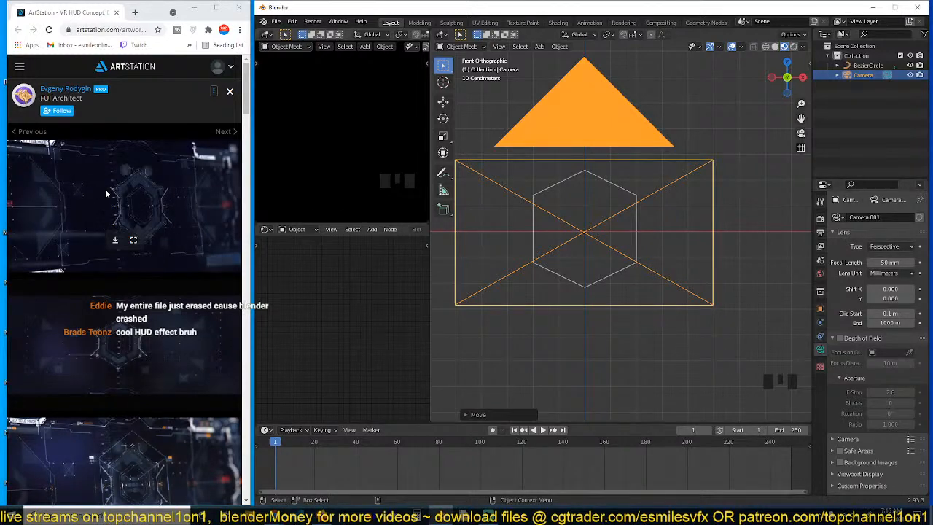
# Create a new material for the hexagon curve
pyautogui.click(625, 190)
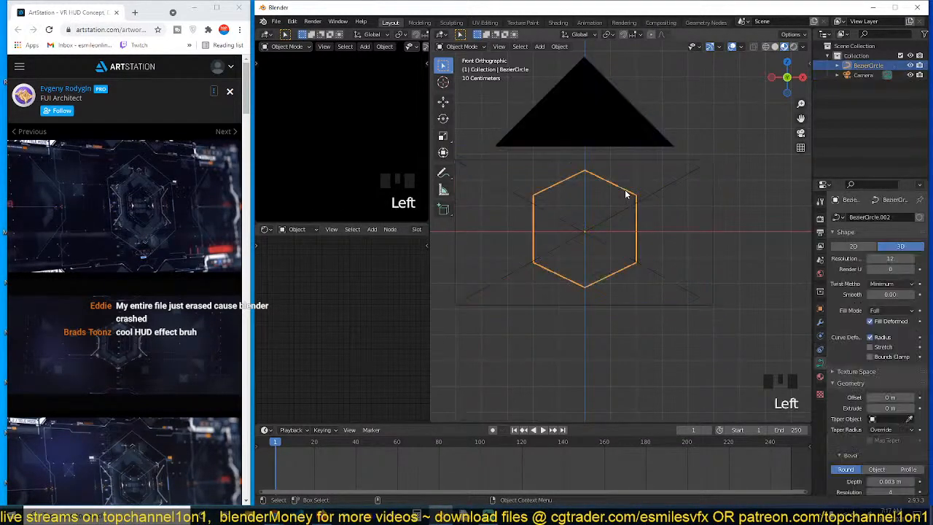
pyautogui.scroll(-5, 362, 228)
pyautogui.scroll(-4, 362, 229)
pyautogui.click(351, 137)
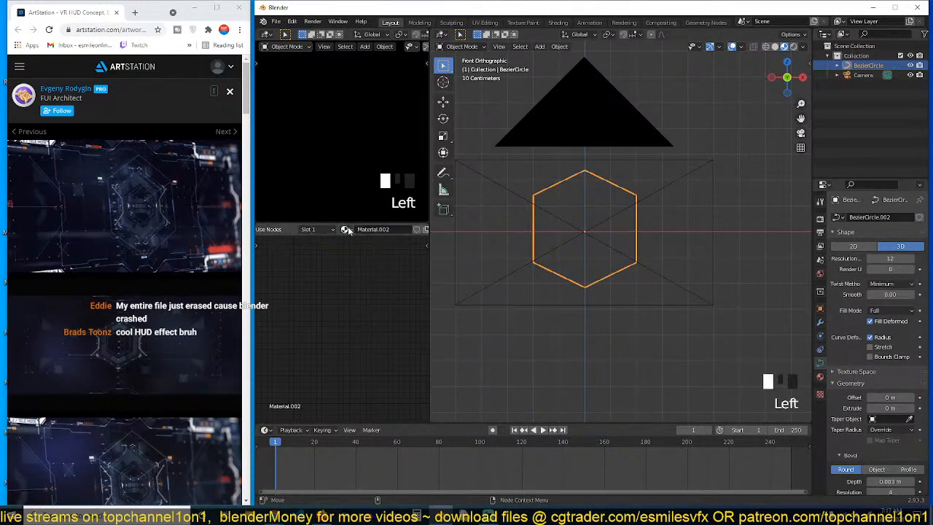
# Show the small rendered preview through the camera, with the camera frame filling the viewport
pyautogui.press('KP_0')
pyautogui.scroll(-4, 357, 149)
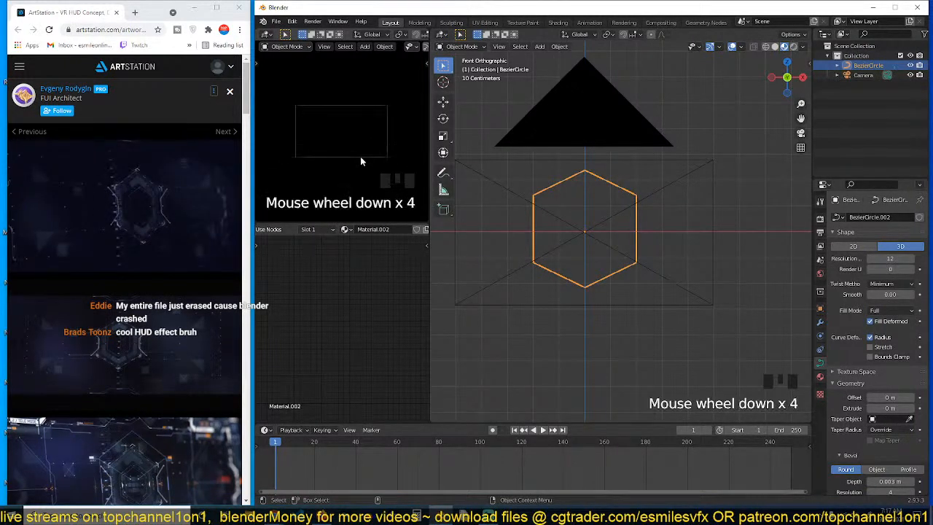
pyautogui.scroll(3, 360, 156)
# Add an Emission shader to the hexagon's material and connect it to the Material Output's surface
pyautogui.press('a')
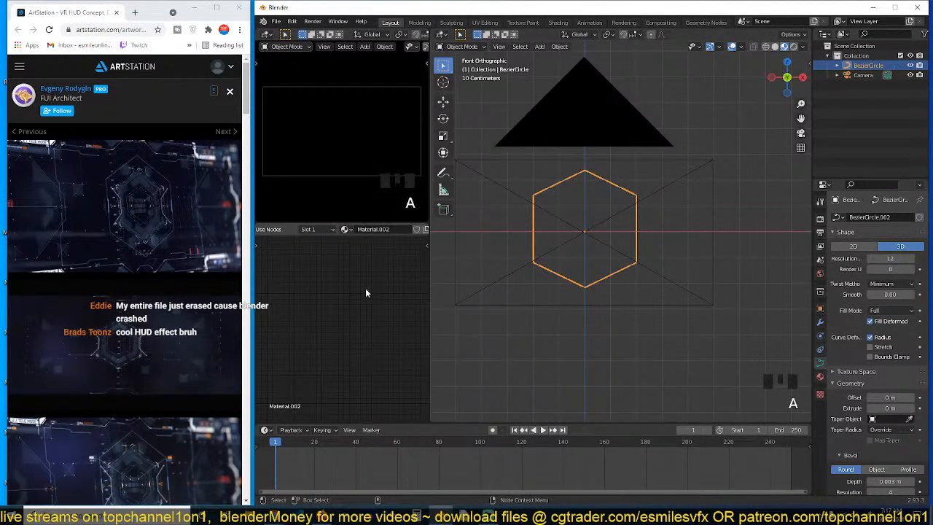
pyautogui.press('KP_Decimal')
pyautogui.click(377, 279)
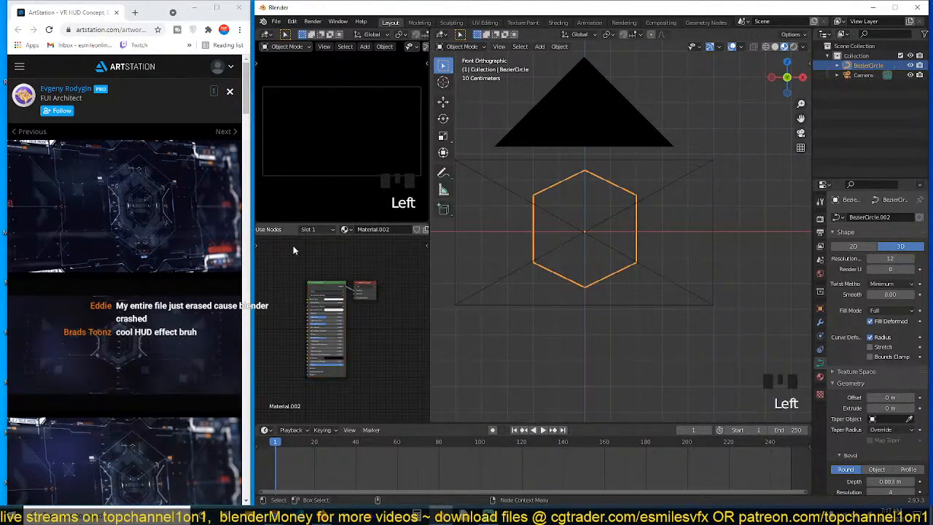
pyautogui.hotkey('shift', 'a')
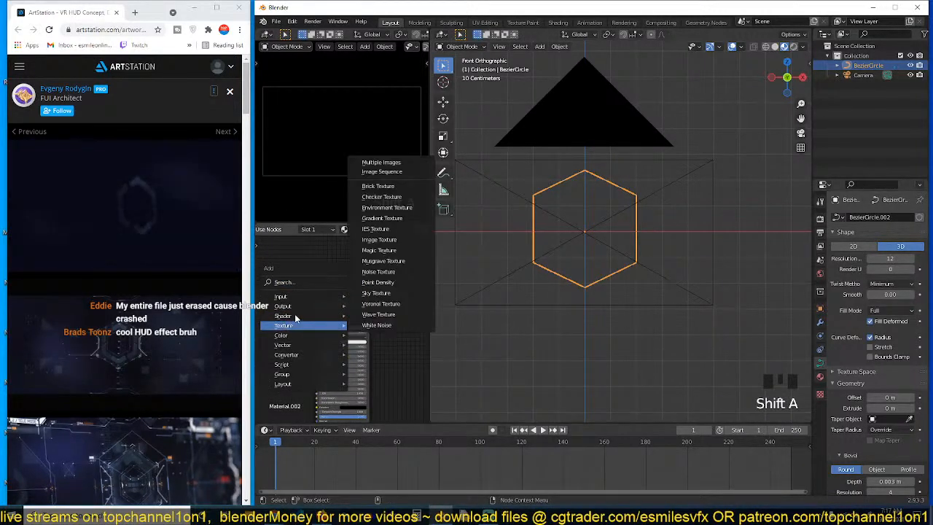
pyautogui.click(389, 334)
pyautogui.keyDown('ctrl'); pyautogui.keyDown('shift'); pyautogui.click(308, 277); pyautogui.keyUp('shift'); pyautogui.keyUp('ctrl')
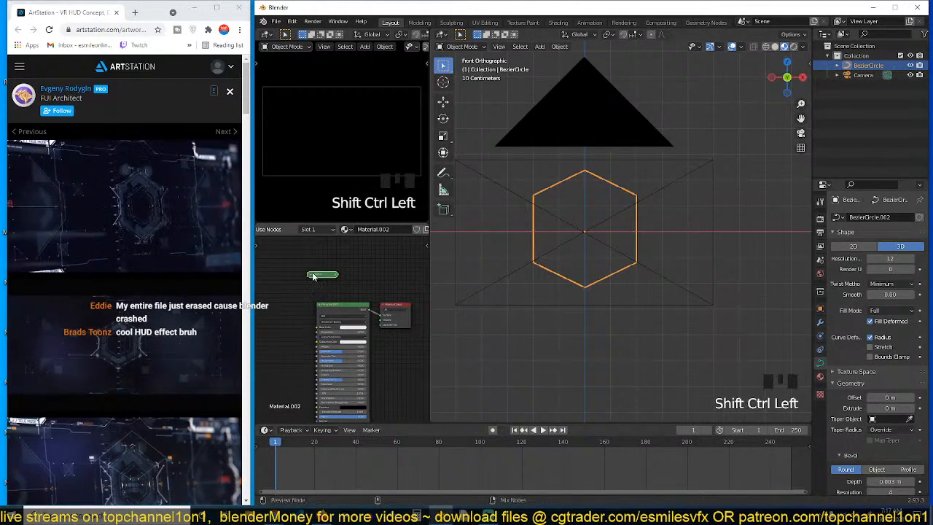
pyautogui.click(312, 277)
pyautogui.click(313, 279)
pyautogui.keyDown('ctrl'); pyautogui.keyDown('shift'); pyautogui.click(313, 278); pyautogui.keyUp('shift'); pyautogui.keyUp('ctrl')
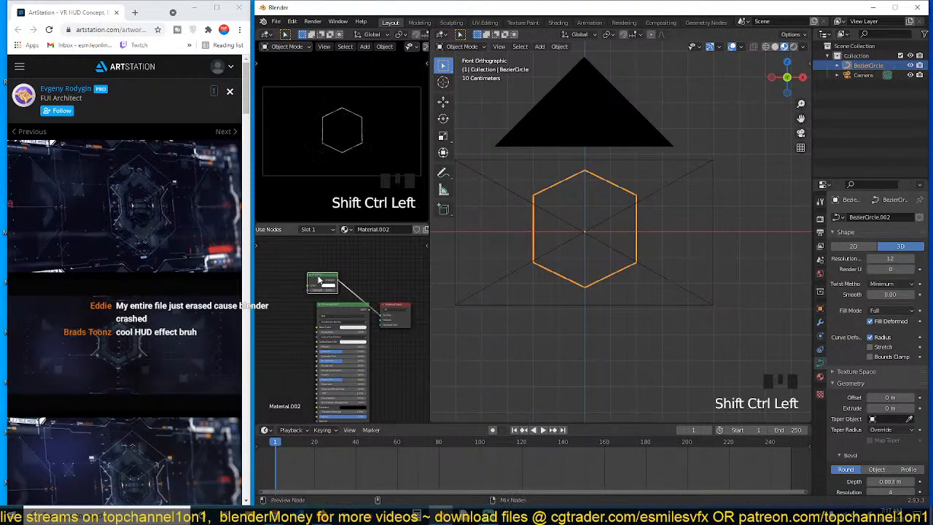
# Delete the Principled BSDF node and move the Emission node down in the node graph
pyautogui.click(342, 313)
pyautogui.press('Delete')
pyautogui.scroll(2, 327, 166)
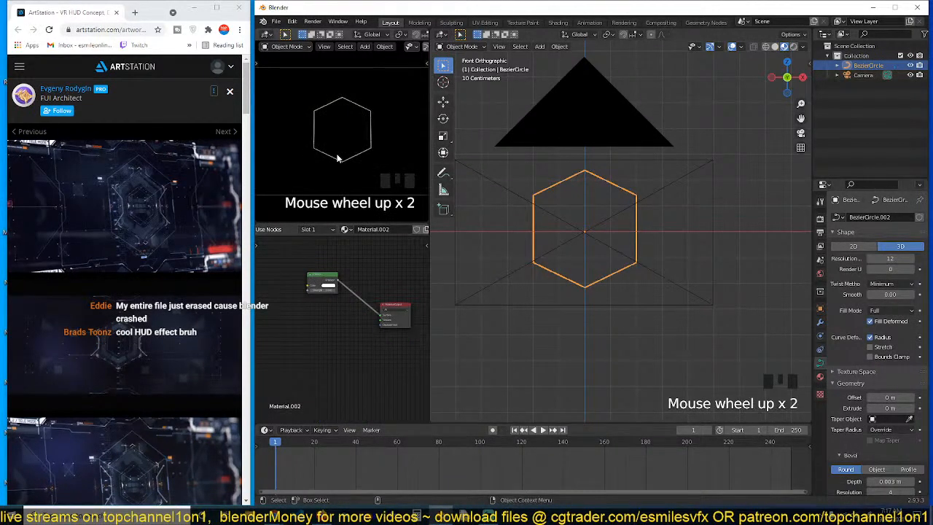
pyautogui.scroll(-1, 337, 157)
pyautogui.scroll(4, 331, 311)
pyautogui.moveTo(320, 269)
pyautogui.mouseDown(button='middle')
pyautogui.moveTo(330, 313)
pyautogui.moveTo(332, 275)
pyautogui.mouseUp(button='middle')
pyautogui.moveTo(334, 280); pyautogui.dragTo(332, 313)
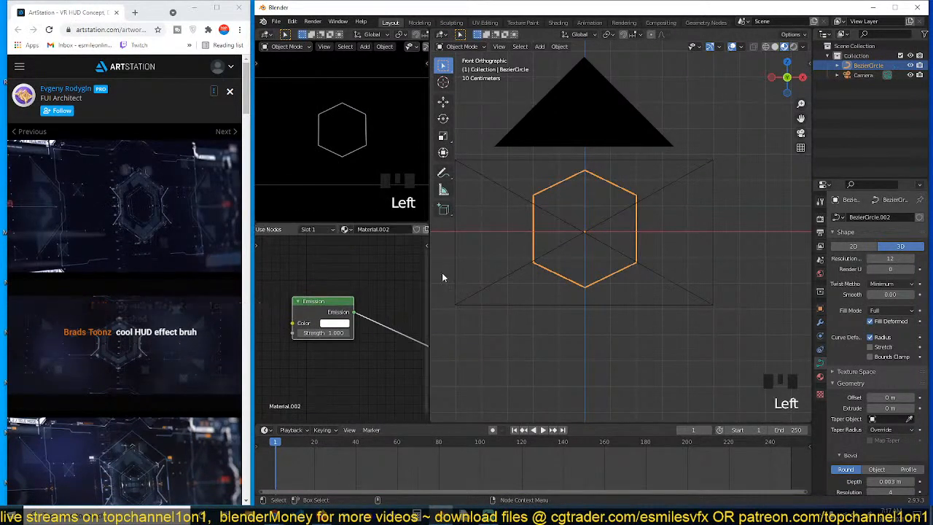
# Set the hexagon's bevel depth to 0.002 m, and bring up the render settings with the Sampling section collapsed
pyautogui.scroll(-4, 857, 408)
pyautogui.click(878, 403)
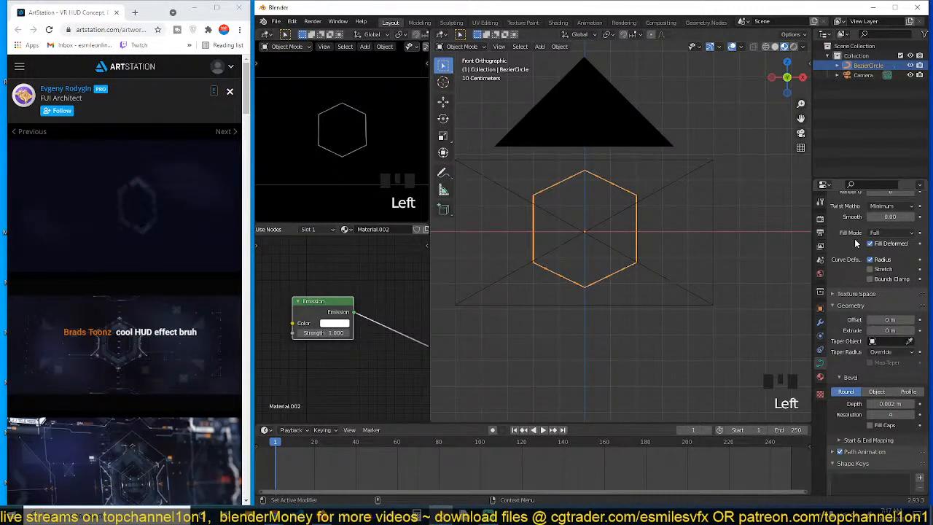
pyautogui.scroll(4, 838, 218)
pyautogui.click(820, 219)
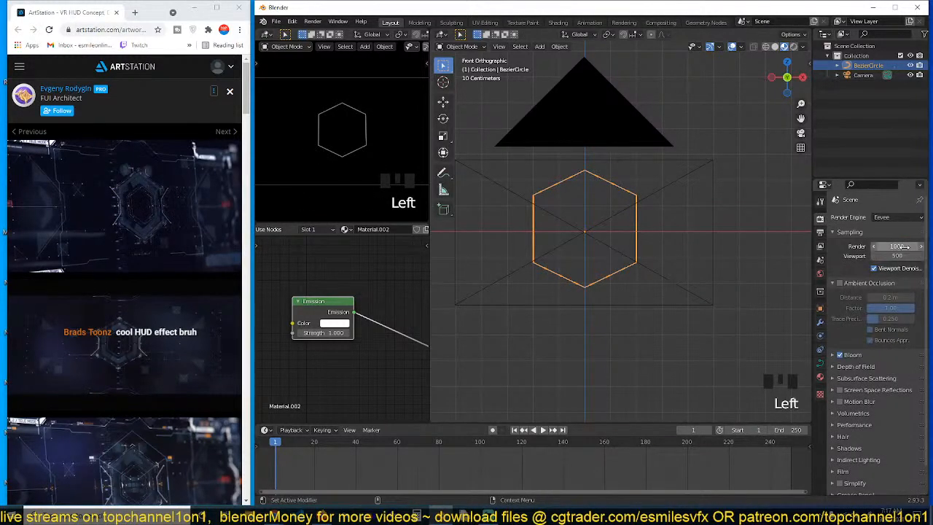
pyautogui.click(834, 231)
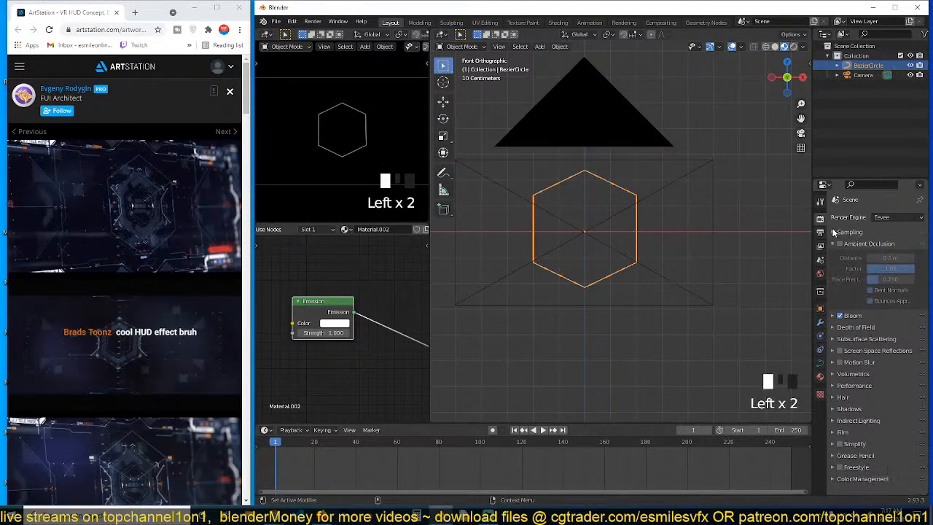
# Set the Emission strength to 3 and its color to a light blue
pyautogui.write('3')
pyautogui.press('Return')
pyautogui.click(342, 323)
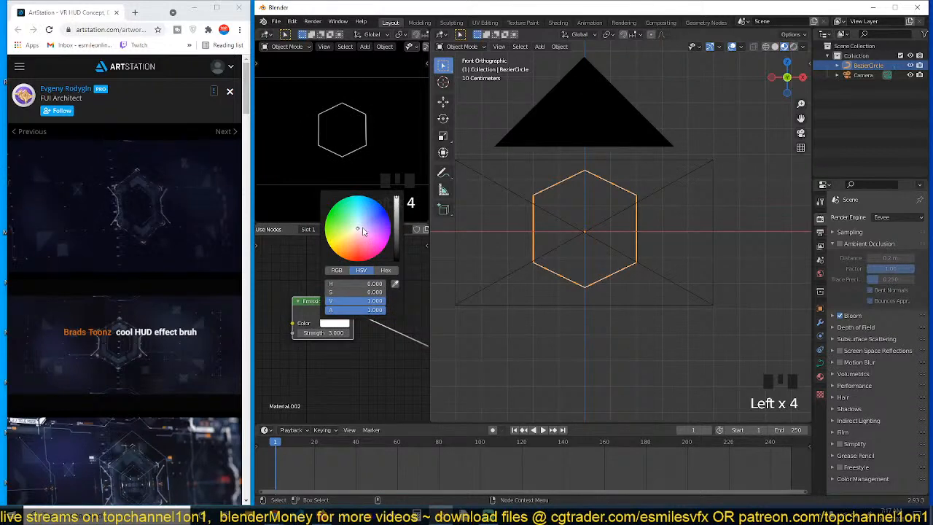
pyautogui.moveTo(362, 232); pyautogui.dragTo(366, 220)
# Flatten all of the hexagon's points in the side view by scaling them to 0 along the global Y axis
pyautogui.scroll(1, 615, 242)
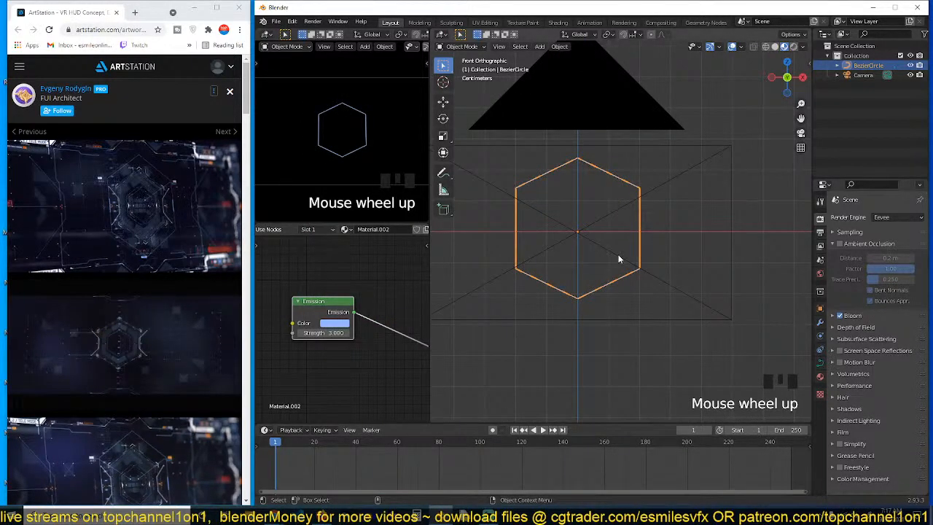
pyautogui.press('`')
pyautogui.press('`')
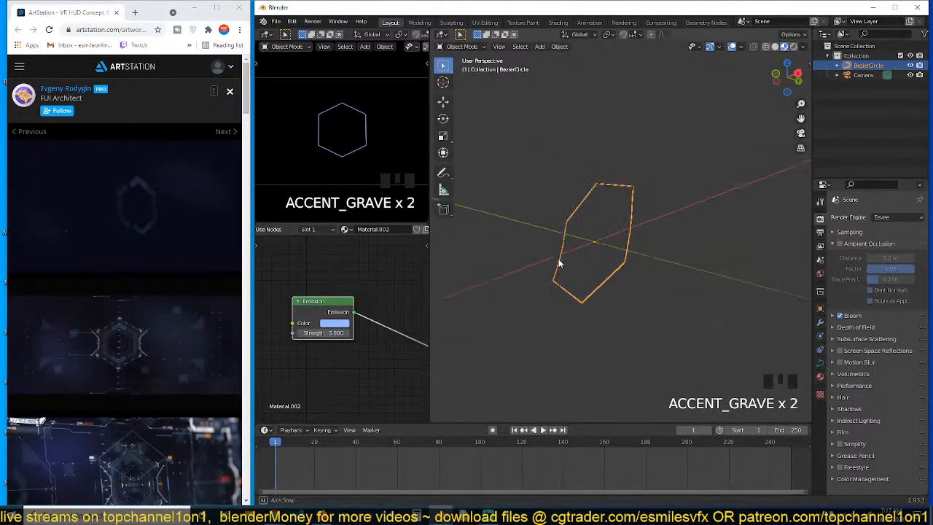
pyautogui.press('KP_1')
pyautogui.press('KP_3')
pyautogui.press('Tab')
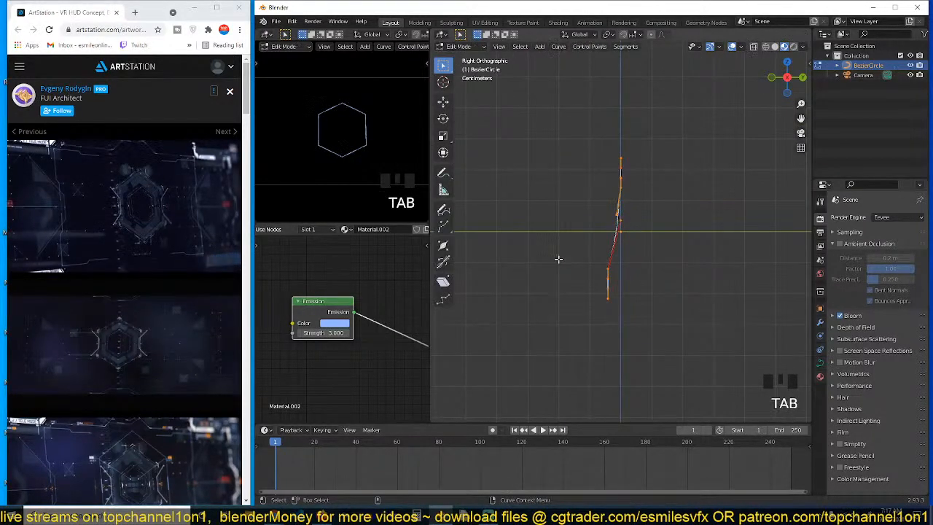
pyautogui.press('s')
pyautogui.write('y')
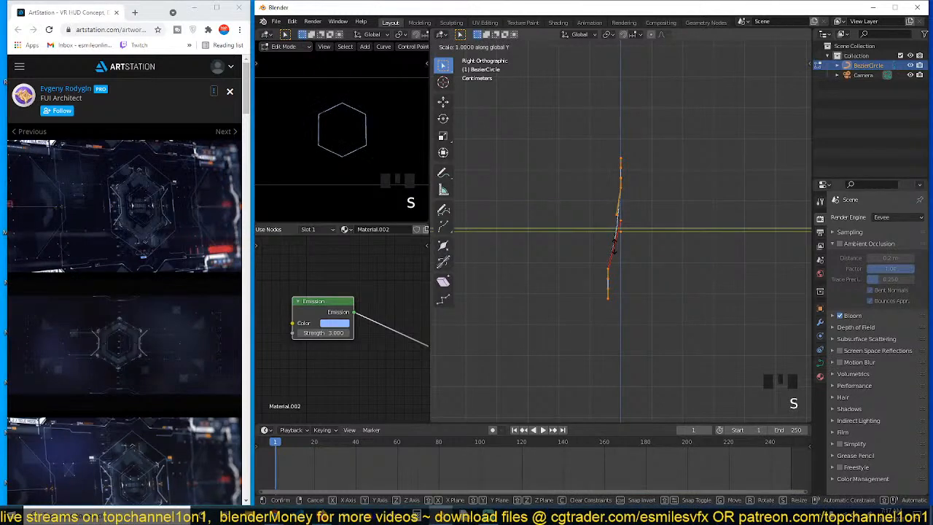
pyautogui.write('0')
pyautogui.press('Return')
# Move the flattened points along the global Y axis onto the object's origin, and return to Object Mode
pyautogui.press('g')
pyautogui.press('y')
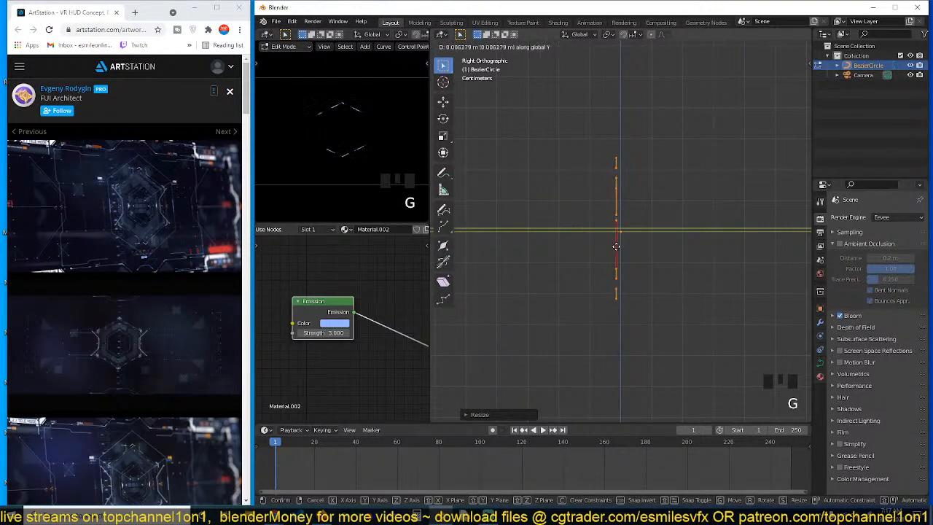
pyautogui.click(621, 249)
pyautogui.press('Tab')
pyautogui.press('r')
pyautogui.press('r')
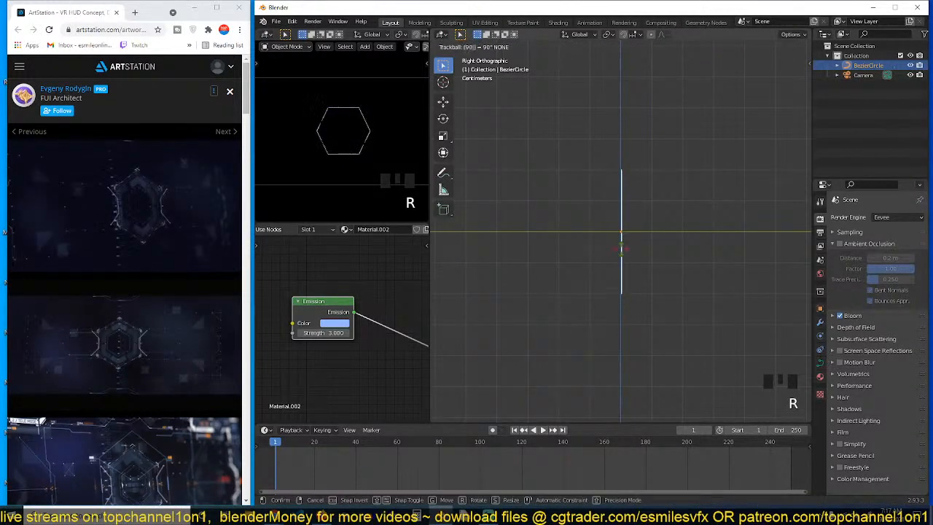
pyautogui.press('Return')
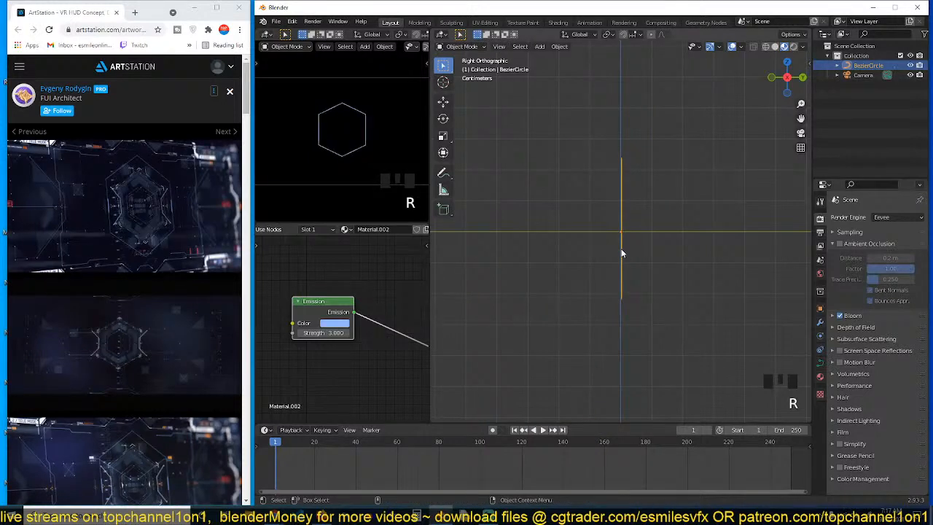
# Rotate the hexagon by 90° in the side view to lie flat, and rotate the camera by 90° as well
pyautogui.write('r90')
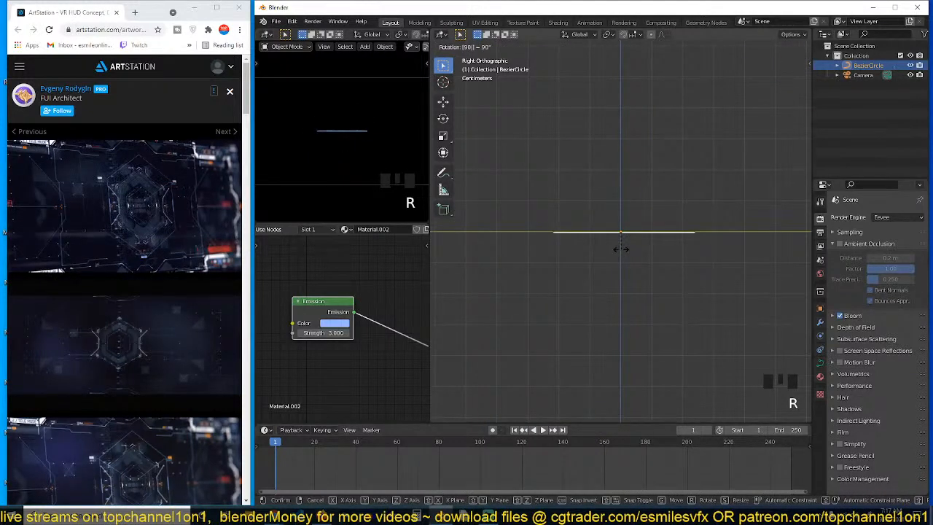
pyautogui.scroll(-9, 621, 249)
pyautogui.click(574, 219)
pyautogui.write('r')
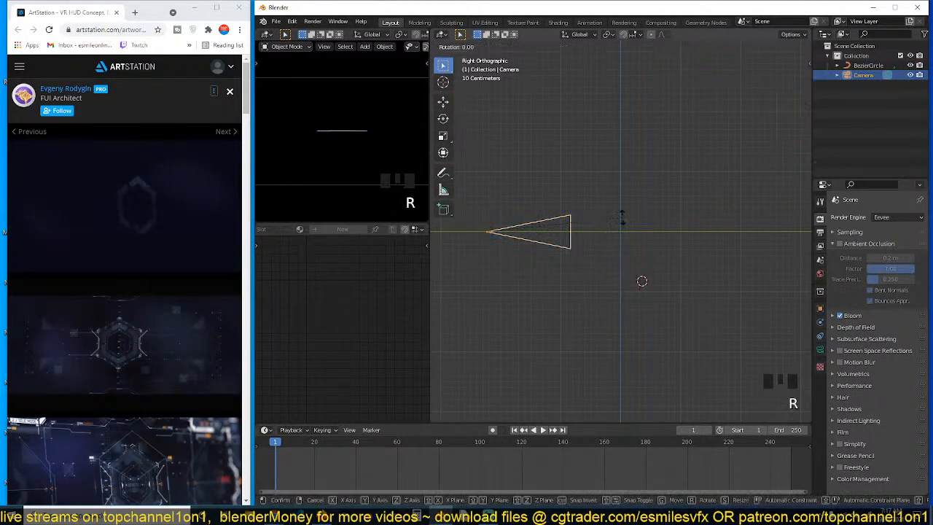
pyautogui.write('90')
pyautogui.press('Return')
# Move the camera directly above the flat hexagon, aligned with the vertical axis, so that it looks straight down on it
pyautogui.press('g')
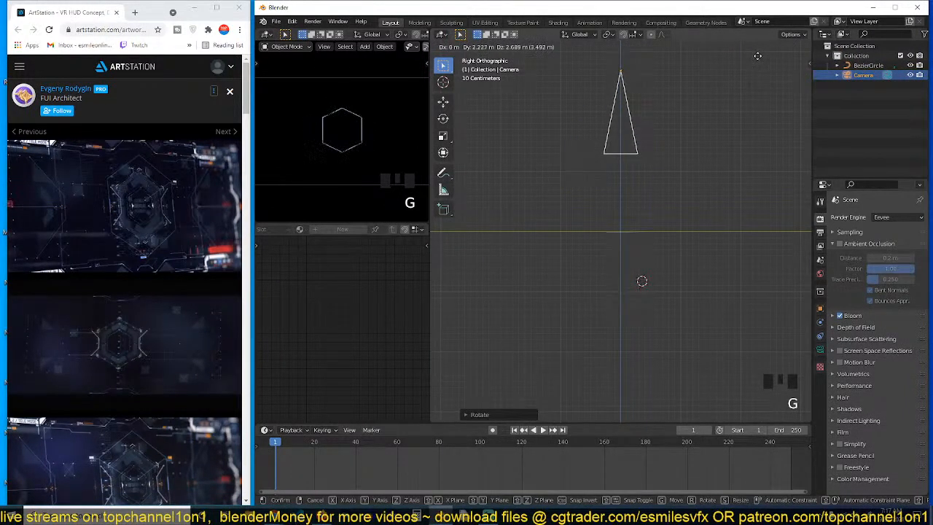
pyautogui.click(717, 118)
pyautogui.scroll(2, 670, 246)
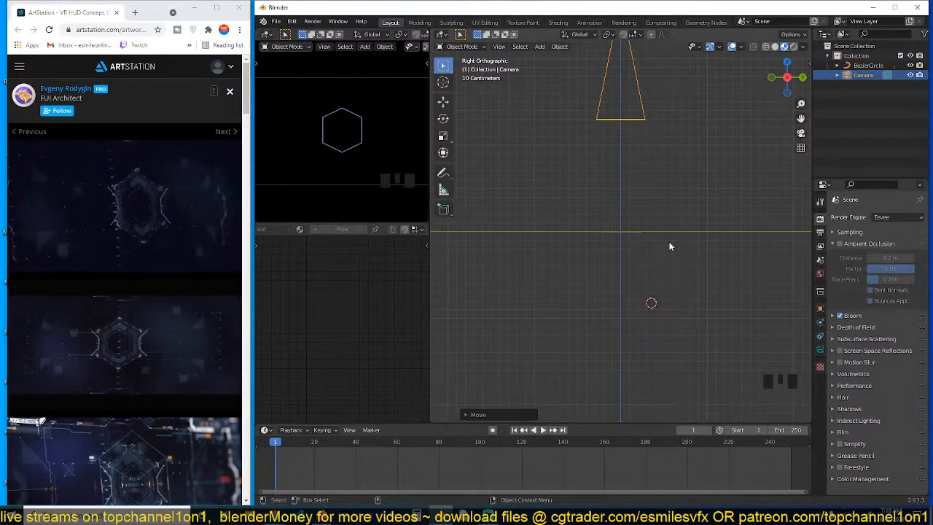
# Select the hexagon in a perspective view, then enlarge the timeline and split it into two side-by-side areas
pyautogui.click(629, 272)
pyautogui.press('`')
pyautogui.click(656, 291)
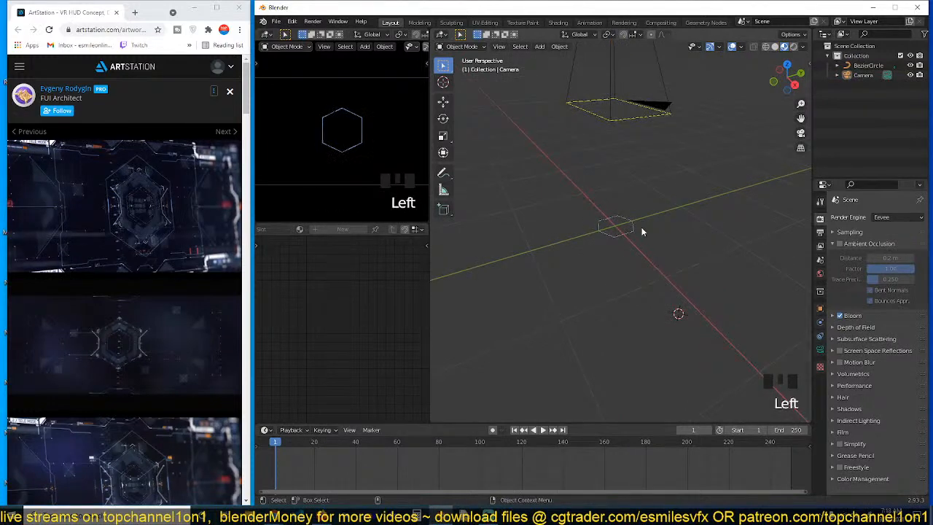
pyautogui.click(632, 228)
pyautogui.scroll(2, 679, 246)
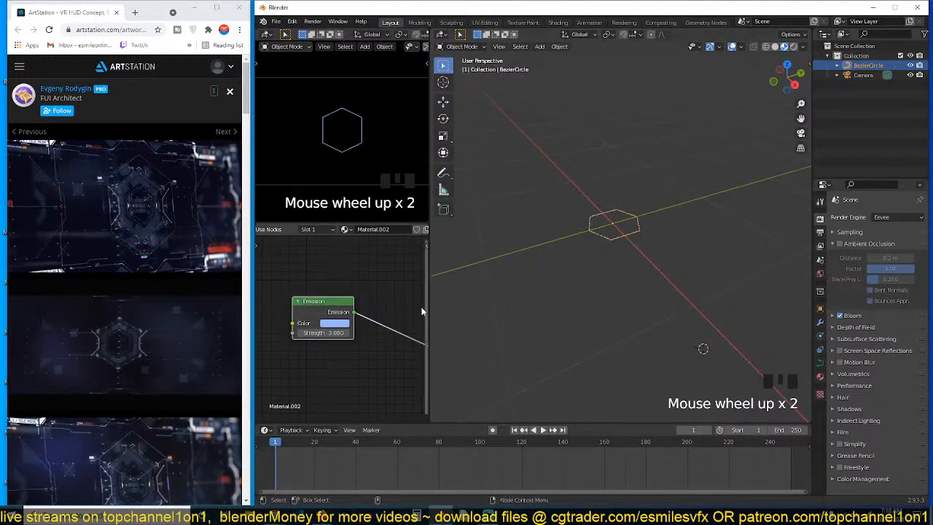
pyautogui.moveTo(555, 422); pyautogui.dragTo(556, 384)
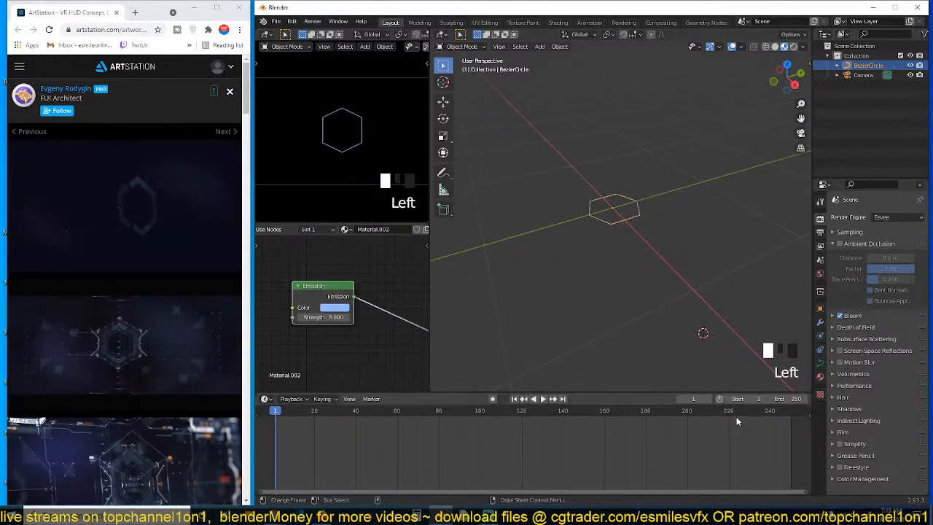
pyautogui.moveTo(810, 394); pyautogui.dragTo(537, 437)
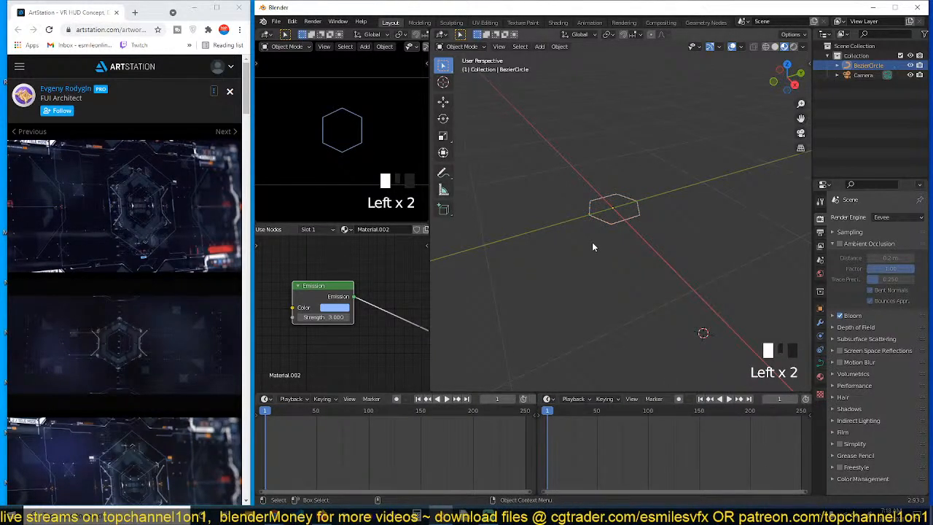
# Enable auto keying and record a transform keyframe for the hexagon at frame 1 by confirming a move in place
pyautogui.click(398, 399)
pyautogui.press('g')
pyautogui.click(659, 243)
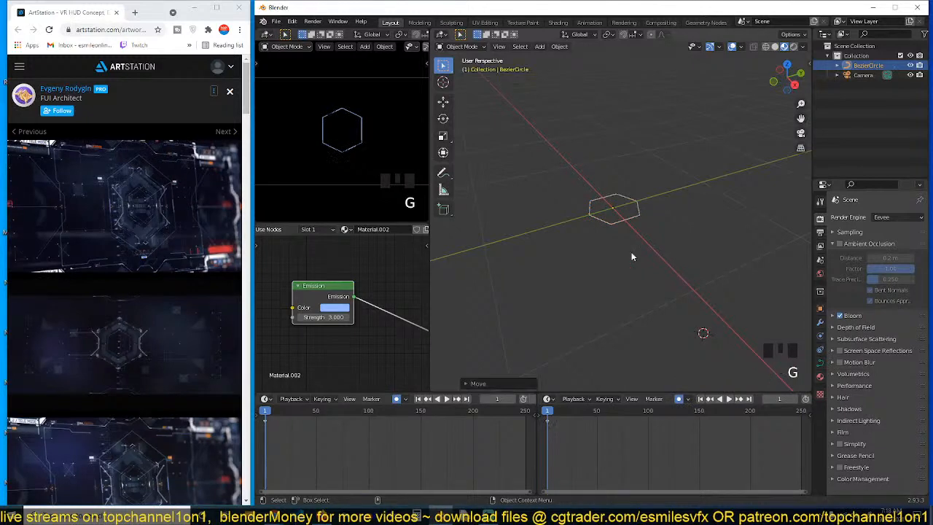
pyautogui.scroll(3, 599, 299)
pyautogui.scroll(1, 599, 302)
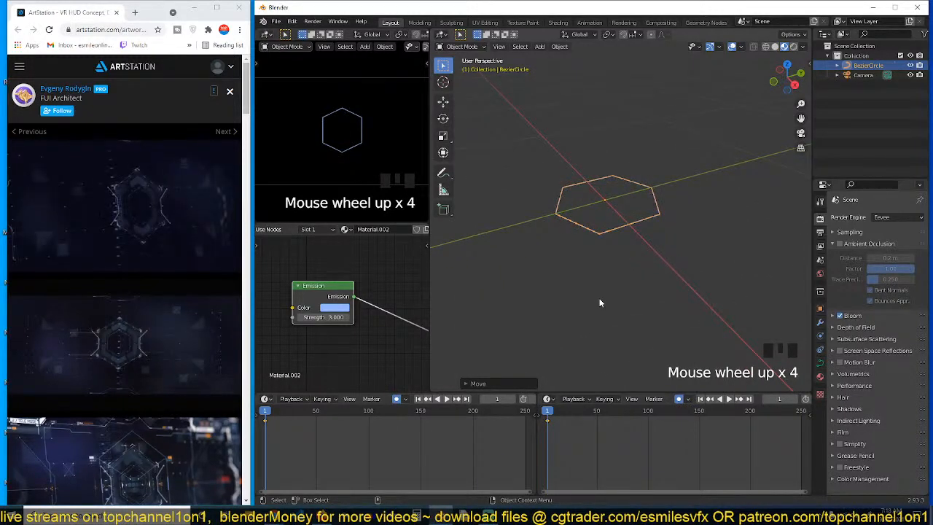
# Enlarge the animation areas, switch the first one to the Graph Editor, expand the hexagon's Object Transforms channels and select X Location
pyautogui.press('`')
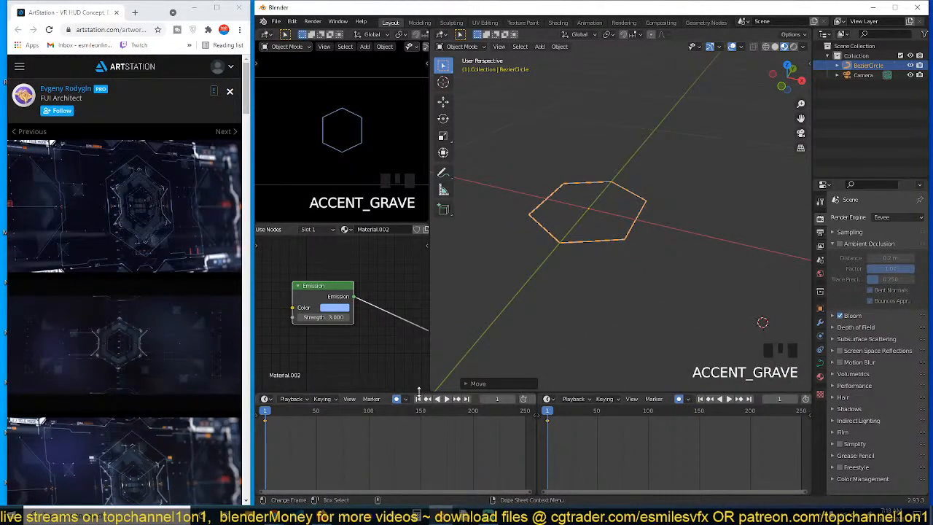
pyautogui.moveTo(419, 392); pyautogui.dragTo(419, 362)
pyautogui.hotkey('ctrl', 'Tab')
pyautogui.click(266, 409)
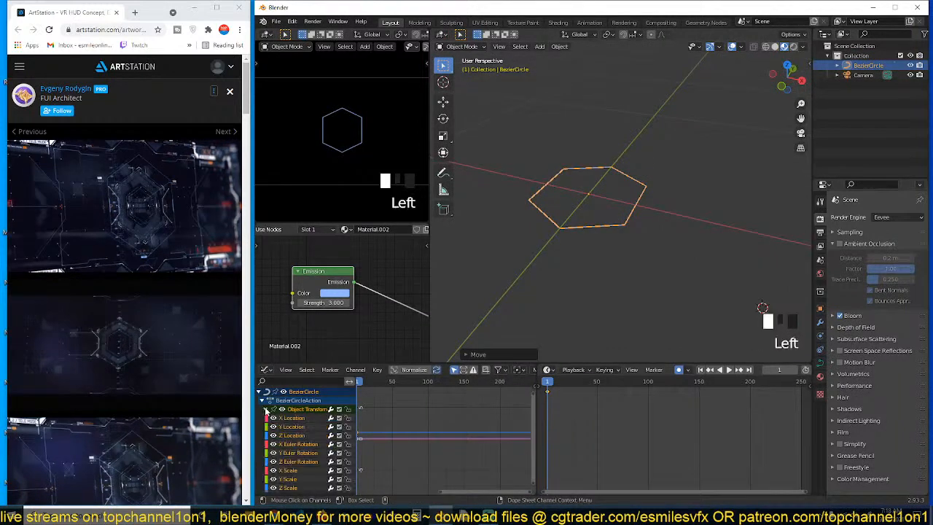
pyautogui.scroll(-3, 289, 438)
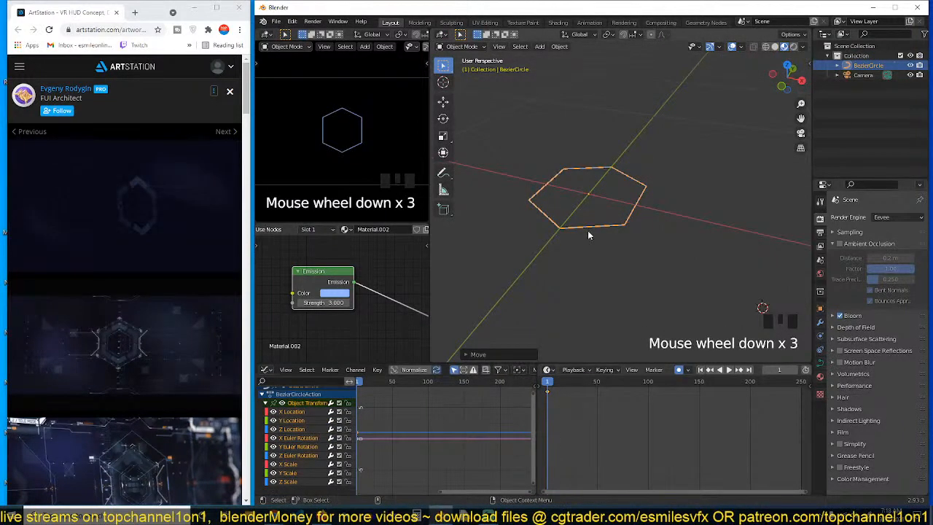
pyautogui.click(285, 412)
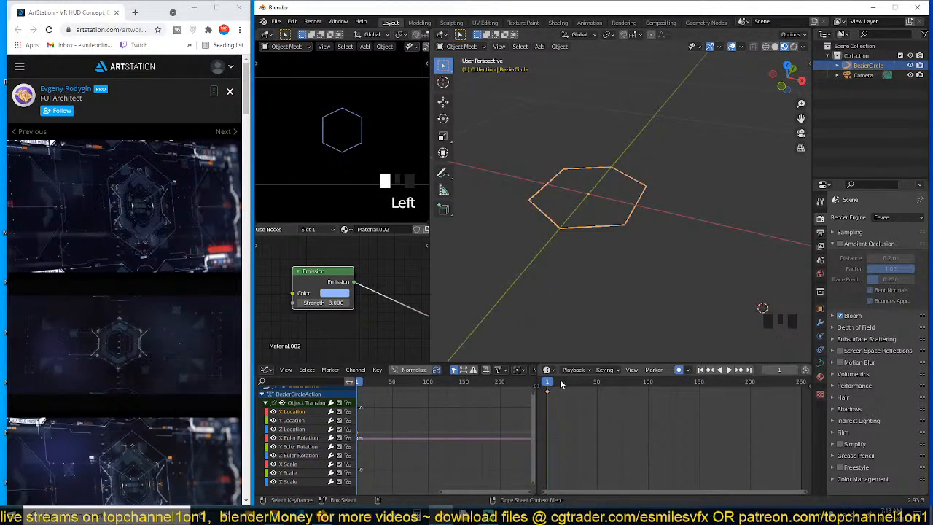
# Record a second transform keyframe for the hexagon near frame 50 at its full size, and return to frame 1
pyautogui.moveTo(561, 384)
pyautogui.mouseDown()
pyautogui.moveTo(600, 385)
pyautogui.moveTo(545, 388)
pyautogui.mouseUp()
pyautogui.press('g')
pyautogui.click(634, 217)
pyautogui.press('Left')
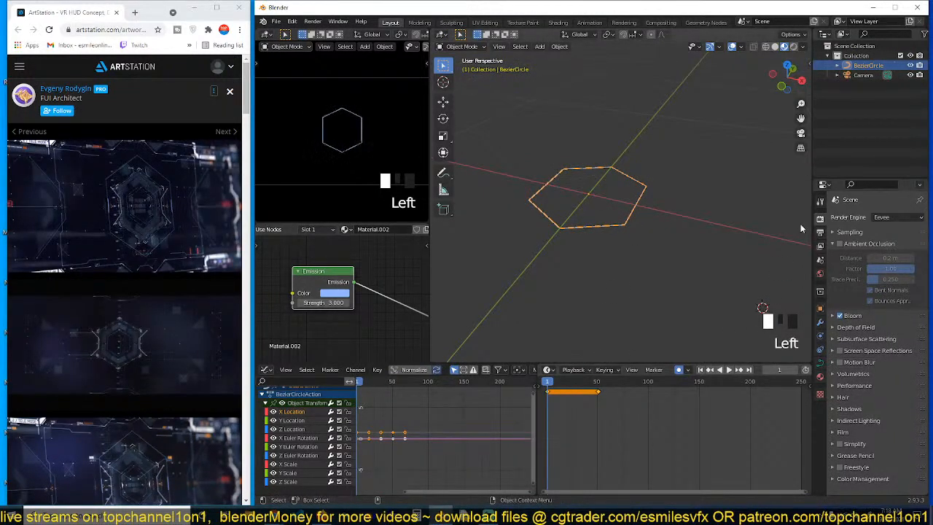
# Set the scene's output frame rate to 60 fps
pyautogui.click(821, 233)
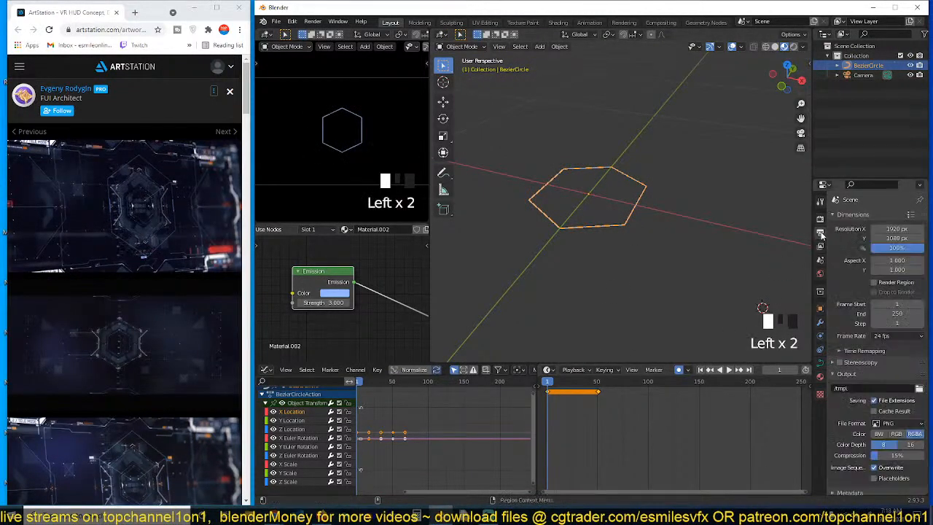
pyautogui.click(889, 337)
pyautogui.click(890, 414)
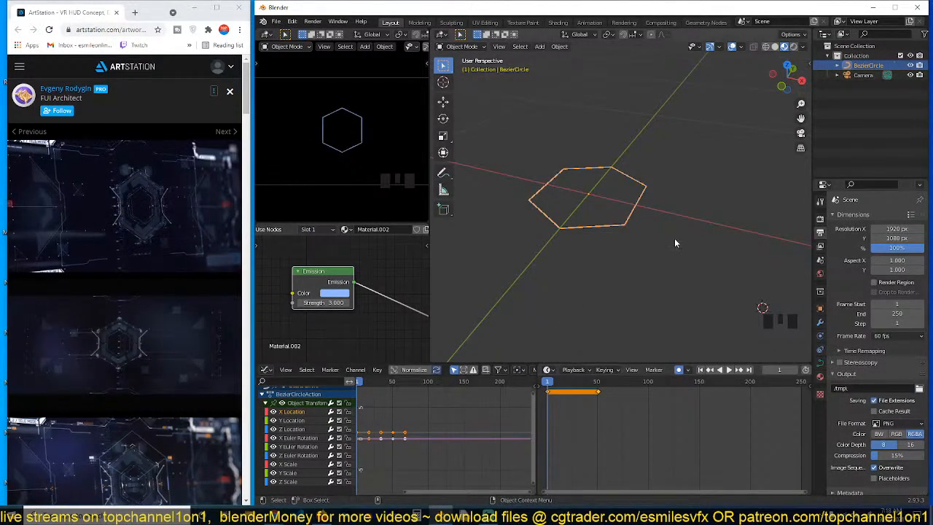
# Scale the hexagon down to a tiny size at frame 1 and play back the growing animation
pyautogui.press('s')
pyautogui.click(594, 201)
pyautogui.press('space')
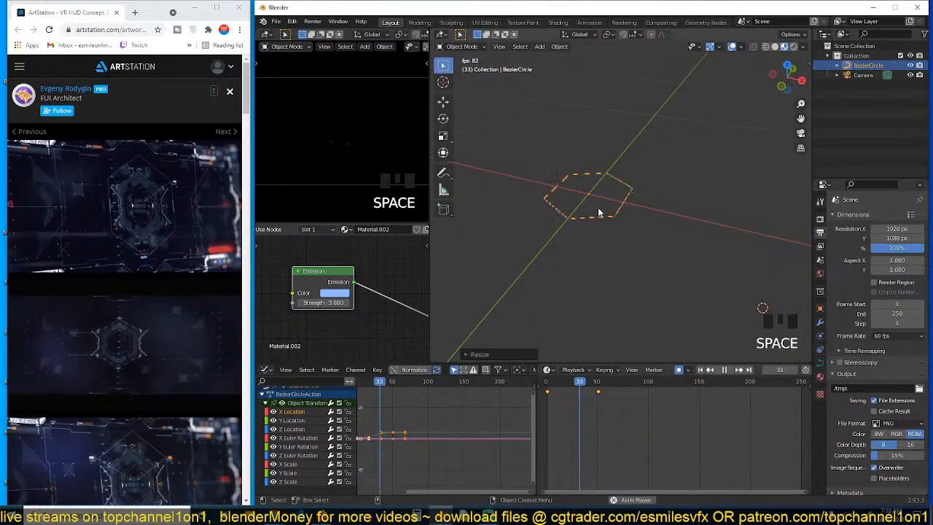
pyautogui.press('Escape')
pyautogui.press('space')
pyautogui.press('Escape')
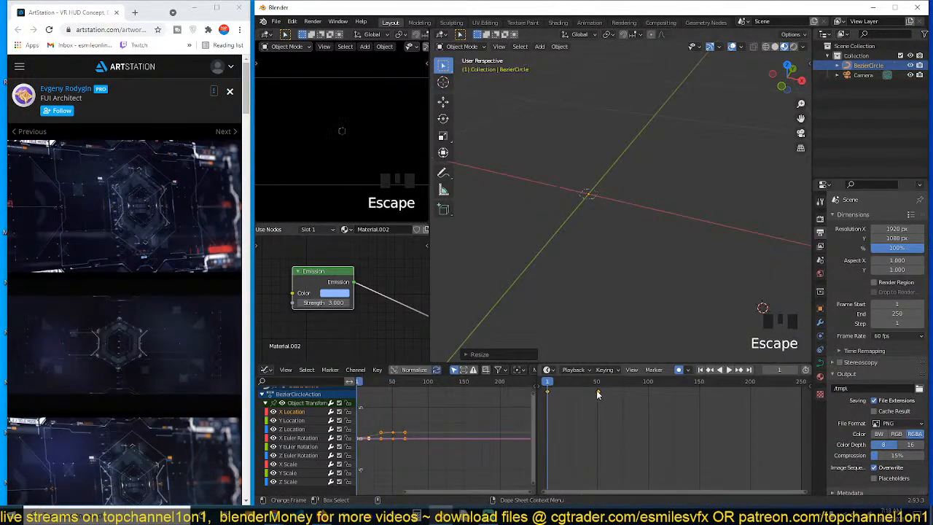
# Move the hexagon's second keyframe earlier to about frame 24 and play back the faster animation
pyautogui.click(598, 393)
pyautogui.press('g')
pyautogui.click(569, 393)
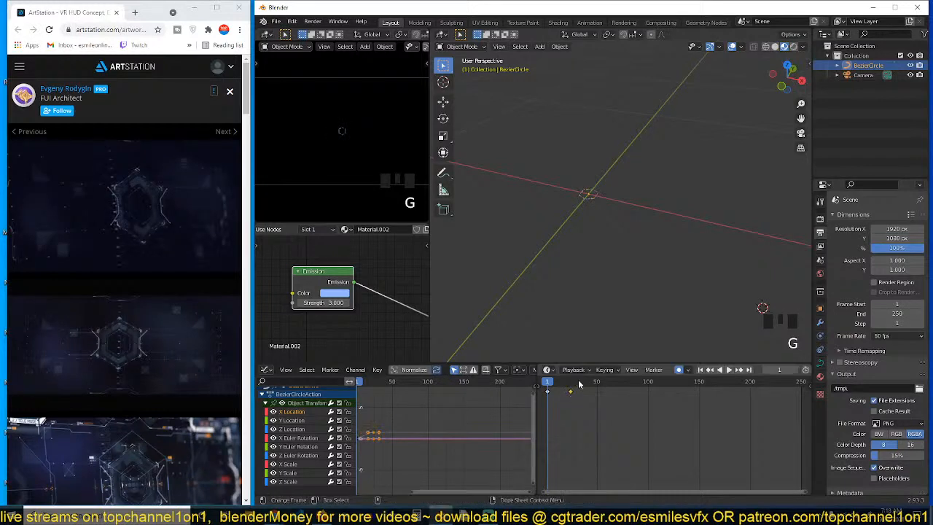
pyautogui.press('space')
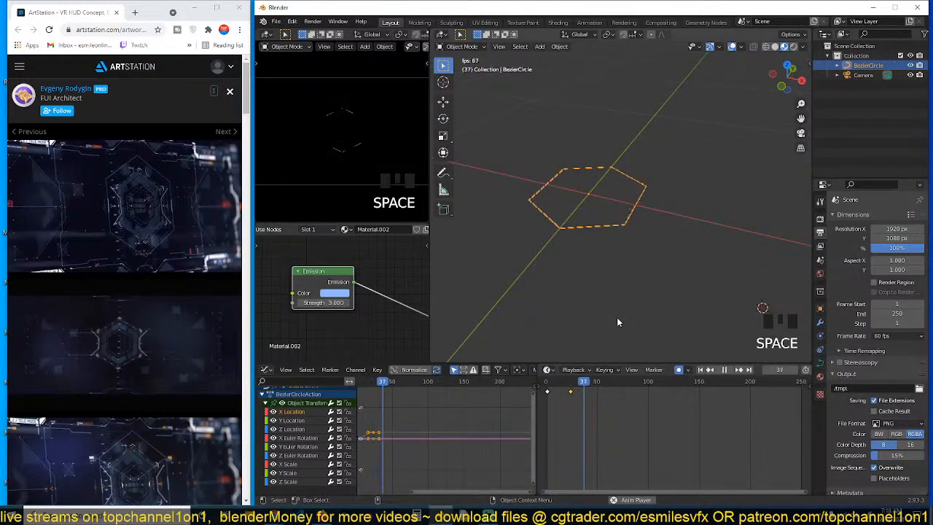
pyautogui.press('Escape')
pyautogui.press('space')
pyautogui.press('Escape')
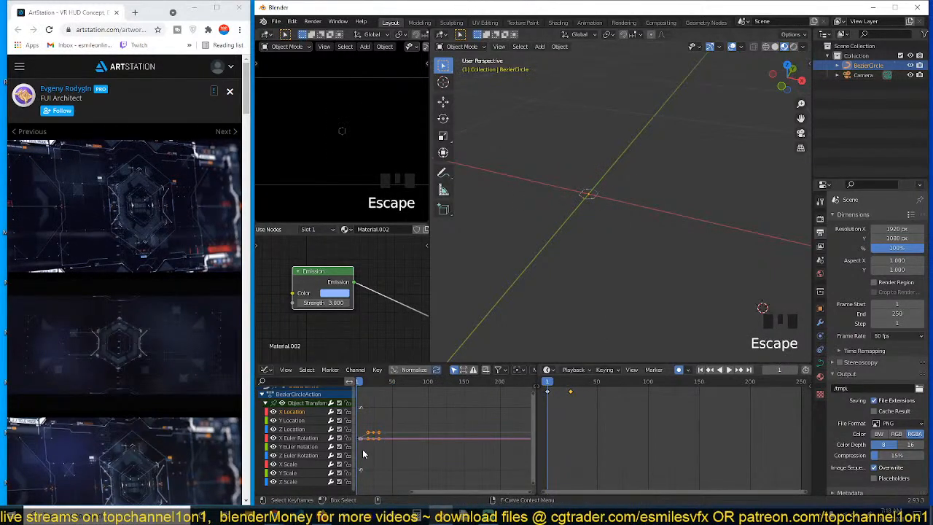
# Isolate the X, Y and Z Scale curves by hiding all other curves, and frame them in the Graph Editor
pyautogui.click(289, 464)
pyautogui.keyDown('shift'); pyautogui.click(289, 472); pyautogui.keyUp('shift')
pyautogui.keyDown('shift'); pyautogui.click(295, 480); pyautogui.keyUp('shift')
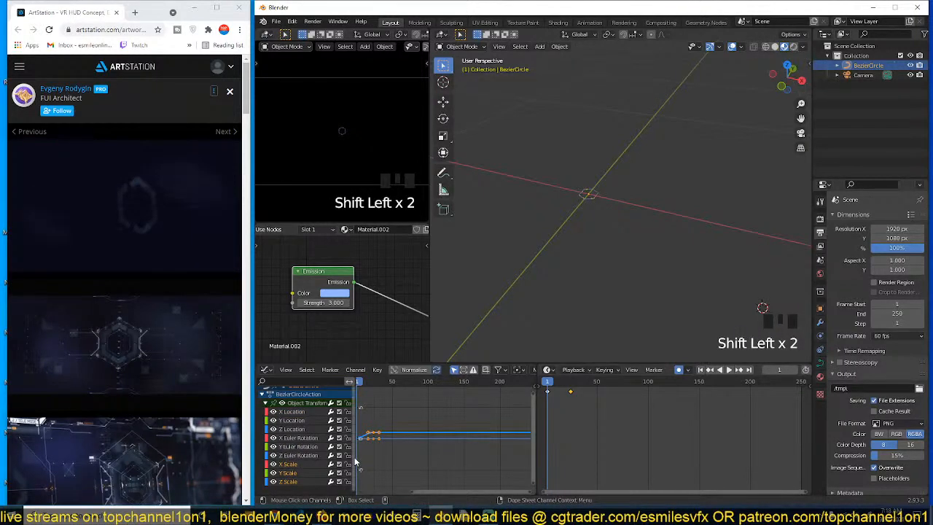
pyautogui.hotkey('shift', 'h')
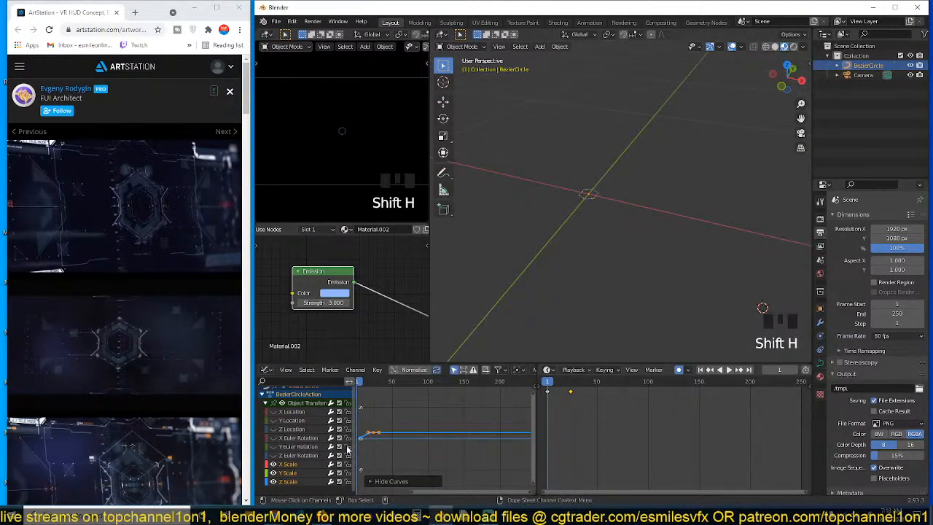
pyautogui.press('KP_Decimal')
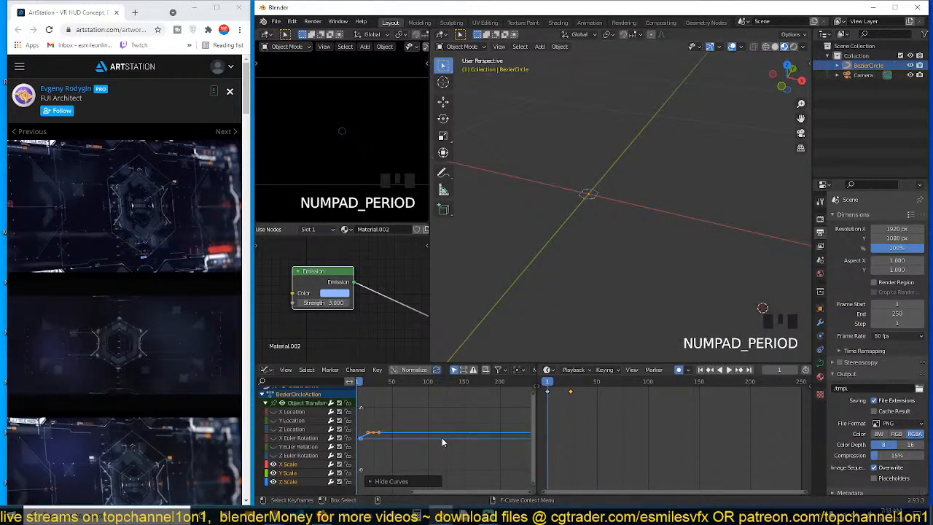
pyautogui.scroll(-4, 442, 442)
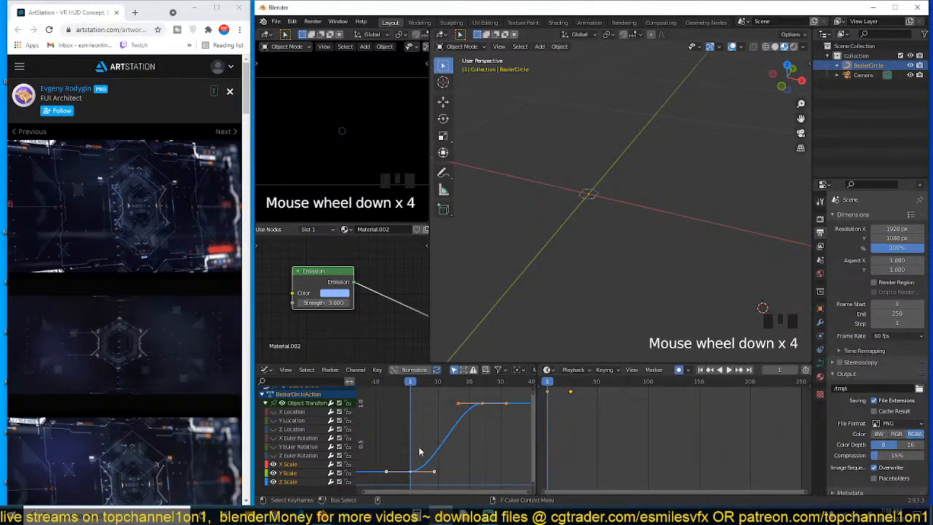
# Rotate the handles of the first scale keyframe steeply upward for a faster start, and preview the animation
pyautogui.moveTo(419, 452); pyautogui.dragTo(428, 478)
pyautogui.click(436, 474)
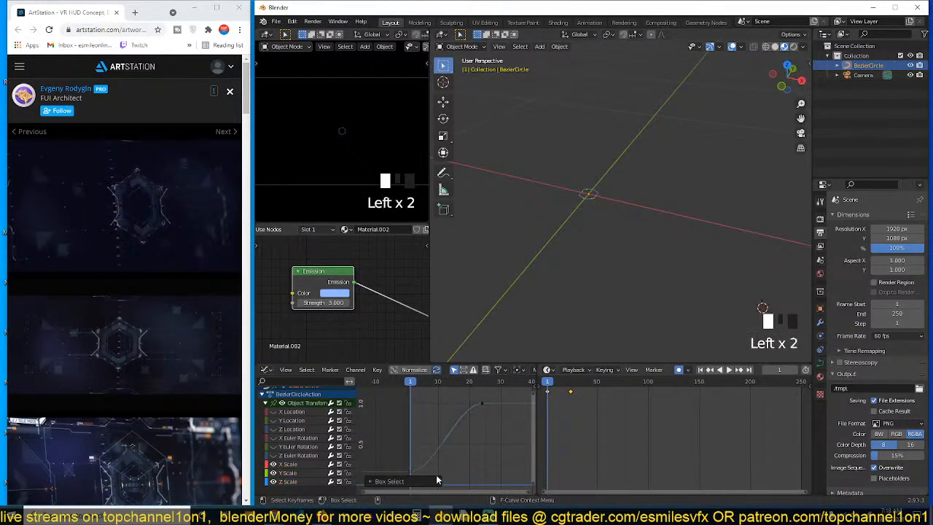
pyautogui.click(421, 478)
pyautogui.press('r')
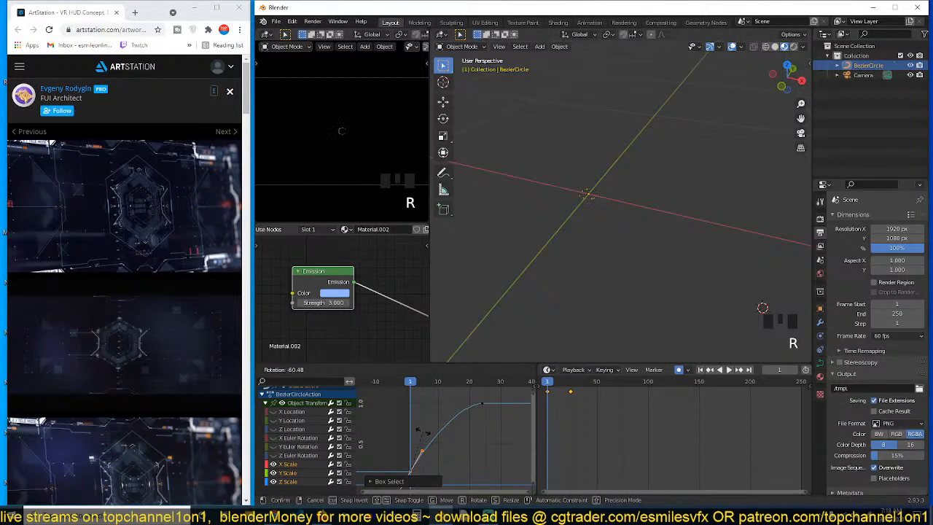
pyautogui.press('space')
pyautogui.press('Escape')
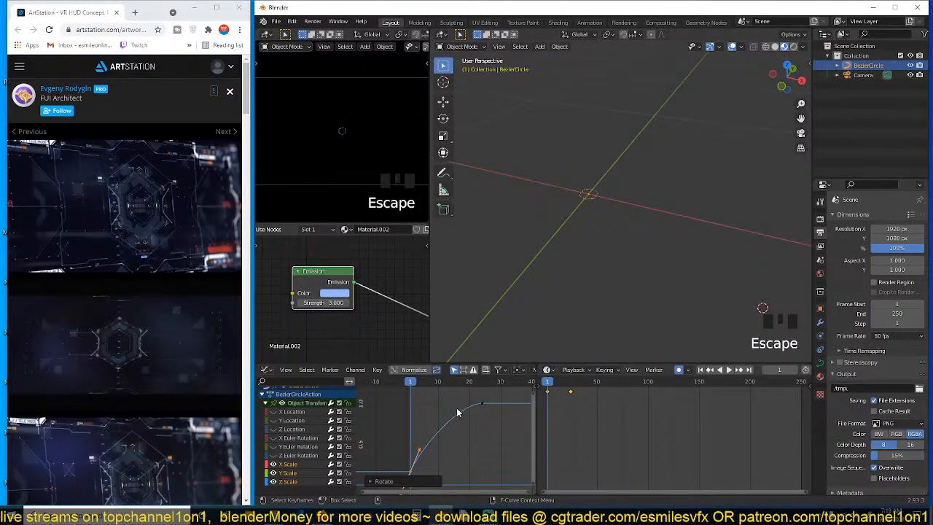
# Lengthen the handles of the last scale keyframe by a factor of about 2.1 for a smoother ending, and preview the animation
pyautogui.moveTo(465, 398); pyautogui.dragTo(543, 429)
pyautogui.press('s')
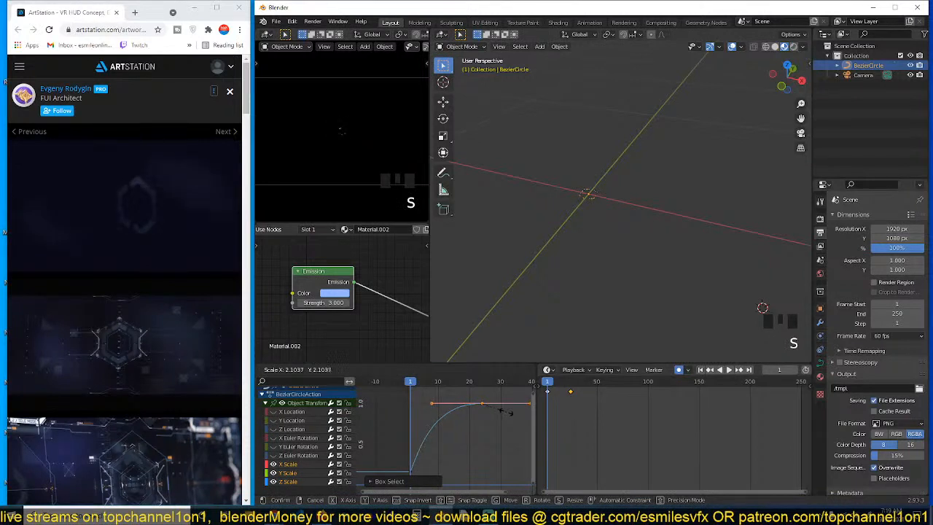
pyautogui.press('space')
pyautogui.press('Escape')
pyautogui.press('space')
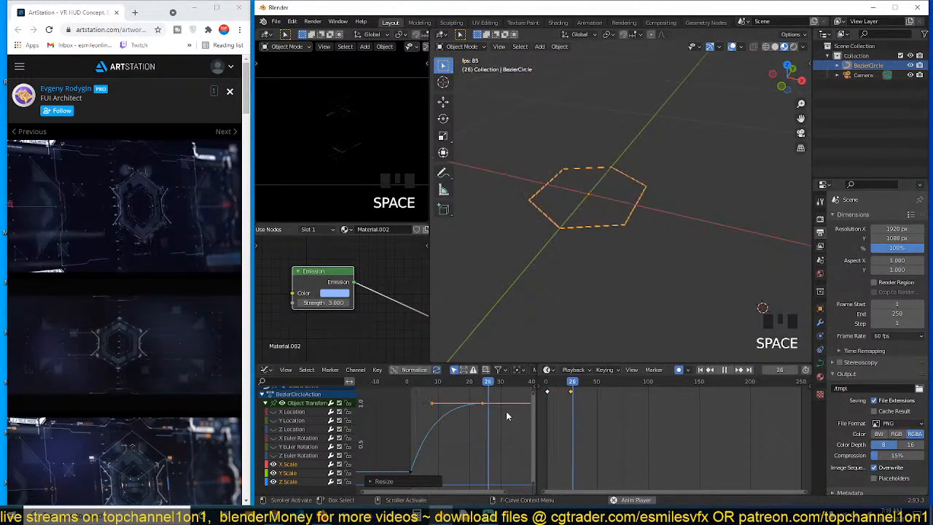
pyautogui.press('Escape')
# Rotate the last scale keyframe's handles until the curve slightly overshoots before settling at full size, playing back the animation to check it
pyautogui.press('r')
pyautogui.click(502, 414)
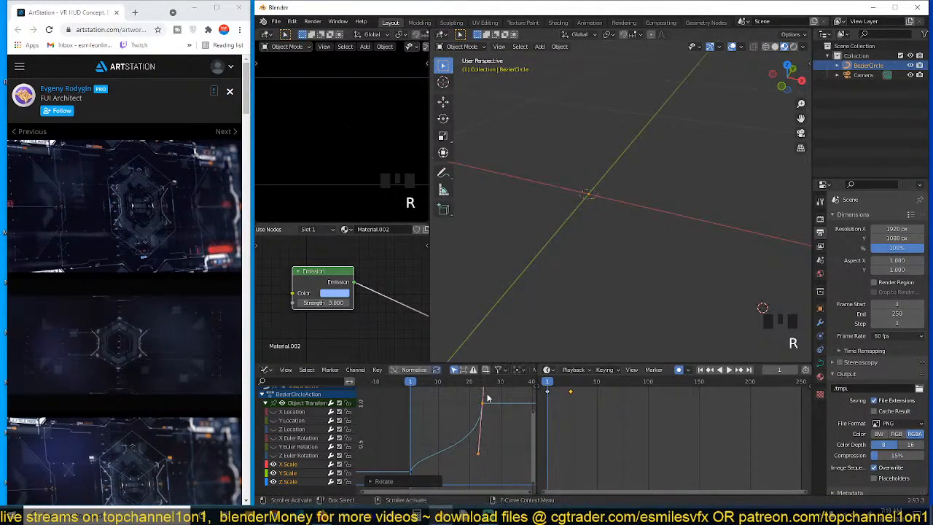
pyautogui.press('space')
pyautogui.press('Escape')
pyautogui.press('r')
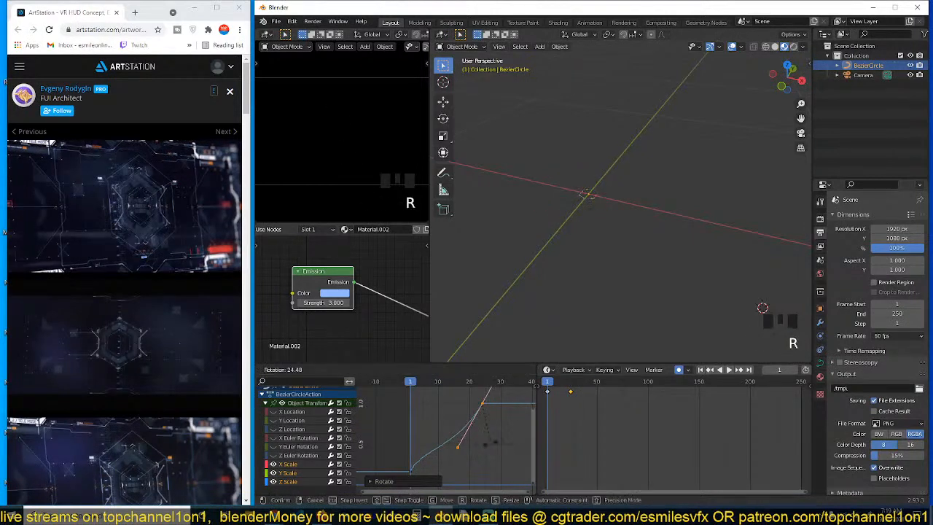
pyautogui.press('space')
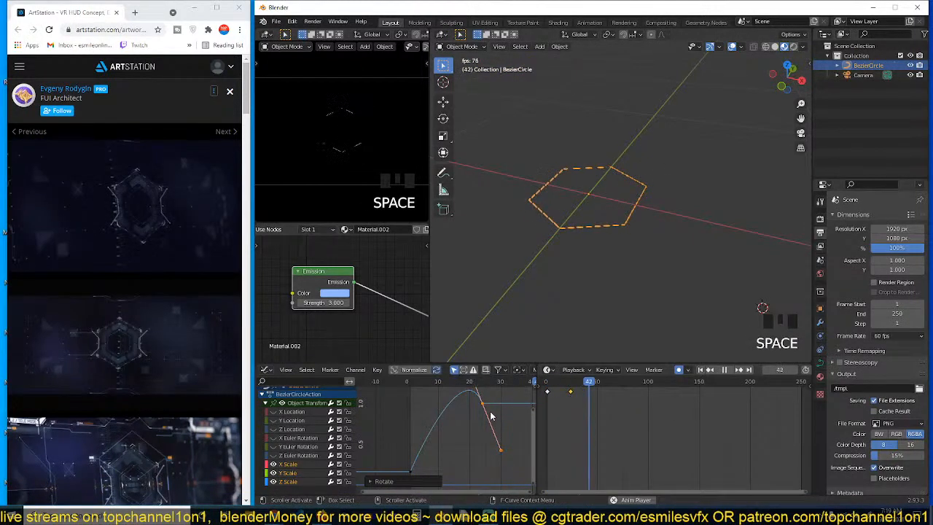
pyautogui.press('Escape')
pyautogui.press('space')
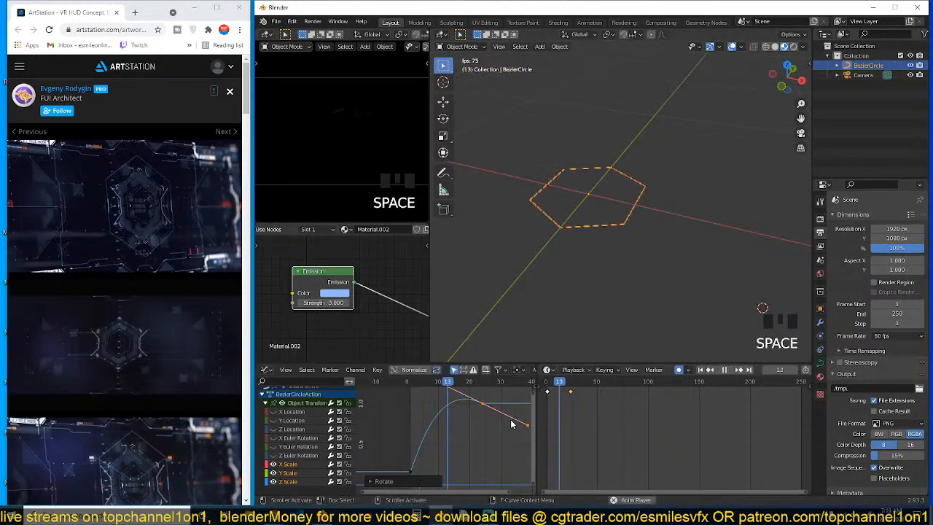
# Rotate the last scale keyframe's handles to a gentle upward slope so the curve eases in without overshooting, playing back the animation to check it
pyautogui.press('Escape')
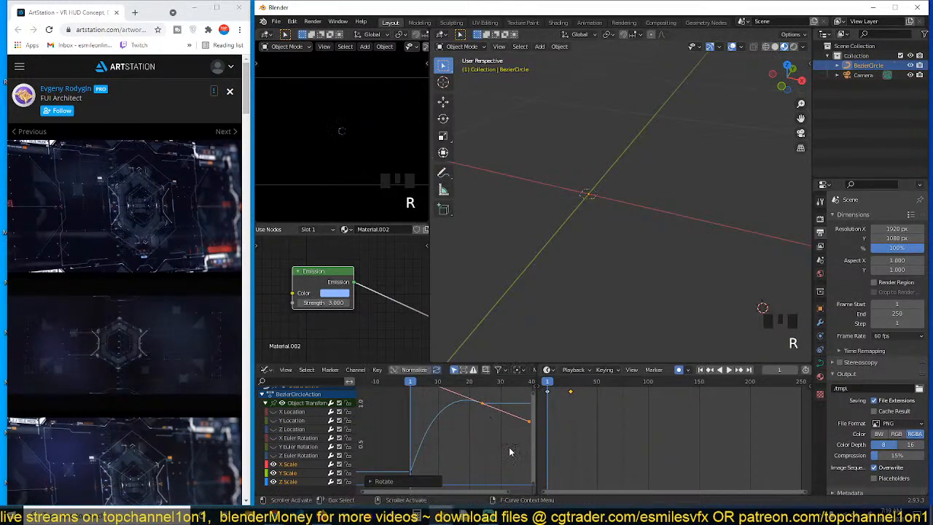
pyautogui.press('space')
pyautogui.press('Escape')
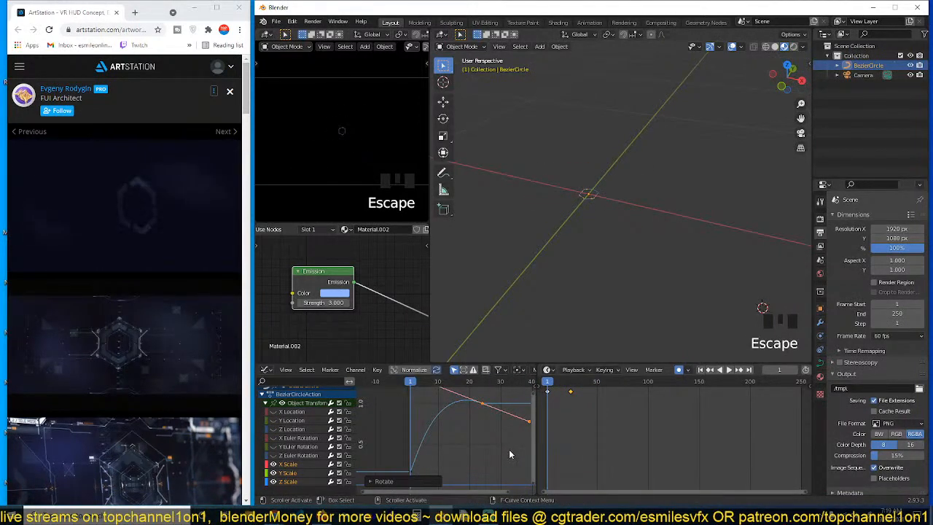
pyautogui.press('r')
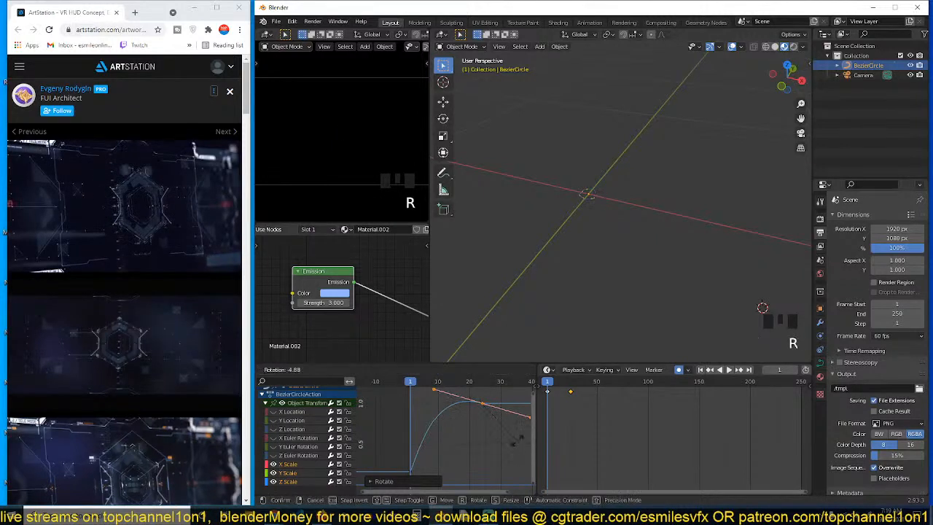
pyautogui.press('space')
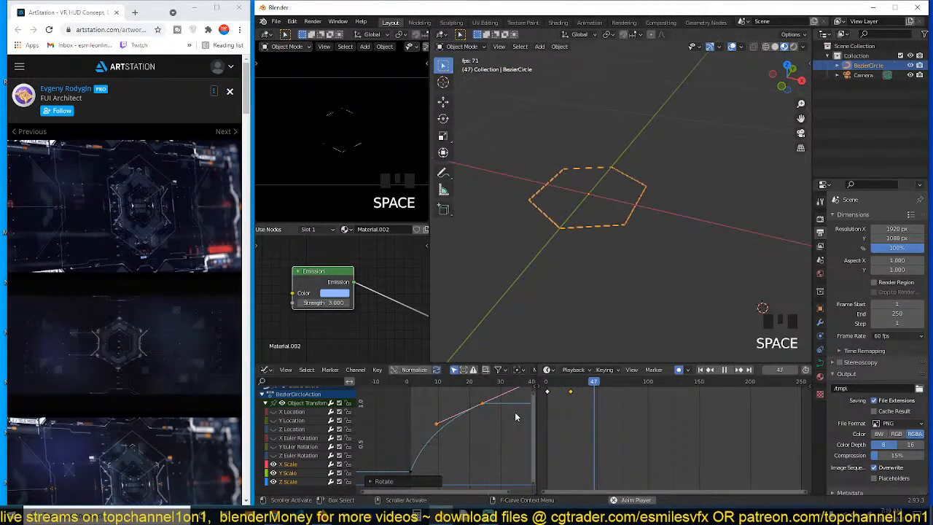
pyautogui.press('Escape')
pyautogui.press('r')
pyautogui.press('space')
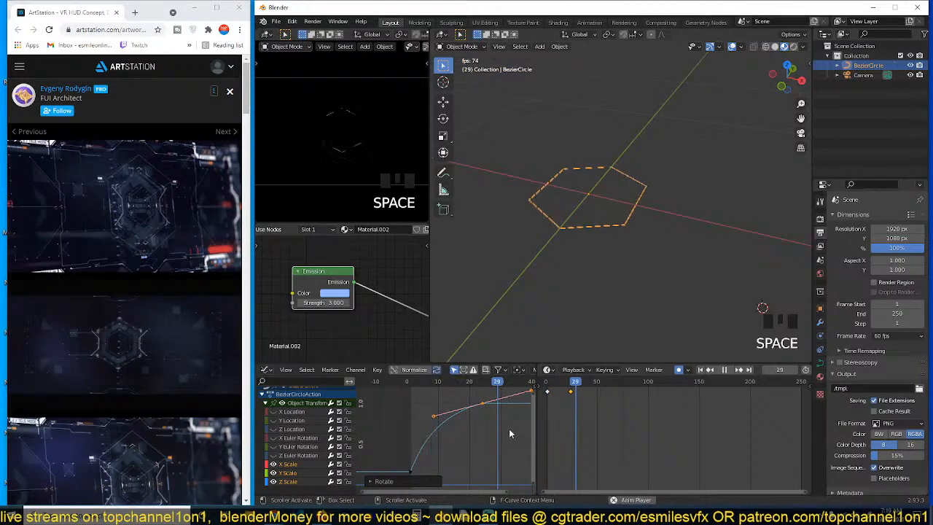
pyautogui.press('Escape')
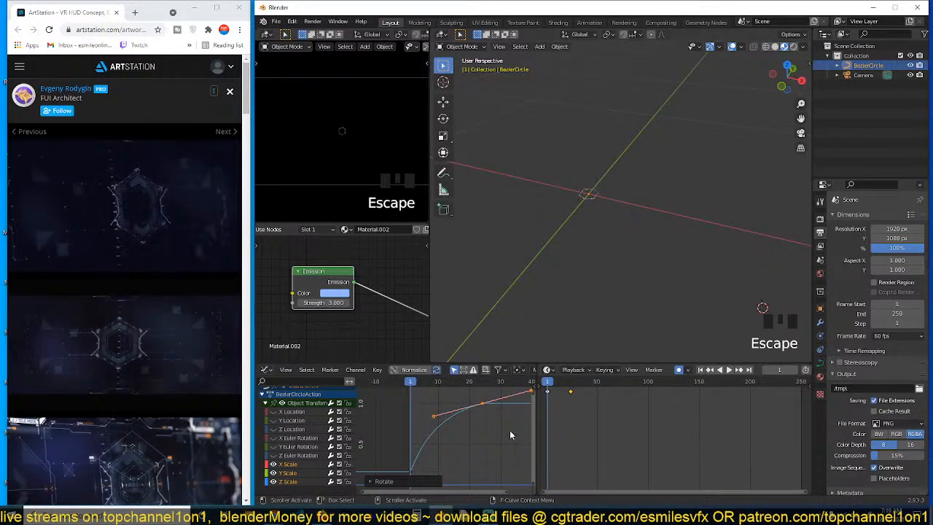
pyautogui.press('r')
pyautogui.press('space')
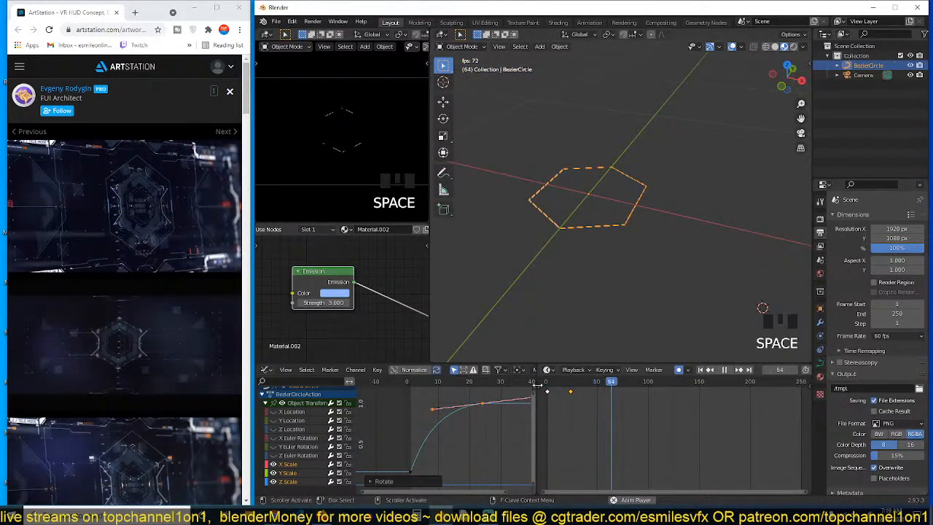
pyautogui.press('space')
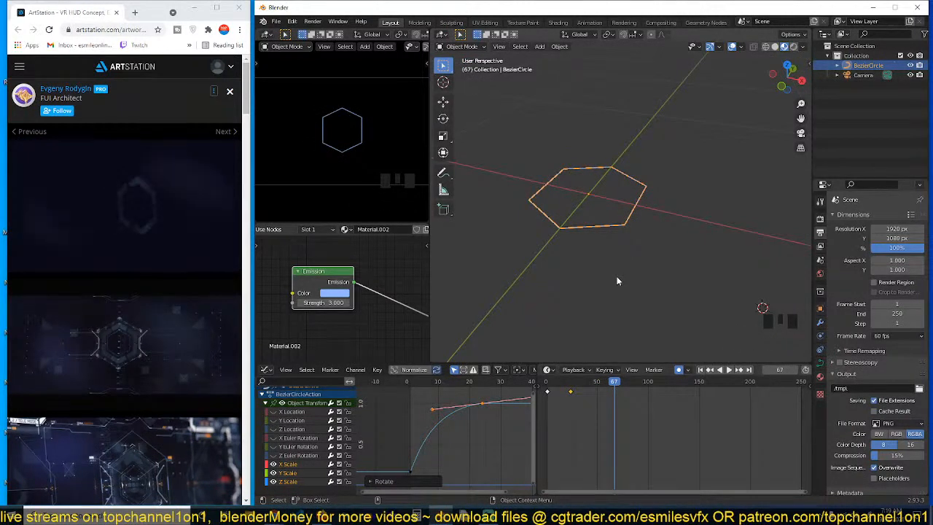
pyautogui.press('space')
pyautogui.press('Escape')
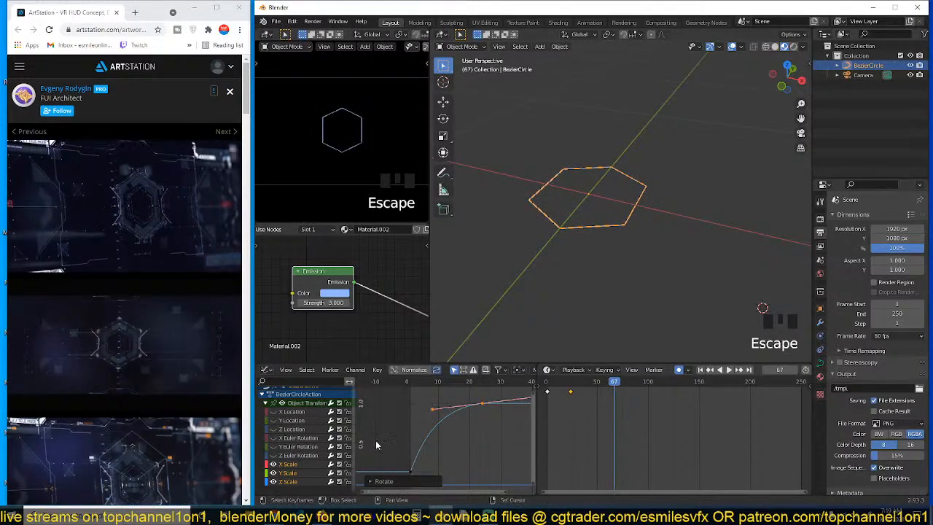
# Set the animation's end frame to 50 and preview the shortened animation from the beginning
pyautogui.hotkey('shift', 'Left')
pyautogui.scroll(-7, 785, 363)
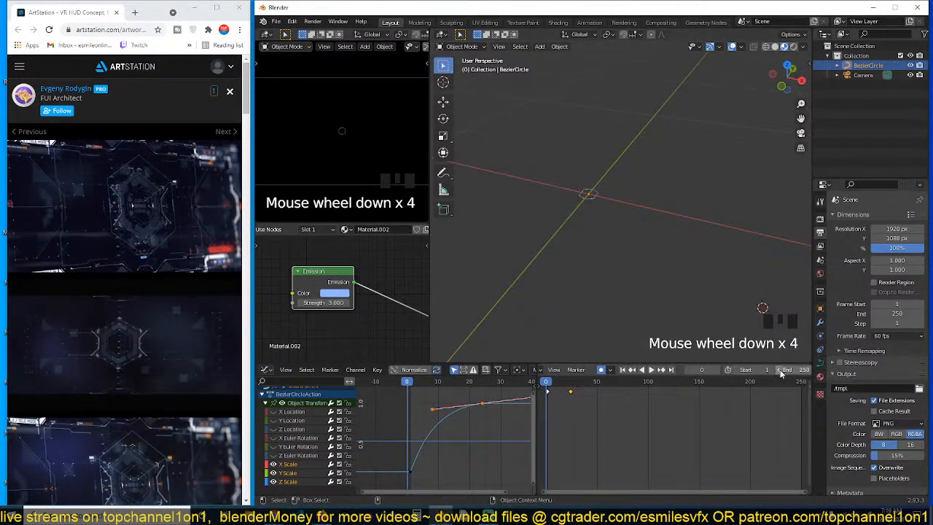
pyautogui.click(779, 369)
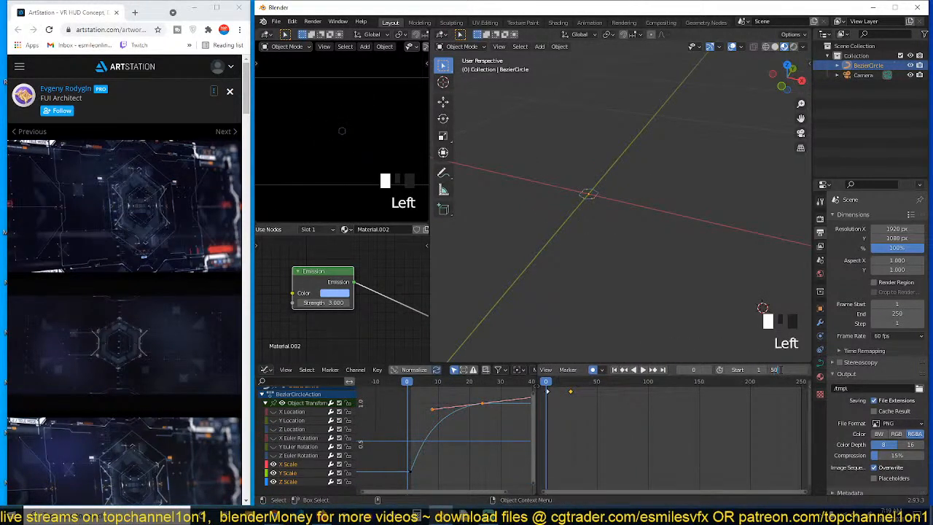
pyautogui.press('Return')
pyautogui.press('space')
pyautogui.press('Escape')
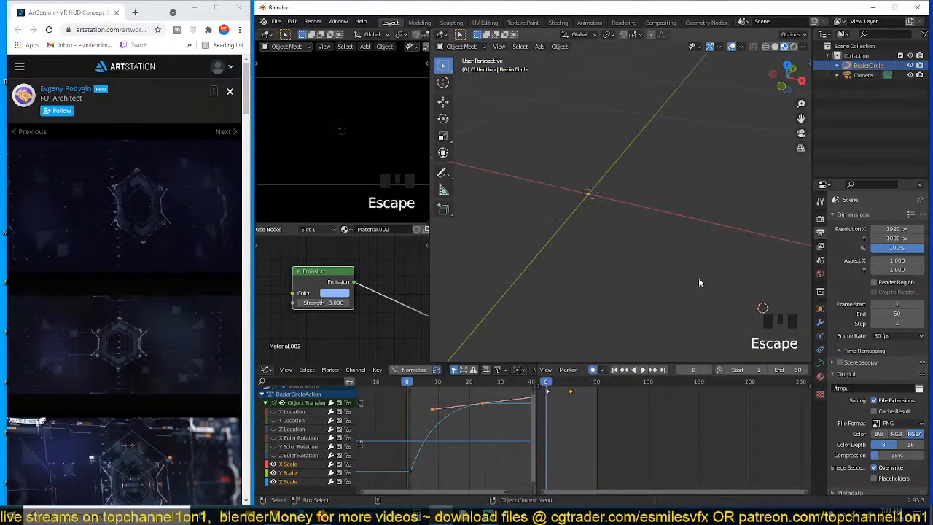
pyautogui.press('space')
pyautogui.press('Escape')
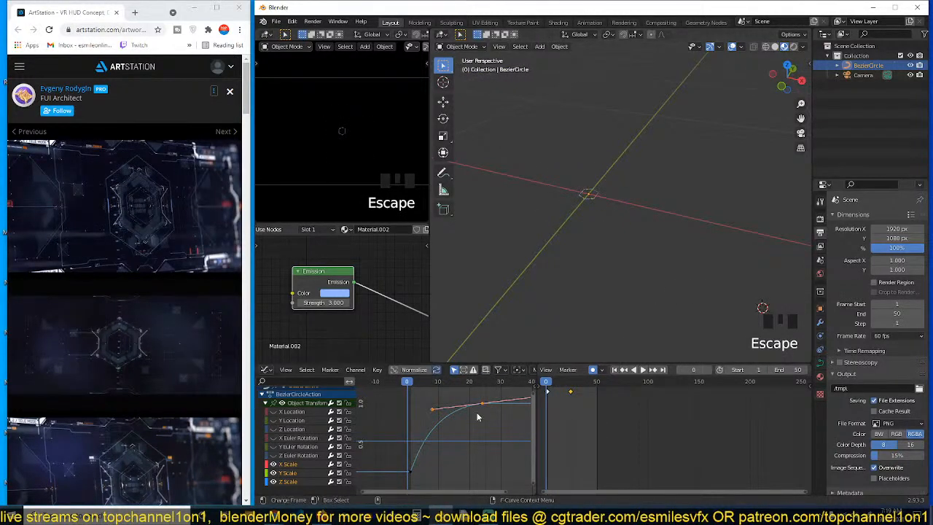
# Isolate the hexagon's Z Location curve in the Graph Editor by hiding all other curves
pyautogui.click(290, 429)
pyautogui.click(274, 430)
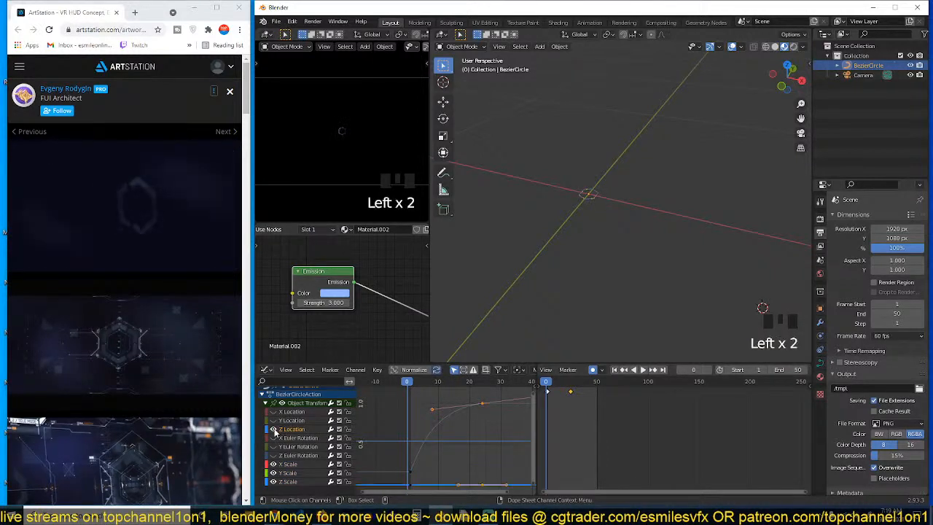
pyautogui.hotkey('shift', 'h')
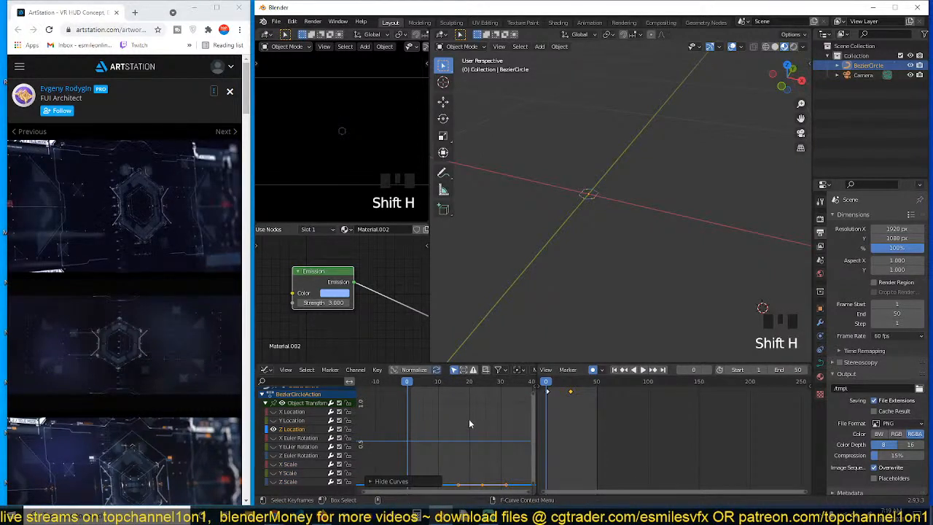
pyautogui.click(481, 484)
pyautogui.press('g')
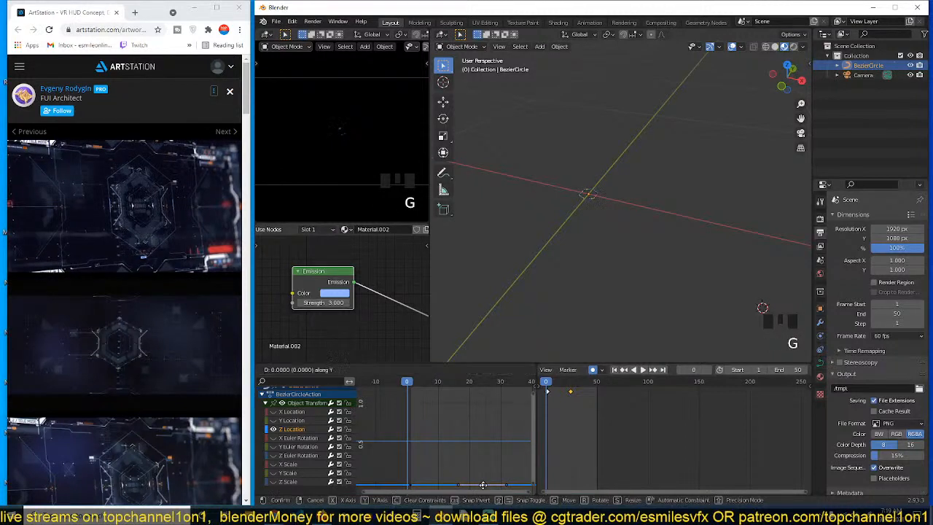
pyautogui.click(486, 476)
# Lower the first Z Location keyframe to about -0.4 so the hexagon rises while scaling up, and preview the animation
pyautogui.keyDown('shift'); pyautogui.scroll(-2, 481, 452); pyautogui.keyUp('shift')
pyautogui.press('a')
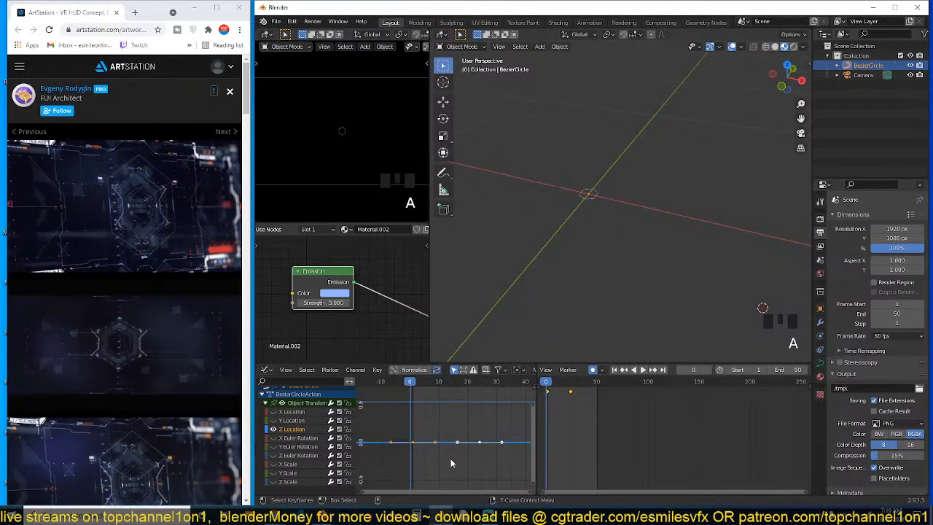
pyautogui.click(413, 450)
pyautogui.moveTo(408, 438); pyautogui.dragTo(416, 452)
pyautogui.press('g')
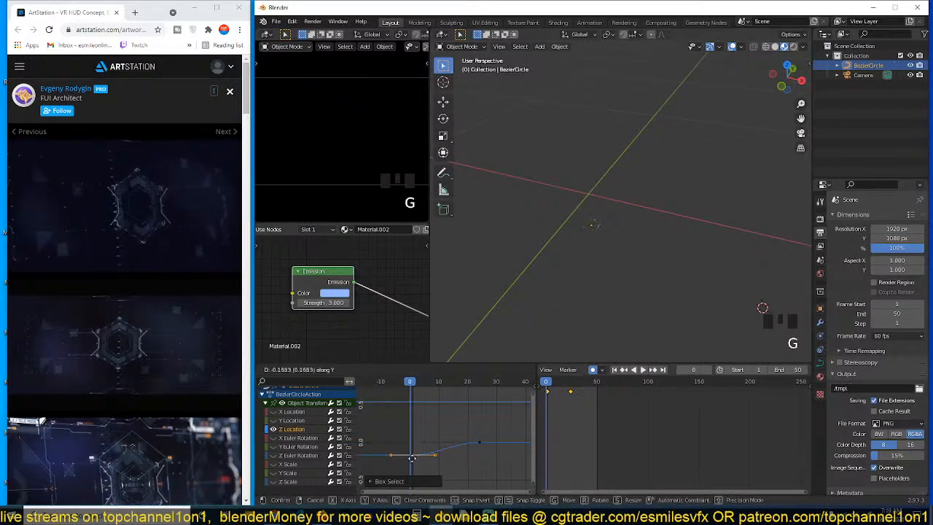
pyautogui.click(412, 477)
pyautogui.press('space')
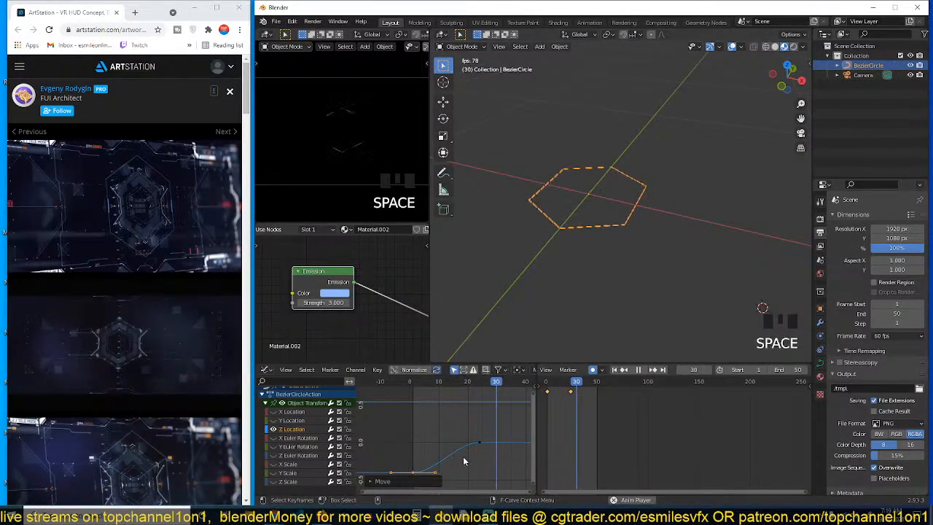
pyautogui.press('Escape')
pyautogui.press('space')
pyautogui.press('Escape')
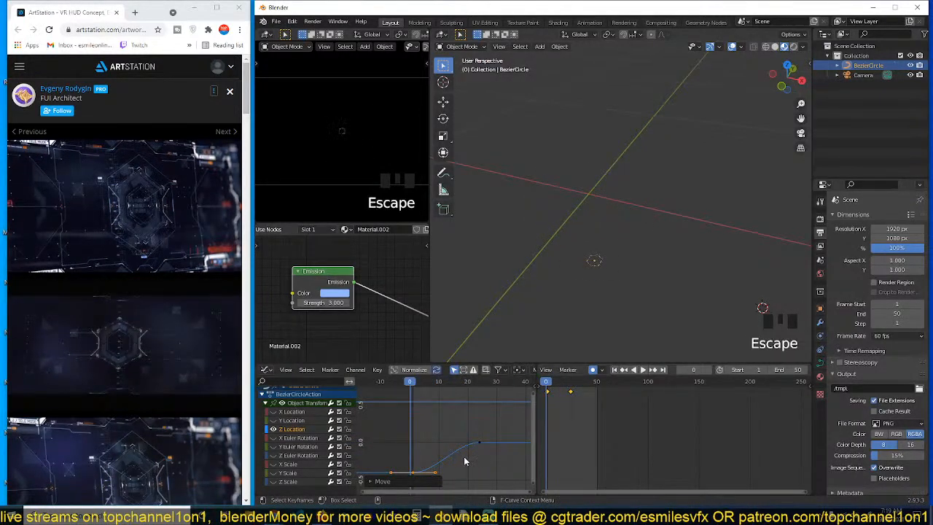
# Pull the first Z Location keyframe's outgoing handle steeply upward for a fast start and smooth ending, and preview the animation
pyautogui.press('Left')
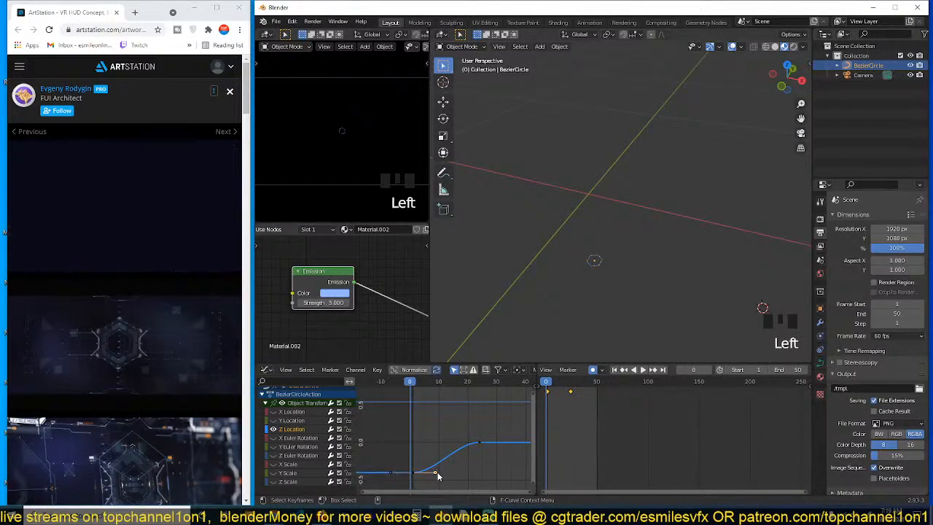
pyautogui.press('g')
pyautogui.click(432, 435)
pyautogui.press('space')
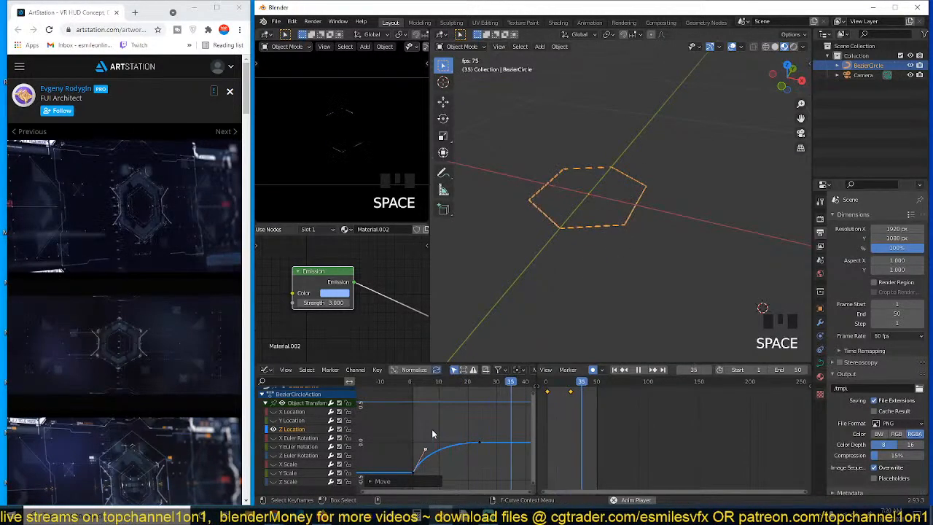
pyautogui.press('Escape')
pyautogui.press('space')
pyautogui.press('Escape')
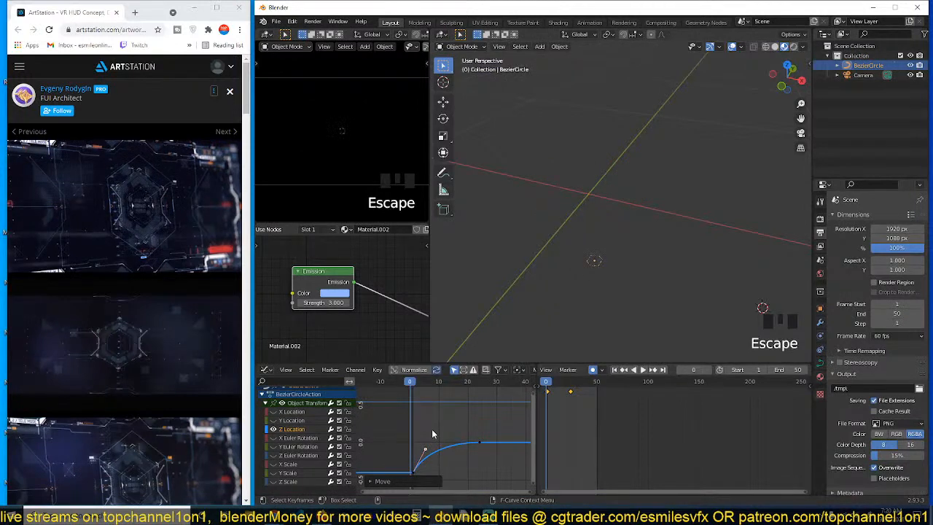
pyautogui.press('space')
pyautogui.press('Escape')
pyautogui.press('space')
pyautogui.press('Escape')
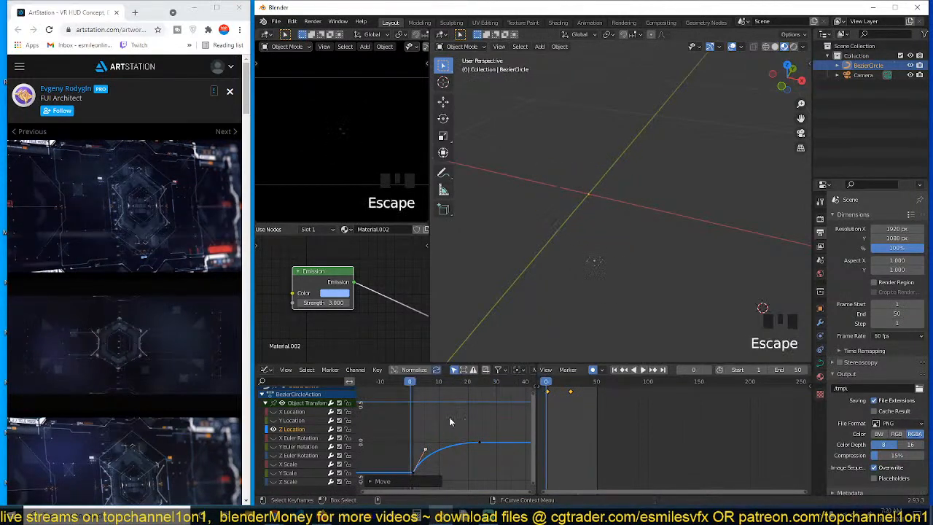
# Preview the hexagon's scale-up animation from the top orthographic view
pyautogui.press('KP_7')
pyautogui.press('space')
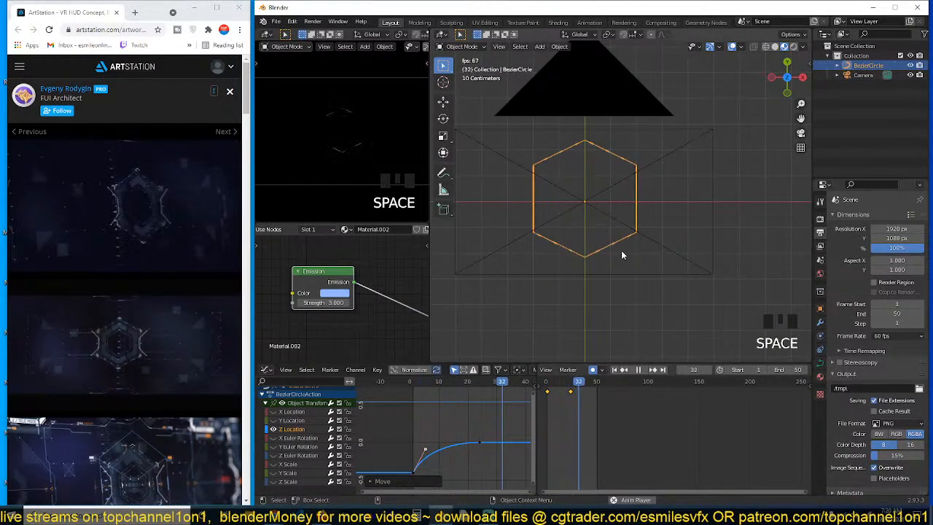
pyautogui.press('Escape')
pyautogui.press('space')
pyautogui.press('Escape')
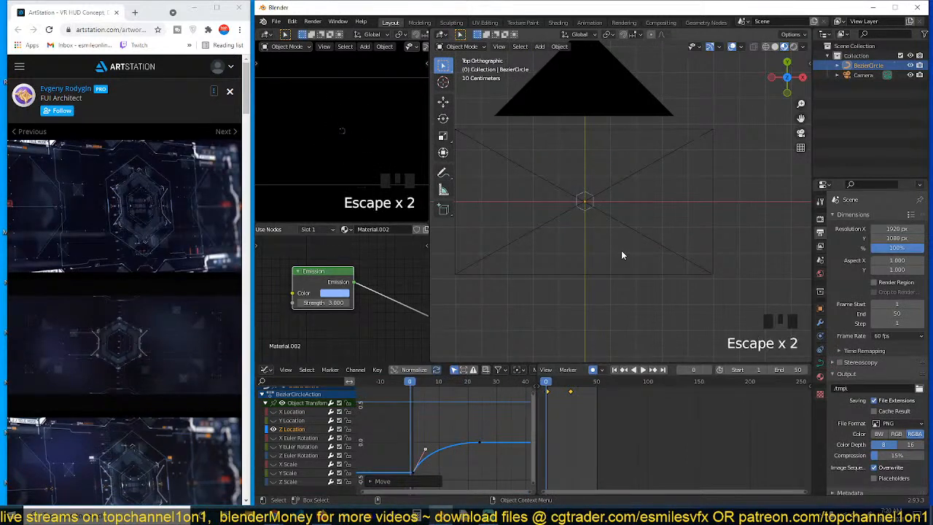
pyautogui.press('space')
pyautogui.press('Escape')
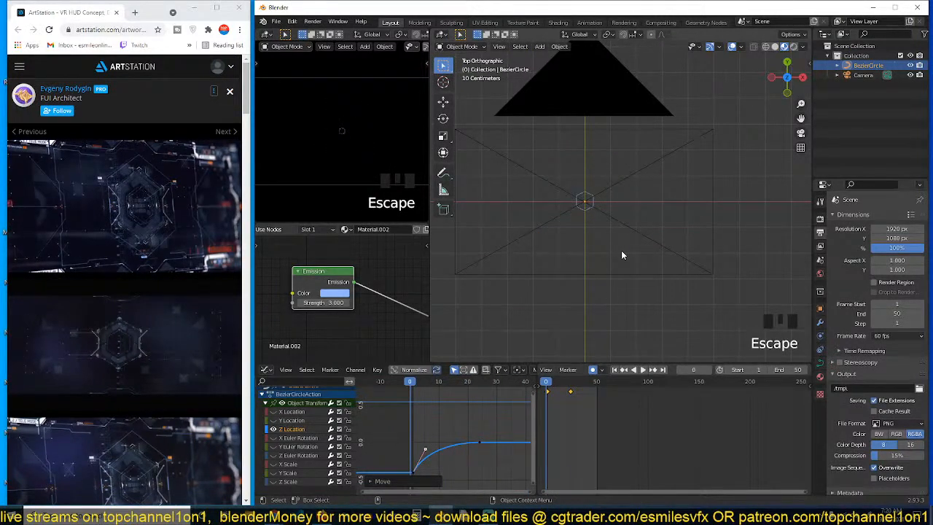
# Select the animated hexagon curve and duplicate it in place
pyautogui.click(588, 213)
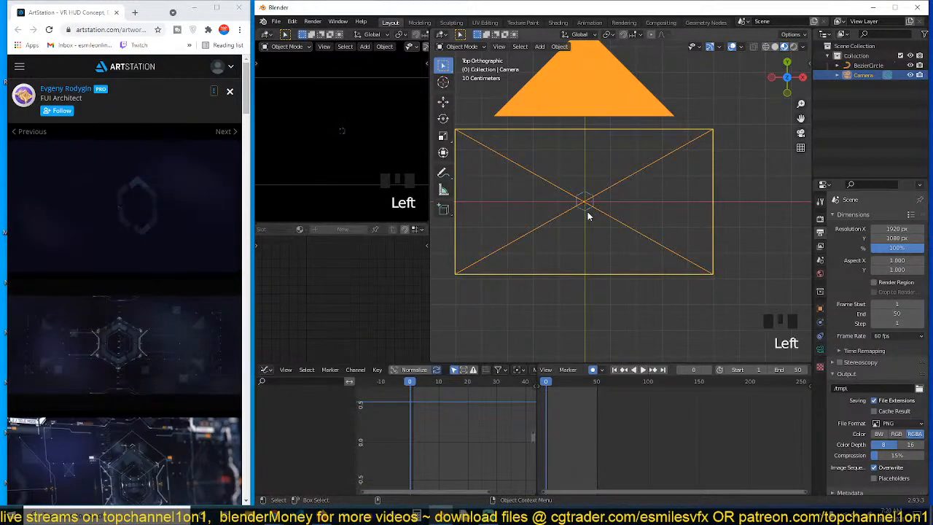
pyautogui.click(589, 216)
pyautogui.doubleClick(603, 200)
pyautogui.click(596, 202)
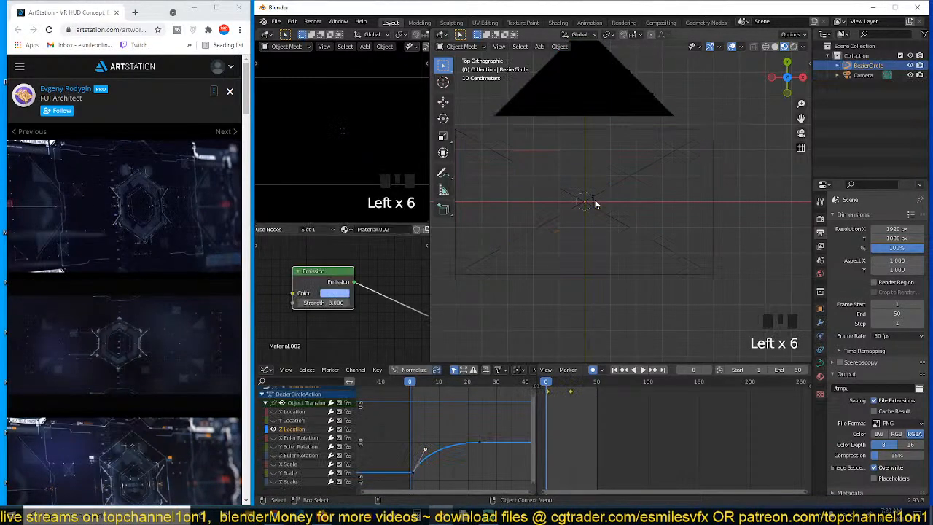
pyautogui.press('`')
pyautogui.click(597, 276)
pyautogui.click(597, 274)
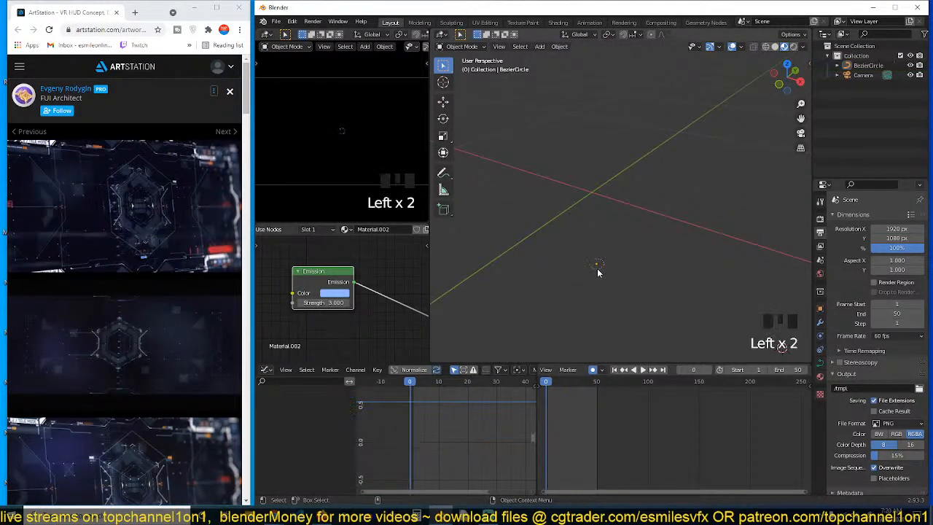
pyautogui.click(598, 273)
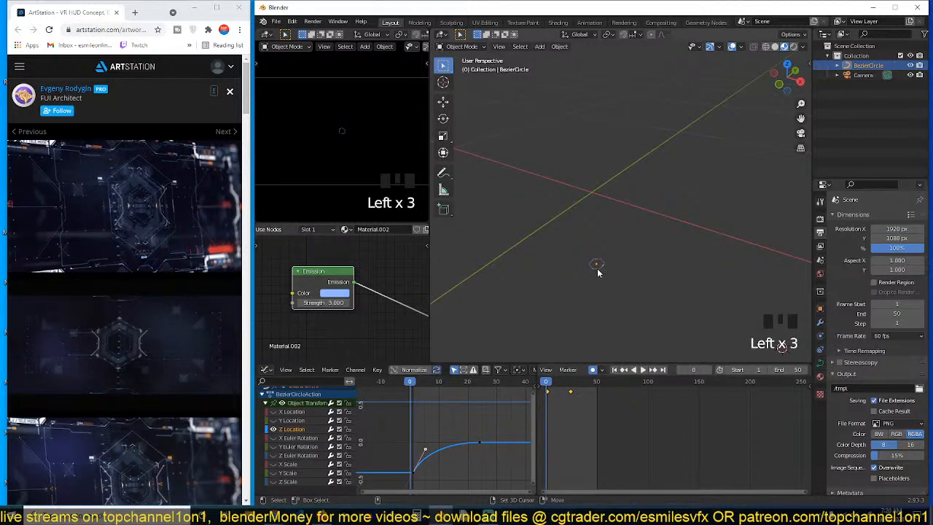
pyautogui.hotkey('shift', 'd')
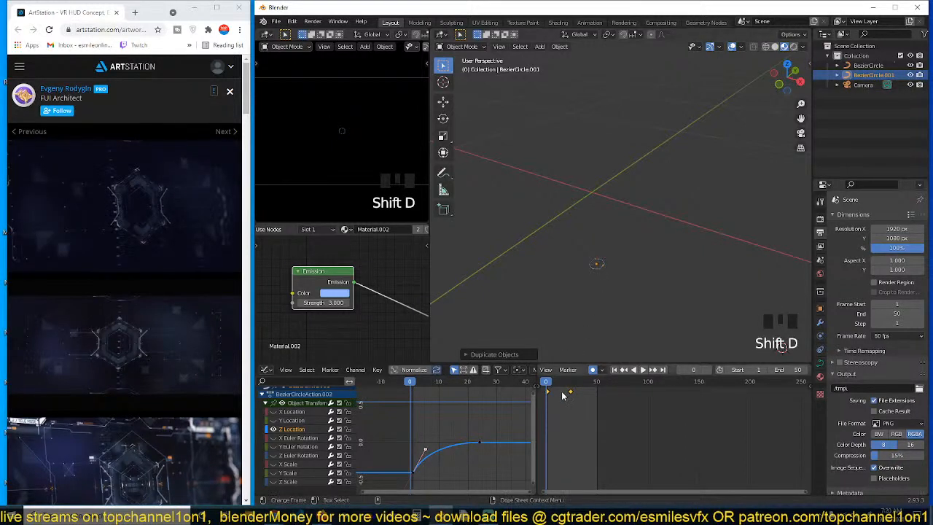
# From the top view, move all the duplicated hexagon's control points about 0.07 m along X, beside the original hexagon
pyautogui.press('KP_7')
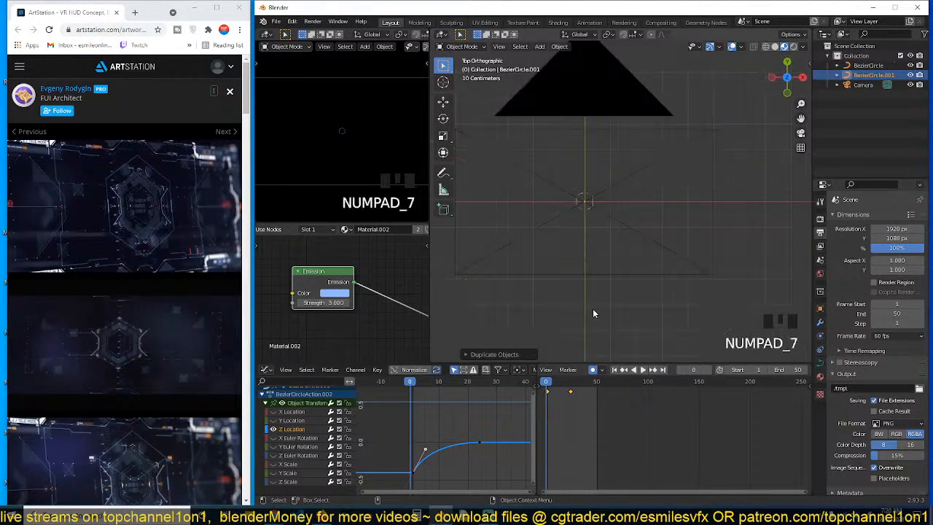
pyautogui.press('Tab')
pyautogui.press('a')
pyautogui.scroll(7, 593, 308)
pyautogui.scroll(1, 593, 309)
pyautogui.keyDown('shift'); pyautogui.moveTo(559, 300); pyautogui.dragTo(634, 292, button='middle'); pyautogui.keyUp('shift')
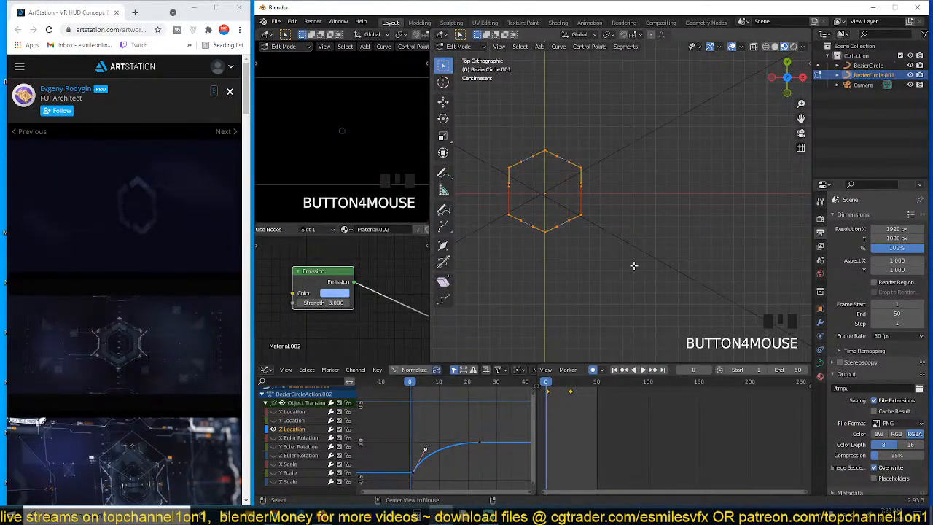
pyautogui.click(524, 75)
pyautogui.moveTo(499, 112); pyautogui.dragTo(553, 254)
pyautogui.press('a')
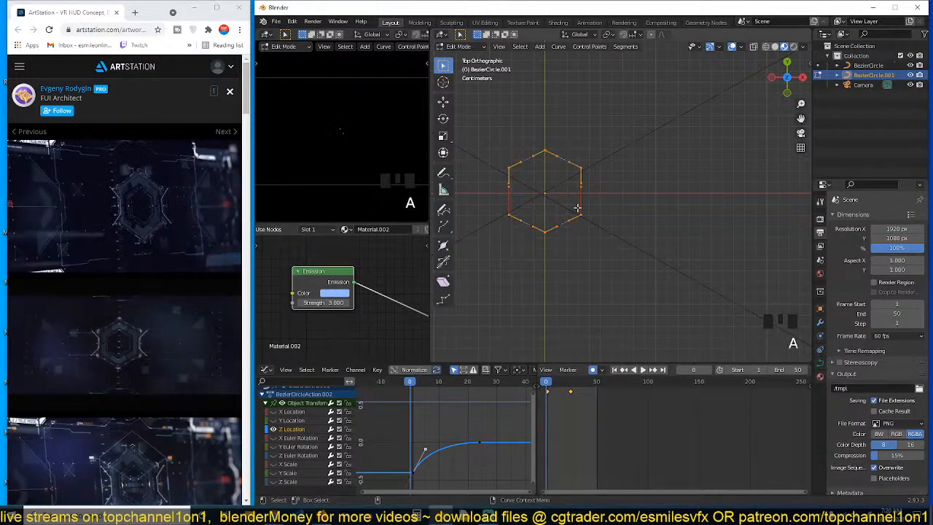
pyautogui.press('g')
pyautogui.press('x')
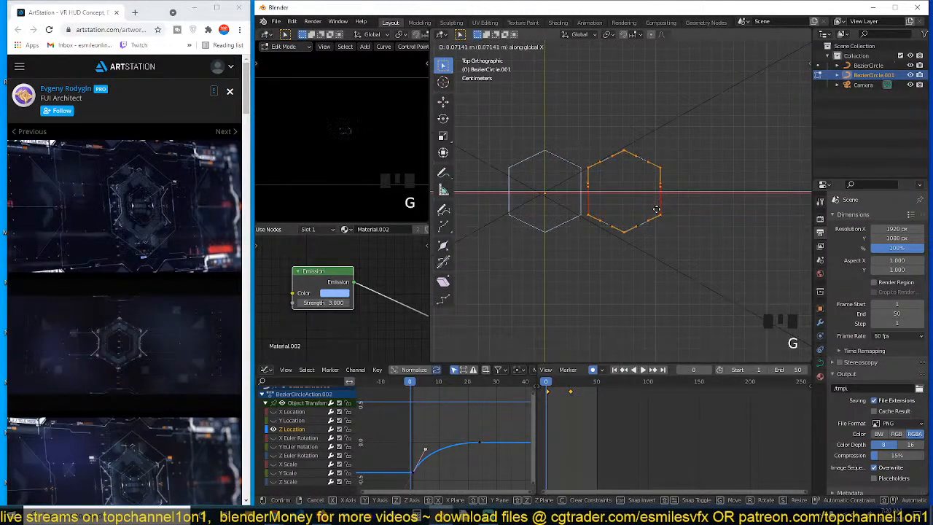
pyautogui.click(656, 209)
# Scale the duplicated hexagon's points down to roughly half size and reposition them just beside the original hexagon's right edge
pyautogui.press('s')
pyautogui.click(646, 208)
pyautogui.press('g')
pyautogui.click(636, 210)
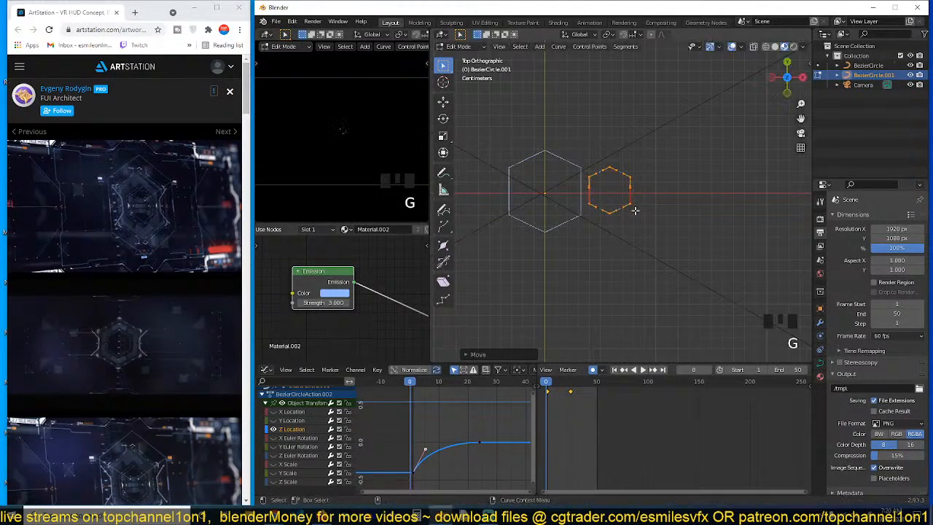
# Delete the right-side vertices of the small hexagon, leaving an open three-sided bracket, and return to Object Mode
pyautogui.scroll(3, 635, 211)
pyautogui.moveTo(599, 117); pyautogui.dragTo(669, 229)
pyautogui.press('x')
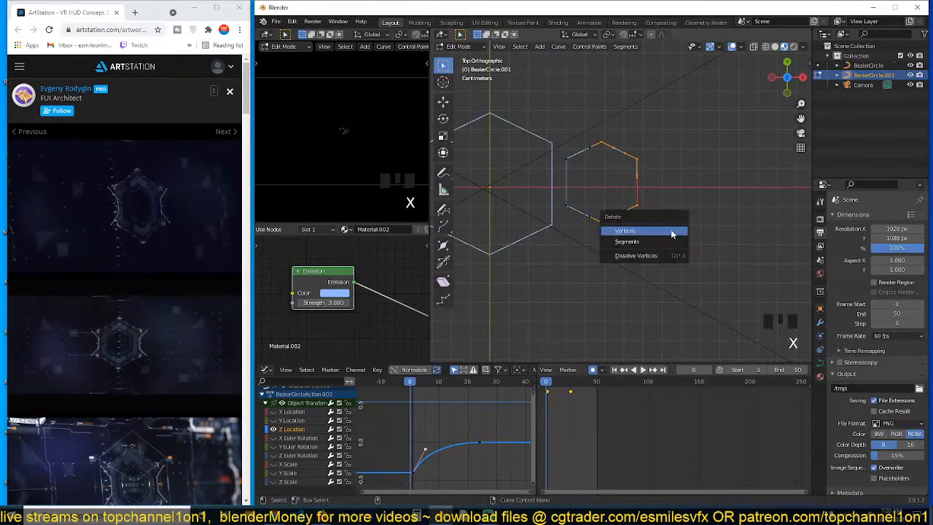
pyautogui.click(669, 231)
pyautogui.press('Tab')
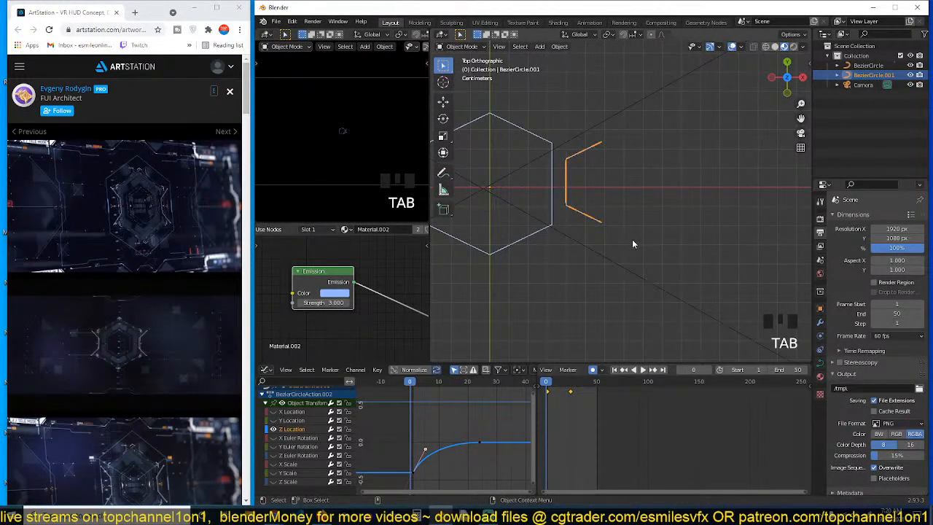
# Switch the graph editor to the timeline and delay the bracket's keyframes so they start at about frame 24
pyautogui.scroll(-3, 631, 246)
pyautogui.scroll(2, 631, 249)
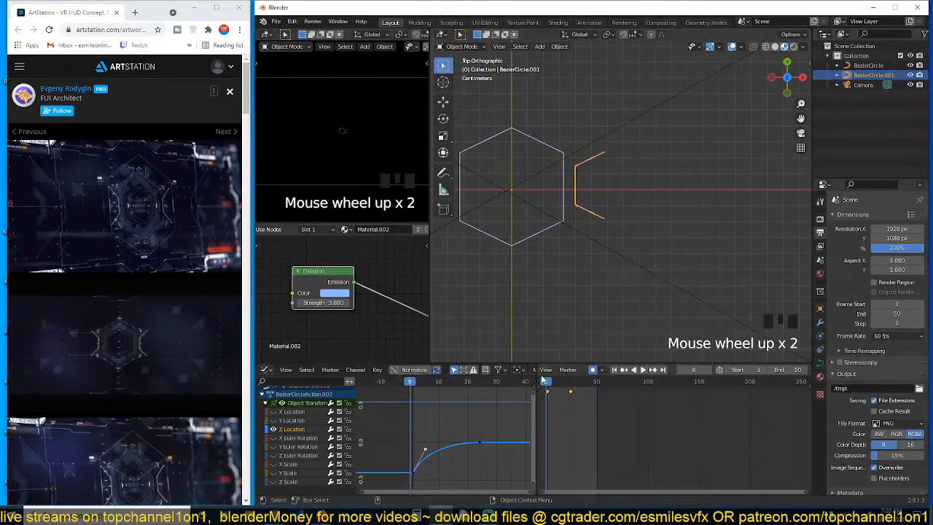
pyautogui.scroll(-4, 609, 211)
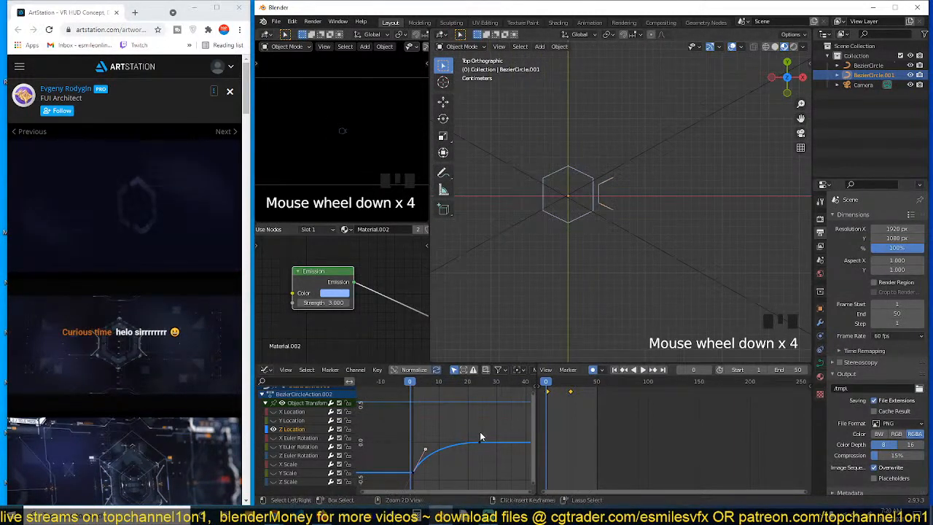
pyautogui.hotkey('ctrl', 'Tab')
pyautogui.press('g')
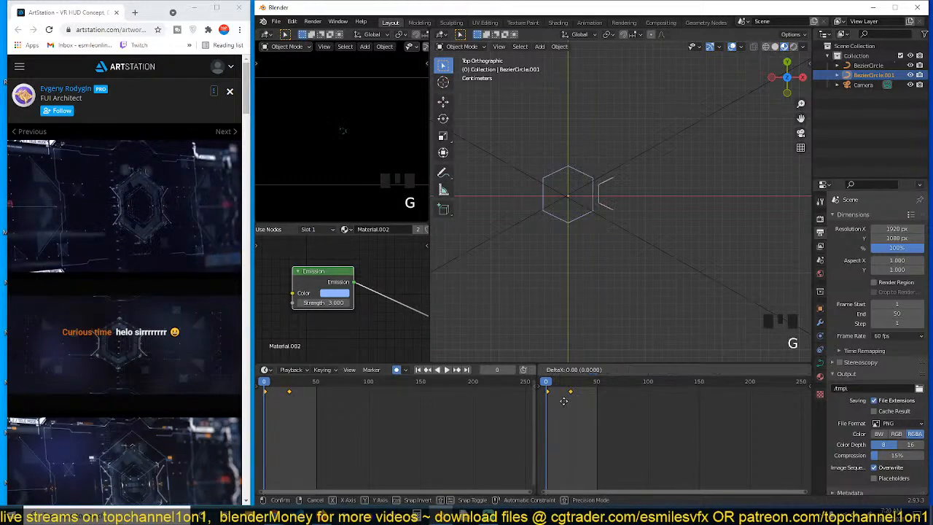
pyautogui.click(577, 402)
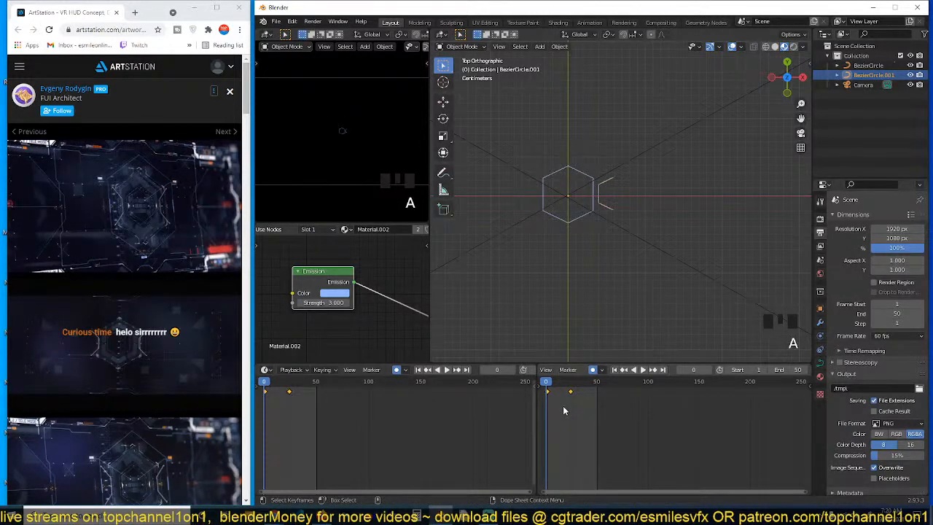
pyautogui.press('g')
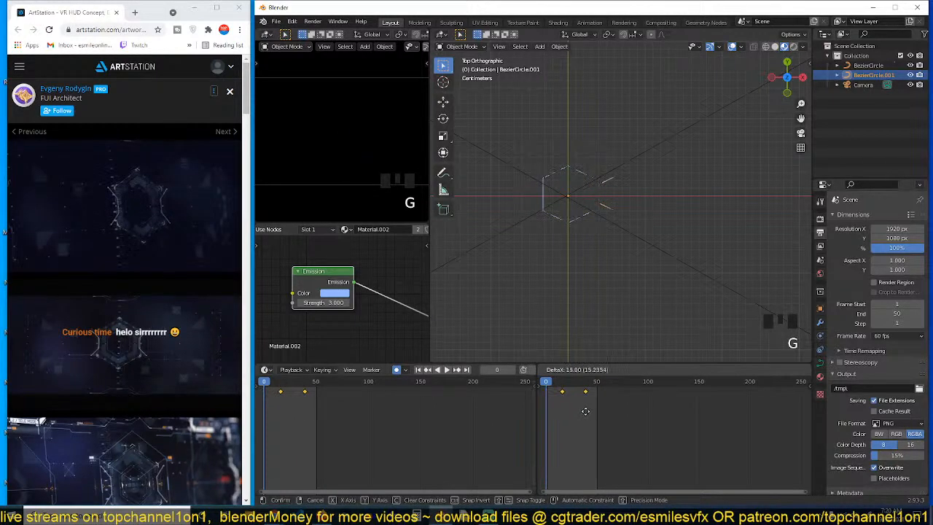
pyautogui.click(593, 414)
# Play back the animation and check the bracket's delayed scale-up beside the hexagon in the camera view
pyautogui.press('space')
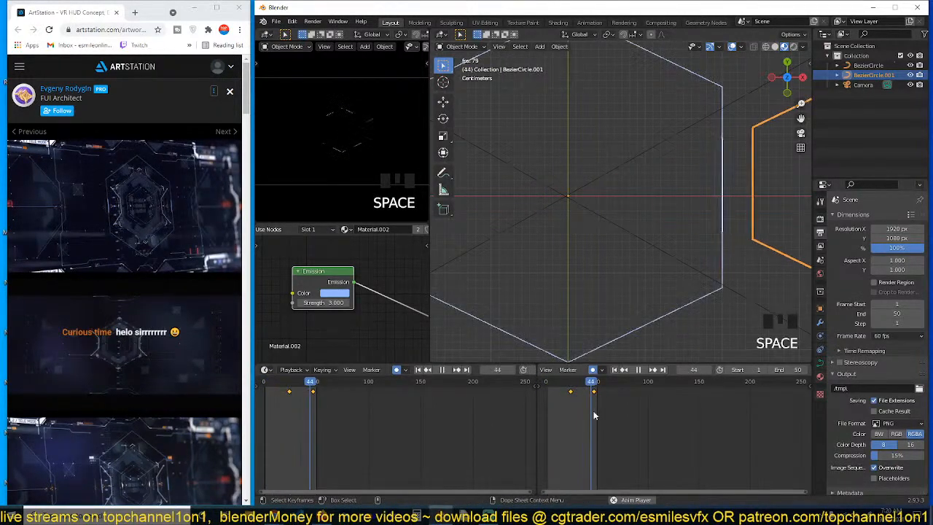
pyautogui.press('Escape')
pyautogui.press('space')
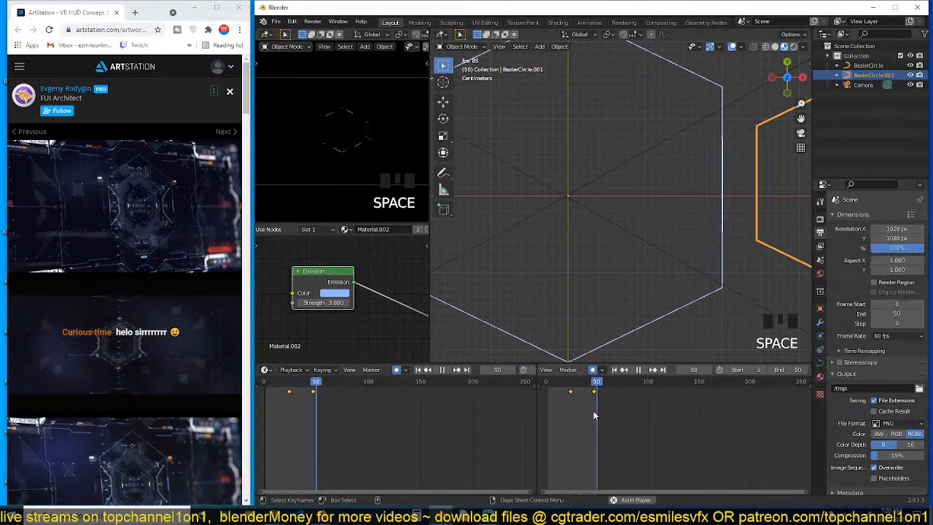
pyautogui.press('Escape')
pyautogui.scroll(2, 369, 146)
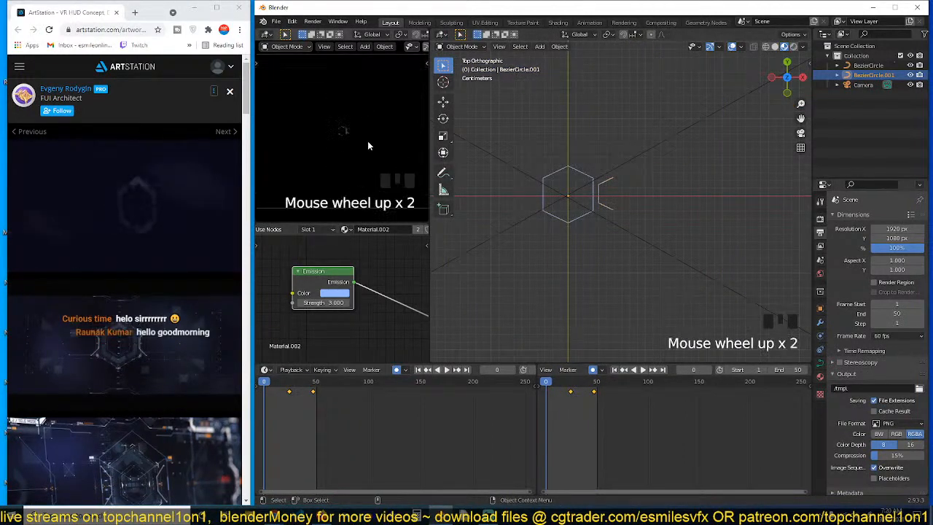
pyautogui.scroll(-3, 368, 146)
pyautogui.press('space')
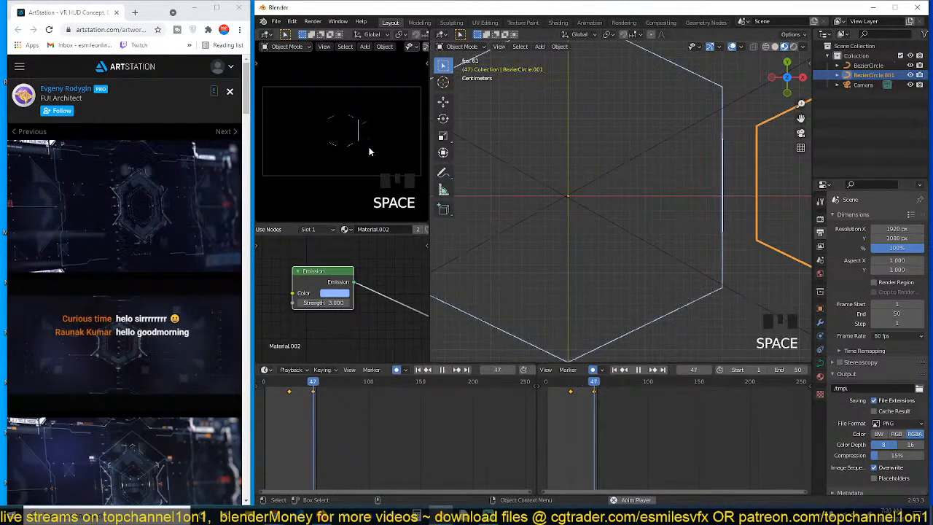
pyautogui.press('space')
pyautogui.scroll(4, 369, 151)
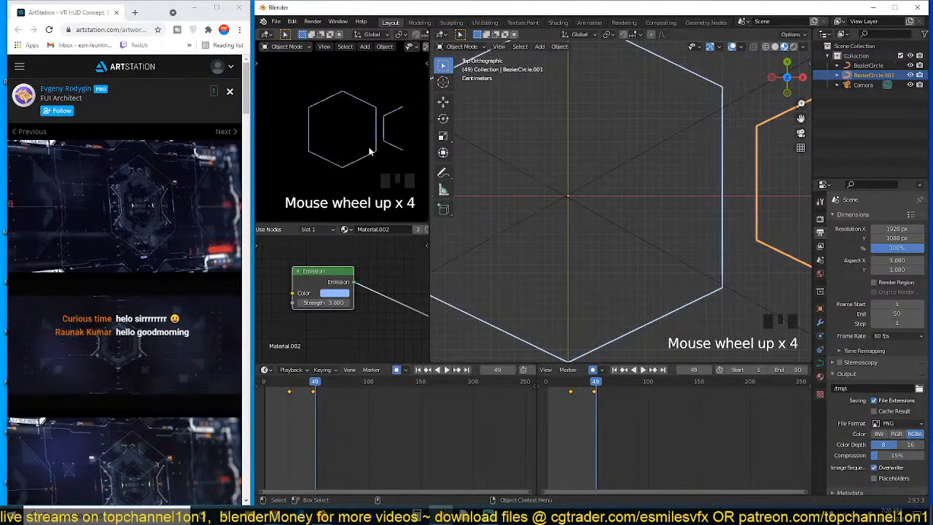
pyautogui.scroll(-3, 369, 151)
pyautogui.scroll(-1, 378, 152)
# Join the bracket curve's two open end points into a closed trapezoid and return to Object Mode
pyautogui.scroll(-3, 704, 216)
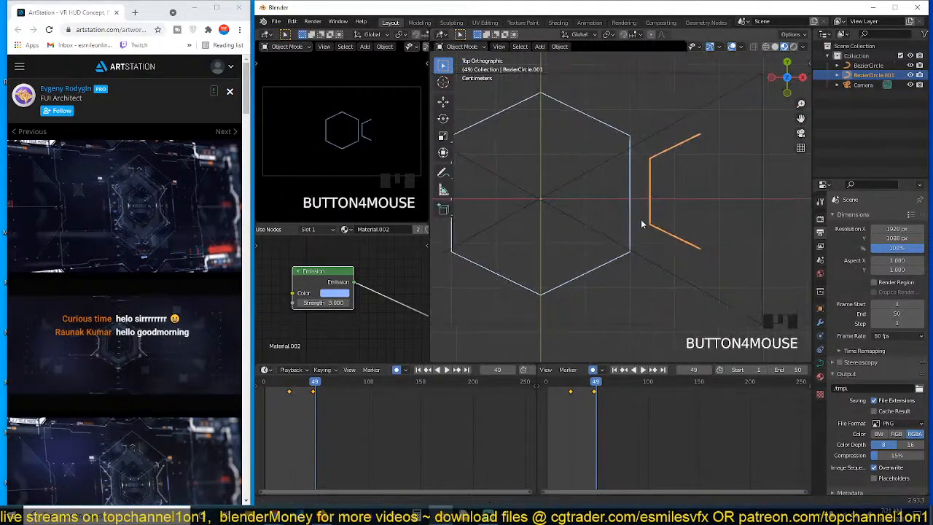
pyautogui.press('Tab')
pyautogui.click(696, 143)
pyautogui.keyDown('shift'); pyautogui.click(692, 235); pyautogui.keyUp('shift')
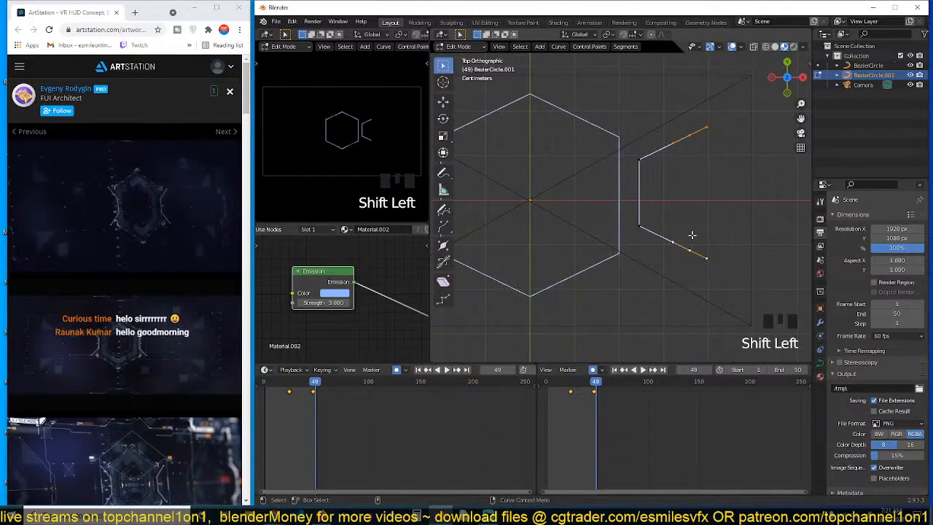
pyautogui.press('f')
pyautogui.press('Tab')
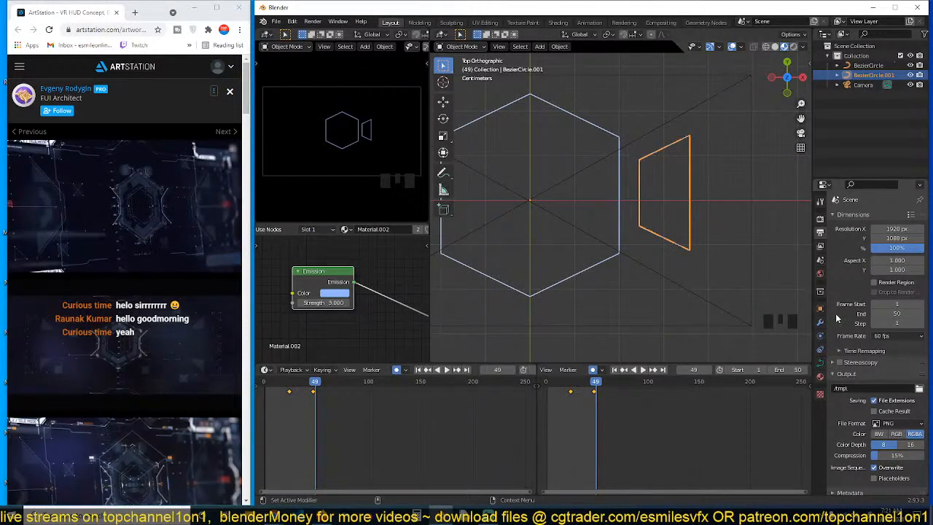
# Make the trapezoid curve 2D and set its fill mode to Both
pyautogui.click(820, 363)
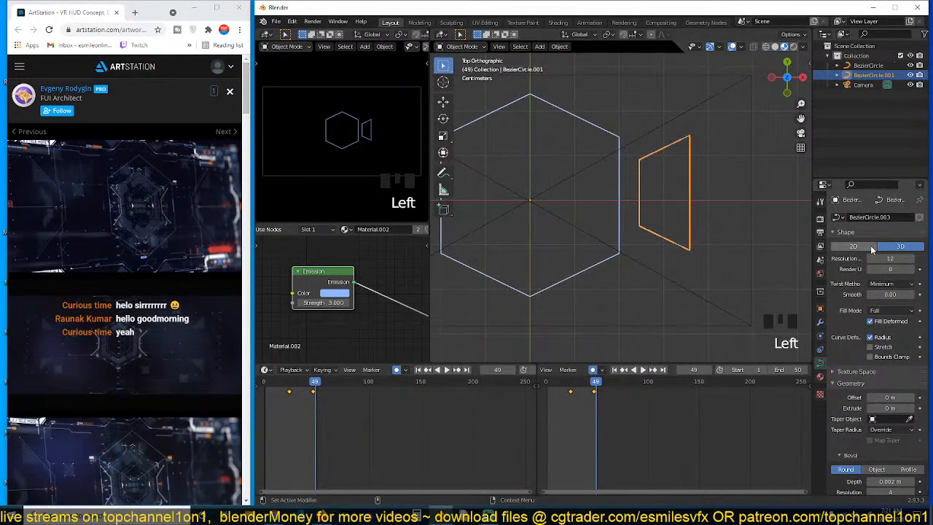
pyautogui.click(871, 250)
pyautogui.click(893, 311)
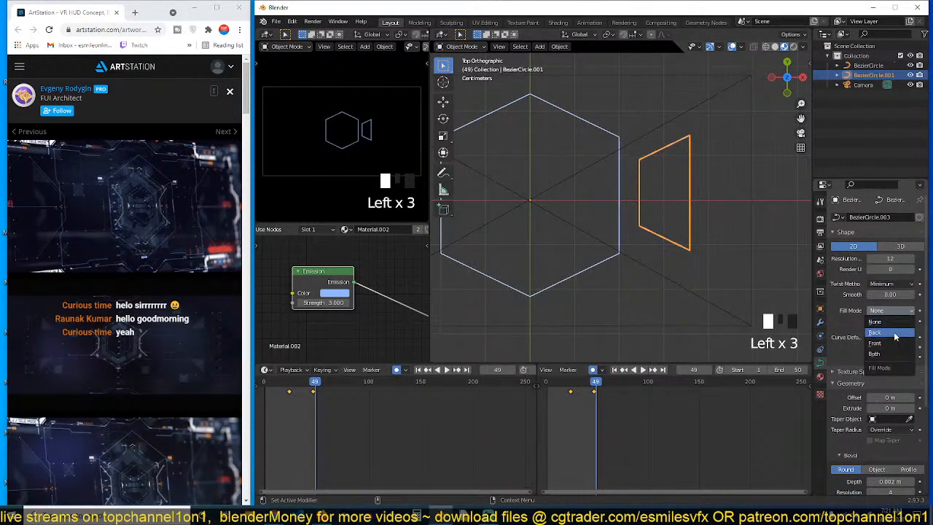
pyautogui.click(887, 355)
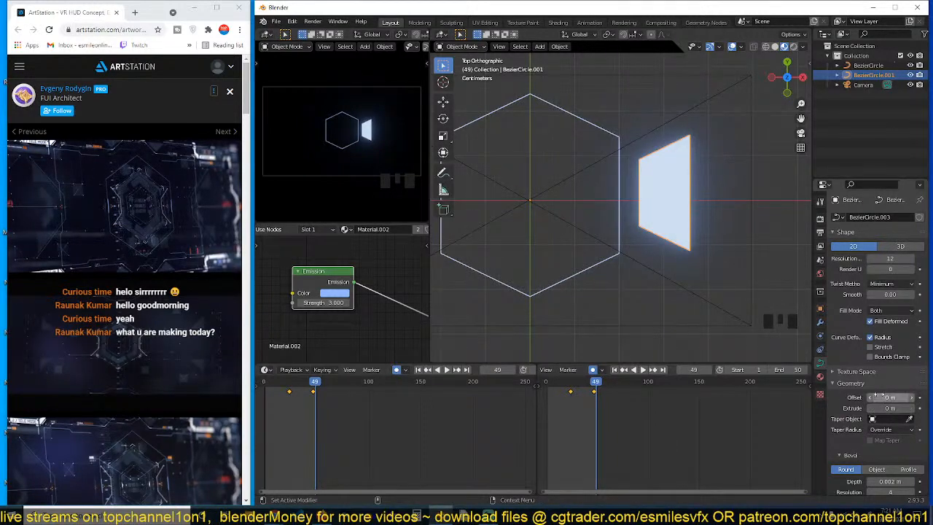
# Give the trapezoid its own copy of the glow material and lower its Emission strength to 0.020
pyautogui.scroll(-3, 862, 461)
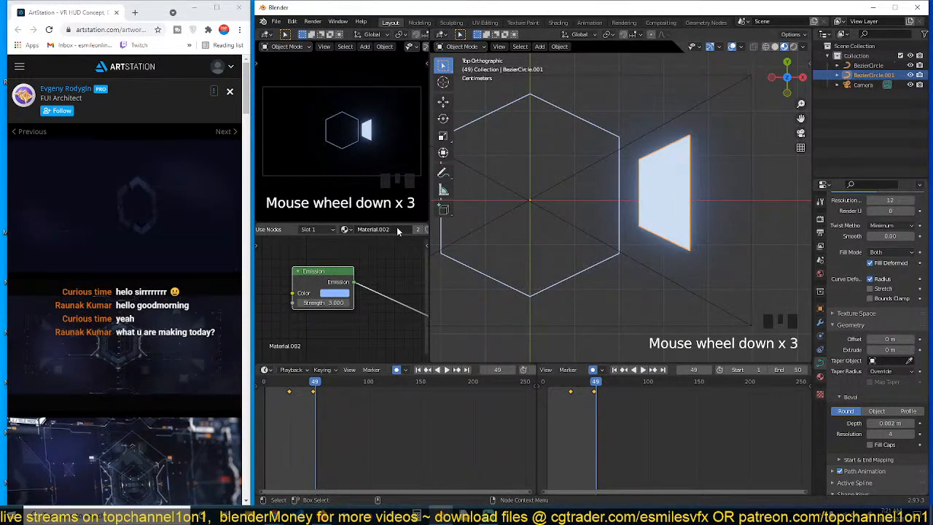
pyautogui.click(418, 229)
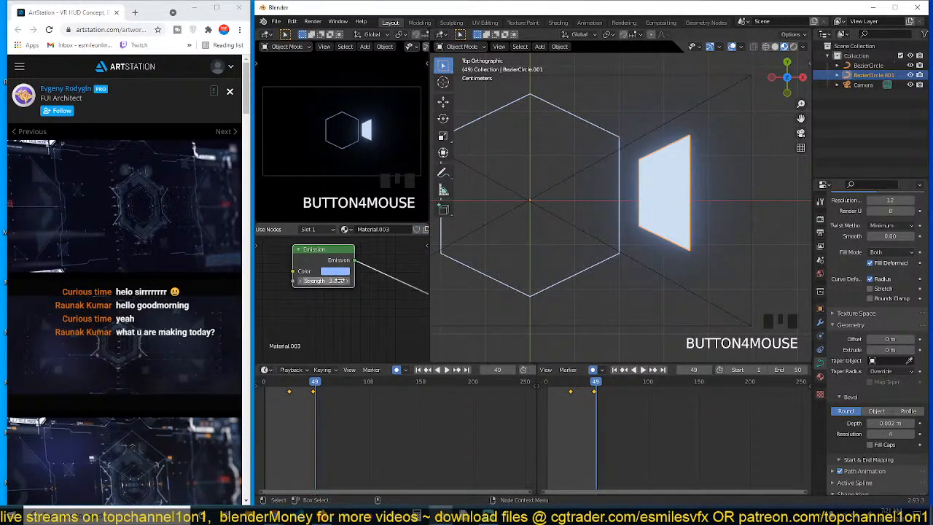
pyautogui.keyDown('shift'); pyautogui.moveTo(338, 280); pyautogui.dragTo(295, 280); pyautogui.keyUp('shift')
# Scale the trapezoid's points down to under half size and move them about 0.05 m along negative X toward the hexagon
pyautogui.press('Tab')
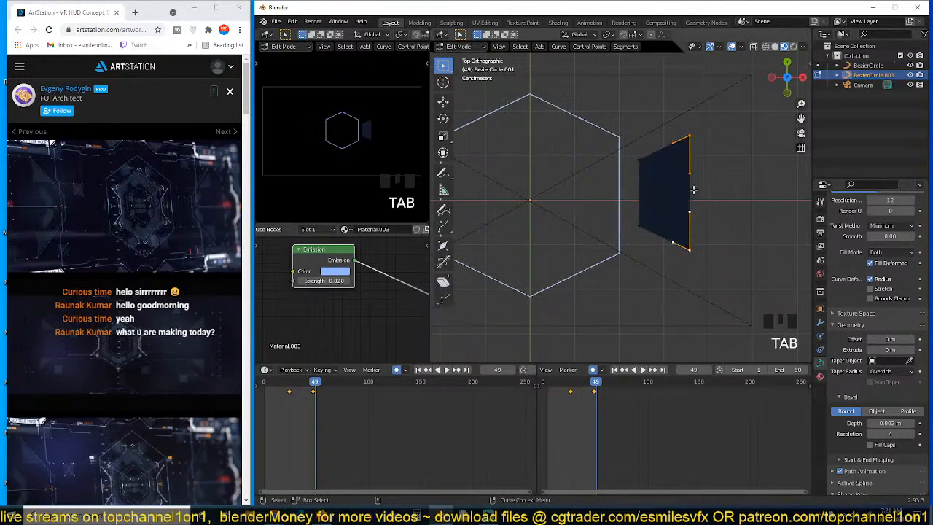
pyautogui.press('a')
pyautogui.press('s')
pyautogui.click(688, 200)
pyautogui.press('g')
pyautogui.press('x')
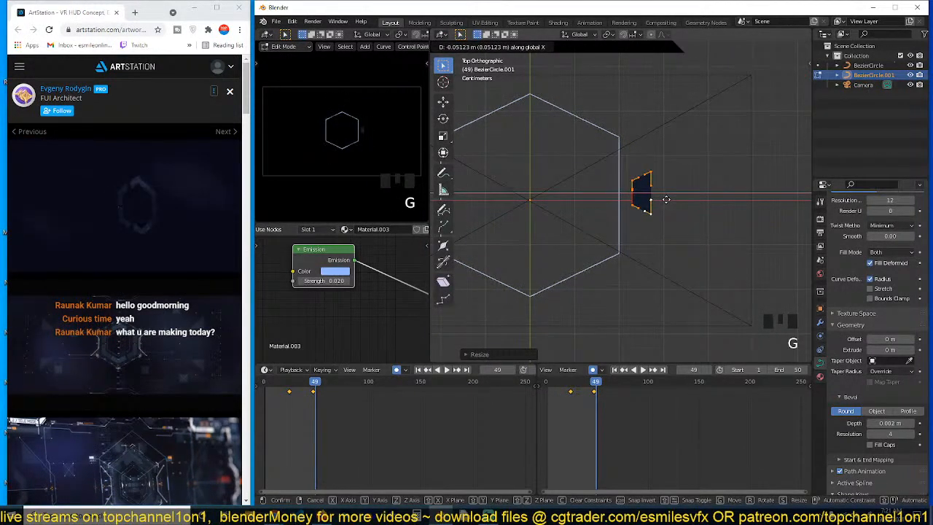
pyautogui.click(666, 199)
pyautogui.press('Tab')
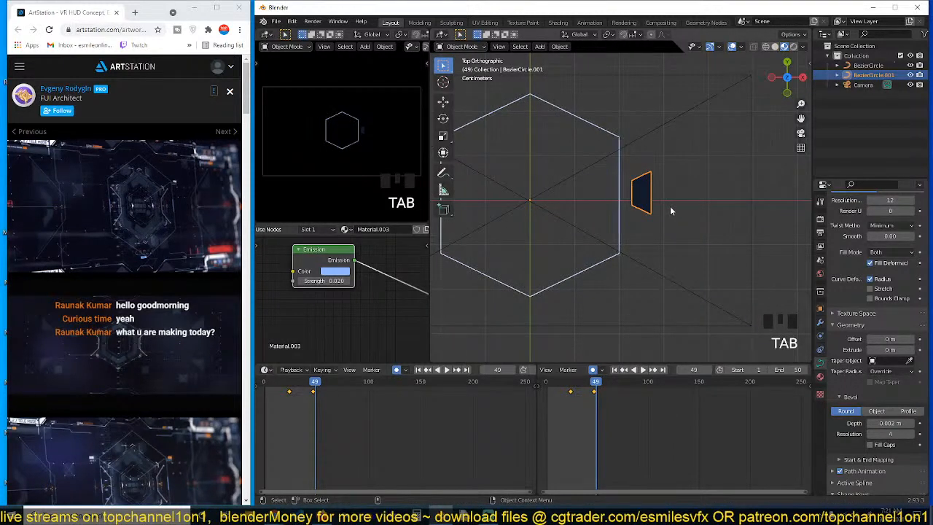
pyautogui.moveTo(670, 210); pyautogui.dragTo(734, 206, button='middle')
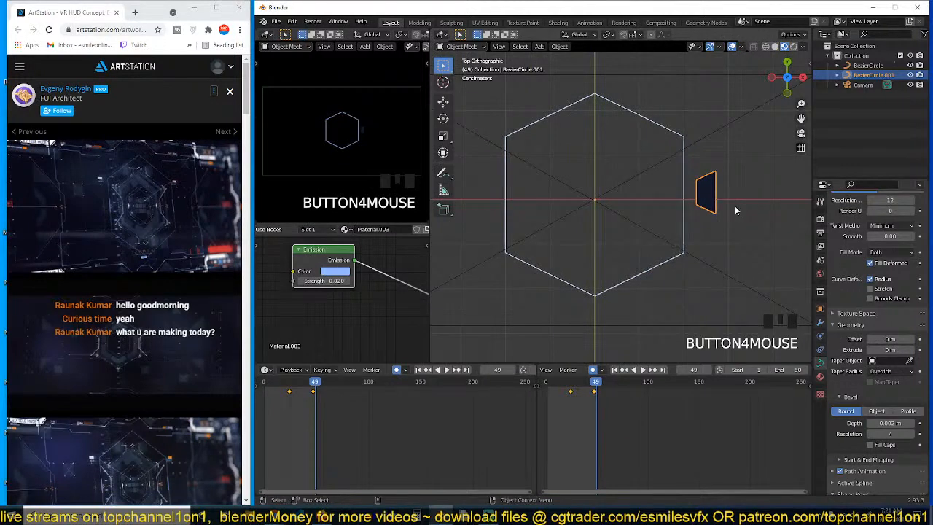
pyautogui.press('Tab')
pyautogui.press('a')
pyautogui.hotkey('shift', 'd')
pyautogui.press('x')
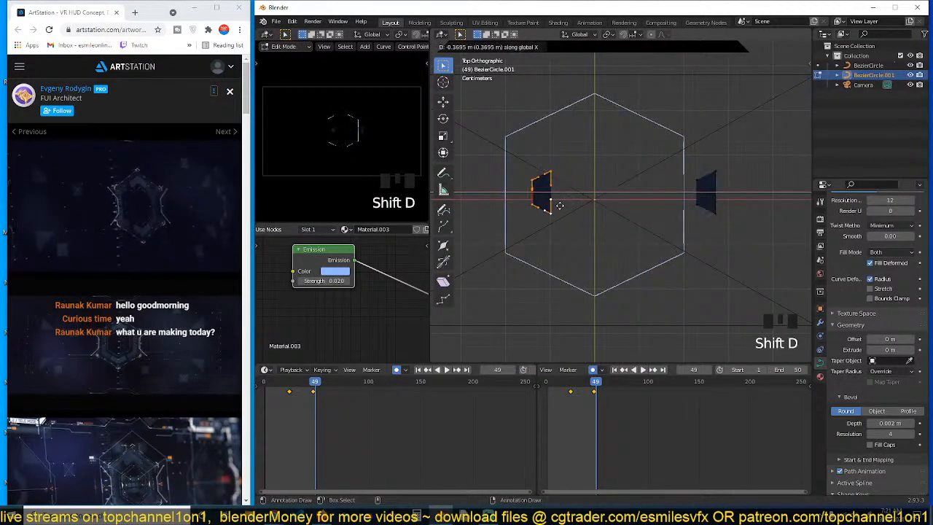
pyautogui.click(519, 206)
pyautogui.press('x')
pyautogui.click(514, 207)
pyautogui.press('Tab')
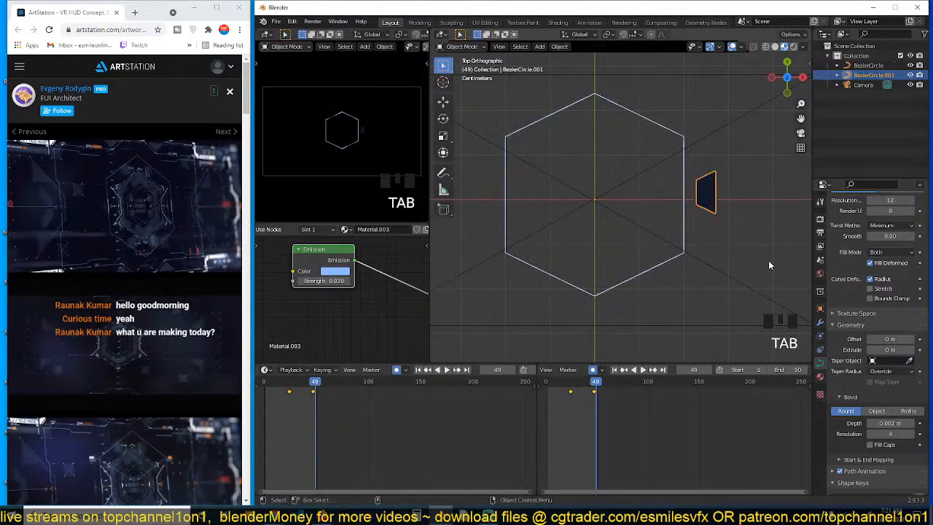
# Mirror the trapezoid across the X axis with a Mirror modifier, and preview the animation with everything deselected
pyautogui.click(820, 322)
pyautogui.click(871, 217)
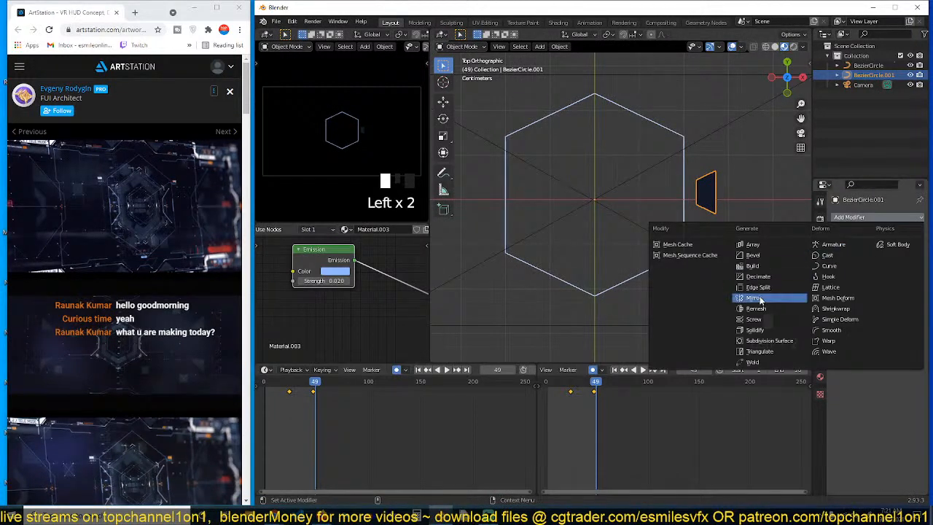
pyautogui.click(760, 300)
pyautogui.press('space')
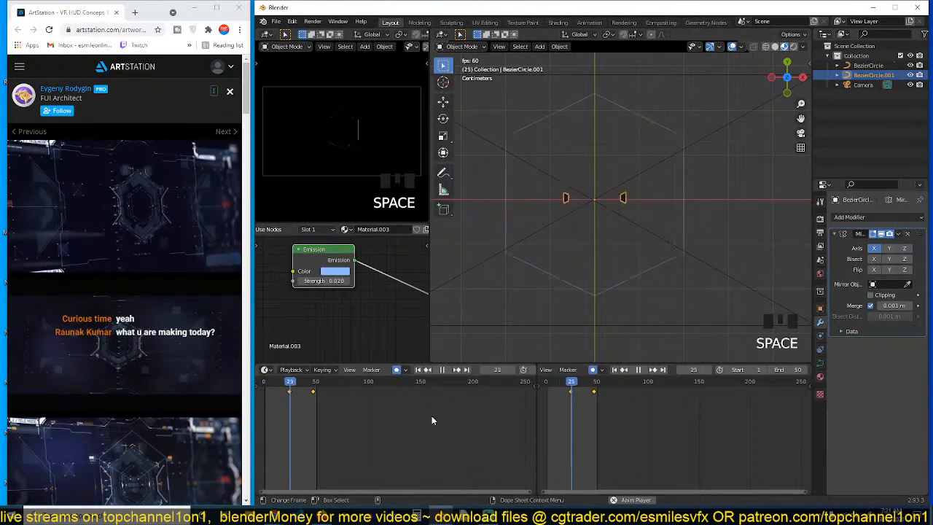
pyautogui.hotkey('alt', 'a')
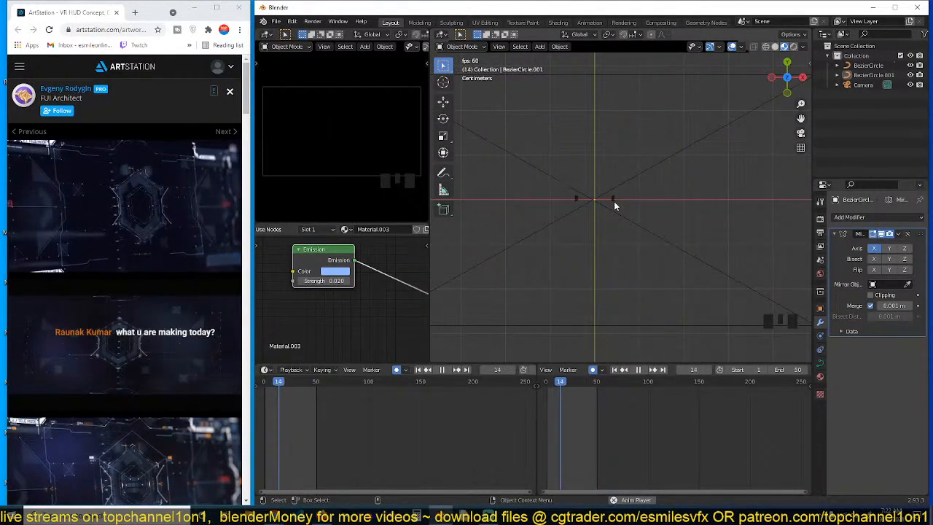
pyautogui.press('Escape')
# Duplicate the hexagon, enlarge the copy's outline past the trapezoids, and nest a second outline inside it at about 0.91 scale
pyautogui.click(657, 125)
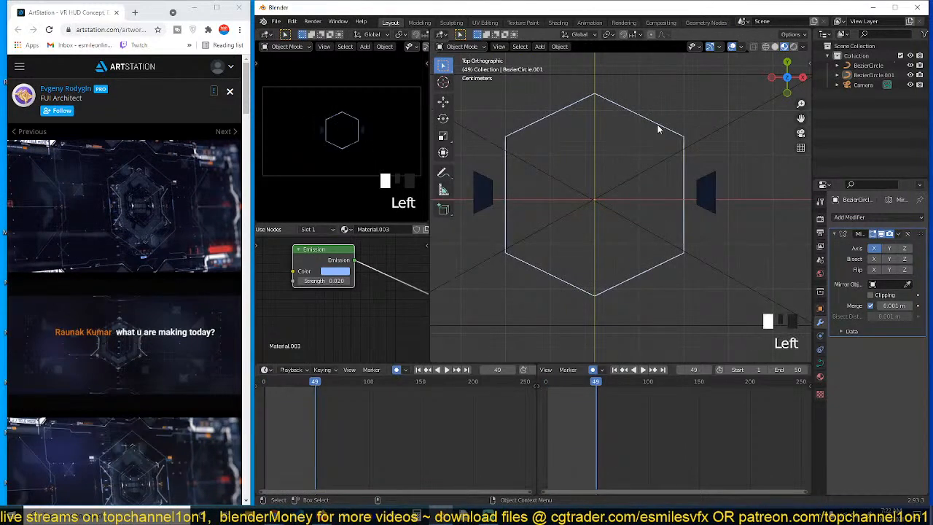
pyautogui.hotkey('shift', 'd')
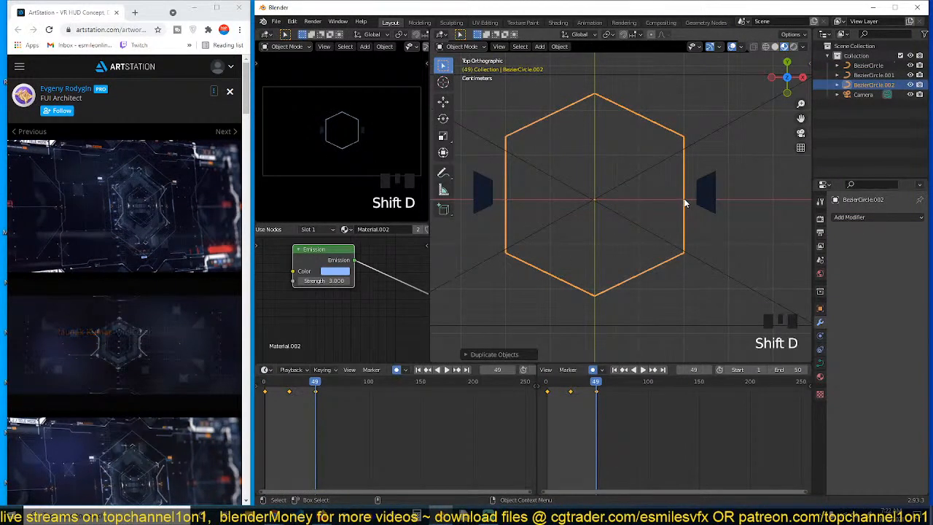
pyautogui.press('s')
pyautogui.click(696, 202)
pyautogui.press('Tab')
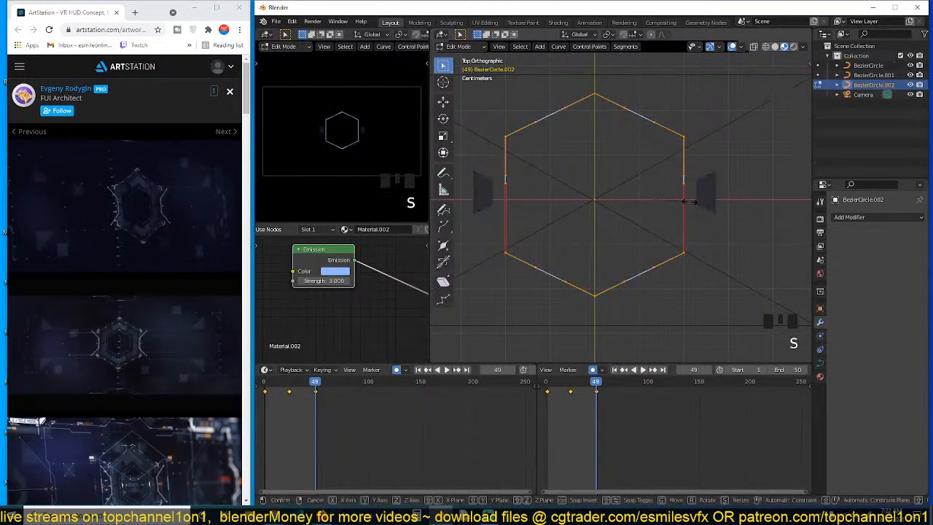
pyautogui.press('s')
pyautogui.click(727, 205)
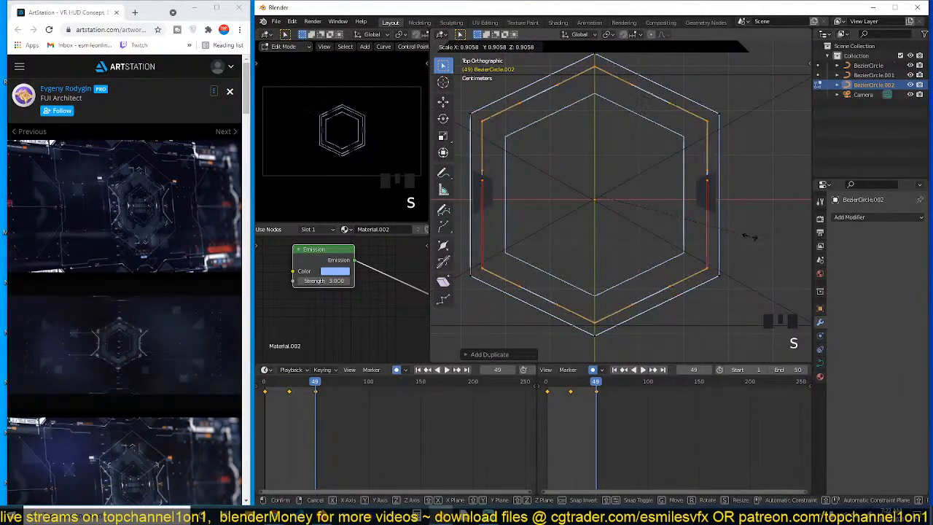
pyautogui.press('Tab')
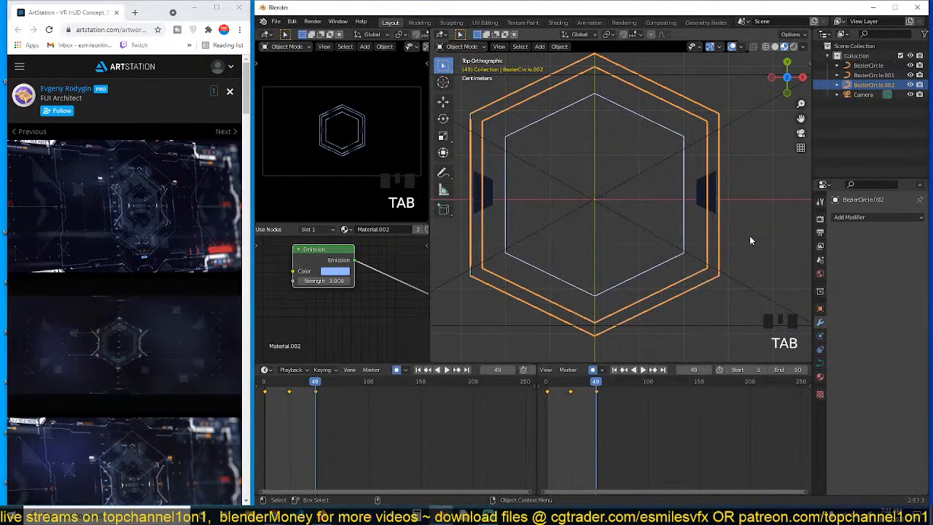
# Make the double hexagon curve 2D and set its fill mode to Both
pyautogui.click(820, 362)
pyautogui.click(866, 248)
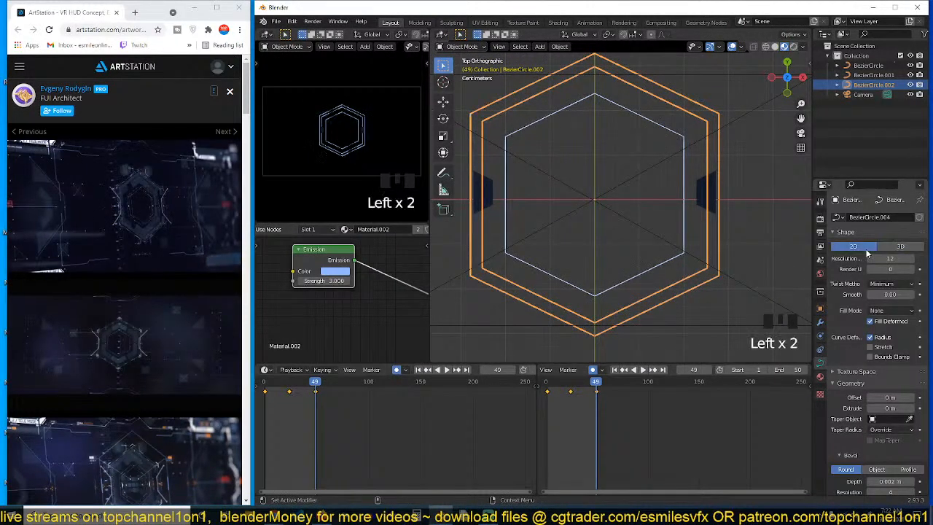
pyautogui.click(883, 312)
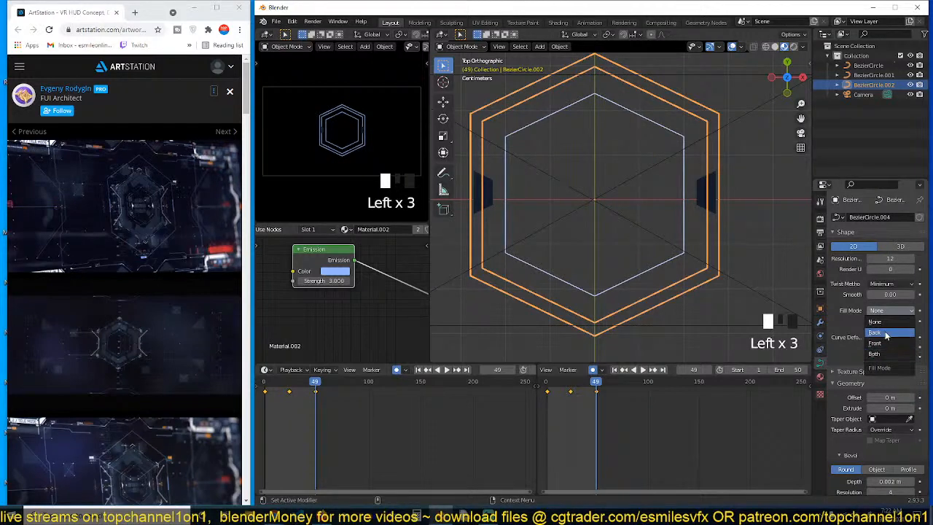
pyautogui.click(879, 355)
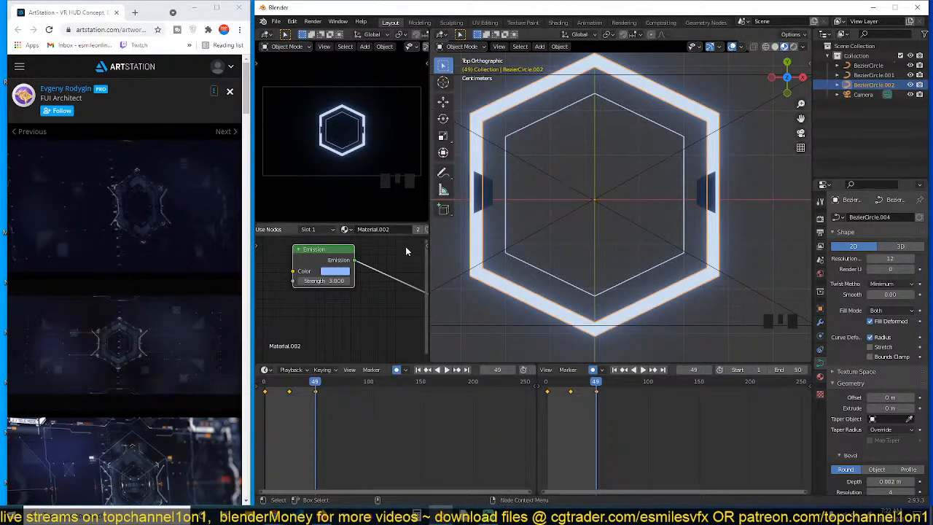
# Give the filled hexagon ring its own copy of the glow material and lower its Emission strength to 0.050
pyautogui.click(417, 229)
pyautogui.click(417, 230)
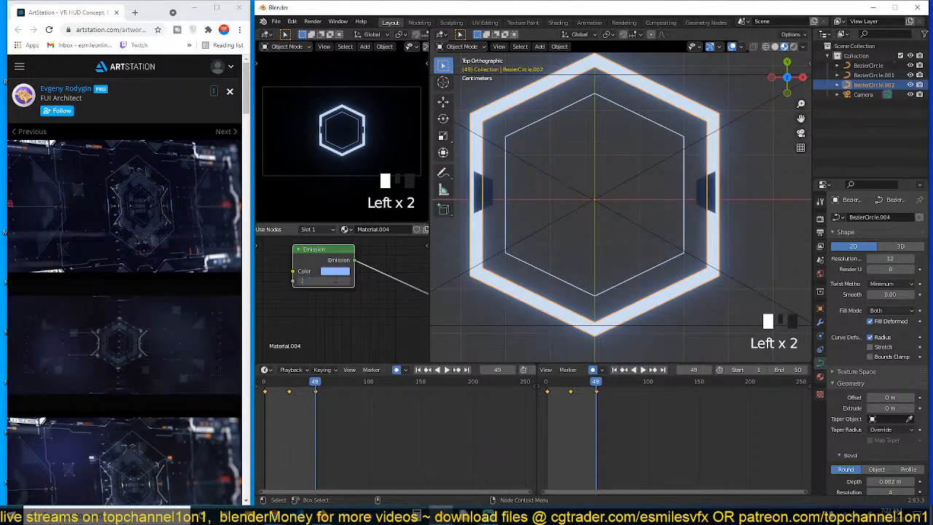
pyautogui.press('Return')
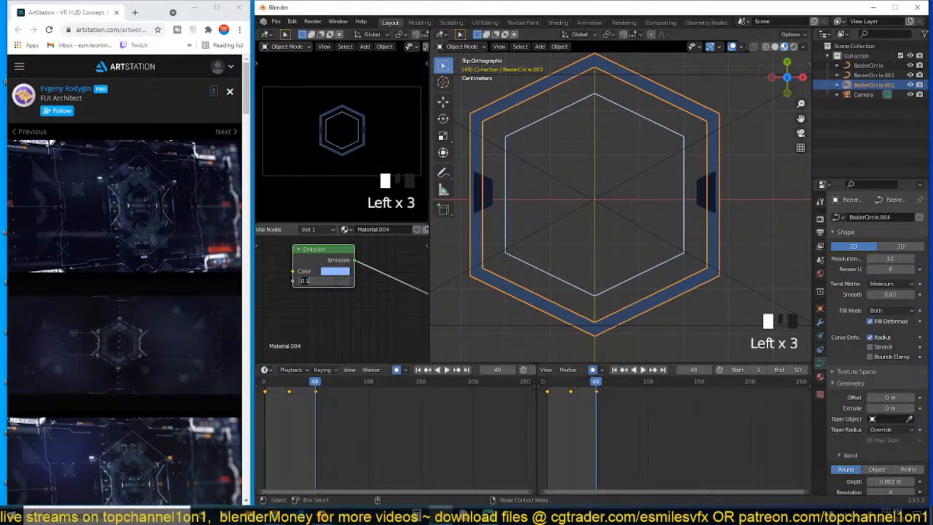
pyautogui.press('Return')
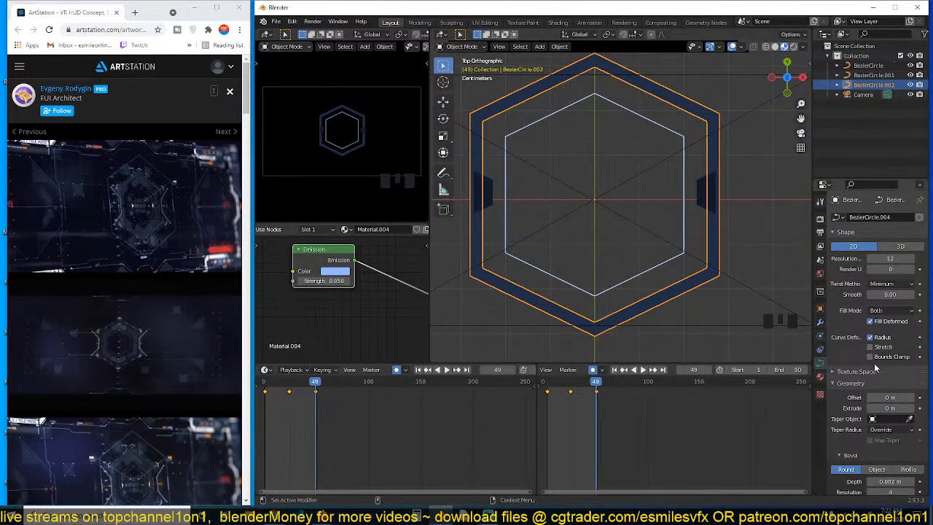
# Scale all of the ring's points down to about 0.97 and preview the animation
pyautogui.press('Tab')
pyautogui.press('a')
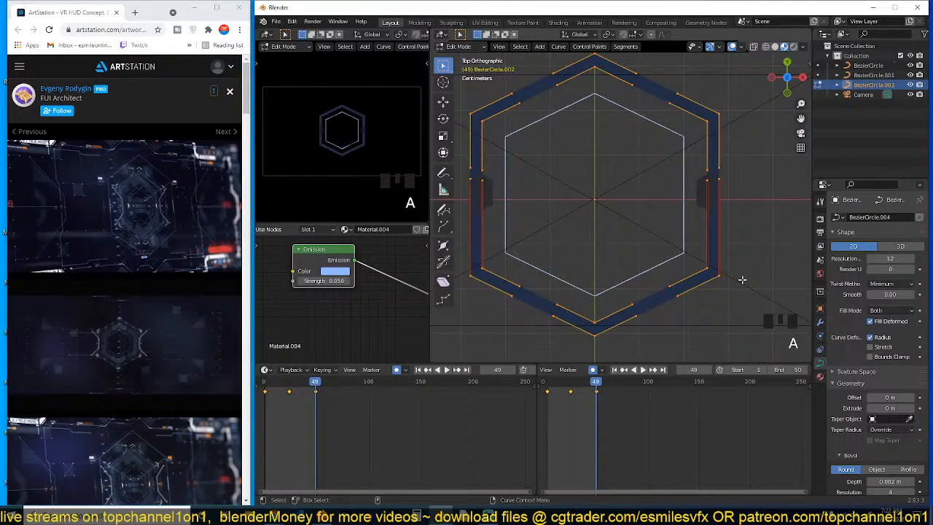
pyautogui.press('s')
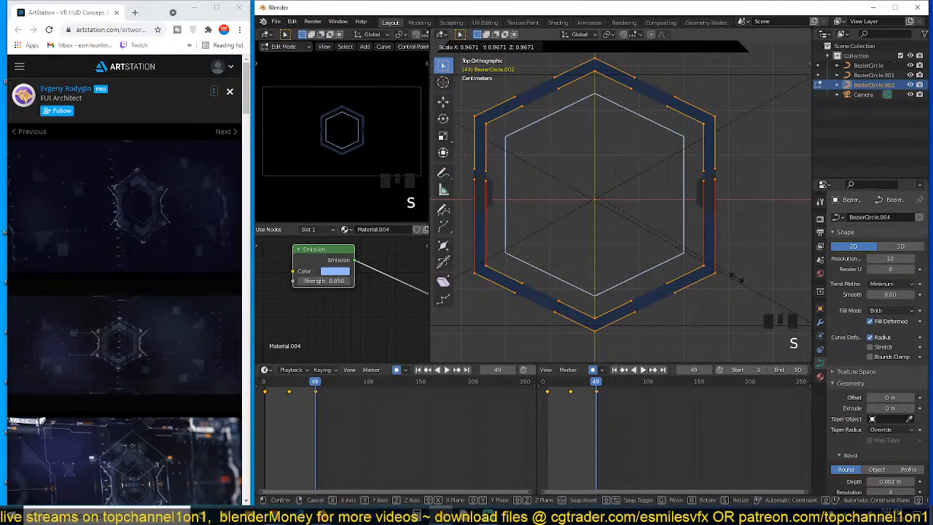
pyautogui.click(738, 278)
pyautogui.press('Tab')
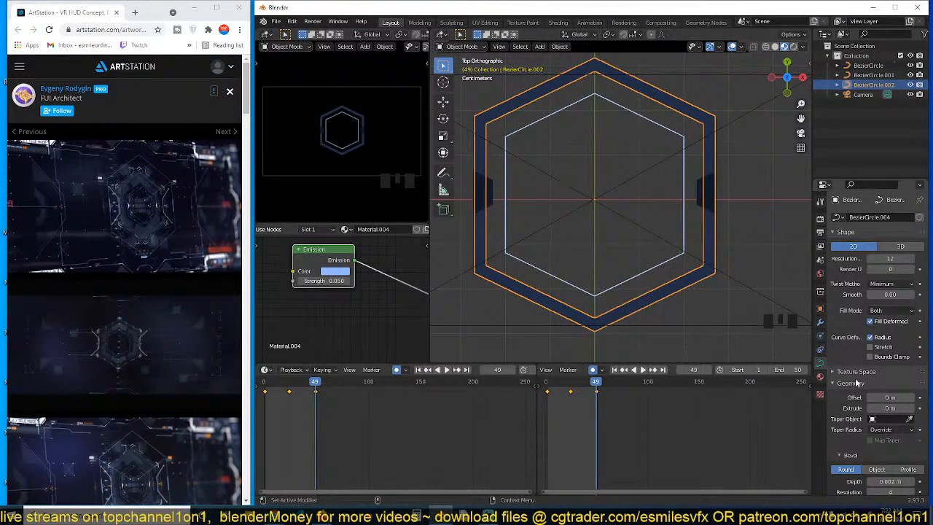
pyautogui.press('space')
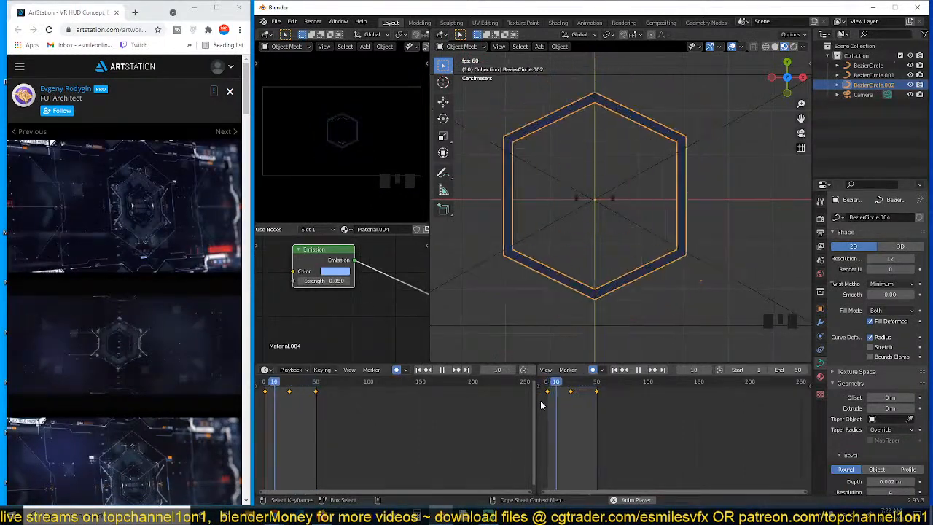
pyautogui.press('Escape')
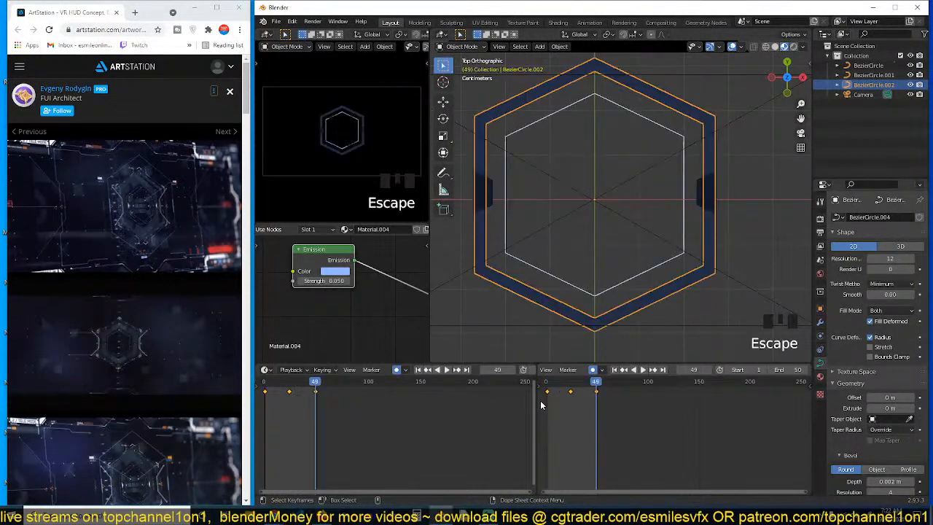
# Subdivide the vertical side of the ring on the positive X side, on both its inner and outer outlines
pyautogui.scroll(5, 735, 175)
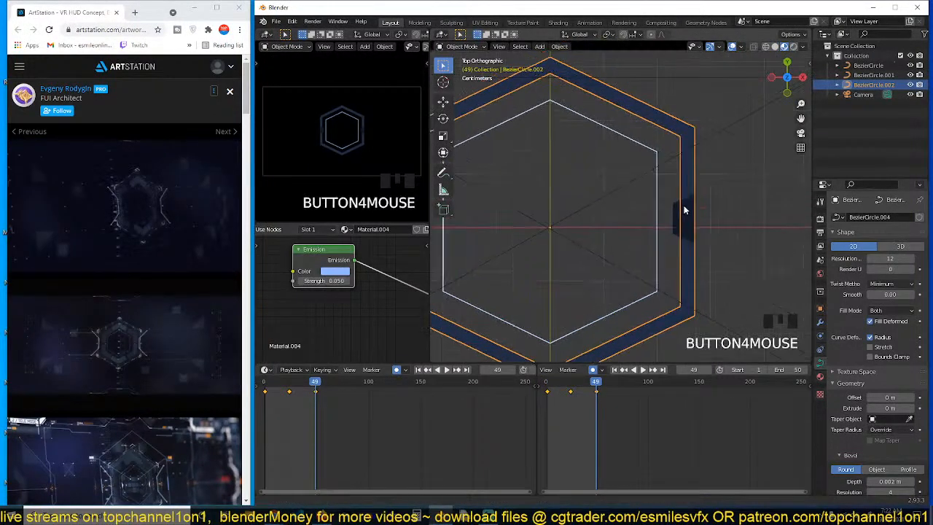
pyautogui.press('Tab')
pyautogui.hotkey('alt', 'a')
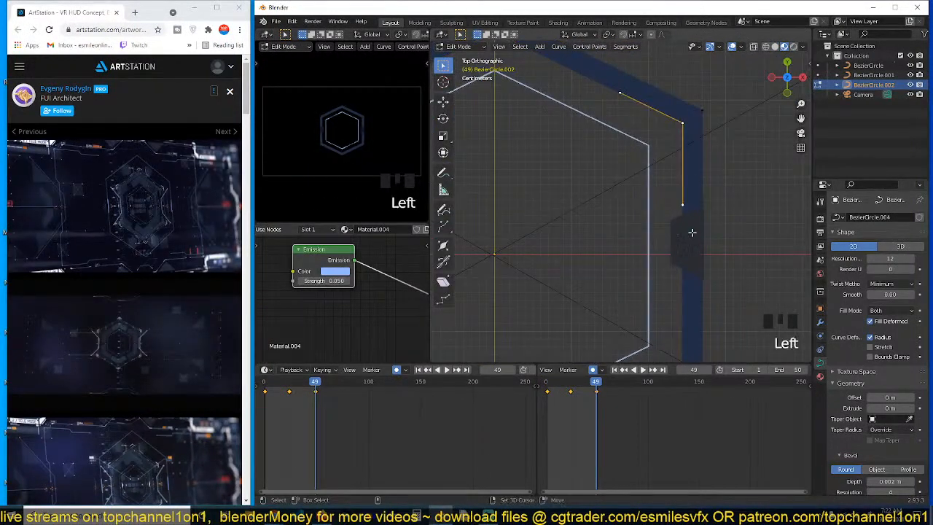
pyautogui.scroll(-3, 691, 231)
pyautogui.keyDown('shift'); pyautogui.click(656, 297); pyautogui.keyUp('shift')
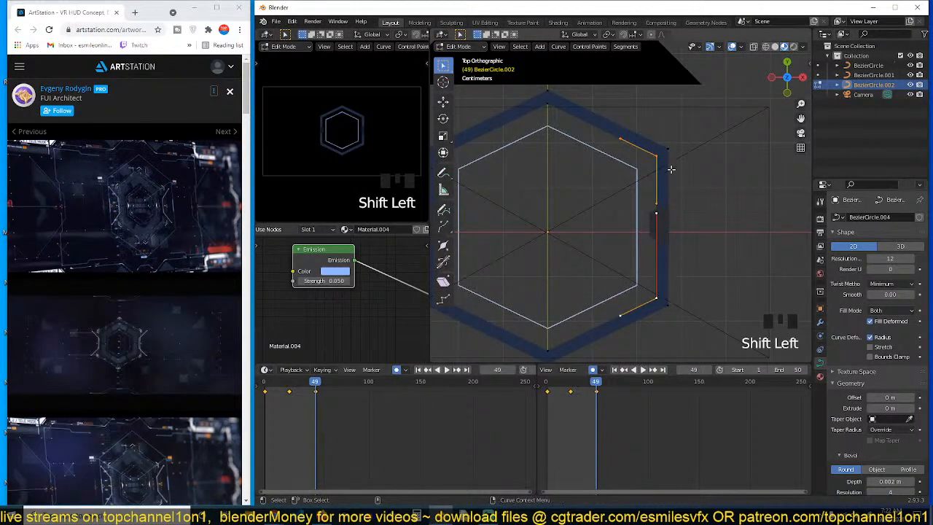
pyautogui.keyDown('shift'); pyautogui.click(671, 161); pyautogui.keyUp('shift')
pyautogui.keyDown('shift'); pyautogui.click(670, 292); pyautogui.keyUp('shift')
pyautogui.rightClick(707, 197)
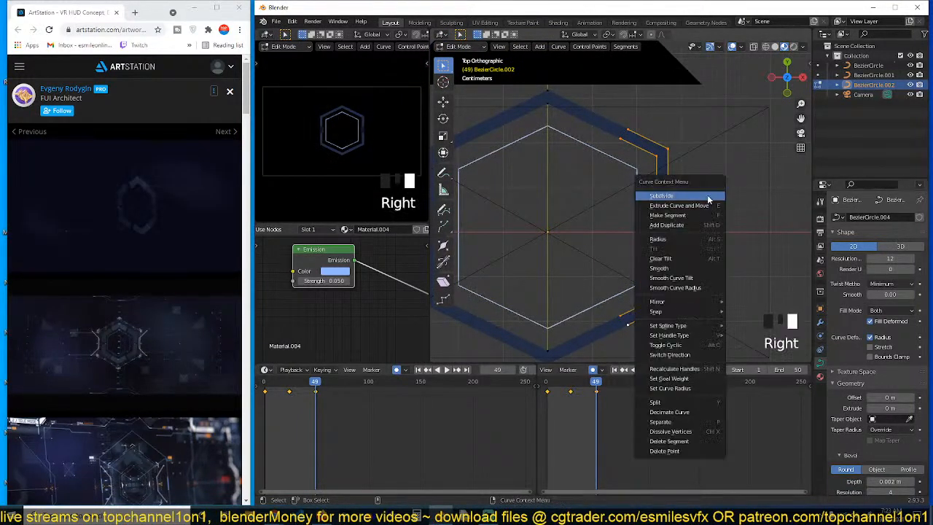
pyautogui.click(706, 198)
# Move the new pair of midpoints up until they sit just above the trapezoid
pyautogui.hotkey('alt', 'a')
pyautogui.click(678, 231)
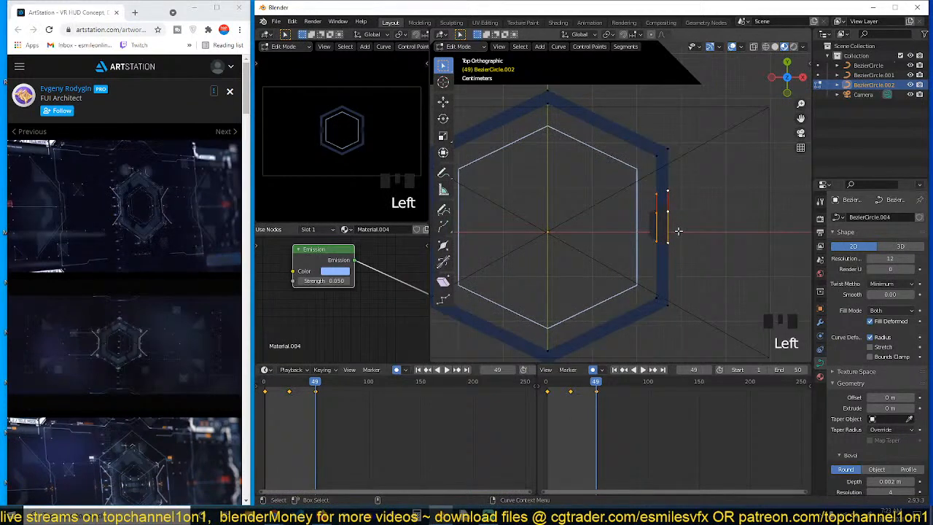
pyautogui.press('g')
pyautogui.scroll(5, 683, 221)
pyautogui.scroll(-4, 683, 218)
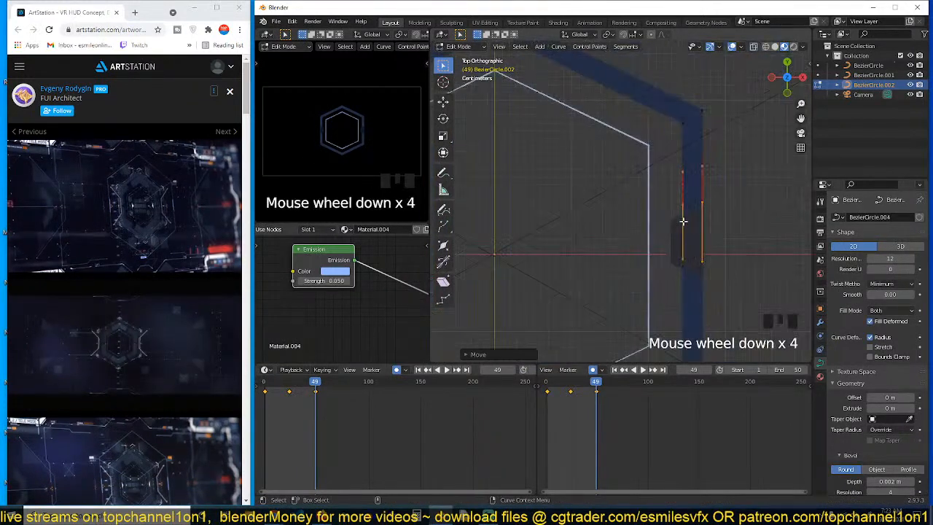
# Subdivide the remaining lower part of that side on both outlines and place the new pair of points just below the trapezoid
pyautogui.click(653, 297)
pyautogui.click(655, 297)
pyautogui.keyDown('shift'); pyautogui.click(676, 306); pyautogui.keyUp('shift')
pyautogui.rightClick(701, 206)
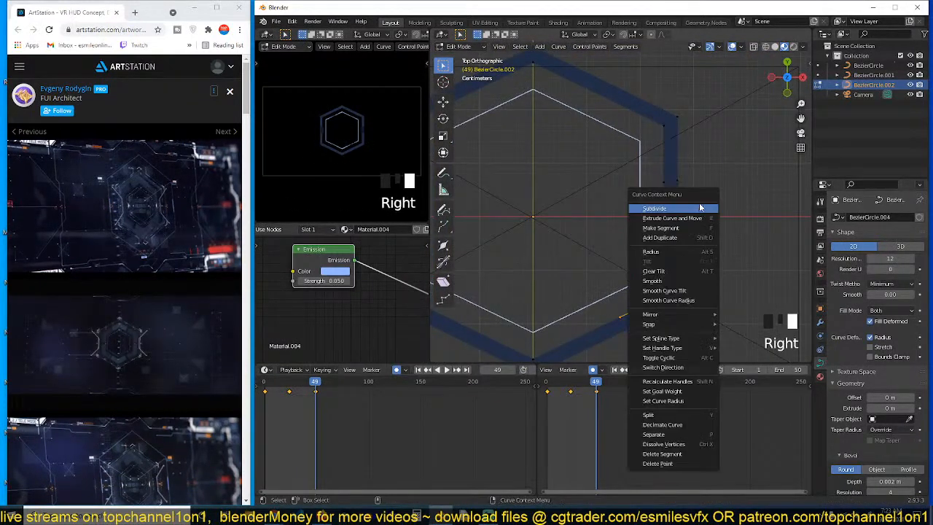
pyautogui.click(700, 207)
pyautogui.scroll(2, 687, 251)
pyautogui.keyDown('shift'); pyautogui.click(679, 161); pyautogui.keyUp('shift')
pyautogui.keyDown('shift'); pyautogui.click(704, 162); pyautogui.keyUp('shift')
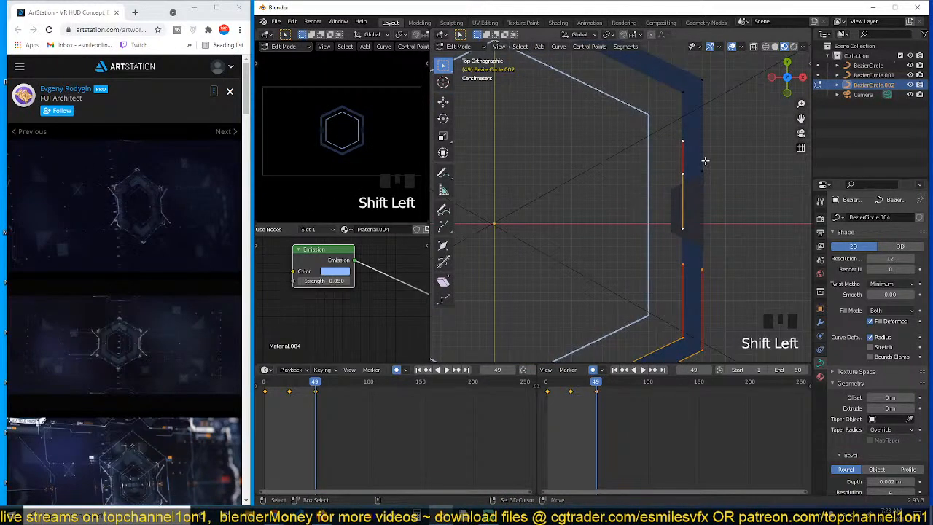
pyautogui.rightClick(701, 165)
pyautogui.click(701, 167)
pyautogui.moveTo(653, 228); pyautogui.dragTo(720, 271)
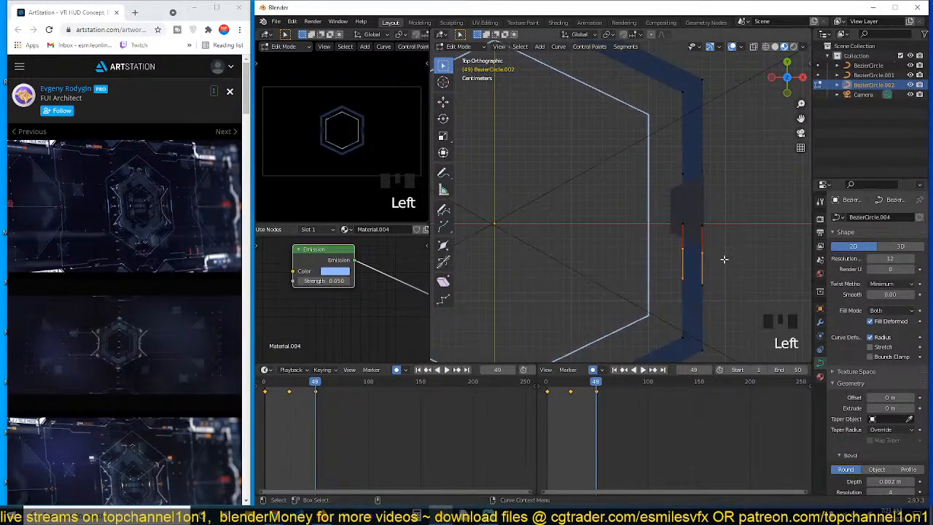
# Delete the inner and outer segments between the two pairs of points to open a gap in the ring at the trapezoid
pyautogui.scroll(2, 723, 259)
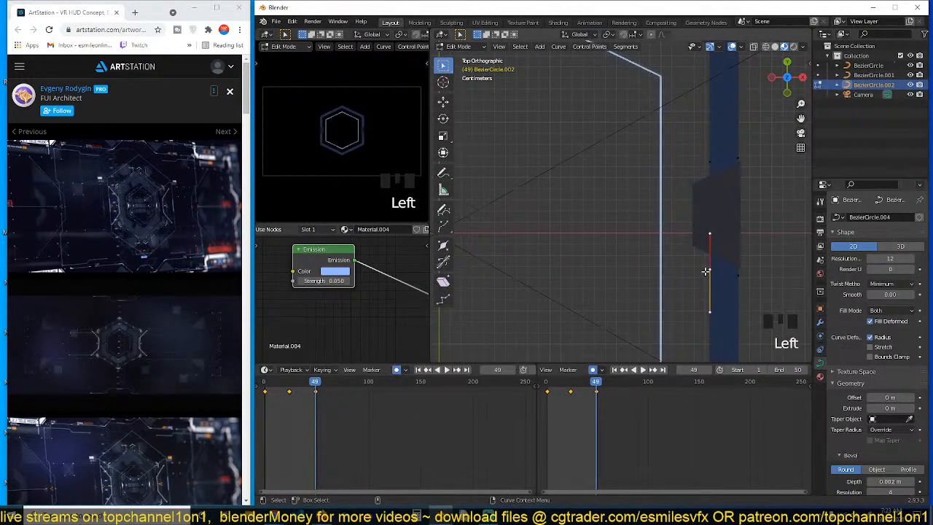
pyautogui.click(698, 162)
pyautogui.keyDown('shift'); pyautogui.click(709, 200); pyautogui.keyUp('shift')
pyautogui.keyDown('shift'); pyautogui.click(710, 258); pyautogui.keyUp('shift')
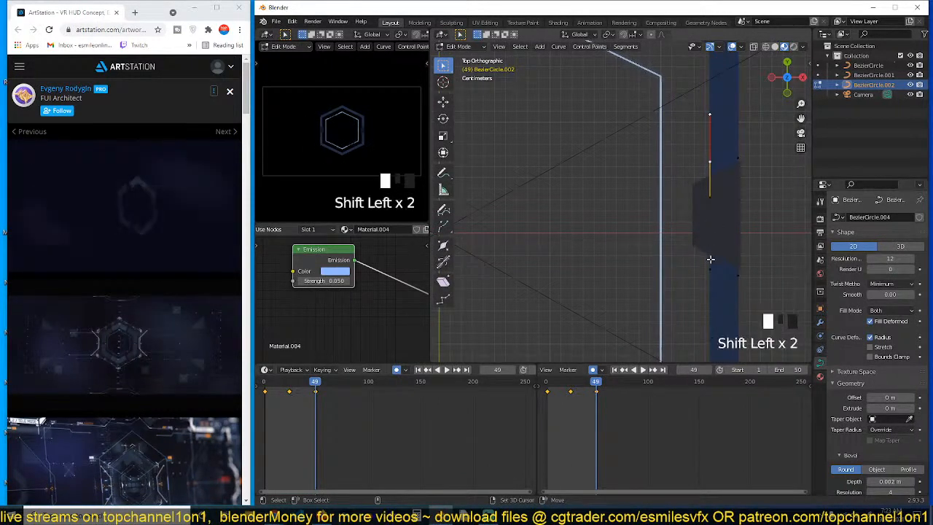
pyautogui.press('x')
pyautogui.click(733, 199)
pyautogui.click(743, 163)
pyautogui.click(741, 253)
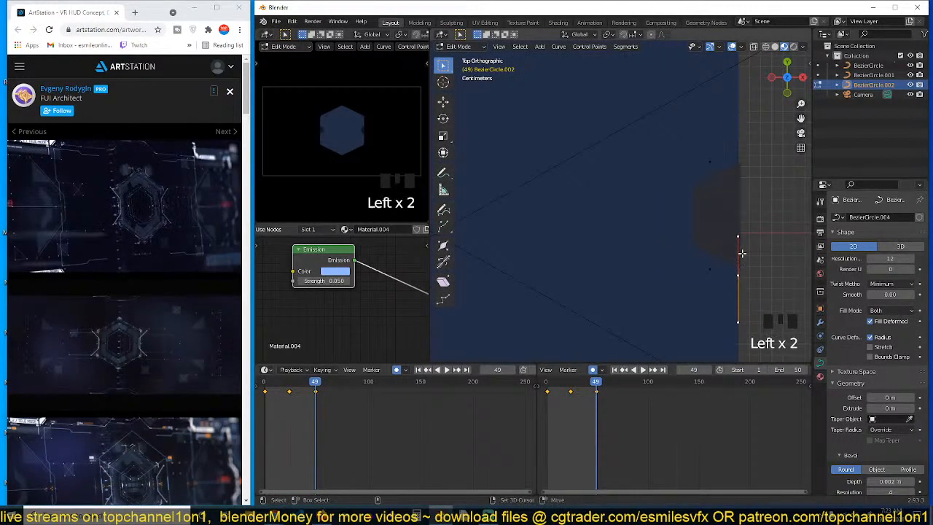
pyautogui.click(723, 160)
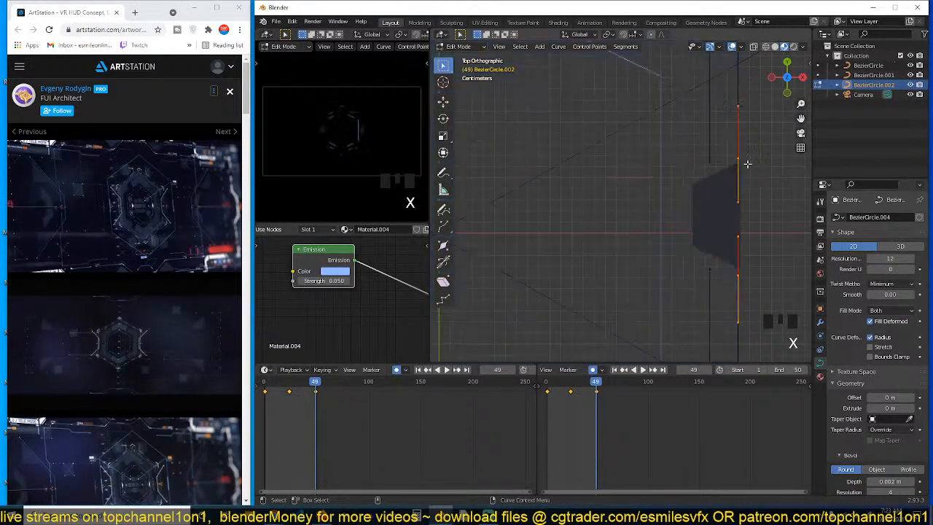
# Close the ring's cut ends above and below the trapezoid by joining their inner and outer points with new segments
pyautogui.press('g')
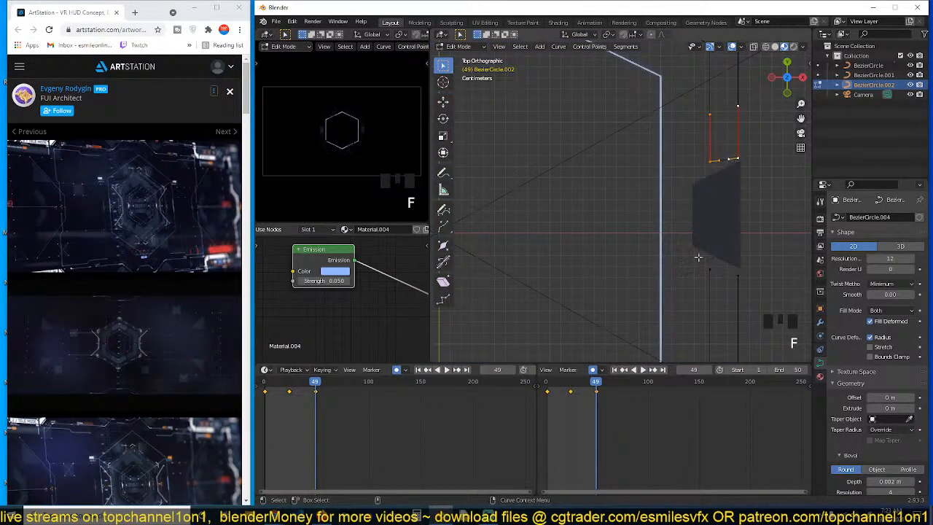
pyautogui.press('f')
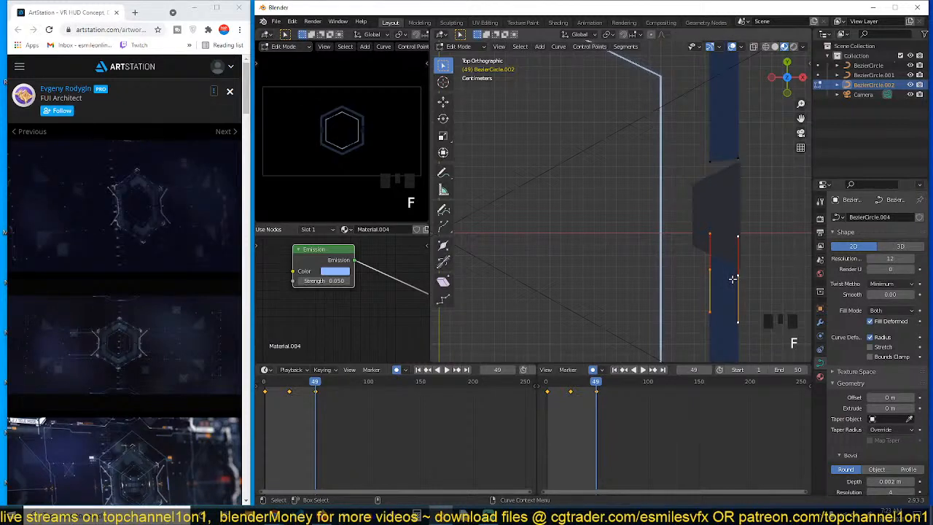
pyautogui.hotkey('ctrl', 'z')
pyautogui.click(740, 272)
pyautogui.press('f')
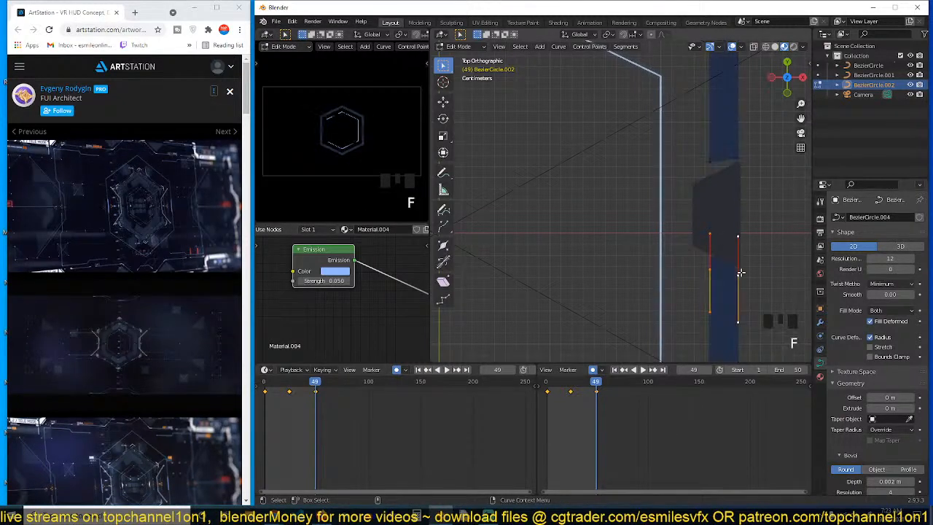
# Change the handle type of the points at the ring's lower cut end so the joining edge runs straight
pyautogui.scroll(-3, 741, 272)
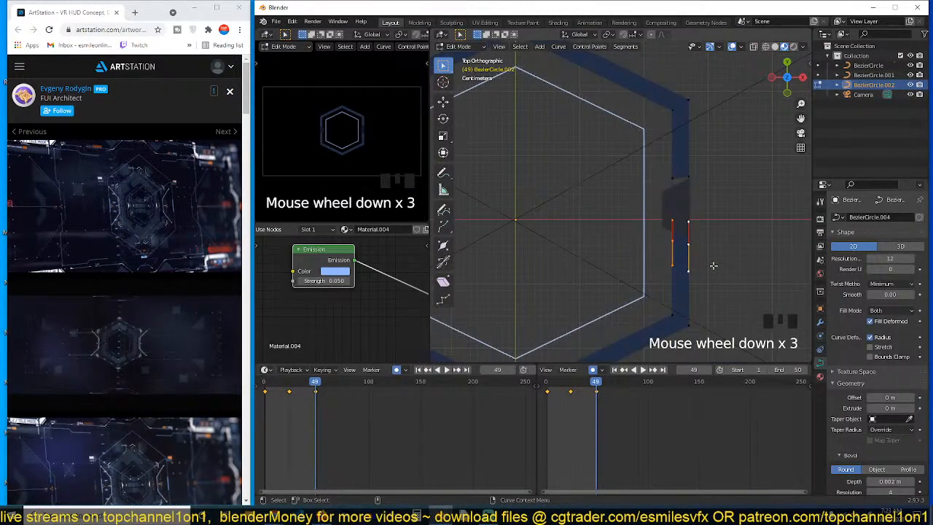
pyautogui.press('v')
pyautogui.click(714, 267)
# Raise the ring's lower cut end toward the trapezoid, and raise its inner point further so the edge parallels the trapezoid's slanted side
pyautogui.scroll(5, 714, 267)
pyautogui.keyDown('shift'); pyautogui.moveTo(714, 267); pyautogui.dragTo(604, 223, button='middle'); pyautogui.keyUp('shift')
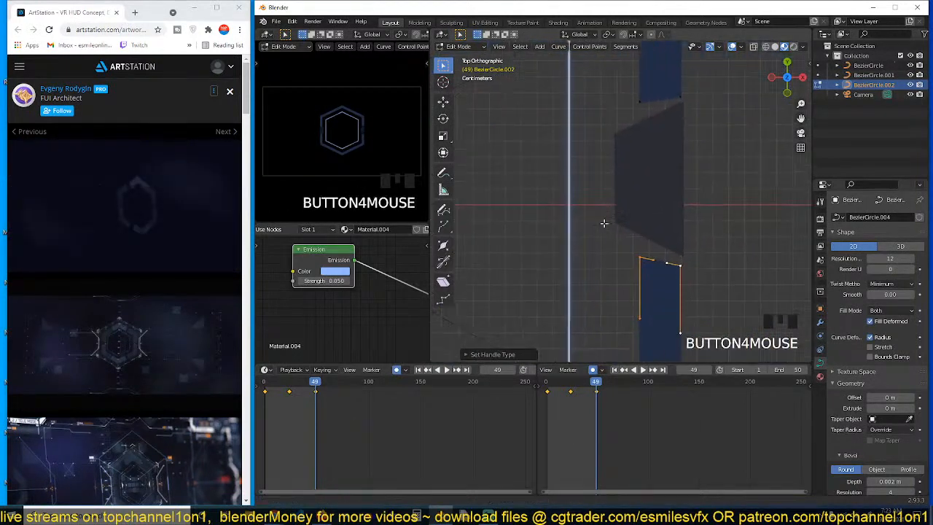
pyautogui.click(641, 263)
pyautogui.keyDown('shift'); pyautogui.click(667, 269); pyautogui.keyUp('shift')
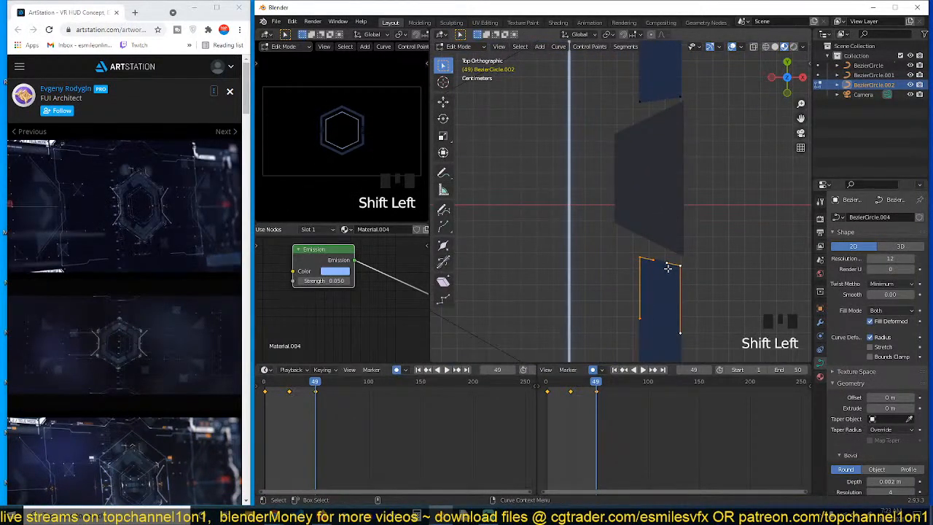
pyautogui.press('g')
pyautogui.click(652, 255)
pyautogui.click(642, 253)
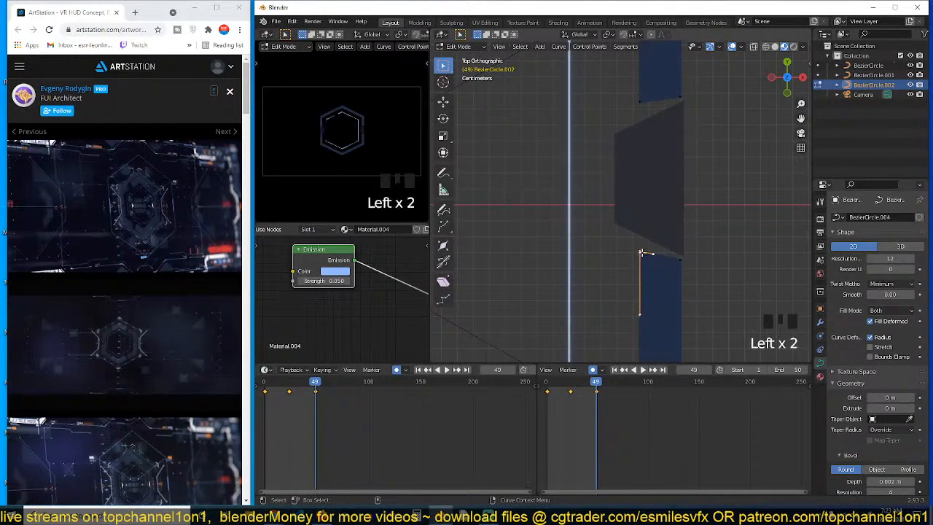
pyautogui.press('g')
pyautogui.click(644, 242)
# Lower the inner point of the ring's upper cut end along Y to parallel the trapezoid's slanted side, and finish editing the curve
pyautogui.click(641, 101)
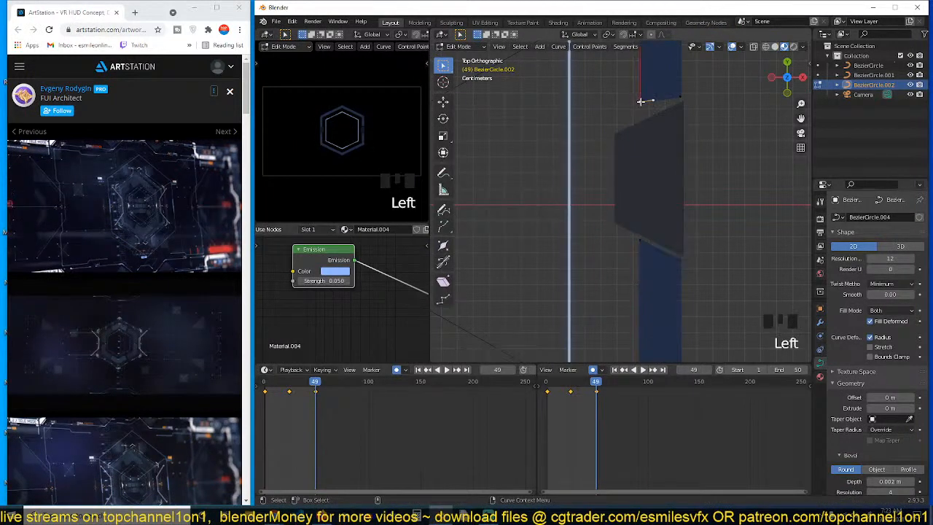
pyautogui.press('g')
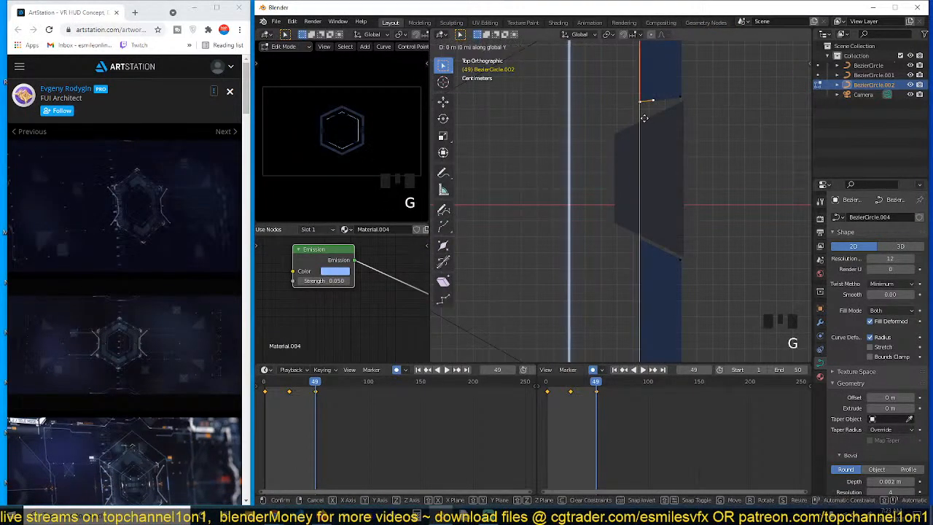
pyautogui.click(642, 131)
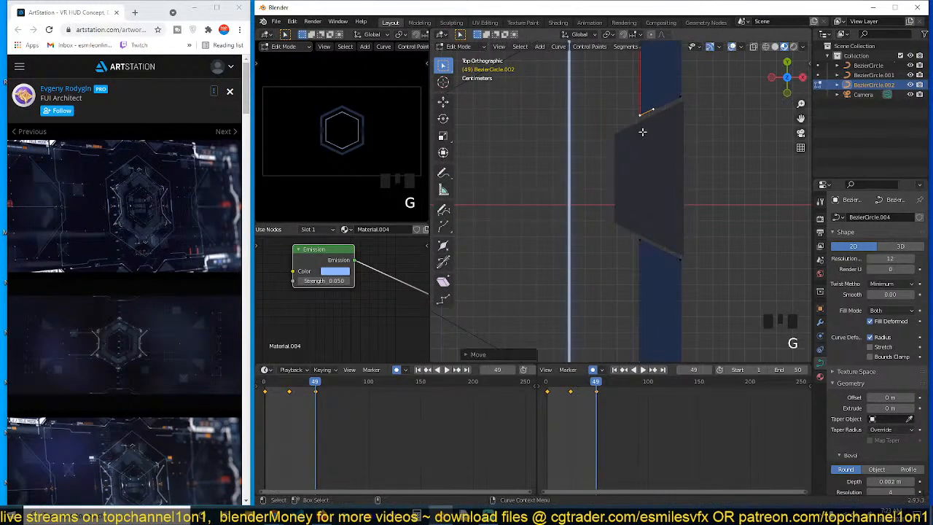
pyautogui.press('Tab')
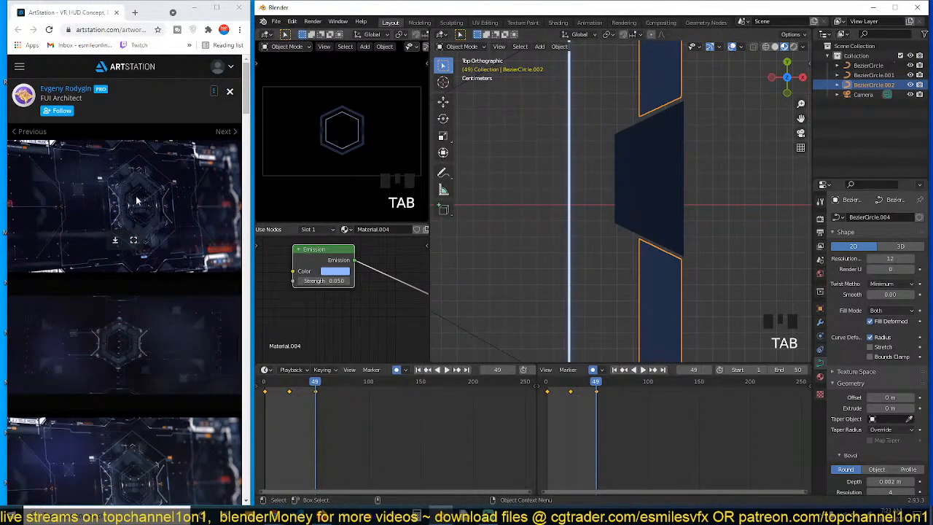
pyautogui.scroll(-8, 607, 158)
pyautogui.press('KP_0')
pyautogui.hotkey('alt', 'a')
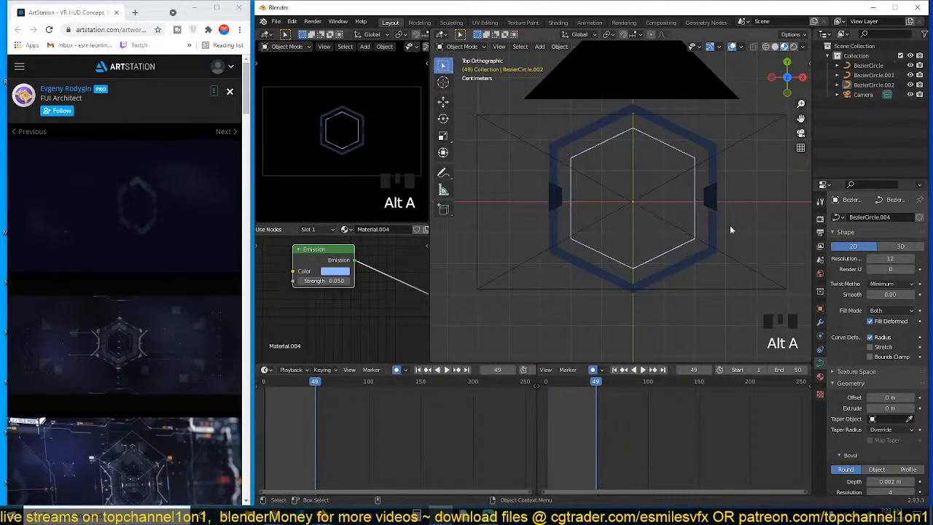
# Delete the left half of the ring, keeping the inner and outer points on the vertical centre line
pyautogui.scroll(2, 730, 224)
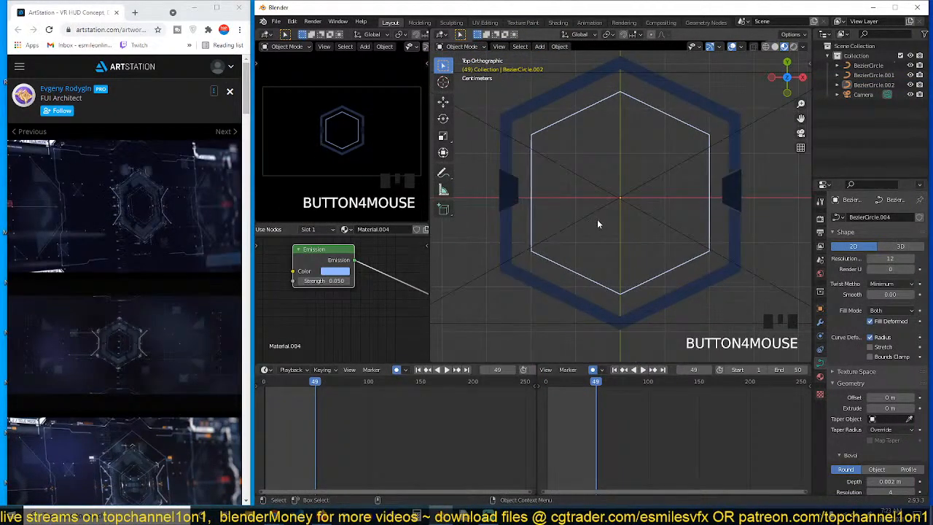
pyautogui.click(732, 229)
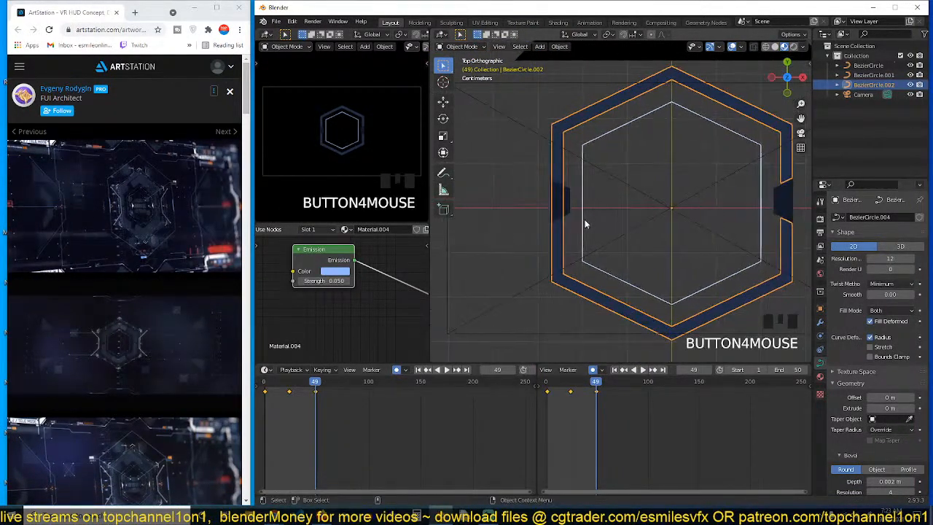
pyautogui.press('Tab')
pyautogui.scroll(-2, 620, 210)
pyautogui.click(648, 119)
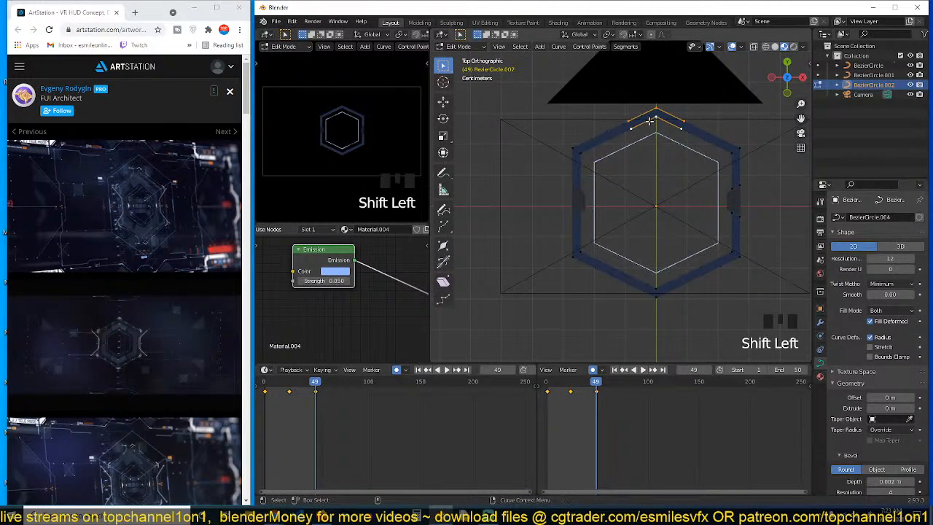
pyautogui.press('f')
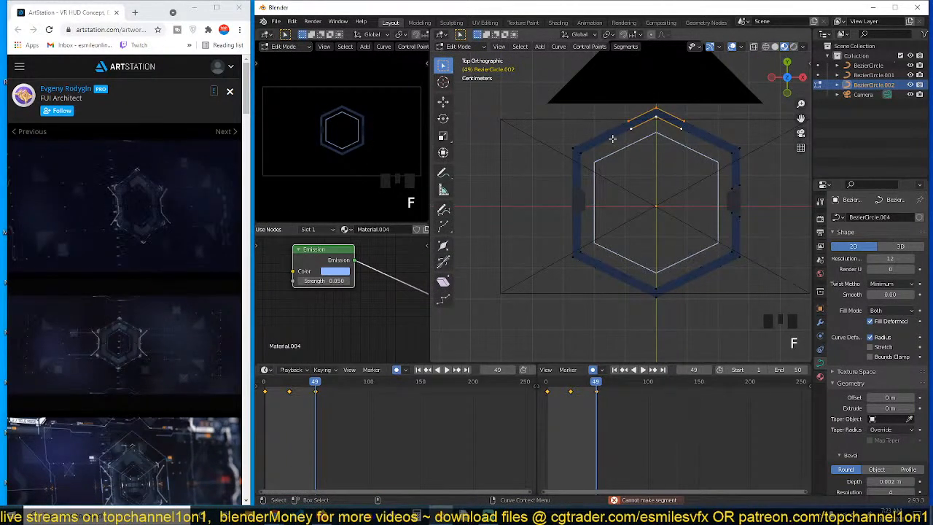
pyautogui.moveTo(542, 115); pyautogui.dragTo(659, 309)
pyautogui.press('x')
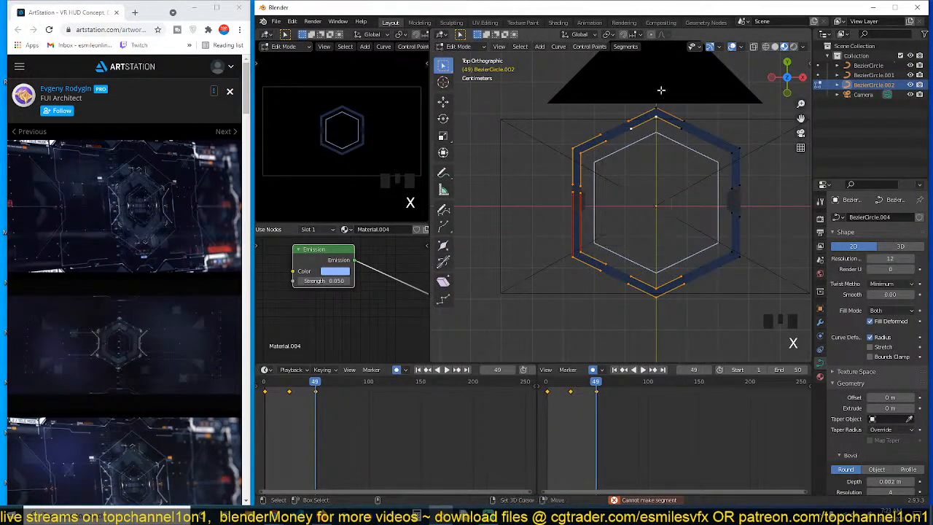
pyautogui.keyDown('shift'); pyautogui.click(656, 115); pyautogui.keyUp('shift')
pyautogui.press('x')
pyautogui.click(659, 149)
pyautogui.press('Tab')
pyautogui.press('Tab')
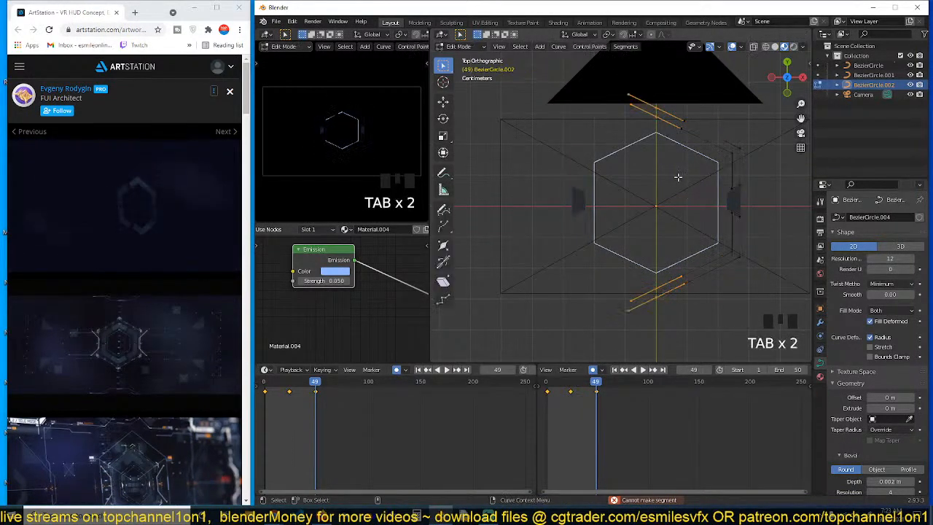
# Close the half ring's open ends at the bottom and top centre by joining each inner and outer point with a segment
pyautogui.click(654, 305)
pyautogui.press('f')
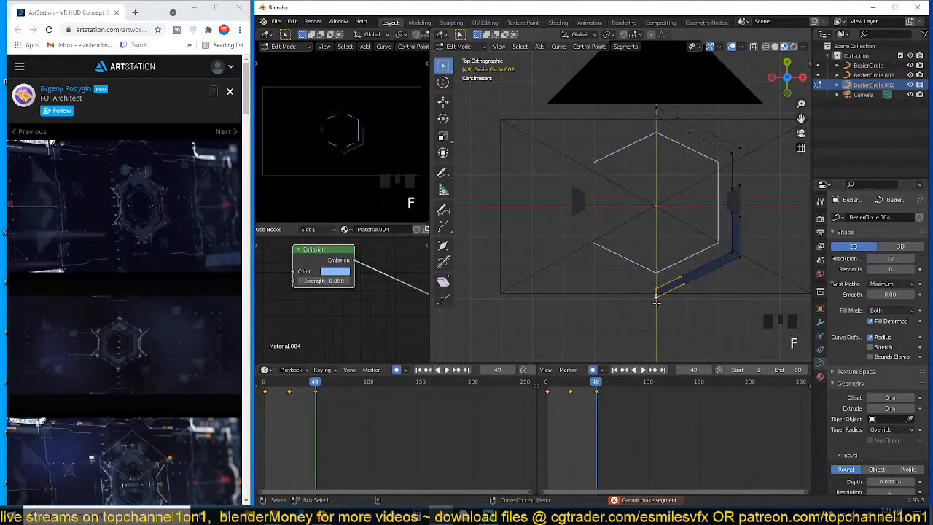
pyautogui.click(656, 115)
pyautogui.press('f')
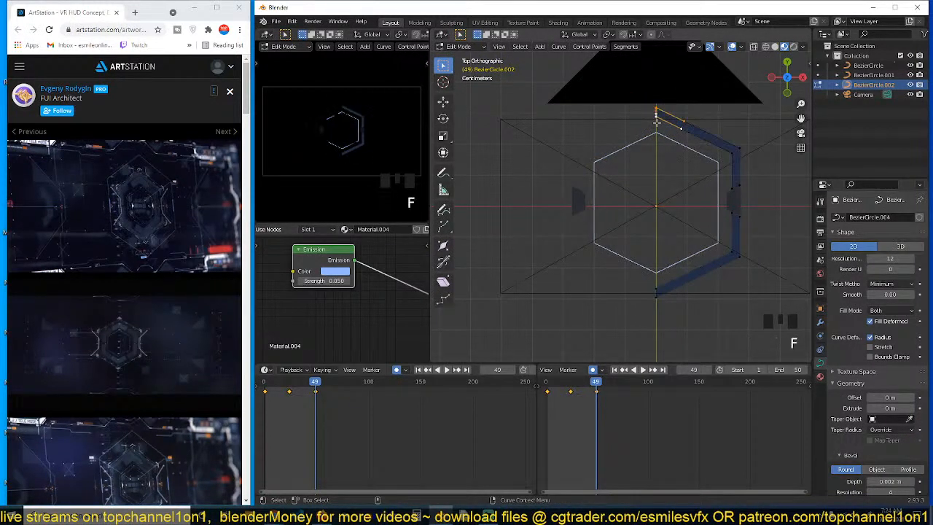
pyautogui.press('Tab')
# Add a Mirror modifier on the X axis to the half ring to complete its left side
pyautogui.scroll(3, 694, 232)
pyautogui.keyDown('shift'); pyautogui.moveTo(694, 237); pyautogui.dragTo(577, 222, button='middle'); pyautogui.keyUp('shift')
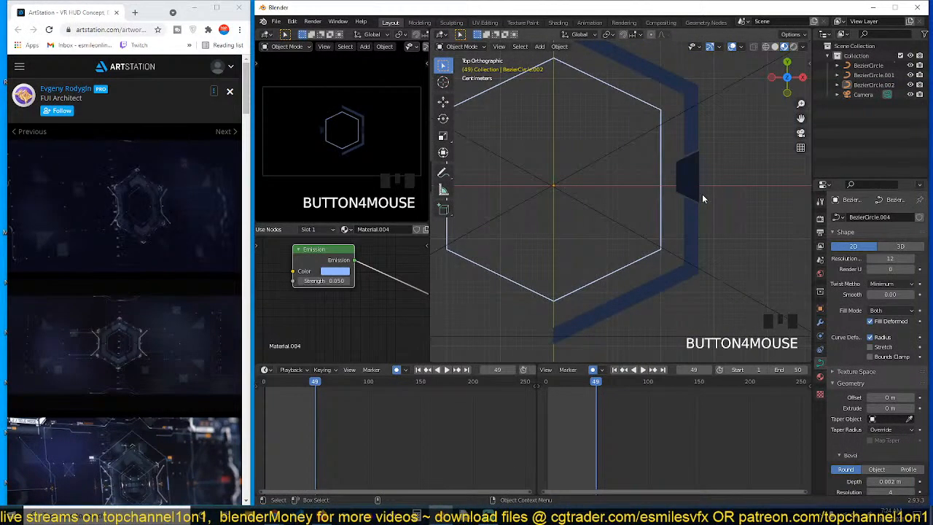
pyautogui.keyDown('shift'); pyautogui.moveTo(703, 198); pyautogui.dragTo(684, 204, button='middle'); pyautogui.keyUp('shift')
pyautogui.click(683, 217)
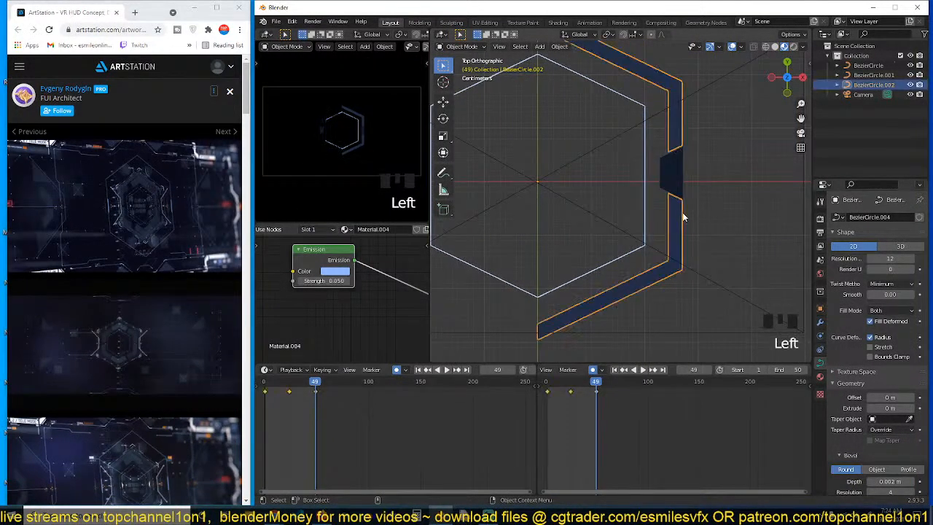
pyautogui.click(820, 323)
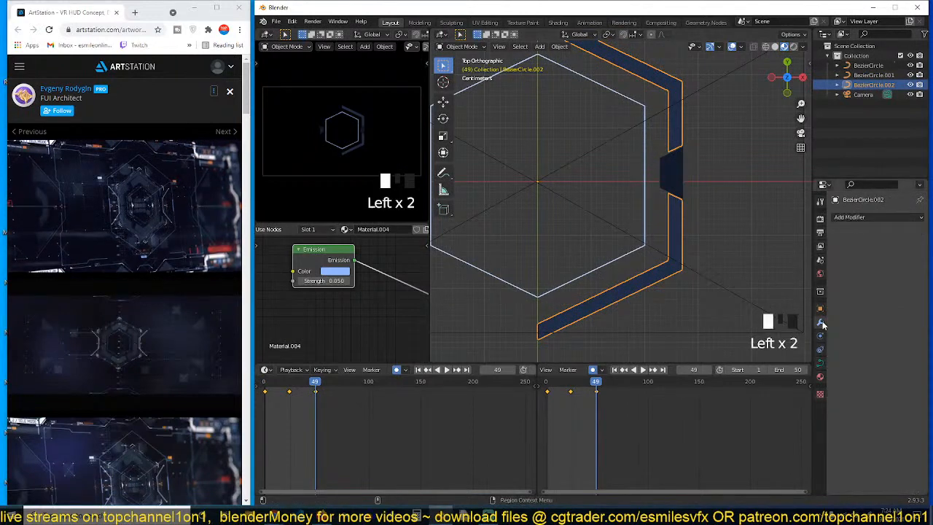
pyautogui.click(890, 216)
pyautogui.click(737, 296)
pyautogui.keyDown('shift'); pyautogui.moveTo(604, 262); pyautogui.dragTo(676, 263, button='middle'); pyautogui.keyUp('shift')
pyautogui.hotkey('alt', 'a')
# Show the ring's animation curves and play the animation to check its timing against the trapezoids
pyautogui.click(650, 284)
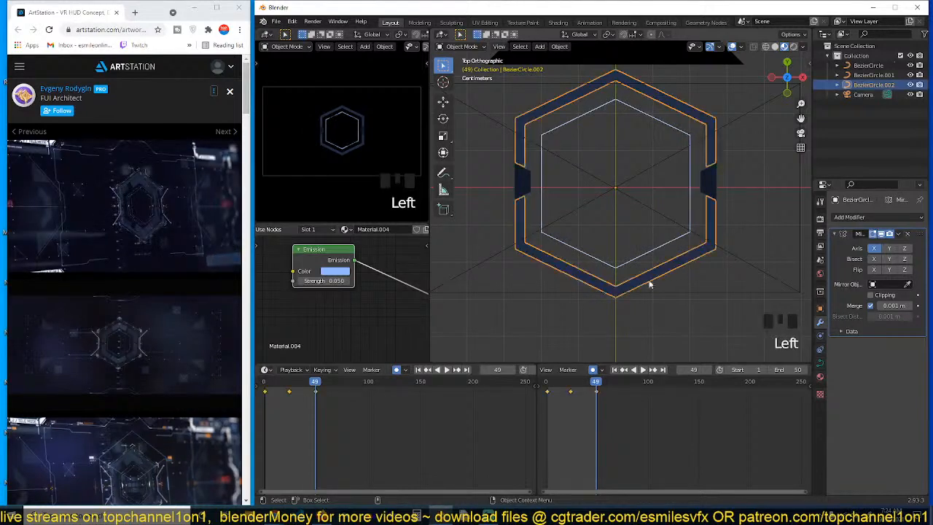
pyautogui.hotkey('ctrl', 'Tab')
pyautogui.hotkey('ctrl', 'Tab')
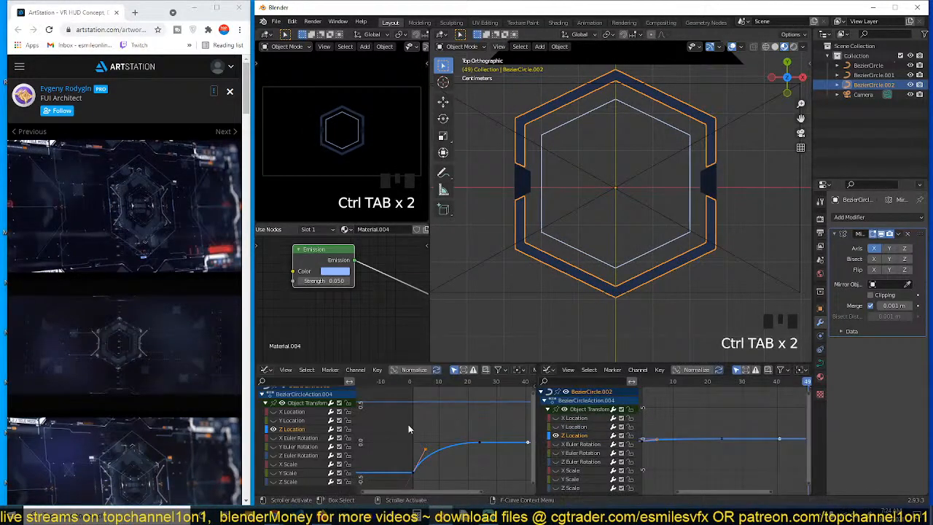
pyautogui.press('space')
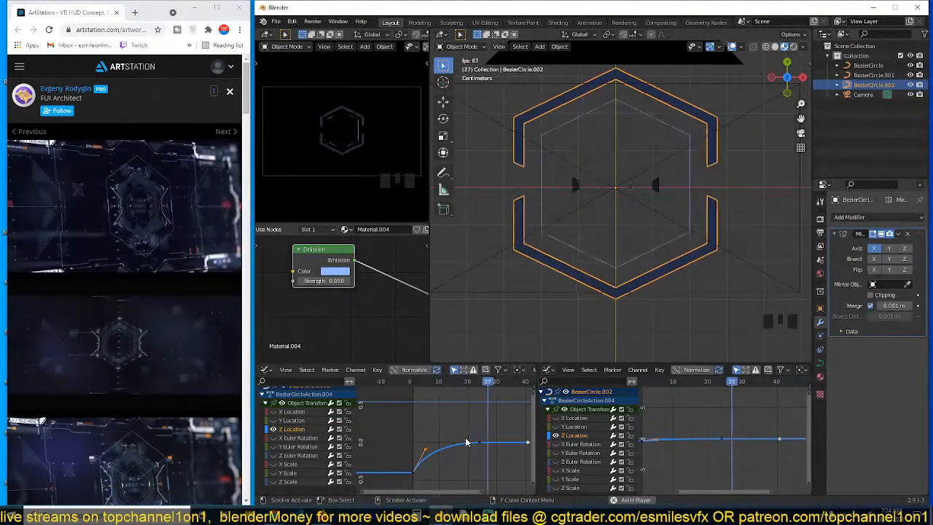
pyautogui.press('space')
# Shift all of the ring's keyframes a few frames later and set the scene's end frame to 55
pyautogui.hotkey('ctrl', 'Tab')
pyautogui.press('a')
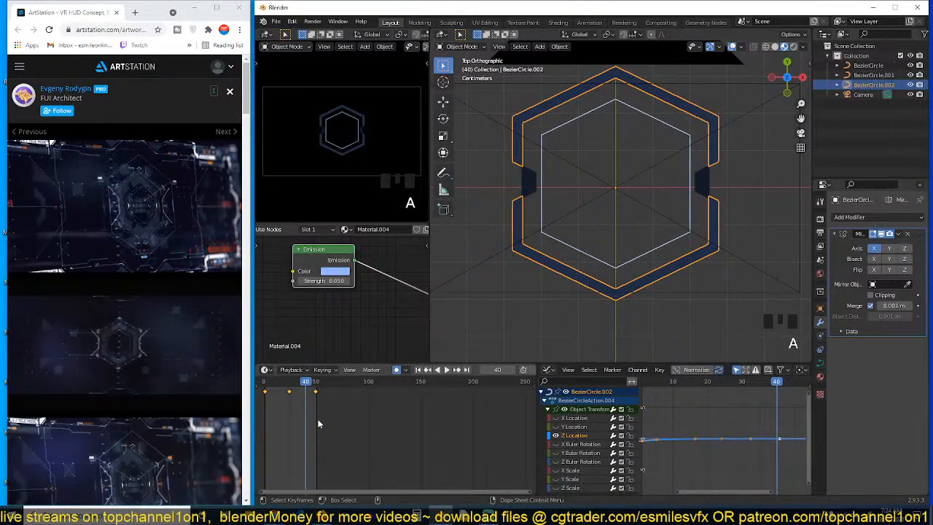
pyautogui.press('g')
pyautogui.click(321, 419)
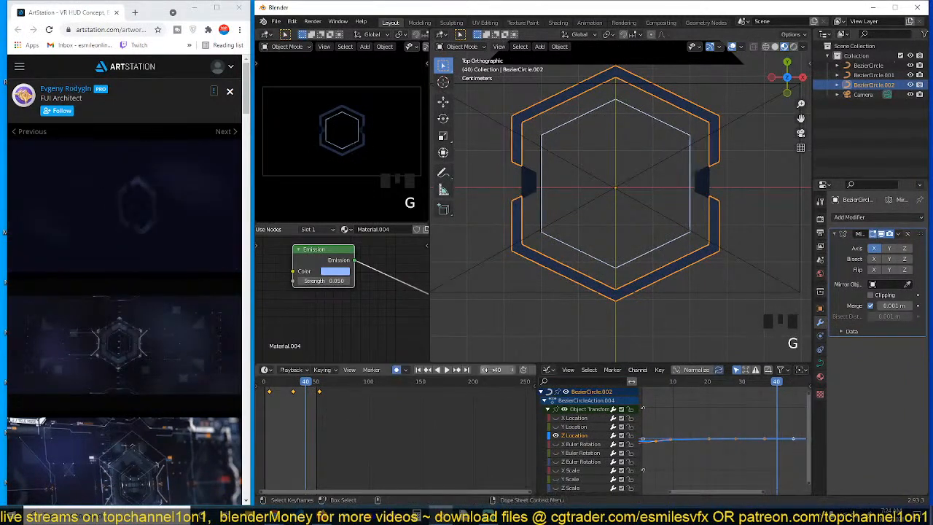
pyautogui.scroll(-4, 512, 368)
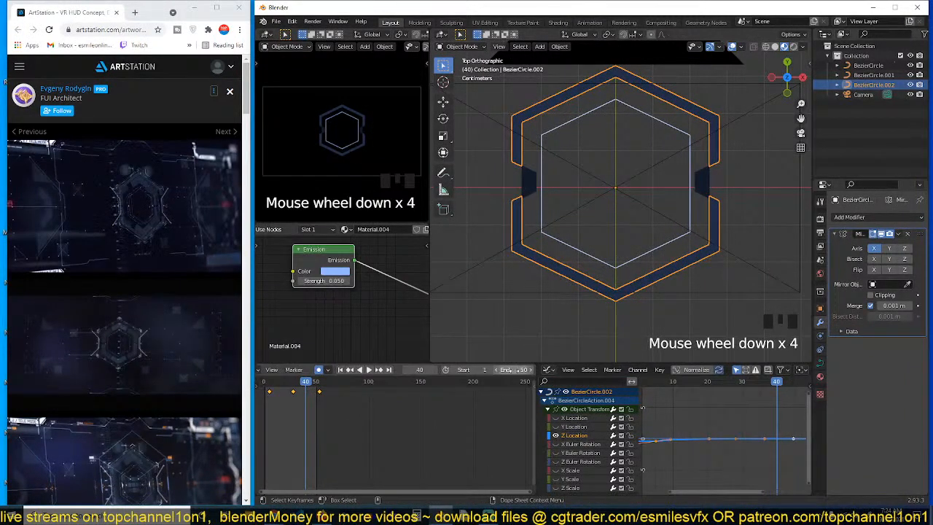
# Rewind to the start and play the animation to review the ring's delayed motion
pyautogui.hotkey('shift', 'Left')
pyautogui.hotkey('shift', 'Right')
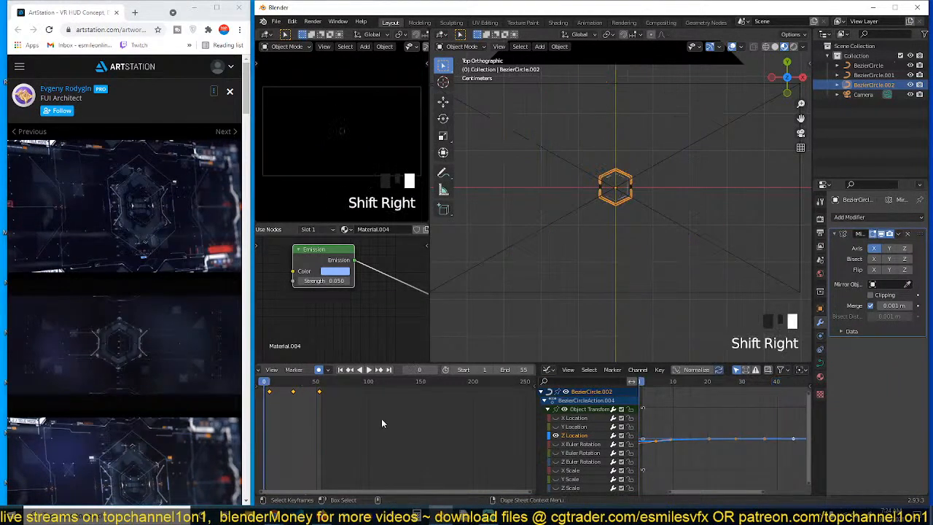
pyautogui.press('space')
pyautogui.hotkey('alt', 'a')
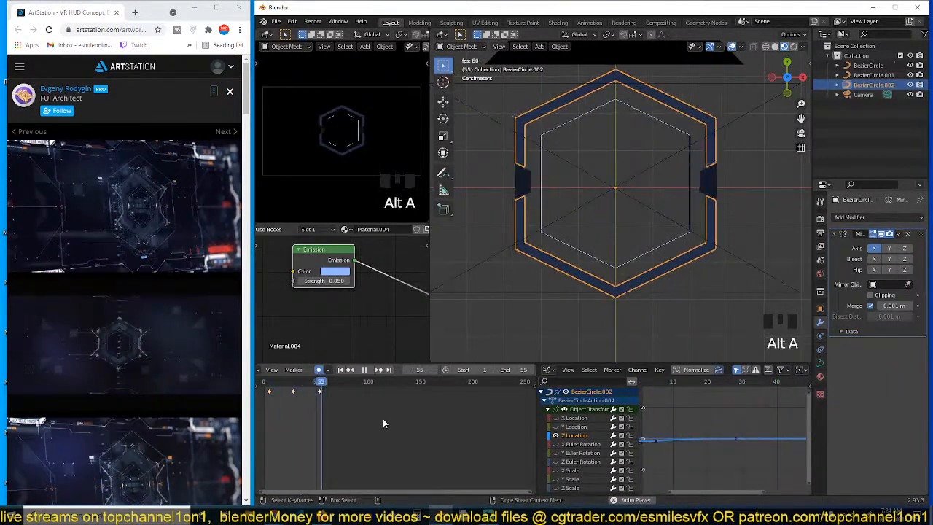
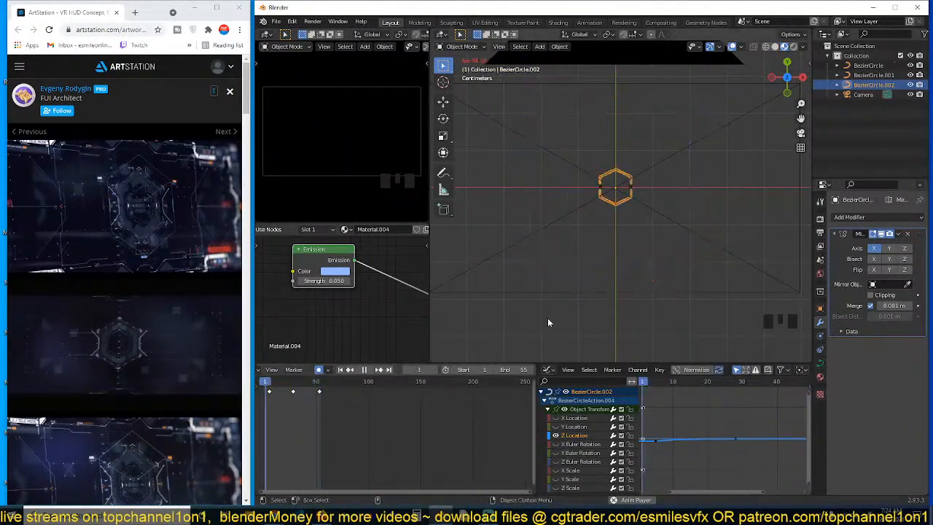
pyautogui.scroll(2, 555, 301)
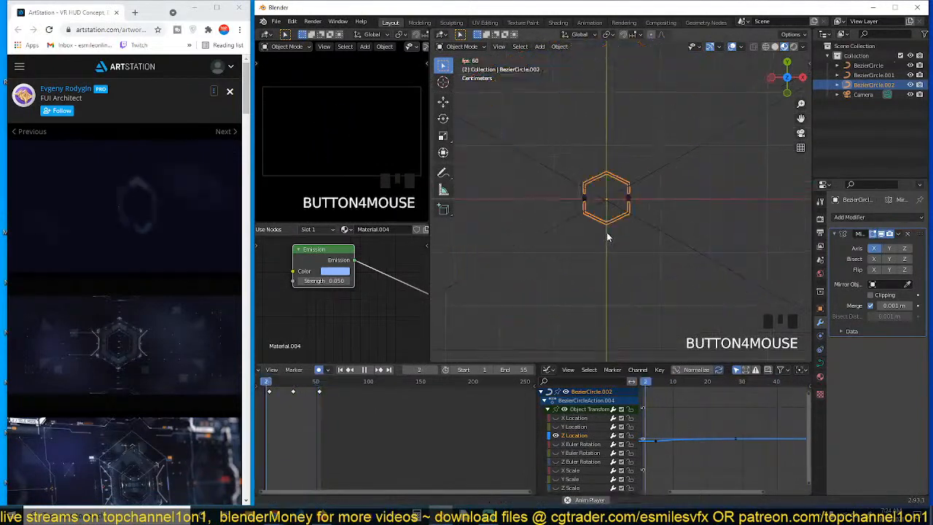
pyautogui.hotkey('alt', 'a')
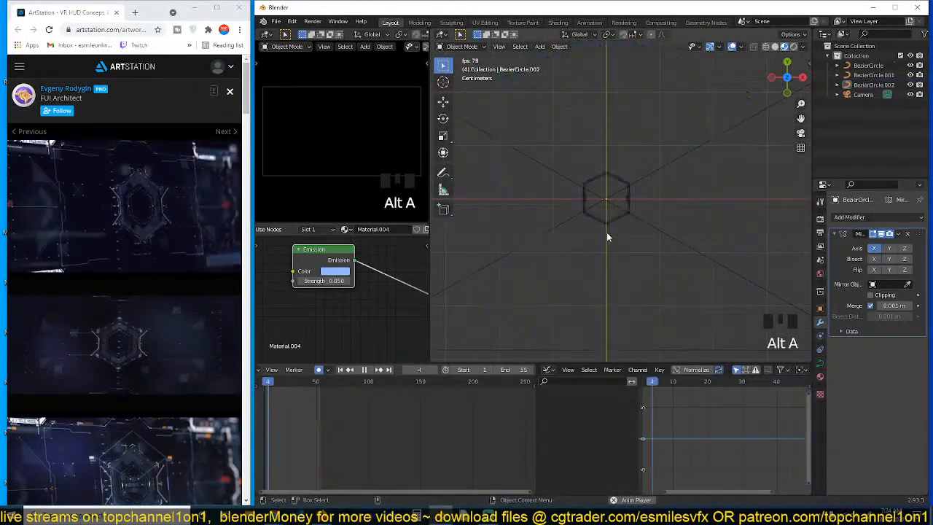
pyautogui.press('space')
# Duplicate the notched hexagon ring in place
pyautogui.click(714, 113)
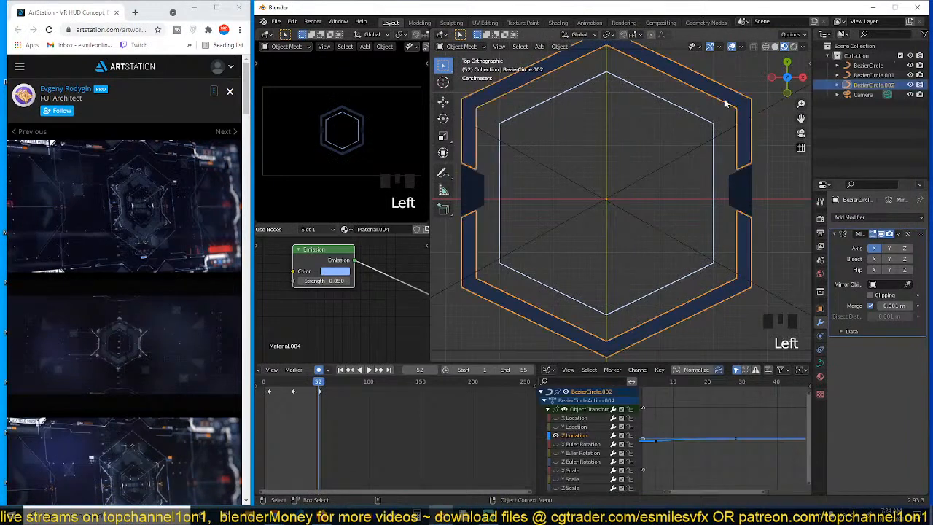
pyautogui.scroll(-3, 713, 117)
pyautogui.hotkey('shift', 'd')
pyautogui.rightClick(699, 206)
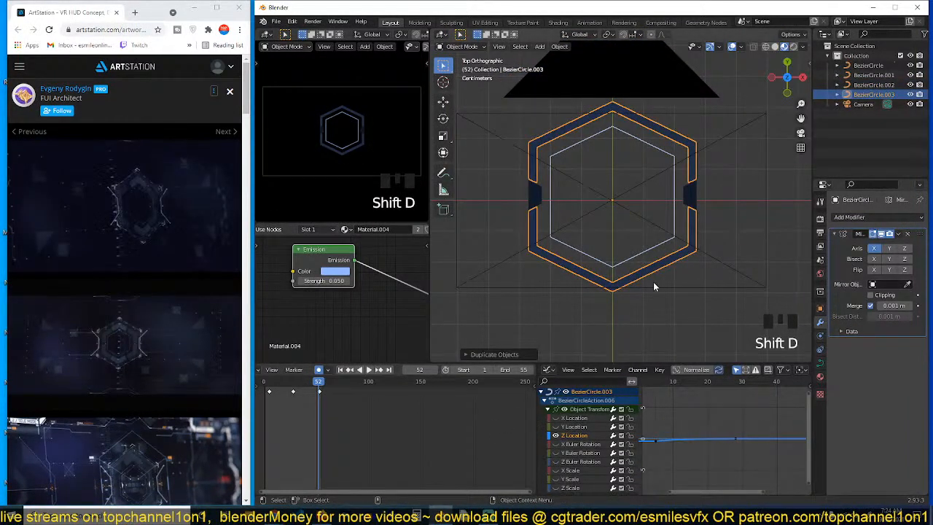
pyautogui.press('Tab')
pyautogui.press('a')
pyautogui.press('s')
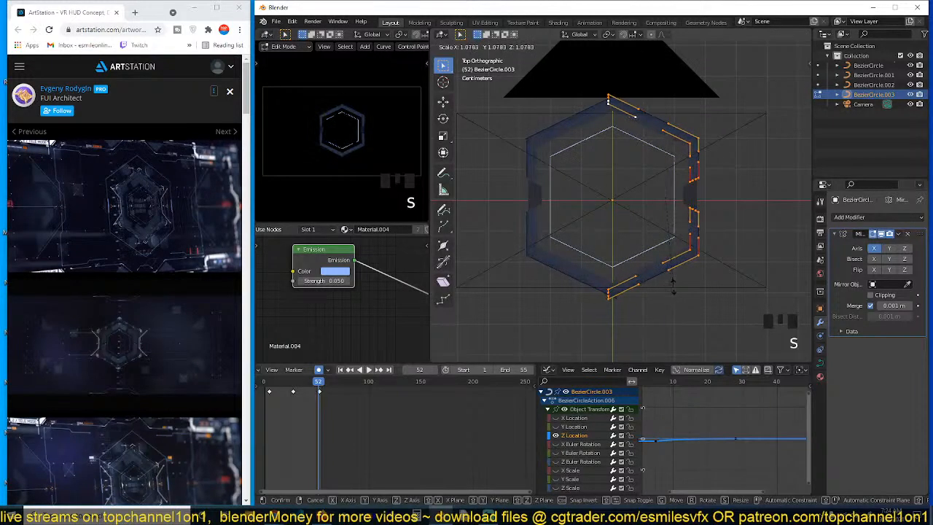
pyautogui.click(674, 291)
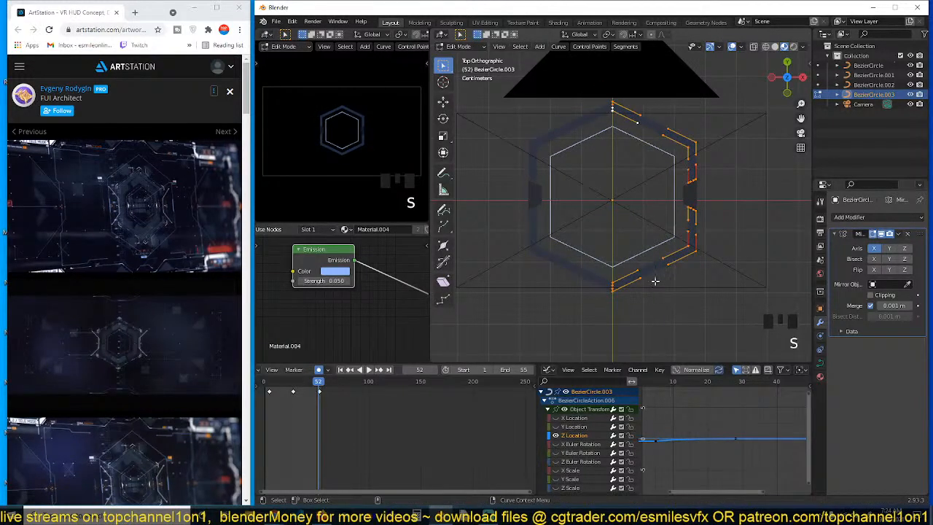
pyautogui.press('Tab')
# Set the pivot point to the 3D Cursor and snap the 3D cursor to the world origin
pyautogui.press('.')
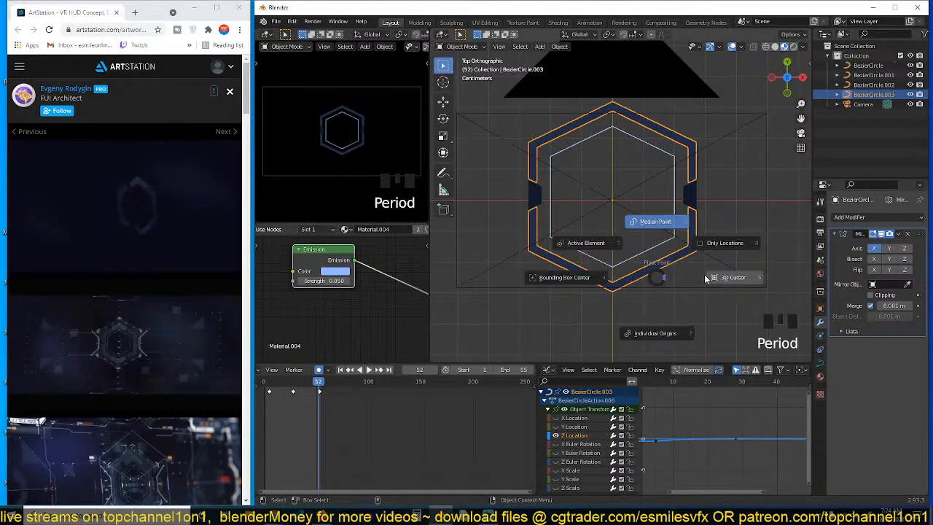
pyautogui.click(722, 278)
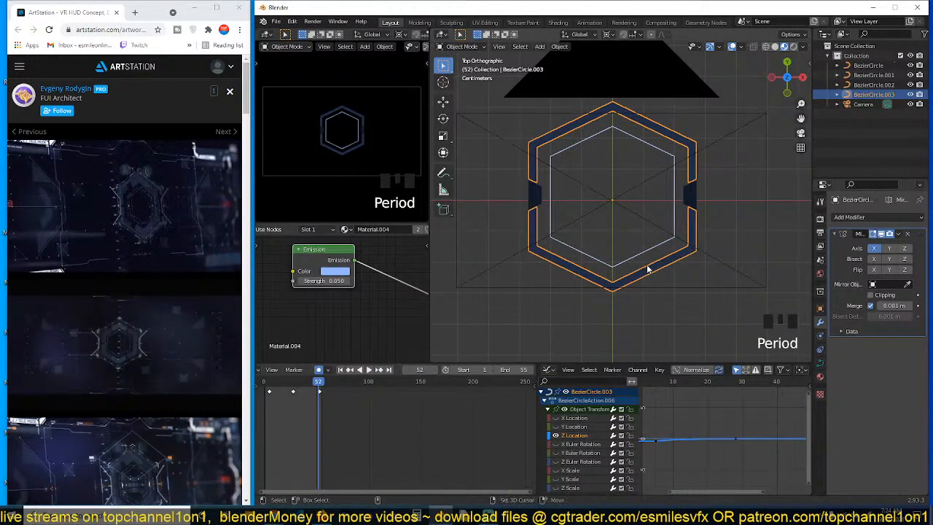
pyautogui.hotkey('shift', 's')
# Scale the duplicate ring's points up slightly around the 3D cursor so it encloses the original ring
pyautogui.press('Tab')
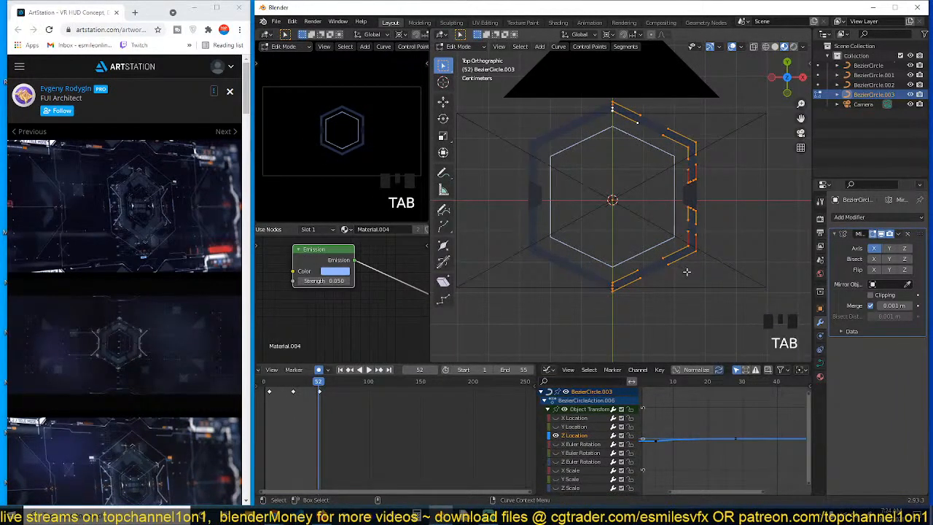
pyautogui.press('s')
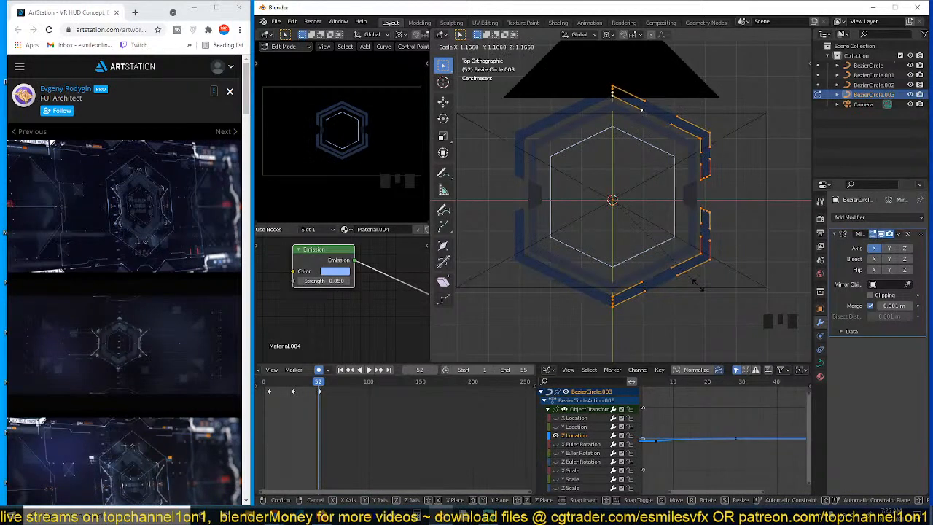
pyautogui.click(695, 284)
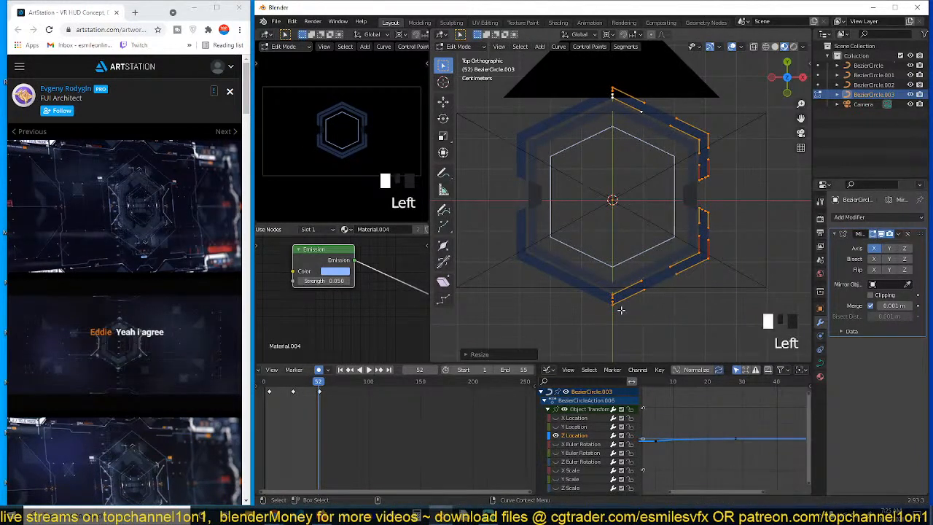
# Select the duplicate ring's outer points and try to scale them outward from the centre
pyautogui.click(621, 309)
pyautogui.keyDown('ctrl'); pyautogui.click(709, 266); pyautogui.keyUp('ctrl')
pyautogui.keyDown('shift'); pyautogui.click(712, 164); pyautogui.keyUp('shift')
pyautogui.keyDown('shift'); pyautogui.click(695, 124); pyautogui.keyUp('shift')
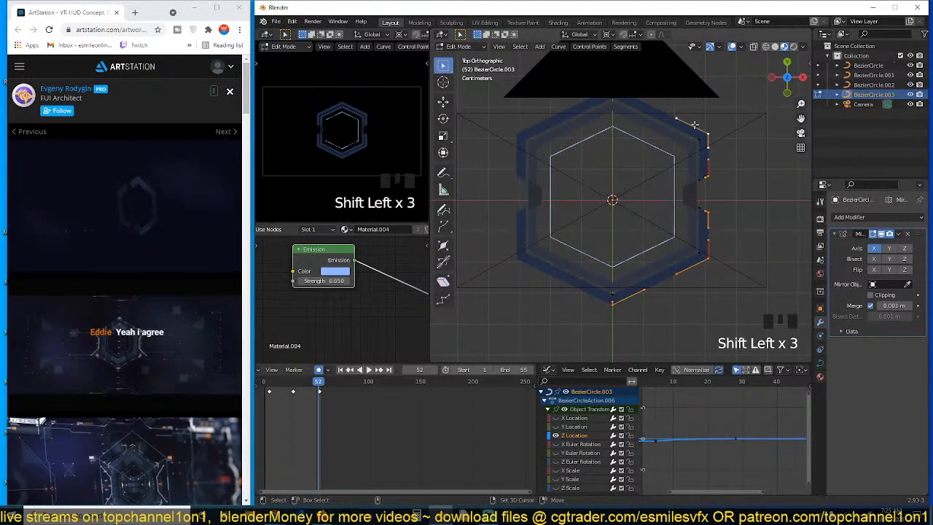
pyautogui.press('s')
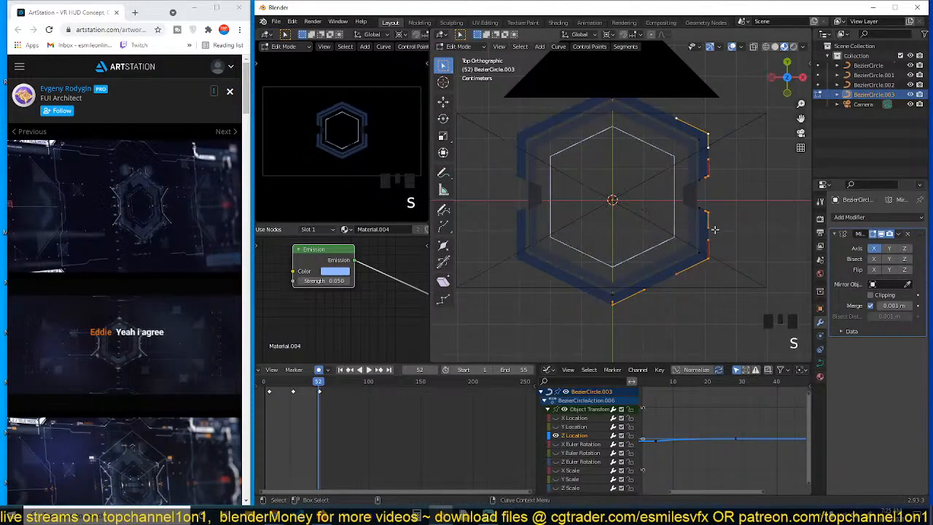
pyautogui.press('s')
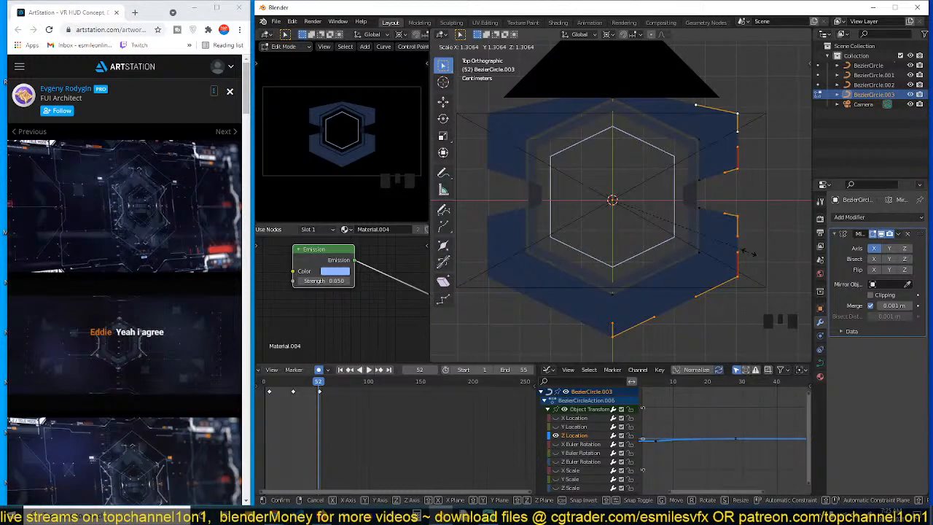
pyautogui.rightClick(749, 251)
# Leave the lowest point out of the selection and scale the remaining outer points up about 1.28 times
pyautogui.keyDown('shift'); pyautogui.click(628, 313); pyautogui.keyUp('shift')
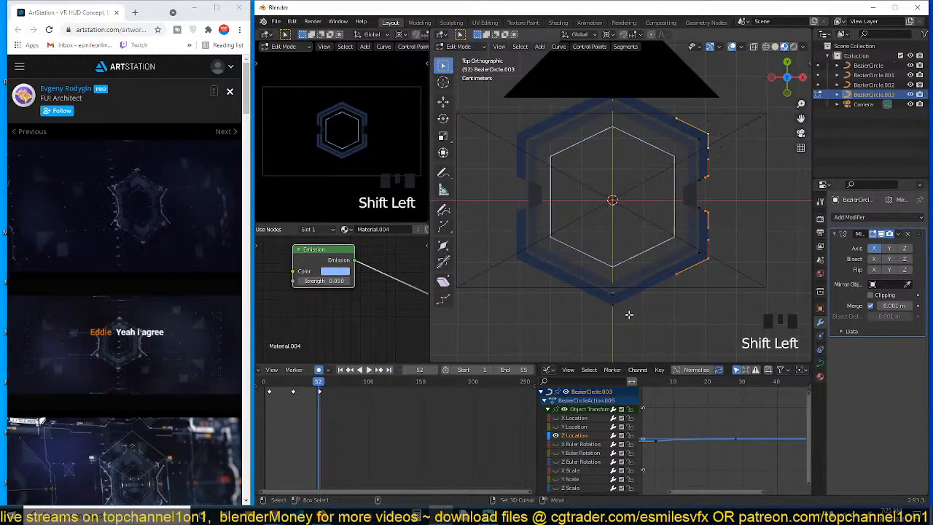
pyautogui.press('s')
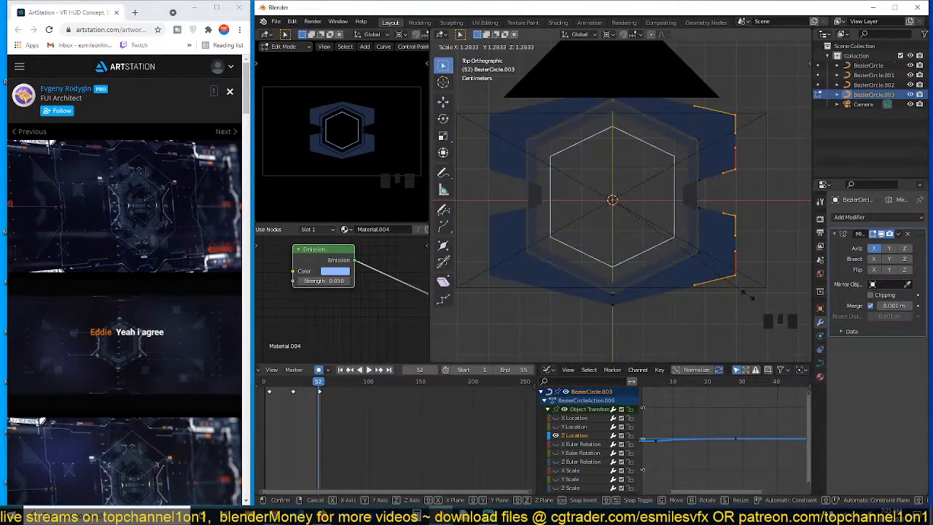
pyautogui.click(747, 294)
# Delete the duplicated notched hexagon ring
pyautogui.press('Tab')
pyautogui.press('x')
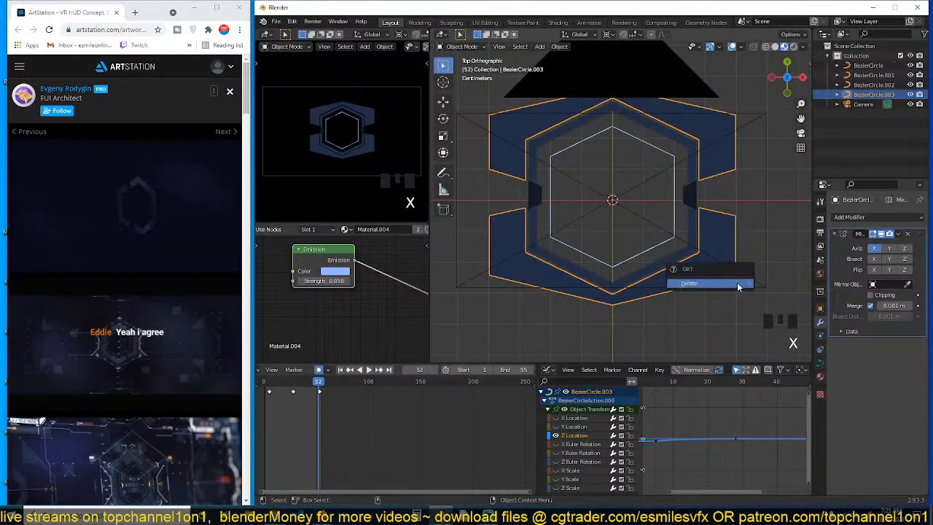
pyautogui.click(681, 287)
# Play the animation to review the existing HUD shapes and return to frame 52
pyautogui.scroll(2, 681, 288)
pyautogui.press('space')
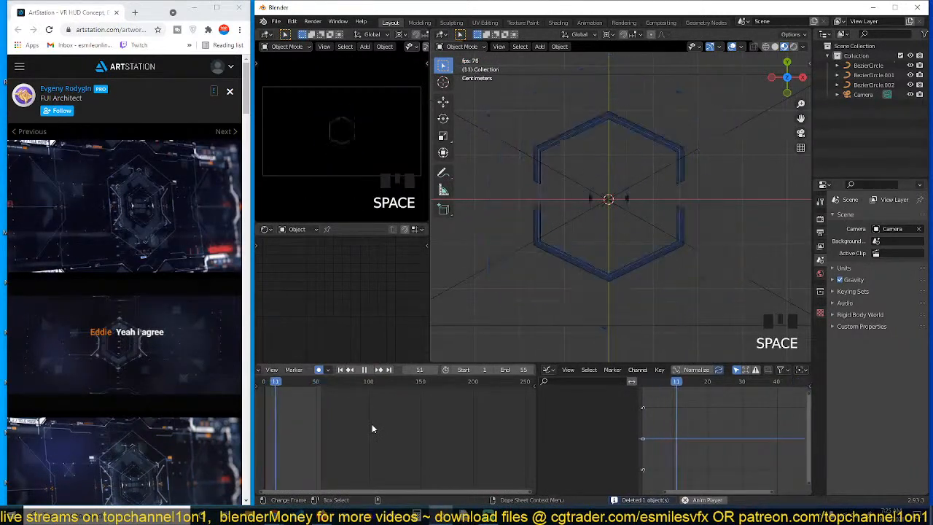
pyautogui.press('Escape')
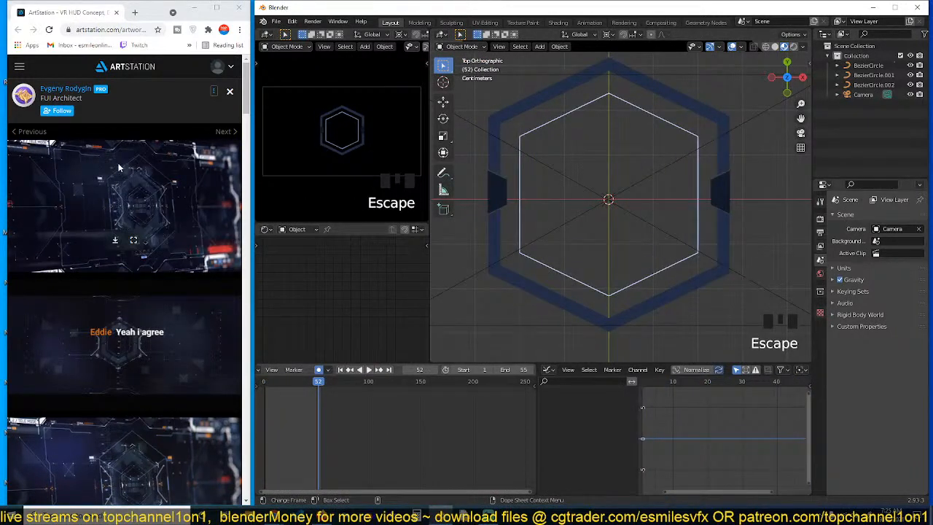
# Place the 3D cursor in the empty area beside the hexagon on the negative X side and add a Bezier circle there
pyautogui.scroll(-3, 527, 194)
pyautogui.scroll(2, 558, 188)
pyautogui.moveTo(559, 187); pyautogui.dragTo(554, 194, button='middle')
pyautogui.click(555, 191)
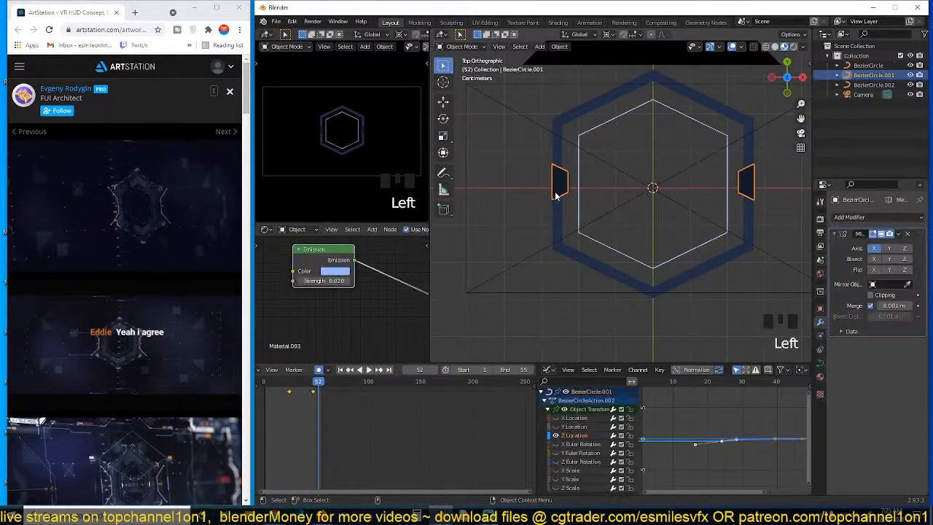
pyautogui.hotkey('shift', 'a')
pyautogui.moveTo(495, 210)
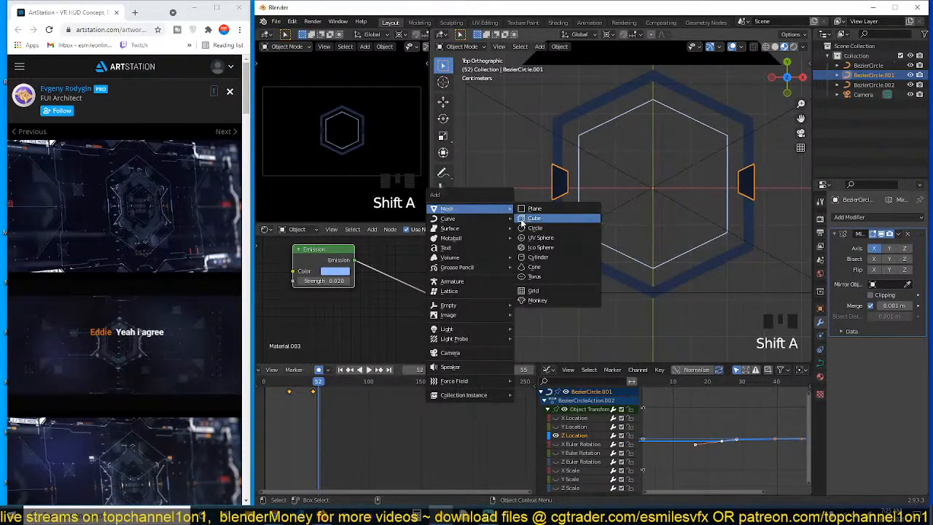
pyautogui.click(543, 228)
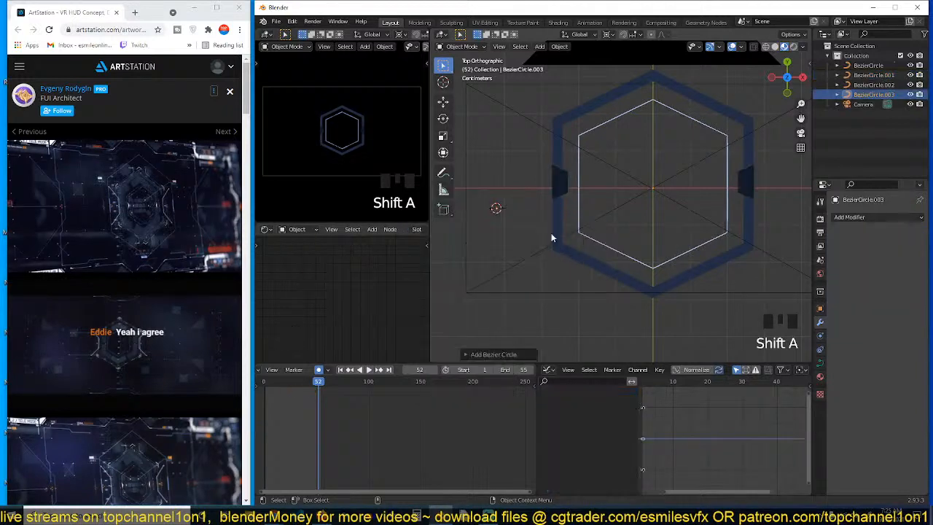
# Scale the new circle's points down and set their handle type to Vector to form a diamond
pyautogui.press('Tab')
pyautogui.press('s')
pyautogui.press('s')
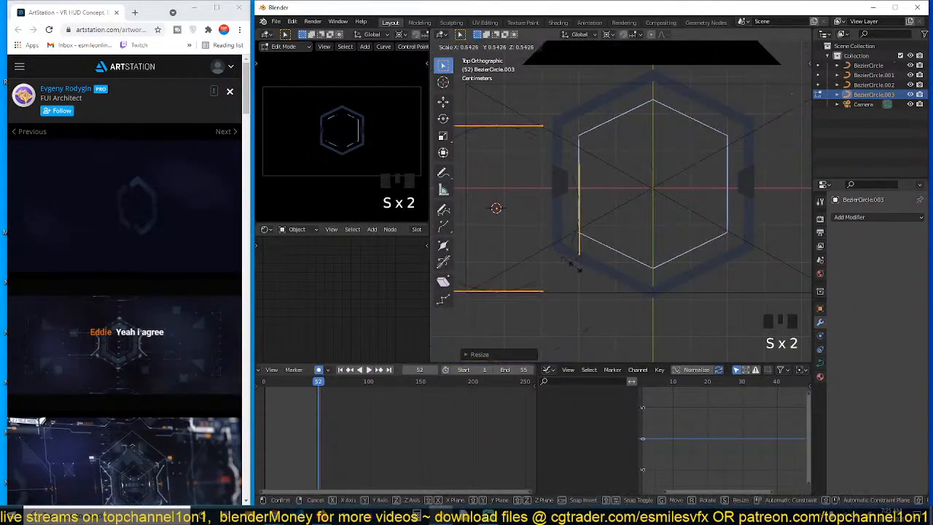
pyautogui.click(560, 264)
pyautogui.press('v')
pyautogui.click(554, 263)
# Rotate the diamond's points 45° to turn it into an upright square
pyautogui.write('r')
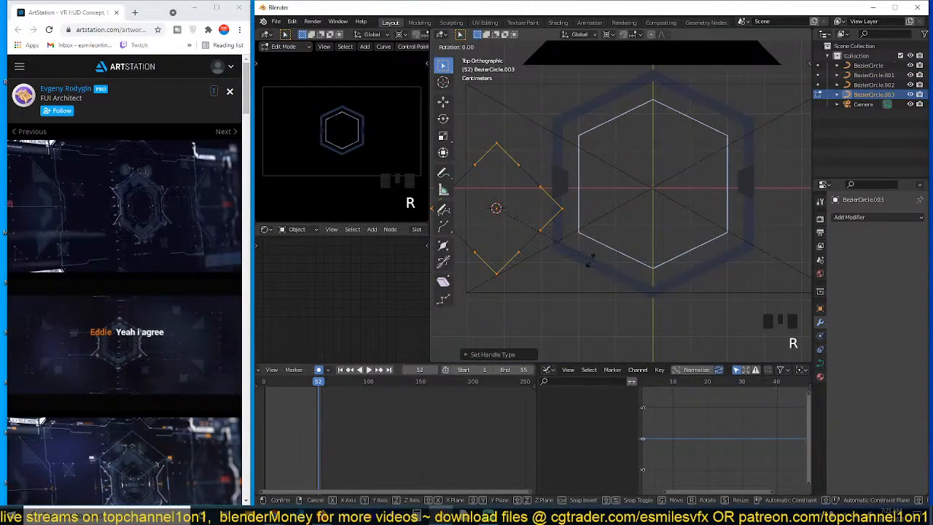
pyautogui.write('90r')
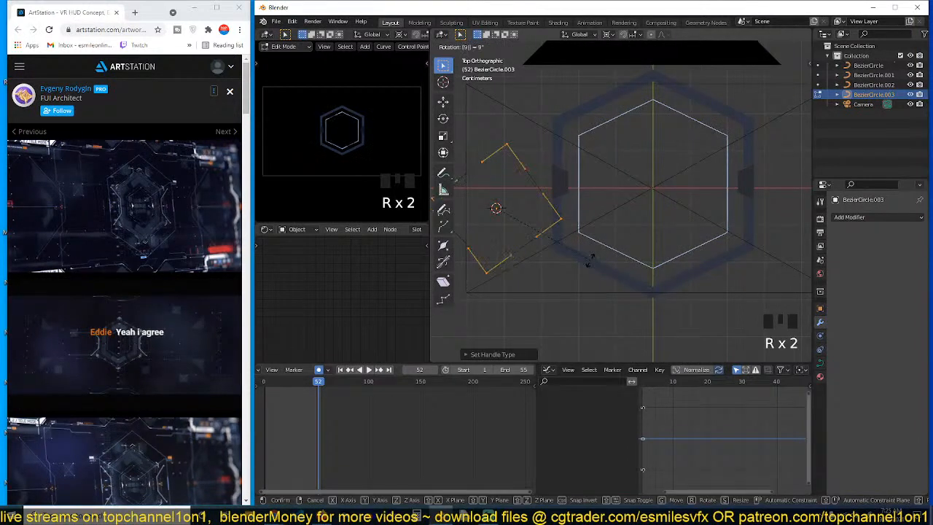
pyautogui.write('r')
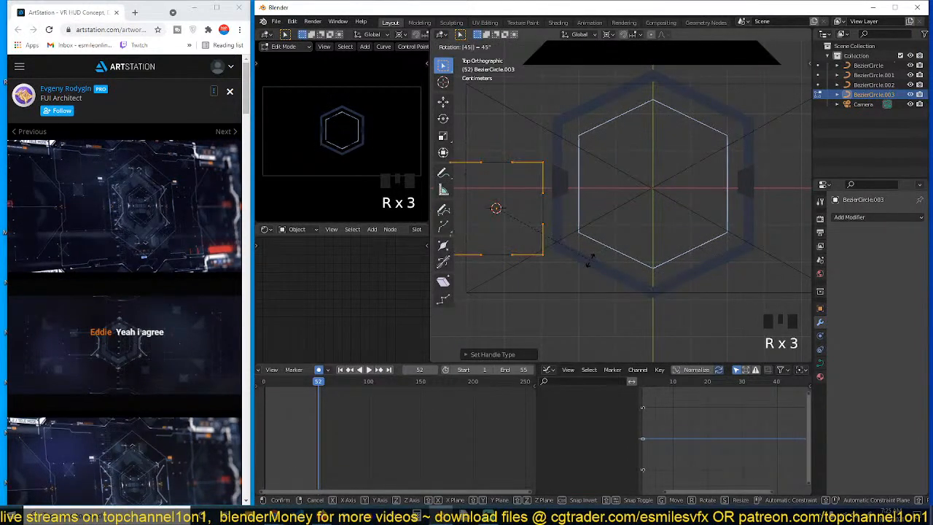
# Shrink the square and flatten it vertically into a small wide rectangle
pyautogui.press('Tab')
pyautogui.press('Tab')
pyautogui.press('s')
pyautogui.press('s')
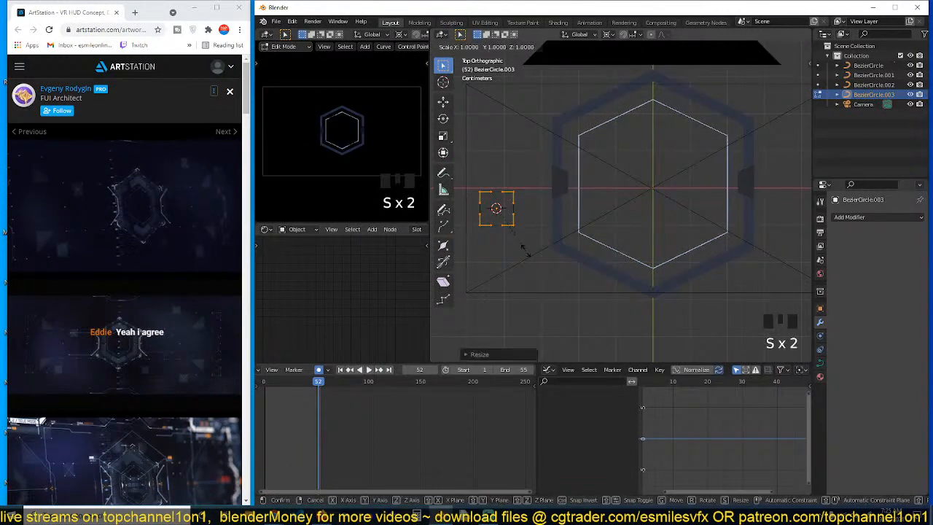
pyautogui.click(508, 225)
pyautogui.press('Tab')
# Set the rectangle's curve shape to 2D with its Fill Mode on Both
pyautogui.click(820, 362)
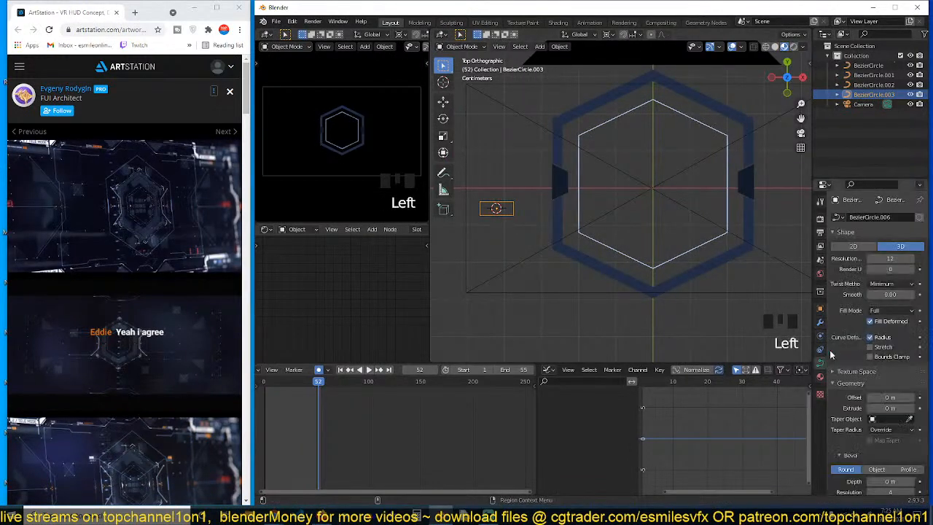
pyautogui.click(860, 247)
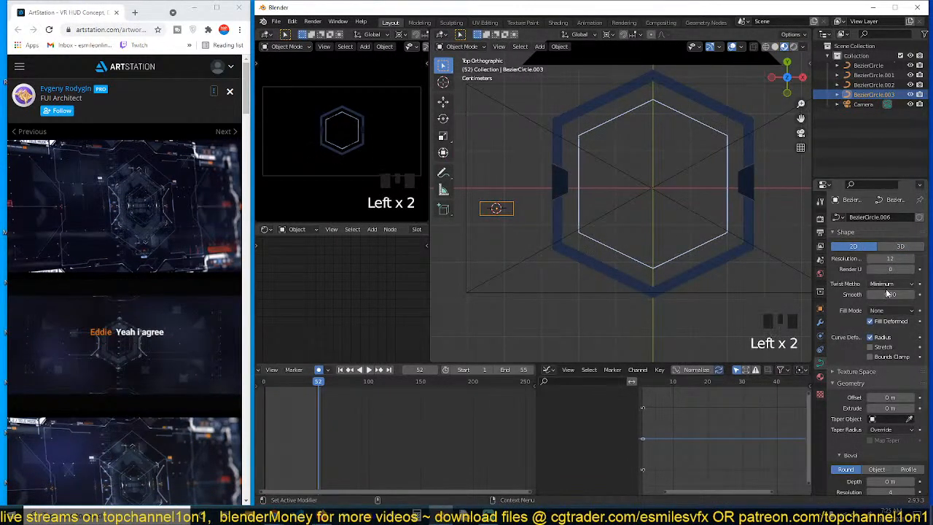
pyautogui.click(888, 310)
pyautogui.click(879, 357)
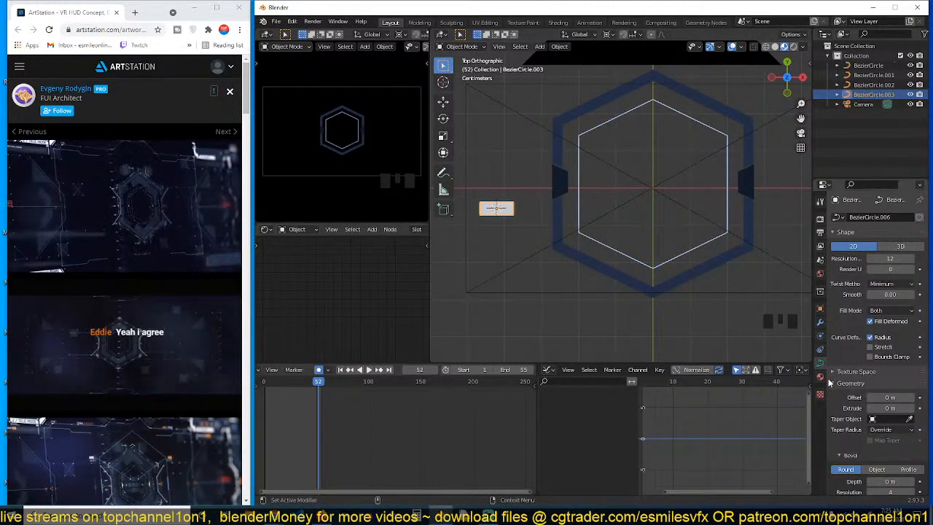
# Link the notched ring's emission material to the rectangle and make it a single-user copy
pyautogui.scroll(-8, 379, 231)
pyautogui.click(330, 231)
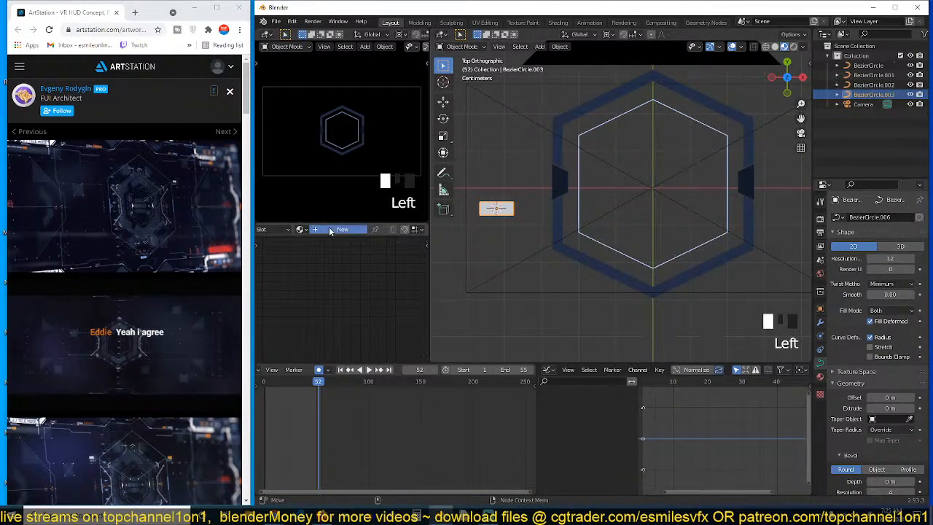
pyautogui.moveTo(345, 323); pyautogui.dragTo(340, 321, button='middle')
pyautogui.scroll(-2, 368, 324)
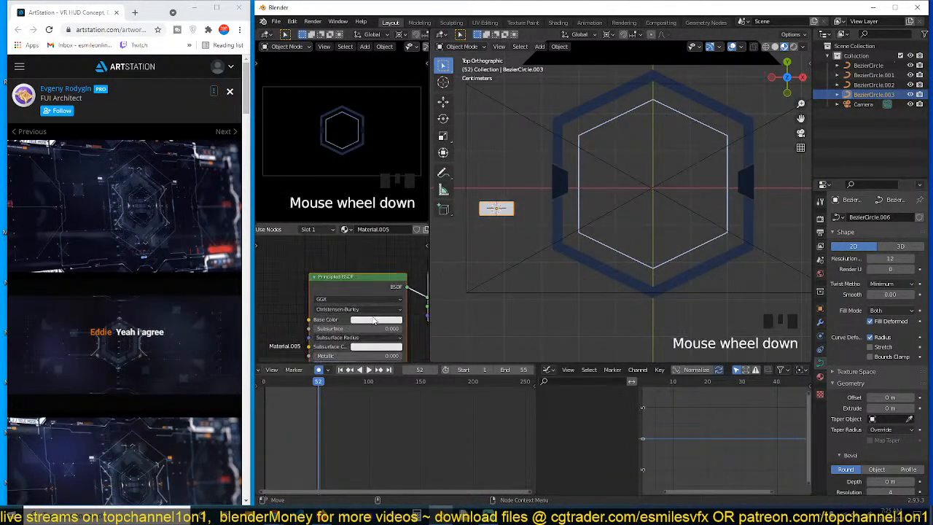
pyautogui.keyDown('shift'); pyautogui.click(565, 255); pyautogui.keyUp('shift')
pyautogui.hotkey('ctrl', 'l')
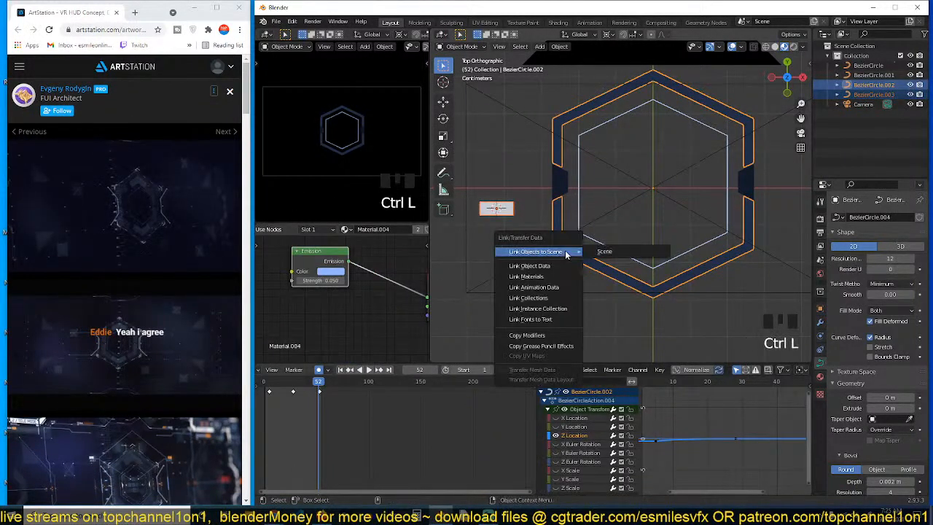
pyautogui.click(528, 277)
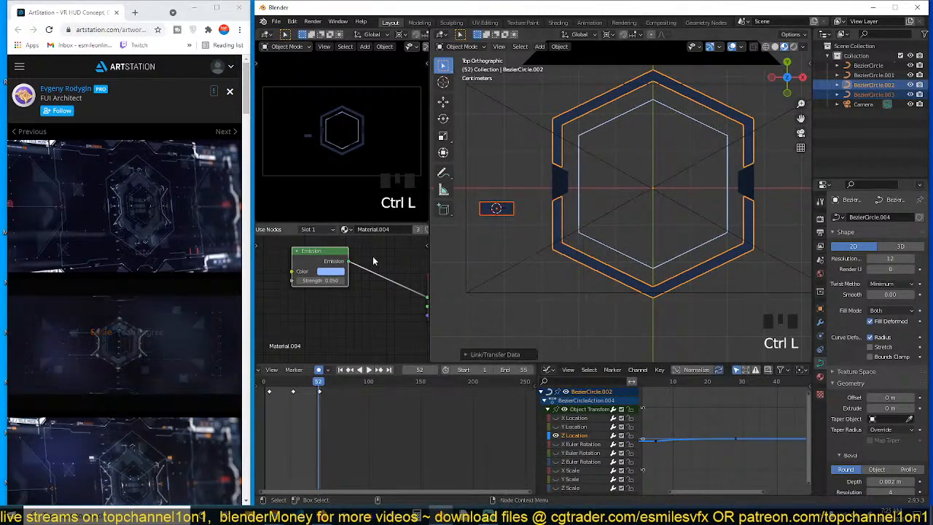
pyautogui.click(371, 261)
pyautogui.click(502, 206)
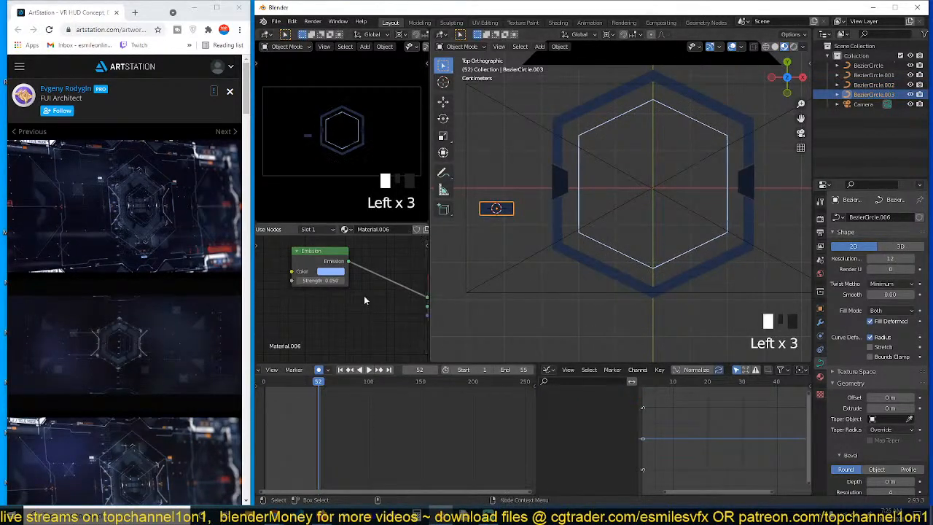
# Add a Transparent BSDF to the rectangle's material and combine it with the Emission through a Mix Shader
pyautogui.scroll(-3, 346, 305)
pyautogui.hotkey('shift', 'a')
pyautogui.moveTo(284, 347)
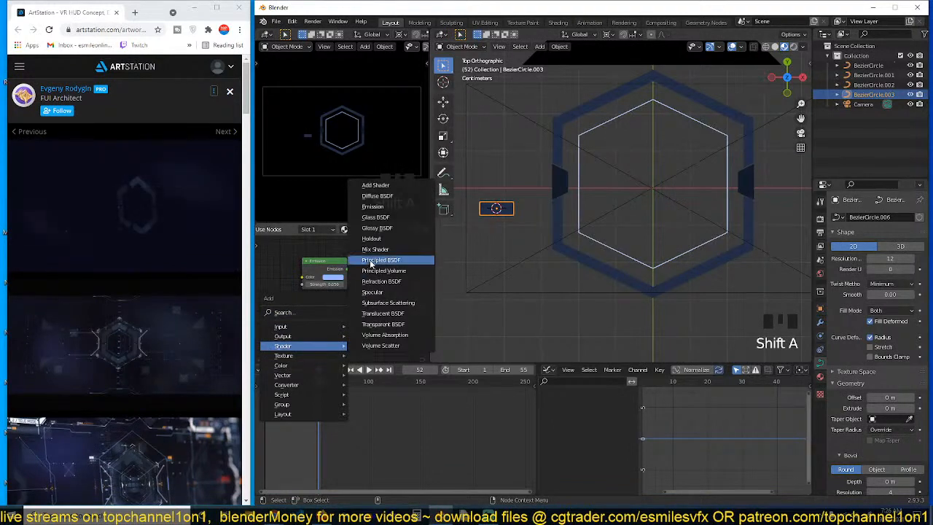
pyautogui.click(396, 325)
pyautogui.click(310, 308)
pyautogui.keyDown('ctrl'); pyautogui.keyDown('shift'); pyautogui.moveTo(310, 309); pyautogui.dragTo(325, 271, button='right'); pyautogui.keyUp('shift'); pyautogui.keyUp('ctrl')
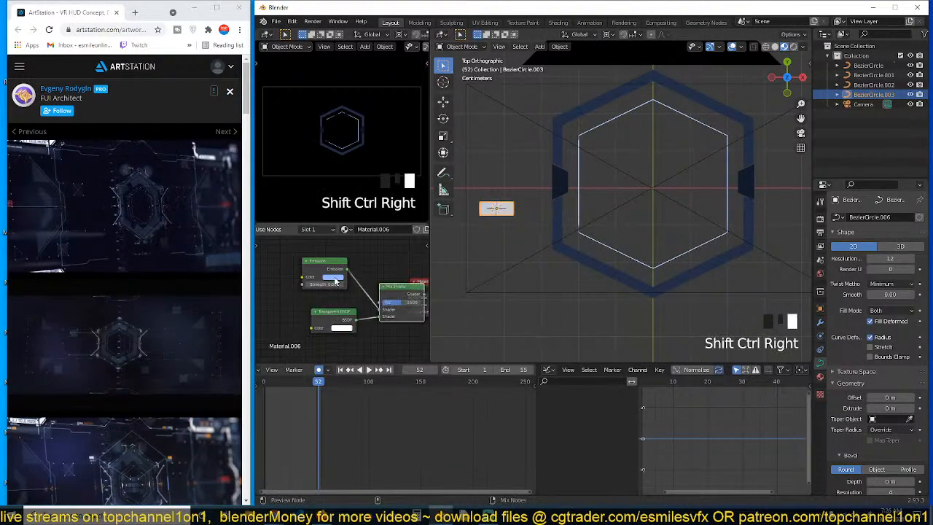
# Set the rectangle material's Blend Mode to Alpha Blend and its Shadow Mode to None
pyautogui.click(820, 377)
pyautogui.click(885, 412)
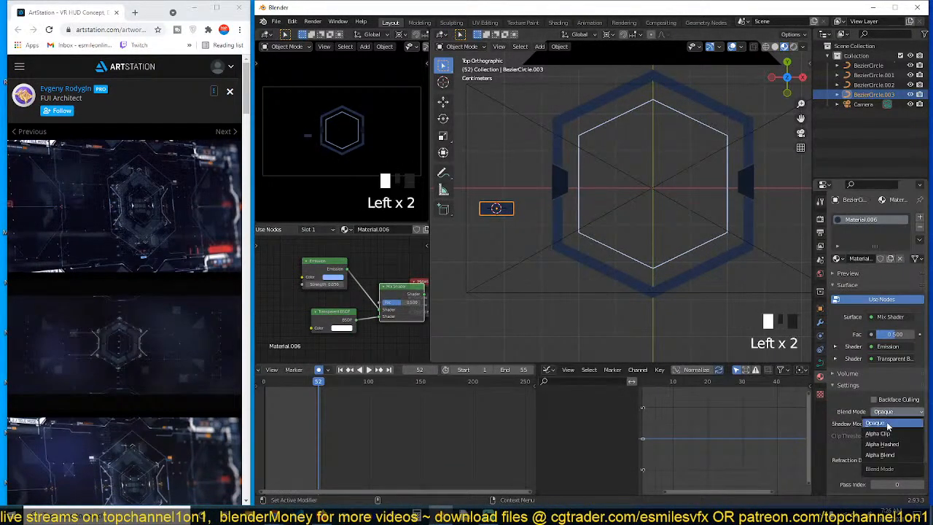
pyautogui.click(883, 455)
pyautogui.click(910, 424)
pyautogui.click(896, 435)
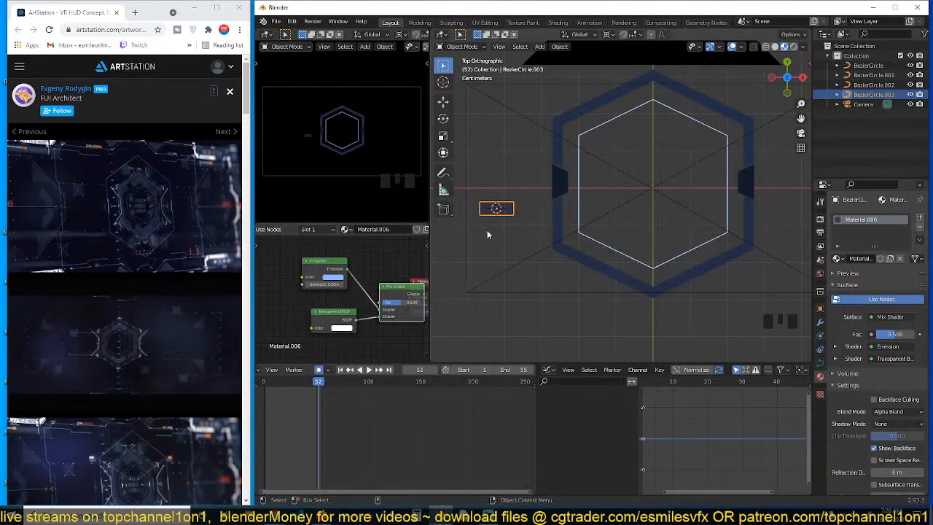
# Set the rectangle material's Mix Shader factor to 0.75 and its Emission to white with a strength of 2
pyautogui.moveTo(391, 305); pyautogui.dragTo(405, 305)
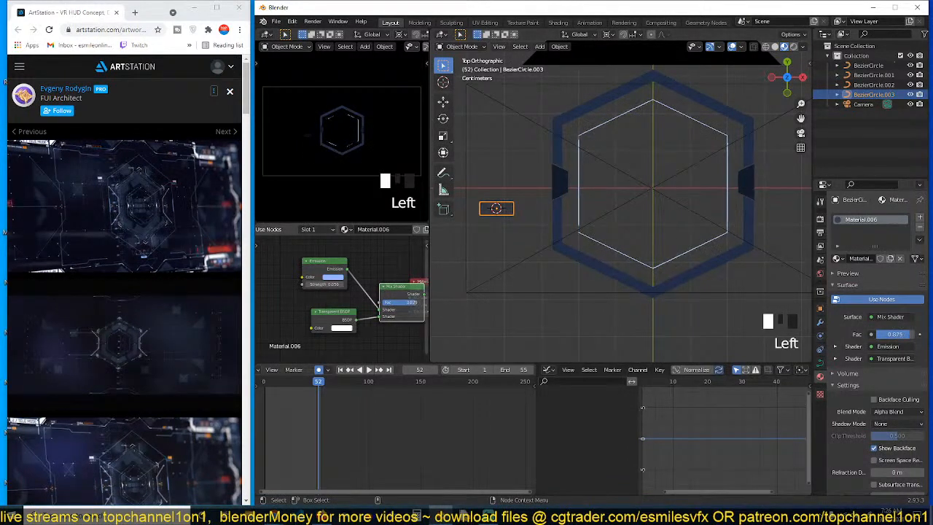
pyautogui.click(334, 277)
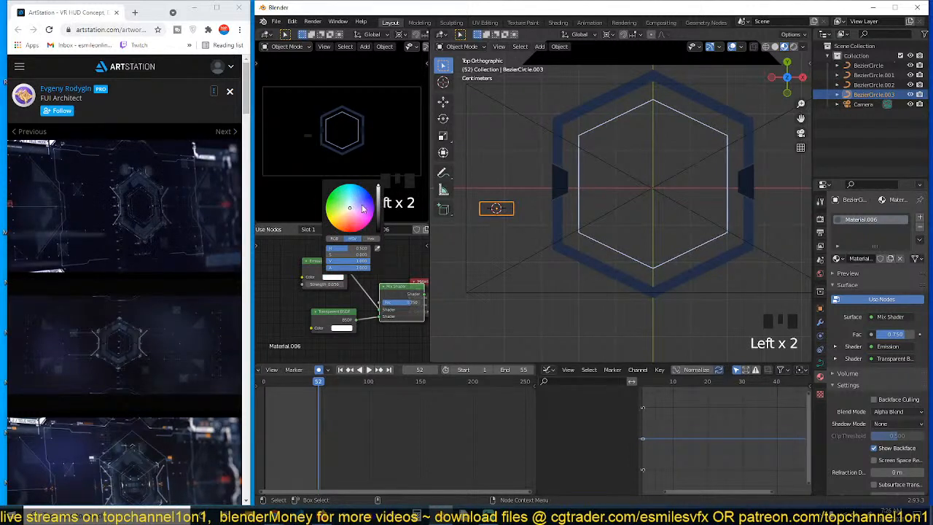
pyautogui.click(330, 284)
pyautogui.write('2')
pyautogui.press('Return')
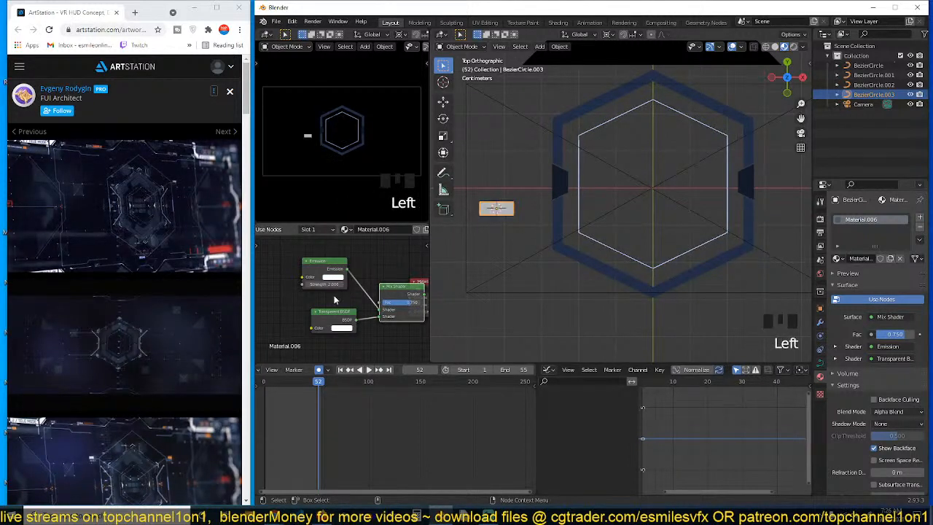
pyautogui.doubleClick(332, 284)
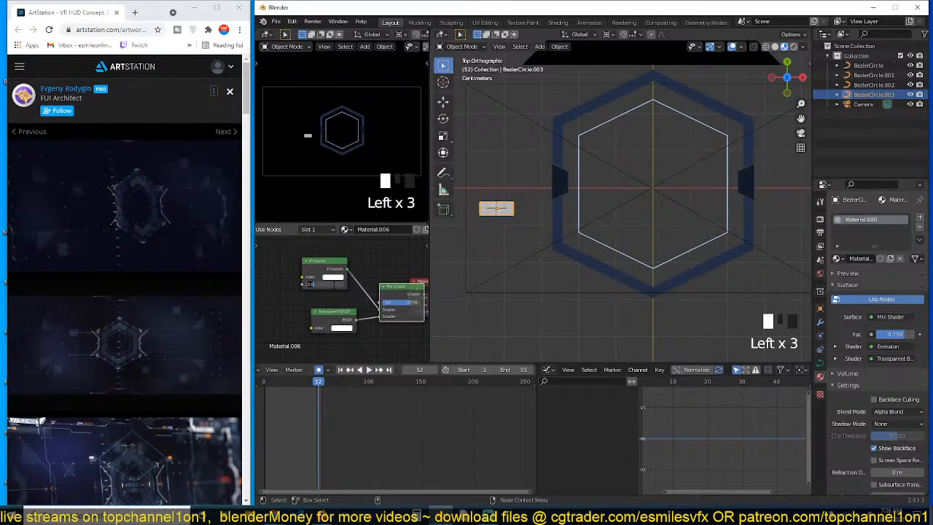
pyautogui.click(340, 301)
pyautogui.moveTo(397, 288); pyautogui.dragTo(373, 283)
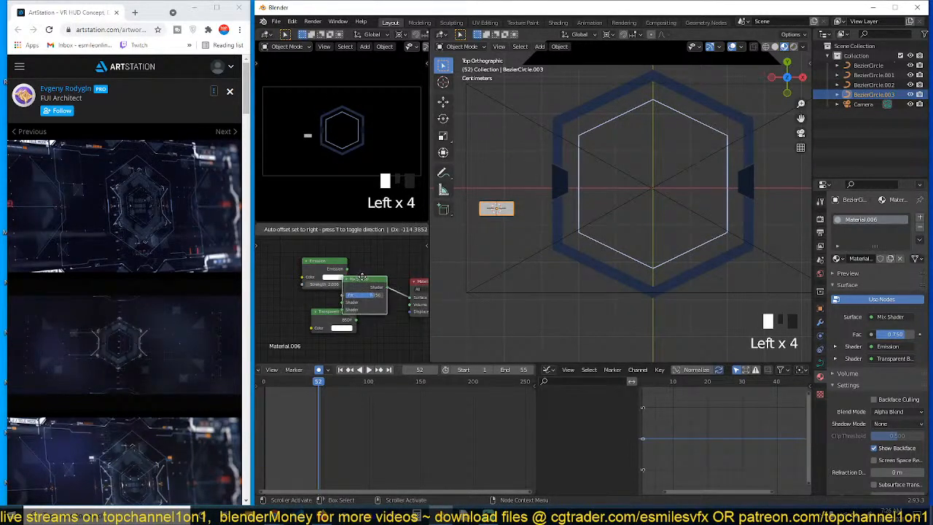
# Scale the rectangle's curve points down to about 0.3 in Edit Mode and shift them along X toward the hexagon
pyautogui.scroll(1, 470, 248)
pyautogui.moveTo(470, 248); pyautogui.dragTo(581, 250, button='middle')
pyautogui.press('Tab')
pyautogui.press('s')
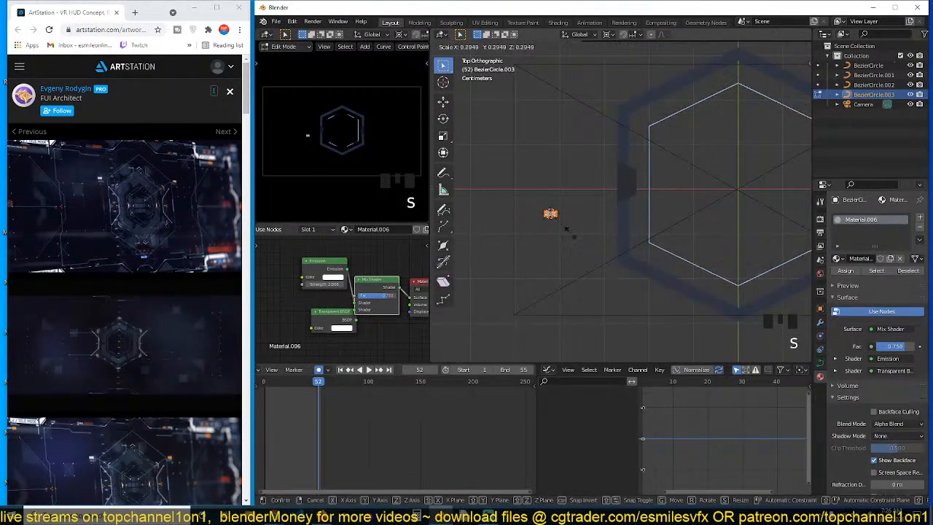
pyautogui.click(572, 230)
pyautogui.press('g')
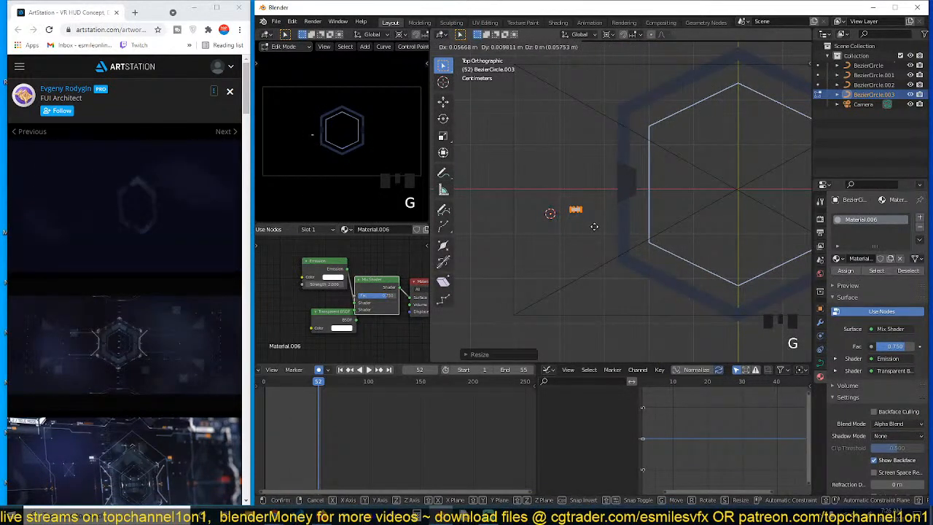
pyautogui.press('x')
pyautogui.click(594, 227)
pyautogui.press('Tab')
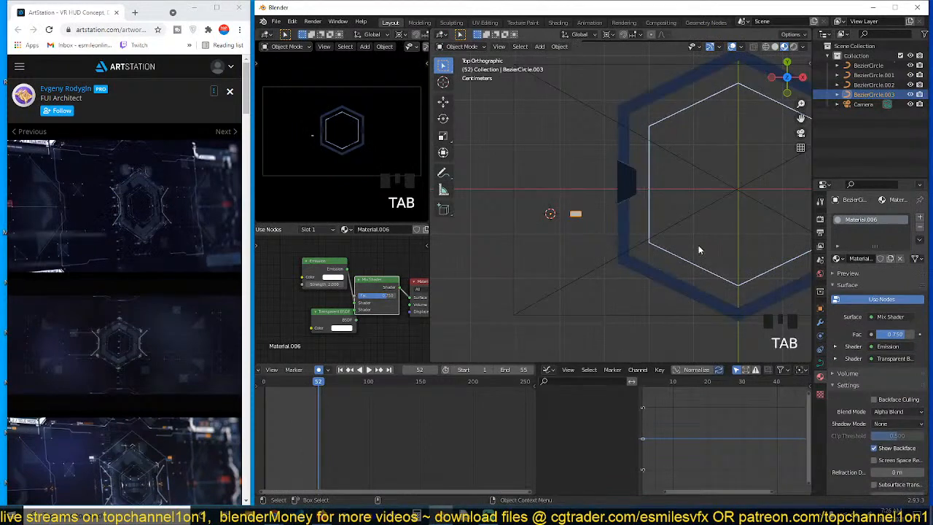
# Add an Array modifier to the rectangle with a count of 24 and relative offsets of X 0 and Y 3.4
pyautogui.click(820, 322)
pyautogui.click(880, 217)
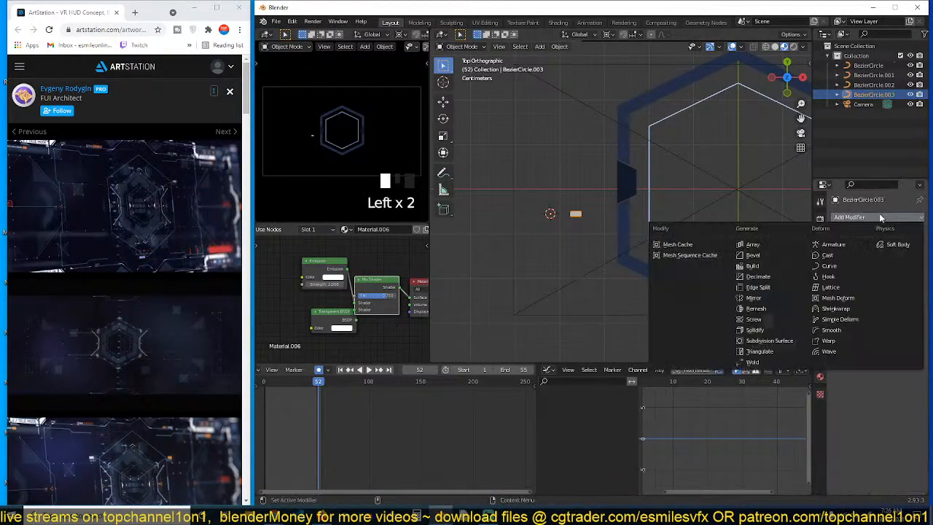
pyautogui.click(771, 240)
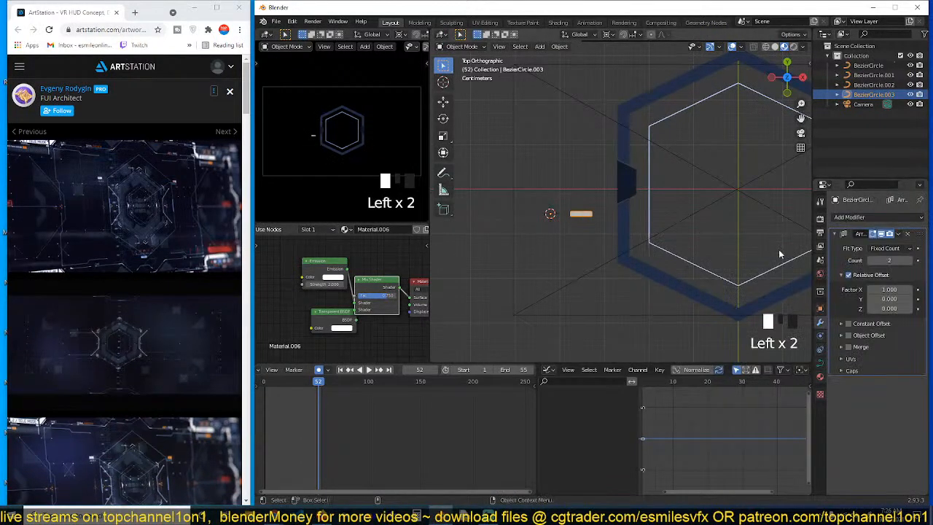
pyautogui.click(878, 290)
pyautogui.write('0')
pyautogui.press('Return')
pyautogui.click(877, 300)
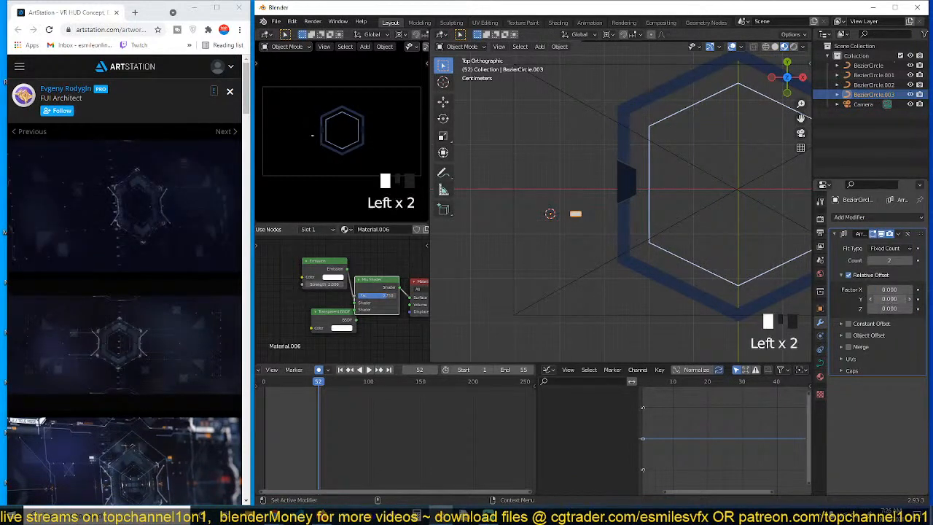
pyautogui.write('1')
pyautogui.press('Return')
pyautogui.moveTo(889, 300); pyautogui.dragTo(906, 299)
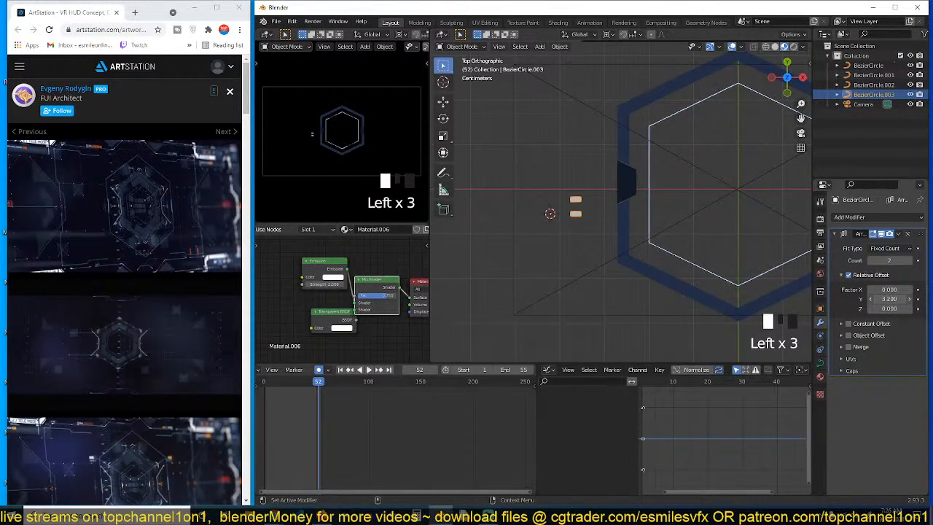
pyautogui.moveTo(885, 260); pyautogui.dragTo(911, 260)
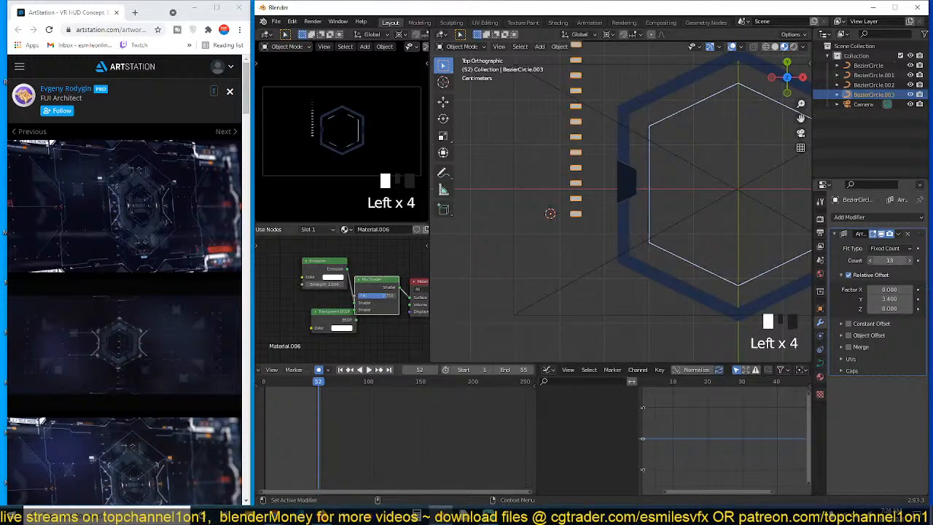
pyautogui.scroll(-2, 702, 225)
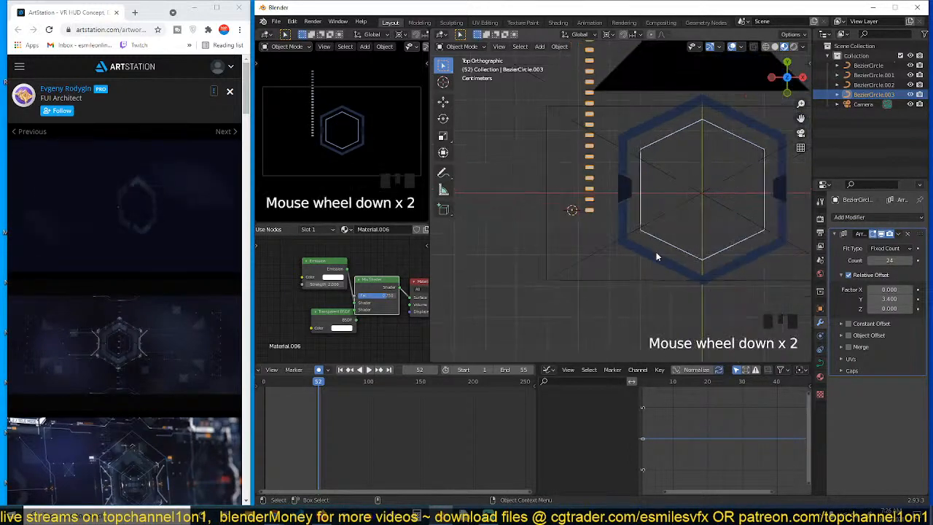
# Set the camera's viewport Passepartout opacity to 1
pyautogui.click(594, 280)
pyautogui.click(820, 348)
pyautogui.scroll(-2, 877, 448)
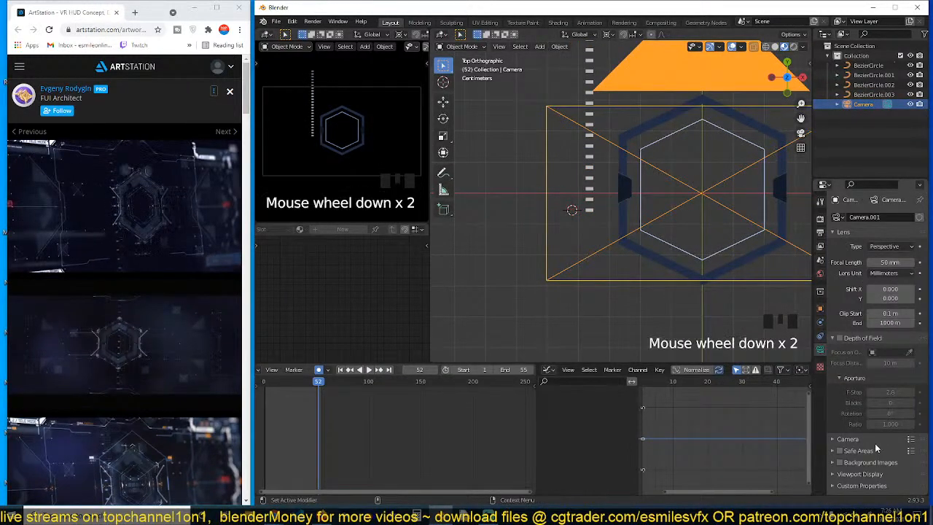
pyautogui.click(855, 475)
pyautogui.scroll(-4, 865, 479)
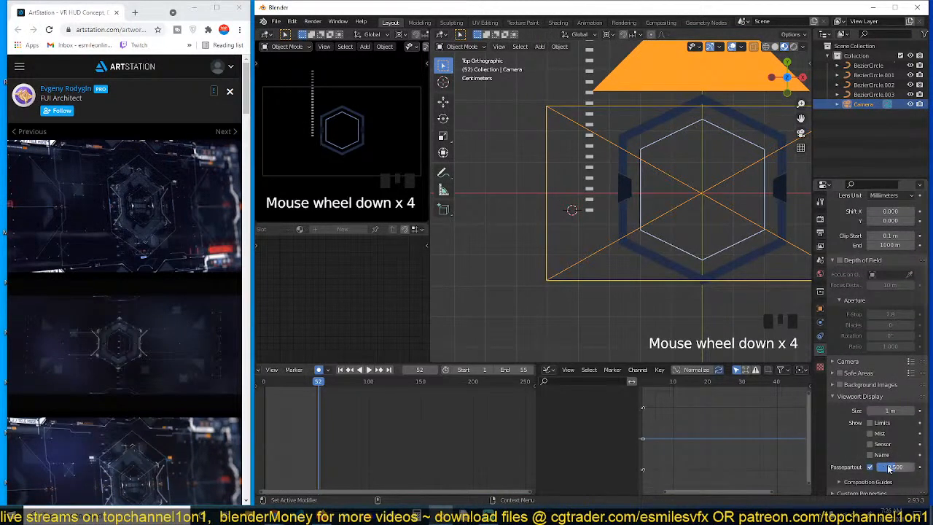
pyautogui.doubleClick(888, 469)
pyautogui.write('1')
pyautogui.press('Return')
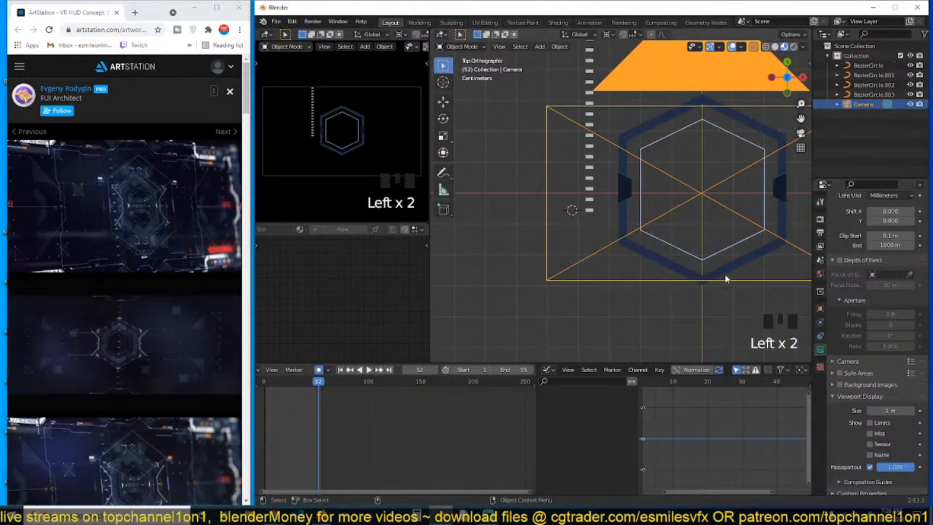
# Reselect the column of rectangles and set its Array count to 55
pyautogui.hotkey('alt', 'a')
pyautogui.click(587, 199)
pyautogui.press('g')
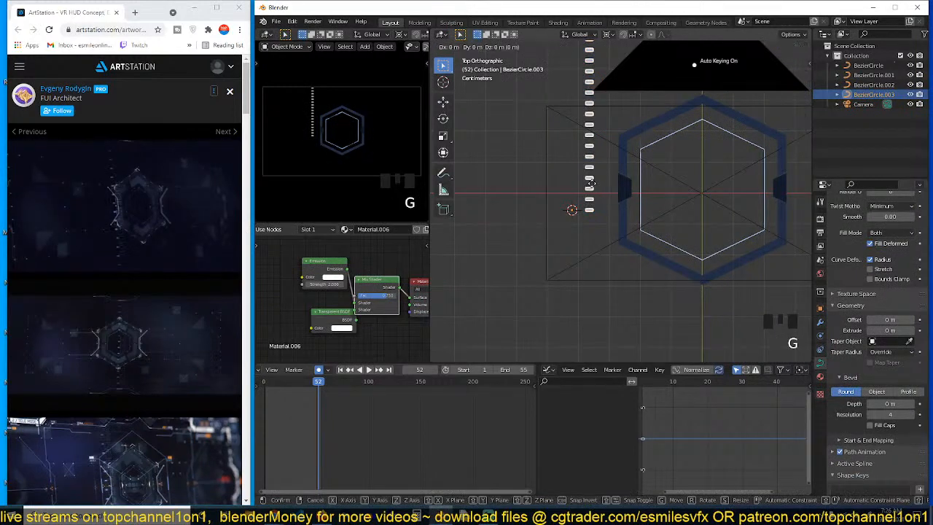
pyautogui.press('y')
pyautogui.click(587, 184)
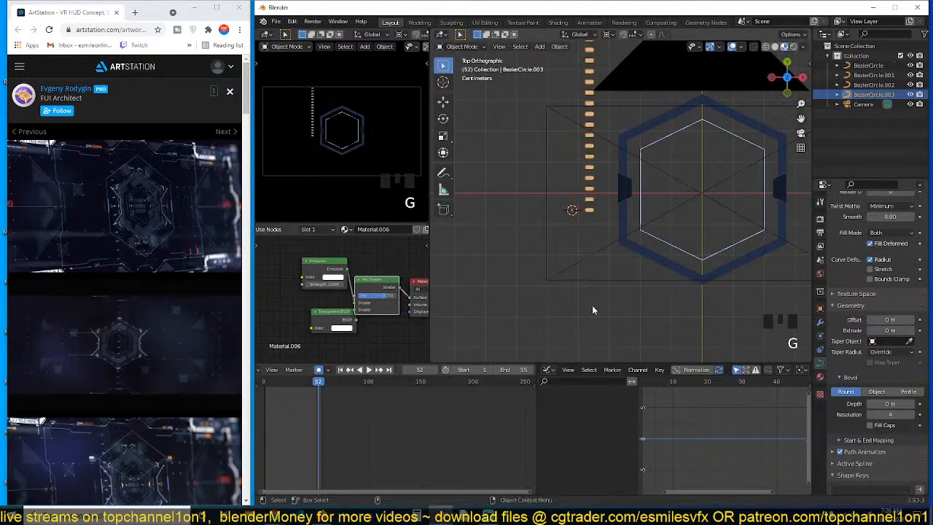
pyautogui.click(820, 322)
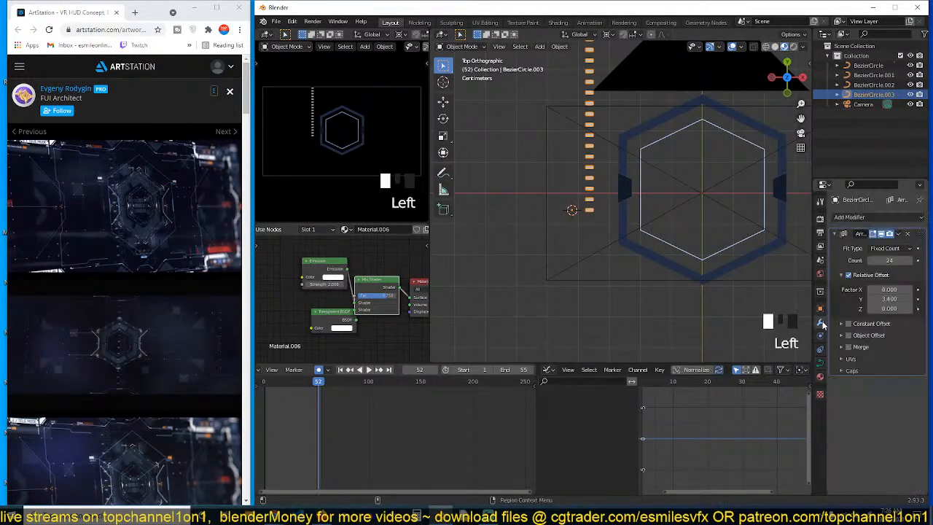
pyautogui.moveTo(887, 259); pyautogui.dragTo(884, 260)
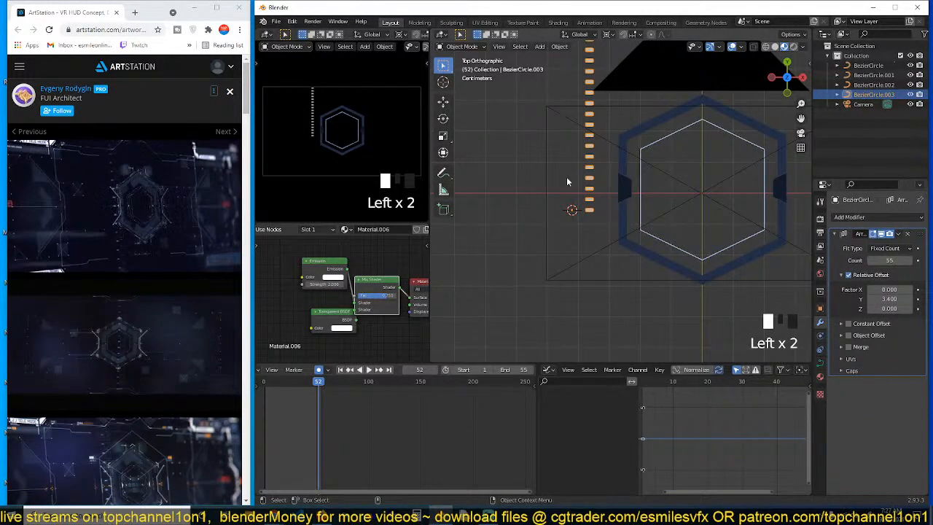
# Move the rectangle's curve points along X in Edit Mode so they line up with the object's origin
pyautogui.press('Tab')
pyautogui.press('g')
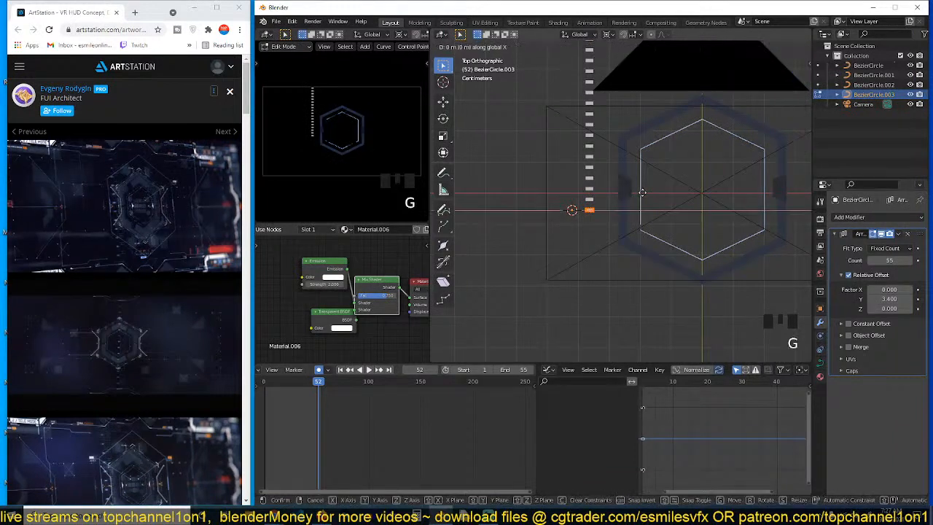
pyautogui.click(611, 196)
pyautogui.press('Tab')
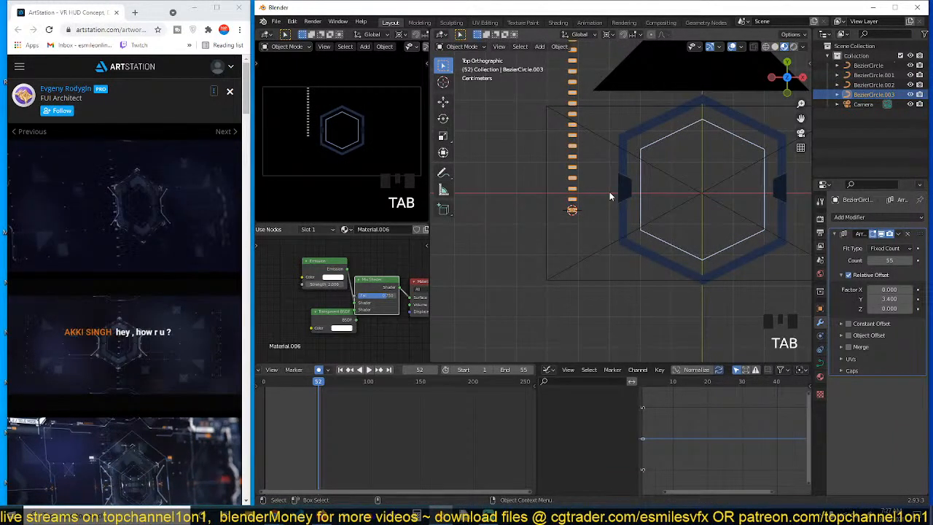
# Move the rectangle column down along Y past the camera frame and closer to the hexagon's outer ring
pyautogui.press('g')
pyautogui.press('y')
pyautogui.click(611, 295)
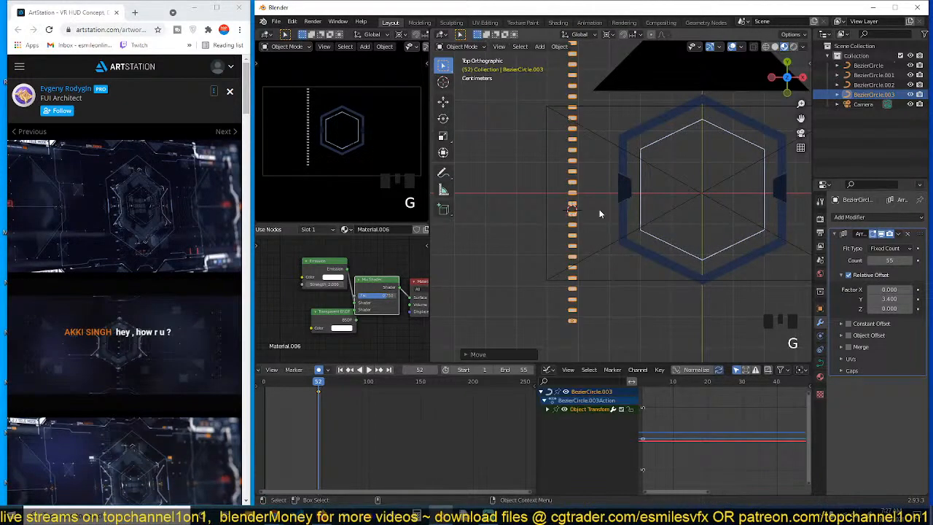
pyautogui.press('g')
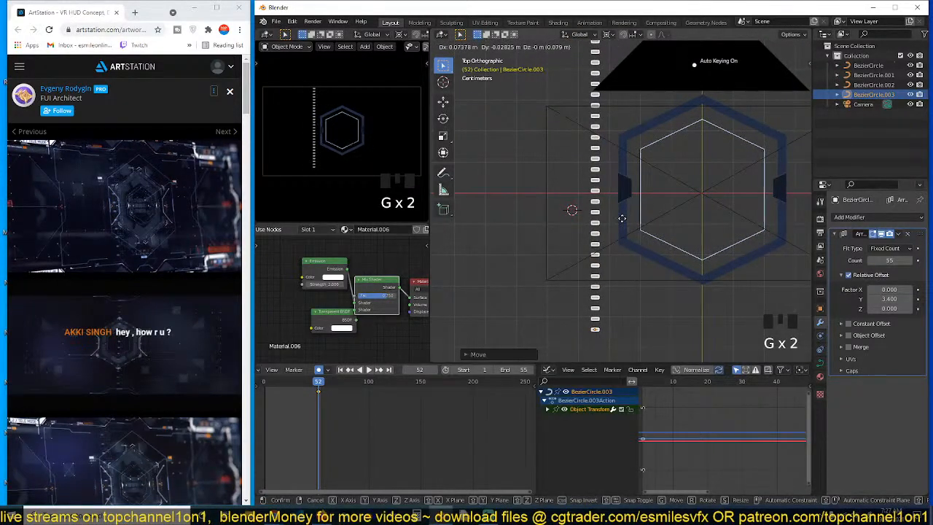
pyautogui.click(622, 218)
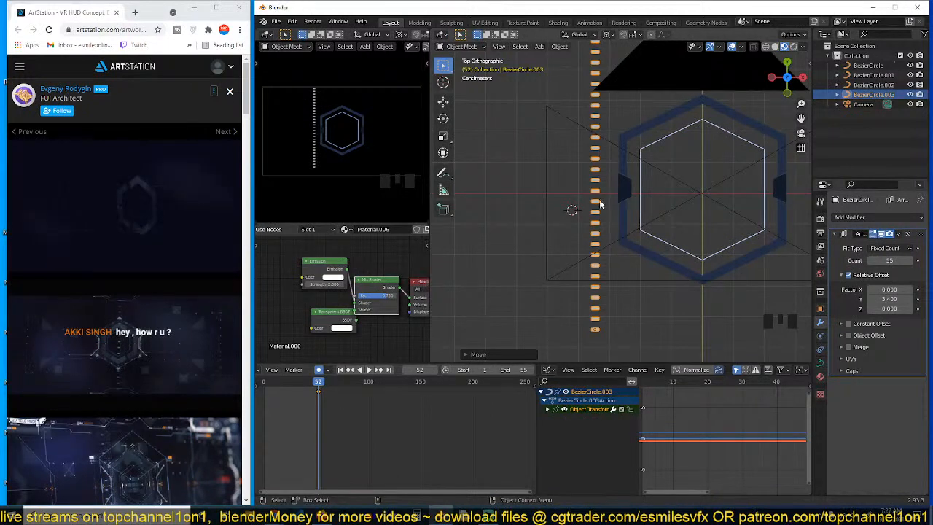
# Delete the rectangle column's keyframe at frame 52 and key its position at frame 0 instead
pyautogui.click(263, 421)
pyautogui.press('x')
pyautogui.press('x')
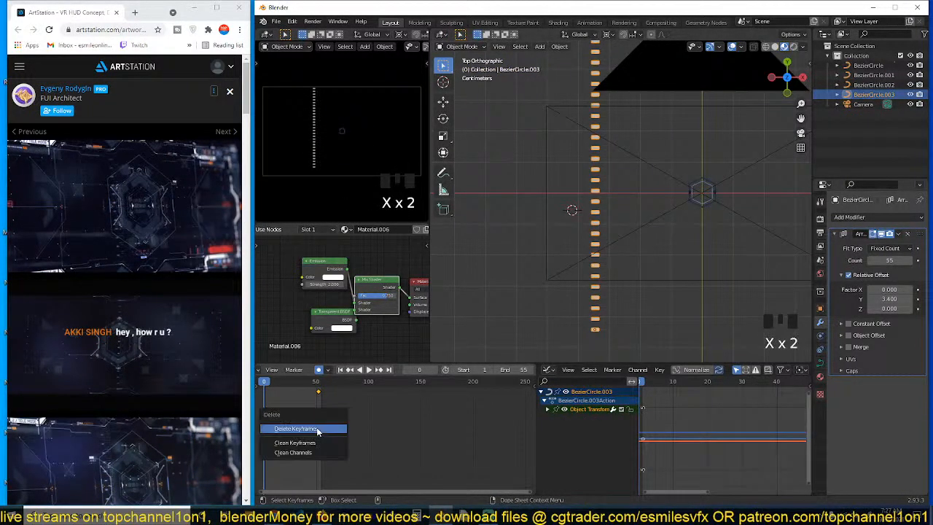
pyautogui.click(316, 430)
pyautogui.press('g')
pyautogui.click(562, 284)
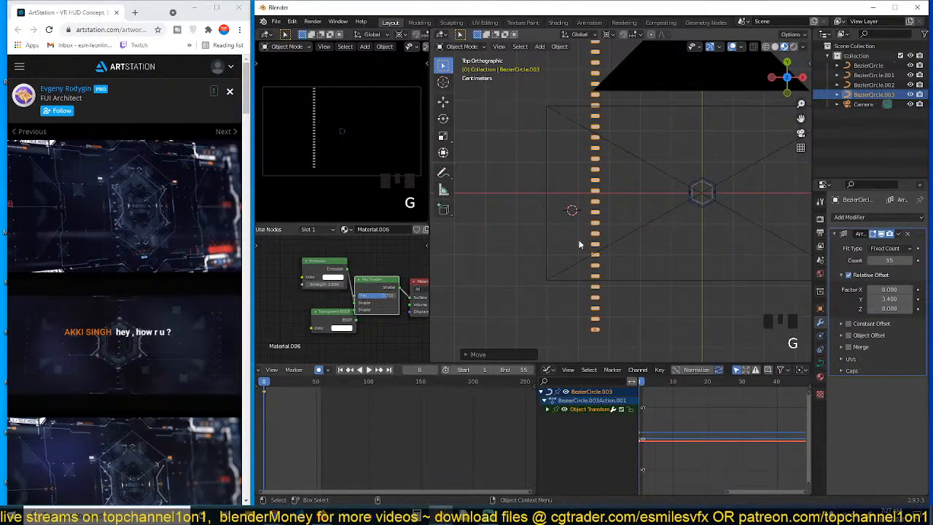
# Delete all of the rectangle column's animation channels except Y Location in the Graph Editor
pyautogui.click(548, 410)
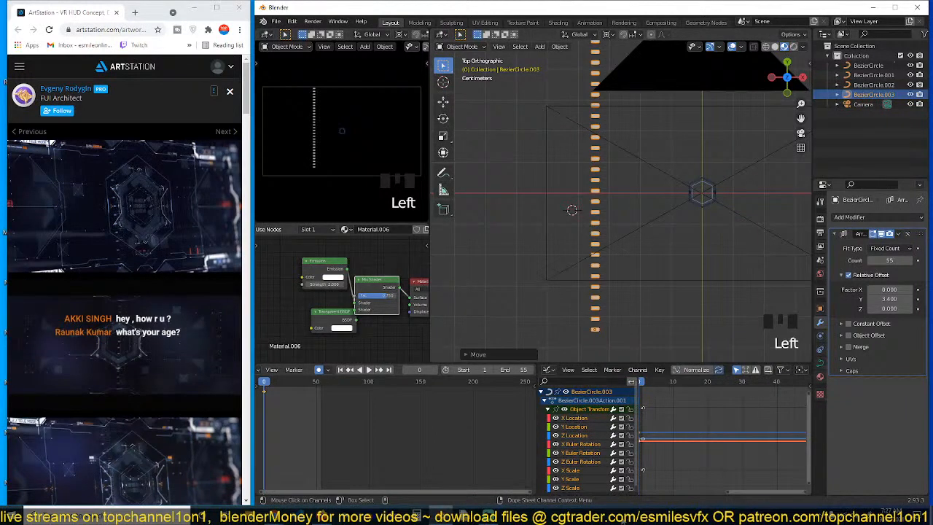
pyautogui.scroll(-2, 575, 439)
pyautogui.hotkey('alt', 'a')
pyautogui.press('b')
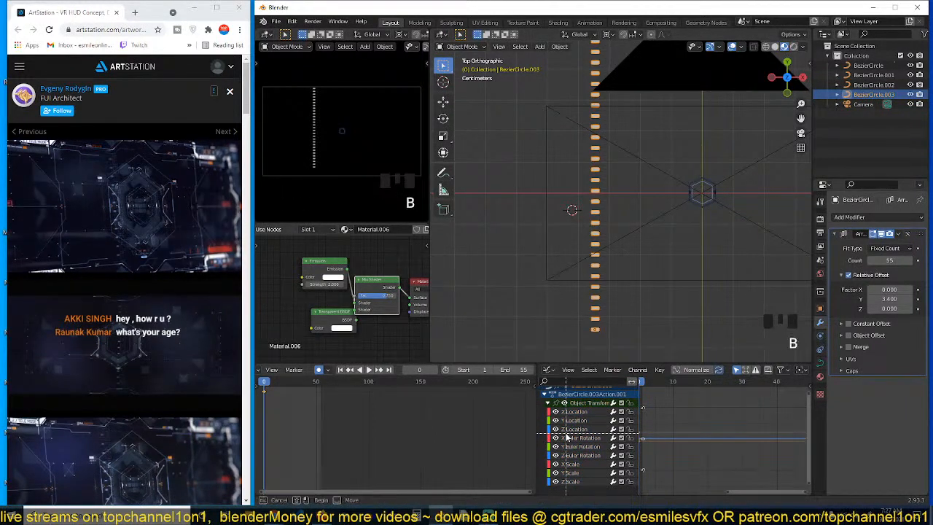
pyautogui.click(583, 420)
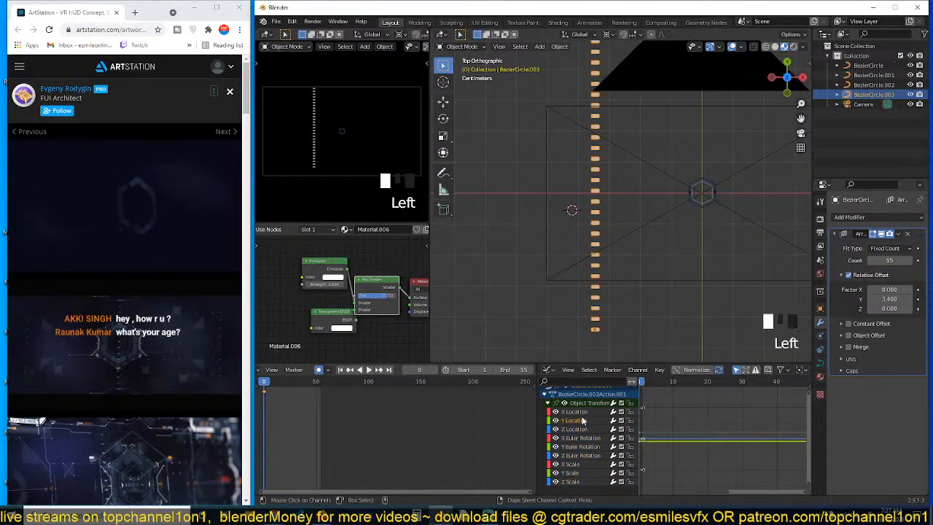
pyautogui.click(582, 415)
pyautogui.press('Delete')
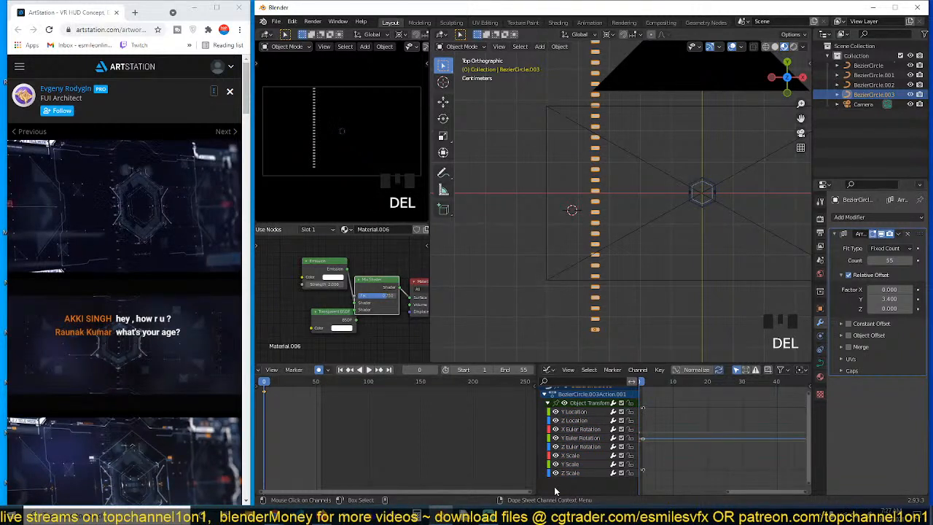
pyautogui.moveTo(555, 490); pyautogui.dragTo(577, 416)
pyautogui.press('x')
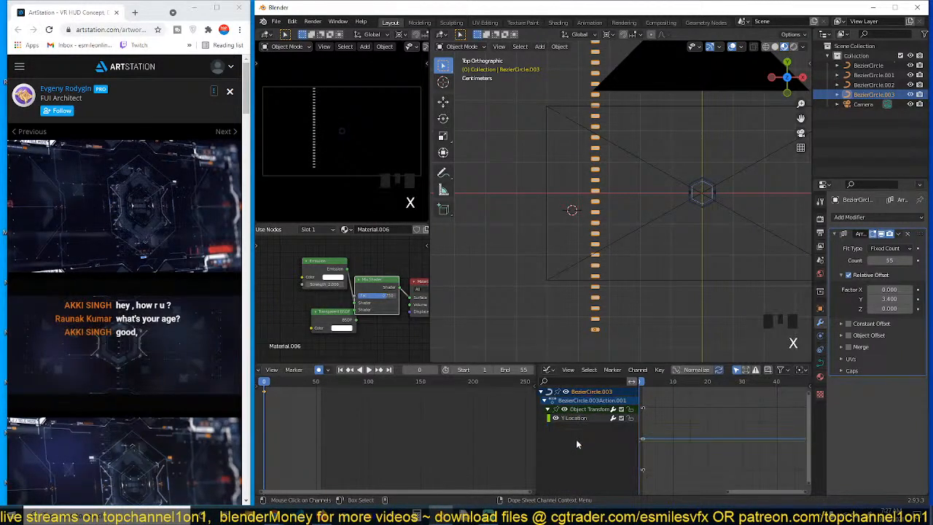
# Duplicate the rectangle column's Y Location keyframe to a higher value at about frame 14 in the Graph Editor
pyautogui.click(574, 418)
pyautogui.scroll(-6, 680, 467)
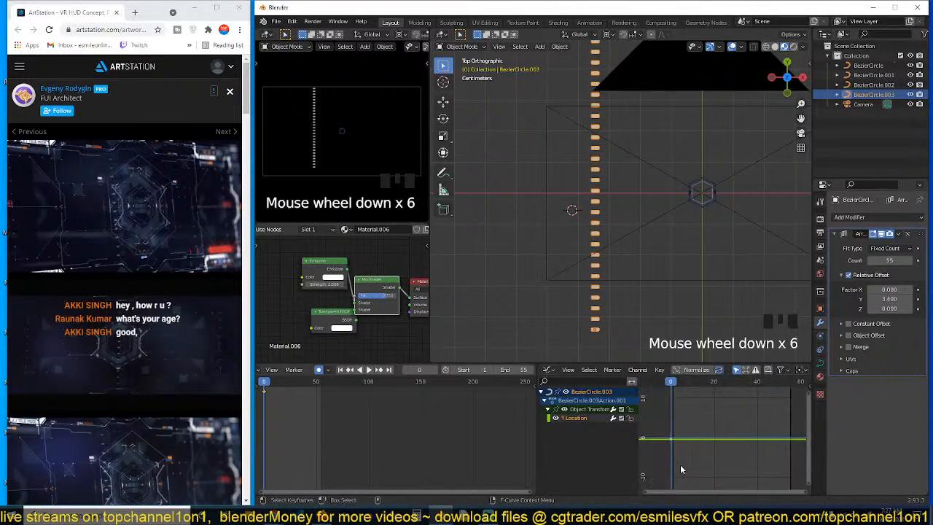
pyautogui.click(675, 440)
pyautogui.click(674, 440)
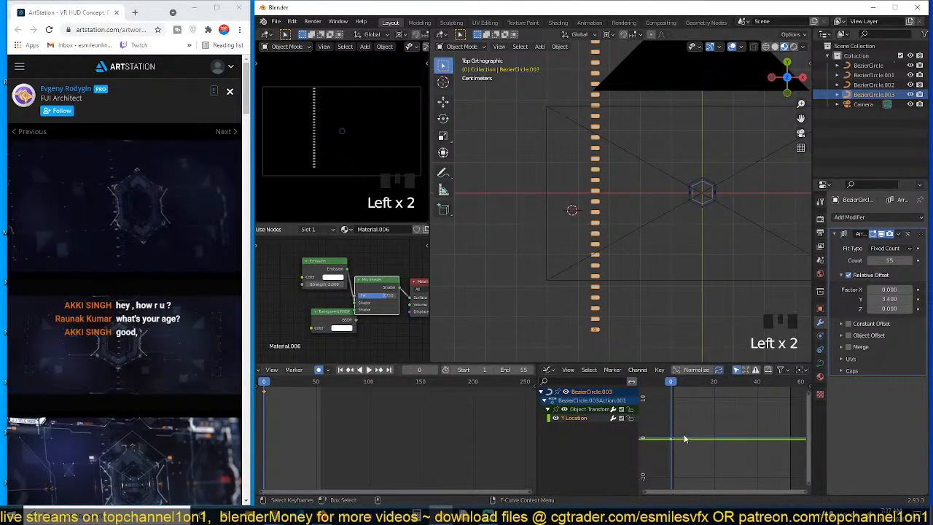
pyautogui.hotkey('shift', 'd')
pyautogui.click(708, 417)
pyautogui.press('a')
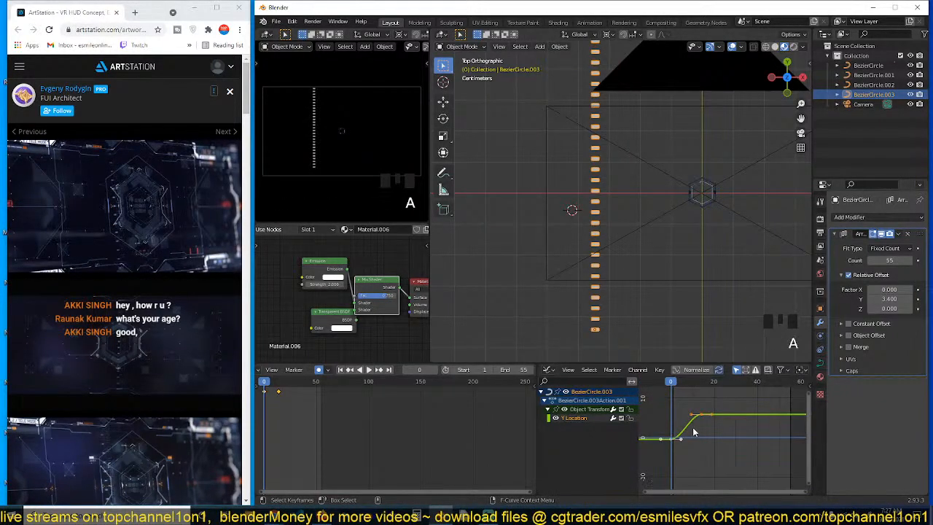
# Play back the animation to check how the rectangle column moves along Y
pyautogui.press('space')
pyautogui.press('Escape')
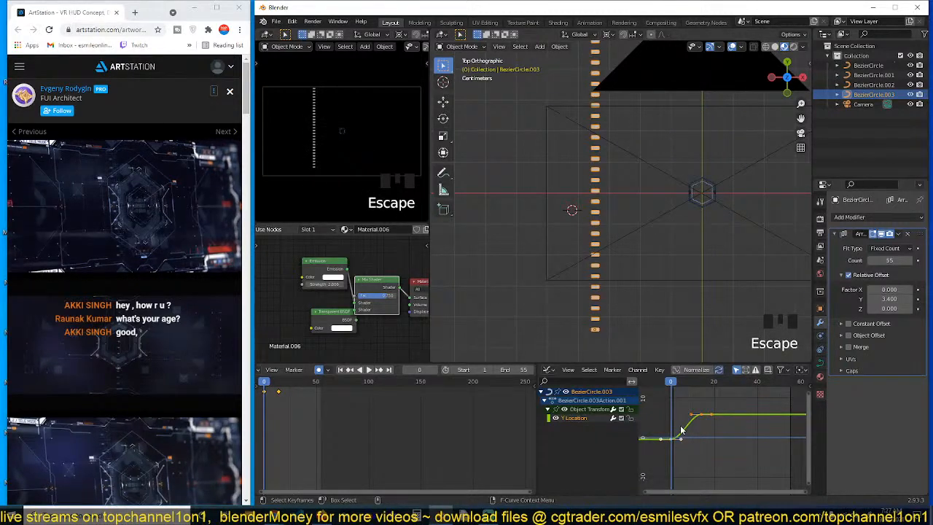
pyautogui.scroll(-4, 616, 257)
pyautogui.press('space')
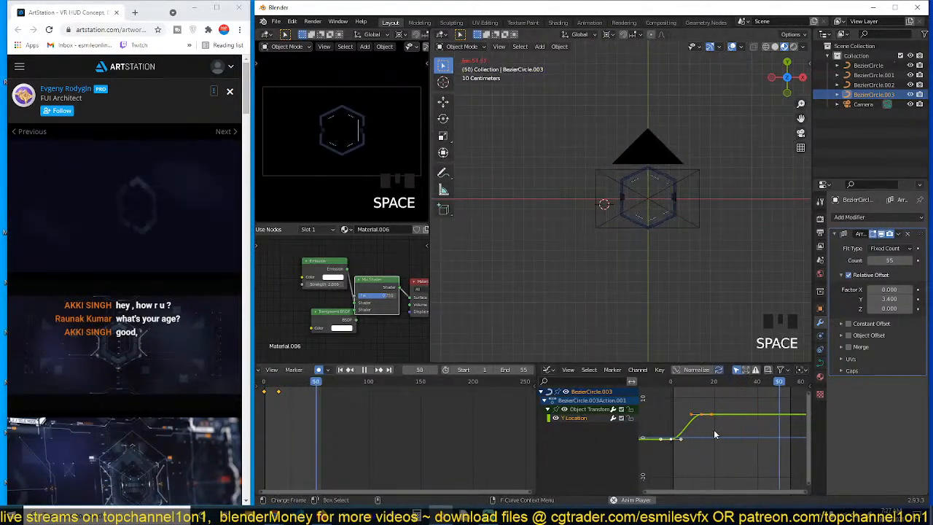
pyautogui.press('Escape')
pyautogui.press('Escape')
pyautogui.press('Escape')
# Change the handle type of both Y Location keyframes so the curve runs straight between them
pyautogui.click(696, 410)
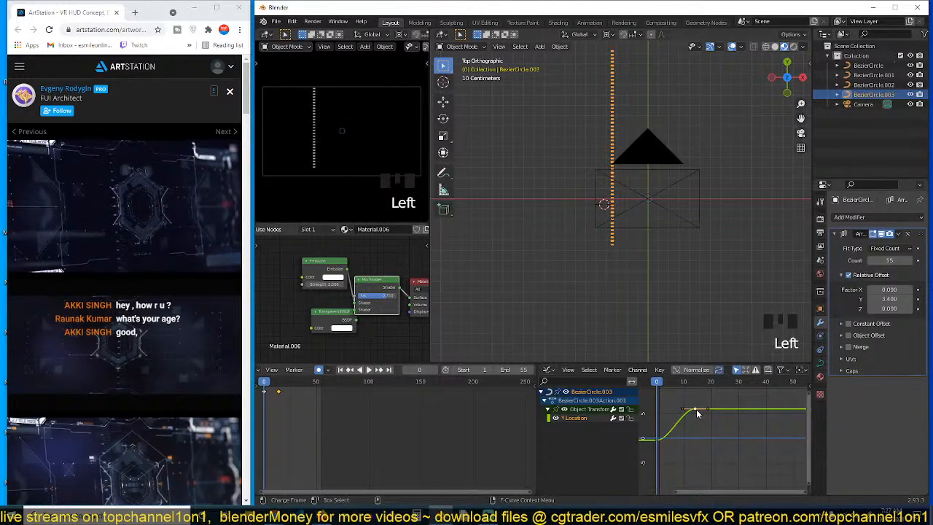
pyautogui.press('a')
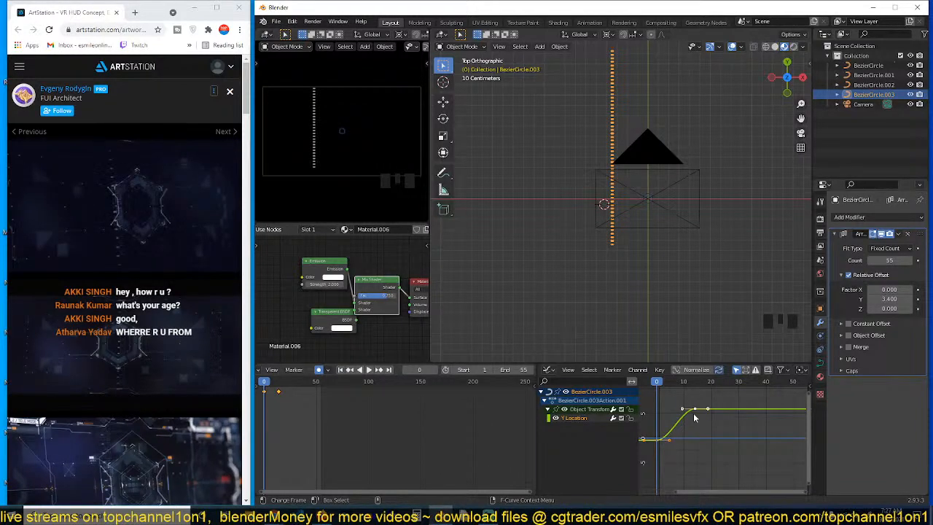
pyautogui.press('v')
pyautogui.click(685, 440)
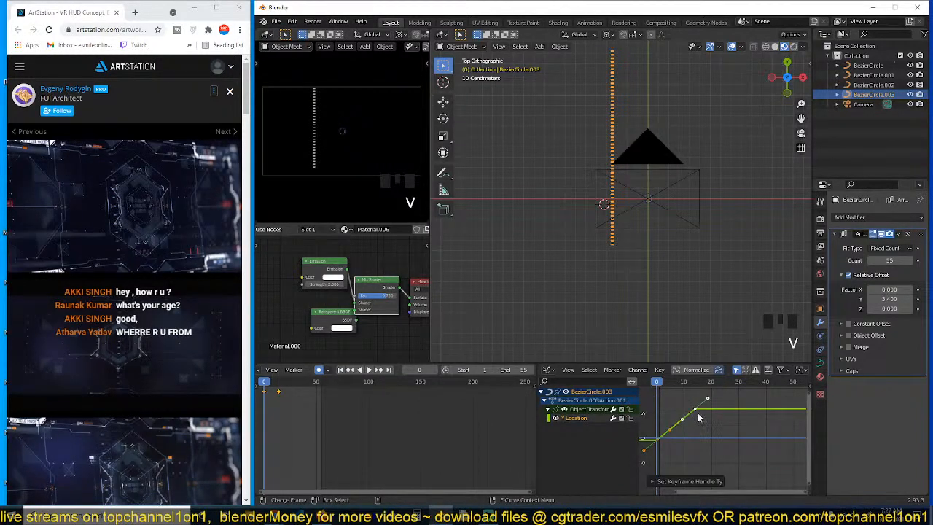
# Move the end Y Location keyframe back to about frame 5 at a lower value
pyautogui.click(699, 418)
pyautogui.press('g')
pyautogui.click(673, 430)
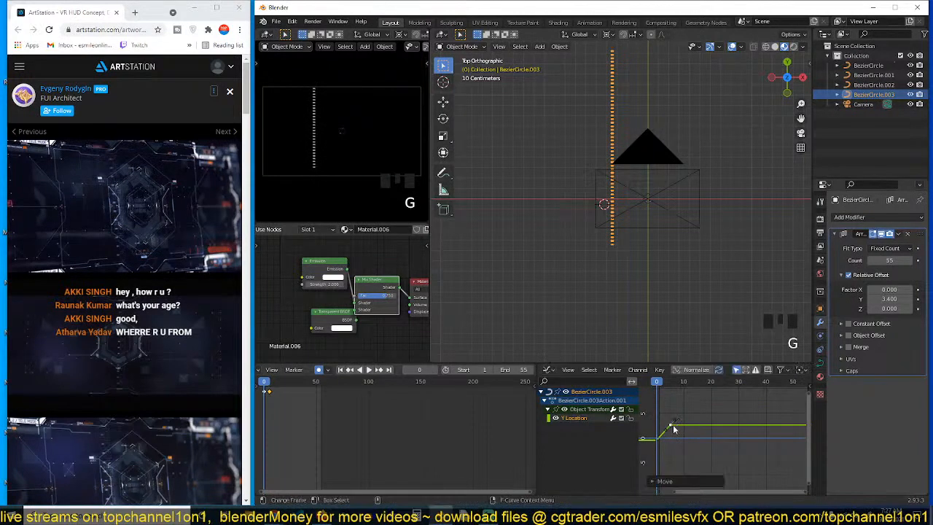
# Move the starting Y Location keyframe to frame 1 at a value of about 0 and preview the motion
pyautogui.press('a')
pyautogui.press('KP_Decimal')
pyautogui.scroll(-3, 676, 431)
pyautogui.click(688, 481)
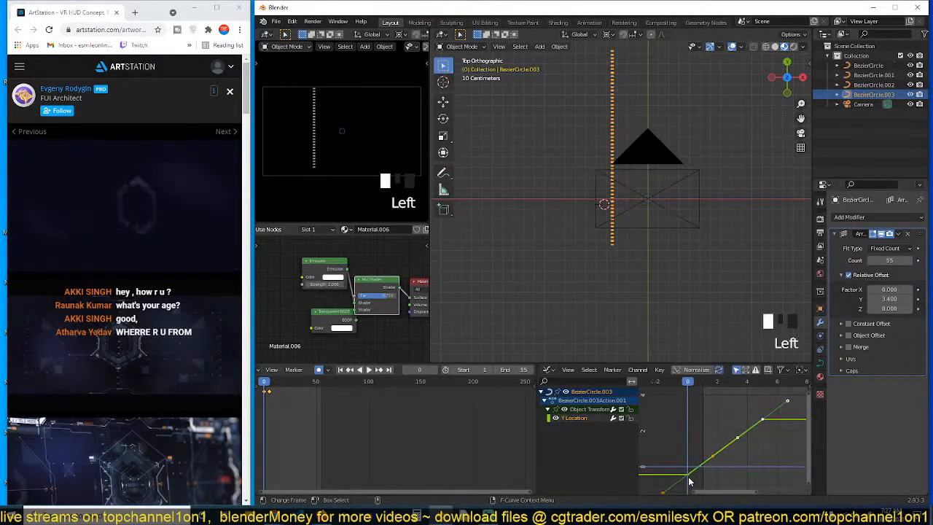
pyautogui.press('g')
pyautogui.click(730, 458)
pyautogui.press('a')
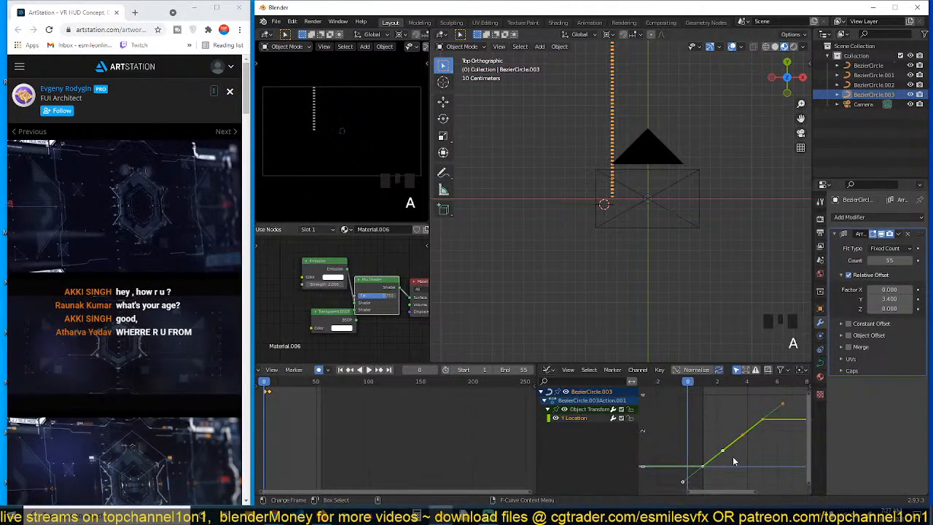
pyautogui.press('space')
pyautogui.press('Escape')
pyautogui.press('space')
pyautogui.scroll(-5, 733, 456)
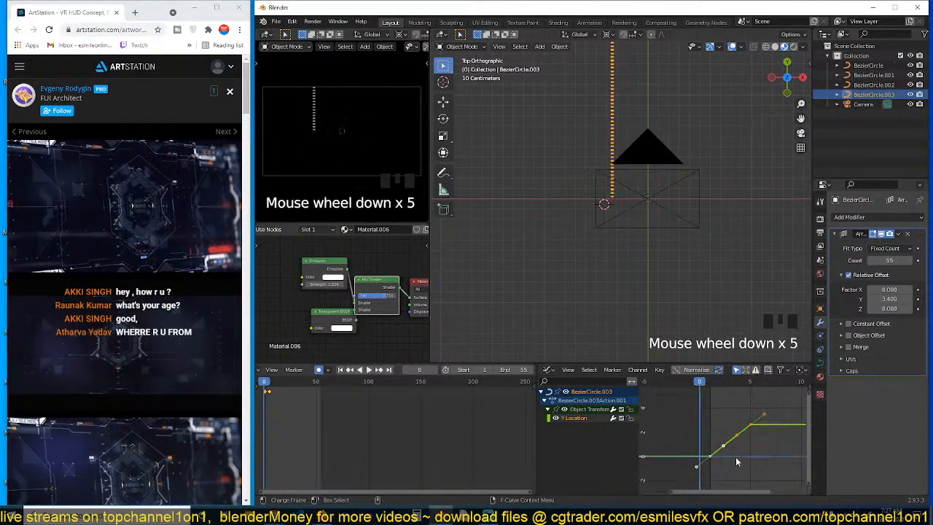
# Shift the end Y Location keyframe to frame 4 without altering its height
pyautogui.click(755, 432)
pyautogui.click(753, 429)
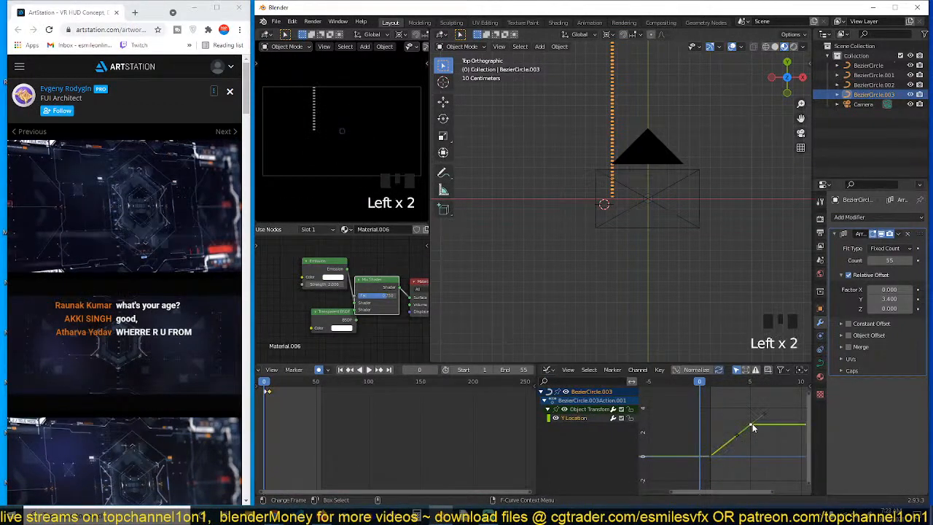
pyautogui.press('g')
pyautogui.click(744, 424)
pyautogui.press('a')
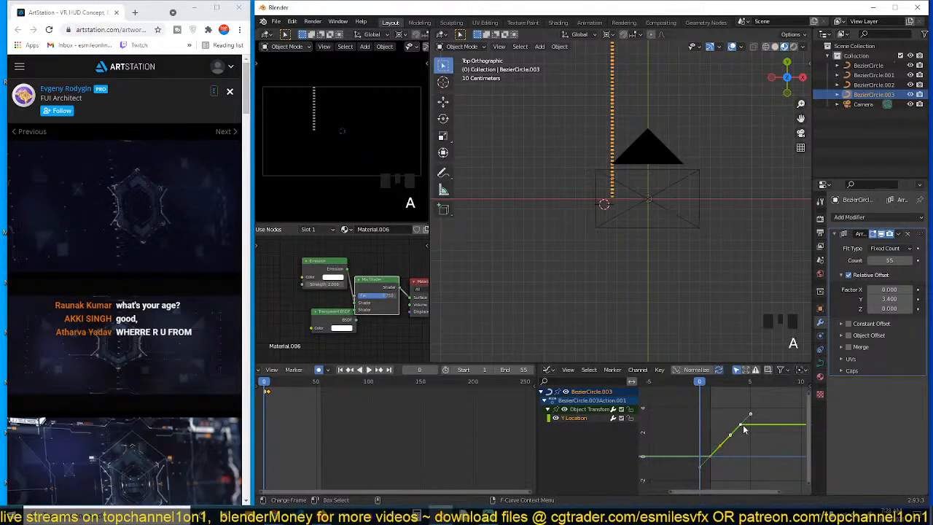
# Rotate the starting keyframe's handles on the Y Location curve for a gradual ease-in and play the result
pyautogui.press('KP_Decimal')
pyautogui.scroll(-5, 744, 430)
pyautogui.moveTo(708, 441); pyautogui.dragTo(720, 482)
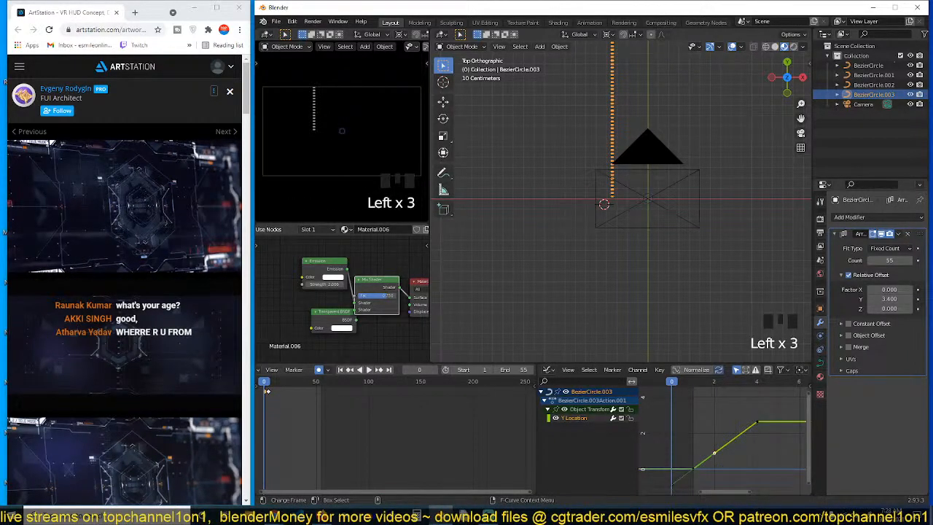
pyautogui.press('r')
pyautogui.click(754, 429)
pyautogui.click(753, 429)
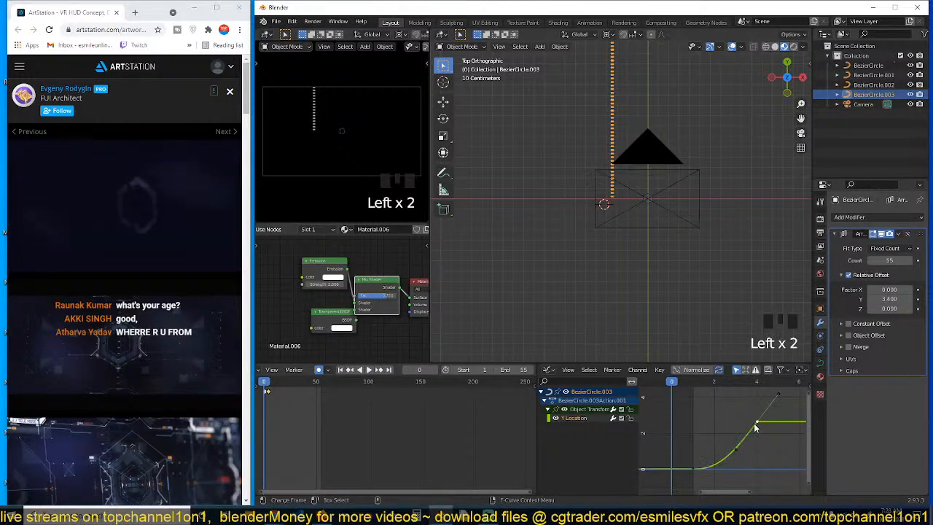
pyautogui.press('space')
pyautogui.press('Escape')
# Pull the end Y Location keyframe back to frame 2 at a slightly lower value
pyautogui.press('g')
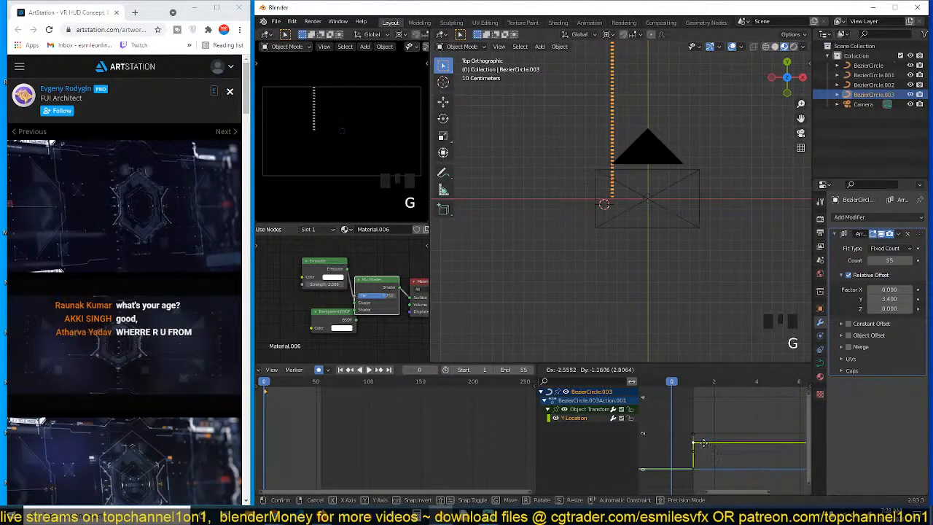
pyautogui.click(716, 436)
pyautogui.press('a')
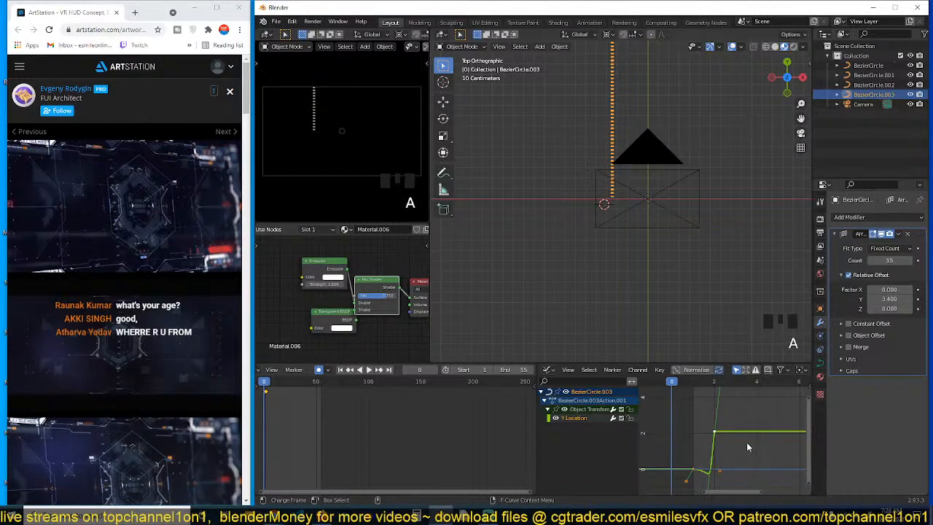
# Raise the end Y Location keyframe to a higher value and place it at about frame 3
pyautogui.press('KP_Decimal')
pyautogui.scroll(-2, 747, 442)
pyautogui.press('Left')
pyautogui.press('g')
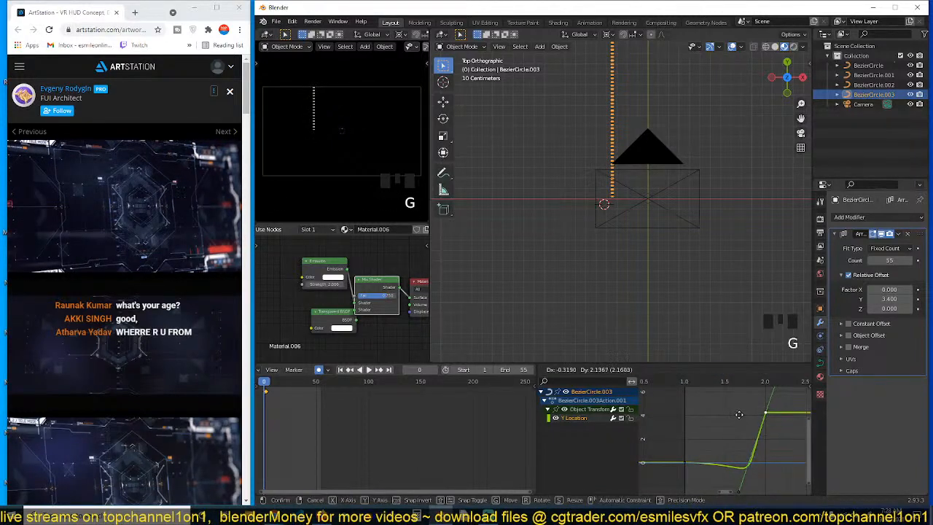
pyautogui.press('g')
pyautogui.scroll(-1, 781, 449)
pyautogui.scroll(-11, 780, 449)
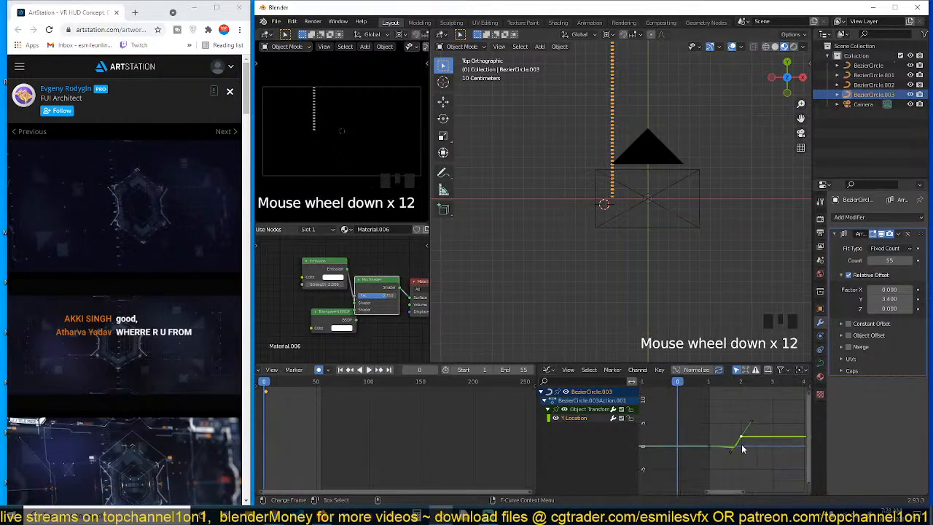
pyautogui.press('g')
pyautogui.click(767, 440)
pyautogui.scroll(-5, 766, 439)
pyautogui.press('a')
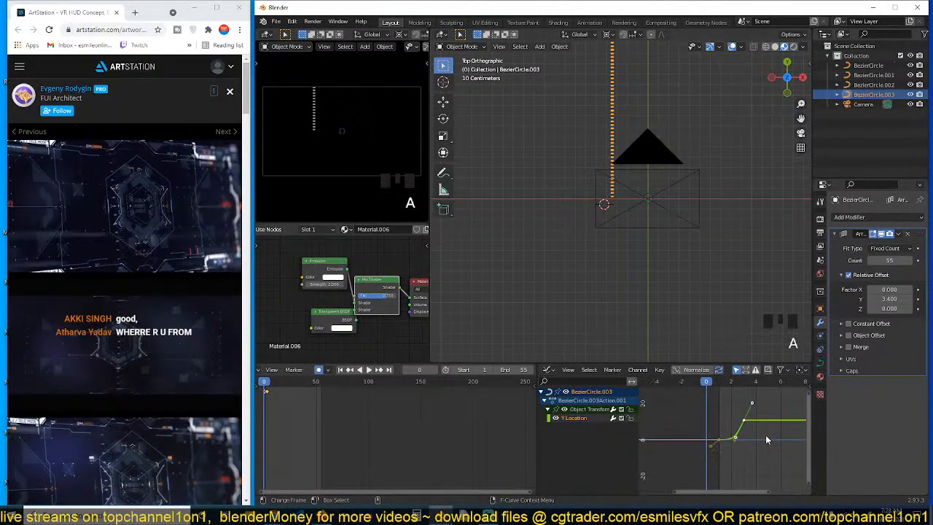
# Move the end Y Location keyframe up again to about frame 4 and preview the column's movement
pyautogui.press('KP_Decimal')
pyautogui.scroll(-6, 766, 440)
pyautogui.press('space')
pyautogui.press('Escape')
pyautogui.scroll(-19, 762, 441)
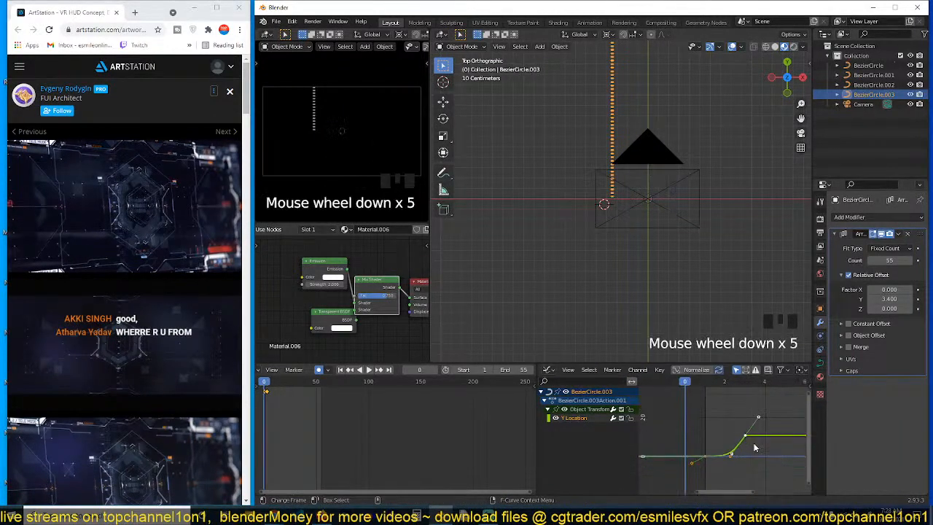
pyautogui.press('g')
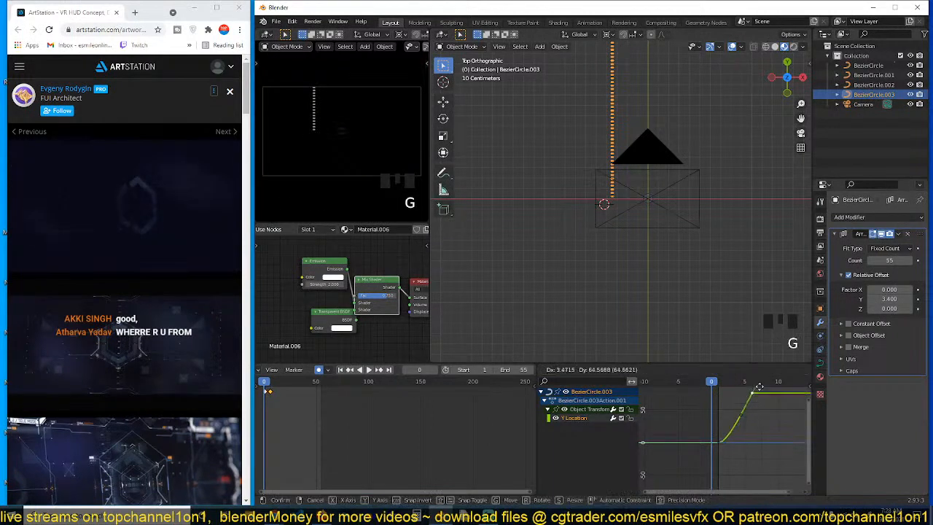
pyautogui.click(743, 428)
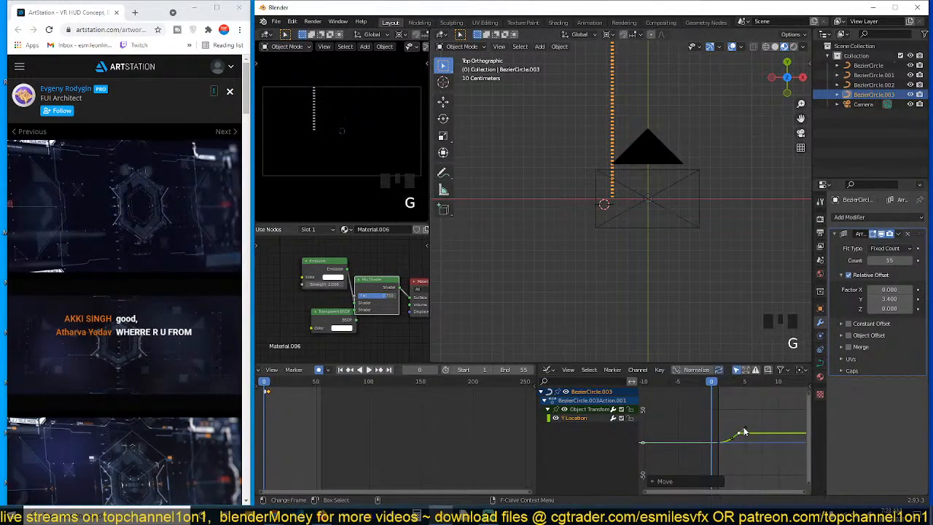
pyautogui.press('space')
pyautogui.press('Escape')
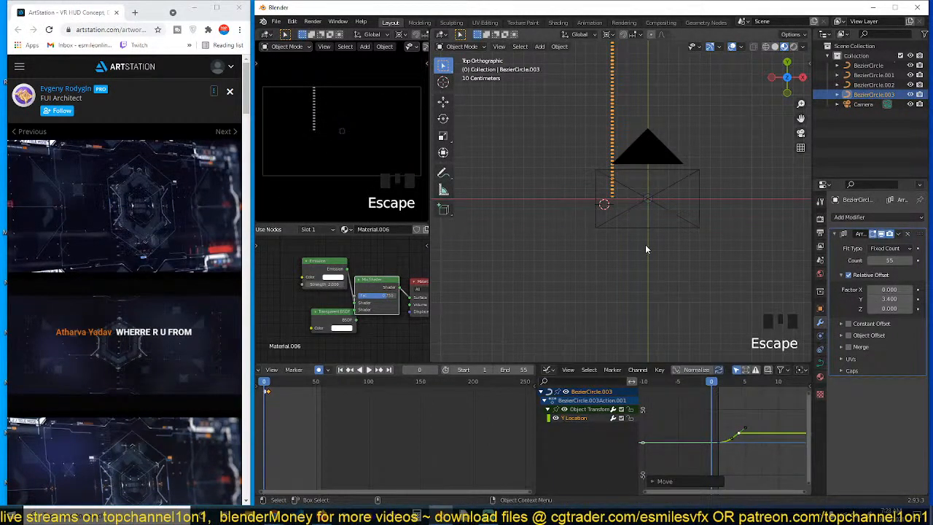
# Delete all of the column's keyframes and auto-key it at frame 0, moved down along Y until its top meets the camera frame's upper edge
pyautogui.press('a')
pyautogui.press('x')
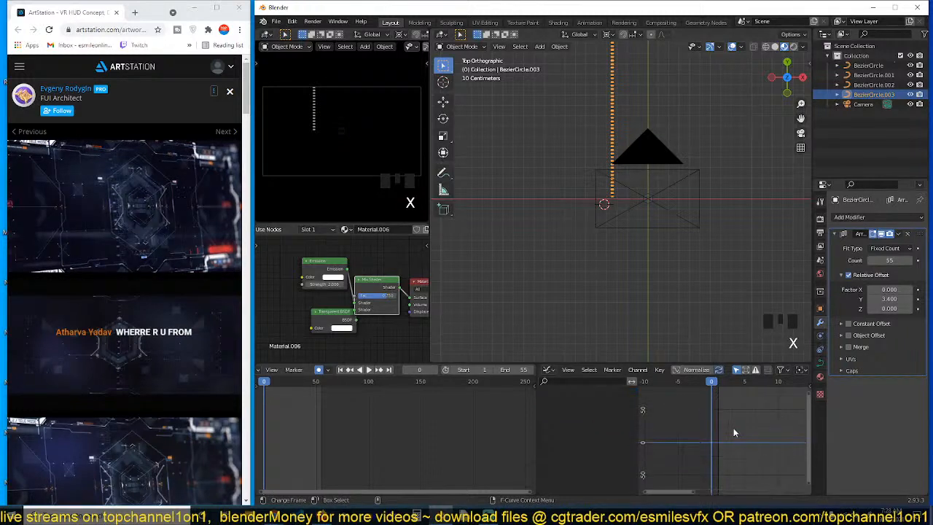
pyautogui.press('g')
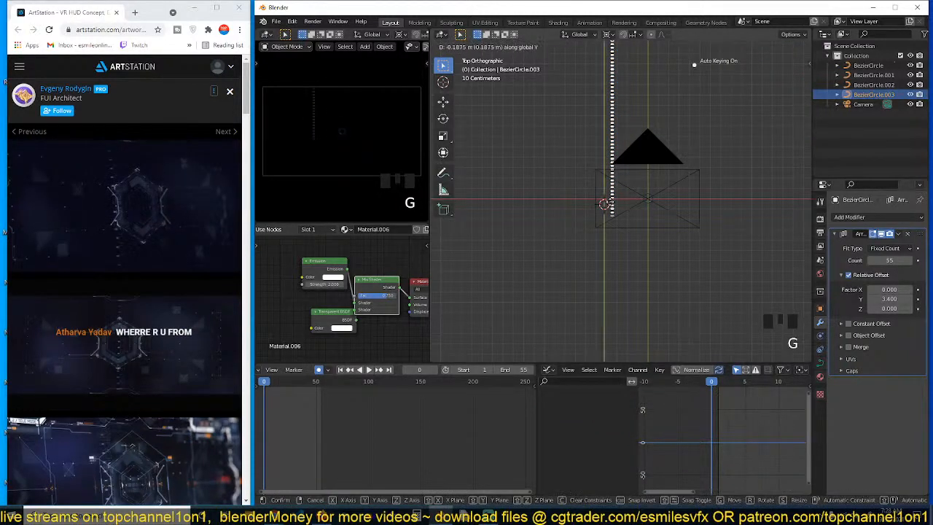
pyautogui.click(631, 336)
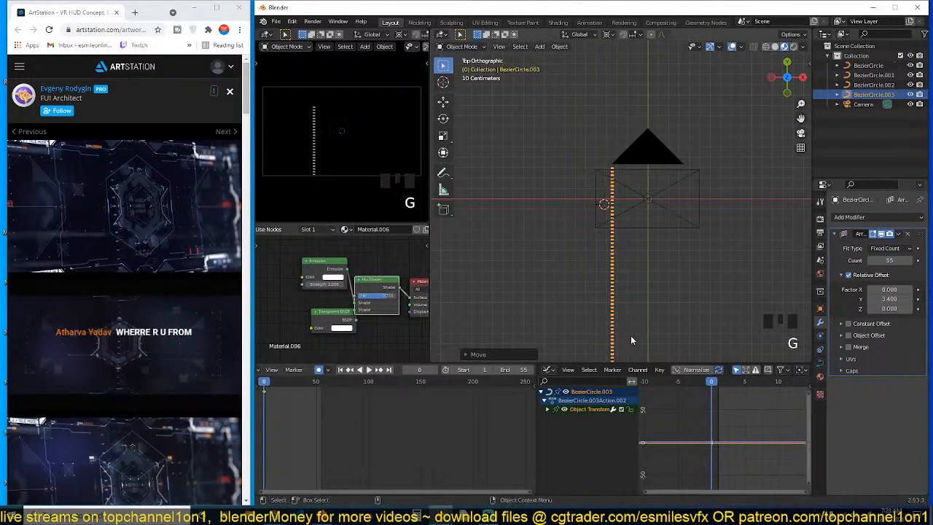
pyautogui.press('g')
pyautogui.press('y')
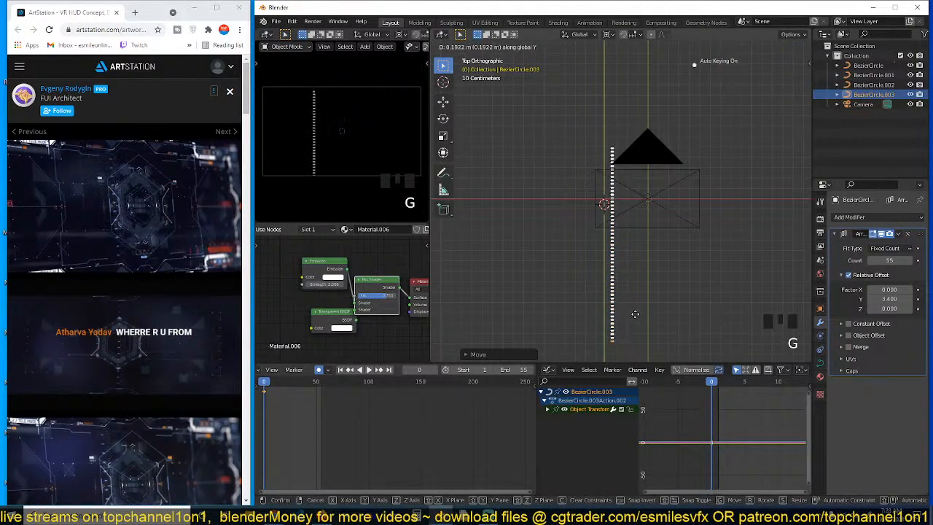
pyautogui.rightClick(635, 314)
# At frame 53, move the rectangle column up along Y with auto-keying and play the animation
pyautogui.hotkey('shift', 'Right')
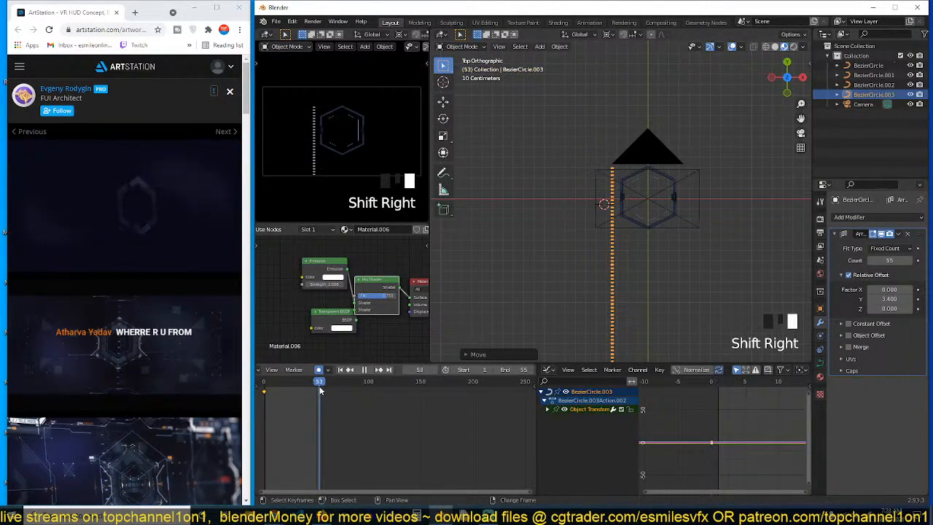
pyautogui.press('g')
pyautogui.press('y')
pyautogui.click(642, 243)
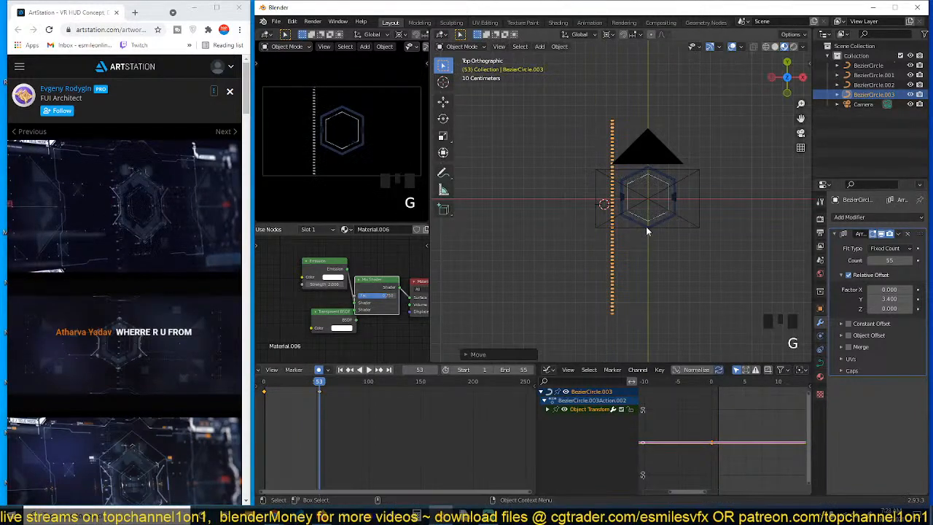
pyautogui.press('space')
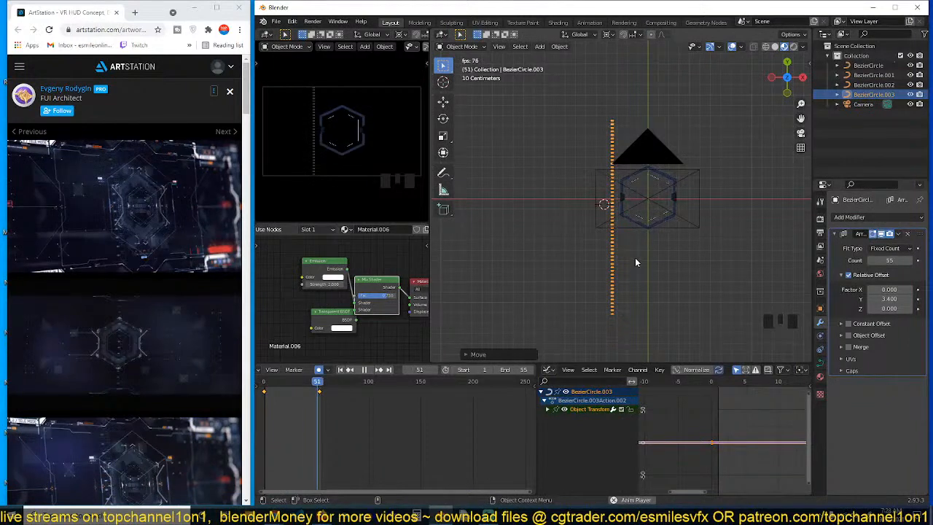
pyautogui.press('space')
# Expand the column's transform channels in the graph editor and delete the keyframes of every channel except Y Location
pyautogui.press('KP_Decimal')
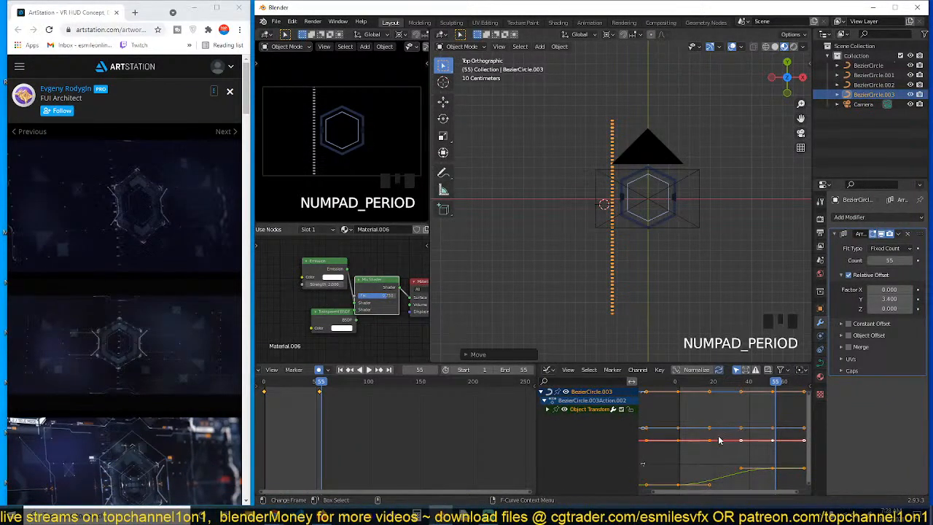
pyautogui.scroll(-6, 719, 440)
pyautogui.click(547, 409)
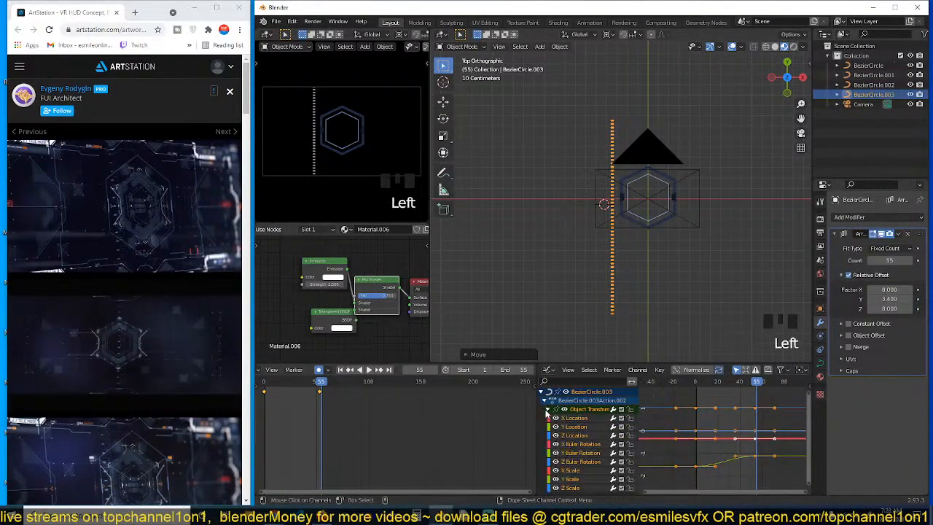
pyautogui.moveTo(683, 395); pyautogui.dragTo(777, 447)
pyautogui.press('x')
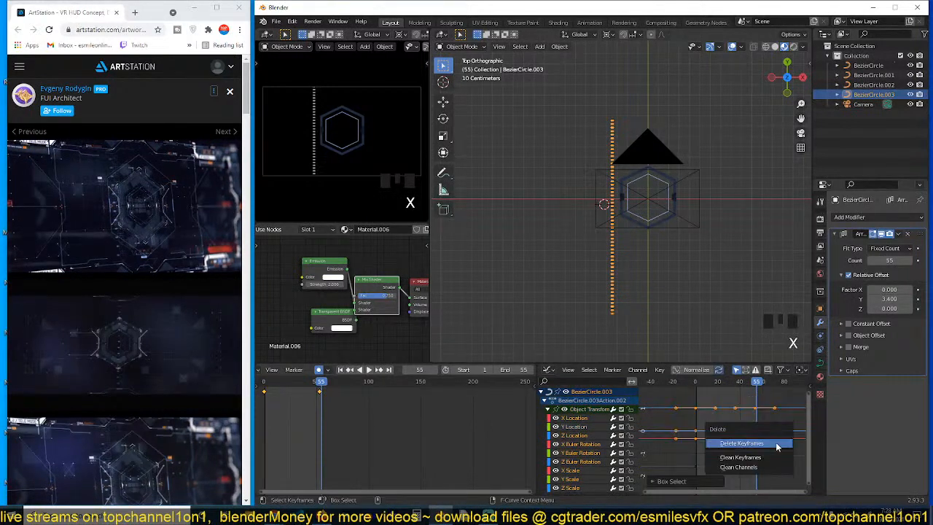
pyautogui.click(777, 443)
# Set the Y Location keyframe handles to Vector and pull the first keyframe's outgoing handle down to ease the start
pyautogui.press('KP_Decimal')
pyautogui.scroll(-4, 757, 457)
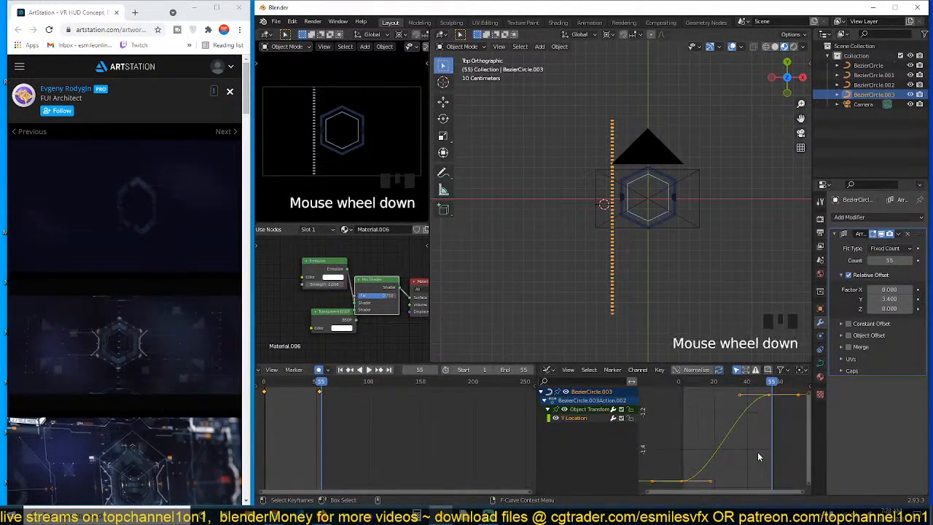
pyautogui.press('v')
pyautogui.click(751, 457)
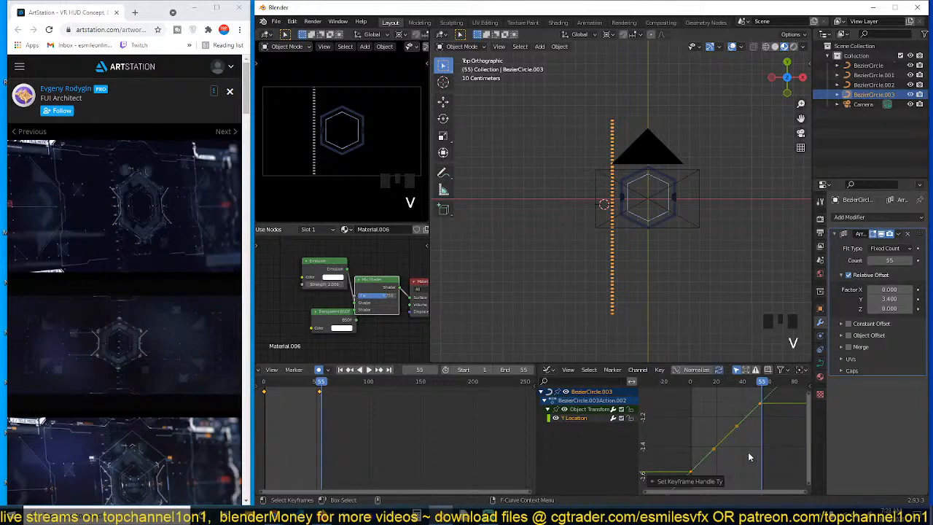
pyautogui.click(718, 453)
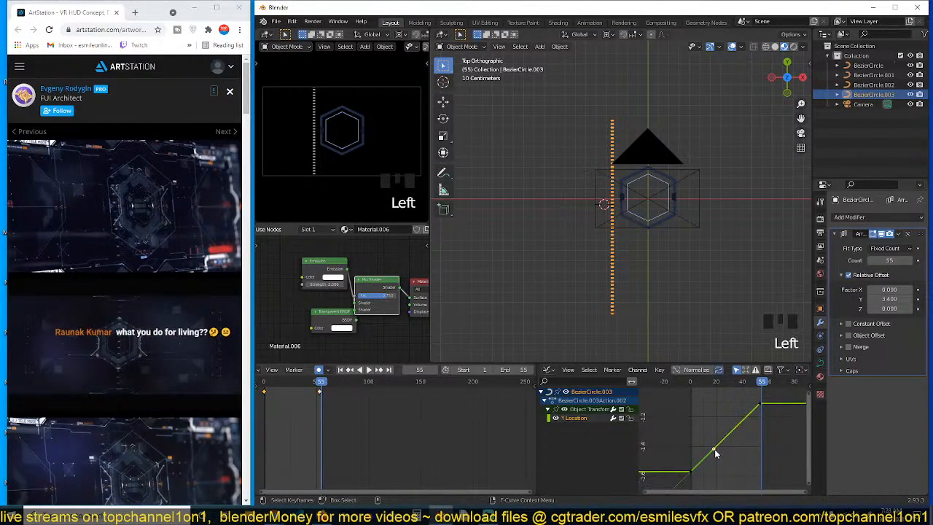
pyautogui.press('g')
pyautogui.click(716, 490)
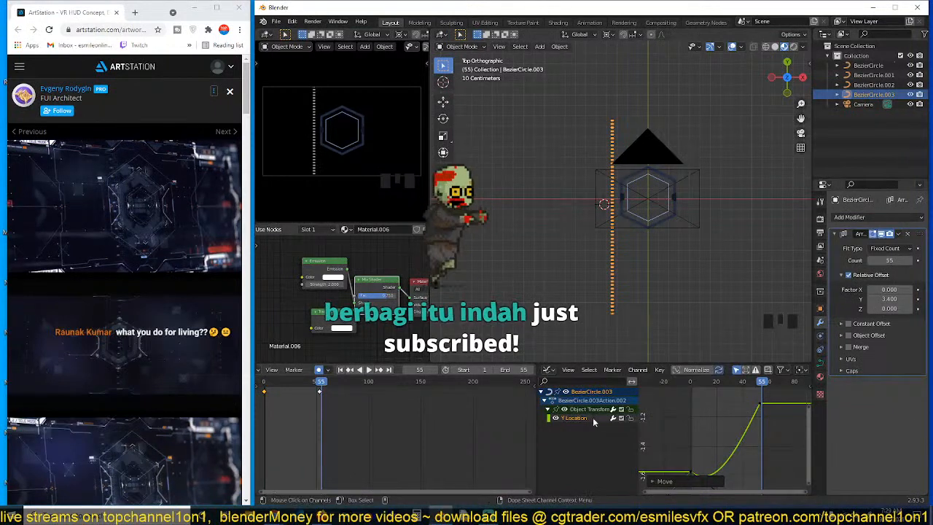
# Duplicate the first Y Location keyframe to about frame 29 at a higher value and play the animation
pyautogui.click(758, 407)
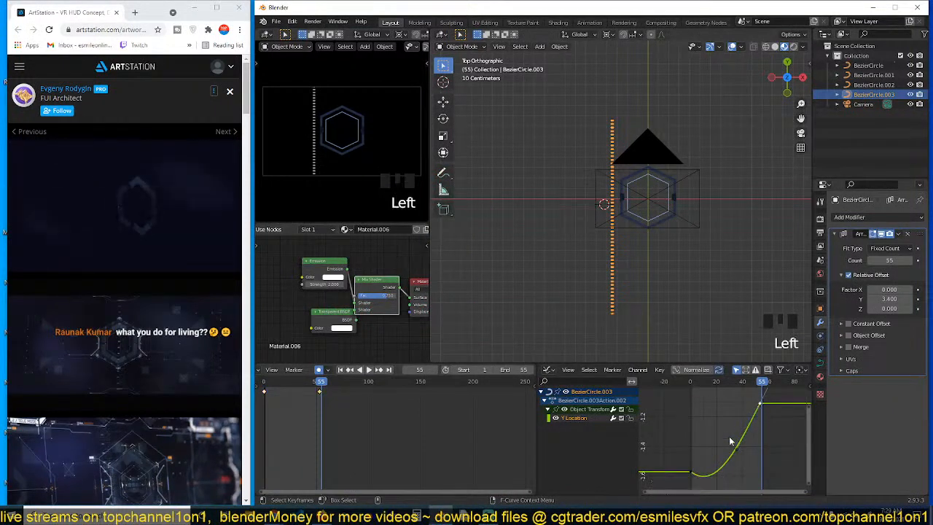
pyautogui.click(692, 465)
pyautogui.hotkey('shift', 'd')
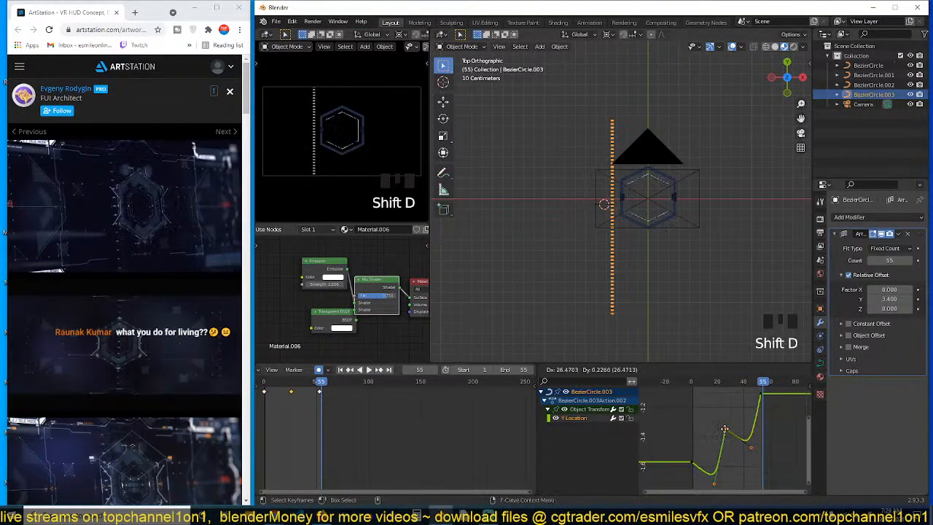
pyautogui.click(720, 431)
pyautogui.press('g')
pyautogui.click(718, 433)
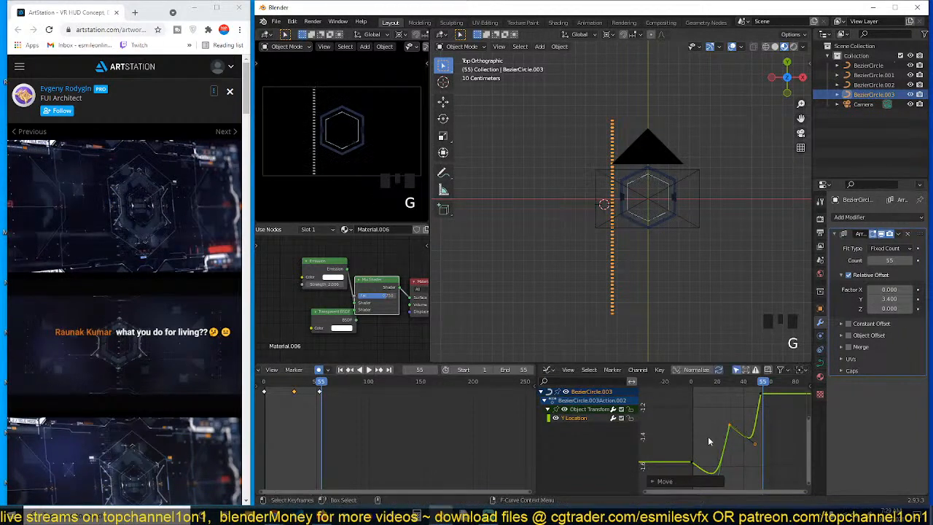
pyautogui.hotkey('shift', 'Right')
pyautogui.press('space')
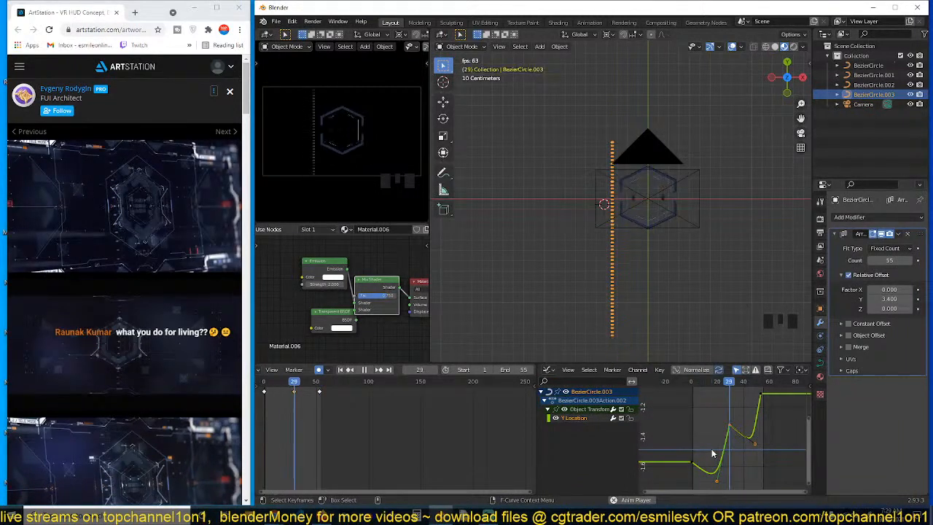
# Stop playback and raise the incoming handle of the middle Y Location keyframe
pyautogui.press('space')
pyautogui.click(717, 479)
pyautogui.press('g')
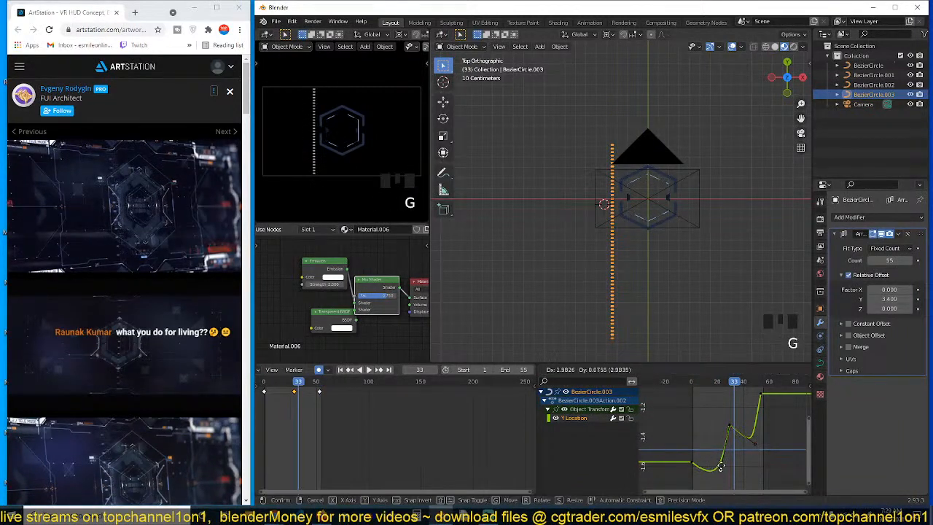
pyautogui.click(720, 451)
# Scale all Y Location keyframes along Y to about 0.57 and play the animation
pyautogui.press('a')
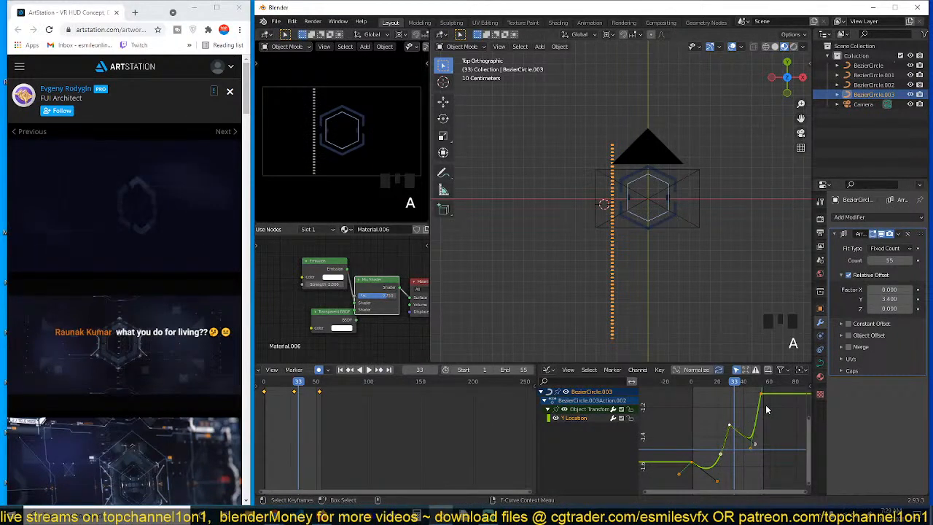
pyautogui.press('s')
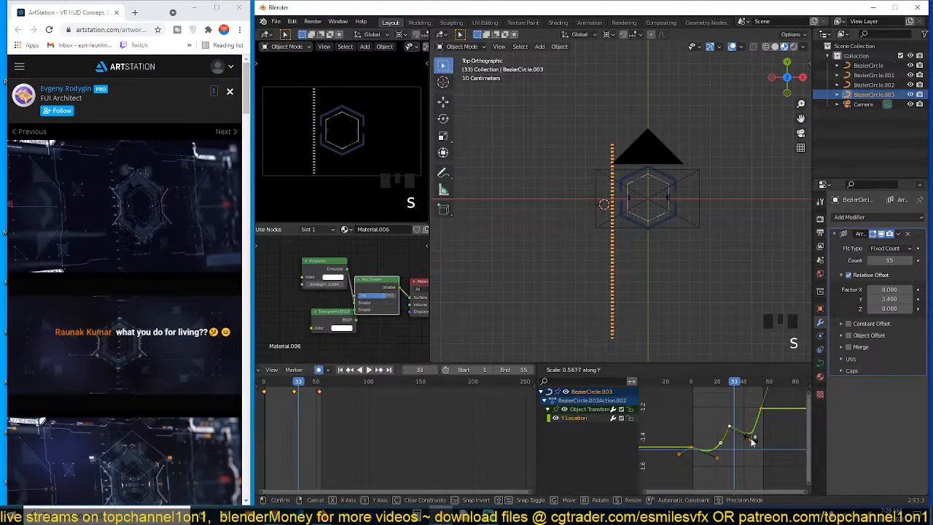
pyautogui.click(753, 441)
pyautogui.press('space')
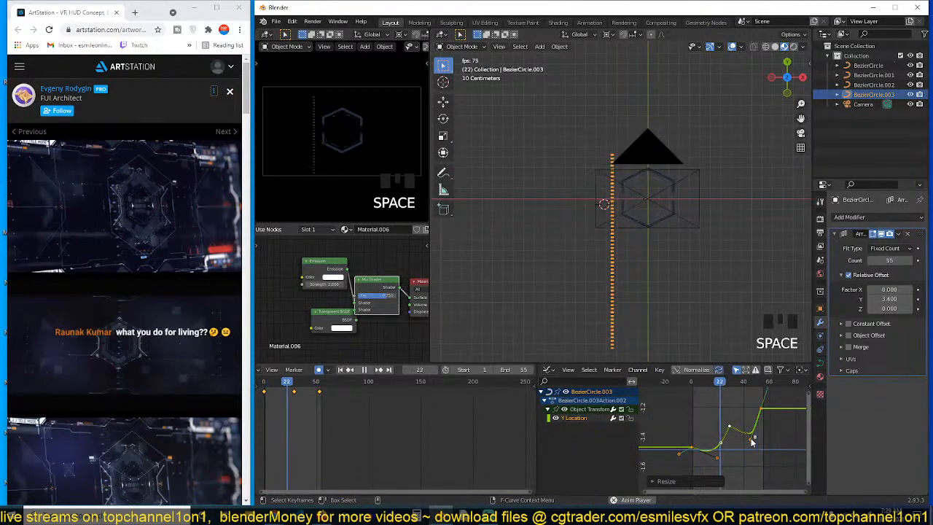
# Move the last keyframe of the dashed line's Y Location curve slightly upward in the graph
pyautogui.press('Escape')
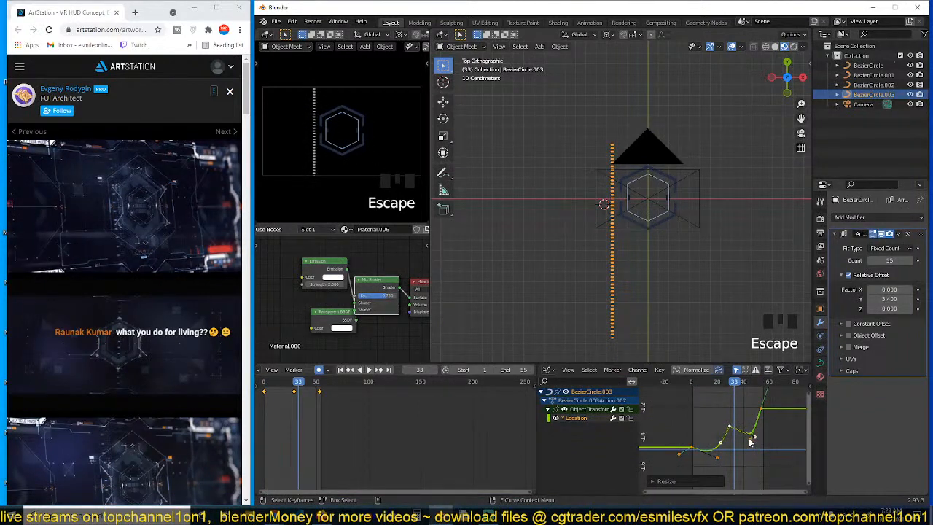
pyautogui.press('space')
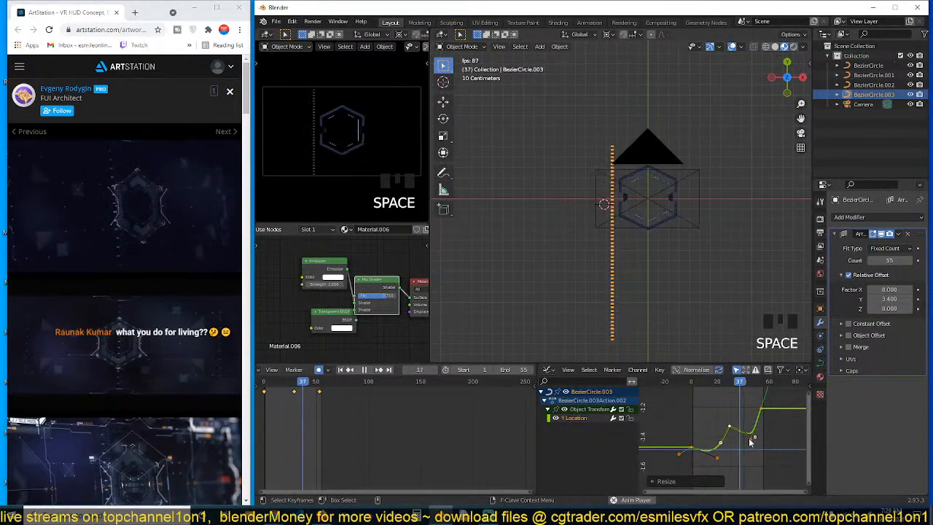
pyautogui.click(762, 412)
pyautogui.press('space')
pyautogui.press('g')
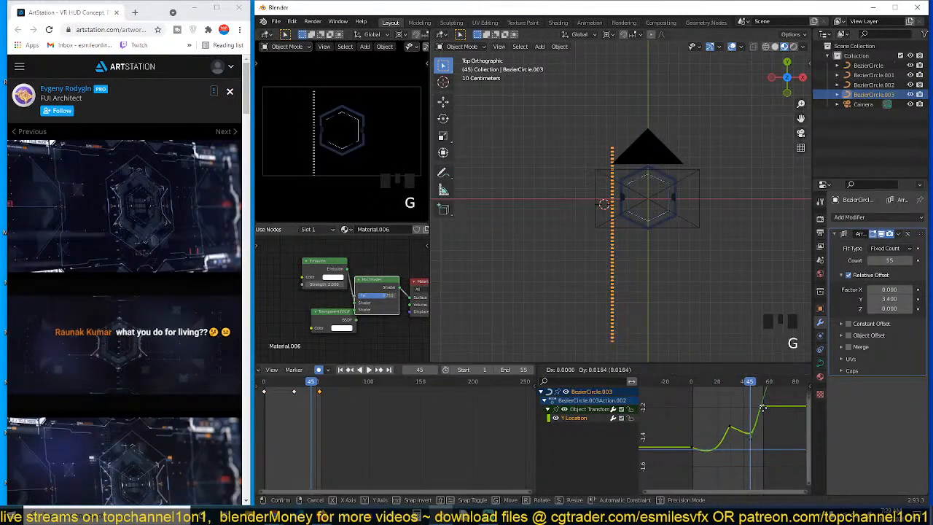
pyautogui.click(763, 404)
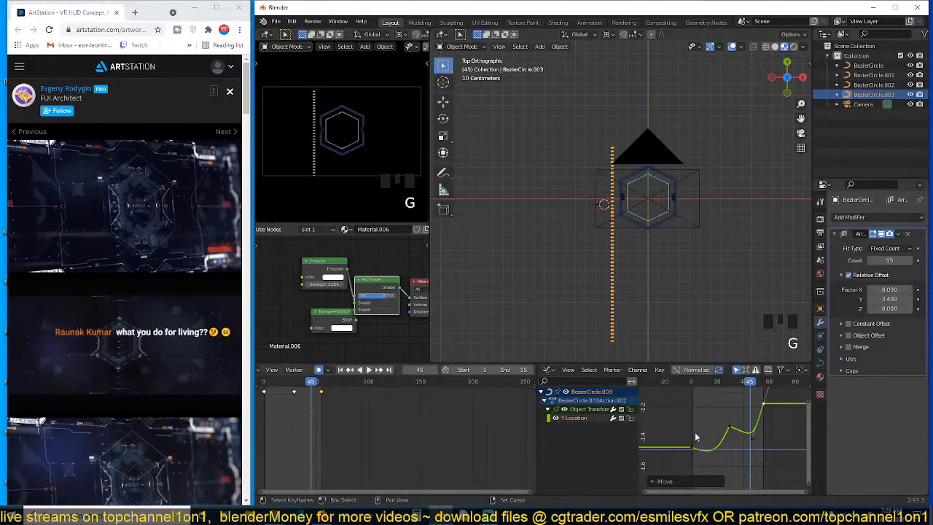
# Play the animation through the camera view to examine the dashed line's motion
pyautogui.press('space')
pyautogui.press('space')
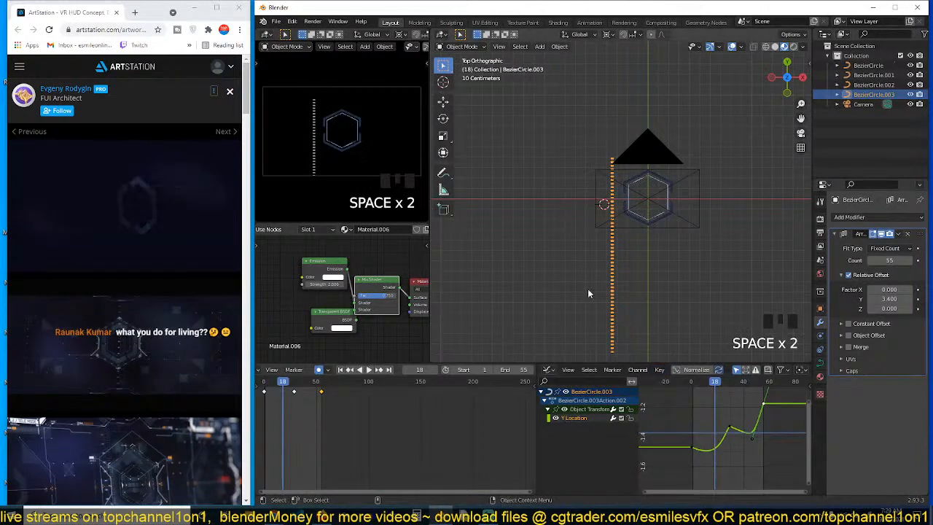
pyautogui.press('KP_0')
pyautogui.press('space')
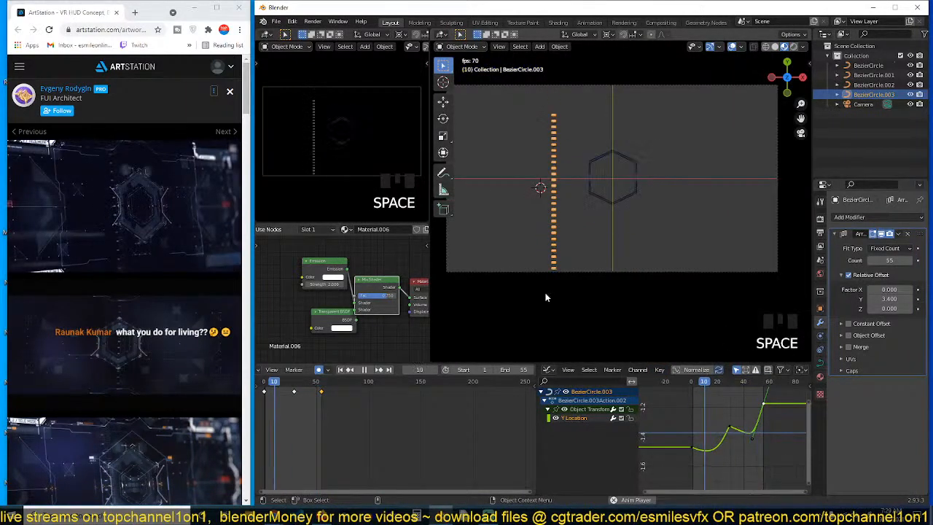
pyautogui.hotkey('alt', 'a')
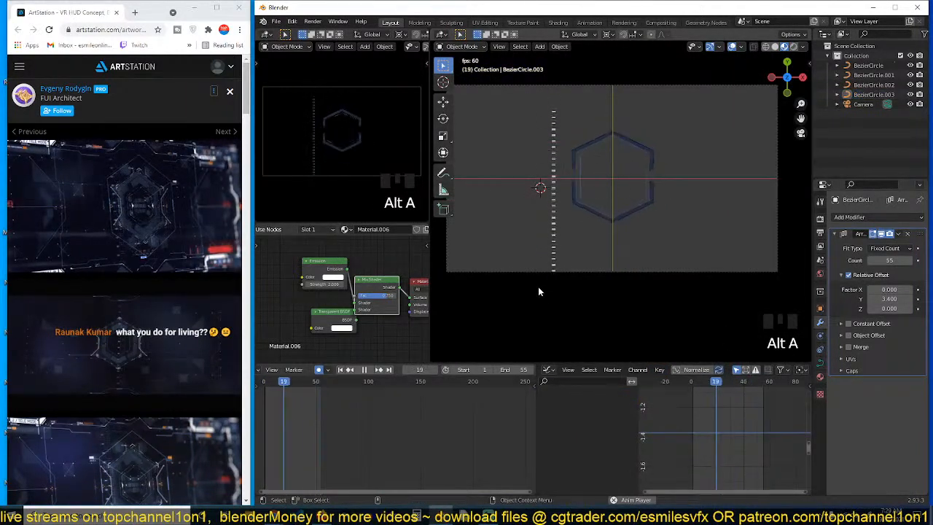
pyautogui.press('space')
pyautogui.click(547, 236)
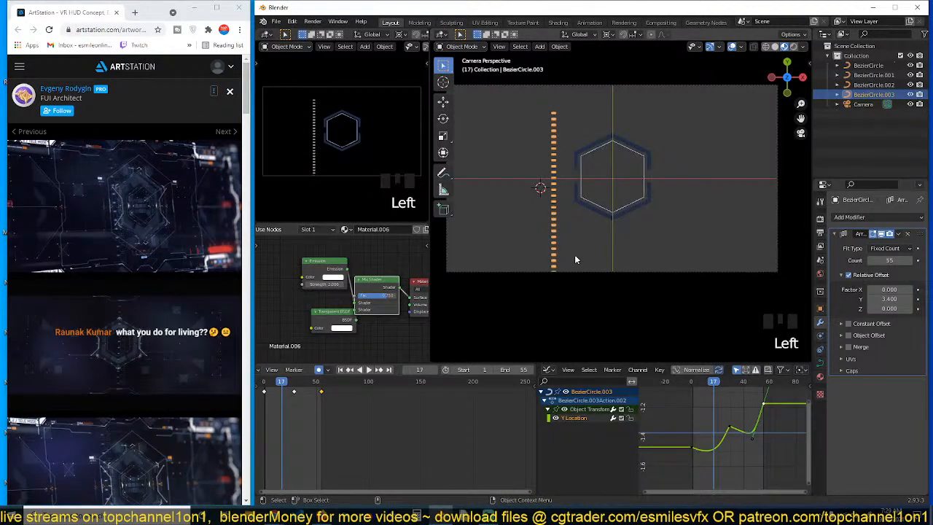
# Reposition the incoming handle of the last Y Location keyframe to reshape the dashed line's final rise
pyautogui.click(730, 425)
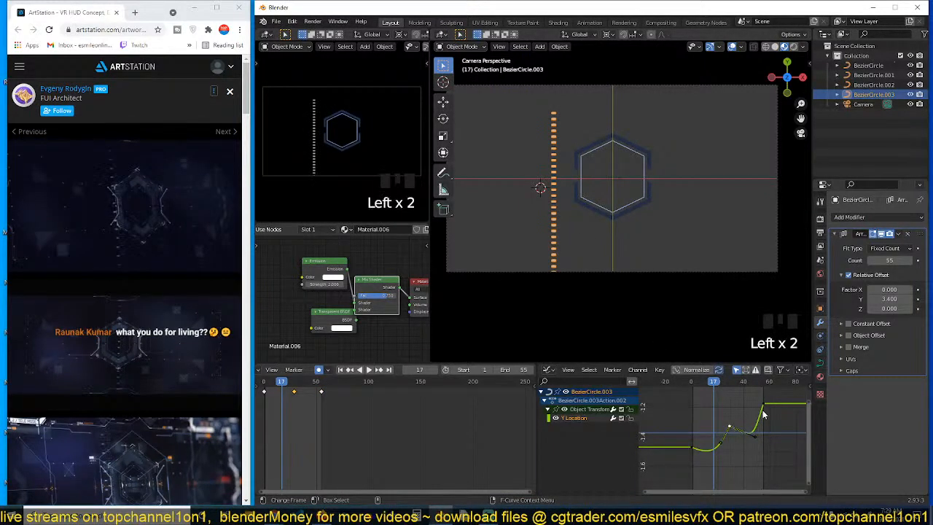
pyautogui.click(763, 413)
pyautogui.press('g')
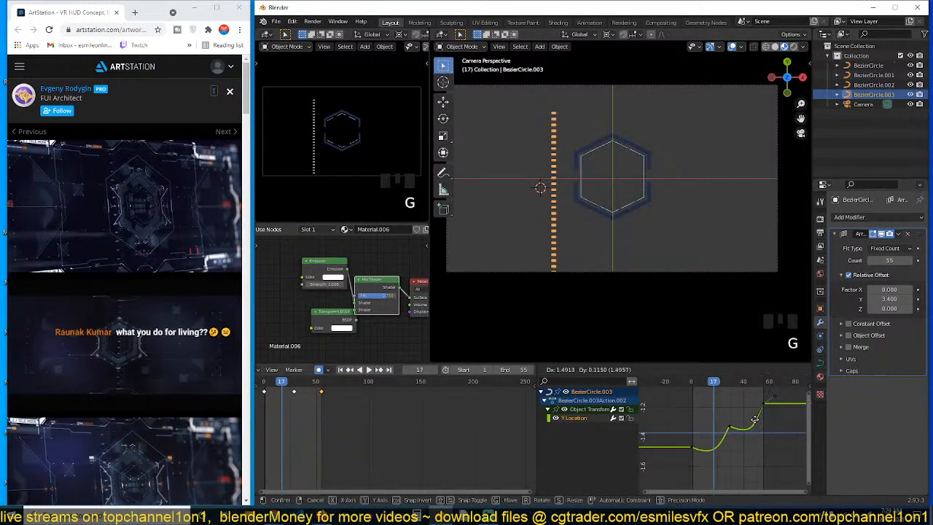
pyautogui.click(758, 412)
# Shorten the handles of the middle and first Y Location keyframes to smooth the curve, and replay the animation from the start
pyautogui.click(735, 431)
pyautogui.press('s')
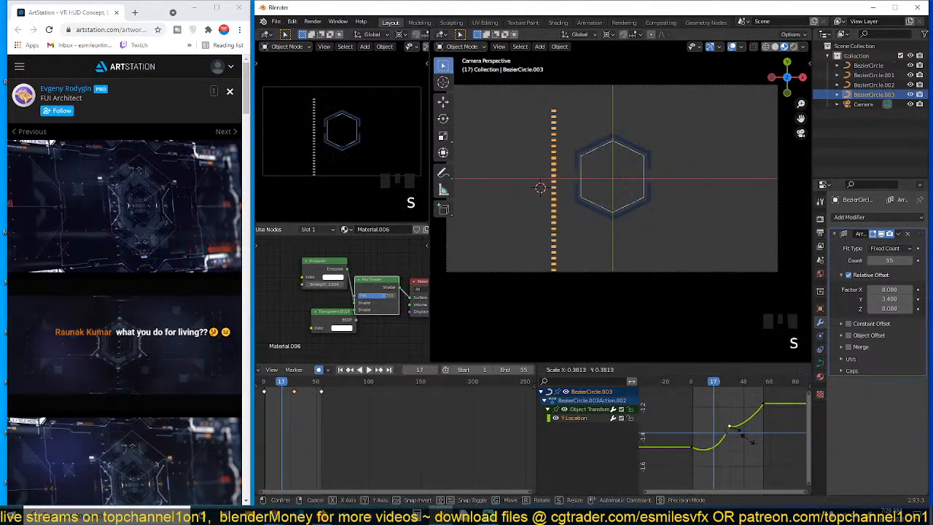
pyautogui.click(732, 431)
pyautogui.click(696, 446)
pyautogui.press('s')
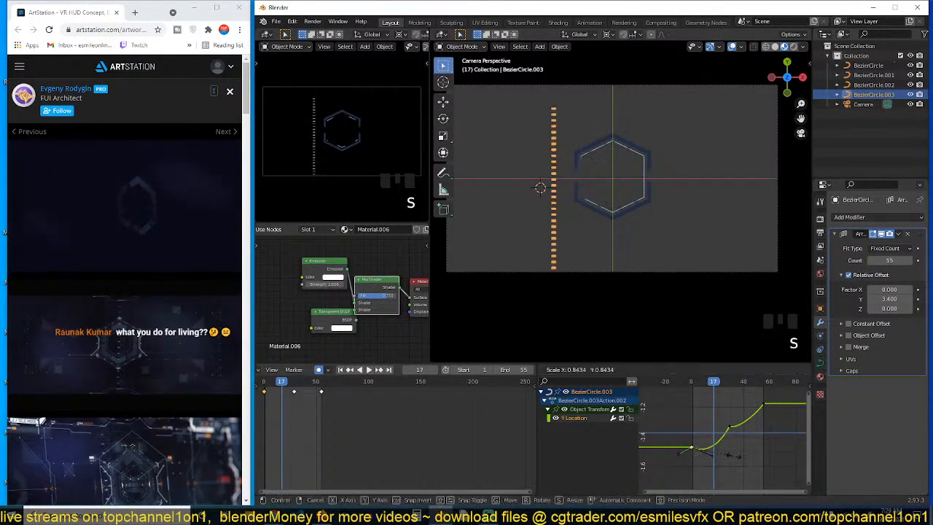
pyautogui.click(719, 456)
pyautogui.hotkey('shift', 'Right')
pyautogui.press('space')
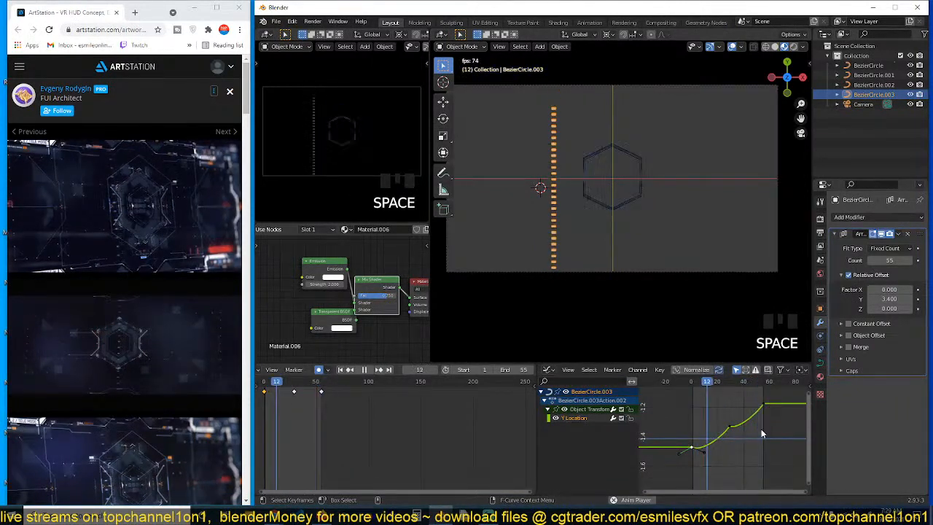
pyautogui.press('space')
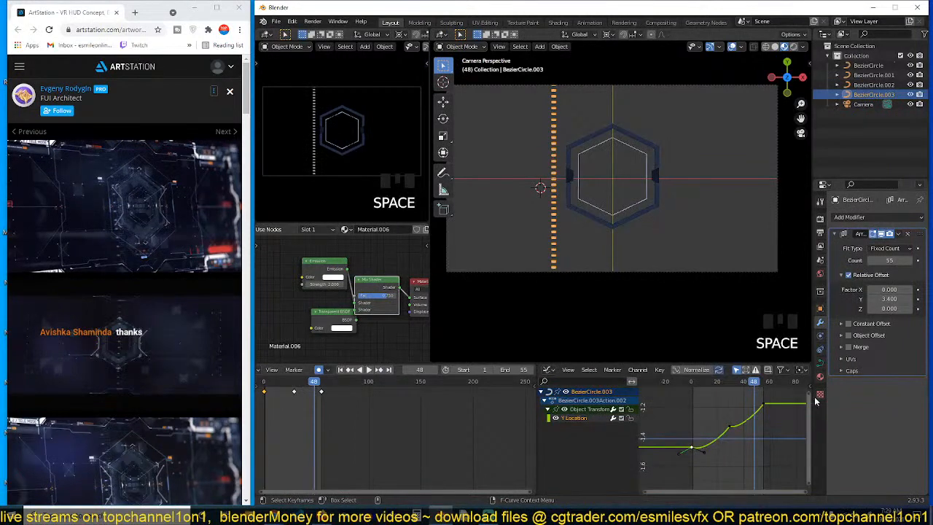
# Set the dashed line's Array modifier to a relative Y offset of 13.8 and a count of 21, and replay the animation
pyautogui.moveTo(888, 299); pyautogui.dragTo(904, 298)
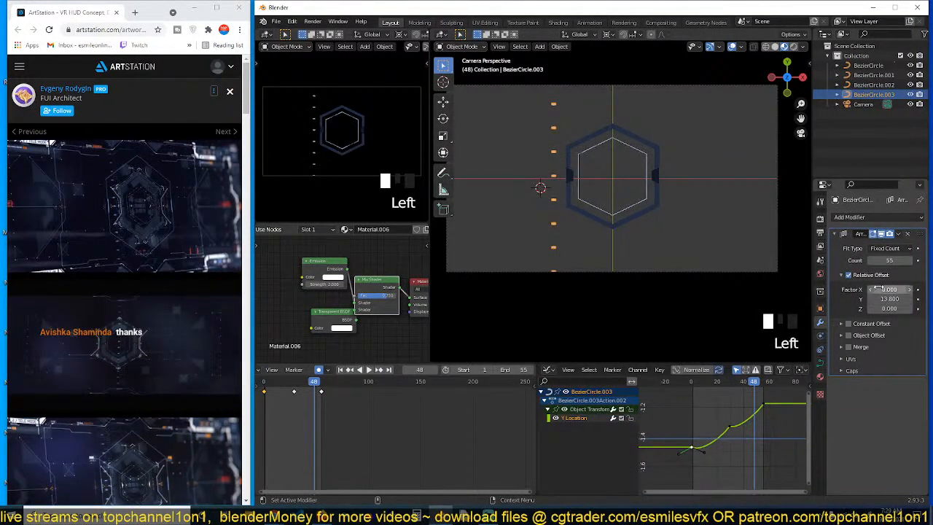
pyautogui.click(883, 260)
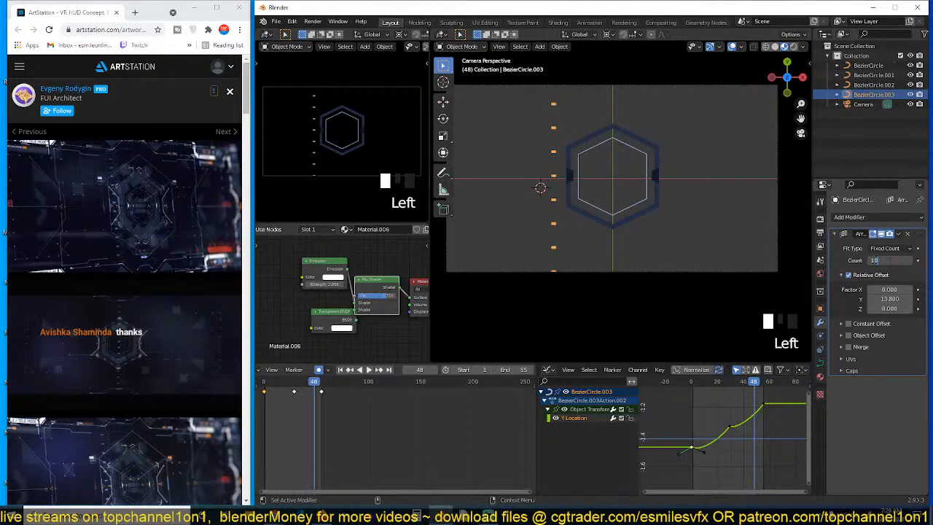
pyautogui.moveTo(887, 261); pyautogui.dragTo(902, 261)
pyautogui.hotkey('alt', 'a')
pyautogui.keyDown('shift'); pyautogui.rightClick(666, 420); pyautogui.keyUp('shift')
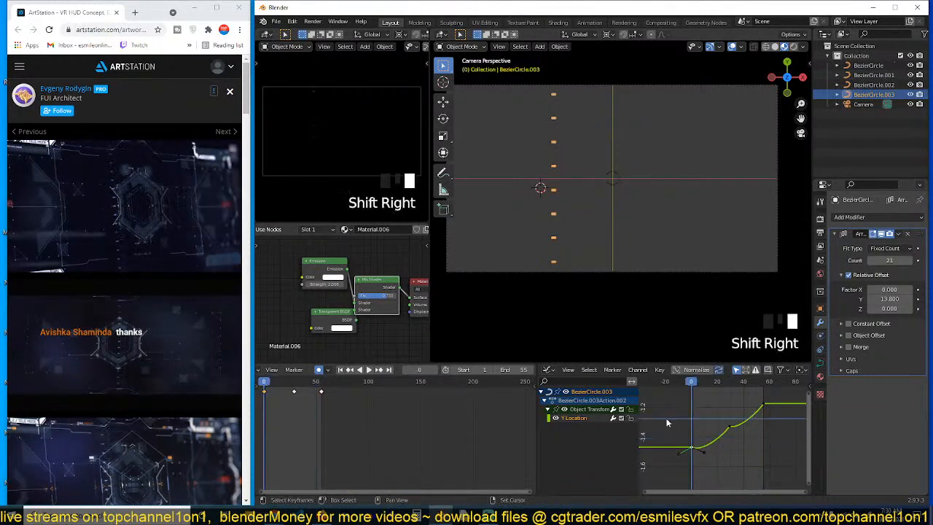
pyautogui.press('space')
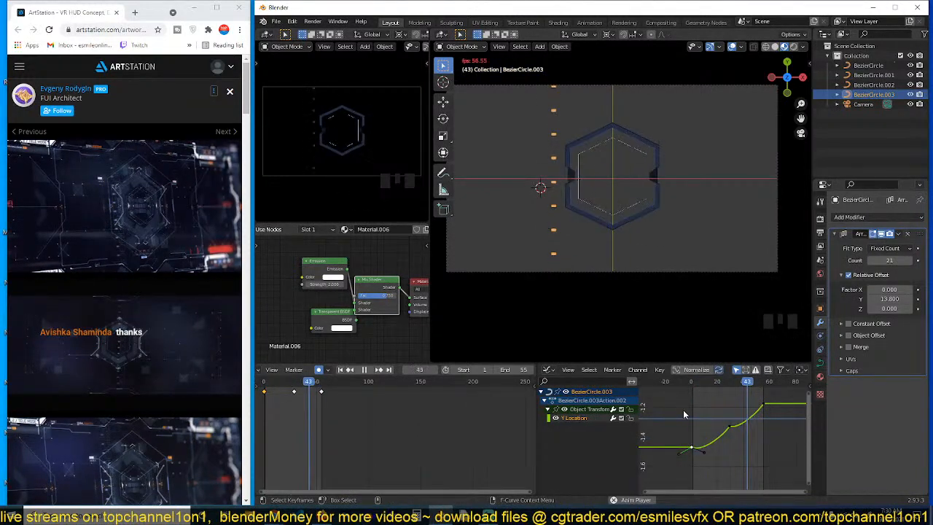
pyautogui.press('space')
# Deselect everything and switch the main viewport to a closer top orthographic view
pyautogui.hotkey('alt', 'a')
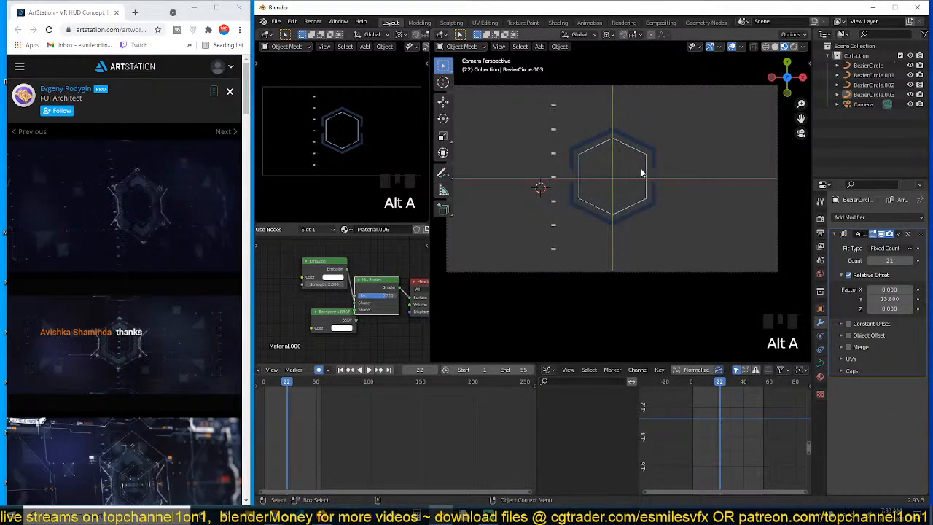
pyautogui.press('KP_7')
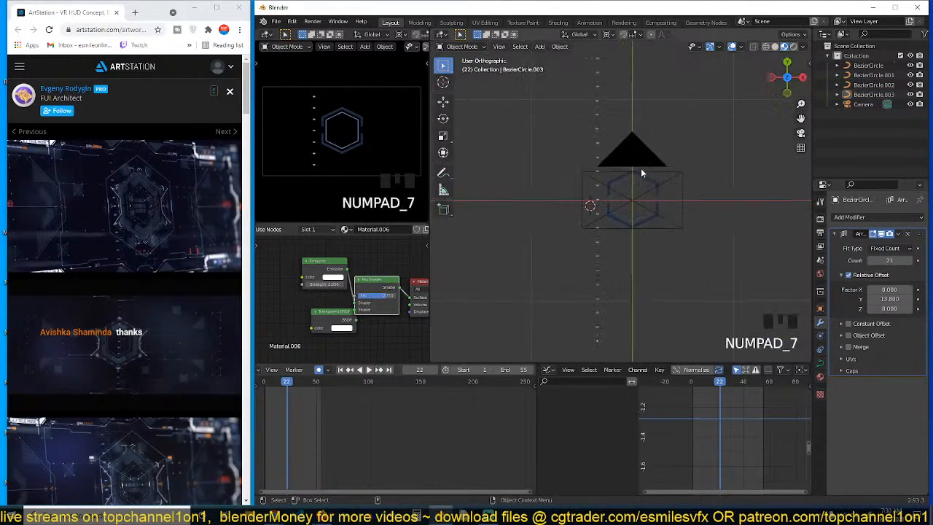
pyautogui.scroll(2, 641, 173)
pyautogui.scroll(1, 633, 186)
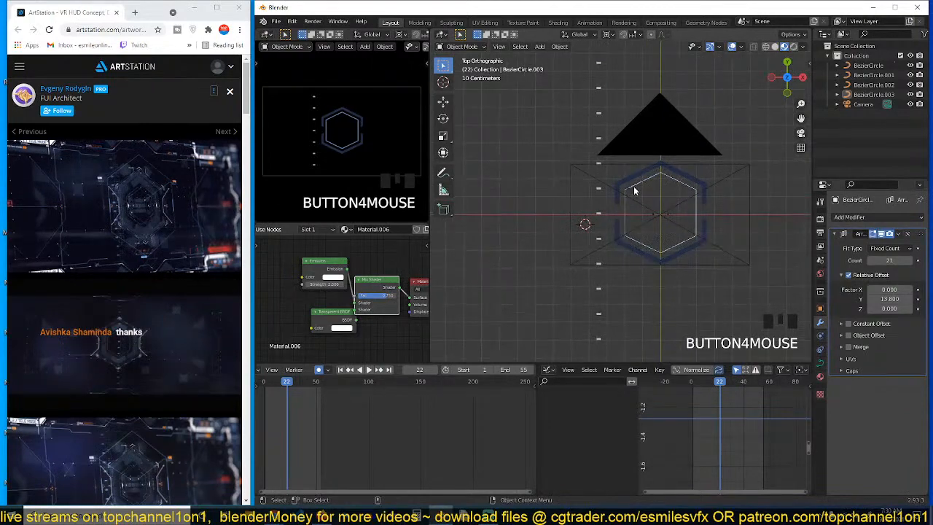
pyautogui.hotkey('ctrl', 's')
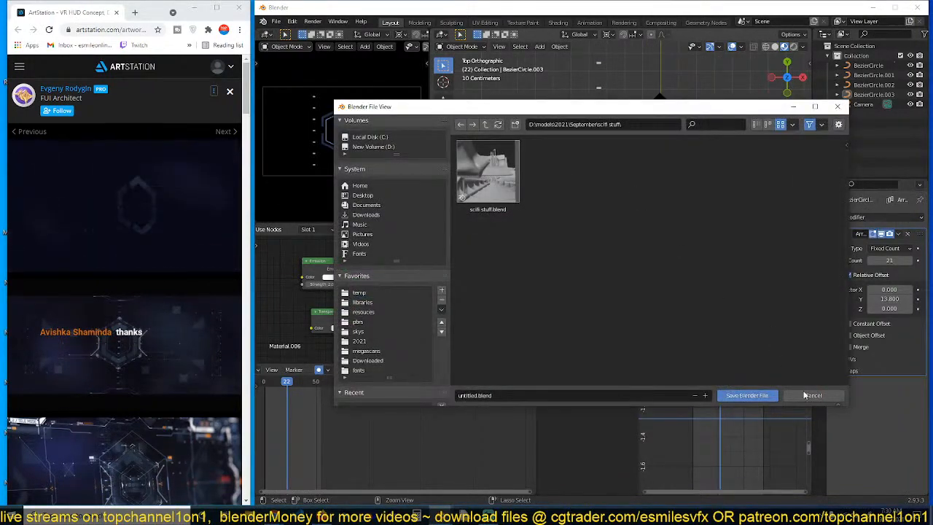
pyautogui.click(810, 395)
pyautogui.doubleClick(667, 283)
# Save the project as "scifi motion graphics.blend" in a new folder named "scifi motion graphics" inside the September directory
pyautogui.hotkey('ctrl', 'shift', 's')
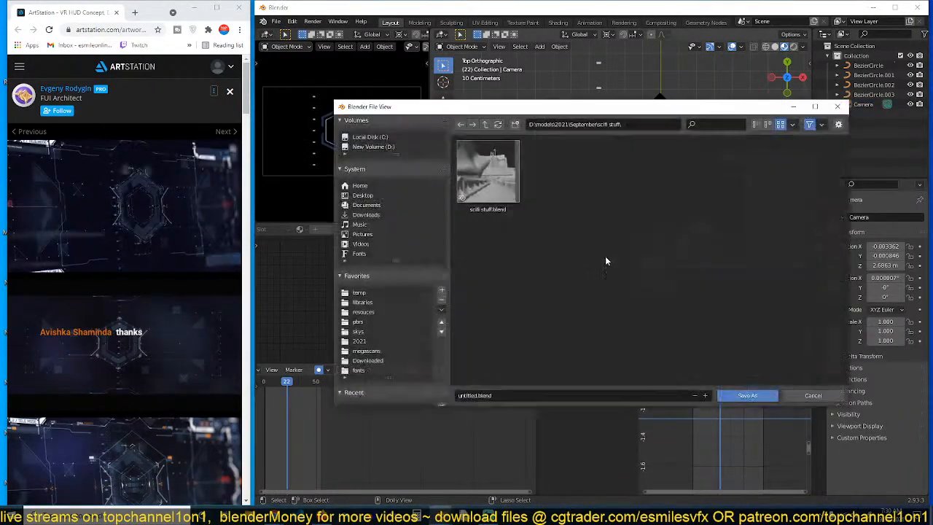
pyautogui.click(491, 126)
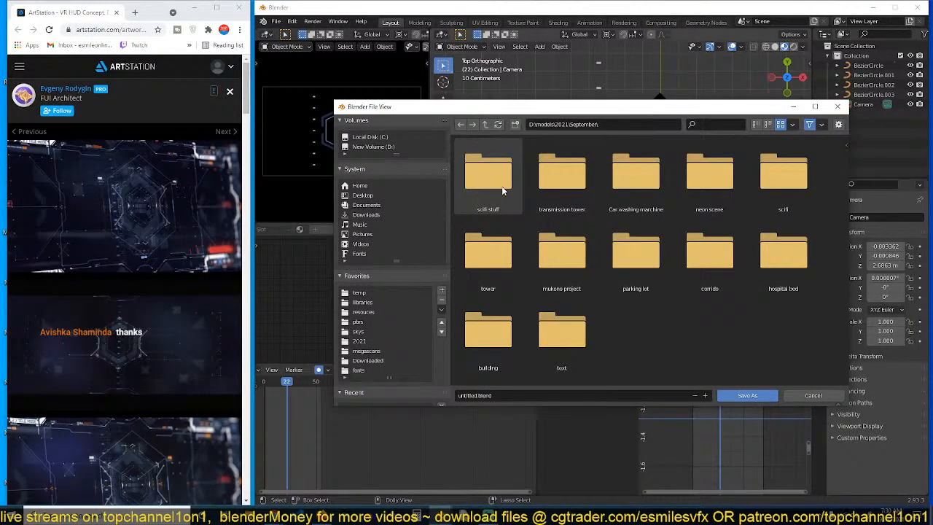
pyautogui.click(515, 126)
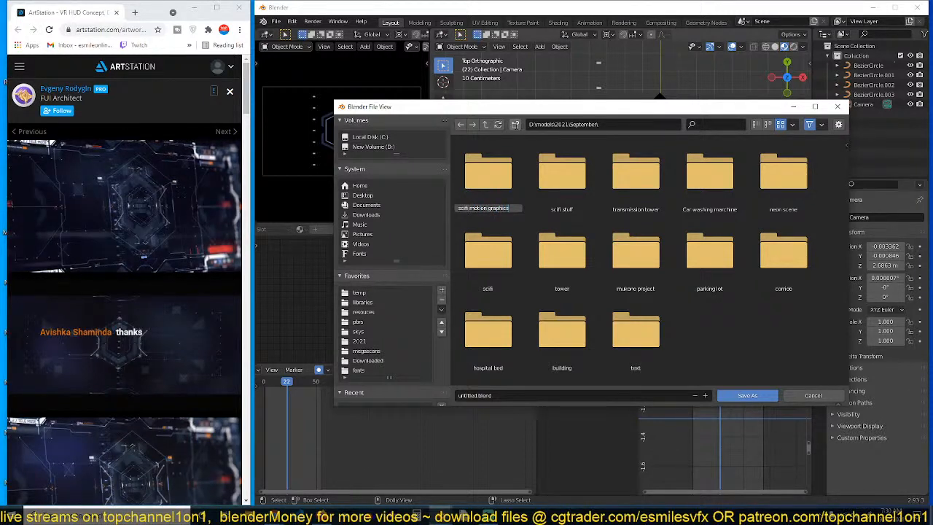
pyautogui.press('Return')
pyautogui.doubleClick(494, 179)
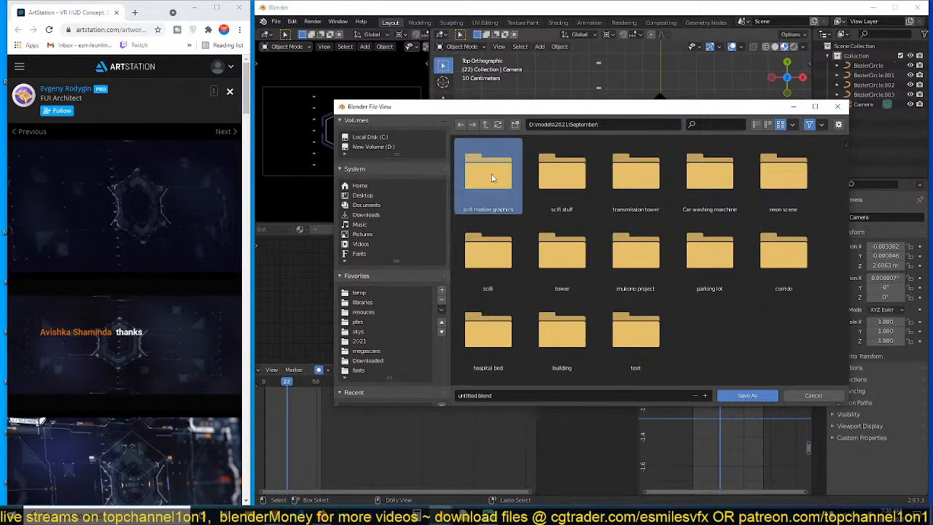
pyautogui.write('scifi motion graphics')
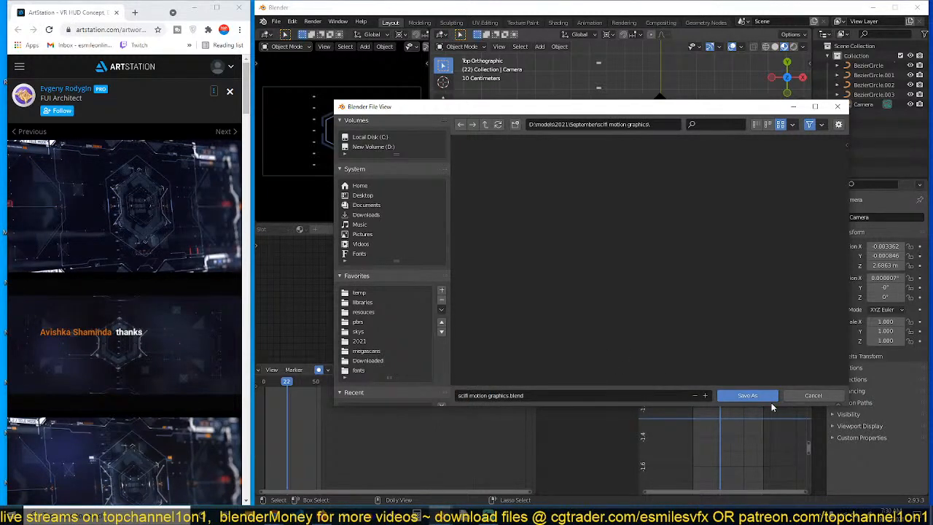
pyautogui.click(751, 396)
# Preview the animation and move the three hexagon curves into a new collection named "hex"
pyautogui.hotkey('shift', 'Right')
pyautogui.press('space')
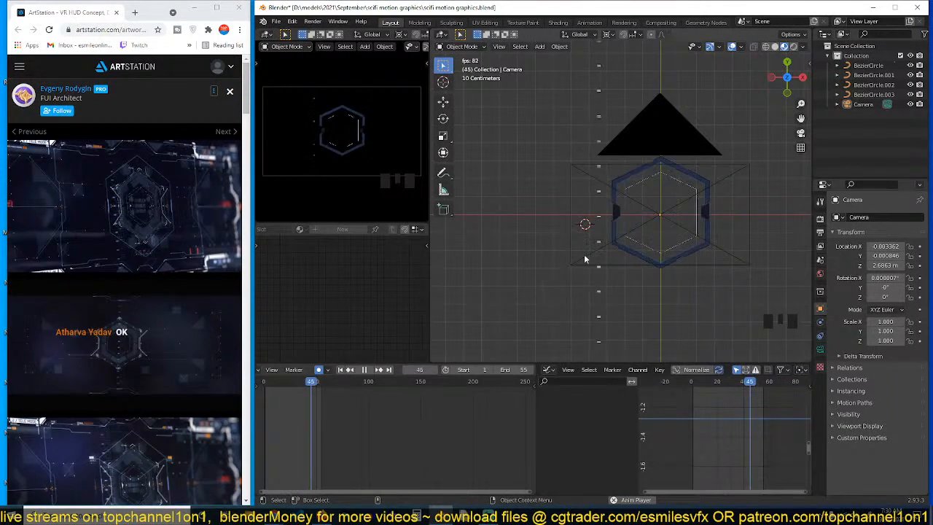
pyautogui.press('space')
pyautogui.click(610, 256)
pyautogui.click(696, 220)
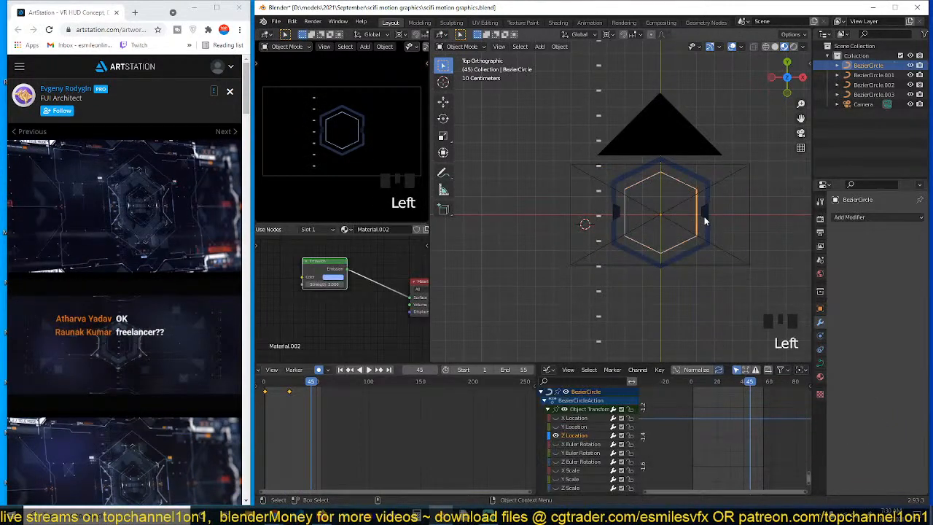
pyautogui.keyDown('shift'); pyautogui.click(706, 219); pyautogui.keyUp('shift')
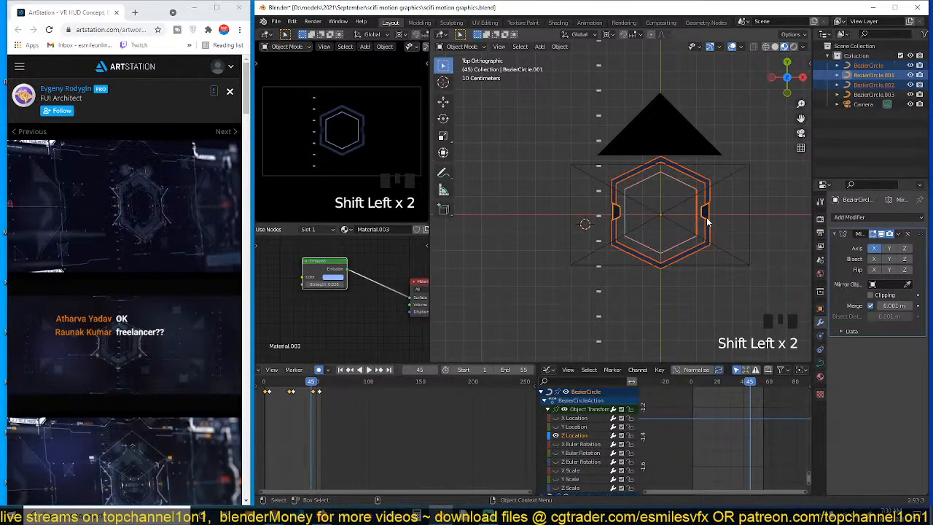
pyautogui.press('m')
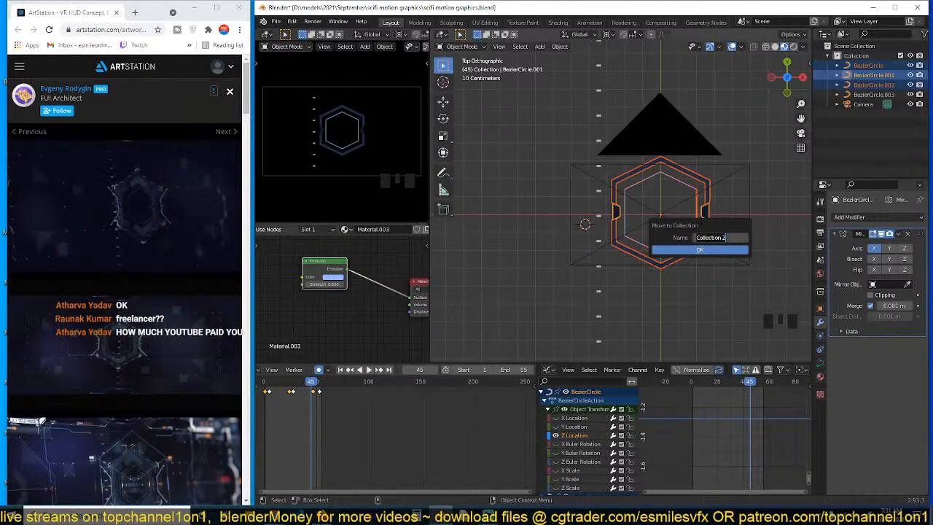
pyautogui.click(694, 251)
pyautogui.click(742, 204)
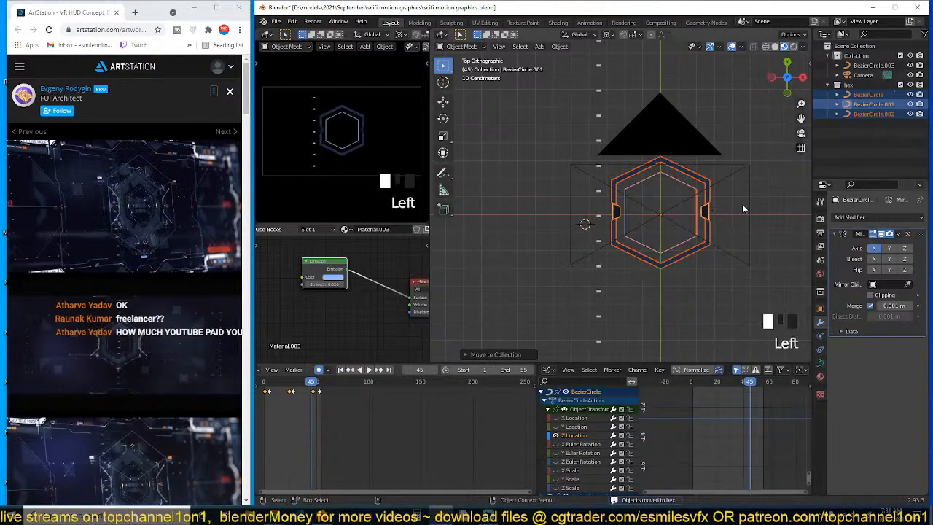
# Add an instance of the "hex" collection, scaled to about 0.354 and placed at about X -0.725 m, Y 0.436 m
pyautogui.hotkey('shift', 'a')
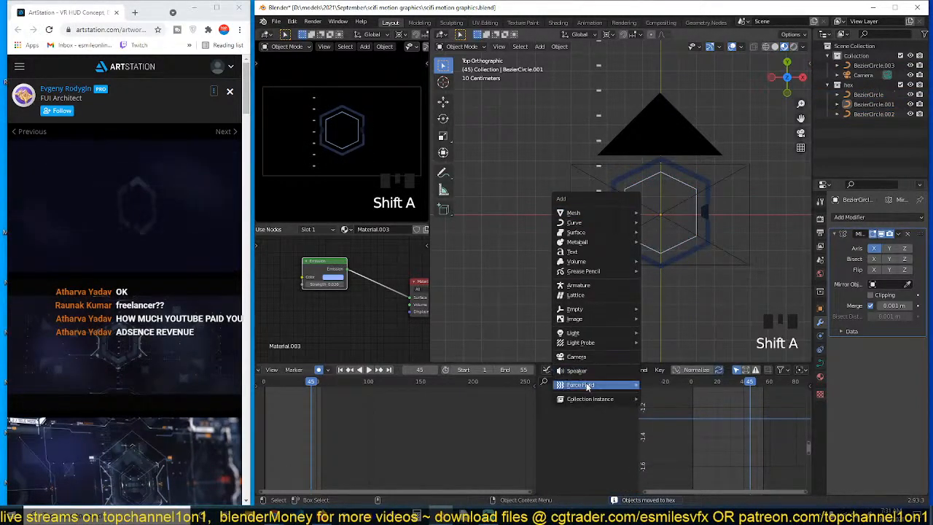
pyautogui.moveTo(597, 407)
pyautogui.click(653, 410)
pyautogui.press('s')
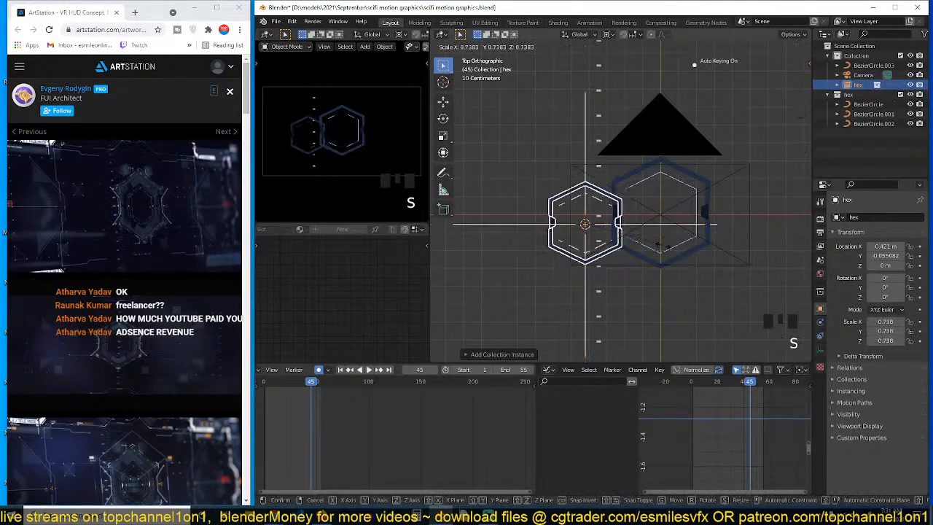
pyautogui.click(618, 243)
pyautogui.press('g')
pyautogui.click(559, 148)
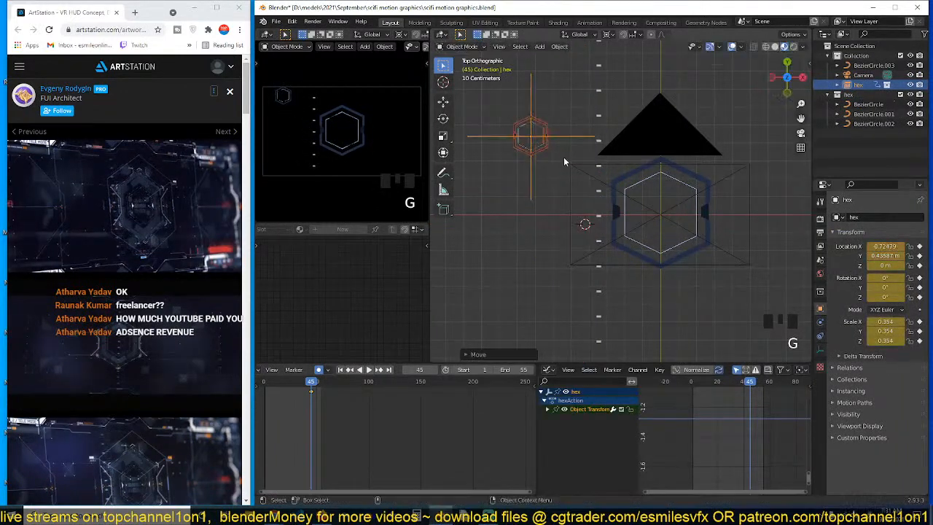
# Scale the hex instance down slightly to about 0.349, delete its keyframes and deselect everything
pyautogui.press('s')
pyautogui.rightClick(571, 172)
pyautogui.press('s')
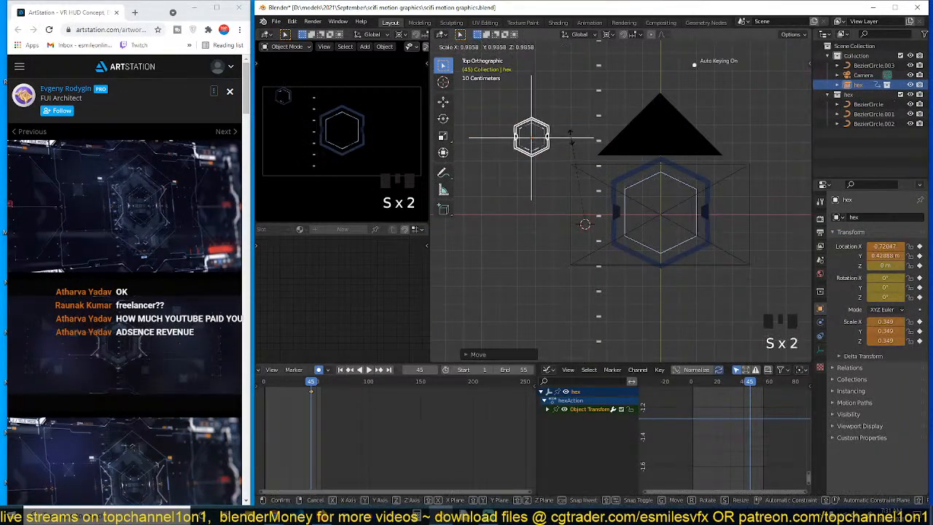
pyautogui.click(572, 140)
pyautogui.press('.')
pyautogui.press('x')
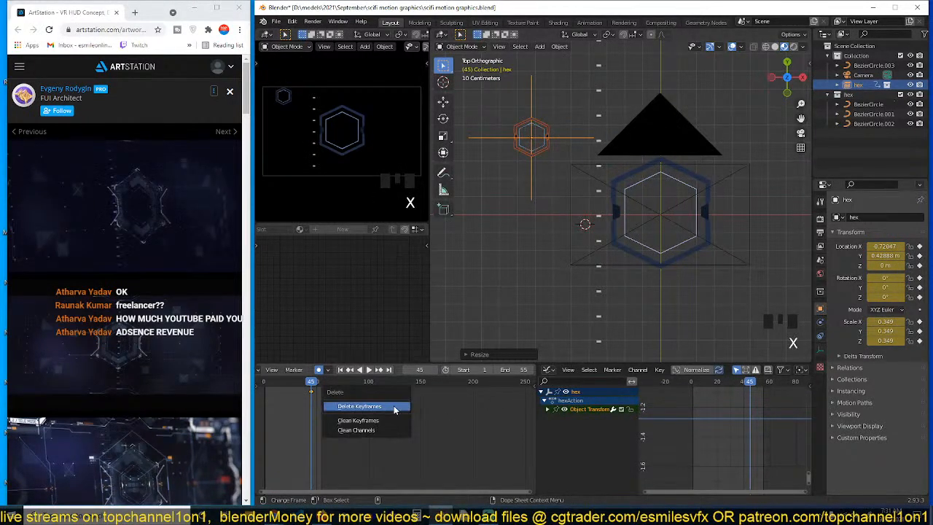
pyautogui.click(368, 403)
pyautogui.hotkey('alt', 'a')
# Scale the hex instance to about 0.202, place it near X -0.788 m, Y 0.445 m, delete its new keyframes and disable auto keying
pyautogui.click(532, 141)
pyautogui.press('s')
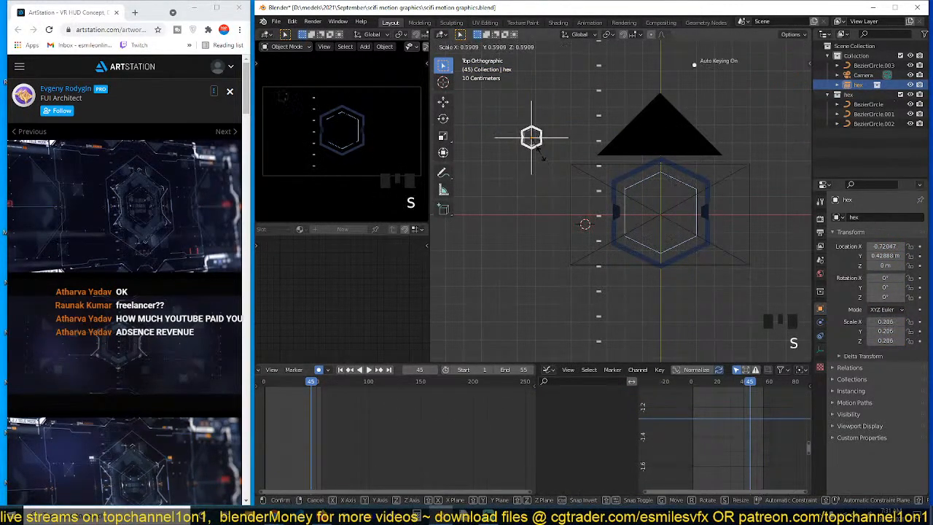
pyautogui.click(537, 152)
pyautogui.press('g')
pyautogui.click(524, 150)
pyautogui.press('x')
pyautogui.click(343, 413)
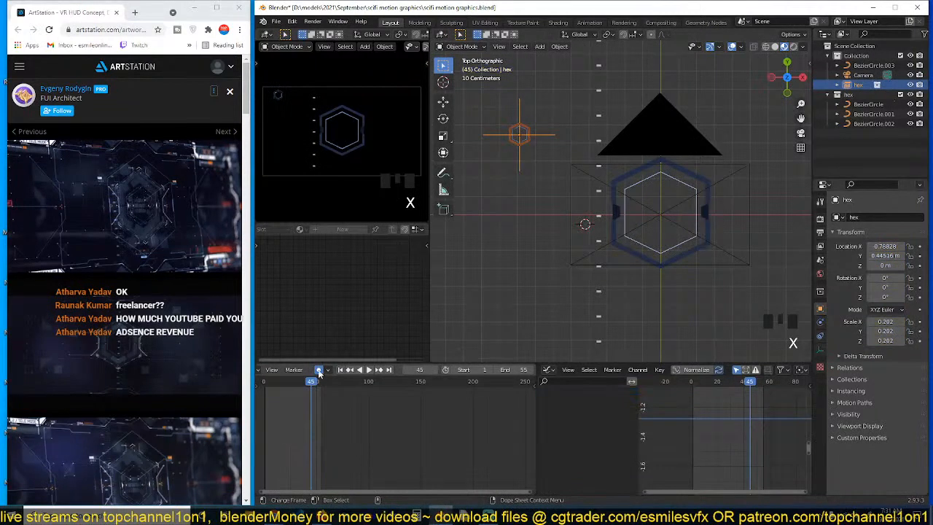
# Duplicate the small hex instance to about X -0.514 m, Y 0.217 m and scale the copy to about 0.114
pyautogui.hotkey('shift', 'd')
pyautogui.click(618, 181)
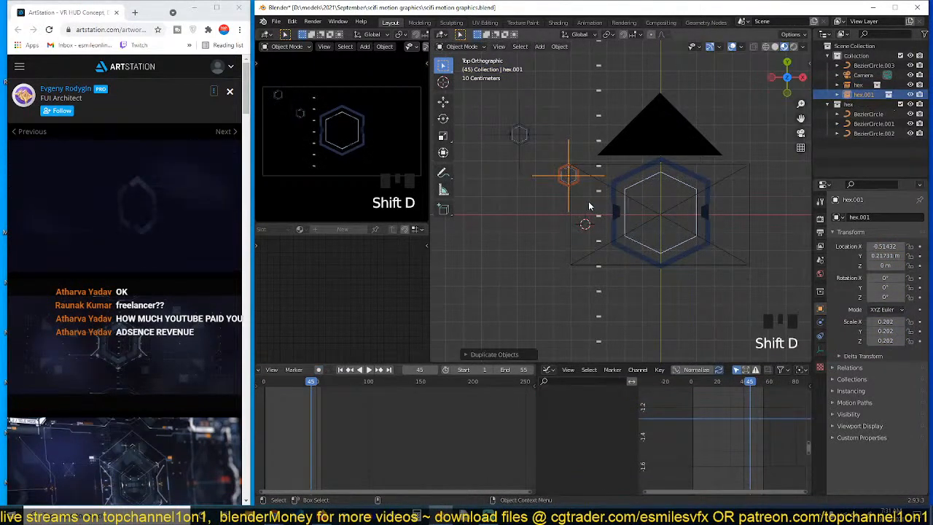
pyautogui.press('s')
pyautogui.rightClick(594, 202)
pyautogui.press('s')
pyautogui.click(604, 220)
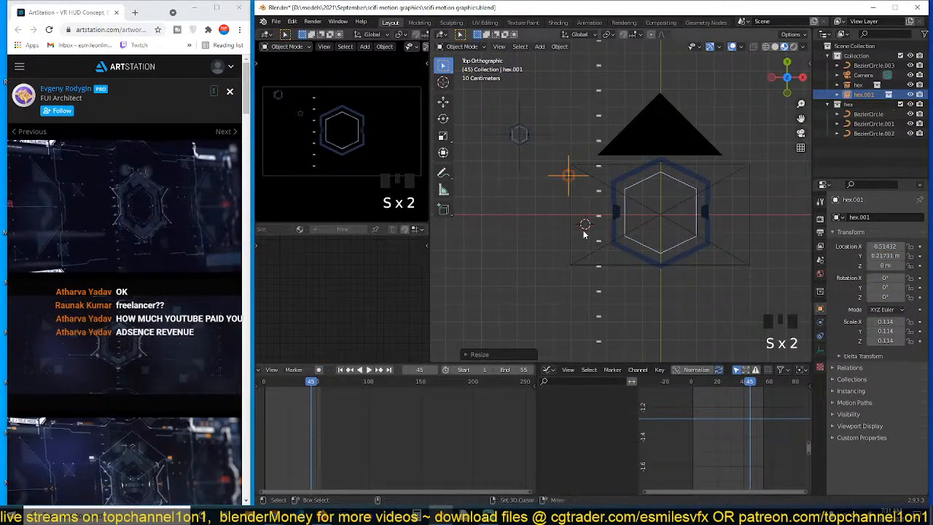
# Duplicate the smallest hex instance, scale the copy to about 0.599, rotate it 45 degrees and place it near X 1.062 m, Y 0.483 m
pyautogui.hotkey('shift', 'd')
pyautogui.click(793, 218)
pyautogui.press('s')
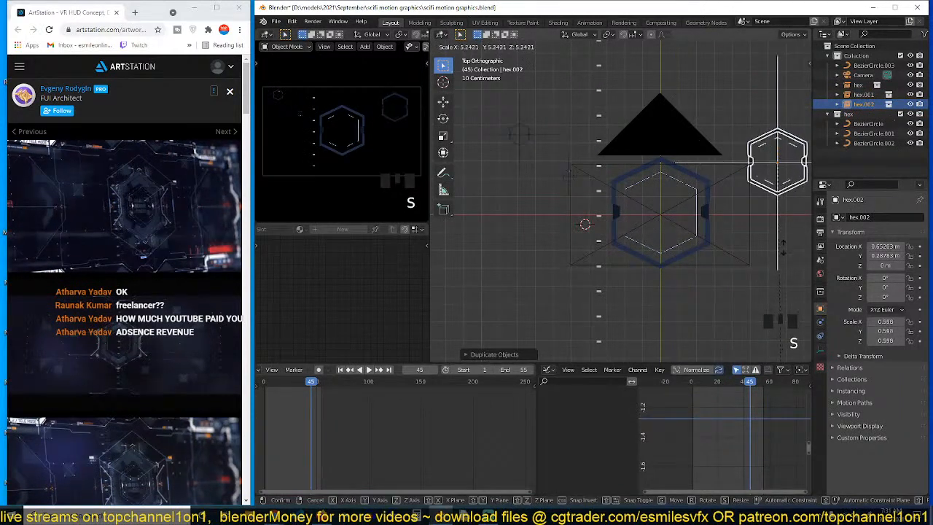
pyautogui.click(783, 248)
pyautogui.write('r')
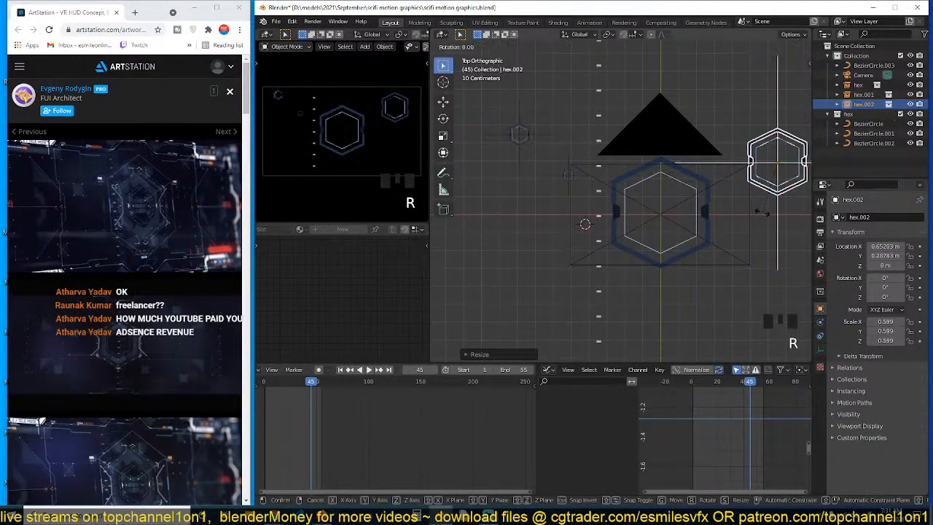
pyautogui.write('45')
pyautogui.press('Return')
pyautogui.press('g')
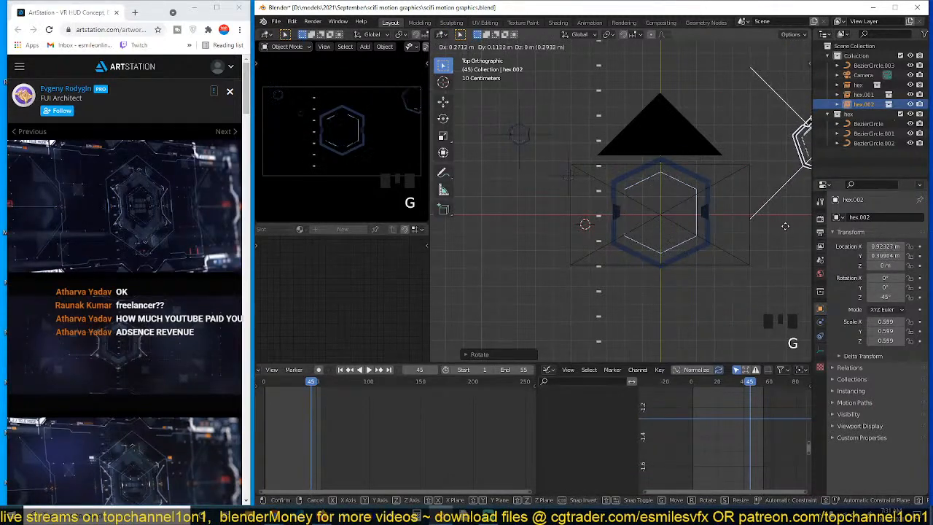
pyautogui.click(804, 212)
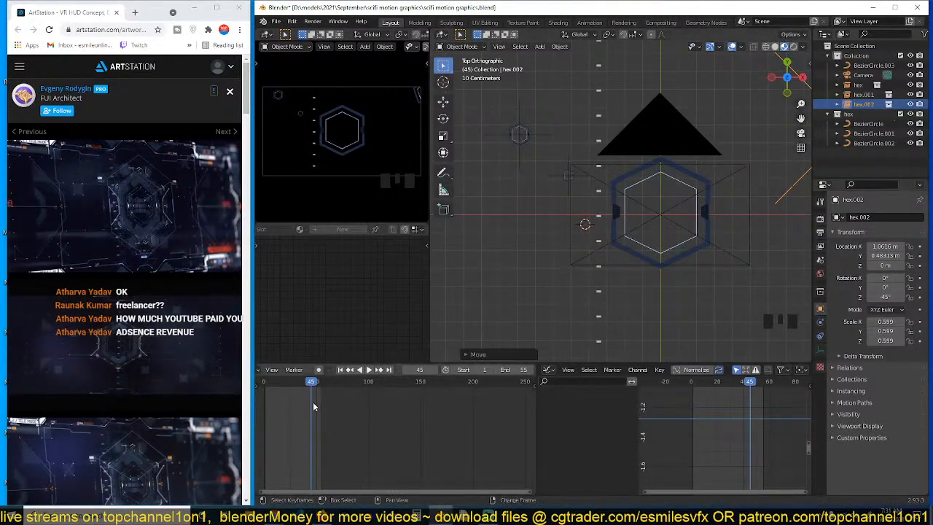
# Deselect everything and preview the animation with the new hex instances
pyautogui.hotkey('shift', 'Right')
pyautogui.hotkey('alt', 'a')
pyautogui.press('space')
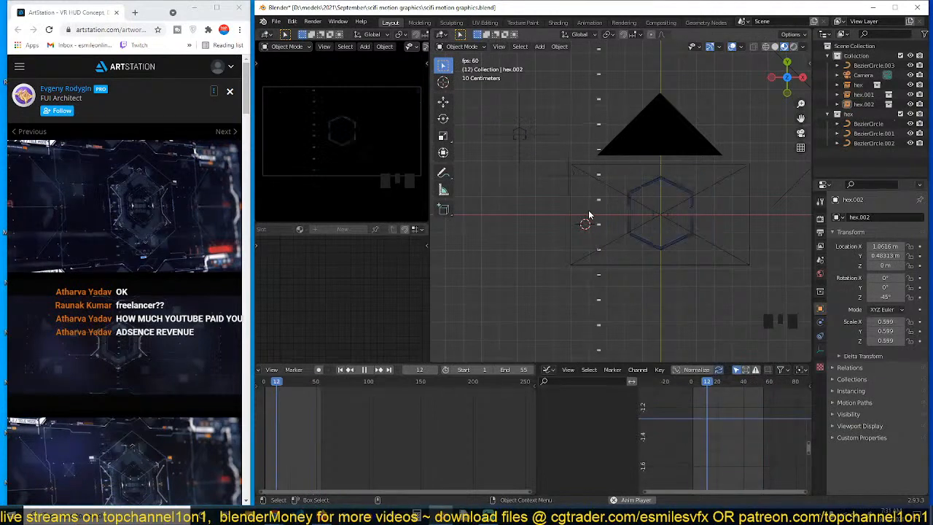
pyautogui.press('space')
# Add a mesh plane at the 3D cursor and scale it down to a small square
pyautogui.hotkey('shift', 'a')
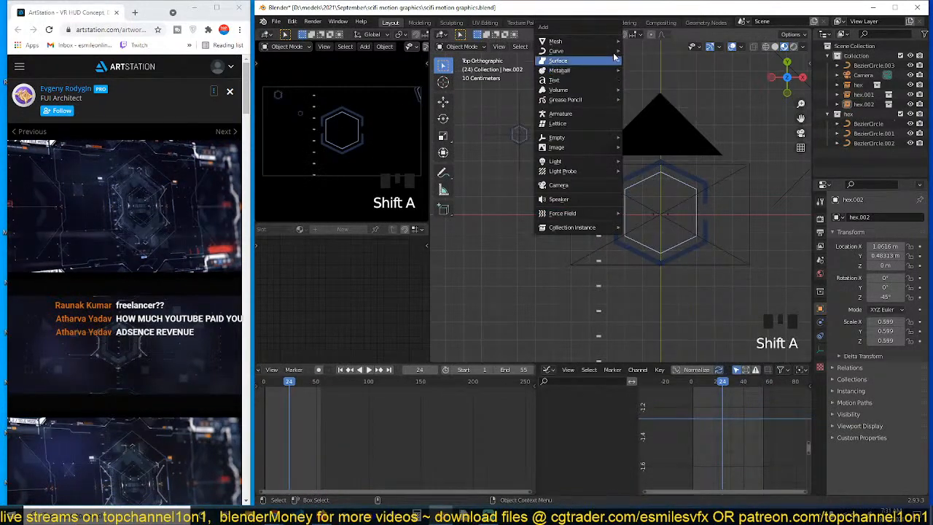
pyautogui.moveTo(583, 41)
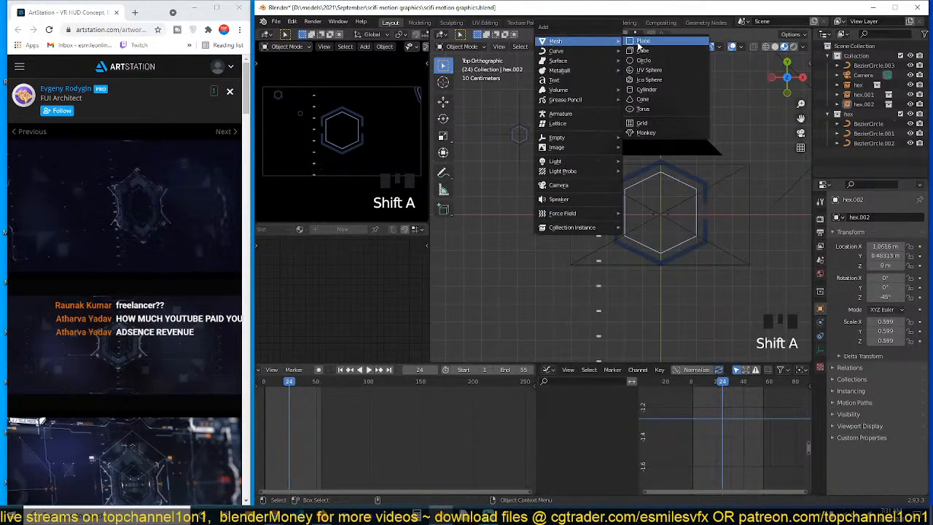
pyautogui.click(639, 41)
pyautogui.press('s')
pyautogui.click(596, 214)
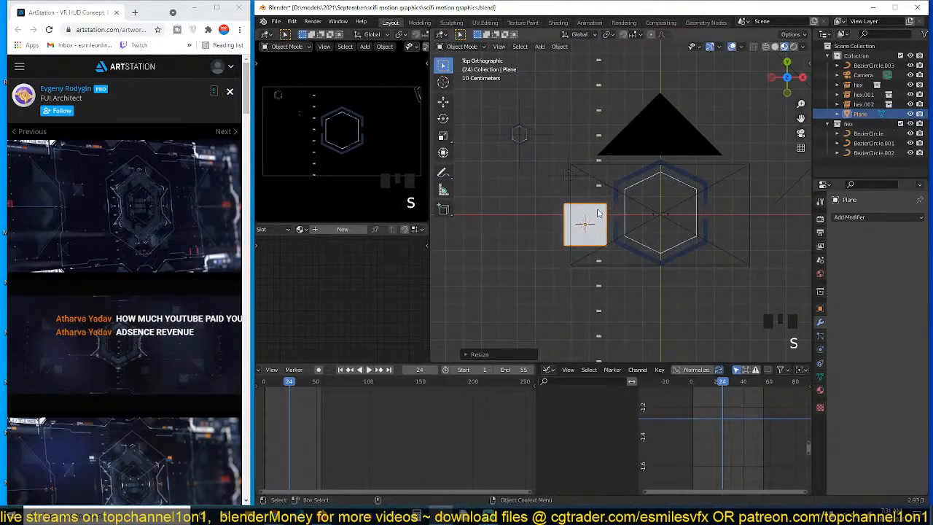
# Link the dashed line's material to the new plane and deselect everything
pyautogui.scroll(2, 589, 197)
pyautogui.keyDown('shift'); pyautogui.click(590, 180); pyautogui.keyUp('shift')
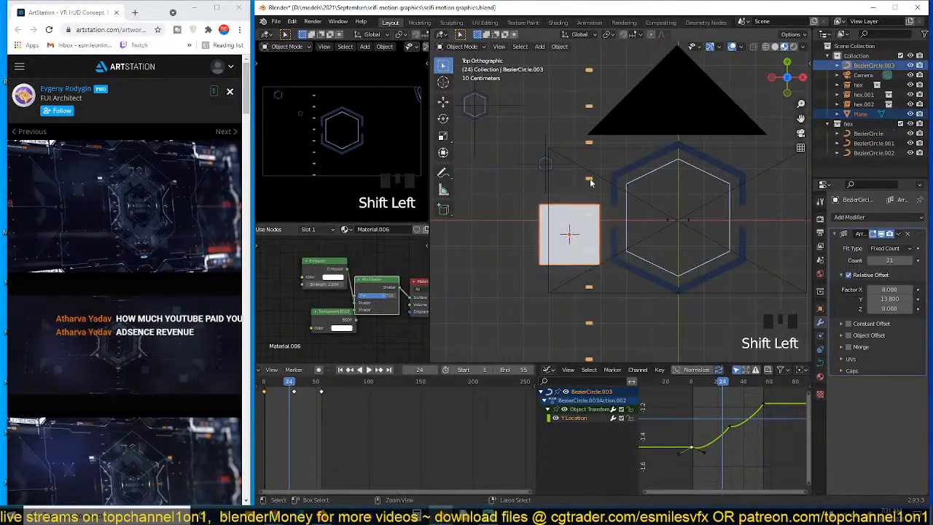
pyautogui.hotkey('ctrl', 'l')
pyautogui.hotkey('alt', 'a')
# Scale the plane along X into a very thin vertical line
pyautogui.click(580, 227)
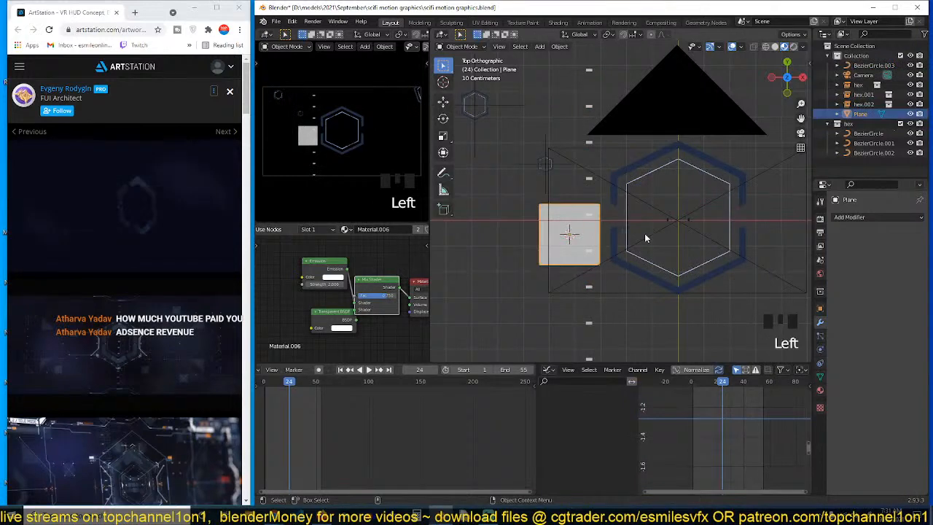
pyautogui.press('s')
pyautogui.press('x')
pyautogui.click(614, 248)
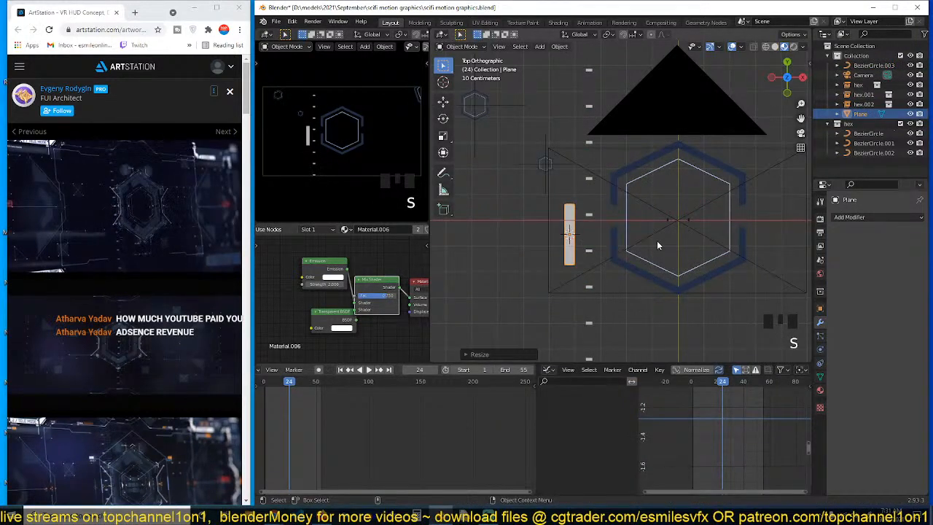
pyautogui.press('s')
pyautogui.press('x')
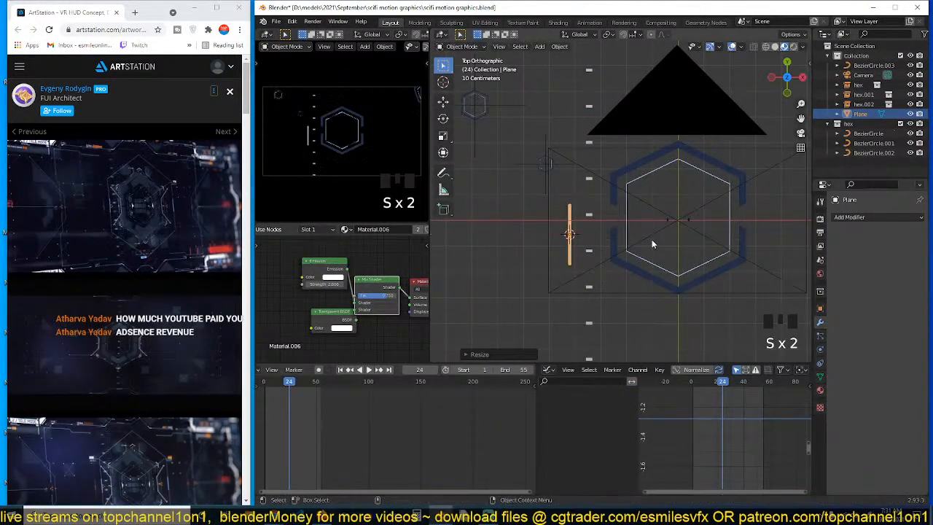
pyautogui.press('s')
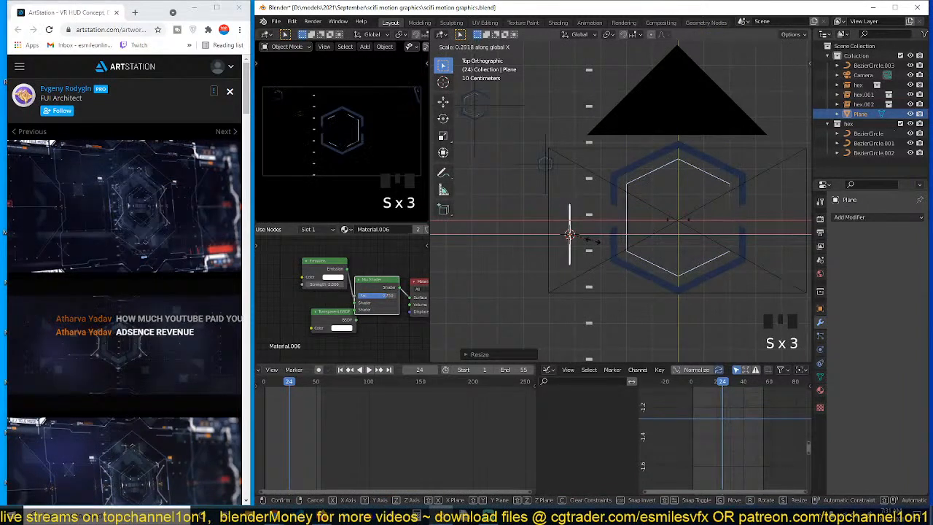
pyautogui.click(601, 241)
# Make the plane's material a single-user copy and move its Transparent BSDF node clear of the Mix Shader
pyautogui.click(415, 230)
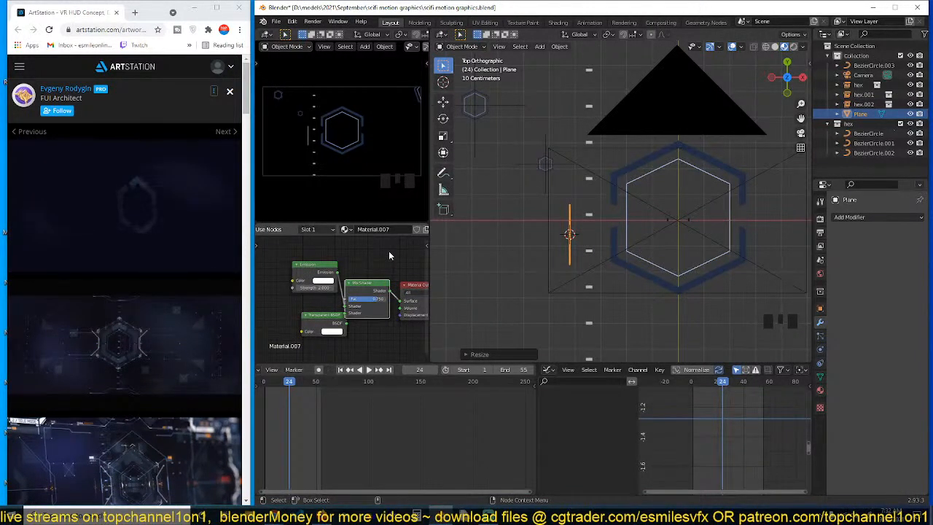
pyautogui.scroll(5, 389, 255)
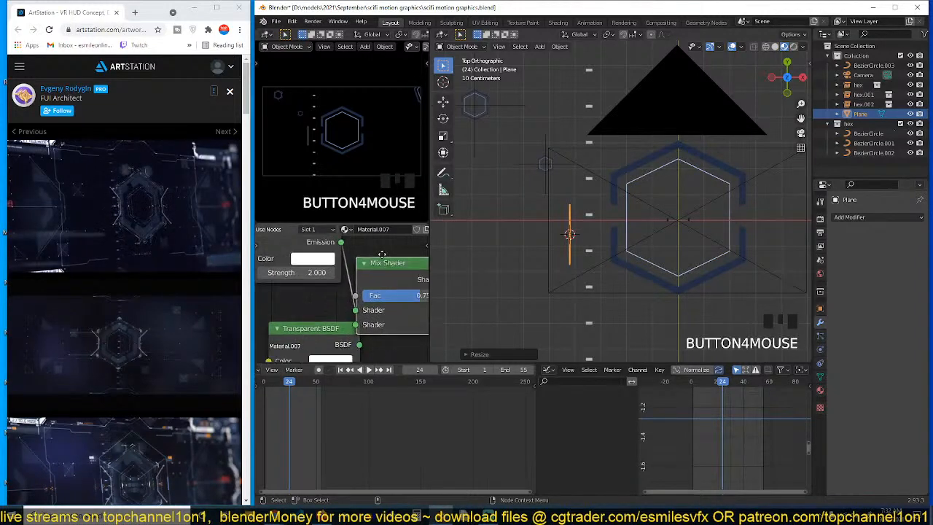
pyautogui.press('KP_Decimal')
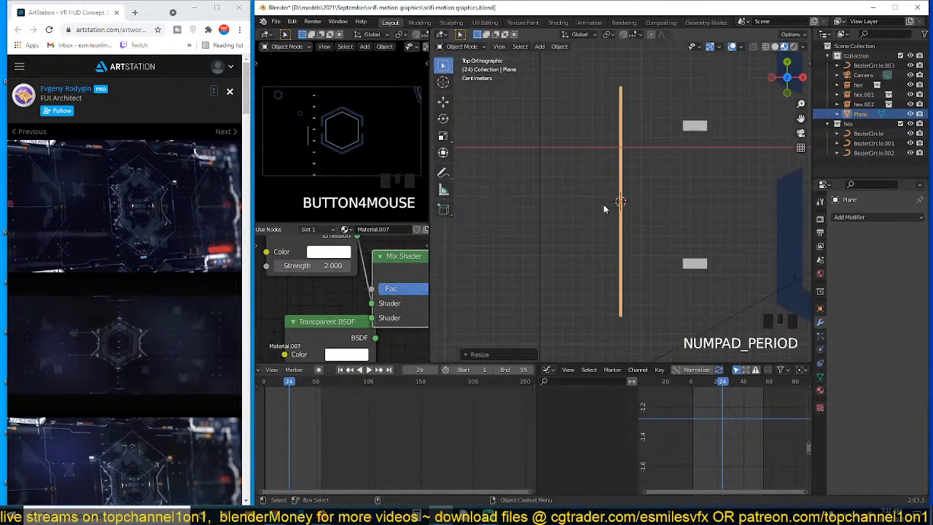
pyautogui.moveTo(604, 204); pyautogui.dragTo(676, 167, button='middle')
pyautogui.scroll(4, 647, 147)
pyautogui.scroll(-2, 338, 315)
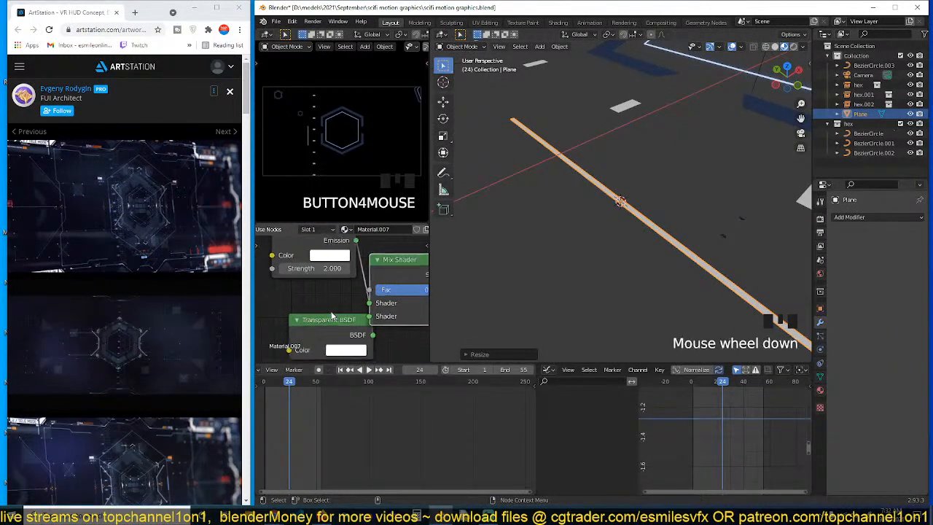
pyautogui.click(341, 318)
pyautogui.moveTo(342, 318); pyautogui.dragTo(299, 309)
pyautogui.moveTo(302, 285); pyautogui.dragTo(318, 312, button='middle')
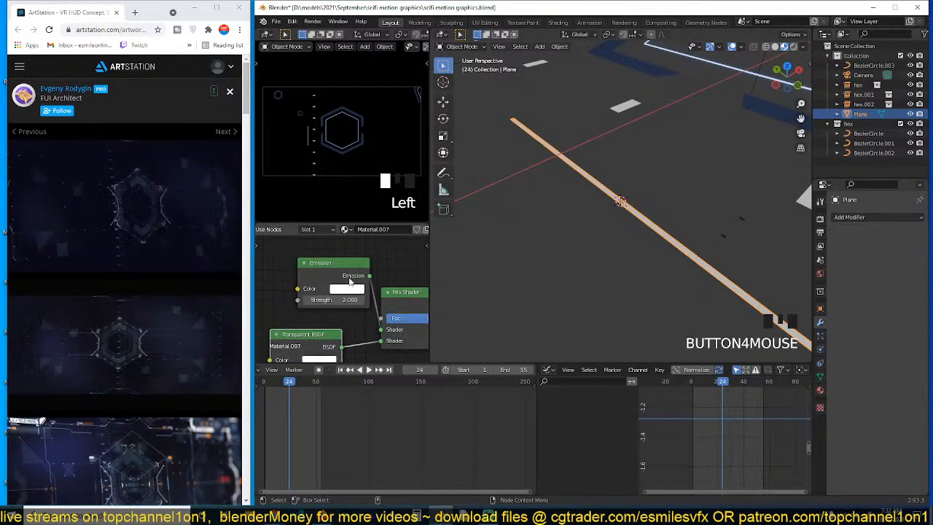
# Change the line material's Emission color to bright blue and set the Mix Shader factor to about 0.908
pyautogui.click(350, 282)
pyautogui.click(349, 288)
pyautogui.moveTo(384, 151); pyautogui.dragTo(379, 151)
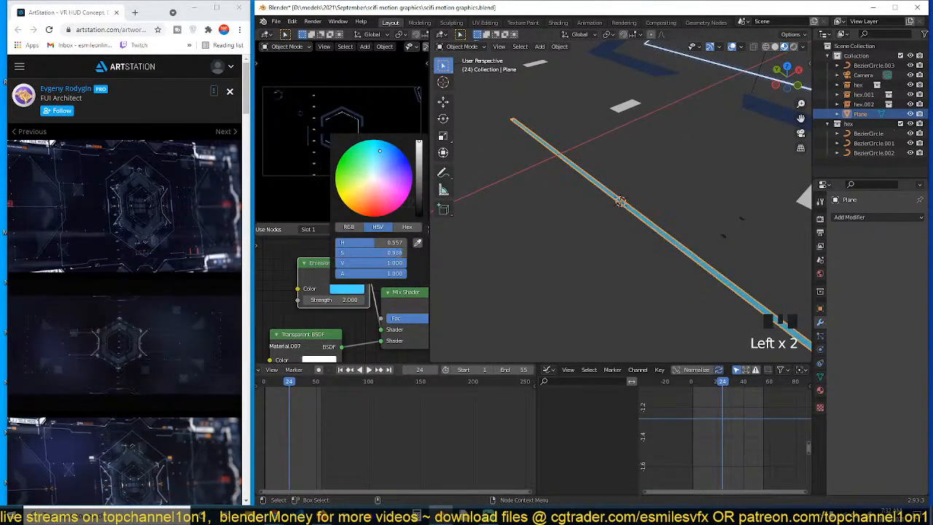
pyautogui.scroll(-2, 376, 303)
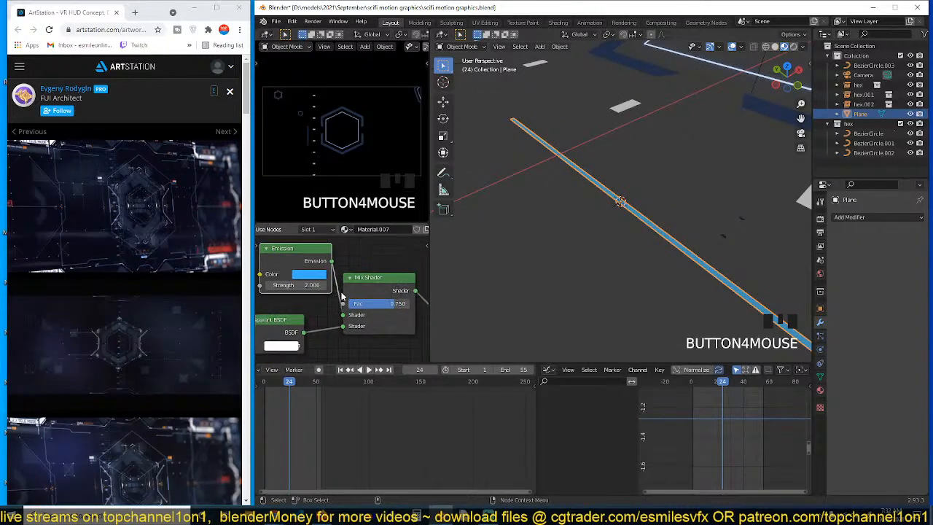
pyautogui.moveTo(371, 303); pyautogui.dragTo(382, 303)
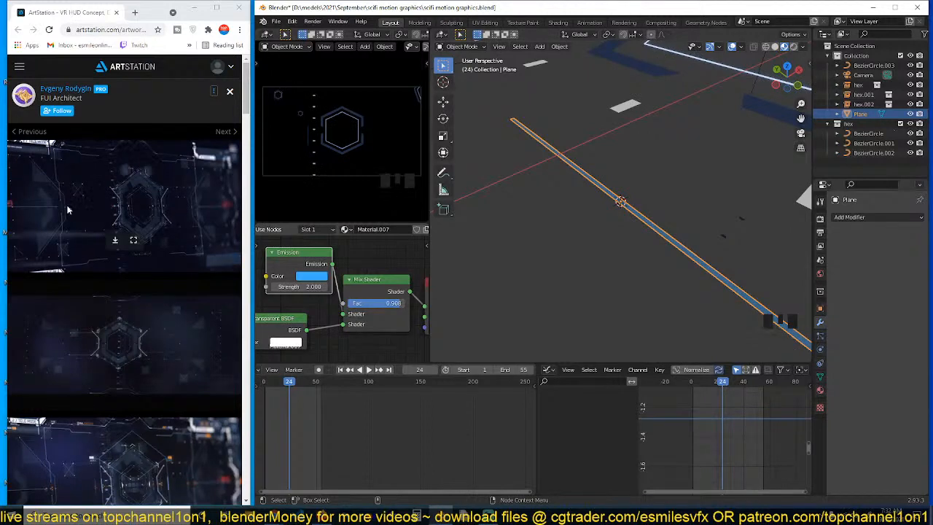
# In top view, narrow the line's mesh along X and move it along Y until its lower end sits just above the origin
pyautogui.press('`')
pyautogui.press('KP_7')
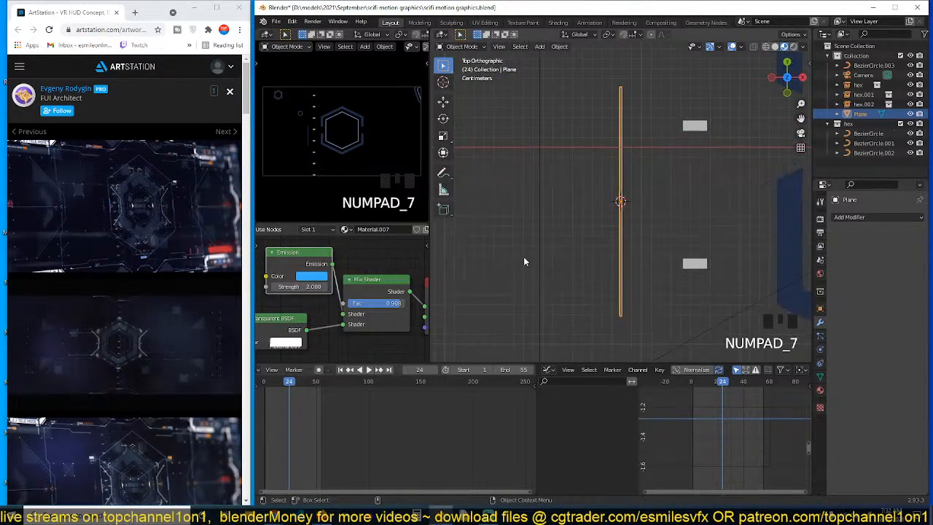
pyautogui.press('Tab')
pyautogui.press('s')
pyautogui.press('x')
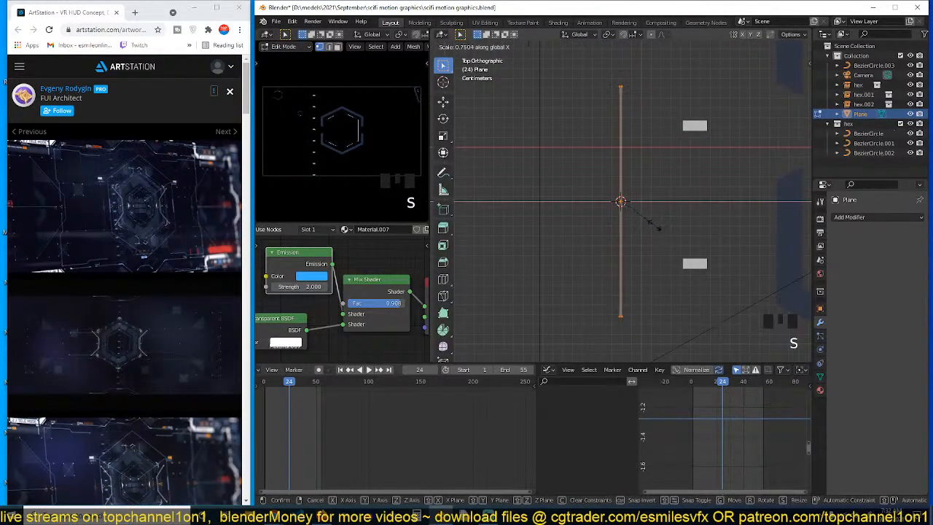
pyautogui.click(640, 217)
pyautogui.press('g')
pyautogui.press('y')
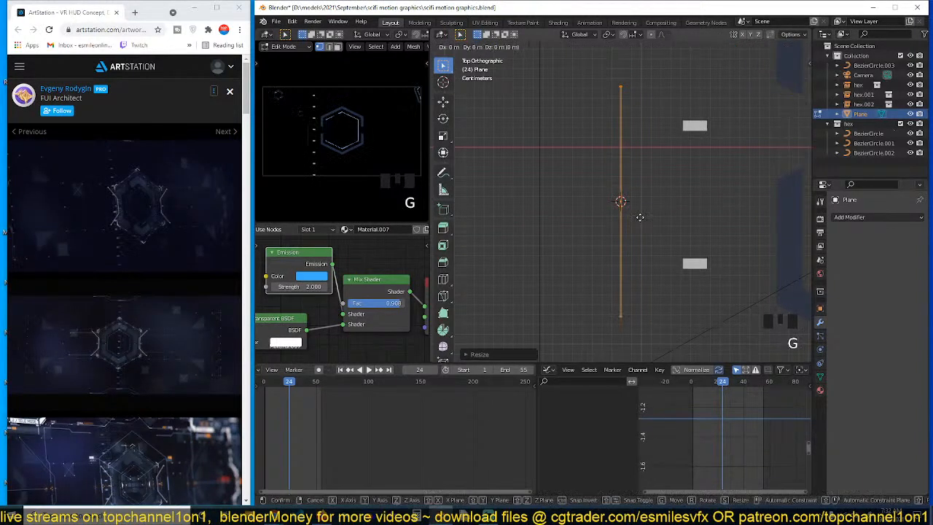
pyautogui.click(663, 85)
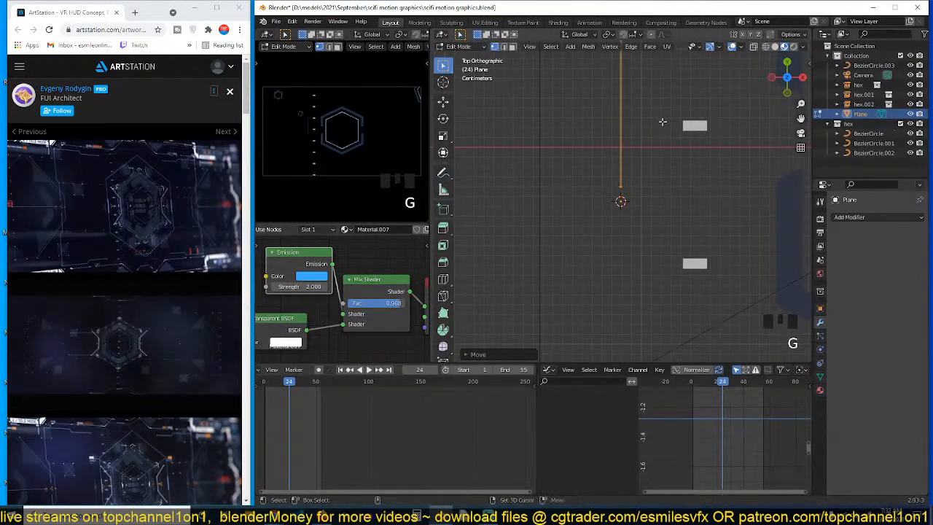
# Duplicate the line's mesh downward along Y and shorten the copy along Y into a small segment below the original
pyautogui.hotkey('shift', 'd')
pyautogui.press('y')
pyautogui.click(719, 274)
pyautogui.press('s')
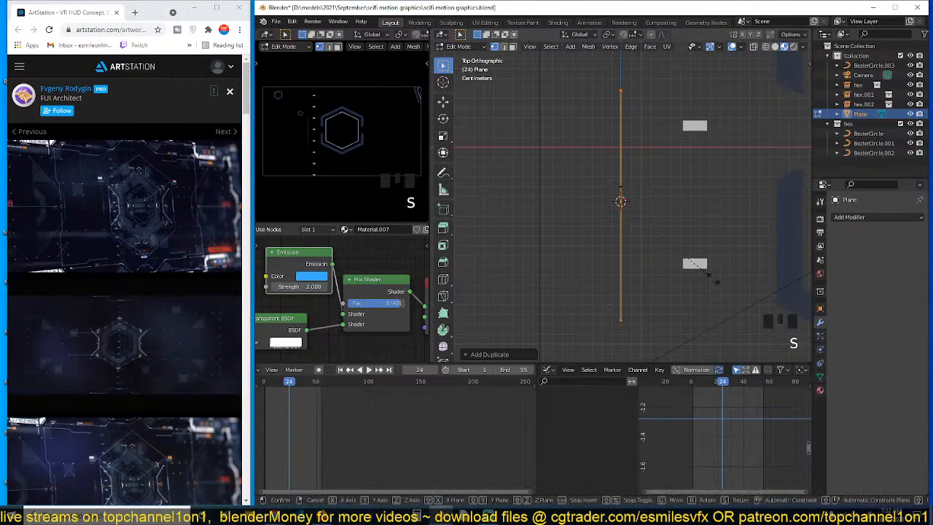
pyautogui.press('y')
pyautogui.click(642, 209)
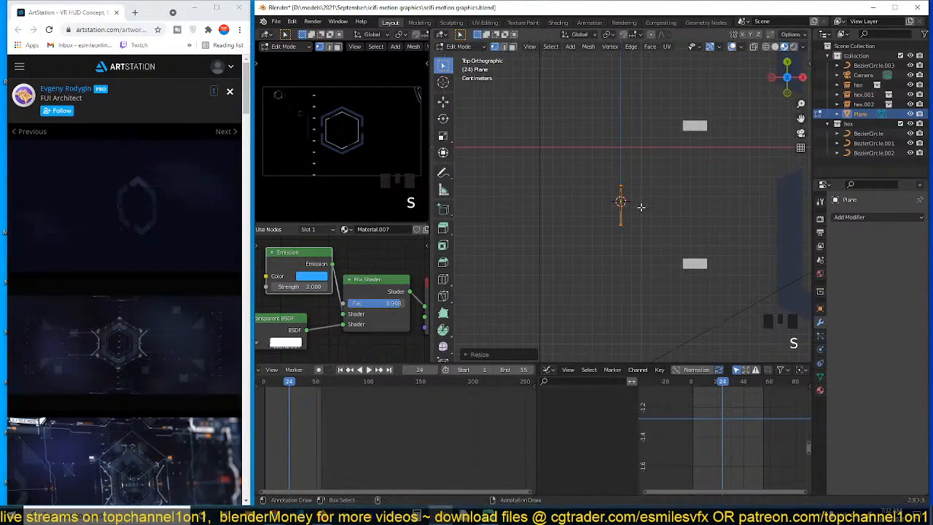
# Widen the short lower segment along X to roughly twice its width
pyautogui.press('KP_Decimal')
pyautogui.press('s')
pyautogui.press('s')
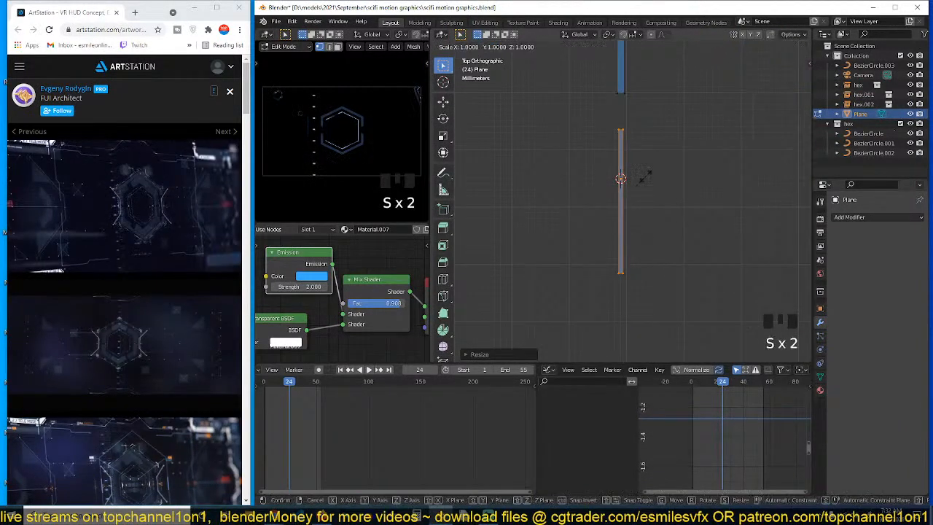
pyautogui.click(695, 183)
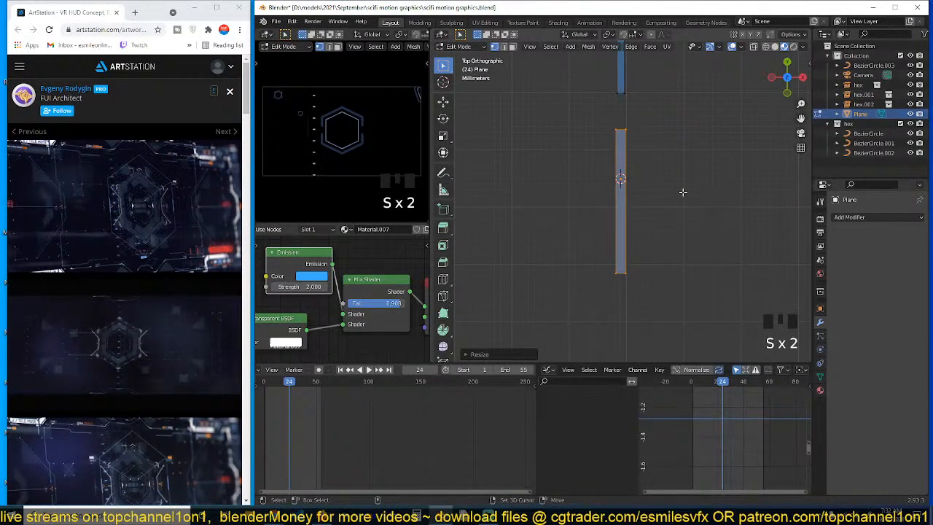
# Loop-cut the short segment across its middle, bevel the cut into a band, and extrude the band's side edges outward along X into a cross
pyautogui.hotkey('ctrl', 'r')
pyautogui.click(610, 206)
pyautogui.click(610, 206)
pyautogui.hotkey('ctrl', 'b')
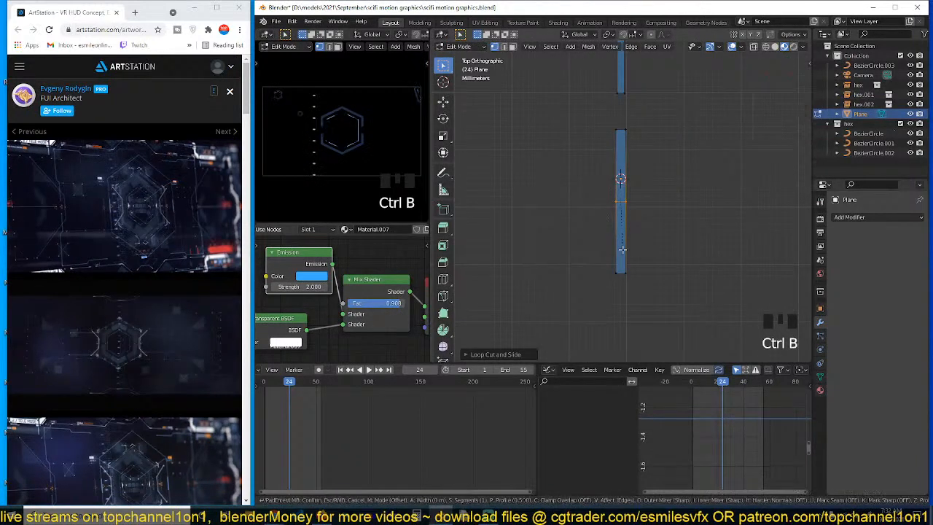
pyautogui.click(615, 200)
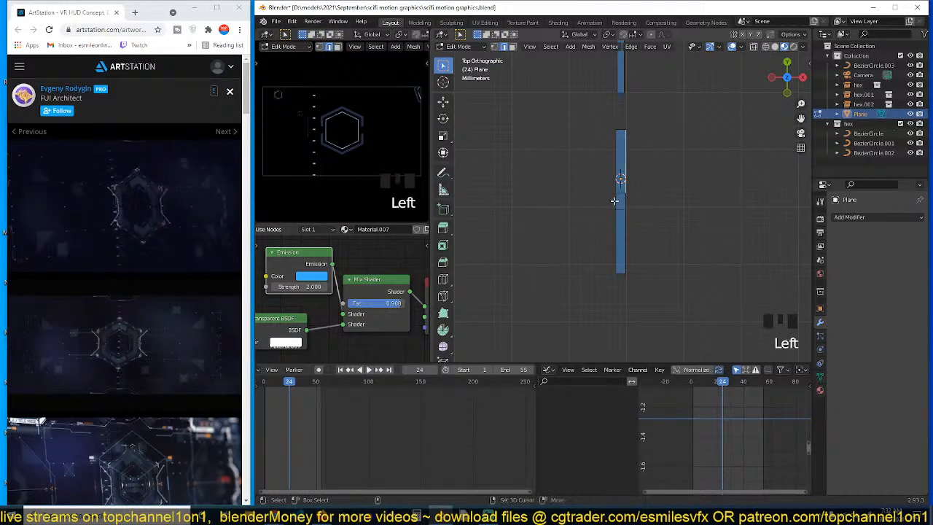
pyautogui.press('e')
pyautogui.press('s')
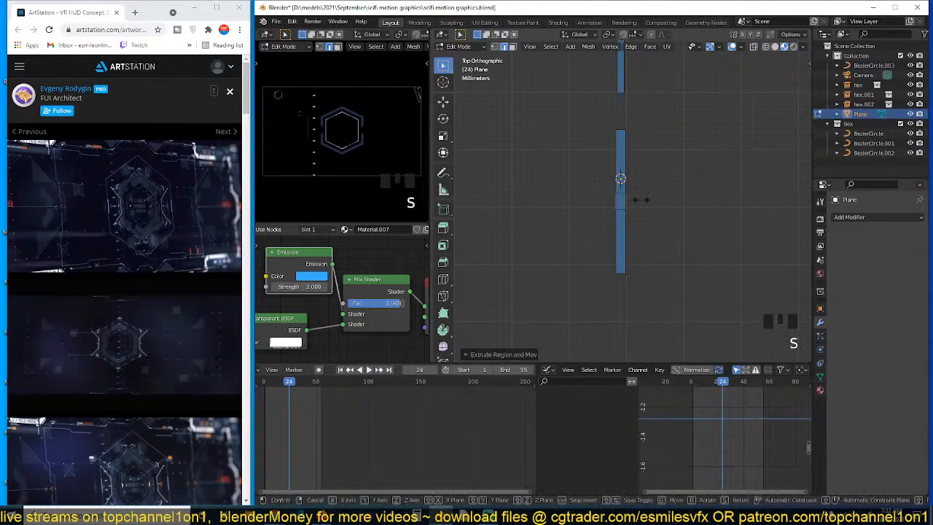
pyautogui.click(532, 204)
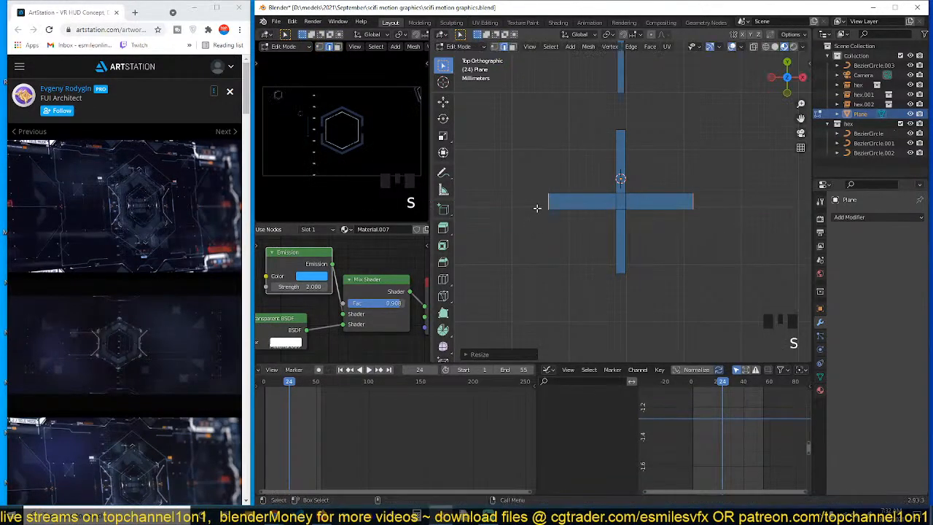
# Thin the cross's horizontal bar by scaling its vertices down along Y to match the vertical bar
pyautogui.press('Tab')
pyautogui.press('Tab')
pyautogui.click(533, 188)
pyautogui.moveTo(519, 177); pyautogui.dragTo(752, 231)
pyautogui.press('s')
pyautogui.press('y')
pyautogui.click(655, 242)
# Scale the whole cross down and move it up along Y close to the object's origin
pyautogui.moveTo(519, 102); pyautogui.dragTo(743, 295)
pyautogui.press('s')
pyautogui.click(693, 255)
pyautogui.press('g')
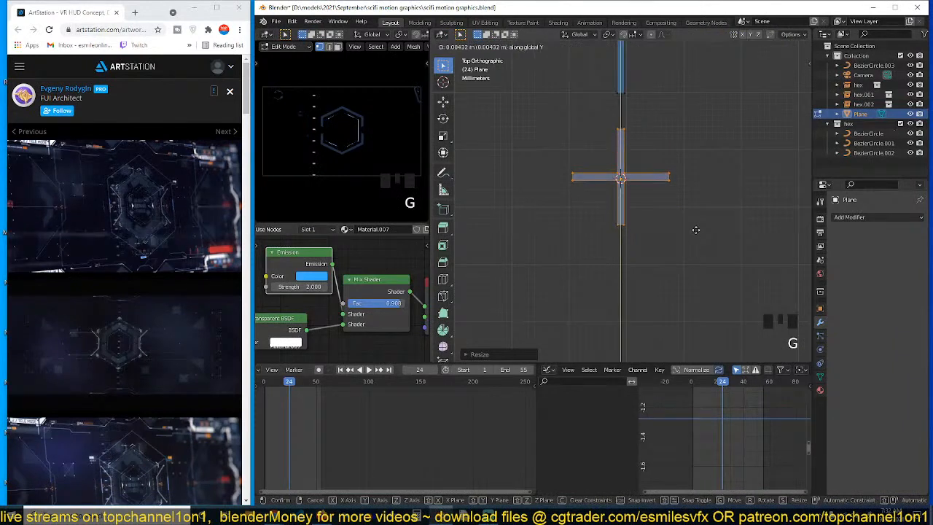
pyautogui.click(700, 223)
pyautogui.press('Tab')
# Add a second material slot with Material.002, assign it to the cross's faces, and save the file
pyautogui.click(881, 220)
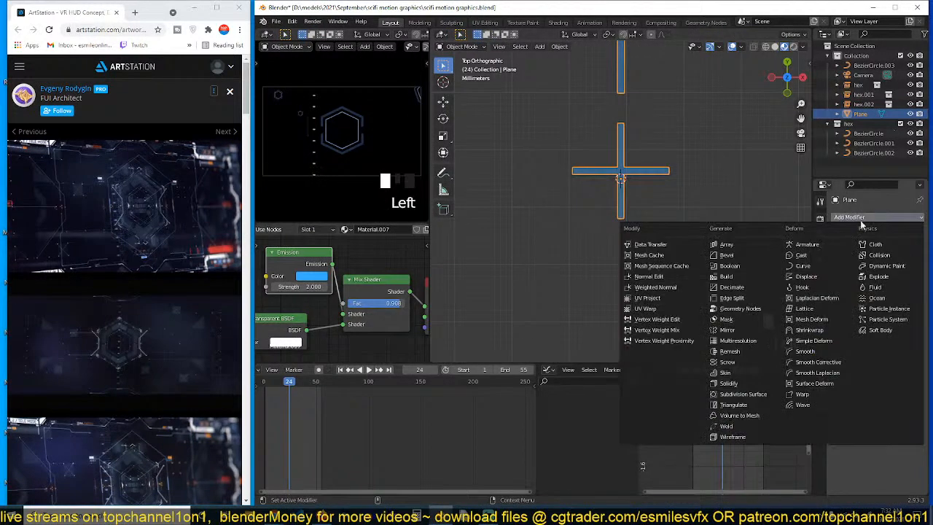
pyautogui.click(820, 390)
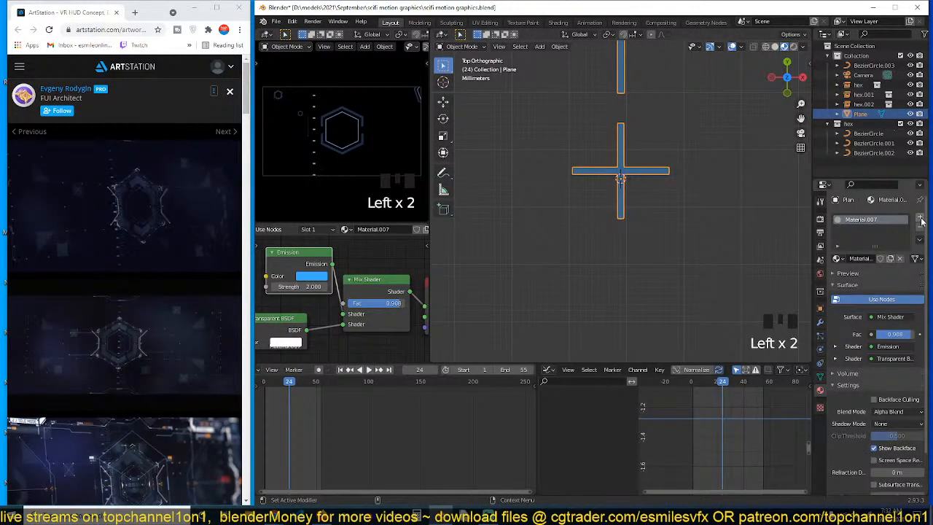
pyautogui.click(920, 219)
pyautogui.click(836, 277)
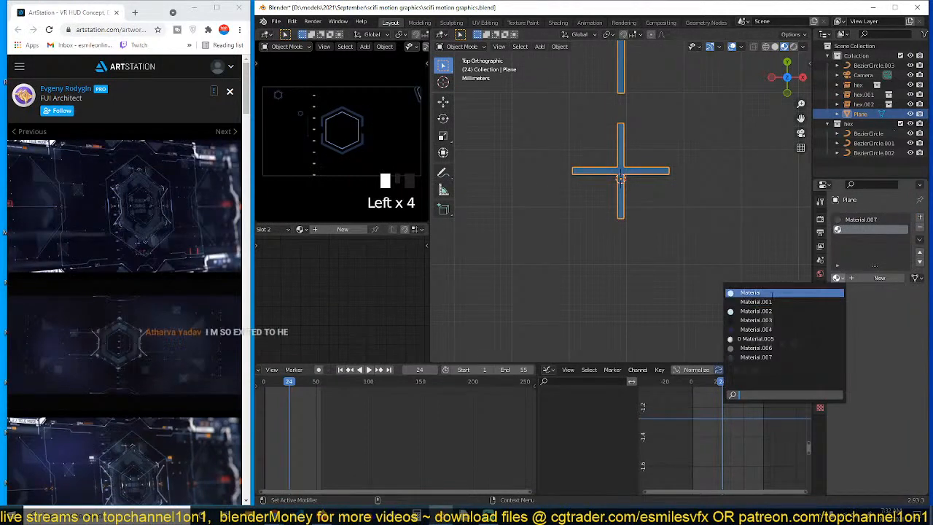
pyautogui.click(829, 295)
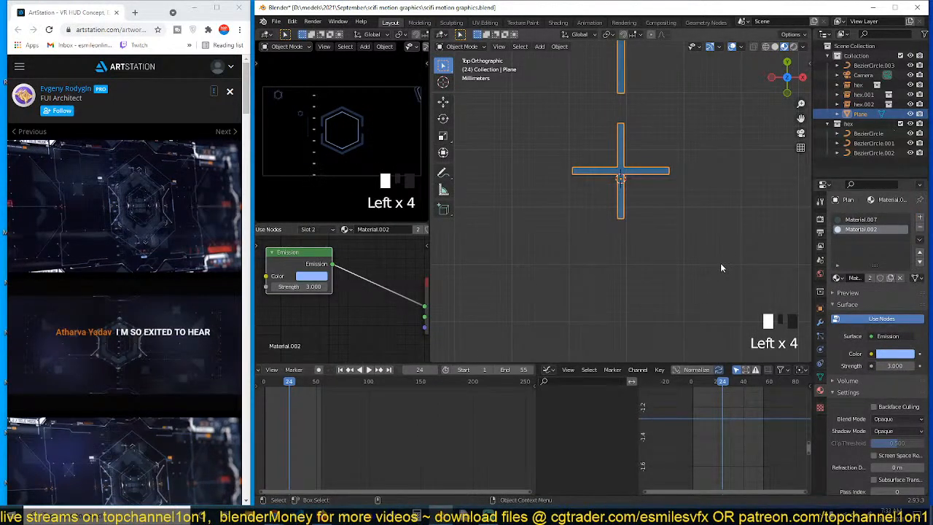
pyautogui.press('Tab')
pyautogui.click(847, 291)
pyautogui.press('Tab')
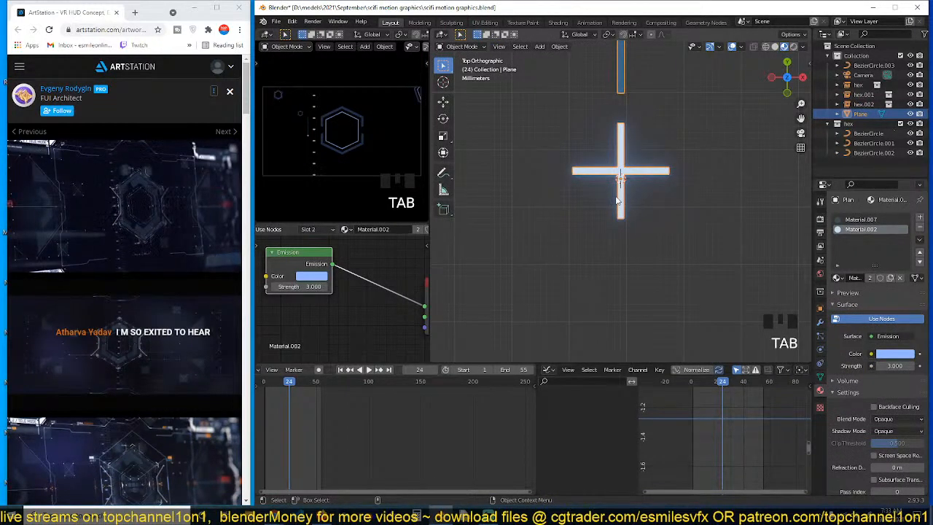
pyautogui.keyDown('shift'); pyautogui.moveTo(617, 201); pyautogui.dragTo(620, 221, button='middle'); pyautogui.keyUp('shift')
pyautogui.hotkey('ctrl', 's')
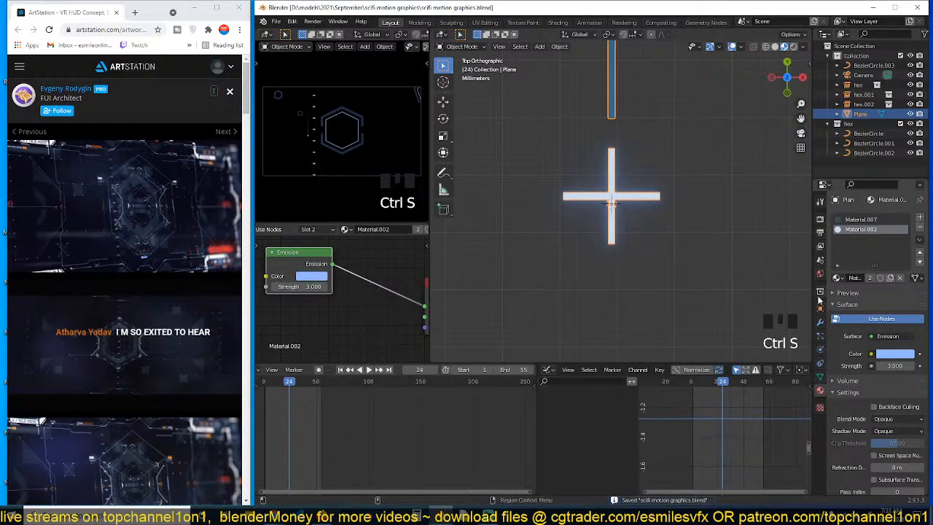
# Move the entire mesh down along Y so the cross is centred on the object's origin
pyautogui.press('Tab')
pyautogui.press('a')
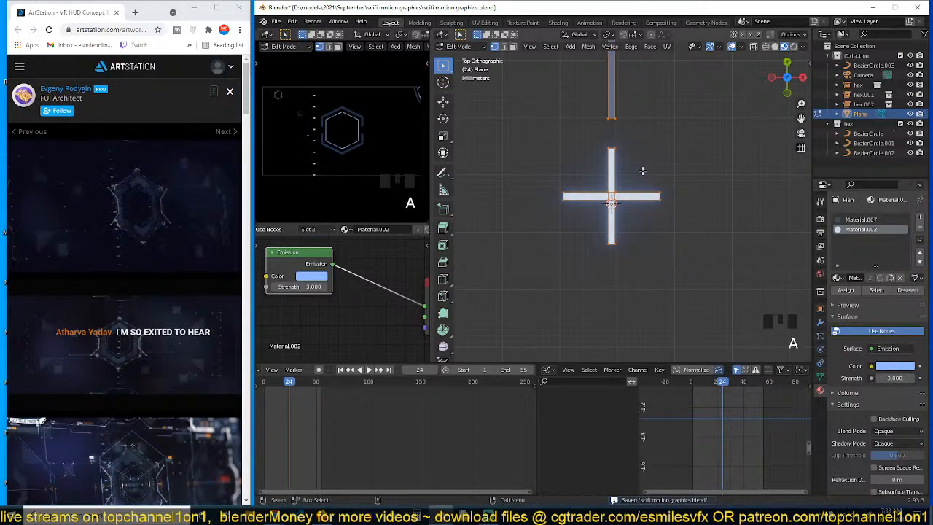
pyautogui.press('g')
pyautogui.press('y')
pyautogui.click(643, 179)
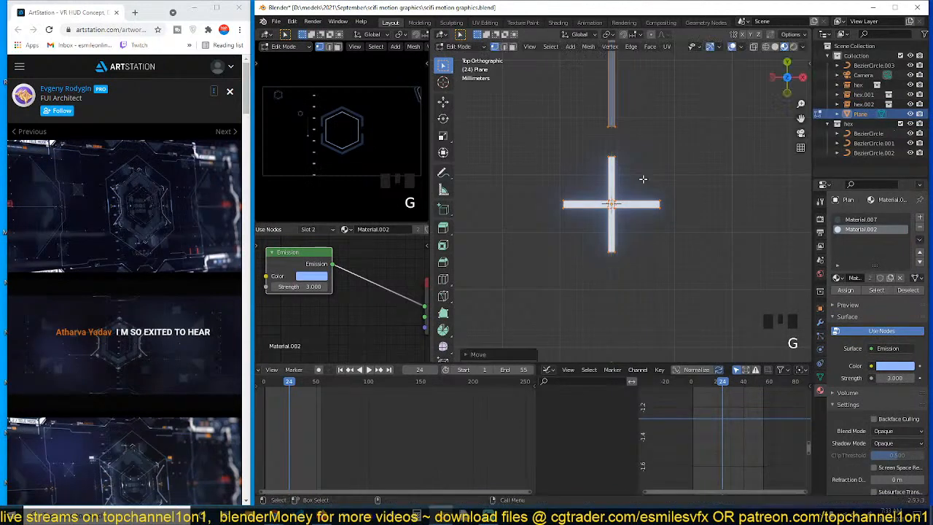
pyautogui.press('Tab')
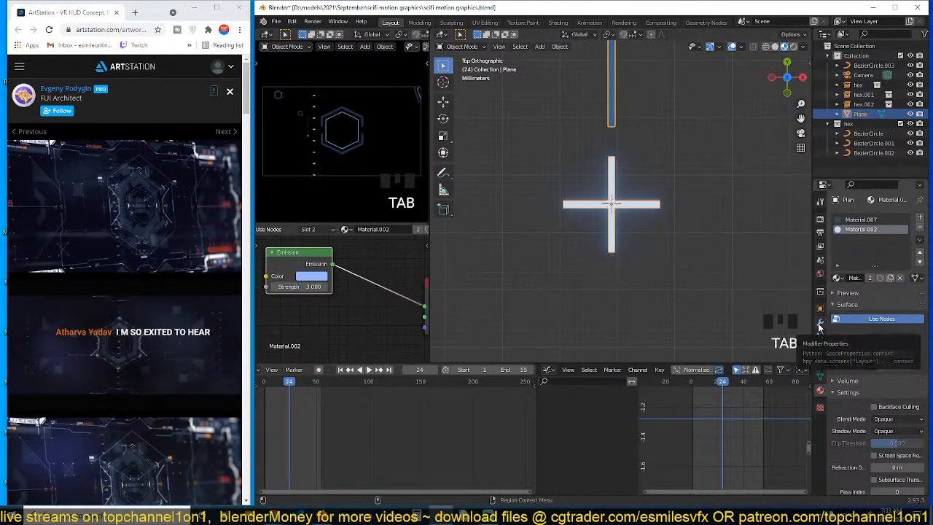
# Add an Array modifier to the plane and set its relative offset Y factor to 1
pyautogui.click(820, 322)
pyautogui.click(867, 218)
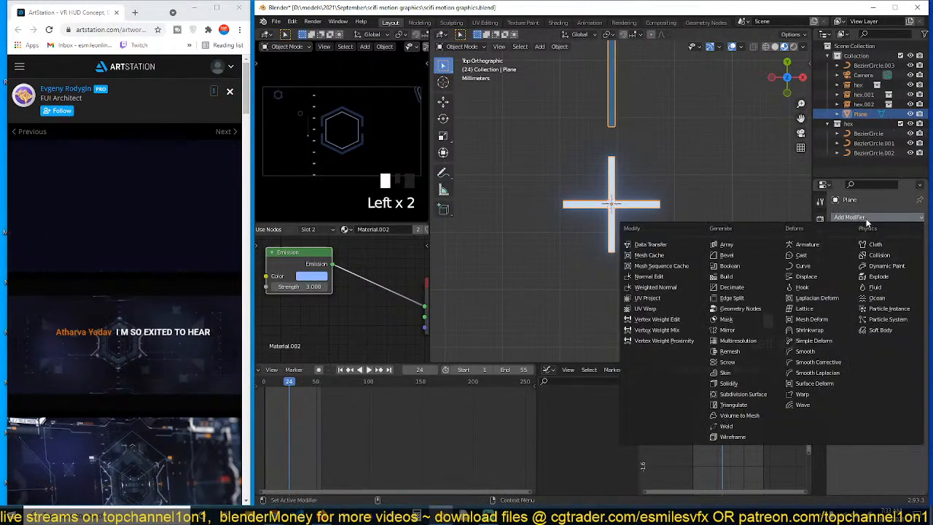
pyautogui.click(752, 246)
pyautogui.scroll(-5, 669, 246)
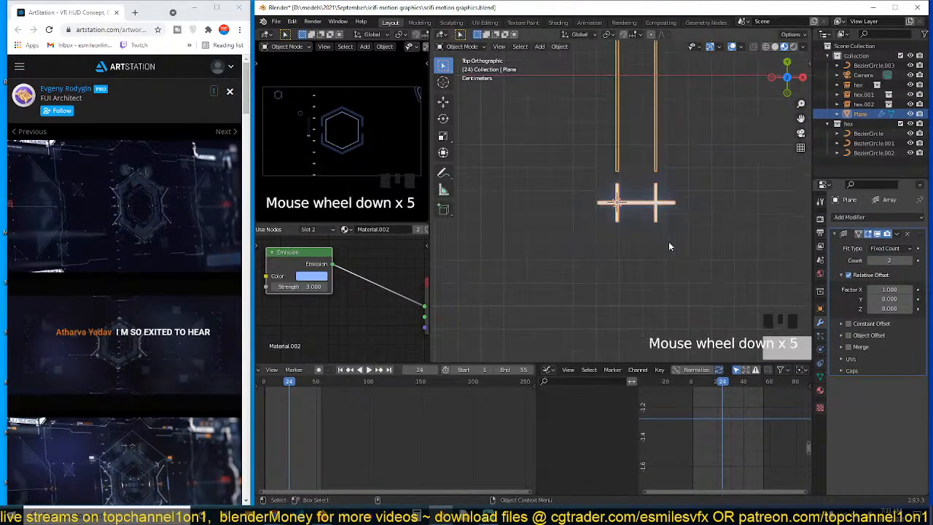
pyautogui.scroll(-3, 671, 245)
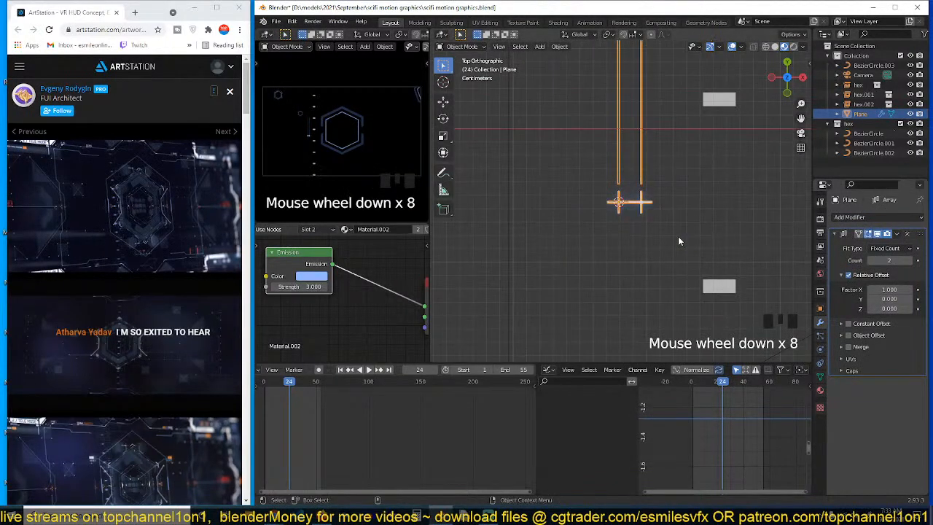
pyautogui.click(884, 299)
pyautogui.write('1')
pyautogui.press('Return')
pyautogui.scroll(-3, 717, 218)
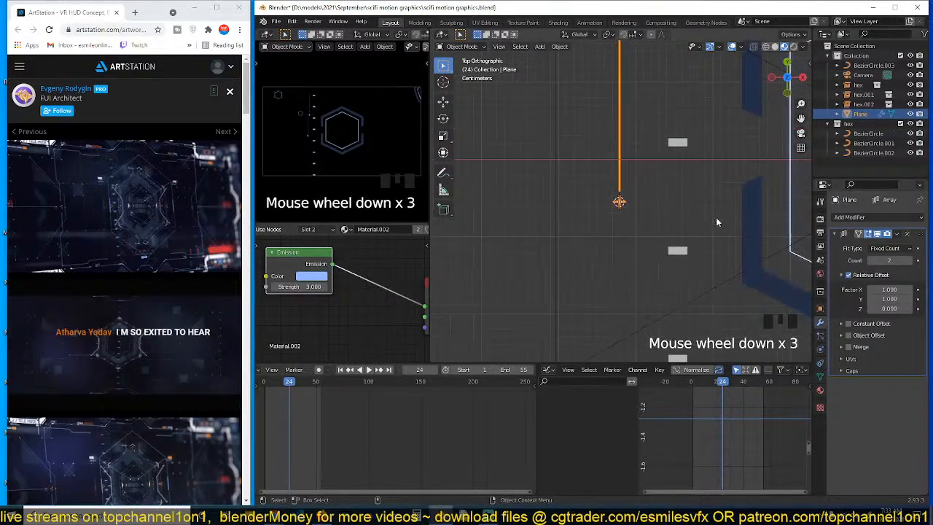
pyautogui.keyDown('shift'); pyautogui.moveTo(737, 217); pyautogui.dragTo(738, 283, button='middle'); pyautogui.keyUp('shift')
pyautogui.click(884, 298)
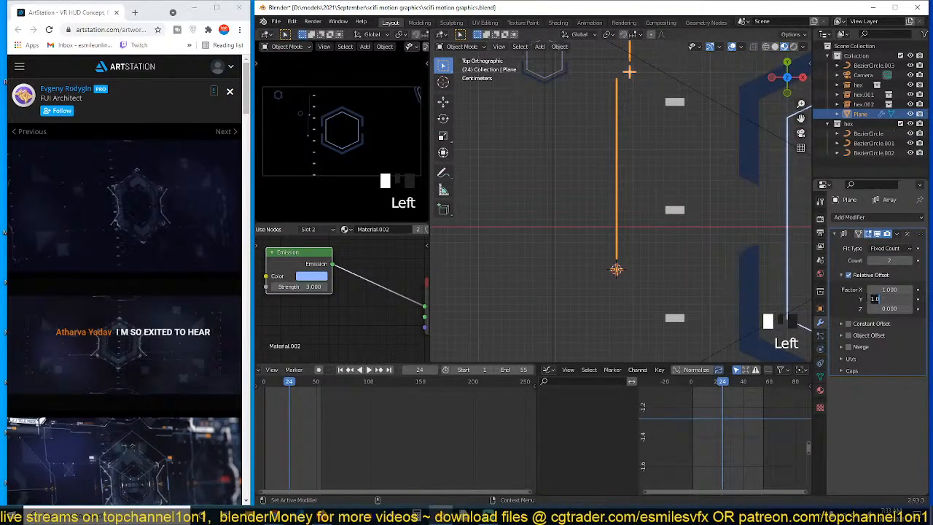
pyautogui.write('0')
pyautogui.press('Return')
pyautogui.click(892, 298)
pyautogui.write('1')
pyautogui.press('Return')
# Set the array's relative offset to 0 in X and 1.040 in Y, with a count of 3
pyautogui.click(890, 289)
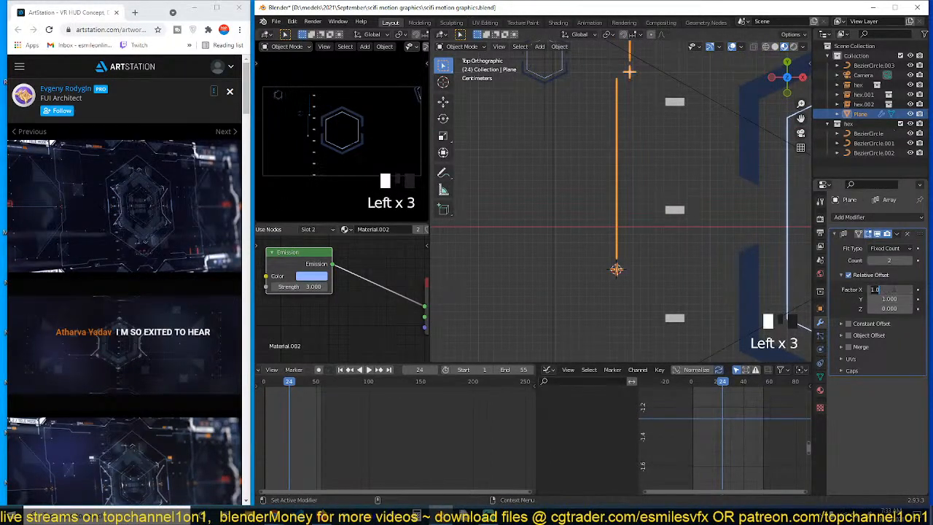
pyautogui.write('0')
pyautogui.press('Return')
pyautogui.keyDown('shift'); pyautogui.moveTo(884, 298); pyautogui.dragTo(895, 283); pyautogui.keyUp('shift')
pyautogui.click(908, 261)
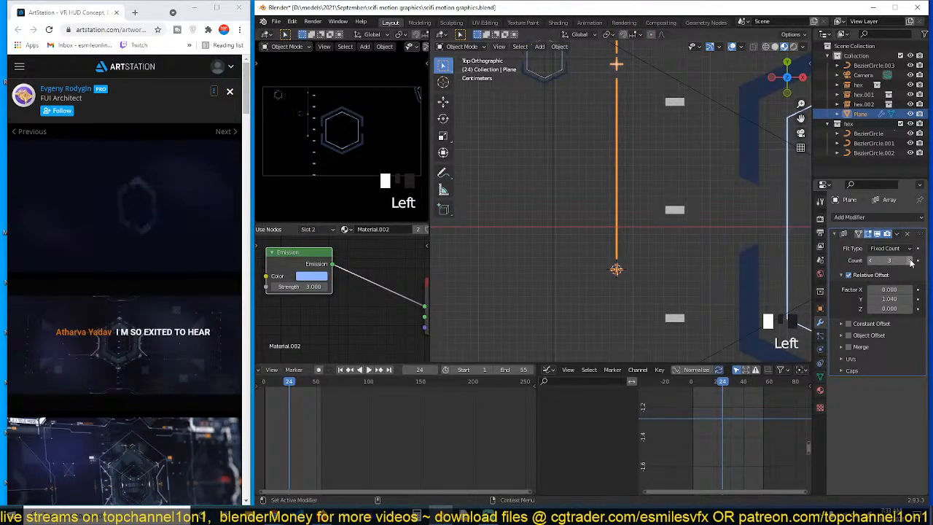
# Move the arrayed line down about 0.37 m along Y, and along negative X well away from the dashed line
pyautogui.scroll(-5, 651, 206)
pyautogui.press('g')
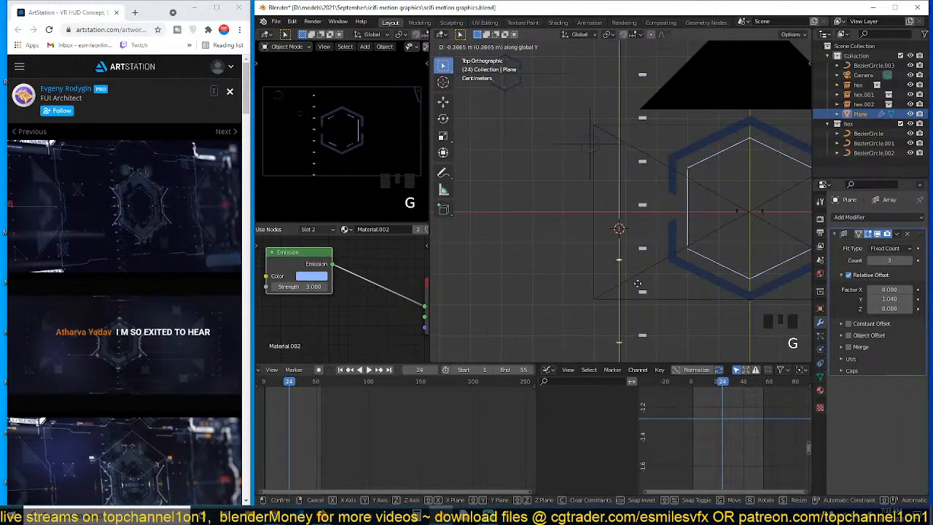
pyautogui.click(642, 282)
pyautogui.scroll(-2, 654, 270)
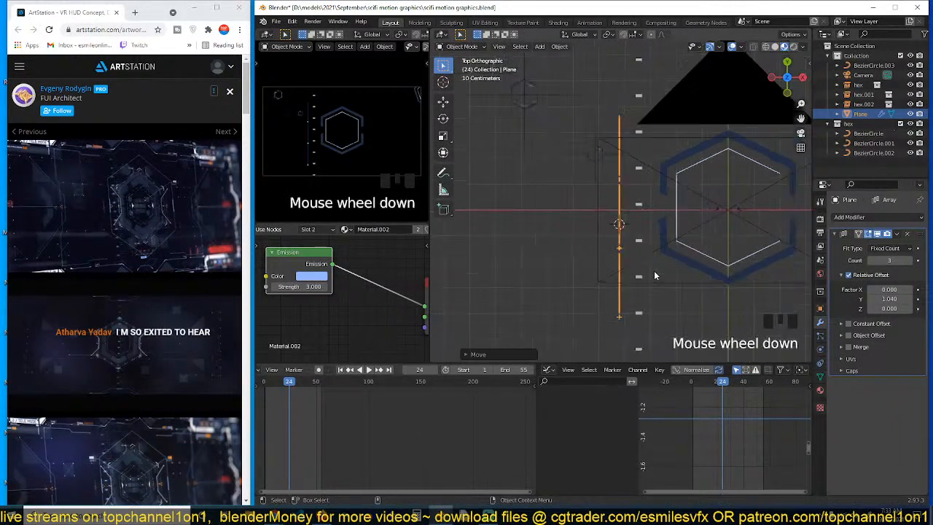
pyautogui.press('s')
pyautogui.rightClick(701, 270)
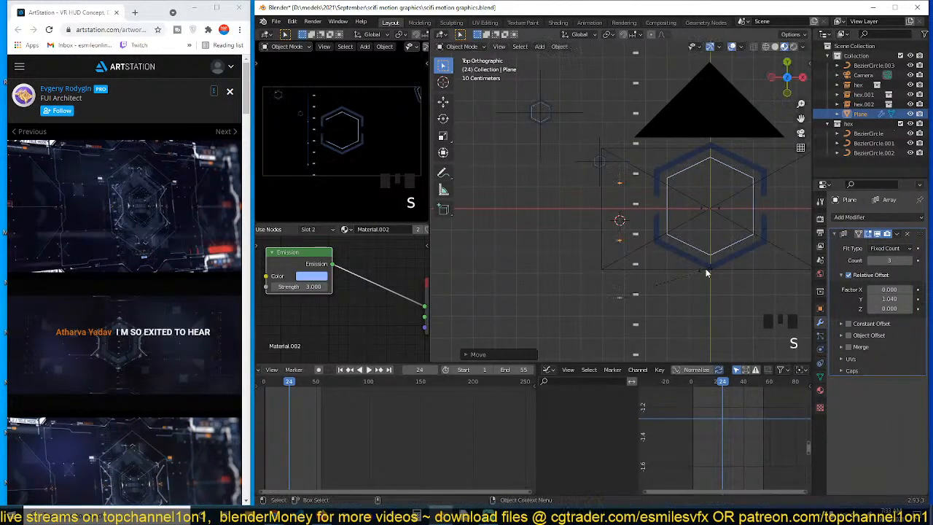
pyautogui.press('g')
pyautogui.click(611, 247)
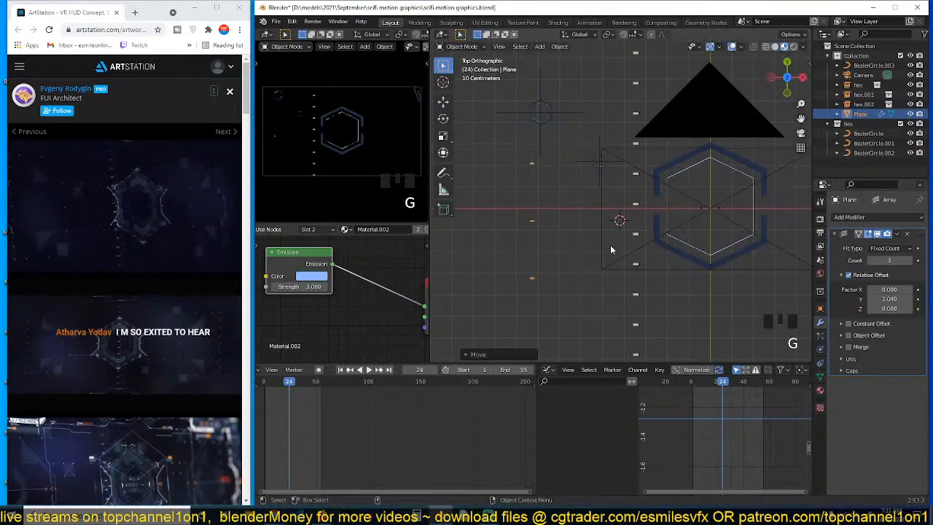
# Duplicate the long vertical line's face in the plane's mesh and rotate the copy 90 degrees
pyautogui.scroll(2, 583, 271)
pyautogui.scroll(1, 708, 228)
pyautogui.scroll(3, 610, 255)
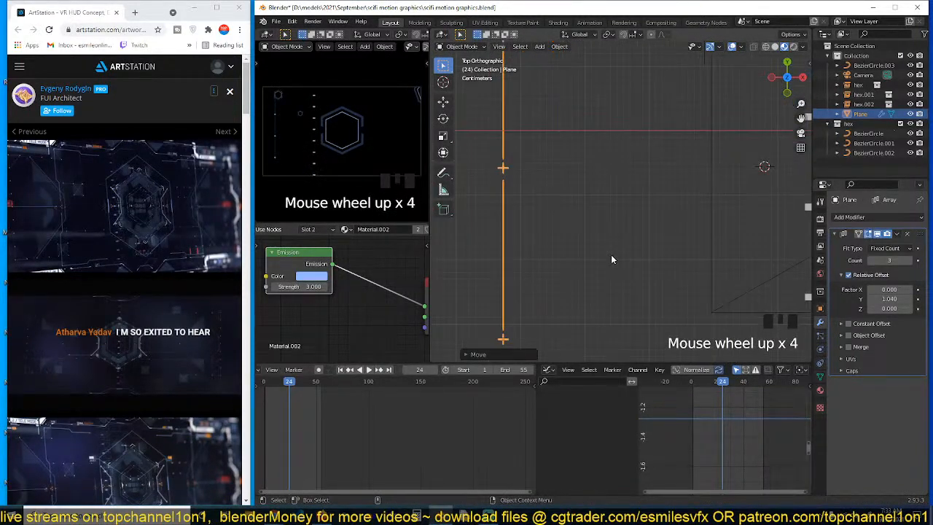
pyautogui.press('Tab')
pyautogui.scroll(2, 550, 269)
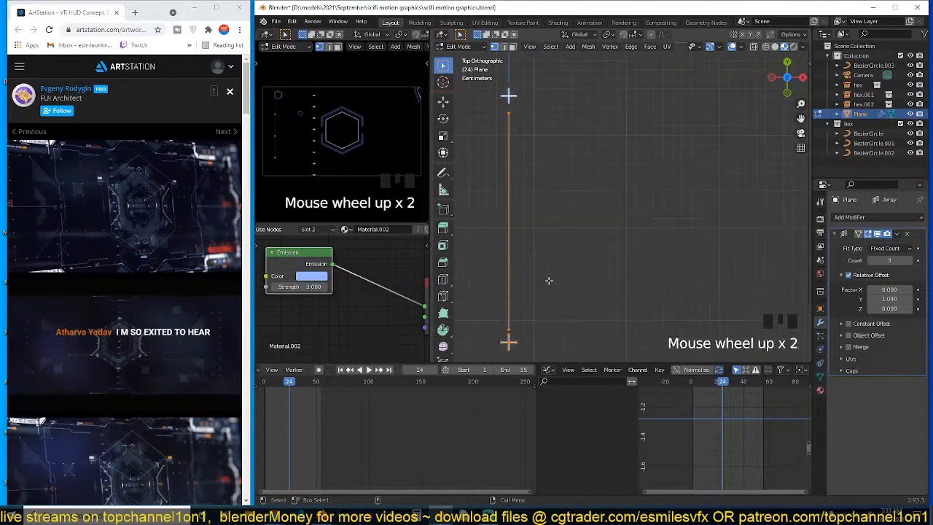
pyautogui.press('3')
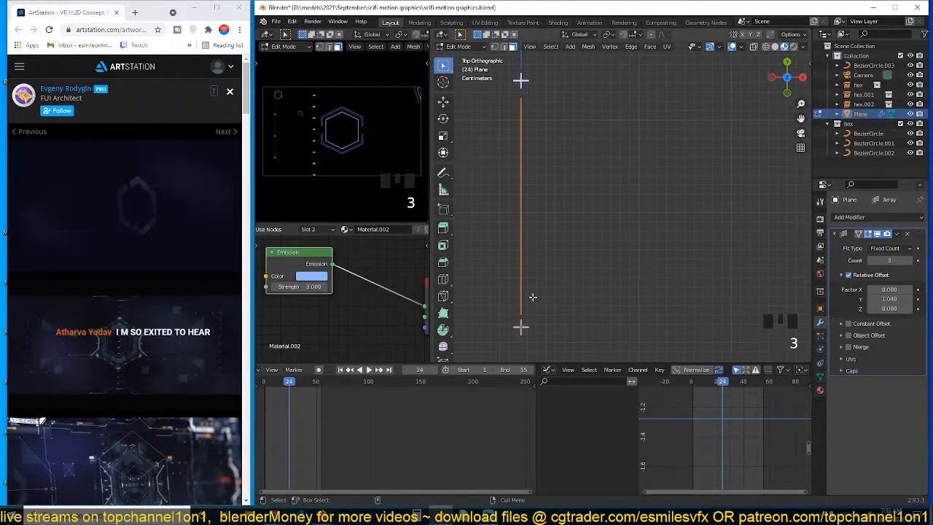
pyautogui.click(522, 224)
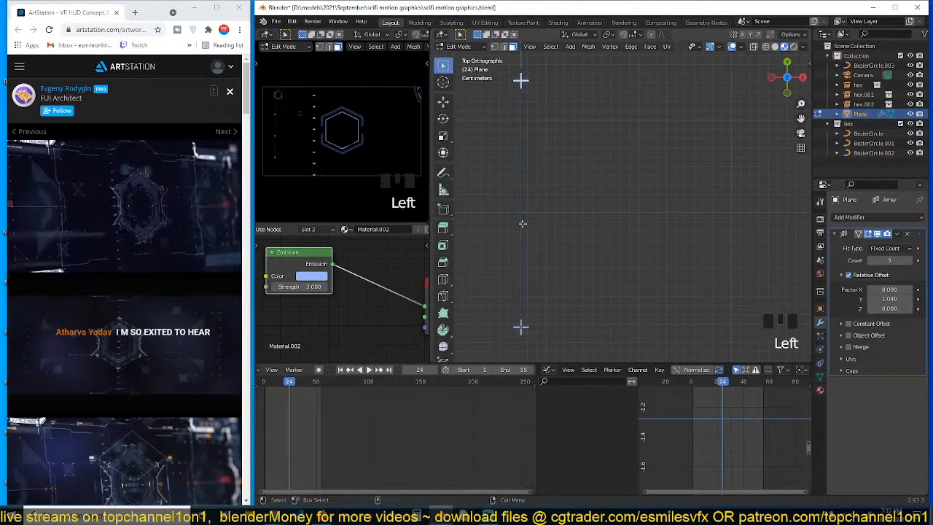
pyautogui.click(519, 216)
pyautogui.moveTo(484, 168); pyautogui.dragTo(537, 210)
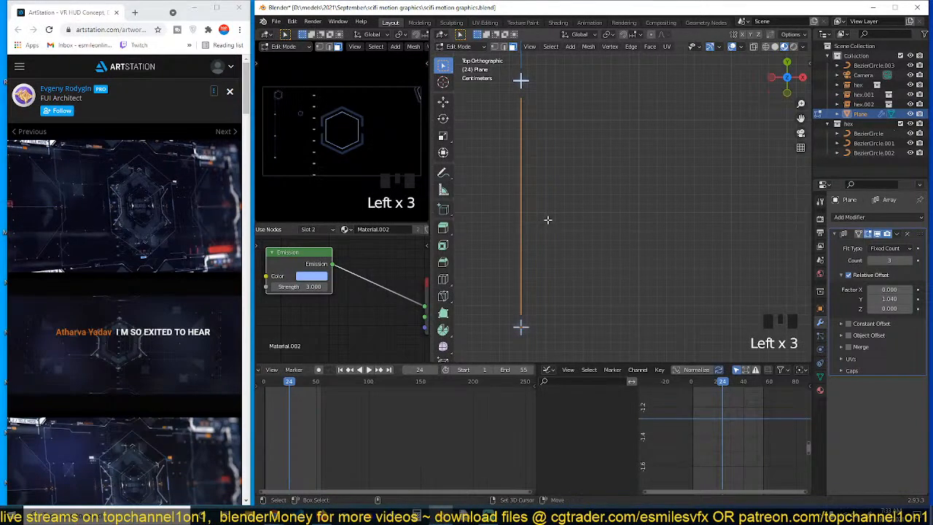
pyautogui.hotkey('shift', 'd')
pyautogui.write('r90')
pyautogui.press('Return')
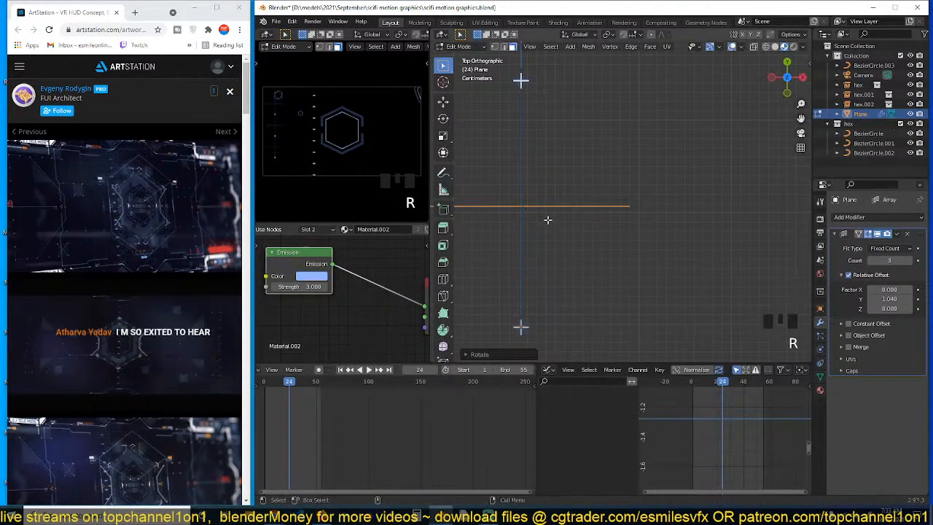
# Move the rotated copy beside the lowest cross, aligned with its horizontal bar and separated by a small gap
pyautogui.press('g')
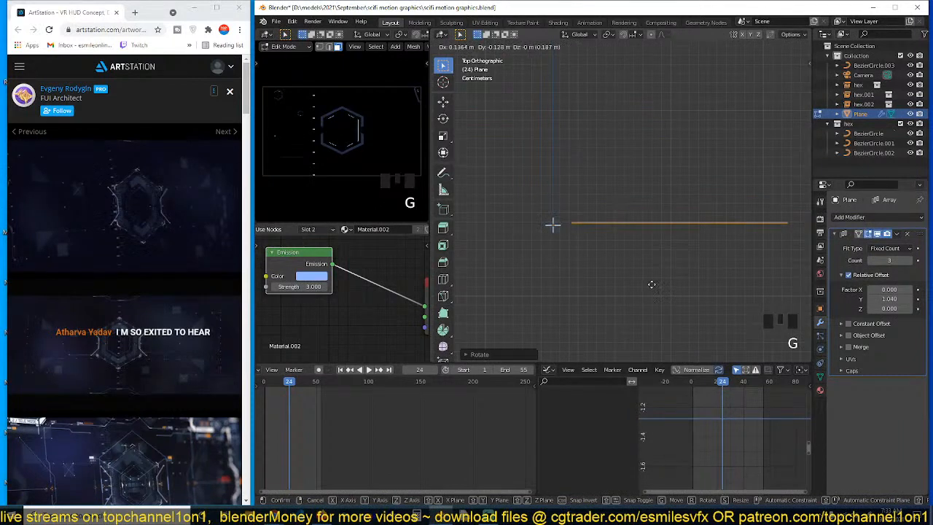
pyautogui.click(646, 284)
pyautogui.scroll(4, 606, 277)
pyautogui.keyDown('shift'); pyautogui.moveTo(606, 277); pyautogui.dragTo(661, 249, button='middle'); pyautogui.keyUp('shift')
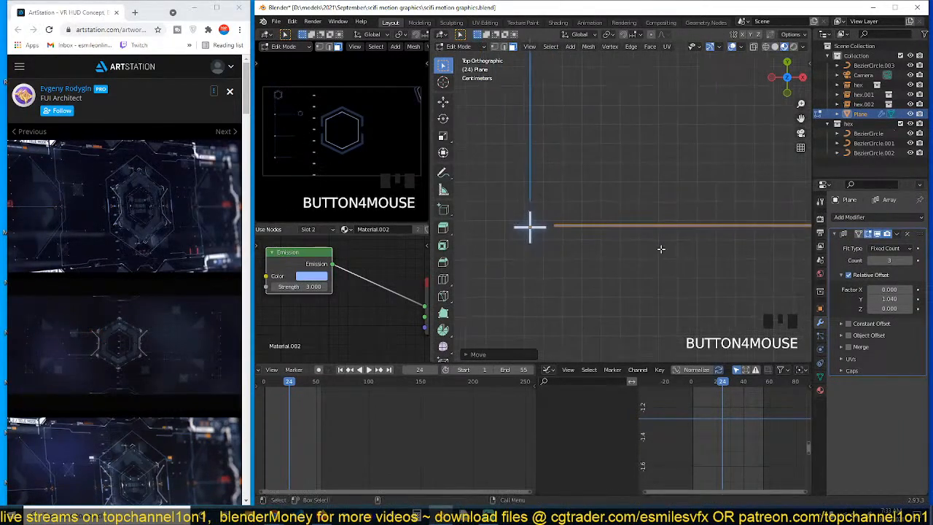
pyautogui.scroll(5, 694, 223)
pyautogui.press('g')
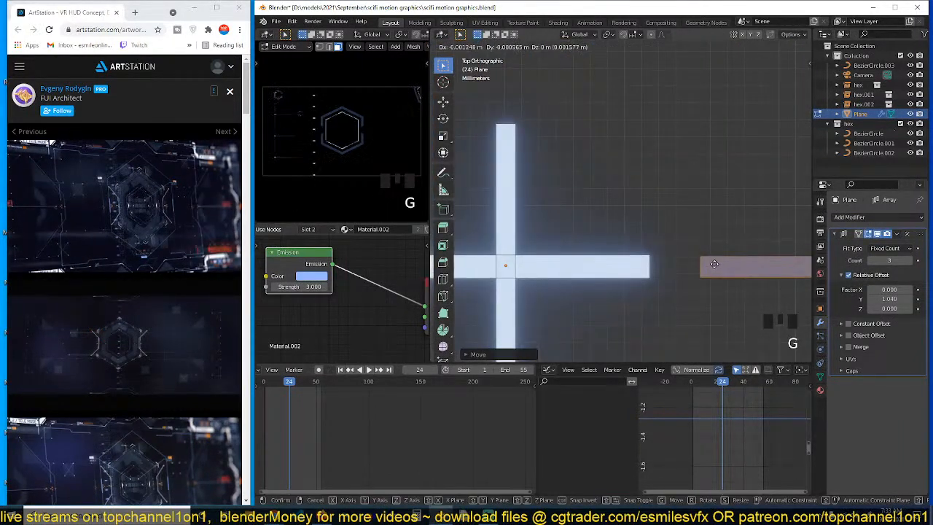
pyautogui.click(714, 264)
pyautogui.scroll(-20, 707, 282)
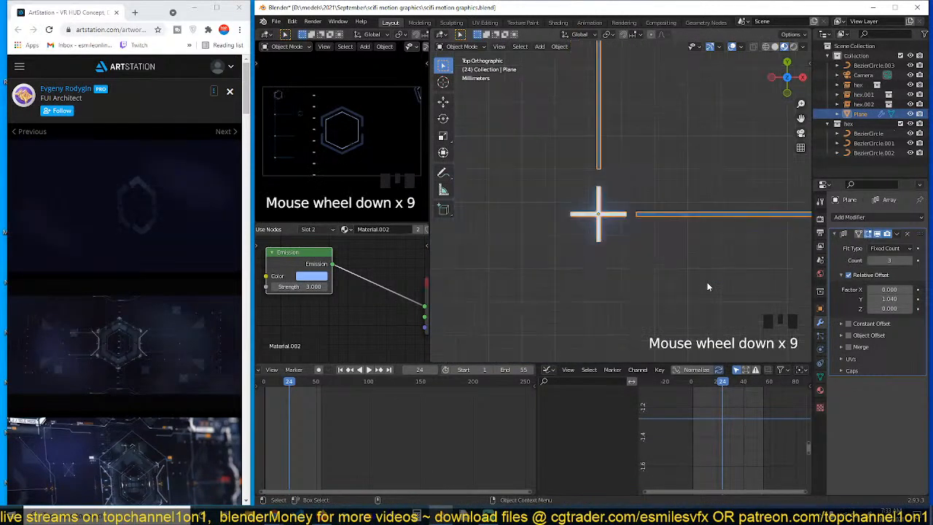
# Add a second Array modifier to the plane with a relative offset of 1.020 in X
pyautogui.press('Tab')
pyautogui.keyDown('shift'); pyautogui.moveTo(721, 189); pyautogui.dragTo(661, 223, button='middle'); pyautogui.keyUp('shift')
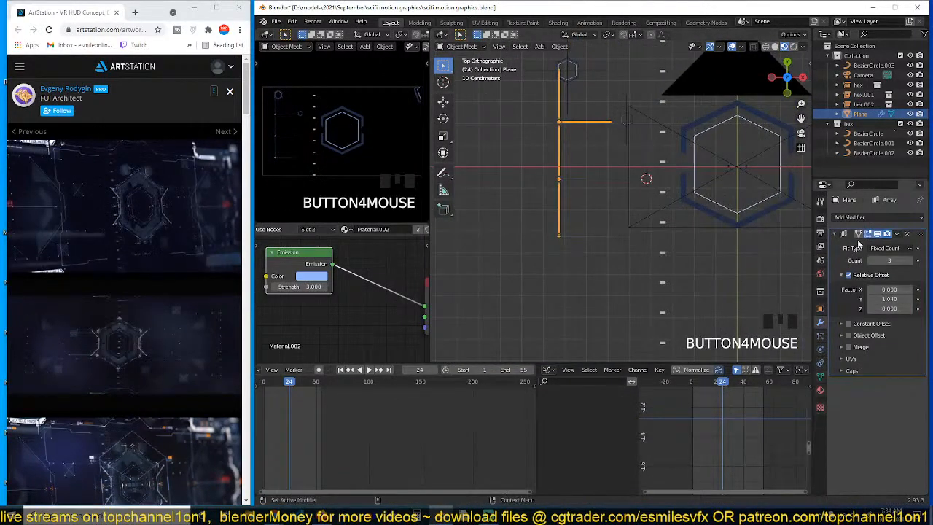
pyautogui.click(884, 217)
pyautogui.click(752, 247)
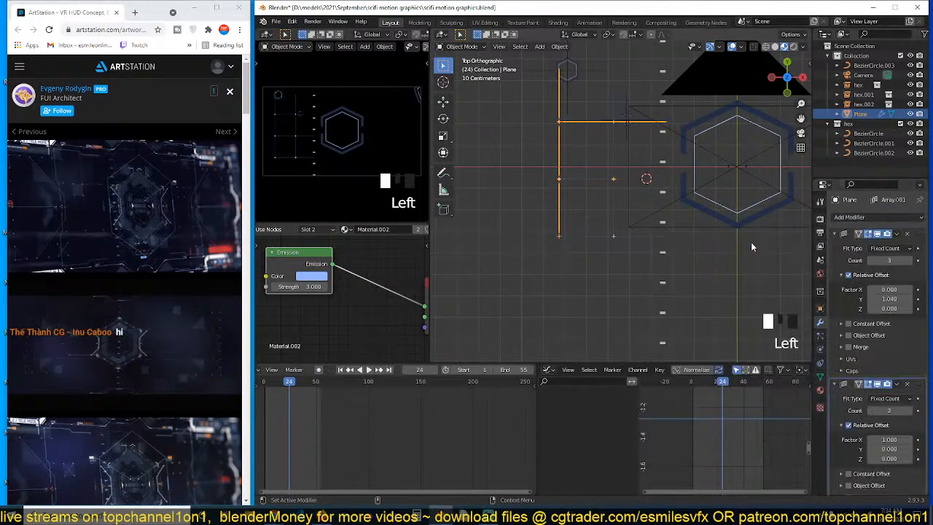
pyautogui.scroll(4, 646, 250)
pyautogui.keyDown('shift'); pyautogui.moveTo(646, 250); pyautogui.dragTo(652, 200, button='middle'); pyautogui.keyUp('shift')
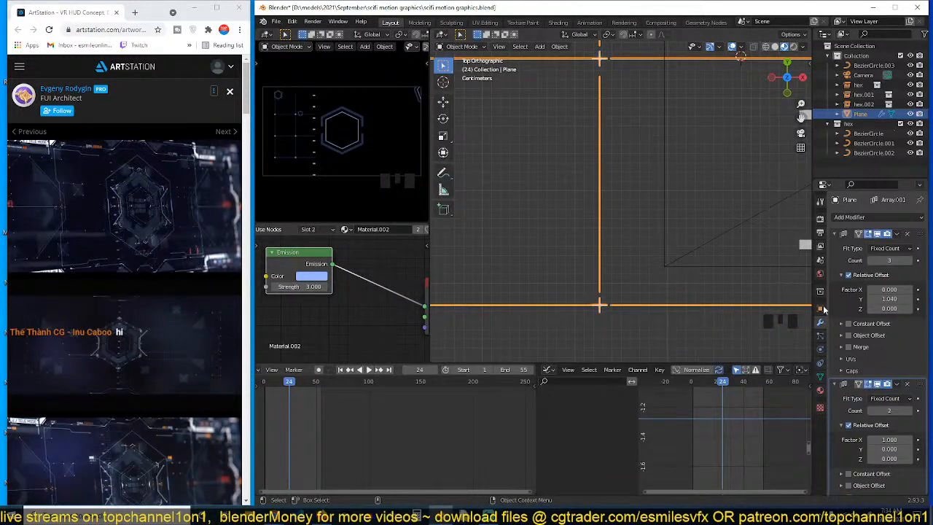
pyautogui.keyDown('shift'); pyautogui.moveTo(888, 439); pyautogui.dragTo(904, 439); pyautogui.keyUp('shift')
pyautogui.hotkey('alt', 'a')
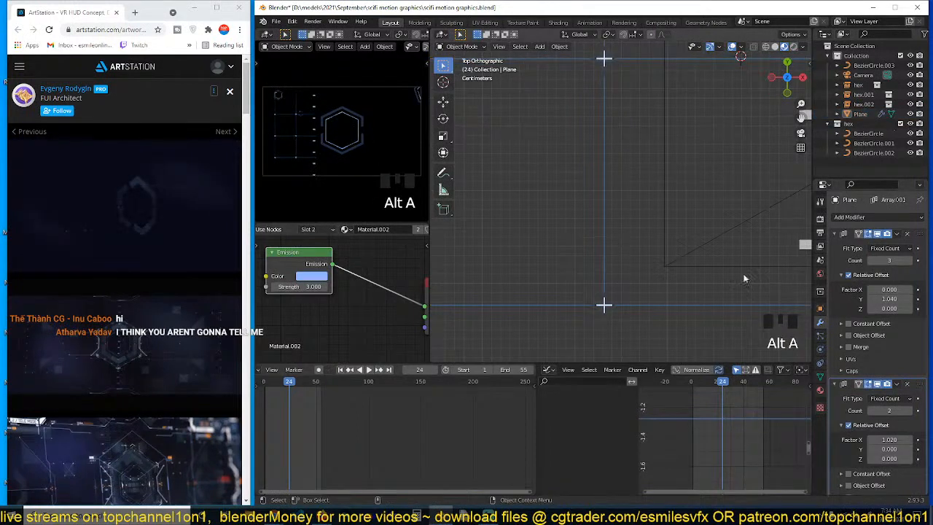
# Set the second array's count to 8 so the line pattern repeats across the camera frame
pyautogui.click(910, 411)
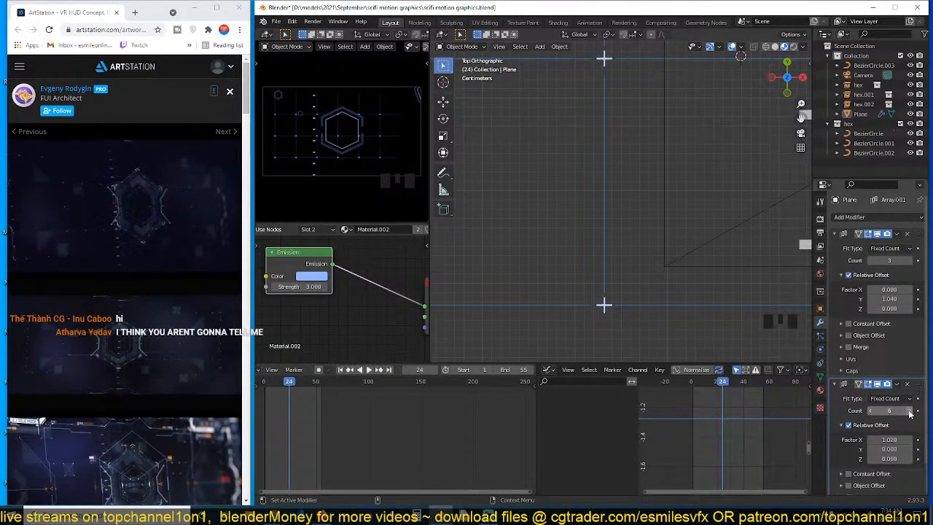
pyautogui.click(909, 412)
pyautogui.click(910, 413)
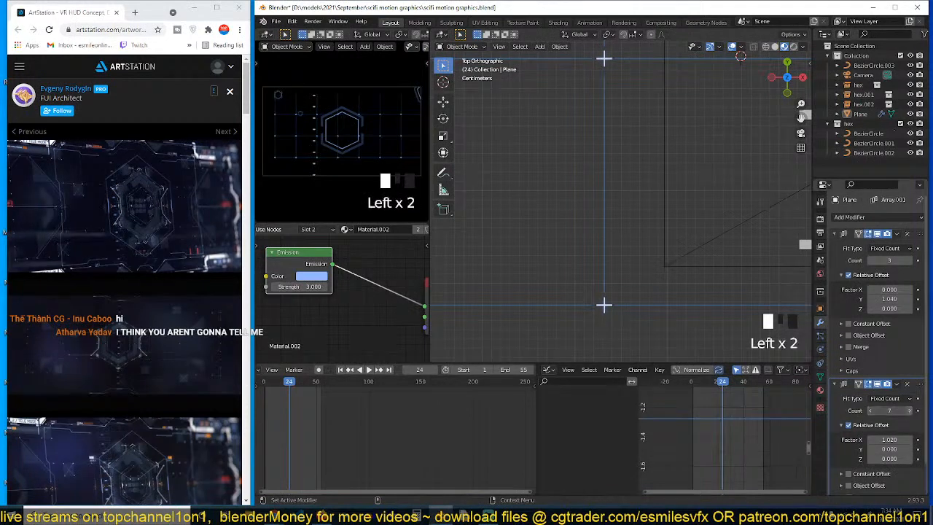
# Move the grid about 0.18 m along negative X and 0.25 m along negative Y, and set the first array's count to 5
pyautogui.scroll(-3, 609, 232)
pyautogui.scroll(-4, 611, 193)
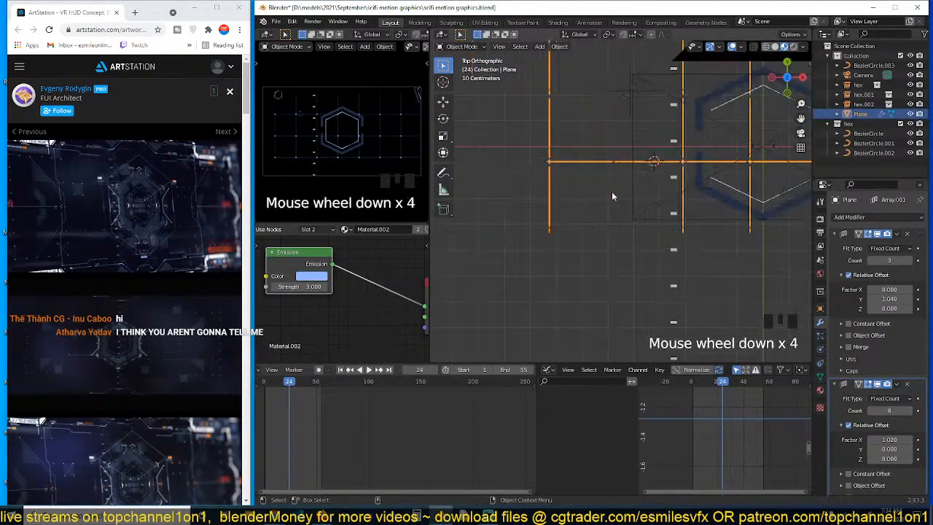
pyautogui.scroll(-2, 592, 233)
pyautogui.press('g')
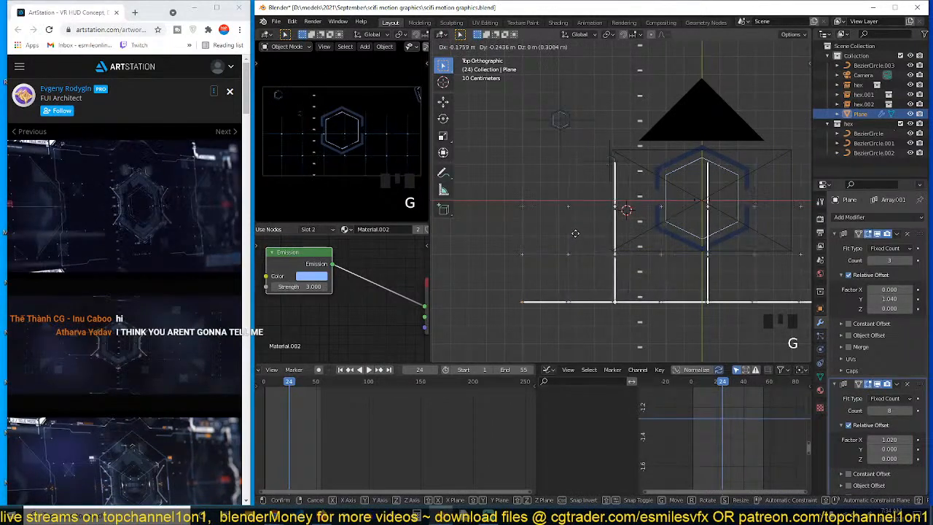
pyautogui.click(576, 237)
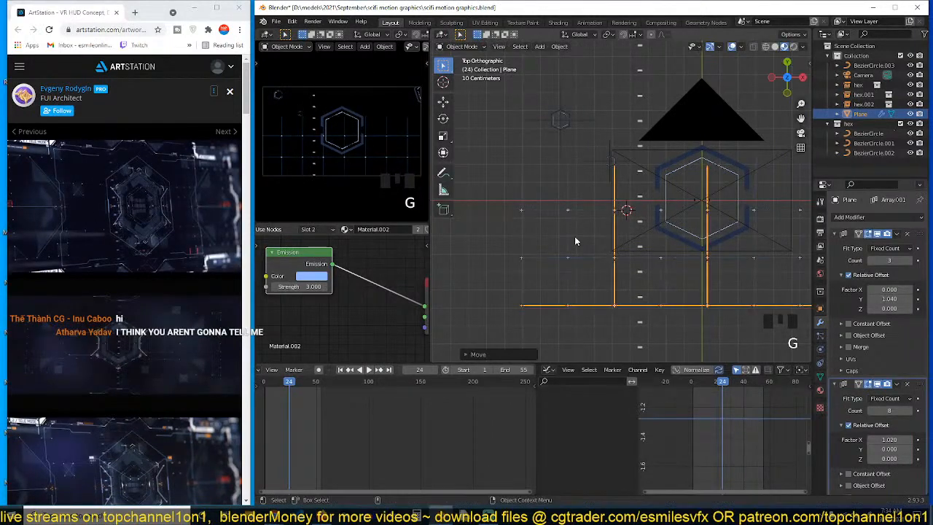
pyautogui.click(909, 261)
pyautogui.click(909, 261)
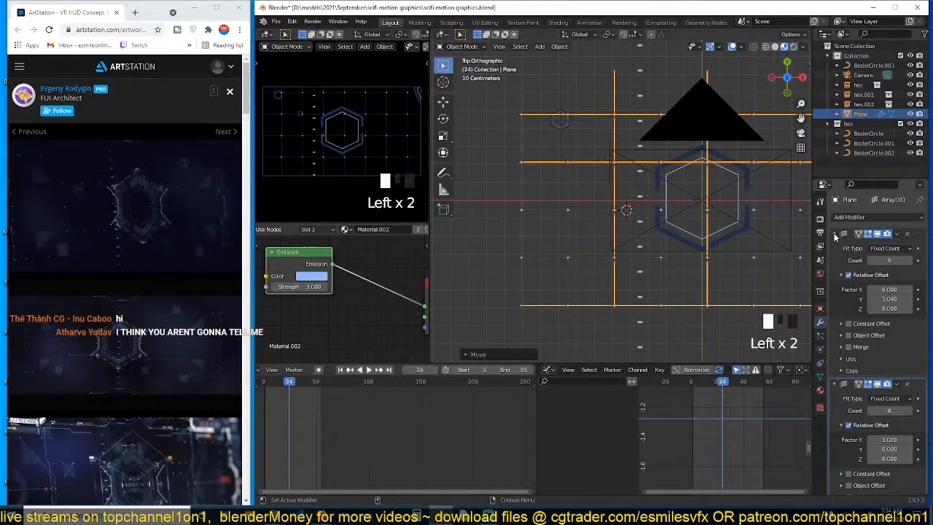
# Rotate the whole grid about 5.6 degrees clockwise in the top view
pyautogui.scroll(3, 579, 278)
pyautogui.moveTo(579, 279); pyautogui.dragTo(665, 217, button='middle')
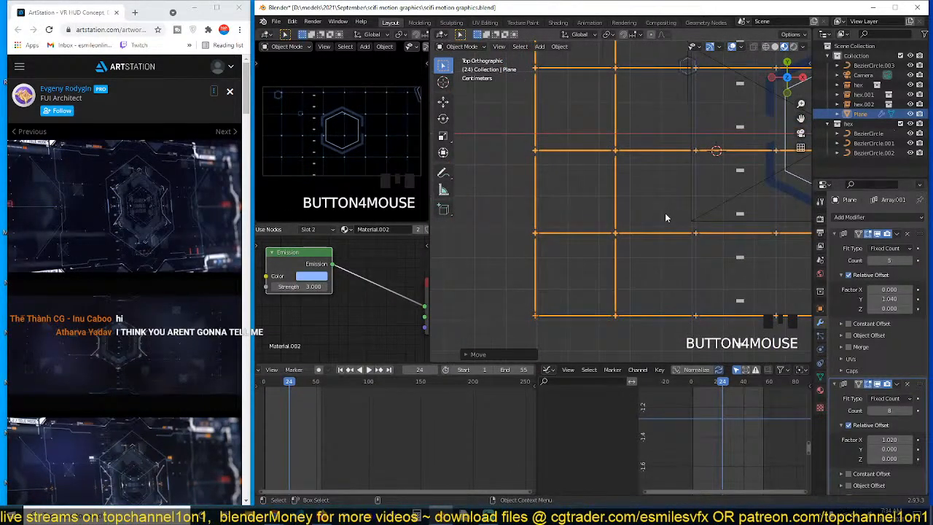
pyautogui.scroll(4, 384, 174)
pyautogui.scroll(-1, 630, 213)
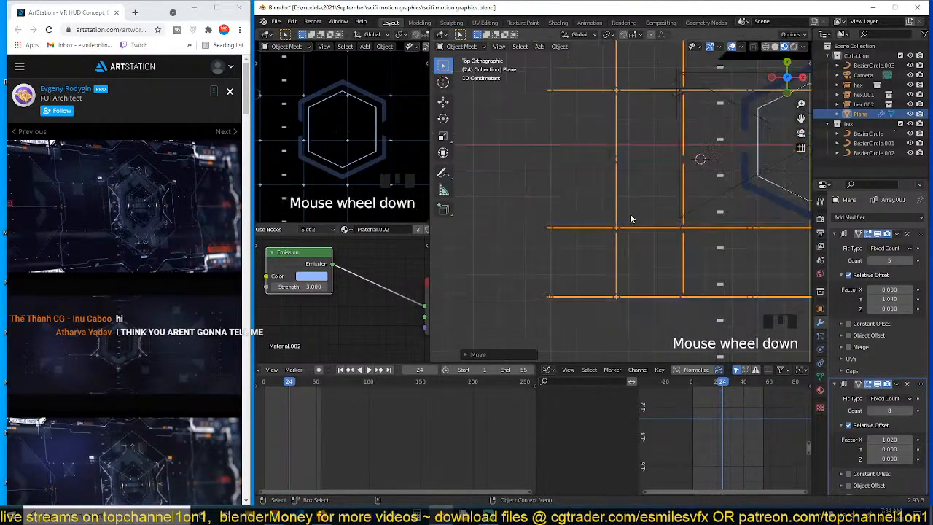
pyautogui.scroll(-2, 631, 219)
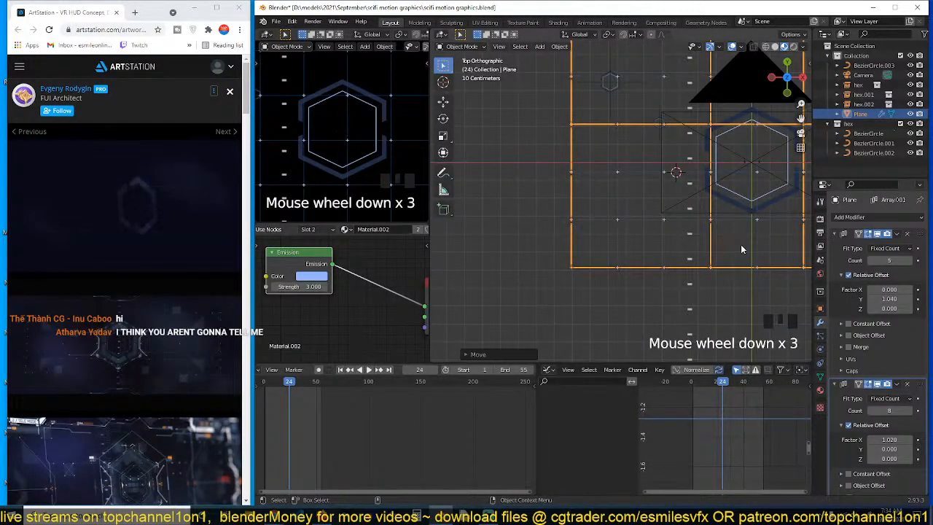
pyautogui.scroll(-1, 710, 248)
pyautogui.press('r')
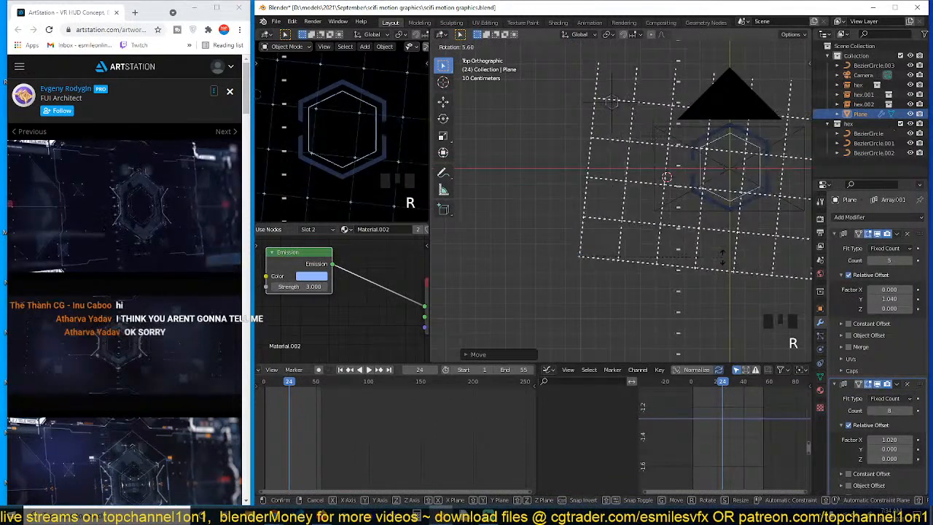
pyautogui.click(722, 257)
# Increase the first array's count to 6 and the second array's count to 9 to fill the camera frame
pyautogui.scroll(-4, 722, 256)
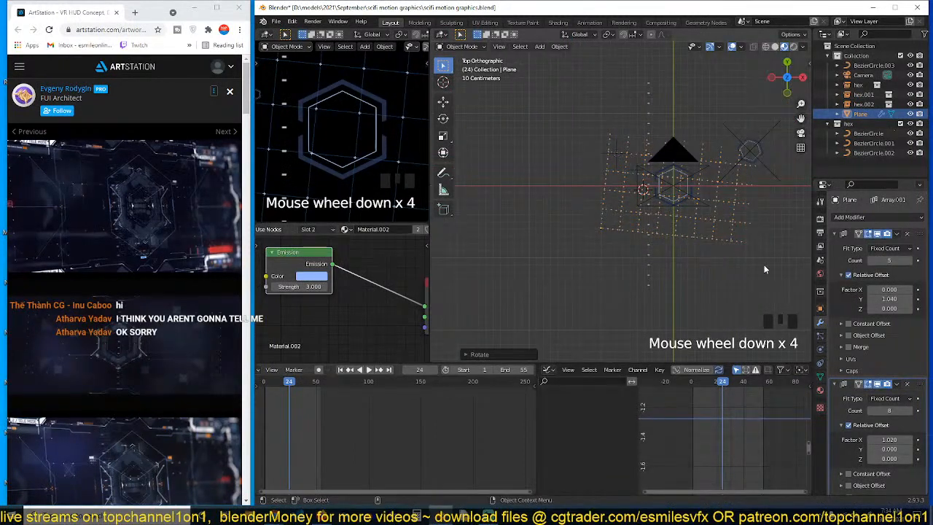
pyautogui.scroll(-4, 495, 246)
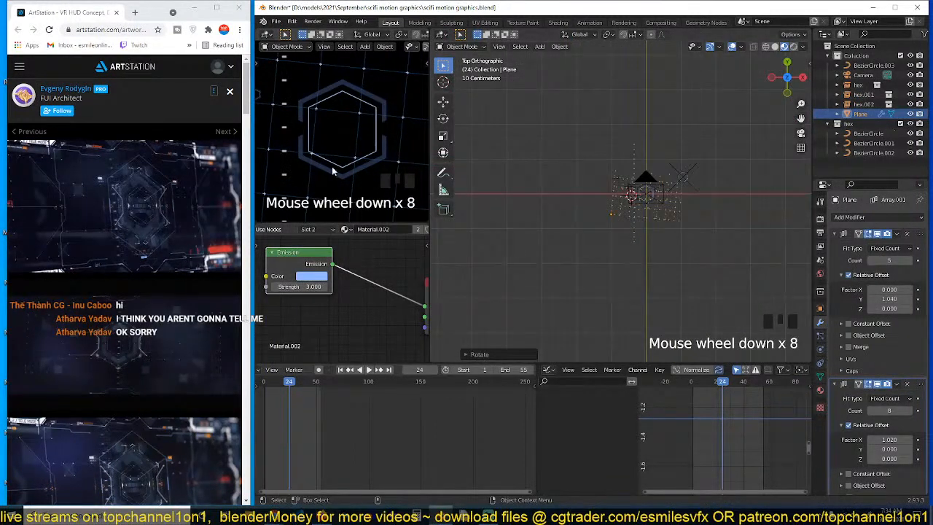
pyautogui.scroll(-4, 339, 166)
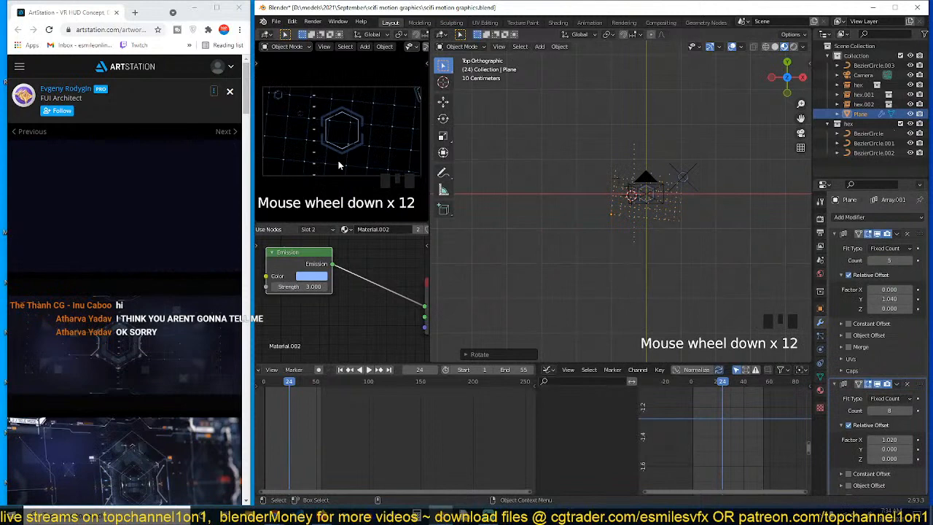
pyautogui.click(909, 260)
pyautogui.scroll(6, 740, 242)
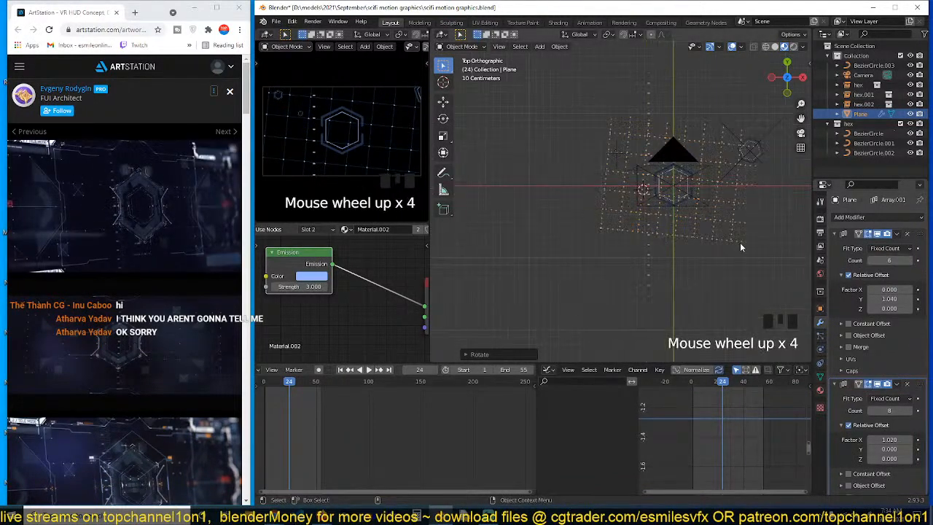
pyautogui.click(911, 411)
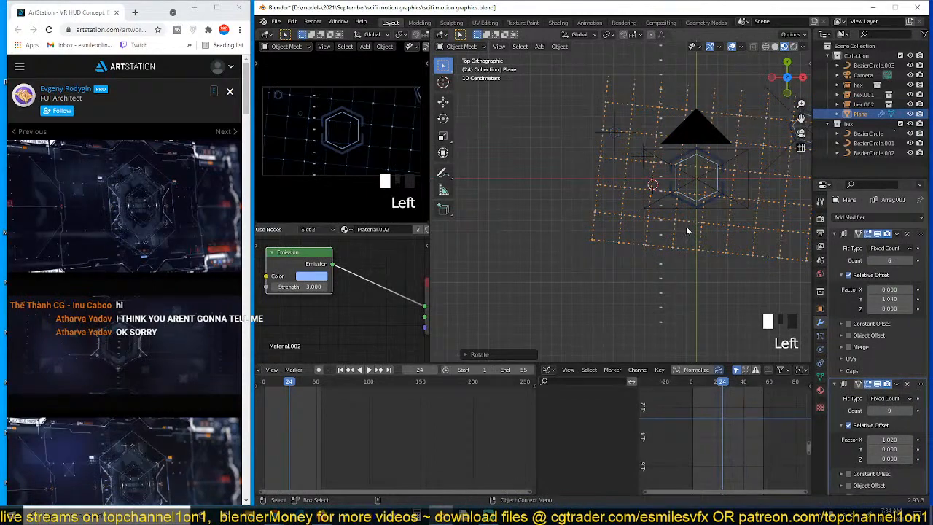
# Move the tilted grid along negative X to cover the camera frame, and nudge it slightly from a low side angle
pyautogui.press('g')
pyautogui.click(651, 233)
pyautogui.scroll(1, 675, 267)
pyautogui.press('`')
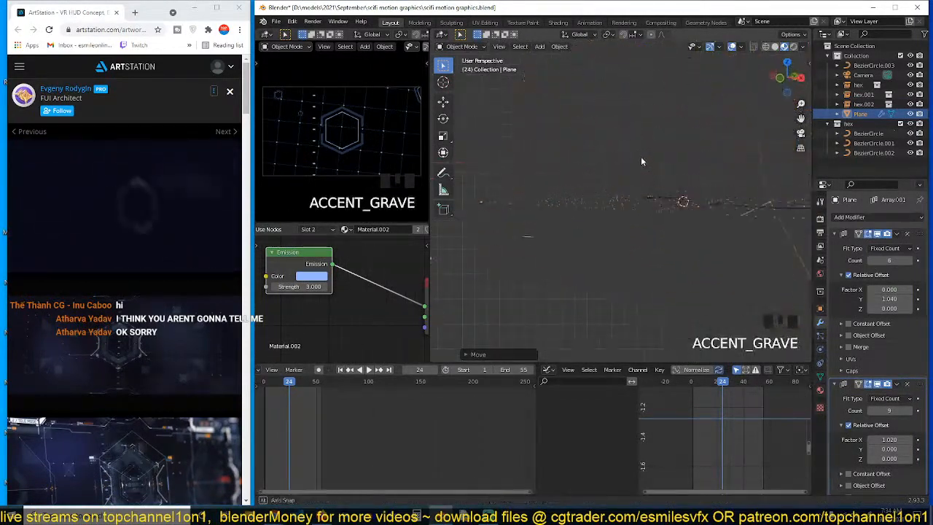
pyautogui.press('g')
pyautogui.click(637, 153)
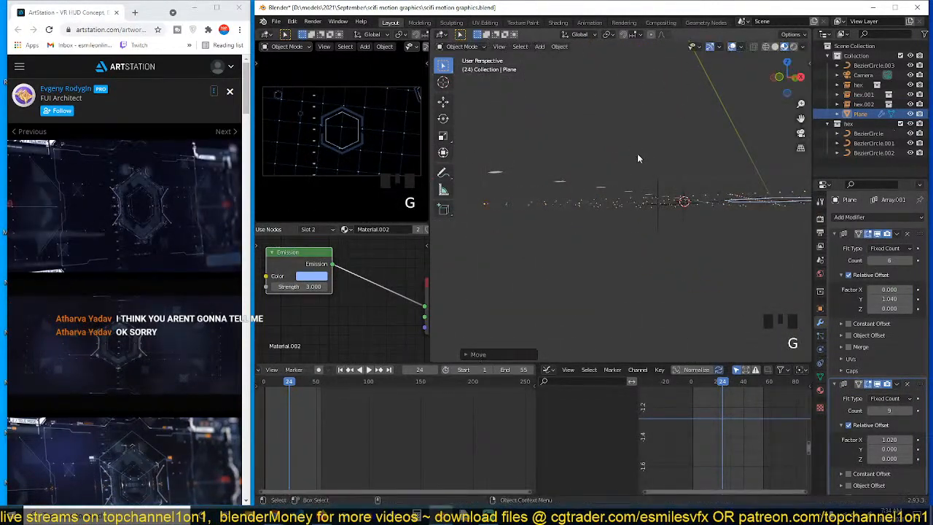
pyautogui.press('KP_7')
pyautogui.scroll(10, 639, 173)
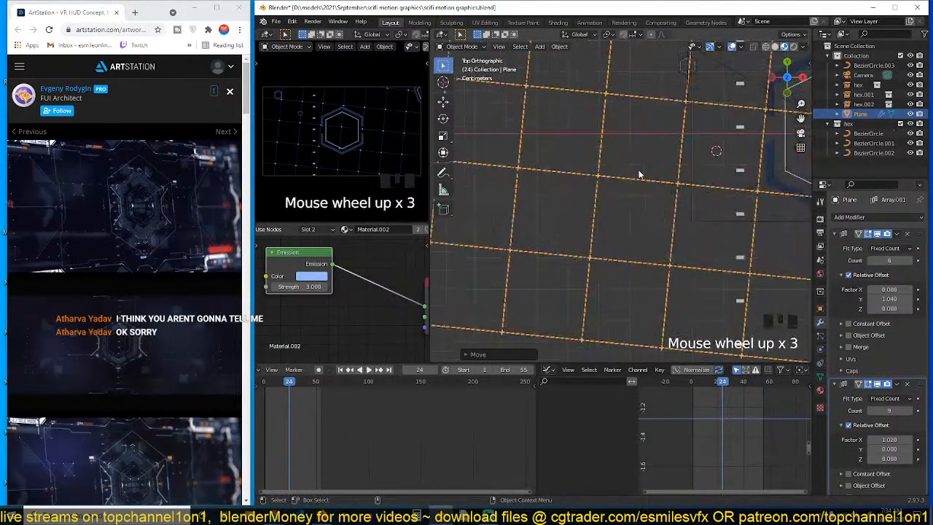
# Turn on auto keying and record a transform keyframe for the grid at frame 0
pyautogui.keyDown('shift'); pyautogui.rightClick(261, 409); pyautogui.keyUp('shift')
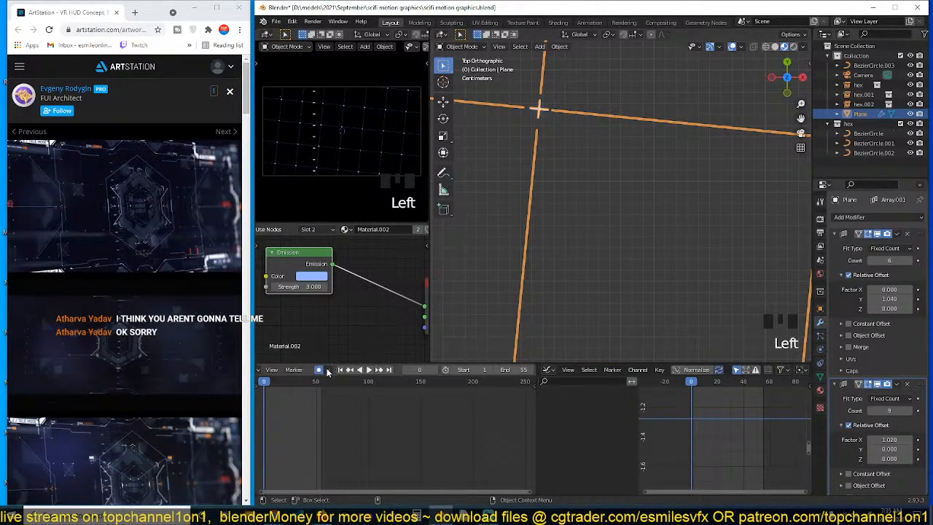
pyautogui.press('g')
pyautogui.click(641, 211)
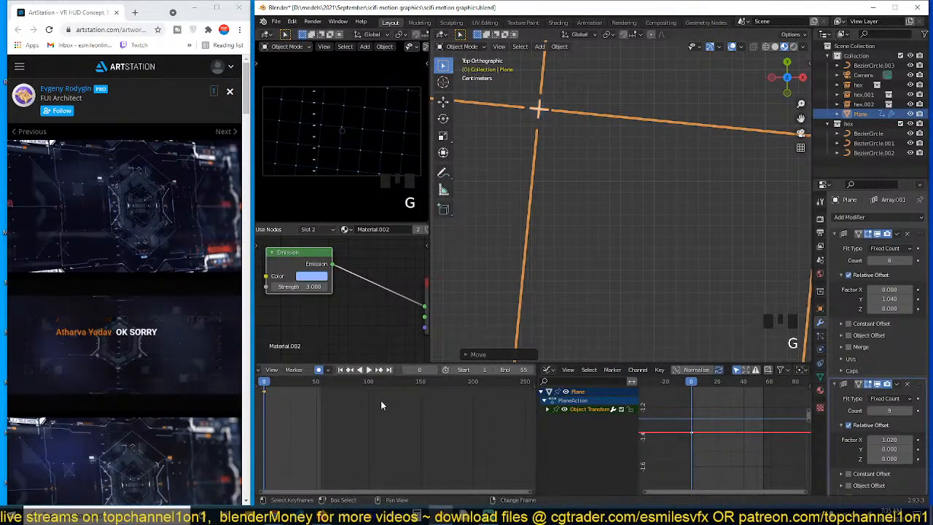
# At frame 55, rotate the grid about 5 degrees further clockwise to key its end rotation
pyautogui.keyDown('shift'); pyautogui.rightClick(323, 410); pyautogui.keyUp('shift')
pyautogui.press('r')
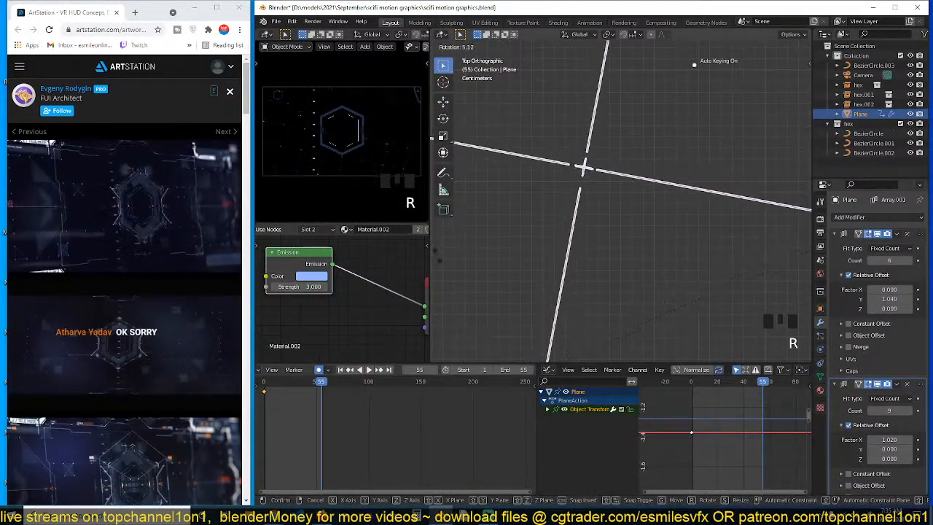
pyautogui.click(446, 271)
# Play the animation from frame 0 to check the grid's rotation in the camera view
pyautogui.keyDown('shift'); pyautogui.rightClick(258, 427); pyautogui.keyUp('shift')
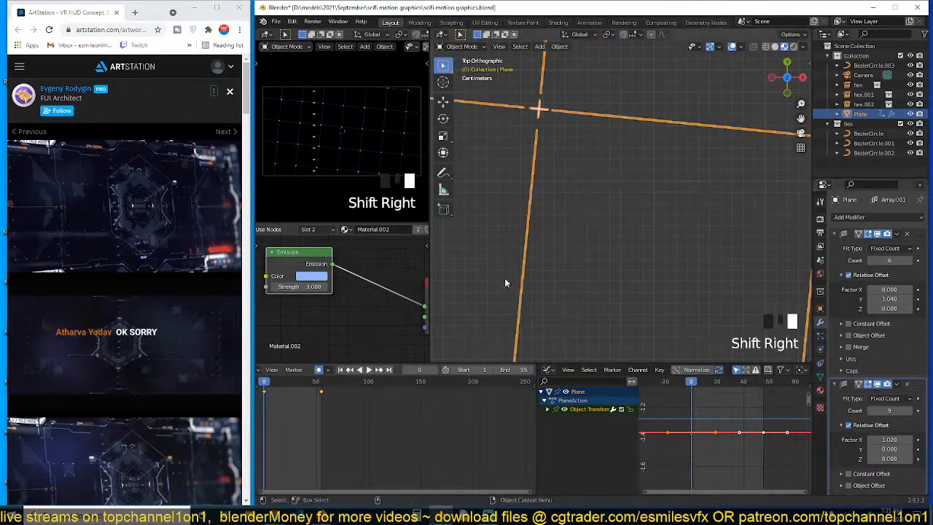
pyautogui.rightClick(405, 410)
pyautogui.press('space')
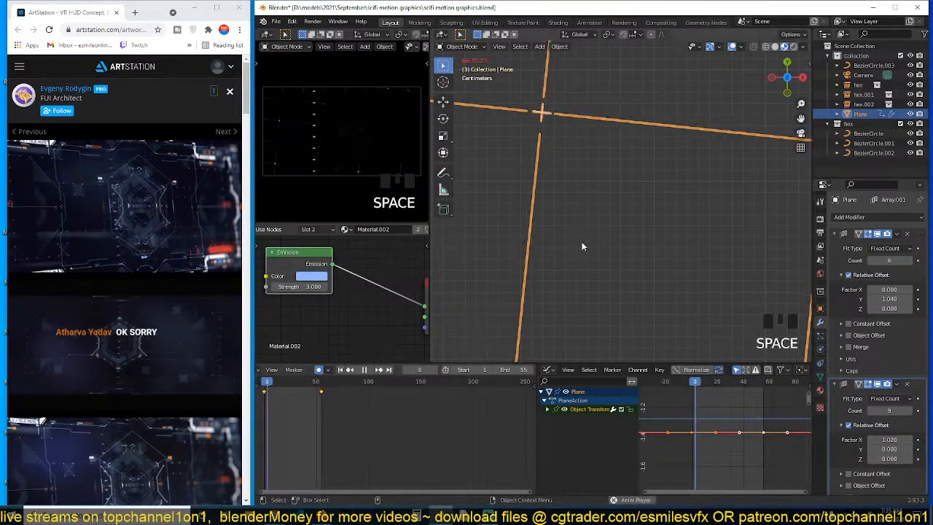
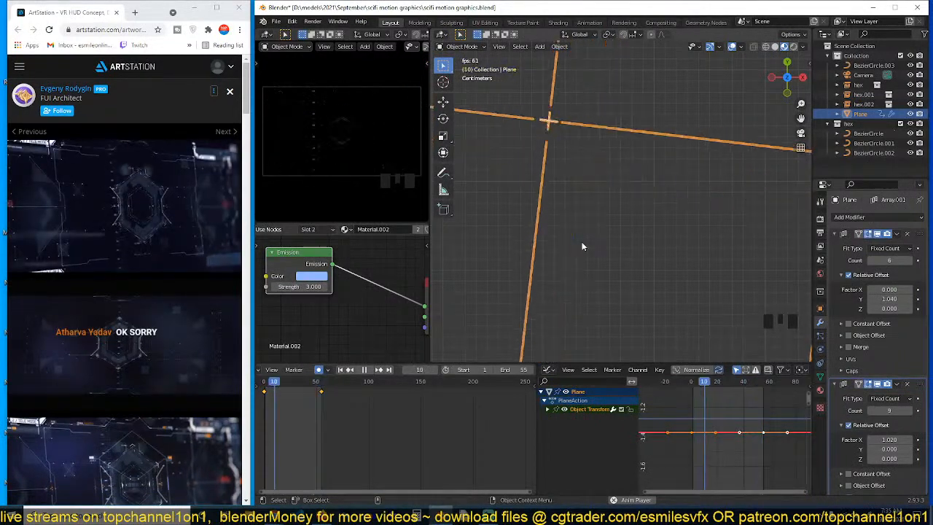
pyautogui.press('space')
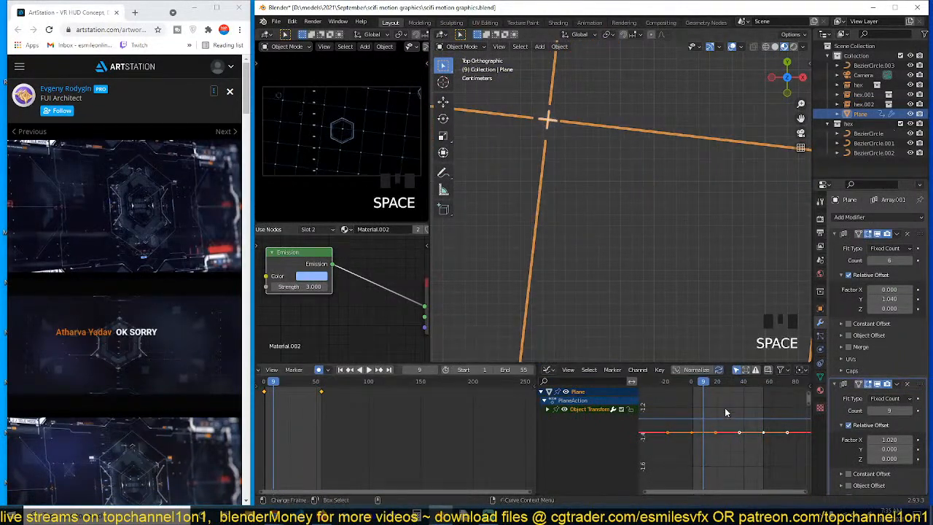
# Add a Cycles modifier to the grid's Z Euler Rotation curve with its After Mode set to Repeat with Offset
pyautogui.press('KP_Decimal')
pyautogui.click(677, 433)
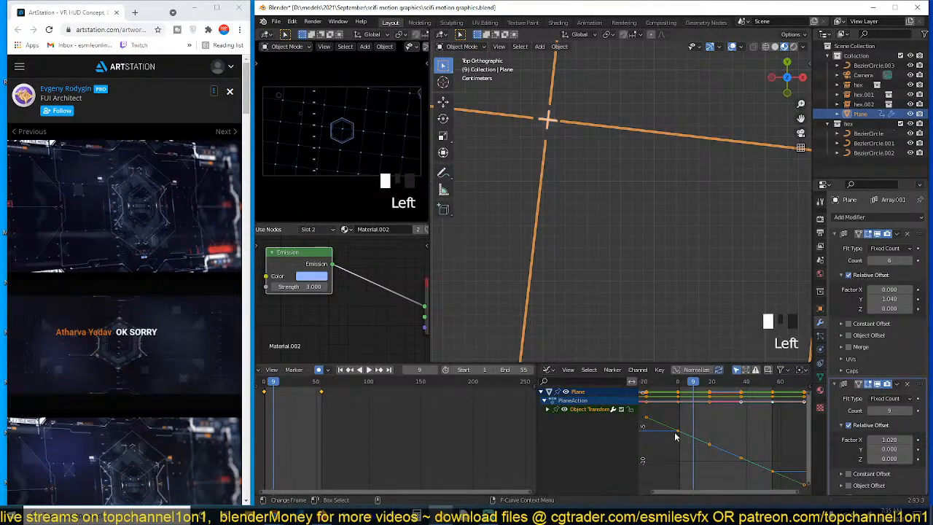
pyautogui.press('n')
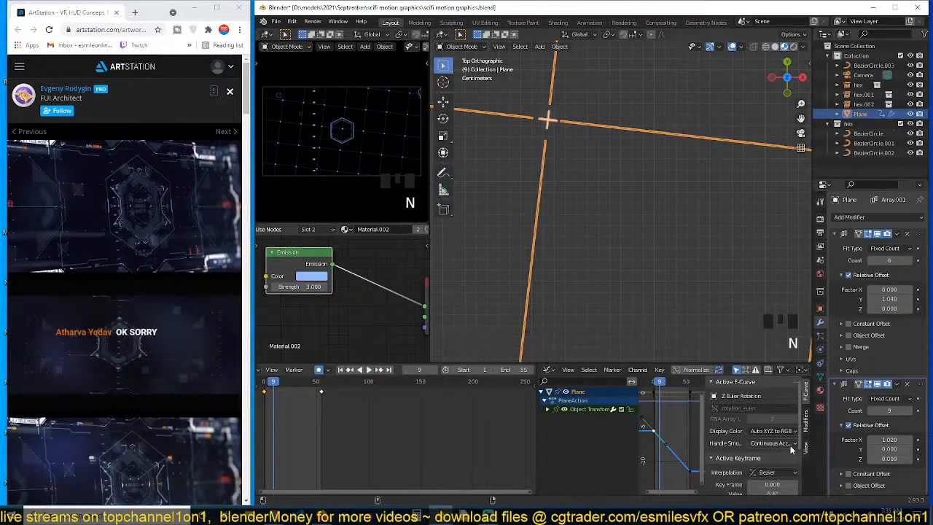
pyautogui.scroll(-3, 791, 449)
pyautogui.scroll(4, 787, 441)
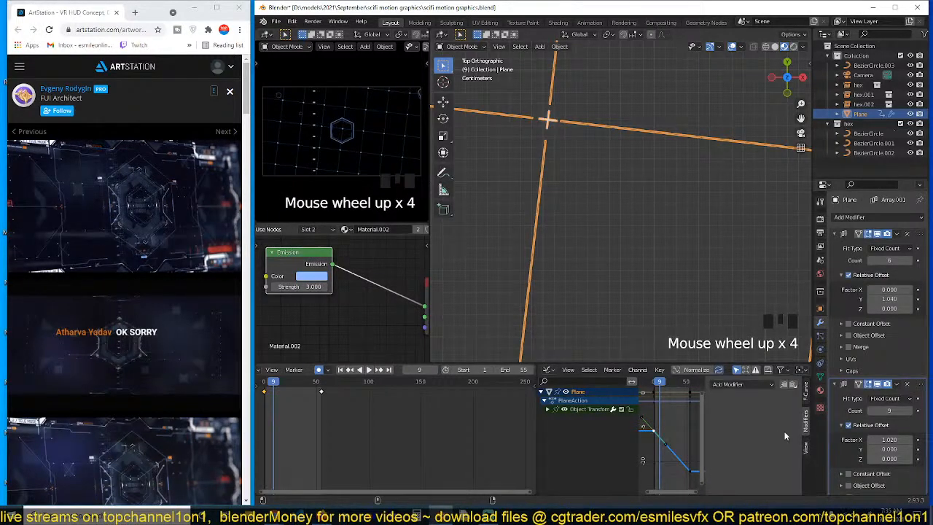
pyautogui.click(731, 385)
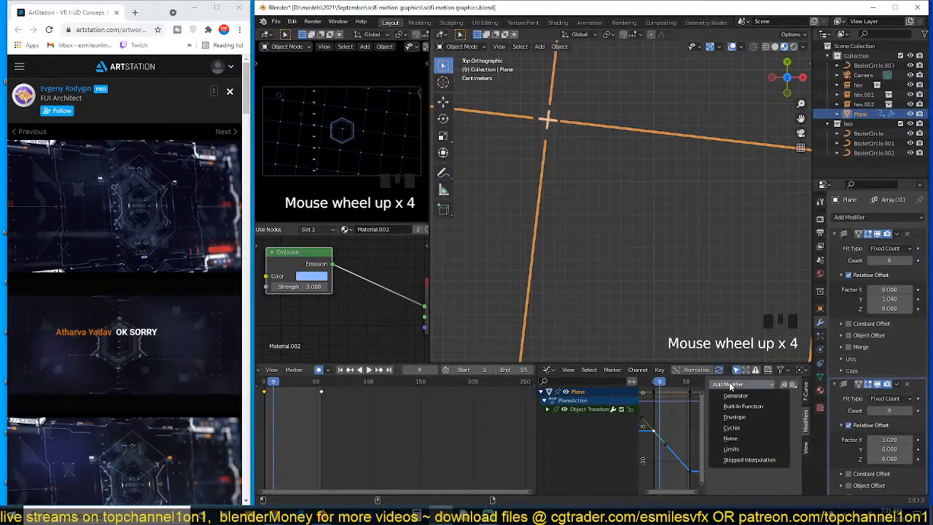
pyautogui.click(754, 426)
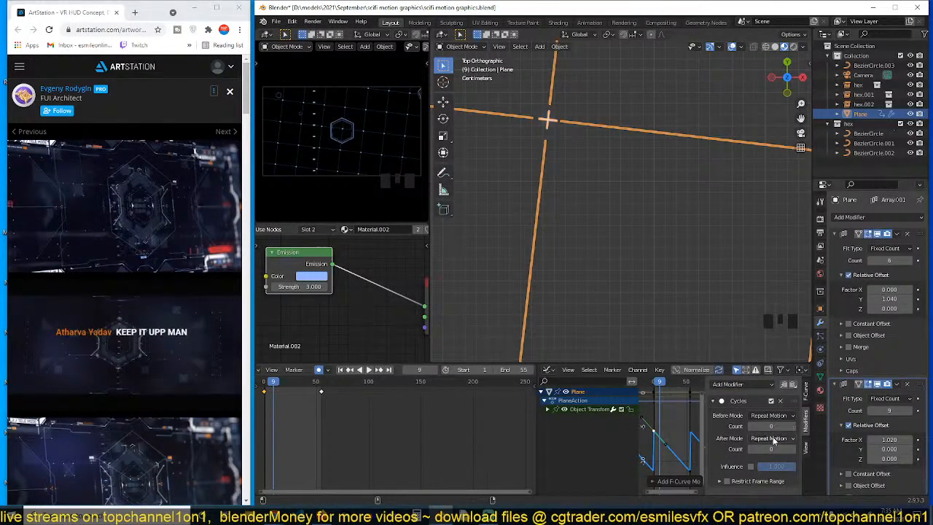
pyautogui.click(773, 440)
pyautogui.click(771, 472)
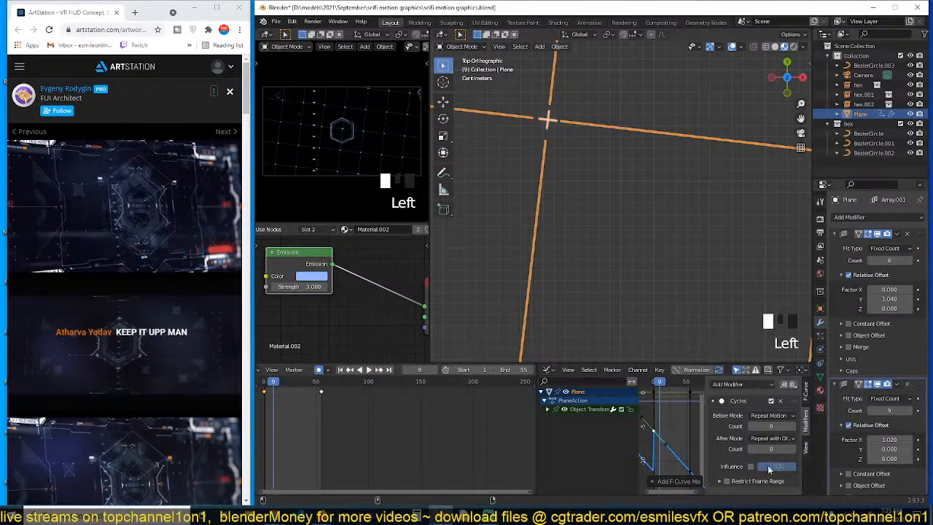
# Set the Before Mode of the grid's Cycles modifier to Repeat with Offset and hide the curve's modifier settings
pyautogui.click(772, 415)
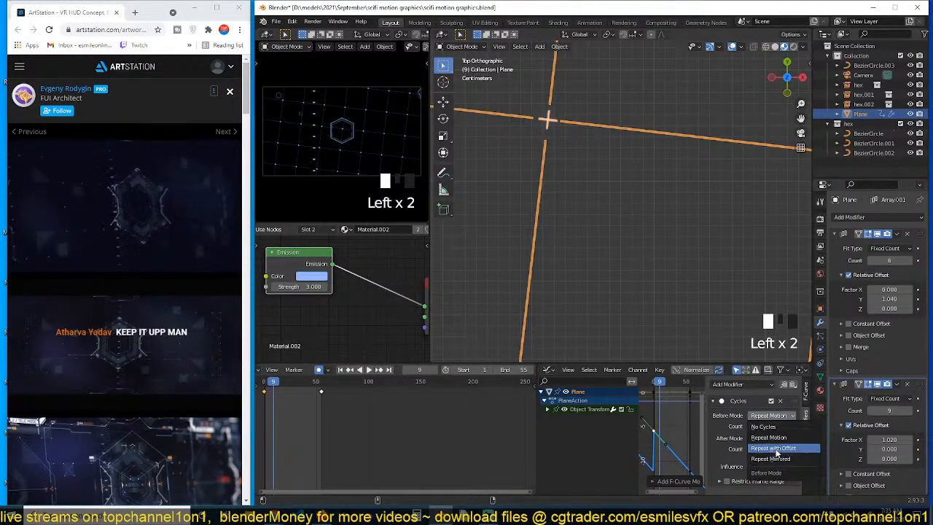
pyautogui.click(773, 447)
pyautogui.press('n')
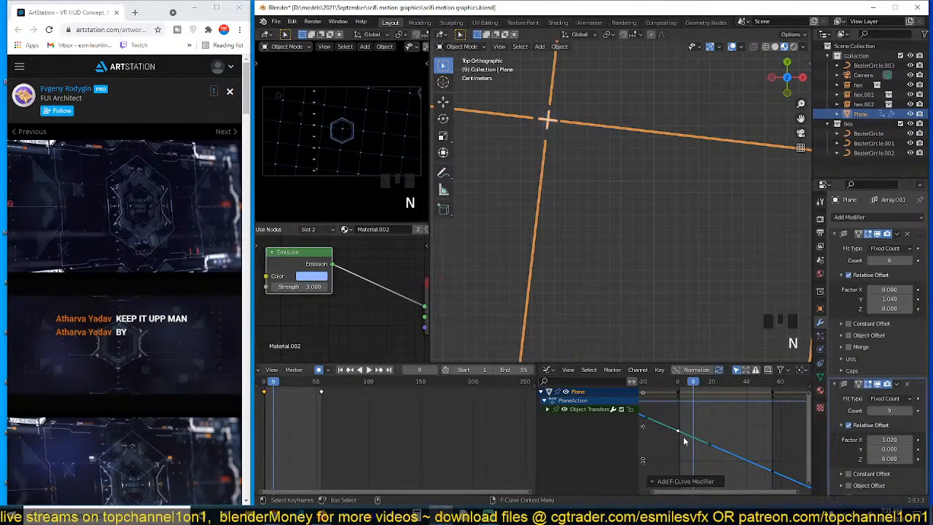
# Play the animation to check the grid's looping rotation, and save the file
pyautogui.hotkey('shift', 'Right')
pyautogui.press('space')
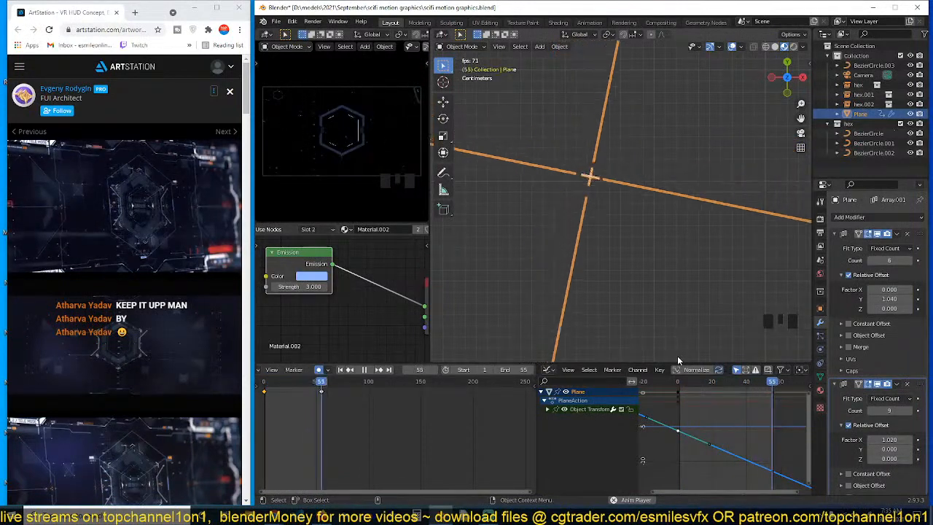
pyautogui.click(650, 288)
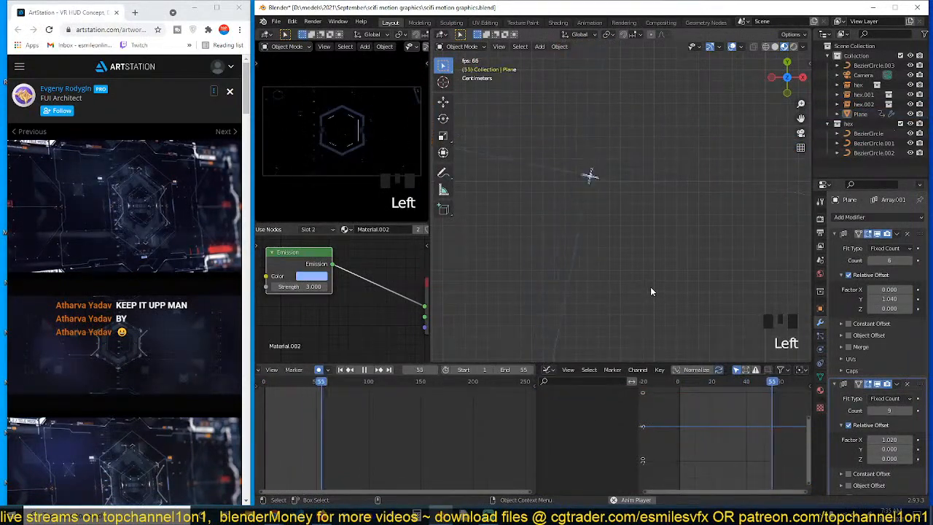
pyautogui.press('space')
pyautogui.click(676, 265)
pyautogui.hotkey('ctrl', 's')
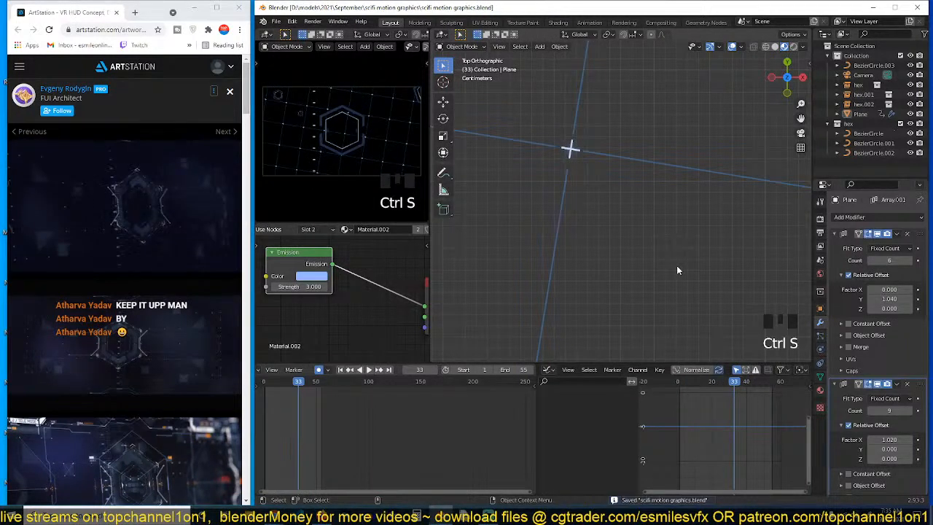
# Duplicate the inner thin hexagon curve and move the copy to the Scene Collection
pyautogui.scroll(-3, 675, 267)
pyautogui.scroll(-2, 688, 209)
pyautogui.keyDown('shift'); pyautogui.moveTo(683, 218); pyautogui.dragTo(638, 248, button='middle'); pyautogui.keyUp('shift')
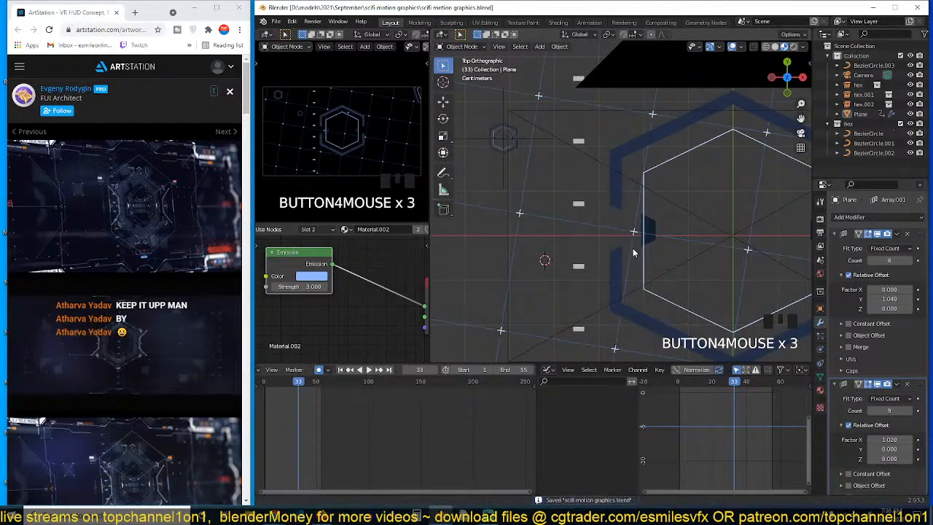
pyautogui.keyDown('shift'); pyautogui.moveTo(633, 248); pyautogui.dragTo(588, 250, button='middle'); pyautogui.keyUp('shift')
pyautogui.scroll(-2, 576, 201)
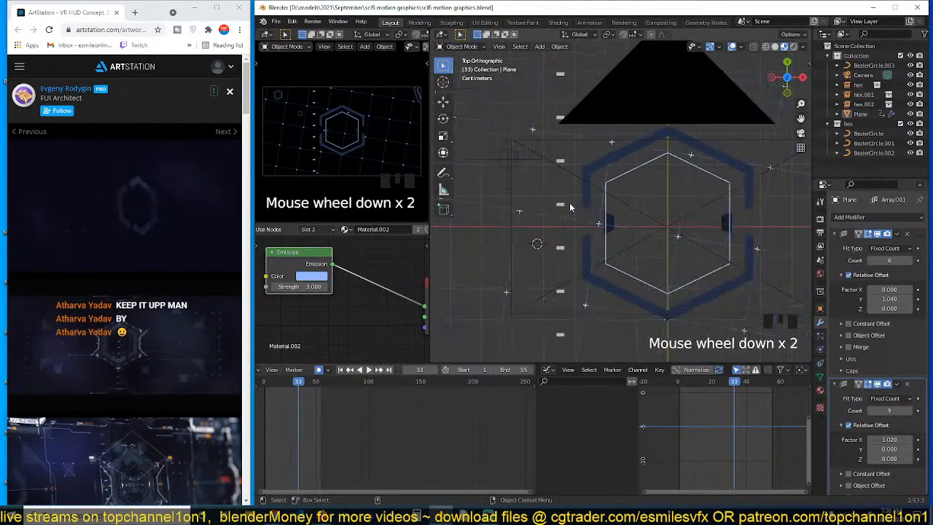
pyautogui.click(624, 179)
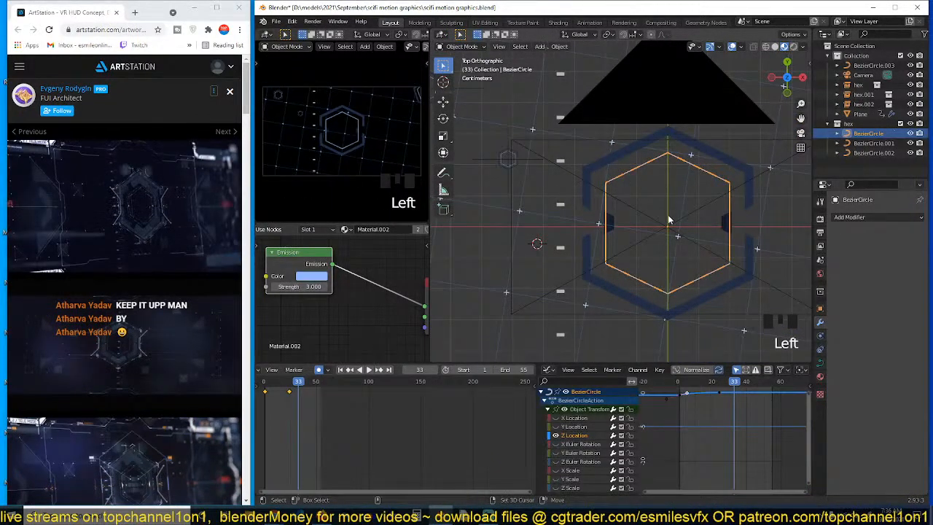
pyautogui.hotkey('shift', 'd')
pyautogui.press('Tab')
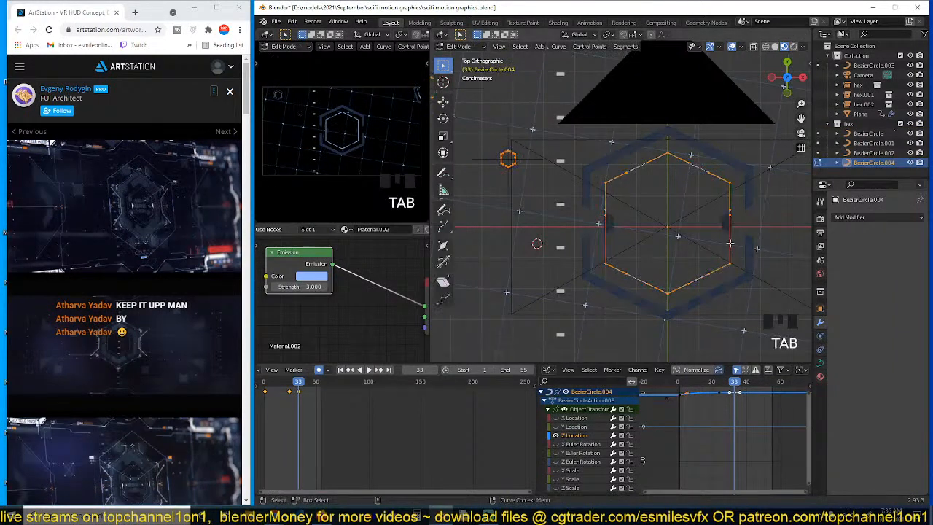
pyautogui.press('Tab')
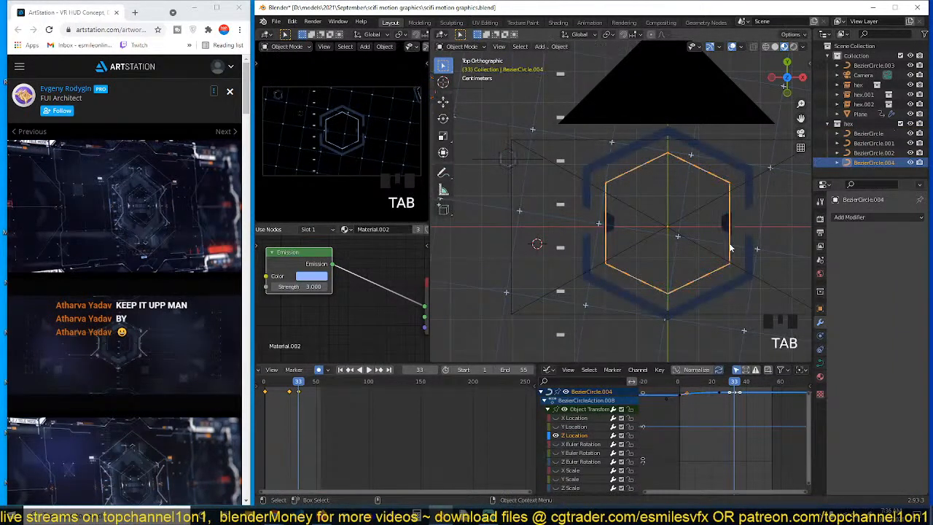
pyautogui.press('m')
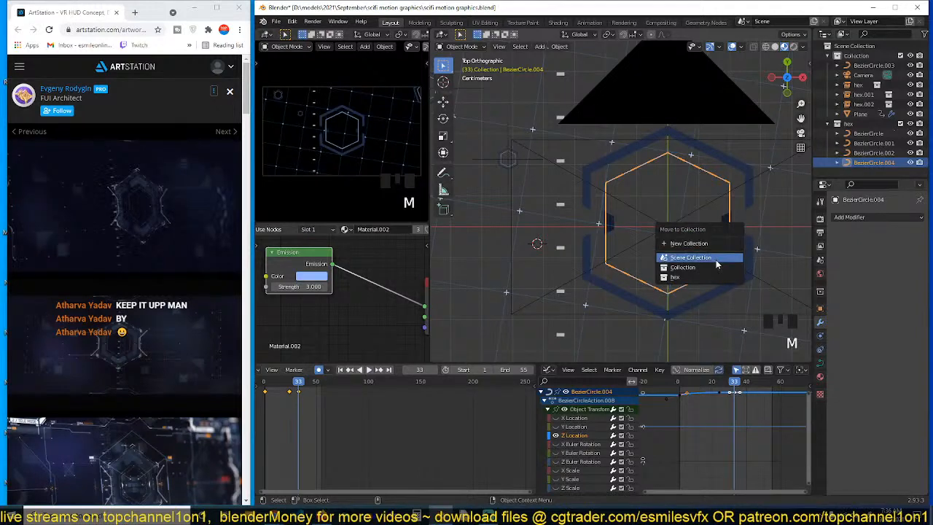
pyautogui.click(721, 258)
# Scale the copied hexagon's points to more than twice their size, and delete those points
pyautogui.press('Tab')
pyautogui.press('s')
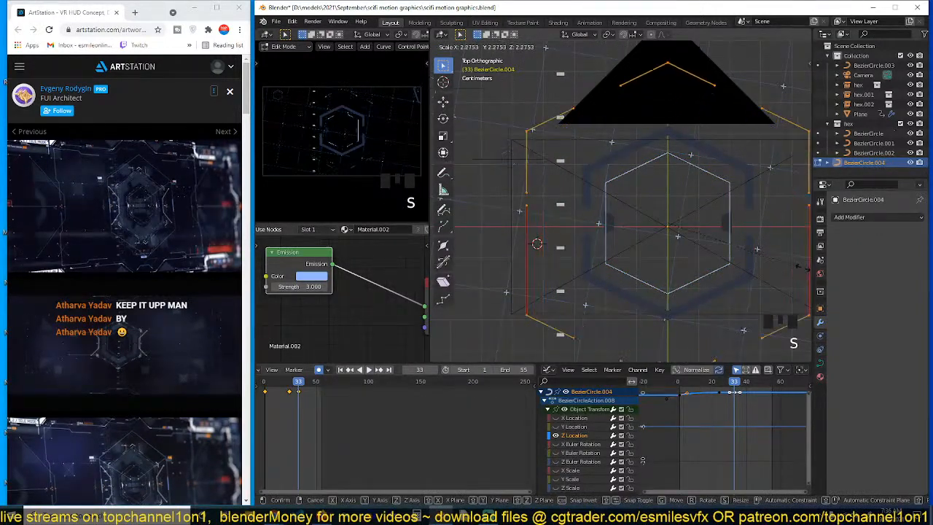
pyautogui.click(432, 270)
pyautogui.press('Tab')
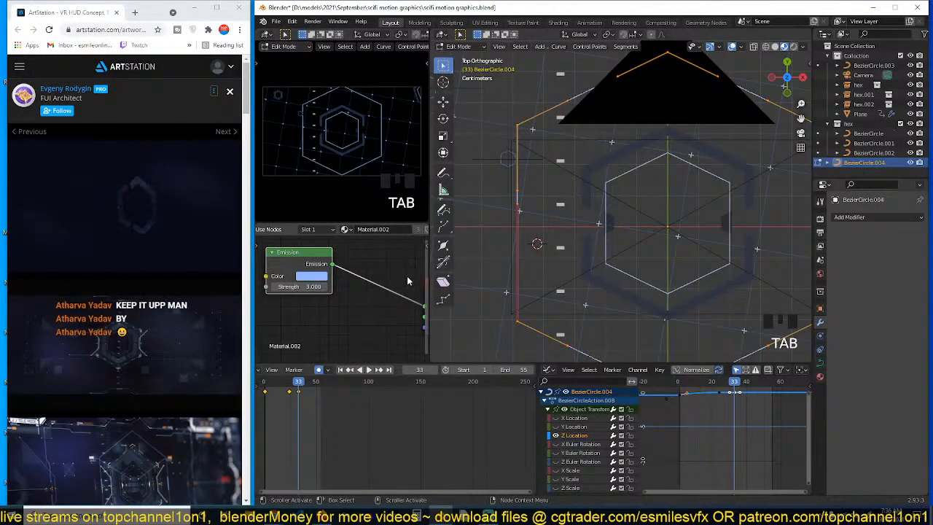
pyautogui.press('x')
# Play the animation to review the composition in the camera view against the ArtStation reference
pyautogui.press('space')
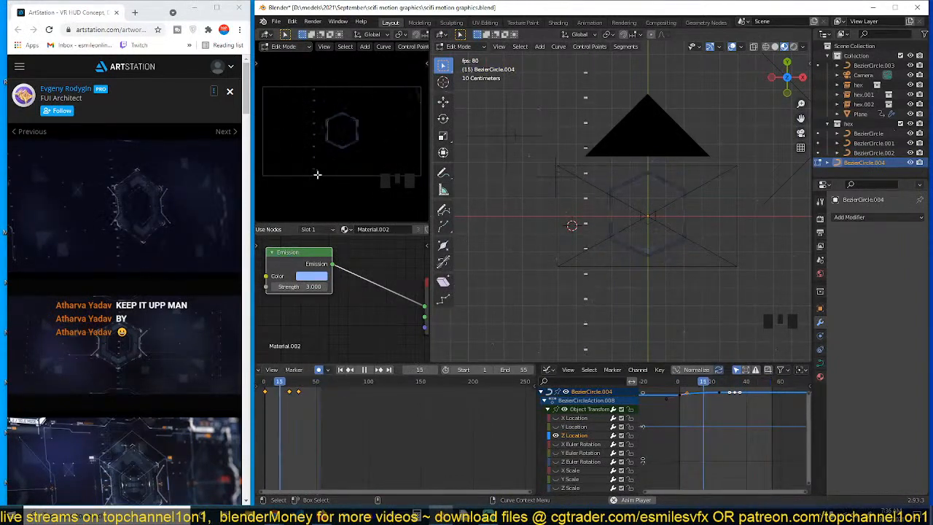
pyautogui.press('space')
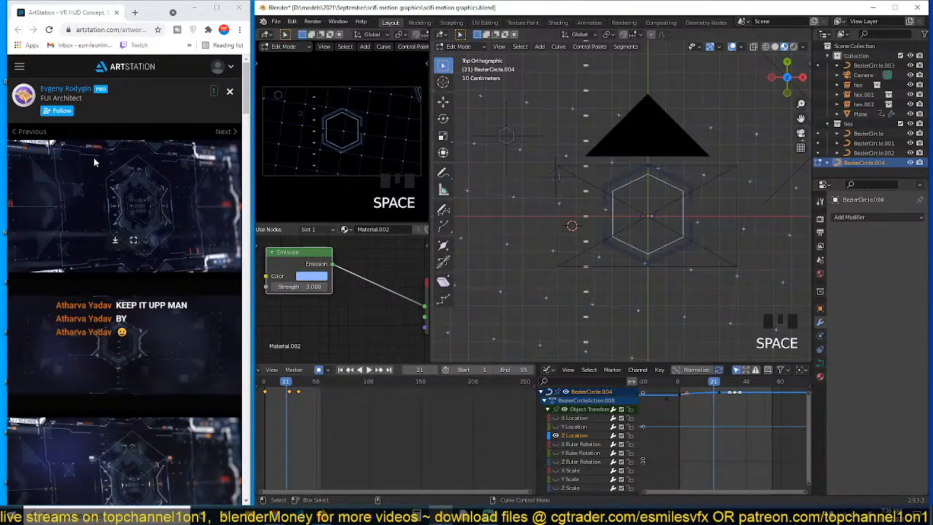
pyautogui.scroll(2, 537, 220)
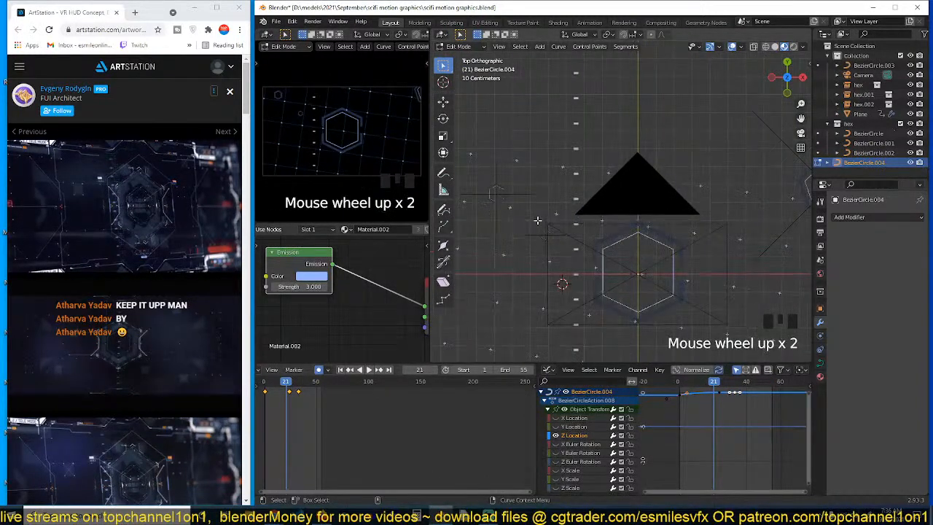
# Add a Bezier curve above the hexagons and set its handles to Vector so it becomes a straight horizontal line
pyautogui.hotkey('shift', 'a')
pyautogui.press('Tab')
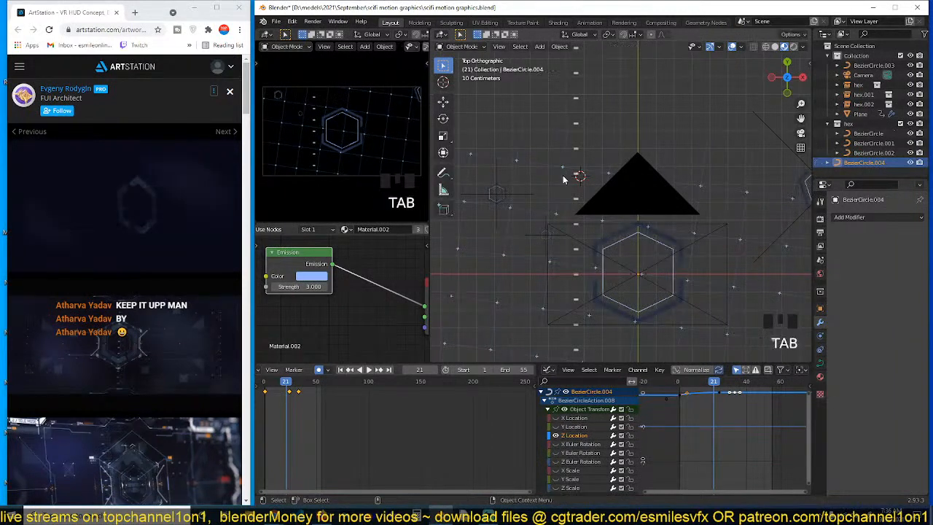
pyautogui.hotkey('shift', 'a')
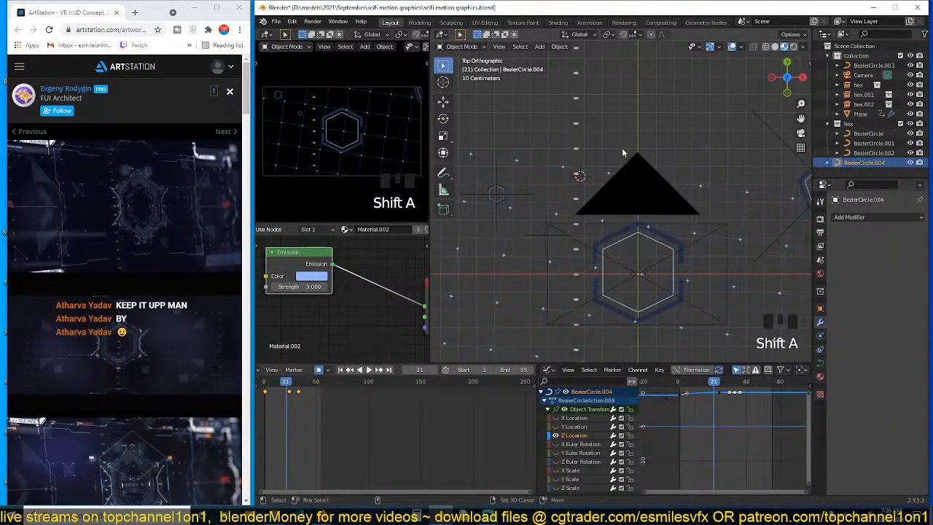
pyautogui.hotkey('shift', 'a')
pyautogui.moveTo(583, 158)
pyautogui.click(652, 159)
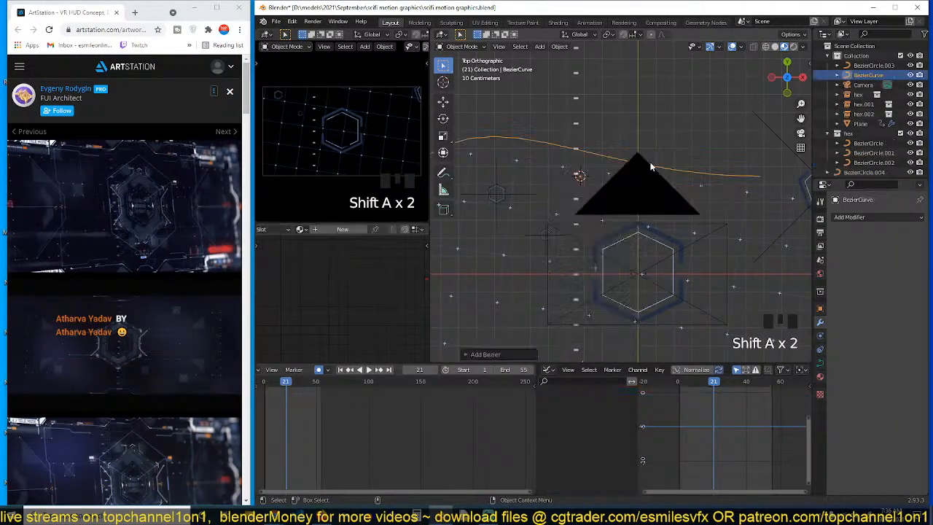
pyautogui.press('Tab')
pyautogui.press('v')
pyautogui.click(644, 190)
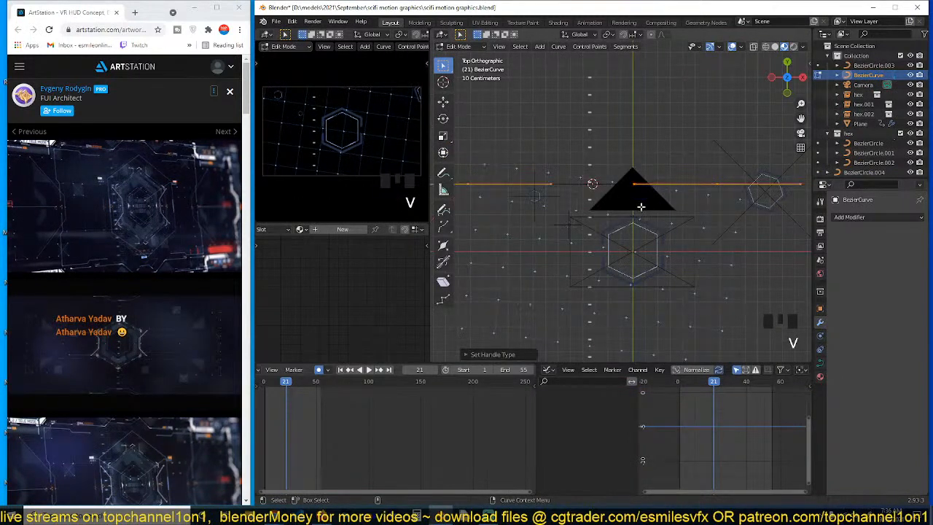
# Extrude the line's left end point straight down to form an L-shaped corner curve
pyautogui.click(513, 179)
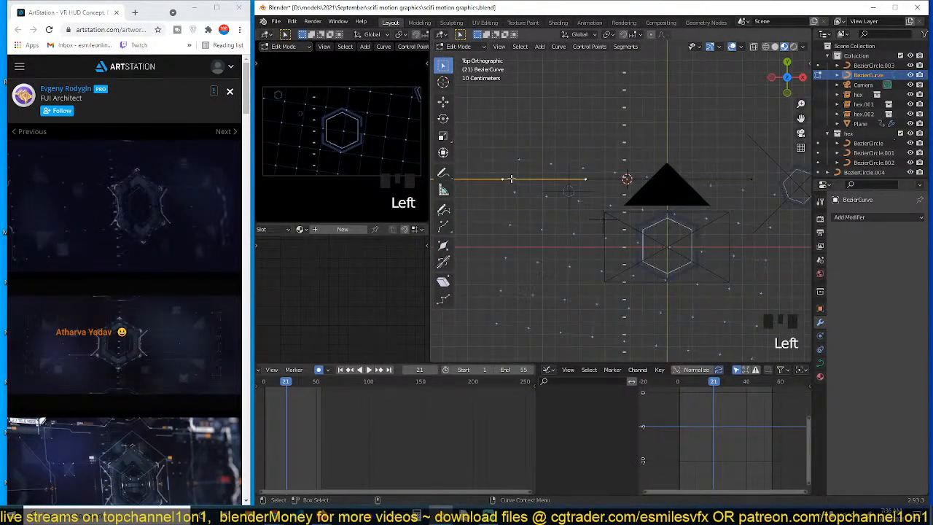
pyautogui.press('Tab')
pyautogui.press('Tab')
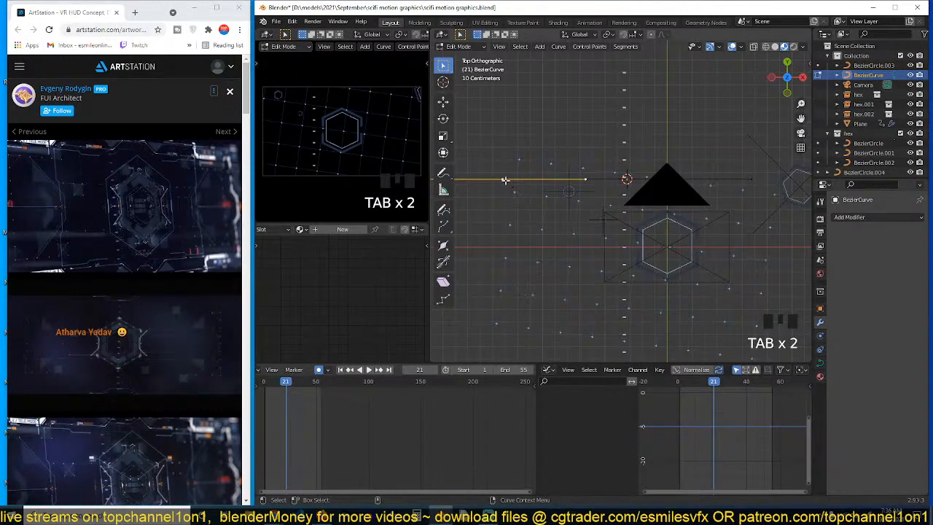
pyautogui.press('e')
pyautogui.click(508, 242)
pyautogui.press('Tab')
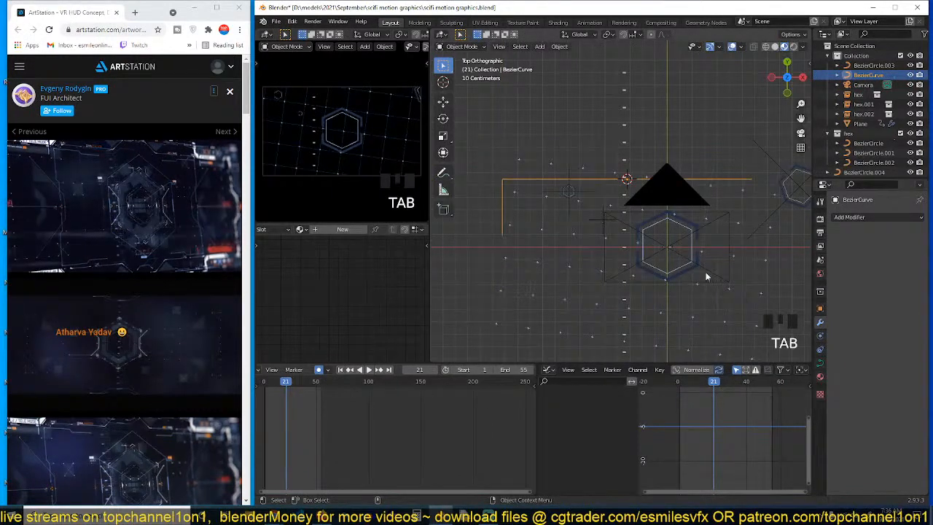
# Set the corner curve's bevel depth to 0.001 m and assign it Material.002
pyautogui.click(820, 362)
pyautogui.scroll(-4, 889, 403)
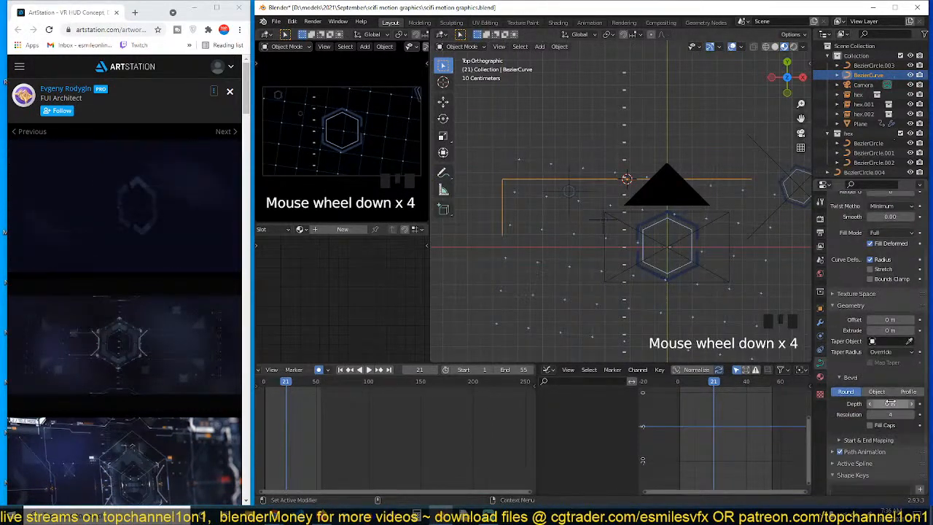
pyautogui.moveTo(890, 403)
pyautogui.keyDown('shift'); pyautogui.mouseDown()
pyautogui.moveTo(898, 403)
pyautogui.moveTo(889, 403)
pyautogui.mouseUp(); pyautogui.keyUp('shift')
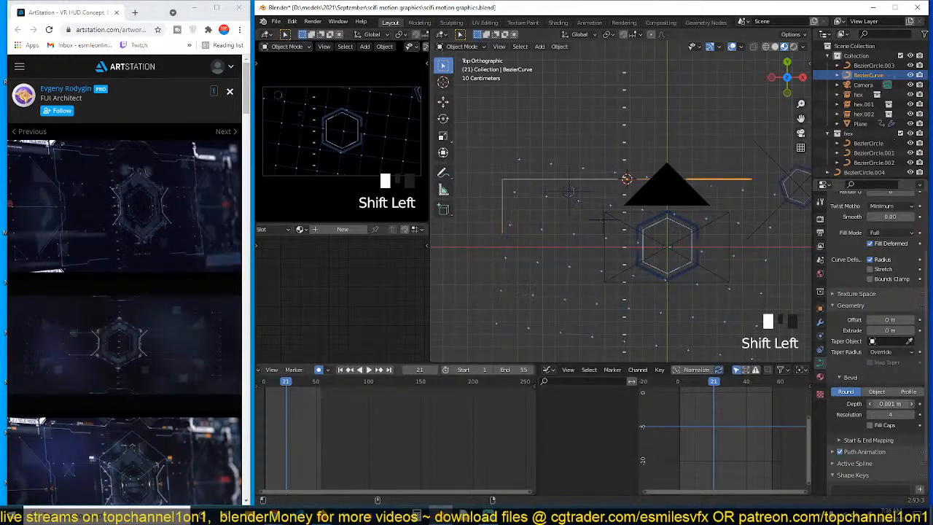
pyautogui.click(300, 231)
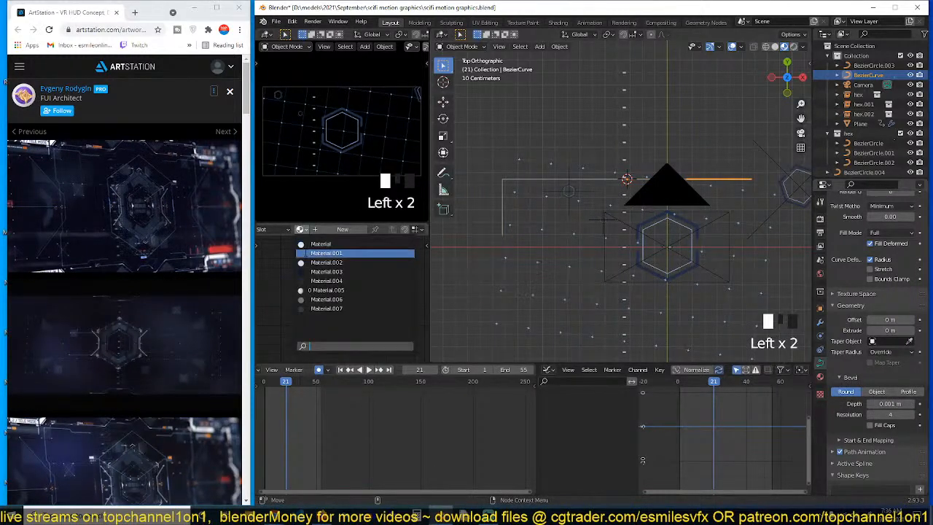
pyautogui.click(326, 262)
# Move the corner curve's vertical arm to the right along X to shorten its horizontal arm
pyautogui.moveTo(521, 240); pyautogui.dragTo(556, 246, button='middle')
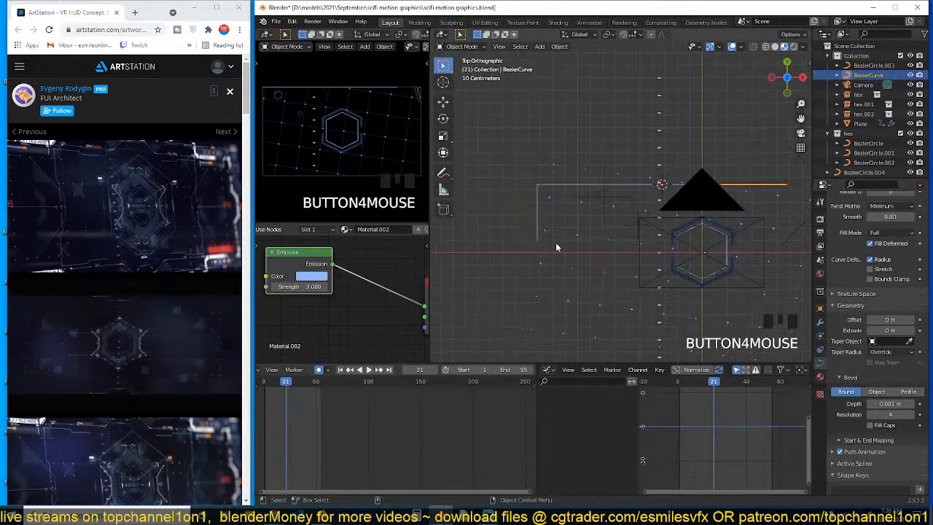
pyautogui.press('Tab')
pyautogui.press('a')
pyautogui.moveTo(521, 159); pyautogui.dragTo(555, 306)
pyautogui.click(443, 102)
pyautogui.click(554, 210)
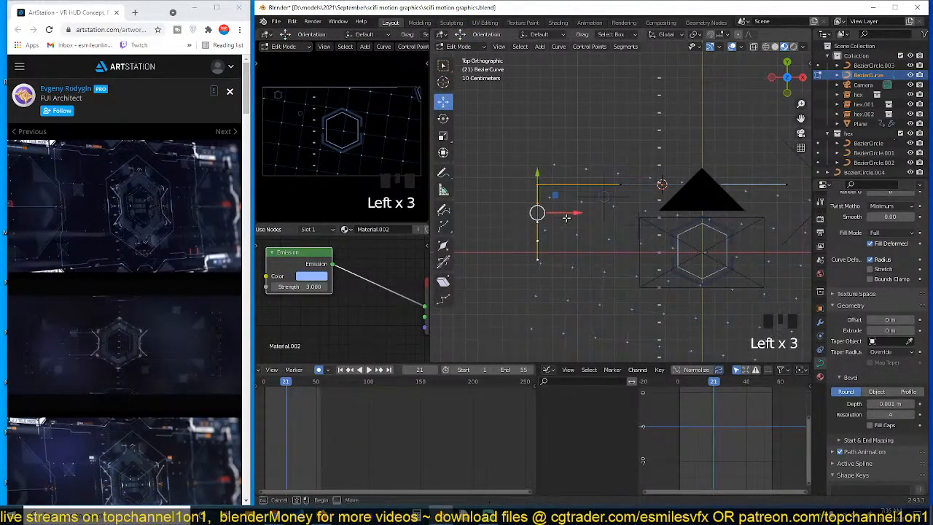
pyautogui.press('a')
pyautogui.moveTo(510, 158); pyautogui.dragTo(592, 311)
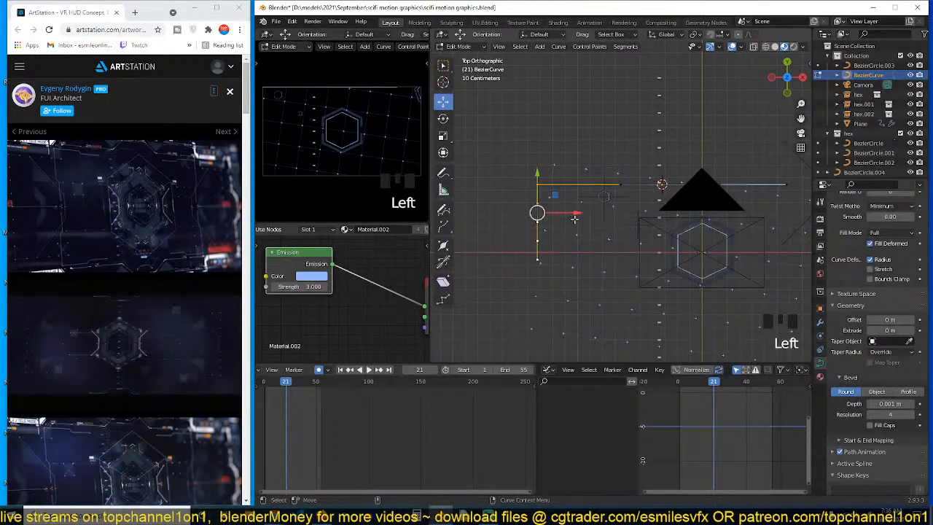
pyautogui.moveTo(576, 215); pyautogui.dragTo(666, 215)
pyautogui.press('Tab')
# Scale down the corner curve and position it at the upper-left of the central hexagons in the camera frame
pyautogui.press('s')
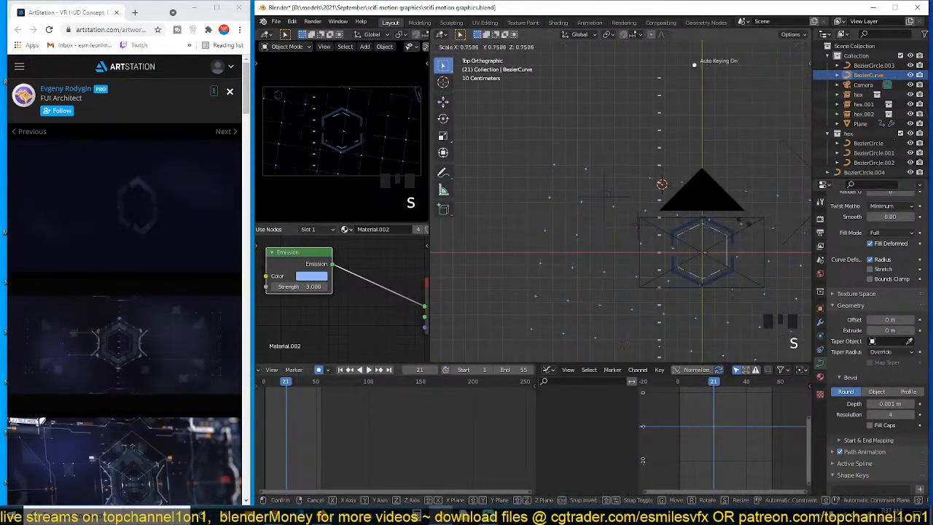
pyautogui.click(734, 218)
pyautogui.press('g')
pyautogui.click(723, 255)
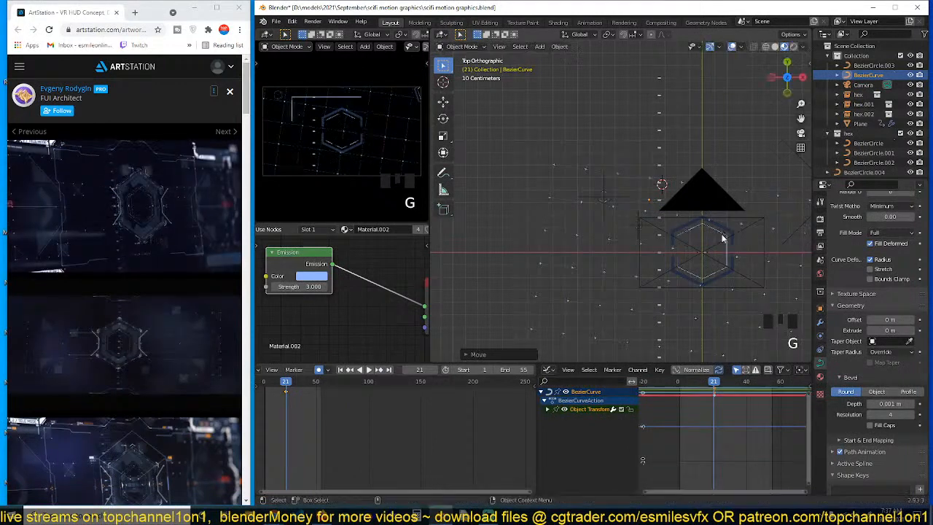
# Isolate the corner curve in local view and move its right end point left to shorten the top arm
pyautogui.scroll(3, 723, 259)
pyautogui.press('/')
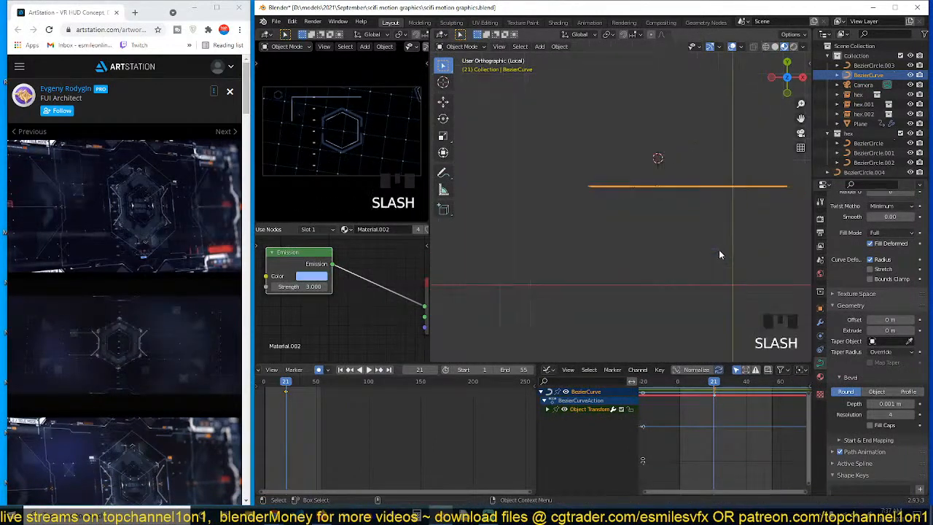
pyautogui.press('Tab')
pyautogui.click(747, 163)
pyautogui.moveTo(753, 162); pyautogui.dragTo(618, 169)
pyautogui.keyDown('shift'); pyautogui.moveTo(619, 177); pyautogui.dragTo(581, 185, button='middle'); pyautogui.keyUp('shift')
pyautogui.press('r')
pyautogui.click(591, 213)
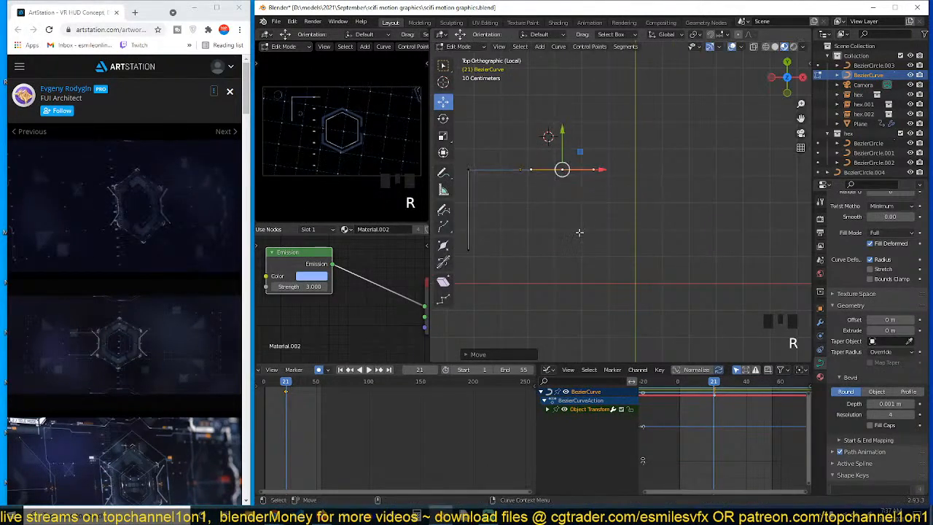
# Extrude a short diagonal down and right from the top arm's end, followed by a horizontal segment along X
pyautogui.press('e')
pyautogui.click(600, 200)
pyautogui.press('e')
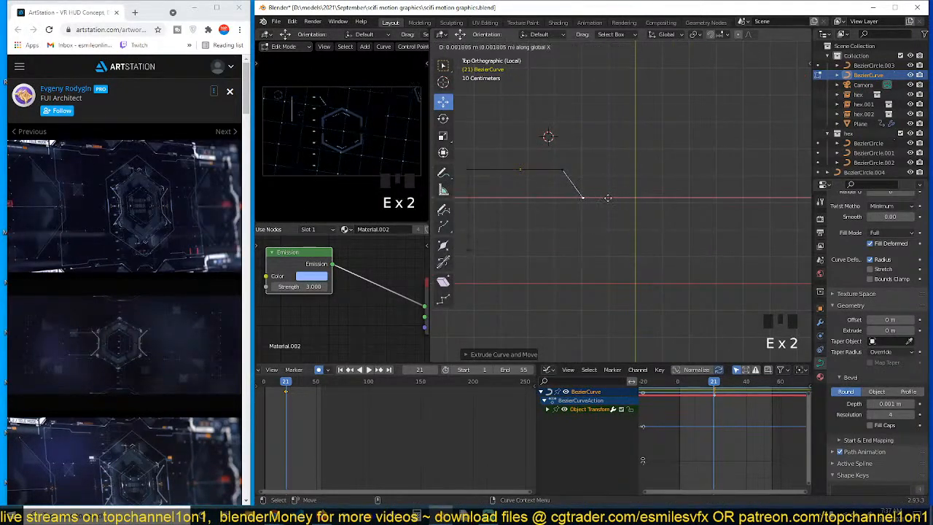
pyautogui.click(676, 197)
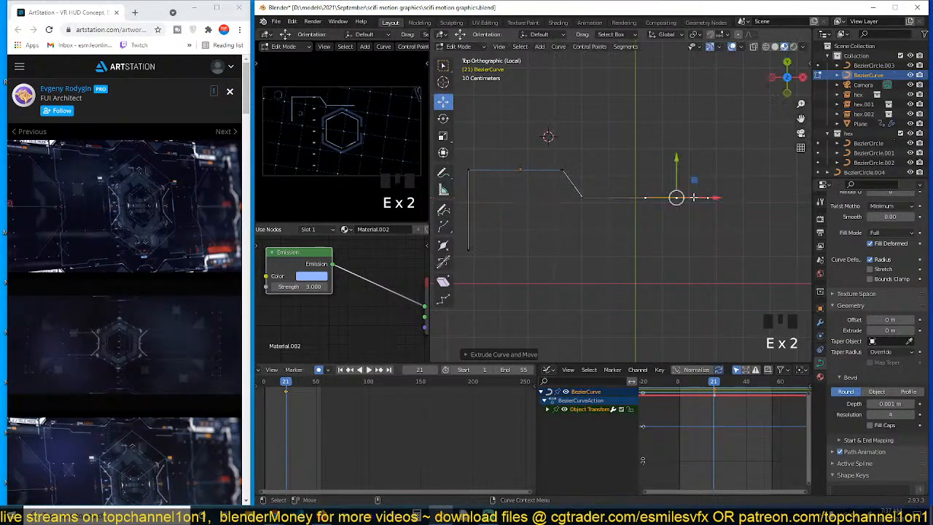
# Select both points of the corner curve's extruded horizontal segment and move the segment up to shorten the diagonal beside it
pyautogui.press('Tab')
pyautogui.press('Tab')
pyautogui.keyDown('shift'); pyautogui.click(591, 199); pyautogui.keyUp('shift')
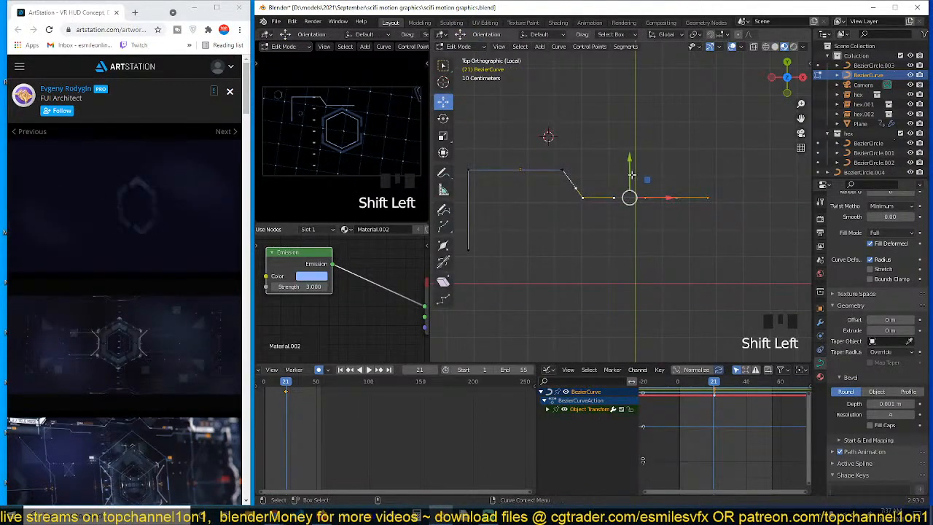
pyautogui.moveTo(631, 170); pyautogui.dragTo(650, 187)
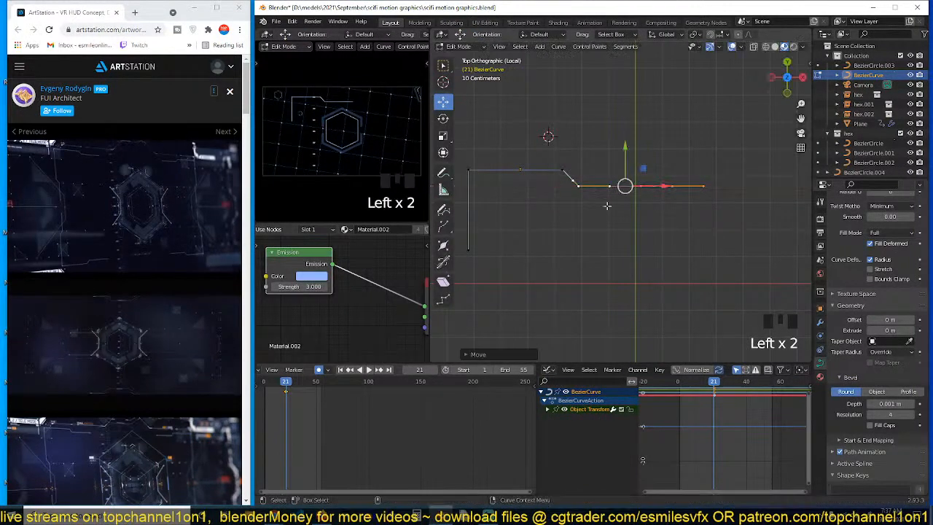
# Raise the vertical arm's bottom point, then extrude a short diagonal down and right followed by a vertical segment downward
pyautogui.keyDown('shift'); pyautogui.moveTo(564, 226); pyautogui.dragTo(603, 219, button='middle'); pyautogui.keyUp('shift')
pyautogui.click(527, 253)
pyautogui.moveTo(508, 212); pyautogui.dragTo(508, 173)
pyautogui.press('e')
pyautogui.click(530, 206)
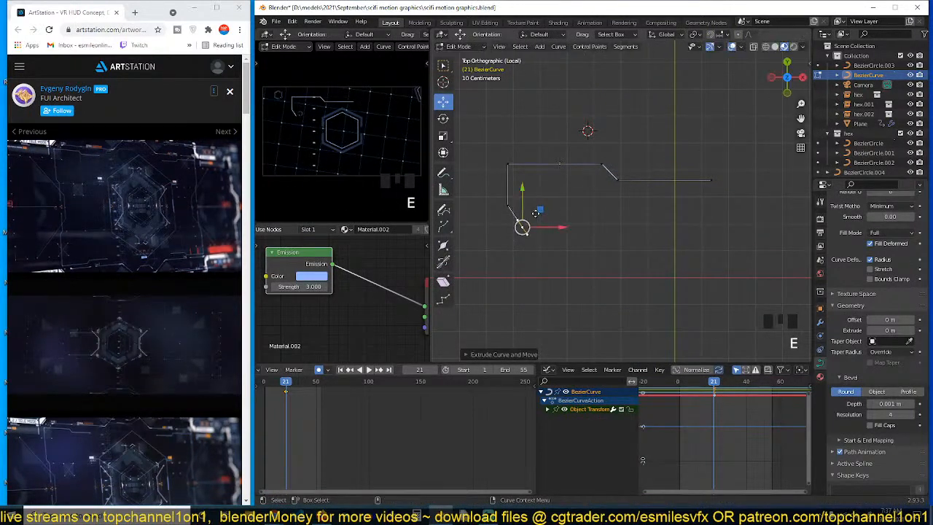
pyautogui.press('e')
pyautogui.click(531, 251)
pyautogui.press('Tab')
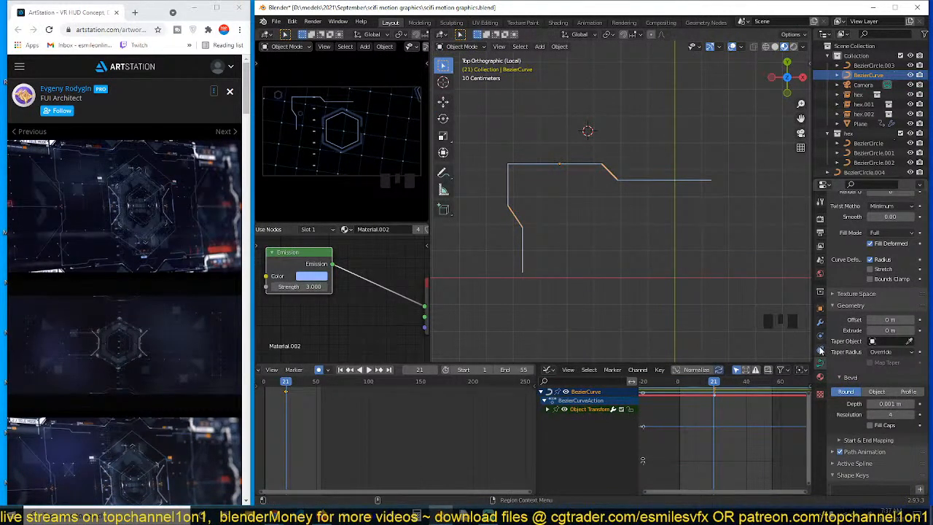
# Make the corner curve's emission material a single-user copy and set its emission strength to 0.5
pyautogui.scroll(7, 862, 306)
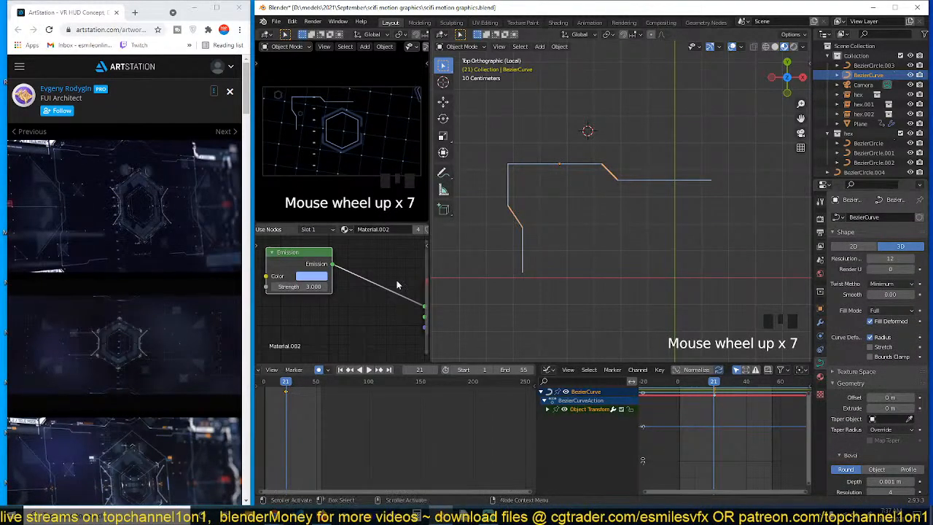
pyautogui.click(418, 229)
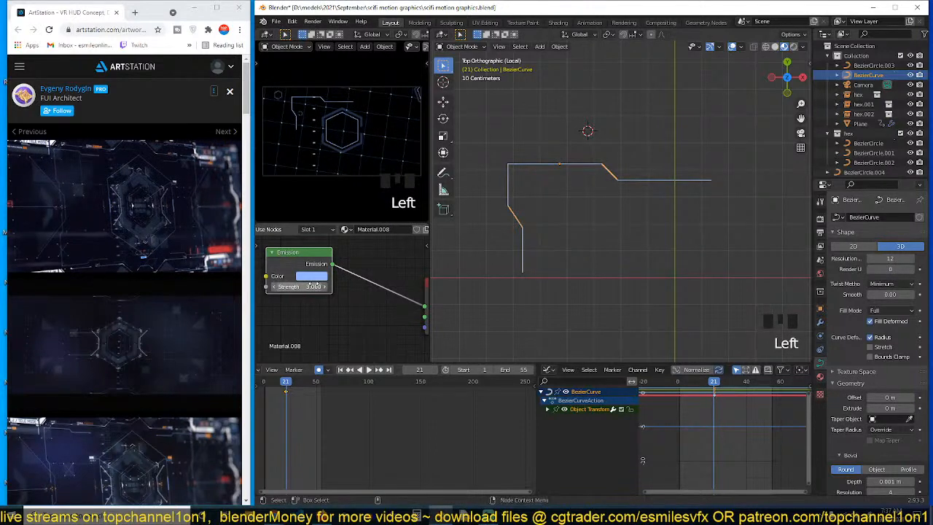
pyautogui.keyDown('shift'); pyautogui.moveTo(315, 287); pyautogui.dragTo(296, 287); pyautogui.keyUp('shift')
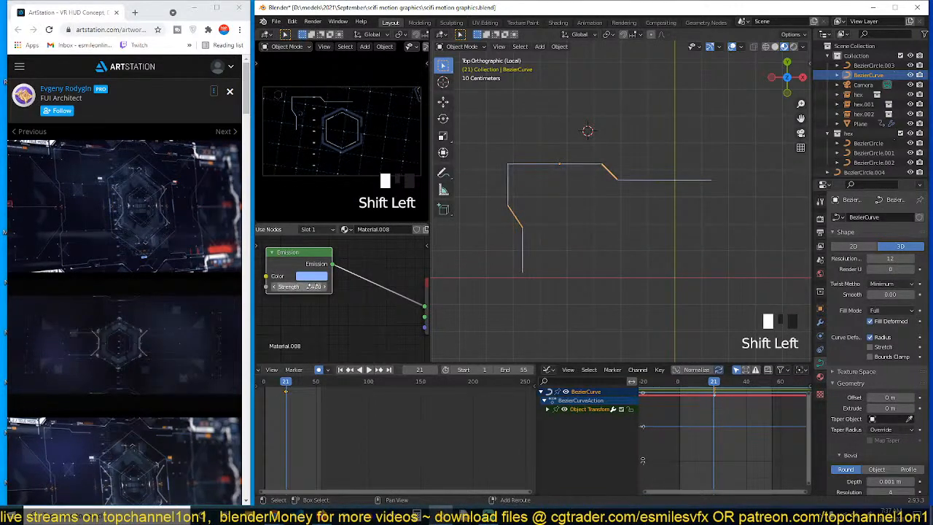
pyautogui.click(314, 287)
pyautogui.write('1')
pyautogui.press('Return')
pyautogui.click(312, 288)
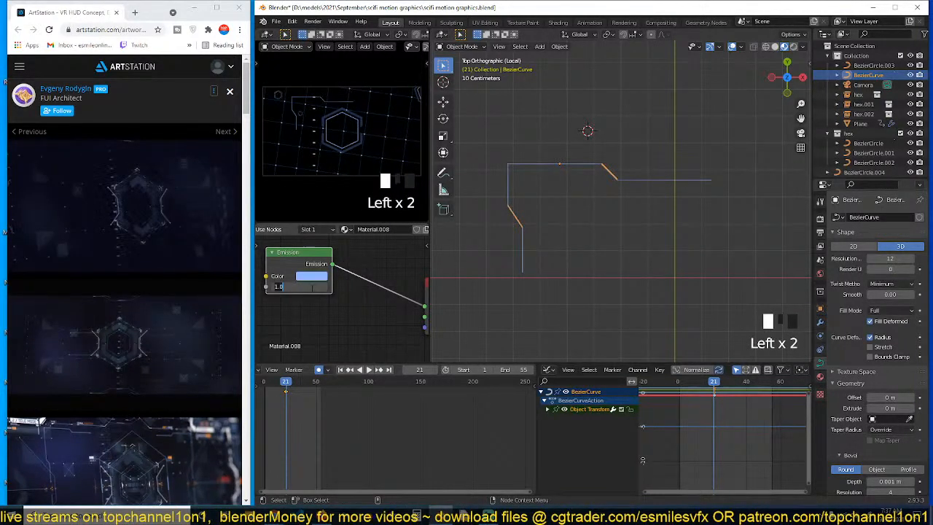
pyautogui.write('.5')
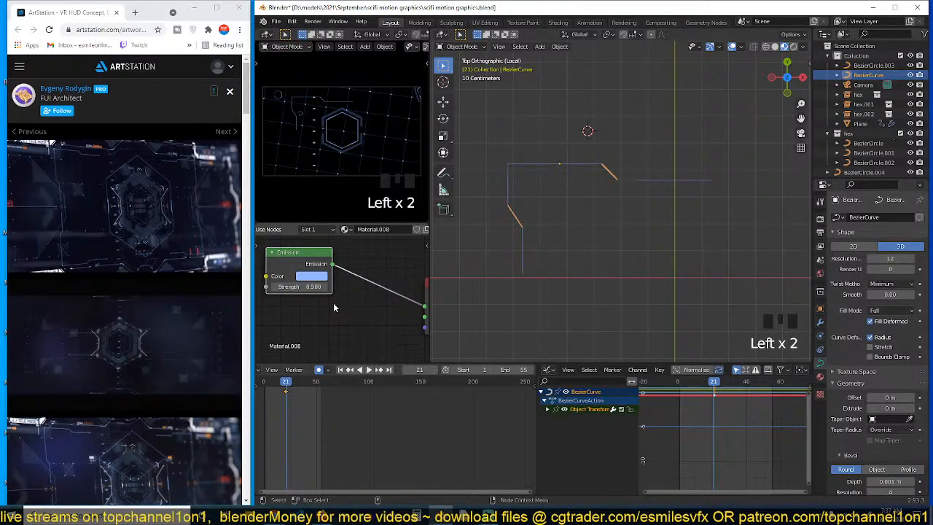
pyautogui.press('Return')
pyautogui.press('s')
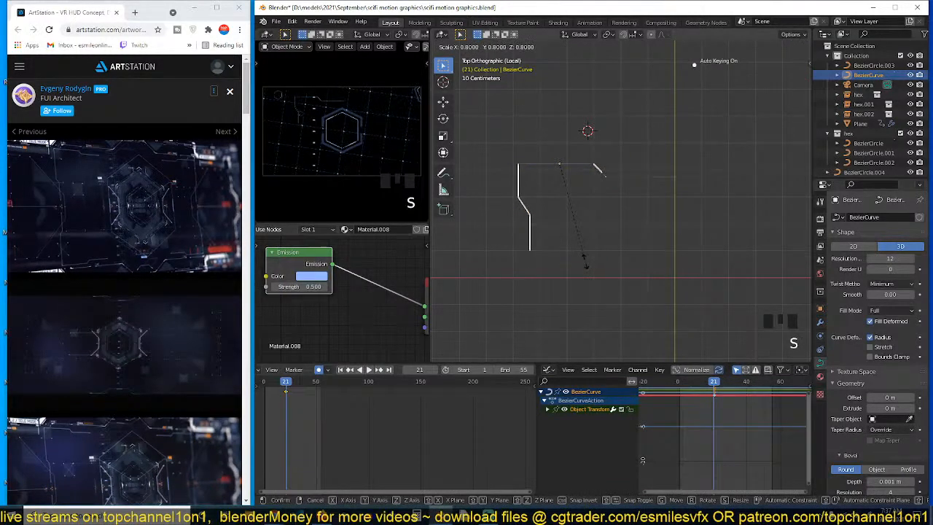
pyautogui.click(588, 276)
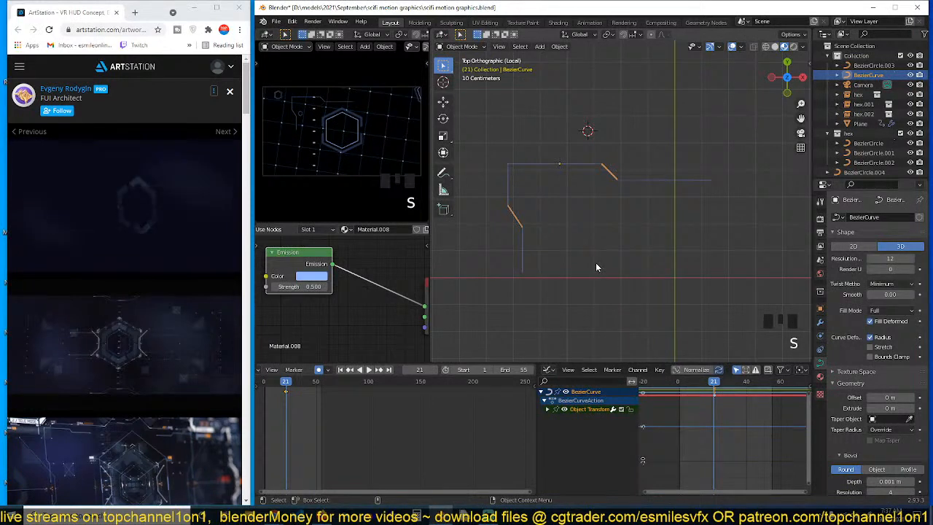
# Move the corner curve's two outer segments closer to its main arms so that both diagonals become very short
pyautogui.press('Tab')
pyautogui.moveTo(588, 175); pyautogui.dragTo(774, 211)
pyautogui.press('g')
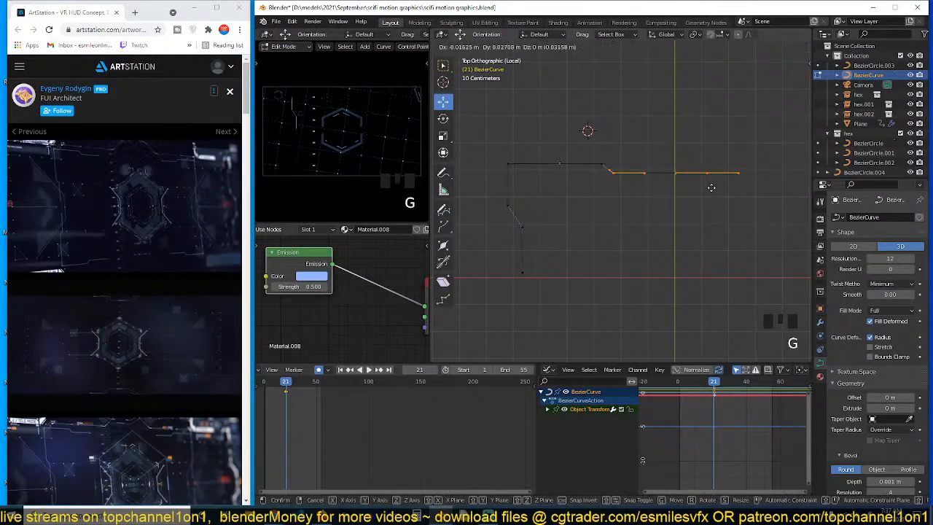
pyautogui.click(706, 185)
pyautogui.moveTo(525, 205); pyautogui.dragTo(538, 280)
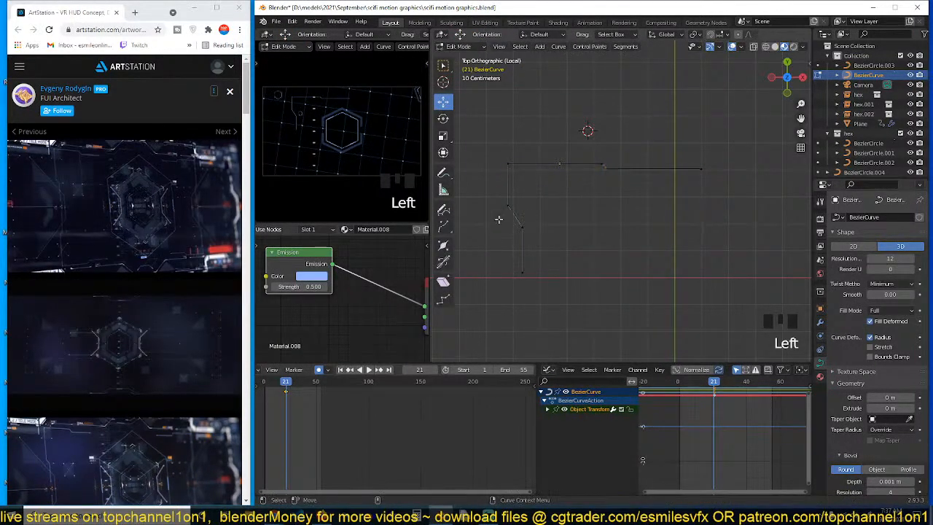
pyautogui.moveTo(498, 219); pyautogui.dragTo(552, 277)
pyautogui.press('g')
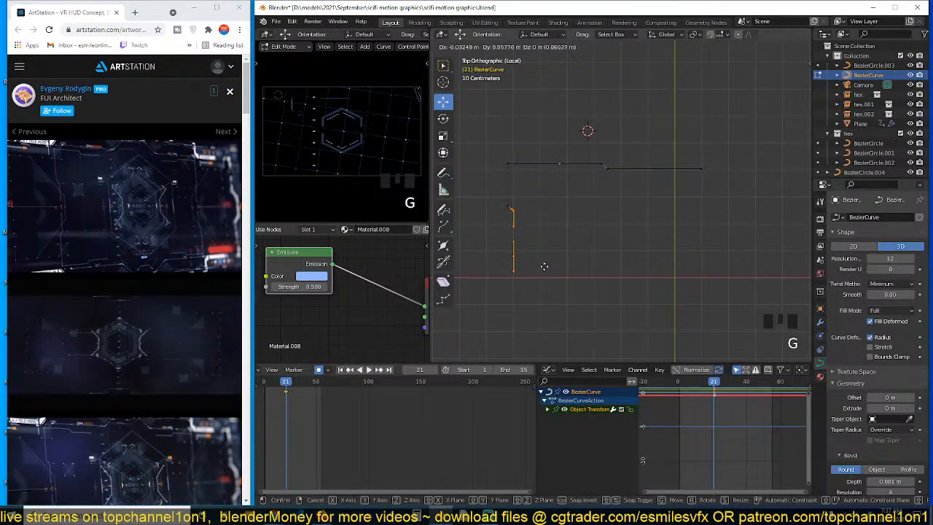
pyautogui.click(544, 266)
# Move all of the corner curve's points together up and to the left, away from the object's origin
pyautogui.press('a')
pyautogui.click(726, 169)
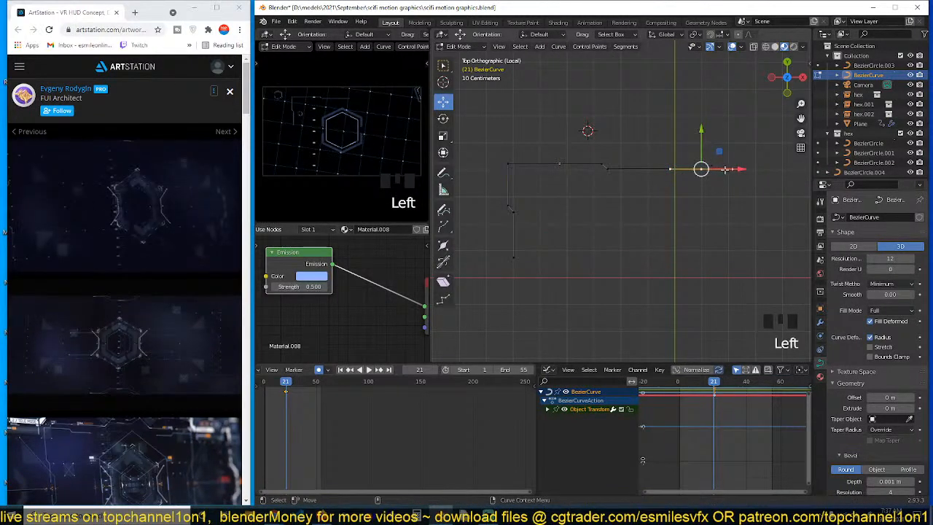
pyautogui.click(725, 169)
pyautogui.press('a')
pyautogui.press('g')
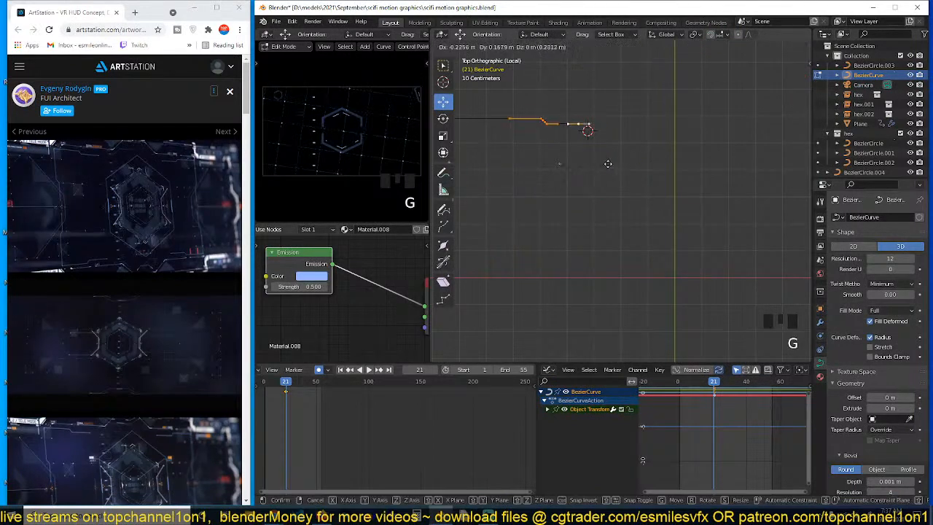
pyautogui.click(592, 150)
pyautogui.press('Tab')
# Turn off automatic keyframing and move the corner curve object so that its origin sits at the world origin
pyautogui.press('g')
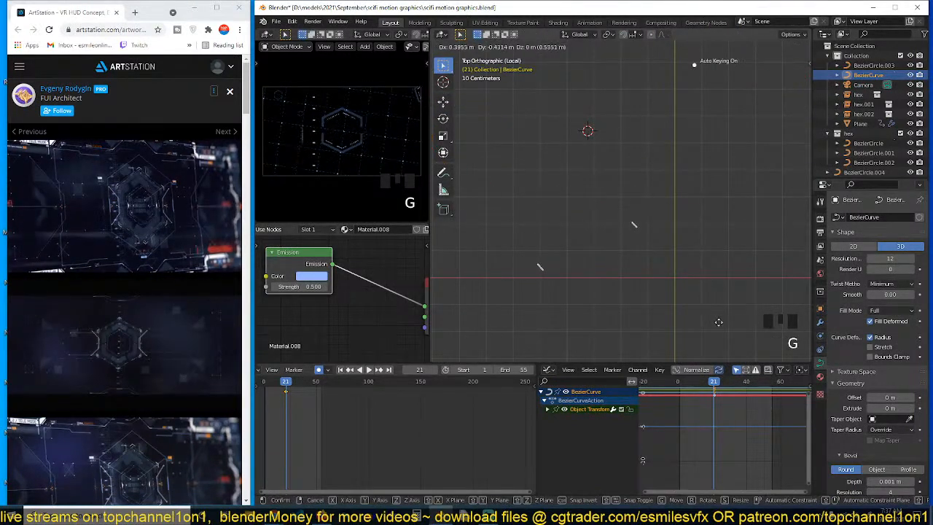
pyautogui.rightClick(720, 322)
pyautogui.click(322, 370)
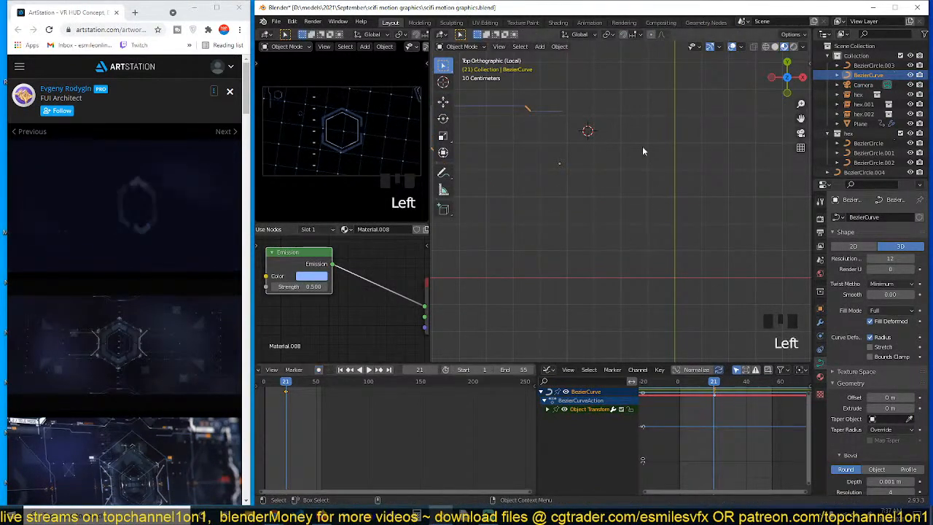
pyautogui.press('g')
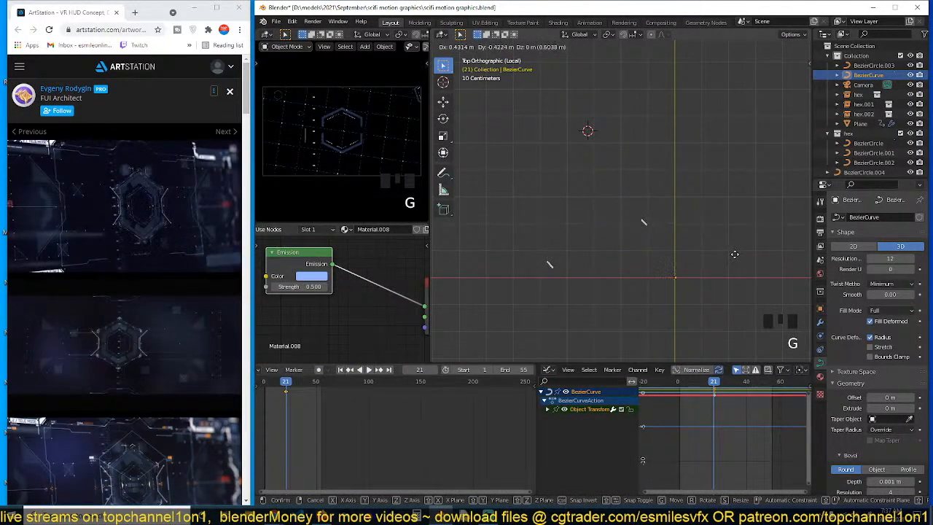
pyautogui.click(730, 255)
# Move all of the corner curve's points back to the upper-left of the central hexagons, leaving the origin in place
pyautogui.press('Tab')
pyautogui.press('a')
pyautogui.press('g')
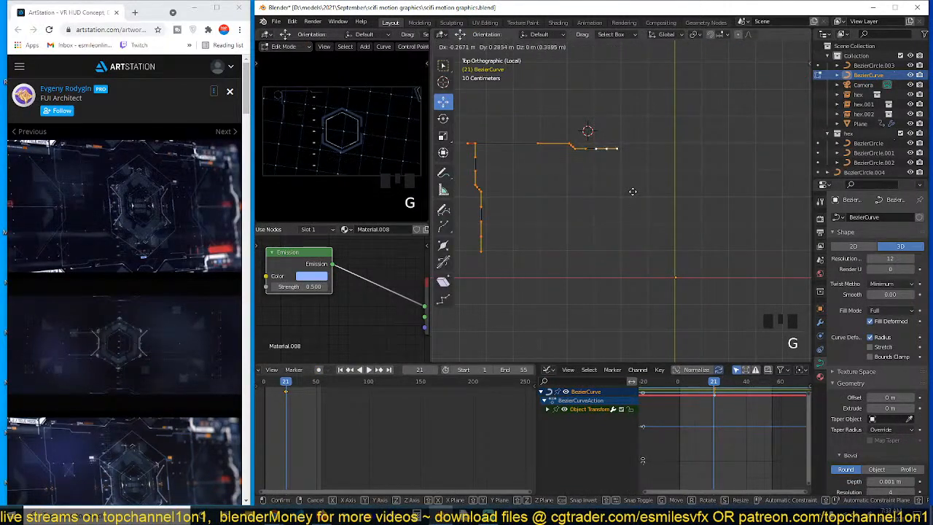
pyautogui.click(633, 192)
pyautogui.press('Tab')
pyautogui.hotkey('alt', 'a')
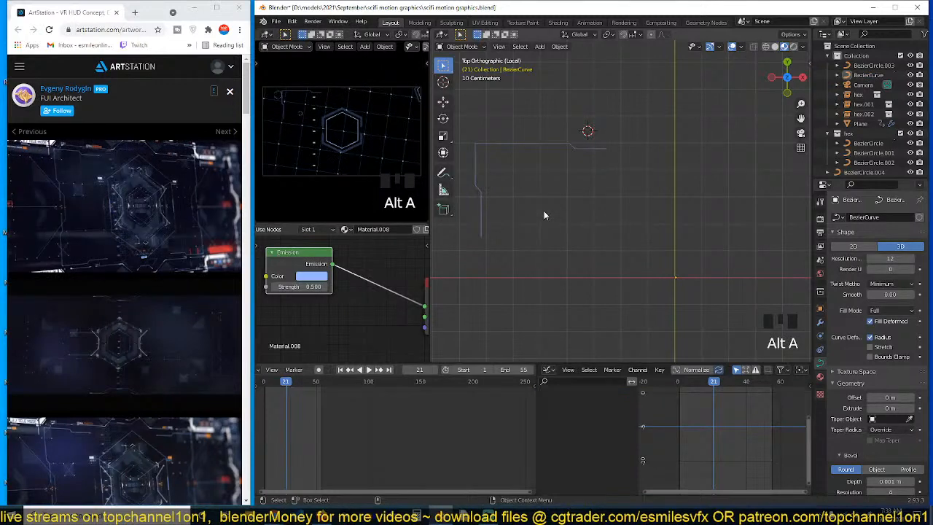
# Snap the 3D cursor to the end point of the corner curve's horizontal arm and add a Bezier circle there
pyautogui.click(575, 144)
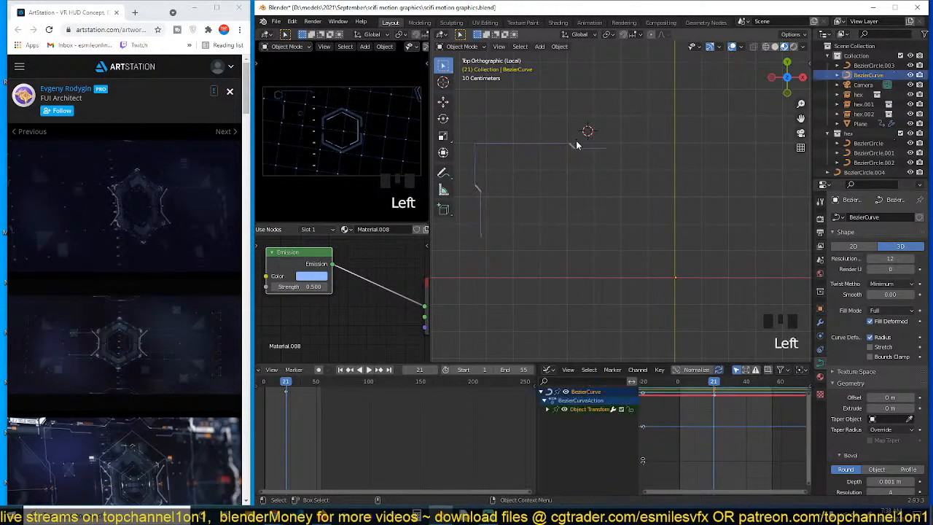
pyautogui.click(576, 147)
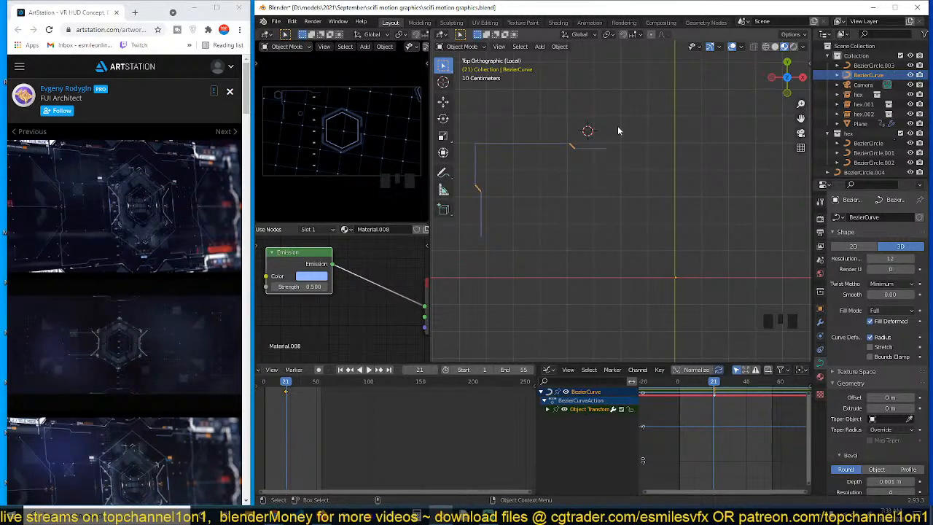
pyautogui.moveTo(617, 126); pyautogui.dragTo(621, 206, button='middle')
pyautogui.scroll(3, 596, 176)
pyautogui.press('Tab')
pyautogui.scroll(4, 621, 207)
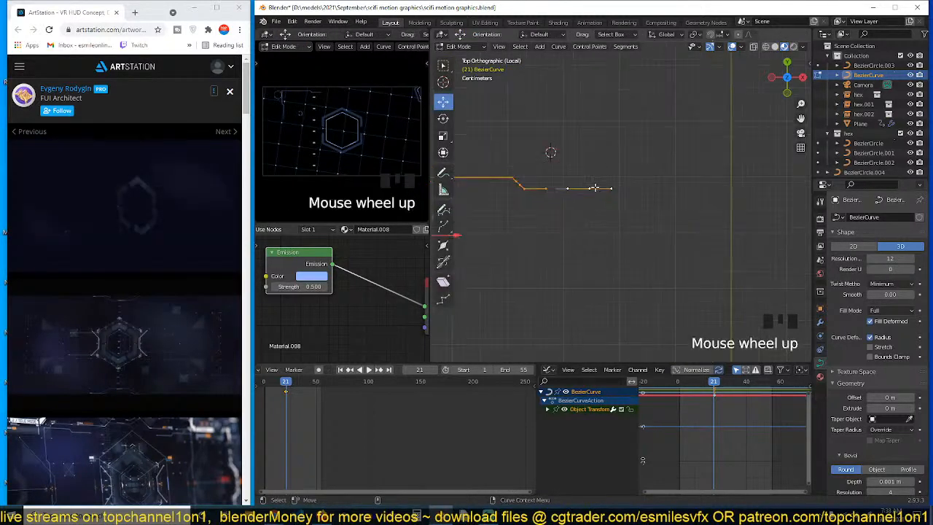
pyautogui.click(567, 179)
pyautogui.hotkey('shift', 's')
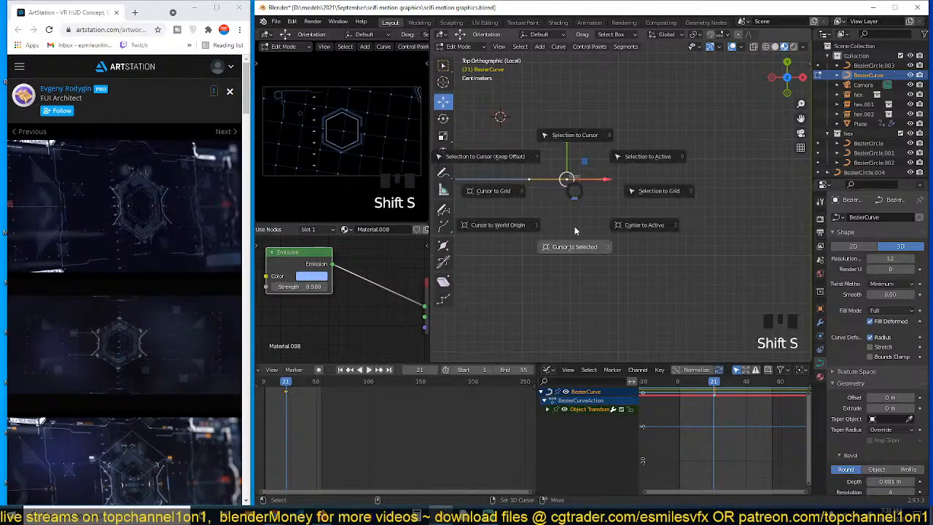
pyautogui.hotkey('shift', 'a')
pyautogui.click(569, 154)
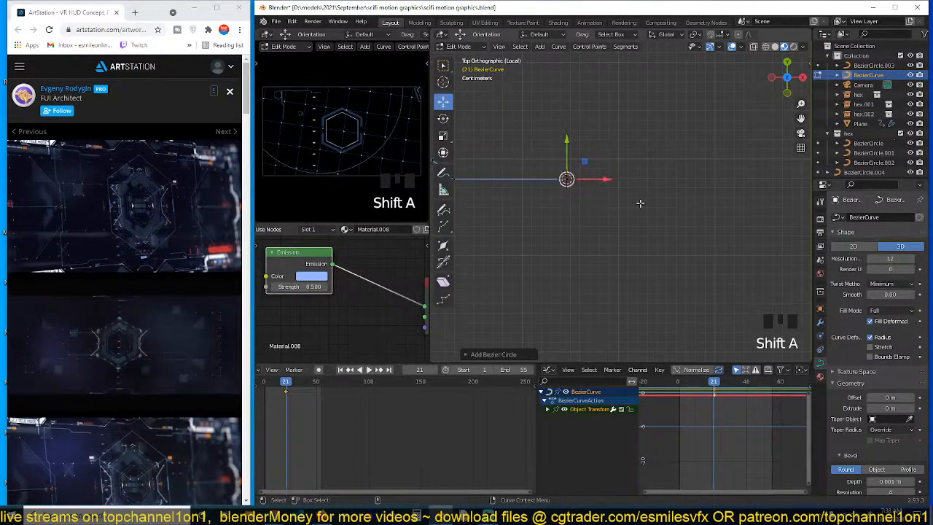
# Try rotating the new circle 90 degrees about X, and lay it flat again with another 90-degree turn
pyautogui.write('rx90')
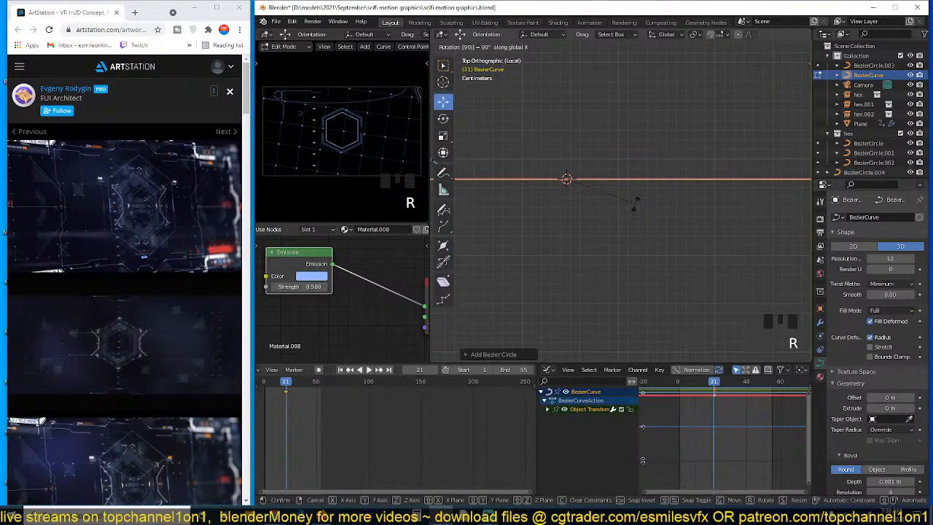
pyautogui.press('Return')
pyautogui.scroll(-19, 613, 235)
pyautogui.scroll(11, 637, 239)
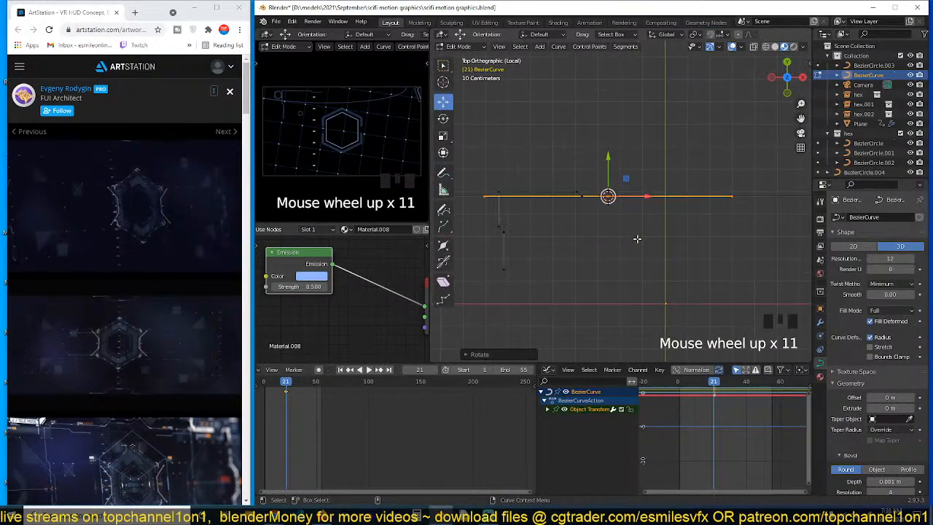
pyautogui.write('rx')
pyautogui.write('90')
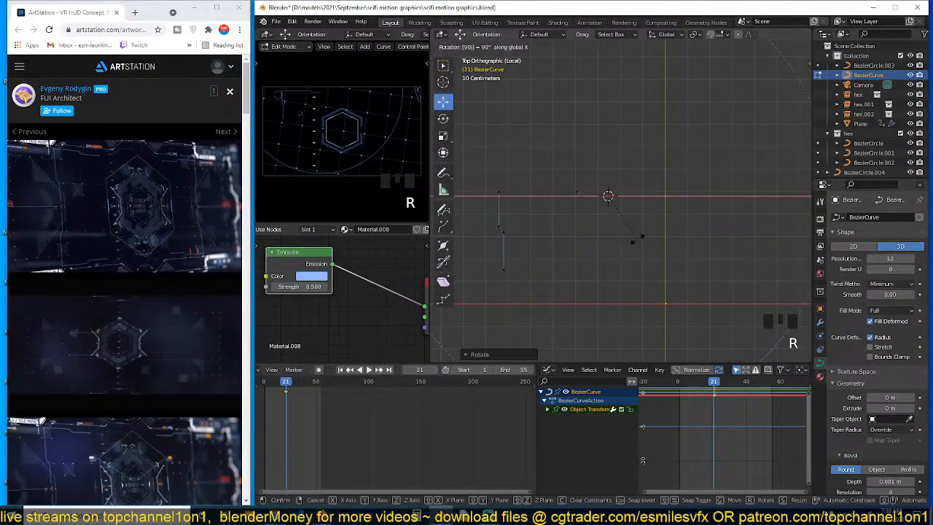
pyautogui.press('Return')
# Scale the circle down repeatedly until it is a tiny ring at the end of the horizontal arm
pyautogui.press('s')
pyautogui.click(612, 211)
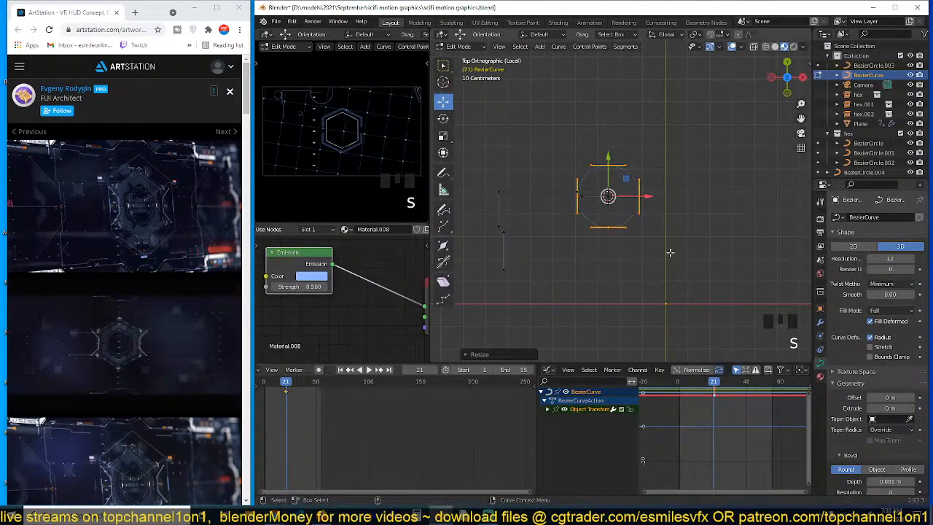
pyautogui.scroll(4, 676, 256)
pyautogui.press('s')
pyautogui.click(605, 203)
pyautogui.press('s')
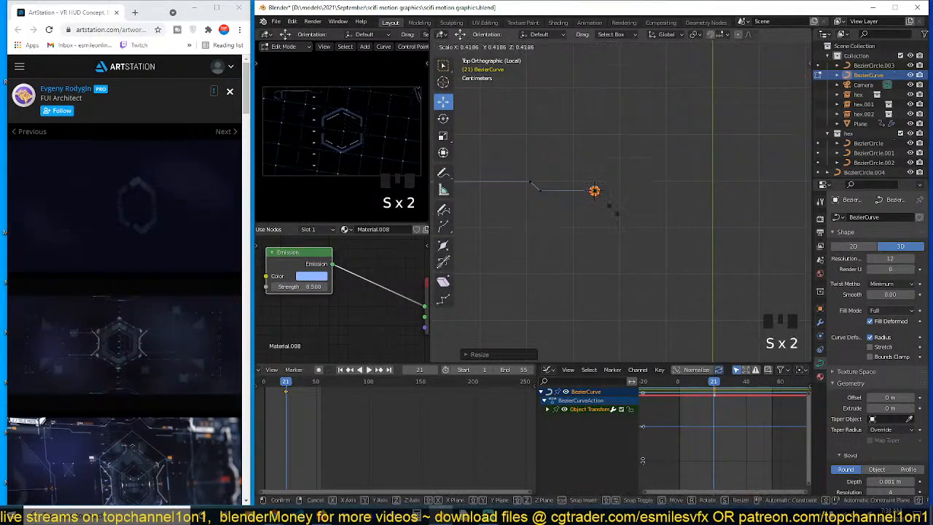
pyautogui.click(606, 204)
# Duplicate the small ring and place the copy at the lower end of the vertical arm
pyautogui.keyDown('shift'); pyautogui.moveTo(606, 203); pyautogui.dragTo(748, 171, button='middle'); pyautogui.keyUp('shift')
pyautogui.hotkey('shift', 'd')
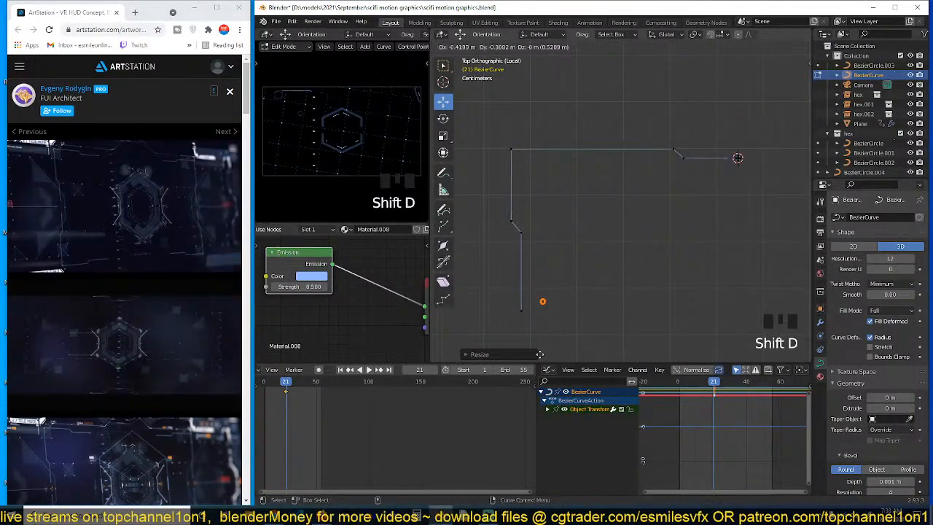
pyautogui.click(521, 40)
pyautogui.press('Tab')
pyautogui.hotkey('alt', 'a')
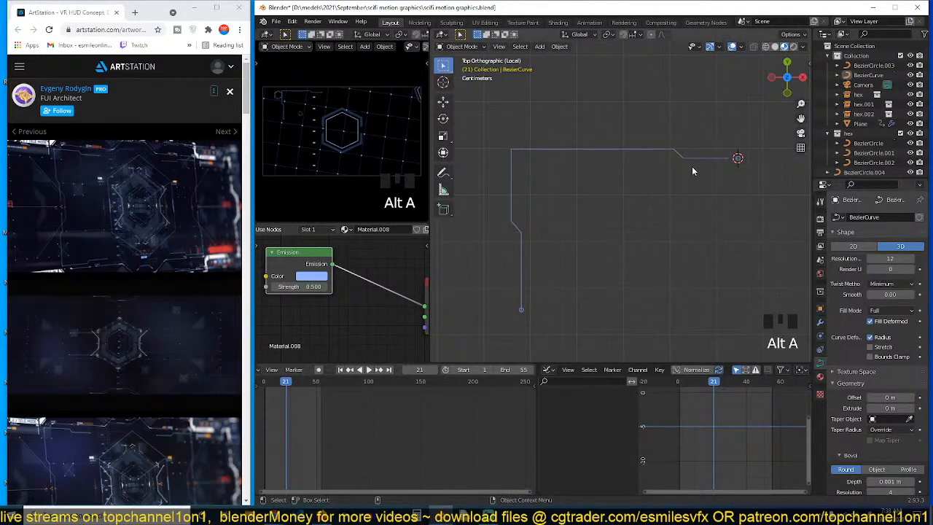
# Add a Mirror modifier to the angular corner curve, mirroring it on both the X and Y axes
pyautogui.click(682, 158)
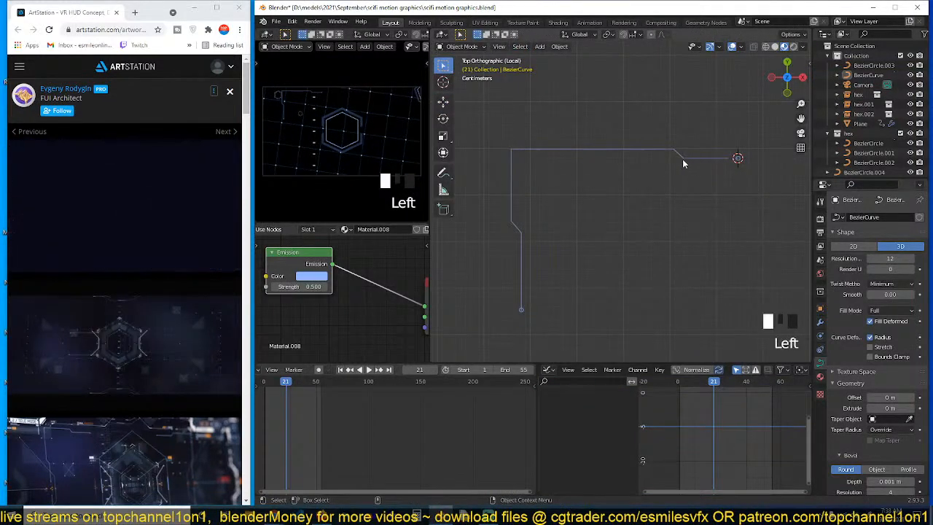
pyautogui.click(820, 323)
pyautogui.keyDown('shift'); pyautogui.moveTo(745, 212); pyautogui.dragTo(683, 199, button='middle'); pyautogui.keyUp('shift')
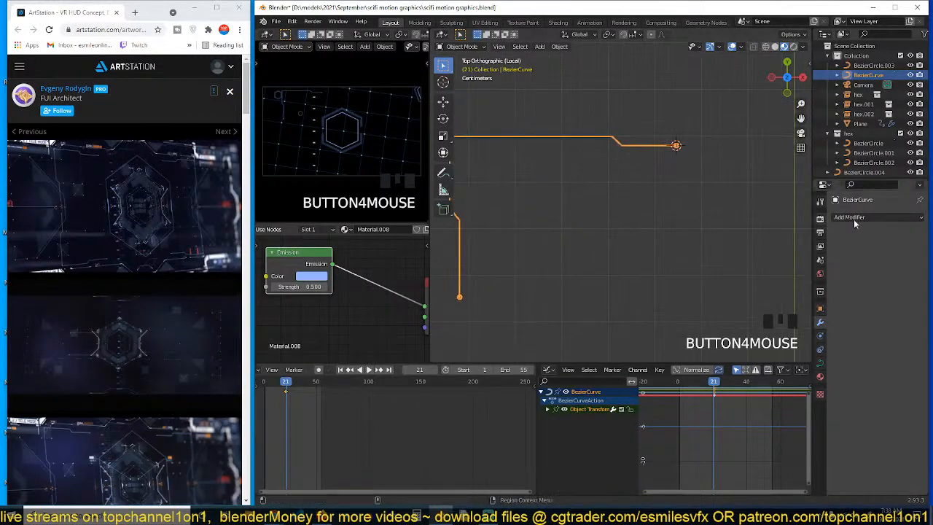
pyautogui.click(885, 217)
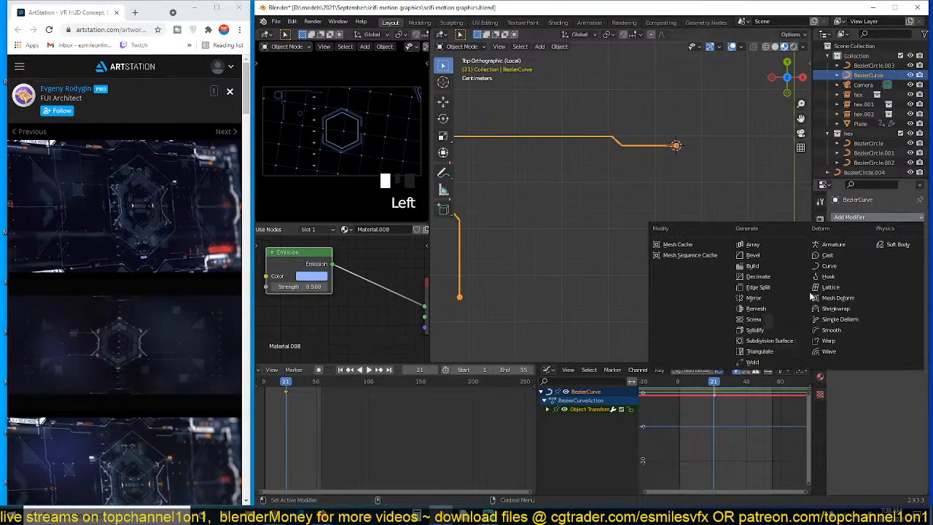
pyautogui.click(772, 298)
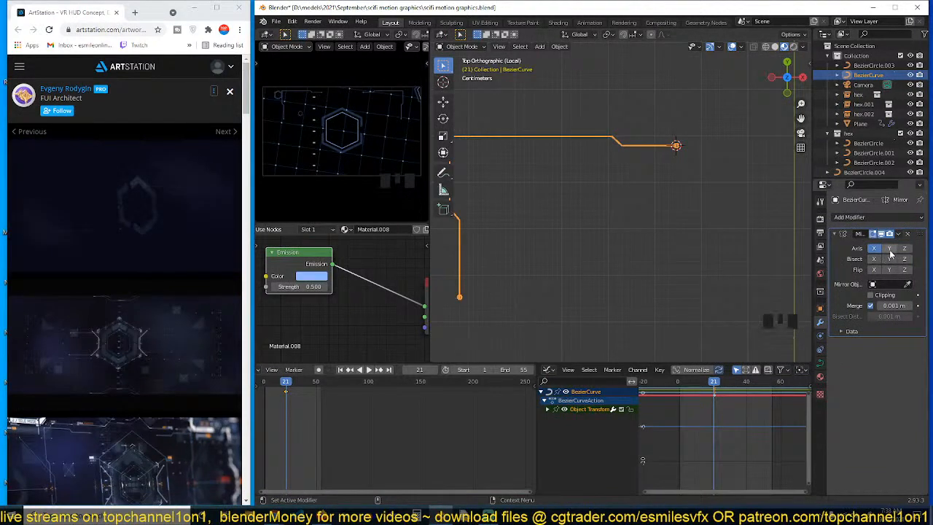
pyautogui.click(890, 248)
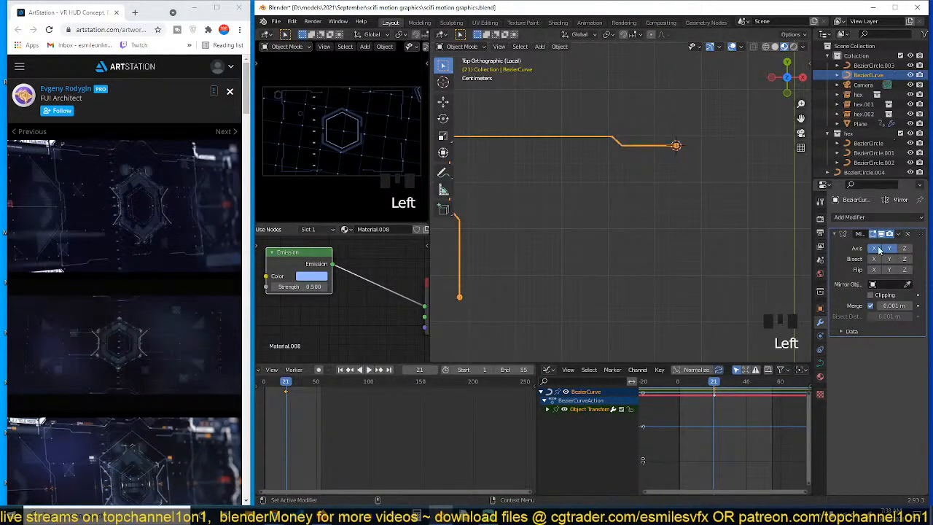
# Set the corner curve's bevel mapping End factor to 0
pyautogui.click(819, 363)
pyautogui.scroll(-4, 877, 436)
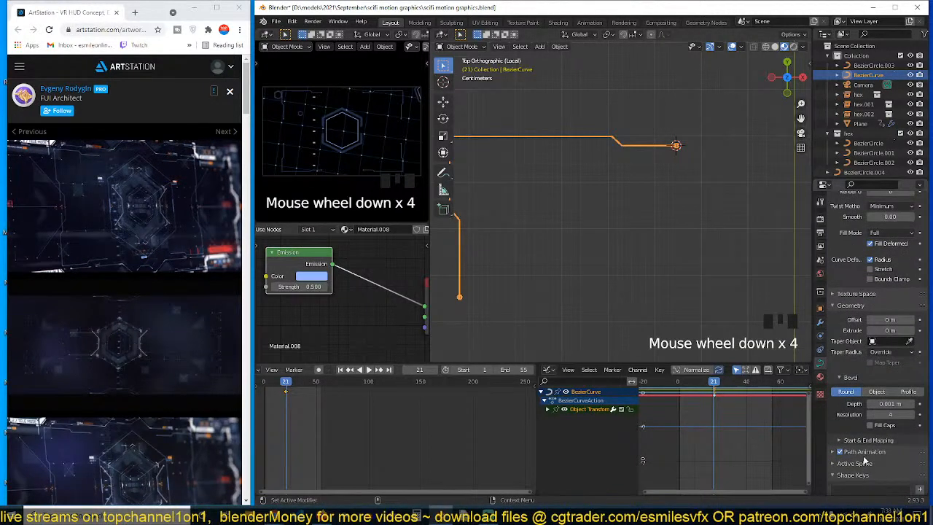
pyautogui.scroll(-3, 862, 465)
pyautogui.click(874, 397)
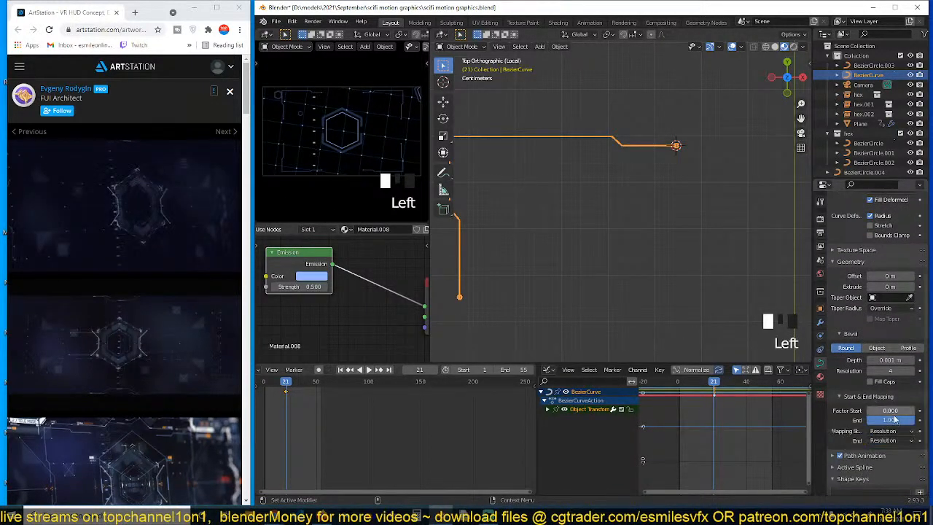
pyautogui.moveTo(899, 420); pyautogui.dragTo(824, 421)
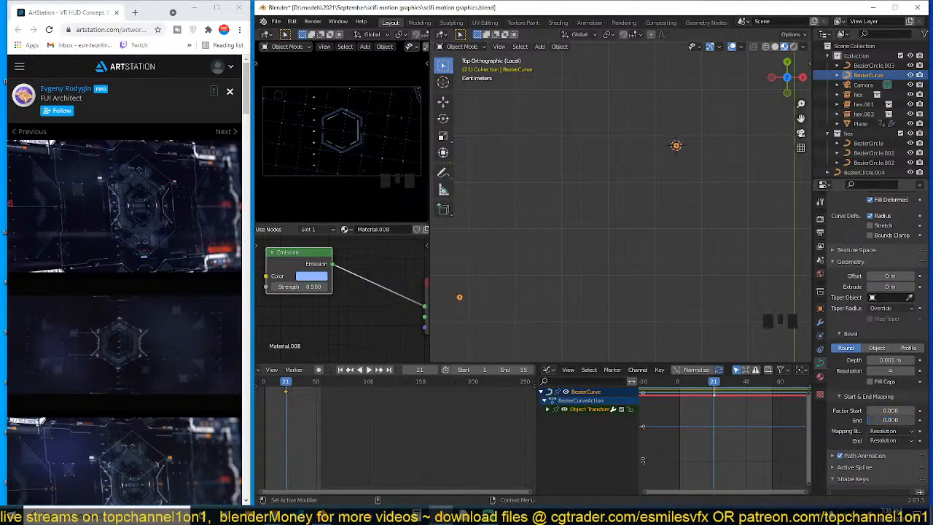
# Delete the corner curve's existing transform keyframes and key its bevel End factor of 0 at frame 0
pyautogui.keyDown('shift'); pyautogui.rightClick(260, 422); pyautogui.keyUp('shift')
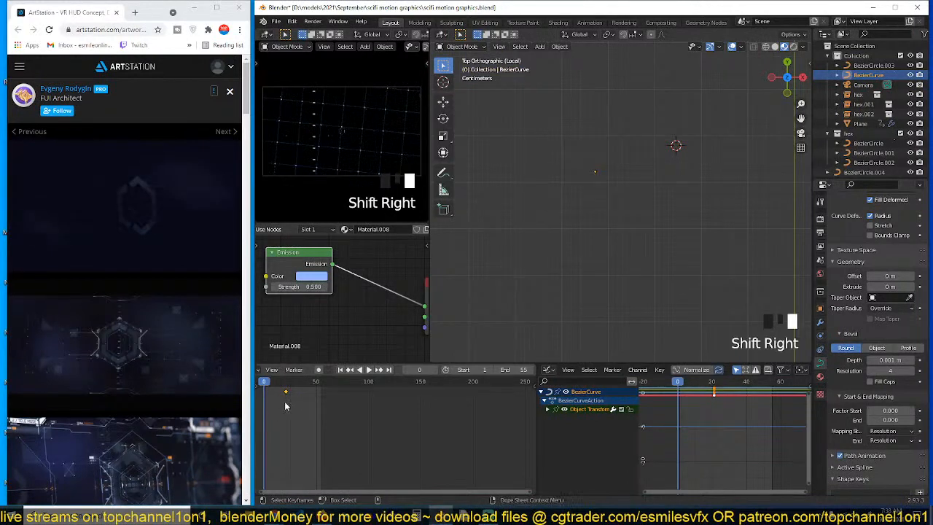
pyautogui.press('x')
pyautogui.click(287, 398)
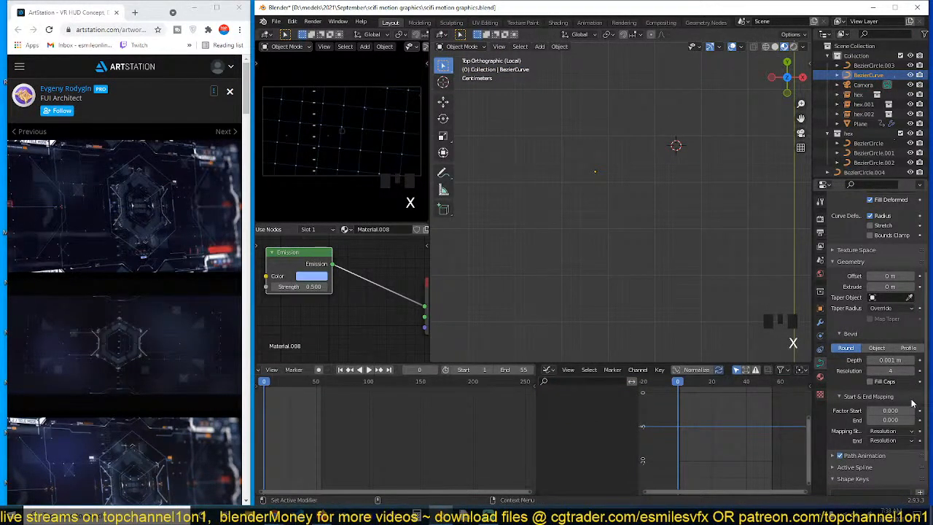
pyautogui.click(920, 420)
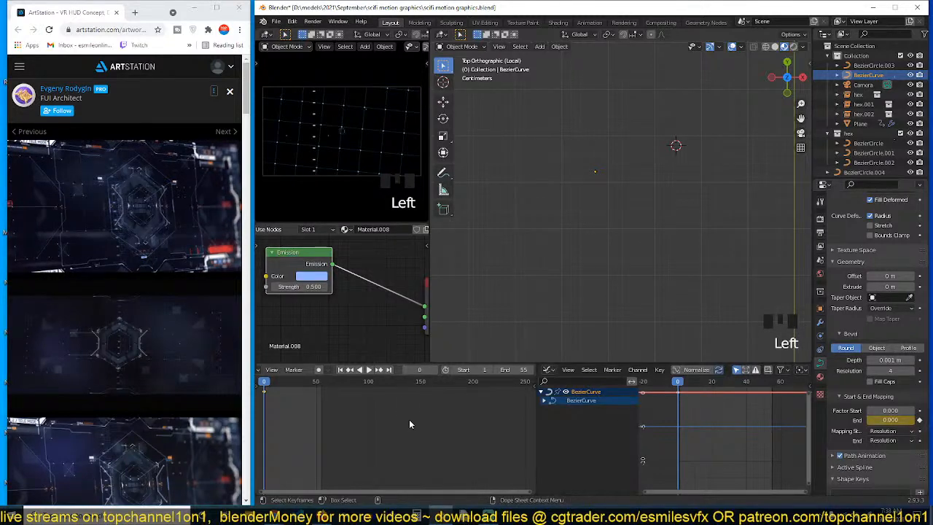
# Key the bevel End factor at 1 on frame 57, and clear the corner curve's location
pyautogui.keyDown('shift'); pyautogui.rightClick(323, 406); pyautogui.keyUp('shift')
pyautogui.click(883, 421)
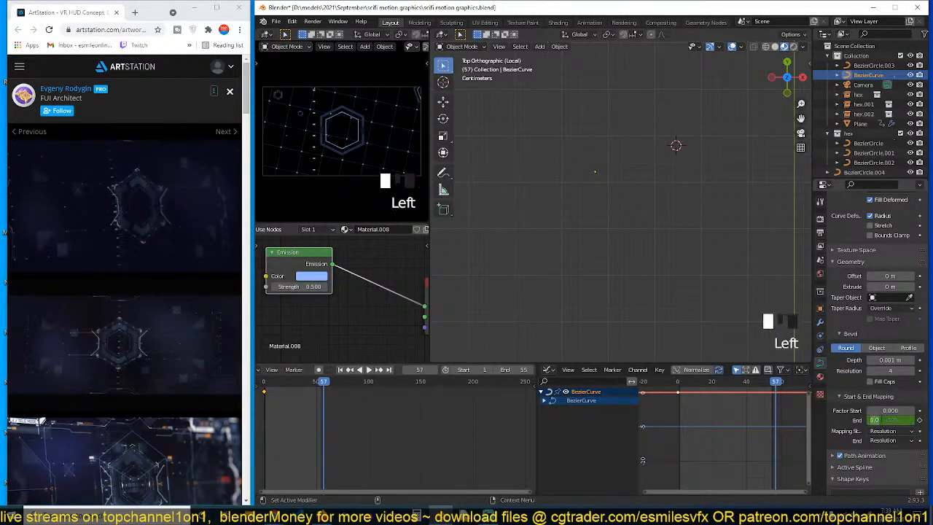
pyautogui.write('1')
pyautogui.click(857, 428)
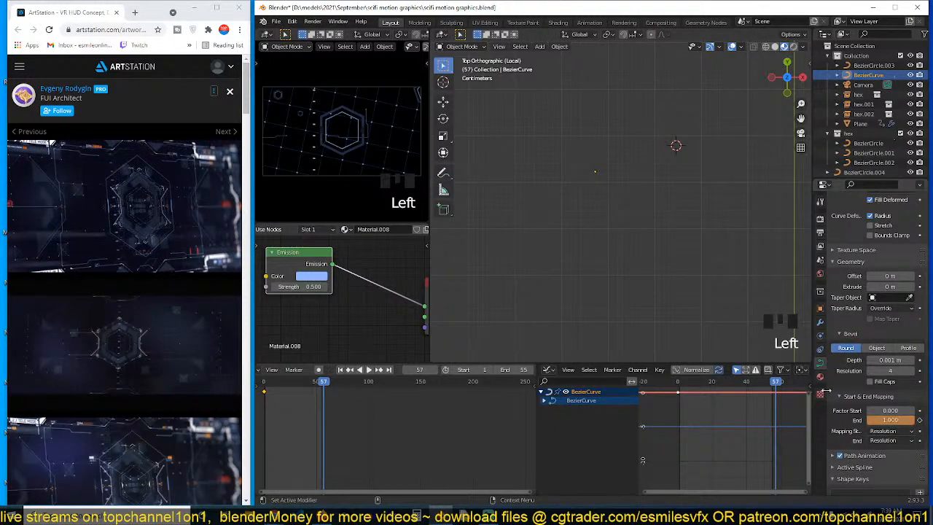
pyautogui.hotkey('alt', 'g')
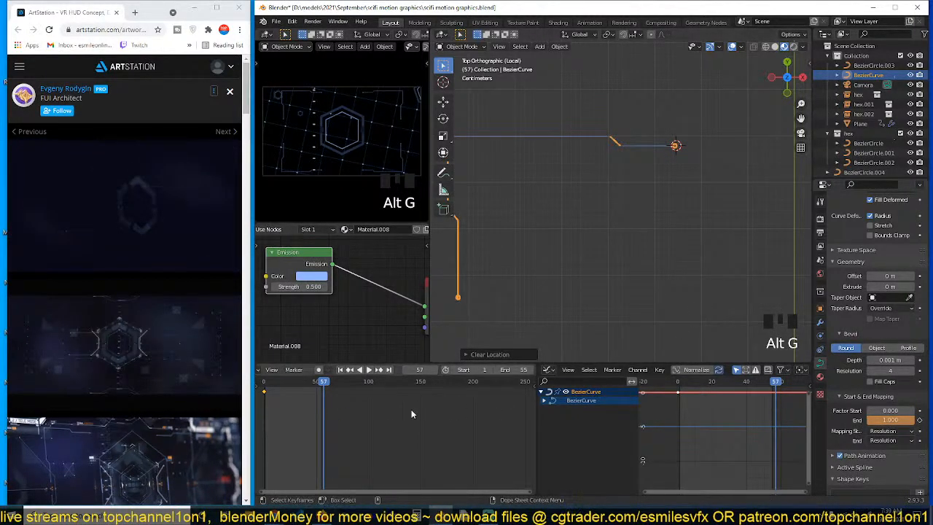
pyautogui.click(919, 420)
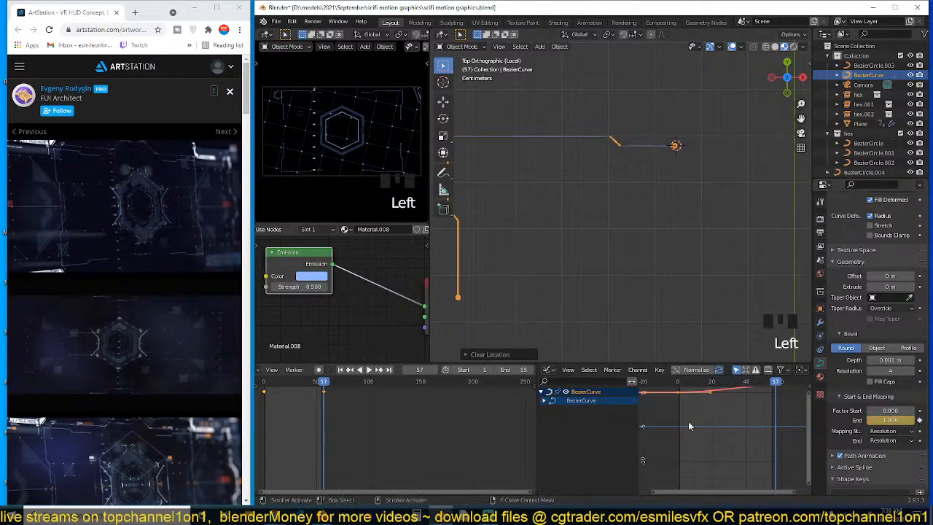
# Scrub and play the timeline from frame 0 to review how the mirrored corner lines draw on
pyautogui.keyDown('shift'); pyautogui.rightClick(266, 403); pyautogui.keyUp('shift')
pyautogui.press('space')
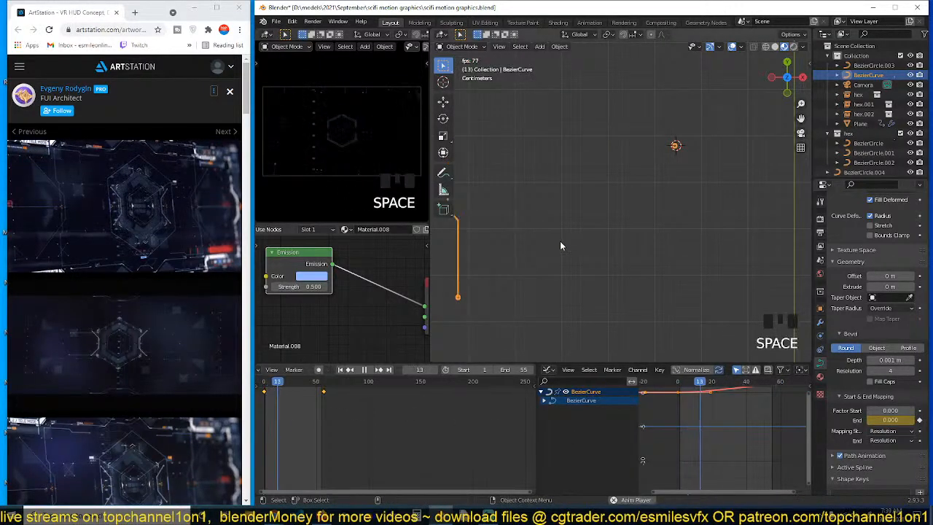
pyautogui.press('space')
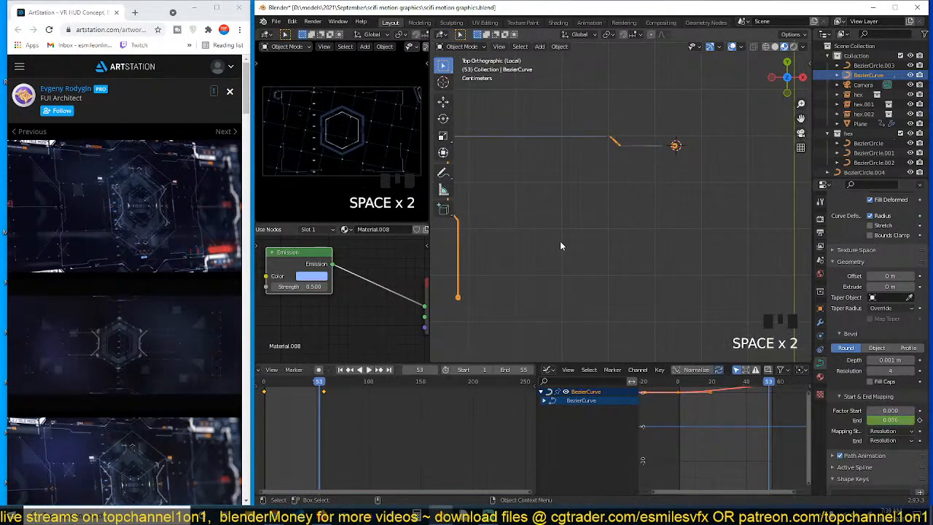
pyautogui.keyDown('shift'); pyautogui.moveTo(266, 411); pyautogui.dragTo(319, 415, button='right'); pyautogui.keyUp('shift')
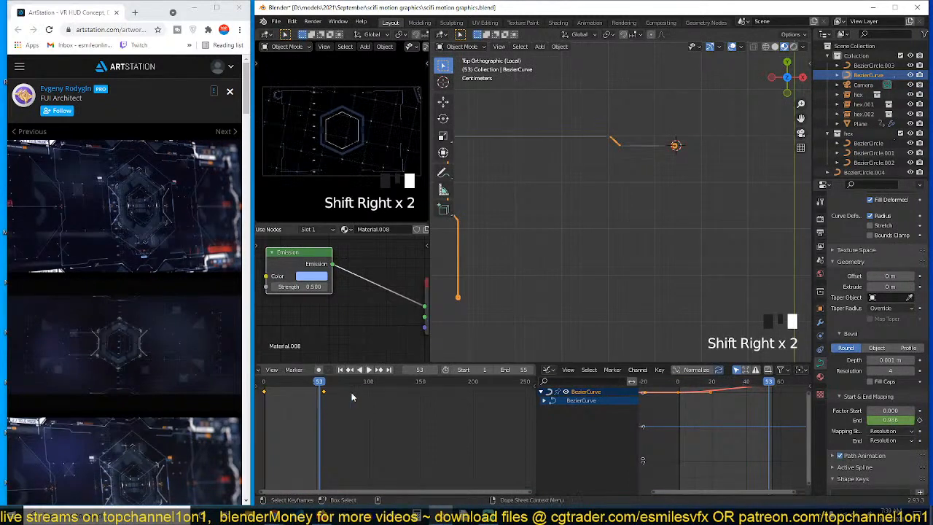
pyautogui.scroll(-3, 530, 304)
pyautogui.keyDown('shift'); pyautogui.moveTo(530, 300); pyautogui.dragTo(589, 294, button='middle'); pyautogui.keyUp('shift')
pyautogui.keyDown('shift'); pyautogui.moveTo(308, 403); pyautogui.dragTo(274, 407, button='right'); pyautogui.keyUp('shift')
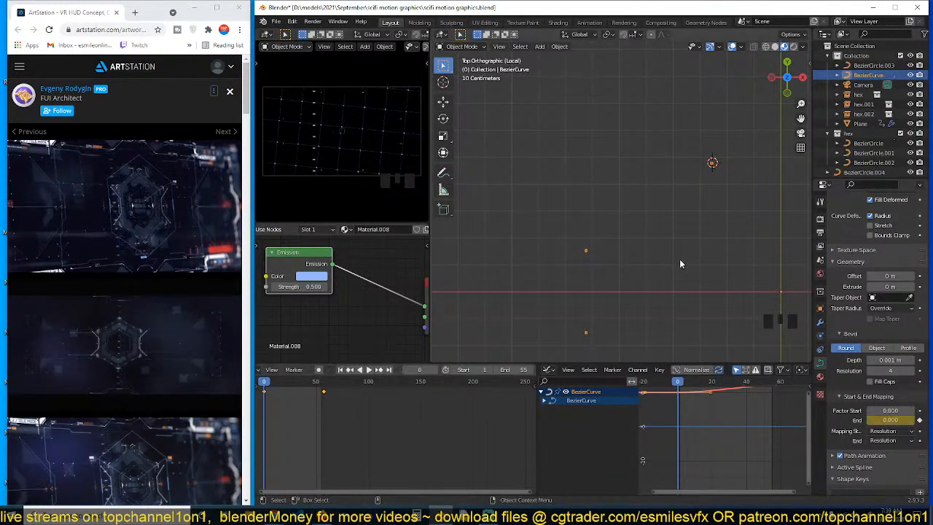
pyautogui.press('space')
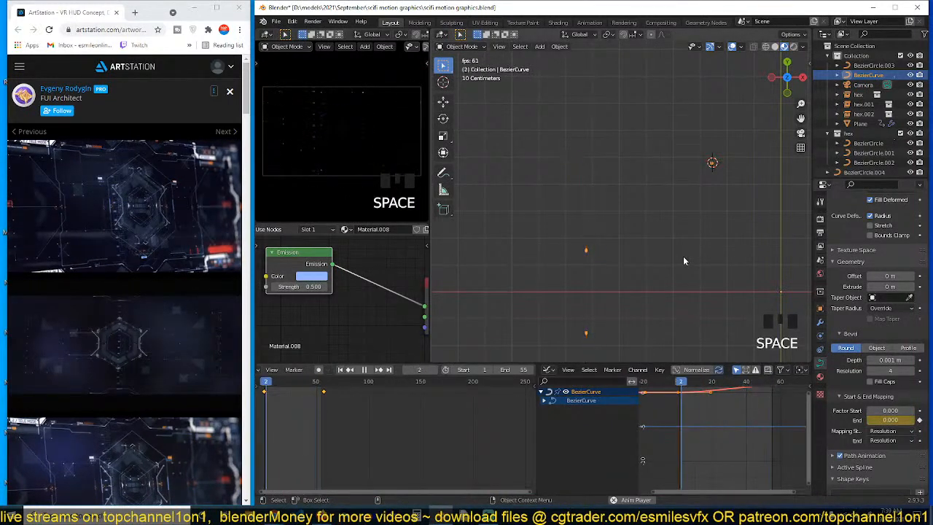
pyautogui.press('space')
pyautogui.press('space')
pyautogui.press('space')
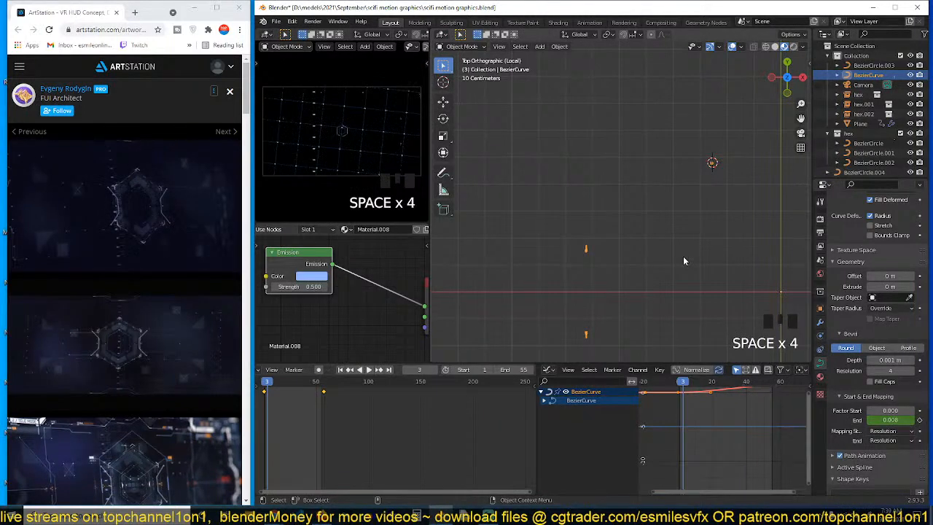
pyautogui.press('space')
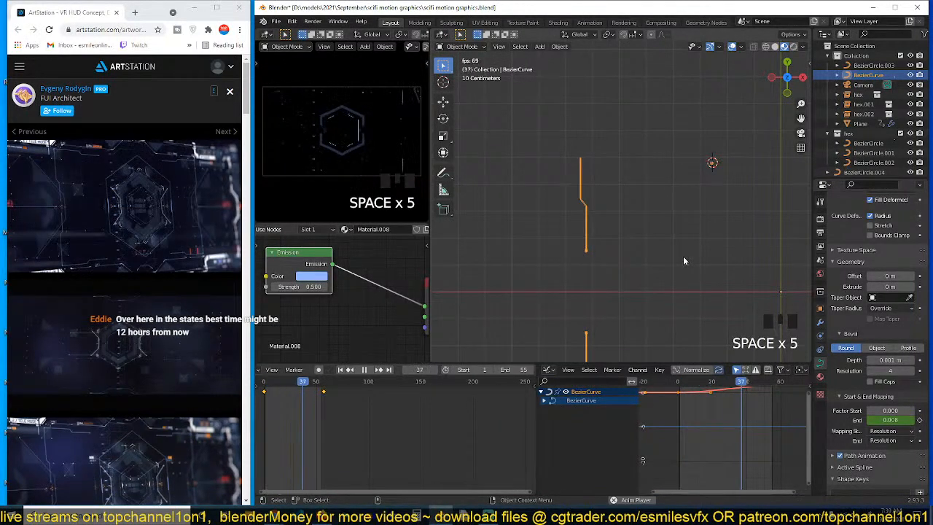
pyautogui.press('space')
# Deselect everything and save the file, checking the line animation with short playbacks
pyautogui.hotkey('alt', 'a')
pyautogui.hotkey('ctrl', 's')
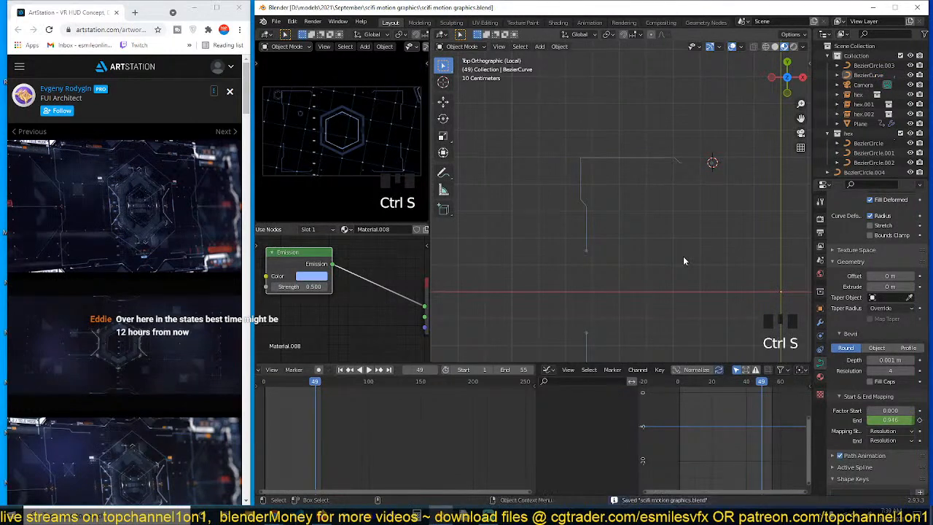
pyautogui.hotkey('ctrl', 's')
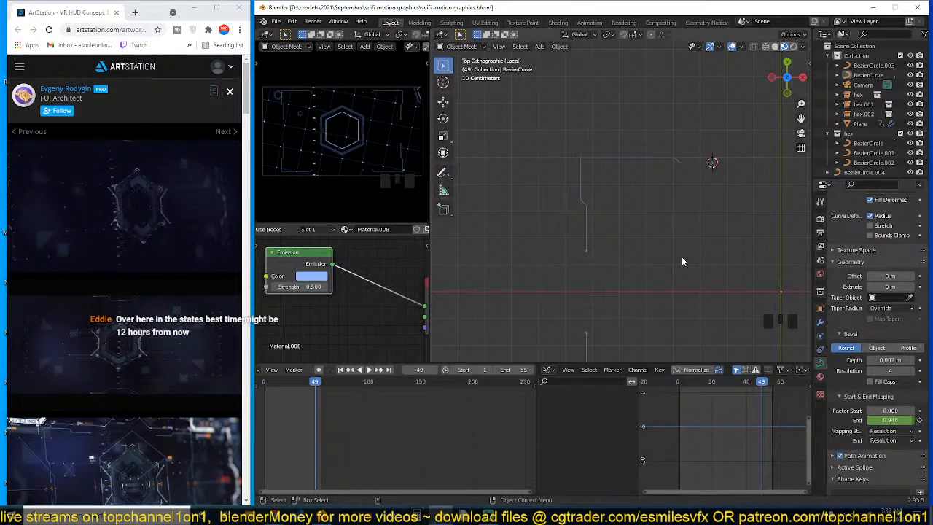
pyautogui.press('space')
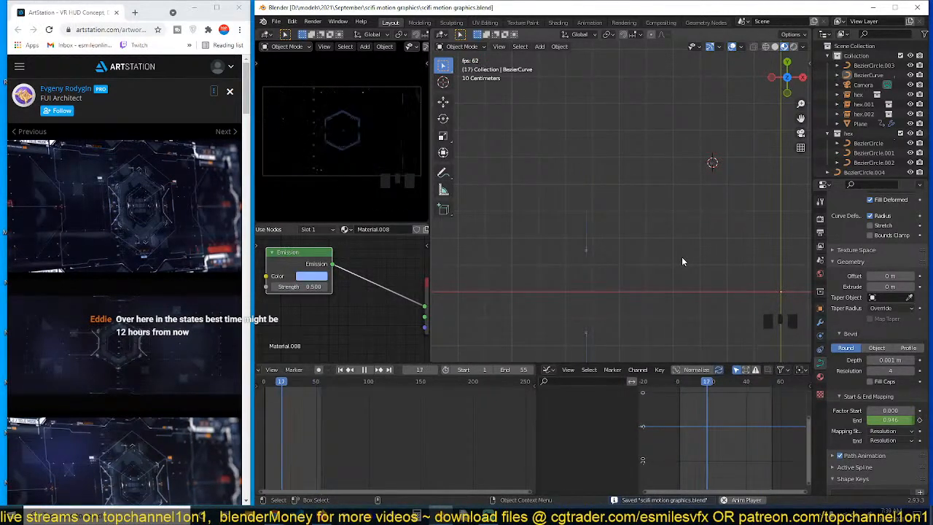
pyautogui.press('space')
pyautogui.hotkey('ctrl', 's')
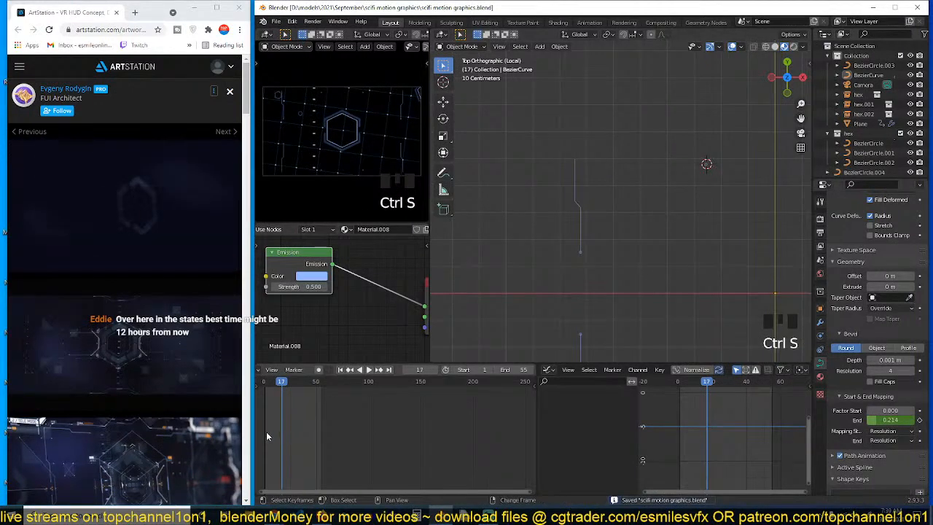
pyautogui.hotkey('shift', 'Right')
pyautogui.hotkey('ctrl', 's')
pyautogui.press('space')
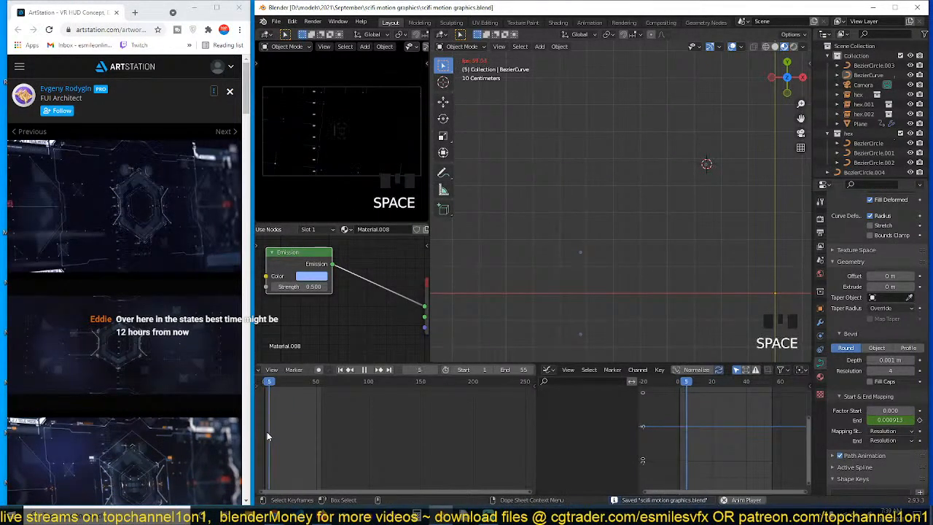
pyautogui.press('space')
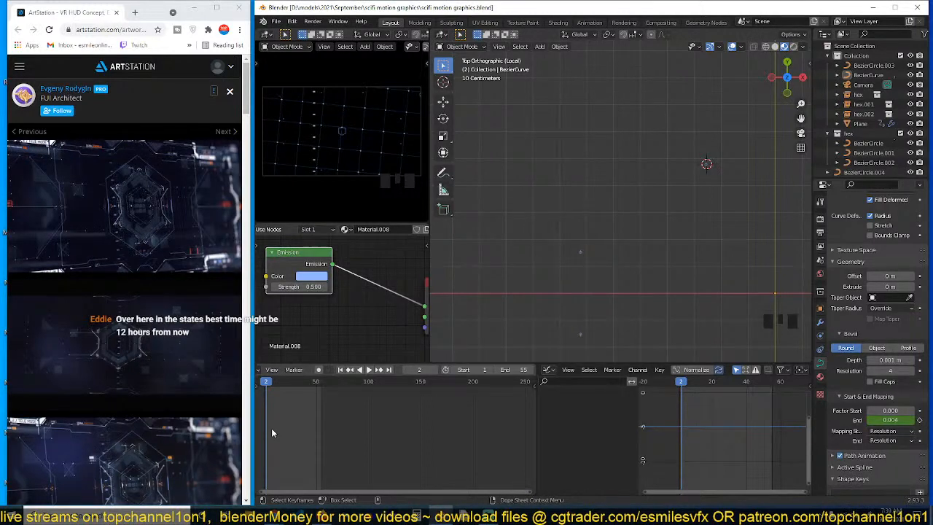
pyautogui.hotkey('ctrl', 's')
# Play the animation again, including through the camera view, and save the file
pyautogui.press('space')
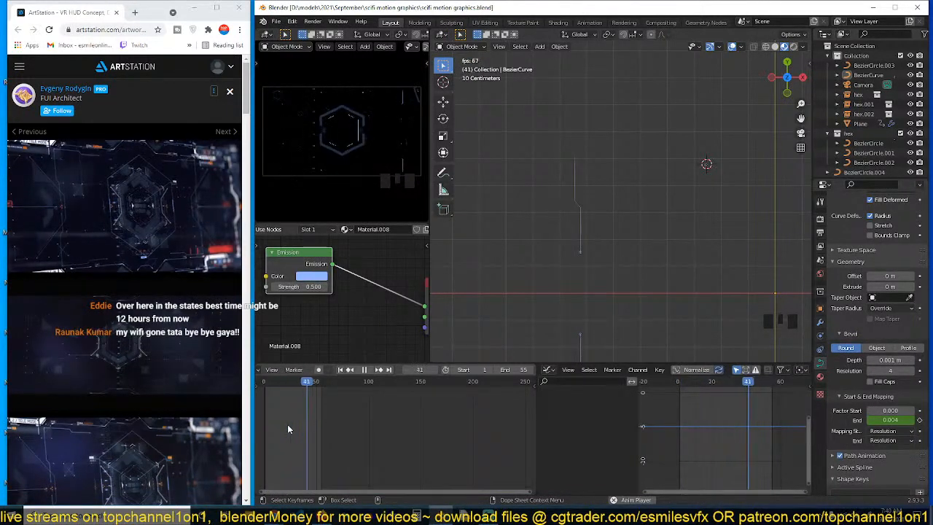
pyautogui.press('space')
pyautogui.scroll(2, 682, 295)
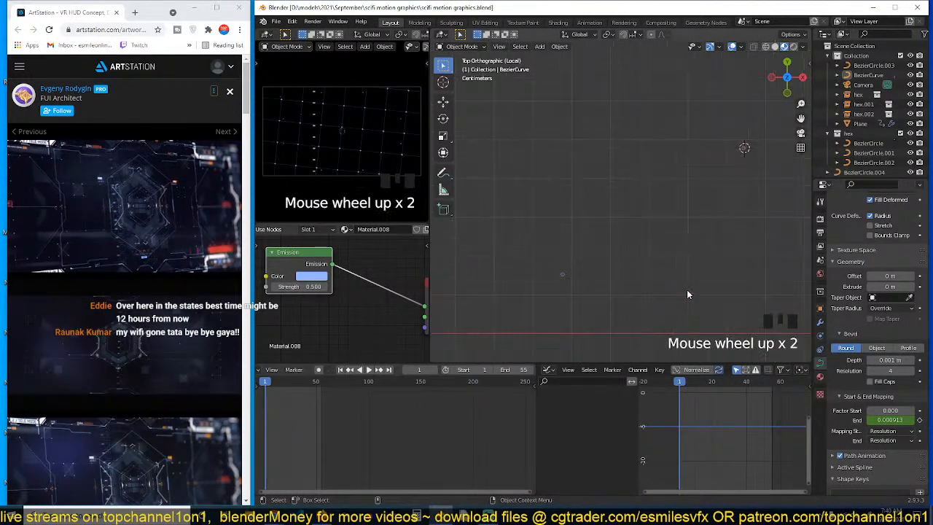
pyautogui.press('space')
pyautogui.press('space')
pyautogui.press('KP_0')
pyautogui.press('space')
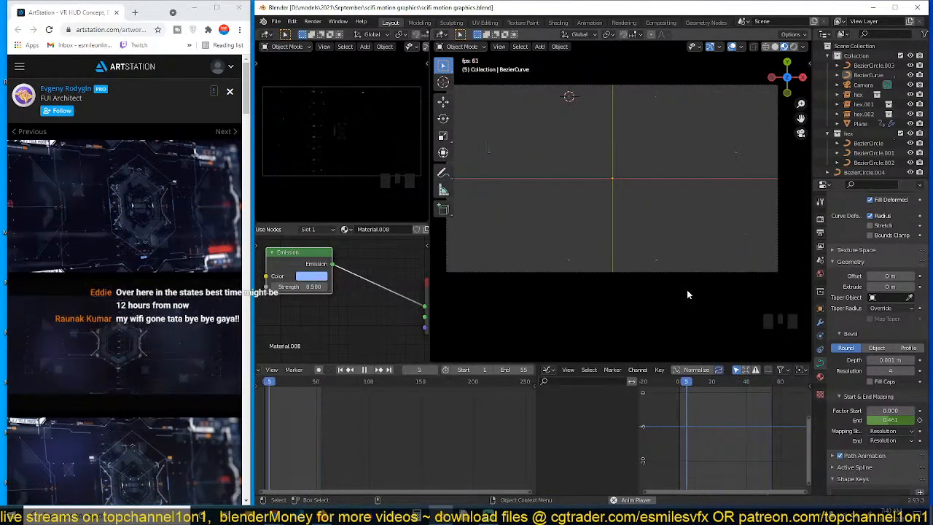
pyautogui.click(700, 237)
pyautogui.hotkey('ctrl', 's')
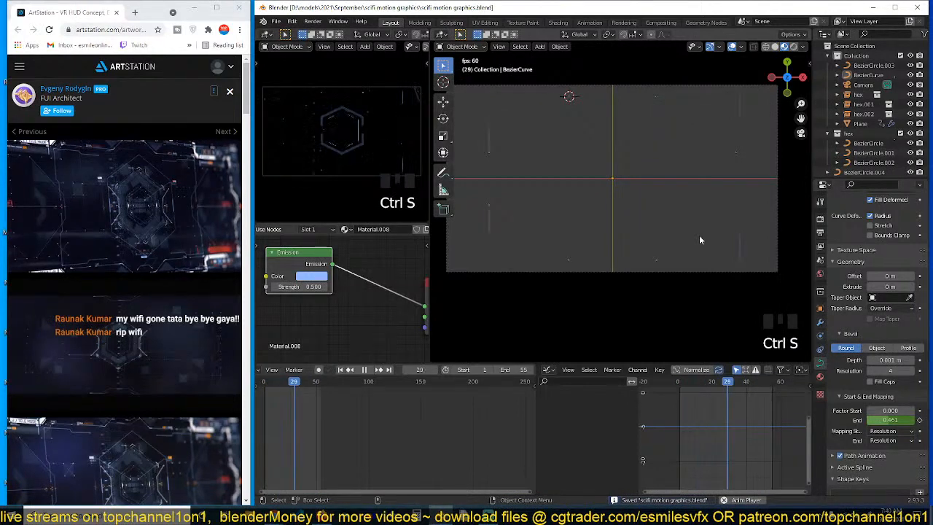
# Return to the top view, stop playback and leave local view to show the whole scene
pyautogui.press('KP_7')
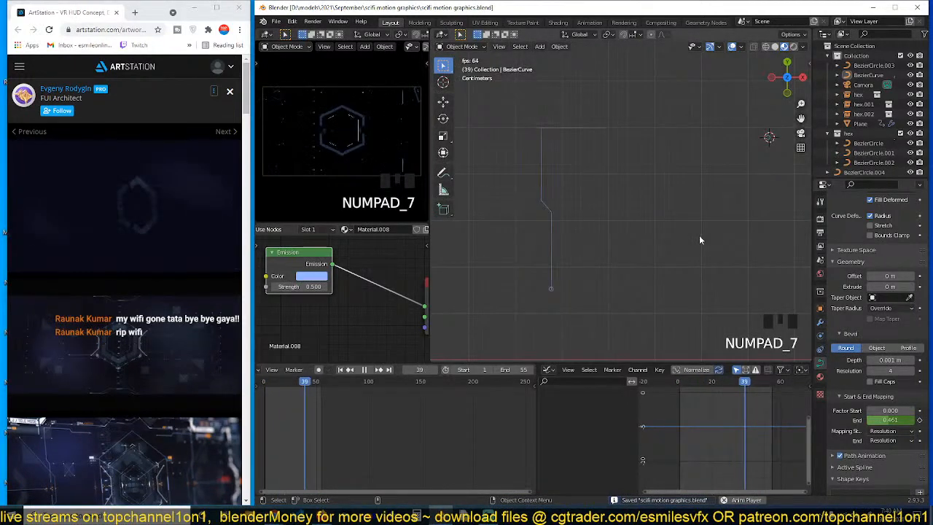
pyautogui.press('z')
pyautogui.press('space')
pyautogui.press('KP_Divide')
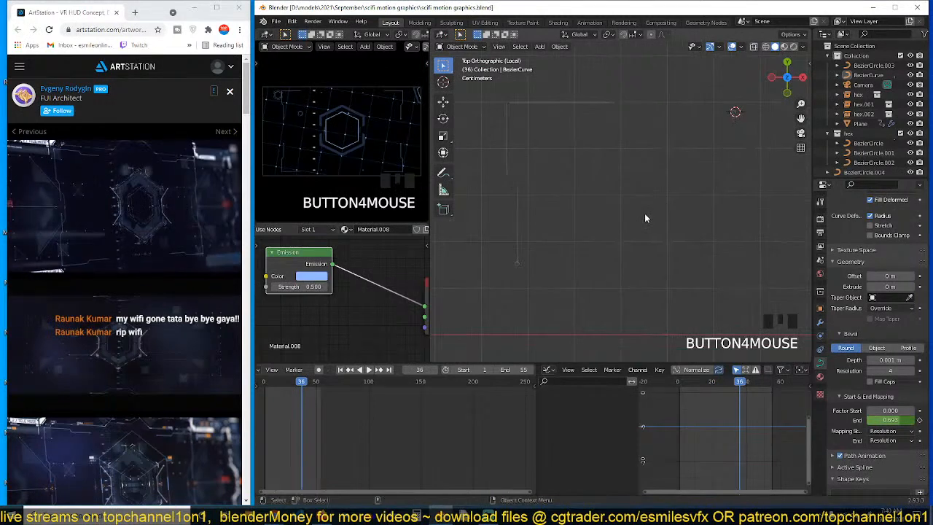
pyautogui.scroll(-2, 611, 214)
pyautogui.press('/')
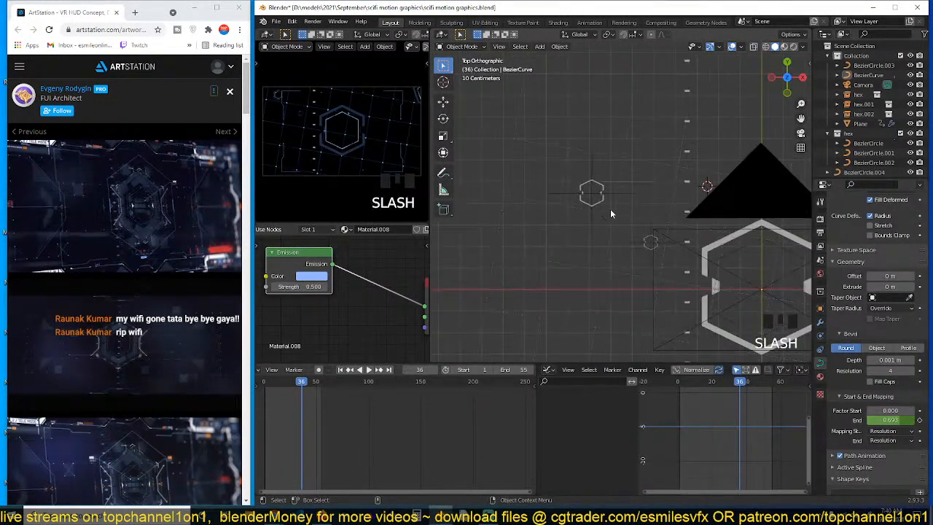
# Save the file, then add a mesh circle to the right of the small upper hexagon and scale it down
pyautogui.scroll(5, 610, 209)
pyautogui.hotkey('ctrl', 's')
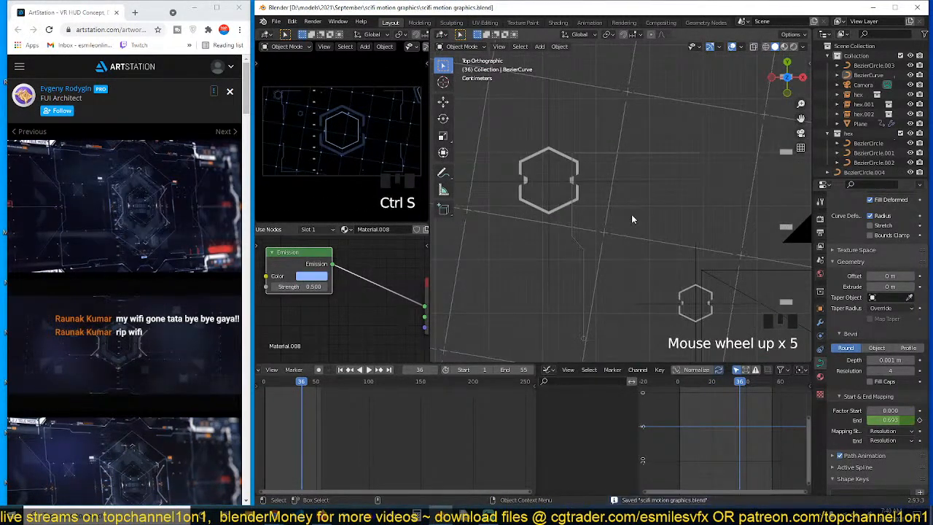
pyautogui.keyDown('shift'); pyautogui.rightClick(631, 214); pyautogui.keyUp('shift')
pyautogui.hotkey('shift', 'a')
pyautogui.moveTo(633, 217)
pyautogui.click(683, 235)
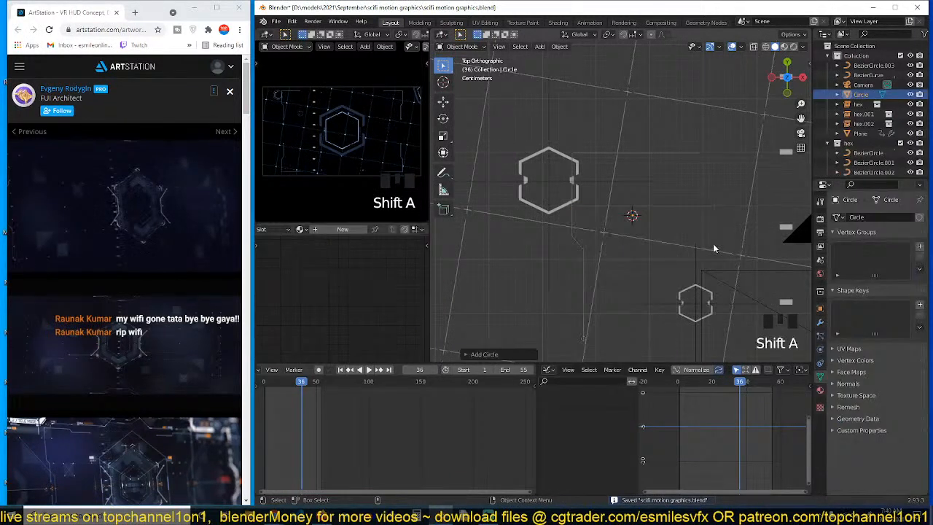
pyautogui.press('s')
pyautogui.press('s')
pyautogui.click(652, 222)
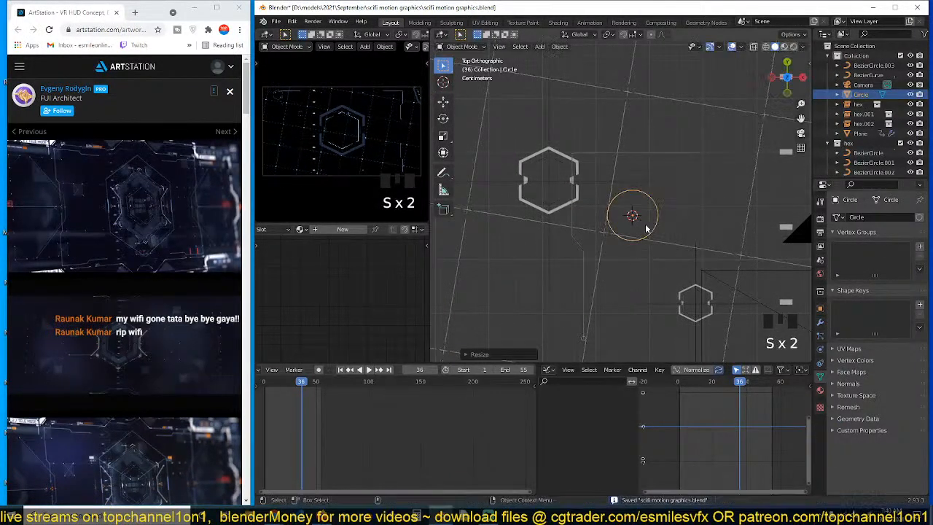
# Fill the circle with a face and scale it down to roughly half its size
pyautogui.press('Tab')
pyautogui.press('f')
pyautogui.press('Tab')
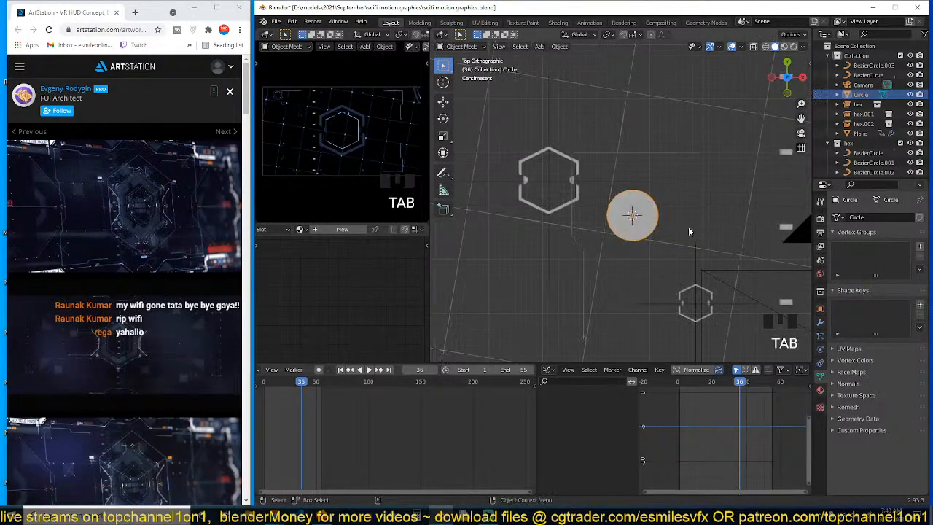
pyautogui.press('s')
pyautogui.click(675, 230)
# Give the disc its own copy of Material.002 with an orange emission colour, and scale the disc down further
pyautogui.click(300, 229)
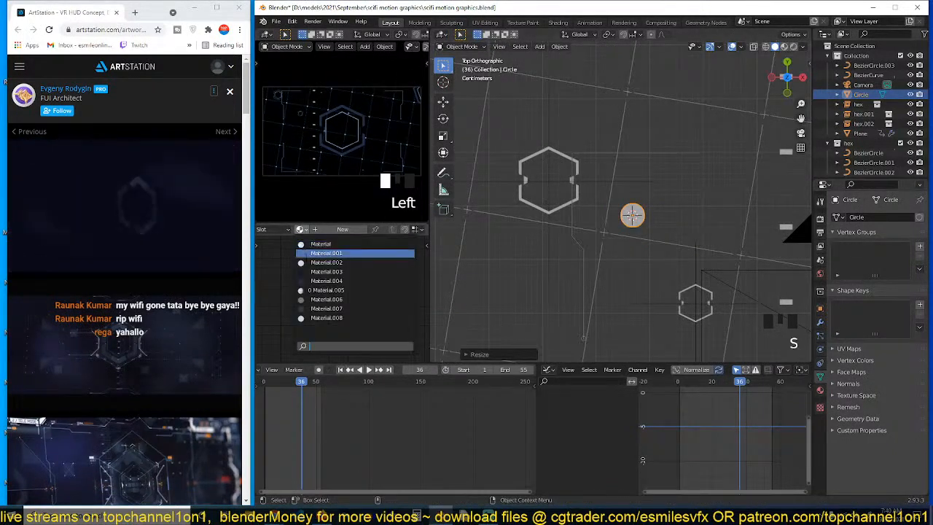
pyautogui.click(315, 264)
pyautogui.click(418, 230)
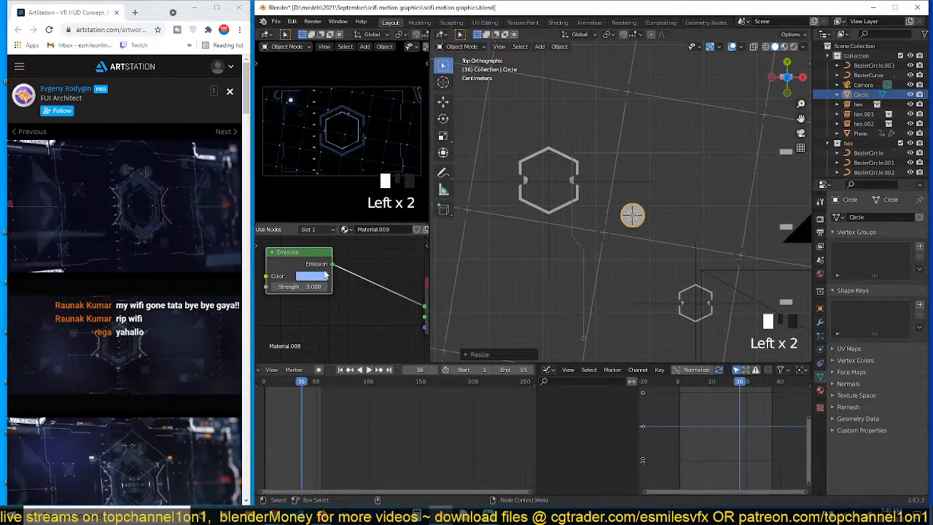
pyautogui.click(320, 275)
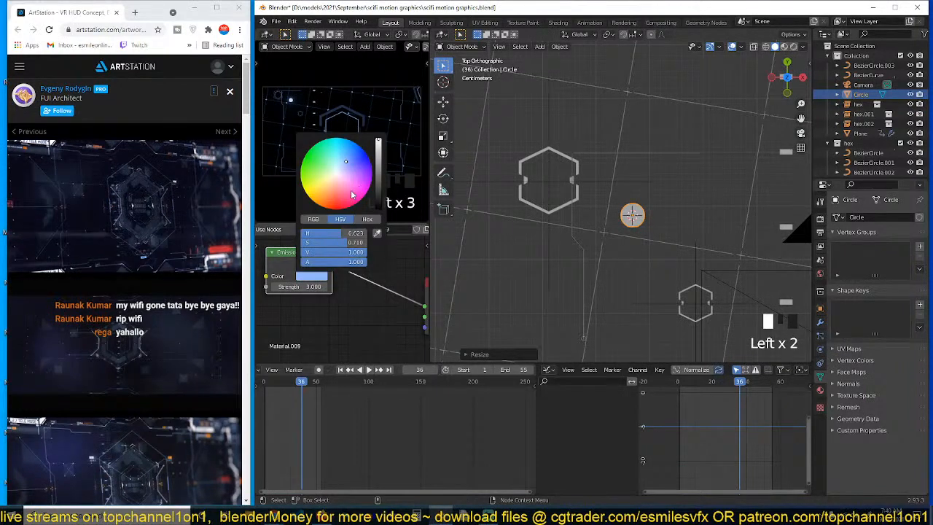
pyautogui.click(321, 192)
pyautogui.press('s')
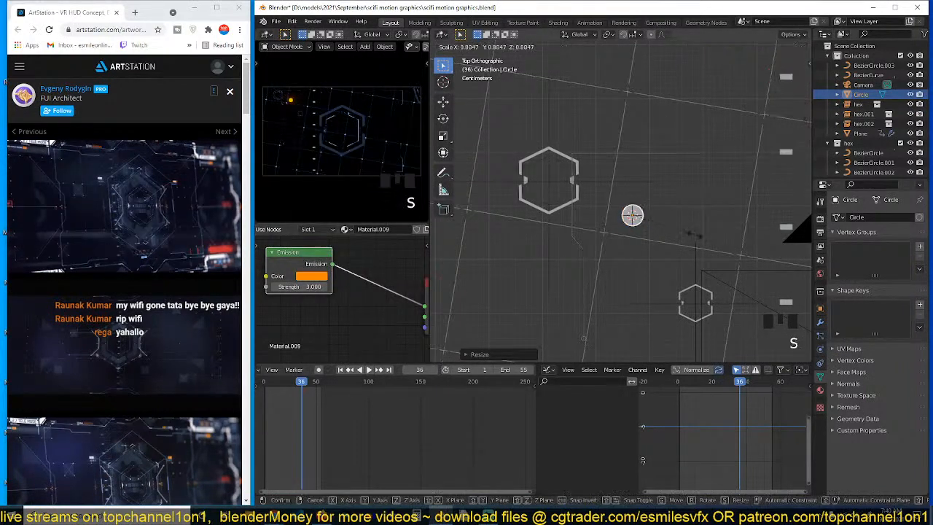
pyautogui.click(654, 225)
# Within the same mesh, duplicate the dot twice close beside the original and shrink the last copy
pyautogui.press('Tab')
pyautogui.scroll(2, 664, 229)
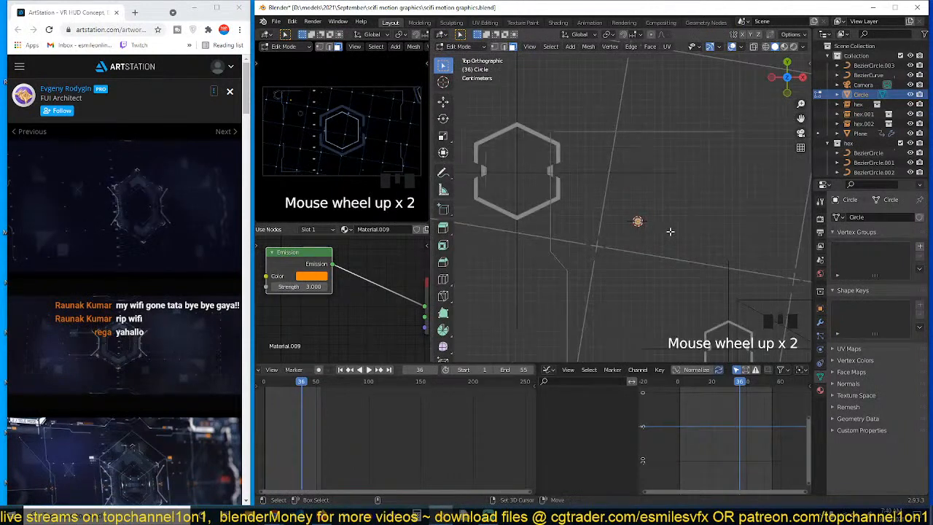
pyautogui.hotkey('shift', 'd')
pyautogui.click(679, 222)
pyautogui.hotkey('shift', 's')
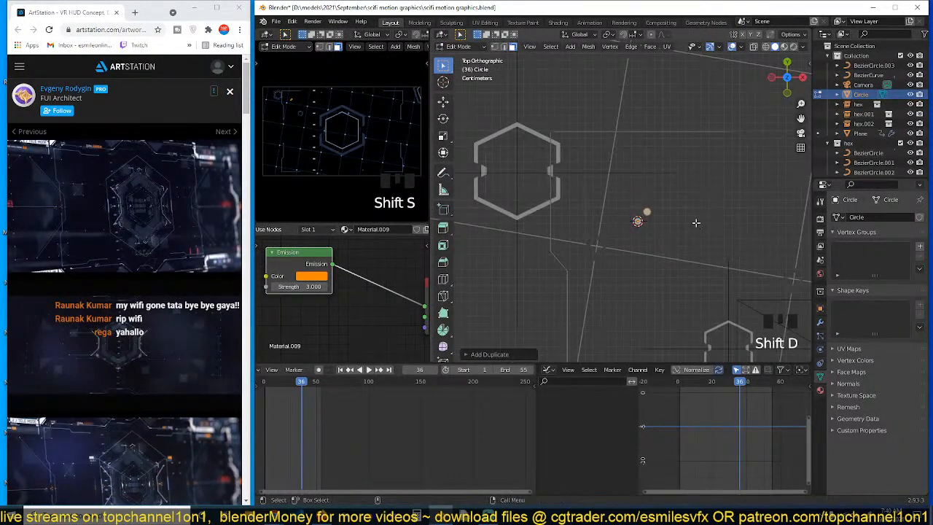
pyautogui.hotkey('shift', 'd')
pyautogui.click(664, 237)
pyautogui.press('s')
pyautogui.click(680, 238)
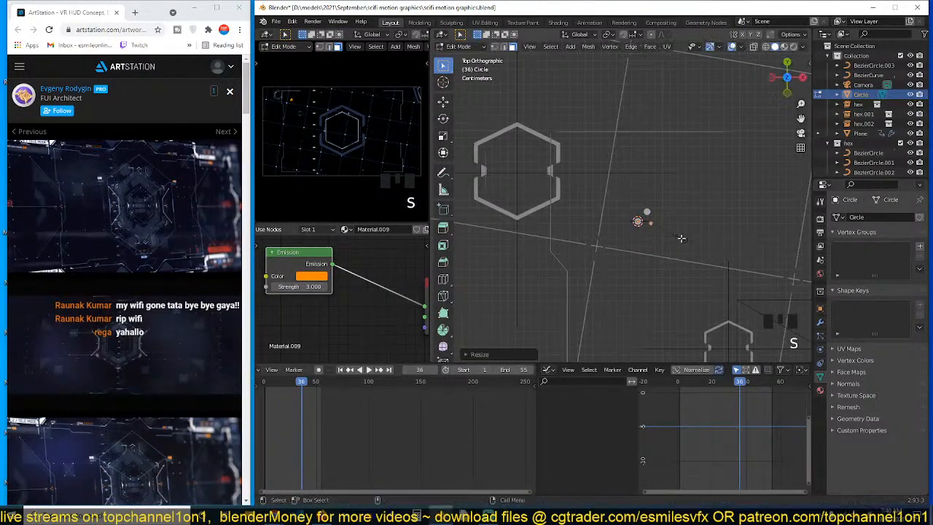
pyautogui.press('Tab')
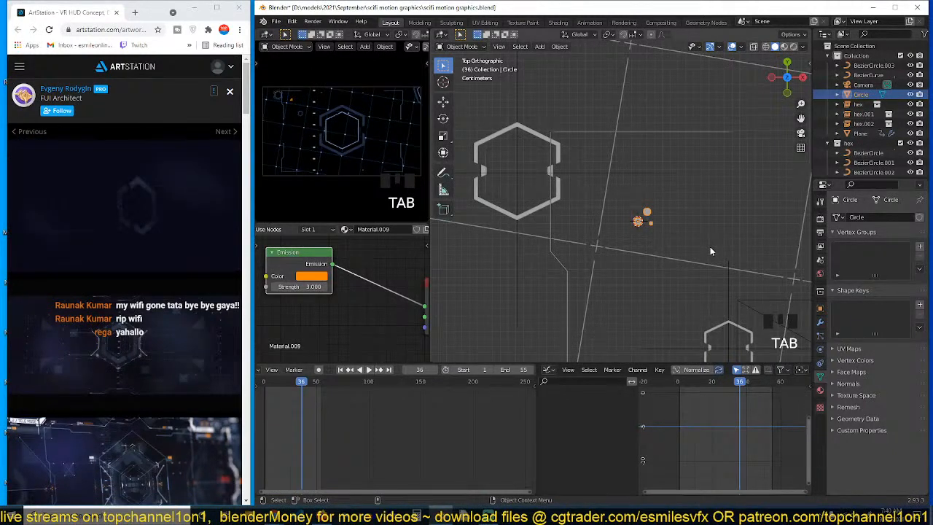
# Deselect everything and save the file
pyautogui.keyDown('shift'); pyautogui.moveTo(747, 191); pyautogui.dragTo(674, 201, button='middle'); pyautogui.keyUp('shift')
pyautogui.hotkey('alt', 'a')
pyautogui.keyDown('shift'); pyautogui.moveTo(677, 161); pyautogui.dragTo(683, 206, button='middle'); pyautogui.keyUp('shift')
pyautogui.hotkey('ctrl', 's')
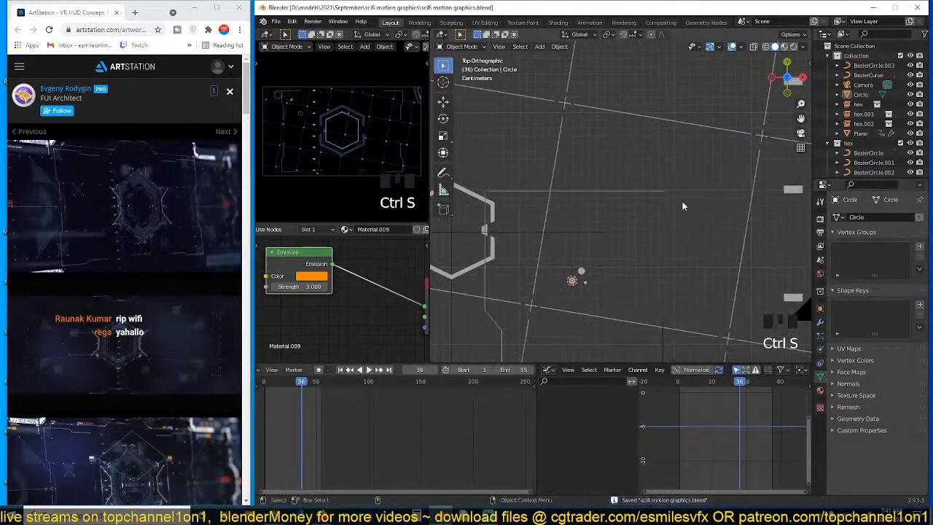
# Add a text object above the three dots, scale it down and move it onto the horizontal frame line
pyautogui.hotkey('shift', 'a')
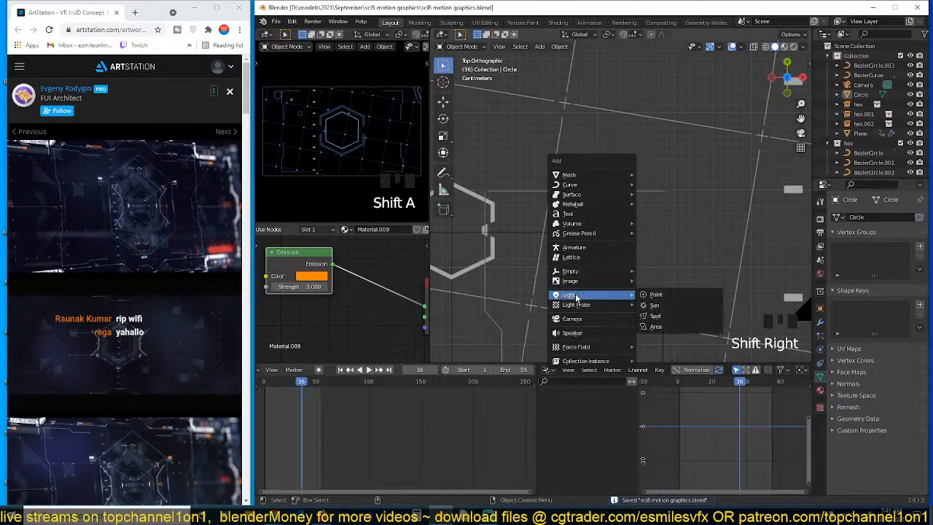
pyautogui.click(590, 214)
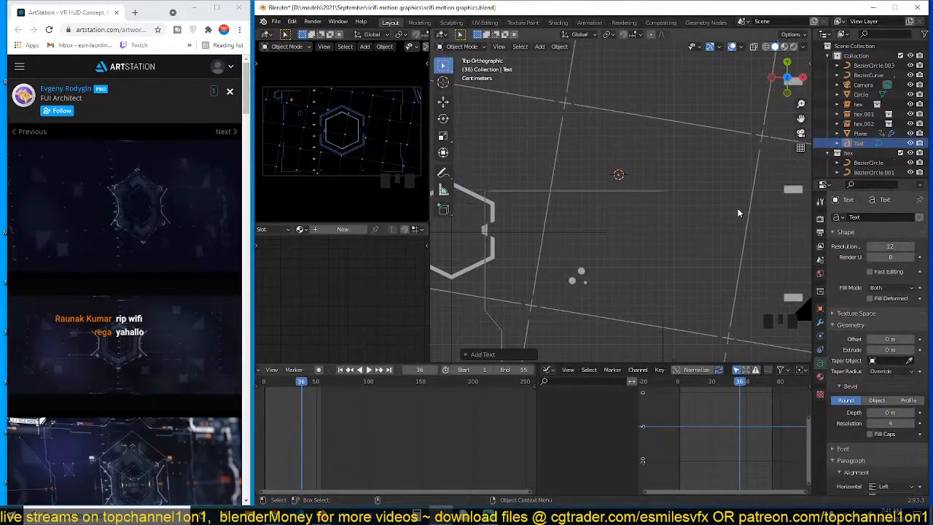
pyautogui.press('s')
pyautogui.press('s')
pyautogui.press('s')
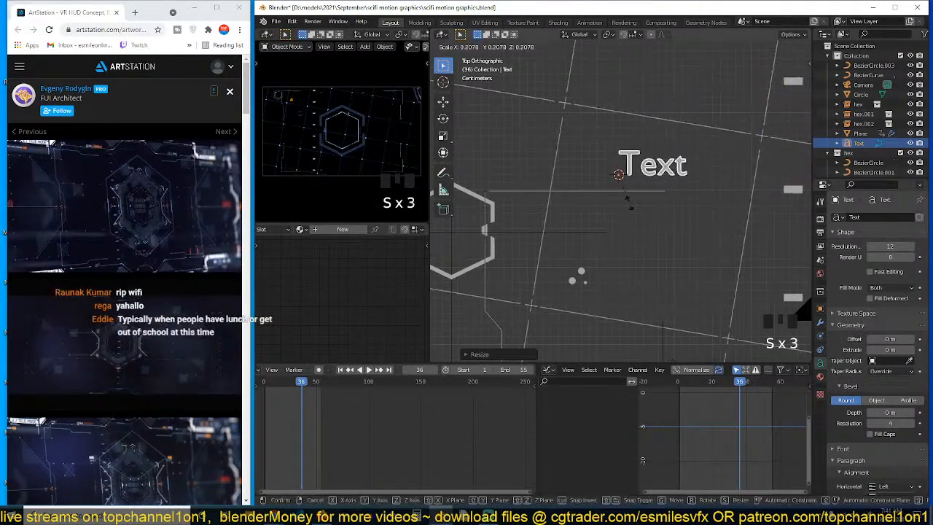
pyautogui.click(628, 203)
pyautogui.press('g')
pyautogui.click(620, 196)
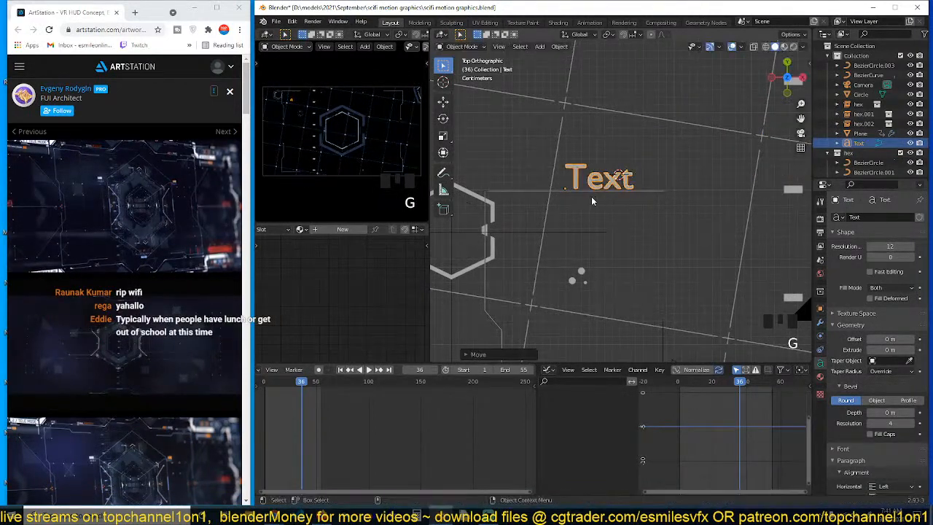
# Replace the text object's content with "AX-43 MODE"
pyautogui.press('Tab')
pyautogui.hotkey('ctrl', 'a')
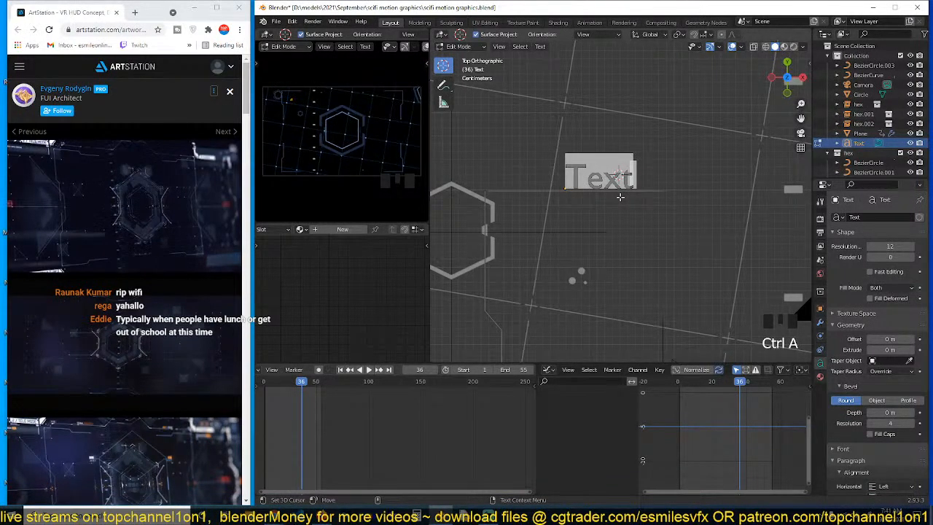
pyautogui.write('a')
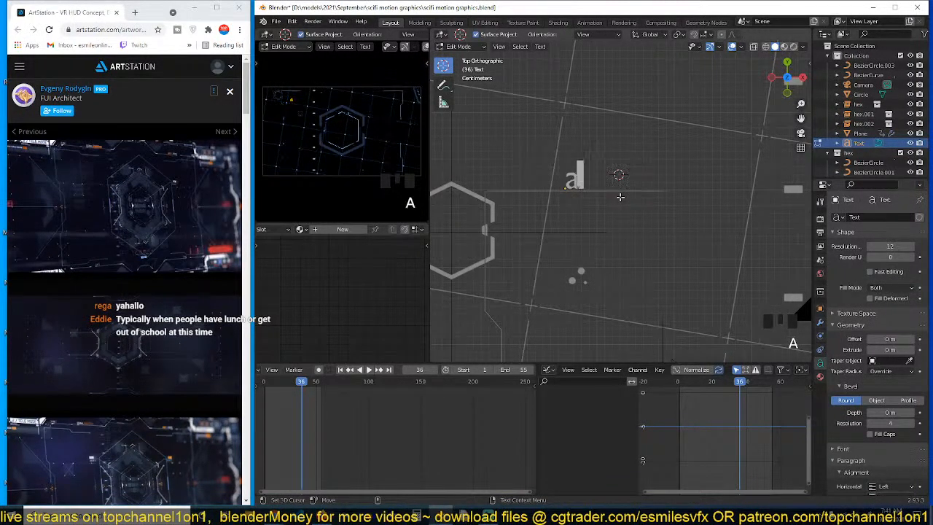
pyautogui.press('BackSpace')
pyautogui.write('AX')
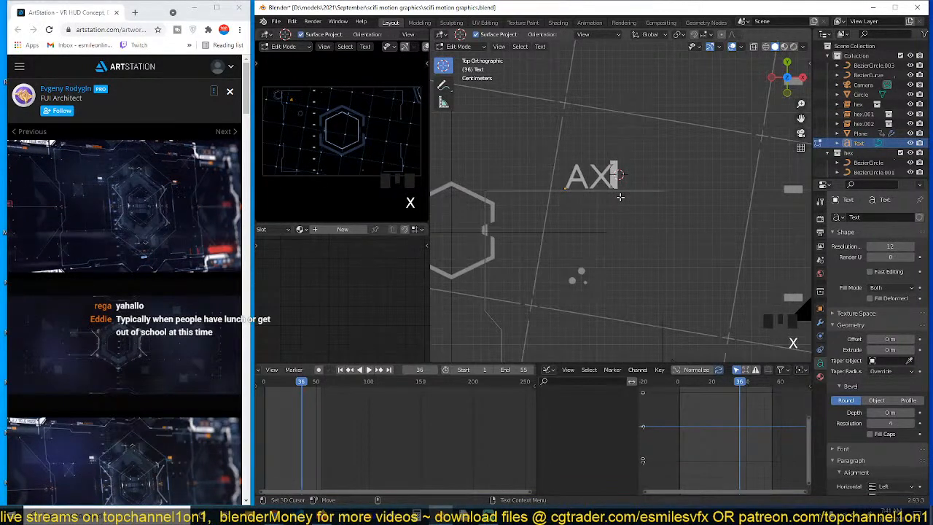
pyautogui.write('-43')
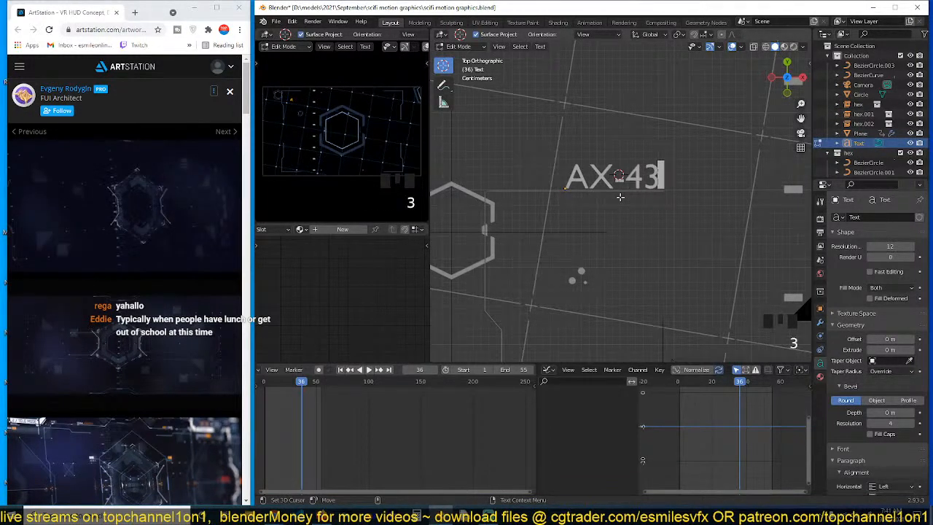
pyautogui.write(' MODE')
pyautogui.press('Tab')
# Scale the AX-43 MODE text down and shift it toward the start of the horizontal frame line
pyautogui.press('s')
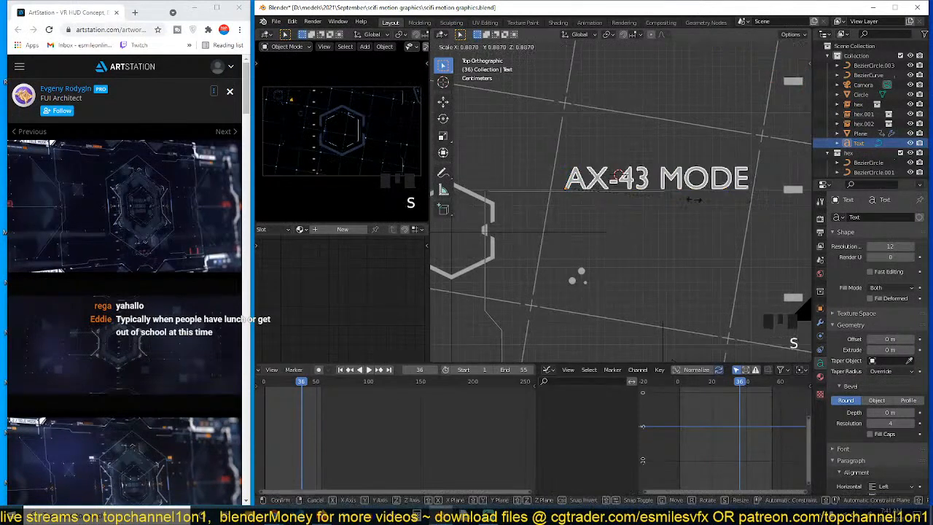
pyautogui.click(696, 199)
pyautogui.press('g')
pyautogui.click(638, 201)
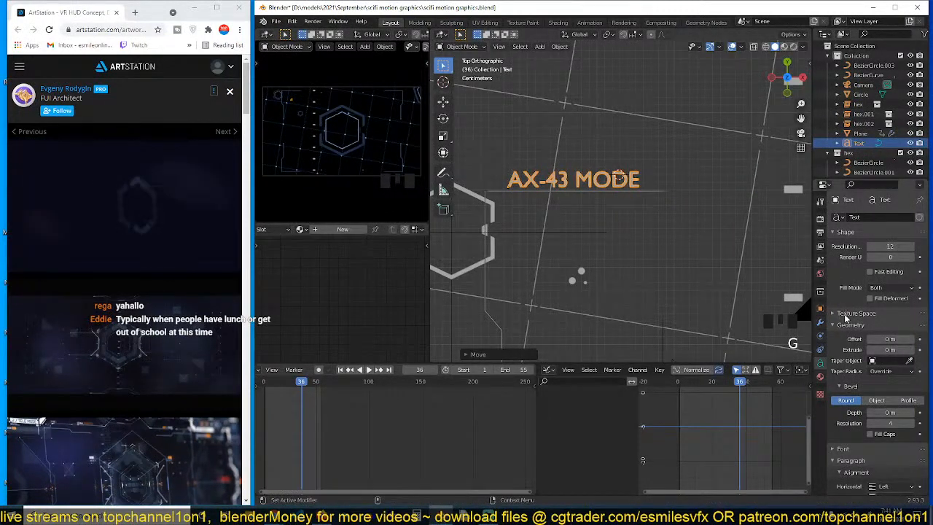
# Load Michroma.ttf from D:\fonts as the text's regular font
pyautogui.click(862, 449)
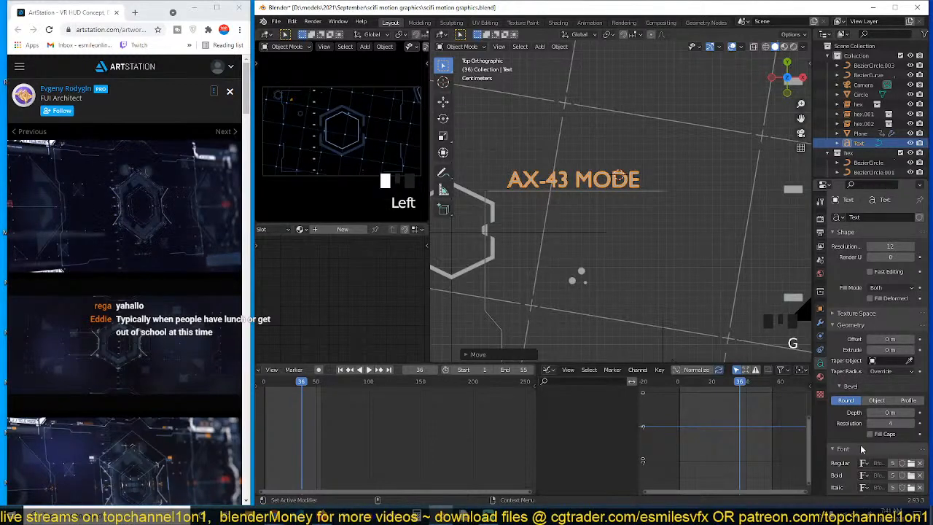
pyautogui.click(911, 464)
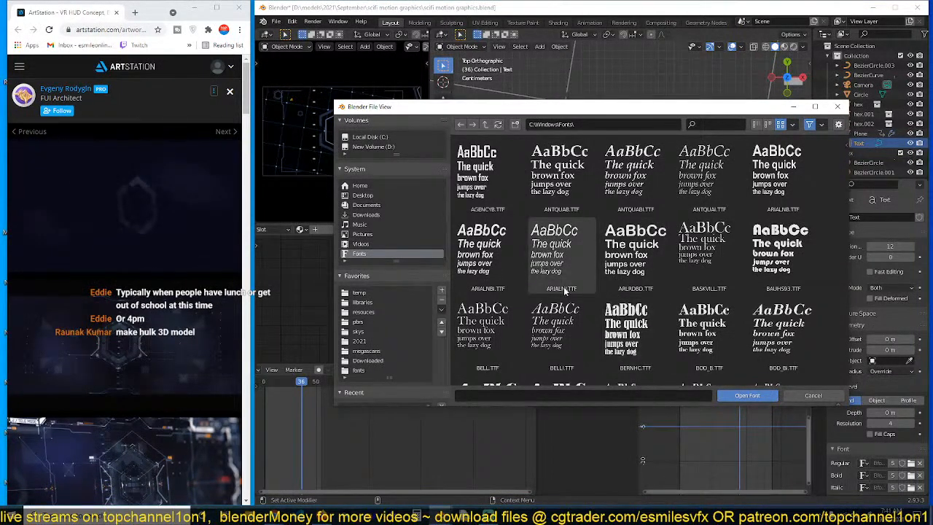
pyautogui.click(369, 371)
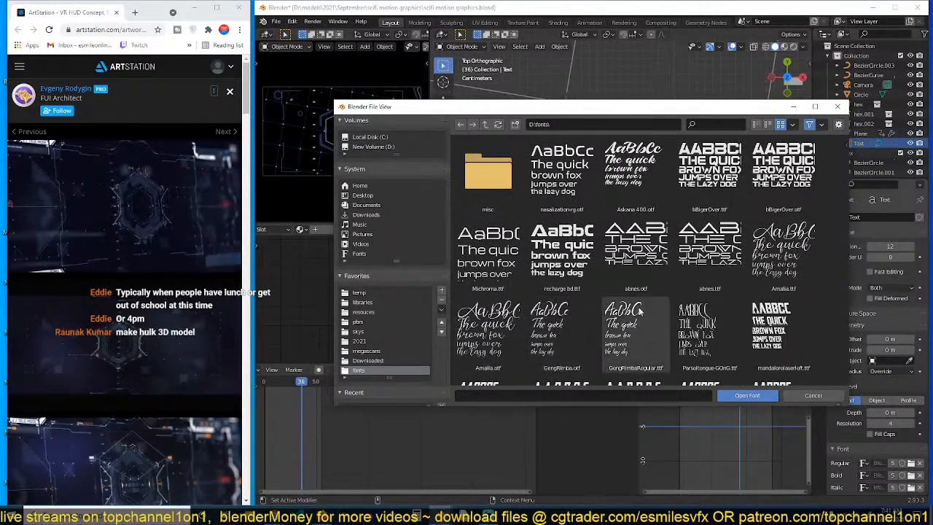
pyautogui.doubleClick(519, 253)
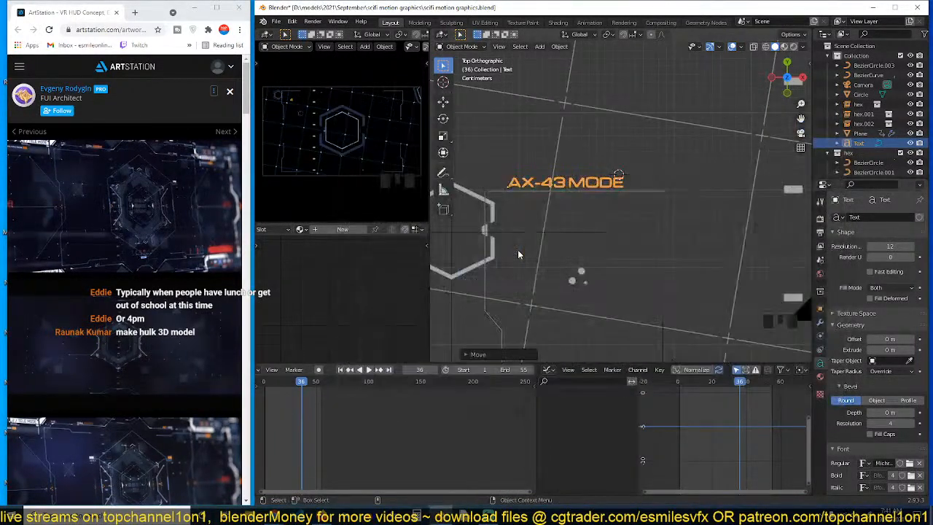
# Inspect the text against the frame line up close, reselect the text and save the file
pyautogui.scroll(3, 556, 233)
pyautogui.keyDown('shift'); pyautogui.moveTo(555, 232); pyautogui.dragTo(571, 257, button='middle'); pyautogui.keyUp('shift')
pyautogui.scroll(3, 571, 257)
pyautogui.hotkey('alt', 'a')
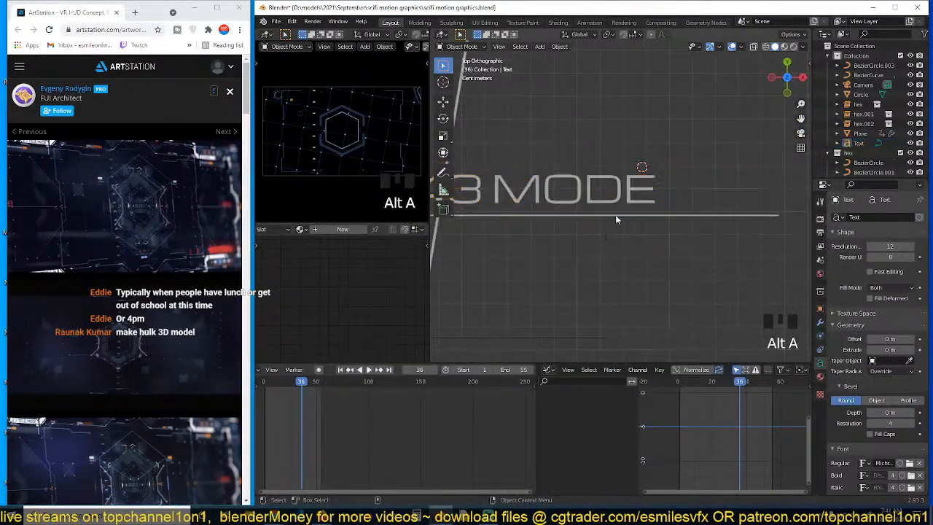
pyautogui.click(624, 202)
pyautogui.keyDown('shift'); pyautogui.moveTo(618, 234); pyautogui.dragTo(628, 248, button='middle'); pyautogui.keyUp('shift')
pyautogui.hotkey('ctrl', 's')
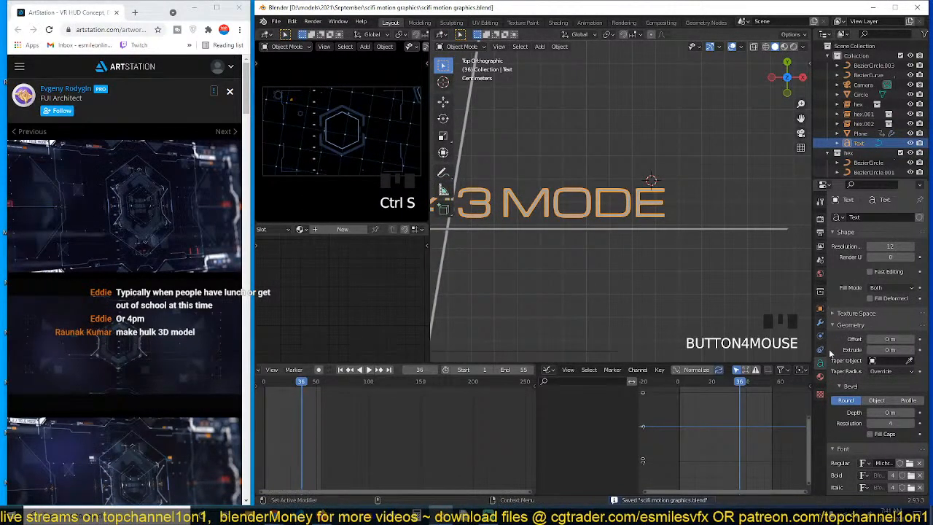
# Try the existing material named Material on the text, then assign Material.002 instead
pyautogui.click(820, 376)
pyautogui.click(836, 259)
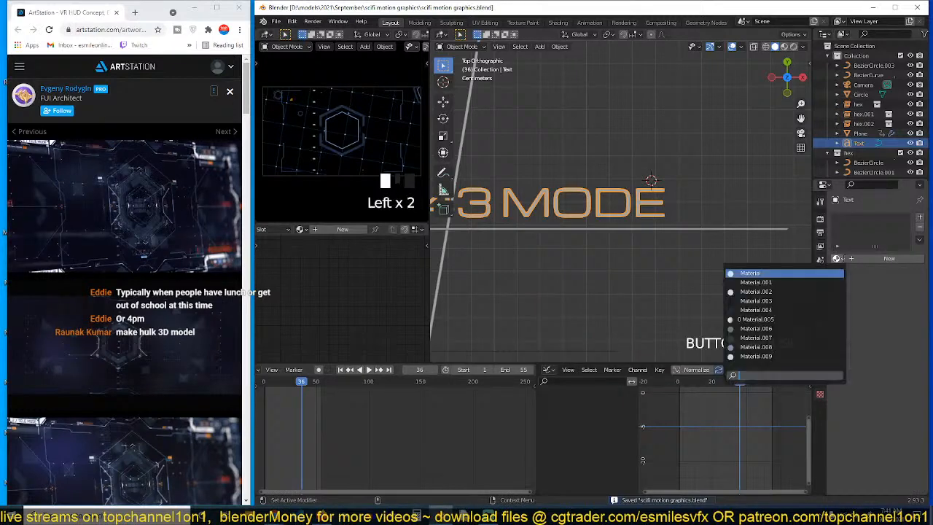
pyautogui.click(809, 273)
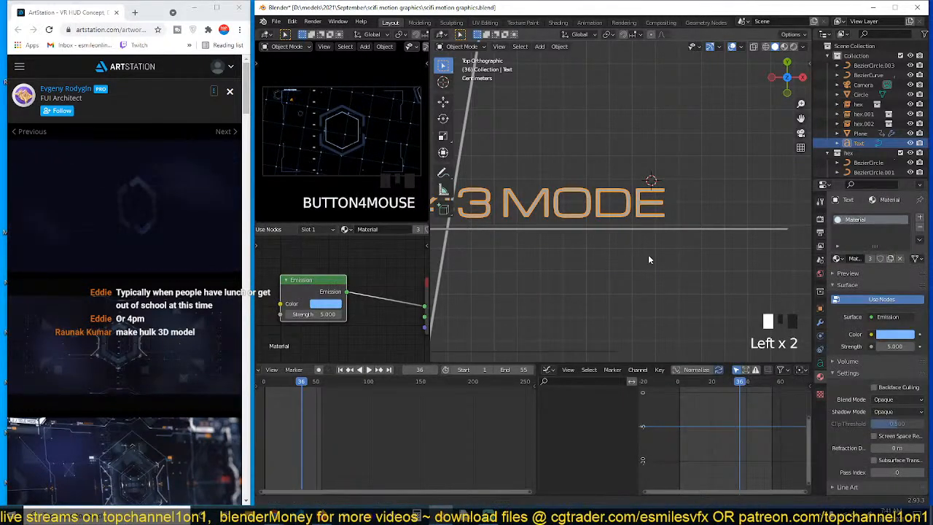
pyautogui.click(836, 260)
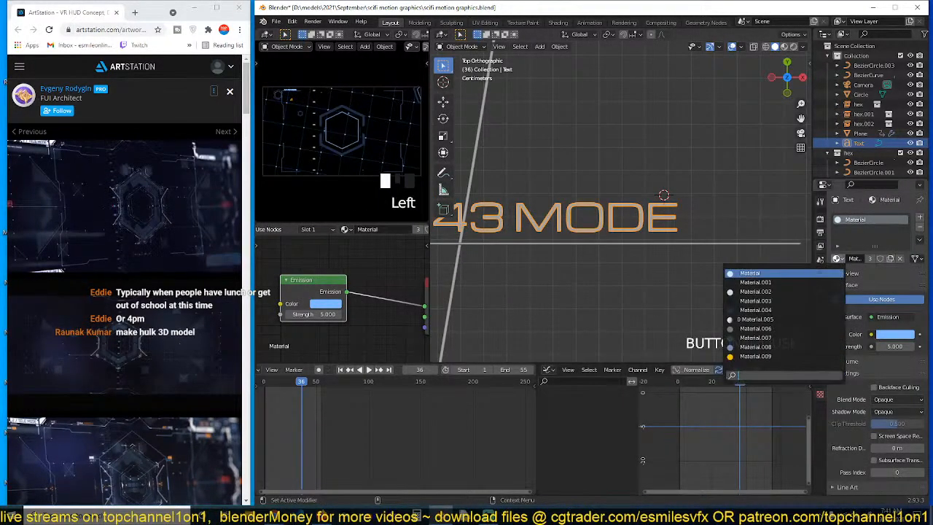
pyautogui.click(783, 290)
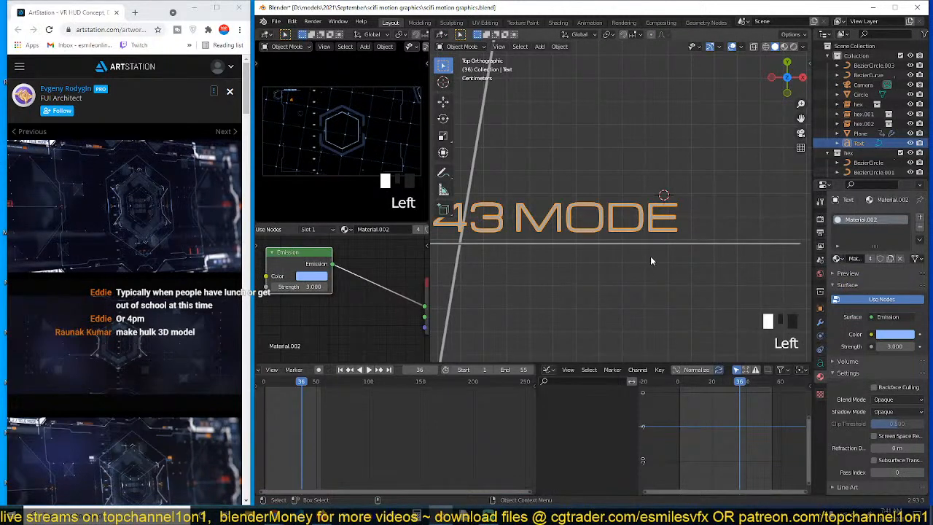
# Change the emission colour of Material.002 to a nearly white tint at full brightness
pyautogui.click(320, 276)
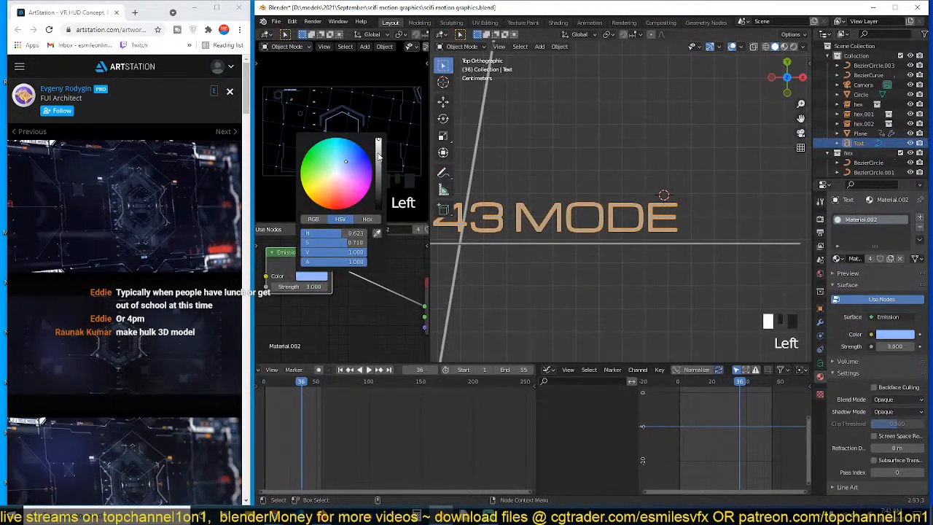
pyautogui.moveTo(378, 155); pyautogui.dragTo(378, 139)
pyautogui.moveTo(335, 170); pyautogui.dragTo(338, 172)
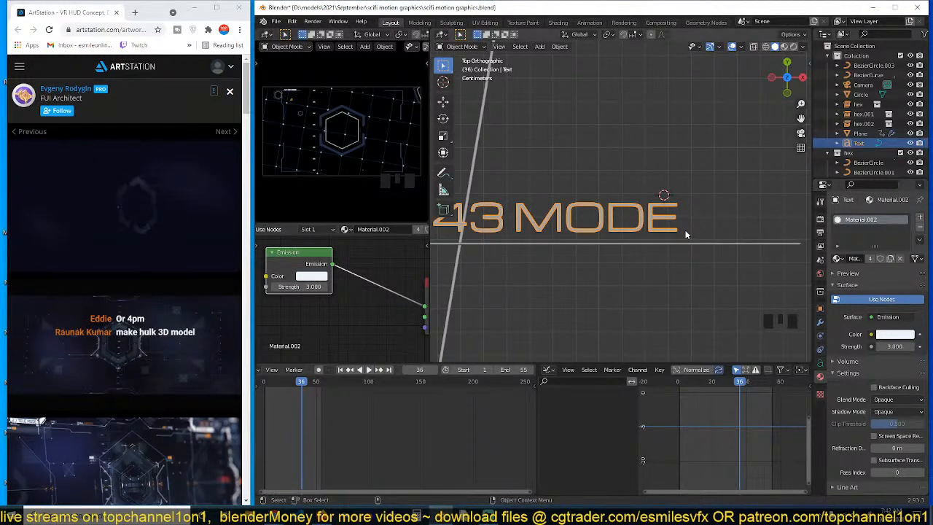
pyautogui.click(690, 208)
pyautogui.hotkey('shift', 'a')
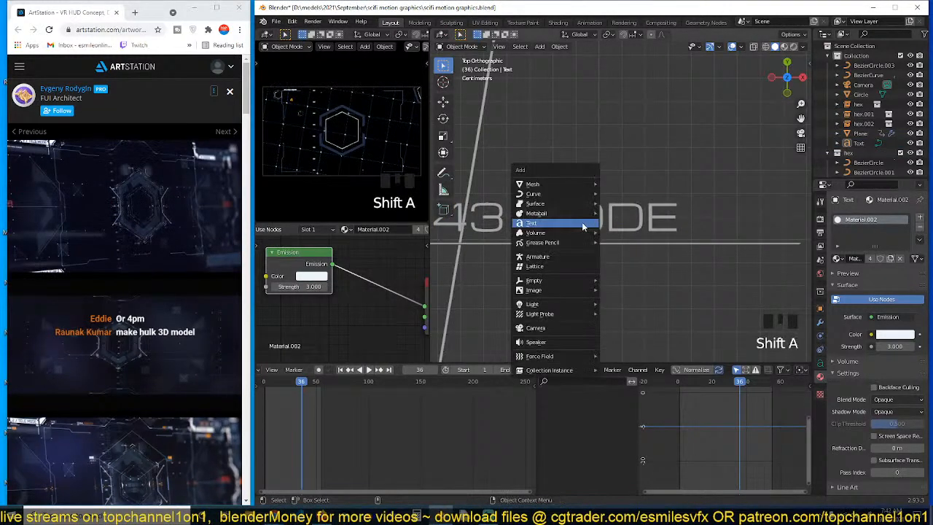
pyautogui.moveTo(554, 196)
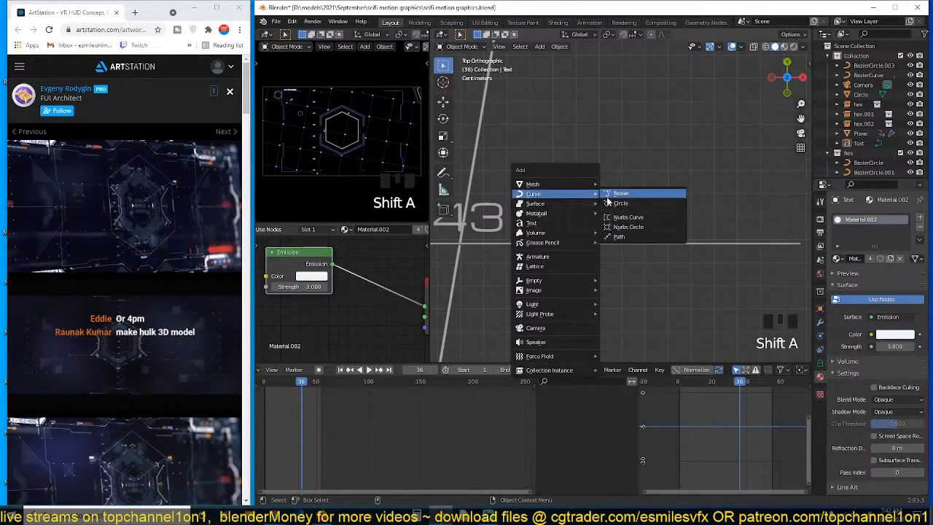
pyautogui.click(702, 233)
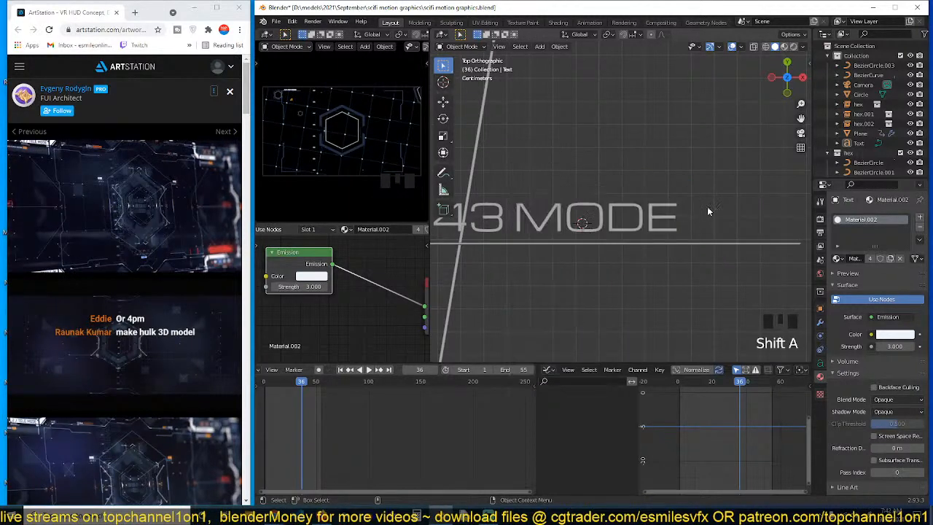
# Choose the filled rounded-square element in Decal Designer and add it to the scene at the centre of the word MODE
pyautogui.press('n')
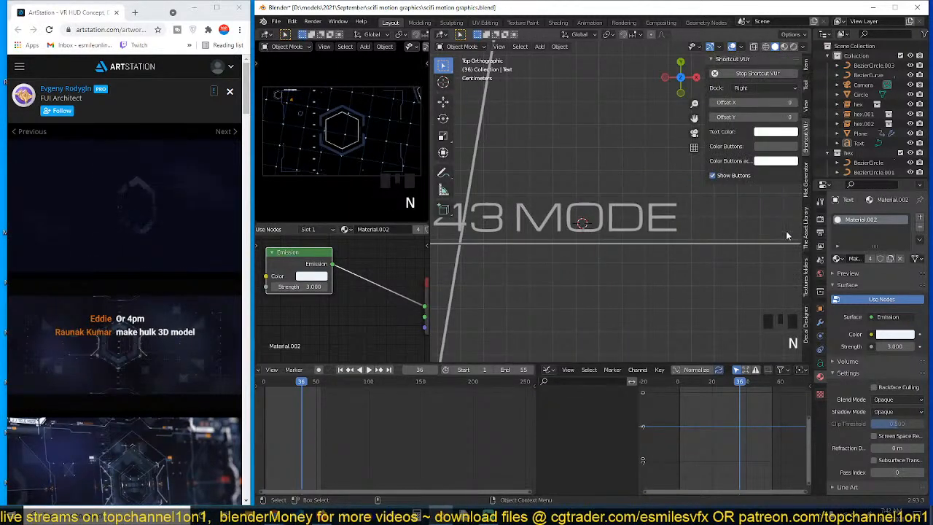
pyautogui.click(807, 318)
pyautogui.click(771, 132)
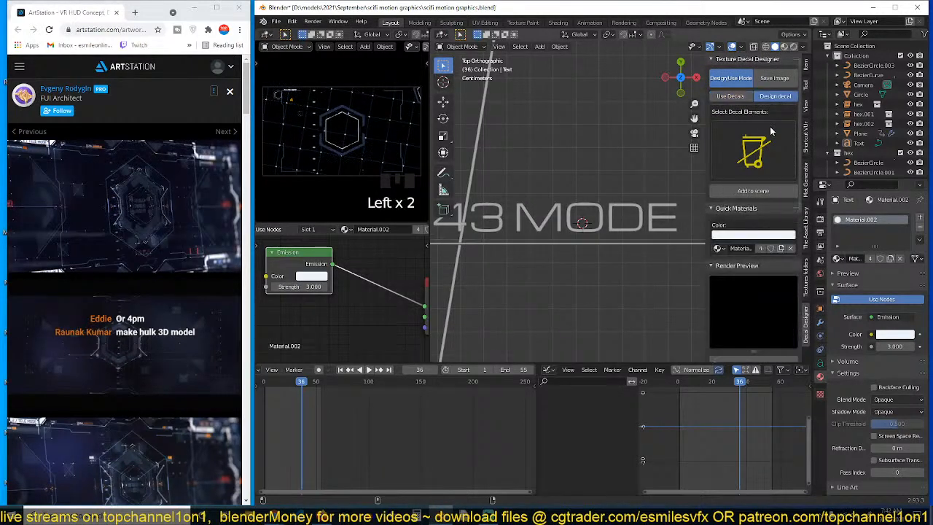
pyautogui.click(758, 157)
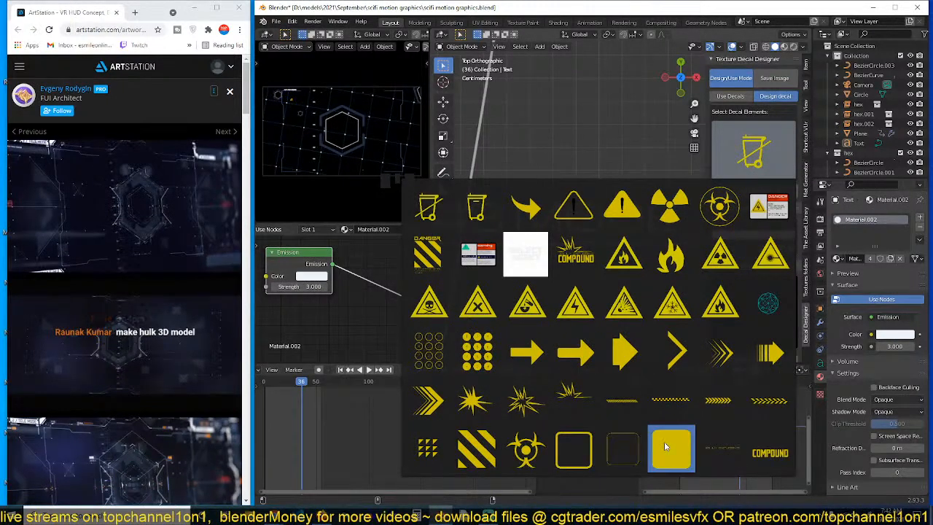
pyautogui.click(668, 448)
pyautogui.keyDown('shift'); pyautogui.rightClick(579, 218); pyautogui.keyUp('shift')
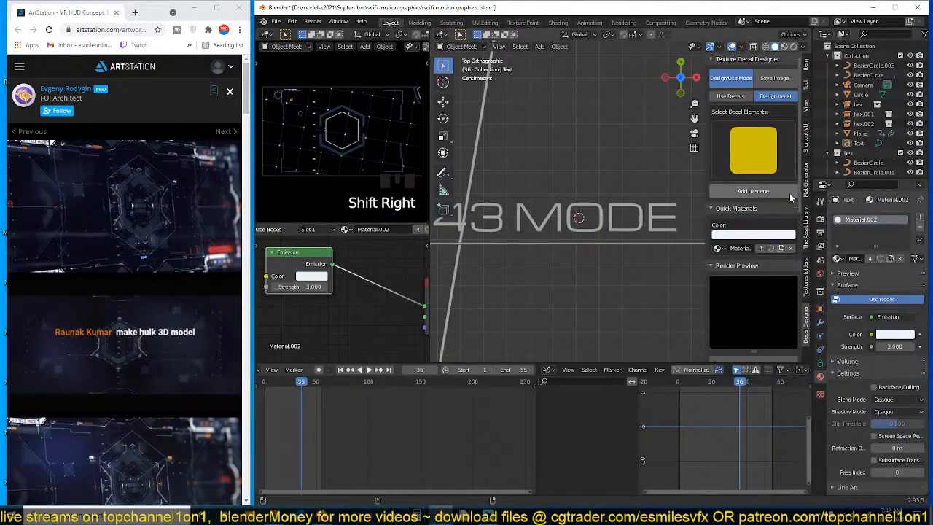
pyautogui.click(789, 192)
# Scale the rounded square down until it is slightly taller than the text
pyautogui.press('s')
pyautogui.press('s')
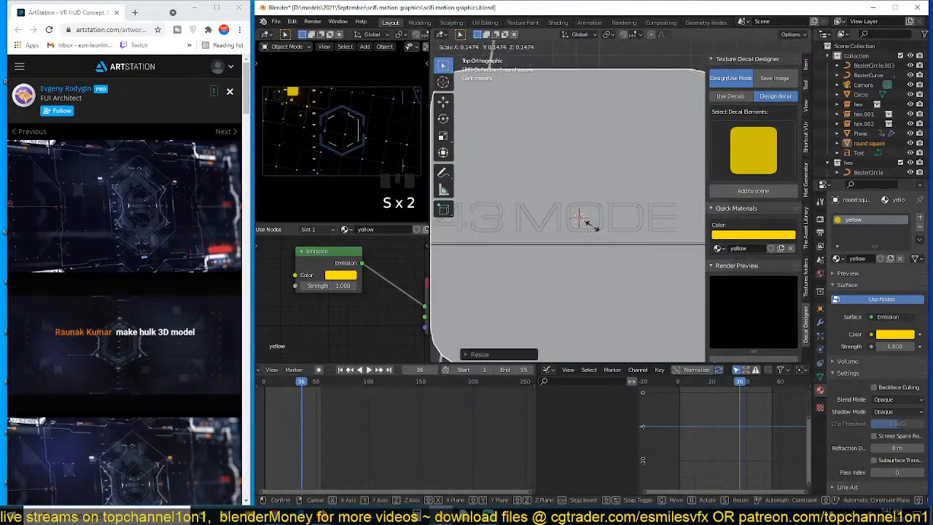
pyautogui.press('s')
pyautogui.press('s')
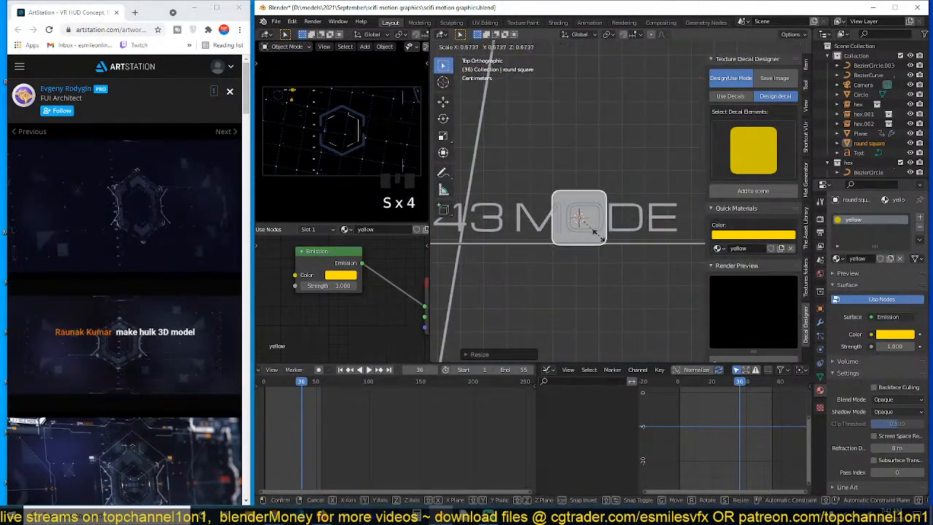
pyautogui.click(561, 208)
# Stretch both ends of the rounded square's mesh outwards until it covers the whole word MODE
pyautogui.press('Tab')
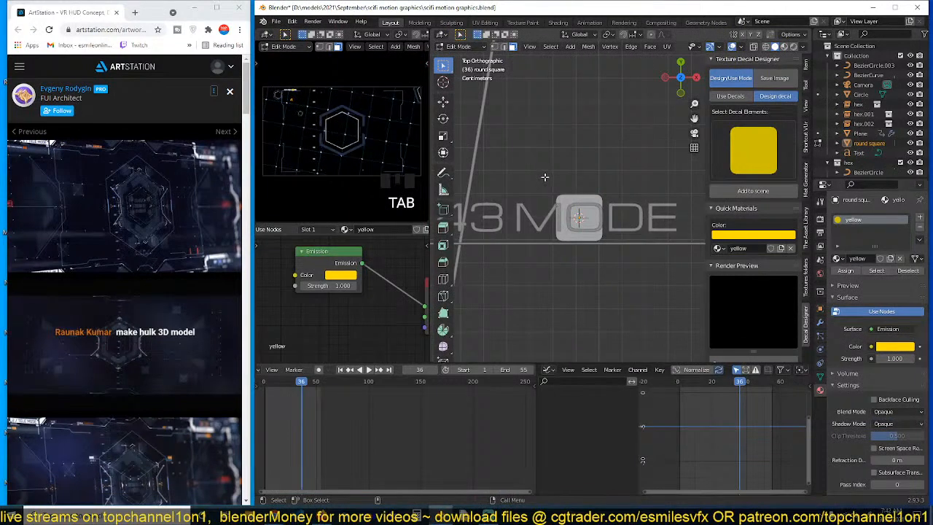
pyautogui.moveTo(532, 172); pyautogui.dragTo(570, 260)
pyautogui.click(442, 102)
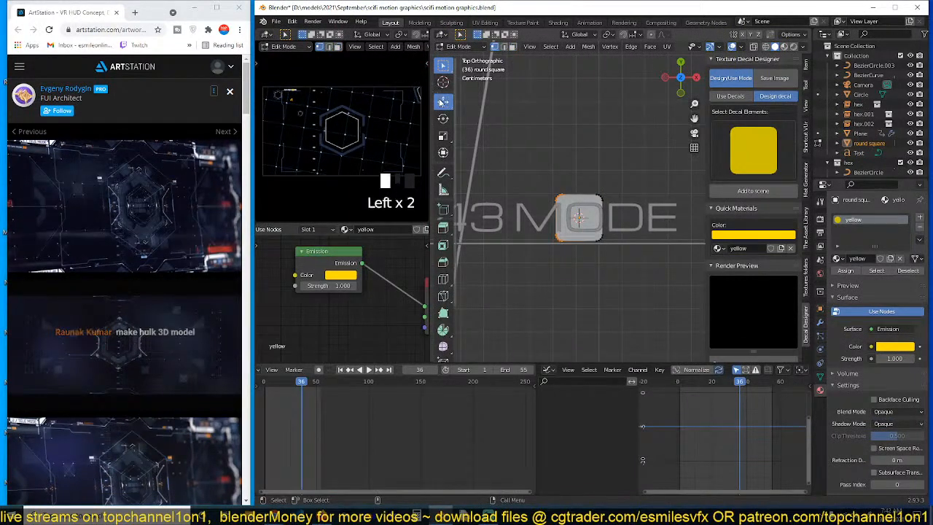
pyautogui.moveTo(593, 207); pyautogui.dragTo(547, 212)
pyautogui.moveTo(582, 155); pyautogui.dragTo(624, 260)
pyautogui.moveTo(636, 219); pyautogui.dragTo(712, 222)
pyautogui.press('Tab')
# Move the rounded plate so it sits behind the word MODE and check its position from an angle
pyautogui.press('`')
pyautogui.press('g')
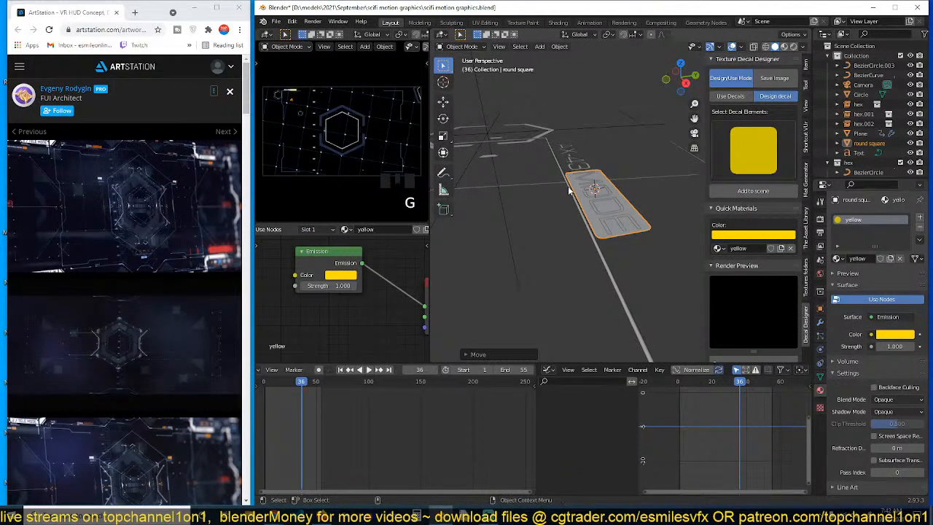
pyautogui.press('`')
pyautogui.moveTo(568, 191); pyautogui.dragTo(607, 211, button='middle')
# Play the animation from frame 1 and examine the yellow label plate in the maximised camera preview
pyautogui.hotkey('shift', 'Right')
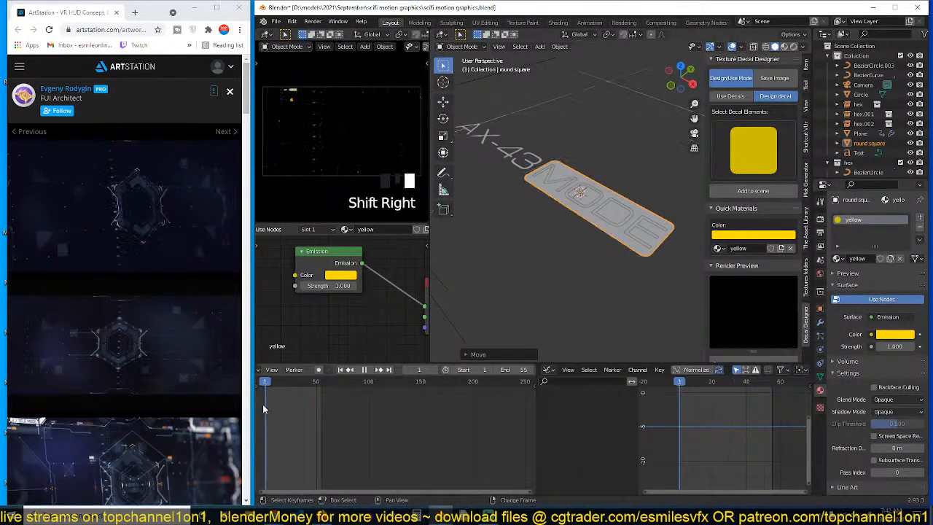
pyautogui.press('space')
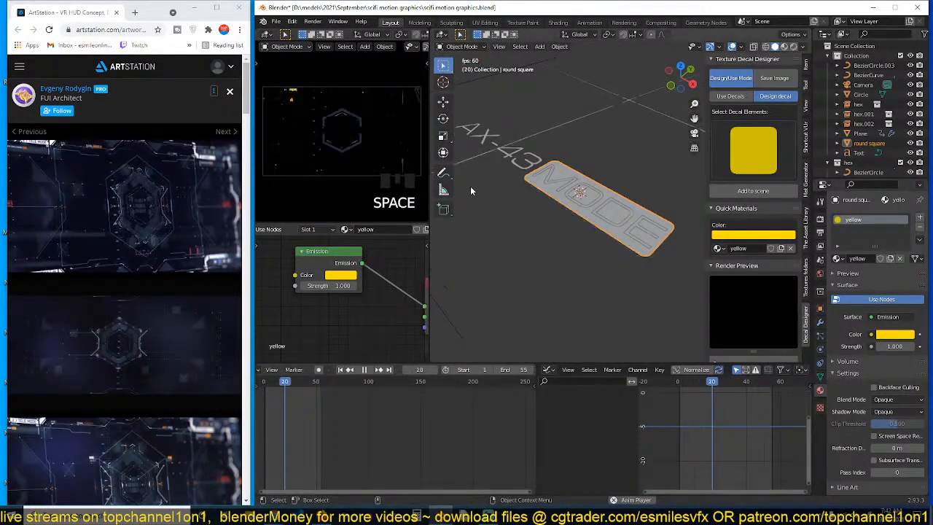
pyautogui.hotkey('ctrl', 'space')
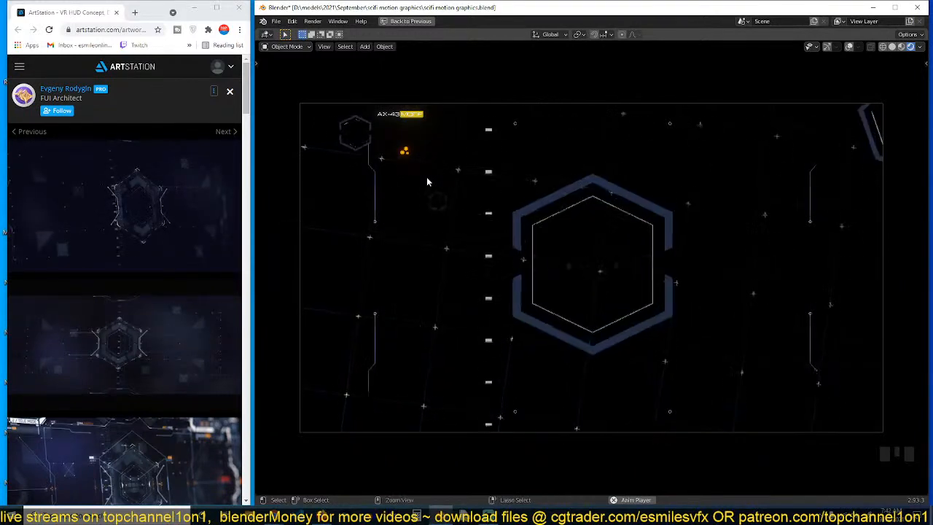
pyautogui.hotkey('ctrl', 'space')
pyautogui.click(489, 167)
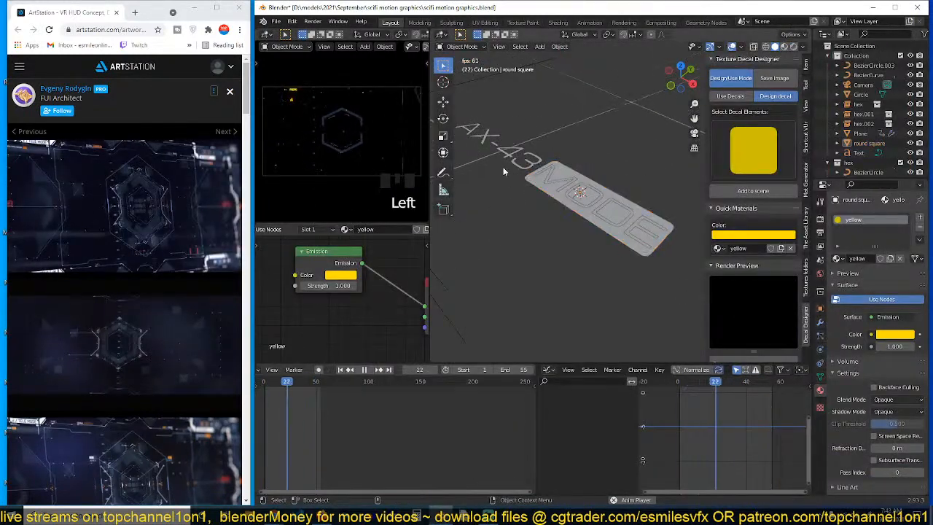
# Stop the playback and add a cube to the scene in top view
pyautogui.press('KP_7')
pyautogui.scroll(-5, 503, 169)
pyautogui.scroll(-5, 503, 168)
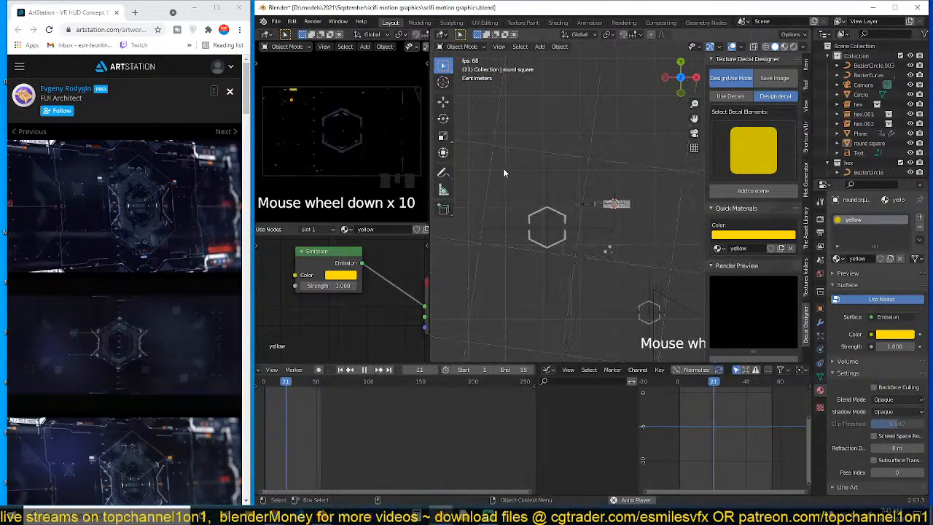
pyautogui.press('n')
pyautogui.scroll(-6, 580, 185)
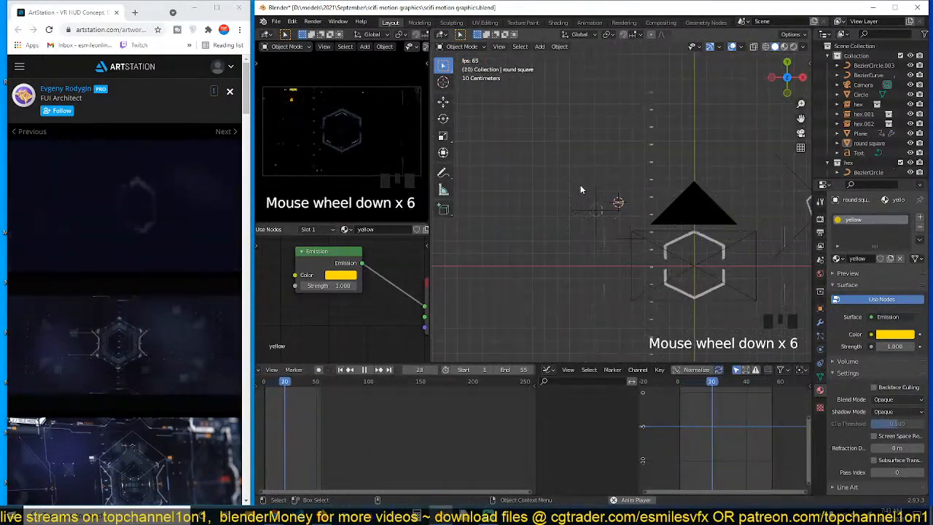
pyautogui.keyDown('shift'); pyautogui.moveTo(581, 188); pyautogui.dragTo(486, 171, button='middle'); pyautogui.keyUp('shift')
pyautogui.press('space')
pyautogui.hotkey('shift', 'a')
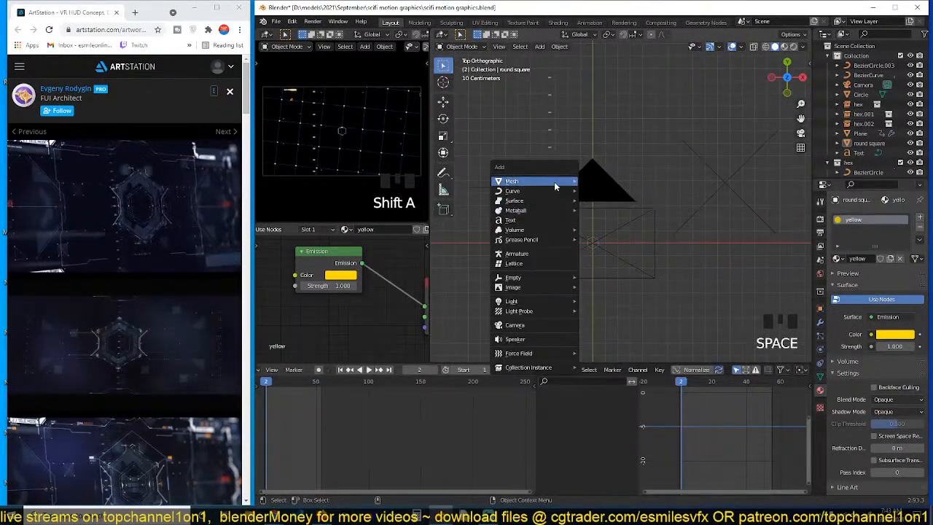
pyautogui.moveTo(554, 182)
pyautogui.click(623, 189)
# Centre the cube around the camera frame in top view and flatten it along Z
pyautogui.press('`')
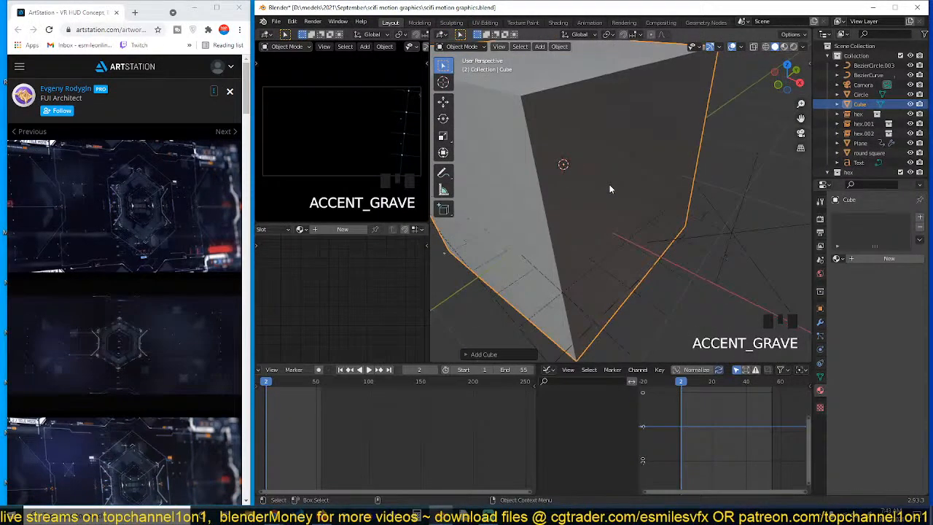
pyautogui.press('KP_7')
pyautogui.scroll(-2, 619, 217)
pyautogui.press('g')
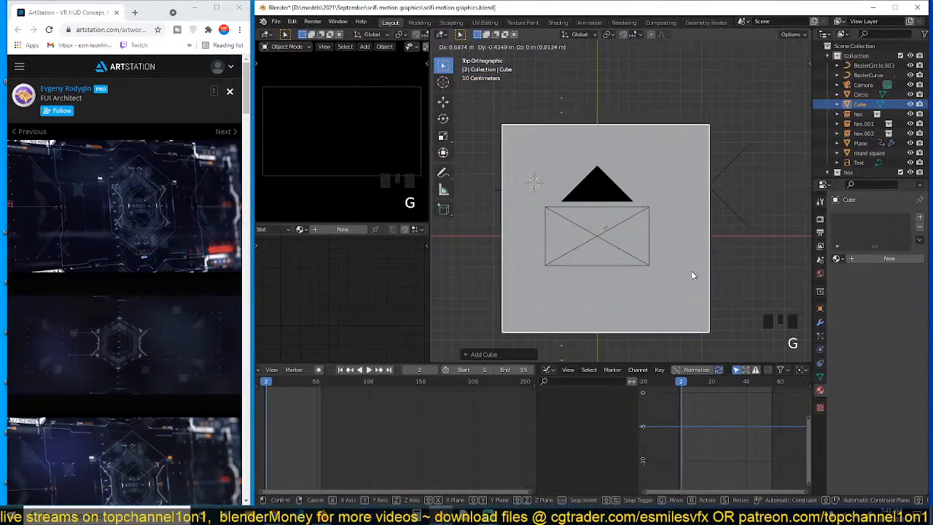
pyautogui.click(690, 270)
pyautogui.press('`')
pyautogui.press('s')
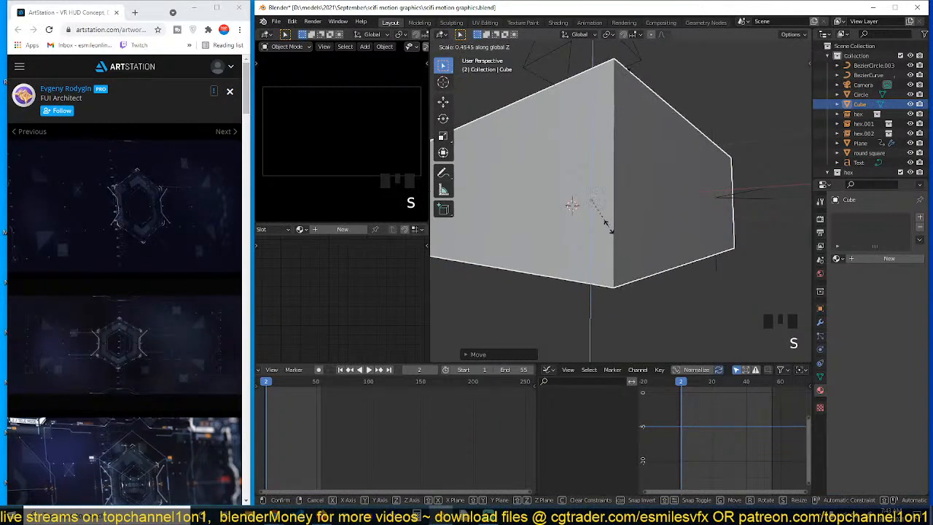
pyautogui.click(595, 216)
# Stretch the cube along X and adjust its scale along Y so it extends beyond the camera frame
pyautogui.press('`')
pyautogui.press('KP_7')
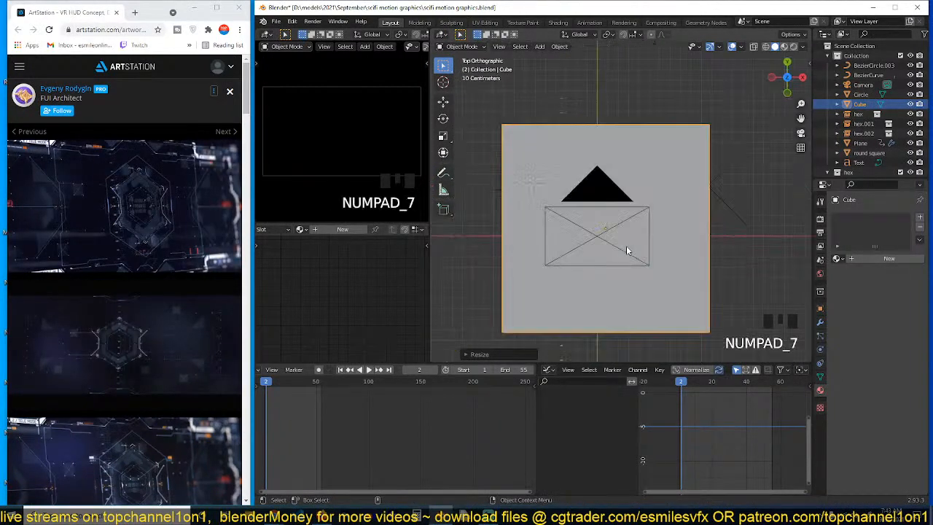
pyautogui.scroll(-1, 626, 251)
pyautogui.press('s')
pyautogui.press('x')
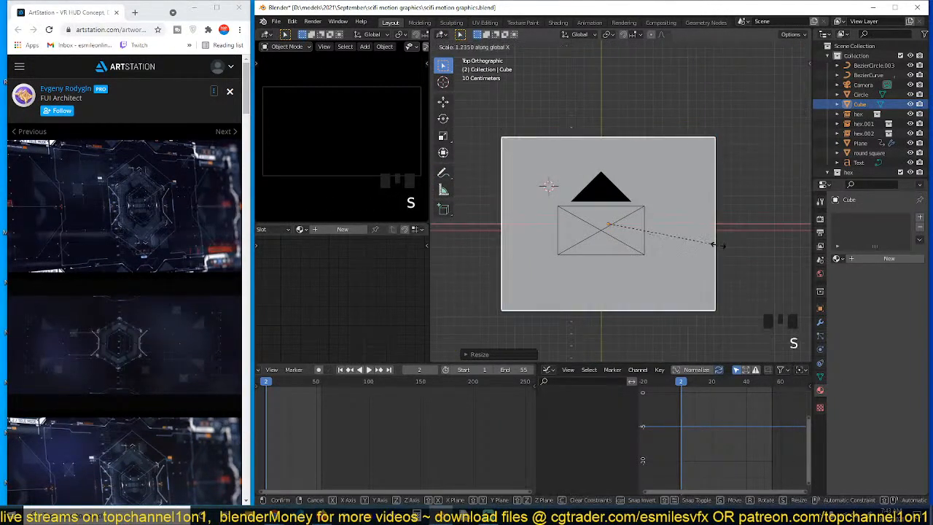
pyautogui.click(727, 246)
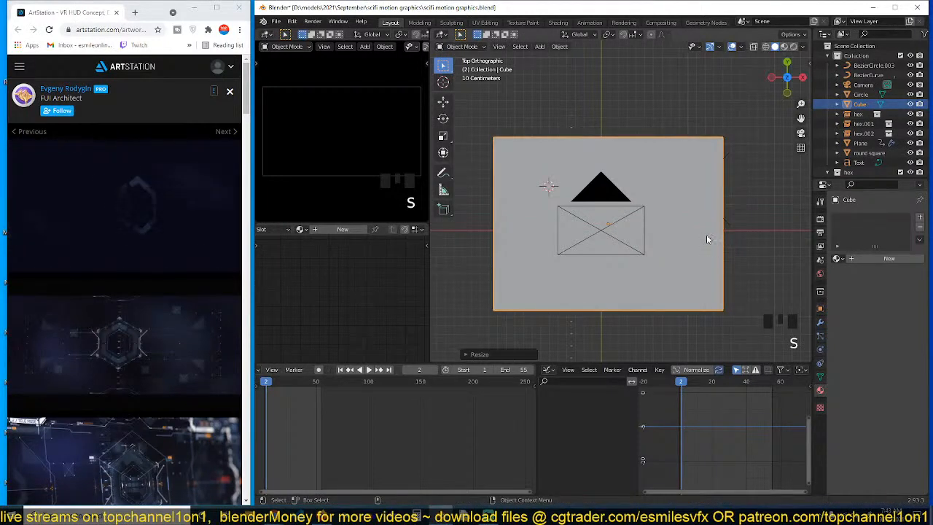
pyautogui.press('s')
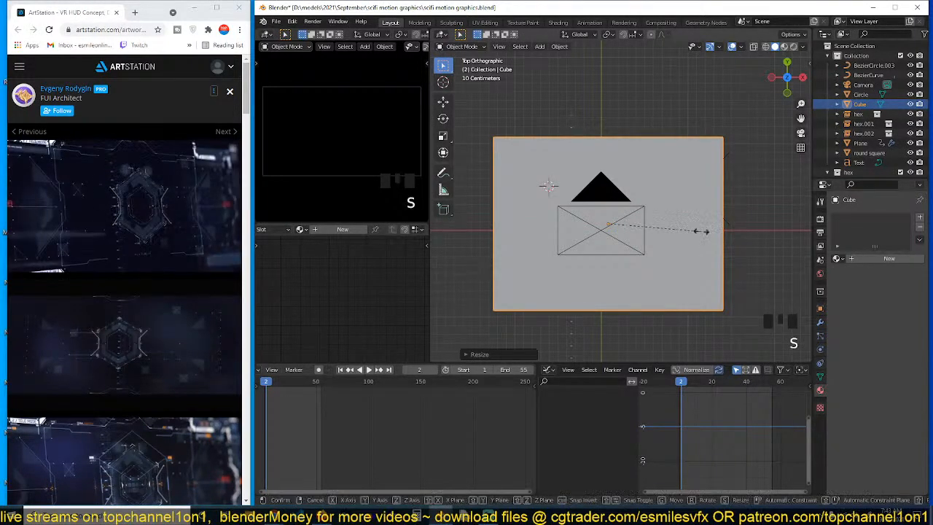
pyautogui.press('y')
pyautogui.click(706, 257)
# Delete the stretched cube and try a fresh default cube in its place
pyautogui.press('x')
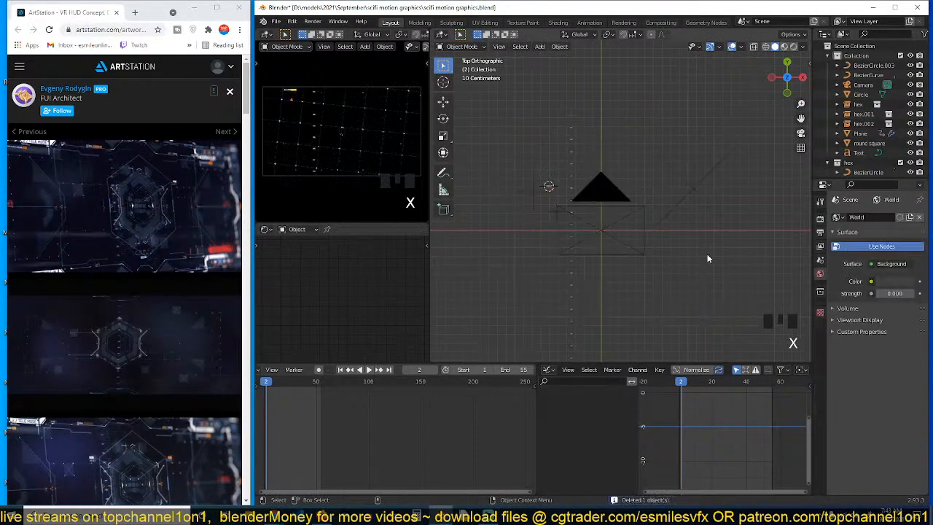
pyautogui.hotkey('shift', 'a')
pyautogui.moveTo(656, 208)
pyautogui.click(696, 216)
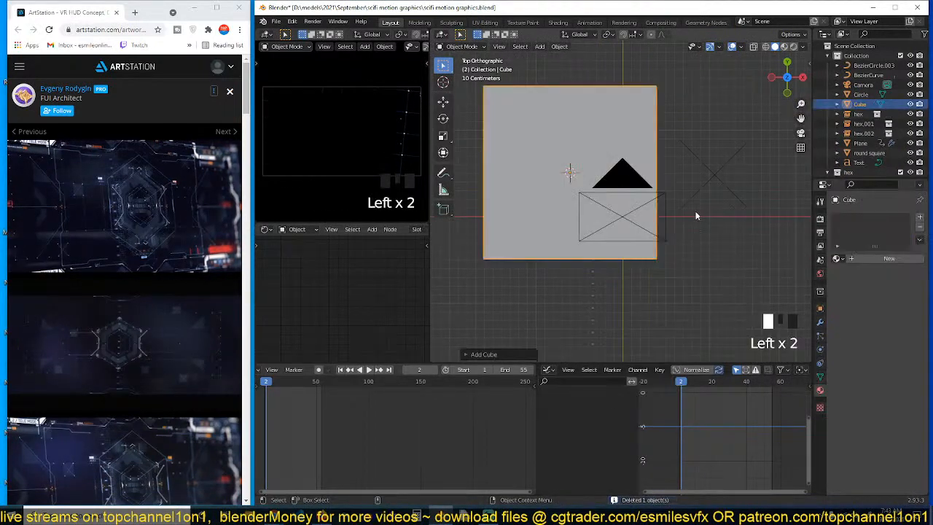
pyautogui.click(682, 207)
# Add a plane, enlarge it and move it over the camera frame in top view
pyautogui.hotkey('shift', 'a')
pyautogui.click(647, 189)
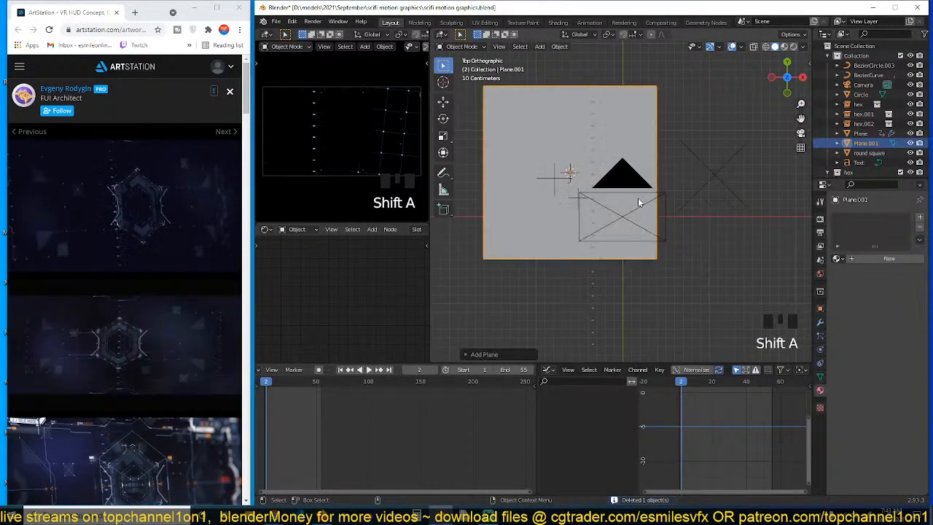
pyautogui.press('s')
pyautogui.click(661, 201)
pyautogui.press('g')
pyautogui.click(651, 212)
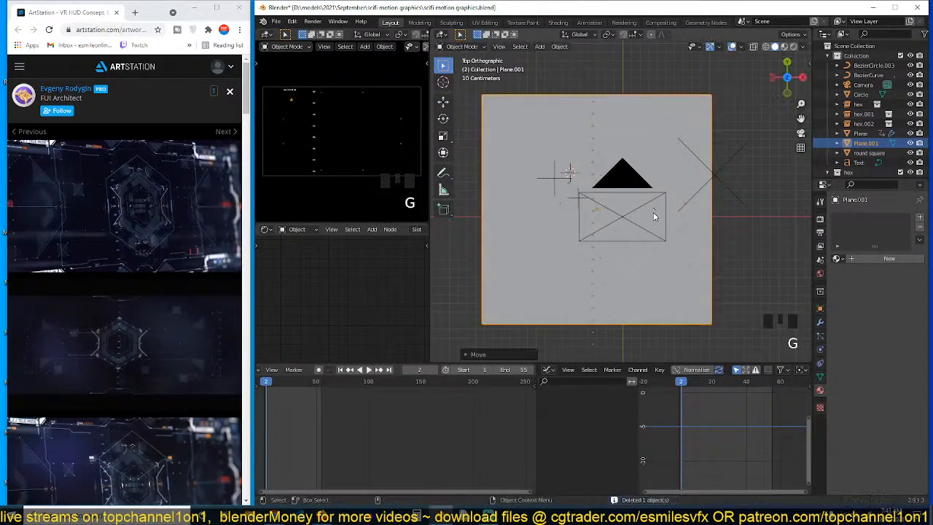
# Widen the plane along X, lower it beneath the HUD elements in front view and play the animation briefly
pyautogui.press('s')
pyautogui.press('x')
pyautogui.click(669, 212)
pyautogui.press('KP_1')
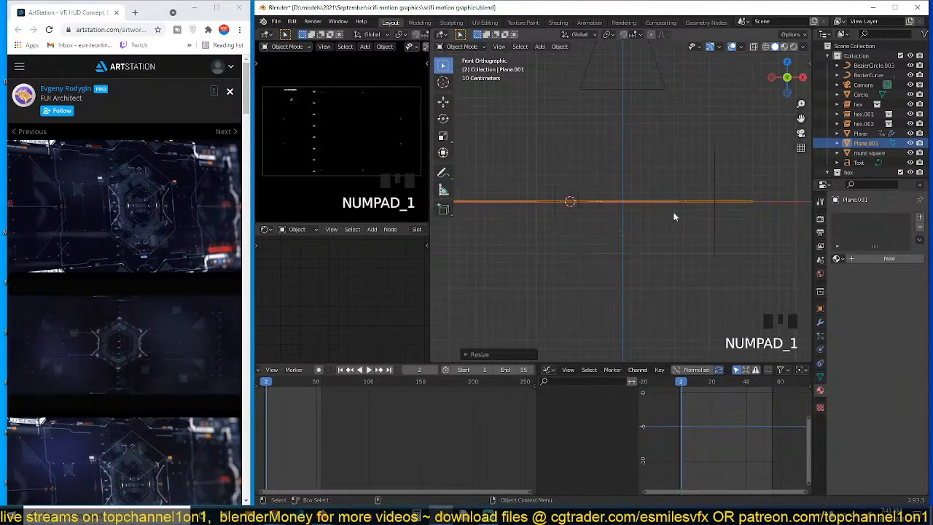
pyautogui.press('g')
pyautogui.click(693, 234)
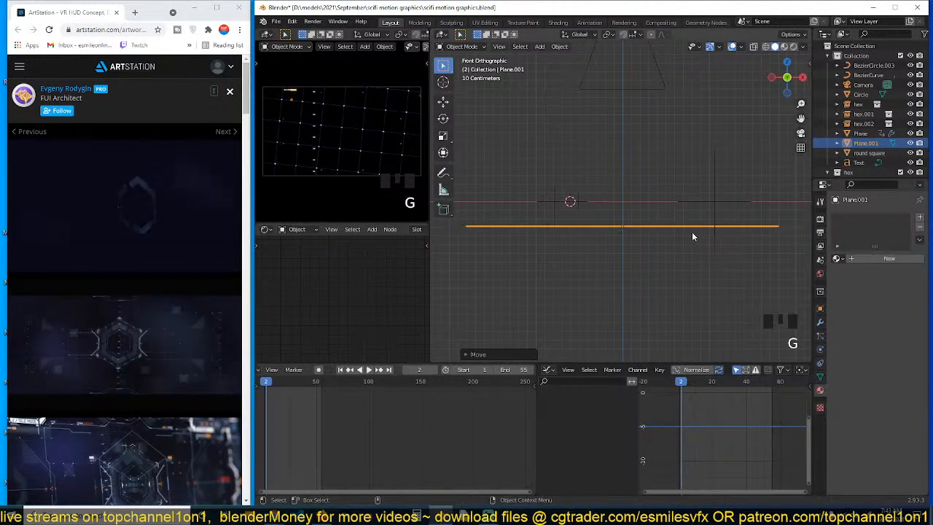
pyautogui.press('KP_7')
pyautogui.press('space')
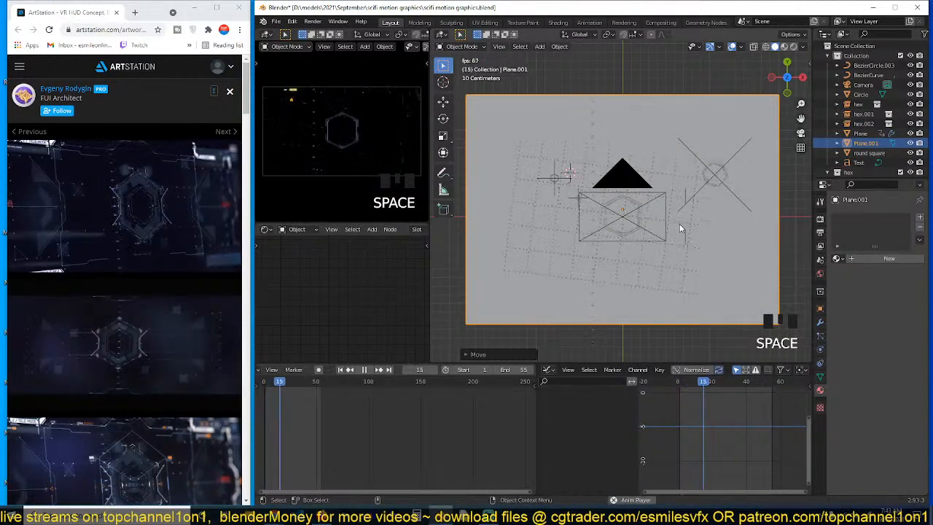
pyautogui.press('space')
# Switch the viewport to material preview and create a new material named BG for the background plane
pyautogui.click(785, 47)
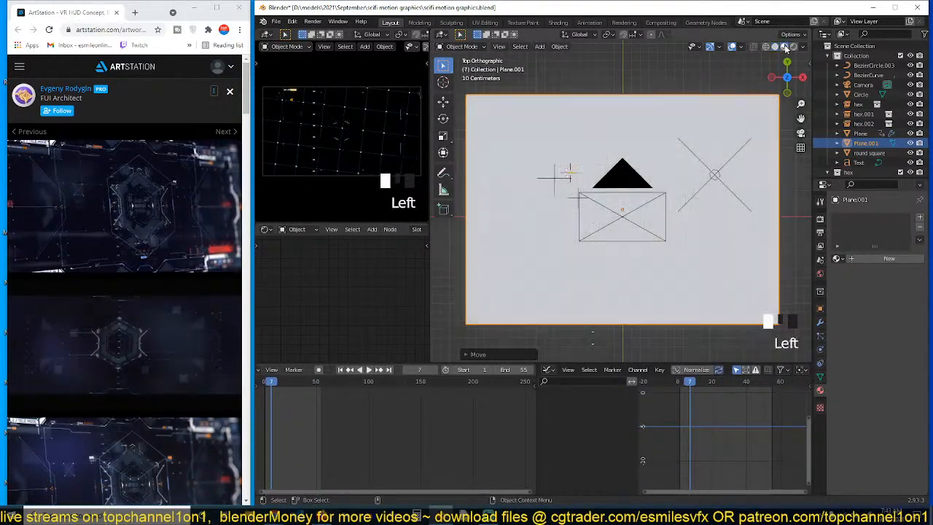
pyautogui.scroll(-7, 417, 228)
pyautogui.click(352, 230)
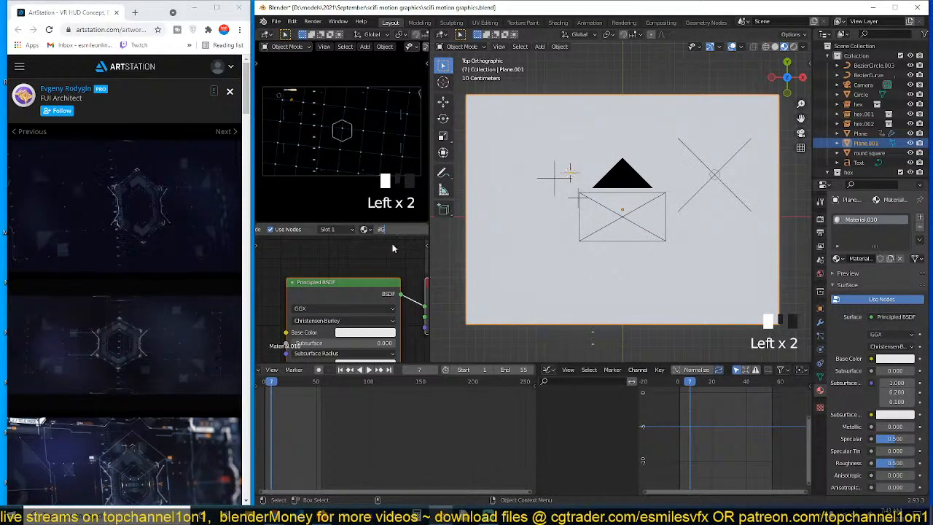
pyautogui.write('BG')
pyautogui.scroll(-6, 367, 266)
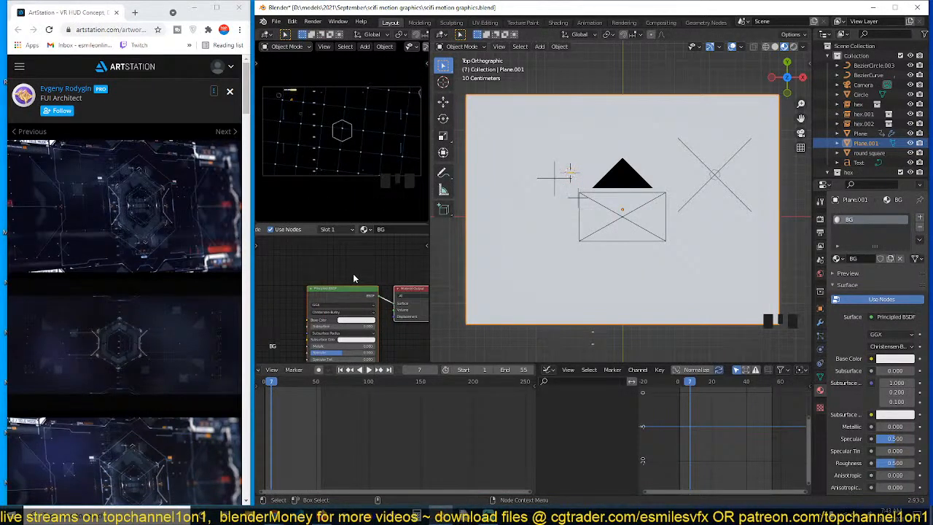
# Widen the background plane slightly along X in top view and apply its transform
pyautogui.moveTo(355, 274); pyautogui.dragTo(367, 271, button='middle')
pyautogui.moveTo(321, 290); pyautogui.dragTo(364, 268, button='middle')
pyautogui.click(318, 281)
pyautogui.scroll(-3, 567, 259)
pyautogui.press('s')
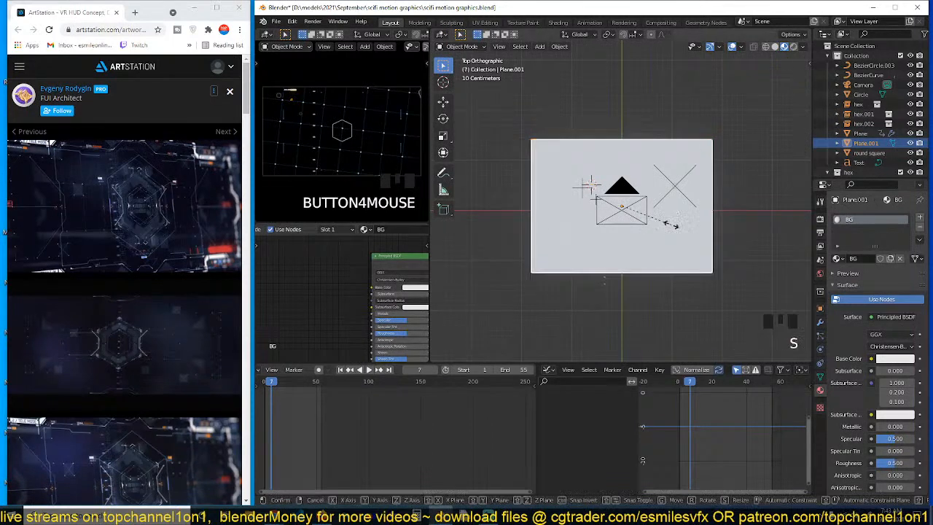
pyautogui.press('x')
pyautogui.click(674, 224)
pyautogui.hotkey('ctrl', 'a')
pyautogui.click(677, 226)
# Unwrap the background plane's mesh for UV mapping
pyautogui.press('Tab')
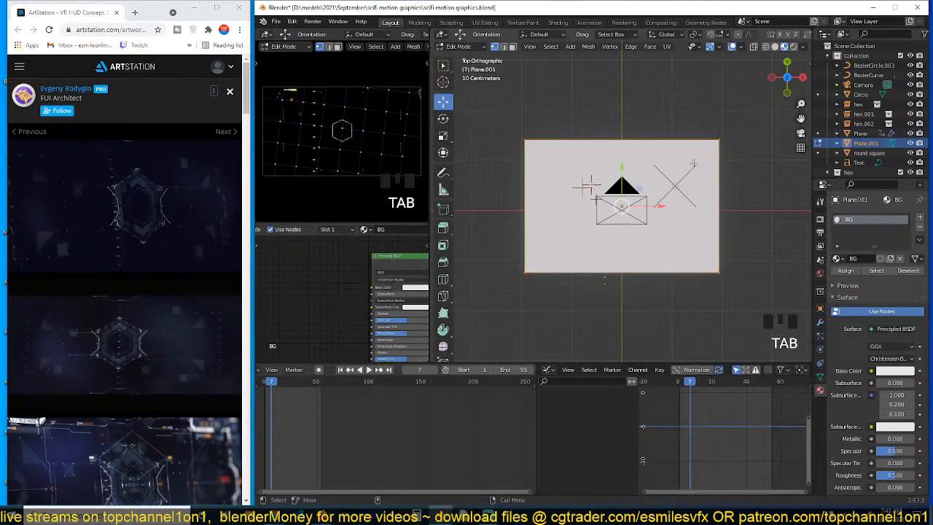
pyautogui.press('u')
pyautogui.press('Tab')
# Add a Gradient Texture node to the BG material and set the Principled BSDF base color to black
pyautogui.hotkey('shift', 'a')
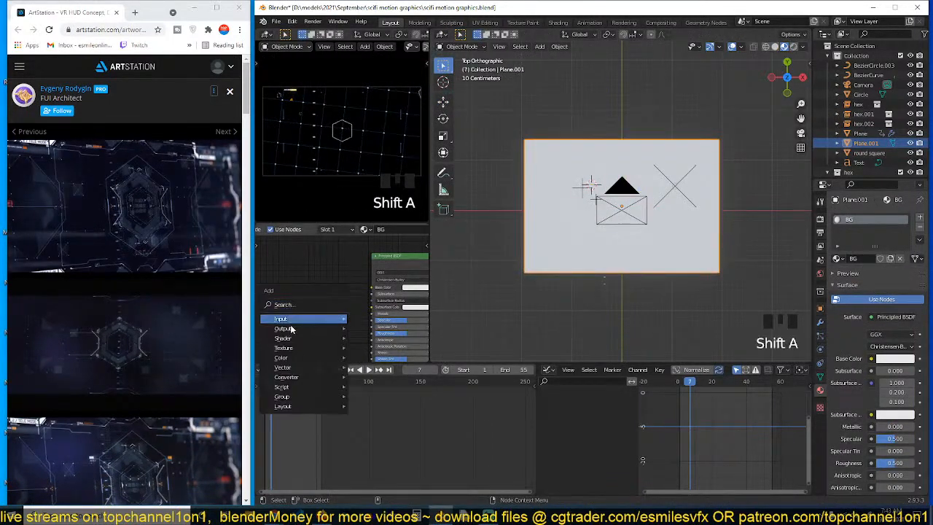
pyautogui.moveTo(291, 349)
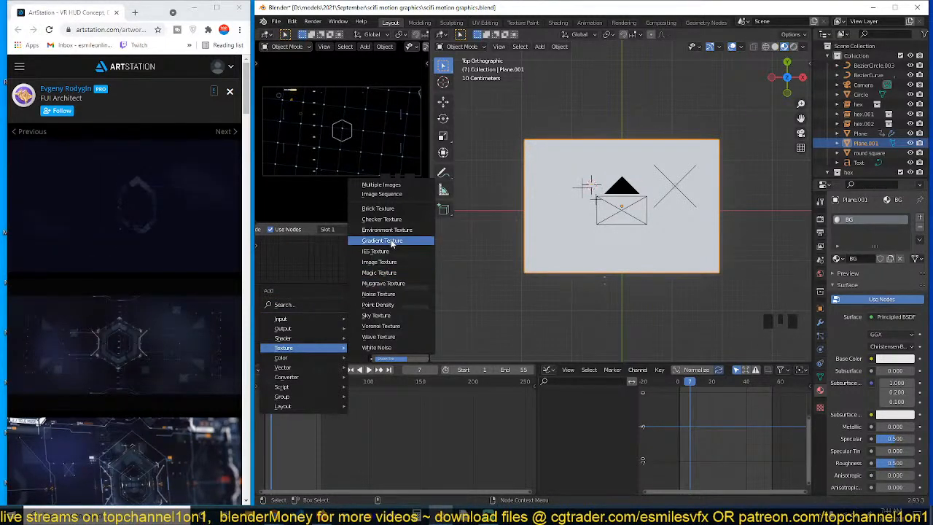
pyautogui.click(394, 240)
pyautogui.click(283, 264)
pyautogui.moveTo(303, 277); pyautogui.dragTo(351, 282, button='middle')
pyautogui.click(407, 290)
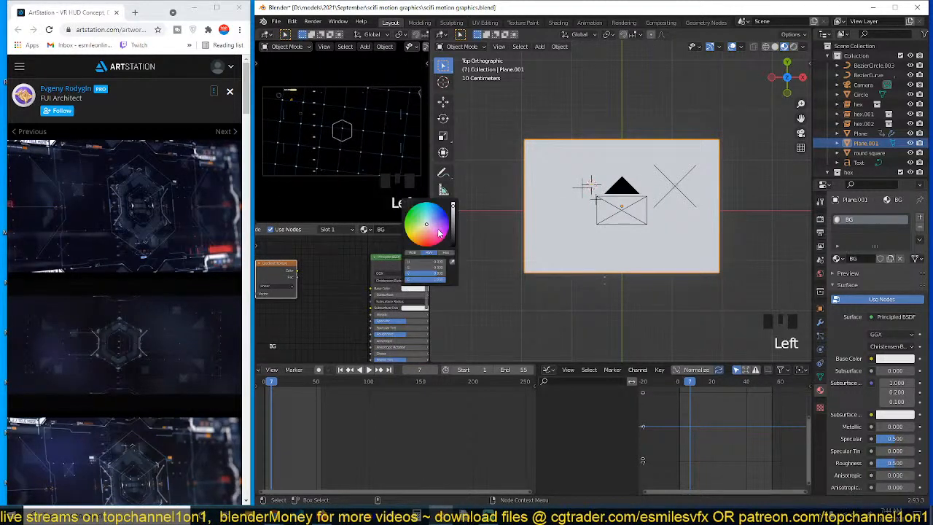
pyautogui.moveTo(454, 228); pyautogui.dragTo(453, 248)
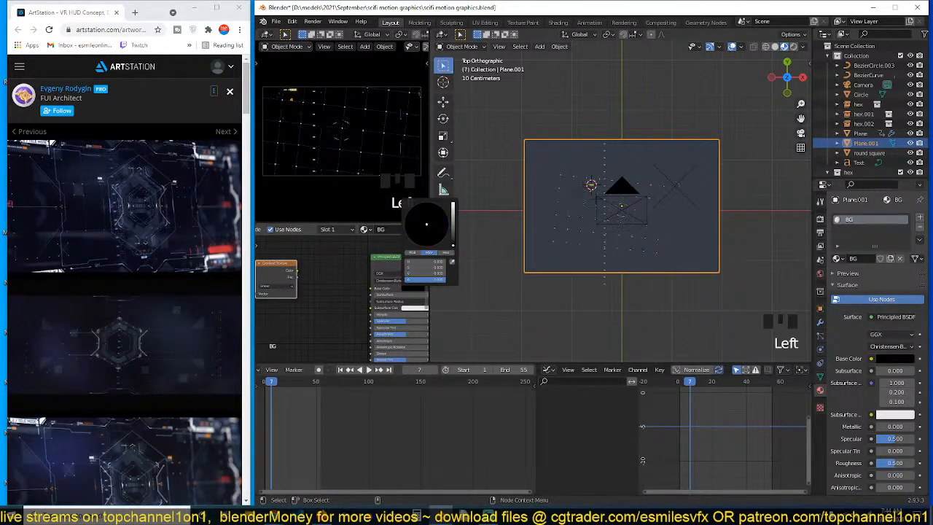
# Reposition the Gradient Texture node and preview its output directly on the plane
pyautogui.moveTo(313, 276); pyautogui.dragTo(367, 276, button='middle')
pyautogui.moveTo(350, 275); pyautogui.dragTo(328, 268)
pyautogui.keyDown('ctrl'); pyautogui.keyDown('shift'); pyautogui.click(328, 271); pyautogui.keyUp('shift'); pyautogui.keyUp('ctrl')
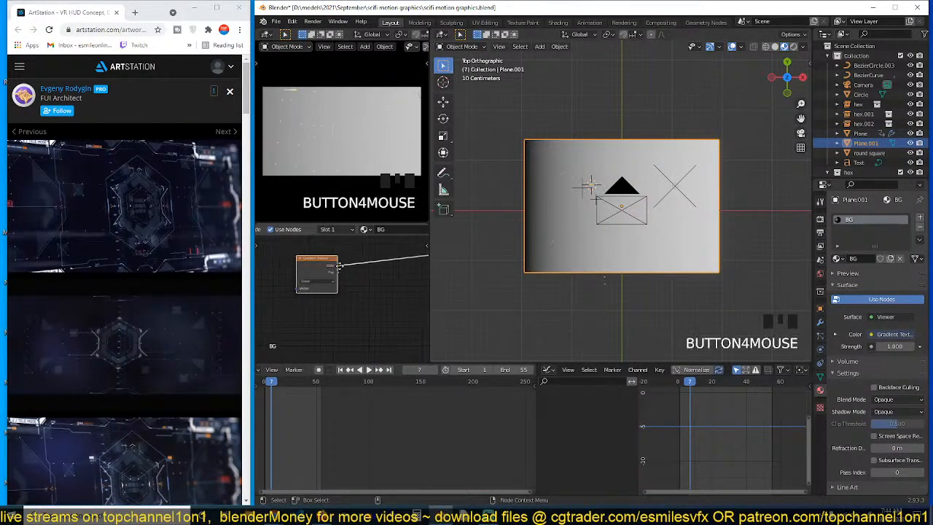
# Attach Texture Coordinate and Mapping nodes to the gradient, set its type to Spherical and reapply the plane's transform
pyautogui.hotkey('ctrl', 't')
pyautogui.click(348, 283)
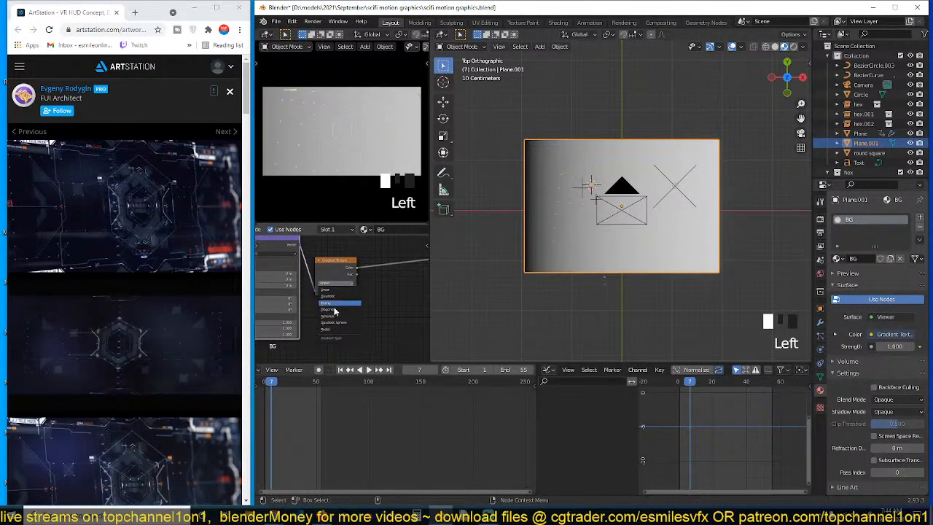
pyautogui.click(337, 316)
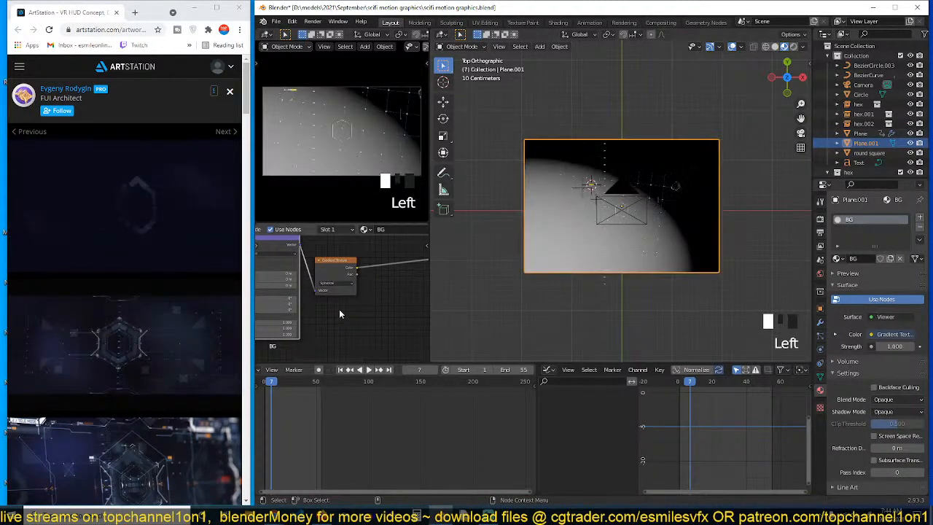
pyautogui.hotkey('ctrl', 'a')
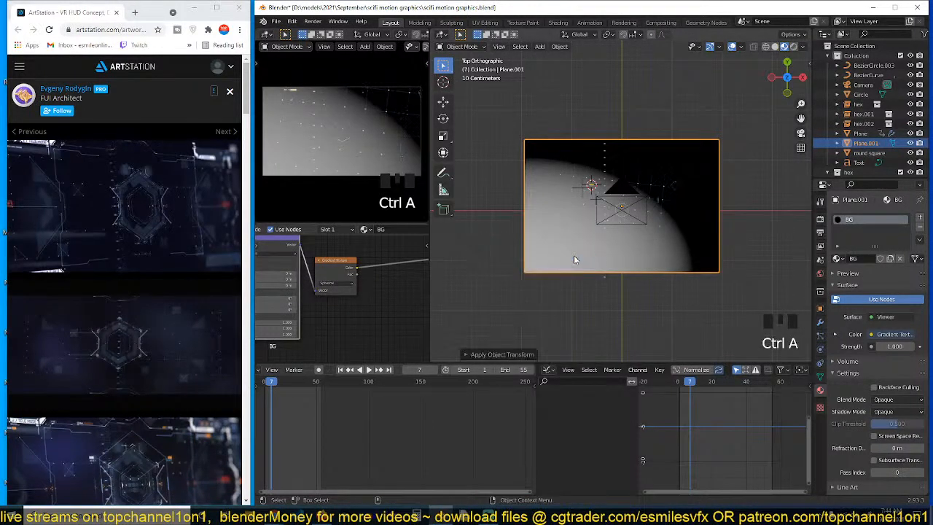
# Add a cube empty, resize it and place it over the plane's lower-left corner
pyautogui.hotkey('shift', 'a')
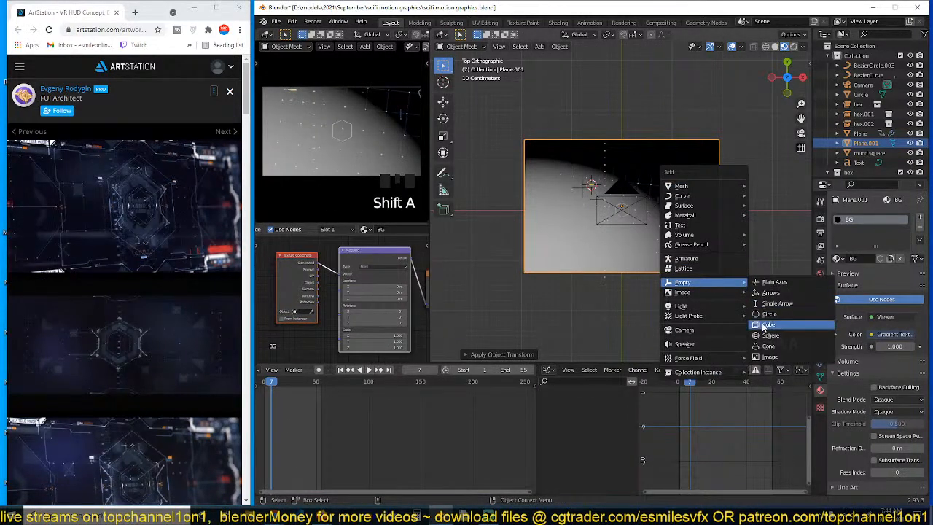
pyautogui.click(787, 325)
pyautogui.press('s')
pyautogui.click(642, 214)
pyautogui.press('g')
pyautogui.click(592, 285)
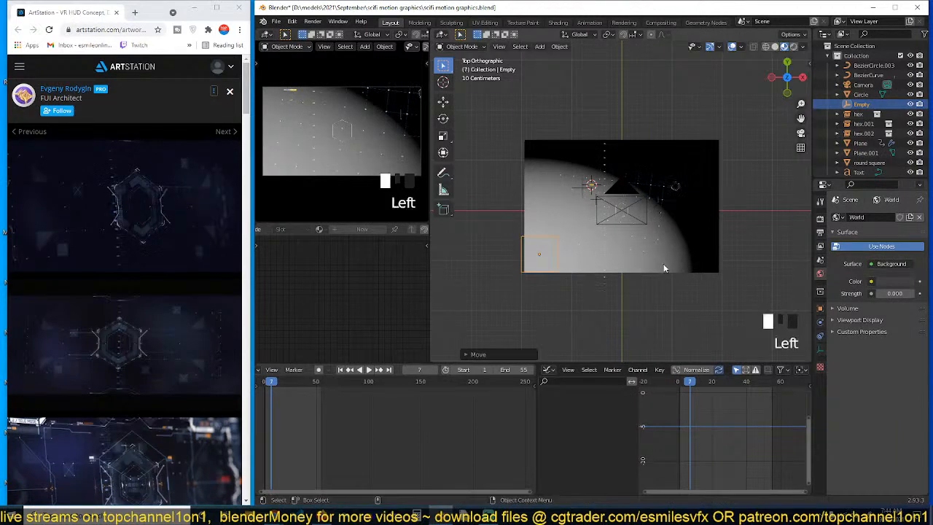
# Set the empty as the Texture Coordinate node's object and connect the Object output to the Mapping vector
pyautogui.click(664, 265)
pyautogui.click(313, 310)
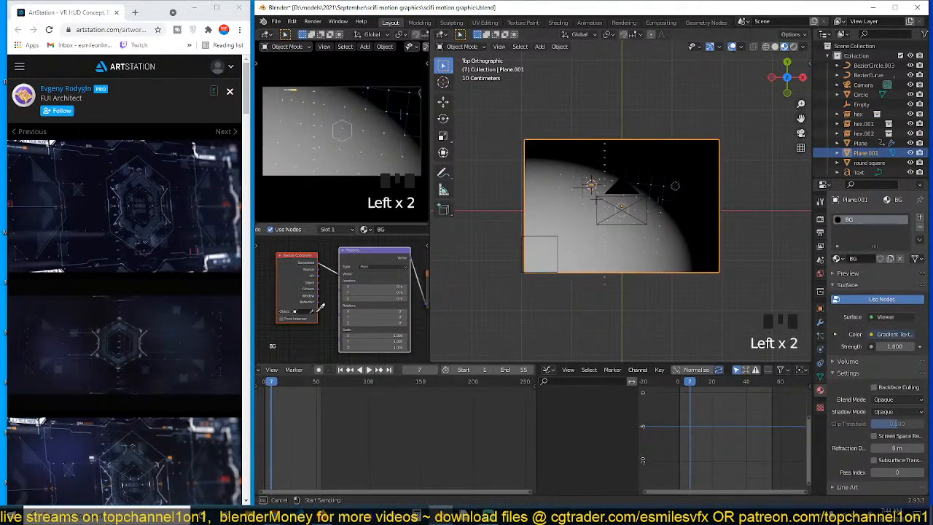
pyautogui.click(550, 241)
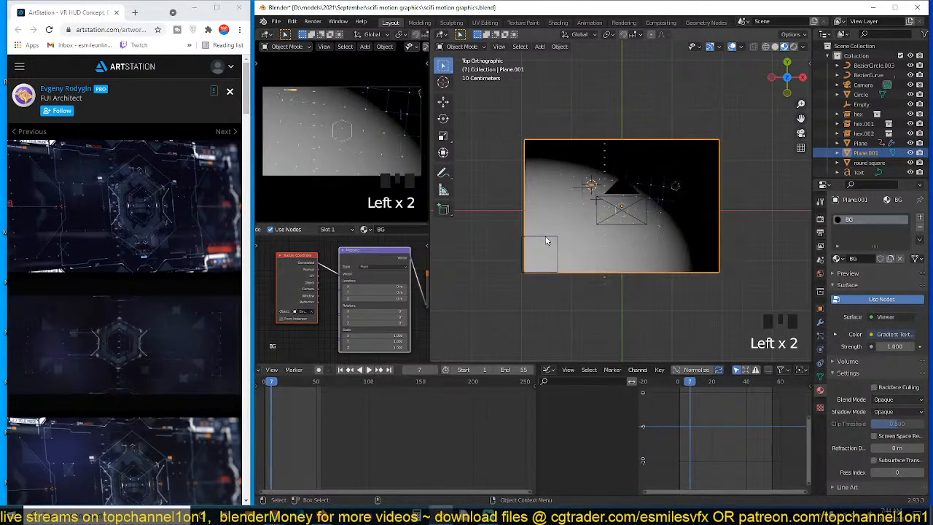
pyautogui.click(547, 242)
pyautogui.press('g')
pyautogui.rightClick(559, 232)
pyautogui.click(539, 220)
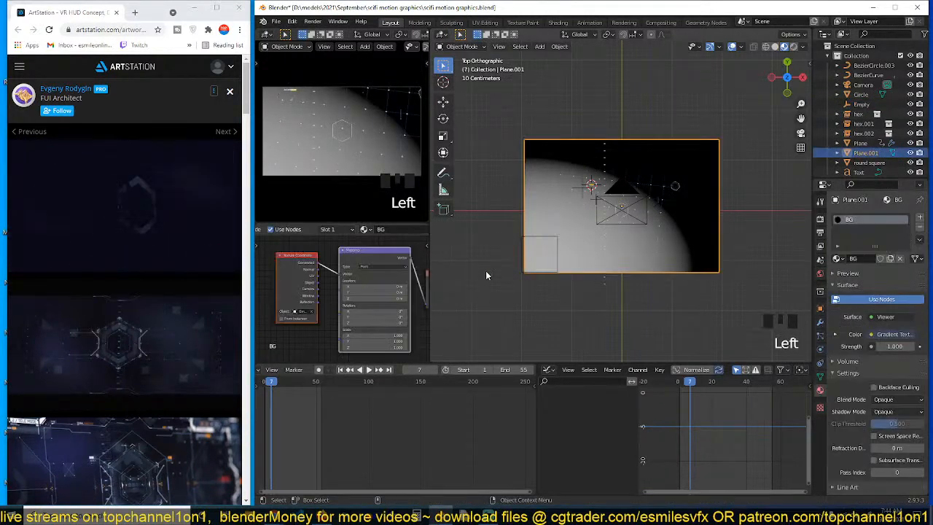
pyautogui.click(525, 248)
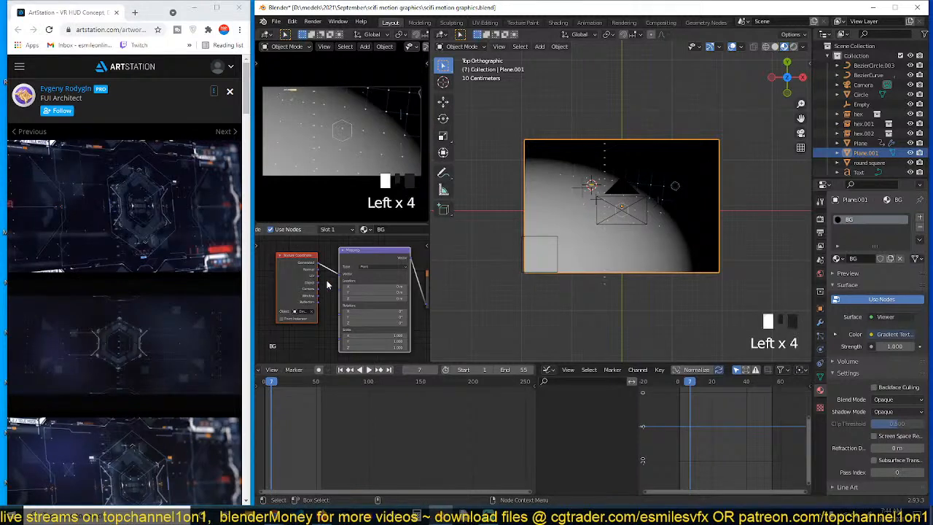
pyautogui.moveTo(349, 278); pyautogui.dragTo(343, 281)
# Move the empty to the plane's right edge and scale it so the spherical gradient forms a mid-sized circle there
pyautogui.click(518, 259)
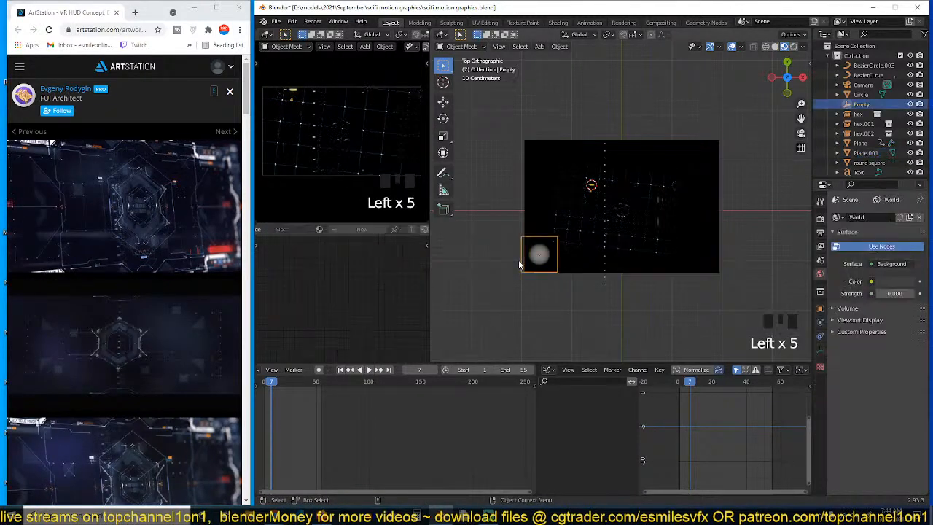
pyautogui.press('s')
pyautogui.click(641, 251)
pyautogui.press('g')
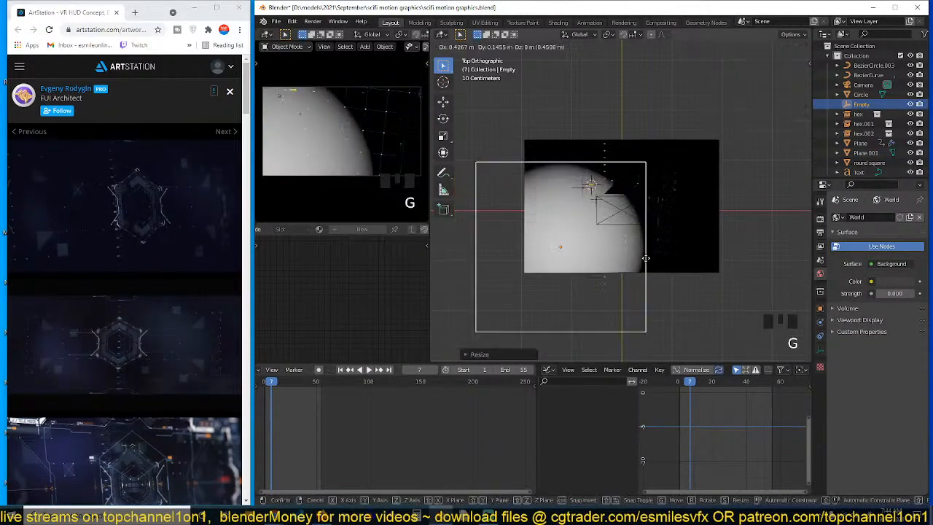
pyautogui.click(766, 264)
pyautogui.press('s')
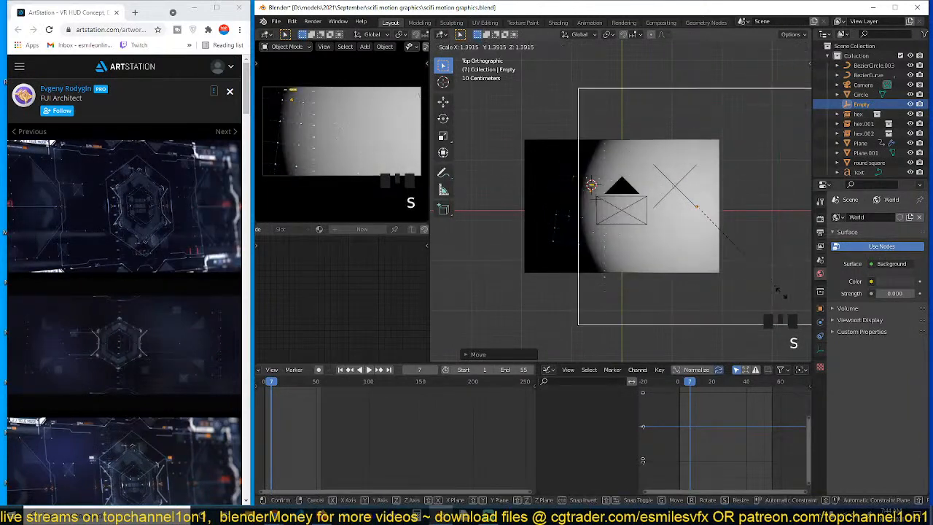
pyautogui.click(660, 252)
# Try changing the Mapping node's scale values on the plane's material and undo the change
pyautogui.click(546, 255)
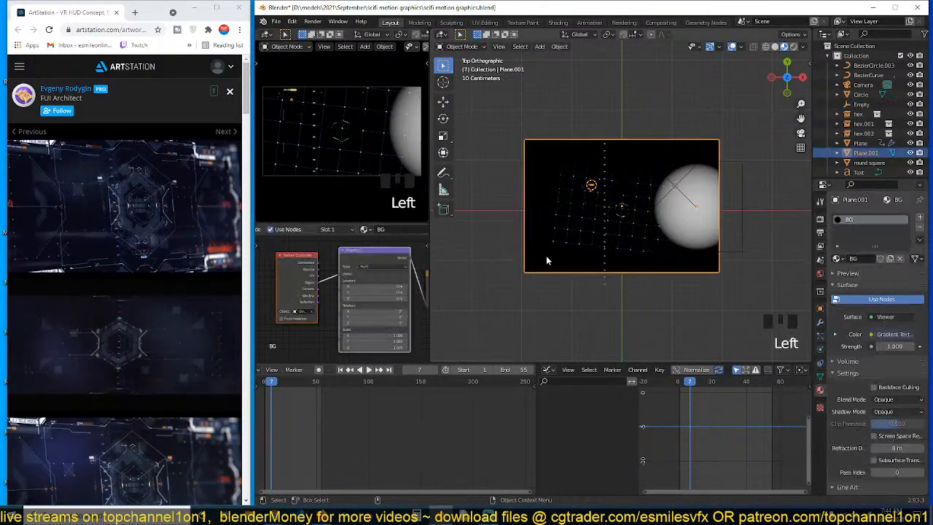
pyautogui.moveTo(370, 292); pyautogui.dragTo(339, 289, button='middle')
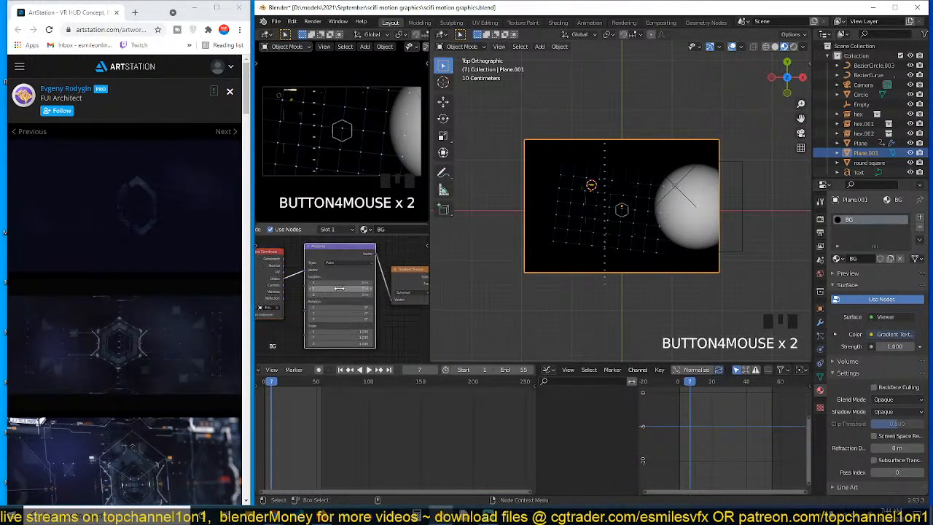
pyautogui.moveTo(357, 333); pyautogui.dragTo(331, 343)
pyautogui.hotkey('ctrl', 'z')
# Adjust the empty's height along Z in perspective view, keeping the gradient circle on the plane
pyautogui.click(756, 198)
pyautogui.click(738, 206)
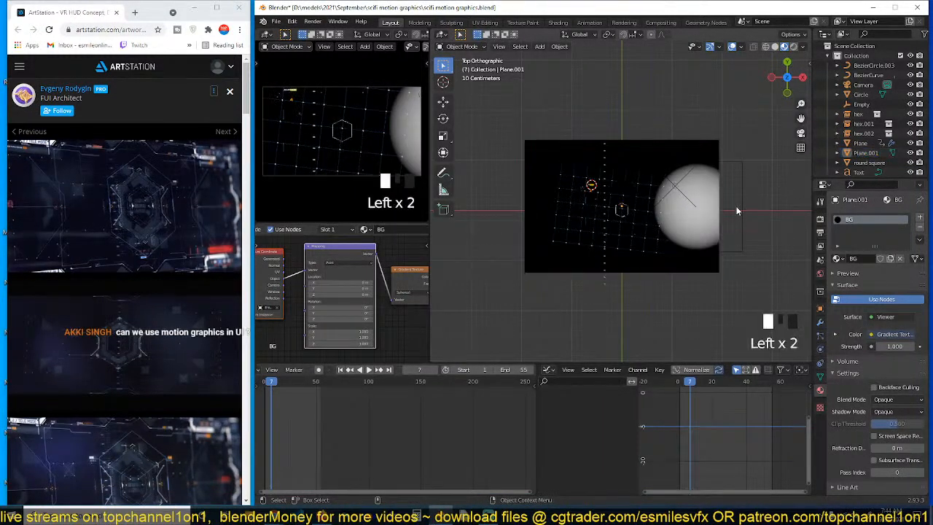
pyautogui.moveTo(736, 206); pyautogui.dragTo(703, 152, button='middle')
pyautogui.press('g')
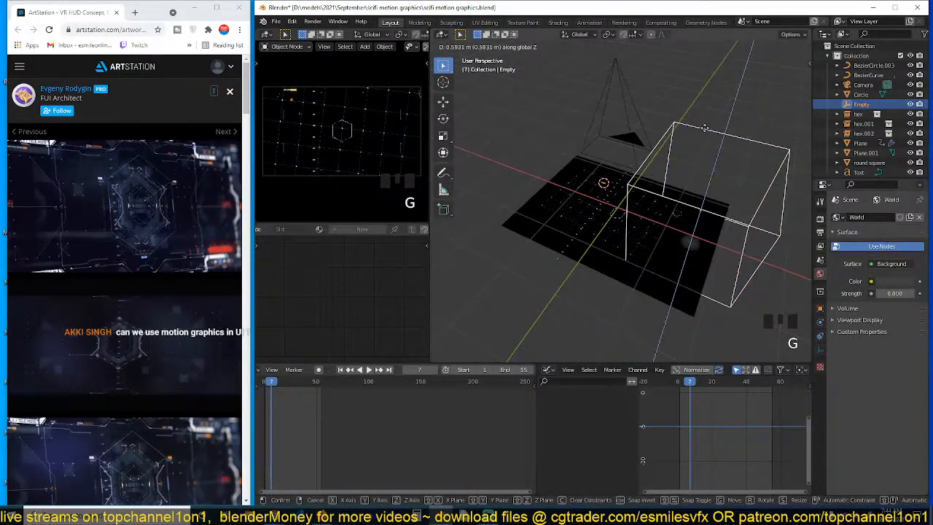
pyautogui.click(707, 125)
pyautogui.press('s')
pyautogui.rightClick(743, 112)
pyautogui.press('g')
pyautogui.press('z')
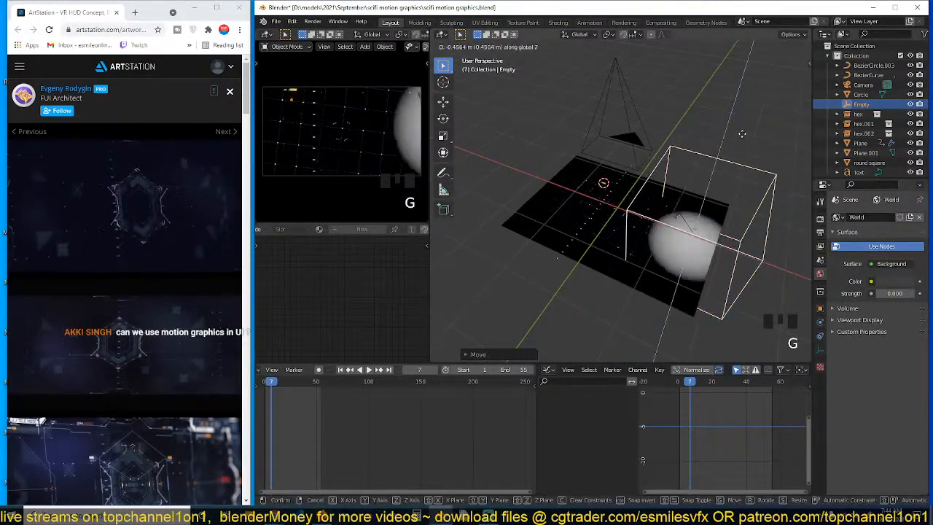
pyautogui.click(753, 136)
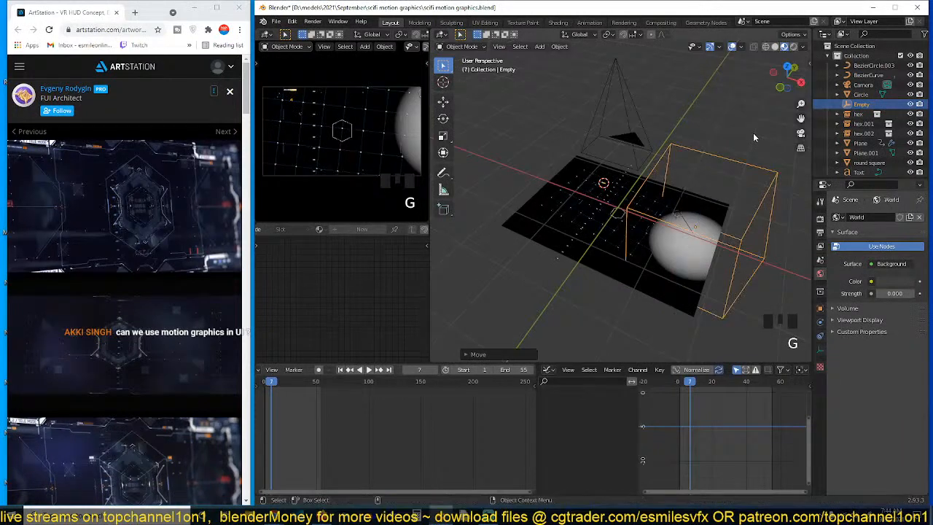
# Insert a ColorRamp node after the Gradient Texture in the plane's BG material
pyautogui.click(640, 263)
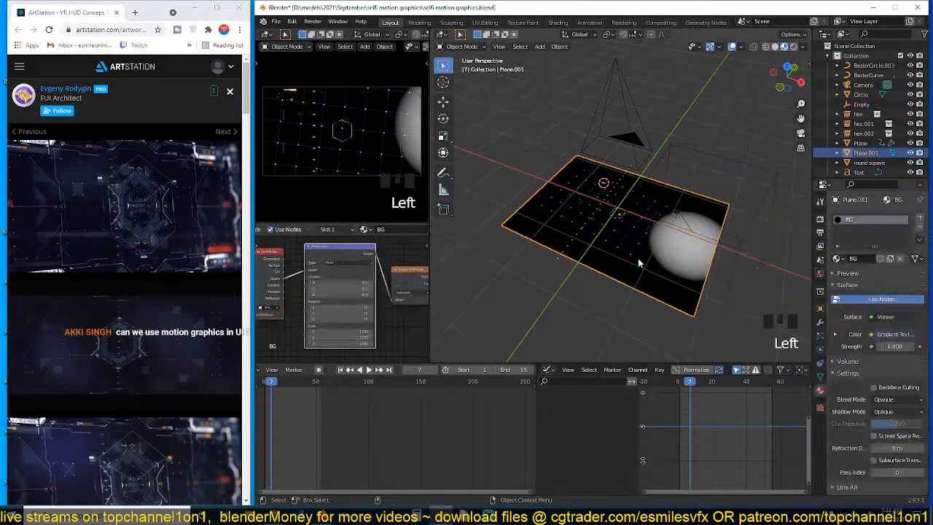
pyautogui.scroll(-9, 413, 289)
pyautogui.moveTo(424, 251); pyautogui.dragTo(282, 311)
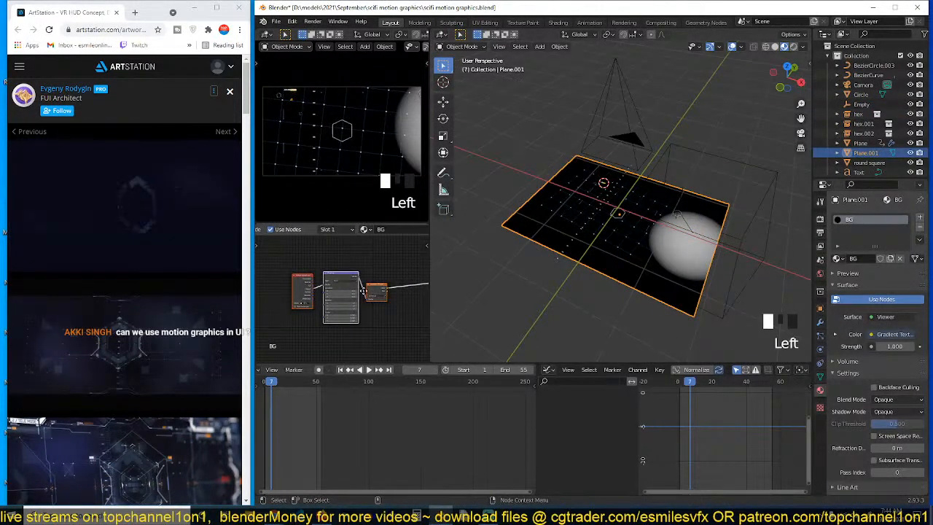
pyautogui.moveTo(376, 286); pyautogui.dragTo(311, 285)
pyautogui.scroll(3, 350, 264)
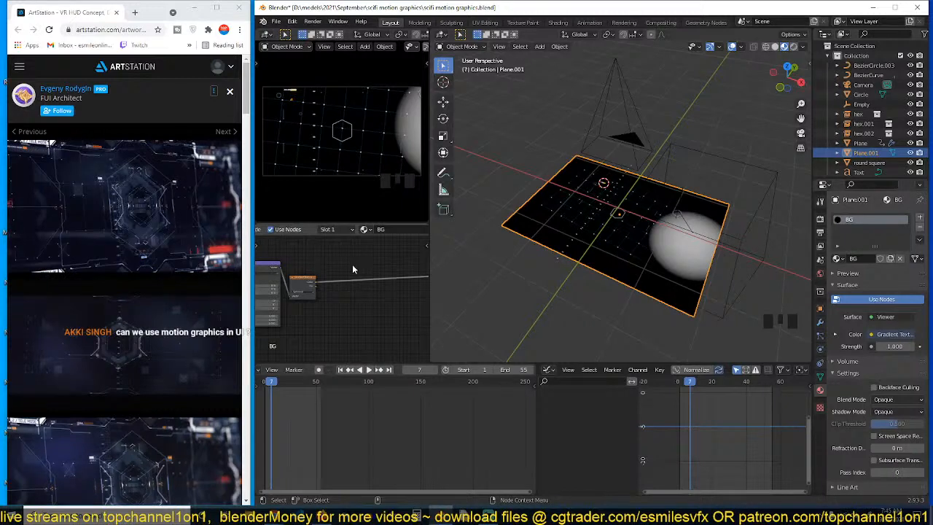
pyautogui.hotkey('shift', 'a')
pyautogui.moveTo(342, 338)
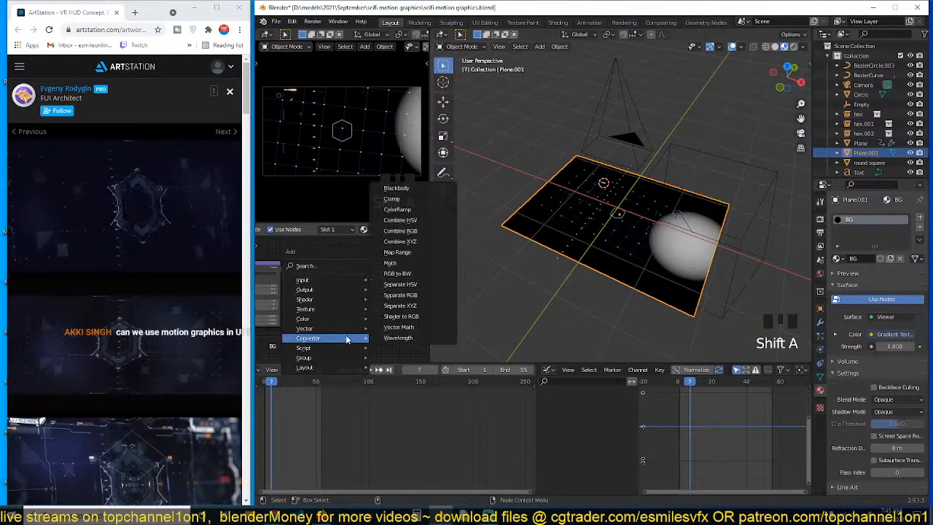
pyautogui.click(397, 212)
pyautogui.click(336, 241)
pyautogui.scroll(5, 364, 270)
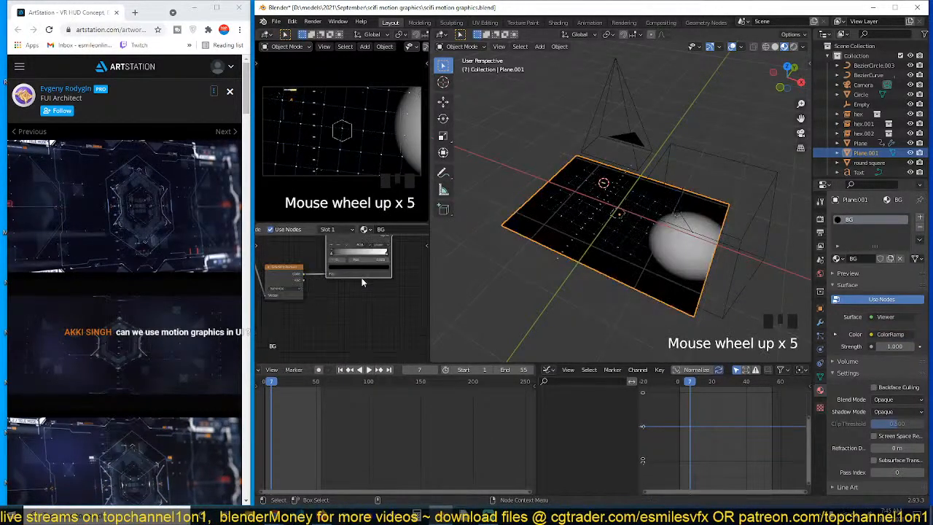
# Change the ColorRamp's white stop to teal to tint the spherical gradient
pyautogui.scroll(2, 346, 140)
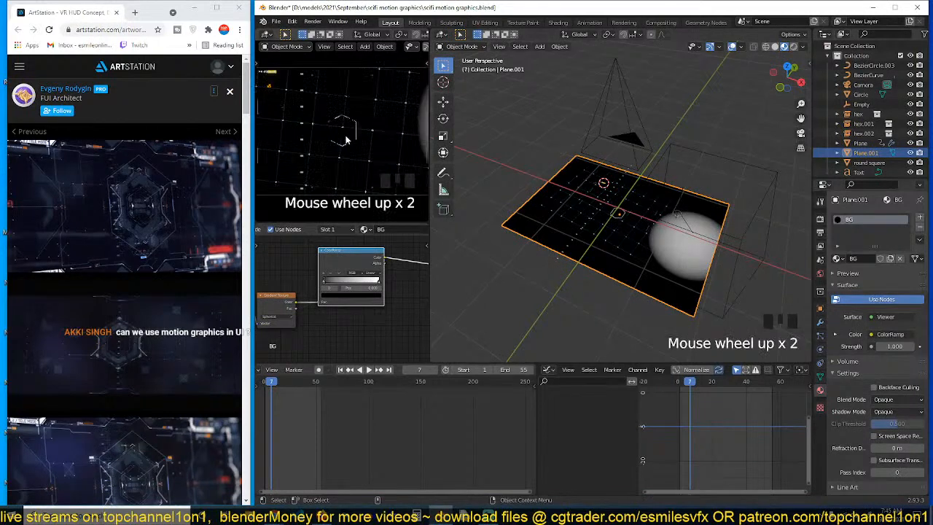
pyautogui.scroll(4, 369, 280)
pyautogui.click(388, 276)
pyautogui.click(383, 296)
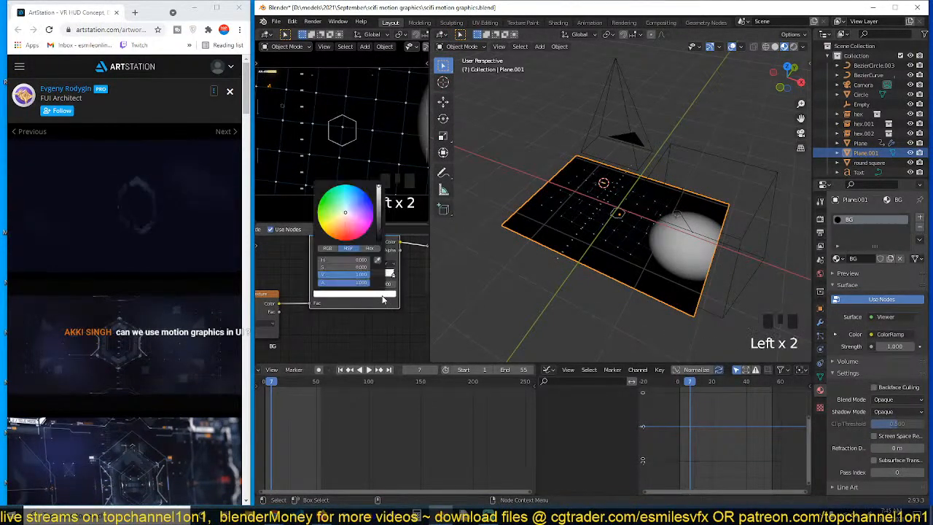
pyautogui.moveTo(346, 213); pyautogui.dragTo(349, 195)
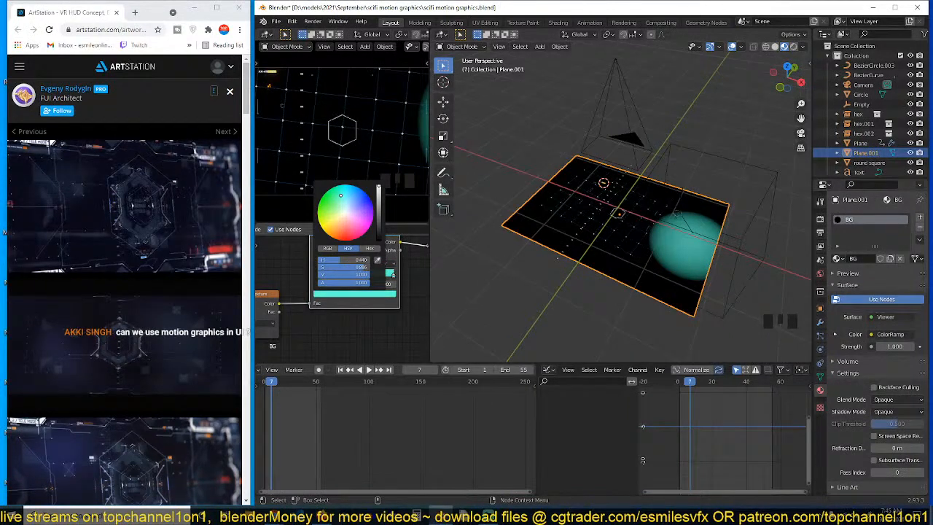
# Delete the empty that controls the spherical gradient
pyautogui.click(733, 188)
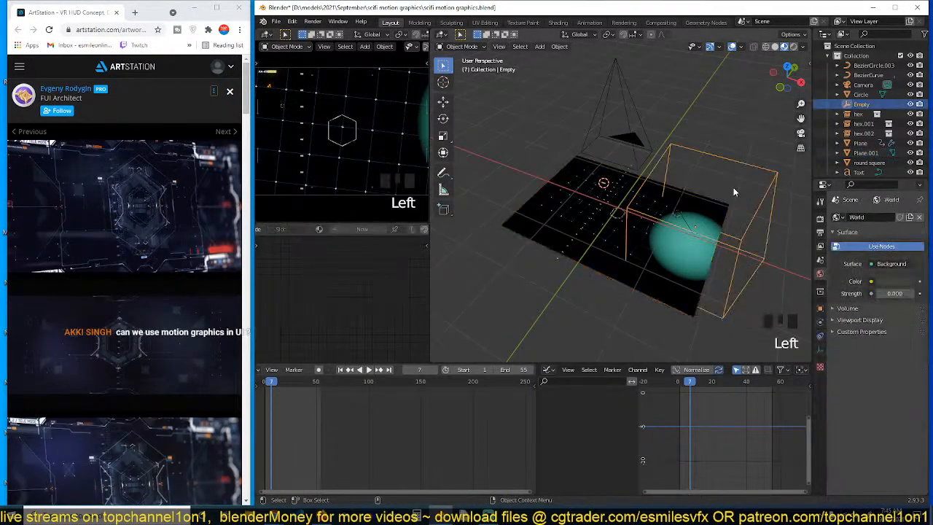
pyautogui.press('g')
pyautogui.press('z')
pyautogui.click(728, 185)
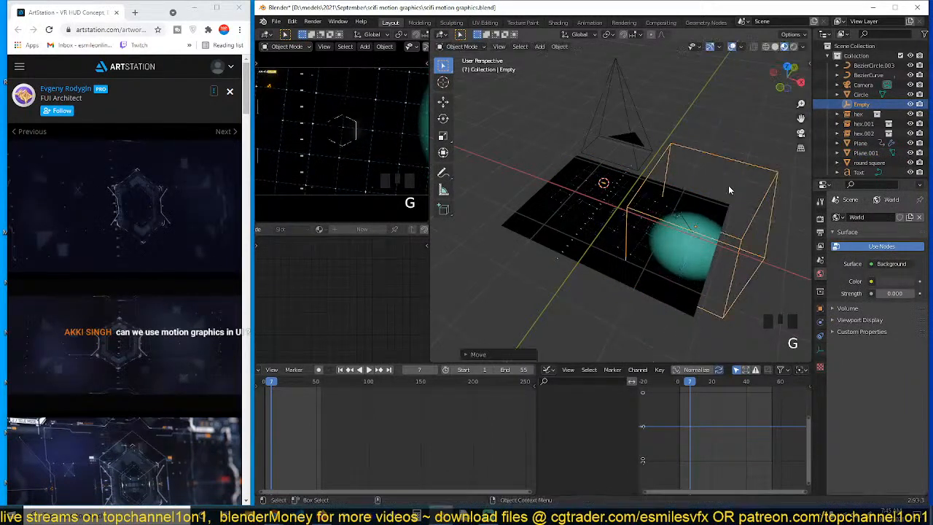
pyautogui.press('x')
pyautogui.click(674, 201)
# Reconnect the background plane's Principled BSDF to the Material Output in place of the gradient preview
pyautogui.click(568, 241)
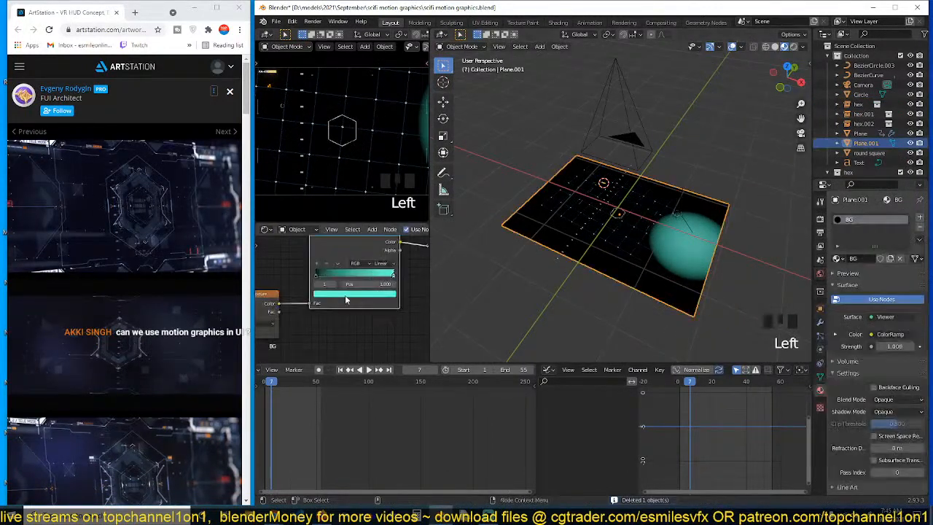
pyautogui.scroll(-11, 397, 305)
pyautogui.moveTo(397, 304); pyautogui.dragTo(327, 307, button='middle')
pyautogui.keyDown('ctrl'); pyautogui.keyDown('shift'); pyautogui.click(384, 313); pyautogui.keyUp('shift'); pyautogui.keyUp('ctrl')
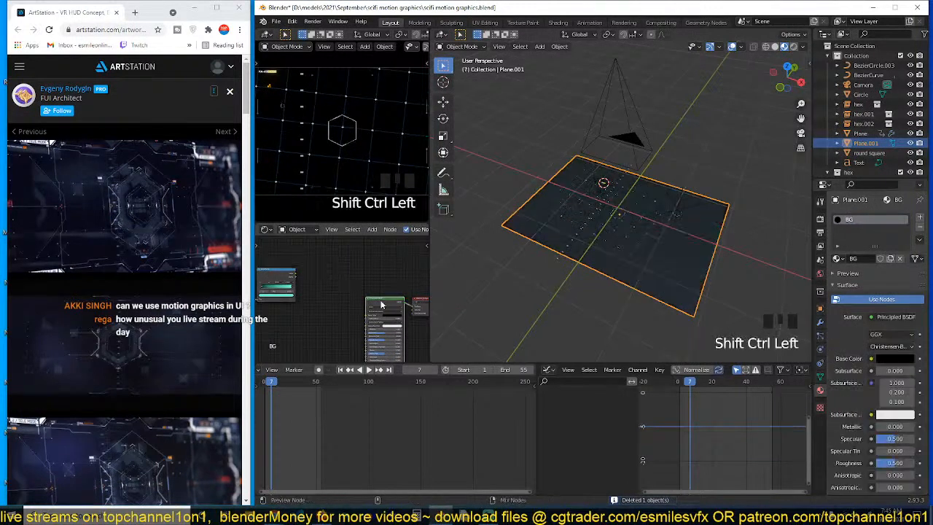
# Add a point light to the scene
pyautogui.scroll(4, 655, 242)
pyautogui.keyDown('shift'); pyautogui.moveTo(655, 242); pyautogui.dragTo(618, 234, button='middle'); pyautogui.keyUp('shift')
pyautogui.hotkey('shift', 'a')
pyautogui.moveTo(606, 360)
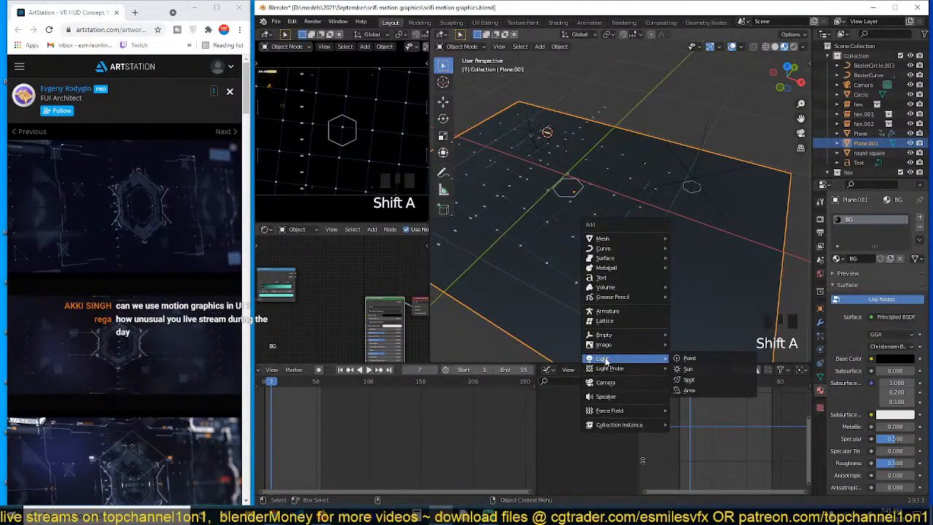
pyautogui.click(684, 358)
# Move the point light over the background plane's upper-left area in top view
pyautogui.press('`')
pyautogui.press('`')
pyautogui.scroll(-2, 718, 193)
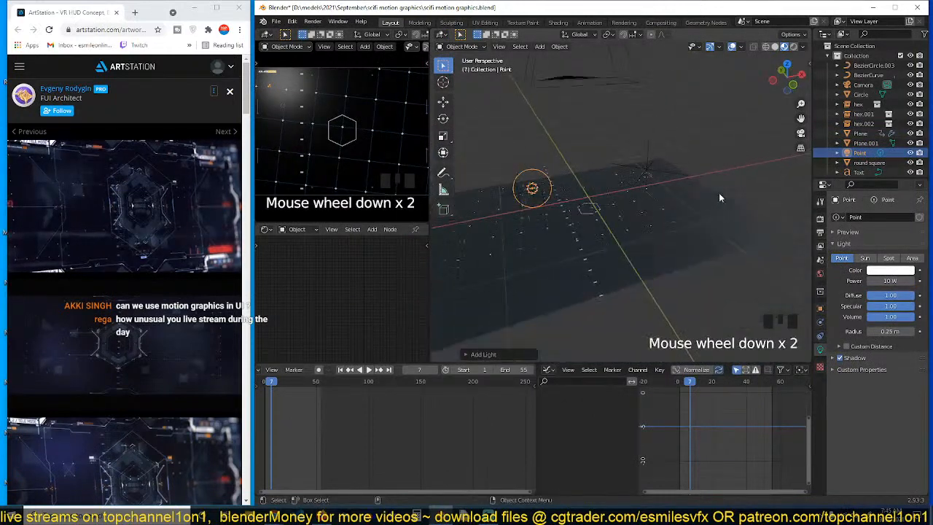
pyautogui.scroll(-1, 719, 193)
pyautogui.scroll(-3, 413, 143)
pyautogui.scroll(1, 626, 186)
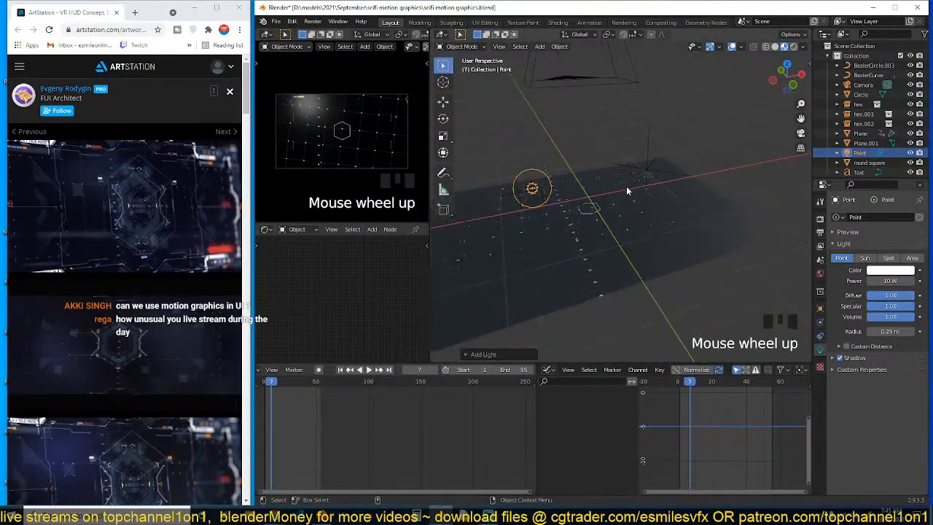
pyautogui.press('KP_7')
pyautogui.press('g')
pyautogui.click(590, 183)
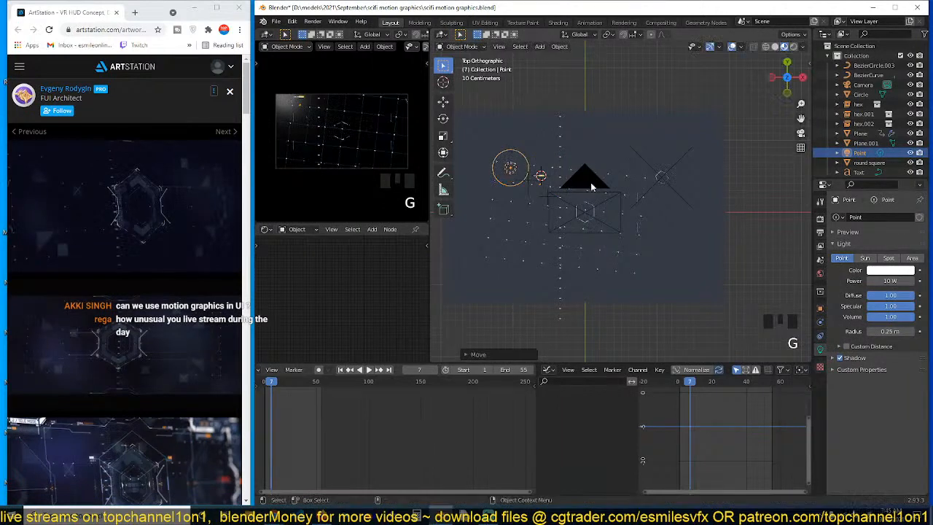
# Tint the point light blue-violet and fine-tune its position in perspective view
pyautogui.press('`')
pyautogui.scroll(2, 590, 182)
pyautogui.click(899, 274)
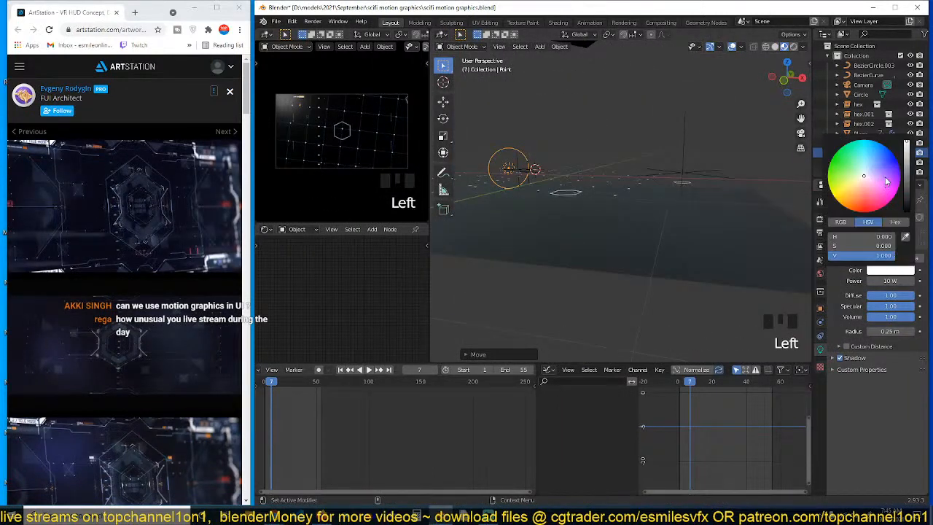
pyautogui.click(882, 177)
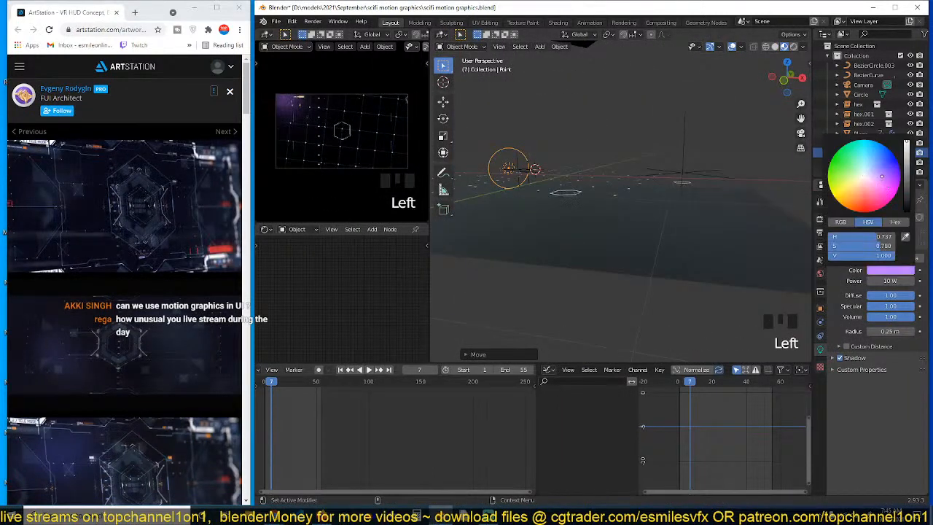
pyautogui.scroll(3, 555, 140)
pyautogui.press('g')
pyautogui.click(557, 141)
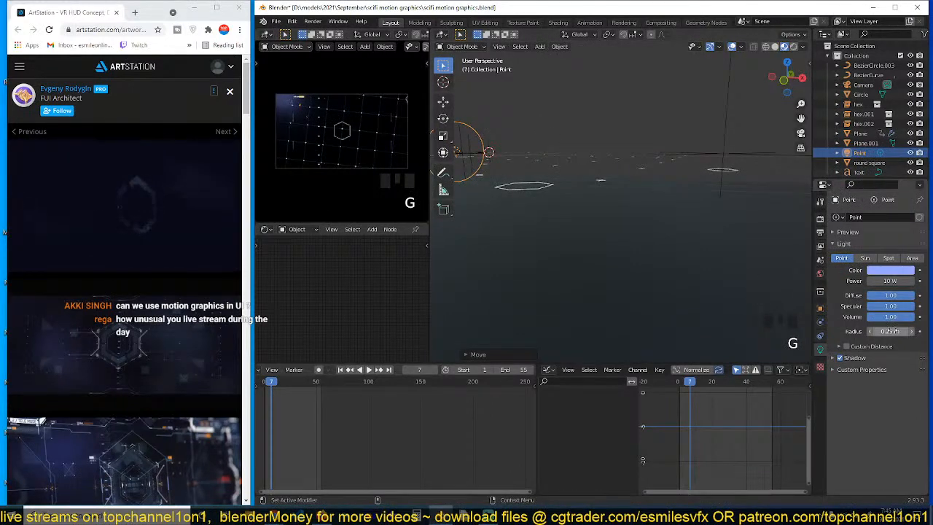
# Set the point light's radius to 0.44 m and its power to 99.7 W
pyautogui.moveTo(891, 331); pyautogui.dragTo(872, 331)
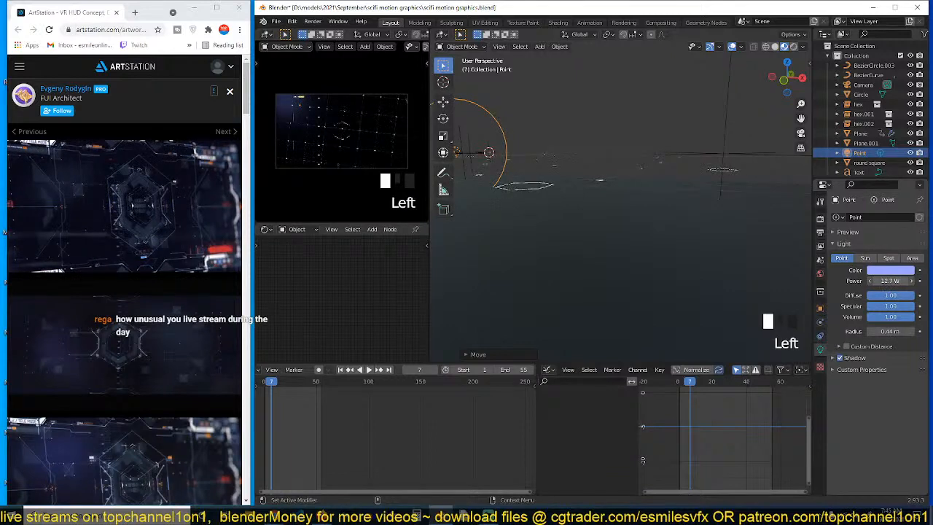
pyautogui.moveTo(890, 281)
pyautogui.mouseDown()
pyautogui.moveTo(911, 281)
pyautogui.moveTo(890, 281)
pyautogui.mouseUp()
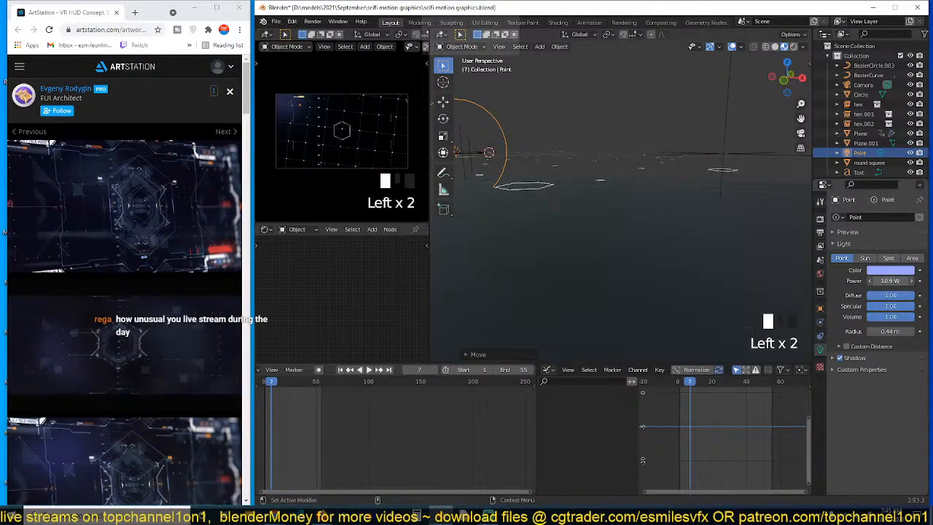
pyautogui.click(890, 280)
pyautogui.press('Return')
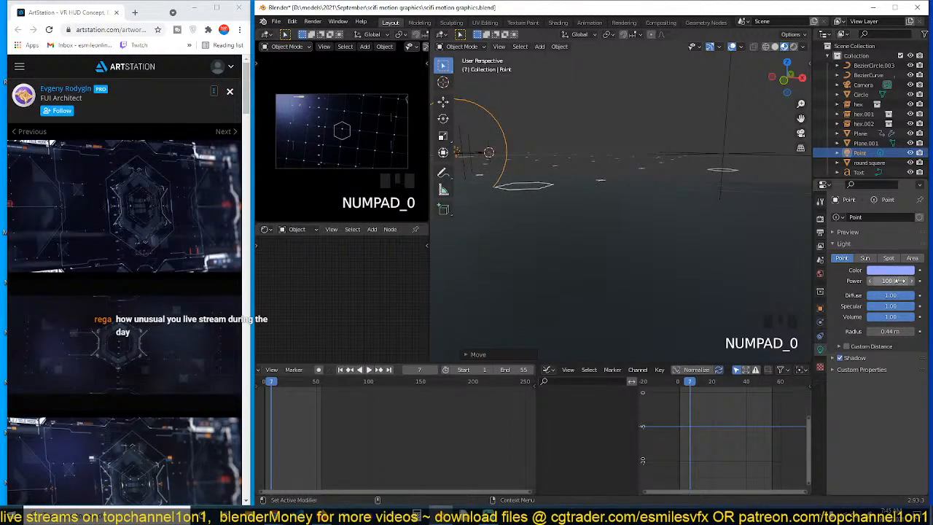
pyautogui.moveTo(901, 281); pyautogui.dragTo(898, 281)
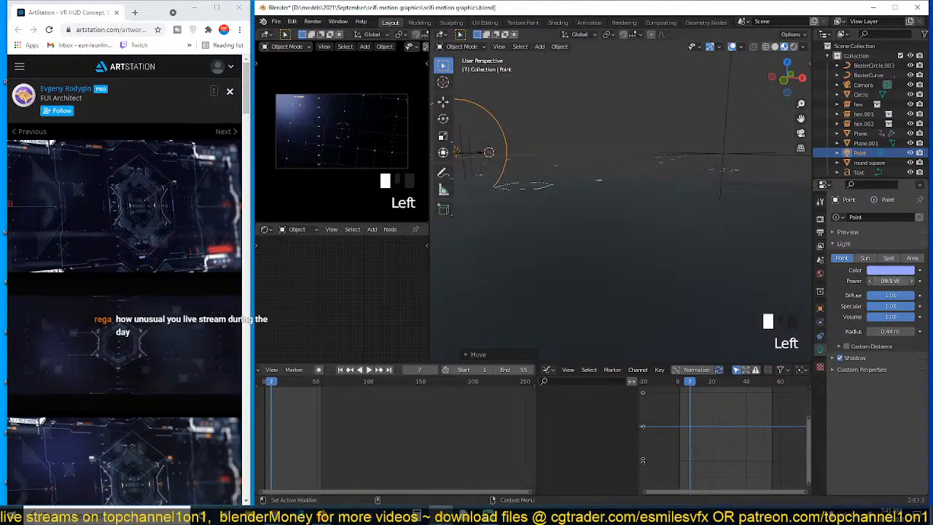
# Darken the point light's blue-violet colour to a value of about 0.15
pyautogui.click(901, 272)
pyautogui.moveTo(908, 152); pyautogui.dragTo(907, 181)
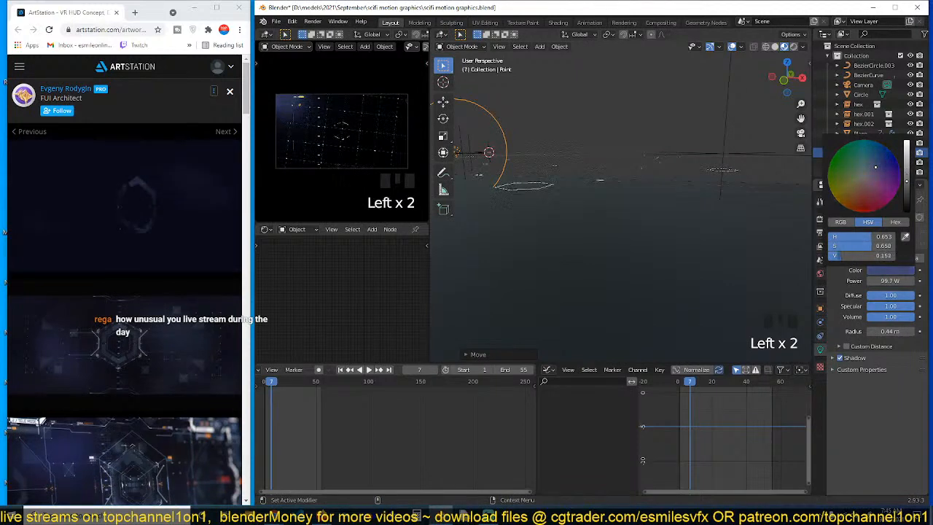
# Duplicate the point light in top view and place the copy near the background plane's right edge
pyautogui.press('KP_7')
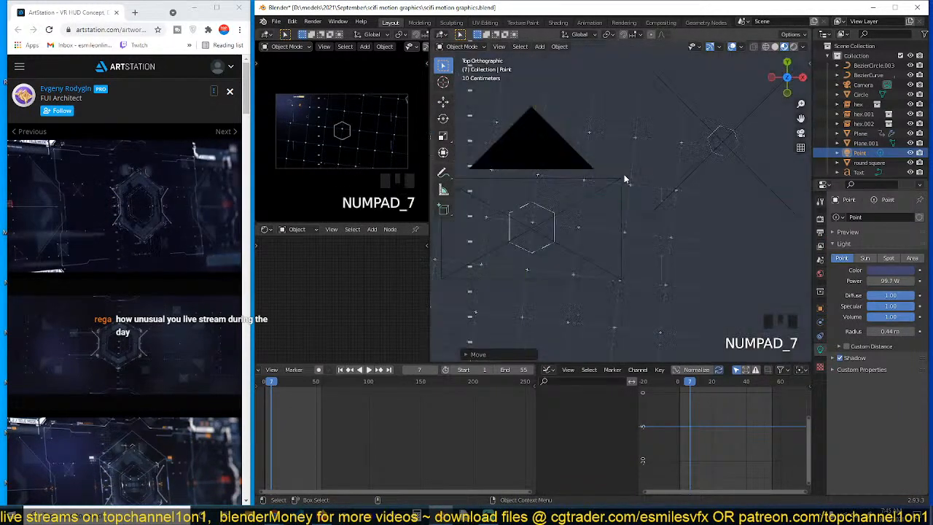
pyautogui.scroll(-7, 572, 201)
pyautogui.hotkey('shift', 'd')
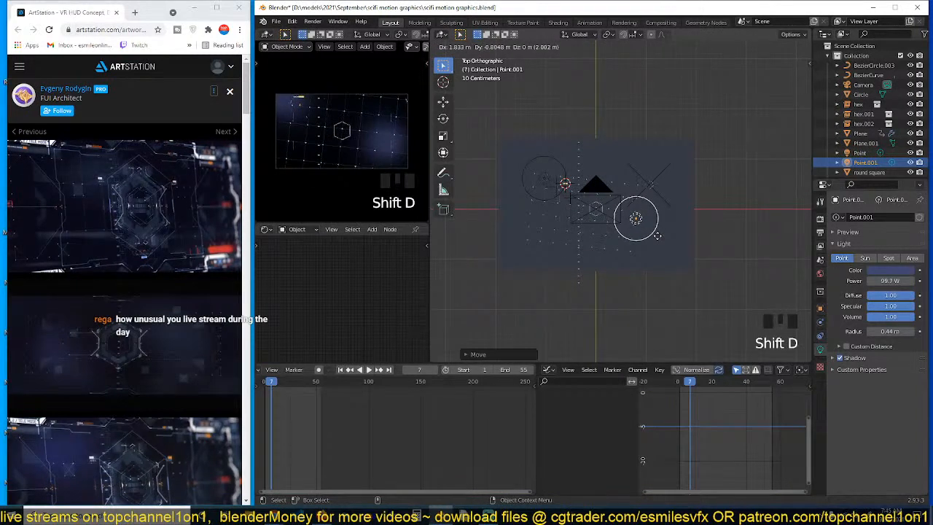
pyautogui.click(661, 238)
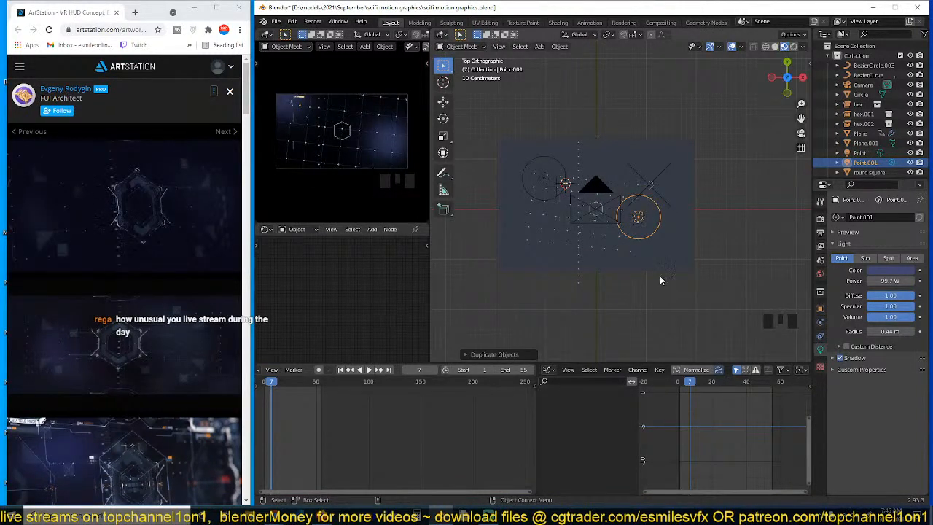
pyautogui.press('g')
pyautogui.click(682, 281)
# Recolour the duplicated light to a medium-dark pure blue and set its radius to 1.08 m
pyautogui.click(882, 272)
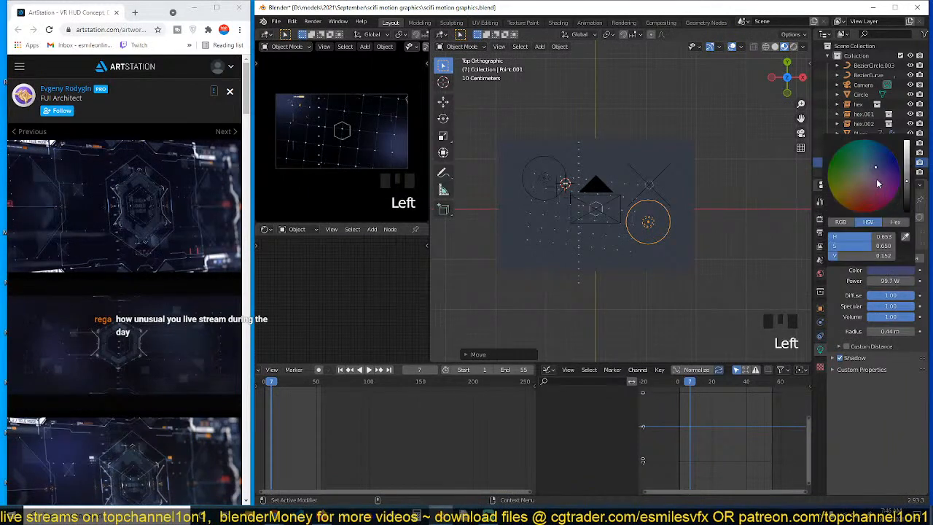
pyautogui.moveTo(874, 182)
pyautogui.mouseDown()
pyautogui.moveTo(875, 142)
pyautogui.moveTo(906, 195)
pyautogui.mouseUp()
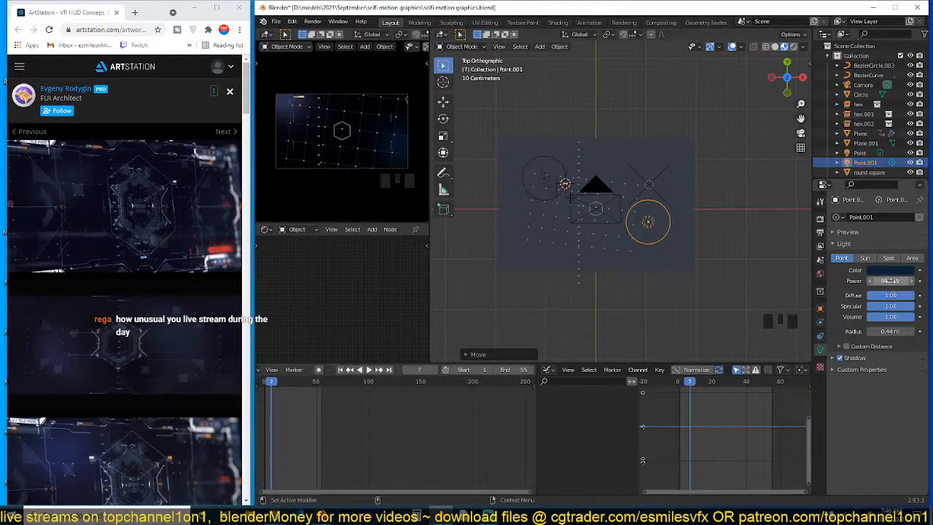
pyautogui.moveTo(873, 330); pyautogui.dragTo(920, 331)
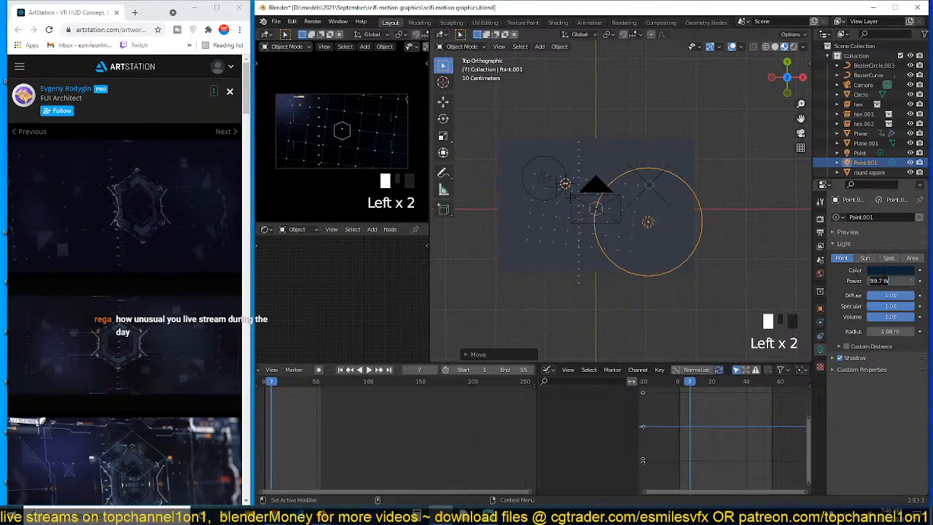
pyautogui.click(886, 271)
pyautogui.moveTo(906, 198); pyautogui.dragTo(906, 172)
# Play the animation in the maximized camera view and examine the lit background and HUD elements up close
pyautogui.scroll(3, 374, 145)
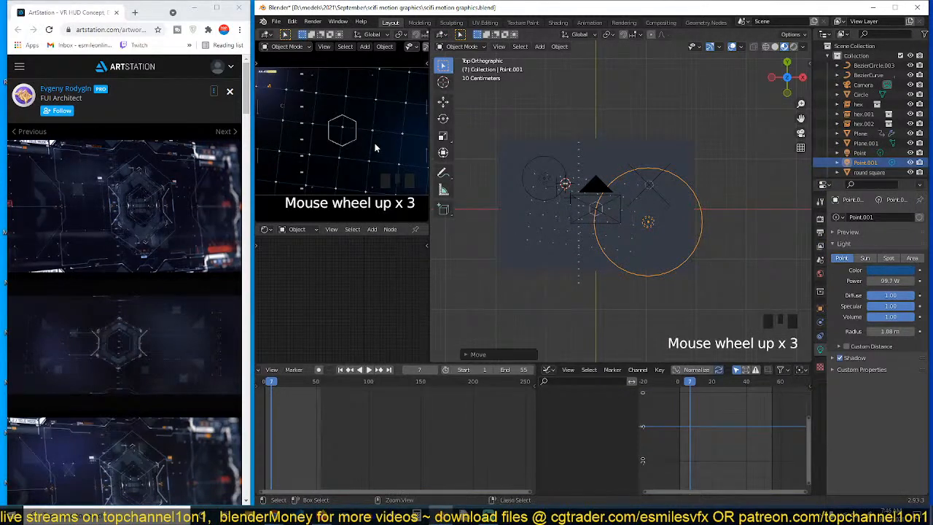
pyautogui.hotkey('ctrl', 'space')
pyautogui.scroll(-4, 522, 249)
pyautogui.press('space')
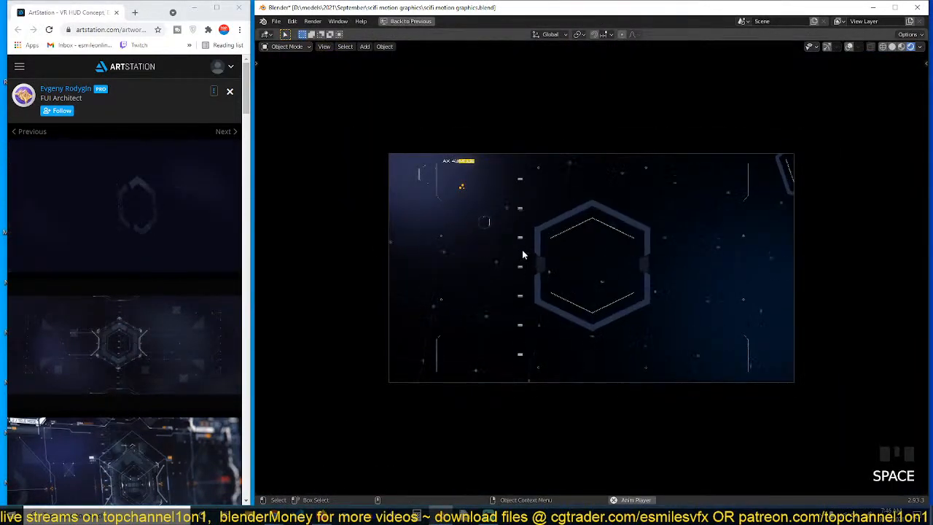
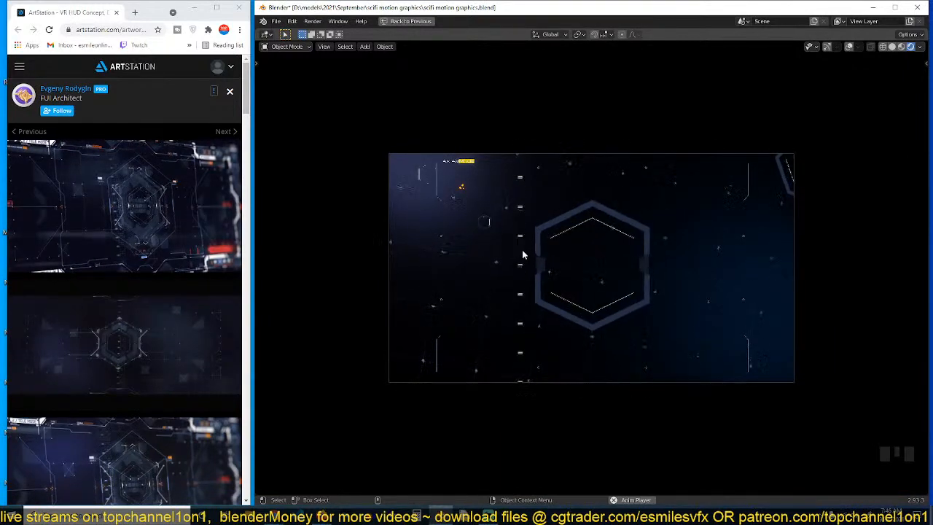
pyautogui.scroll(2, 523, 254)
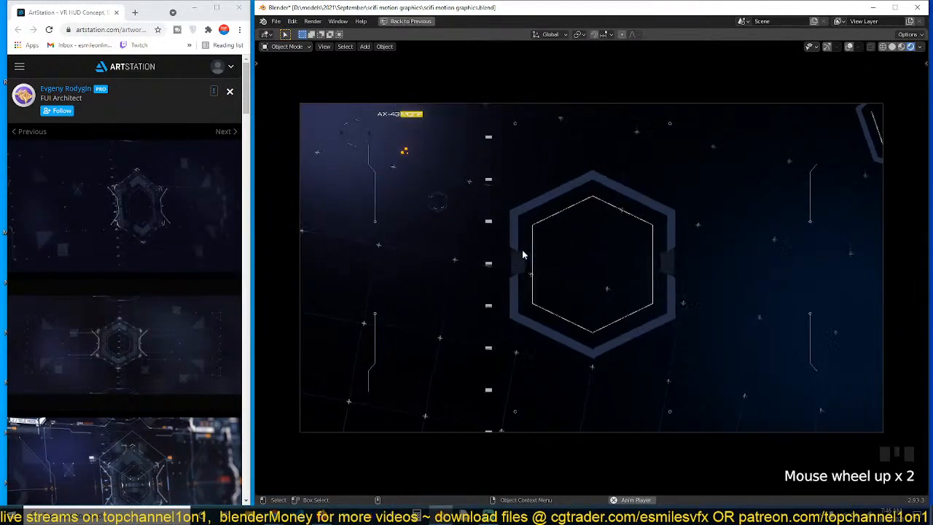
pyautogui.scroll(3, 398, 136)
pyautogui.keyDown('shift'); pyautogui.moveTo(397, 146); pyautogui.dragTo(498, 232, button='middle'); pyautogui.keyUp('shift')
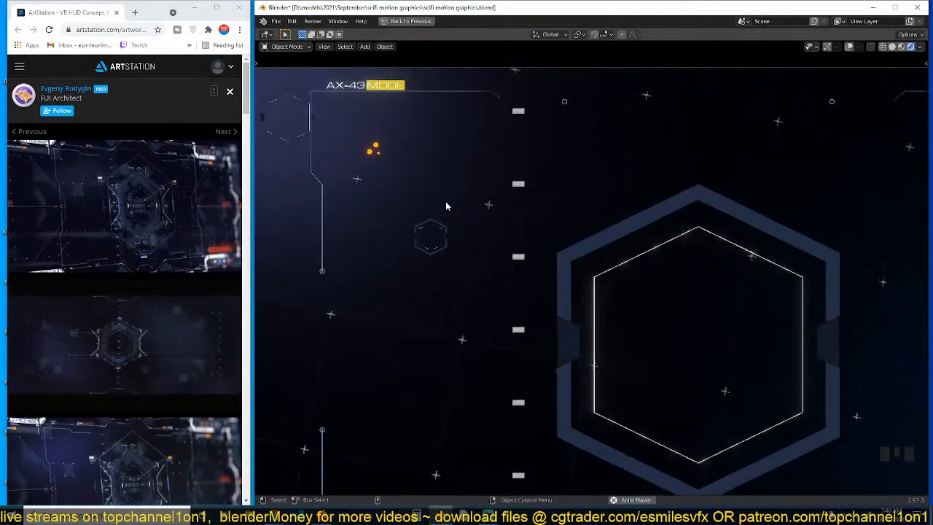
pyautogui.scroll(-3, 458, 234)
pyautogui.keyDown('shift'); pyautogui.moveTo(527, 281); pyautogui.dragTo(473, 227, button='middle'); pyautogui.keyUp('shift')
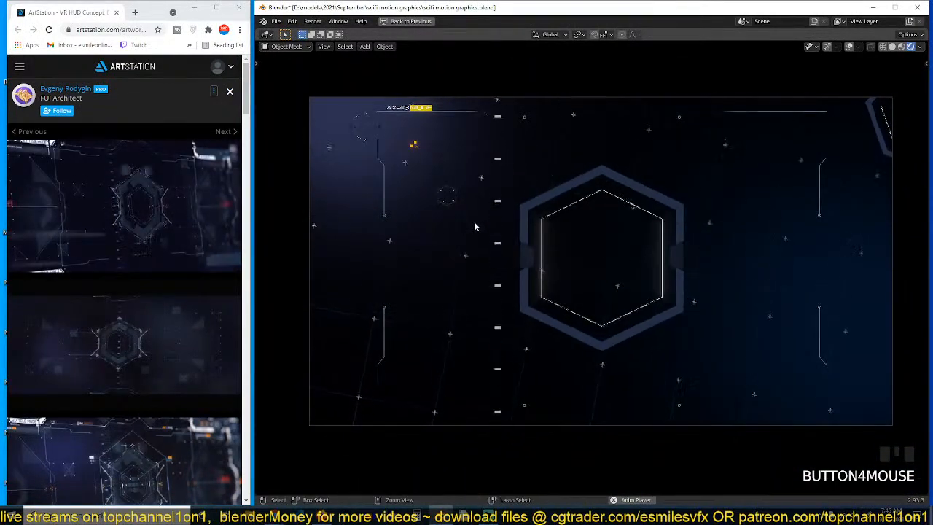
pyautogui.hotkey('ctrl', 'space')
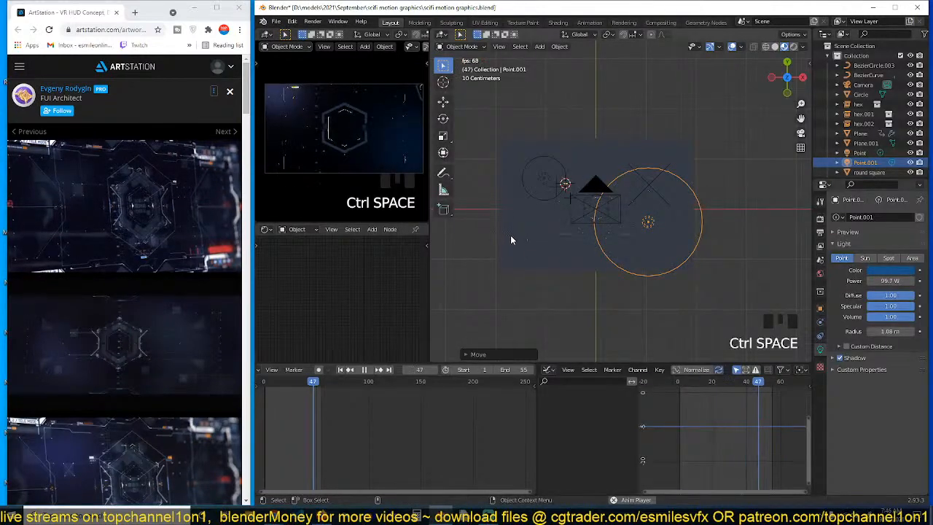
# Duplicate the dotted grid plane in place and keep only the copy selected
pyautogui.scroll(6, 522, 256)
pyautogui.keyDown('shift'); pyautogui.moveTo(522, 256); pyautogui.dragTo(640, 237, button='middle'); pyautogui.keyUp('shift')
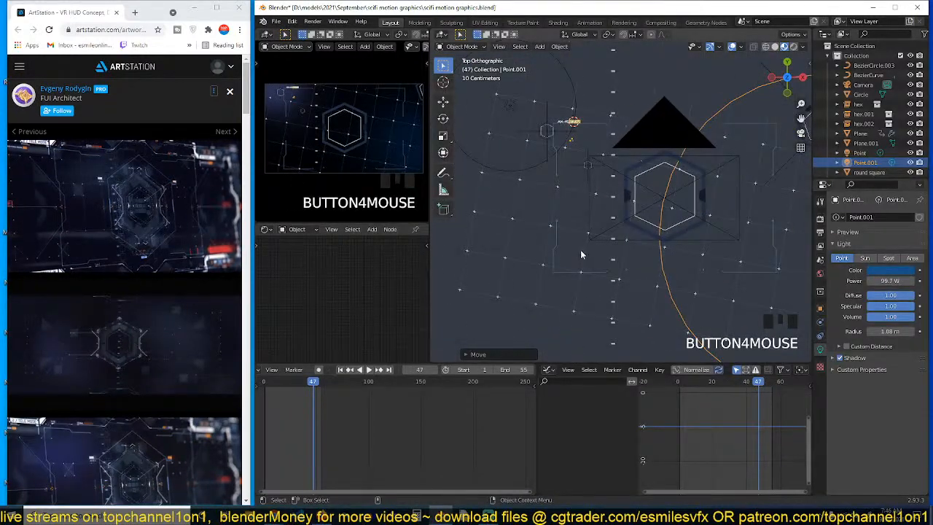
pyautogui.scroll(2, 565, 248)
pyautogui.click(524, 245)
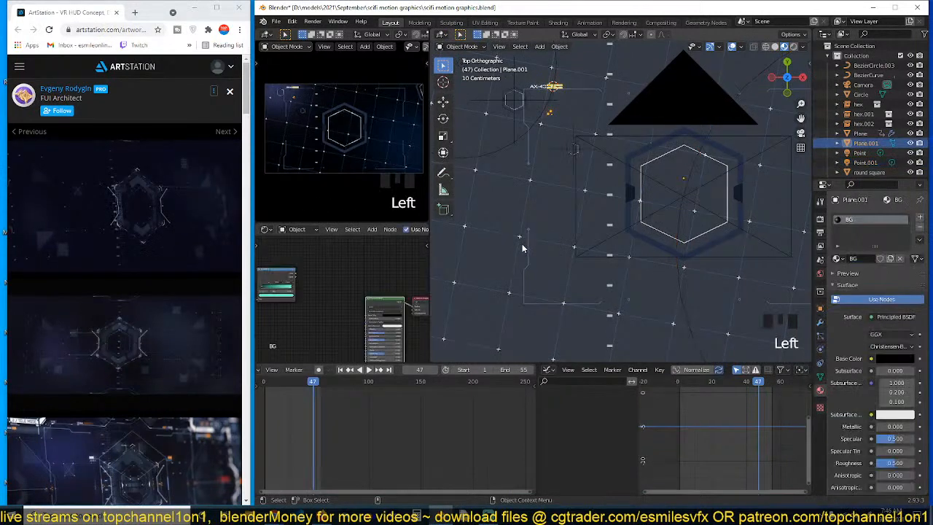
pyautogui.click(524, 245)
pyautogui.scroll(-4, 524, 279)
pyautogui.hotkey('shift', 'd')
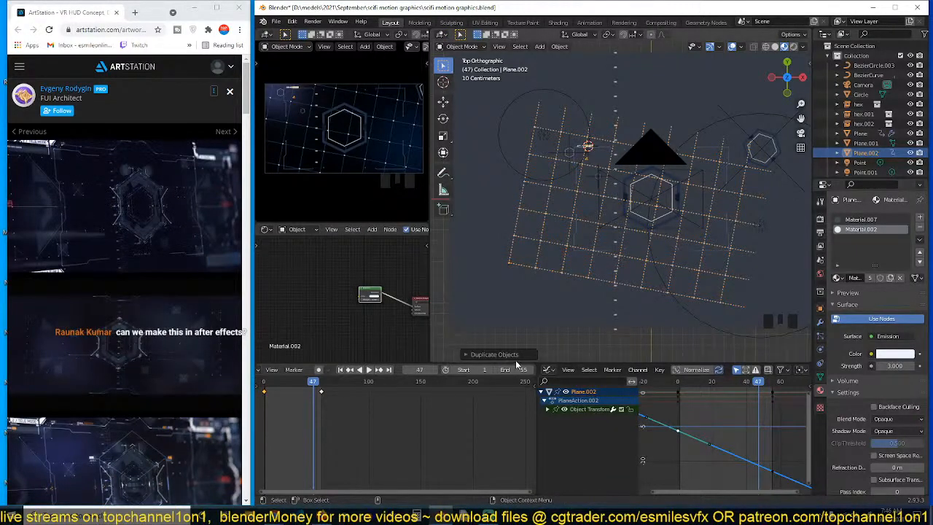
pyautogui.press('a')
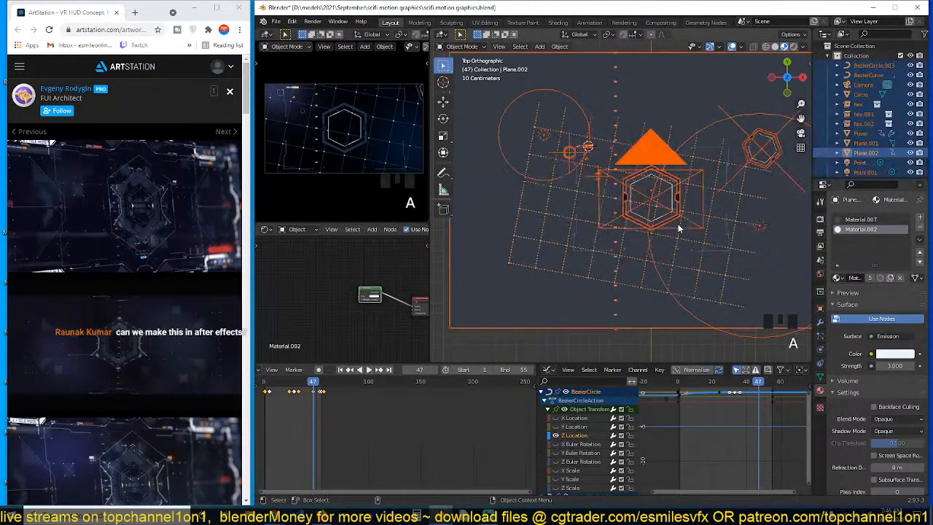
pyautogui.click(596, 275)
pyautogui.click(589, 277)
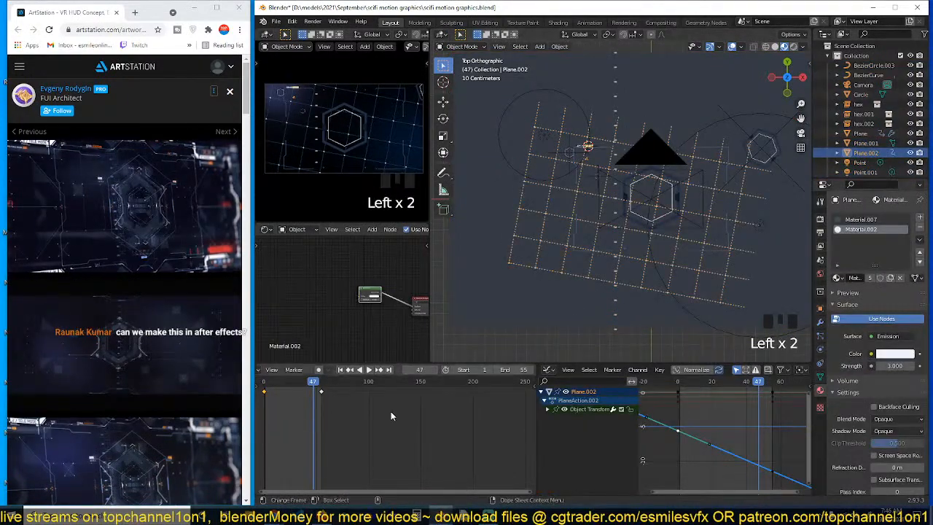
# Scale the duplicated grid by a factor of 2
pyautogui.press('s')
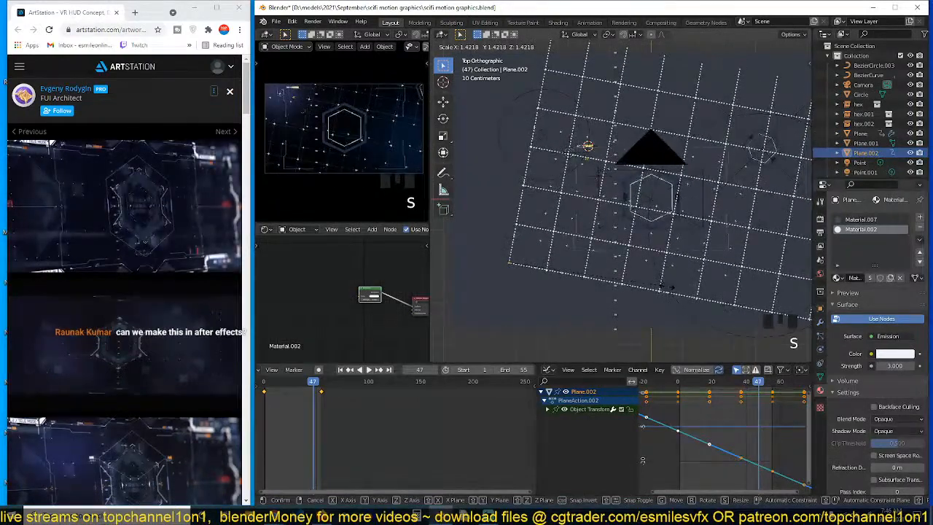
pyautogui.click(667, 290)
pyautogui.press('s')
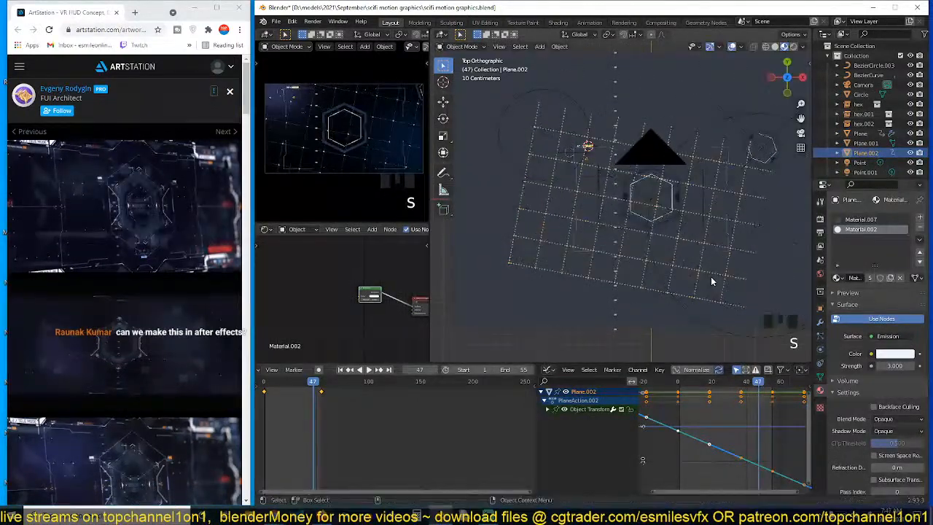
pyautogui.press('2')
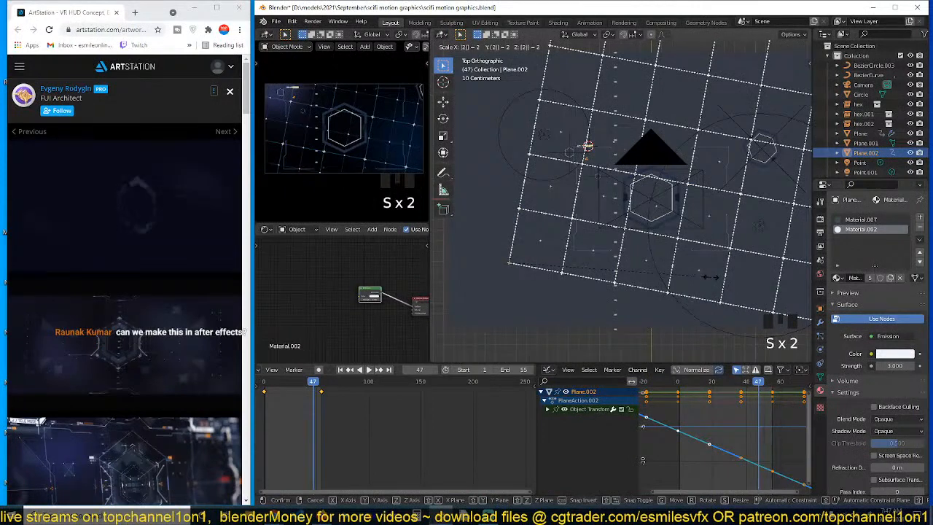
# Scale Plane.002 by 2 and isolate it in top-down local view, with its mesh open for editing
pyautogui.click(709, 277)
pyautogui.scroll(2, 694, 280)
pyautogui.press('Tab')
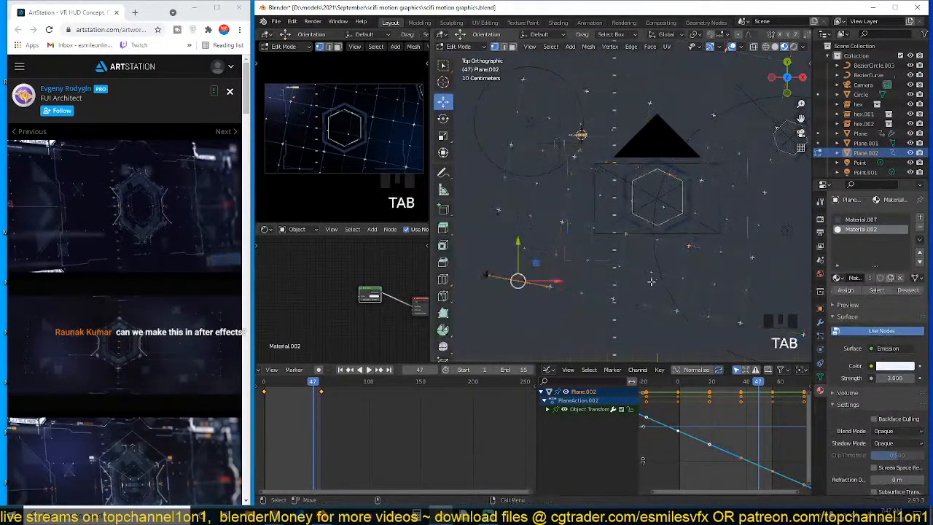
pyautogui.scroll(4, 651, 282)
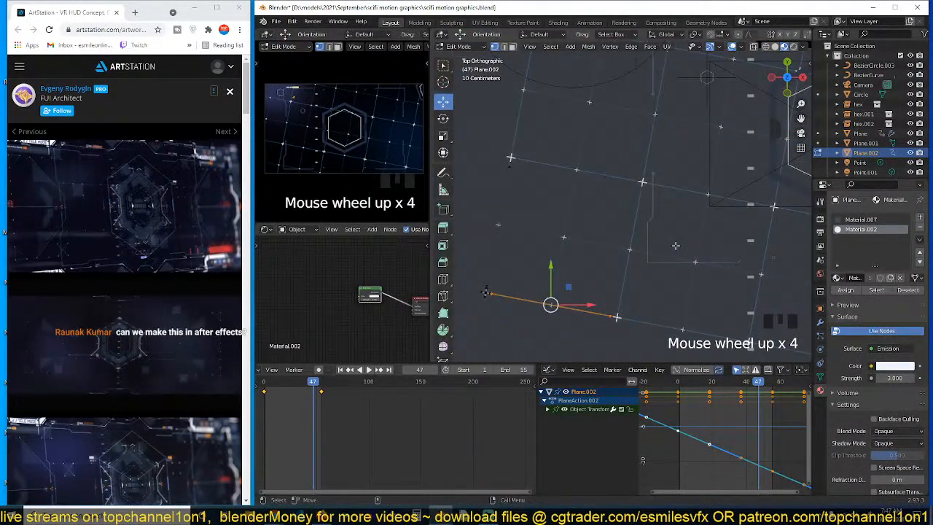
pyautogui.press('KP_Divide')
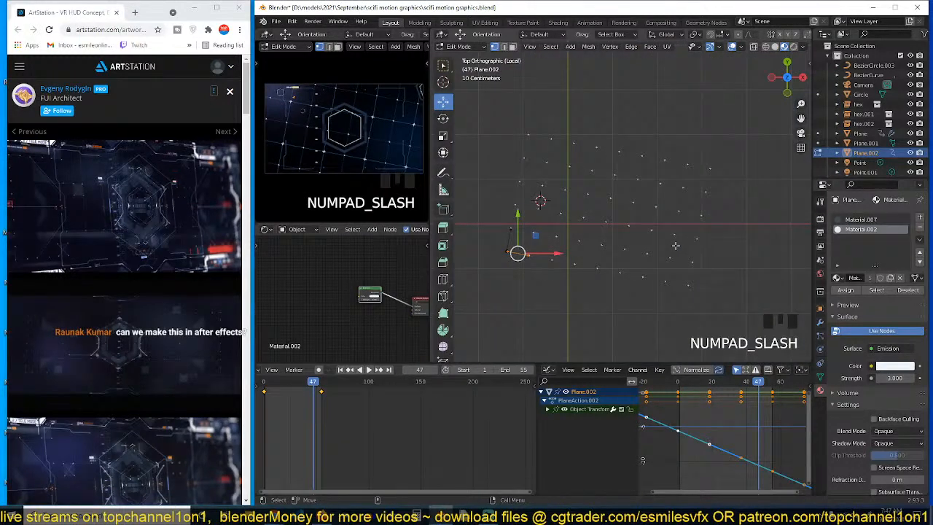
pyautogui.press('KP_7')
pyautogui.scroll(4, 667, 234)
pyautogui.keyDown('shift'); pyautogui.moveTo(603, 227); pyautogui.dragTo(749, 194, button='middle'); pyautogui.keyUp('shift')
pyautogui.press('Tab')
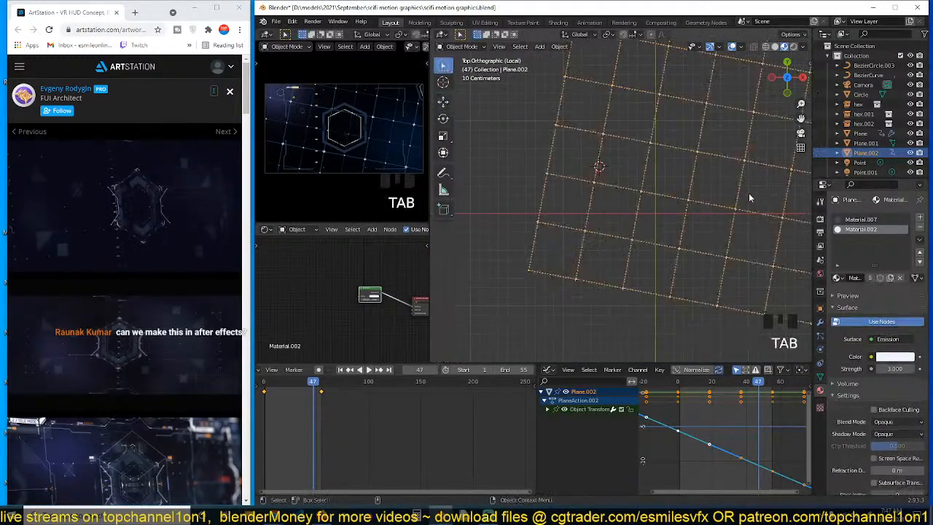
pyautogui.scroll(3, 567, 306)
pyautogui.keyDown('shift'); pyautogui.moveTo(567, 306); pyautogui.dragTo(732, 216, button='middle'); pyautogui.keyUp('shift')
pyautogui.press('Tab')
pyautogui.scroll(4, 731, 215)
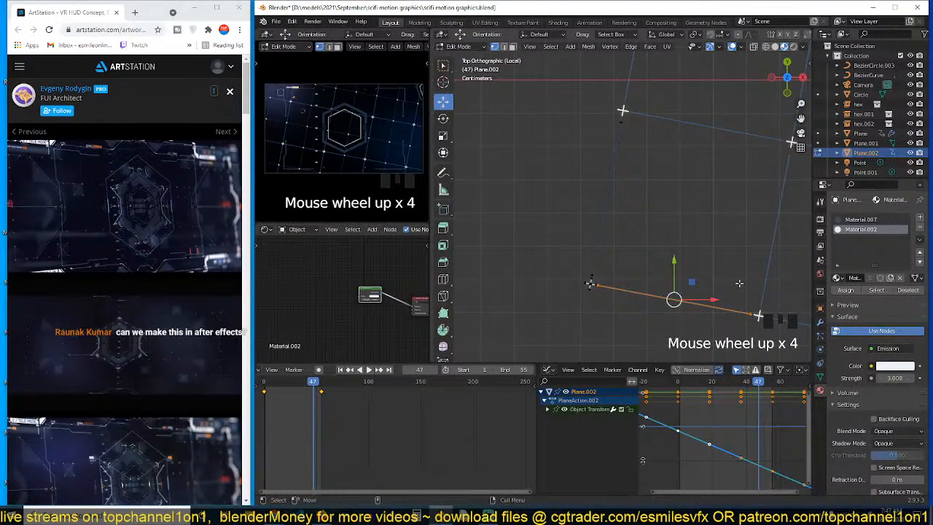
# Rotate the selected connecting edge so it slopes upward to the right, and reposition it along global Y
pyautogui.press('r')
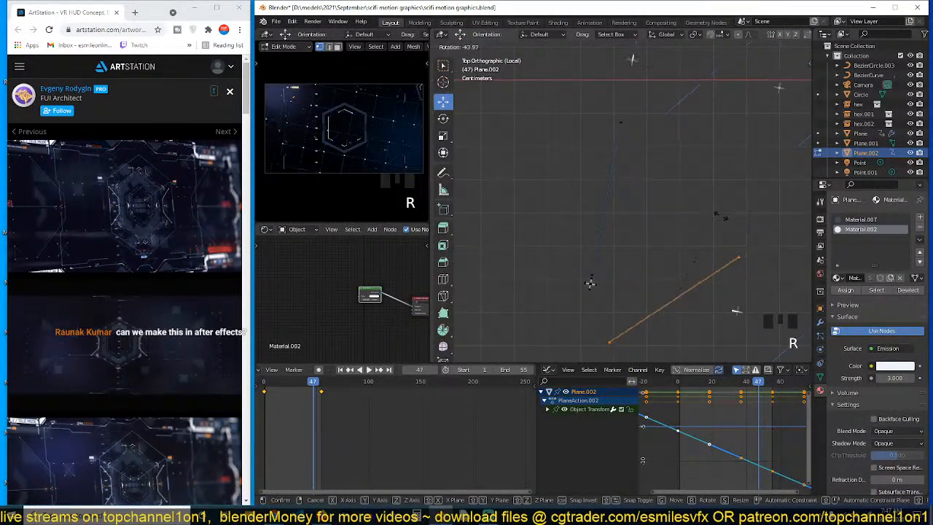
pyautogui.rightClick(734, 255)
pyautogui.press('r')
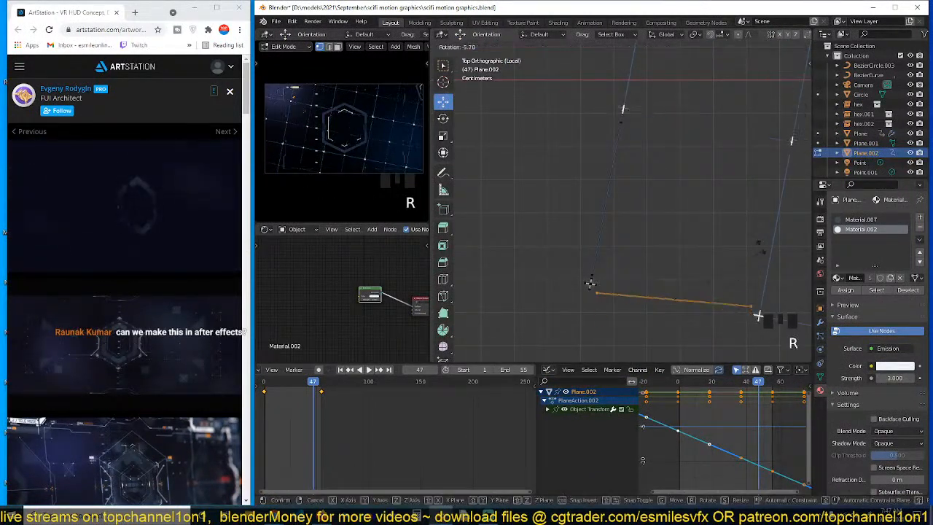
pyautogui.click(742, 205)
pyautogui.press('g')
pyautogui.press('y')
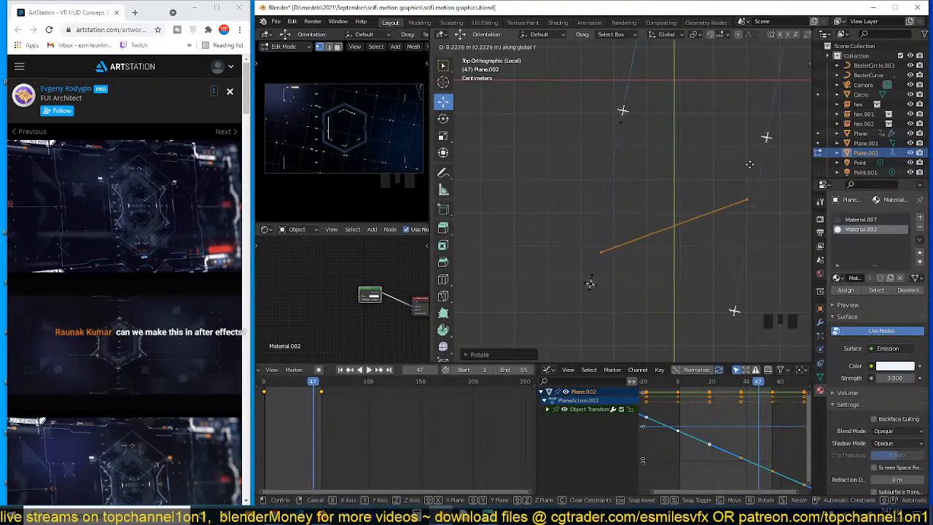
pyautogui.click(744, 190)
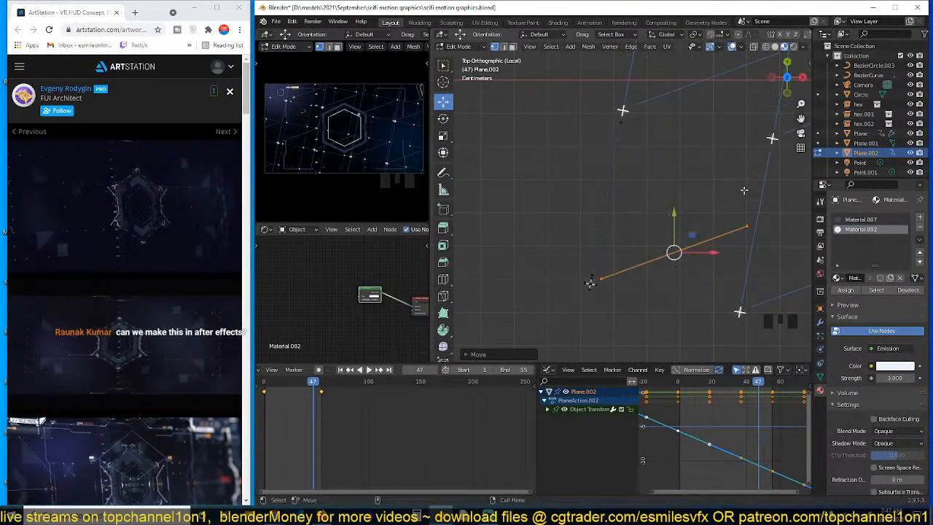
# Duplicate the slanted edge a very short distance along global Y
pyautogui.hotkey('shift', 'd')
pyautogui.press('y')
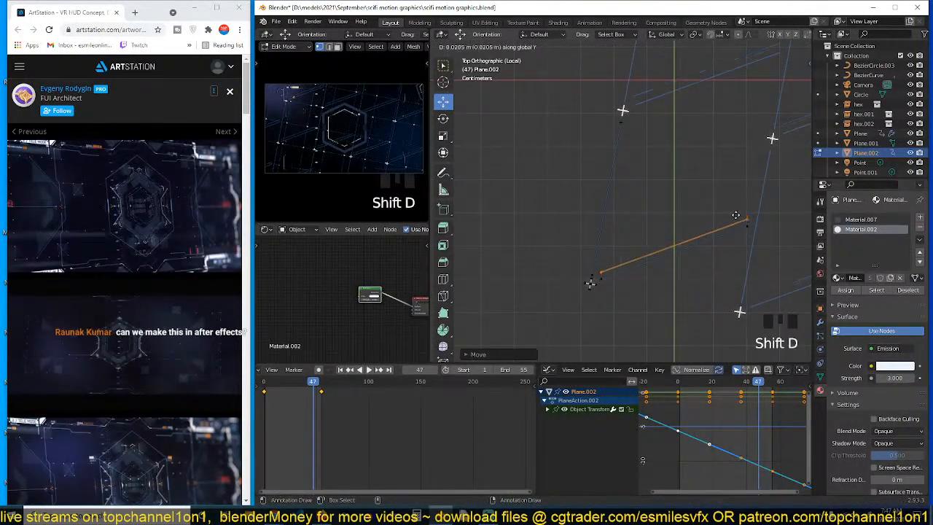
pyautogui.click(737, 219)
pyautogui.hotkey('shift', 'e')
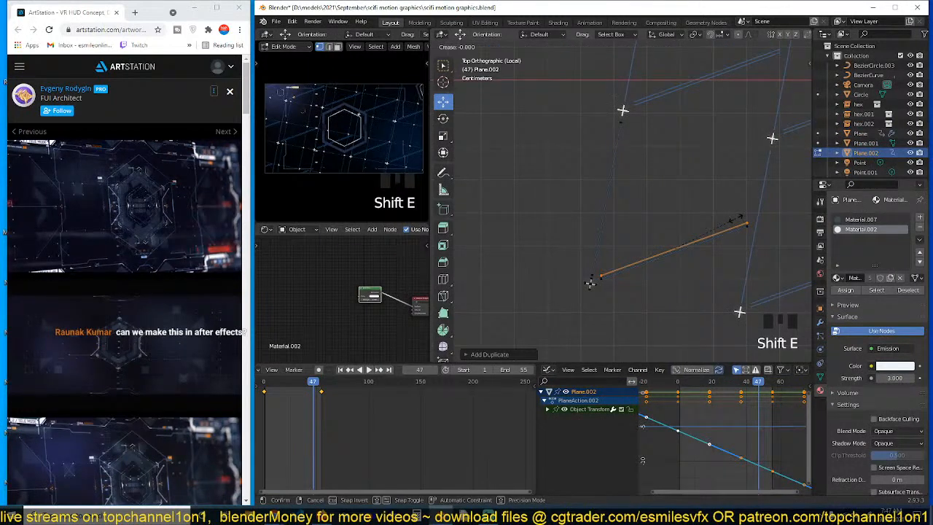
pyautogui.rightClick(736, 218)
pyautogui.hotkey('shift', 'e')
pyautogui.rightClick(736, 218)
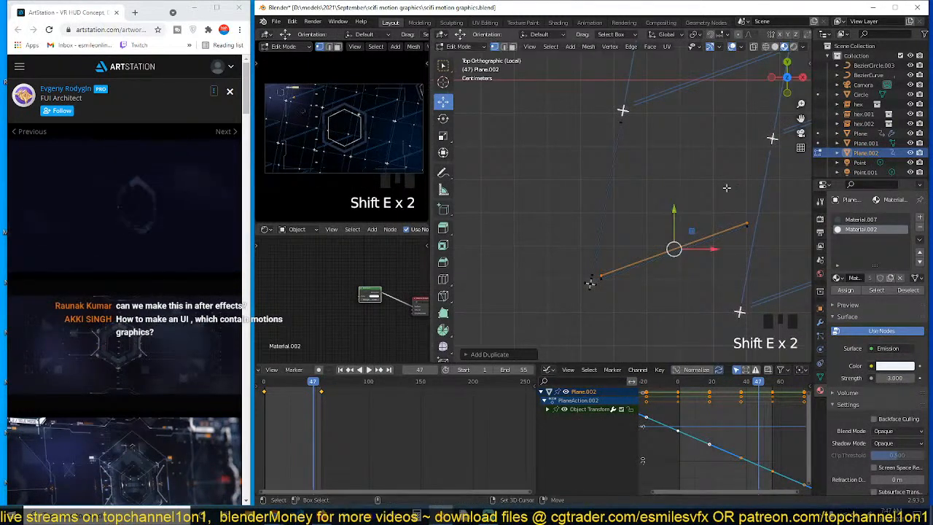
# Repeat the edge duplication about 29 times to fill the grid cell with a slanted hatch, and leave mesh editing
pyautogui.hotkey('shift', 'r')
pyautogui.hotkey('shift', 'r')
pyautogui.hotkey('shift', 'r')
pyautogui.hotkey('shift', 'r')
pyautogui.hotkey('shift', 'r')
pyautogui.hotkey('shift', 'r')
pyautogui.hotkey('shift', 'r')
pyautogui.hotkey('shift', 'r')
pyautogui.hotkey('shift', 'r')
pyautogui.hotkey('shift', 'r')
pyautogui.hotkey('shift', 'r')
pyautogui.hotkey('shift', 'r')
pyautogui.hotkey('shift', 'r')
pyautogui.hotkey('shift', 'r')
pyautogui.hotkey('shift', 'r')
pyautogui.hotkey('shift', 'r')
pyautogui.hotkey('shift', 'r')
pyautogui.hotkey('shift', 'r')
pyautogui.hotkey('shift', 'r')
pyautogui.hotkey('shift', 'r')
pyautogui.hotkey('shift', 'r')
pyautogui.hotkey('shift', 'r')
pyautogui.hotkey('shift', 'r')
pyautogui.hotkey('shift', 'r')
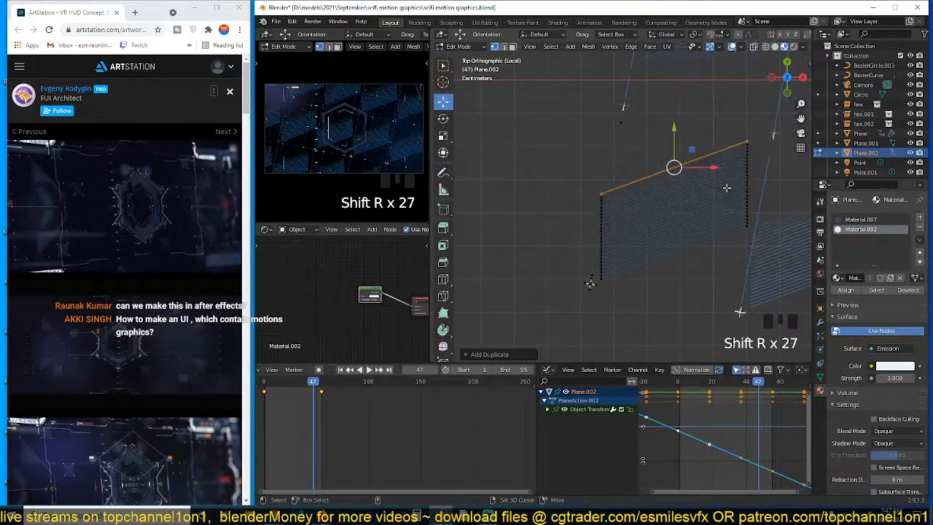
pyautogui.hotkey('shift', 'r')
pyautogui.hotkey('shift', 'r')
pyautogui.hotkey('shift', 'r')
pyautogui.hotkey('shift', 'r')
pyautogui.hotkey('shift', 'r')
pyautogui.press('Tab')
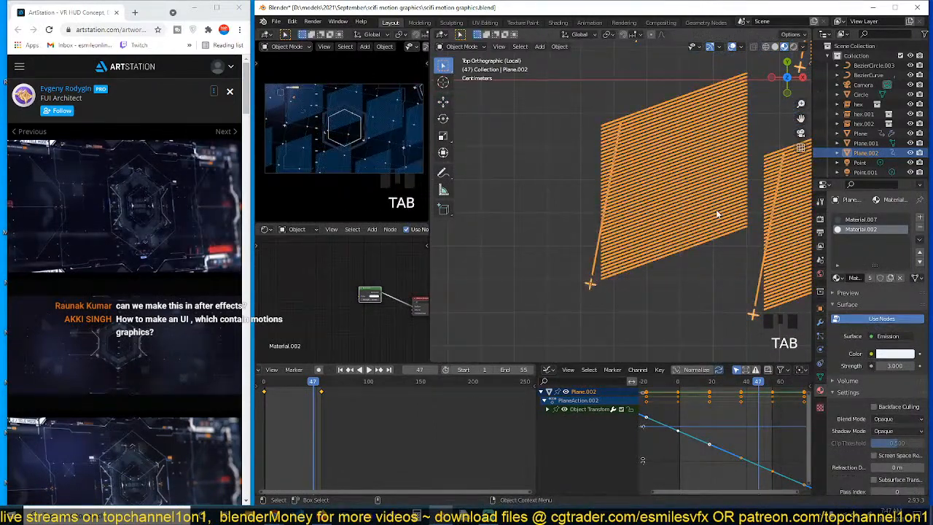
# Delete the hatched grid object Plane.002 and save the file
pyautogui.press('x')
pyautogui.click(716, 213)
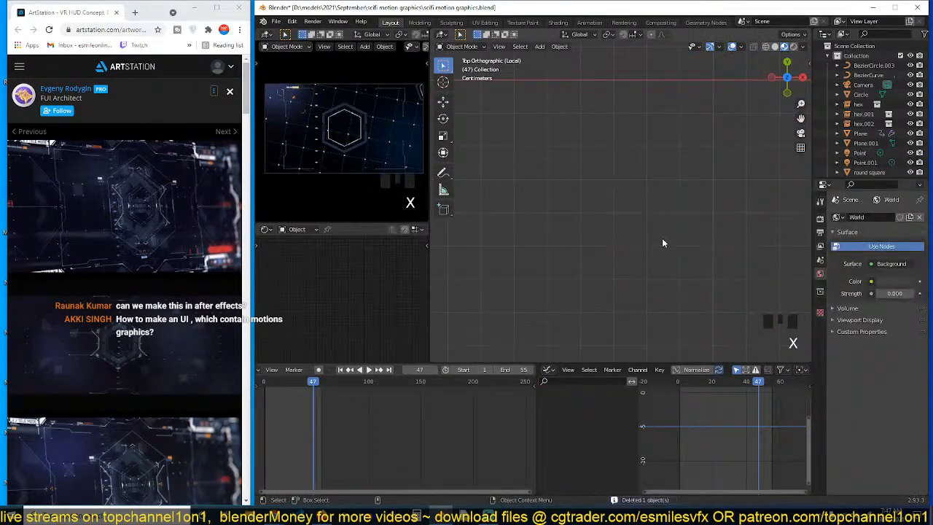
pyautogui.hotkey('ctrl', 's')
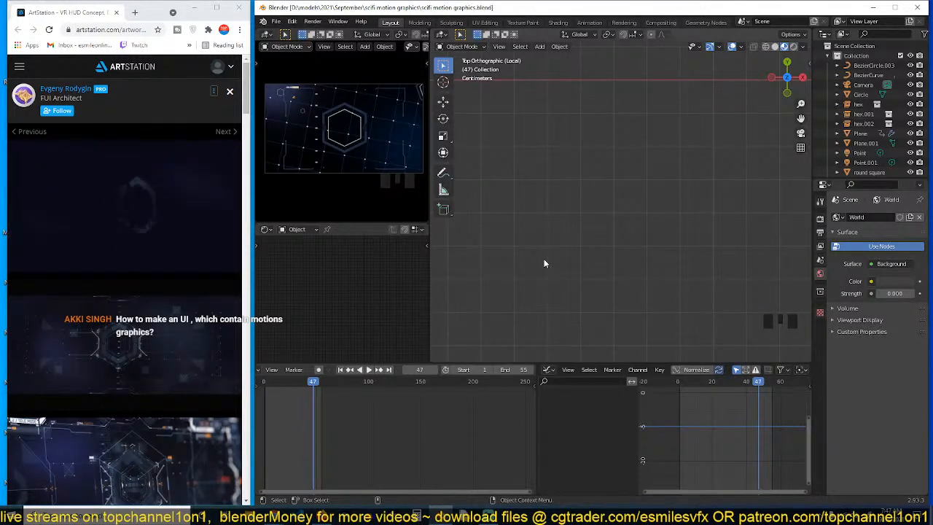
pyautogui.hotkey('ctrl', 's')
# Restore the full scene from local view, play back the animation from frame 1 through the camera, and save the file
pyautogui.hotkey('shift', 'Right')
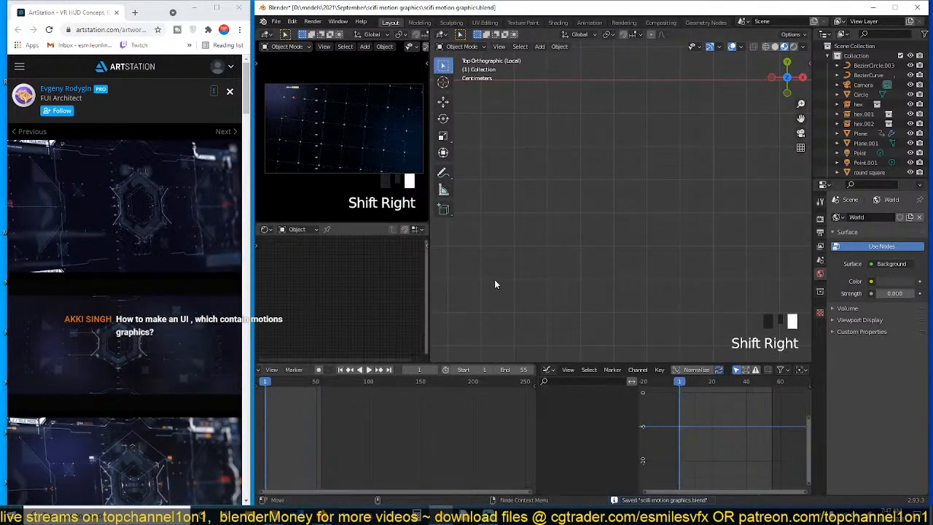
pyautogui.press('space')
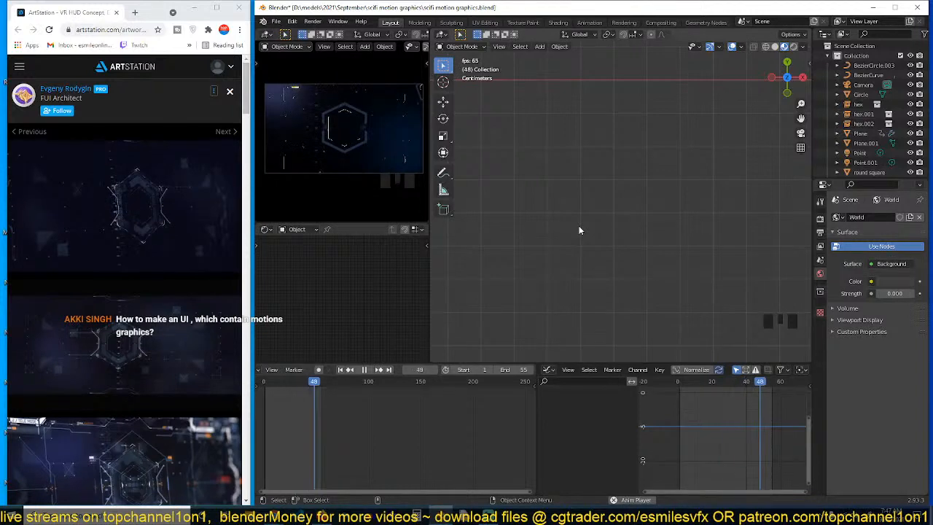
pyautogui.press('KP_0')
pyautogui.press('KP_Divide')
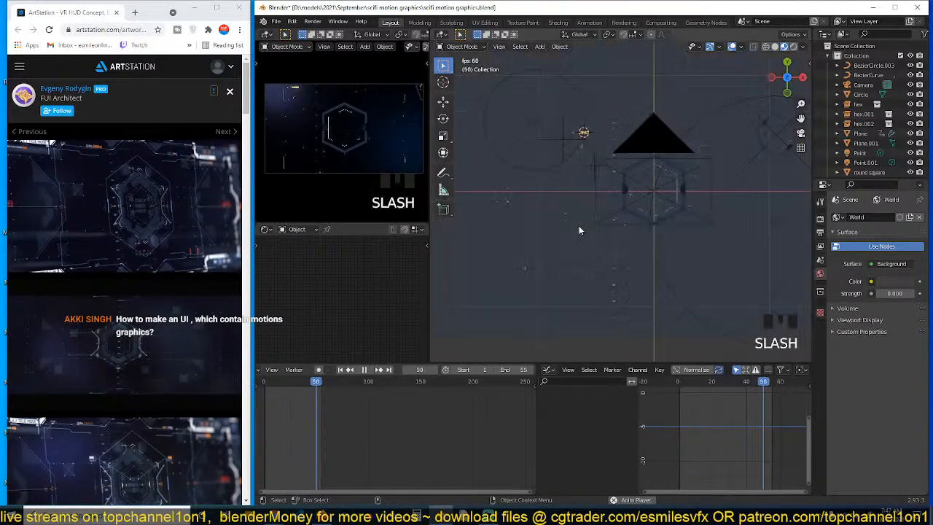
pyautogui.press('KP_7')
pyautogui.press('KP_0')
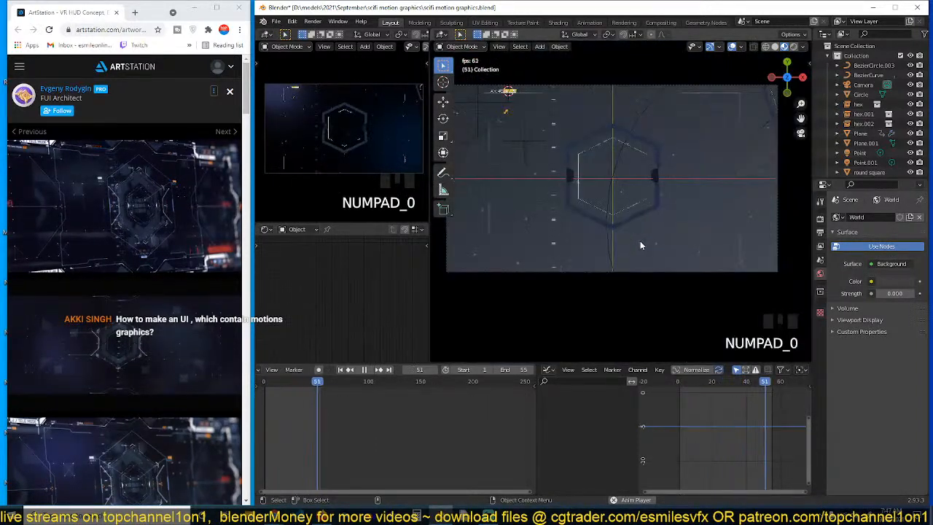
pyautogui.scroll(3, 640, 241)
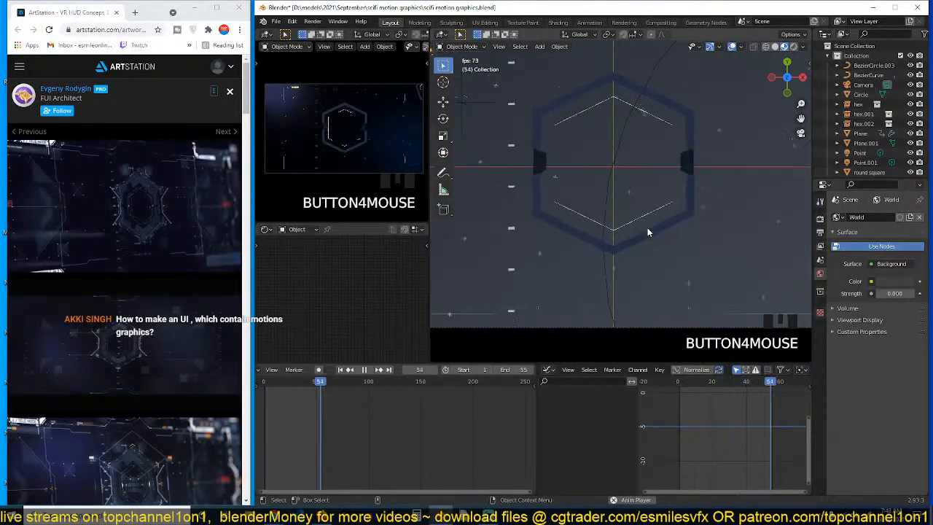
pyautogui.press('space')
pyautogui.hotkey('ctrl', 's')
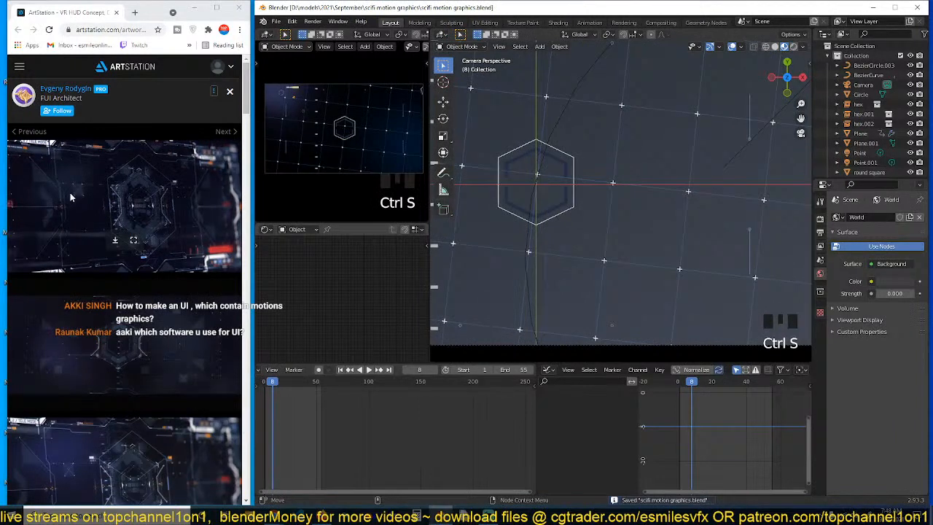
pyautogui.scroll(-3, 545, 212)
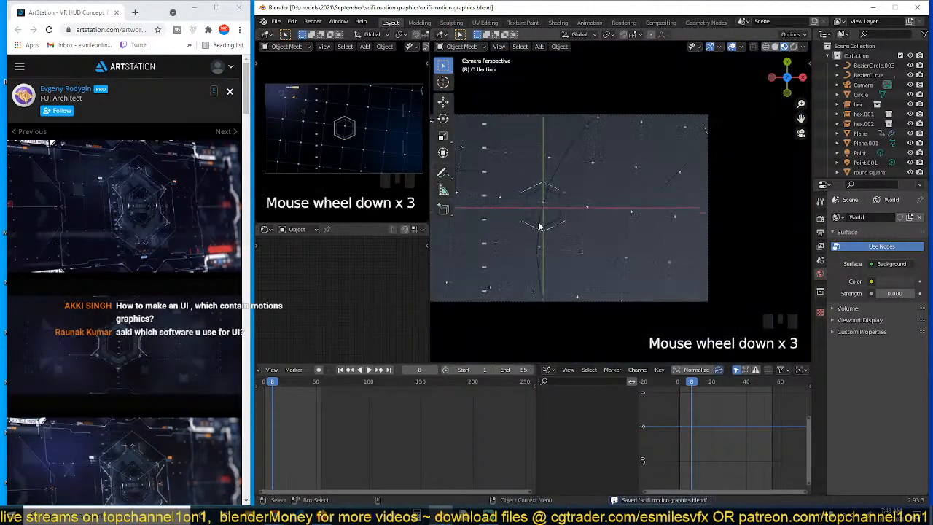
pyautogui.press('space')
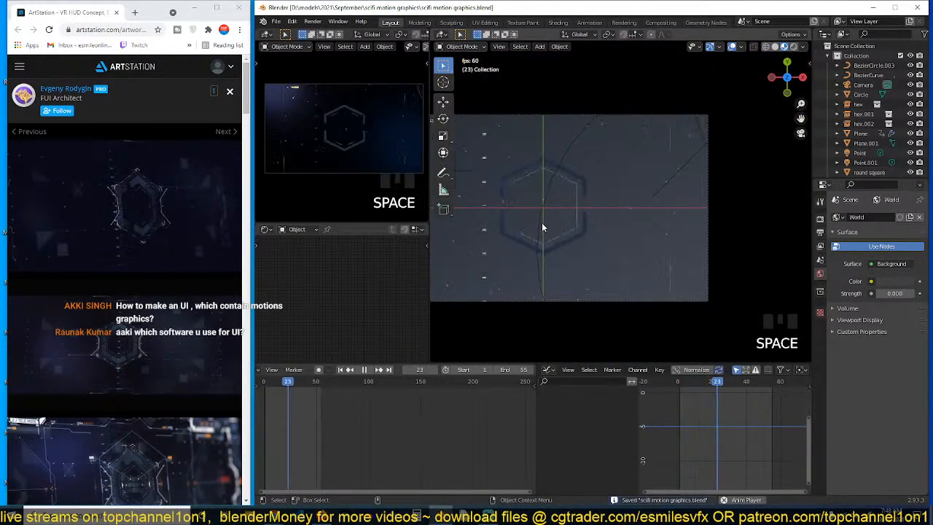
pyautogui.press('Escape')
# Place the 3D cursor inside the grid's lower-left cell in top view
pyautogui.press('KP_7')
pyautogui.scroll(-3, 542, 230)
pyautogui.scroll(4, 543, 235)
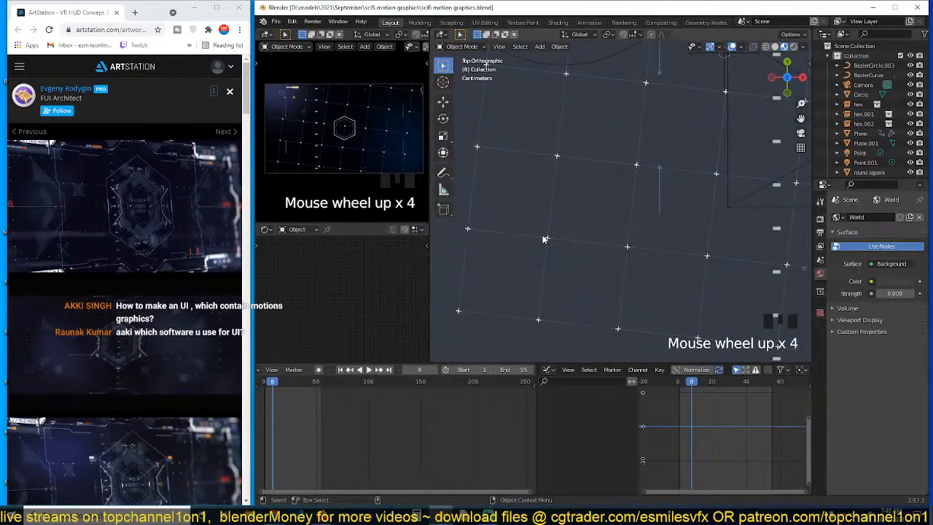
pyautogui.click(542, 240)
pyautogui.hotkey('shift', 'Right')
pyautogui.hotkey('shift', 'Right')
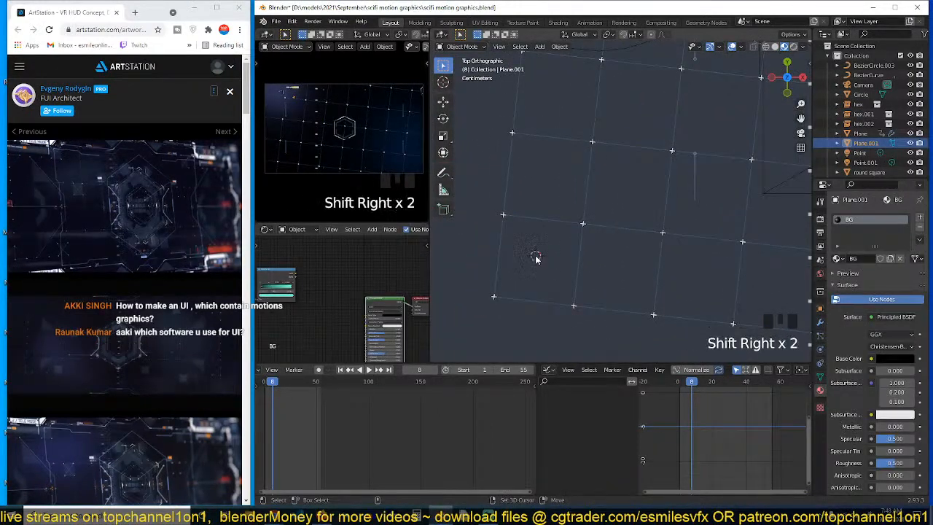
# Add a mesh plane at the 3D cursor and scale it down to roughly fit the grid cell
pyautogui.hotkey('shift', 'a')
pyautogui.moveTo(539, 134)
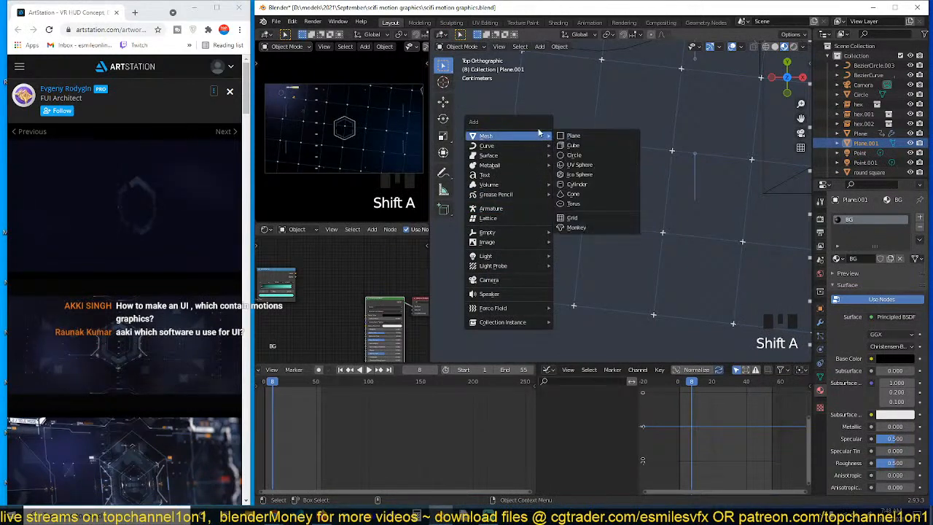
pyautogui.click(581, 137)
pyautogui.press('s')
pyautogui.press('s')
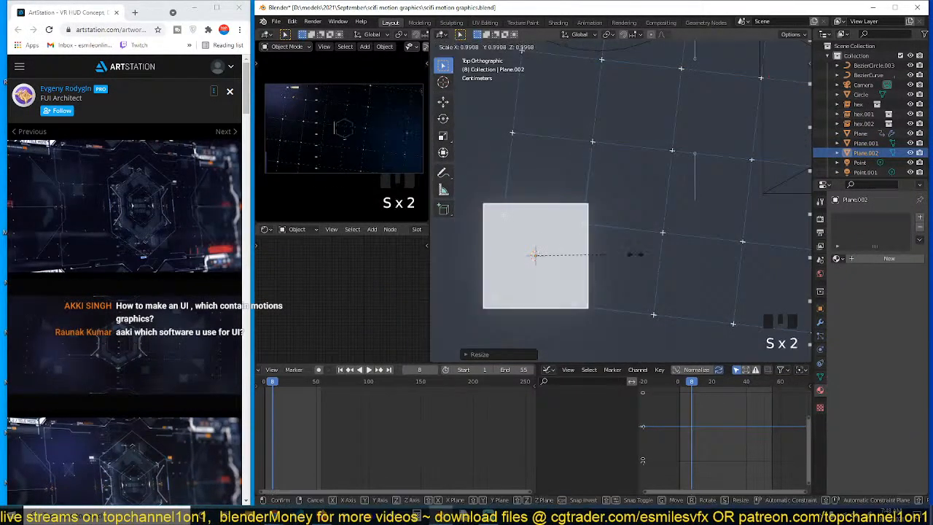
pyautogui.click(612, 268)
# Subdivide the new plane into many narrow columns with evenly spaced vertical loop cuts, keeping them centred
pyautogui.press('KP_Decimal')
pyautogui.press('Tab')
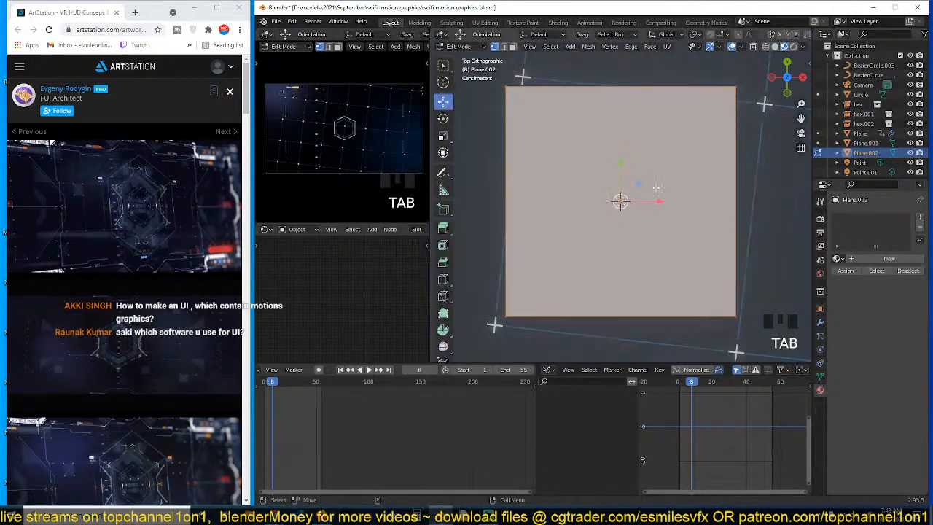
pyautogui.scroll(2, 627, 187)
pyautogui.scroll(-3, 626, 187)
pyautogui.hotkey('ctrl', 'r')
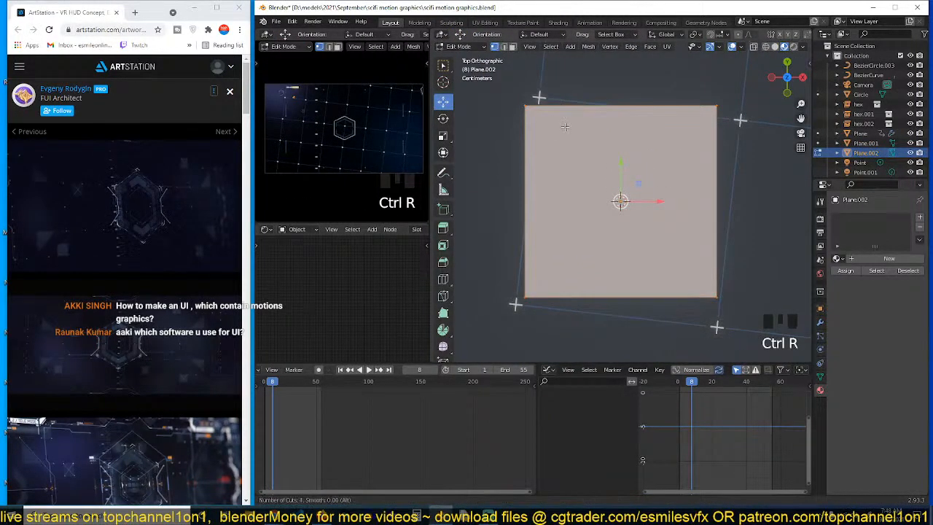
pyautogui.scroll(20, 590, 111)
pyautogui.click(590, 111)
pyautogui.rightClick(660, 151)
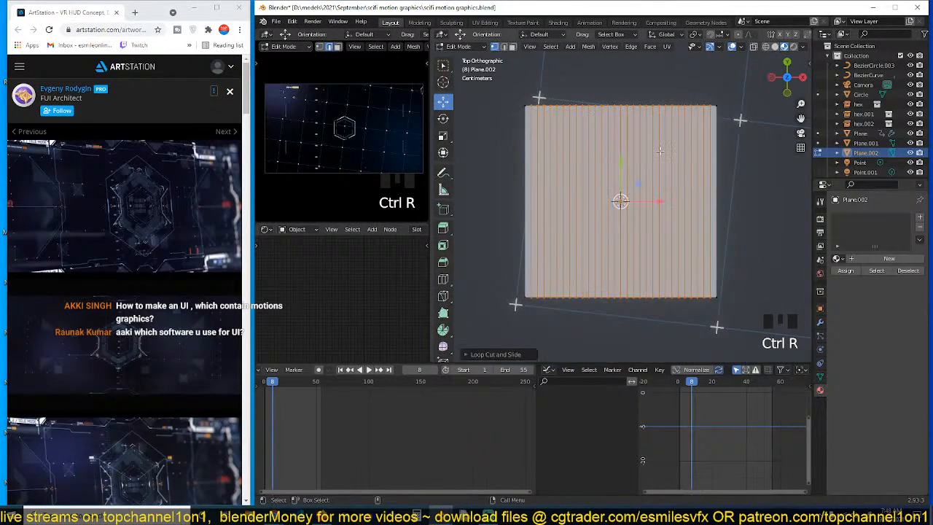
# Bevel the plane's ring of vertical edges about 0.0148 m wide and delete the bevelled faces to leave separate parallel strips
pyautogui.press('2')
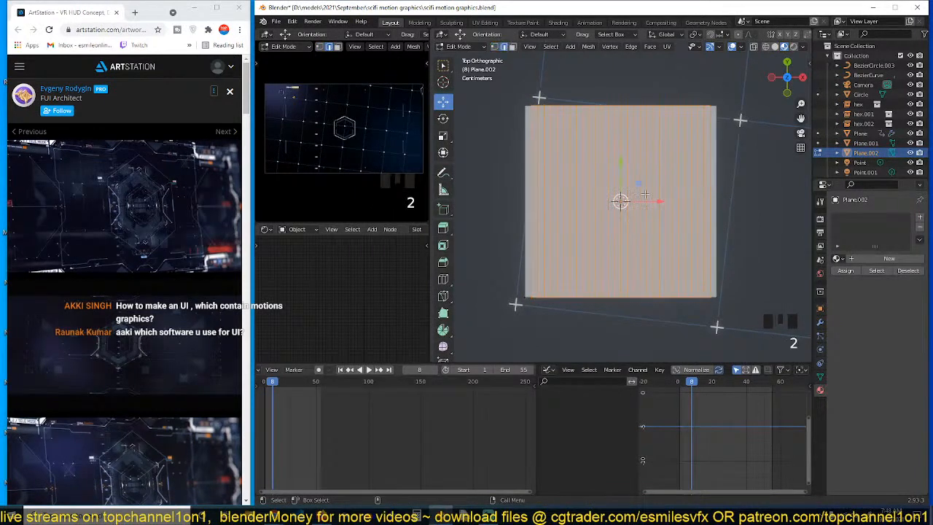
pyautogui.hotkey('alt', 'a')
pyautogui.keyDown('ctrl'); pyautogui.keyDown('alt'); pyautogui.keyDown('shift'); pyautogui.click(533, 191); pyautogui.keyUp('shift'); pyautogui.keyUp('alt'); pyautogui.keyUp('ctrl')
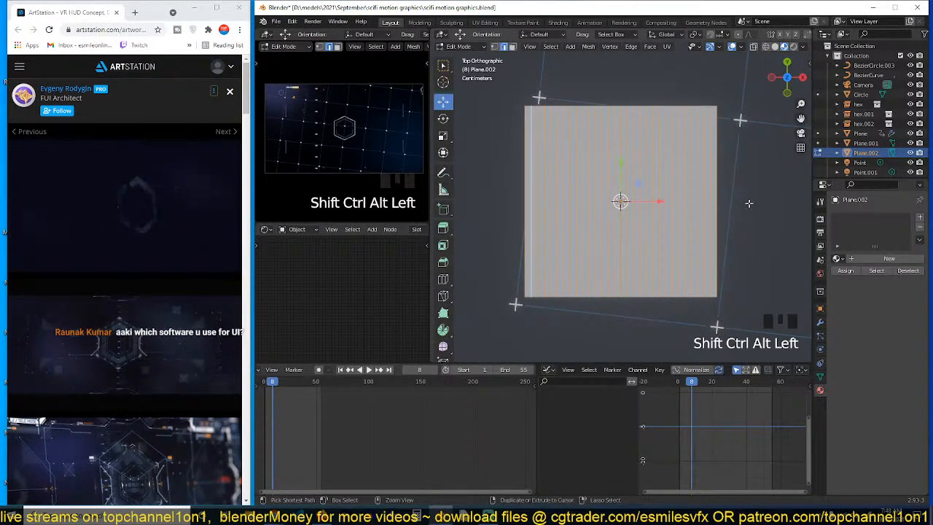
pyautogui.hotkey('ctrl', 'b')
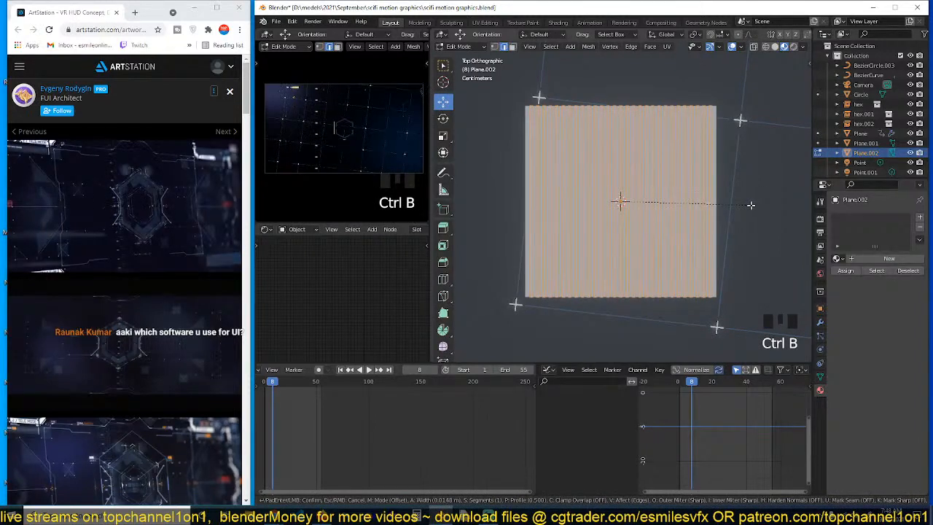
pyautogui.click(751, 205)
pyautogui.press('x')
pyautogui.click(718, 228)
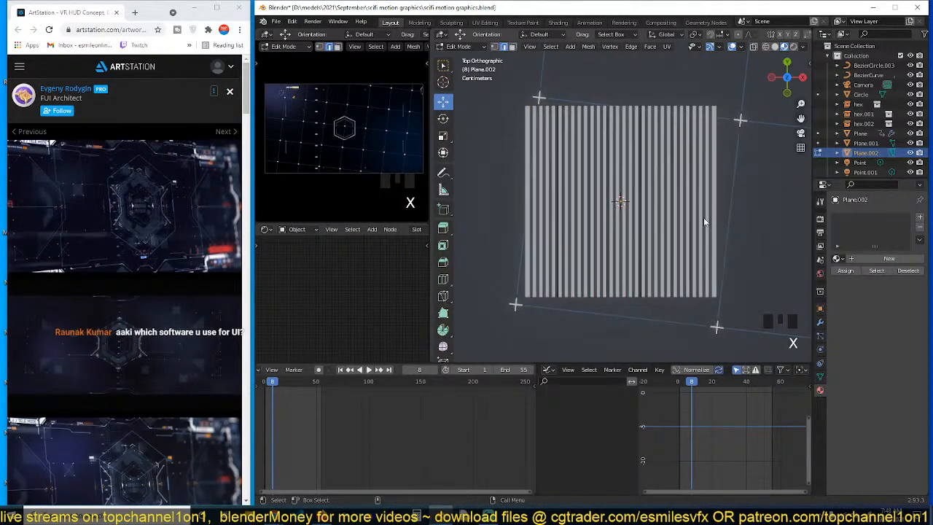
# Slant the parallel strips by moving their upper vertices about 0.115 m along X
pyautogui.press('Tab')
pyautogui.press('Tab')
pyautogui.press('1')
pyautogui.moveTo(487, 82); pyautogui.dragTo(791, 152)
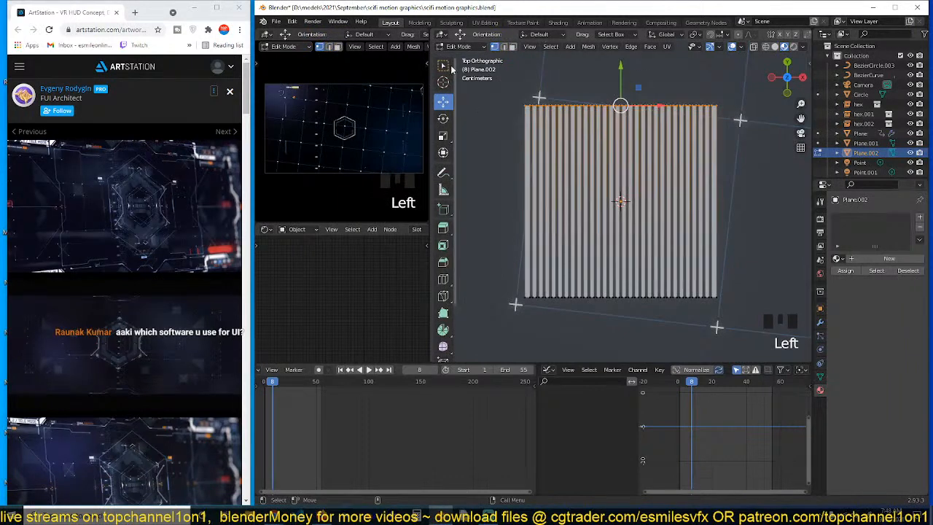
pyautogui.moveTo(657, 107); pyautogui.dragTo(749, 115)
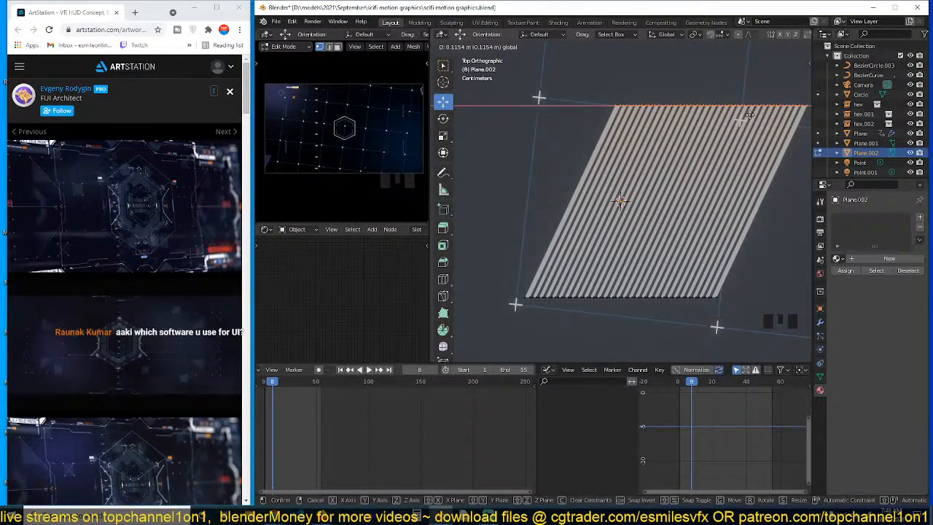
pyautogui.moveTo(749, 115); pyautogui.dragTo(749, 115)
# Duplicate all the slanted strips about 0.245 m along negative X to extend the hatch, and leave mesh editing
pyautogui.press('a')
pyautogui.hotkey('shift', 'd')
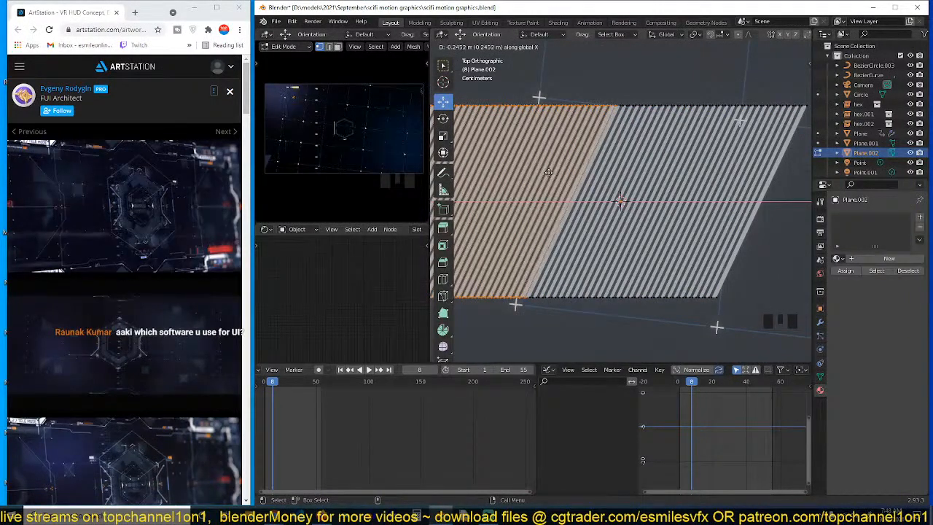
pyautogui.click(546, 171)
pyautogui.press('Tab')
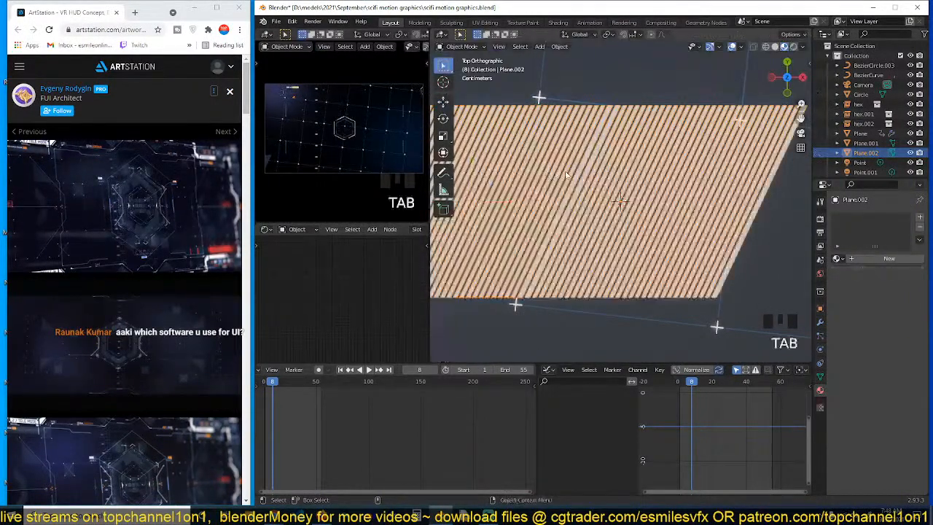
# Delete the striped hatch object from the scene
pyautogui.hotkey('alt', 'a')
pyautogui.scroll(-2, 613, 183)
pyautogui.scroll(2, 612, 184)
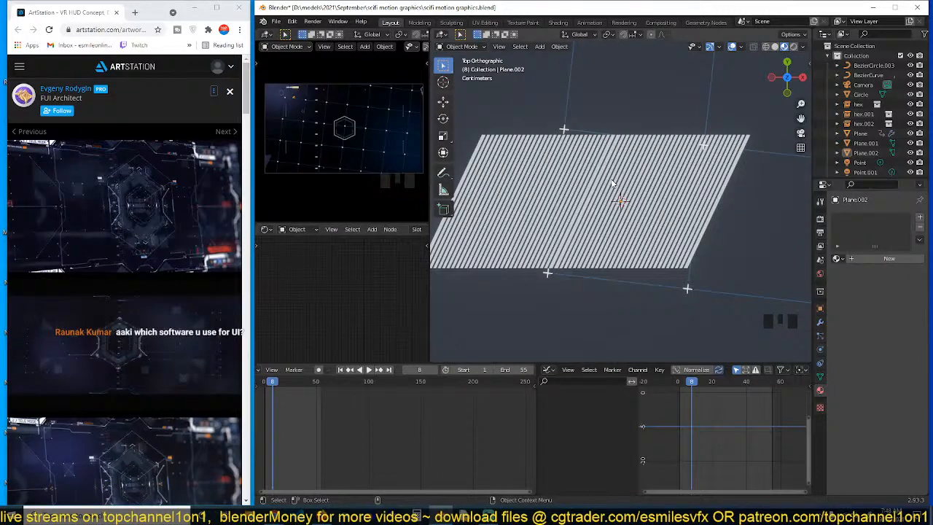
pyautogui.click(612, 184)
pyautogui.press('x')
# Add a new mesh plane at the 3D cursor and scale it to about 0.132, roughly the size of the grid cell
pyautogui.hotkey('shift', 'a')
pyautogui.moveTo(607, 196)
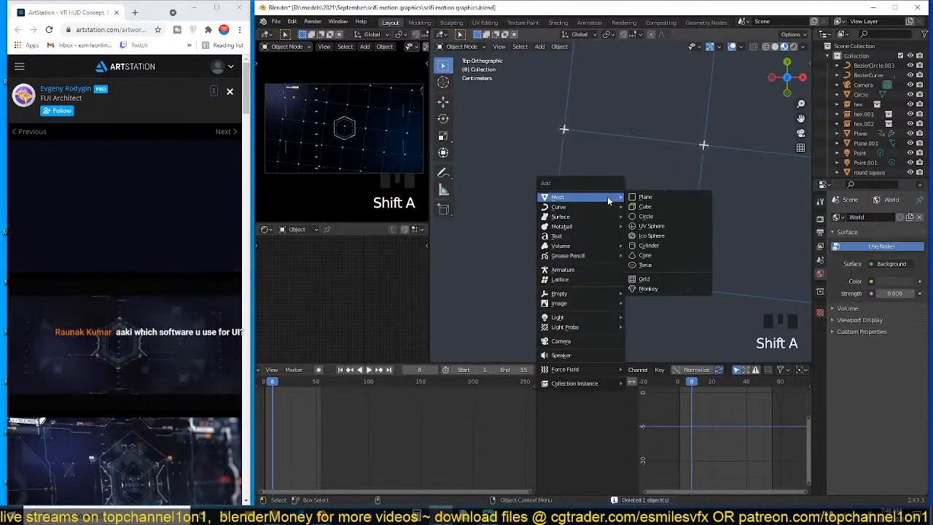
pyautogui.click(645, 197)
pyautogui.press('s')
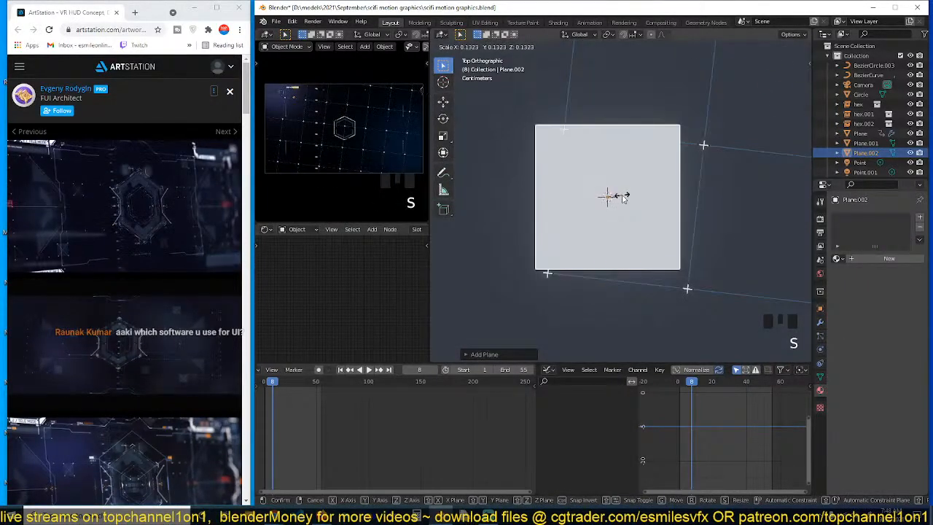
pyautogui.click(622, 197)
# Try the existing materials Material and Material.002 on the new plane
pyautogui.scroll(-7, 325, 229)
pyautogui.click(321, 229)
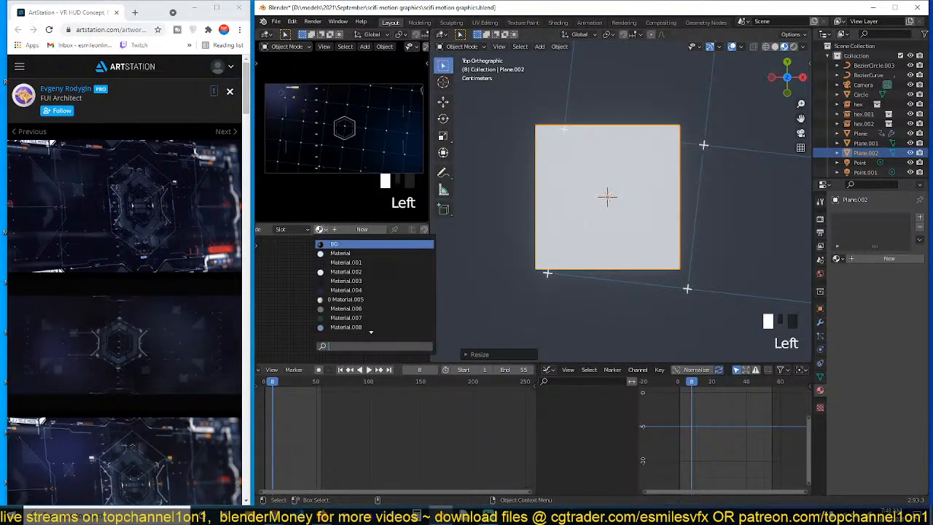
pyautogui.click(338, 253)
pyautogui.scroll(-5, 337, 256)
pyautogui.scroll(3, 338, 255)
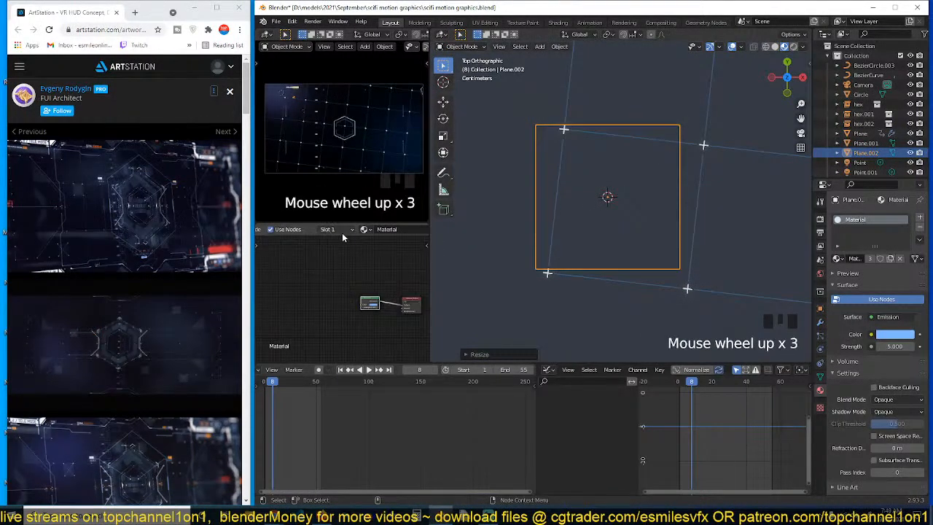
pyautogui.click(364, 229)
pyautogui.click(368, 274)
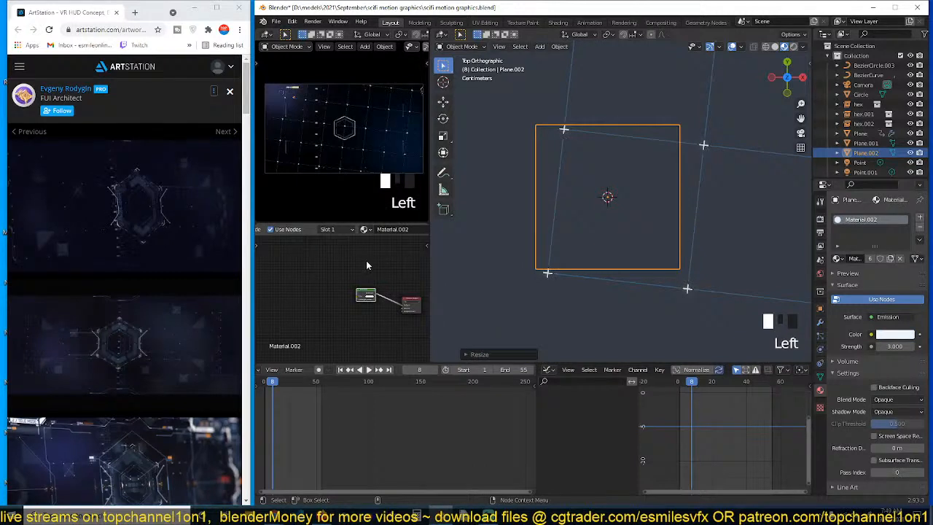
# Assign the semi-transparent blue Material.007 to the plane and make an independent copy of that material
pyautogui.click(364, 229)
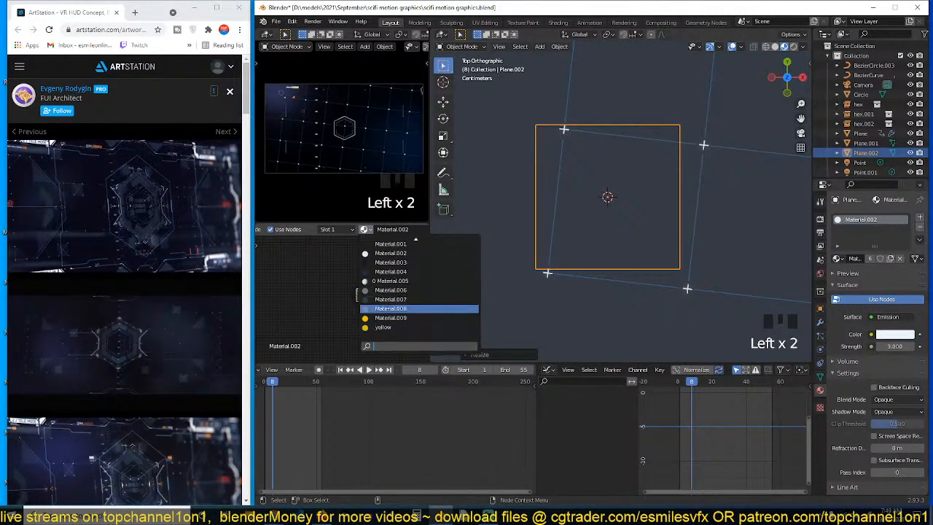
pyautogui.click(390, 308)
pyautogui.scroll(5, 389, 305)
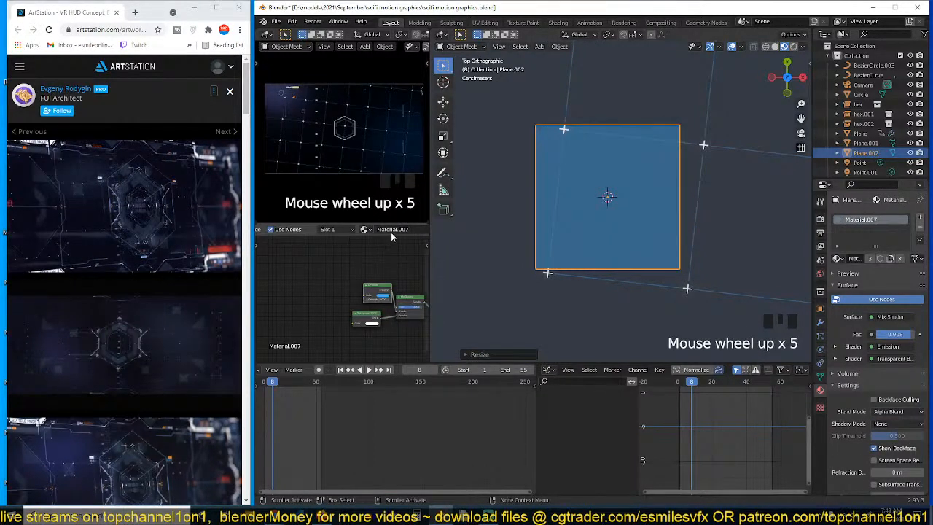
pyautogui.scroll(-4, 392, 233)
pyautogui.click(360, 230)
# Set the Mix Shader factor of the plane's copied material to 0.967
pyautogui.scroll(5, 382, 309)
pyautogui.moveTo(384, 319); pyautogui.dragTo(346, 316, button='middle')
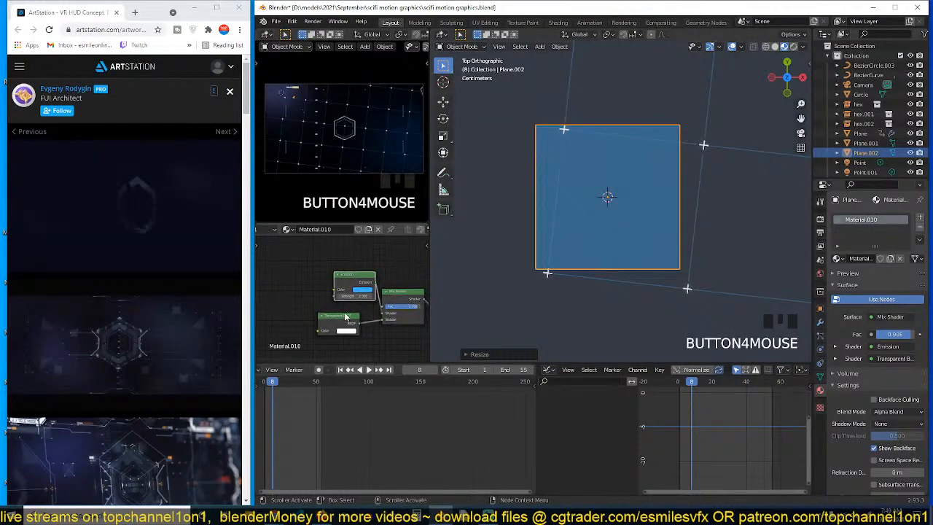
pyautogui.scroll(4, 345, 315)
pyautogui.moveTo(406, 306); pyautogui.dragTo(415, 307)
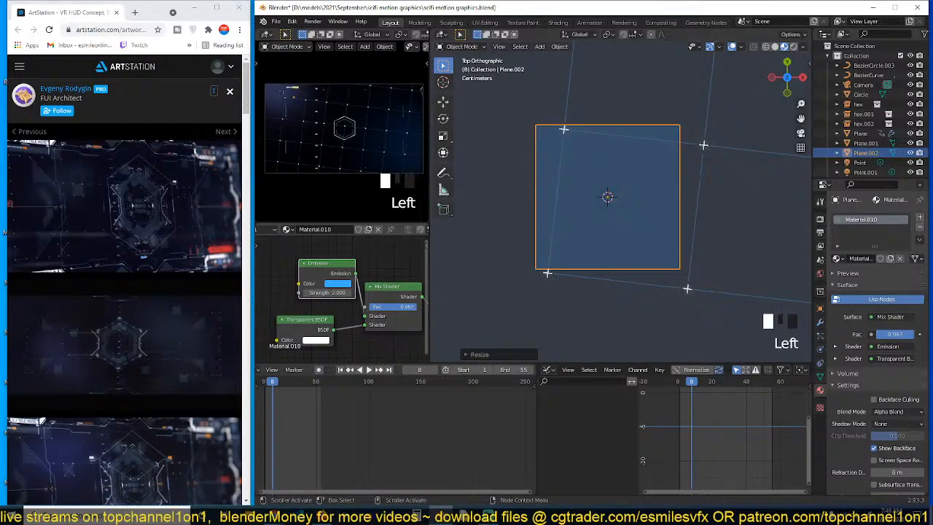
# Place the 3D cursor on the background surface near the plane and snap the plane to the cursor
pyautogui.press('`')
pyautogui.scroll(-6, 625, 174)
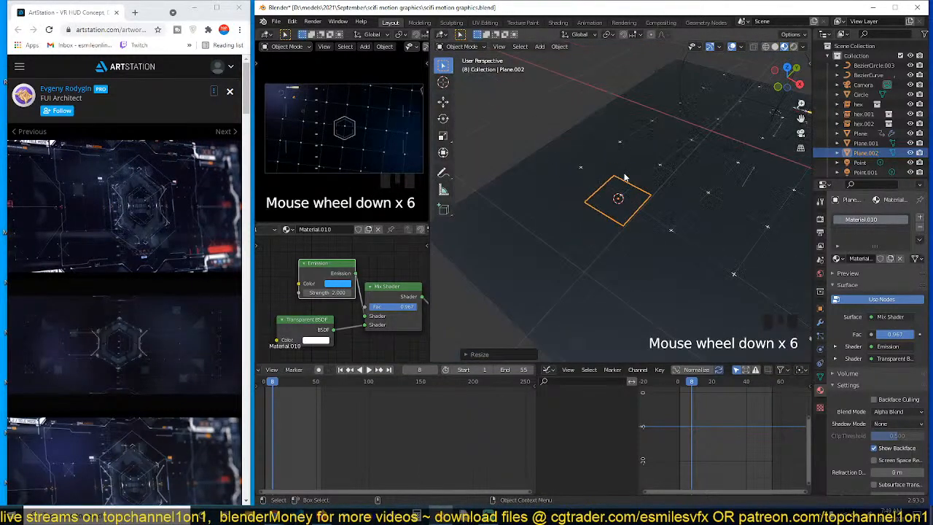
pyautogui.keyDown('shift'); pyautogui.rightClick(629, 167); pyautogui.keyUp('shift')
pyautogui.hotkey('shift', 's')
pyautogui.click(628, 92)
# Move the plane in top view so that it covers the grid cell, and frame it
pyautogui.scroll(2, 632, 156)
pyautogui.press('KP_7')
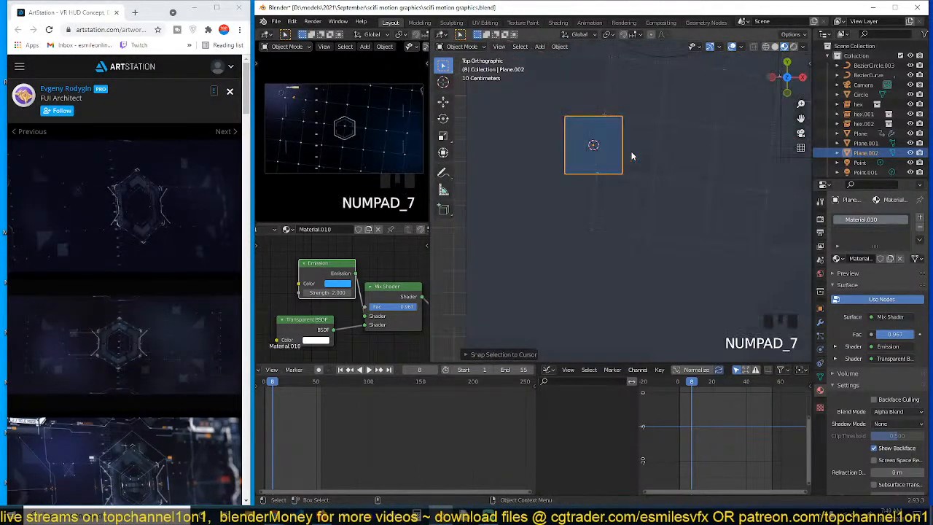
pyautogui.press('g')
pyautogui.click(662, 210)
pyautogui.press('KP_Decimal')
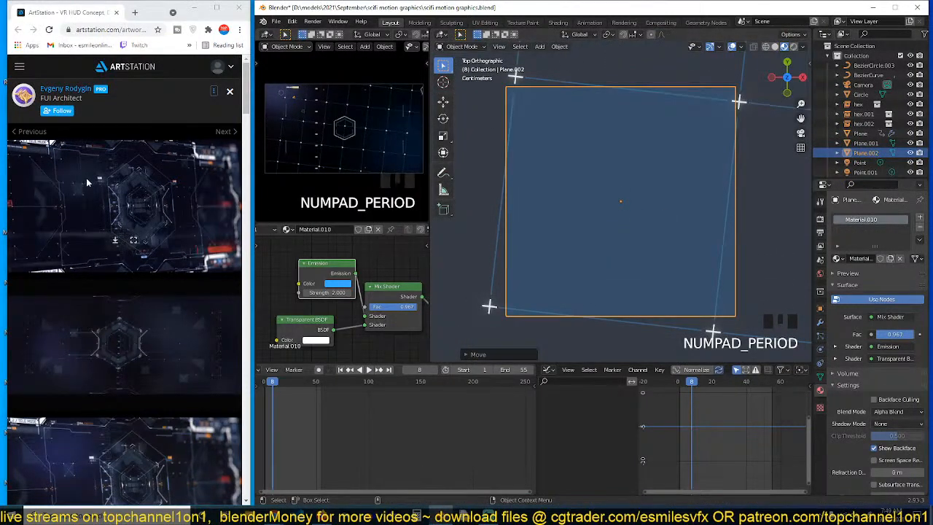
# Duplicate the plane's face within its mesh and scale the copy along X into a thin vertical strip down the middle
pyautogui.press('Tab')
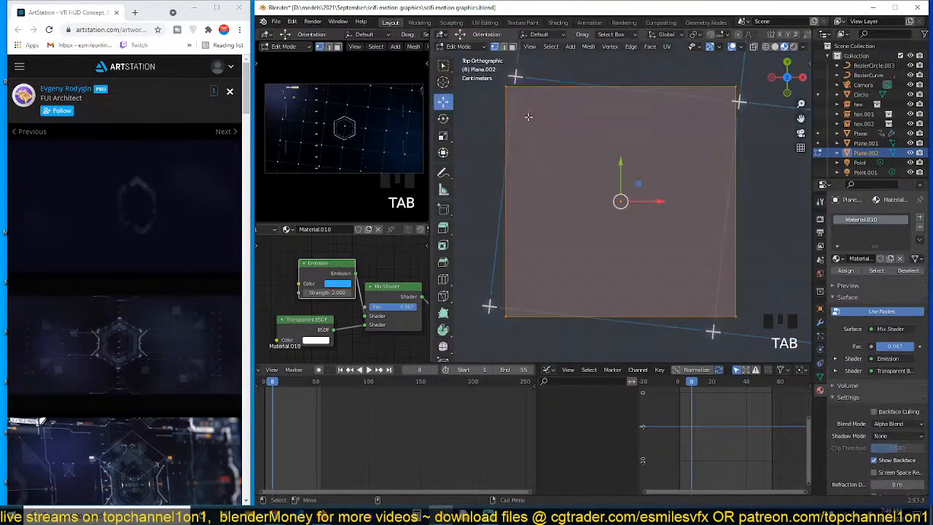
pyautogui.press('2')
pyautogui.click(509, 187)
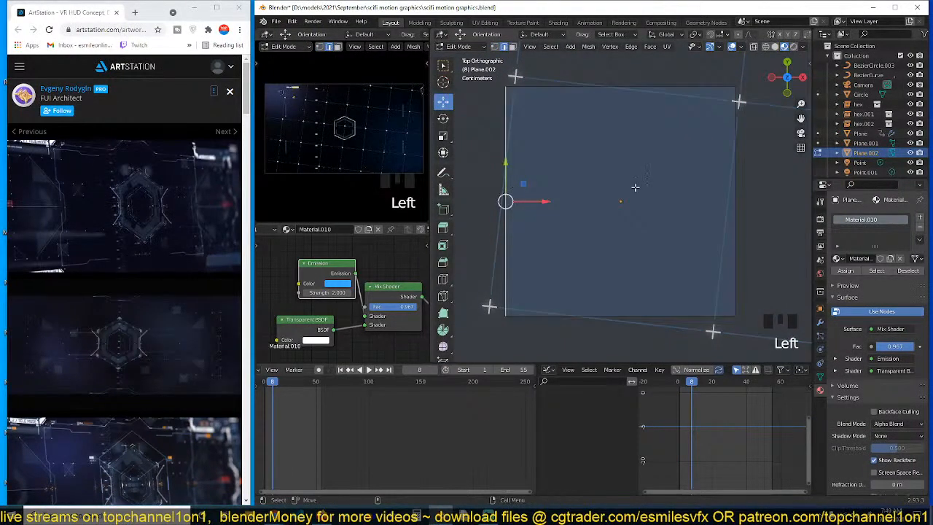
pyautogui.press('a')
pyautogui.hotkey('shift', 'd')
pyautogui.press('s')
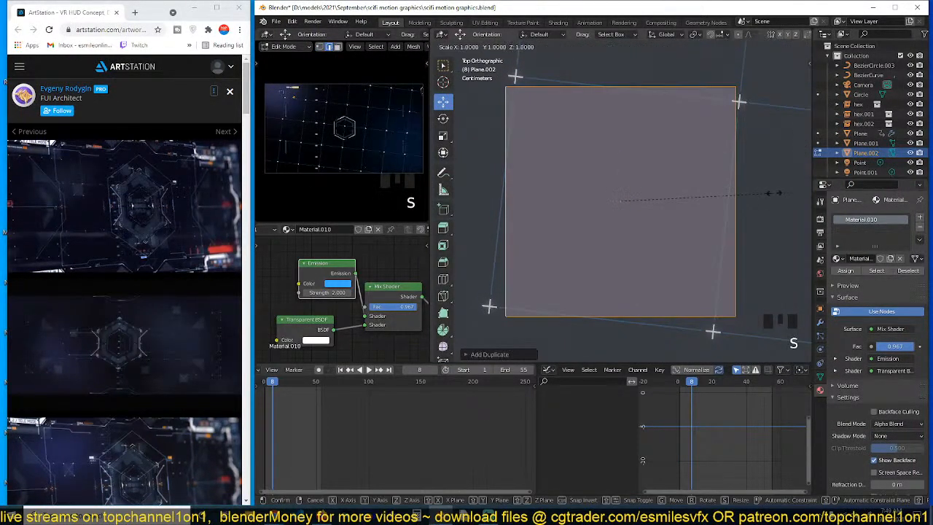
pyautogui.press('x')
pyautogui.click(648, 196)
pyautogui.press('s')
pyautogui.press('x')
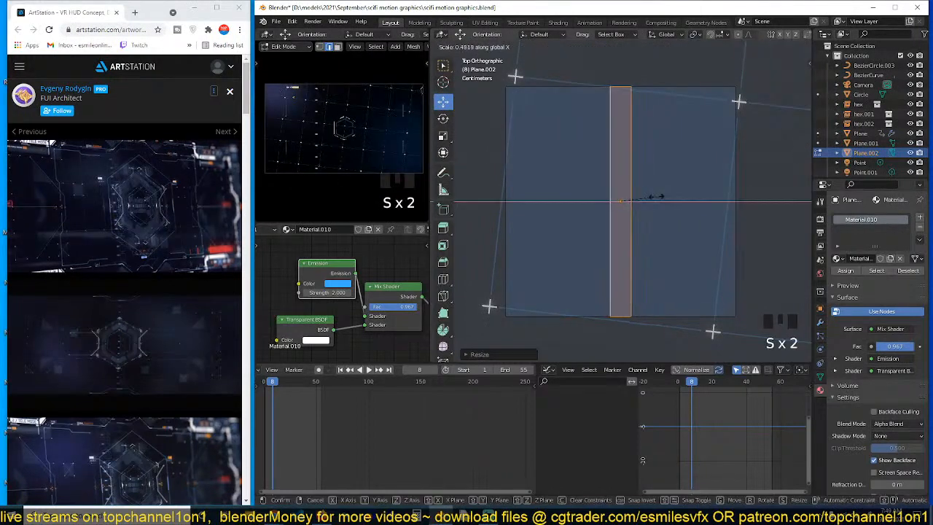
pyautogui.click(633, 195)
# Assign the emissive material named Material to the strip through a second material slot, and narrow the strip further
pyautogui.click(920, 218)
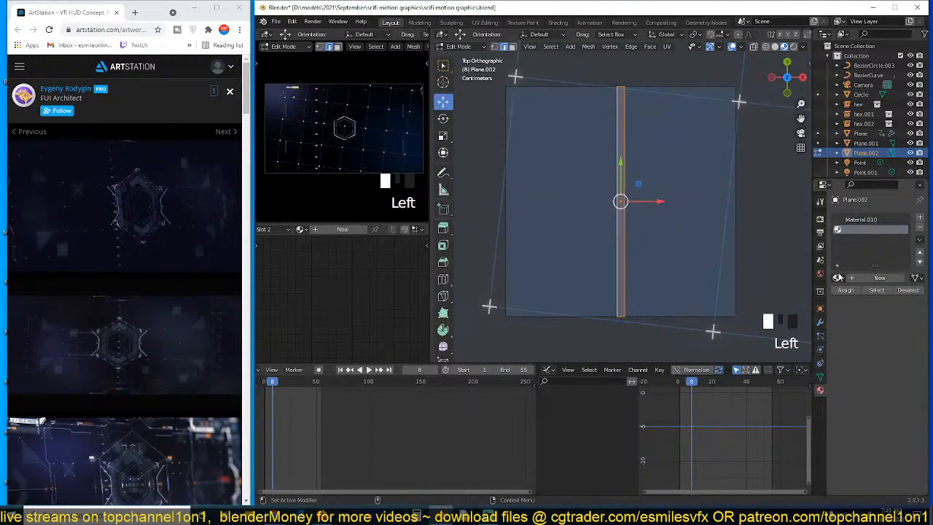
pyautogui.click(838, 278)
pyautogui.click(751, 301)
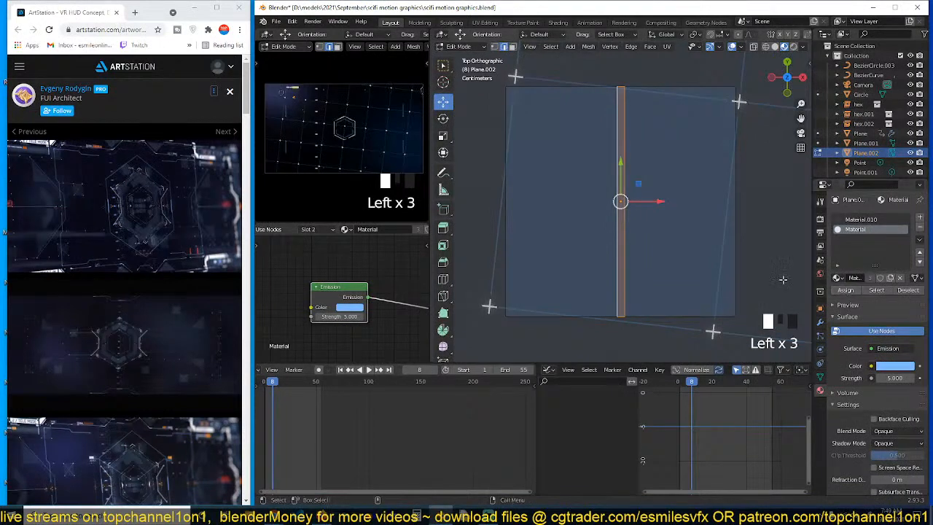
pyautogui.press('s')
pyautogui.click(662, 206)
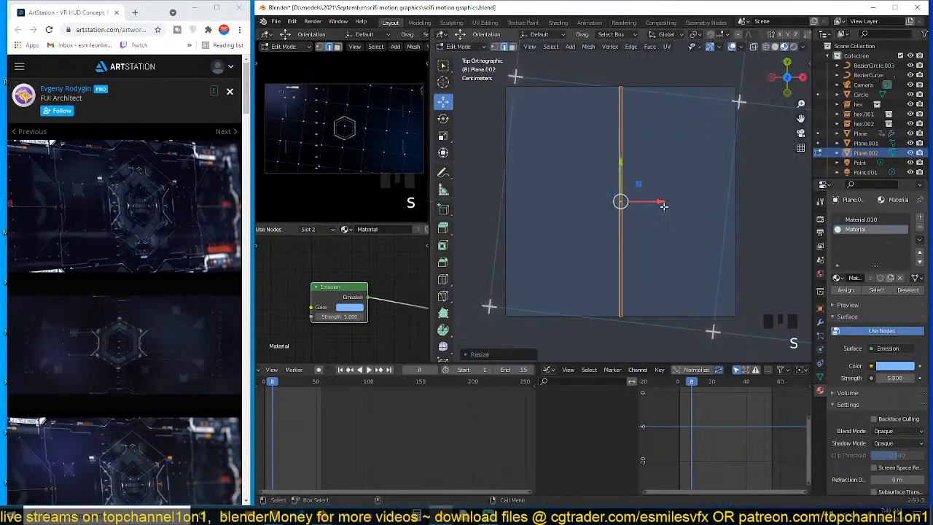
# Raise the glowing strip slightly above the plane's surface and return to top view
pyautogui.press('`')
pyautogui.moveTo(664, 206); pyautogui.dragTo(610, 148, button='middle')
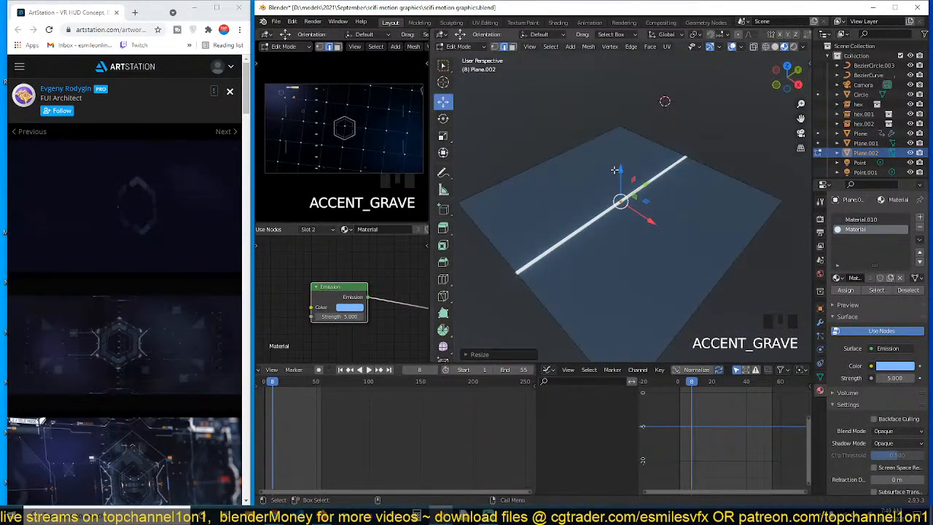
pyautogui.moveTo(615, 170)
pyautogui.mouseDown()
pyautogui.moveTo(619, 156)
pyautogui.moveTo(620, 164)
pyautogui.mouseUp()
pyautogui.press('KP_7')
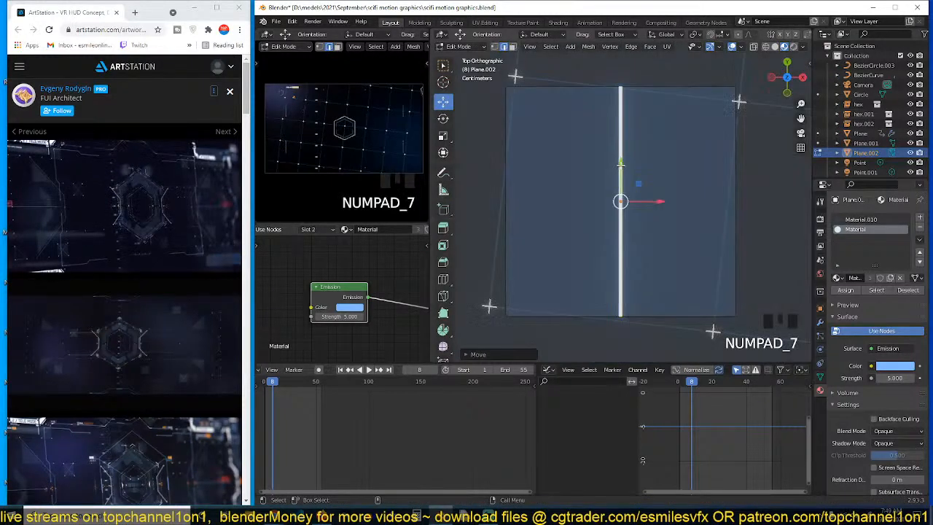
# Rotate the strip 45° and scale it by about 1.365 so it runs diagonally from corner to corner
pyautogui.write('r')
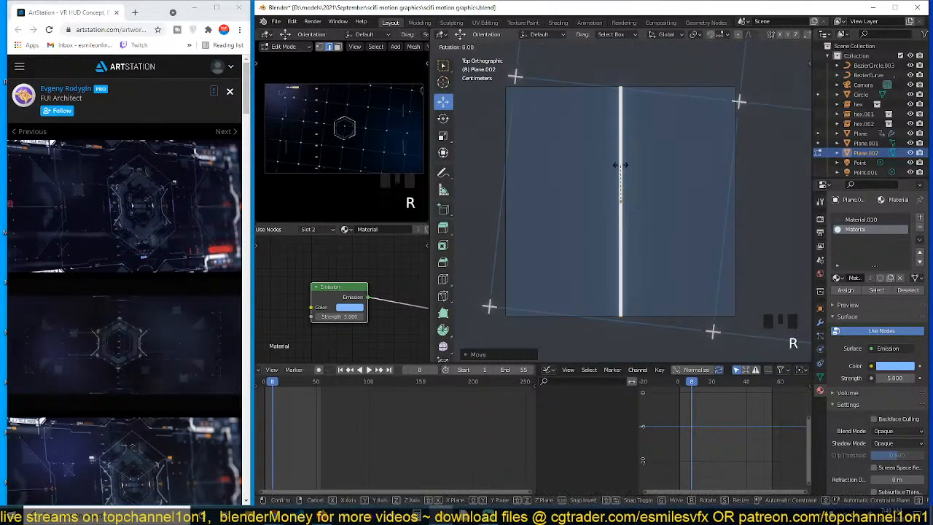
pyautogui.write('90')
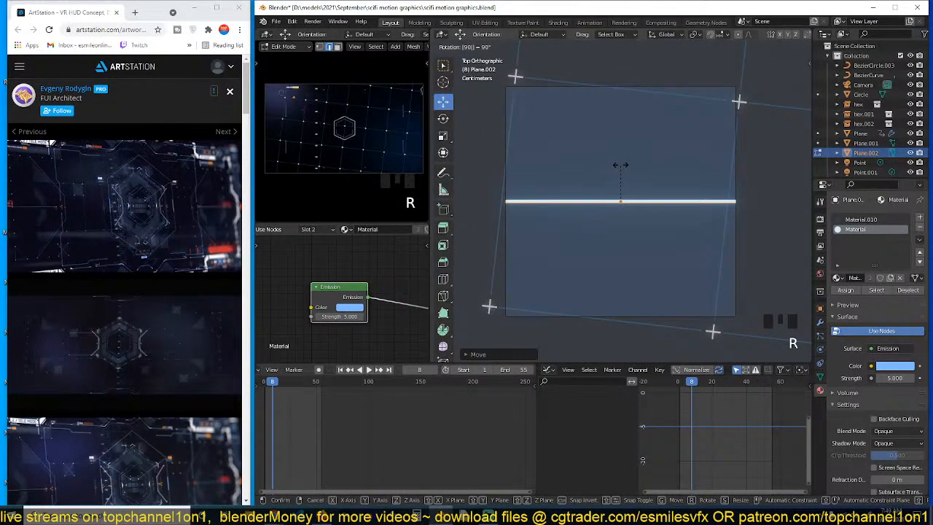
pyautogui.write('r45')
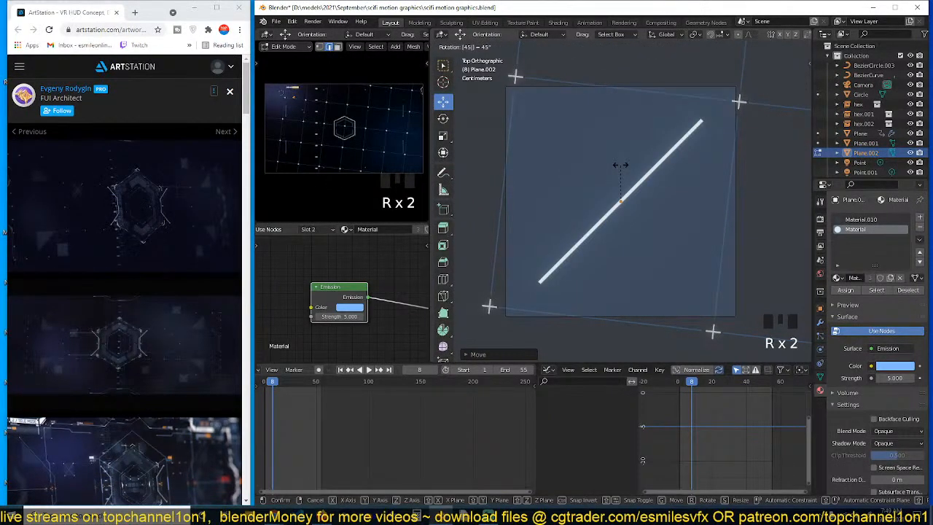
pyautogui.press('Return')
pyautogui.press('s')
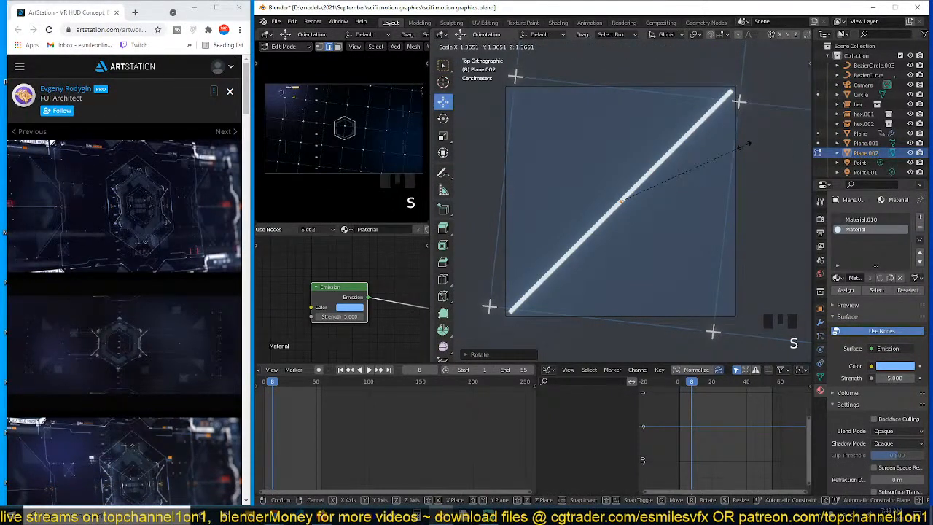
pyautogui.click(741, 146)
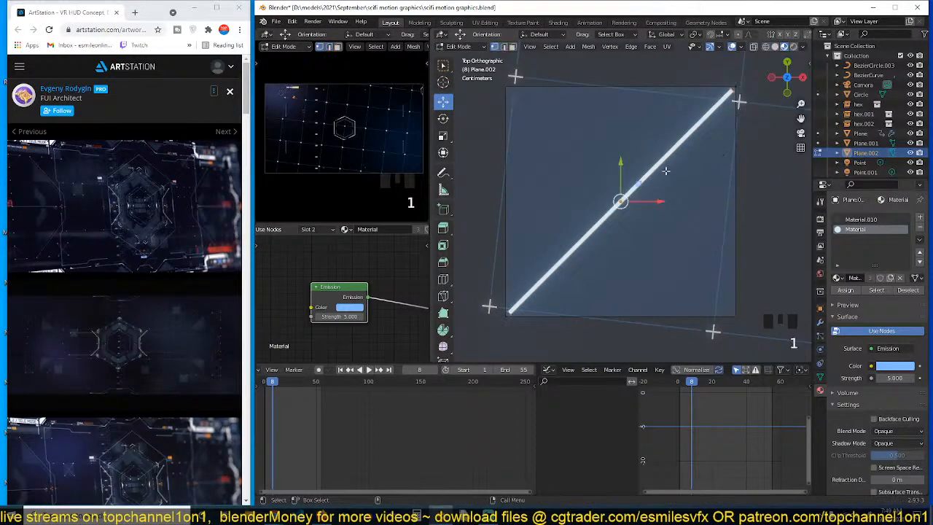
# Thin the diagonal strip by sliding one of its long edges inward by a factor of about 0.6
pyautogui.keyDown('alt'); pyautogui.click(665, 172); pyautogui.keyUp('alt')
pyautogui.press('g')
pyautogui.press('g')
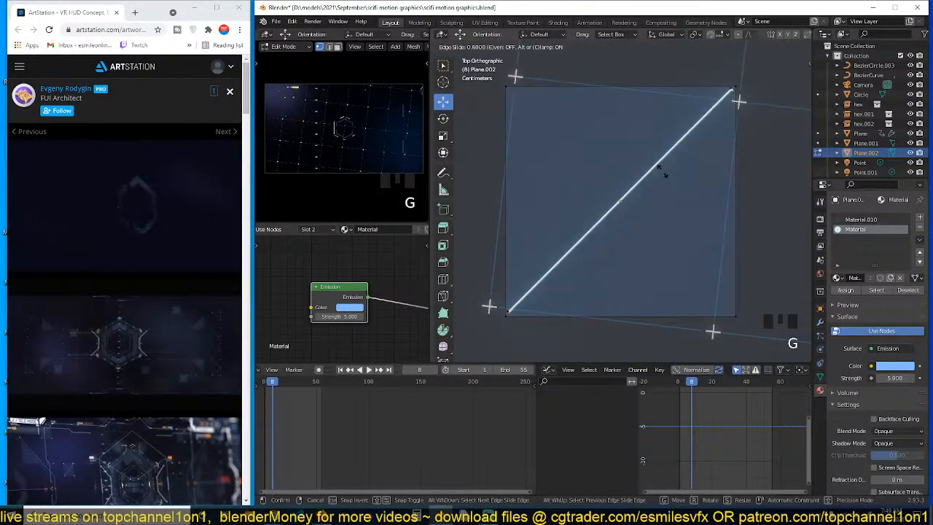
pyautogui.click(660, 169)
# Duplicate the whole diagonal strip, rotate the copy 90° to form an X across the plane, and leave mesh editing
pyautogui.hotkey('ctrl', 'l')
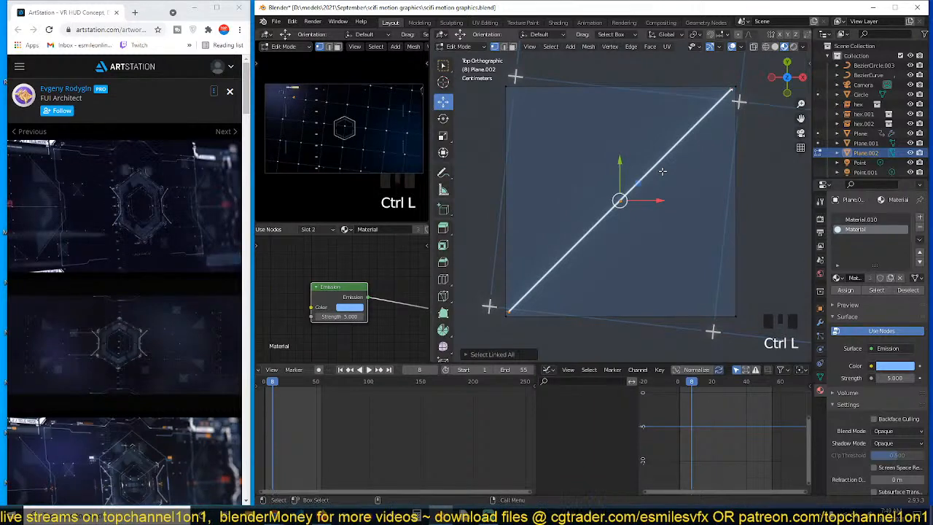
pyautogui.hotkey('shift', 'd')
pyautogui.press('r')
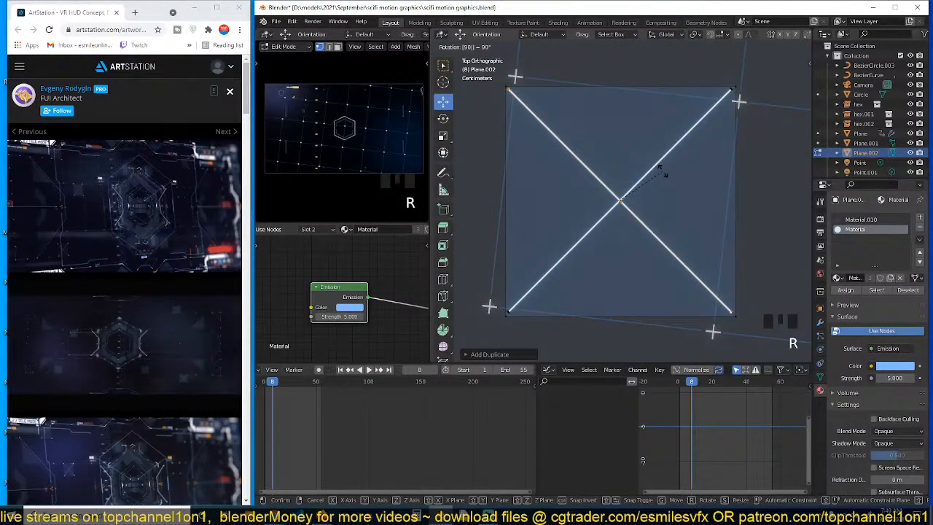
pyautogui.click(659, 170)
pyautogui.press('Tab')
pyautogui.scroll(-2, 642, 230)
pyautogui.press('`')
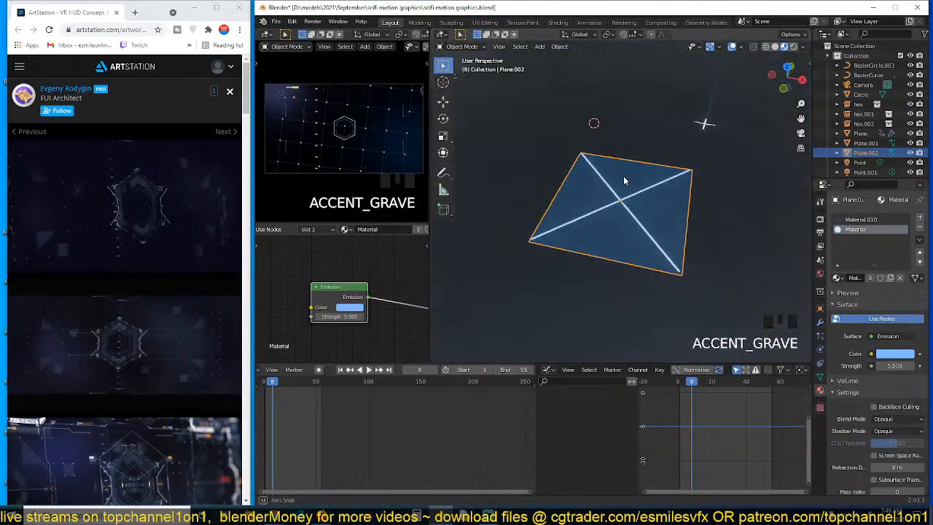
# From the top view, rotate the X-marked square panel about 6.3° to line up with the background grid
pyautogui.scroll(-2, 621, 175)
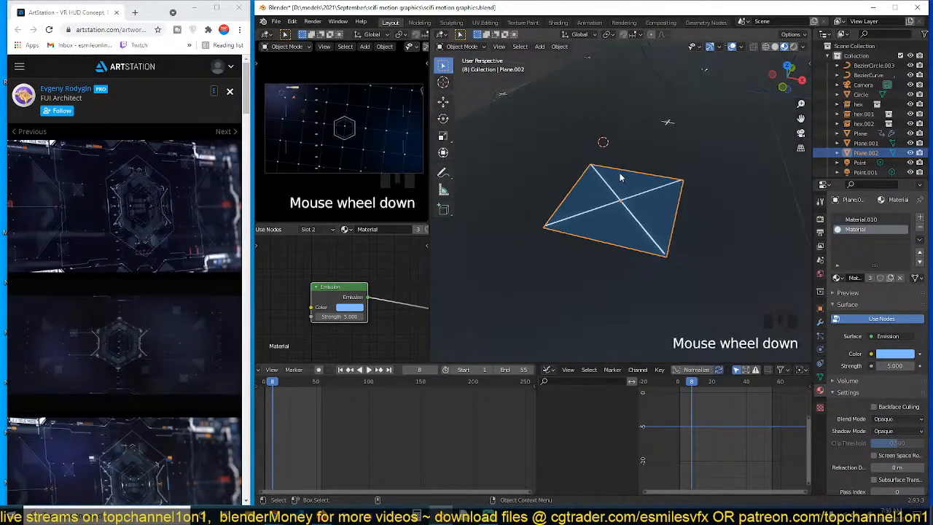
pyautogui.press('`')
pyautogui.press('KP_7')
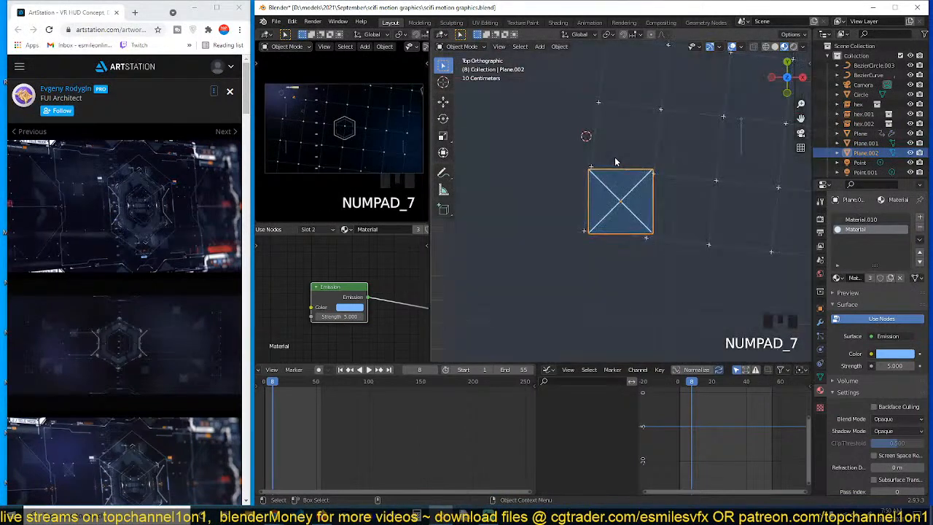
pyautogui.scroll(4, 724, 195)
pyautogui.press('r')
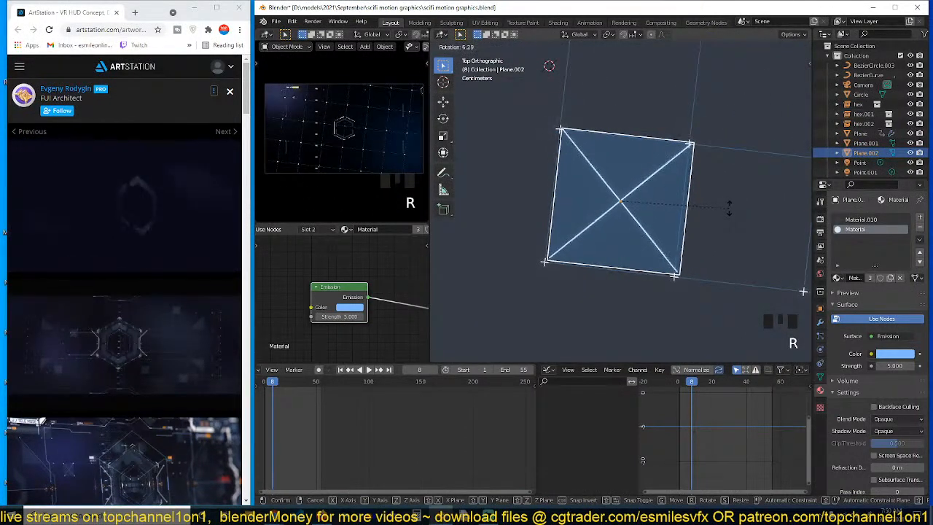
pyautogui.click(729, 213)
# Scale the panel slightly and nudge it so its corners fit a single cell of the background grid
pyautogui.press('s')
pyautogui.click(726, 208)
pyautogui.press('g')
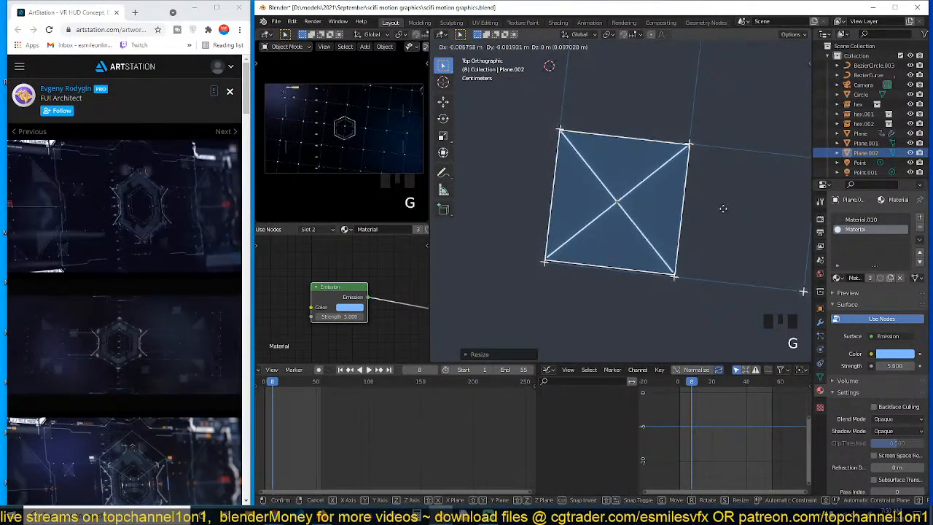
pyautogui.click(722, 208)
pyautogui.press('s')
pyautogui.click(720, 208)
# Raise the panel about 0.26 m along Z to the grid's level, check its alignment from above, and save the file
pyautogui.press('`')
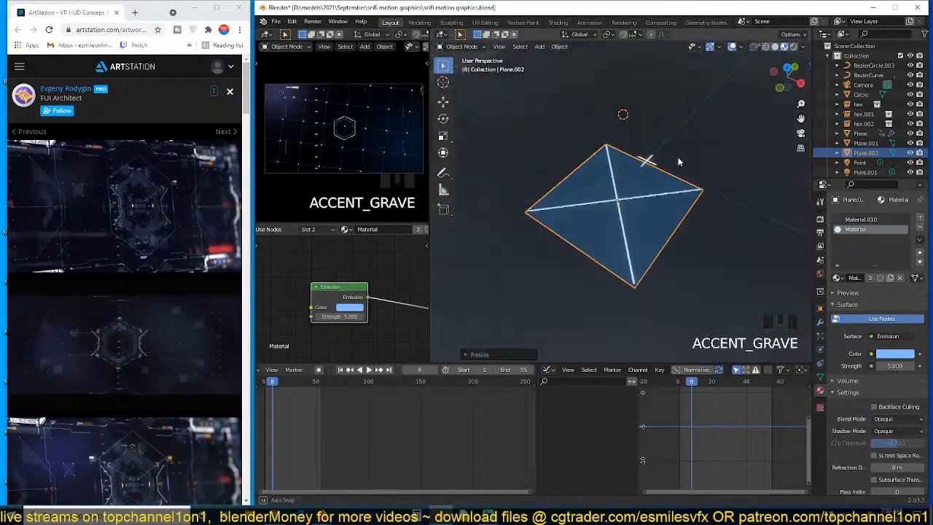
pyautogui.scroll(-4, 661, 200)
pyautogui.press('g')
pyautogui.press('z')
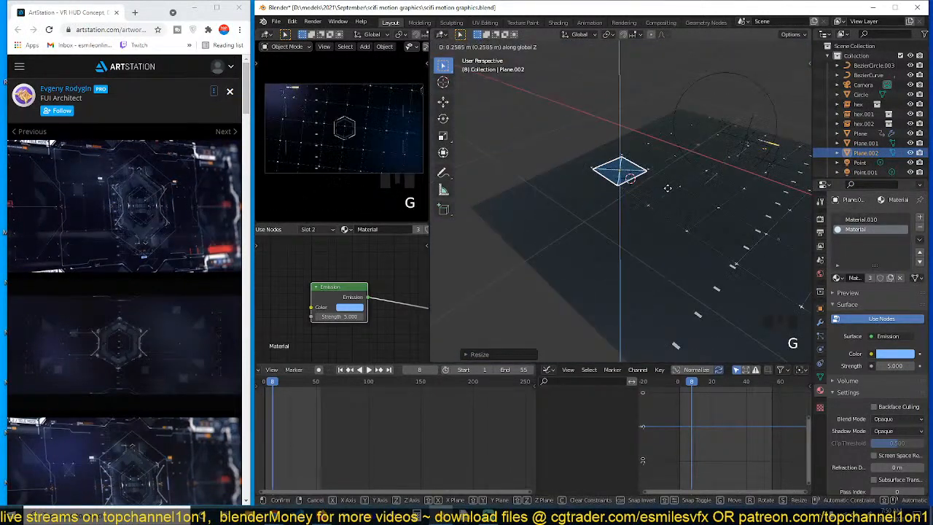
pyautogui.click(668, 186)
pyautogui.press('KP_7')
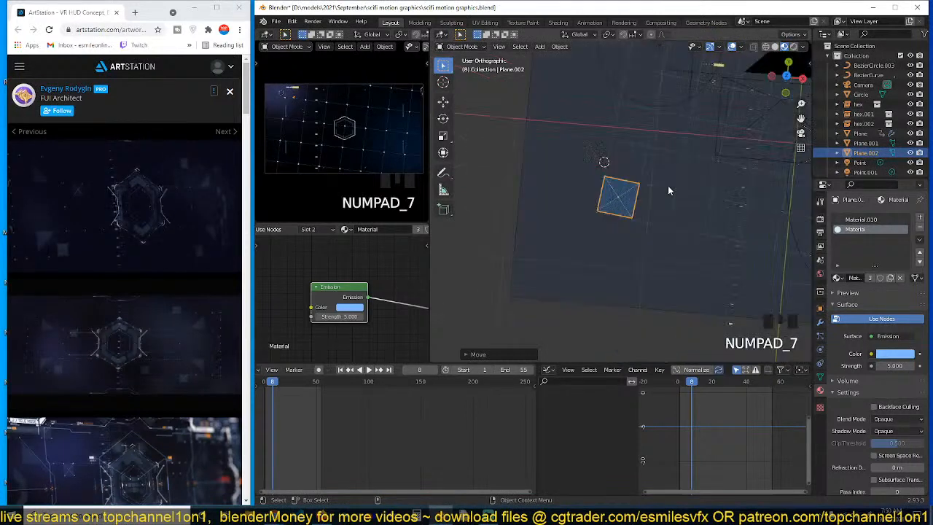
pyautogui.scroll(3, 668, 185)
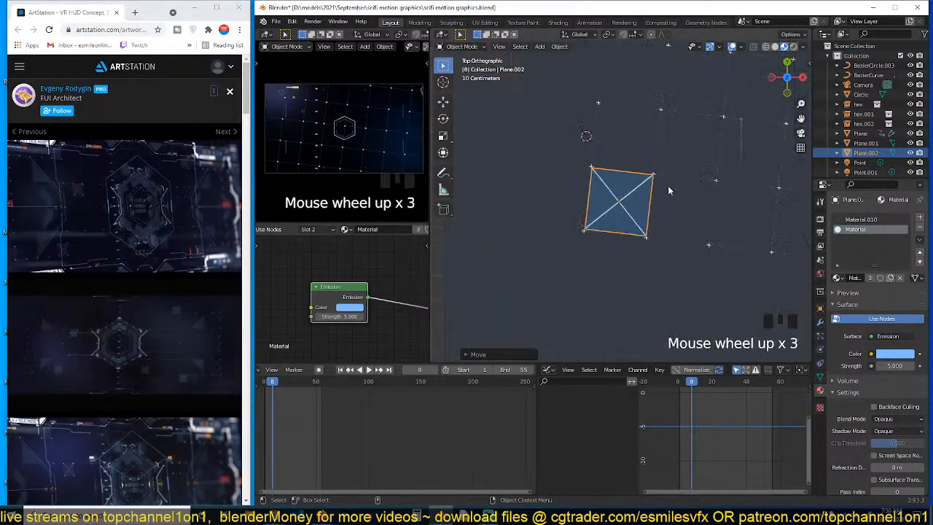
pyautogui.moveTo(667, 185); pyautogui.dragTo(641, 234, button='middle')
pyautogui.hotkey('ctrl', 's')
pyautogui.scroll(3, 609, 245)
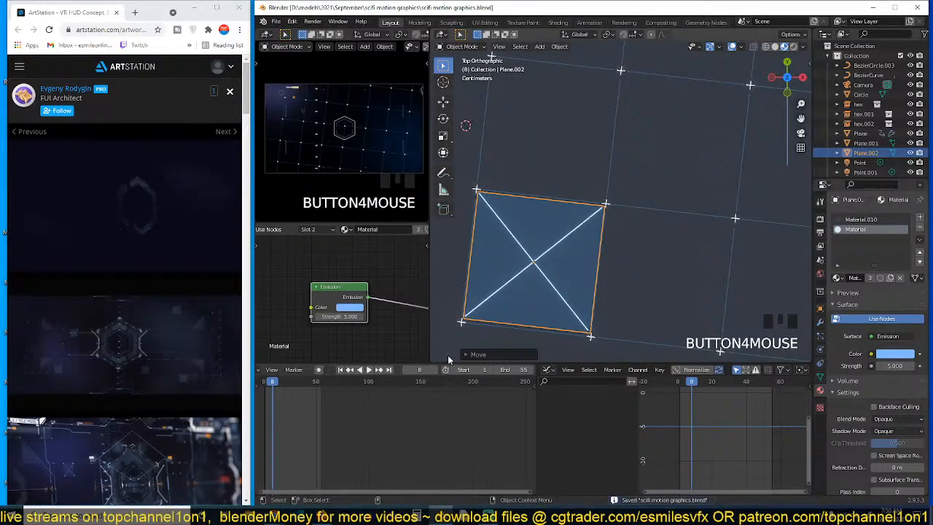
# Set the current frame to 0 and briefly preview the animation playback
pyautogui.scroll(4, 292, 410)
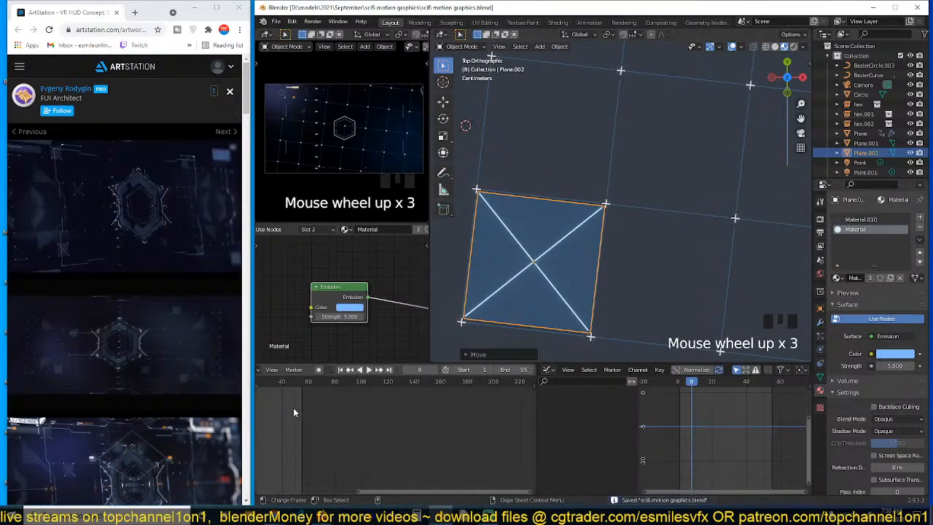
pyautogui.moveTo(343, 492); pyautogui.dragTo(320, 486)
pyautogui.keyDown('shift'); pyautogui.rightClick(334, 440); pyautogui.keyUp('shift')
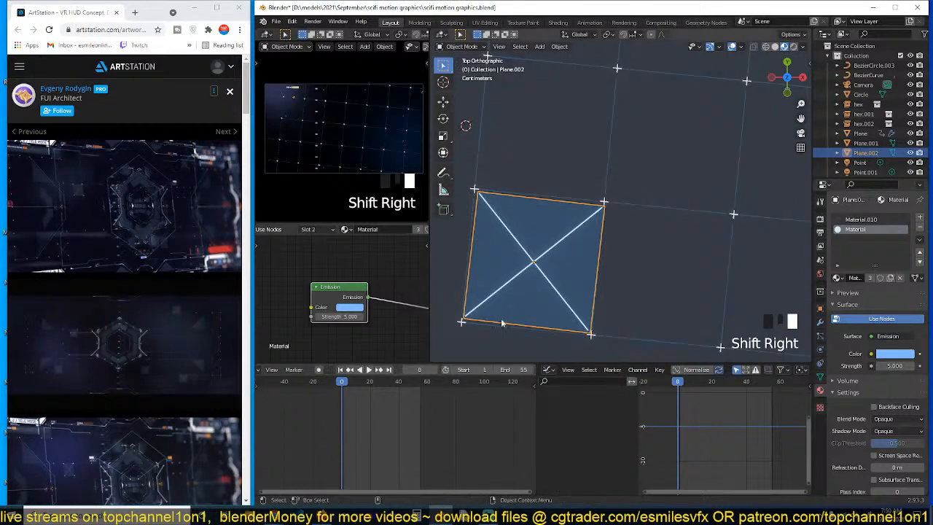
pyautogui.press('space')
pyautogui.press('Escape')
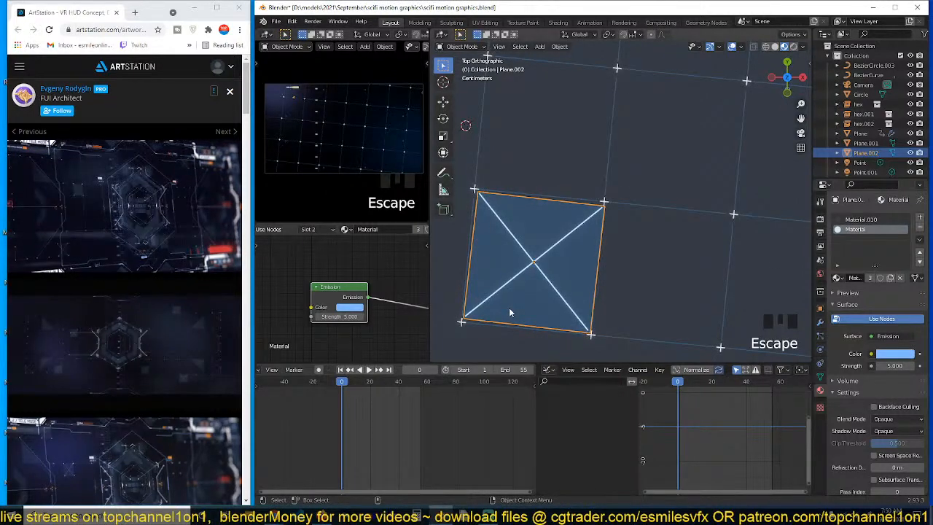
pyautogui.moveTo(509, 308); pyautogui.dragTo(542, 262, button='middle')
pyautogui.press('g')
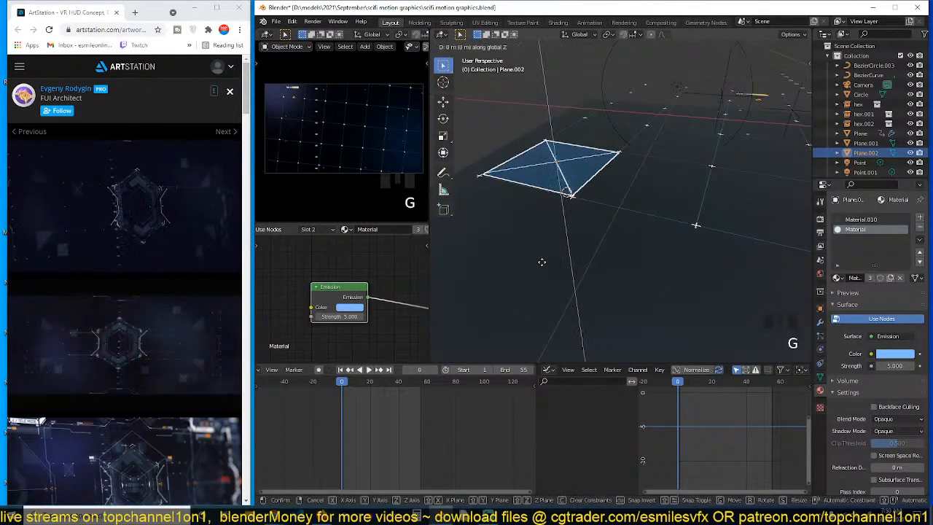
pyautogui.click(542, 262)
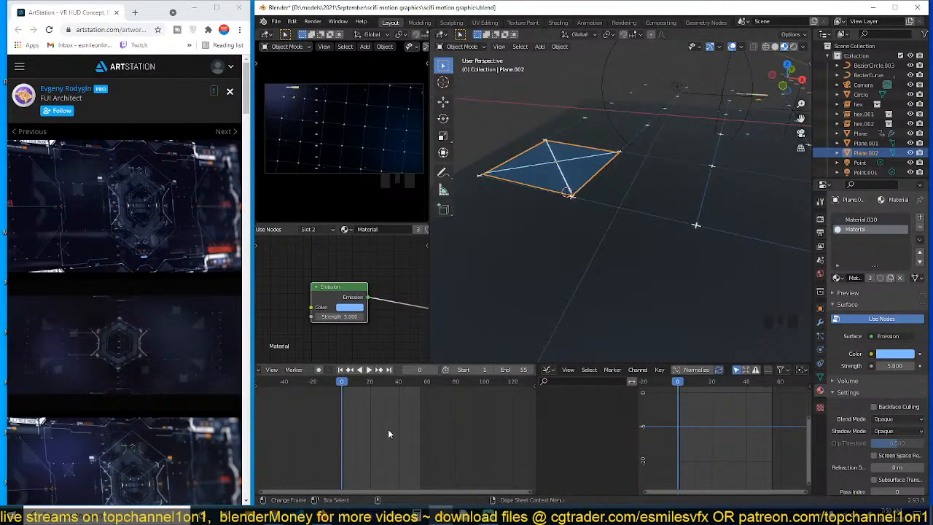
pyautogui.scroll(-5, 341, 289)
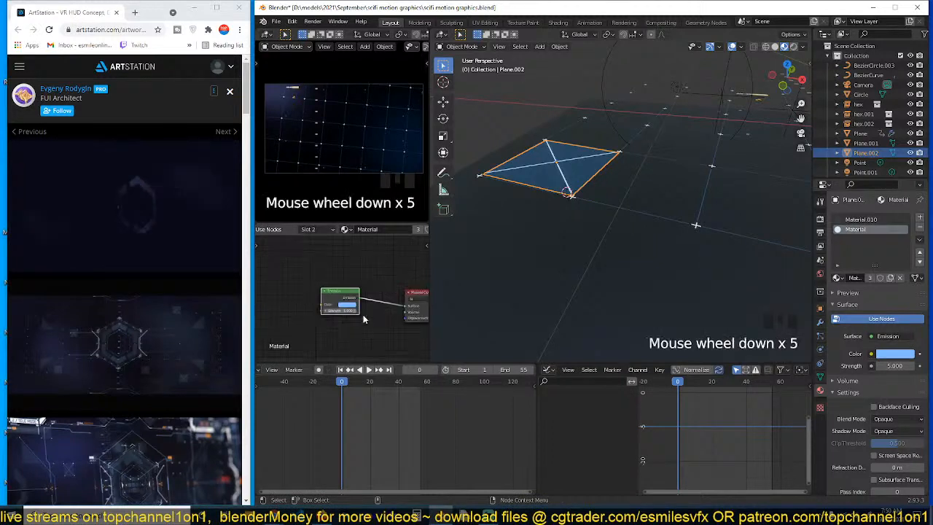
pyautogui.moveTo(342, 289); pyautogui.dragTo(336, 289, button='middle')
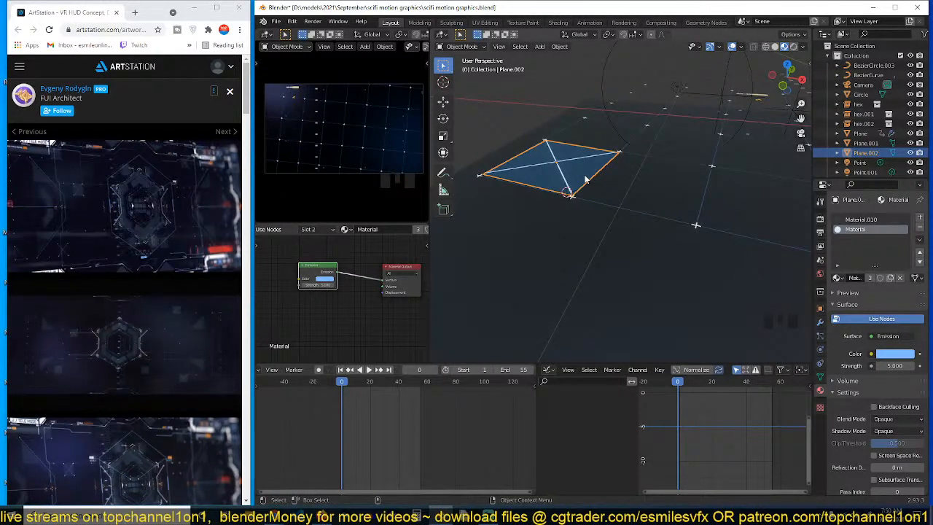
pyautogui.scroll(1, 348, 428)
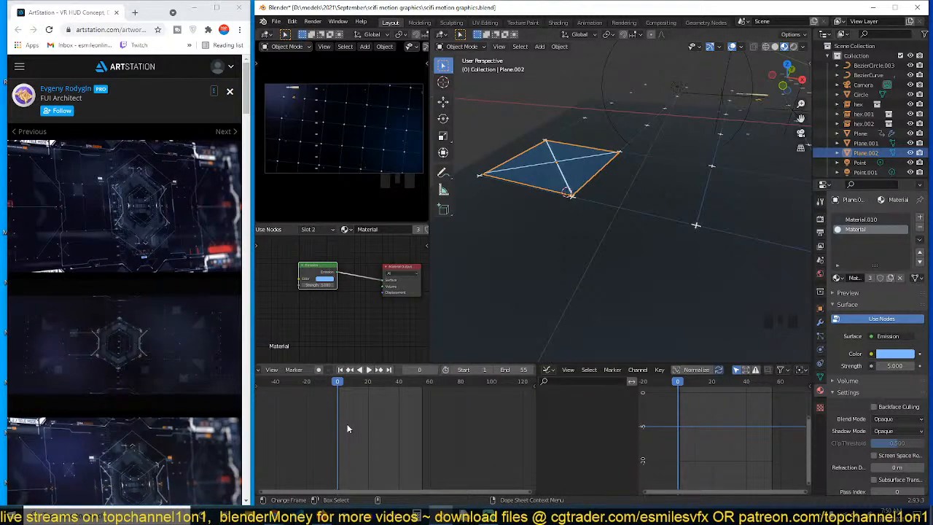
pyautogui.scroll(1, 348, 428)
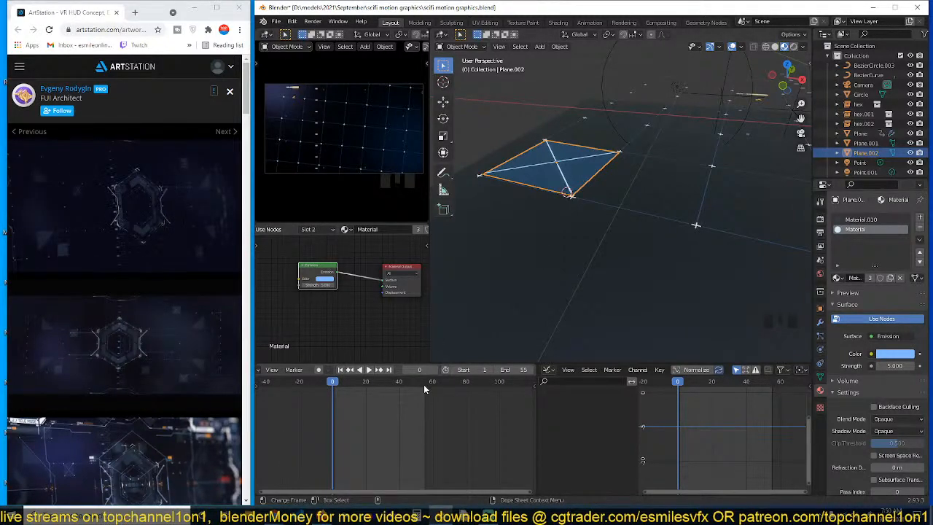
# Turn on auto keying and key the panel's transforms at frame 0 by confirming a move without displacement
pyautogui.click(319, 370)
pyautogui.press('g')
pyautogui.click(526, 230)
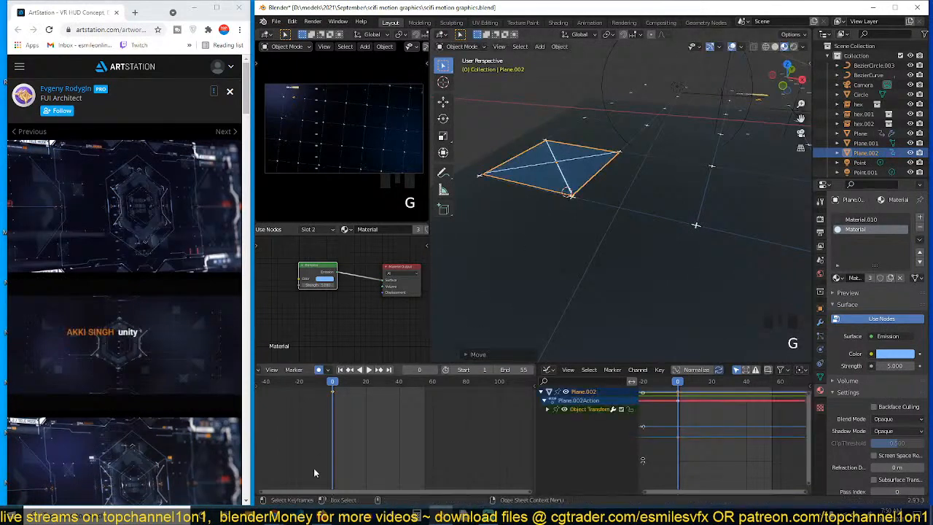
# Show the panel's curves in the Graph Editor and delete its location and rotation channels, keeping only the scale channels
pyautogui.hotkey('ctrl', 'Tab')
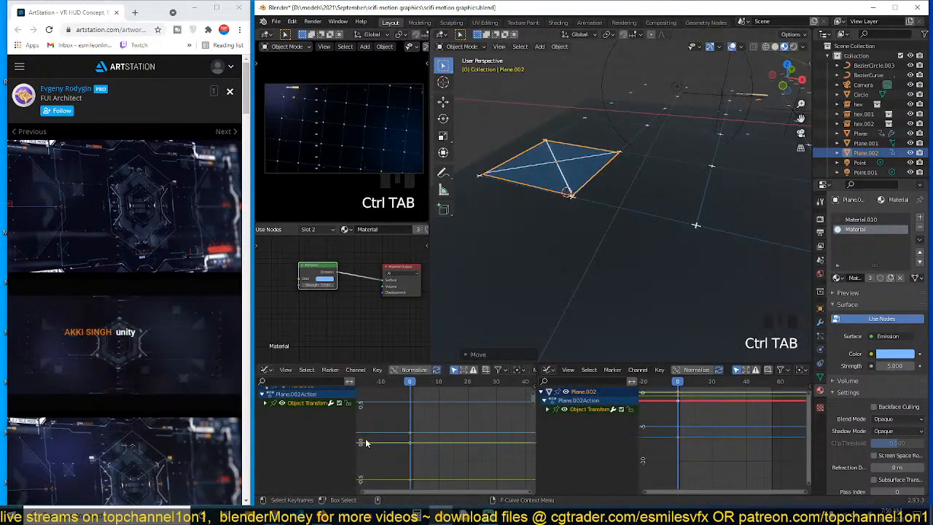
pyautogui.click(266, 405)
pyautogui.click(301, 412)
pyautogui.press('b')
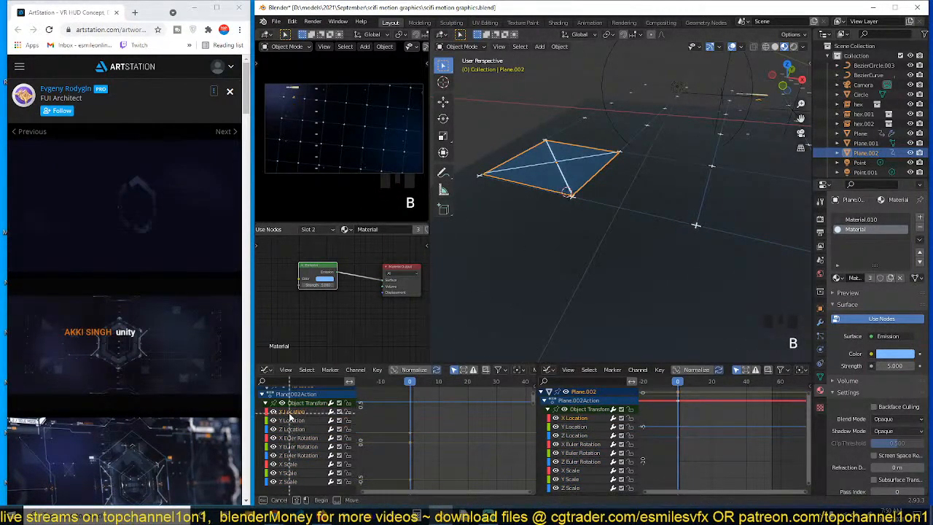
pyautogui.moveTo(299, 460); pyautogui.dragTo(312, 425)
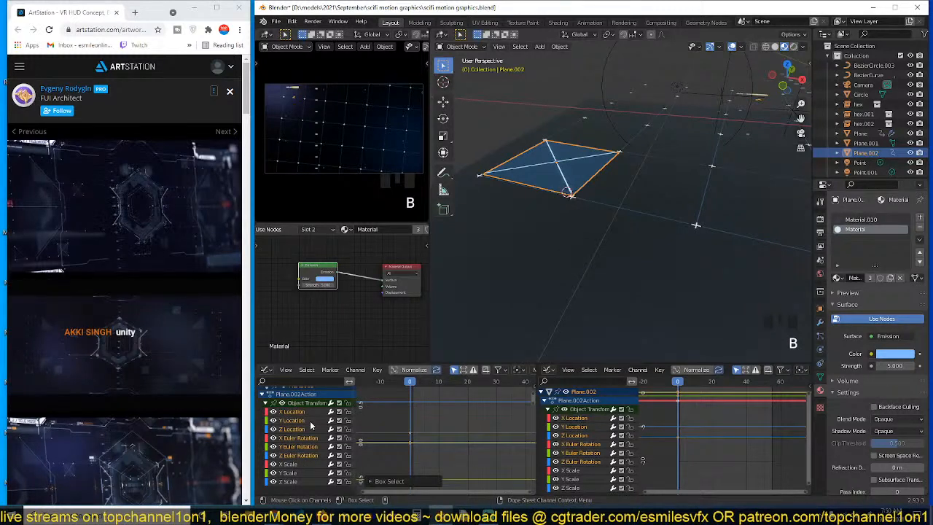
pyautogui.press('Delete')
# Select the X, Y and Z Scale channels, frame their keyframes, and re-key the panel's current scale at frame 0
pyautogui.click(306, 427)
pyautogui.keyDown('shift'); pyautogui.click(298, 429); pyautogui.keyUp('shift')
pyautogui.keyDown('shift'); pyautogui.click(292, 431); pyautogui.keyUp('shift')
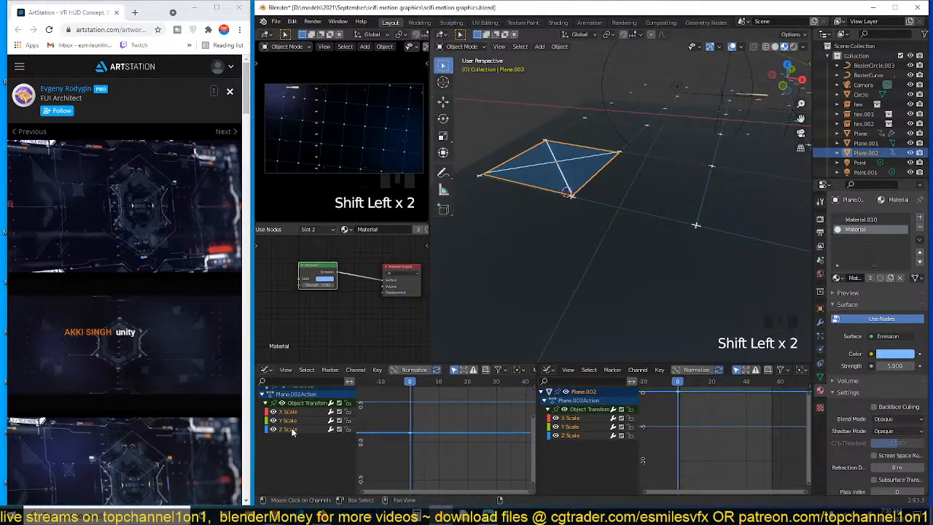
pyautogui.press('a')
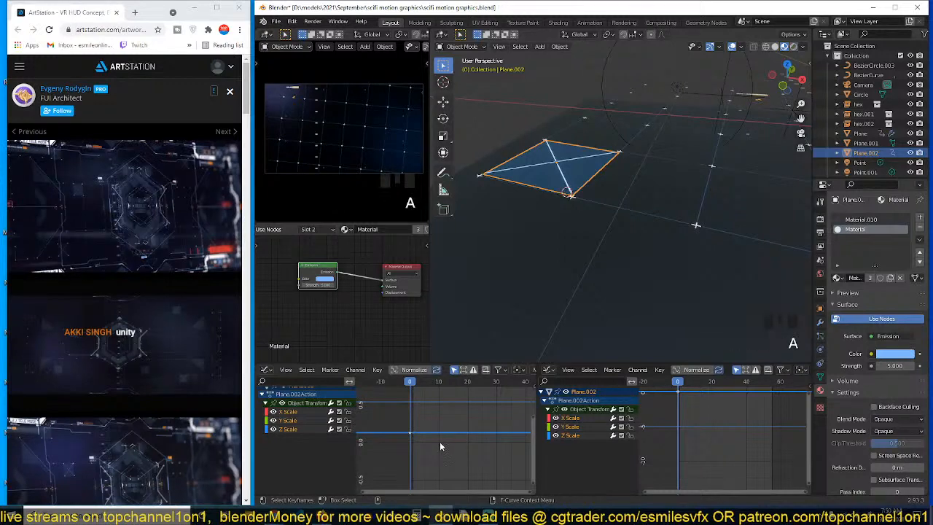
pyautogui.press('KP_Decimal')
pyautogui.scroll(-9, 489, 442)
pyautogui.scroll(-9, 489, 442)
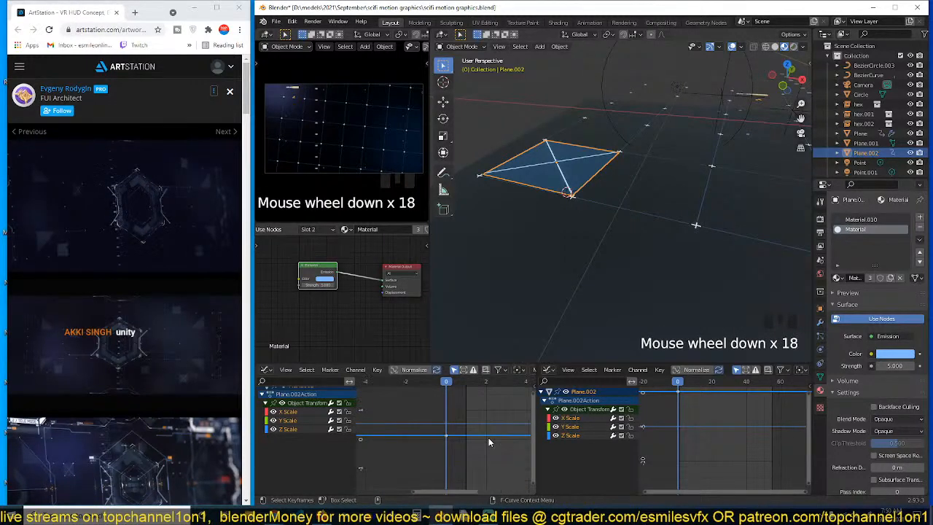
pyautogui.press('a')
pyautogui.press('s')
pyautogui.click(613, 207)
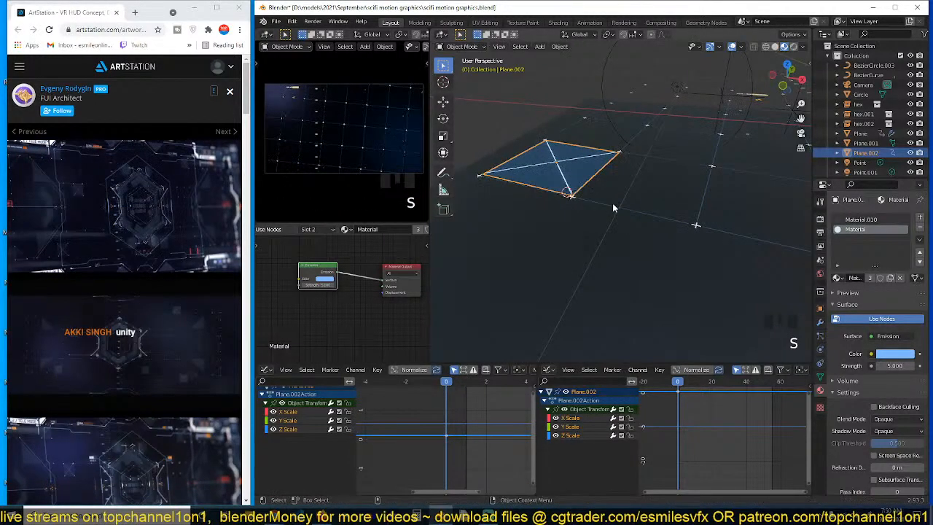
pyautogui.press('s')
pyautogui.click(589, 213)
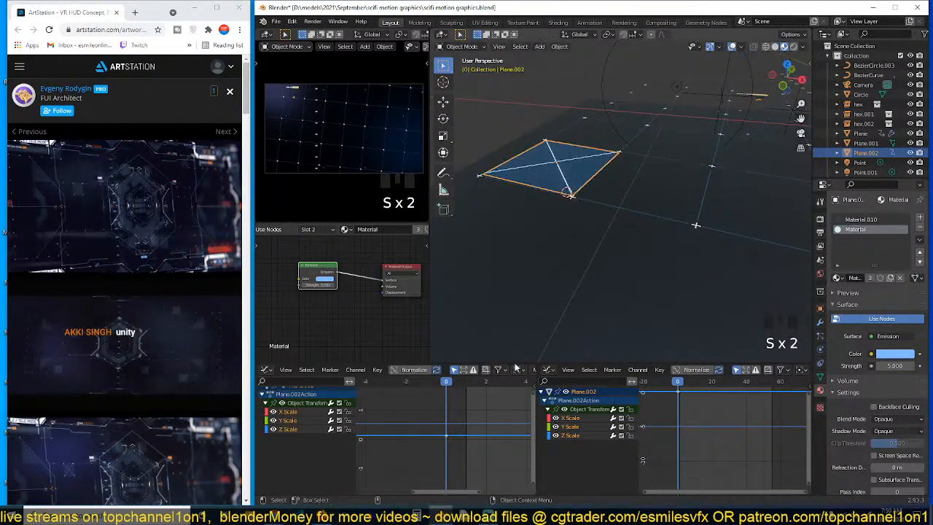
# Duplicate the scale keyframes 3 frames further along and shift both sets so they sit at frames 2 and 5
pyautogui.moveTo(427, 421); pyautogui.dragTo(462, 454)
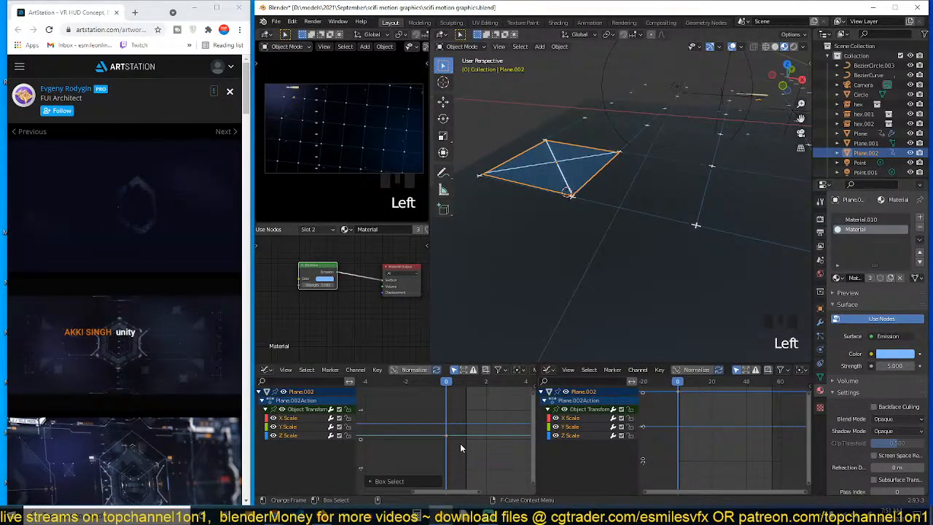
pyautogui.scroll(-2, 460, 443)
pyautogui.hotkey('shift', 'd')
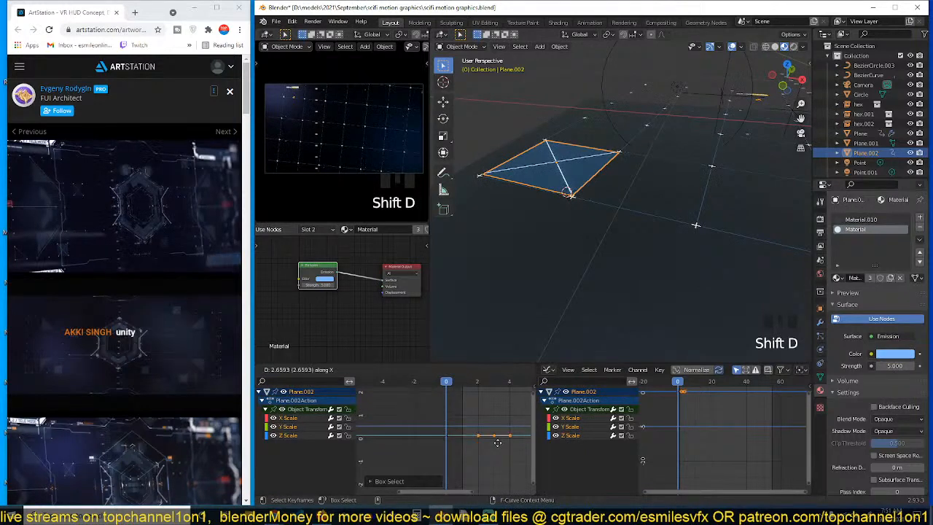
pyautogui.click(507, 443)
pyautogui.press('a')
pyautogui.press('g')
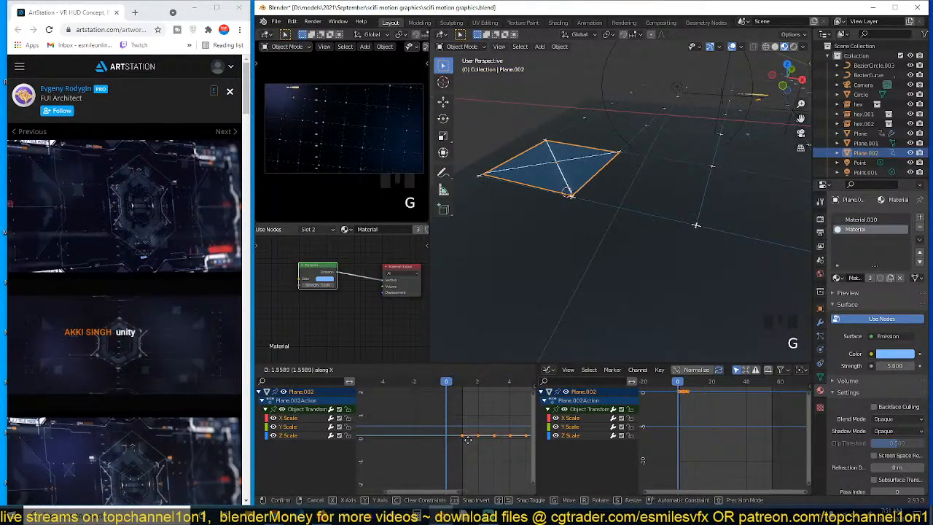
pyautogui.click(469, 440)
# Duplicate the frame 5 scale keyframes to frame 7 and lower the copies' value by about 1.34
pyautogui.moveTo(506, 448); pyautogui.dragTo(416, 447, button='middle')
pyautogui.moveTo(435, 423); pyautogui.dragTo(447, 443)
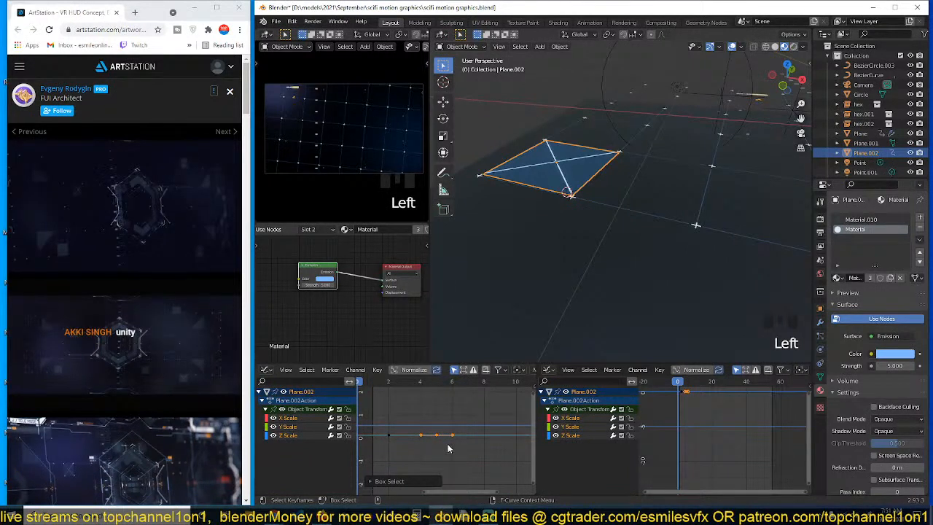
pyautogui.press('e')
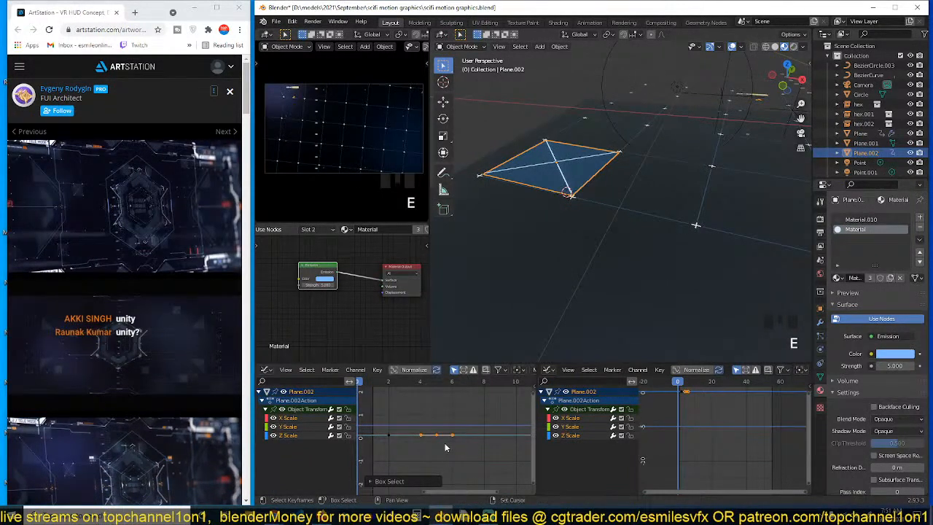
pyautogui.hotkey('shift', 'e')
pyautogui.click(463, 420)
pyautogui.hotkey('shift', 'd')
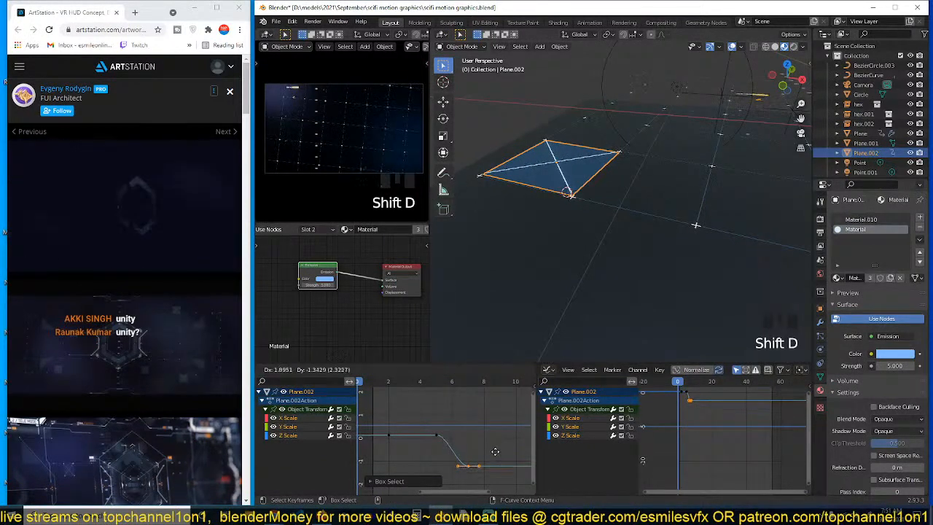
pyautogui.click(488, 453)
# Set the current frame to 7 and examine the panel's scale in the scene and on the curves
pyautogui.hotkey('shift', 'Right')
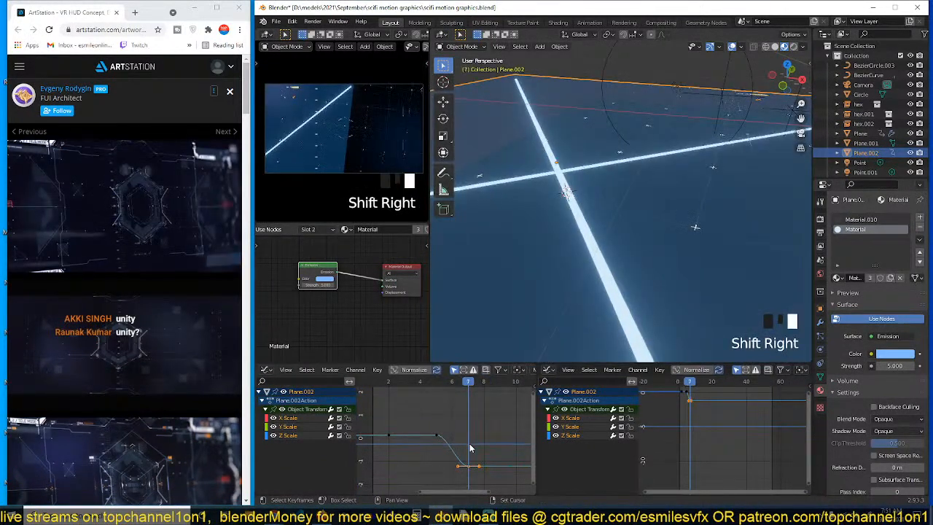
pyautogui.scroll(-4, 472, 459)
pyautogui.scroll(-8, 472, 459)
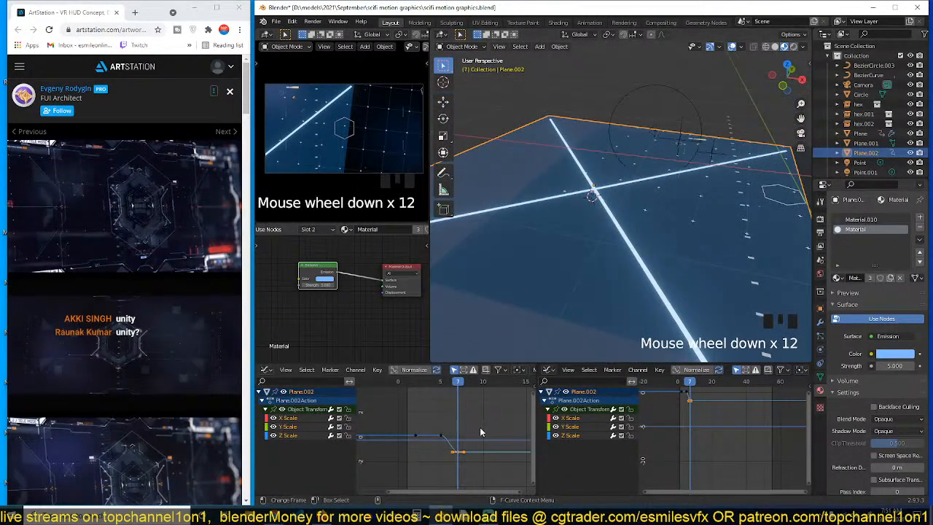
# Select all of the panel's scale keyframes and set their handle type to Vector
pyautogui.press('a')
pyautogui.press('KP_Decimal')
pyautogui.scroll(-3, 490, 439)
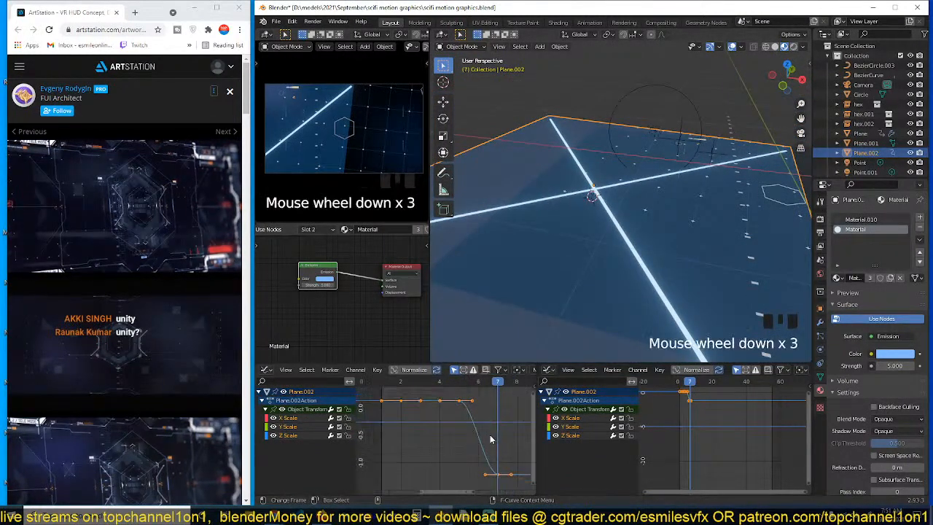
pyautogui.click(477, 469)
pyautogui.press('a')
pyautogui.press('v')
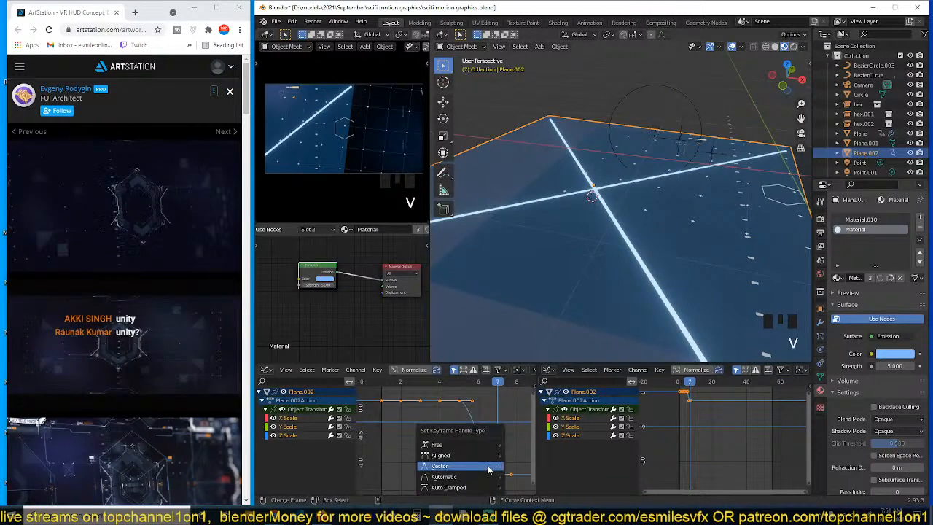
pyautogui.click(489, 470)
# Move the panel's frame 7 scale keyframes to frame 6 and raise their value by about 1.17, so the panel shrinks to almost nothing
pyautogui.moveTo(476, 459); pyautogui.dragTo(516, 486)
pyautogui.press('g')
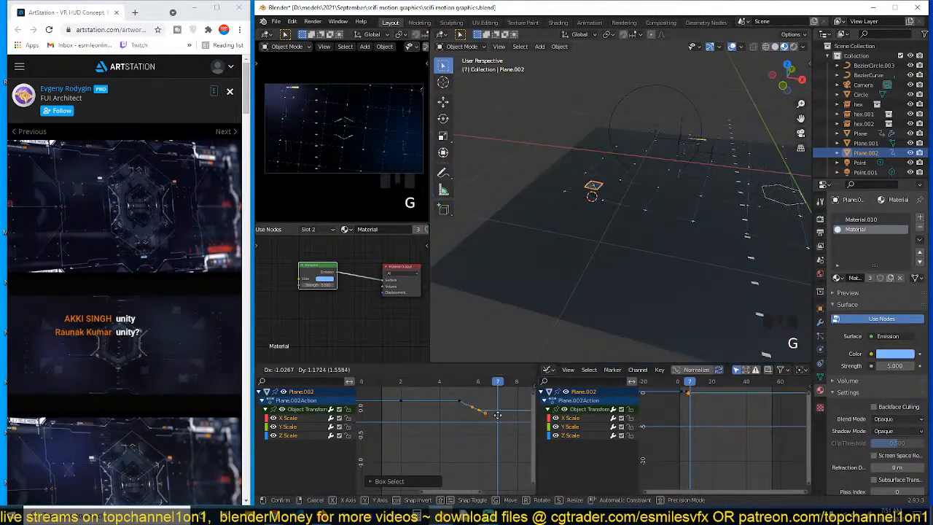
pyautogui.click(496, 414)
pyautogui.press('g')
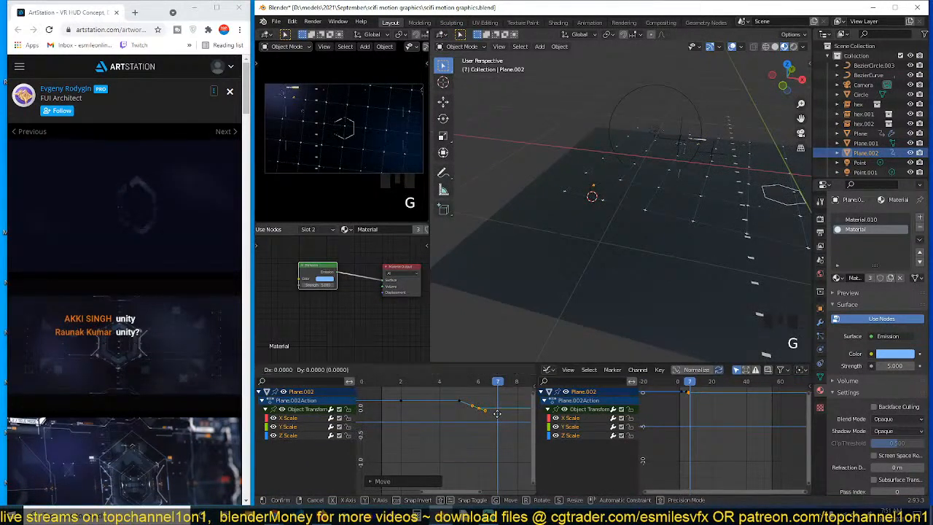
pyautogui.press('x')
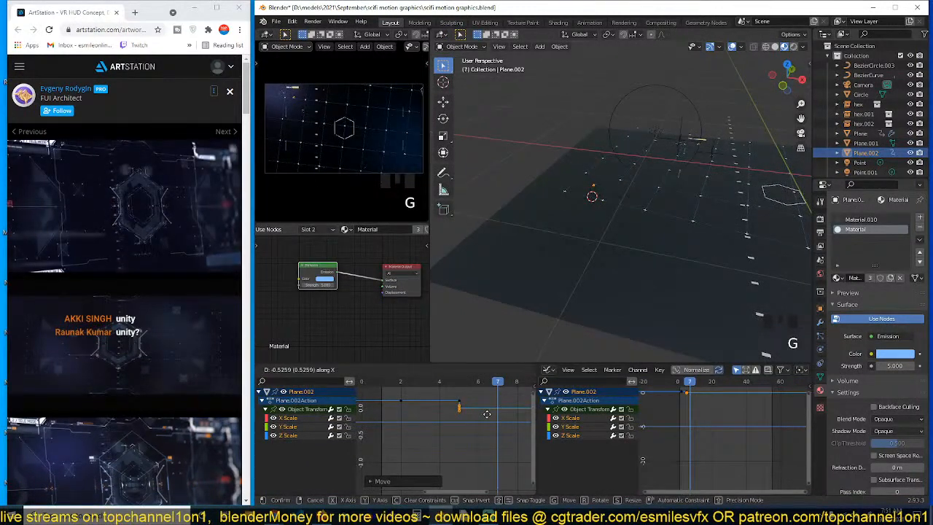
pyautogui.click(487, 416)
pyautogui.hotkey('ctrl', 'z')
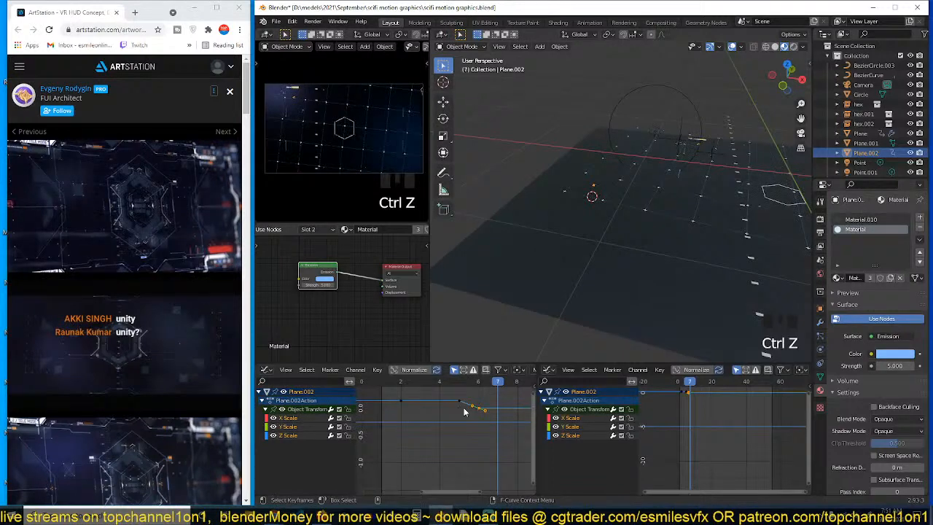
# Play back the panel's shrinking animation
pyautogui.hotkey('shift', 'Right')
pyautogui.press('space')
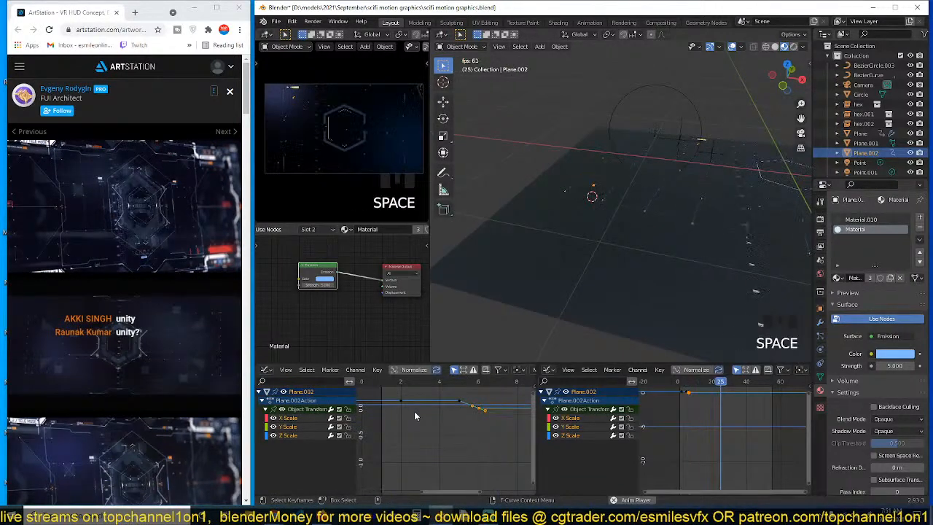
pyautogui.press('Escape')
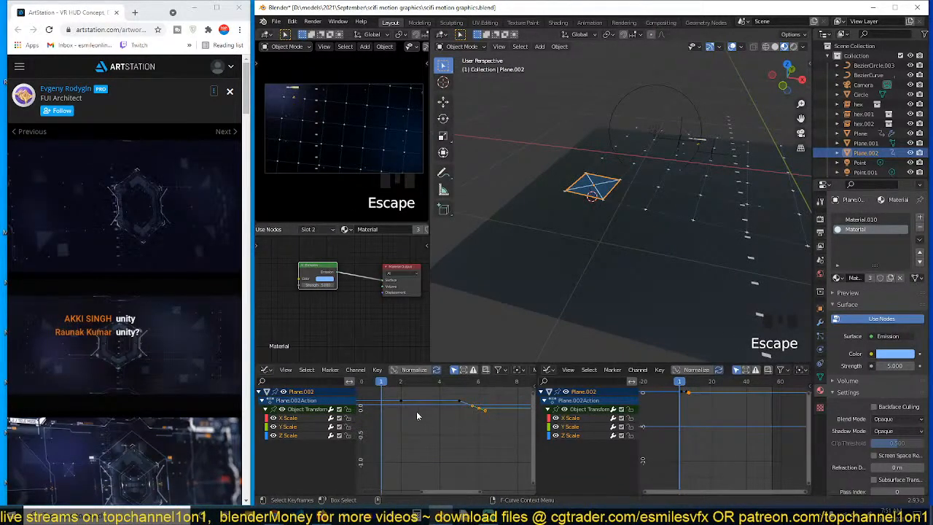
pyautogui.press('KP_Decimal')
pyautogui.scroll(-1, 685, 437)
pyautogui.scroll(-12, 685, 437)
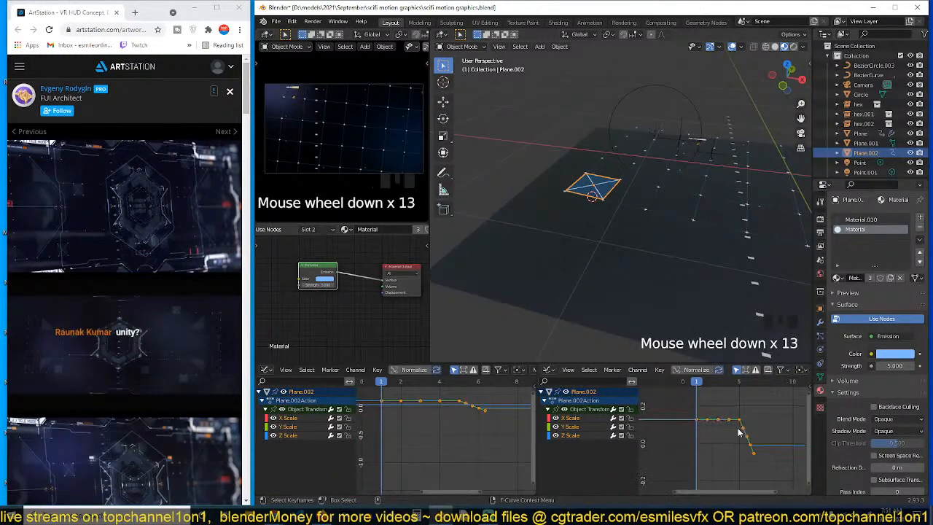
pyautogui.scroll(-5, 683, 437)
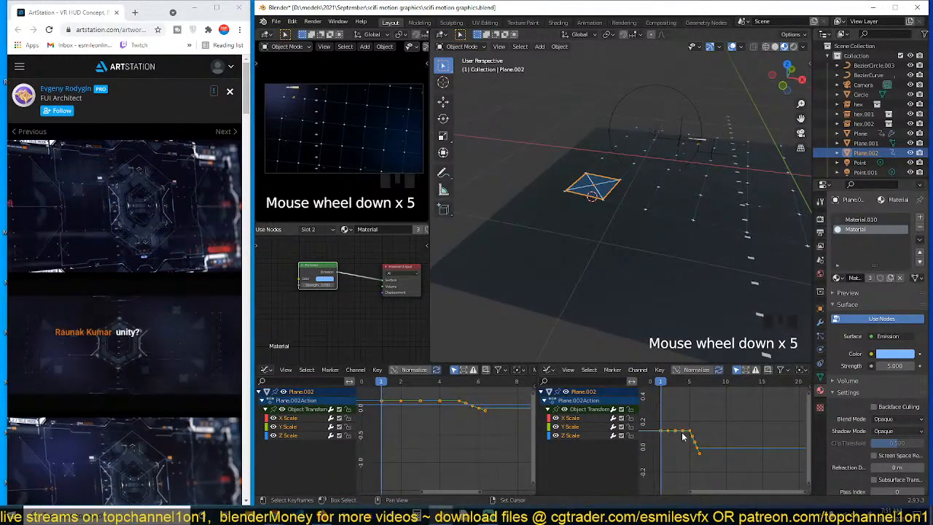
pyautogui.hotkey('shift', 'd')
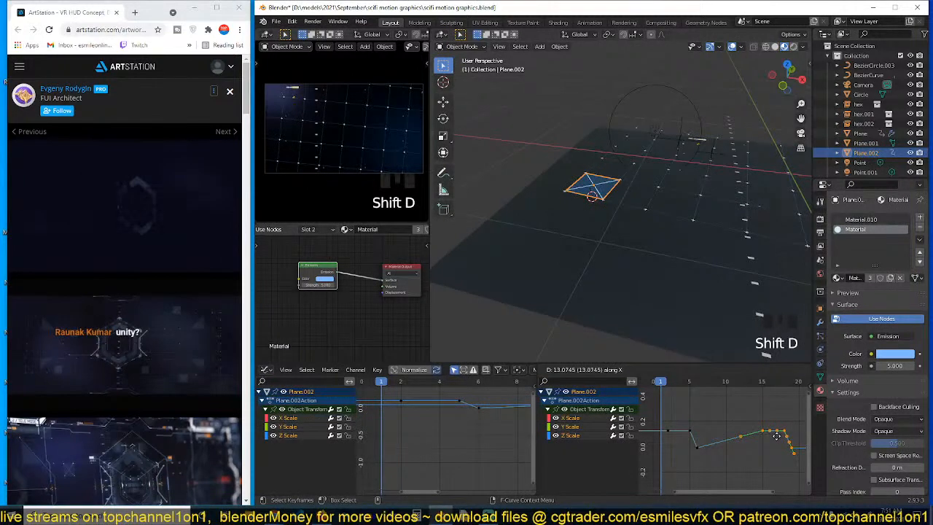
pyautogui.rightClick(777, 436)
pyautogui.hotkey('ctrl', 'z')
# Duplicate the frame 6 low-scale keyframes to frame 8 to hold the panel at its small size
pyautogui.moveTo(454, 423); pyautogui.dragTo(504, 408)
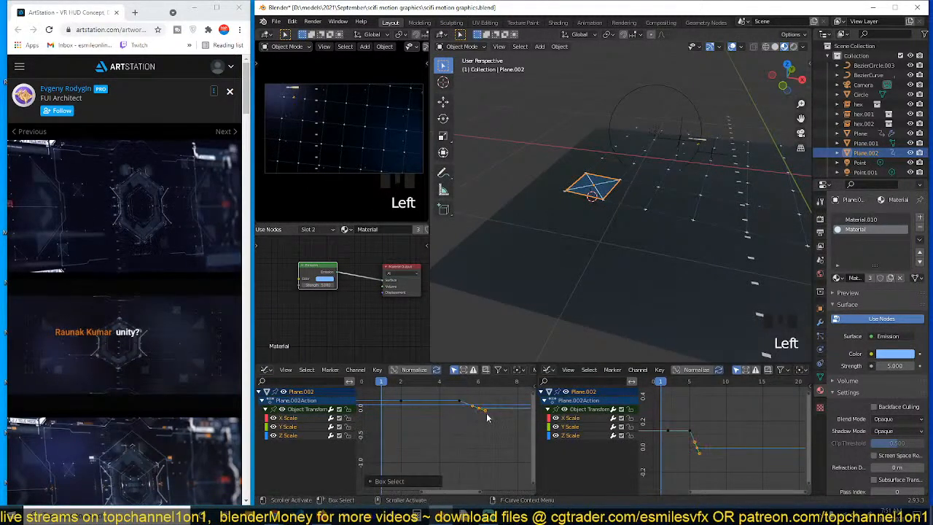
pyautogui.hotkey('shift', 'd')
pyautogui.click(520, 416)
# Duplicate all of the panel's scale keyframes about 8 frames further along the time axis and play back the repeated blink
pyautogui.press('a')
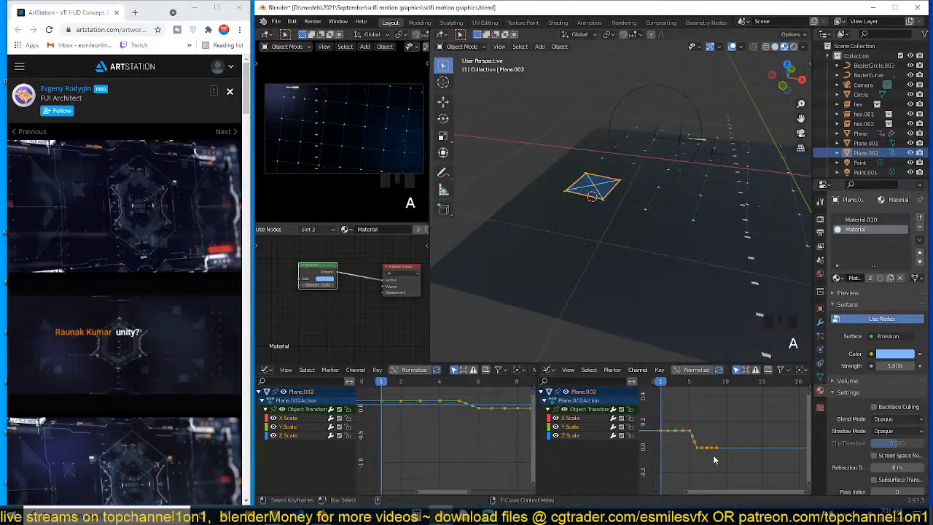
pyautogui.hotkey('shift', 'd')
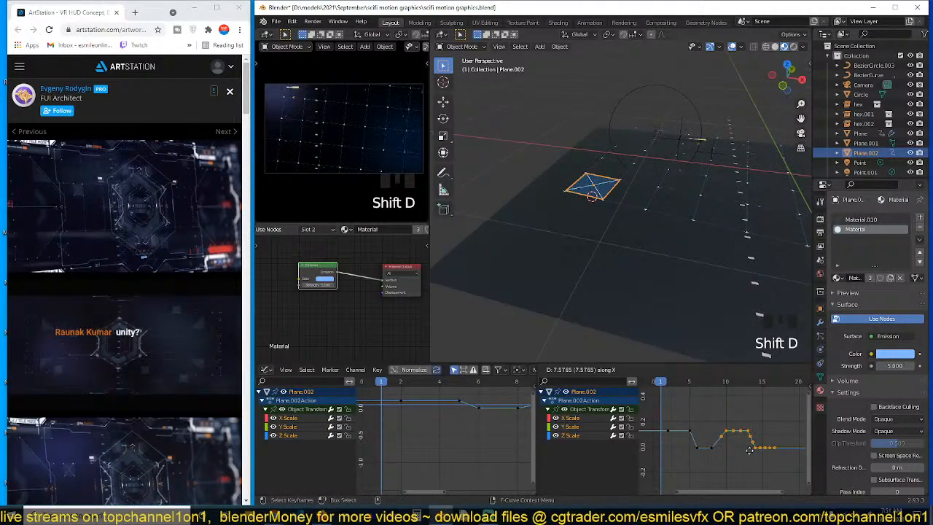
pyautogui.click(746, 457)
pyautogui.press('space')
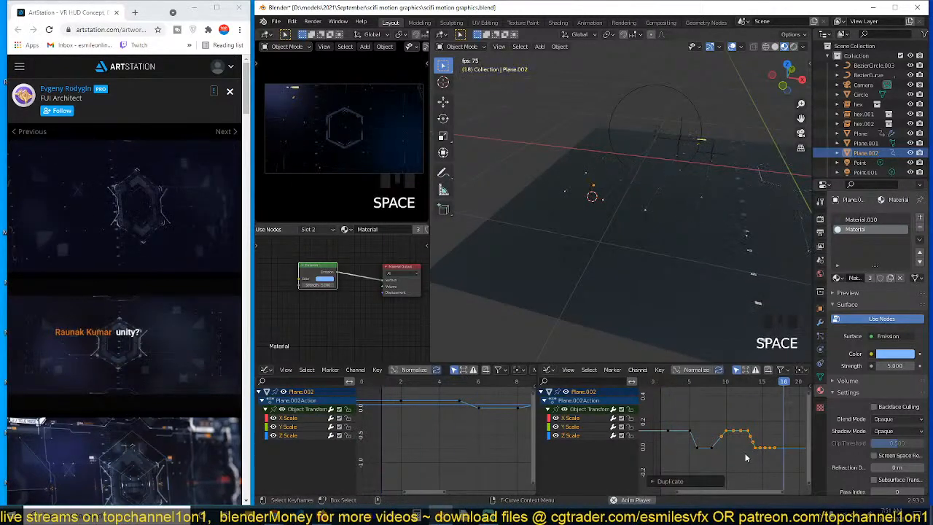
pyautogui.press('Escape')
pyautogui.scroll(-5, 706, 440)
pyautogui.press('space')
pyautogui.press('Escape')
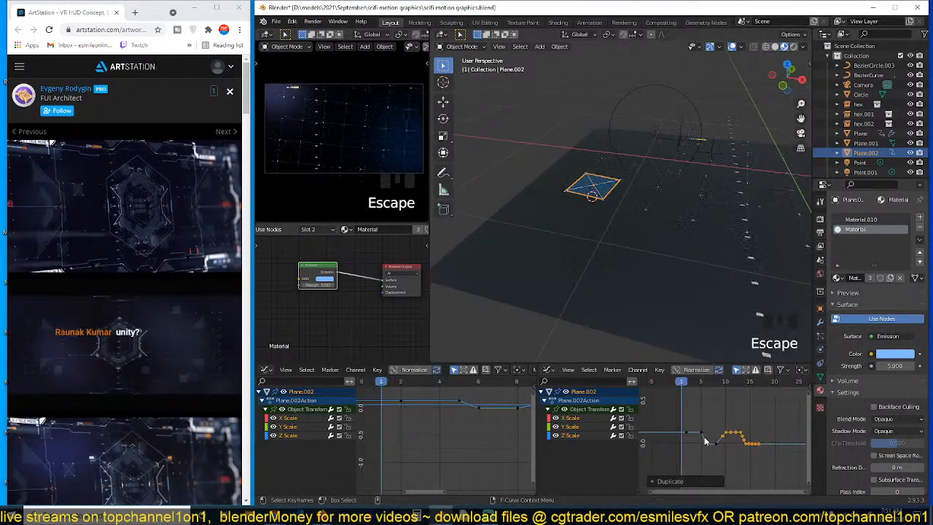
pyautogui.press('space')
pyautogui.press('Escape')
pyautogui.scroll(-2, 733, 437)
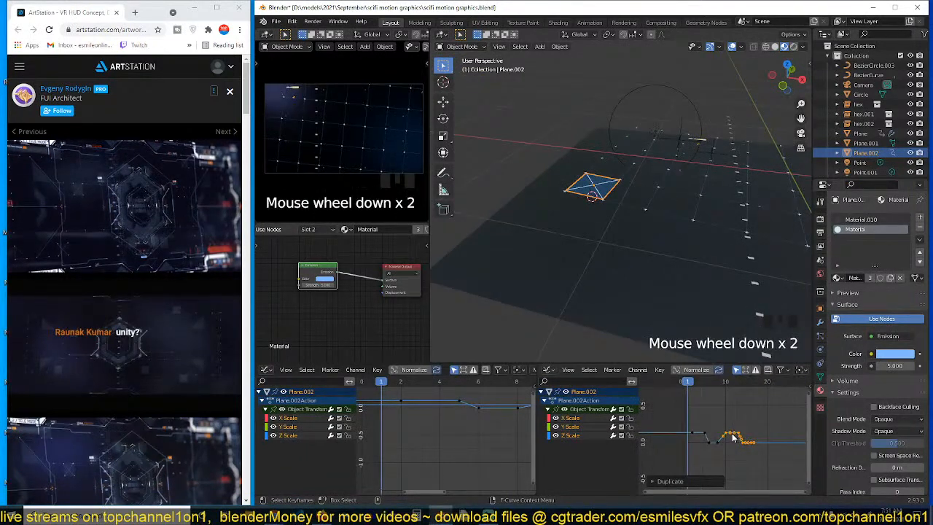
# Shift the second blink's scale keyframes, together with those at frame 8, about 4 frames further along and play back the timing
pyautogui.press('g')
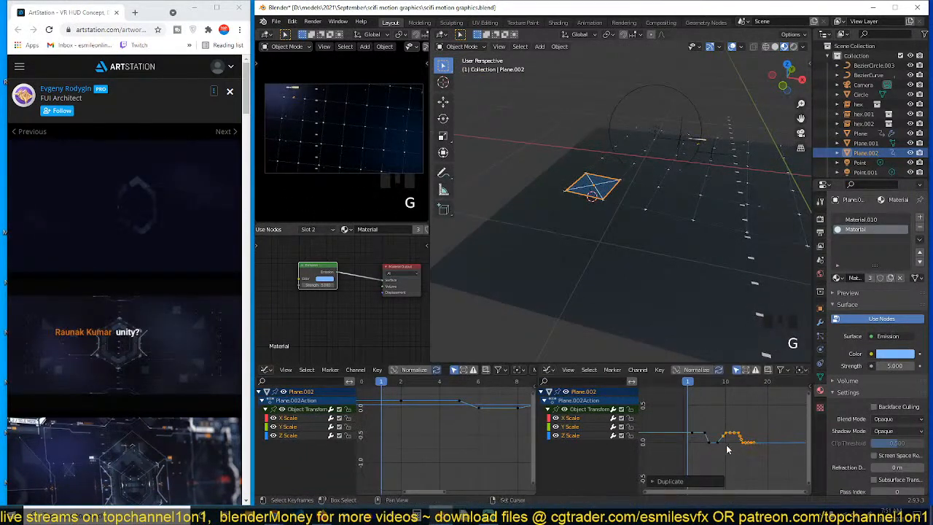
pyautogui.keyDown('shift'); pyautogui.click(720, 446); pyautogui.keyUp('shift')
pyautogui.moveTo(714, 417); pyautogui.dragTo(755, 464)
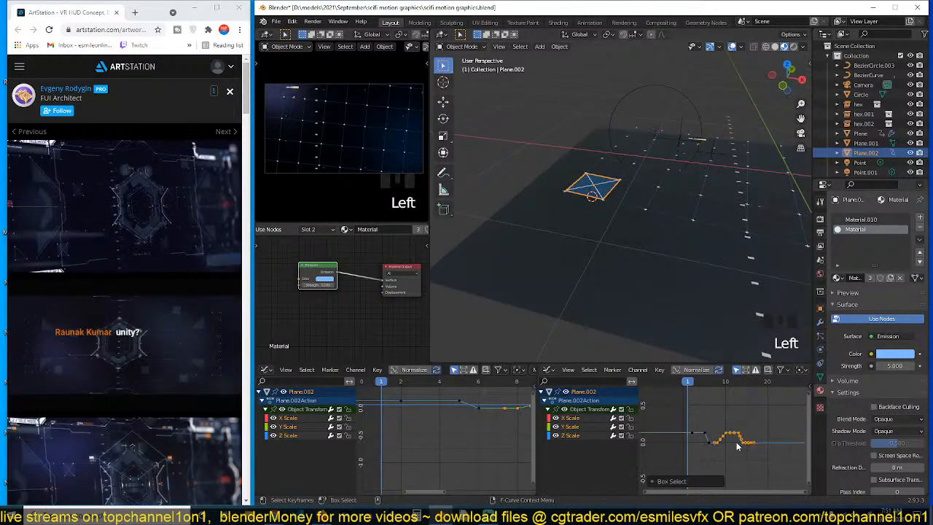
pyautogui.press('g')
pyautogui.click(754, 446)
pyautogui.press('space')
pyautogui.press('Escape')
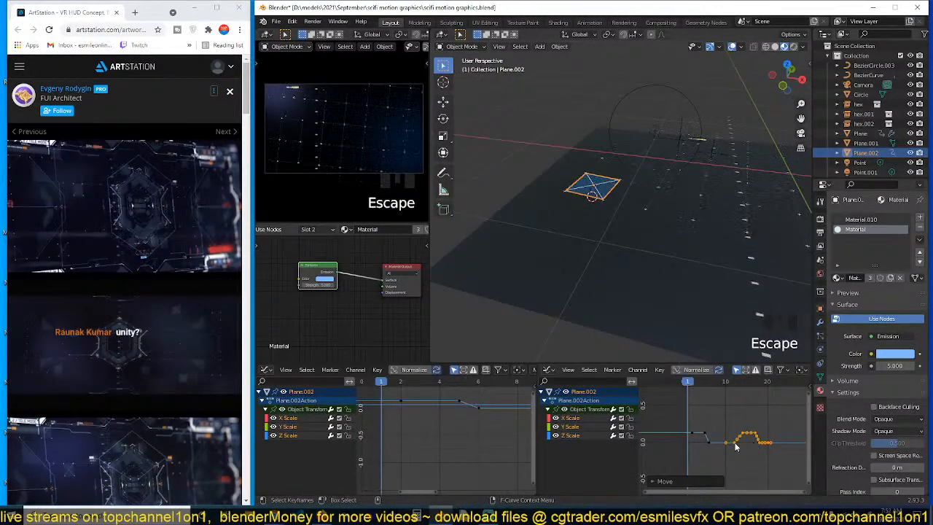
# Duplicate the entire two-blink scale sequence about 19 frames further along and play back the animation
pyautogui.scroll(-3, 732, 441)
pyautogui.moveTo(732, 441); pyautogui.dragTo(700, 434, button='middle')
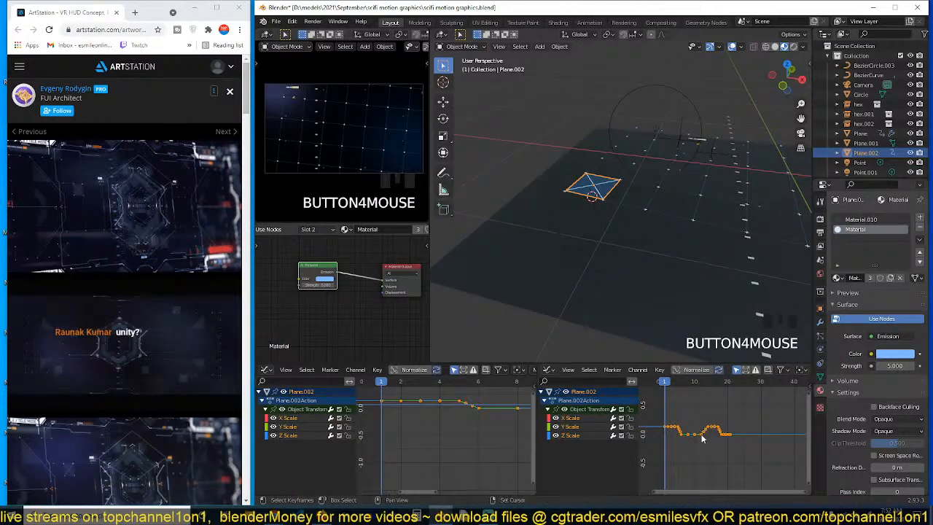
pyautogui.hotkey('shift', 'd')
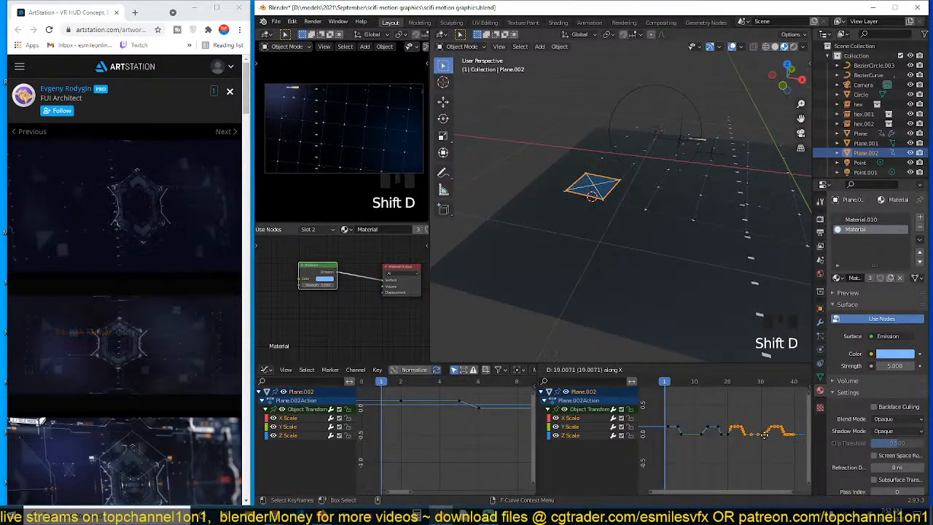
pyautogui.click(763, 435)
pyautogui.press('space')
pyautogui.press('Escape')
pyautogui.press('space')
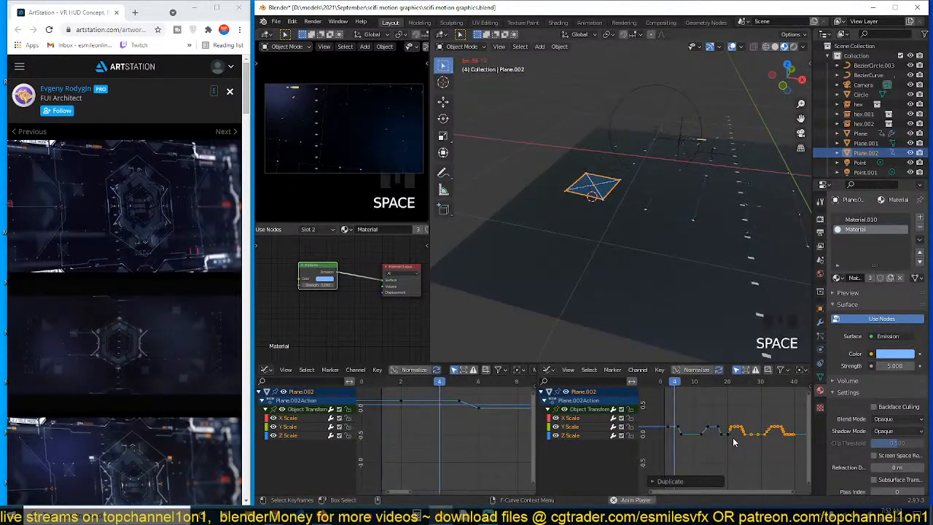
pyautogui.press('space')
pyautogui.scroll(-2, 732, 439)
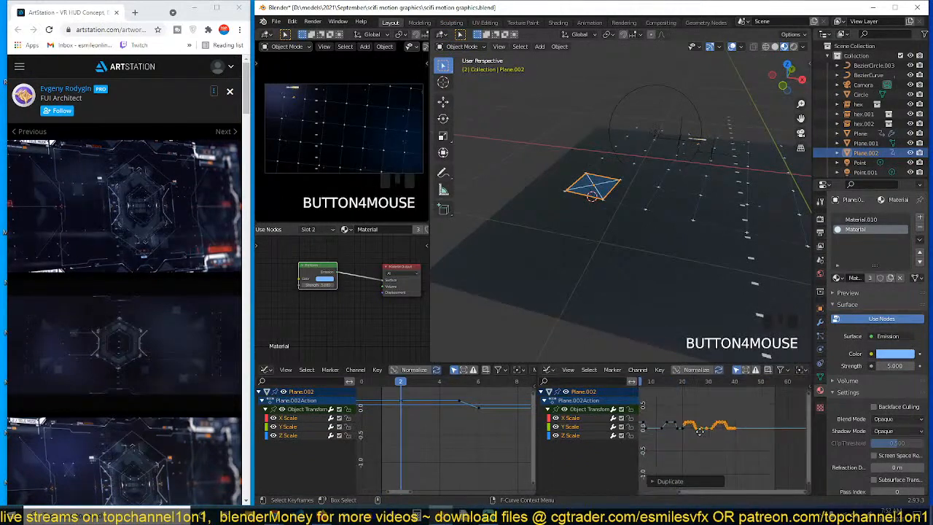
# Duplicate the last blink's full-size scale keyframes about 8 frames further along time and play back the animation
pyautogui.scroll(10, 699, 432)
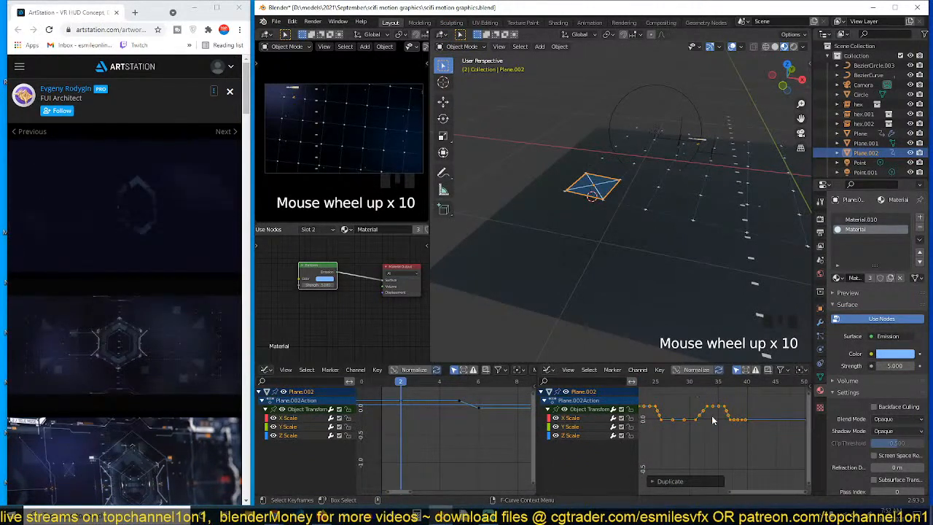
pyautogui.hotkey('alt', 'a')
pyautogui.moveTo(733, 391); pyautogui.dragTo(696, 409)
pyautogui.hotkey('shift', 'd')
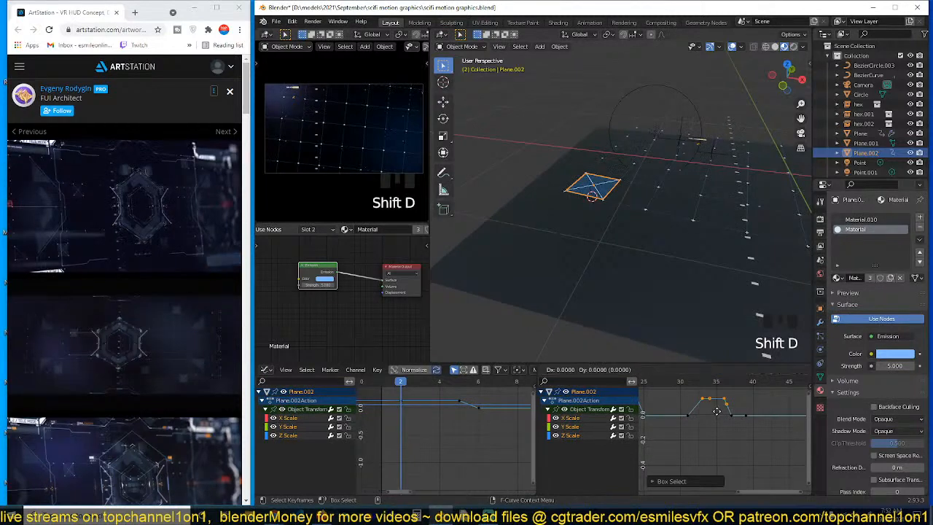
pyautogui.press('x')
pyautogui.click(772, 411)
pyautogui.press('space')
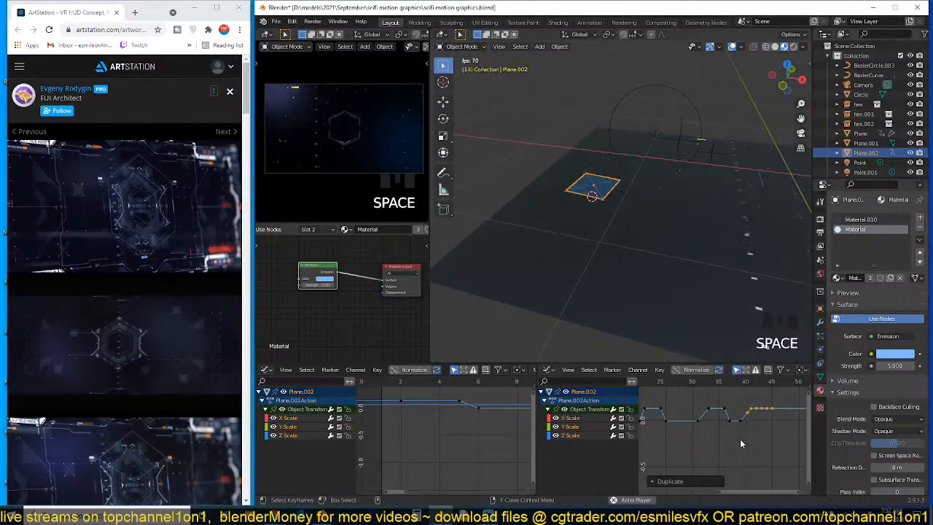
pyautogui.press('Escape')
# Delete the panel's scale keyframes between about frames 23 and 34 and play back the result
pyautogui.scroll(-7, 739, 443)
pyautogui.scroll(-3, 740, 439)
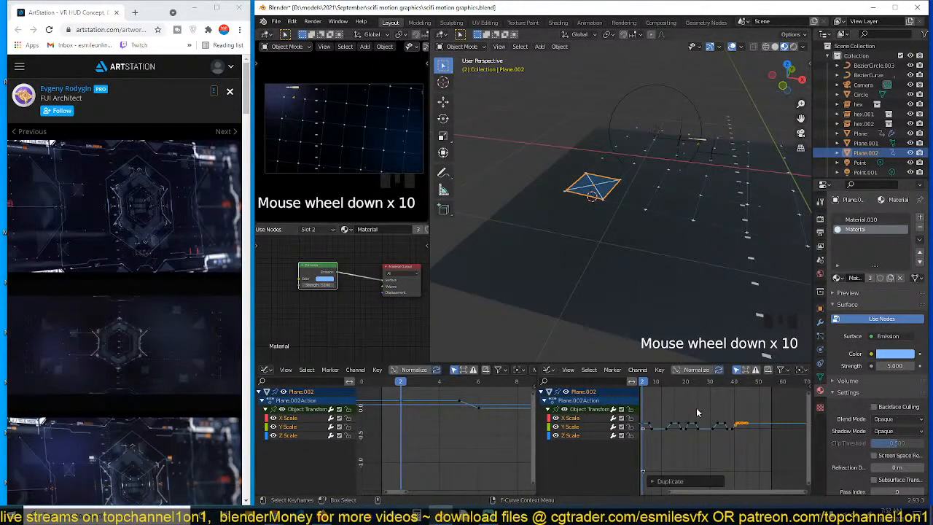
pyautogui.moveTo(693, 412); pyautogui.dragTo(722, 446)
pyautogui.hotkey('ctrl', 'x')
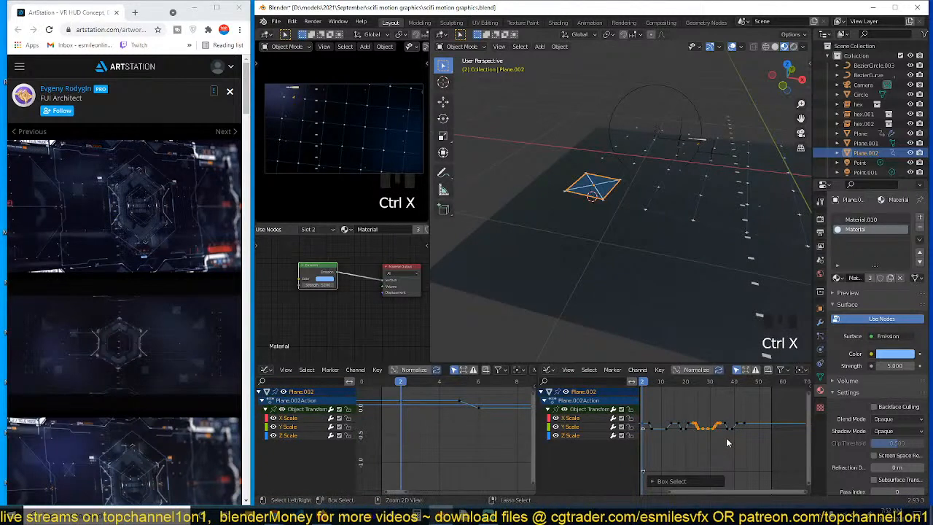
pyautogui.hotkey('ctrl', 'x')
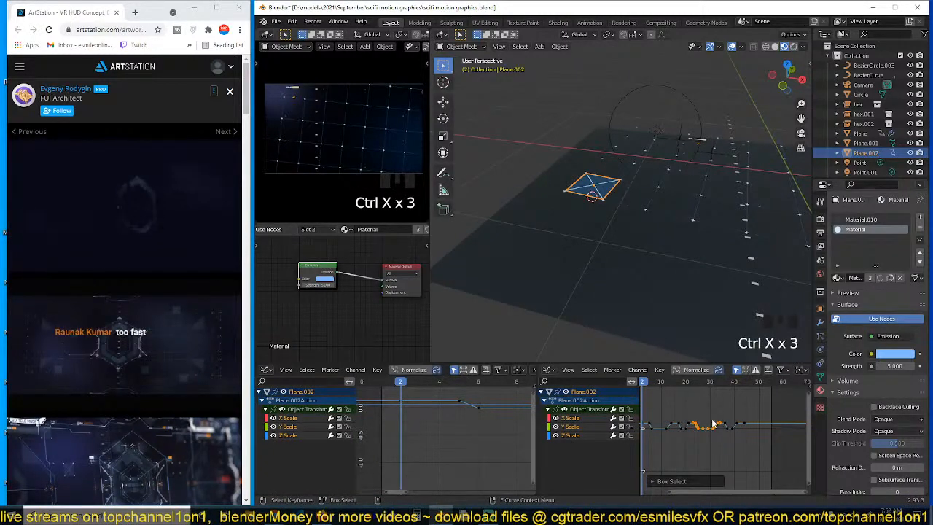
pyautogui.press('Delete')
pyautogui.press('space')
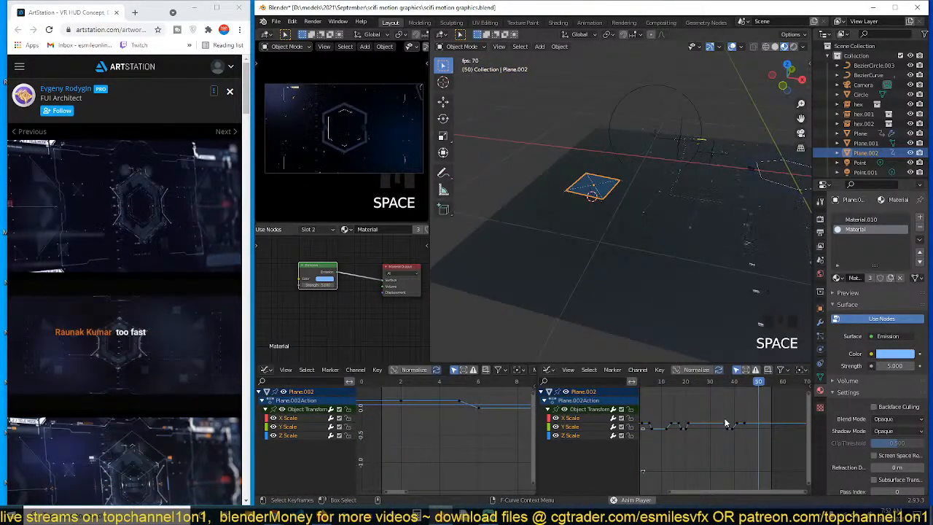
pyautogui.press('Escape')
# Shift the final group of scale keyframes about 10 frames earlier to close the gap, play it back, and deselect all keyframes
pyautogui.moveTo(714, 406); pyautogui.dragTo(771, 446)
pyautogui.press('g')
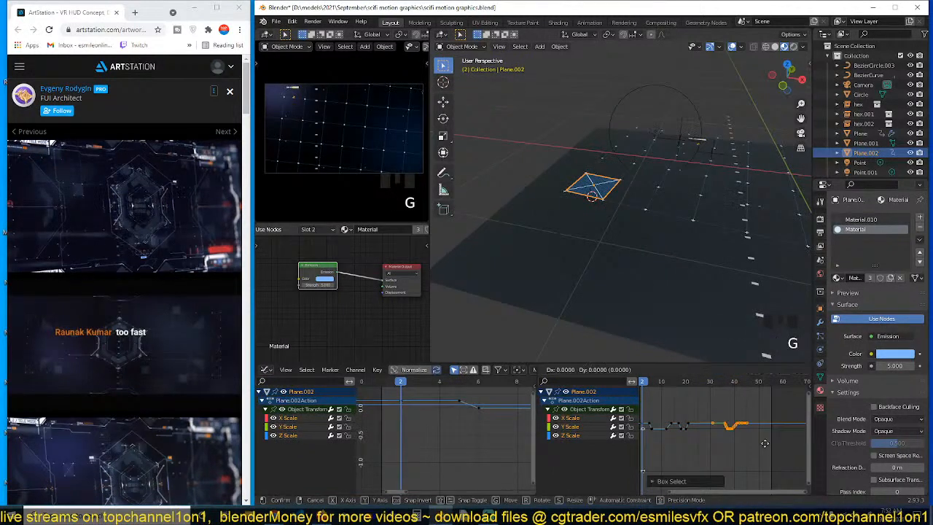
pyautogui.click(740, 446)
pyautogui.press('space')
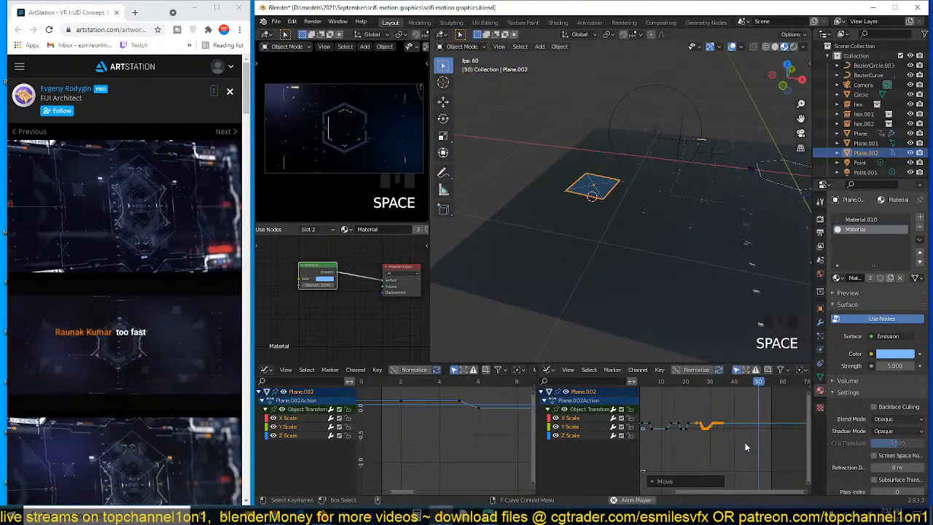
pyautogui.press('Escape')
pyautogui.hotkey('ctrl', 'Tab')
pyautogui.hotkey('ctrl', 'Tab')
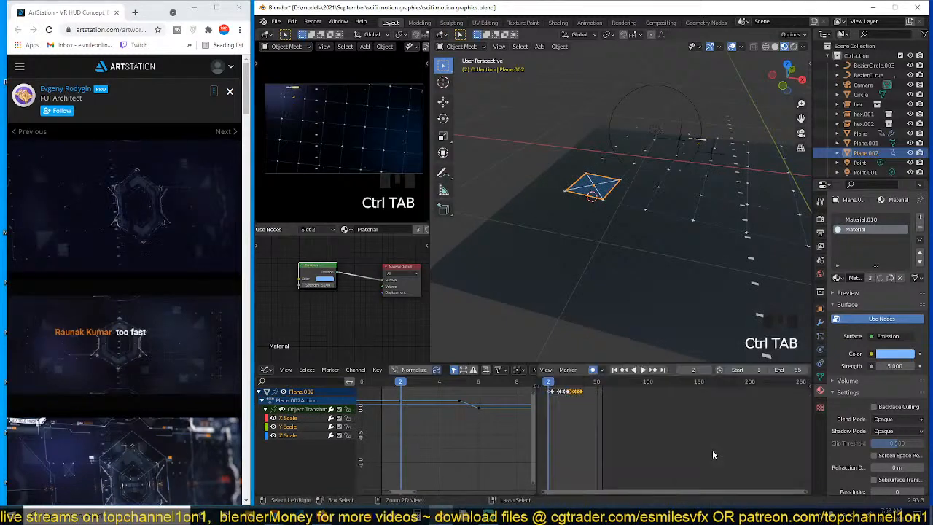
pyautogui.hotkey('alt', 'a')
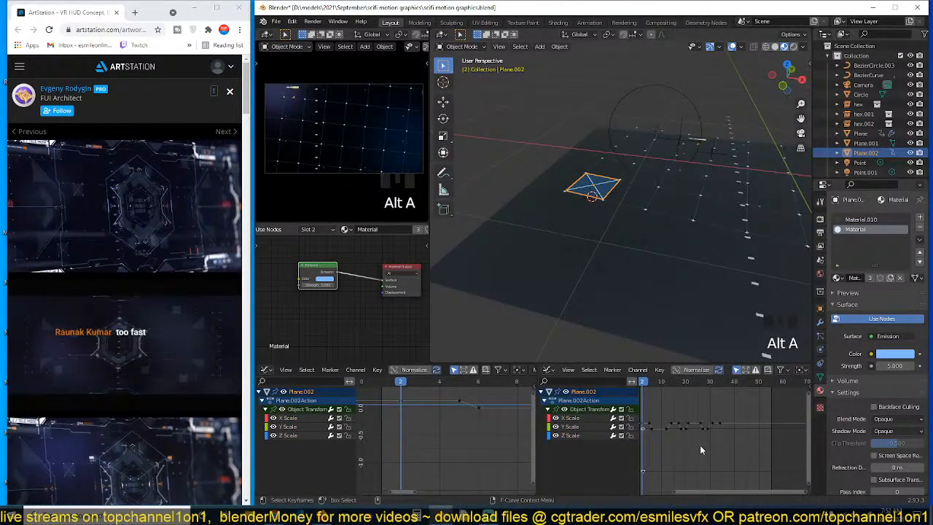
# Shift the panel's final group of scale keyframes about 6 frames later in time
pyautogui.moveTo(712, 440); pyautogui.dragTo(729, 412)
pyautogui.press('g')
pyautogui.press('x')
pyautogui.click(741, 421)
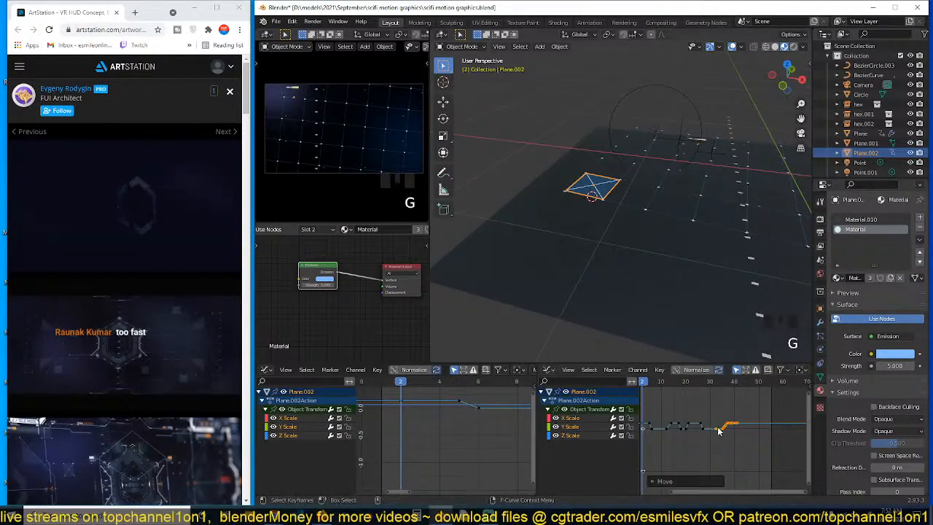
# Shift the panel's last two blink groups of scale keyframes about 6 frames later and play back the animation
pyautogui.hotkey('alt', 'a')
pyautogui.click(690, 434)
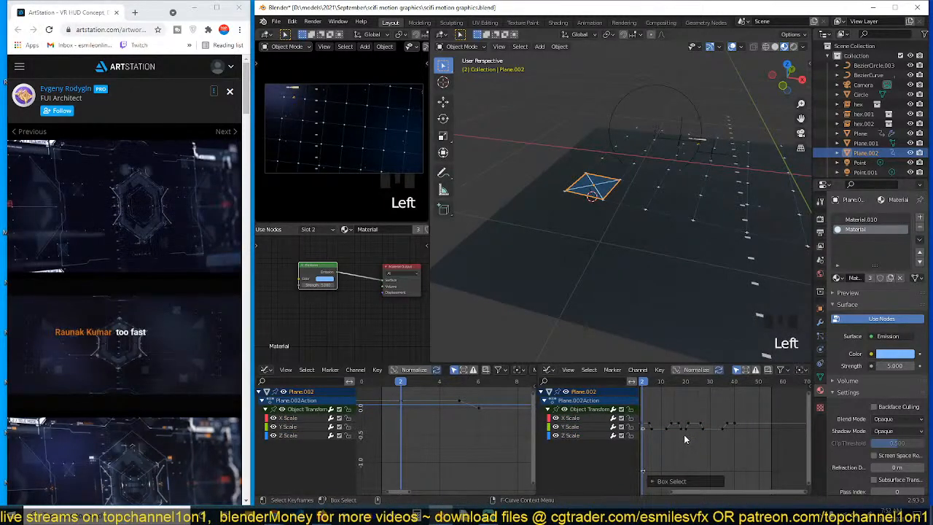
pyautogui.moveTo(684, 436); pyautogui.dragTo(728, 422)
pyautogui.click(739, 423)
pyautogui.press('space')
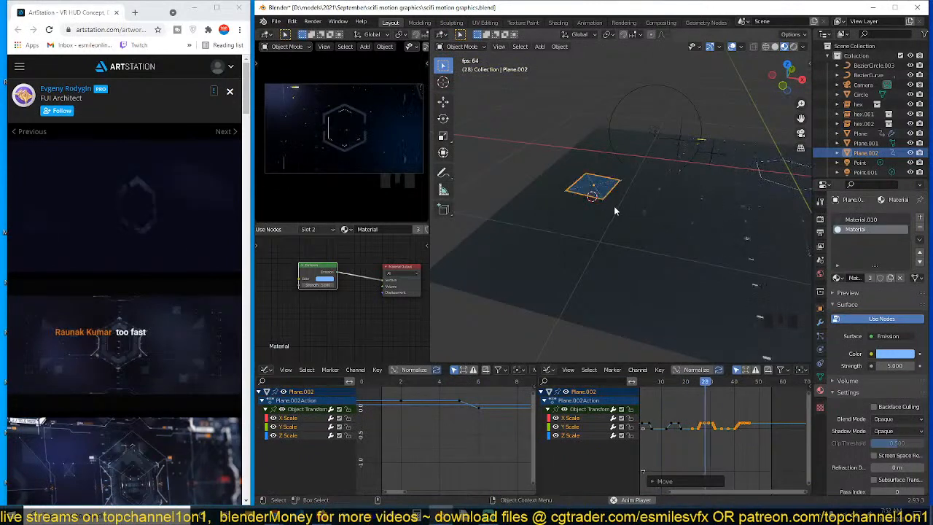
# With the X-marked panel selected in top view at frame 0, switch the first graph editor to a timeline and turn off auto keying
pyautogui.press('`')
pyautogui.hotkey('alt', 'a')
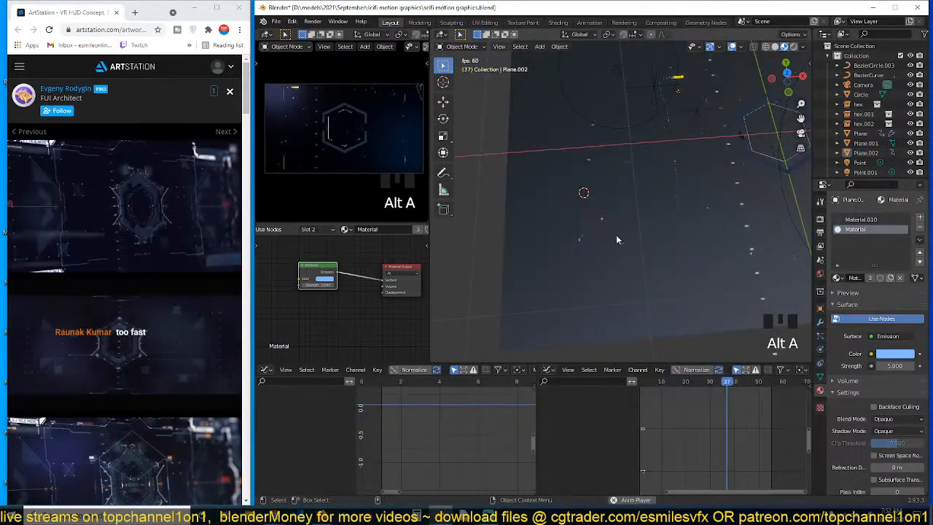
pyautogui.click(609, 229)
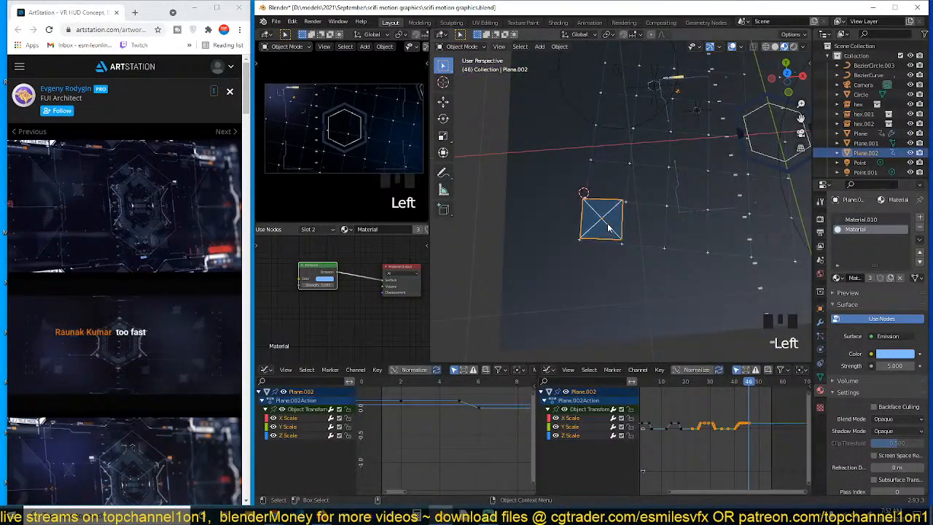
pyautogui.press('KP_7')
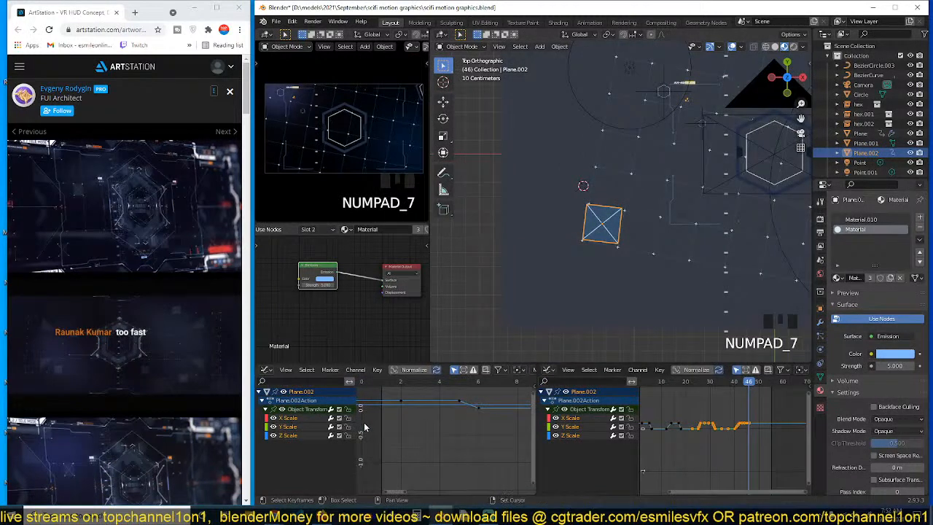
pyautogui.hotkey('shift', 'Right')
pyautogui.scroll(7, 622, 246)
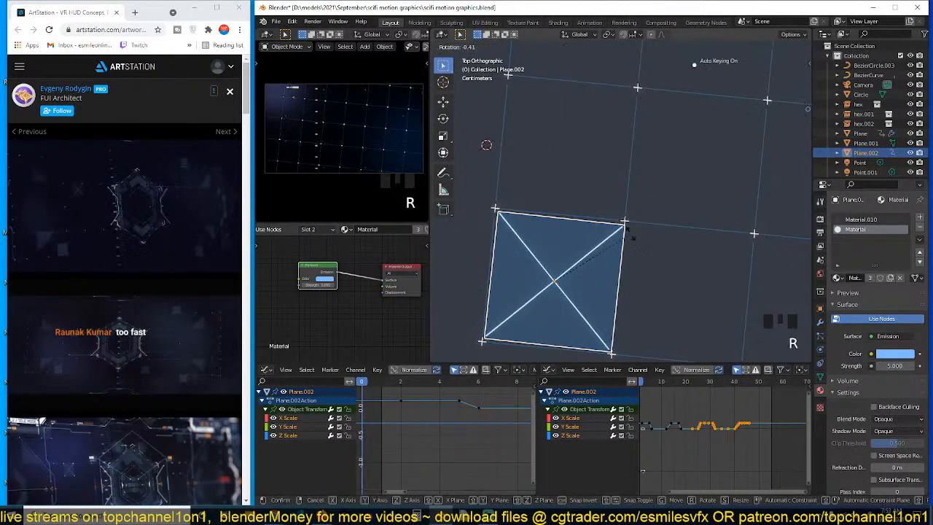
pyautogui.hotkey('ctrl', 'Tab')
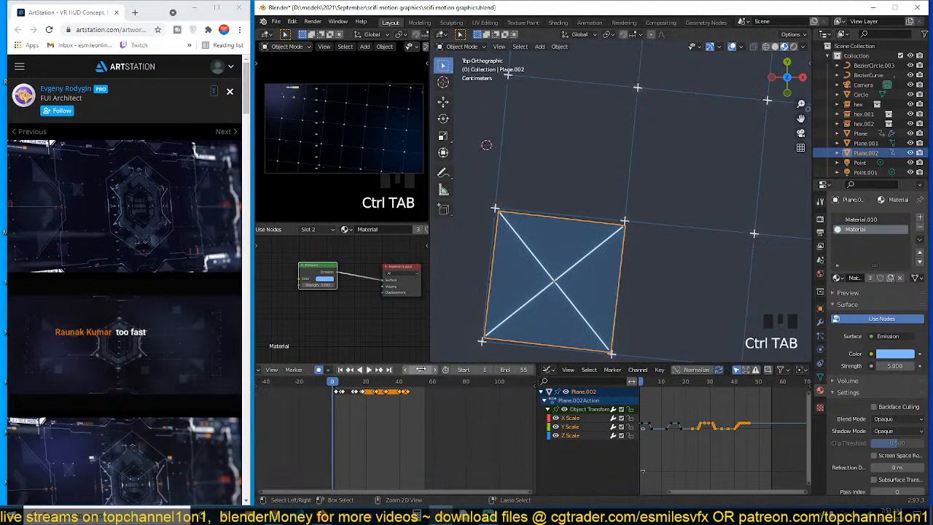
pyautogui.click(325, 370)
pyautogui.press('t')
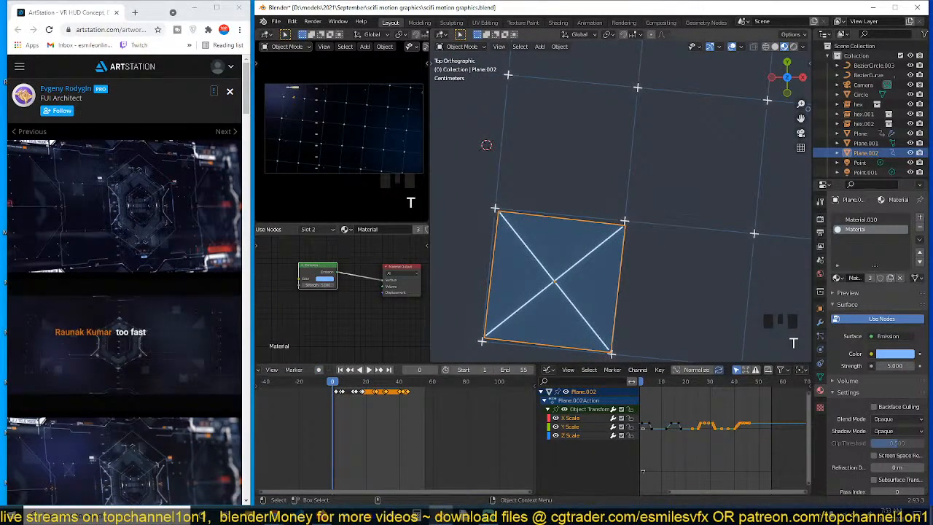
# Rotate and move the X-marked panel slightly so its edges line up with the grid cell
pyautogui.press('r')
pyautogui.click(656, 235)
pyautogui.press('g')
pyautogui.click(656, 229)
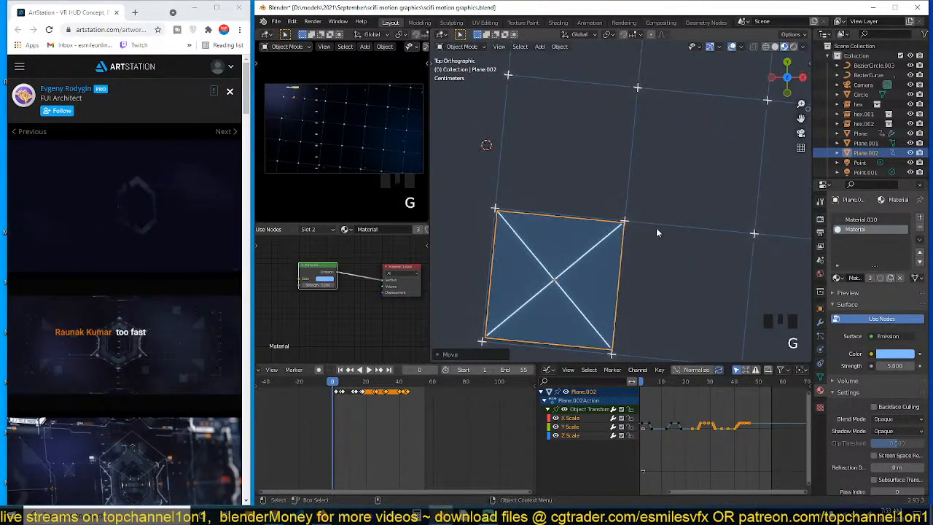
# Parent the X-marked panel to the grid plane with the Object option and clear the selection
pyautogui.keyDown('shift'); pyautogui.click(663, 225); pyautogui.keyUp('shift')
pyautogui.hotkey('ctrl', 'p')
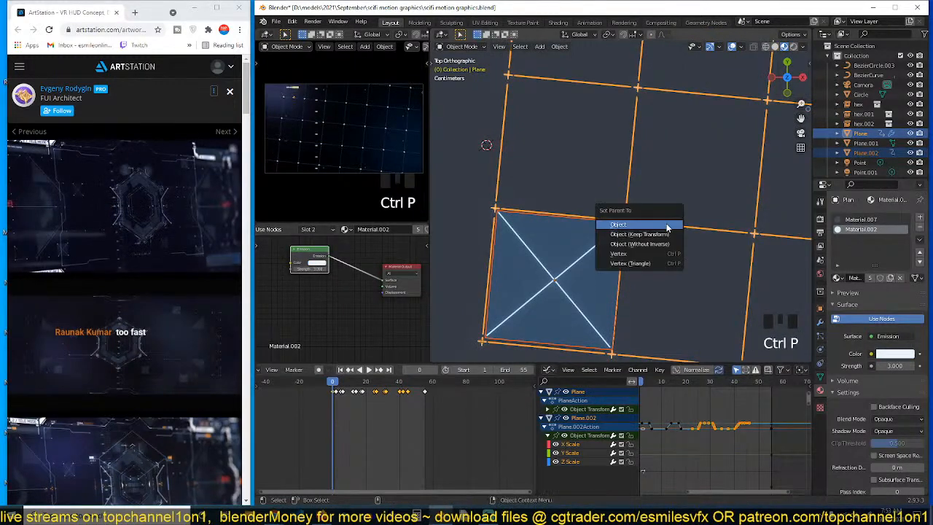
pyautogui.click(667, 225)
pyautogui.hotkey('alt', 'a')
# Duplicate the X-marked panel and place the copy about 1.36 m along X and 0.68 m along Y from the original
pyautogui.click(589, 261)
pyautogui.scroll(-8, 585, 271)
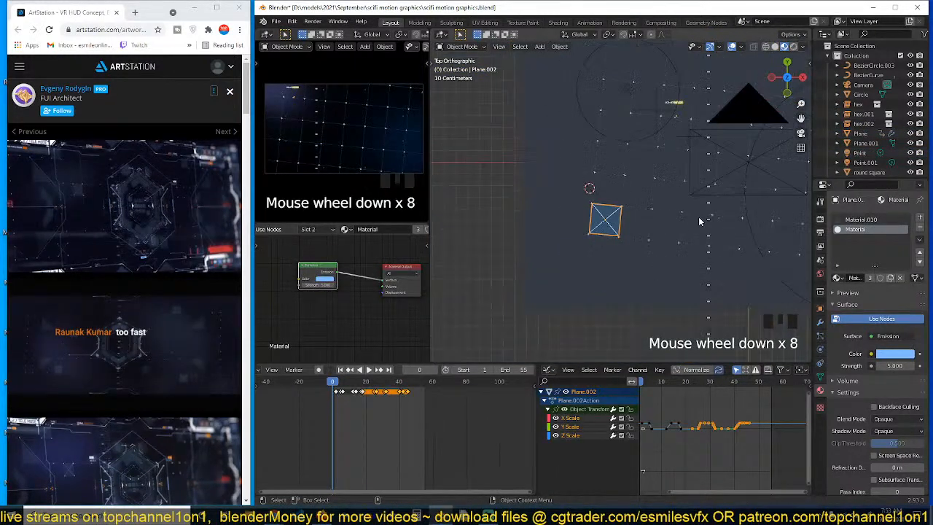
pyautogui.keyDown('shift'); pyautogui.moveTo(698, 218); pyautogui.dragTo(585, 278, button='middle'); pyautogui.keyUp('shift')
pyautogui.scroll(-4, 585, 282)
pyautogui.hotkey('shift', 'd')
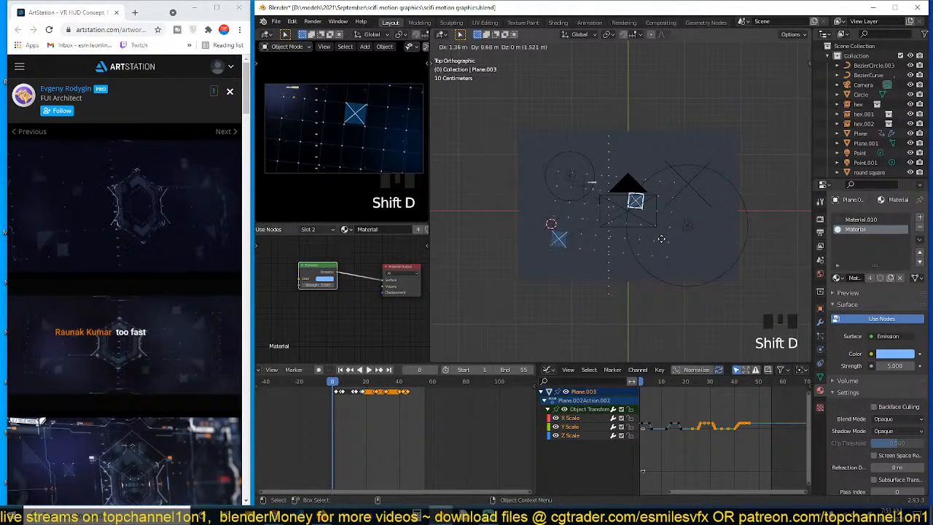
pyautogui.click(661, 238)
# Shrink the panel copy to about half size, move it just below the camera's upper-right corner, shrink it further, and play back the animation
pyautogui.scroll(9, 663, 241)
pyautogui.press('s')
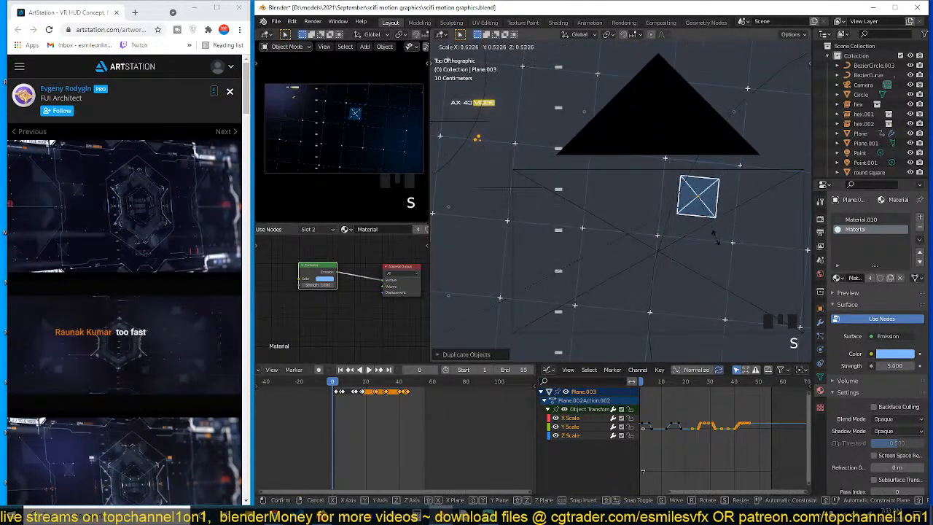
pyautogui.click(703, 220)
pyautogui.press('g')
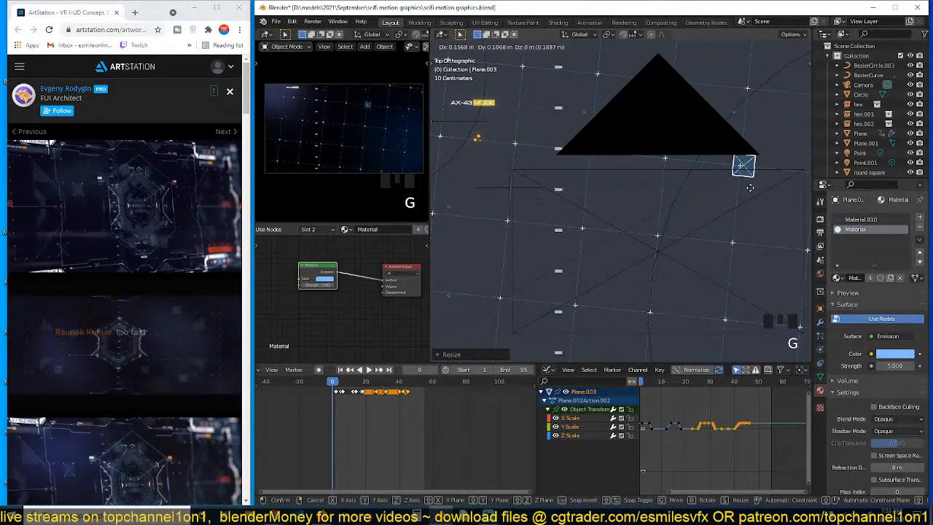
pyautogui.click(748, 187)
pyautogui.press('s')
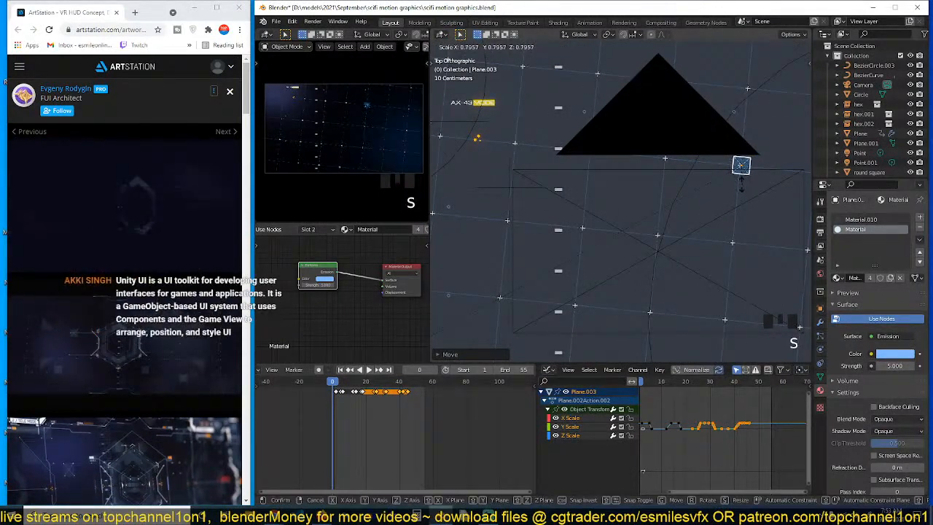
pyautogui.click(740, 187)
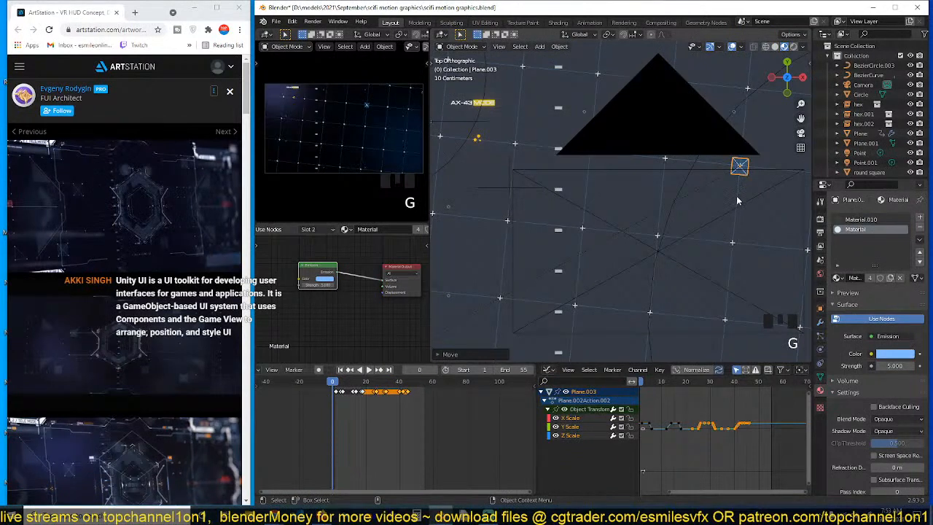
pyautogui.press('space')
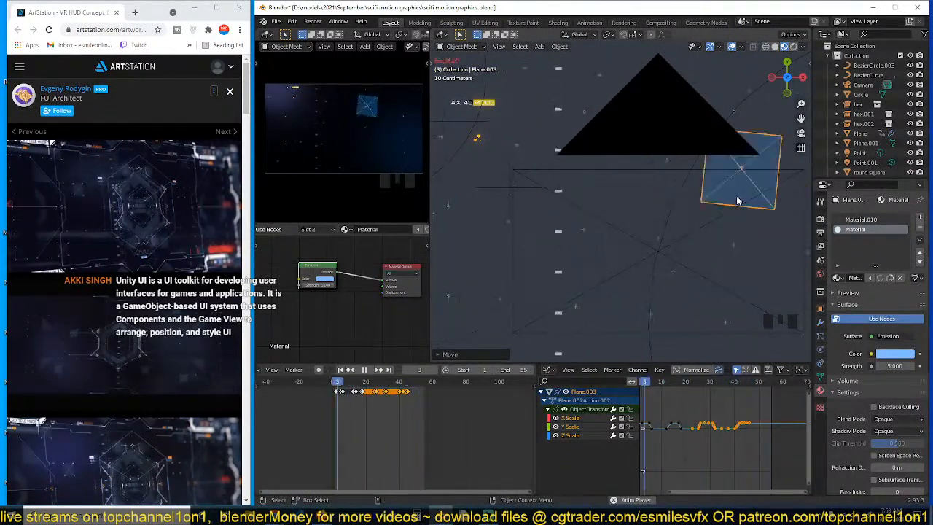
pyautogui.press('Escape')
# Scale down the values of all the panel copy's scale keyframes along Y and play back the animation
pyautogui.press('a')
pyautogui.scroll(-2, 699, 419)
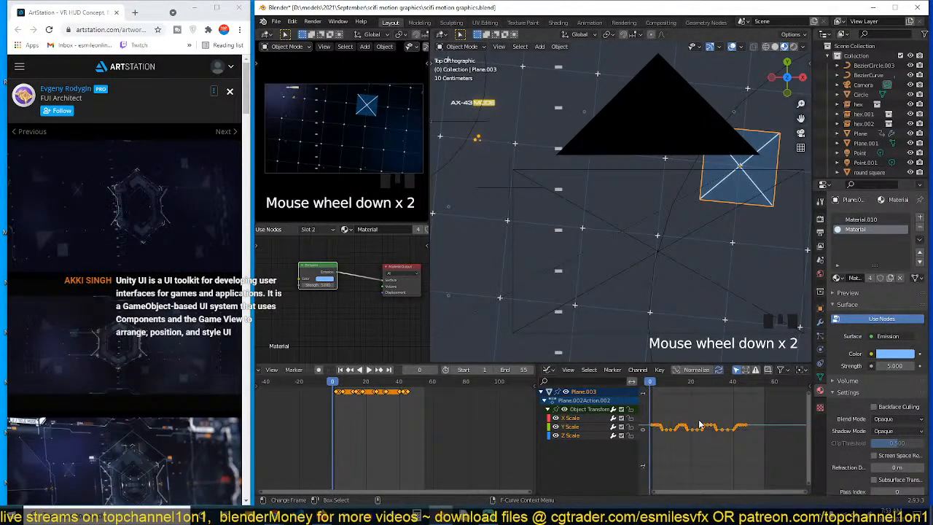
pyautogui.press('s')
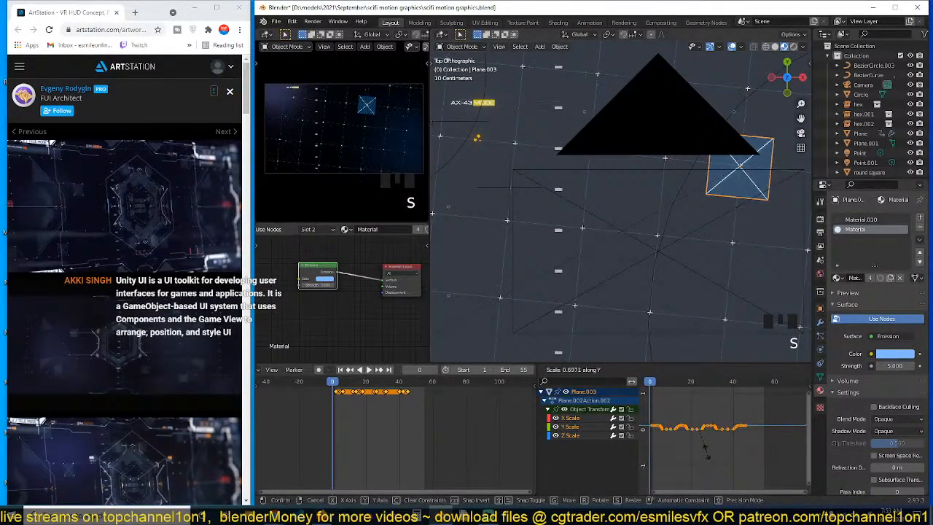
pyautogui.press('space')
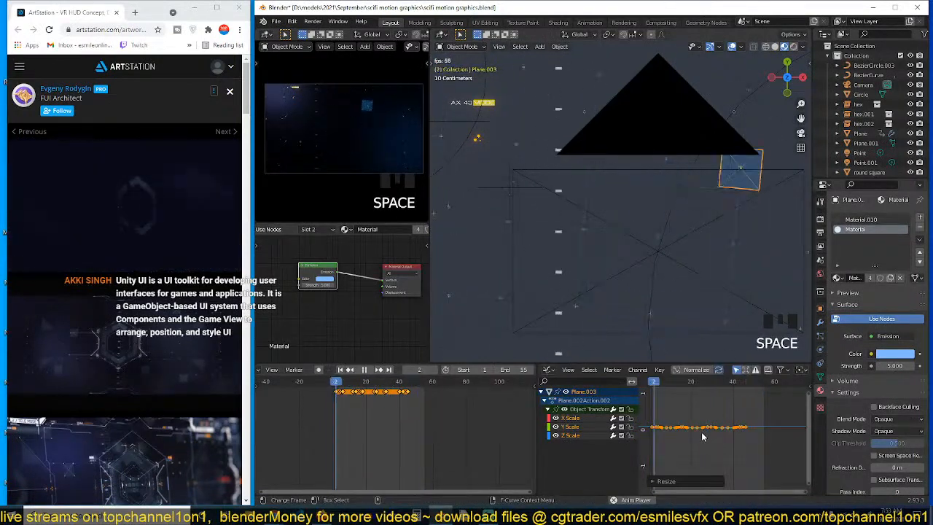
pyautogui.press('Escape')
# Select the panel copy's full-size scale keyframes and lower their values toward the low keyframes
pyautogui.press('KP_Decimal')
pyautogui.scroll(-10, 703, 439)
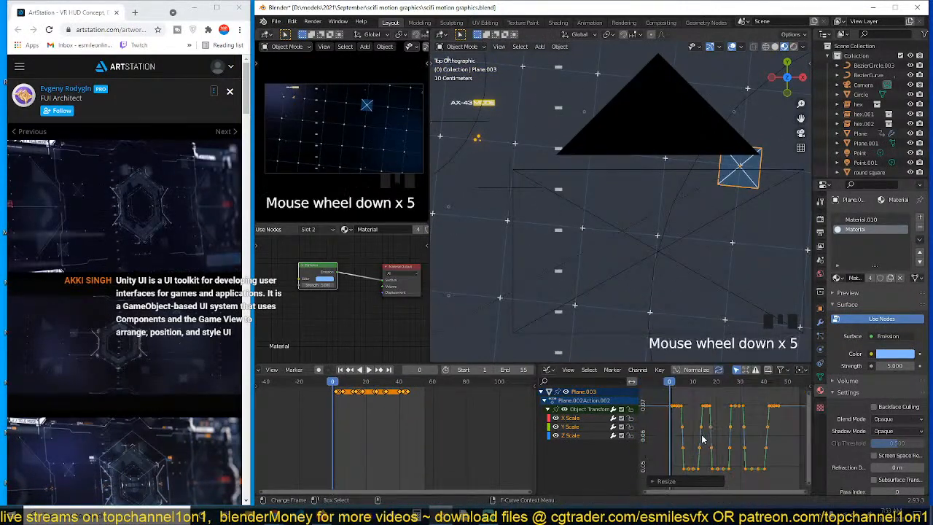
pyautogui.click(717, 412)
pyautogui.moveTo(668, 400); pyautogui.dragTo(809, 442)
pyautogui.press('g')
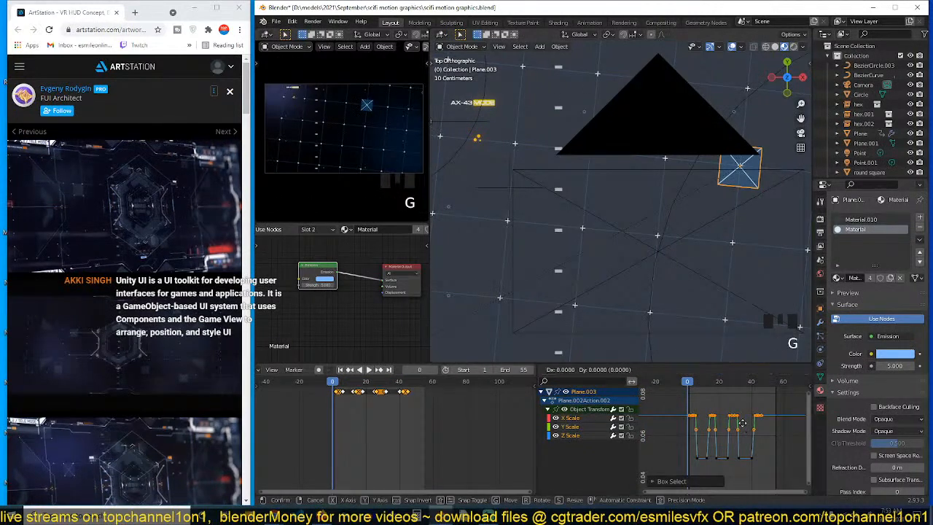
pyautogui.click(742, 461)
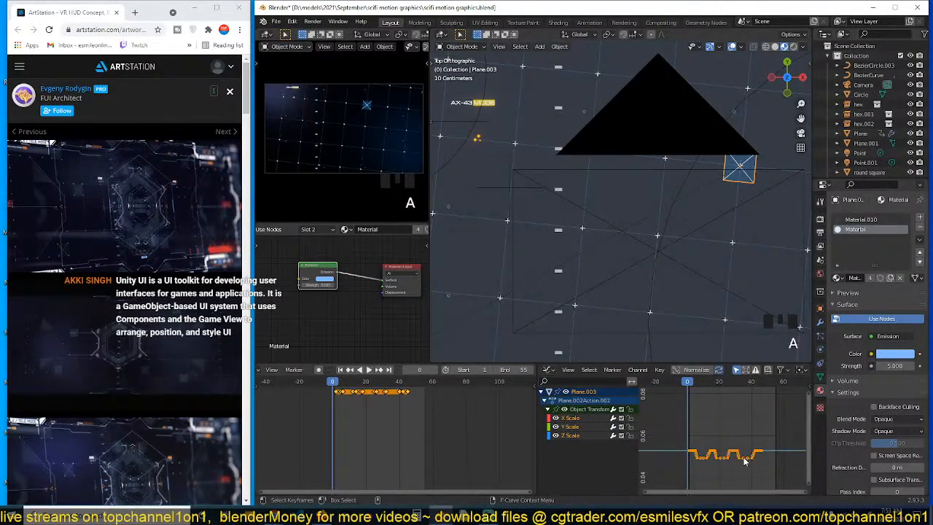
# Lower the panel copy's full-size scale keyframes a second time and play back the animation
pyautogui.press('KP_Decimal')
pyautogui.scroll(-6, 745, 461)
pyautogui.hotkey('alt', 'a')
pyautogui.moveTo(653, 398); pyautogui.dragTo(793, 432)
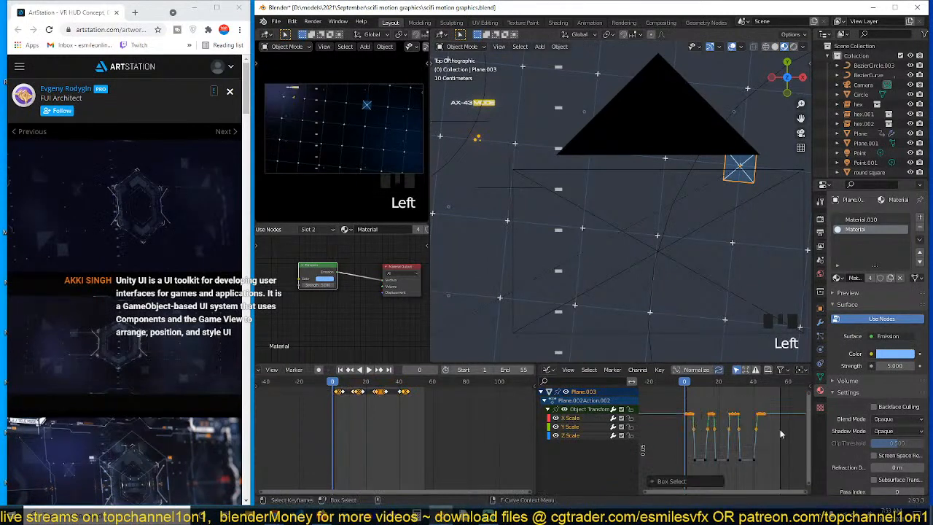
pyautogui.press('g')
pyautogui.click(745, 443)
pyautogui.press('space')
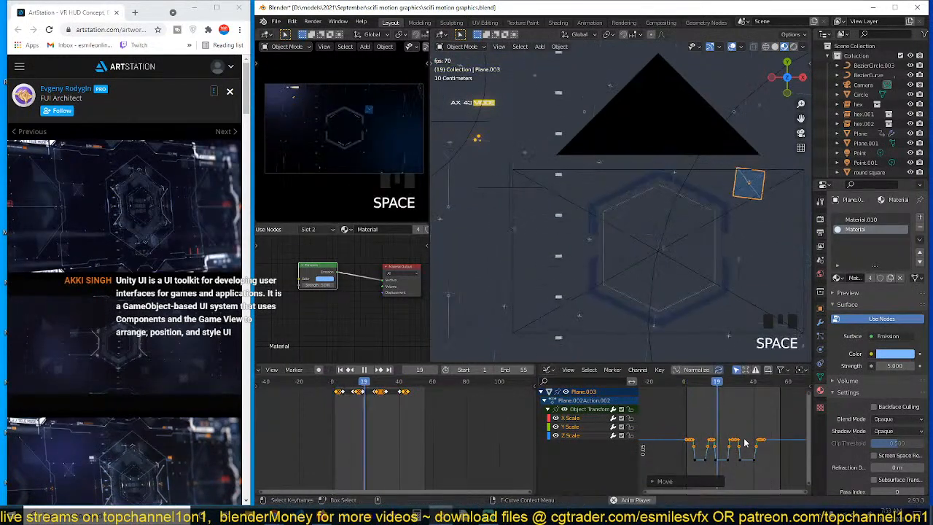
pyautogui.press('Escape')
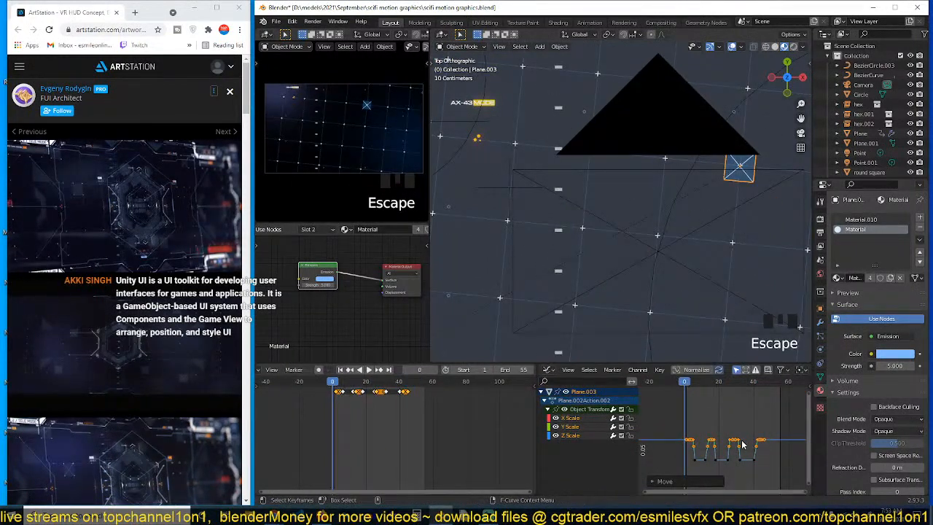
# Shift all of the panel copy's scale keyframe values slightly along Y and play back the animation
pyautogui.scroll(-1, 743, 446)
pyautogui.press('a')
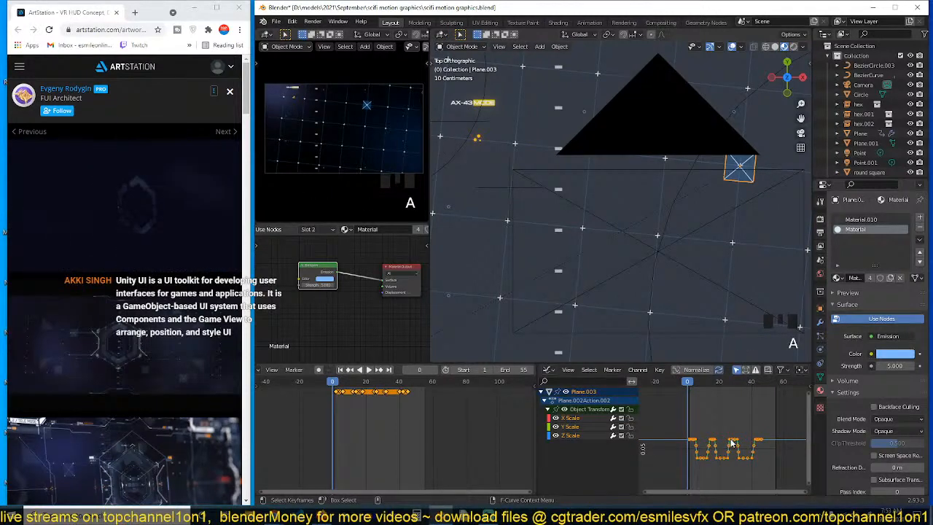
pyautogui.press('g')
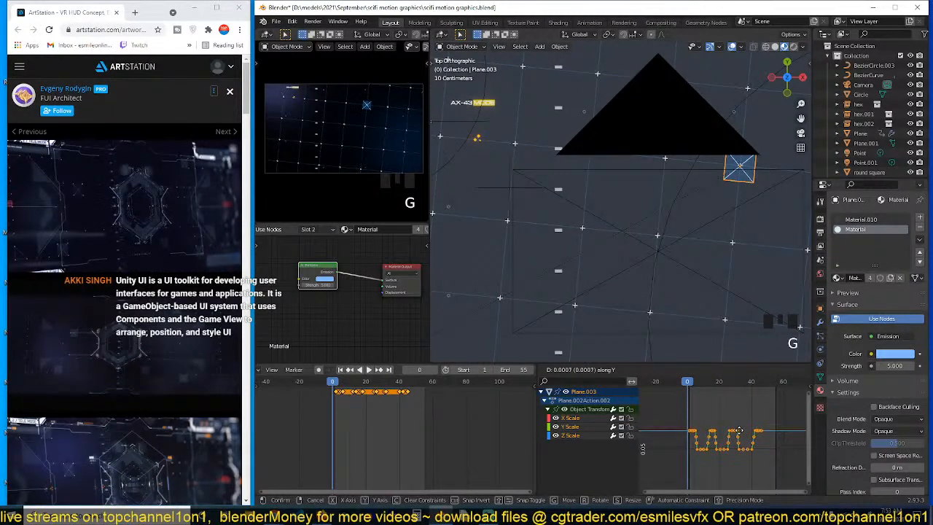
pyautogui.scroll(-14, 739, 431)
pyautogui.press('space')
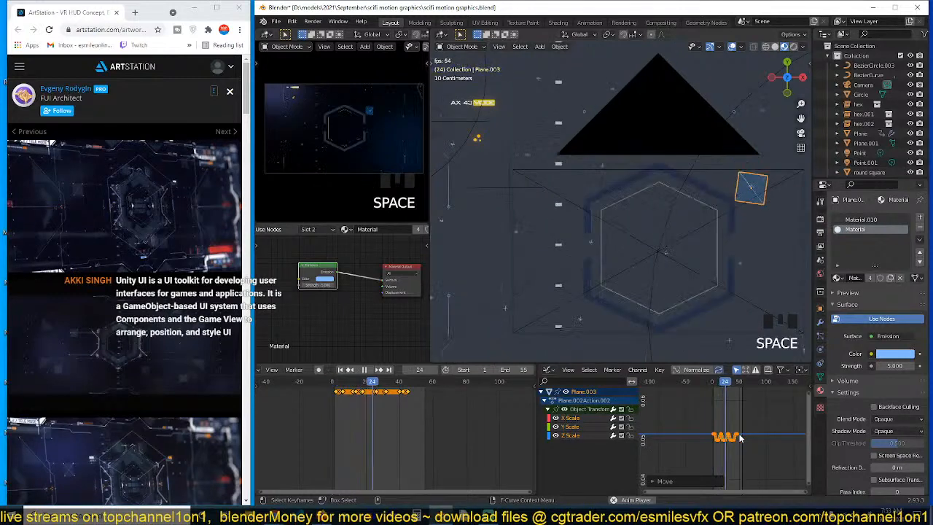
pyautogui.press('Escape')
pyautogui.press('space')
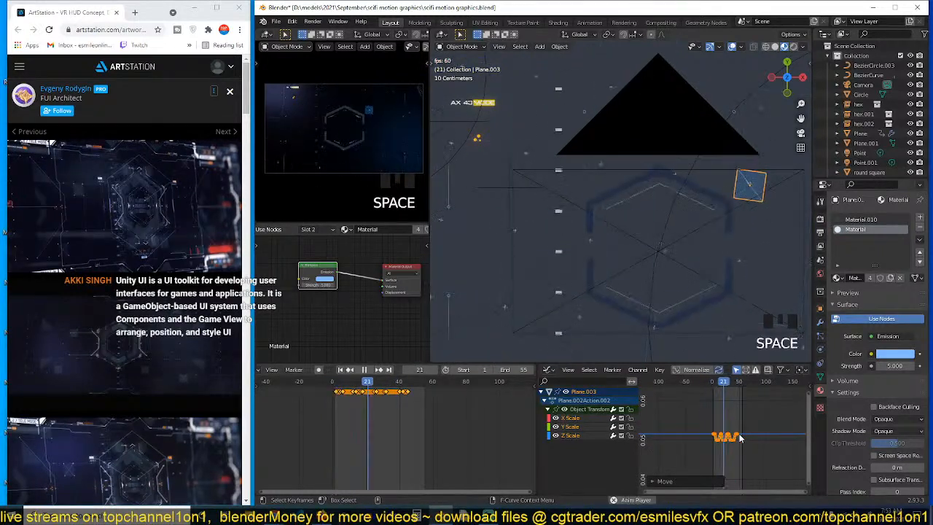
pyautogui.press('space')
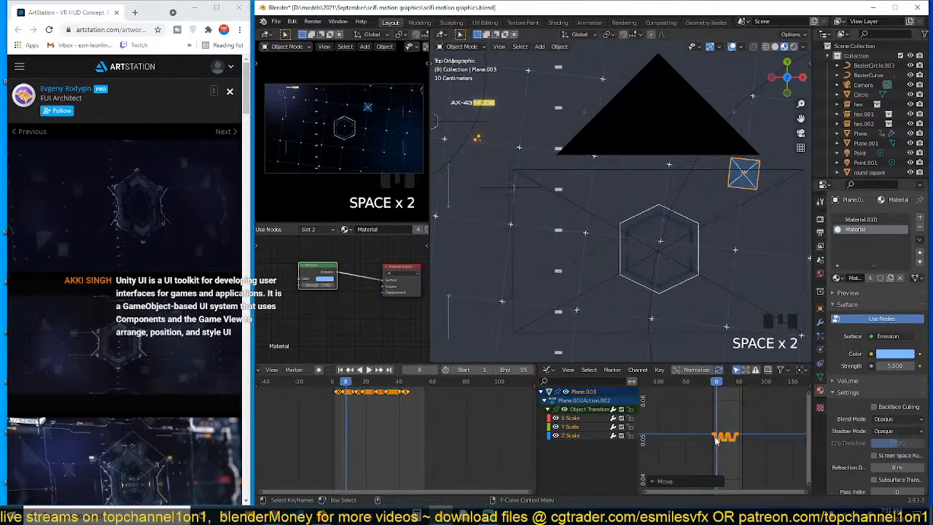
pyautogui.scroll(3, 729, 437)
pyautogui.scroll(-3, 722, 438)
pyautogui.hotkey('alt', 'a')
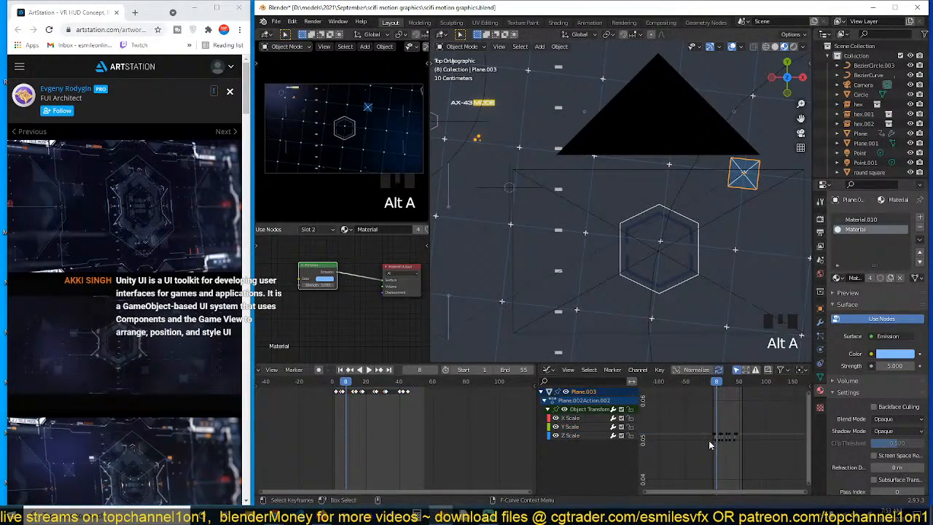
pyautogui.moveTo(708, 438); pyautogui.dragTo(746, 449)
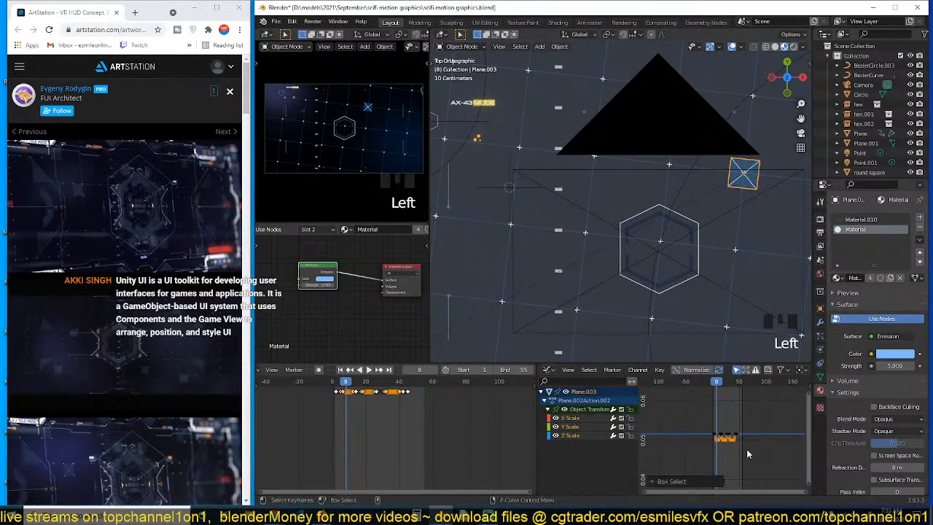
pyautogui.click(710, 438)
pyautogui.hotkey('alt', 'a')
pyautogui.scroll(3, 720, 448)
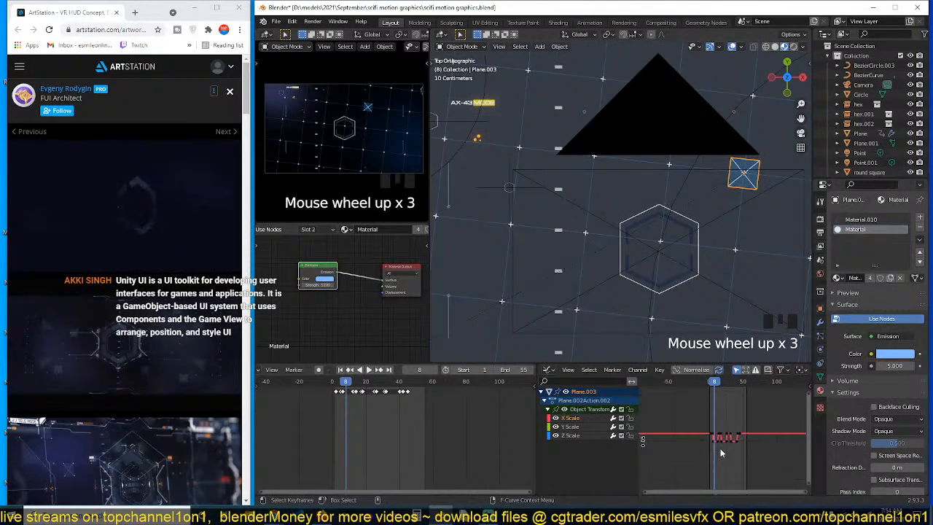
# Select the low scale keyframes of the panel copy, lower their values, and play back the animation
pyautogui.scroll(3, 720, 448)
pyautogui.moveTo(696, 424); pyautogui.dragTo(806, 457)
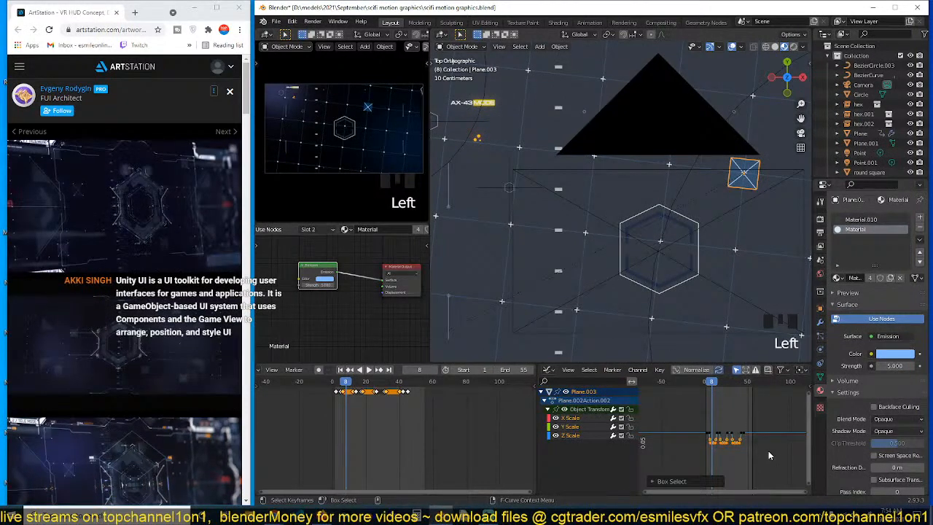
pyautogui.press('g')
pyautogui.click(767, 475)
pyautogui.press('space')
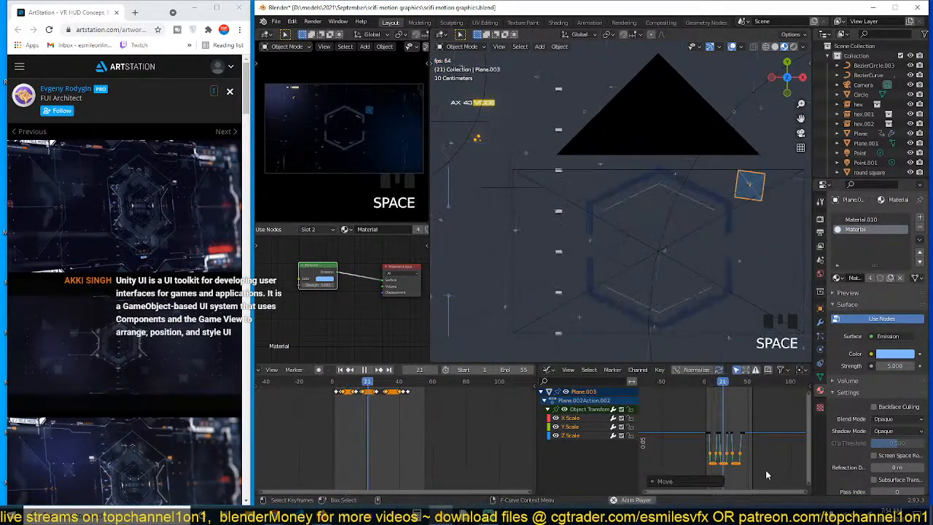
pyautogui.press('Escape')
# Lower the panel copy's selected low scale keyframes further along Y and play the animation back from the start
pyautogui.scroll(-20, 766, 470)
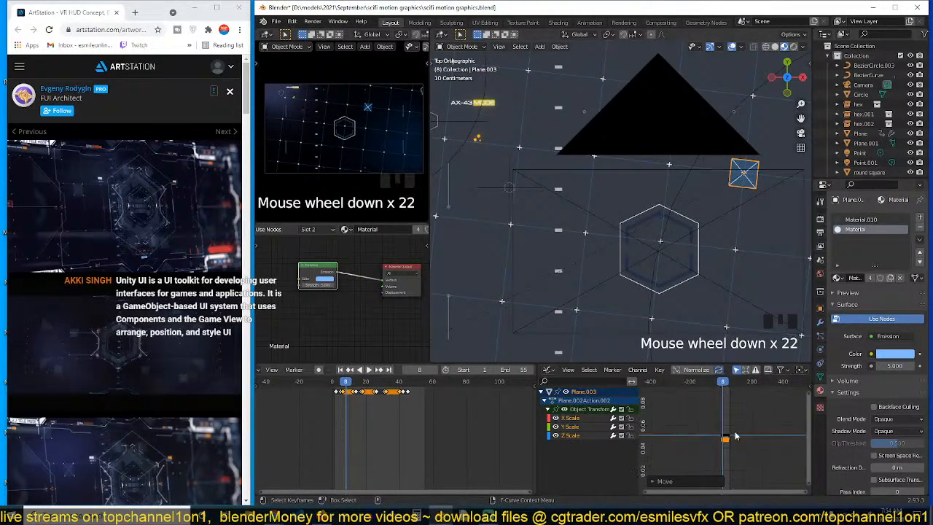
pyautogui.press('g')
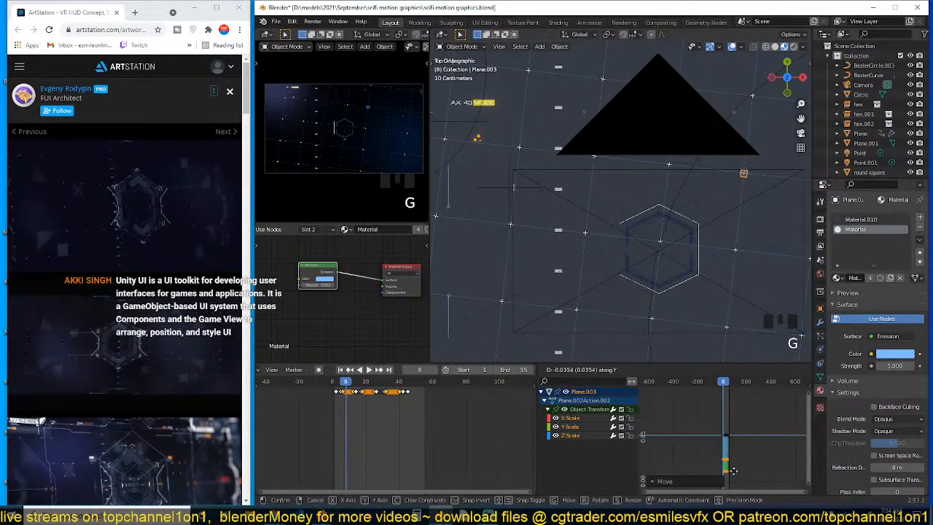
pyautogui.click(704, 449)
pyautogui.hotkey('shift', 'Right')
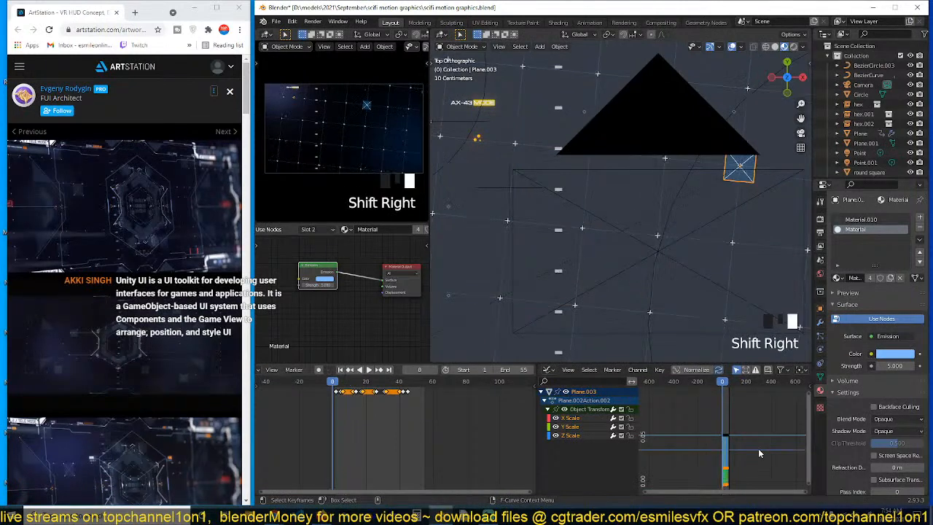
pyautogui.press('space')
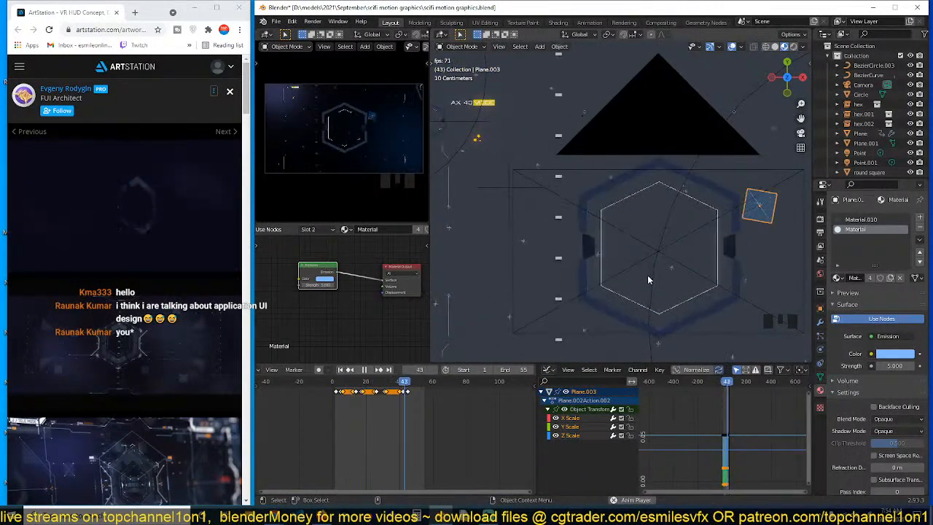
pyautogui.press('space')
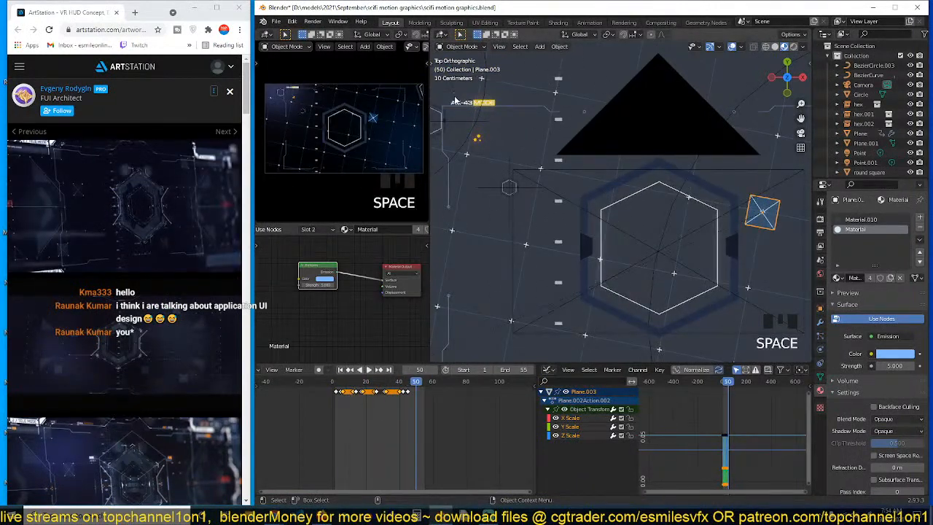
# Duplicate the AX-43 MODE label with its yellow background, enlarge the copy, and place it centred below the hexagon
pyautogui.click(467, 103)
pyautogui.click(469, 104)
pyautogui.keyDown('shift'); pyautogui.click(489, 105); pyautogui.keyUp('shift')
pyautogui.scroll(-4, 489, 105)
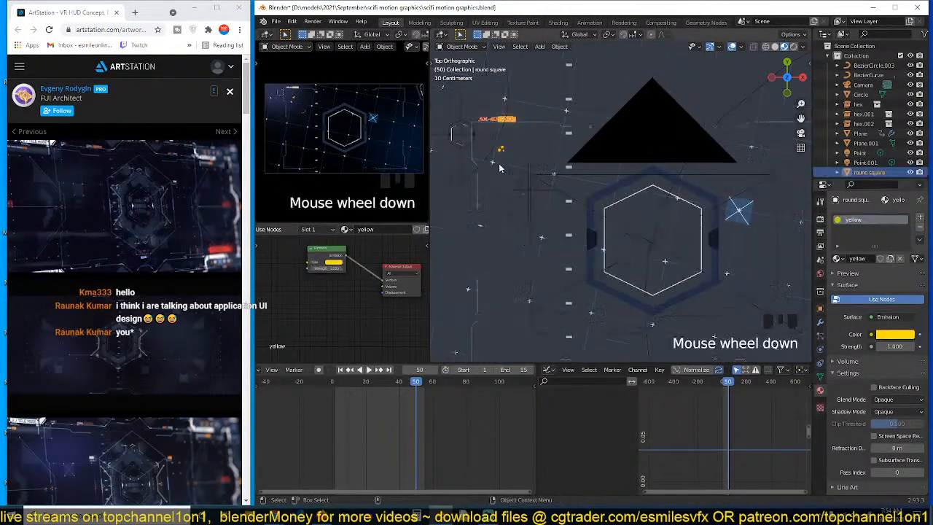
pyautogui.hotkey('shift', 'd')
pyautogui.click(558, 248)
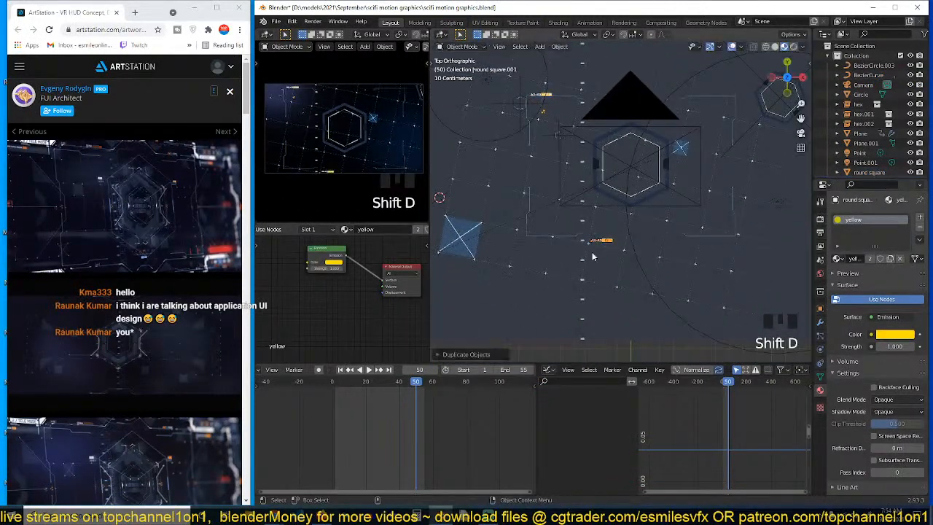
pyautogui.press('s')
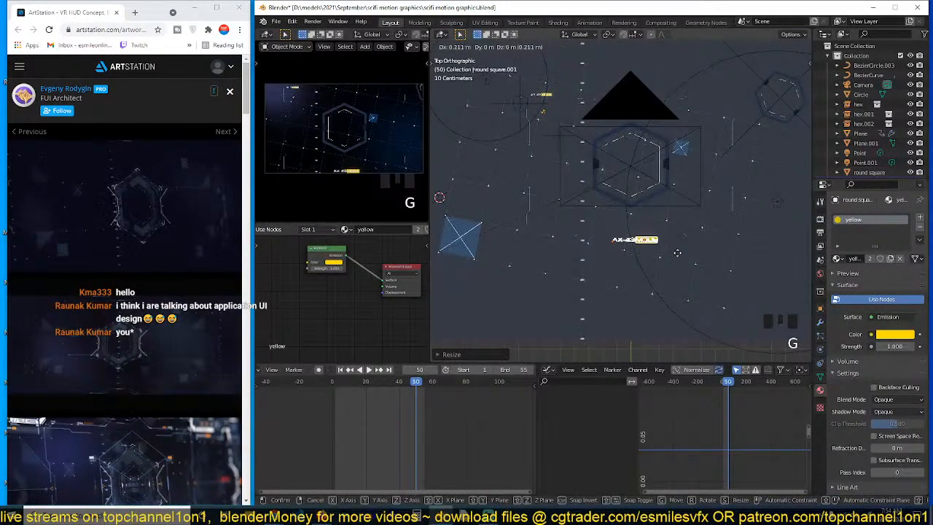
pyautogui.click(679, 249)
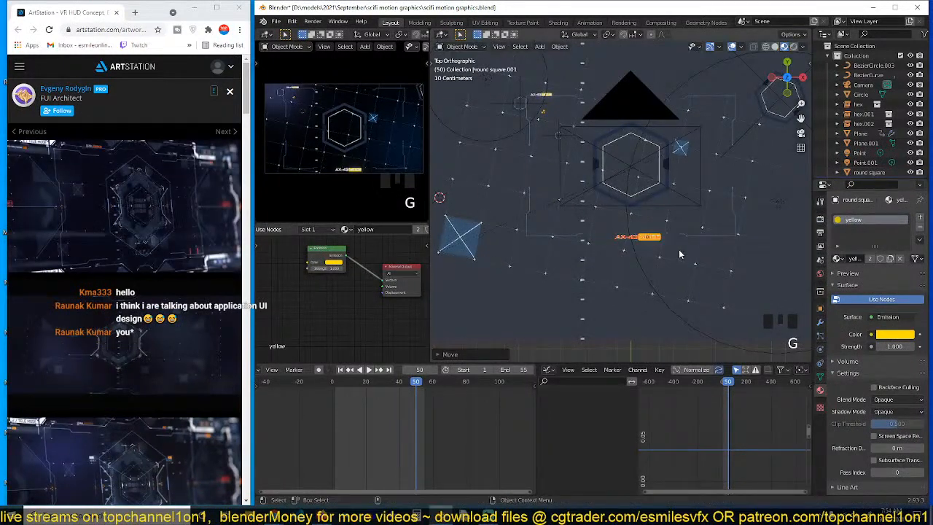
# Play back the animation and view it through the scene camera
pyautogui.hotkey('alt', 'a')
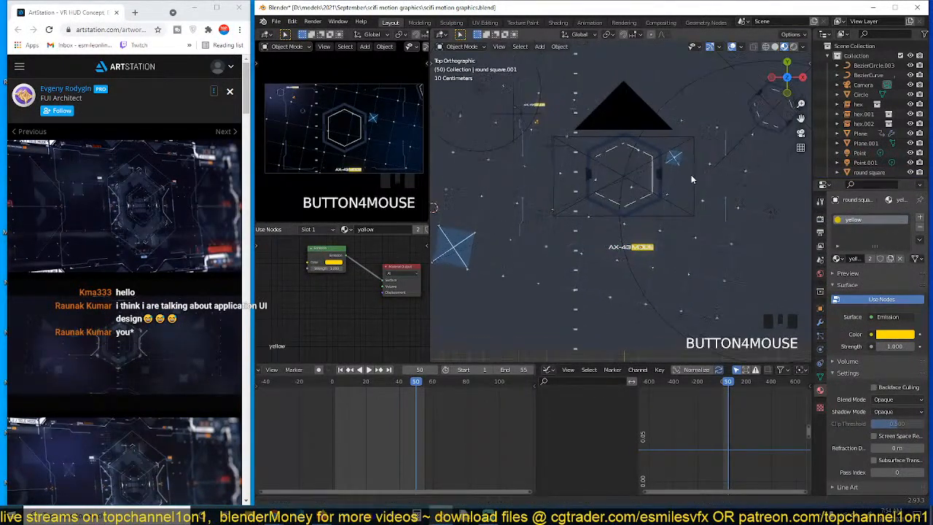
pyautogui.press('space')
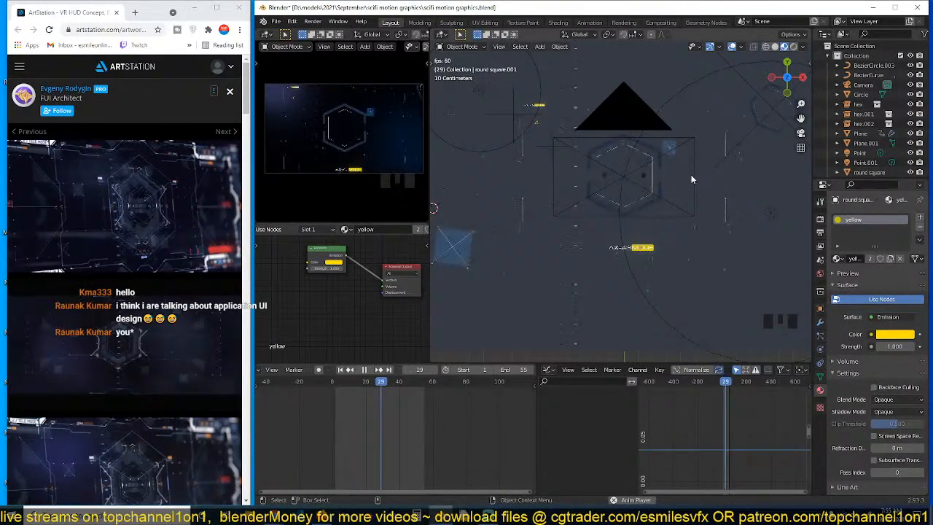
pyautogui.keyDown('shift'); pyautogui.moveTo(692, 179); pyautogui.dragTo(654, 194, button='middle'); pyautogui.keyUp('shift')
pyautogui.scroll(6, 659, 179)
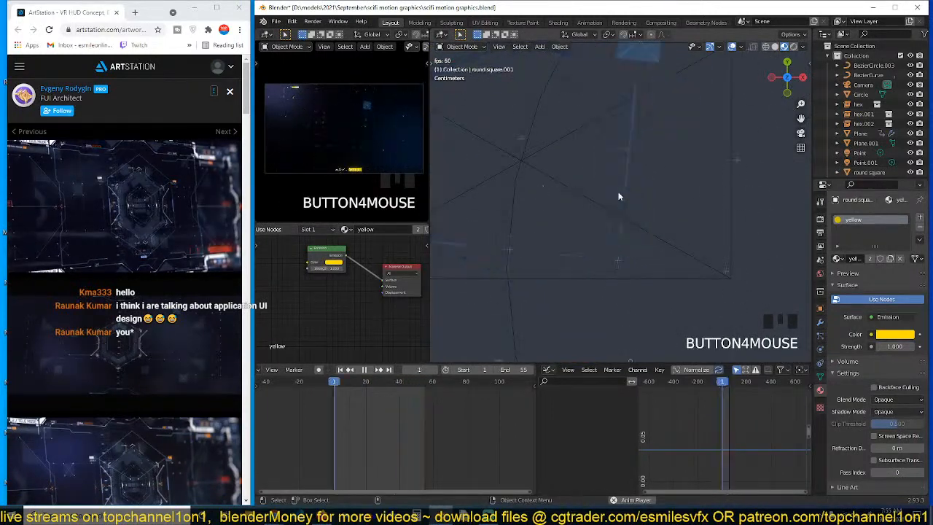
pyautogui.keyDown('shift'); pyautogui.moveTo(613, 194); pyautogui.dragTo(685, 217, button='middle'); pyautogui.keyUp('shift')
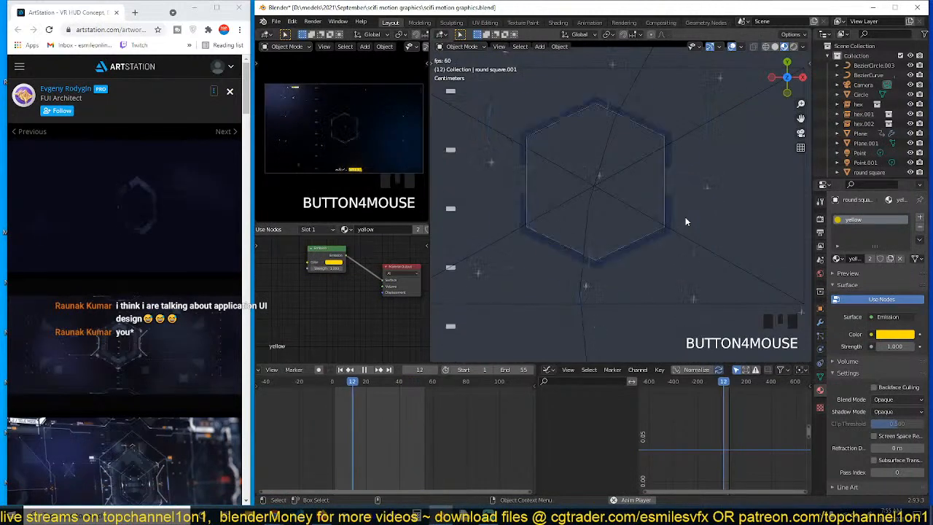
pyautogui.press('KP_0')
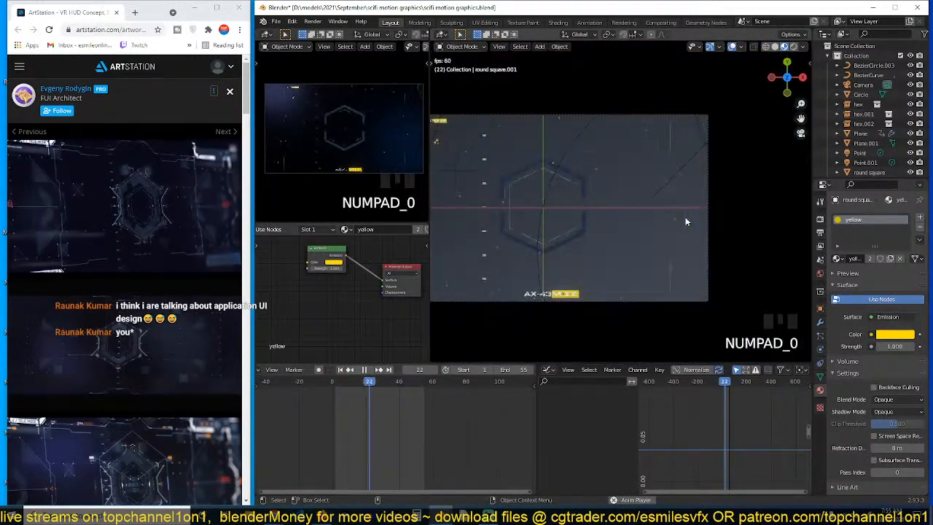
pyautogui.scroll(1, 694, 231)
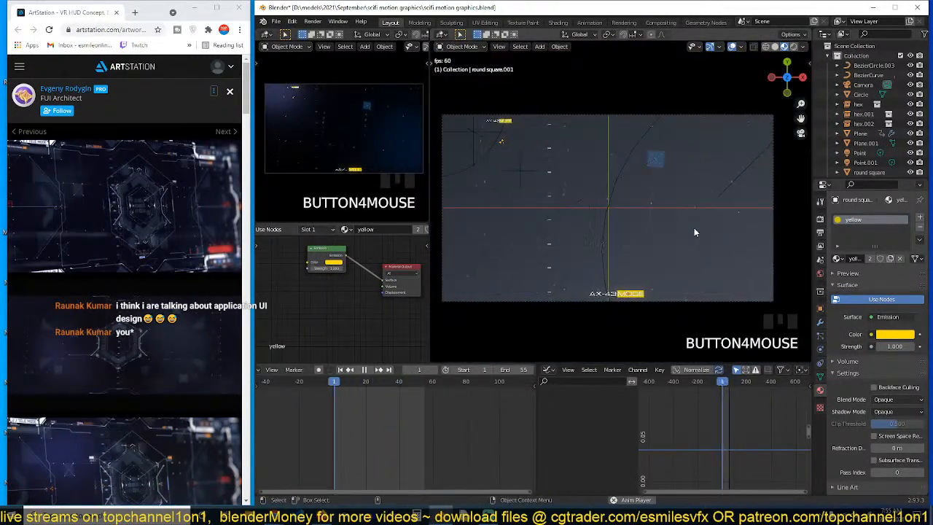
# Switch the main viewport to rendered shading and hide its overlays
pyautogui.click(793, 47)
pyautogui.click(731, 47)
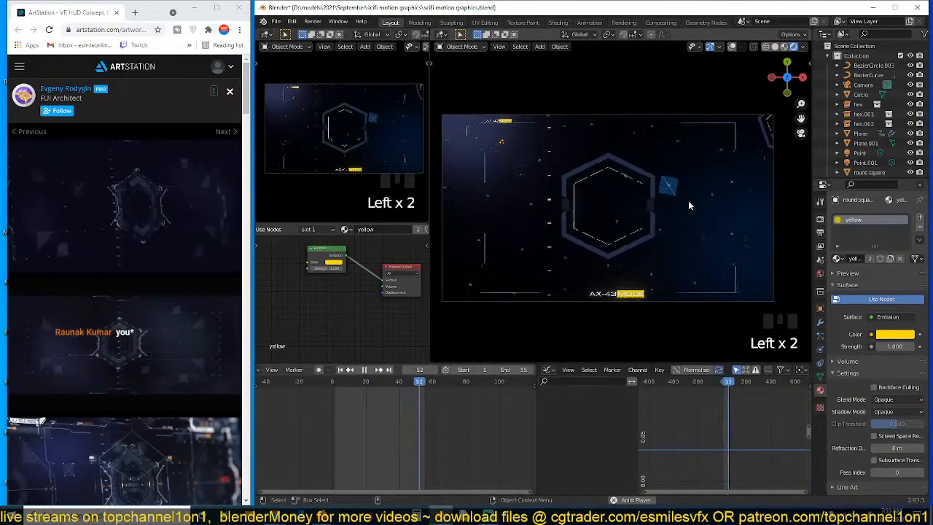
pyautogui.scroll(3, 688, 205)
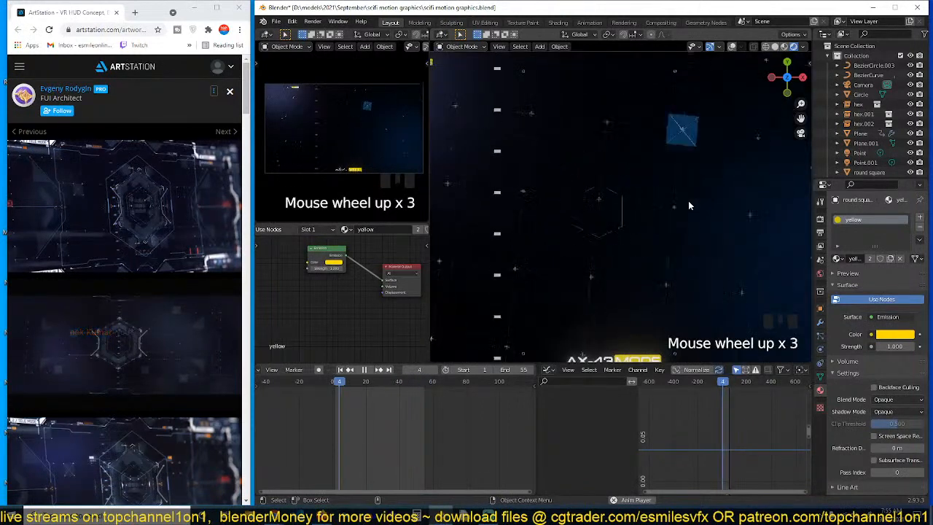
pyautogui.scroll(-3, 688, 206)
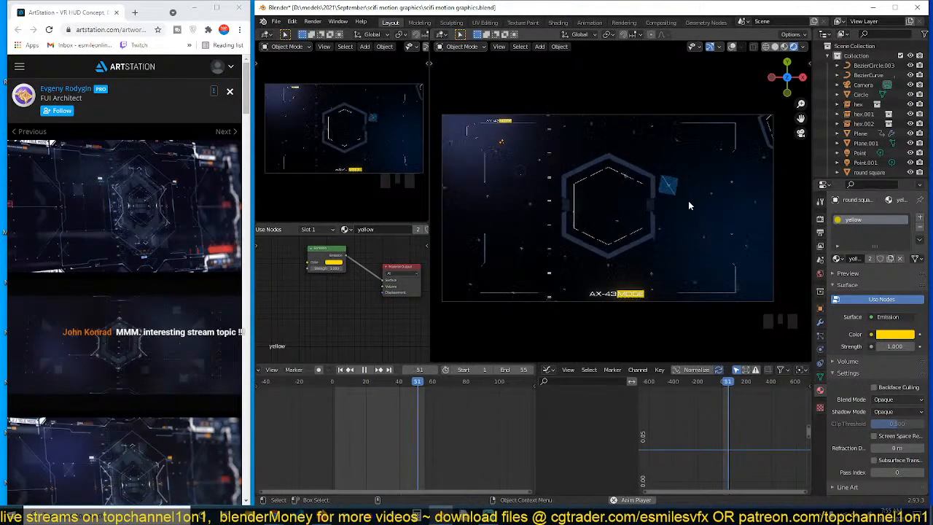
# Add a plane above the lower AX-43 MODE label and scale it into a small horizontal bar
pyautogui.keyDown('shift'); pyautogui.moveTo(676, 236); pyautogui.dragTo(655, 212, button='middle'); pyautogui.keyUp('shift')
pyautogui.scroll(2, 666, 207)
pyautogui.hotkey('shift', 'a')
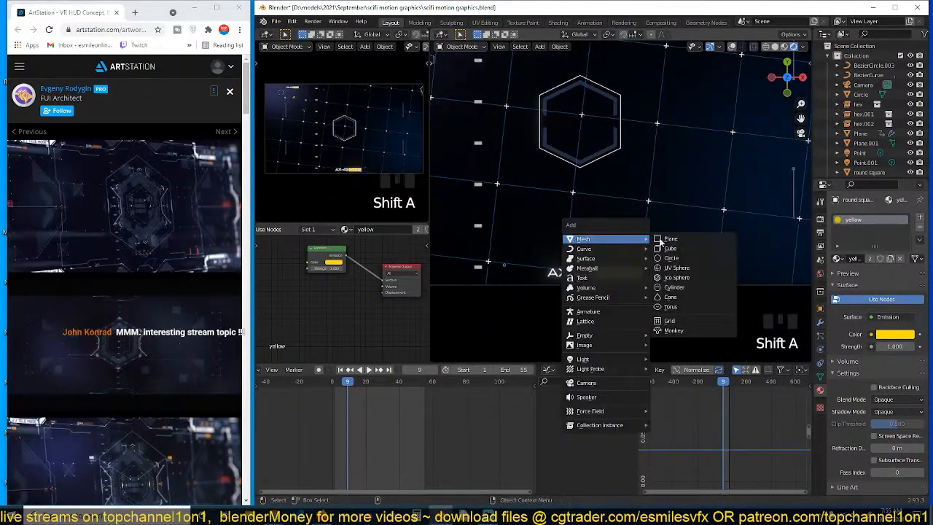
pyautogui.click(667, 239)
pyautogui.press('s')
pyautogui.click(739, 254)
pyautogui.press('s')
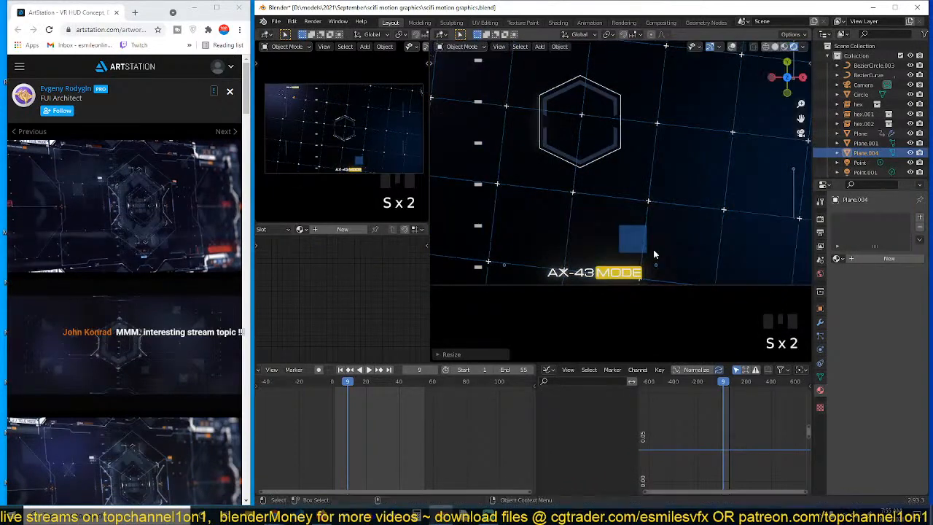
pyautogui.press('s')
pyautogui.press('s')
pyautogui.click(667, 239)
# Move the bar down along Y to sit just above the yellow part of the label
pyautogui.press('g')
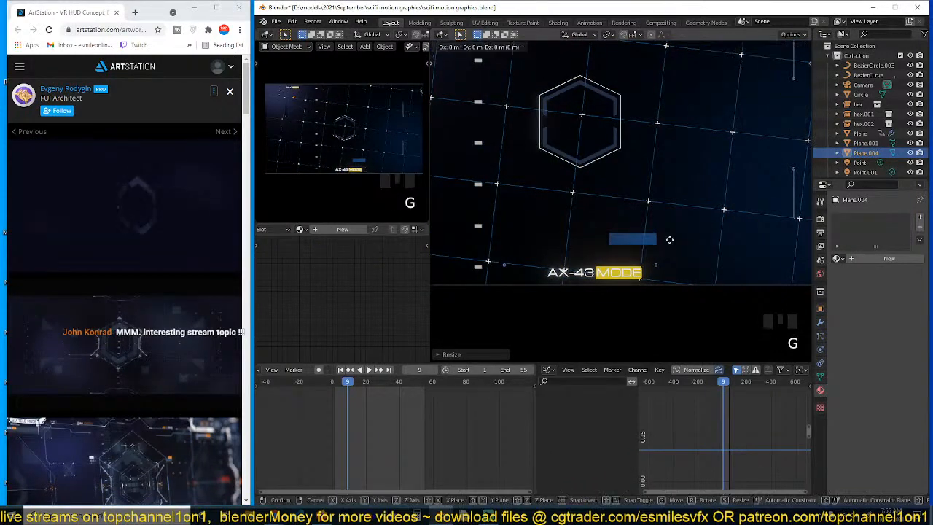
pyautogui.press('y')
pyautogui.click(671, 253)
pyautogui.press('s')
pyautogui.press('x')
pyautogui.rightClick(695, 243)
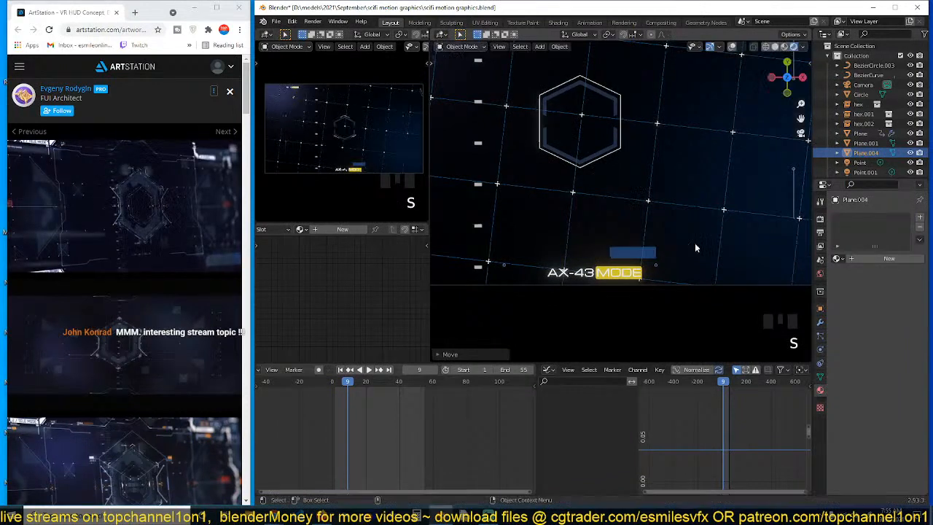
pyautogui.scroll(-4, 694, 243)
pyautogui.scroll(2, 678, 241)
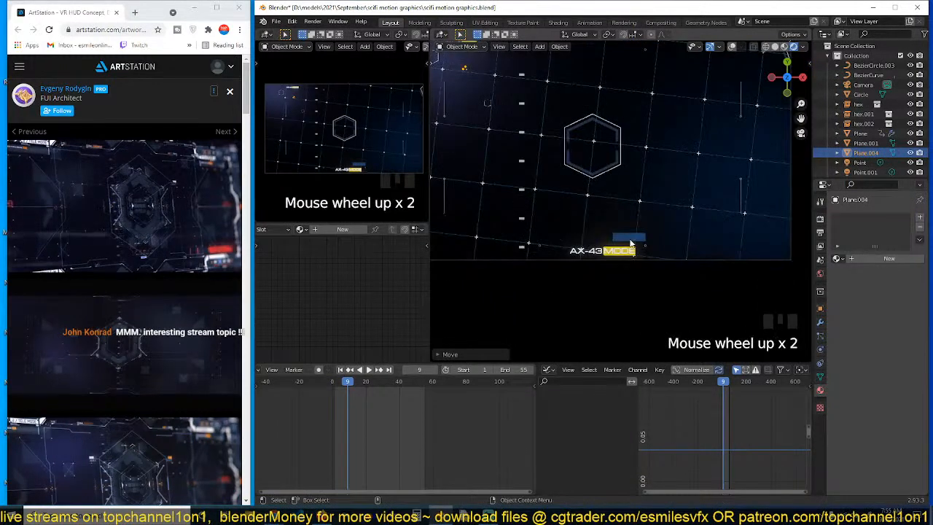
# Move the bar beyond the label's right end, resize it thinner along Y and shorter along X
pyautogui.press('g')
pyautogui.press('s')
pyautogui.press('y')
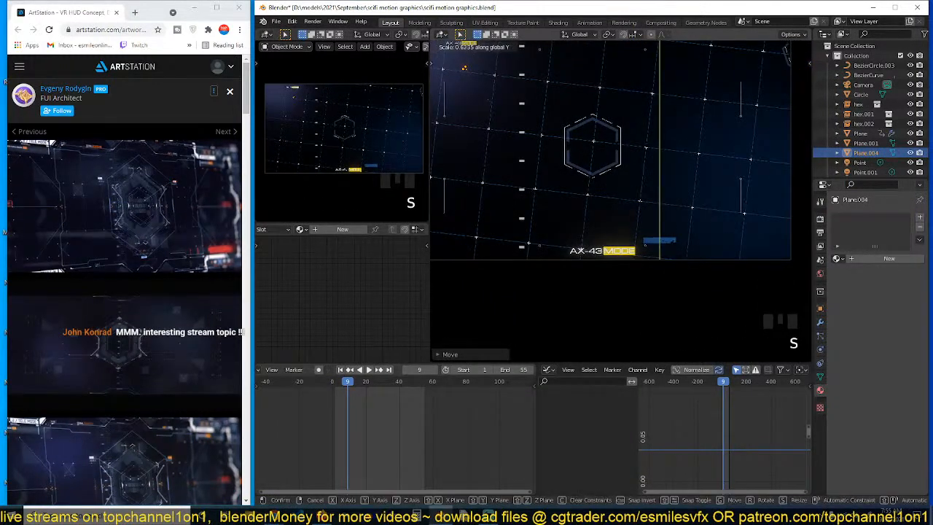
pyautogui.click(690, 242)
pyautogui.press('s')
pyautogui.press('x')
pyautogui.press('space')
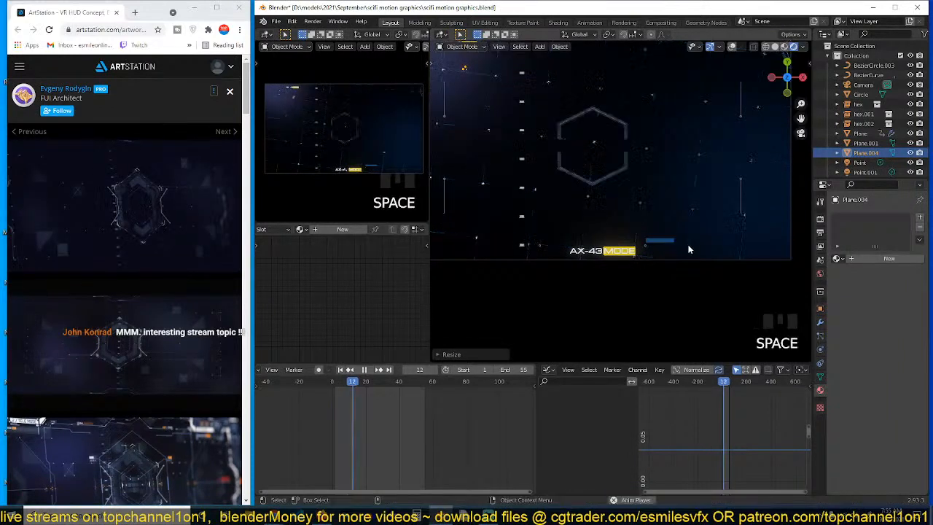
pyautogui.press('Escape')
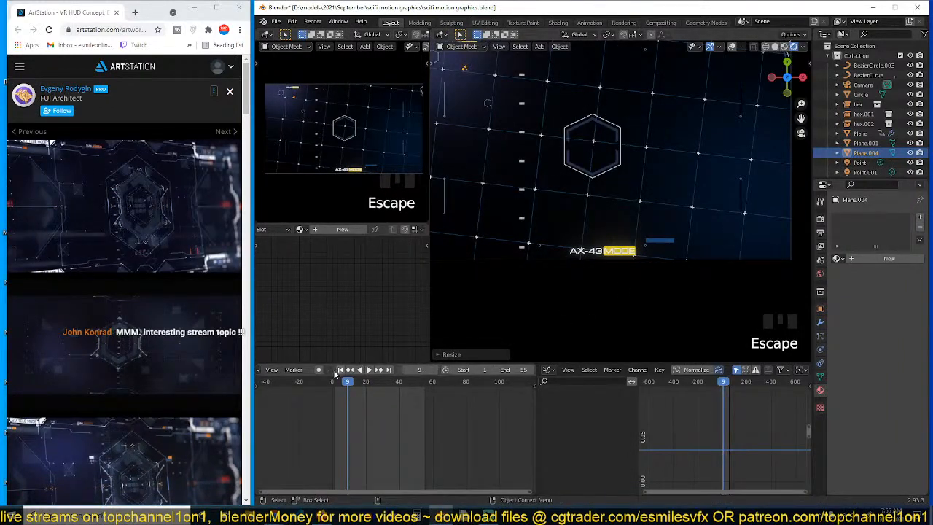
# With auto keying on, keyframe the bar at frame 9 and show its animation curves in the Graph Editor
pyautogui.press('g')
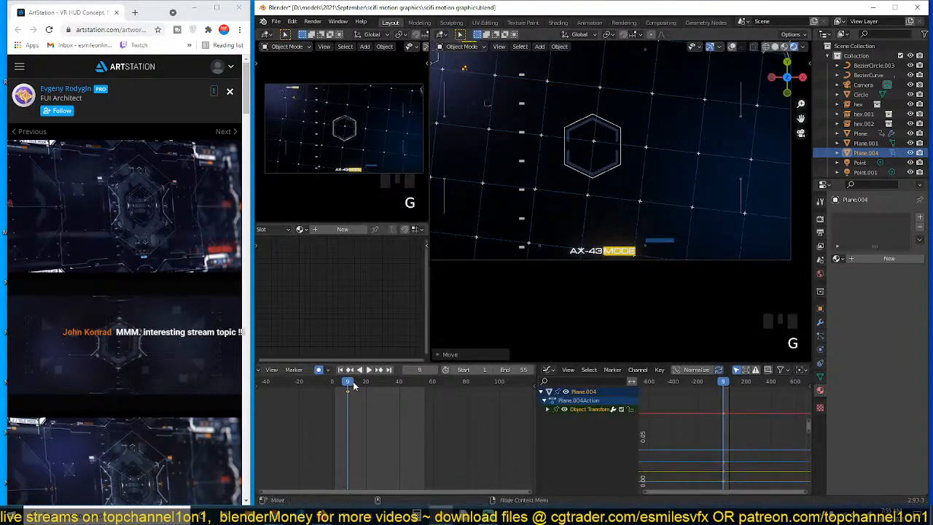
pyautogui.hotkey('ctrl', 'Tab')
pyautogui.click(266, 409)
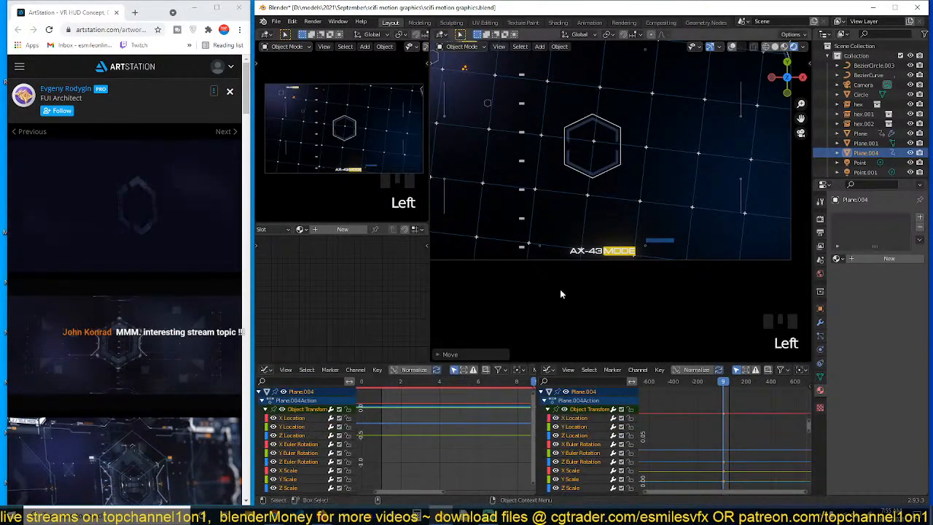
pyautogui.press('g')
pyautogui.press('x')
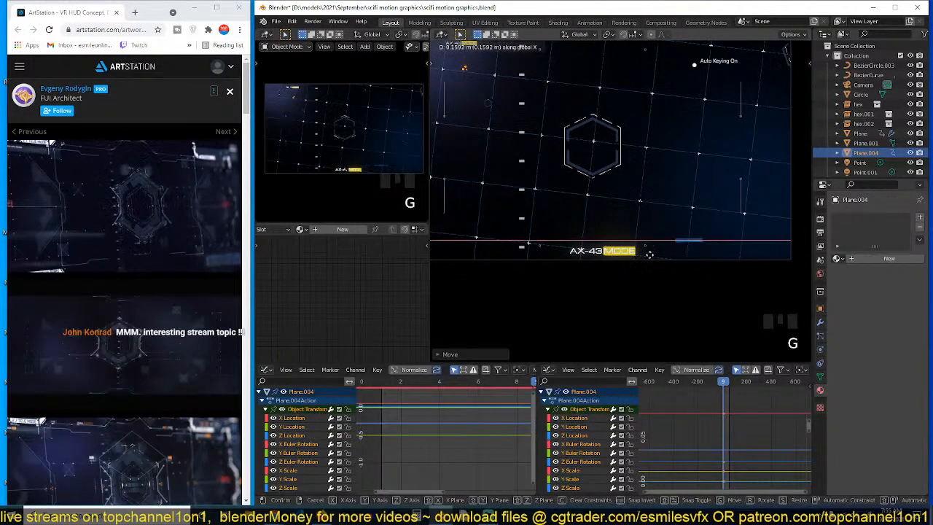
pyautogui.rightClick(582, 259)
# Delete all of the bar's animation channels except X Location
pyautogui.scroll(-1, 328, 438)
pyautogui.hotkey('alt', 'a')
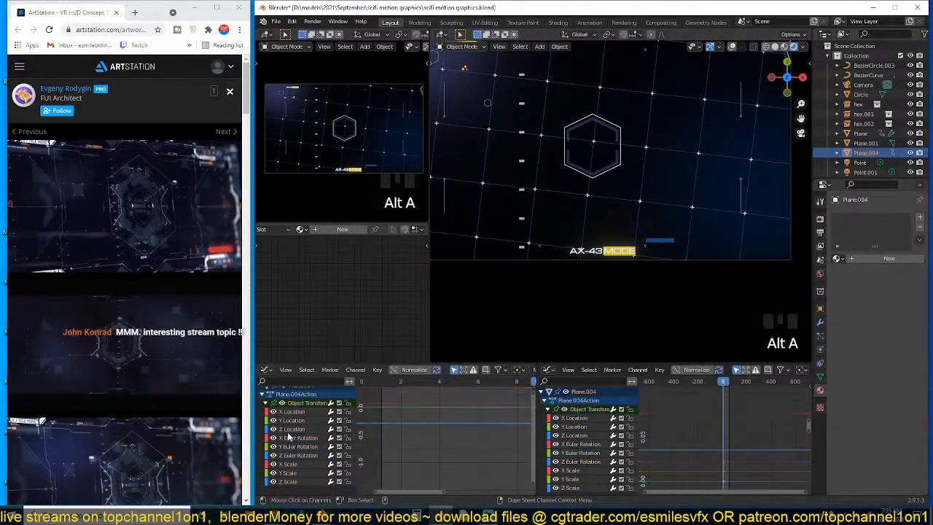
pyautogui.moveTo(291, 430); pyautogui.dragTo(308, 485)
pyautogui.press('x')
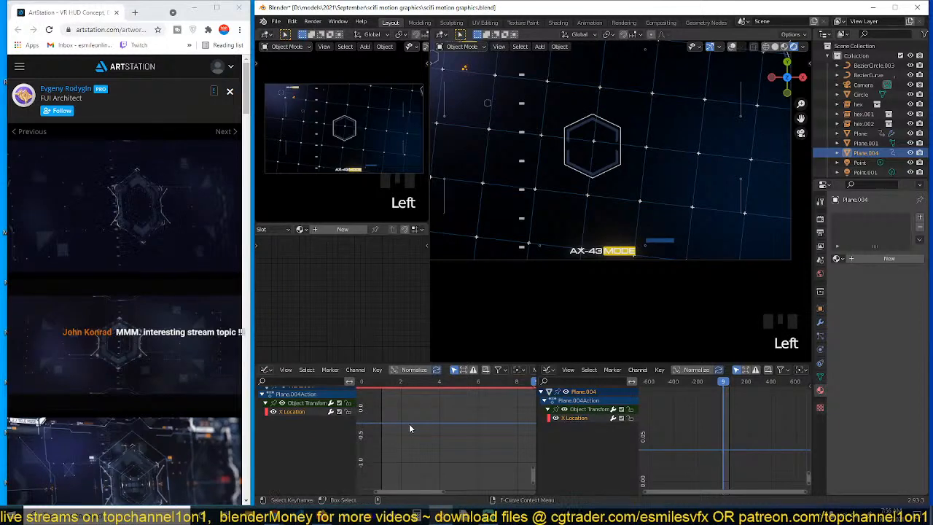
# Move the bar's X Location keyframe to frame 1 and lower its value to about -0.2
pyautogui.press('space')
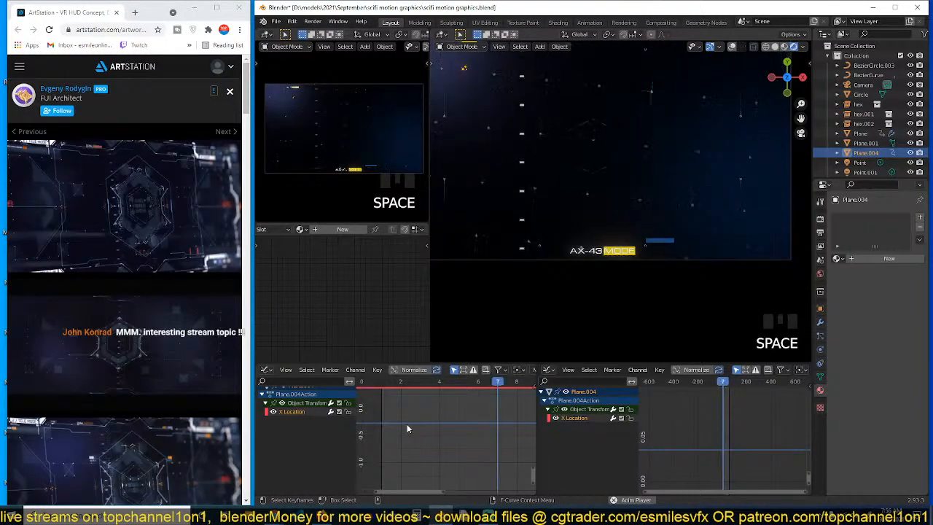
pyautogui.scroll(-5, 378, 439)
pyautogui.press('a')
pyautogui.press('g')
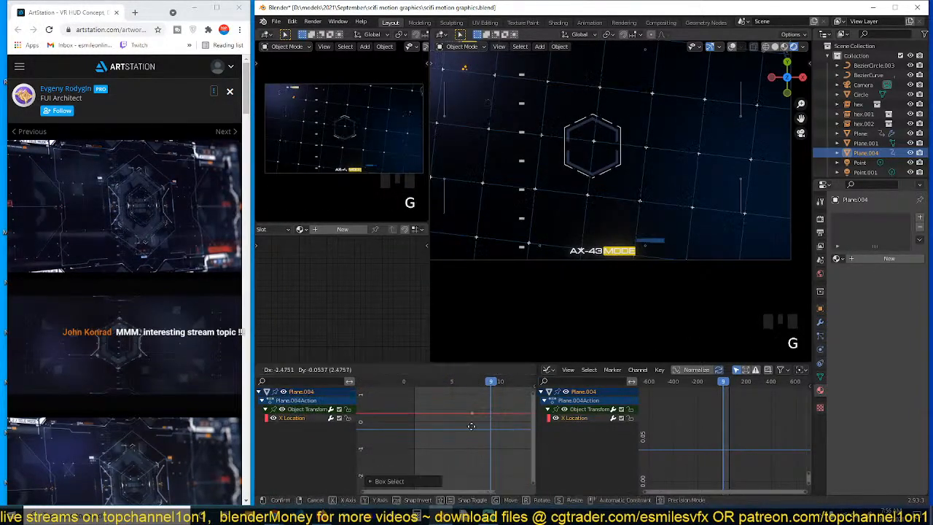
pyautogui.click(426, 442)
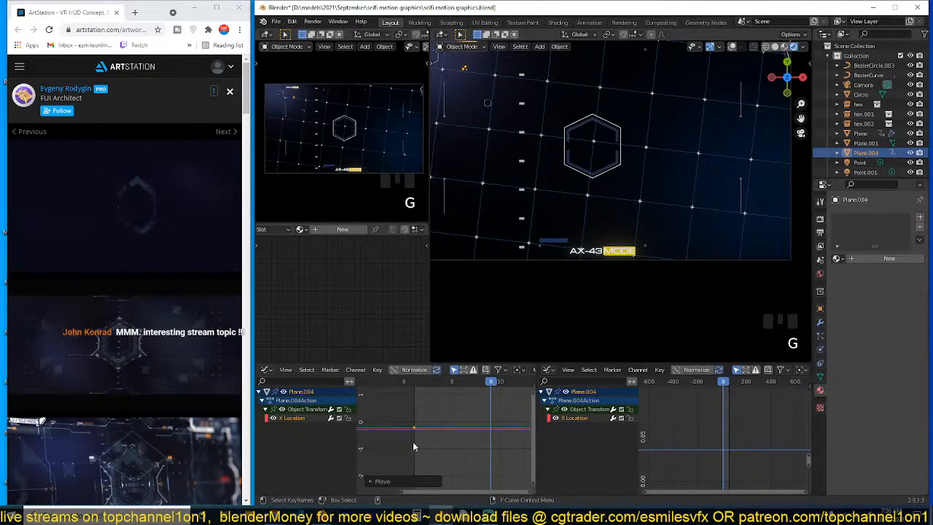
# Duplicate the X Location keyframe to about frame 6 at a value of about 0.8 and play back the bar's slide
pyautogui.hotkey('shift', 'd')
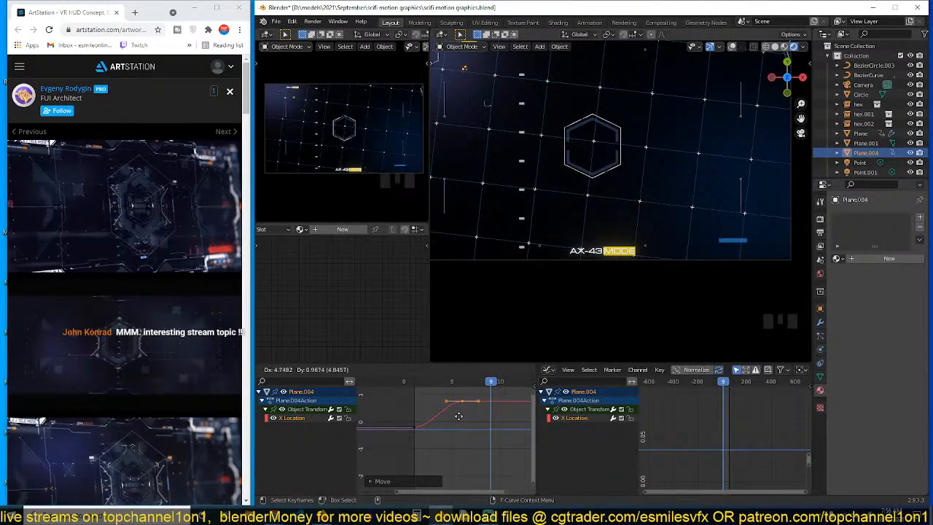
pyautogui.click(459, 416)
pyautogui.hotkey('shift', 'Right')
pyautogui.press('space')
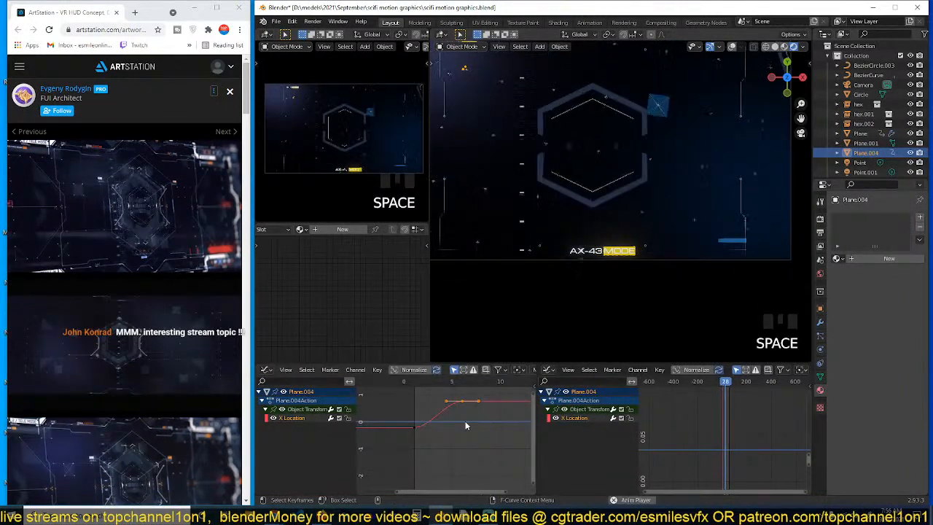
pyautogui.press('Escape')
pyautogui.press('space')
pyautogui.press('Escape')
pyautogui.press('space')
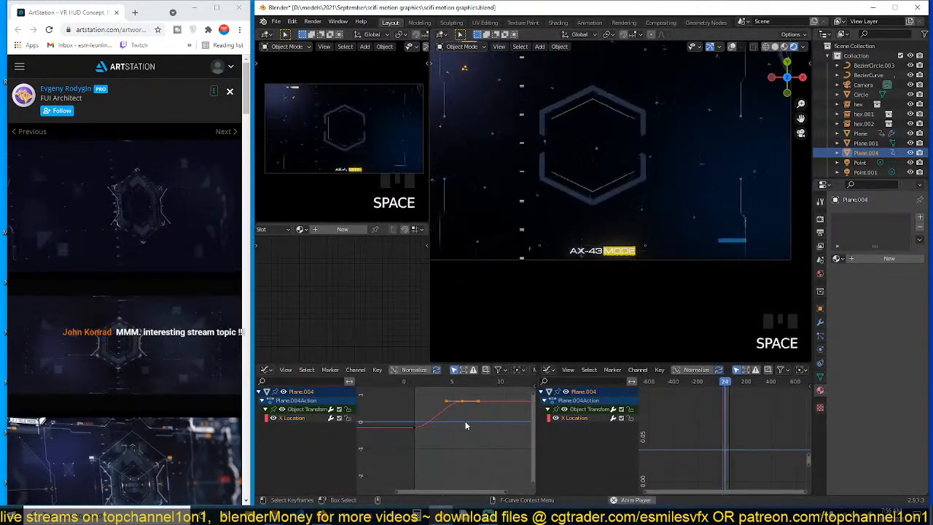
# Frame the whole X Location curve and lower its end keyframe to a value of about 0.4
pyautogui.press('Escape')
pyautogui.press('a')
pyautogui.press('KP_Decimal')
pyautogui.scroll(-5, 467, 421)
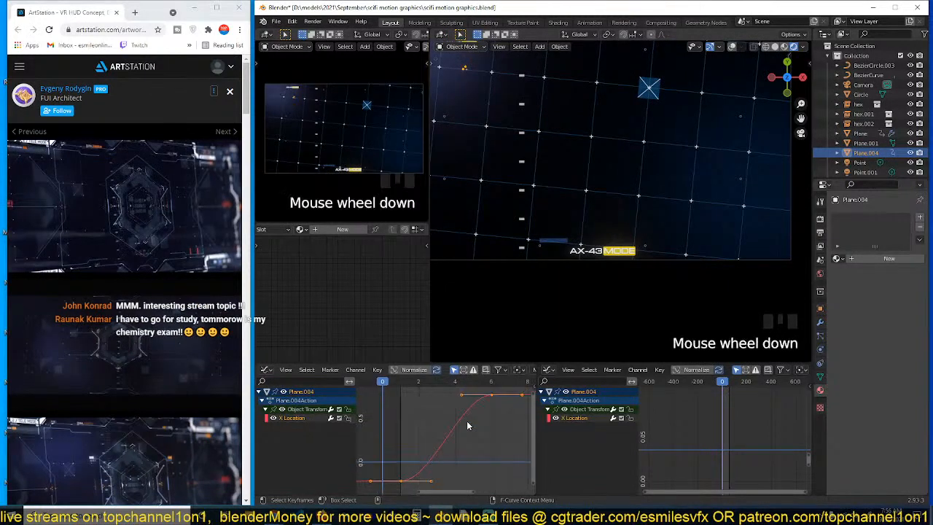
pyautogui.press('Left')
pyautogui.press('g')
pyautogui.click(481, 435)
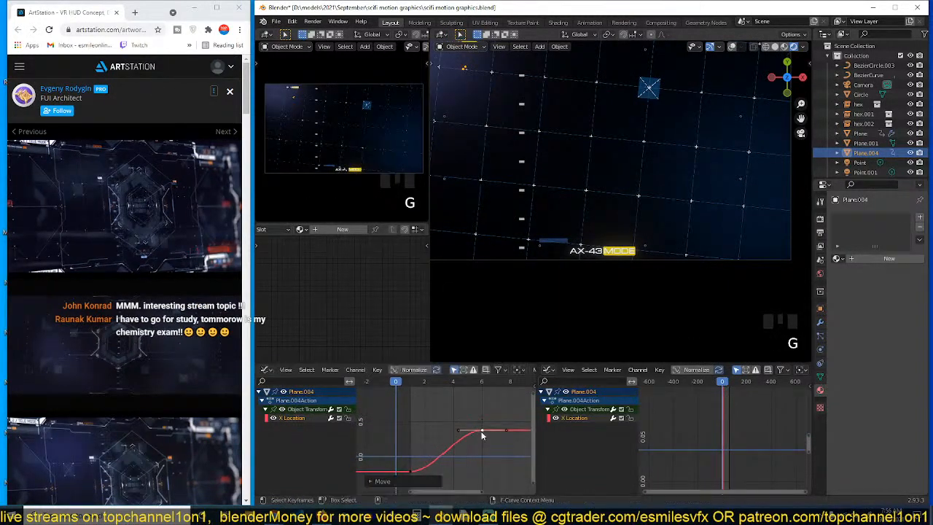
# Set the X Location keyframes' handle type to Vector and play back the motion
pyautogui.press('c')
pyautogui.press('v')
pyautogui.click(481, 436)
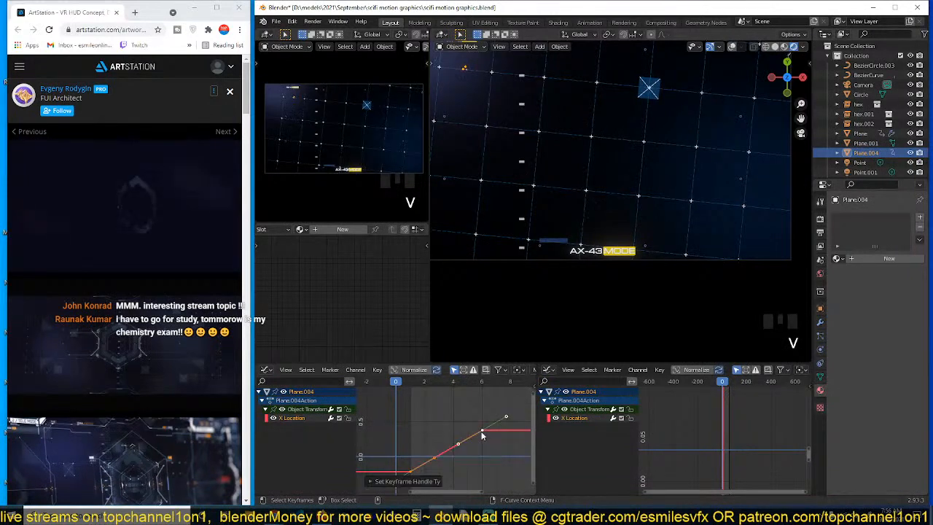
pyautogui.press('space')
pyautogui.press('Escape')
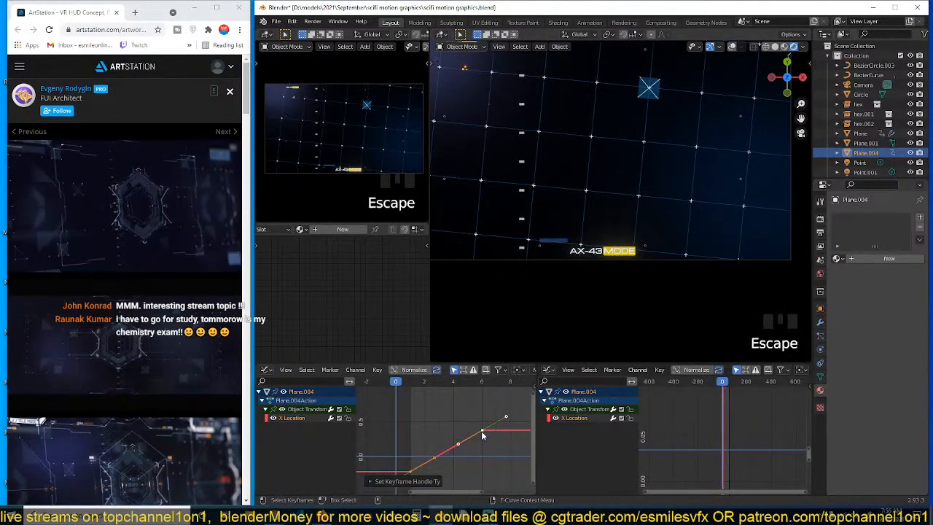
# Pull the start keyframe's outgoing handle down so the X Location curve dips before it rises
pyautogui.click(436, 457)
pyautogui.press('g')
pyautogui.click(447, 475)
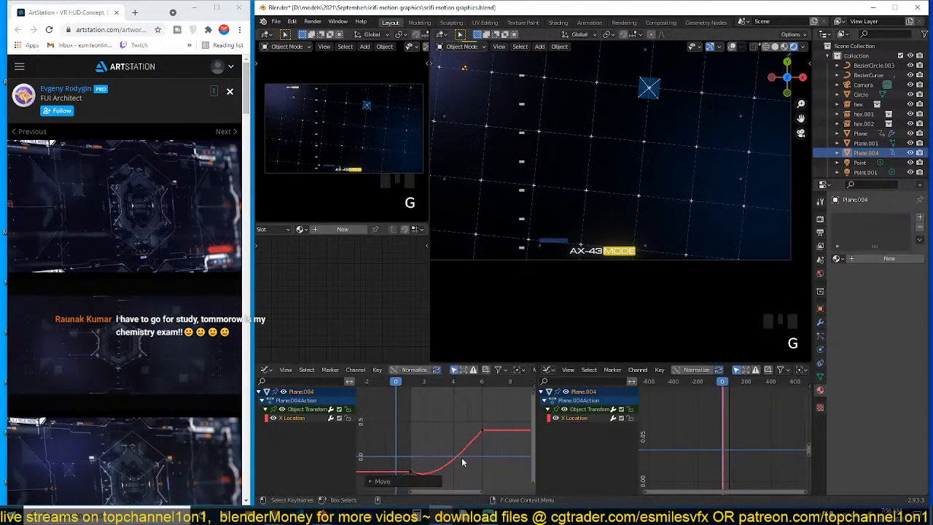
# Reposition the end keyframe's incoming handle above the curve so the bar overshoots before settling, and play it back
pyautogui.click(483, 428)
pyautogui.click(475, 435)
pyautogui.press('g')
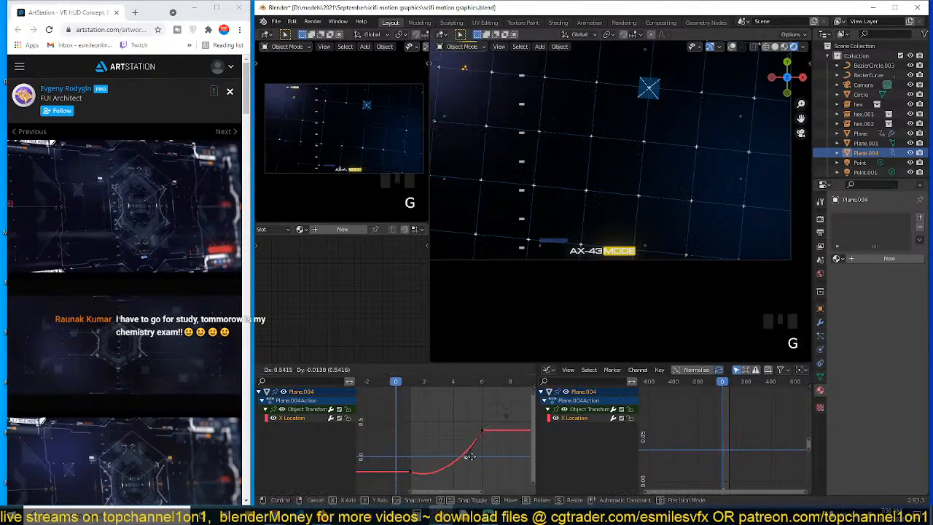
pyautogui.press('space')
pyautogui.press('Escape')
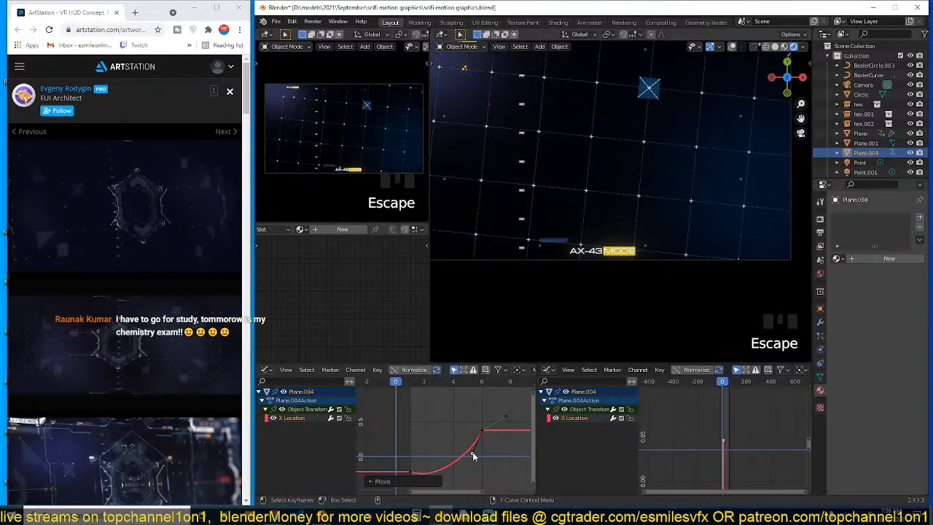
pyautogui.press('g')
pyautogui.click(472, 397)
pyautogui.press('space')
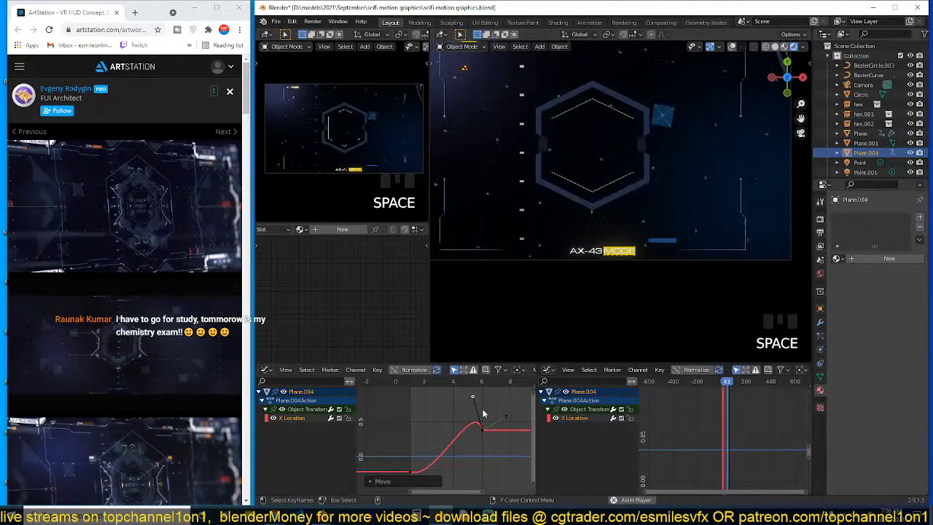
pyautogui.press('Escape')
# Slow the bar's slide by moving the end X Location keyframe to about frame 13, and preview the timing
pyautogui.scroll(-5, 477, 420)
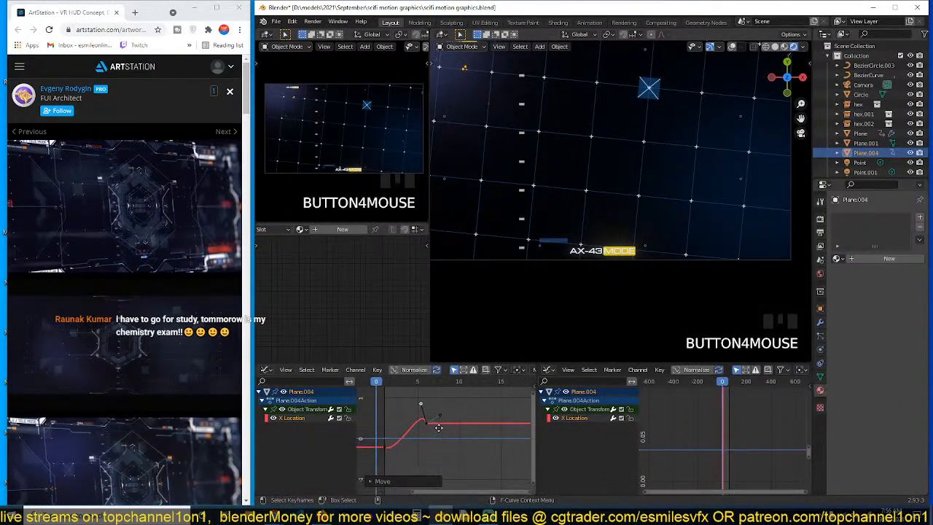
pyautogui.press('space')
pyautogui.press('Escape')
pyautogui.press('Left')
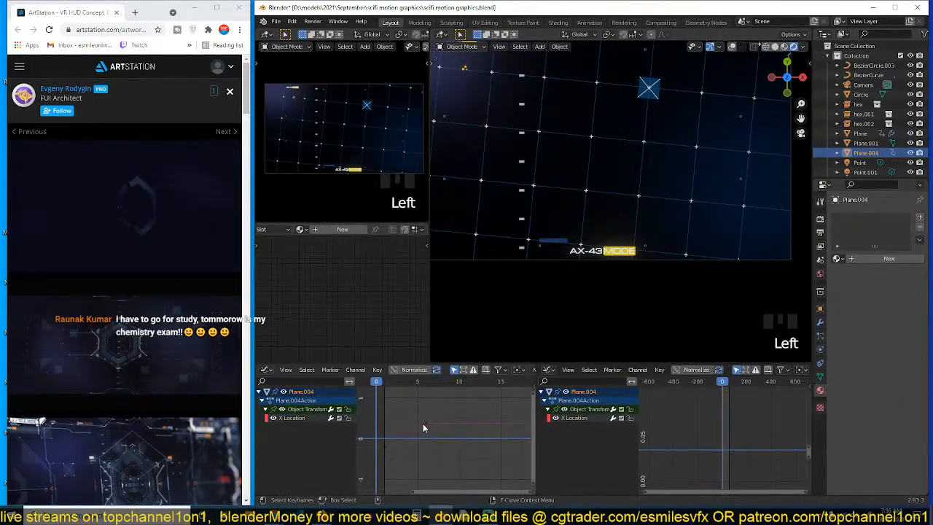
pyautogui.scroll(-1, 428, 427)
pyautogui.press('g')
pyautogui.click(478, 428)
pyautogui.press('space')
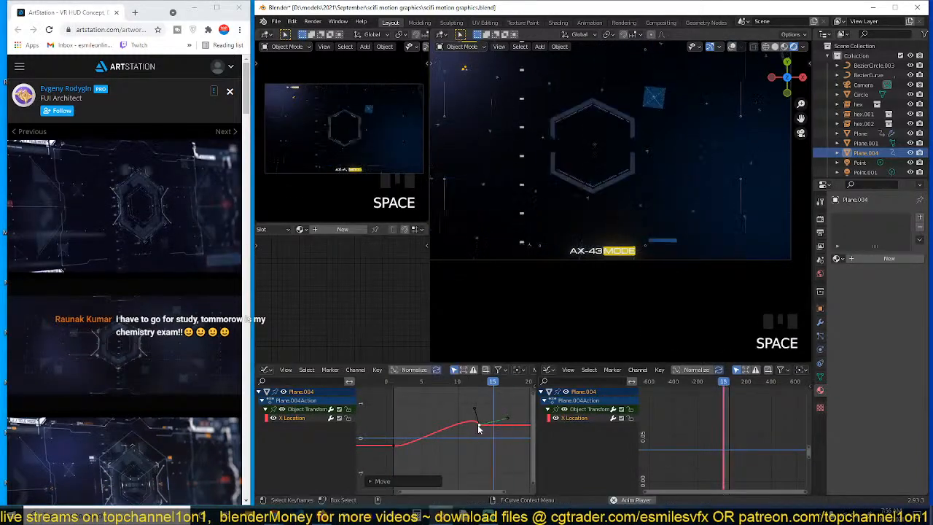
pyautogui.scroll(-3, 478, 428)
pyautogui.scroll(2, 479, 428)
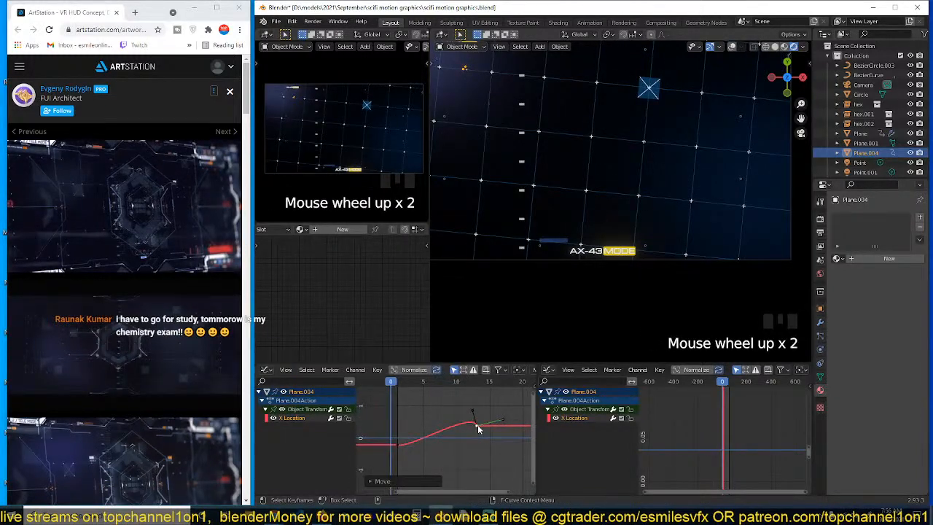
pyautogui.press('space')
pyautogui.press('Escape')
# Pull the start keyframe's outgoing handle lower and the end keyframe's incoming handle higher, then play back the exaggerated motion
pyautogui.press('Left')
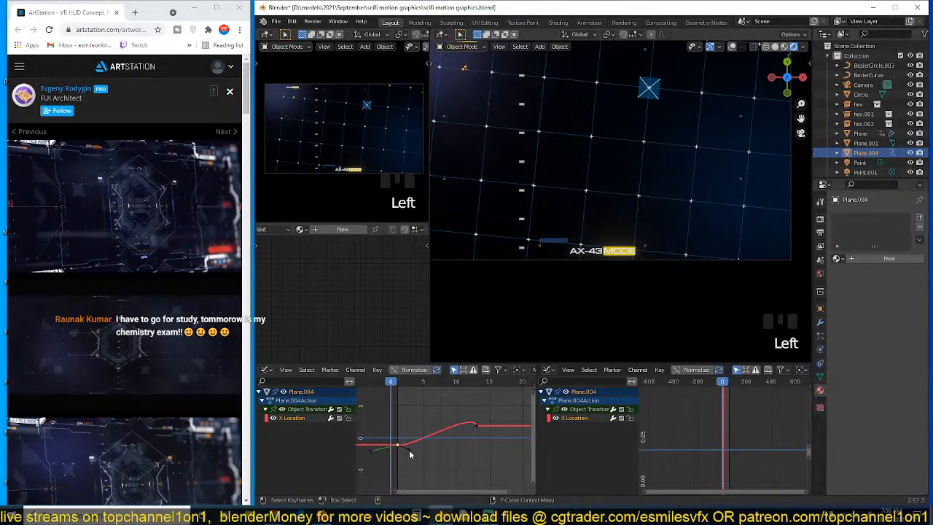
pyautogui.press('g')
pyautogui.click(401, 460)
pyautogui.click(473, 428)
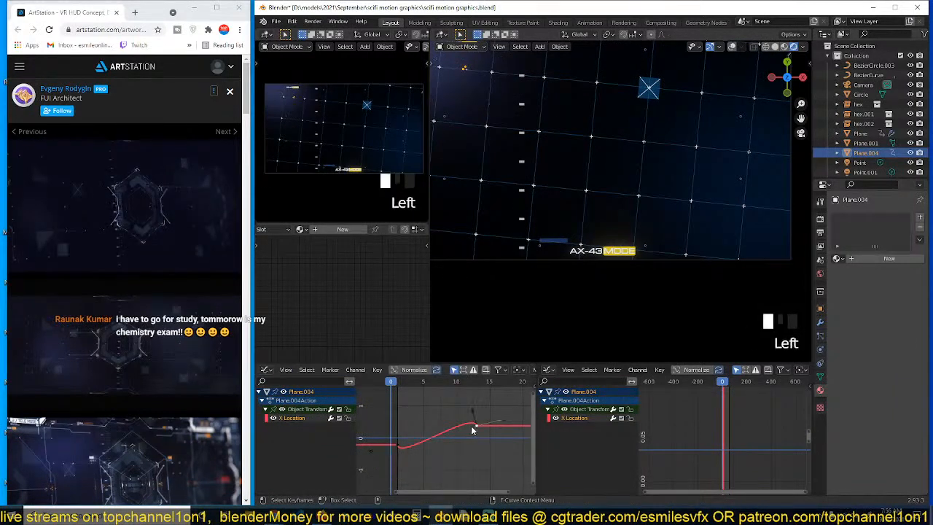
pyautogui.click(470, 409)
pyautogui.press('g')
pyautogui.click(467, 392)
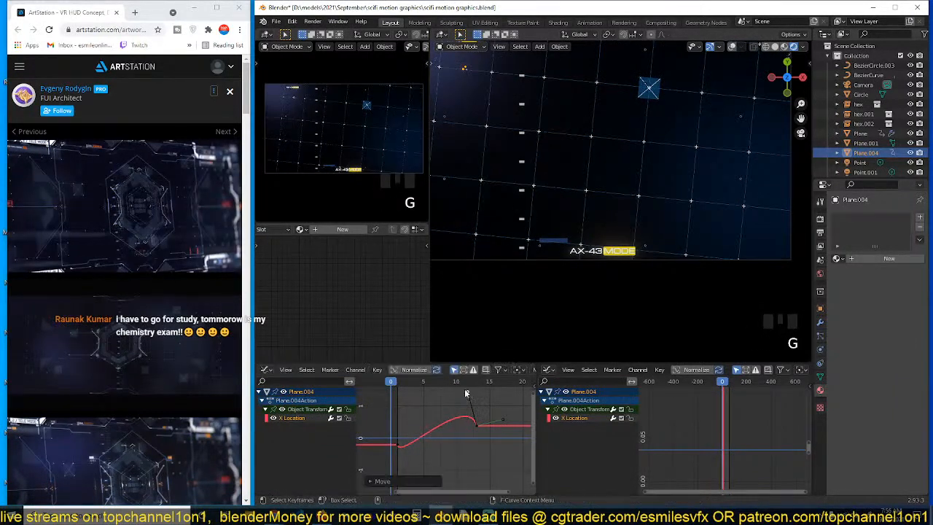
pyautogui.press('space')
pyautogui.press('Escape')
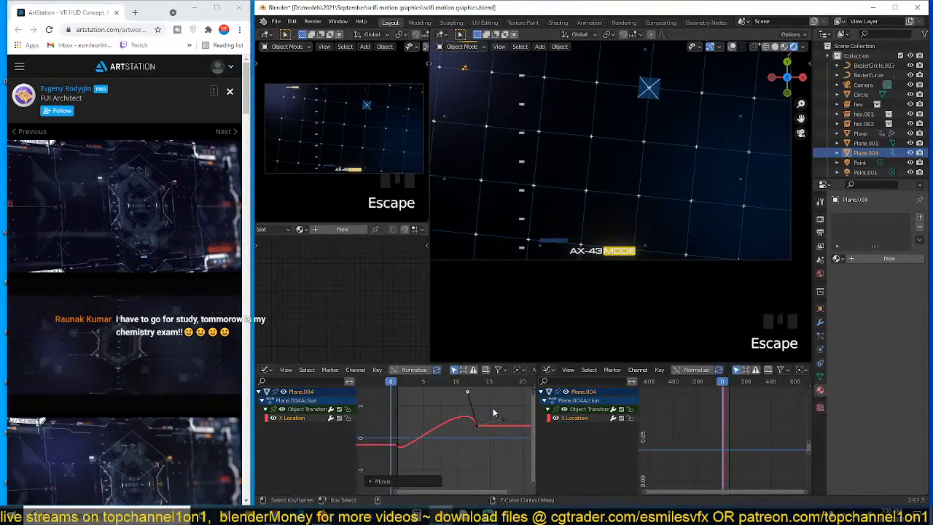
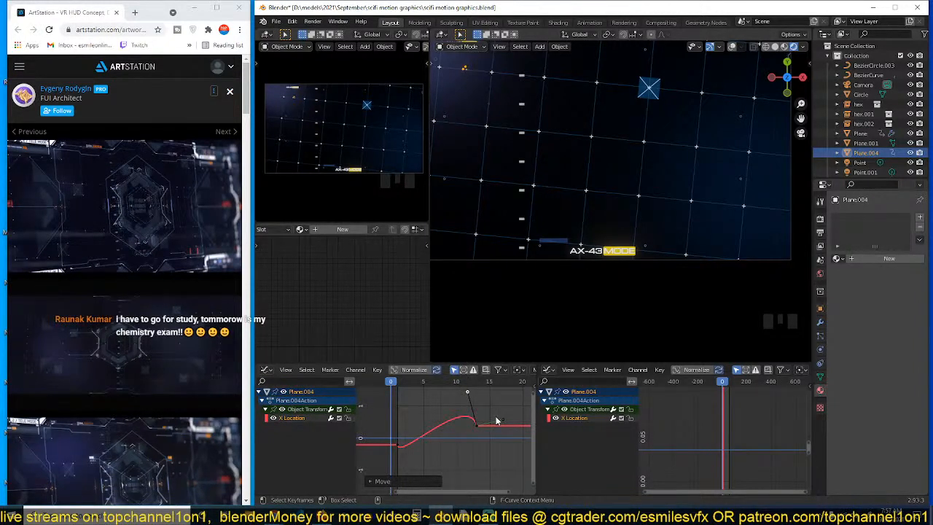
# Shift the start keyframe's outgoing handle to a later frame to widen the initial dip of the curve
pyautogui.click(481, 427)
pyautogui.scroll(-1, 481, 428)
pyautogui.moveTo(481, 432); pyautogui.dragTo(462, 436, button='middle')
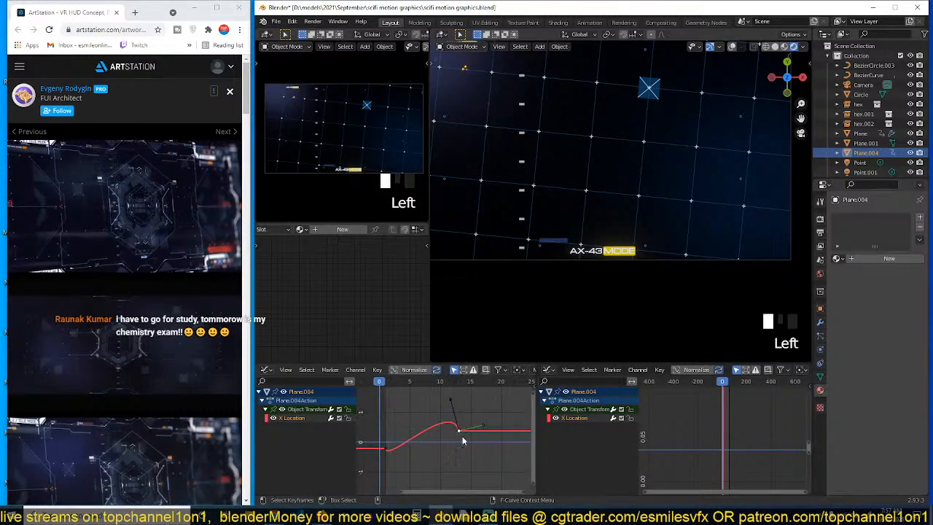
pyautogui.click(387, 451)
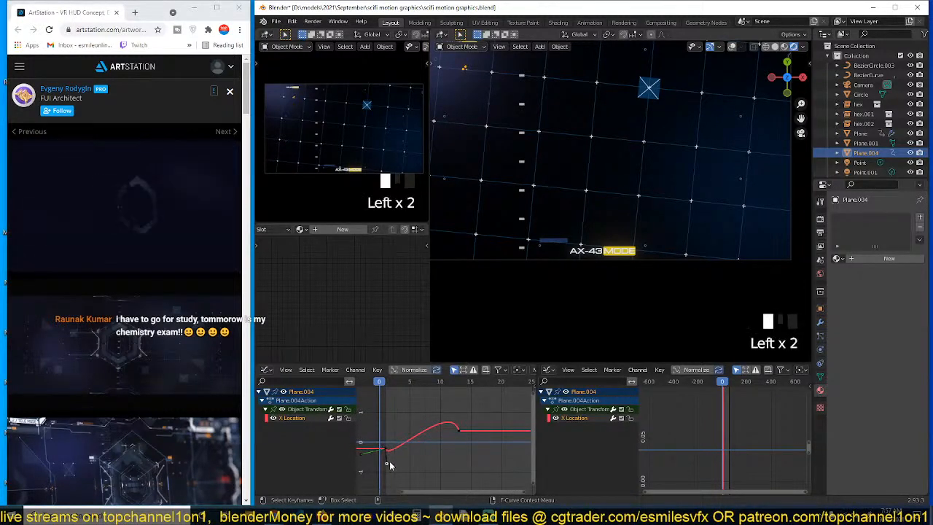
pyautogui.press('g')
pyautogui.click(400, 467)
# Try raising the end X Location keyframe to about 1, first near frame 15 and then near frame 10, previewing each
pyautogui.click(457, 427)
pyautogui.click(460, 433)
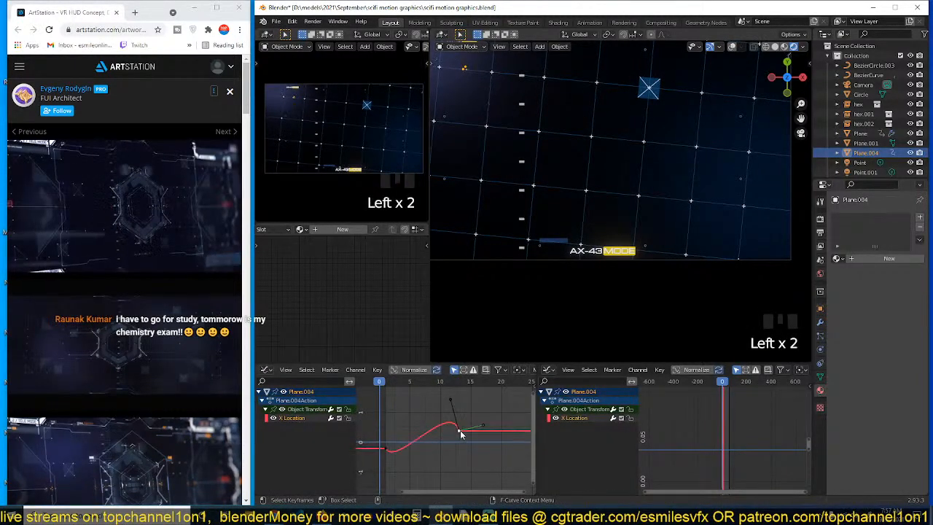
pyautogui.press('g')
pyautogui.click(473, 417)
pyautogui.press('space')
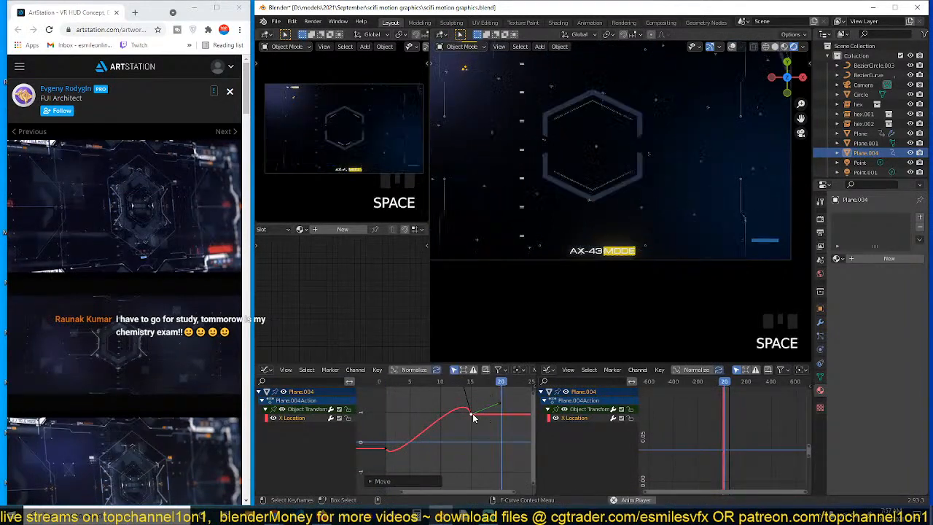
pyautogui.press('Escape')
pyautogui.press('g')
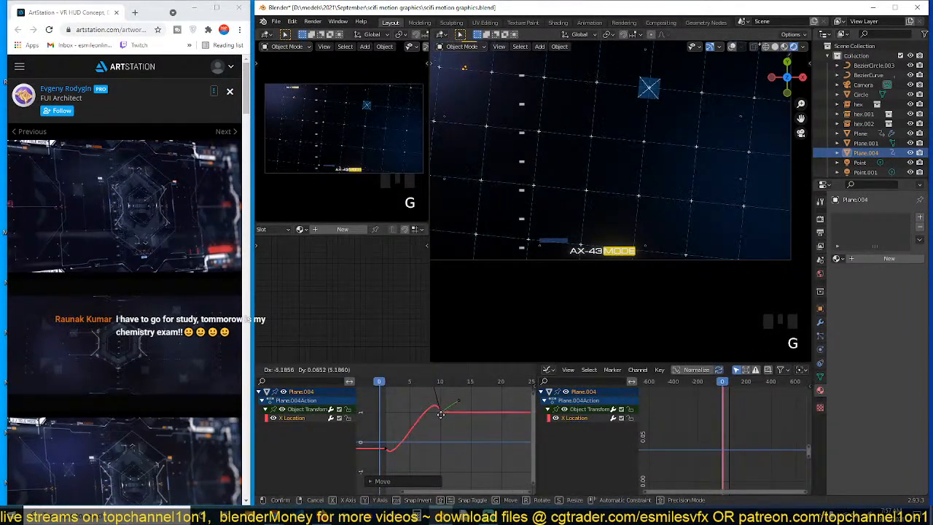
pyautogui.click(440, 414)
pyautogui.press('space')
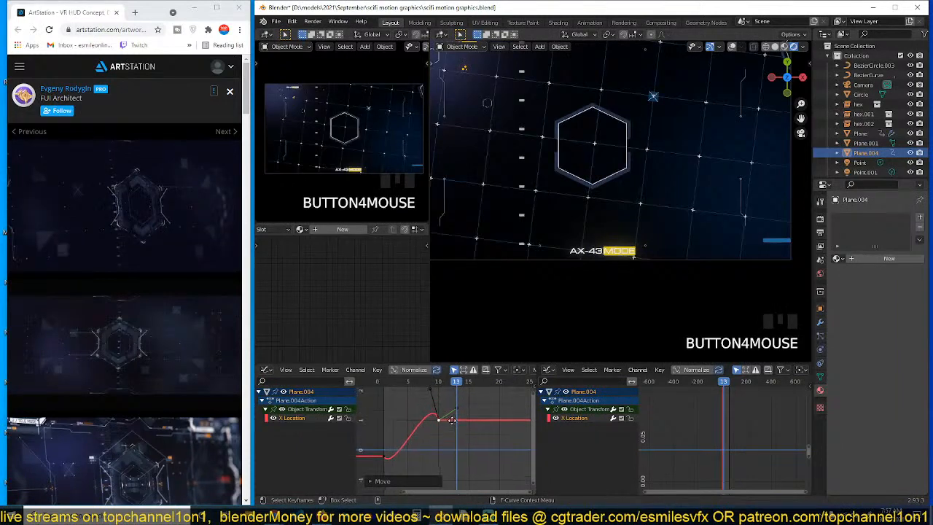
# Lower the end X Location keyframe along the value axis to about 0.75 and play back the slide
pyautogui.press('g')
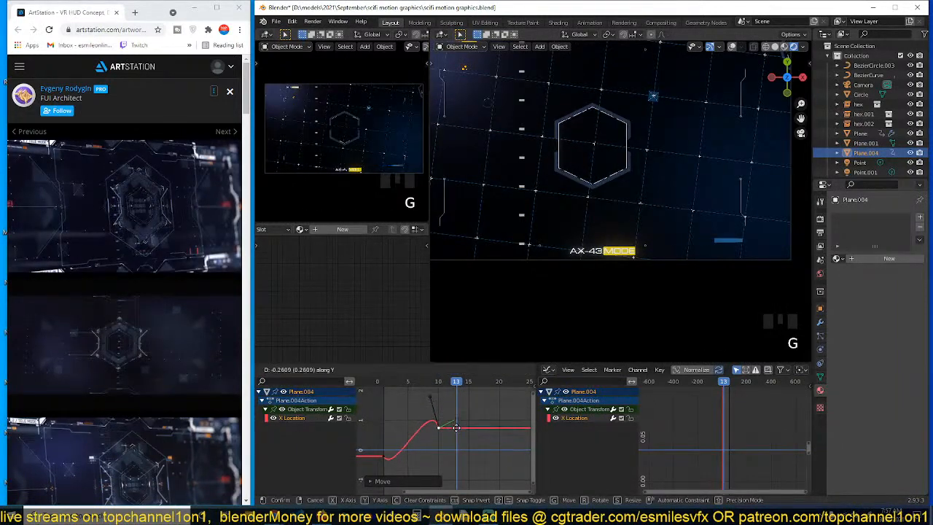
pyautogui.click(432, 437)
pyautogui.hotkey('shift', 'Right')
pyautogui.press('space')
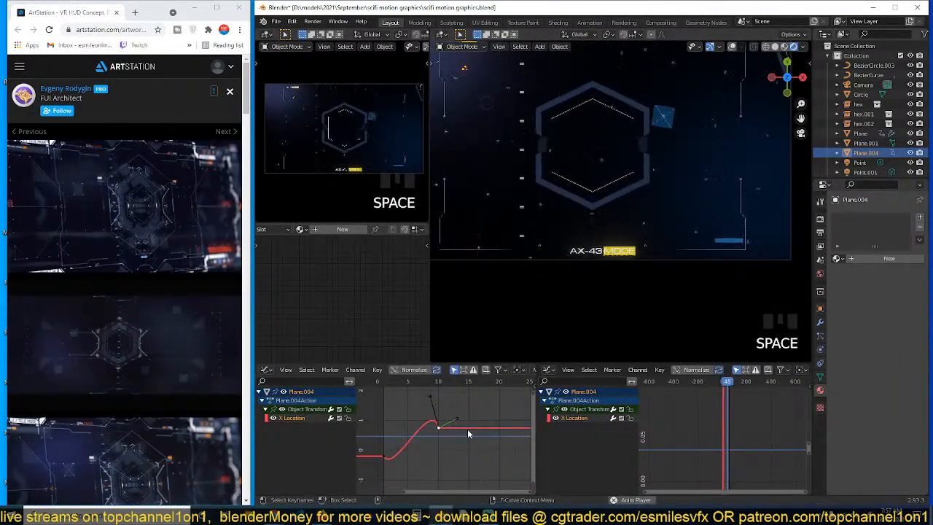
pyautogui.press('Escape')
# Move the end X Location keyframe to about frame 28 and play back the slower slide
pyautogui.press('a')
pyautogui.scroll(-5, 441, 438)
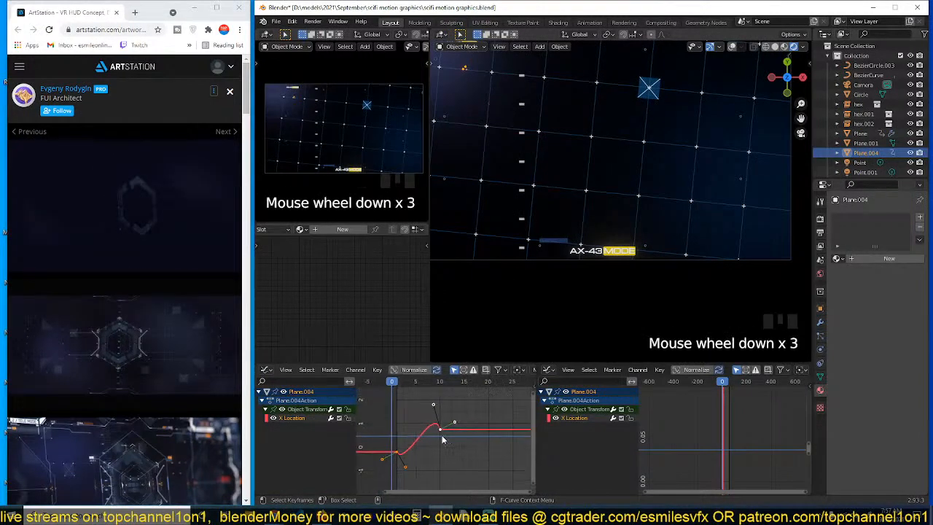
pyautogui.scroll(-4, 442, 432)
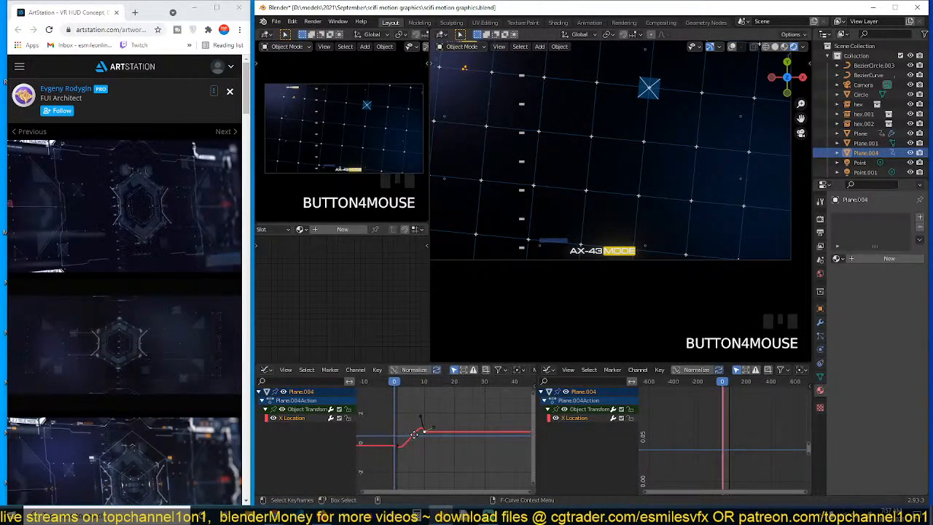
pyautogui.press('g')
pyautogui.click(468, 440)
pyautogui.press('space')
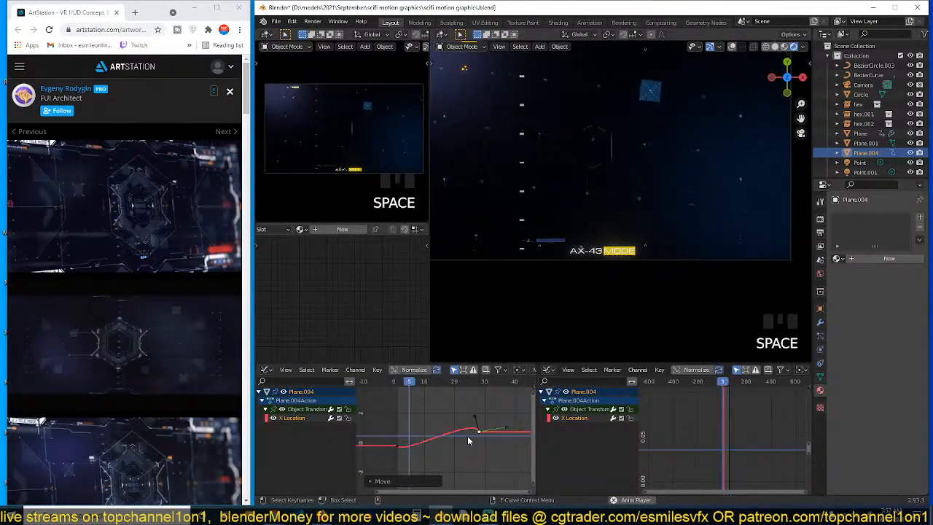
pyautogui.press('Escape')
pyautogui.moveTo(468, 440); pyautogui.dragTo(414, 441, button='middle')
pyautogui.press('space')
pyautogui.press('Escape')
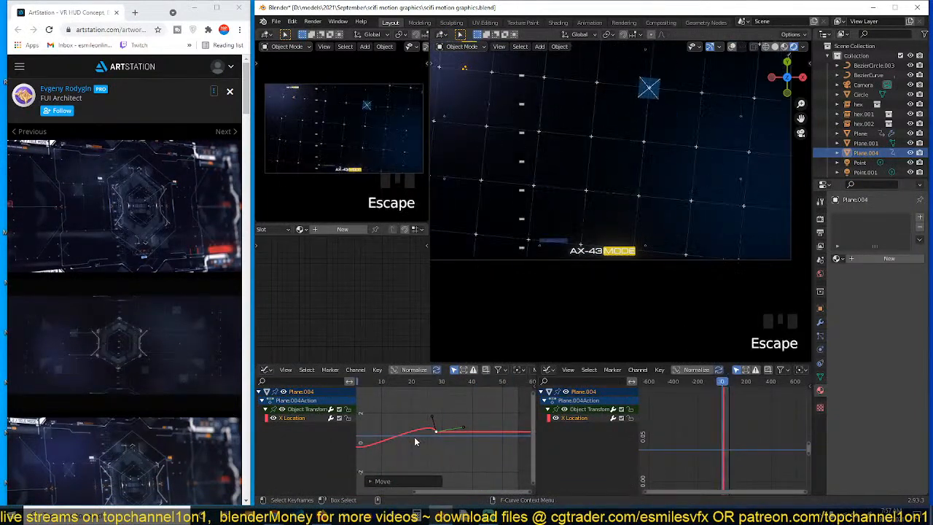
# Shift the end keyframe's incoming handle to an earlier frame and play back the slide
pyautogui.press('Left')
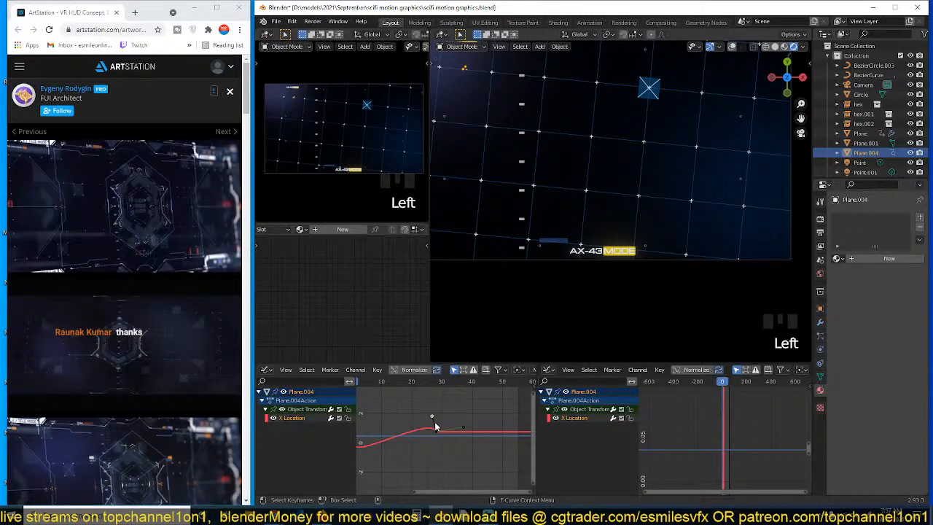
pyautogui.press('g')
pyautogui.click(438, 431)
pyautogui.press('space')
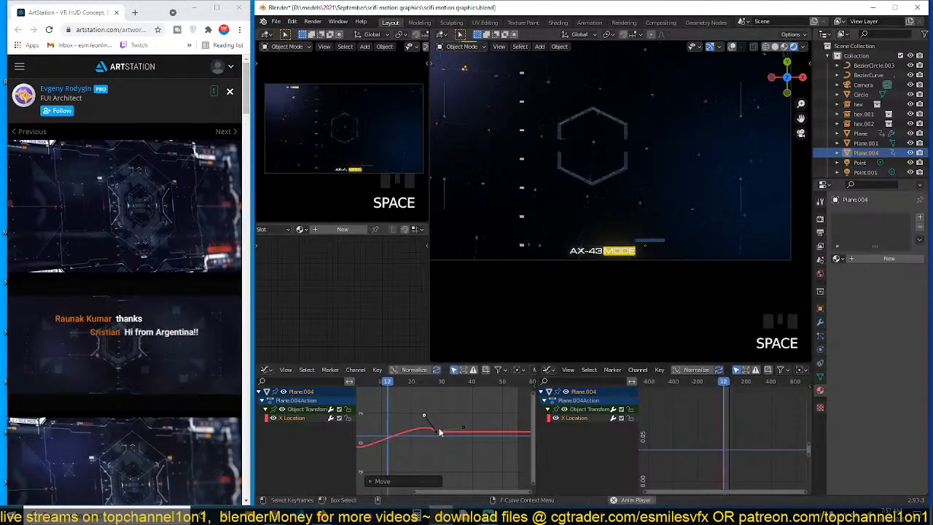
pyautogui.press('Escape')
pyautogui.press('space')
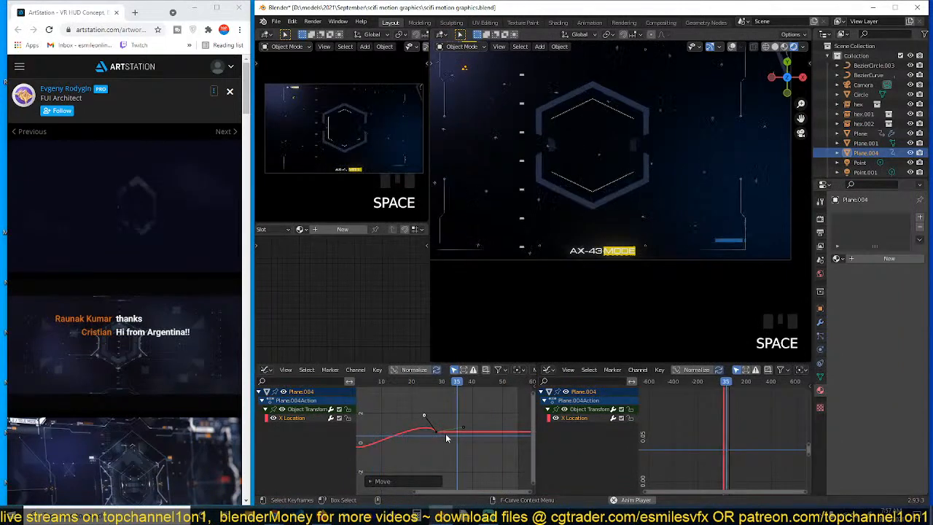
# Frame the whole X Location curve, lower the end keyframe along the value axis to about 0.5, and preview the motion
pyautogui.scroll(2, 503, 407)
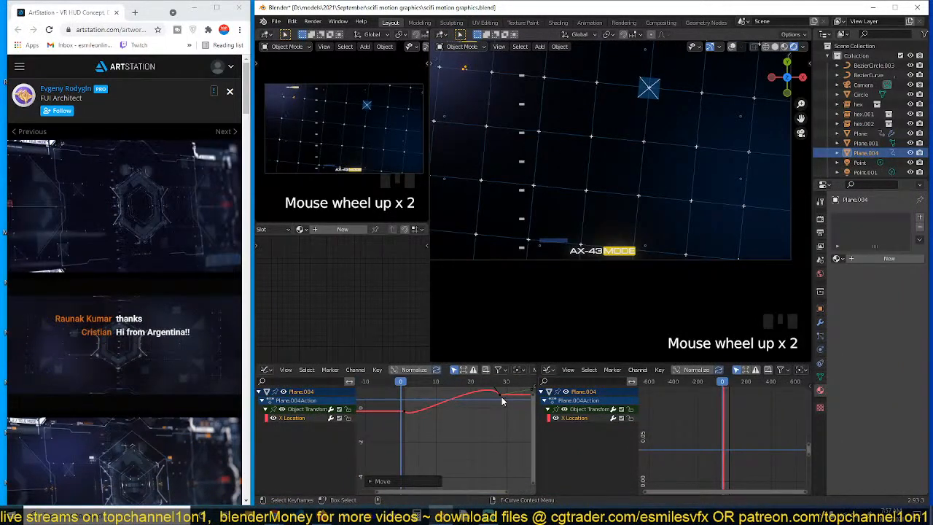
pyautogui.click(500, 395)
pyautogui.scroll(3, 500, 395)
pyautogui.press('a')
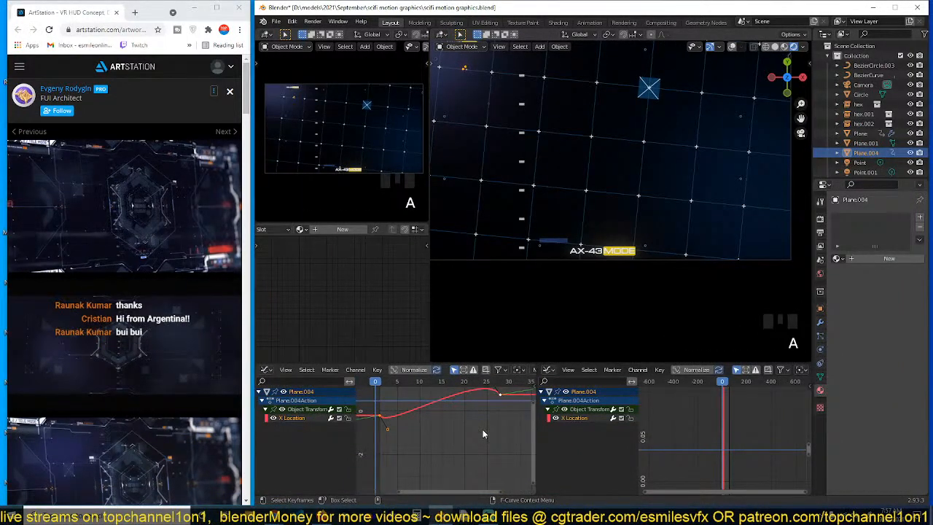
pyautogui.press('KP_Decimal')
pyautogui.click(496, 428)
pyautogui.press('g')
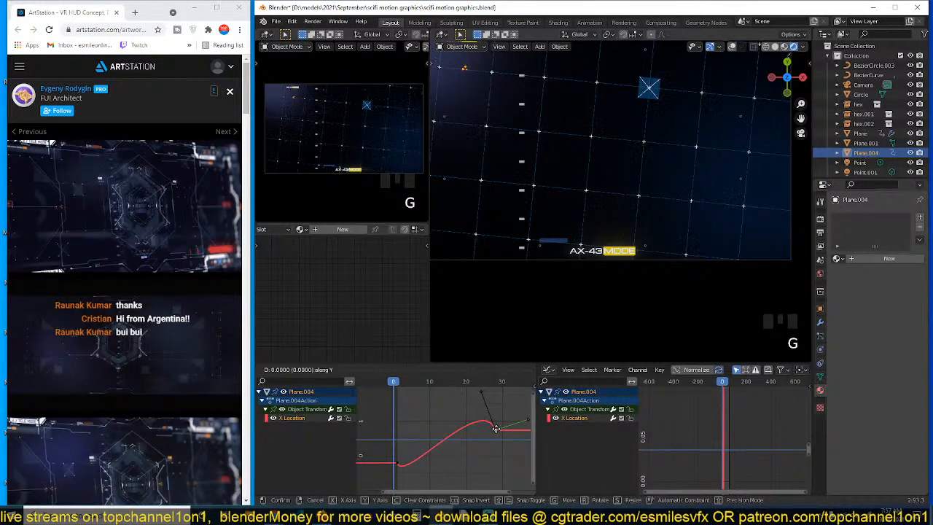
pyautogui.click(498, 438)
pyautogui.press('space')
pyautogui.press('space')
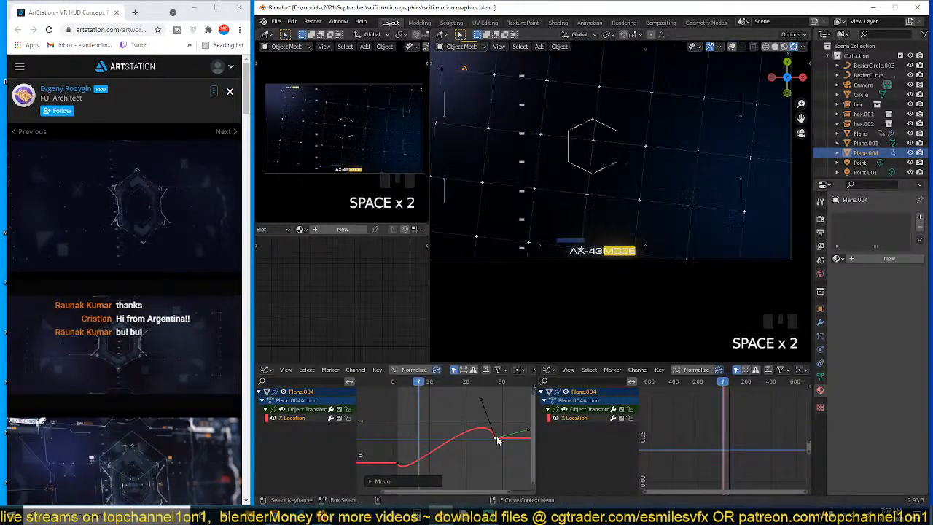
# Pull the end keyframe's incoming handle below the curve, close beneath the keyframe, to remove the overshoot, previewing along the way
pyautogui.press('g')
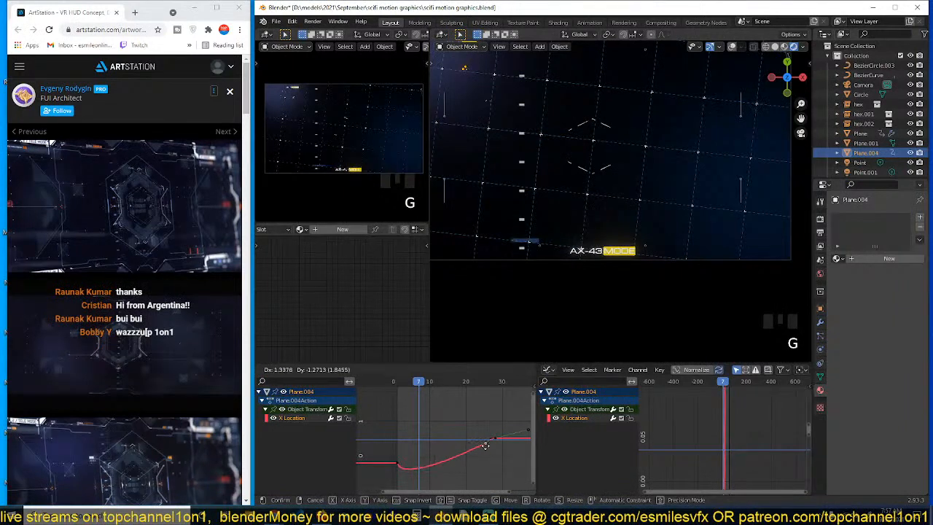
pyautogui.click(486, 445)
pyautogui.press('space')
pyautogui.press('space')
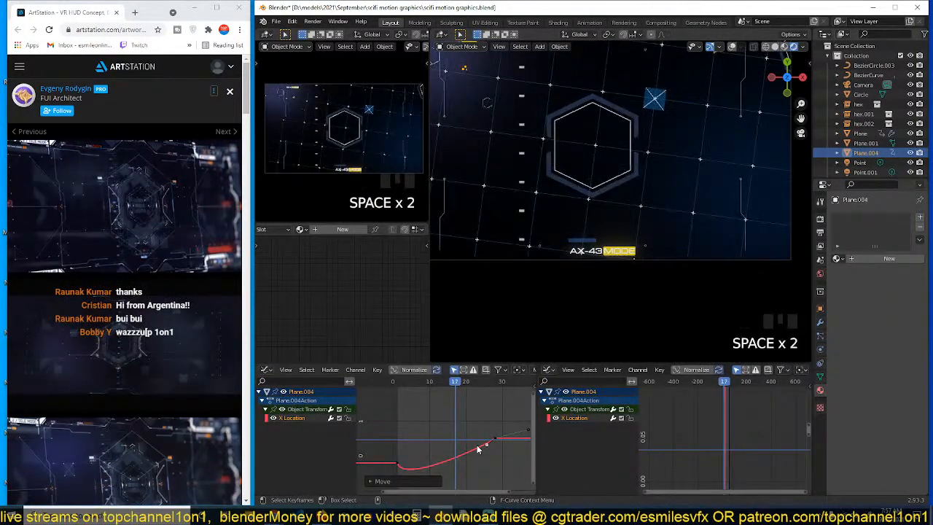
pyautogui.click(487, 445)
pyautogui.press('g')
pyautogui.click(493, 451)
# Add a Cycles modifier to the bar's X Location F-curve so the slide repeats
pyautogui.moveTo(505, 445); pyautogui.dragTo(469, 435, button='middle')
pyautogui.press('n')
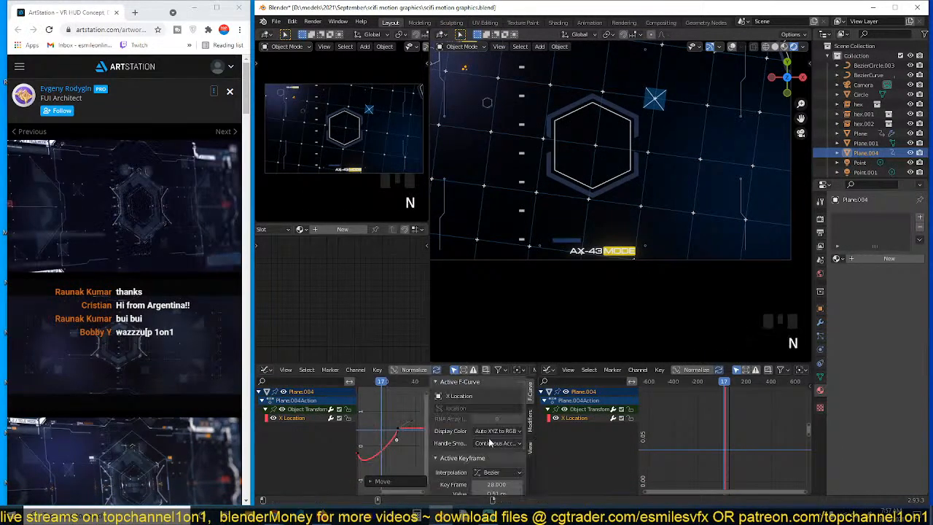
pyautogui.scroll(-4, 515, 469)
pyautogui.click(530, 421)
pyautogui.click(490, 385)
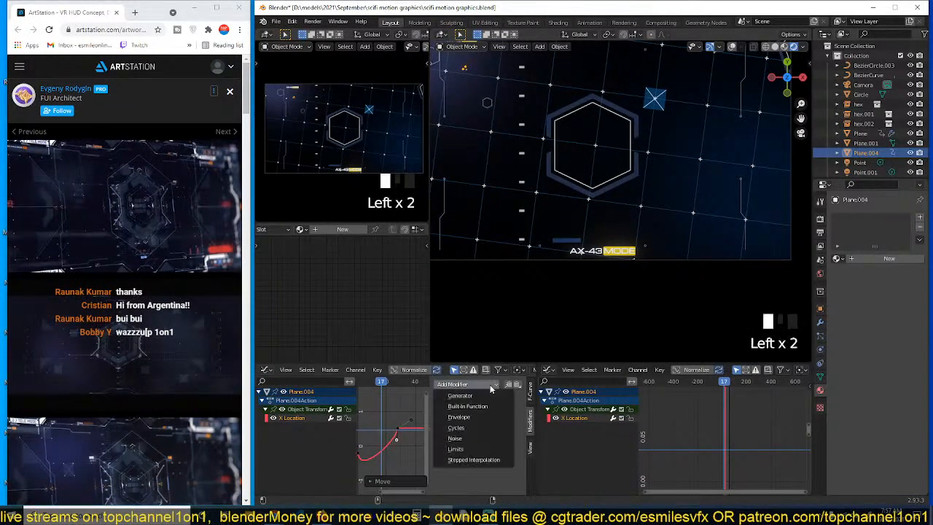
pyautogui.click(472, 430)
pyautogui.press('n')
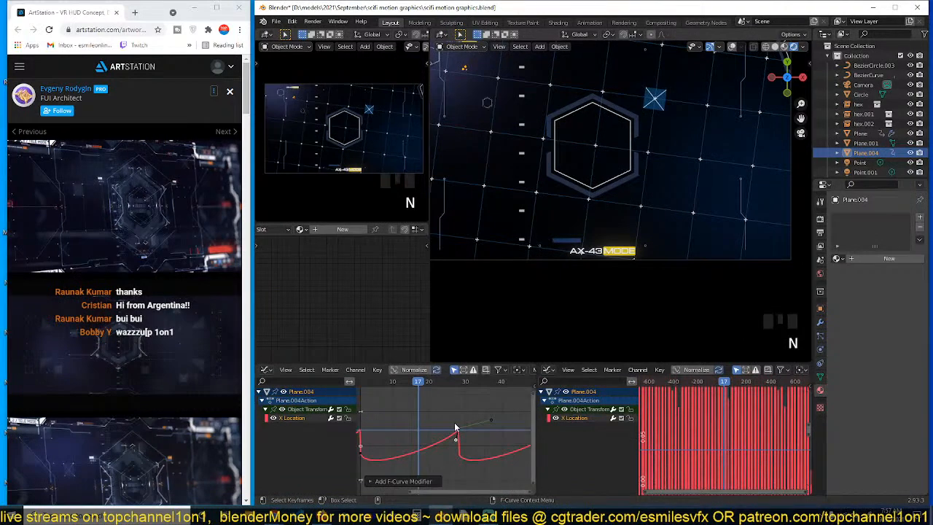
# Play back the looping bar and examine its motion both in the full camera frame and close to the AX-43 MODE label
pyautogui.press('space')
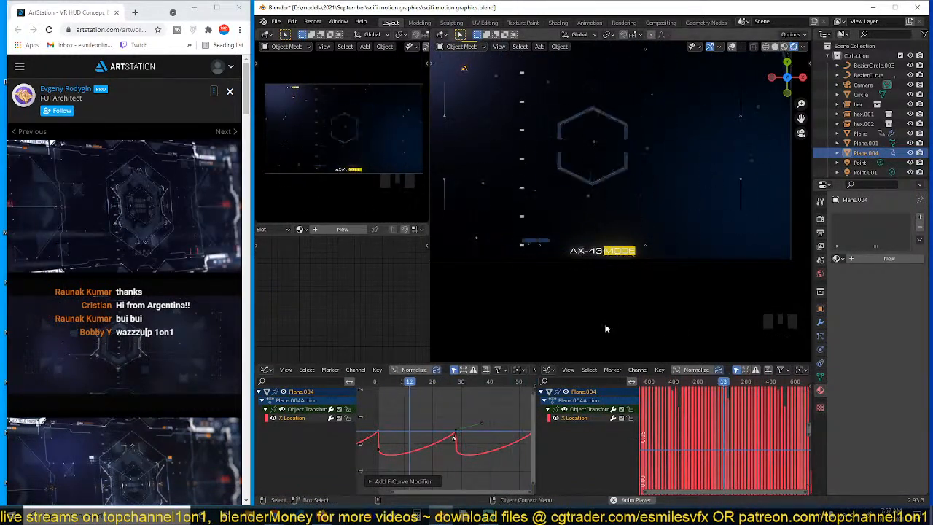
pyautogui.scroll(-2, 608, 314)
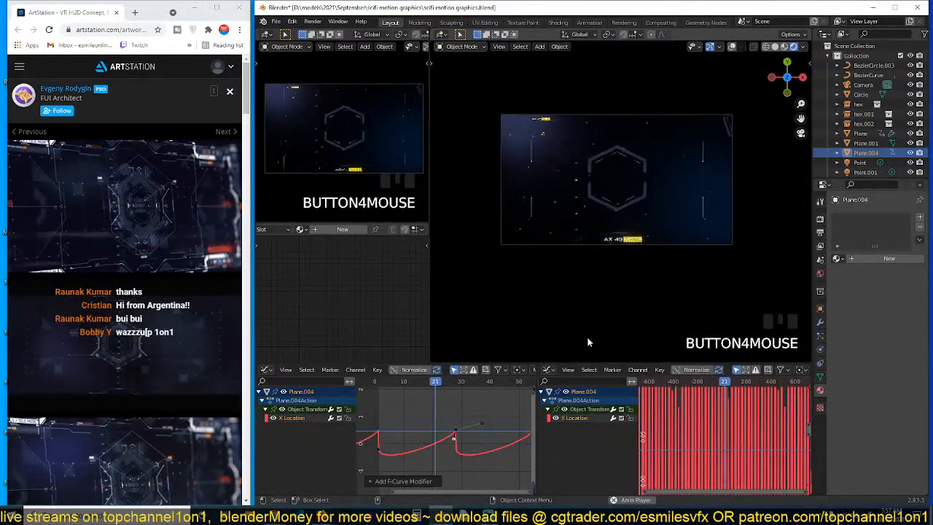
pyautogui.scroll(1, 474, 399)
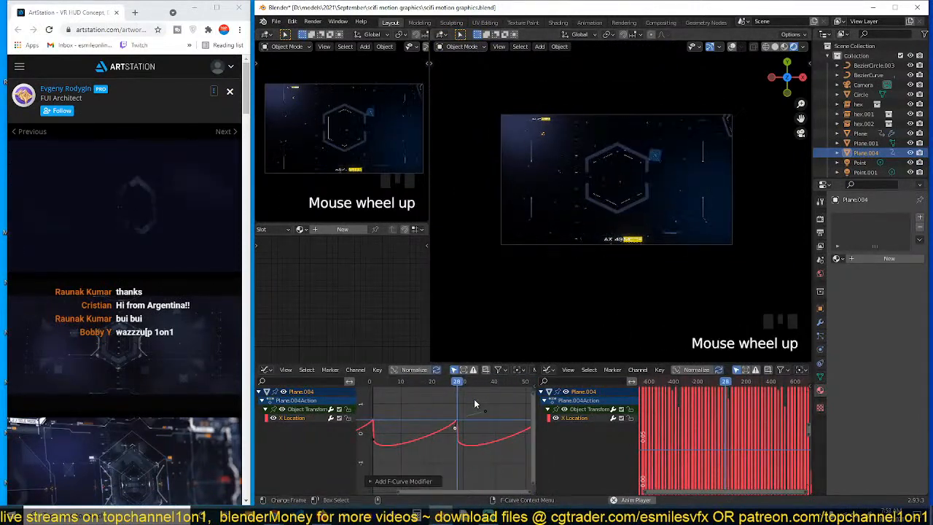
pyautogui.scroll(3, 611, 277)
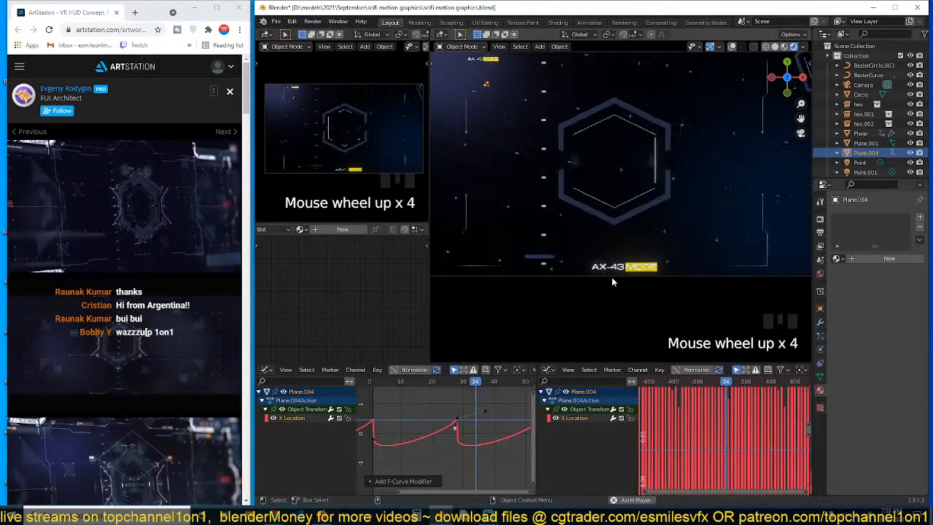
pyautogui.scroll(-4, 484, 410)
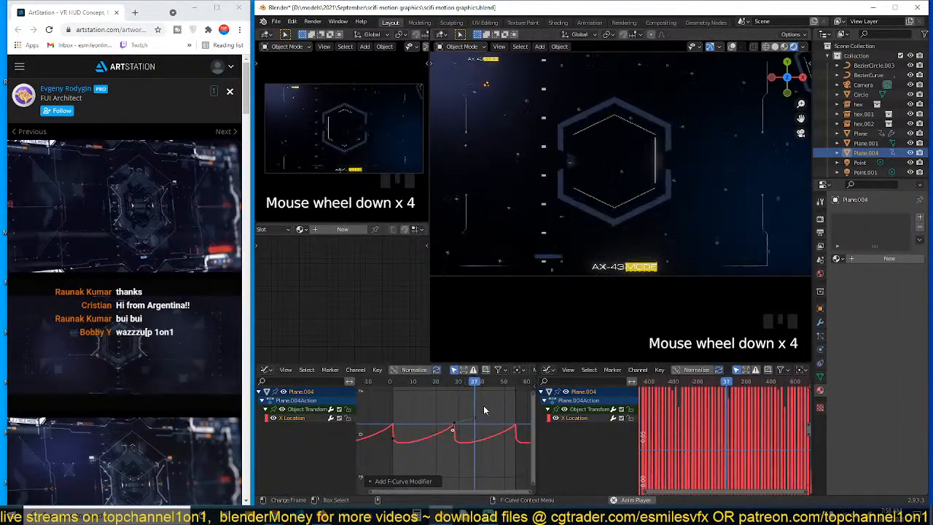
pyautogui.press('space')
pyautogui.press('a')
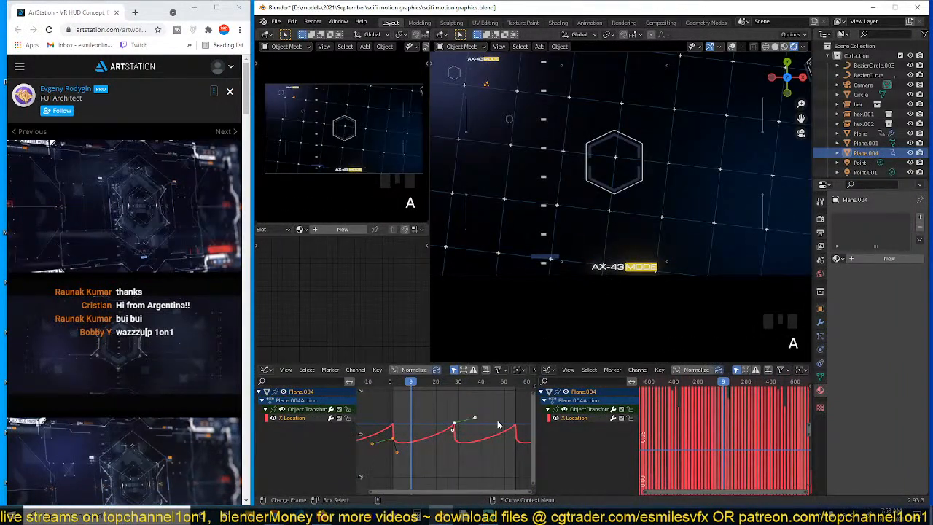
pyautogui.press('space')
pyautogui.press('space')
pyautogui.press('space')
pyautogui.press('space')
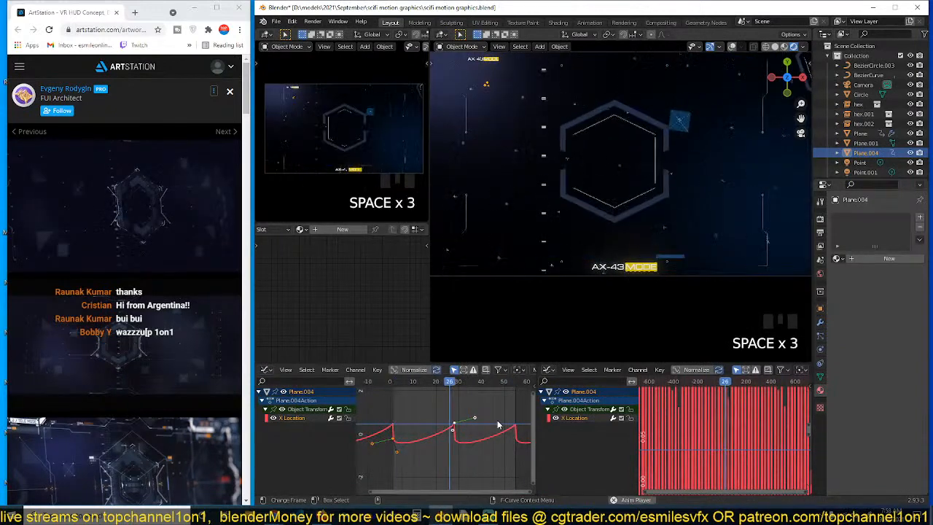
pyautogui.press('Left')
pyautogui.press('Left')
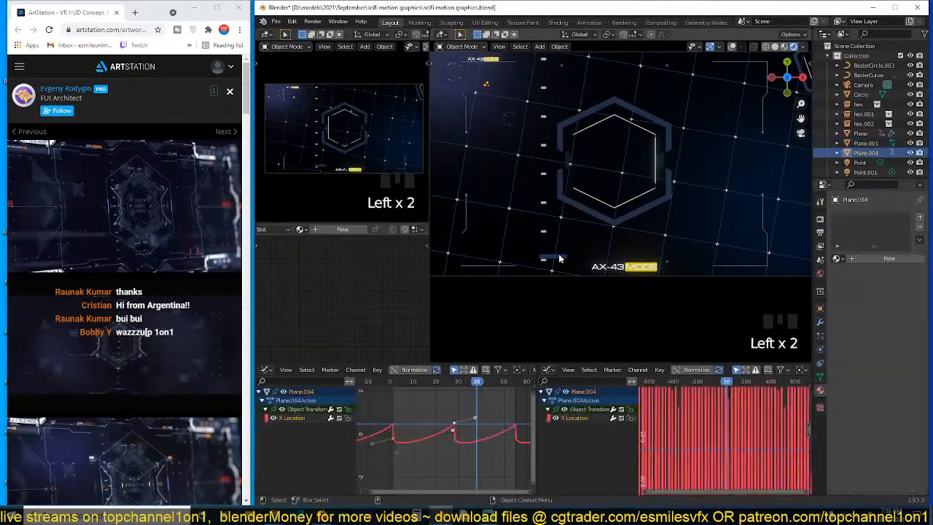
# Turn on the viewport overlays, select the sliding bar and duplicate it in place
pyautogui.click(733, 46)
pyautogui.press('Left')
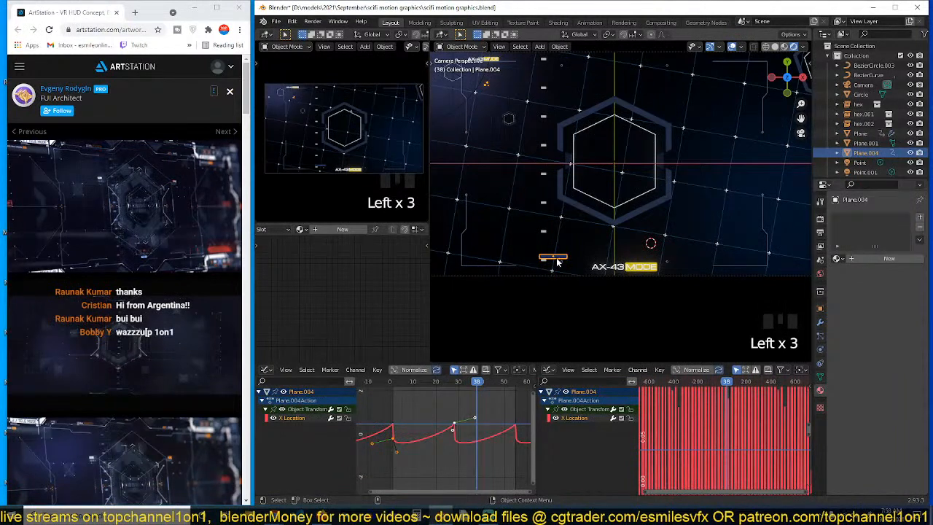
pyautogui.hotkey('shift', 'd')
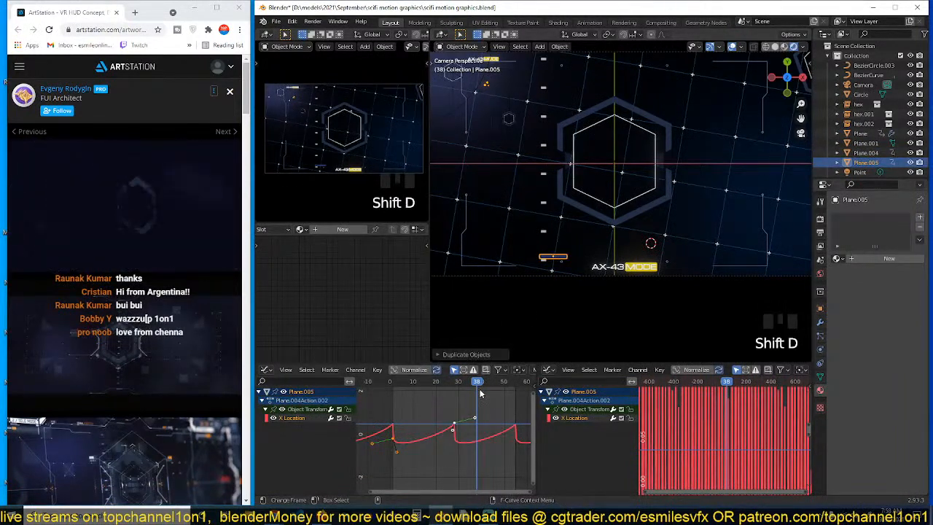
# Switch the second Graph Editor to the Timeline and delete the duplicate bar's keyframes
pyautogui.hotkey('ctrl', 'Tab')
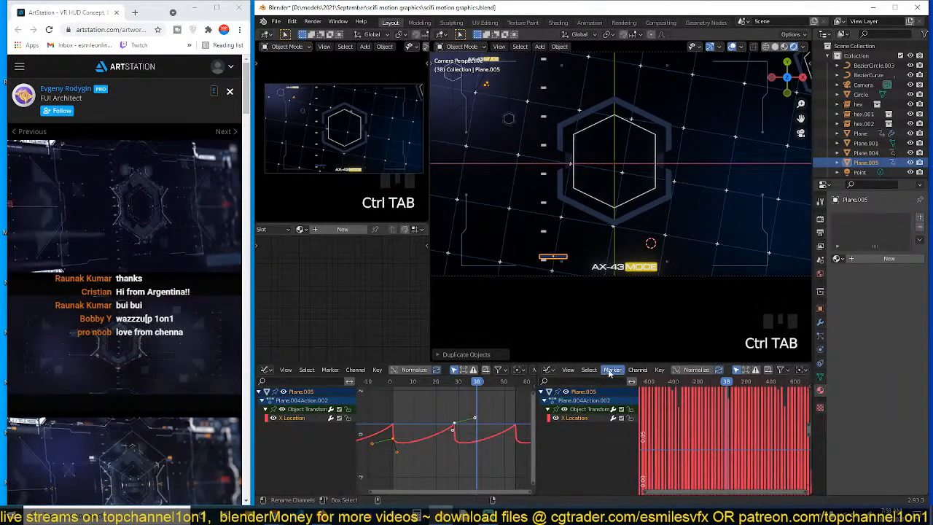
pyautogui.hotkey('ctrl', 'Tab')
pyautogui.hotkey('ctrl', 'Tab')
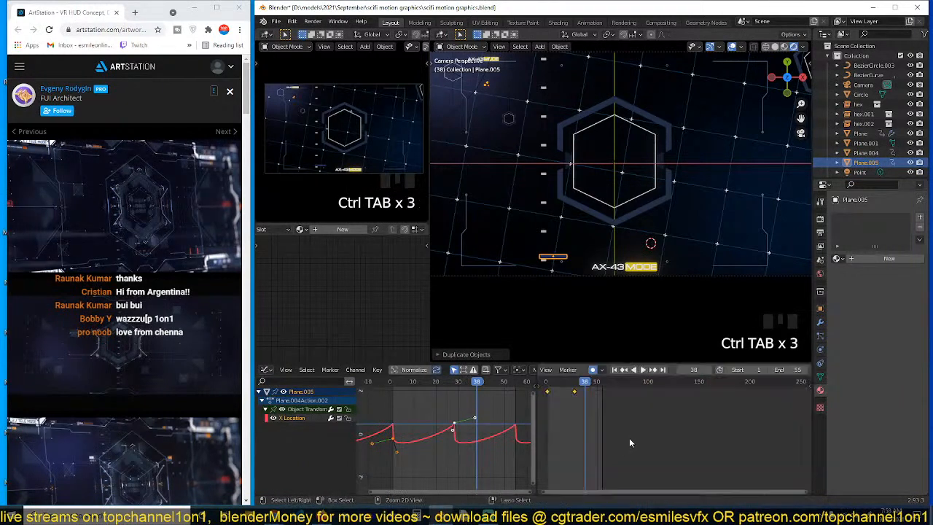
pyautogui.click(594, 371)
pyautogui.press('x')
pyautogui.click(581, 411)
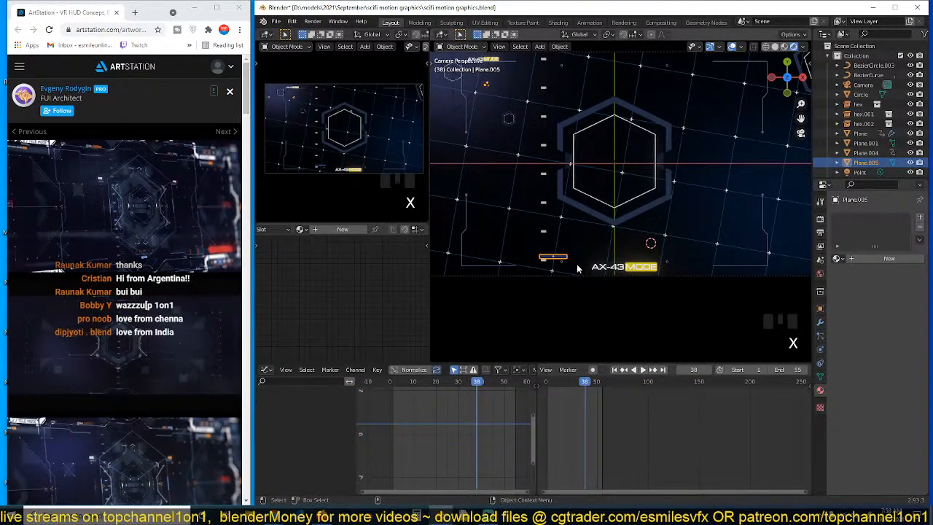
# Move the duplicate bar along global X past the AX-43 MODE label towards the HUD frame's lower-right corner
pyautogui.press('g')
pyautogui.press('x')
pyautogui.press('g')
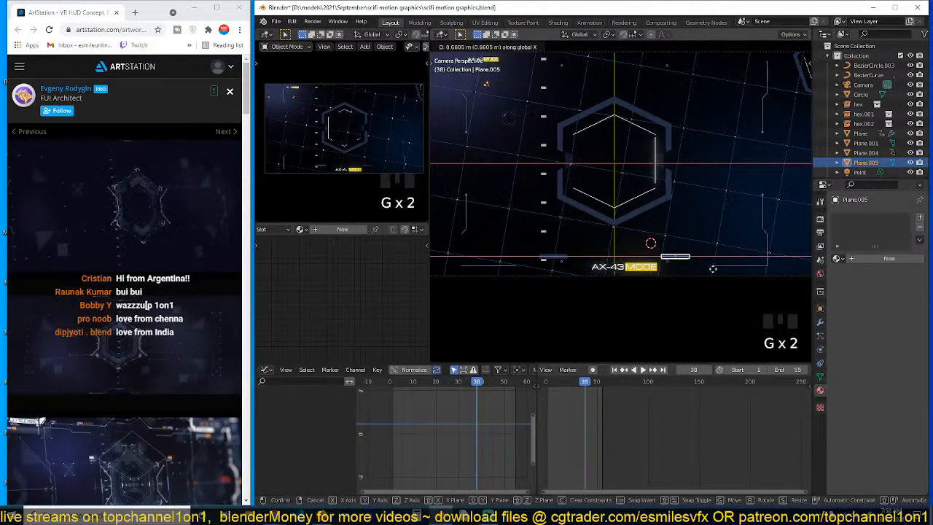
# In Edit Mode, select the duplicate bar's left end edge and nudge it slightly along X
pyautogui.press('Tab')
pyautogui.press('Tab')
pyautogui.press('Tab')
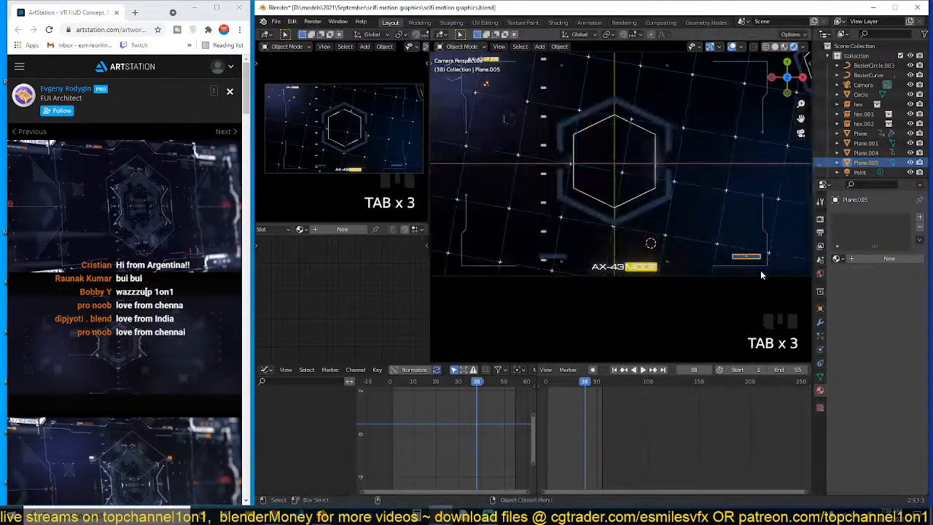
pyautogui.scroll(3, 761, 270)
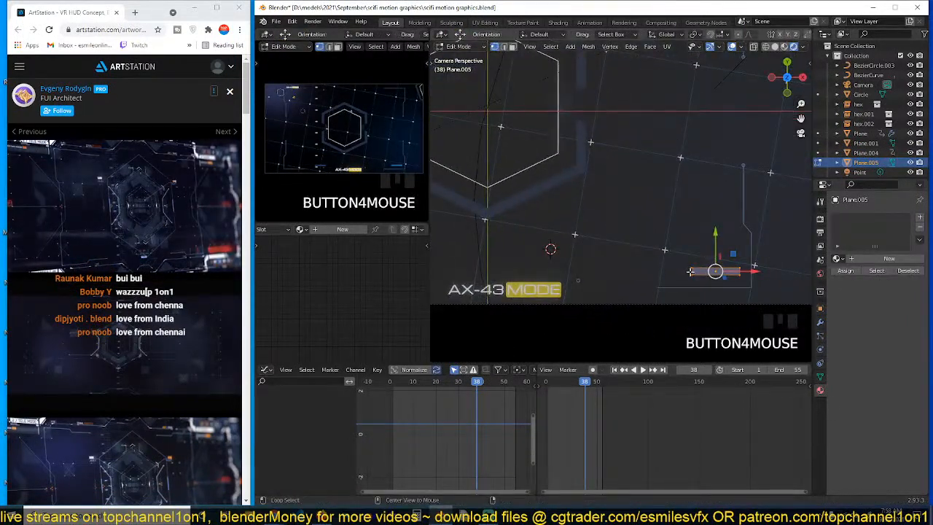
pyautogui.keyDown('alt'); pyautogui.click(690, 271); pyautogui.keyUp('alt')
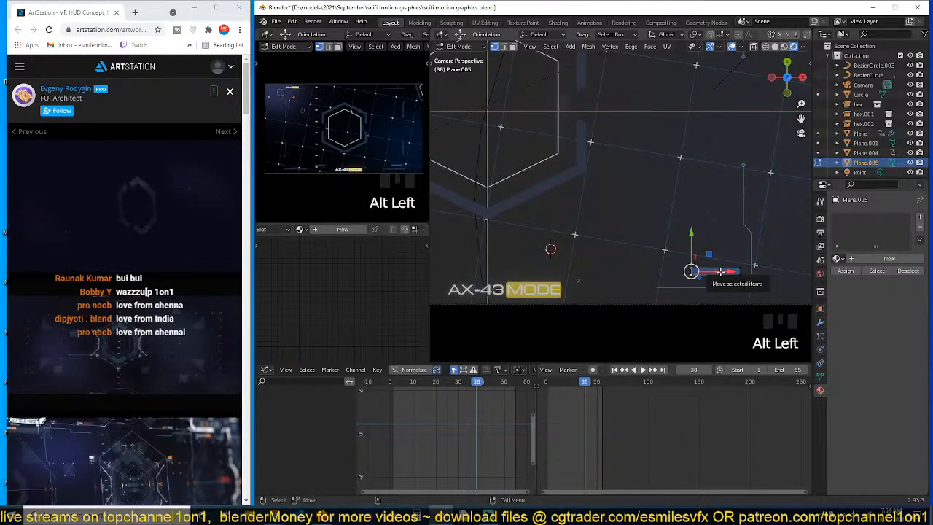
pyautogui.moveTo(720, 271); pyautogui.dragTo(722, 272)
pyautogui.press('Tab')
# Move the duplicate bar along X so it sits just inside the frame line's lower-right corner, and save the file
pyautogui.press('g')
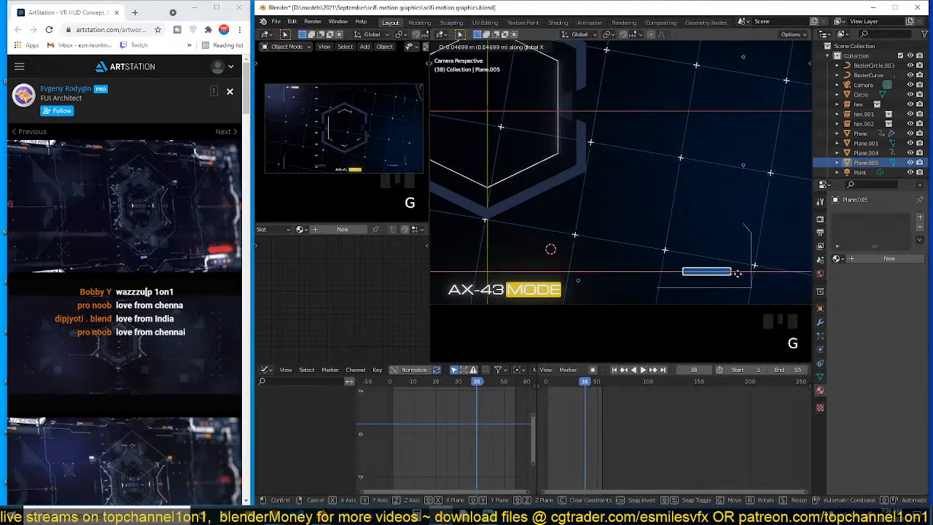
pyautogui.click(744, 278)
pyautogui.hotkey('ctrl', 's')
pyautogui.hotkey('ctrl', 's')
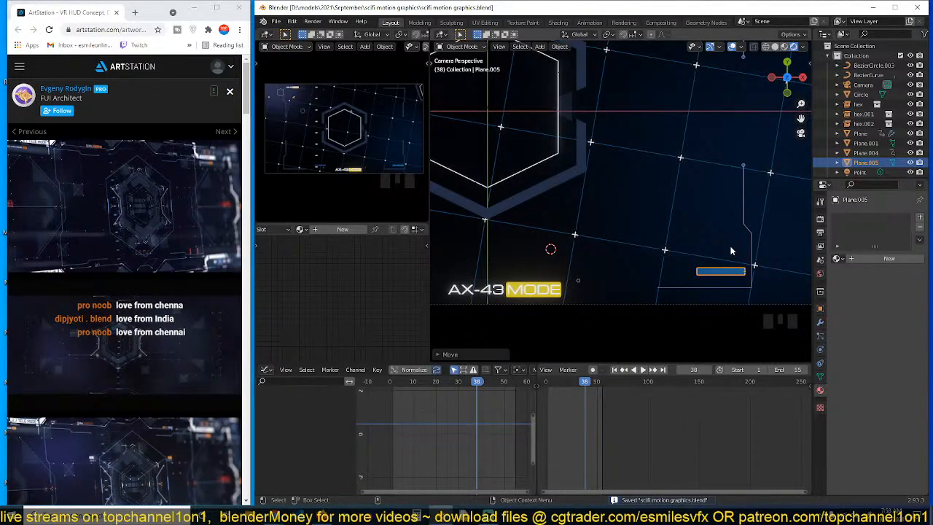
pyautogui.hotkey('ctrl', 's')
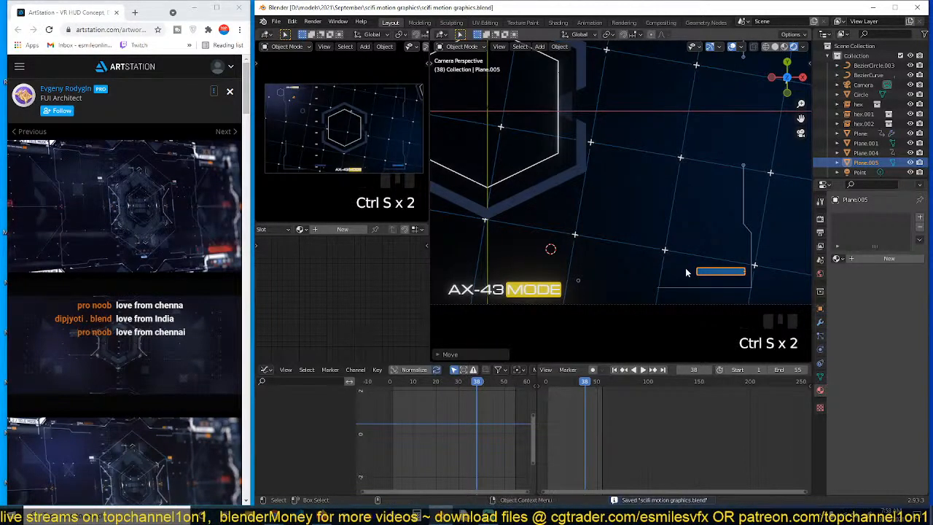
pyautogui.hotkey('ctrl', 's')
pyautogui.hotkey('ctrl', 's')
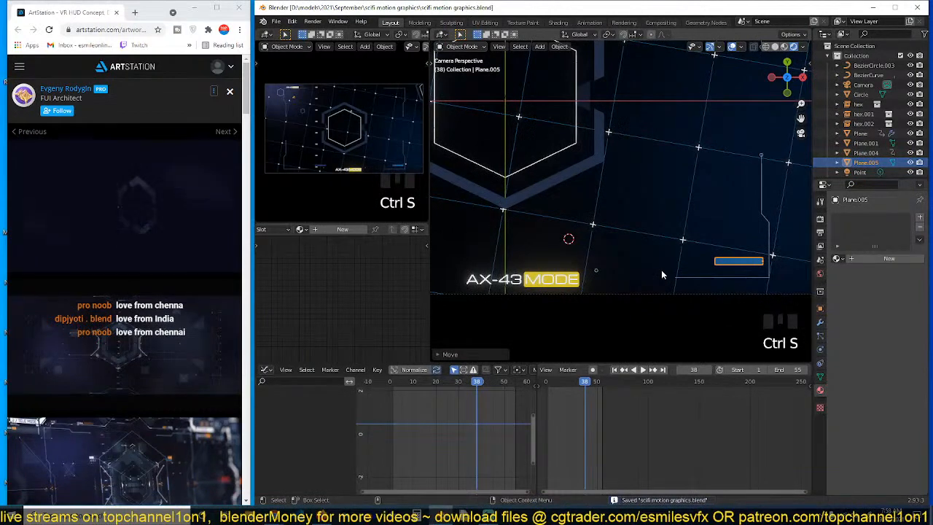
pyautogui.hotkey('ctrl', 's')
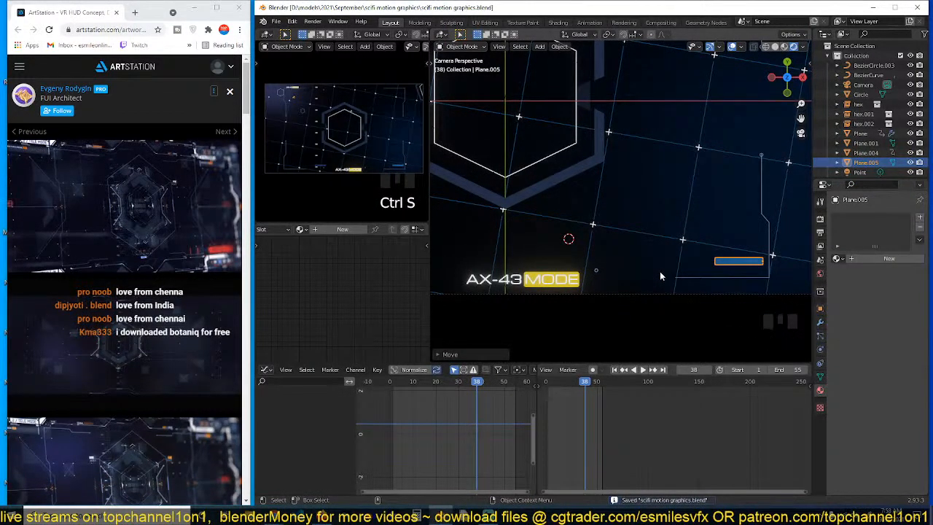
pyautogui.hotkey('ctrl', 's')
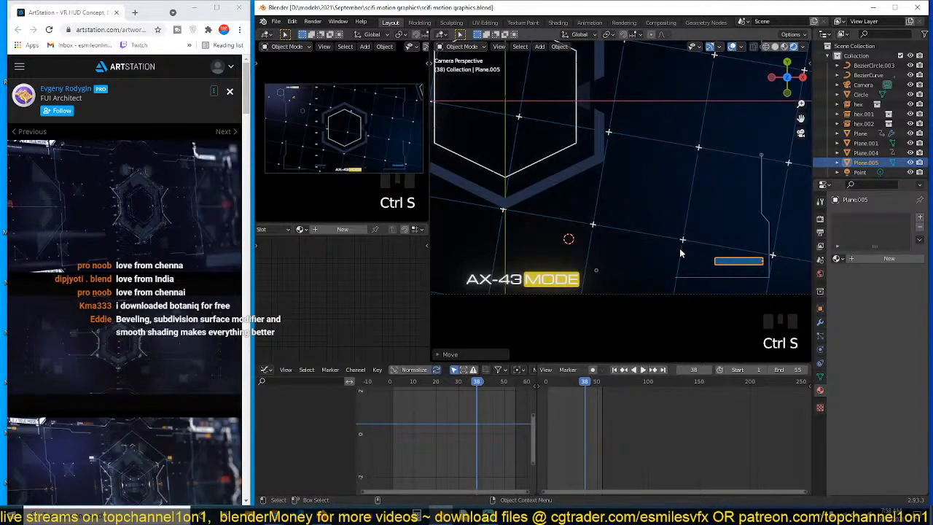
# Save the file and play the animation to check both bars inside the HUD frame
pyautogui.moveTo(672, 259); pyautogui.dragTo(697, 261, button='middle')
pyautogui.hotkey('ctrl', 's')
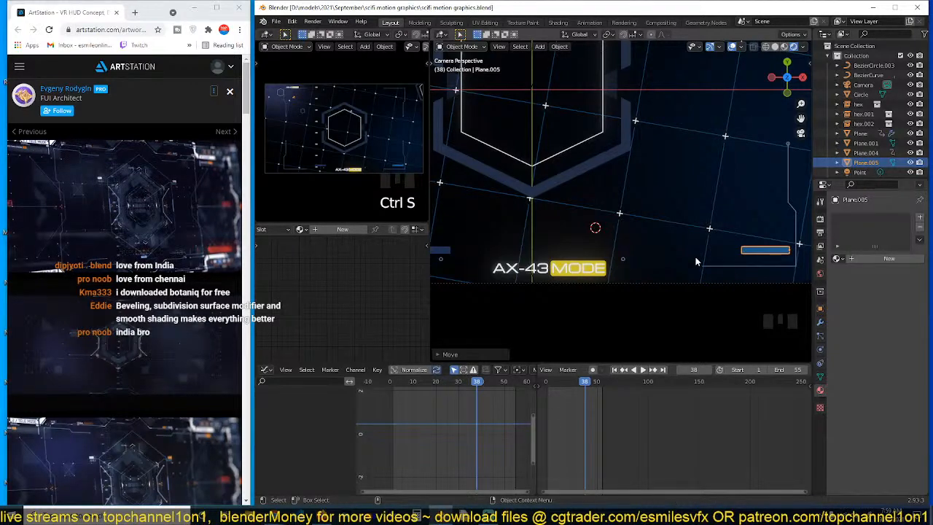
pyautogui.scroll(-2, 696, 260)
pyautogui.hotkey('ctrl', 's')
pyautogui.scroll(2, 696, 260)
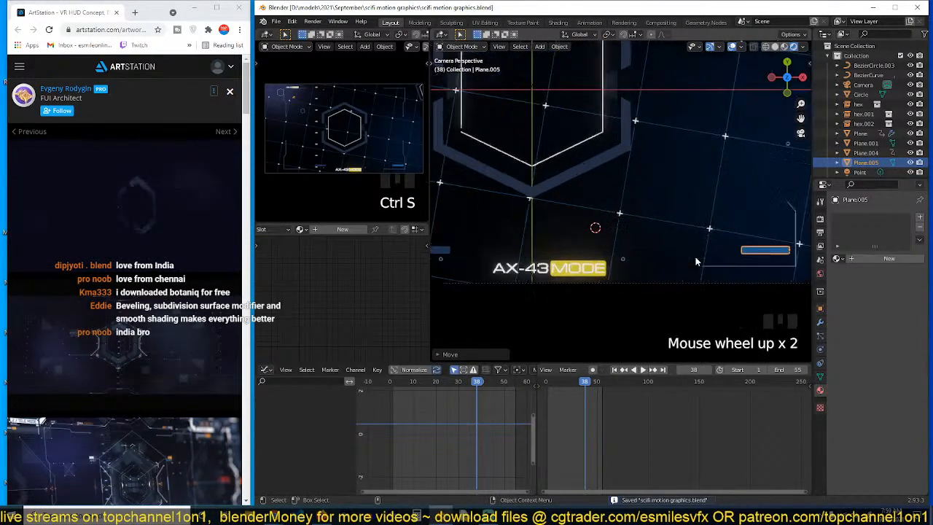
pyautogui.hotkey('ctrl', 's')
pyautogui.hotkey('ctrl', 's')
pyautogui.scroll(-2, 696, 261)
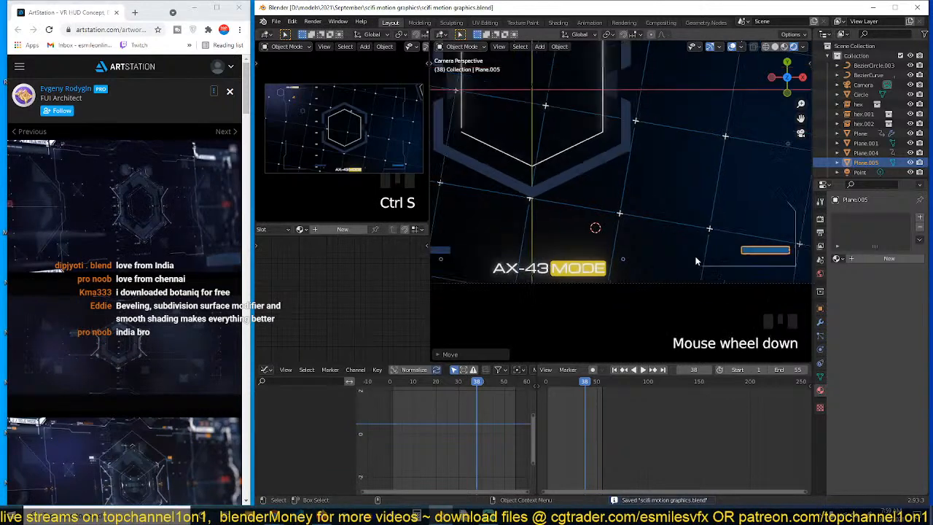
pyautogui.hotkey('ctrl', 's')
pyautogui.hotkey('shift', 'Right')
pyautogui.press('space')
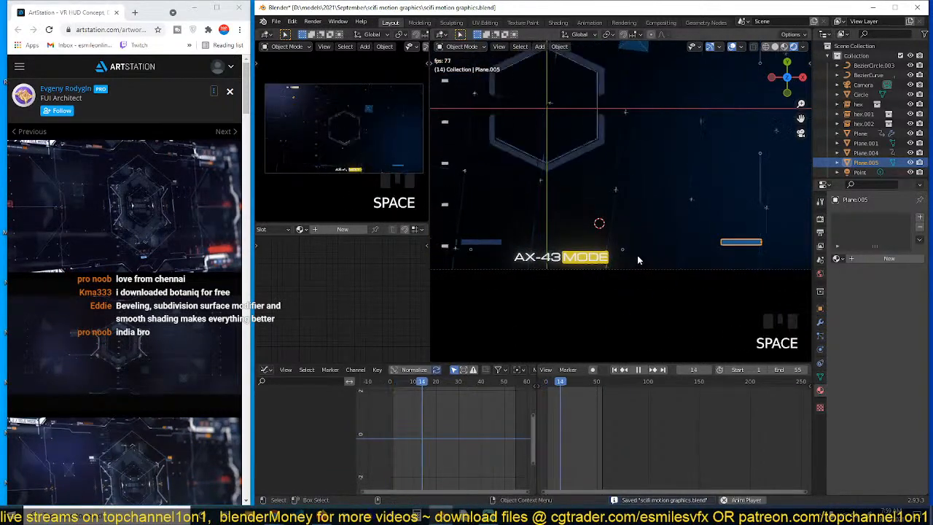
pyautogui.scroll(-2, 638, 260)
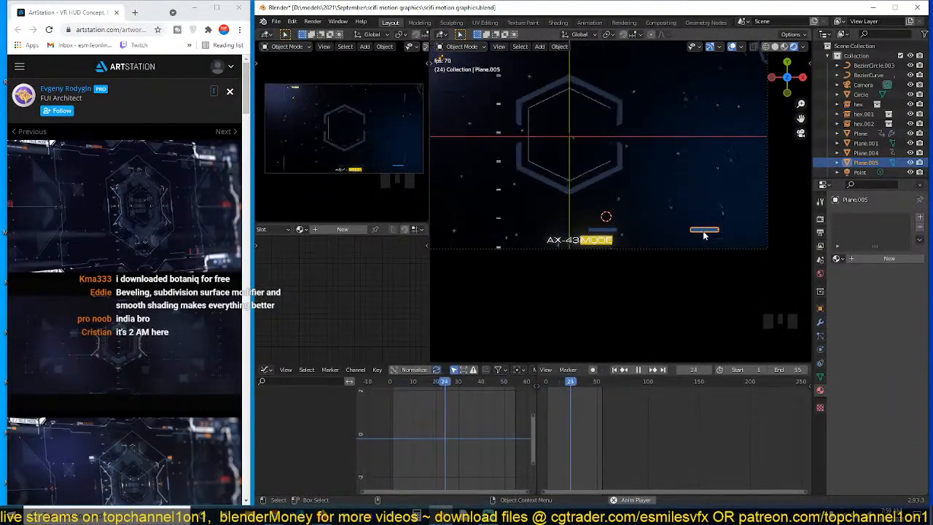
pyautogui.press('Escape')
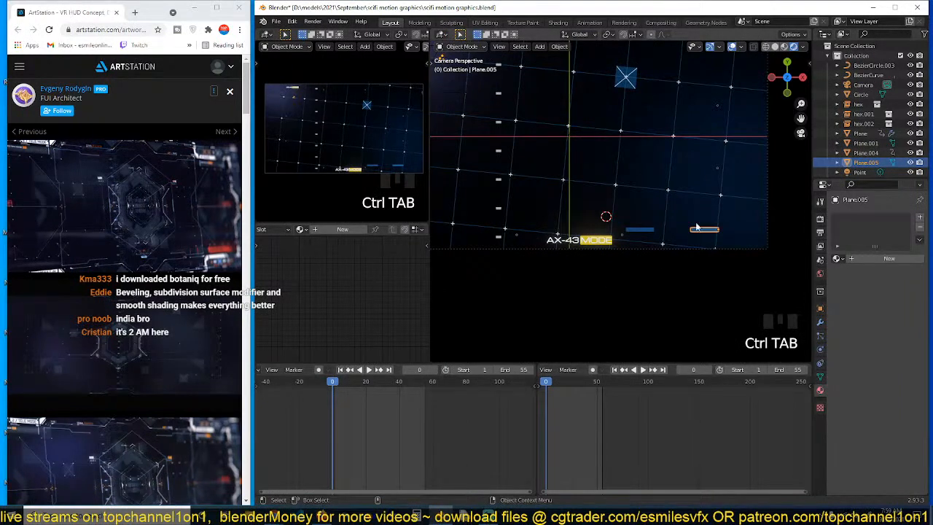
# Turn on auto keying and key the duplicate bar's transforms at frame 0 by confirming a move in place
pyautogui.hotkey('ctrl', 'Tab')
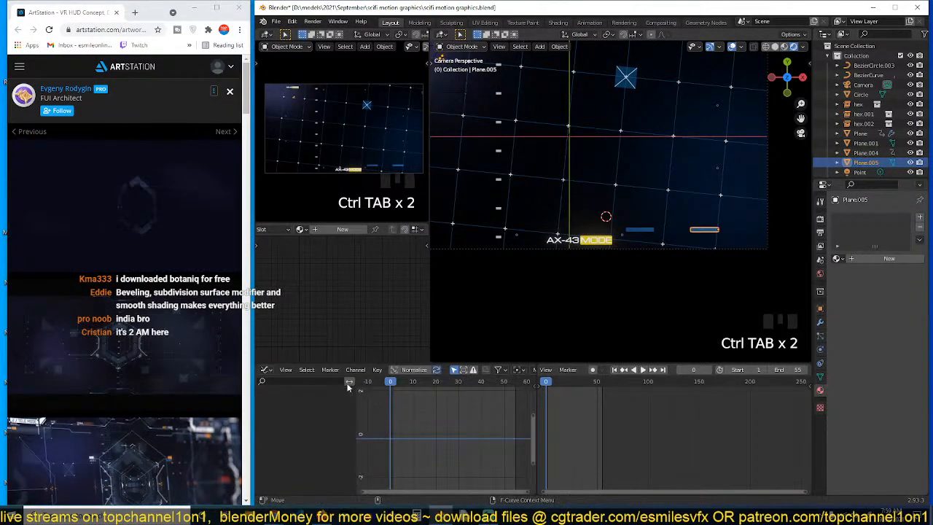
pyautogui.click(377, 372)
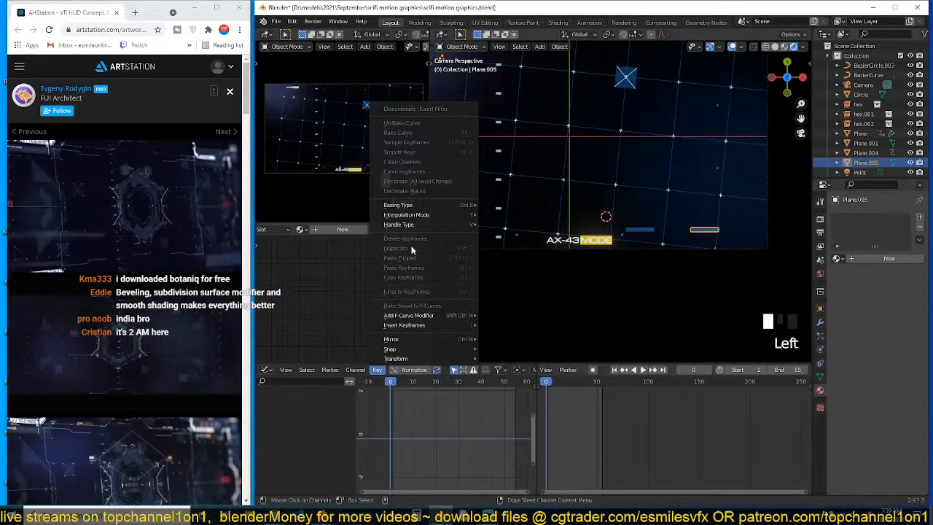
pyautogui.moveTo(416, 327)
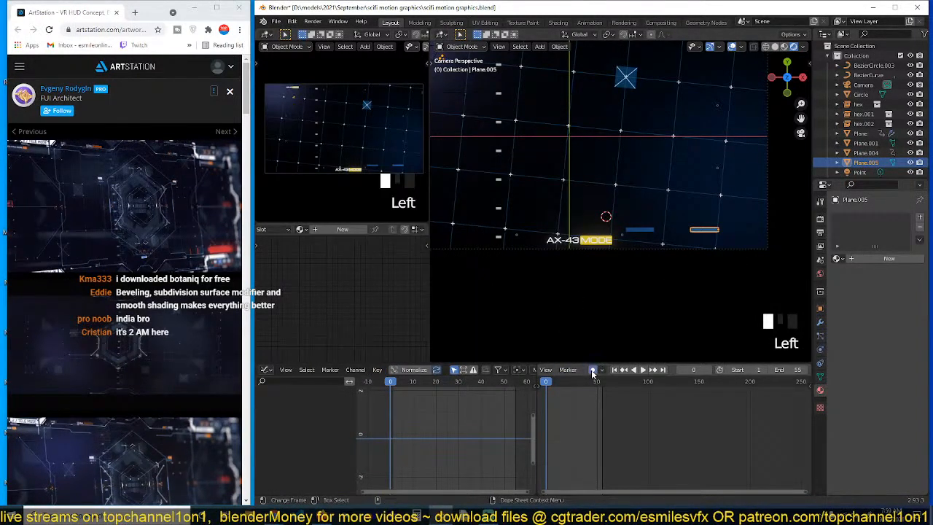
pyautogui.press('g')
pyautogui.click(673, 264)
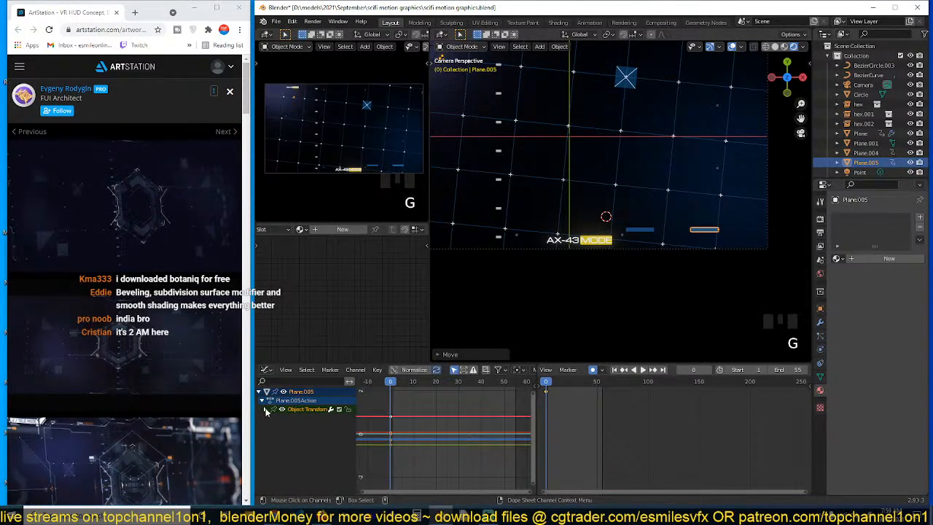
# Expand the duplicate bar's transform channels and delete every location, rotation and scale curve except X Scale
pyautogui.click(266, 410)
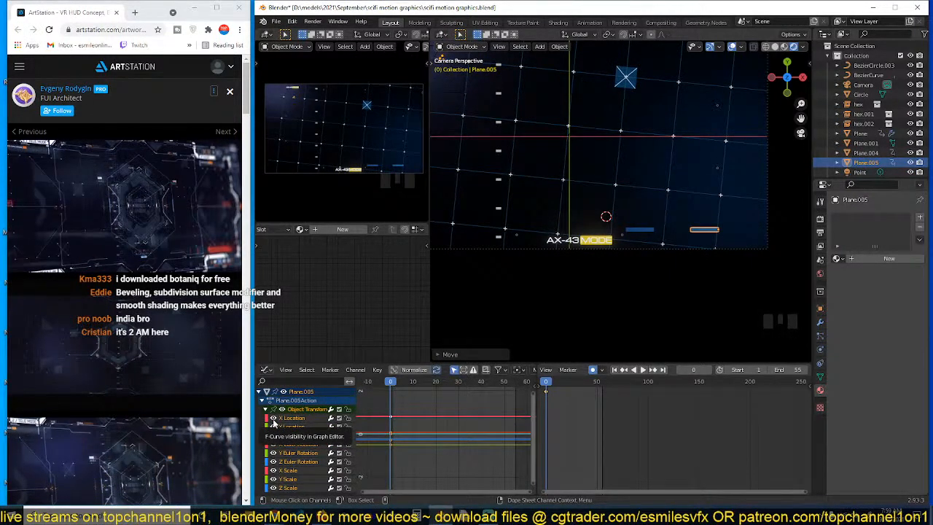
pyautogui.click(296, 420)
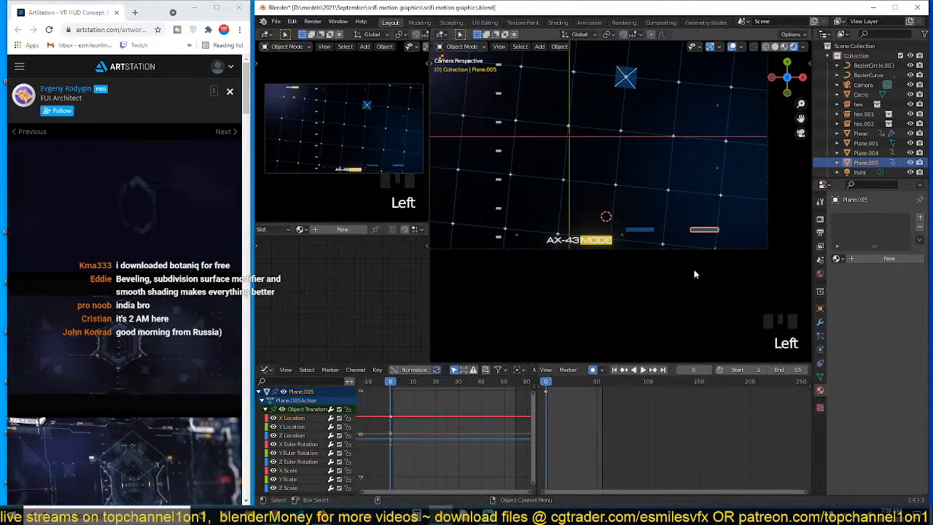
pyautogui.press('Tab')
pyautogui.press('Tab')
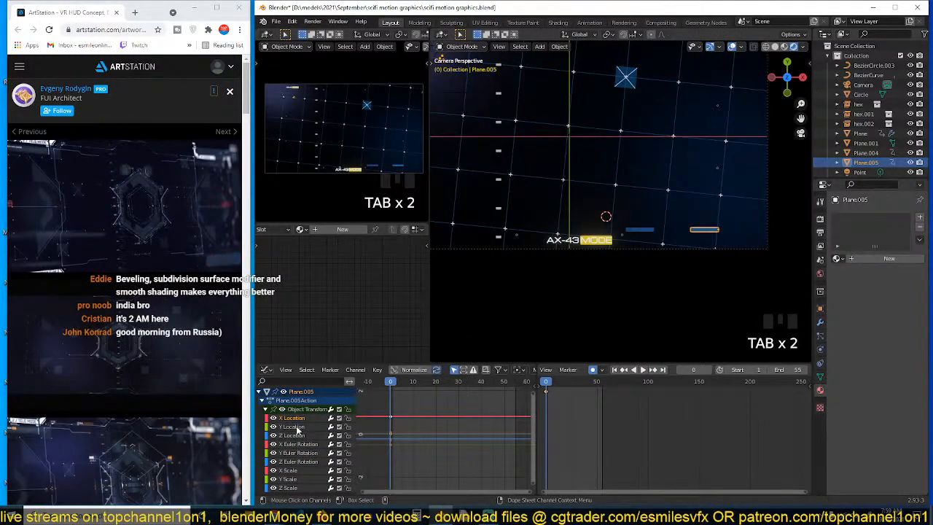
pyautogui.press('b')
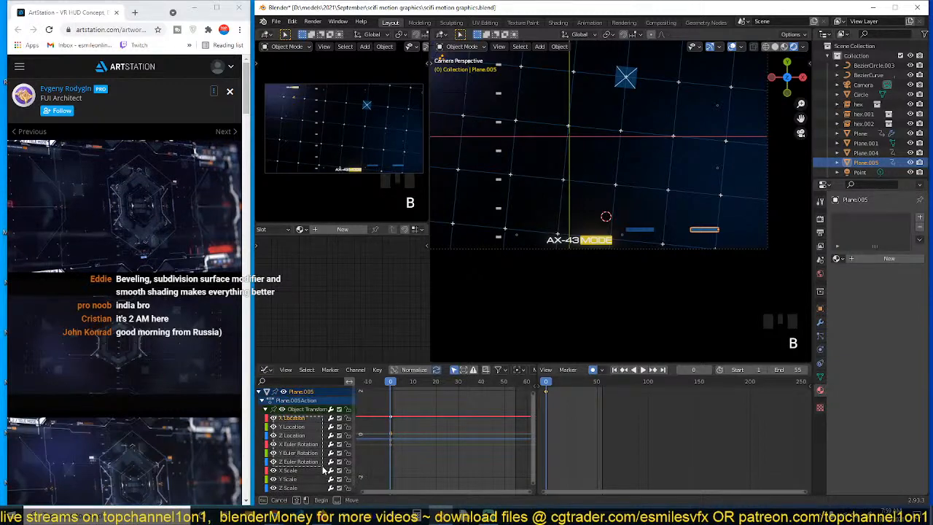
pyautogui.moveTo(269, 414); pyautogui.dragTo(323, 470)
pyautogui.press('x')
pyautogui.keyDown('shift'); pyautogui.click(288, 434); pyautogui.keyUp('shift')
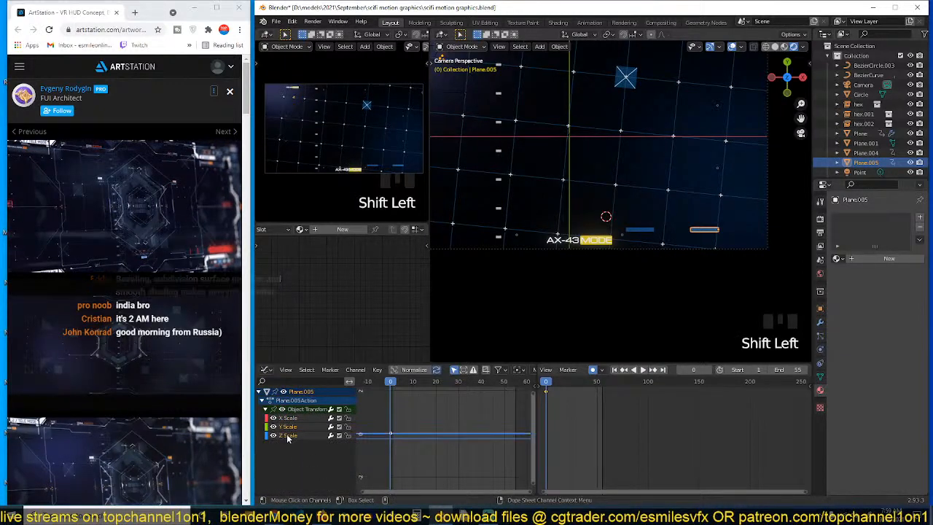
pyautogui.press('x')
# Move the duplicate bar's X Scale keyframe along the time axis to frame 1 and preview the animation
pyautogui.hotkey('ctrl', 'Tab')
pyautogui.press('a')
pyautogui.press('KP_Decimal')
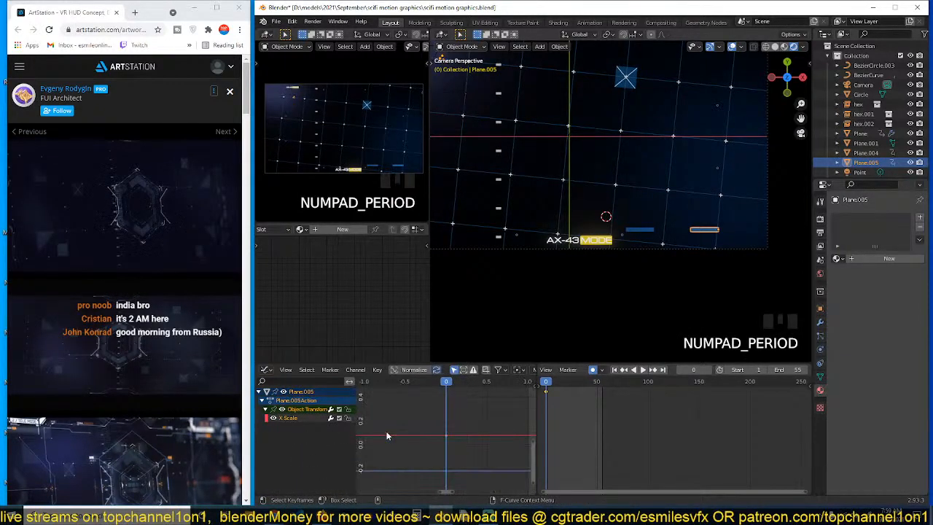
pyautogui.scroll(-16, 469, 433)
pyautogui.press('g')
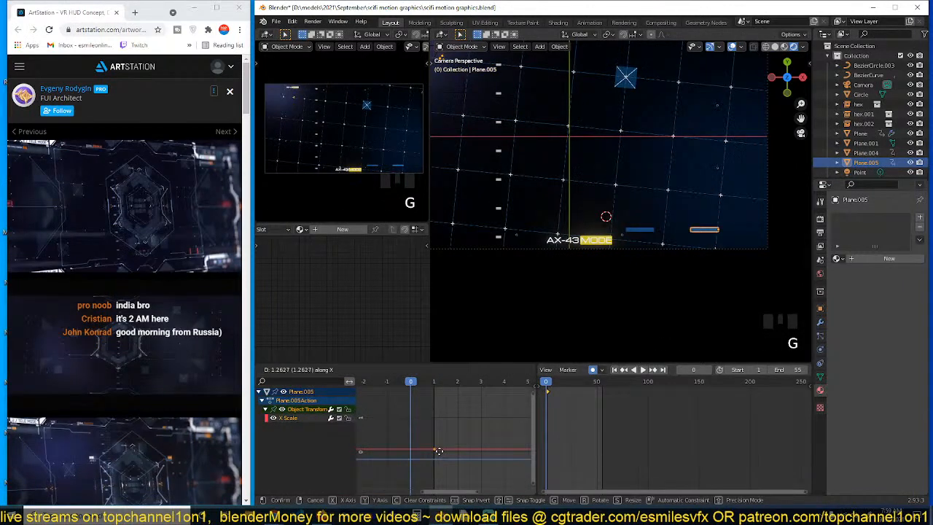
pyautogui.click(439, 451)
pyautogui.scroll(-4, 439, 451)
pyautogui.press('space')
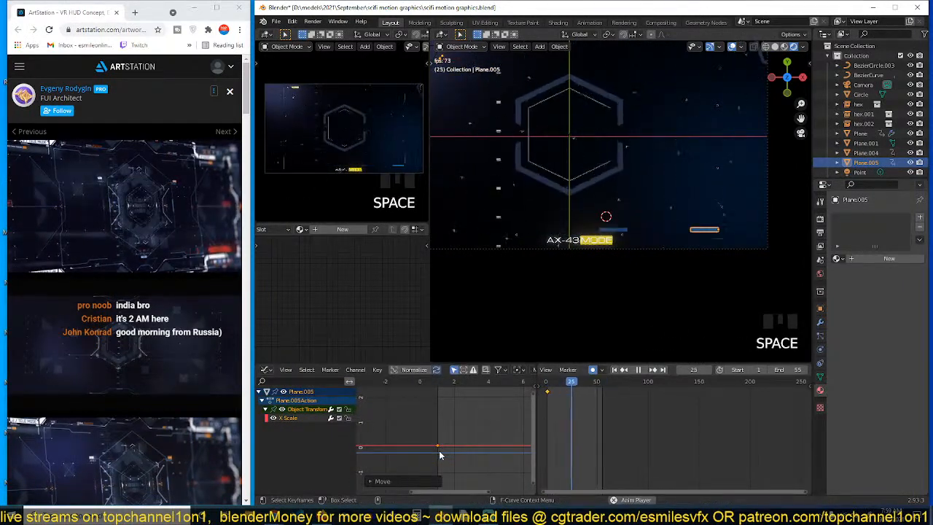
pyautogui.press('Escape')
# Duplicate the X Scale keyframe to frame 3 at a higher value of about 0.5 and preview the stretch
pyautogui.scroll(-3, 459, 437)
pyautogui.keyDown('shift'); pyautogui.rightClick(490, 411); pyautogui.keyUp('shift')
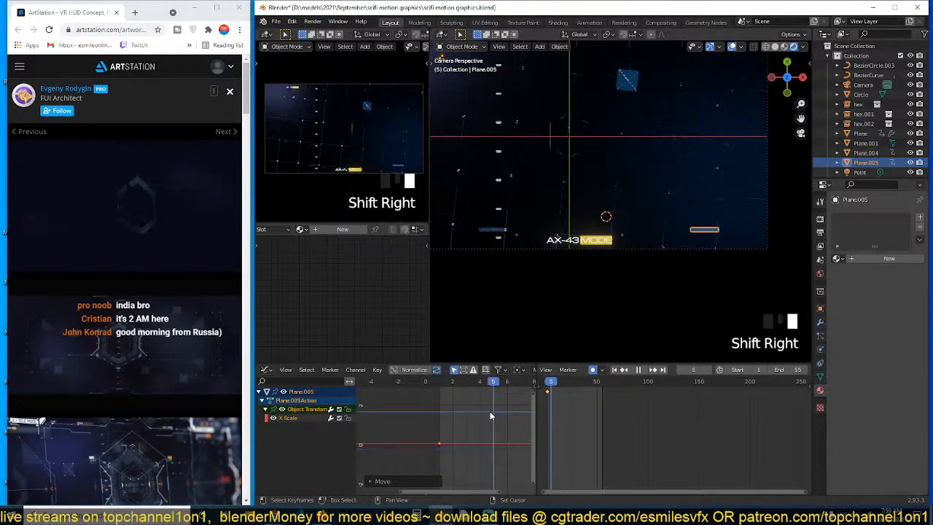
pyautogui.hotkey('shift', 'd')
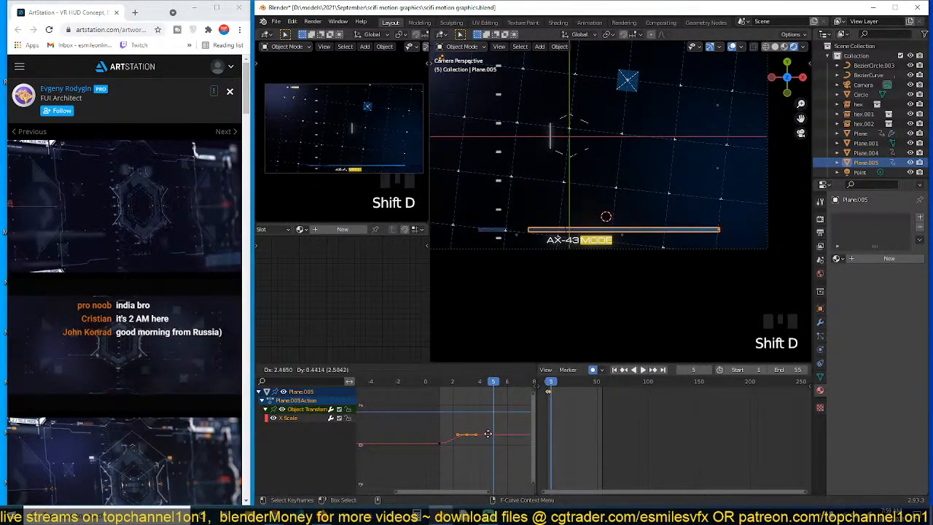
pyautogui.click(487, 434)
pyautogui.press('a')
pyautogui.press('KP_Decimal')
pyautogui.scroll(-5, 479, 435)
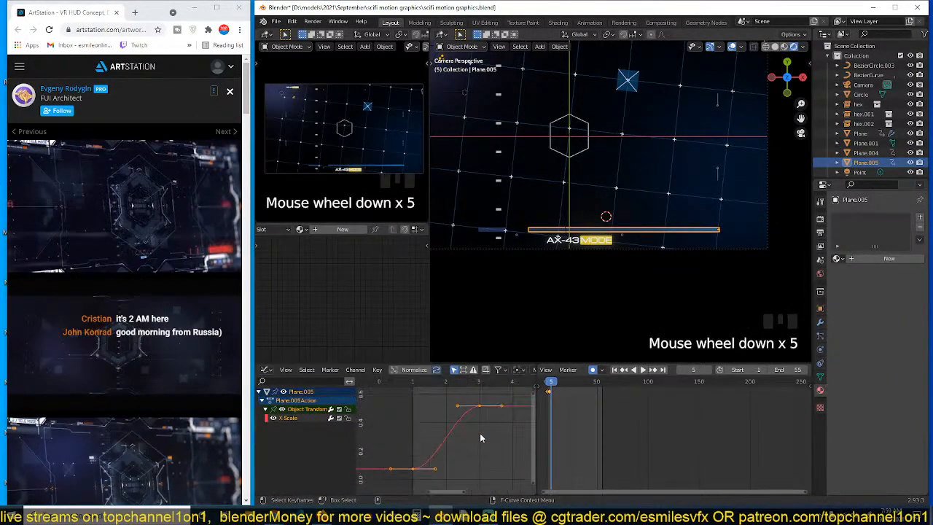
pyautogui.press('space')
pyautogui.press('Escape')
pyautogui.scroll(-3, 402, 436)
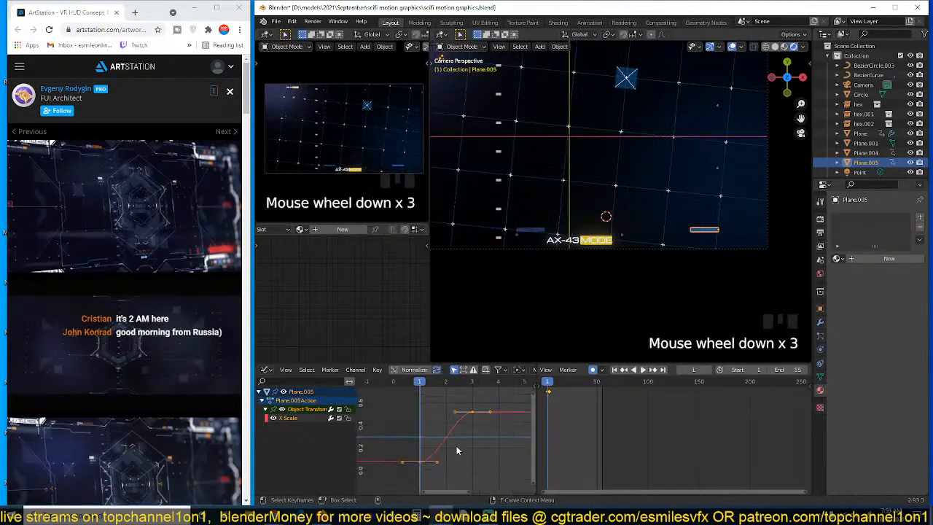
pyautogui.press('space')
pyautogui.press('Escape')
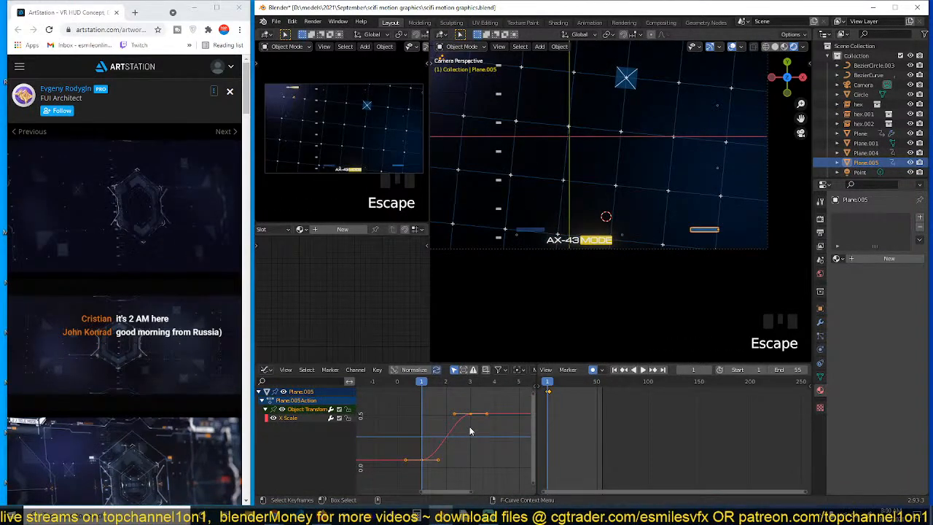
# Add a Cycles modifier to the duplicate bar's X Scale curve
pyautogui.press('n')
pyautogui.press('n')
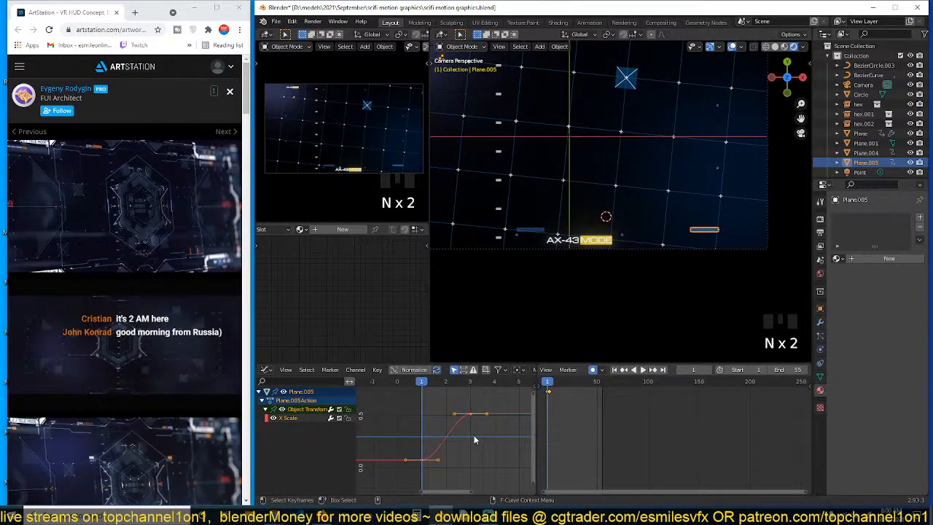
pyautogui.click(467, 434)
pyautogui.press('n')
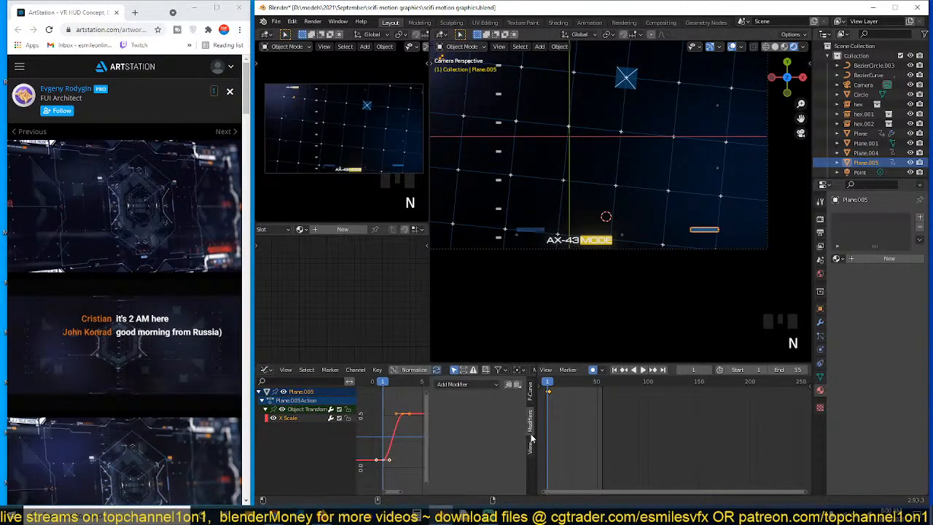
pyautogui.click(466, 384)
pyautogui.click(460, 430)
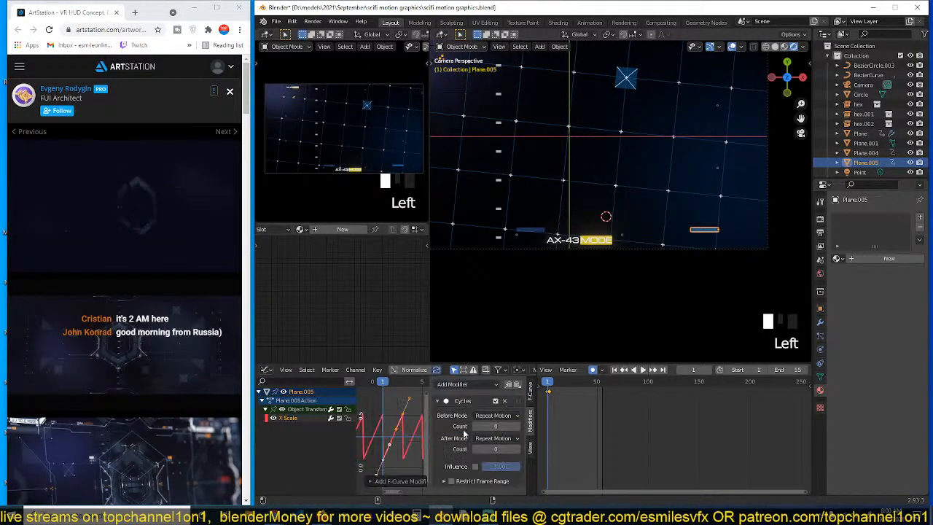
pyautogui.press('n')
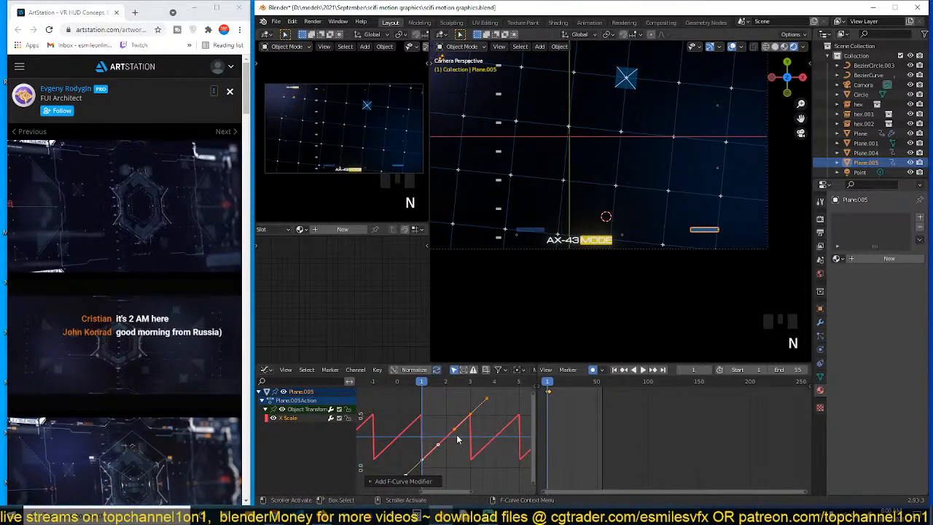
# Set the Cycles modifier's After Mode to Repeat with Offset and play the animation to check the bar's growth
pyautogui.press('n')
pyautogui.click(494, 439)
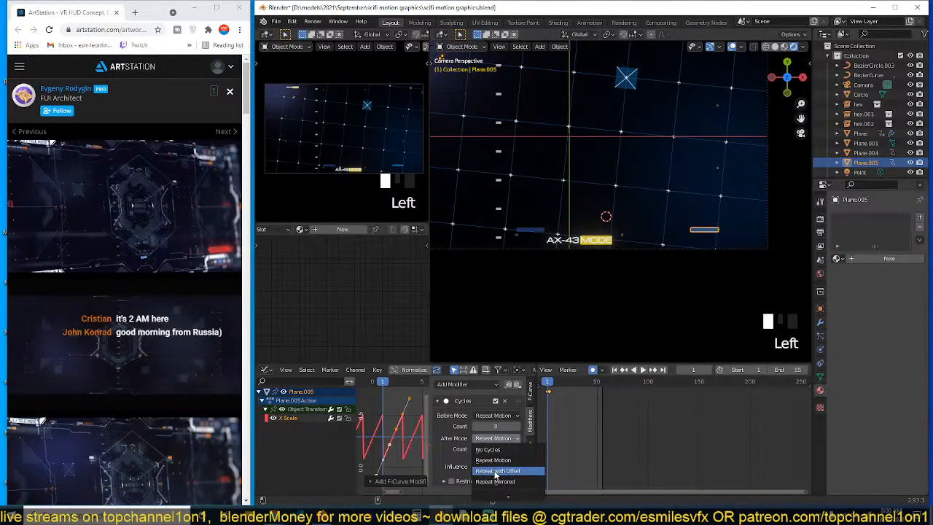
pyautogui.click(495, 453)
pyautogui.press('n')
pyautogui.press('space')
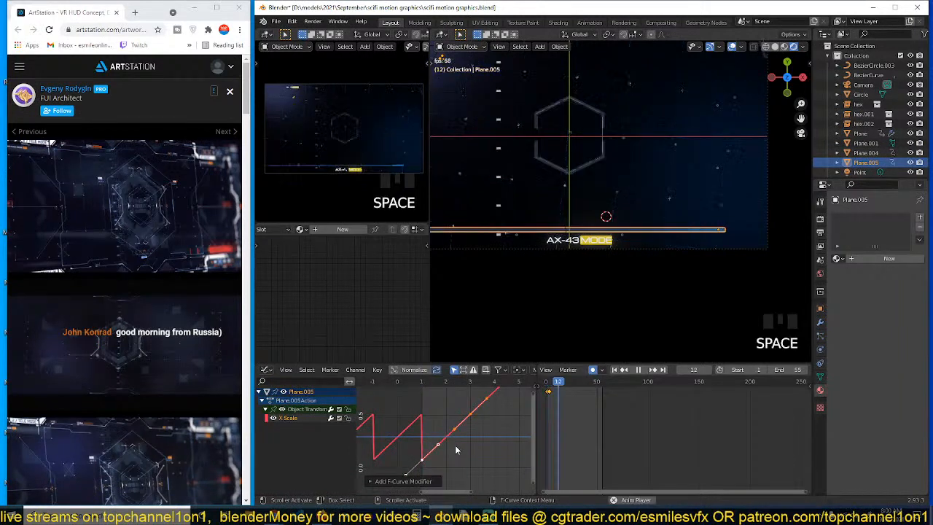
pyautogui.press('Escape')
# In Edit Mode, select the duplicate bar's right end edge
pyautogui.scroll(6, 692, 302)
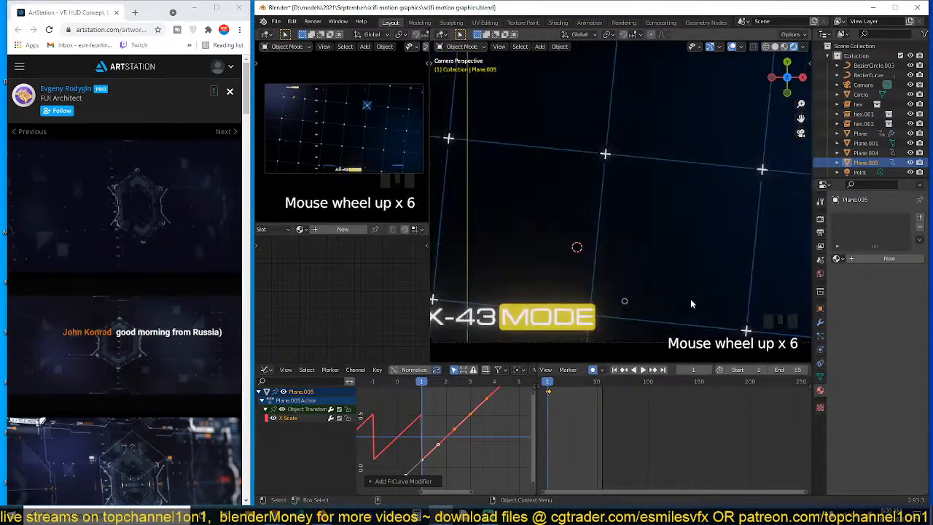
pyautogui.moveTo(690, 298); pyautogui.dragTo(599, 268, button='middle')
pyautogui.scroll(3, 732, 287)
pyautogui.scroll(4, 742, 276)
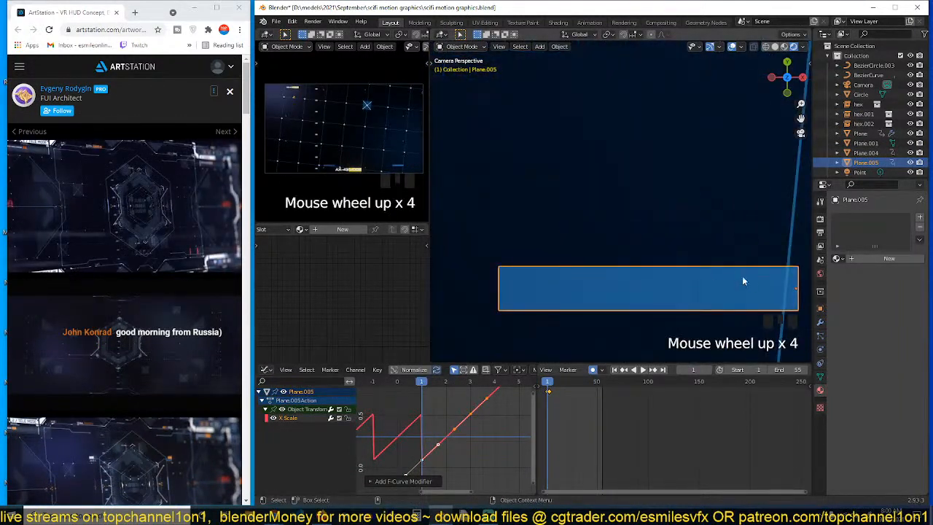
pyautogui.moveTo(742, 276); pyautogui.dragTo(673, 263, button='middle')
pyautogui.press('Tab')
pyautogui.click(723, 267)
pyautogui.keyDown('alt'); pyautogui.click(721, 268); pyautogui.keyUp('alt')
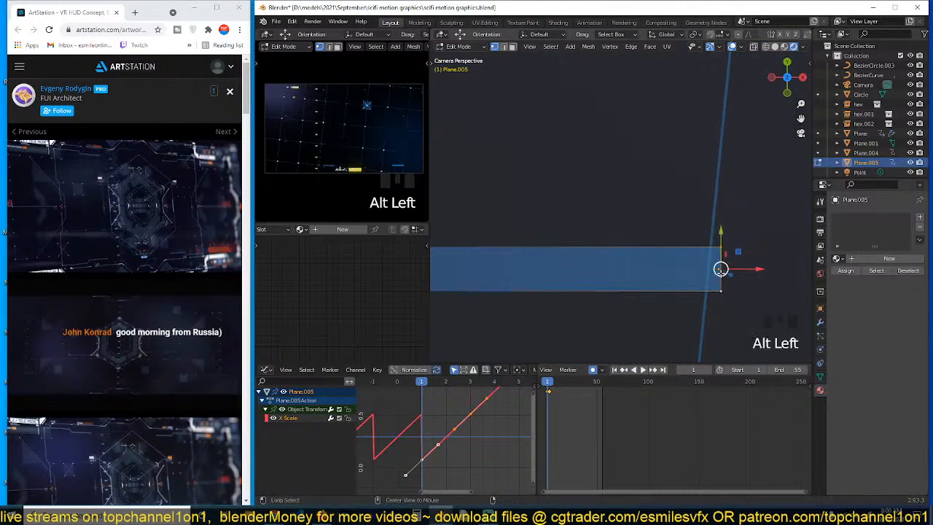
# In top view, snap the 3D cursor to the duplicate bar's origin
pyautogui.press('KP_7')
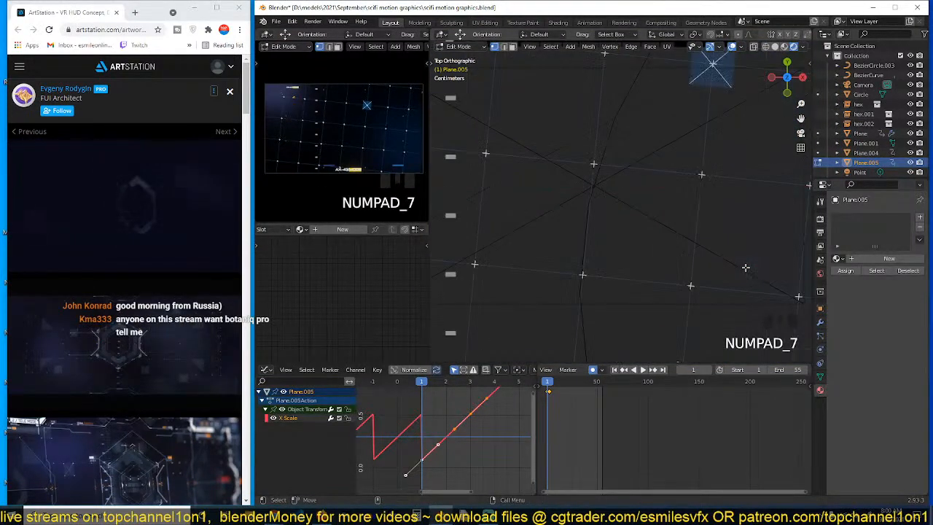
pyautogui.press('KP_Decimal')
pyautogui.press('KP_Decimal')
pyautogui.press('KP_7')
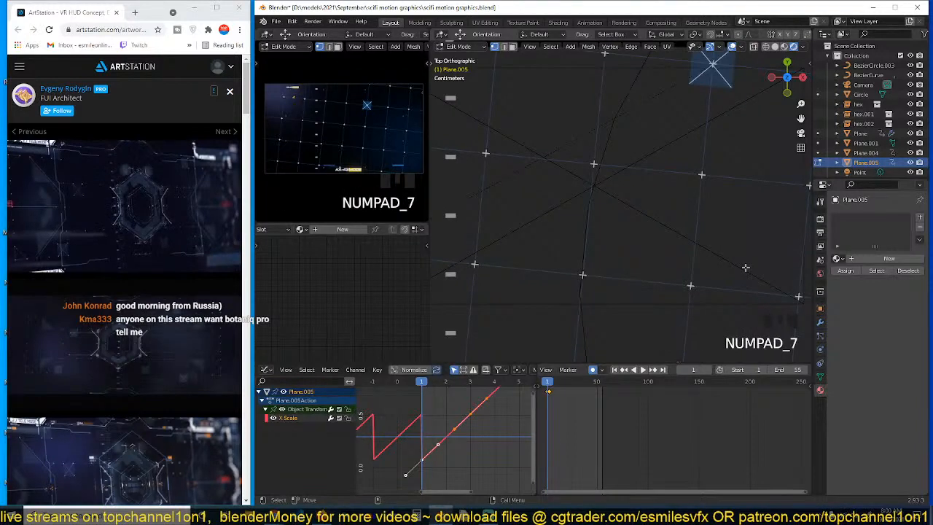
pyautogui.press('KP_Decimal')
pyautogui.scroll(-8, 745, 268)
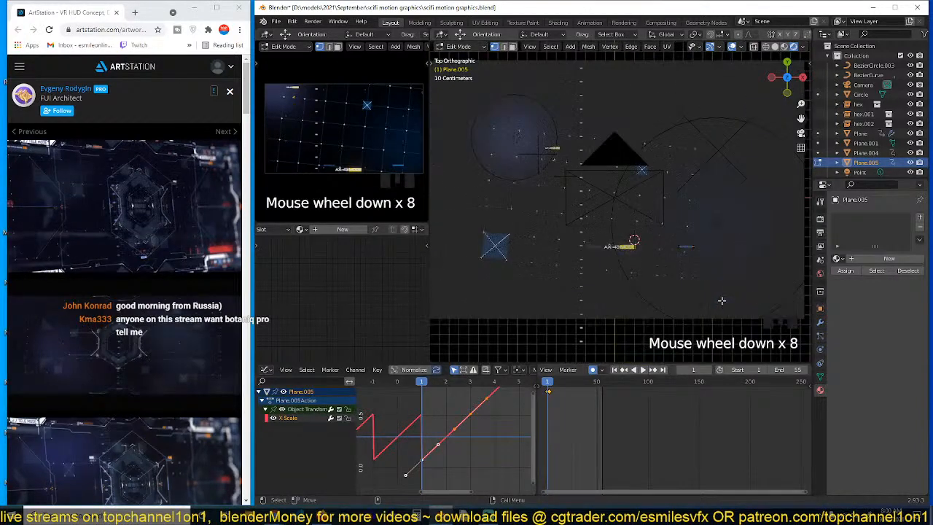
pyautogui.scroll(2, 719, 300)
pyautogui.press('Tab')
pyautogui.press('Tab')
pyautogui.press('KP_Decimal')
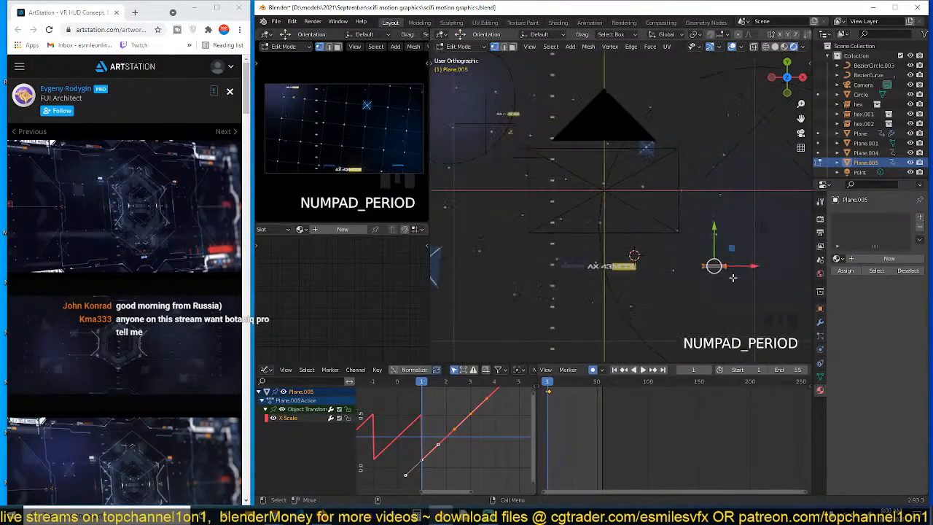
pyautogui.press('Tab')
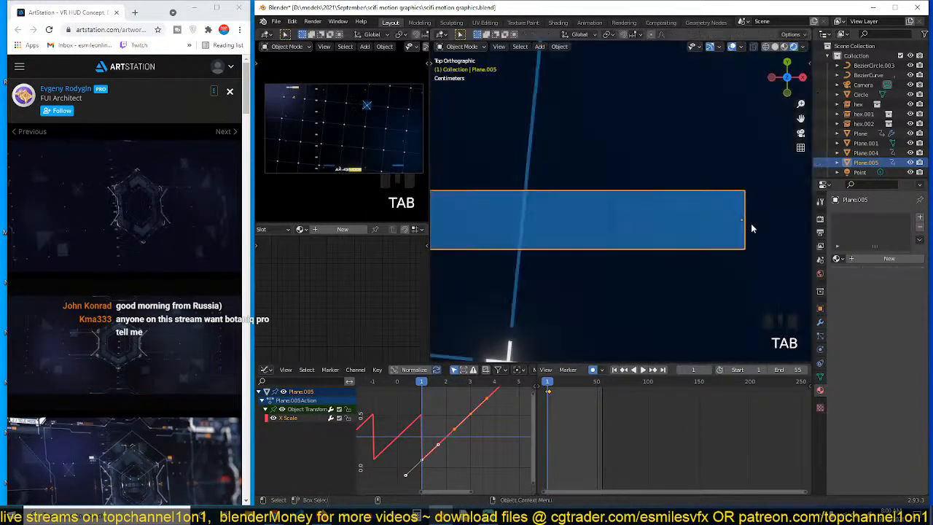
pyautogui.hotkey('shift', 's')
# Align the bar's right end edge with its origin by scaling that edge along X around the 3D cursor pivot
pyautogui.press('Tab')
pyautogui.click(754, 208)
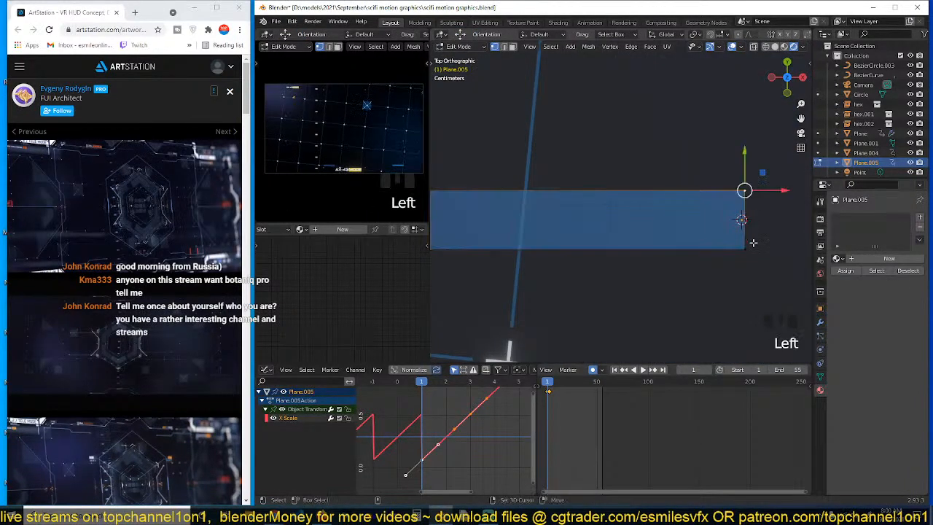
pyautogui.keyDown('shift'); pyautogui.click(757, 210); pyautogui.keyUp('shift')
pyautogui.press('s')
pyautogui.press('x')
pyautogui.click(764, 218)
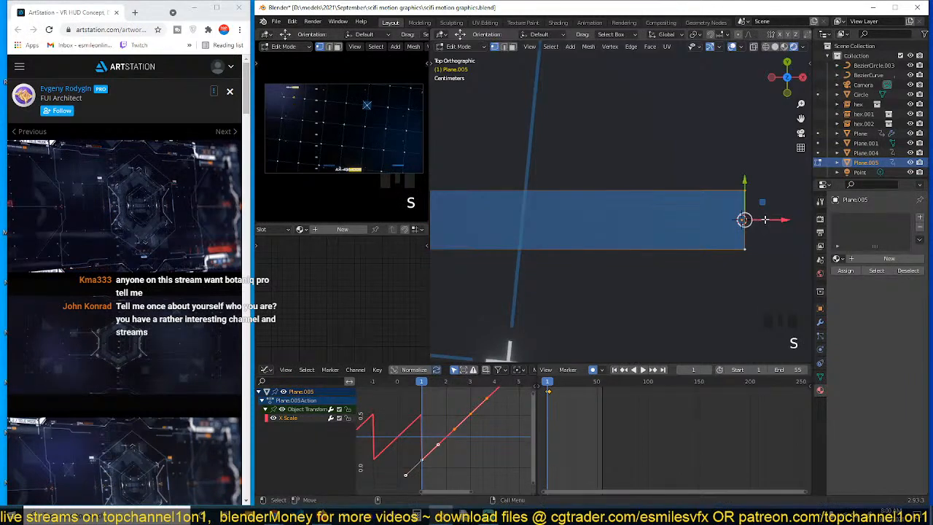
pyautogui.press('.')
pyautogui.click(846, 224)
pyautogui.press('s')
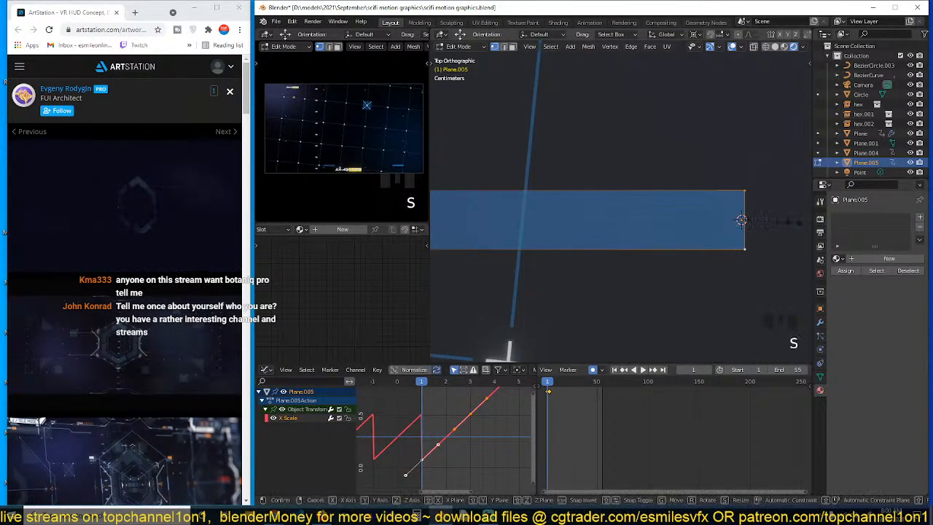
pyautogui.press('x')
pyautogui.click(795, 224)
pyautogui.press('Tab')
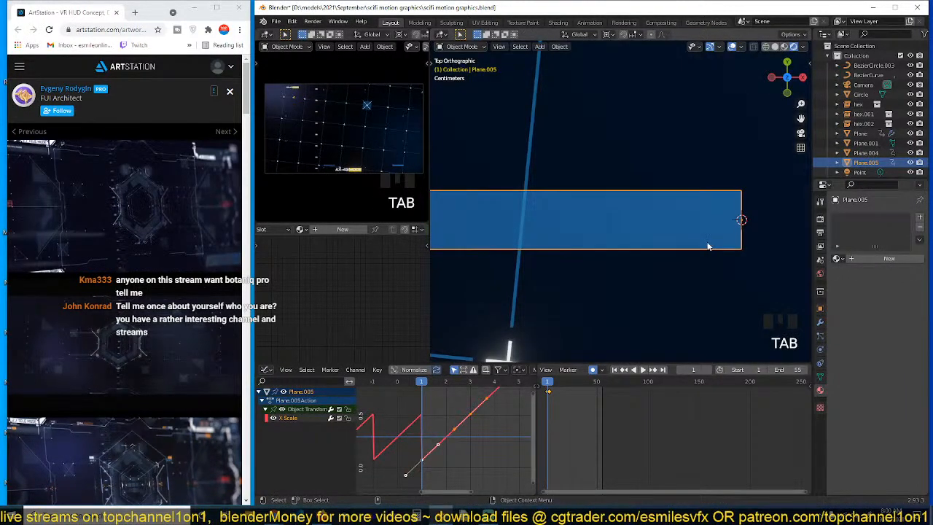
# Return to the camera view and pull the first X Scale keyframe's handle down to ease the curve's start
pyautogui.press('KP_0')
pyautogui.scroll(-10, 702, 277)
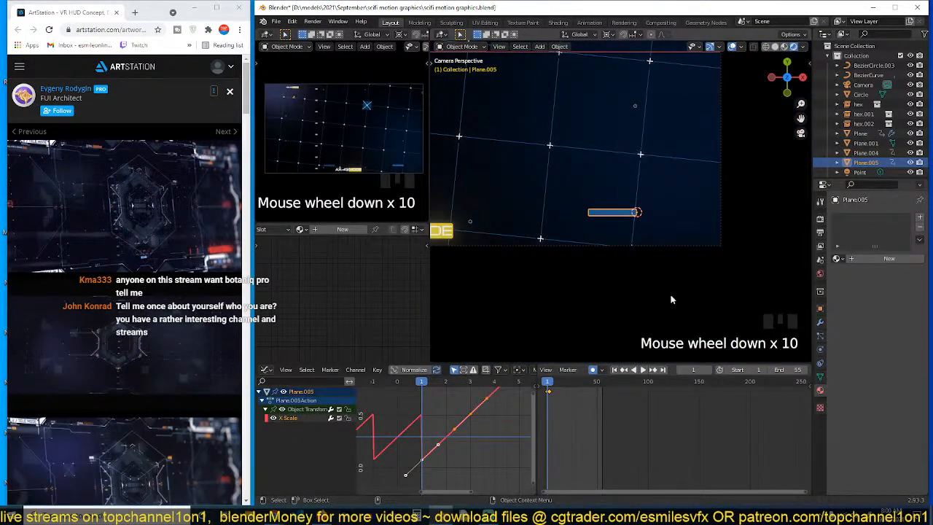
pyautogui.scroll(-1, 659, 301)
pyautogui.keyDown('shift'); pyautogui.moveTo(615, 311); pyautogui.dragTo(620, 309, button='middle'); pyautogui.keyUp('shift')
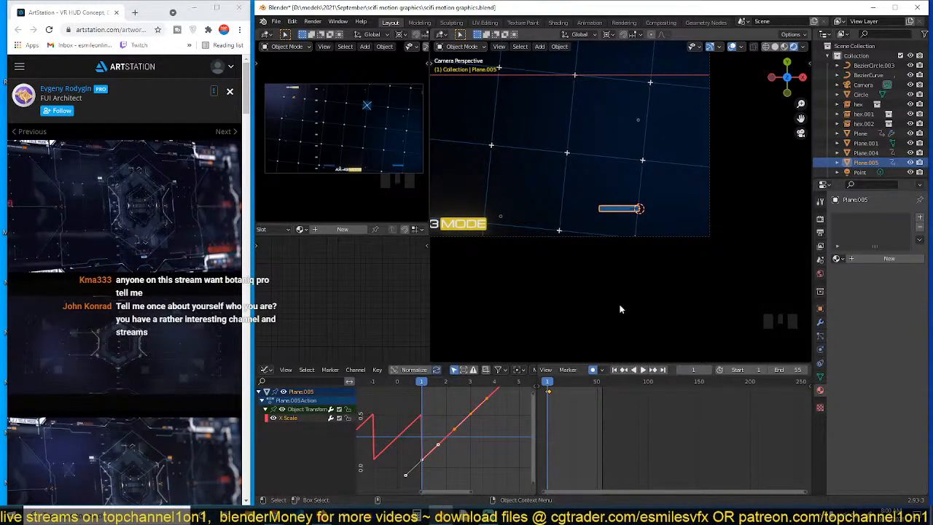
pyautogui.middleClick(620, 309)
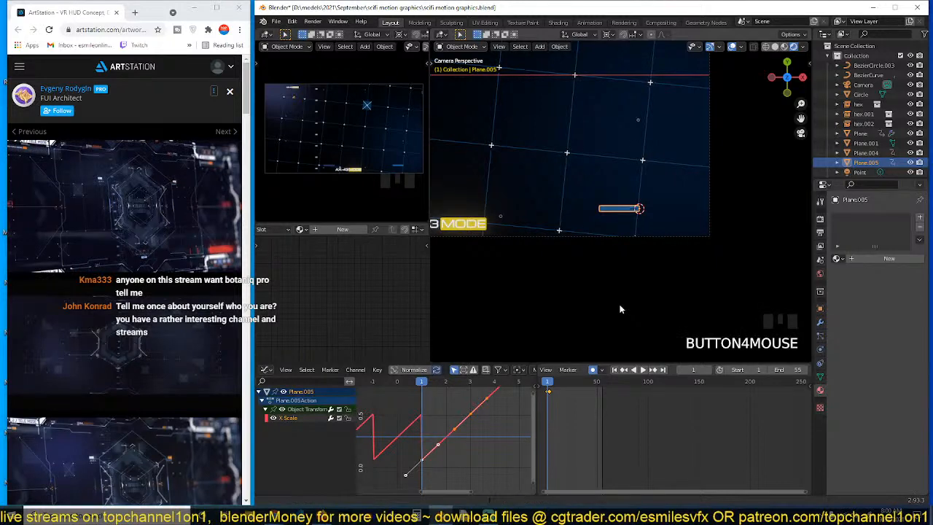
pyautogui.moveTo(452, 447); pyautogui.dragTo(451, 445, button='middle')
pyautogui.click(439, 443)
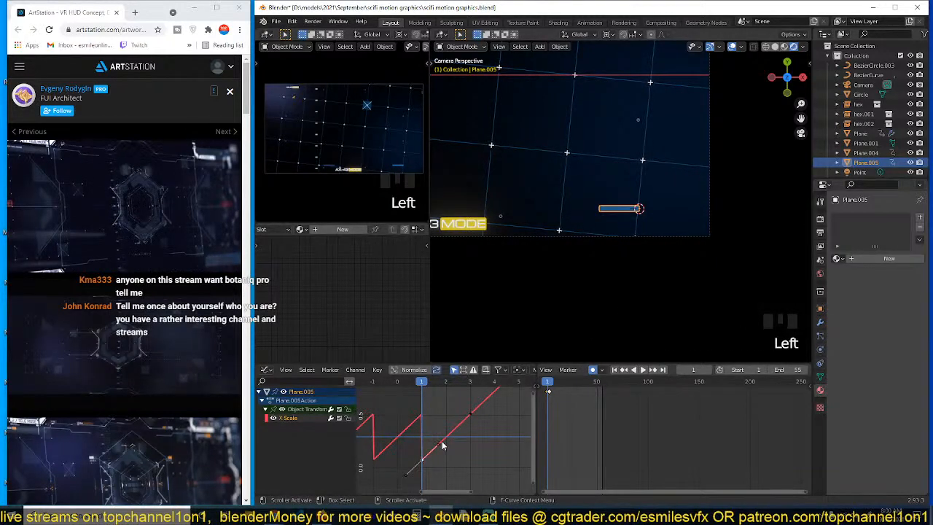
pyautogui.click(438, 444)
pyautogui.press('g')
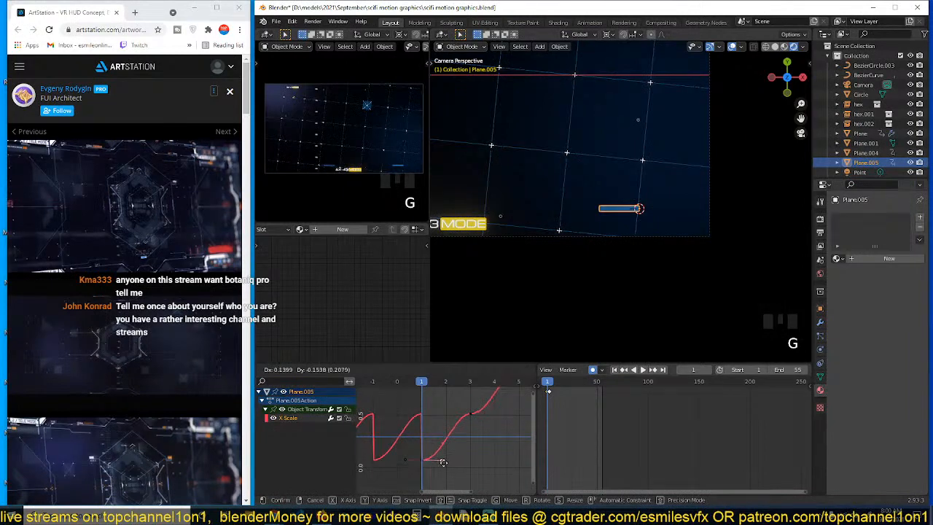
pyautogui.click(470, 415)
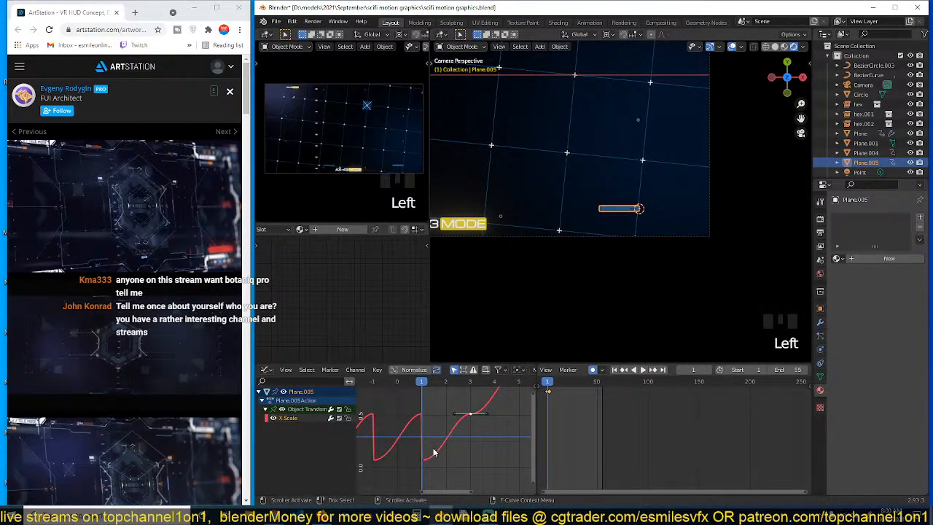
# Lower the bar's X Scale keyframe at frame 3 to about 0.2
pyautogui.press('space')
pyautogui.scroll(-5, 434, 452)
pyautogui.press('a')
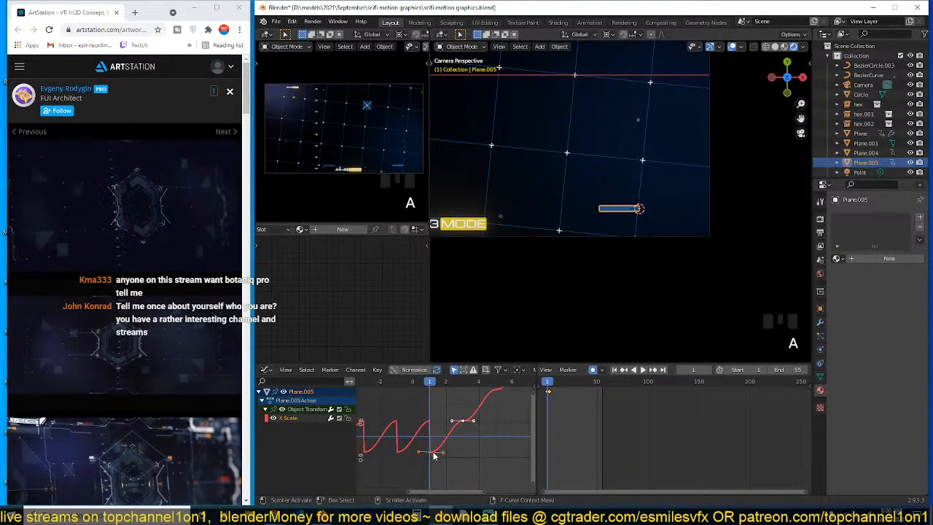
pyautogui.press('KP_Decimal')
pyautogui.scroll(-5, 434, 456)
pyautogui.click(479, 406)
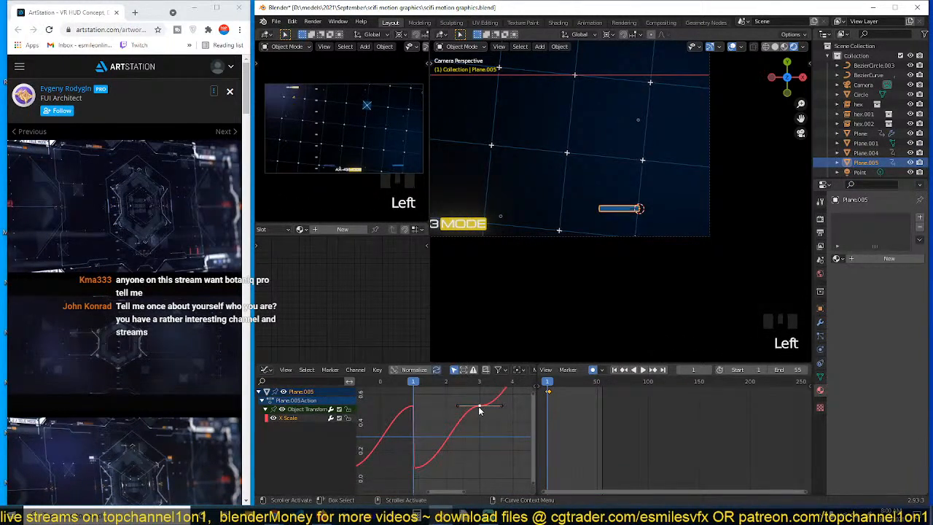
pyautogui.click(480, 406)
pyautogui.press('g')
pyautogui.click(477, 450)
# Lower the X Scale keyframe at frame 3 to about 0.13 and play the animation to check the growth
pyautogui.press('a')
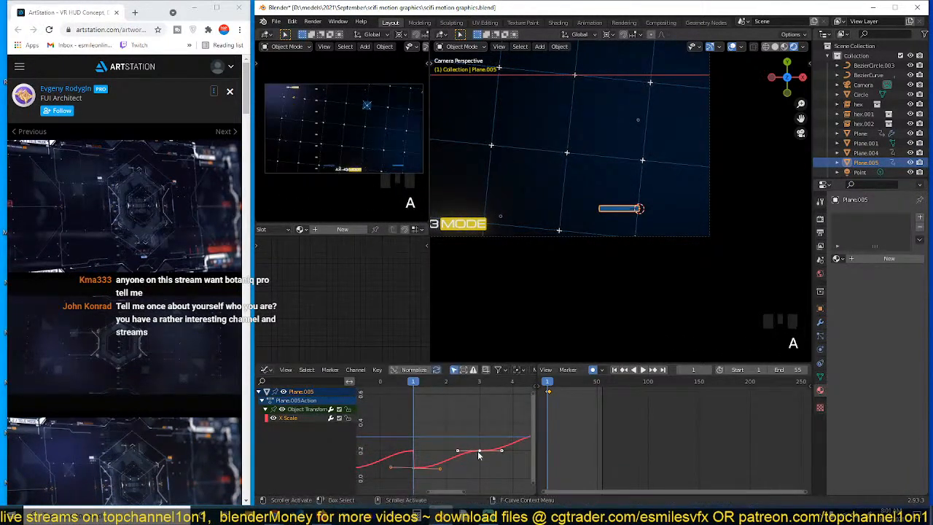
pyautogui.press('KP_Decimal')
pyautogui.scroll(-4, 487, 411)
pyautogui.click(483, 406)
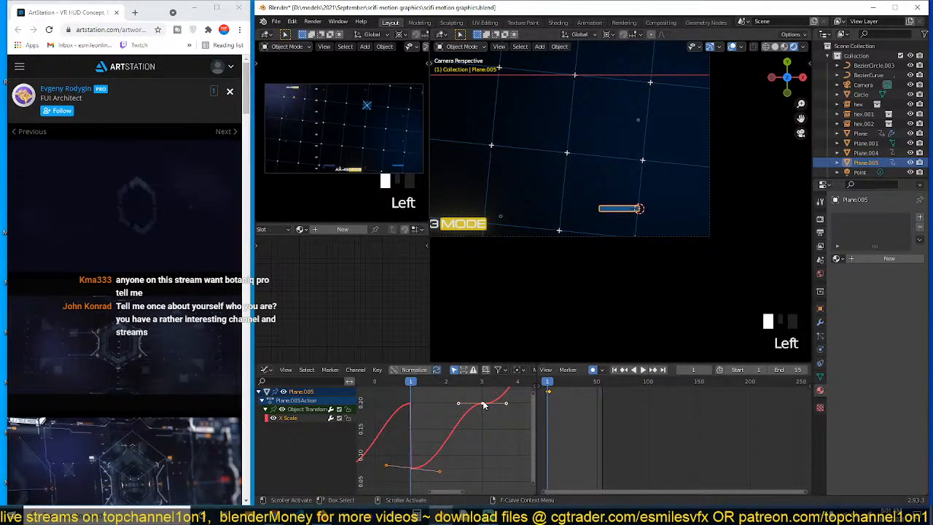
pyautogui.press('g')
pyautogui.click(481, 440)
pyautogui.press('space')
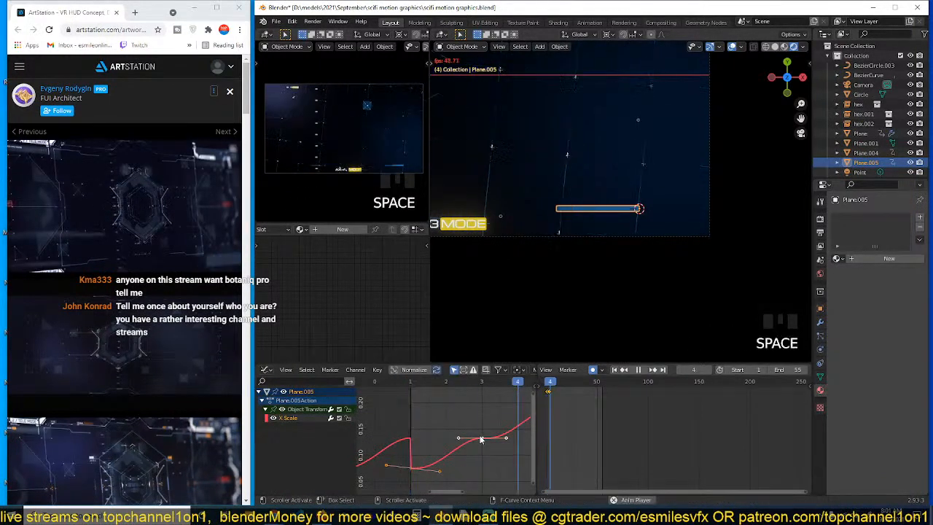
pyautogui.press('Escape')
# Set the handle type of both X Scale keyframes to Vector
pyautogui.scroll(2, 463, 448)
pyautogui.click(457, 439)
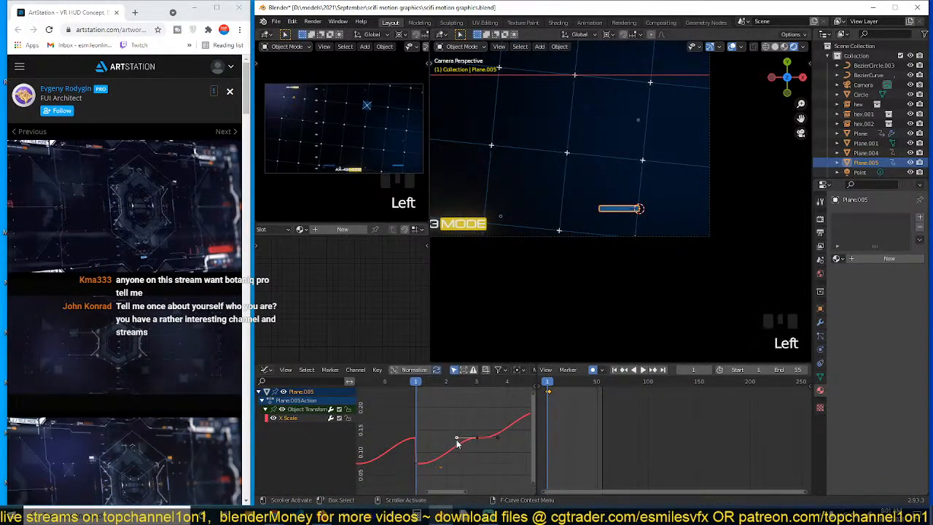
pyautogui.press('a')
pyautogui.press('t')
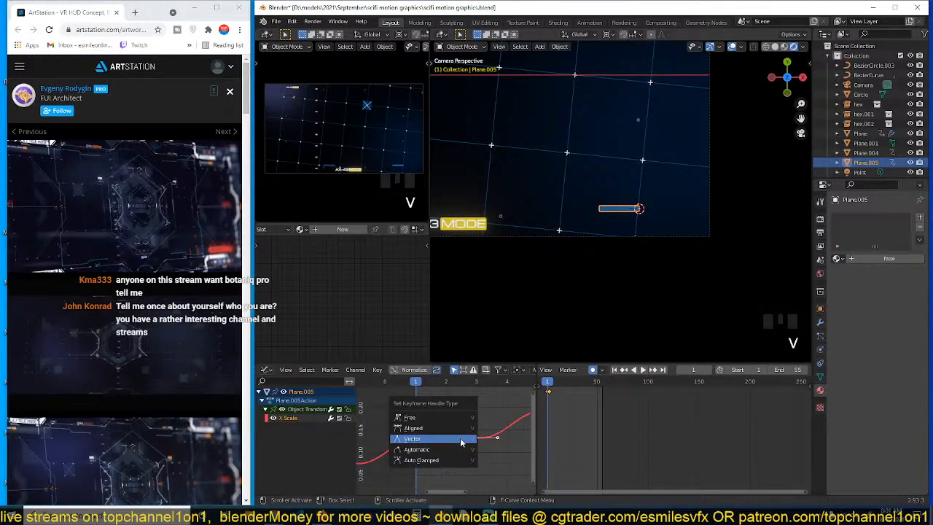
pyautogui.click(460, 438)
# Pull the first X Scale keyframe's right handle down so each cycle starts slowly, and preview the bar's growth
pyautogui.click(457, 451)
pyautogui.press('g')
pyautogui.click(421, 459)
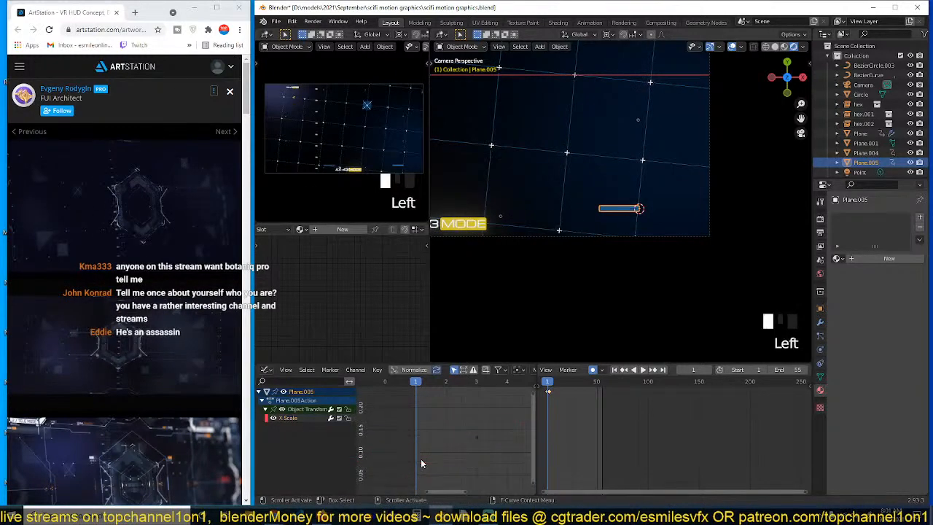
pyautogui.click(420, 468)
pyautogui.press('g')
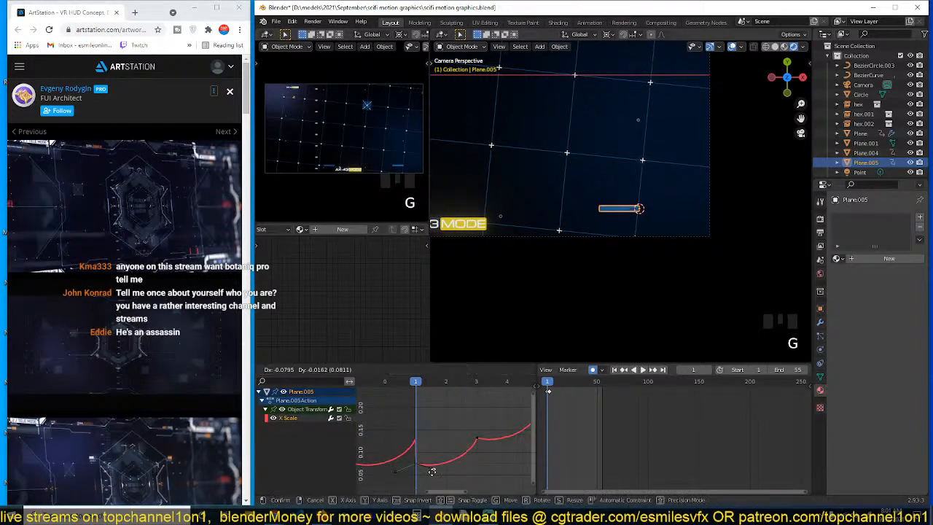
pyautogui.click(431, 471)
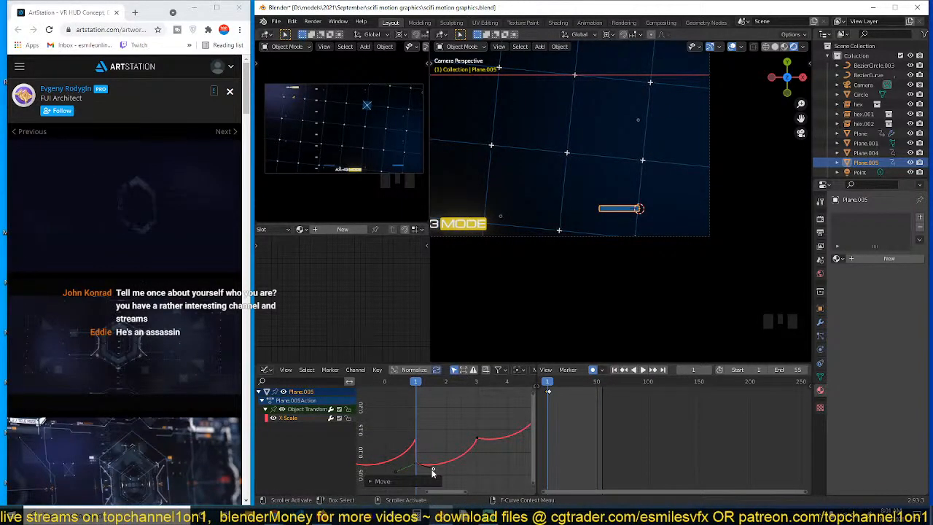
pyautogui.scroll(-4, 432, 473)
pyautogui.hotkey('shift', 'Right')
pyautogui.press('space')
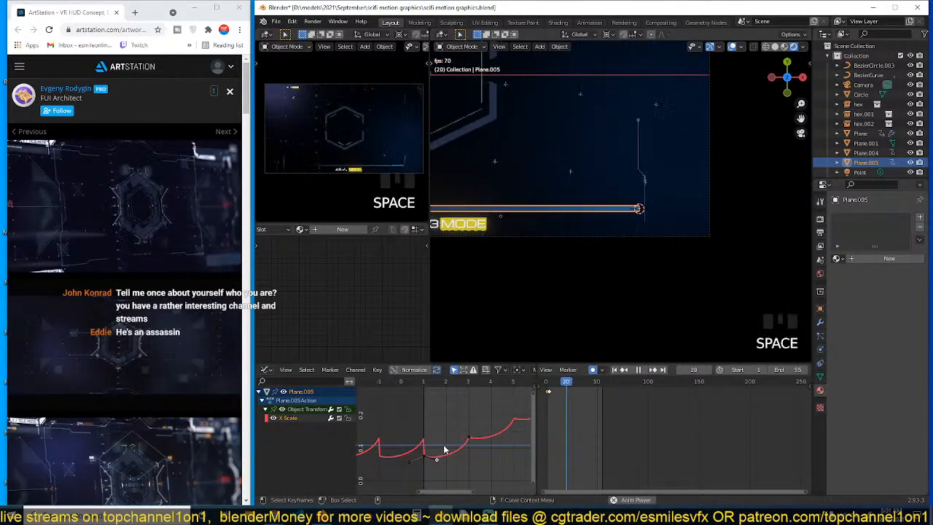
pyautogui.scroll(-4, 444, 449)
pyautogui.press('Escape')
pyautogui.press('space')
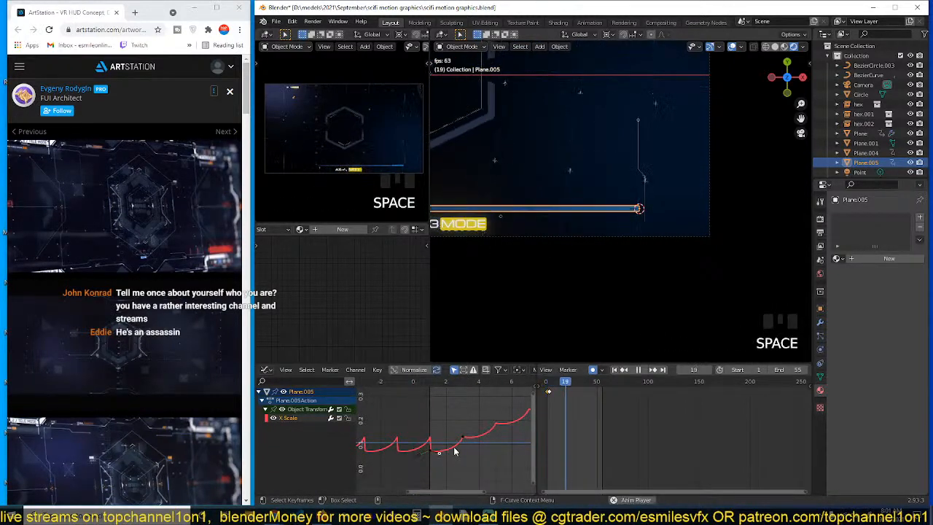
pyautogui.press('Escape')
# Pull the first X Scale keyframe's right handle further down to deepen the dip in each cycle
pyautogui.scroll(2, 451, 465)
pyautogui.press('Left')
pyautogui.press('g')
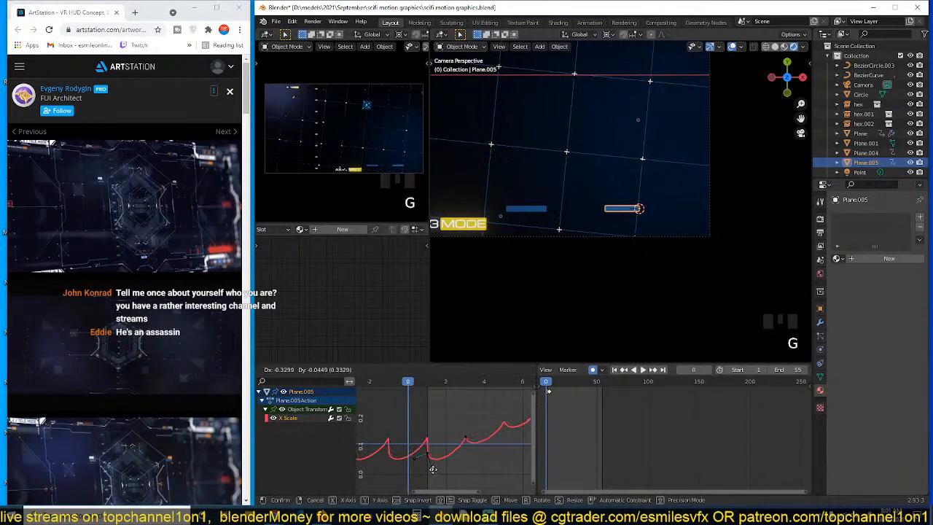
pyautogui.click(432, 472)
# Play the animation repeatedly and examine how the X Scale curve climbs over its cycles
pyautogui.press('space')
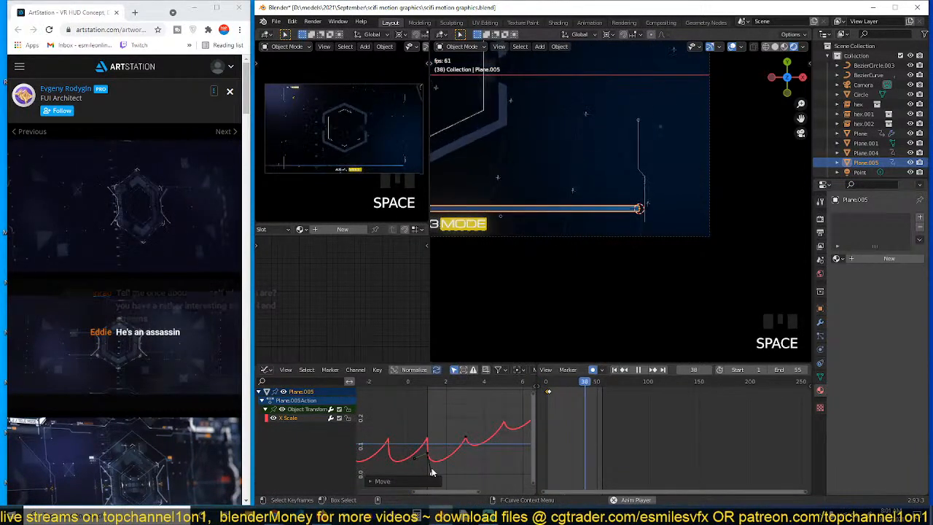
pyautogui.scroll(-5, 437, 459)
pyautogui.press('space')
pyautogui.scroll(-4, 455, 453)
pyautogui.scroll(-5, 466, 442)
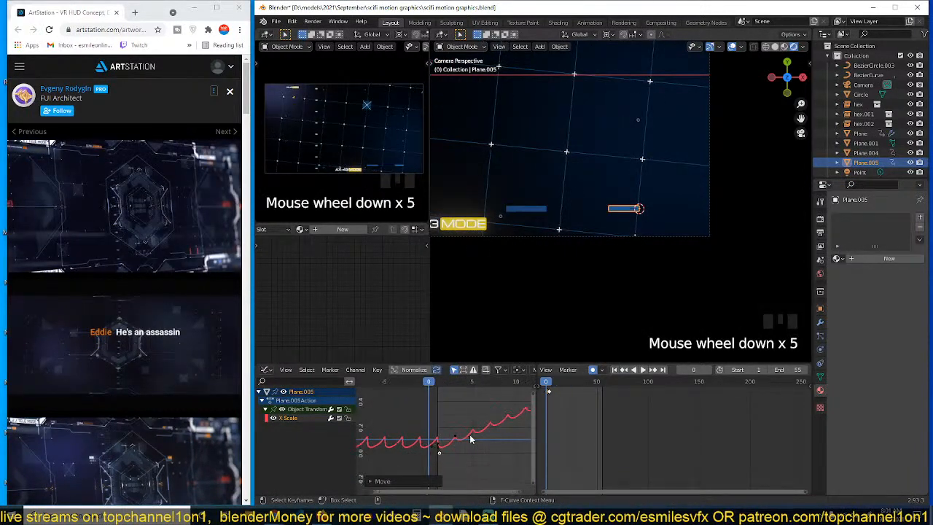
pyautogui.press('space')
pyautogui.press('space')
pyautogui.scroll(-8, 470, 437)
pyautogui.scroll(-4, 470, 438)
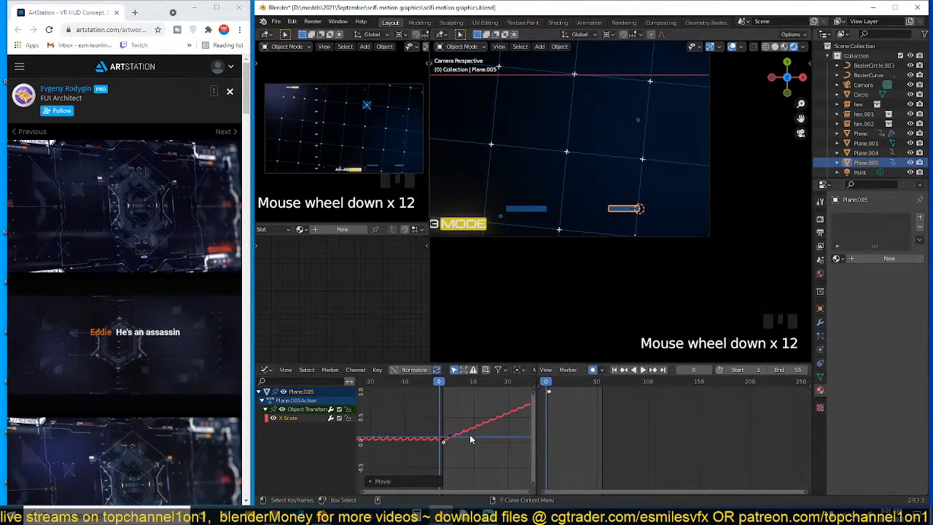
pyautogui.press('space')
pyautogui.press('Escape')
# Move the second X Scale keyframe along the time axis to about frame 8 to lengthen each cycle
pyautogui.scroll(1, 470, 437)
pyautogui.scroll(4, 470, 440)
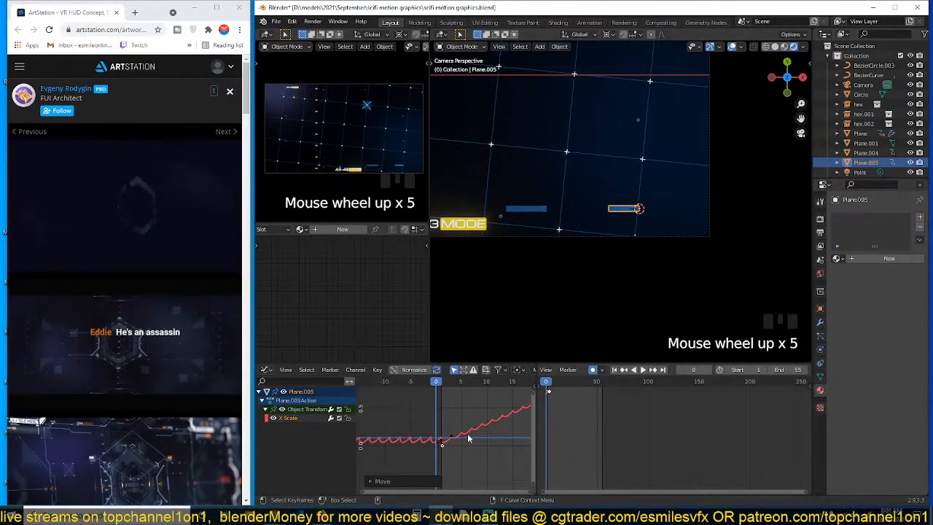
pyautogui.press('Left')
pyautogui.press('g')
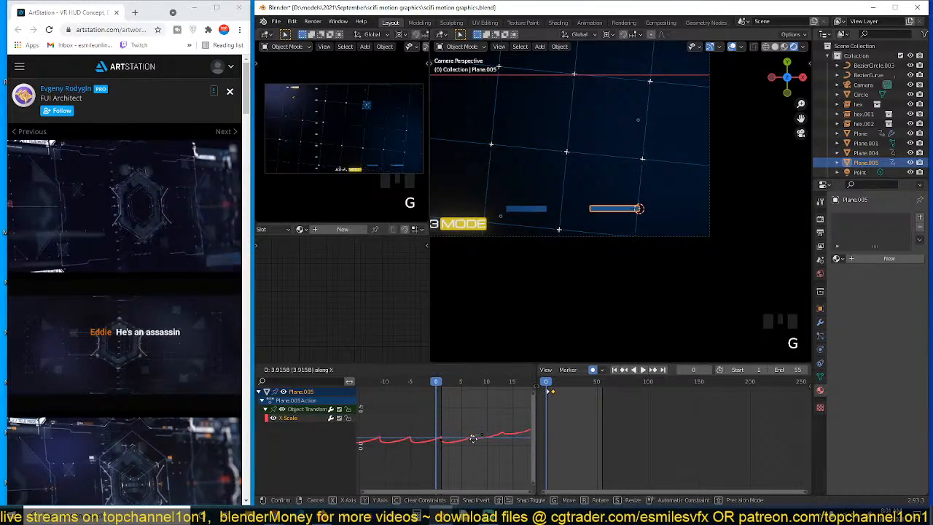
pyautogui.click(476, 436)
# Play the animation with the full camera frame in view and deselect the bar
pyautogui.press('space')
pyautogui.scroll(-7, 527, 298)
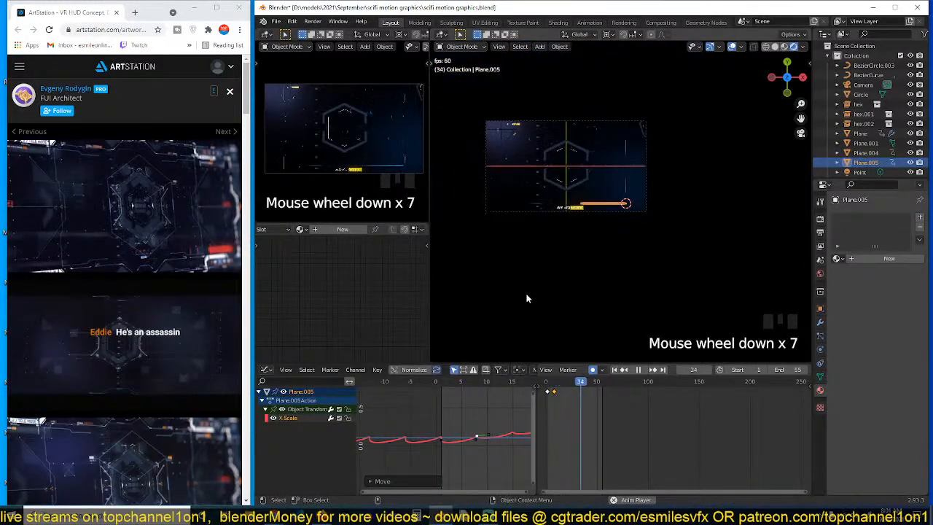
pyautogui.scroll(2, 527, 299)
pyautogui.hotkey('alt', 'a')
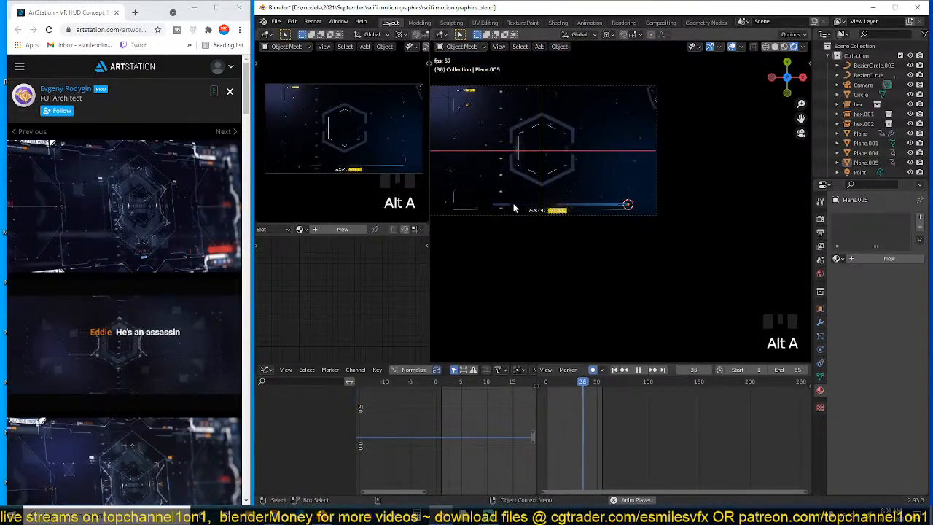
# Select the duplicate bar and pull the second X Scale keyframe's left handle up close to its keyframe
pyautogui.scroll(3, 504, 245)
pyautogui.keyDown('shift'); pyautogui.moveTo(506, 245); pyautogui.dragTo(564, 243, button='middle'); pyautogui.keyUp('shift')
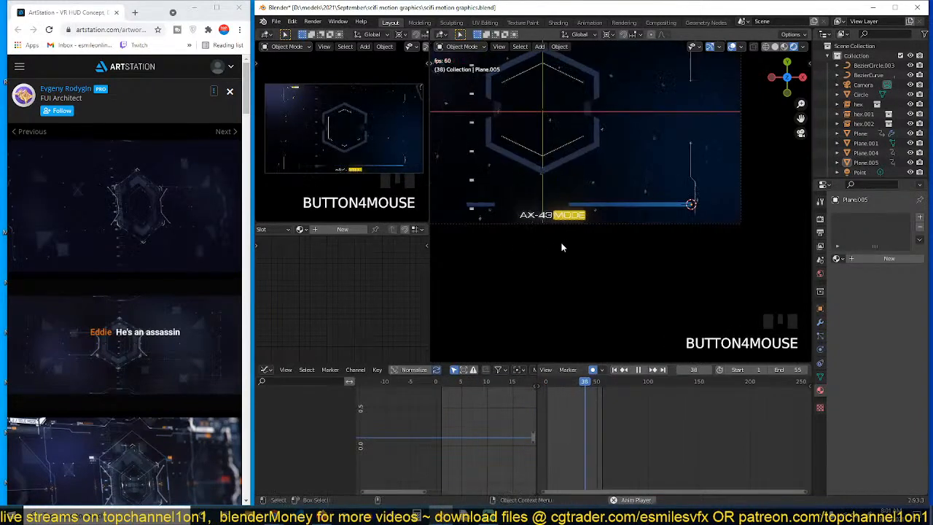
pyautogui.click(688, 203)
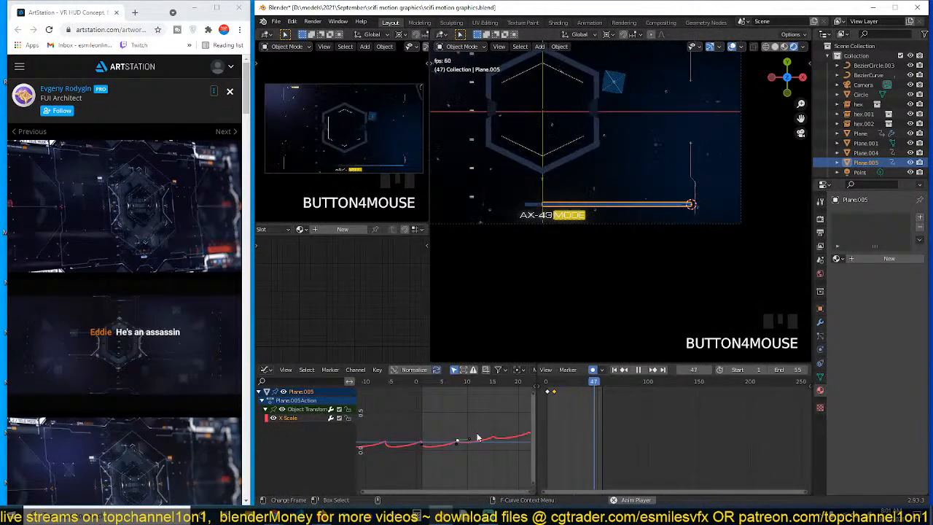
pyautogui.press('a')
pyautogui.press('space')
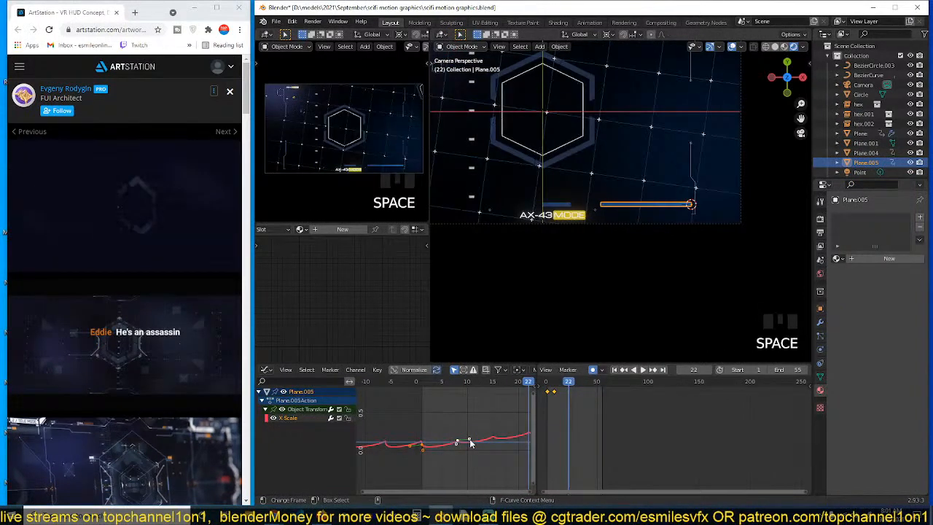
pyautogui.scroll(4, 469, 441)
pyautogui.moveTo(469, 441); pyautogui.dragTo(467, 431, button='middle')
pyautogui.scroll(2, 474, 427)
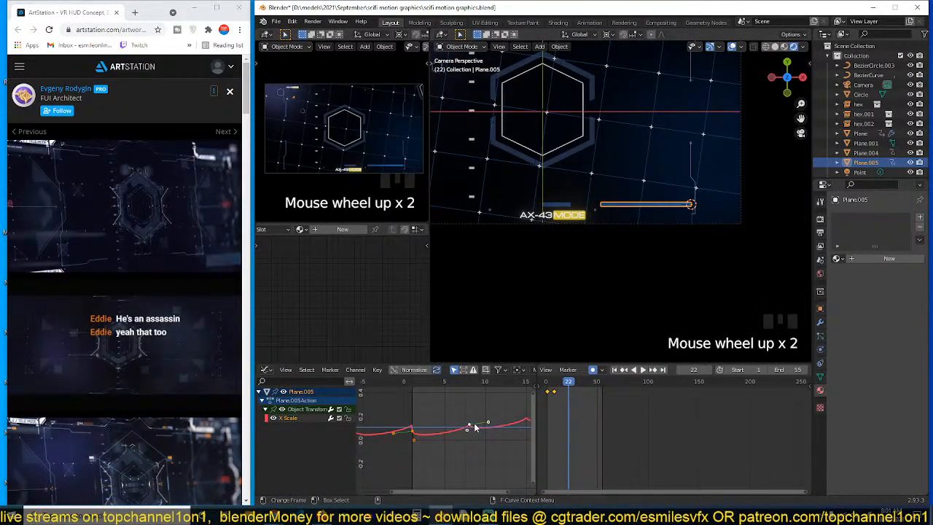
pyautogui.press('KP_Decimal')
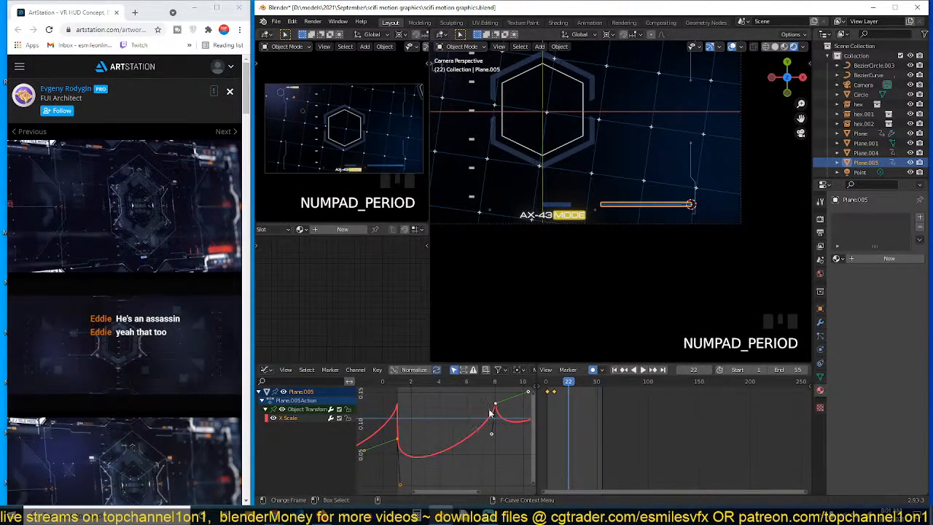
pyautogui.click(492, 431)
pyautogui.press('g')
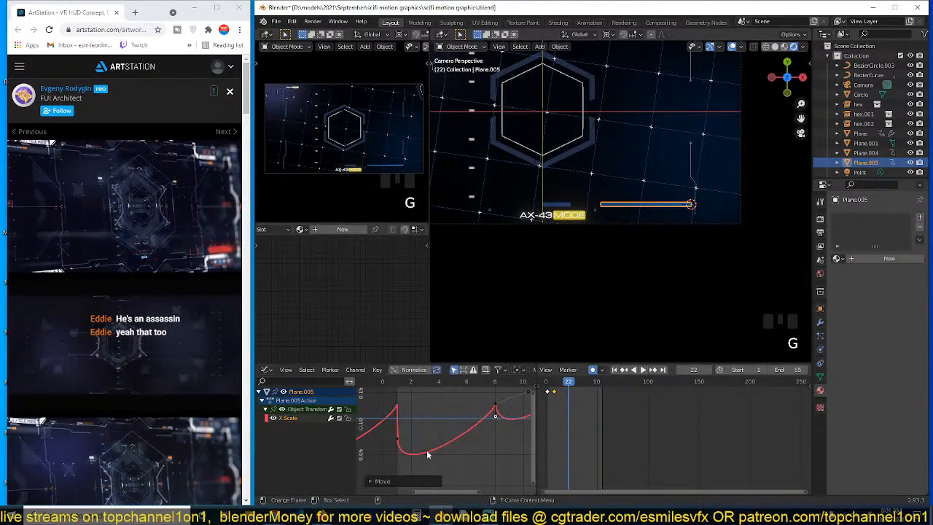
# Raise the first X Scale keyframe's right handle to make the dip at the start of each cycle shallower
pyautogui.click(398, 437)
pyautogui.click(398, 439)
pyautogui.press('g')
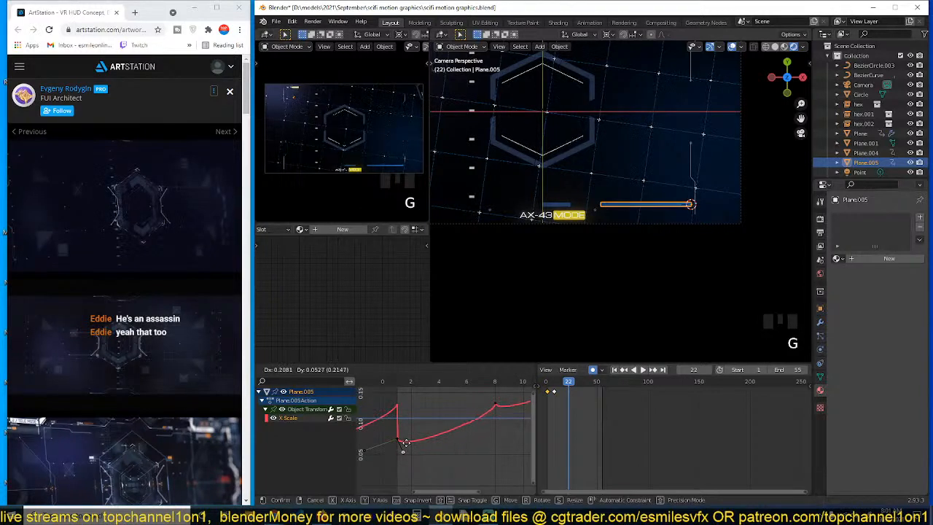
pyautogui.click(436, 438)
# Move the second X Scale keyframe along the time axis to about frame 20 and replay the animation
pyautogui.click(498, 410)
pyautogui.scroll(-4, 498, 412)
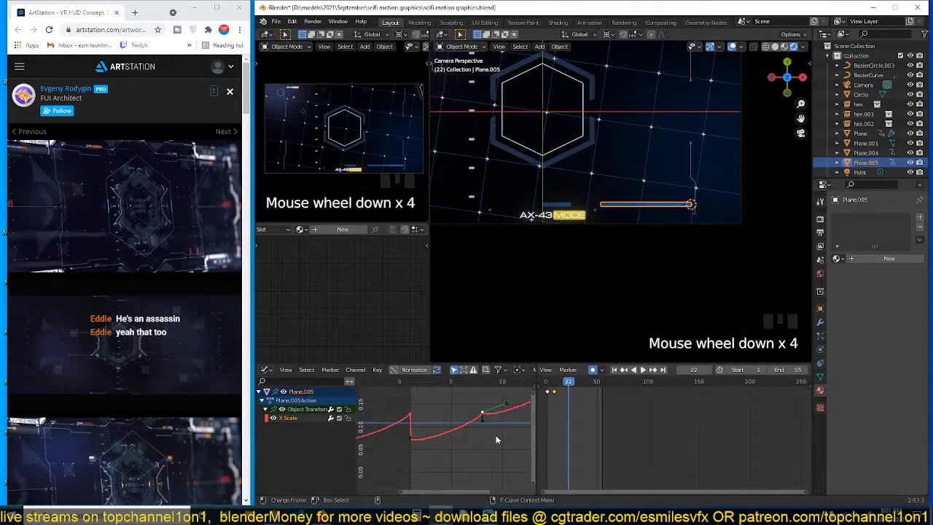
pyautogui.press('g')
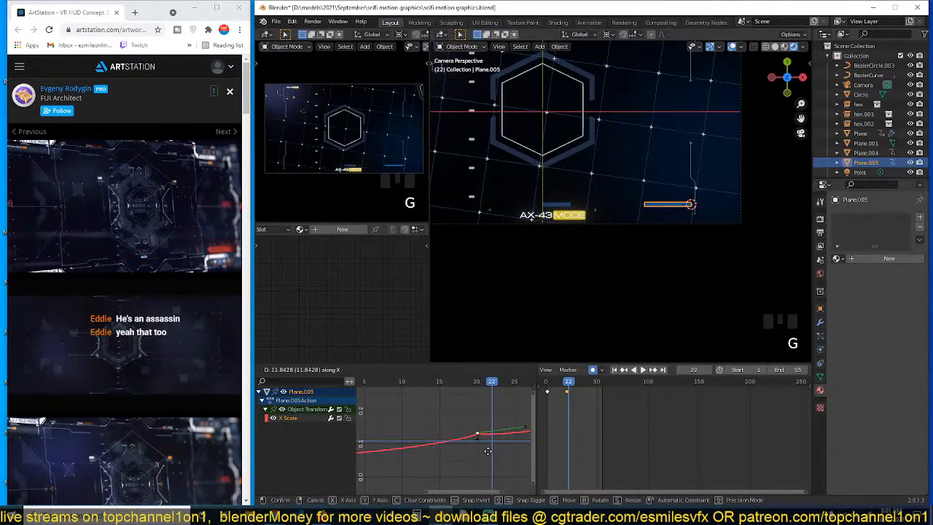
pyautogui.click(487, 450)
pyautogui.scroll(-9, 488, 450)
pyautogui.hotkey('shift', 'Right')
pyautogui.press('space')
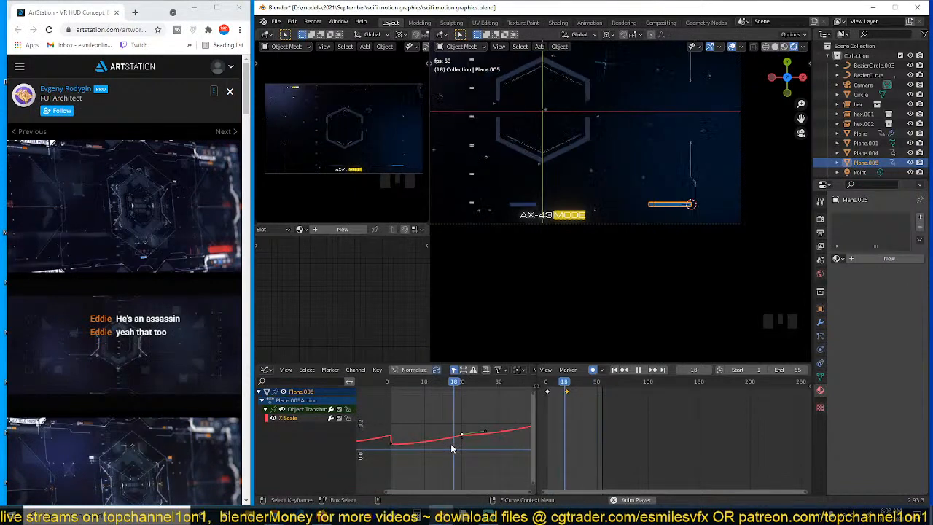
# Stretch the first X Scale keyframe's right handle out to about frame 10 and replay the animation
pyautogui.press('space')
pyautogui.press('a')
pyautogui.press('KP_Decimal')
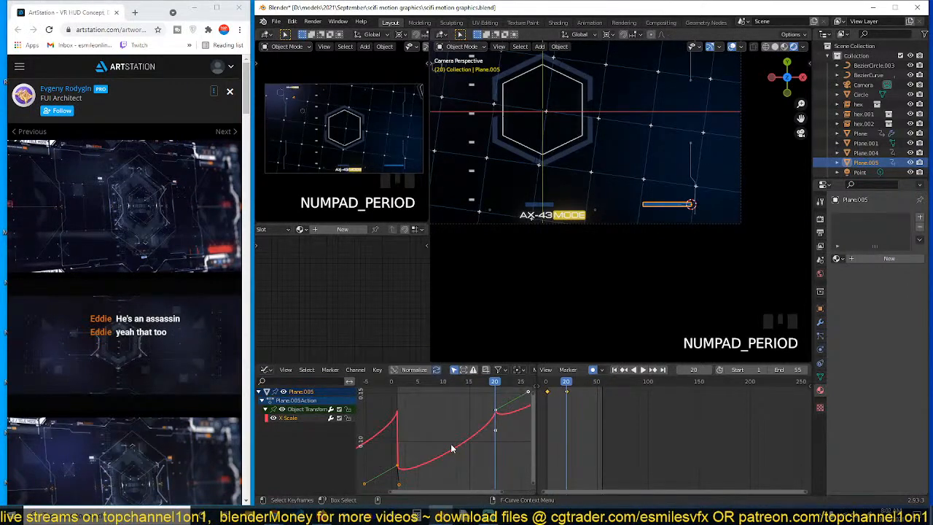
pyautogui.click(413, 468)
pyautogui.press('g')
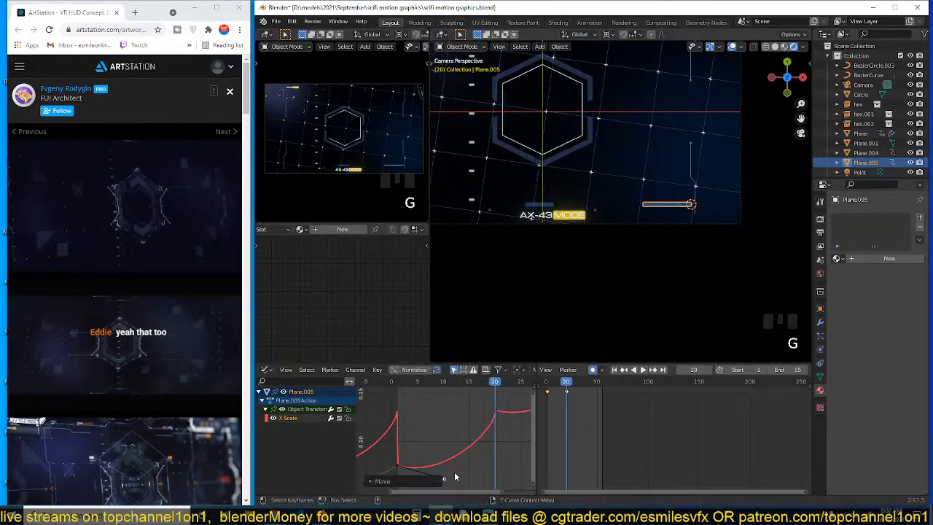
pyautogui.hotkey('shift', 'Right')
pyautogui.press('space')
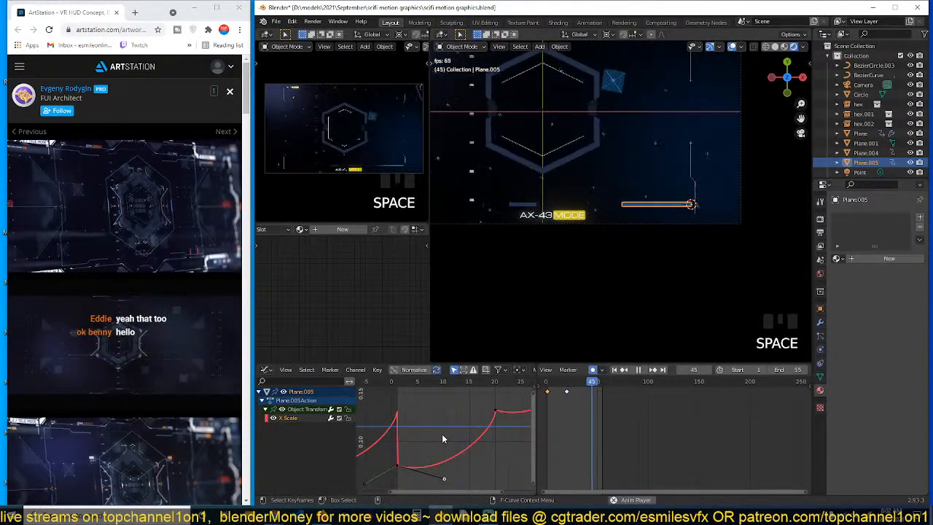
# Deselect the bar, hide the viewport overlays and watch the playing animation across the full camera frame
pyautogui.hotkey('alt', 'a')
pyautogui.scroll(-2, 591, 305)
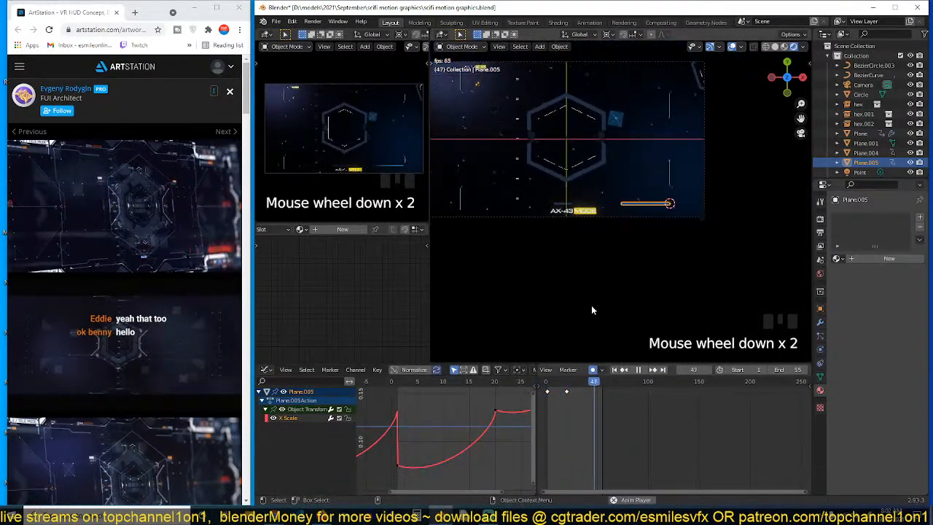
pyautogui.hotkey('alt', 'a')
pyautogui.click(731, 47)
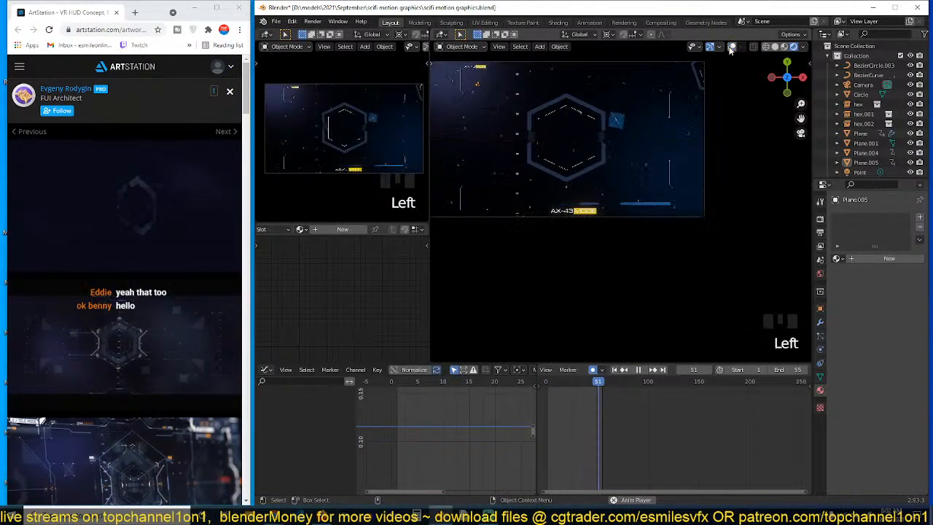
pyautogui.keyDown('shift'); pyautogui.moveTo(719, 126); pyautogui.dragTo(758, 146, button='middle'); pyautogui.keyUp('shift')
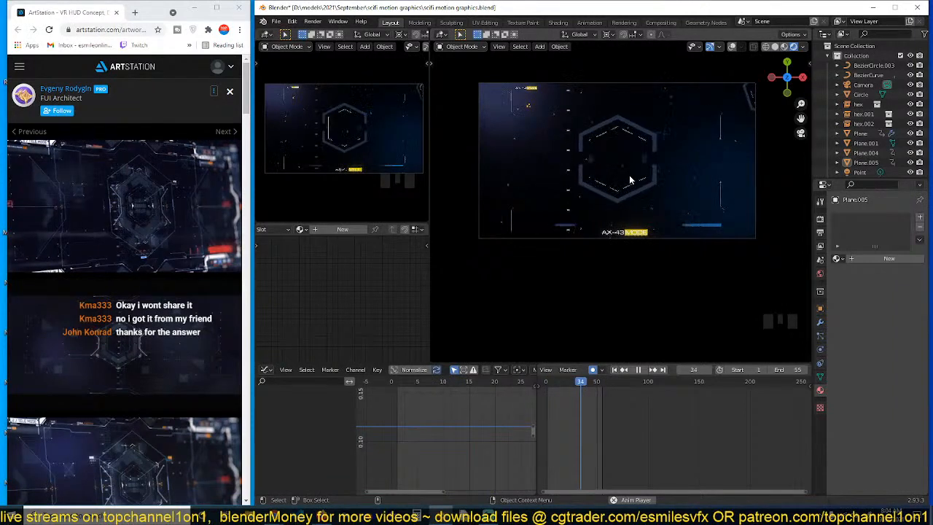
pyautogui.scroll(2, 629, 177)
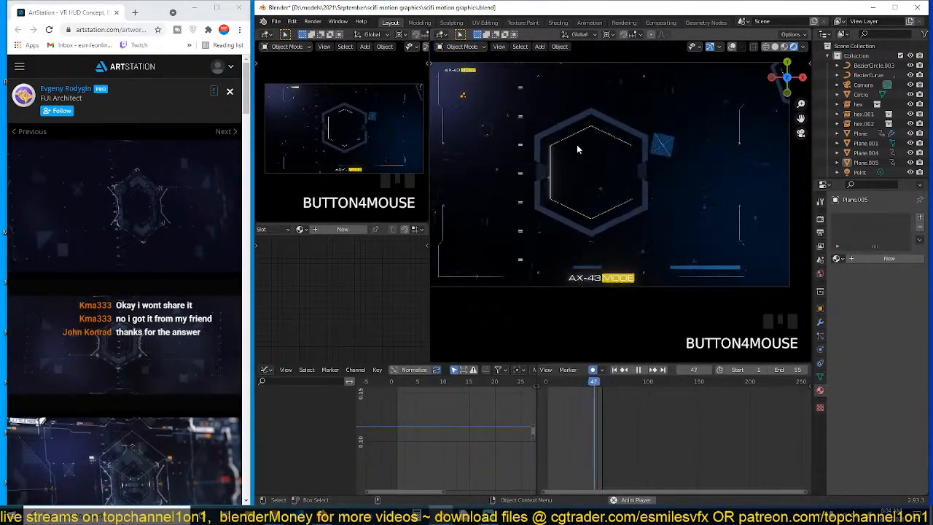
# Stop playback, add a text object, and shrink and place it over the central hexagon
pyautogui.press('space')
pyautogui.hotkey('shift', 'a')
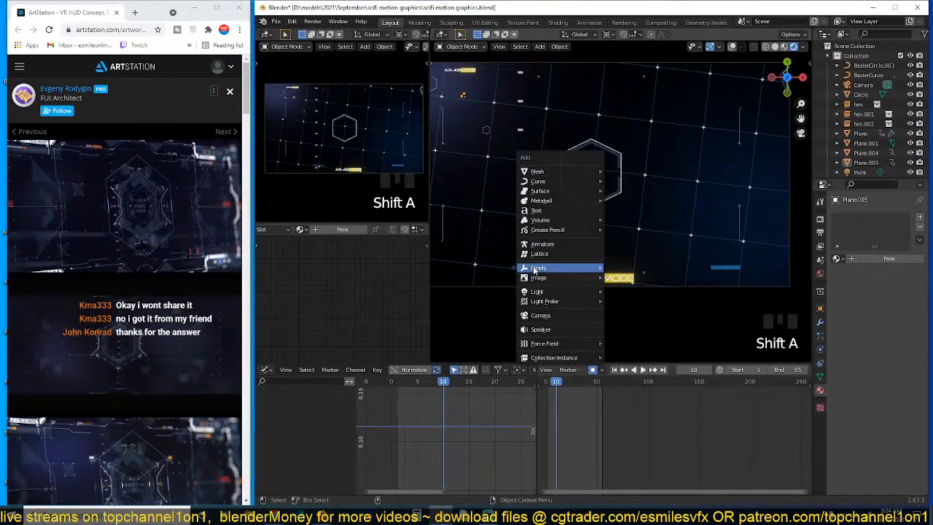
pyautogui.click(576, 210)
pyautogui.press('s')
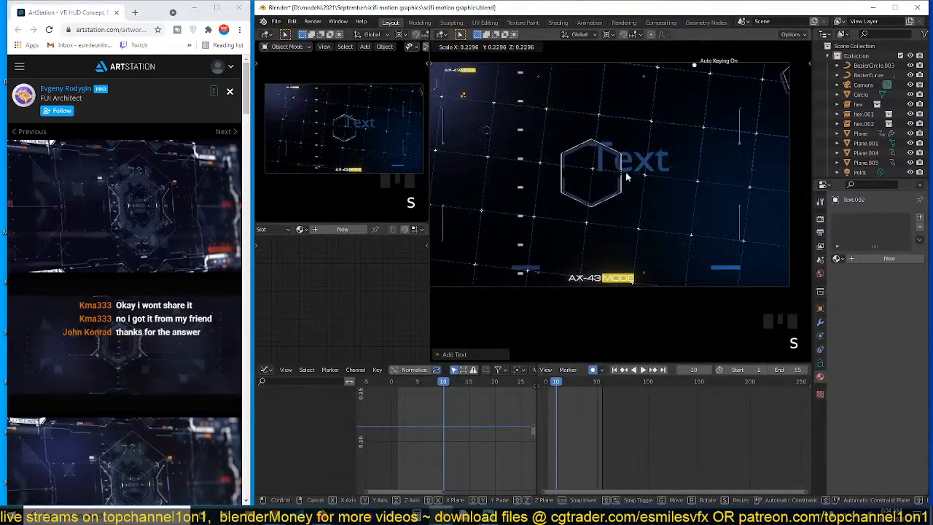
pyautogui.click(626, 172)
pyautogui.press('g')
pyautogui.click(678, 187)
# Change the new text to 00 and adjust its position and size within the central hexagon
pyautogui.press('Tab')
pyautogui.hotkey('ctrl', 'a')
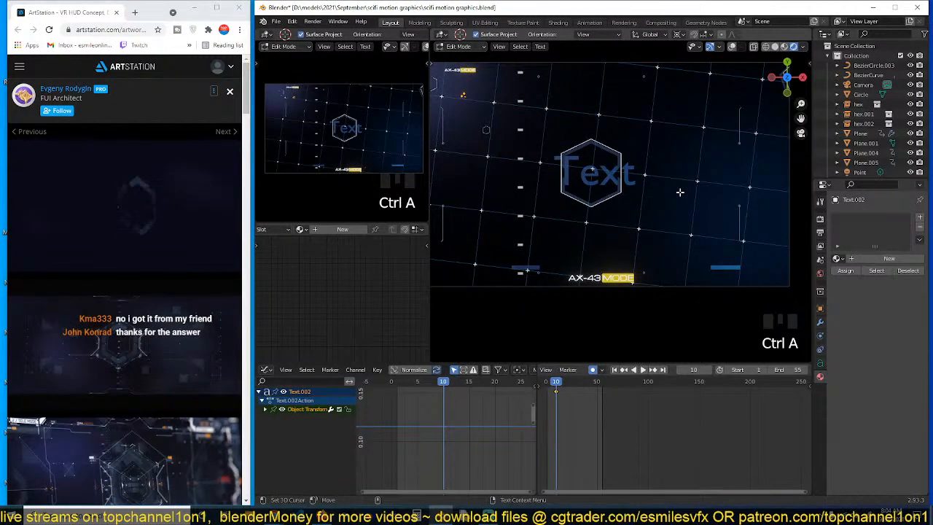
pyautogui.write('00')
pyautogui.press('Tab')
pyautogui.press('g')
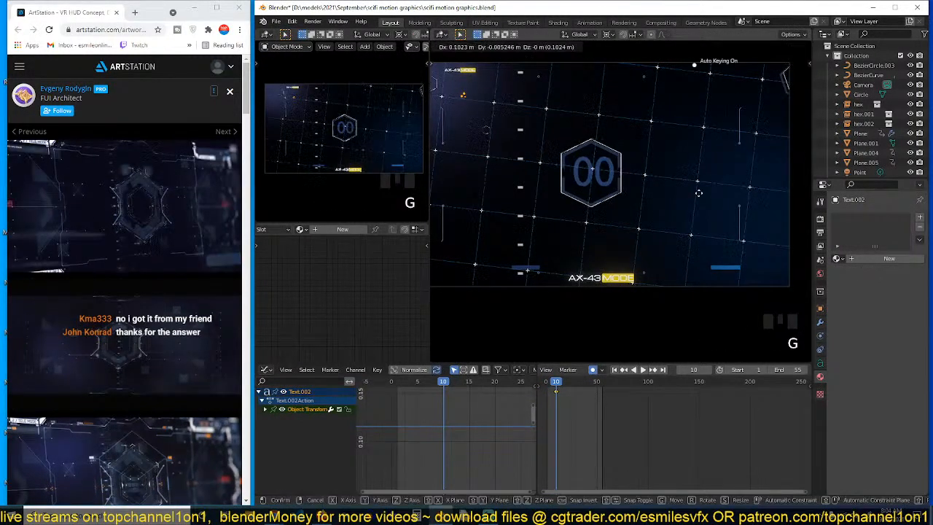
pyautogui.click(695, 195)
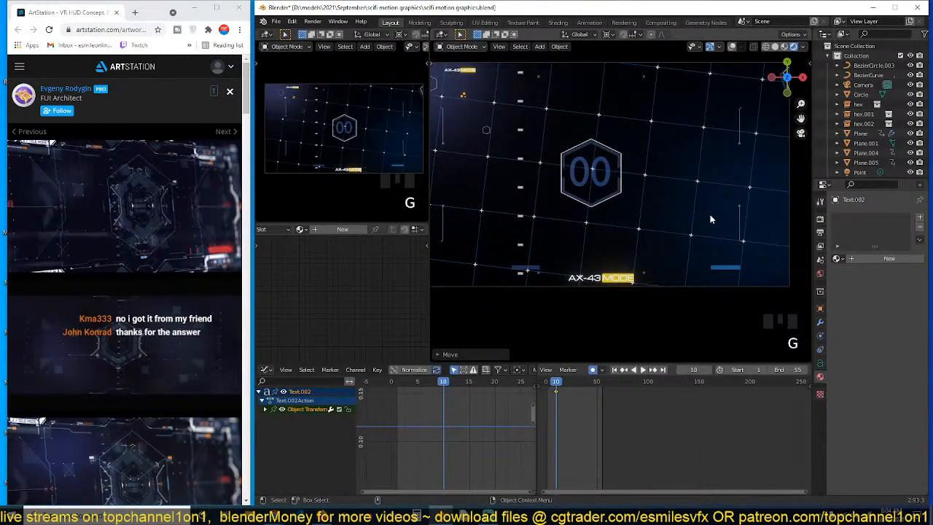
pyautogui.press('s')
pyautogui.click(701, 220)
pyautogui.press('space')
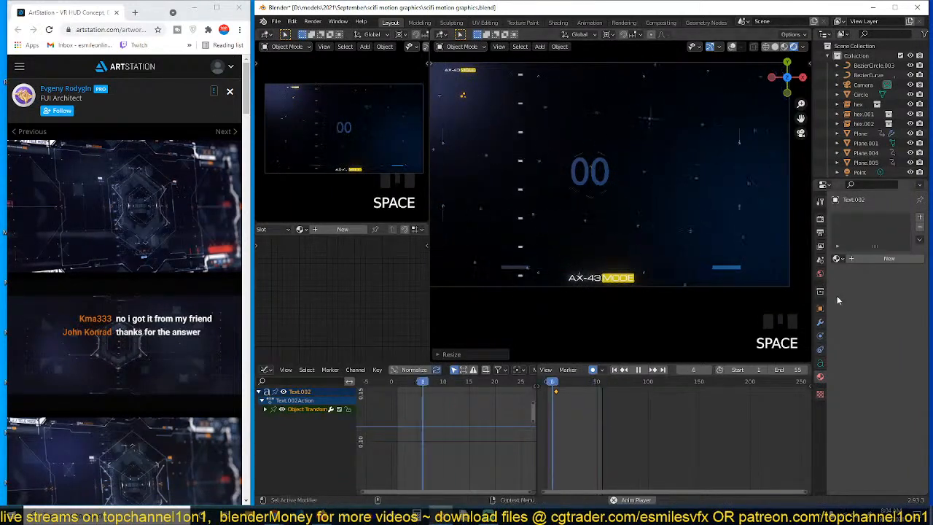
pyautogui.press('Escape')
# Load the abnes font from the D:\fonts folder as the 00 text's regular font
pyautogui.click(820, 362)
pyautogui.click(907, 400)
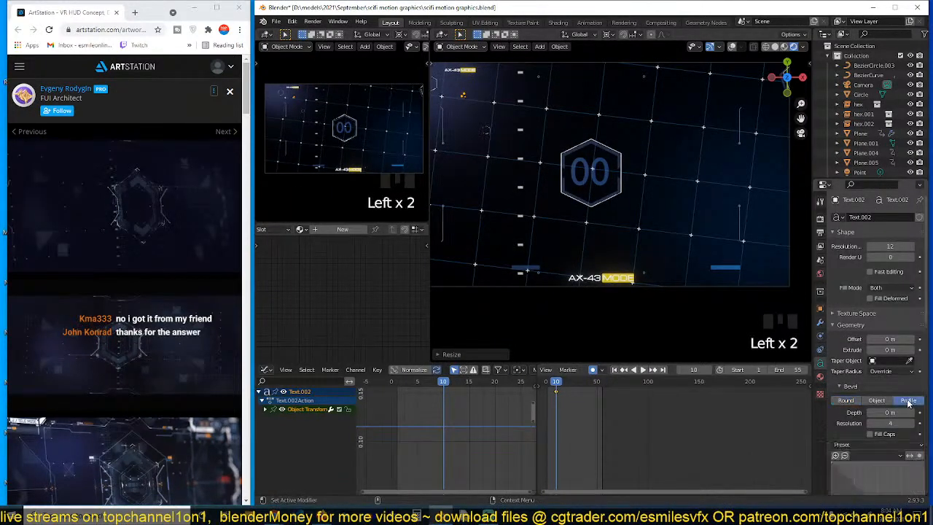
pyautogui.click(849, 400)
pyautogui.click(859, 326)
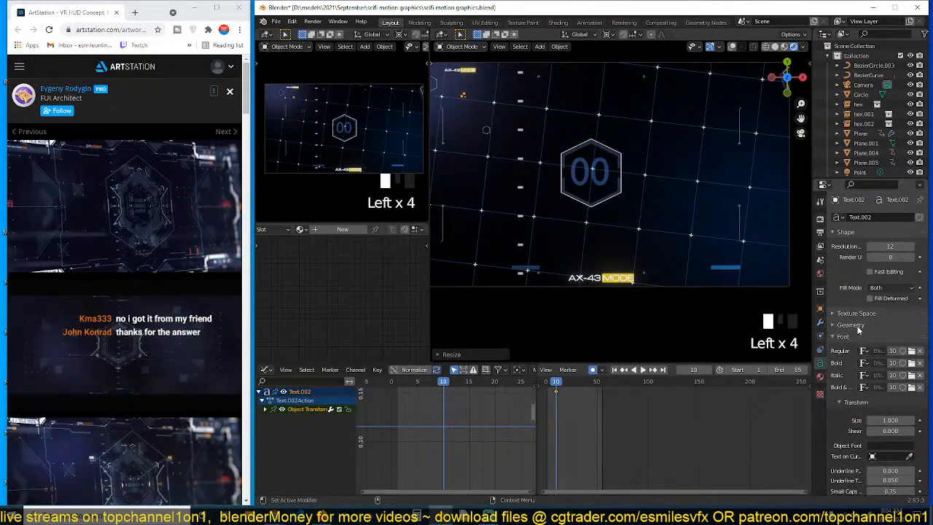
pyautogui.click(911, 351)
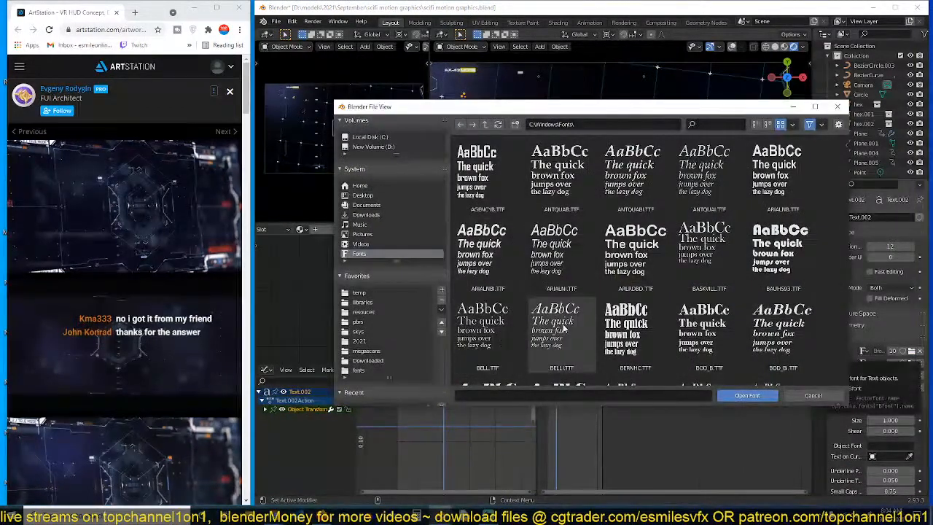
pyautogui.click(368, 370)
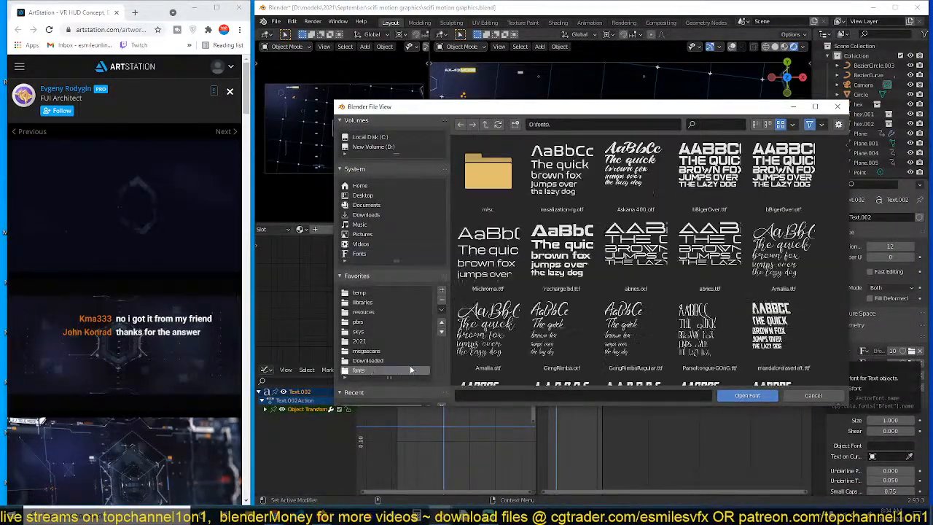
pyautogui.doubleClick(619, 244)
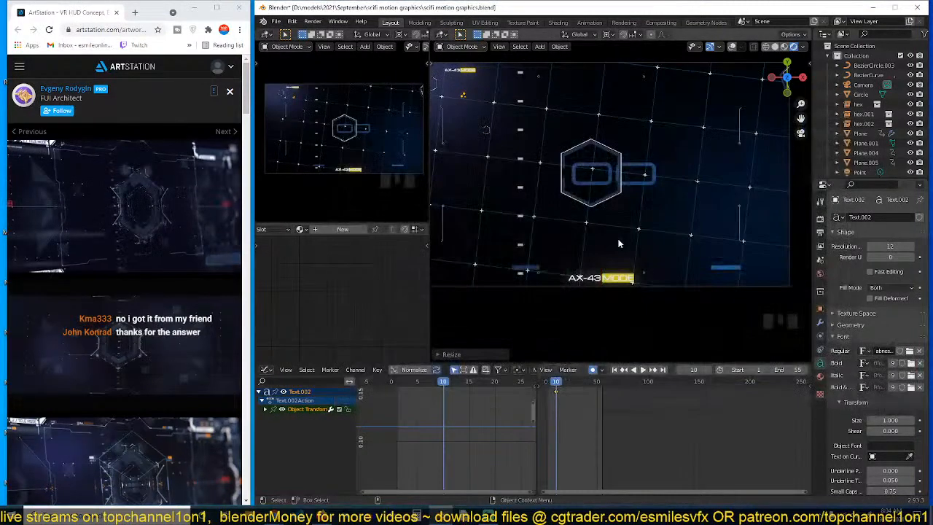
# Scale the 00 text down and centre it inside the hexagon
pyautogui.press('s')
pyautogui.click(606, 187)
pyautogui.press('g')
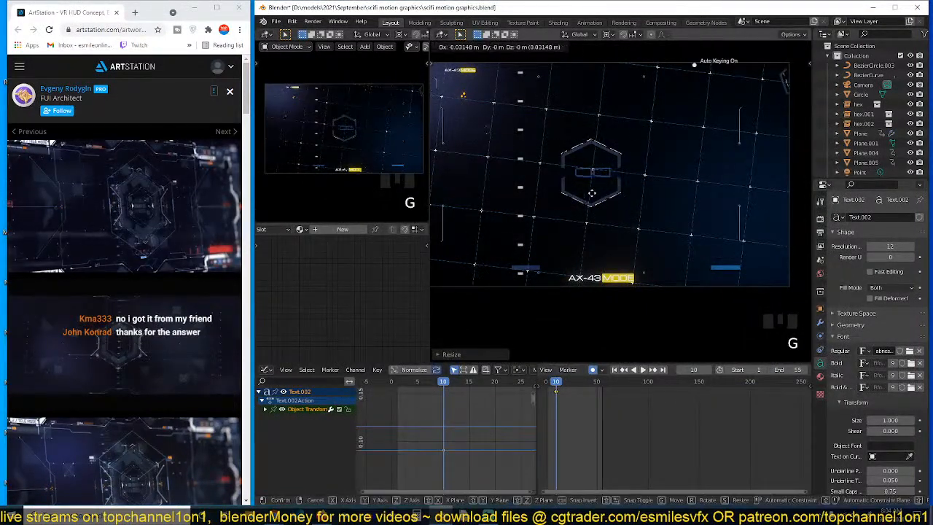
pyautogui.click(590, 201)
# Assign the existing orange emission material Material.009 to the 00 text and briefly play the animation
pyautogui.click(304, 230)
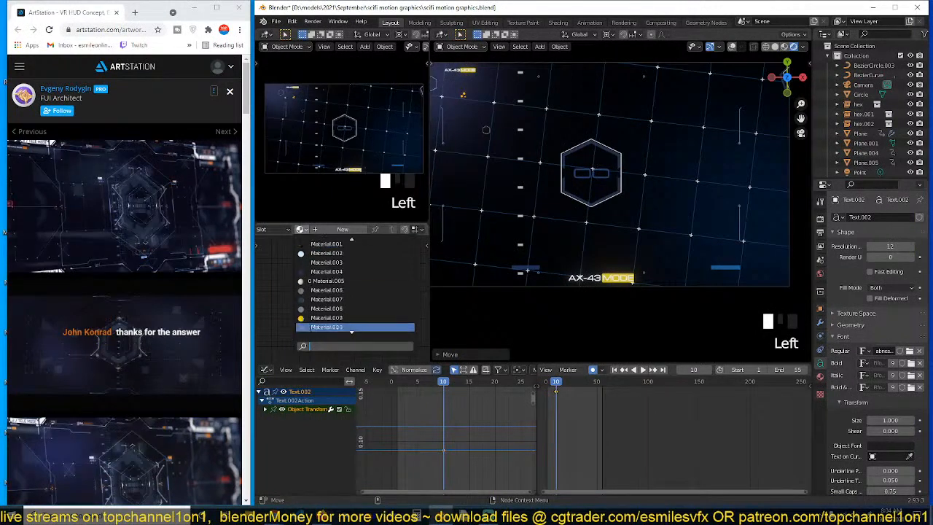
pyautogui.click(323, 310)
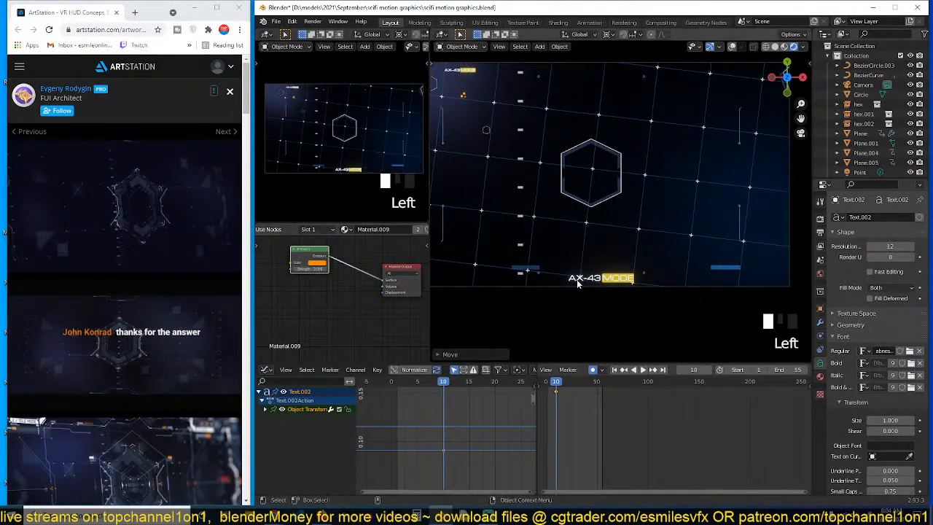
pyautogui.press('space')
pyautogui.press('space')
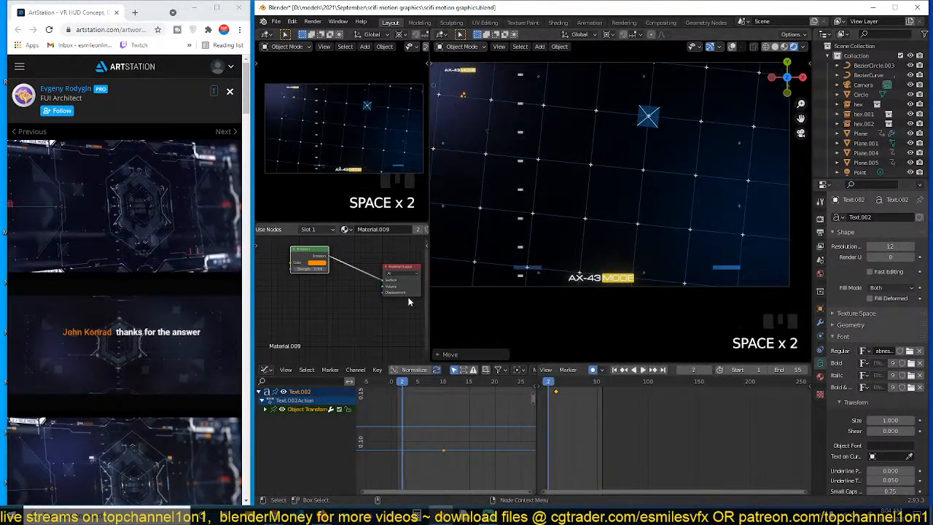
# Turn the viewport overlays back on and return to frame 10 with the 00 text selected up close
pyautogui.scroll(-2, 557, 267)
pyautogui.press('g')
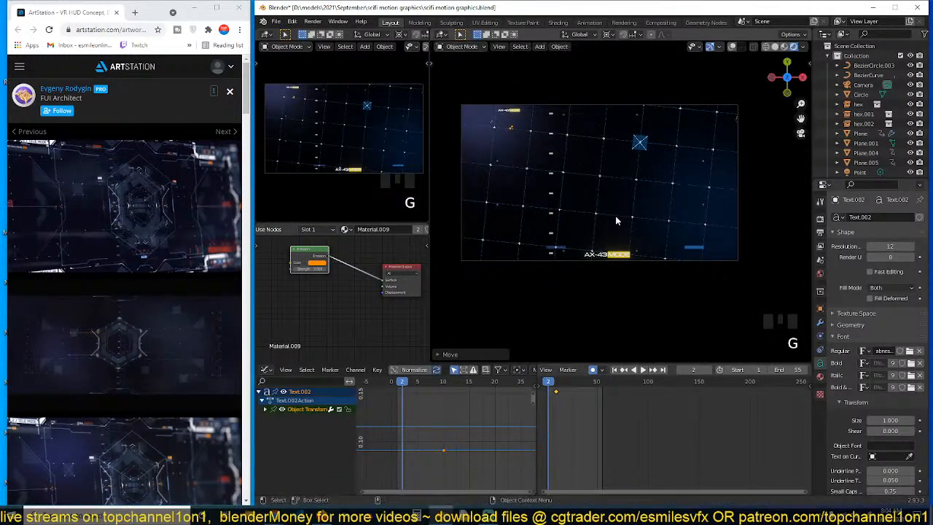
pyautogui.click(731, 43)
pyautogui.click(732, 47)
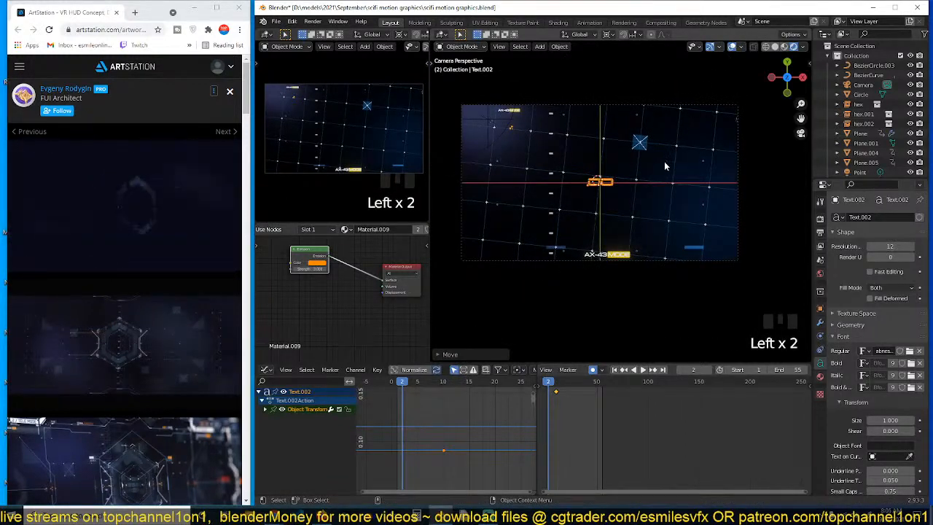
pyautogui.scroll(6, 664, 161)
pyautogui.hotkey('alt', 'a')
pyautogui.hotkey('ctrl', 'z')
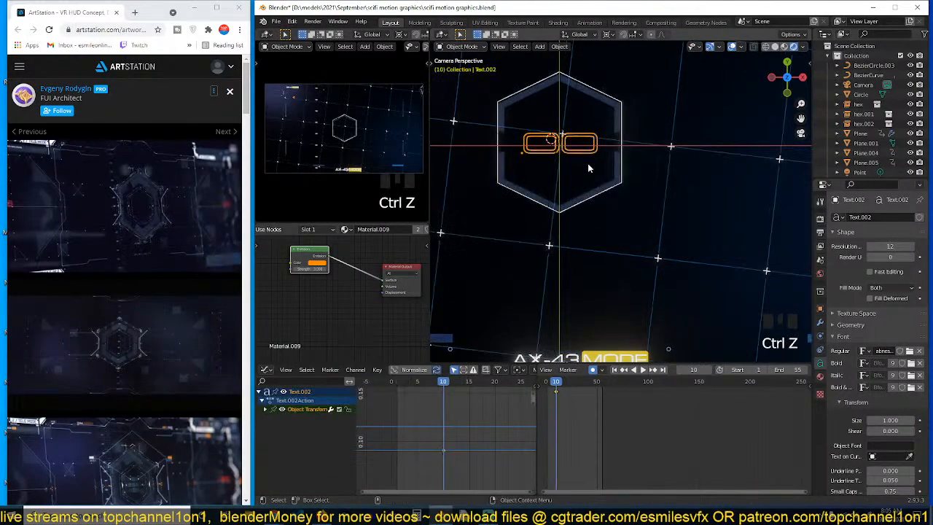
pyautogui.click(586, 149)
pyautogui.click(586, 149)
# Raise the 00 text toward the camera in a perspective view and play the animation through the camera
pyautogui.press('`')
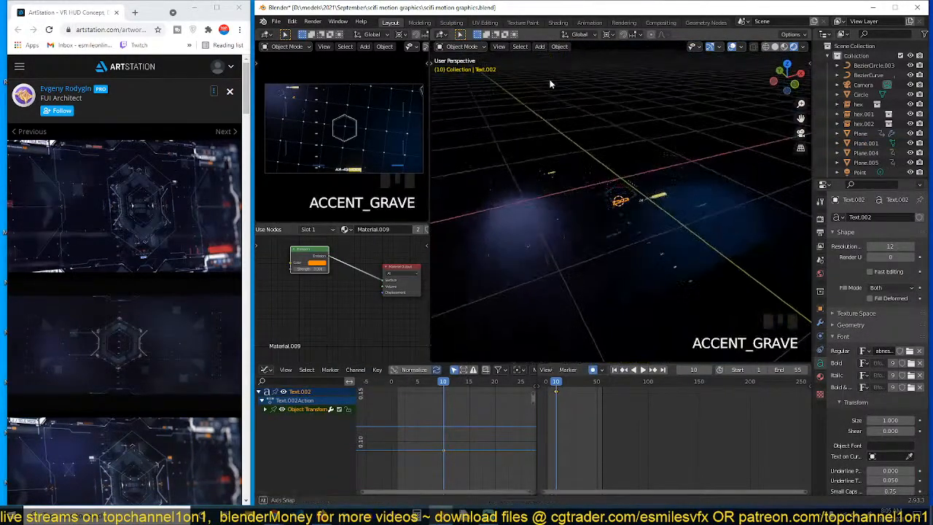
pyautogui.press('g')
pyautogui.click(610, 105)
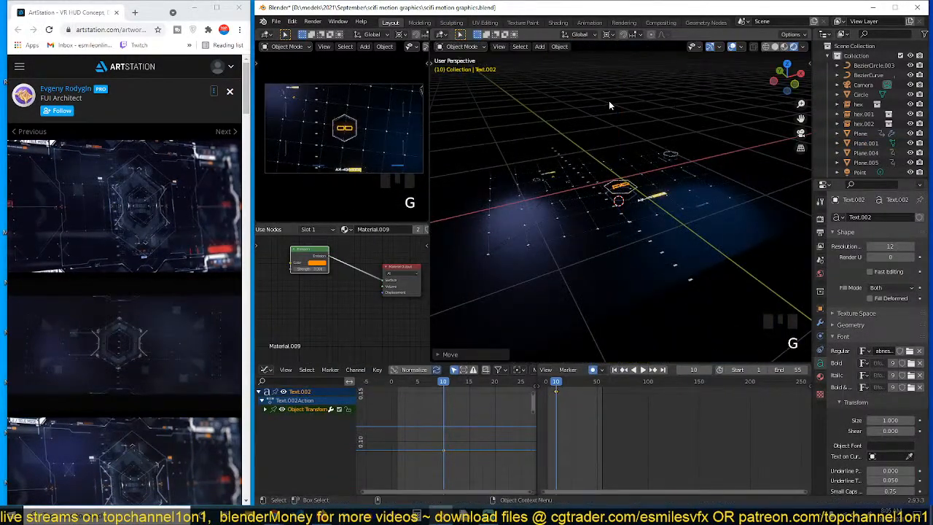
pyautogui.press('KP_0')
pyautogui.press('space')
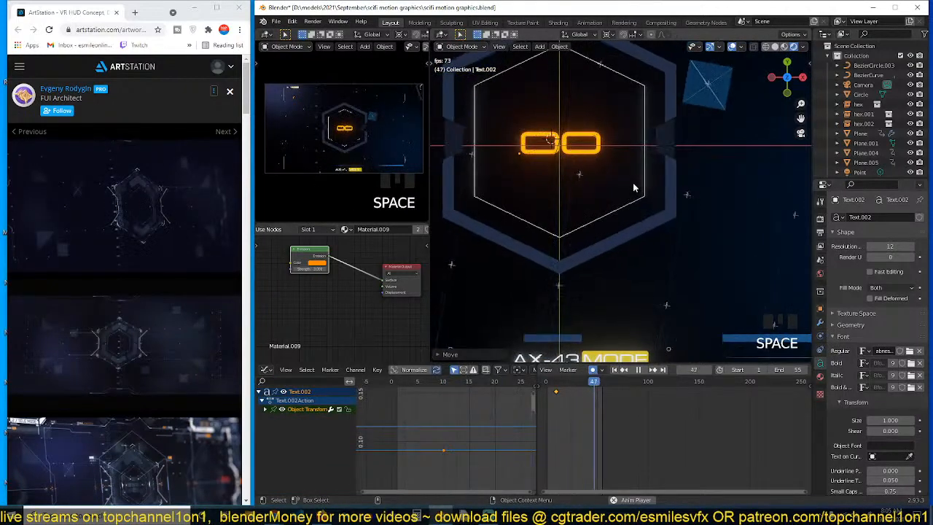
# Stop the playback and set the regular font of the 00 text to Michroma.ttf
pyautogui.press('space')
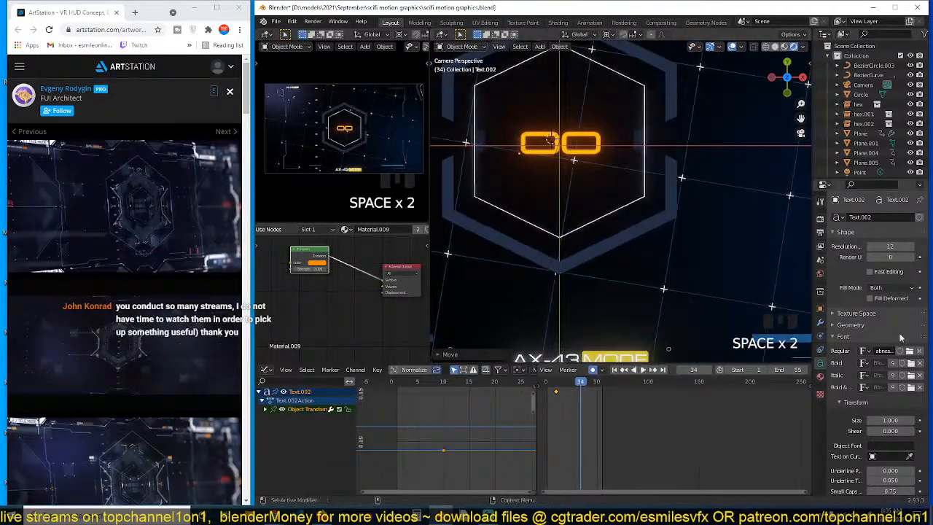
pyautogui.click(910, 351)
pyautogui.doubleClick(704, 251)
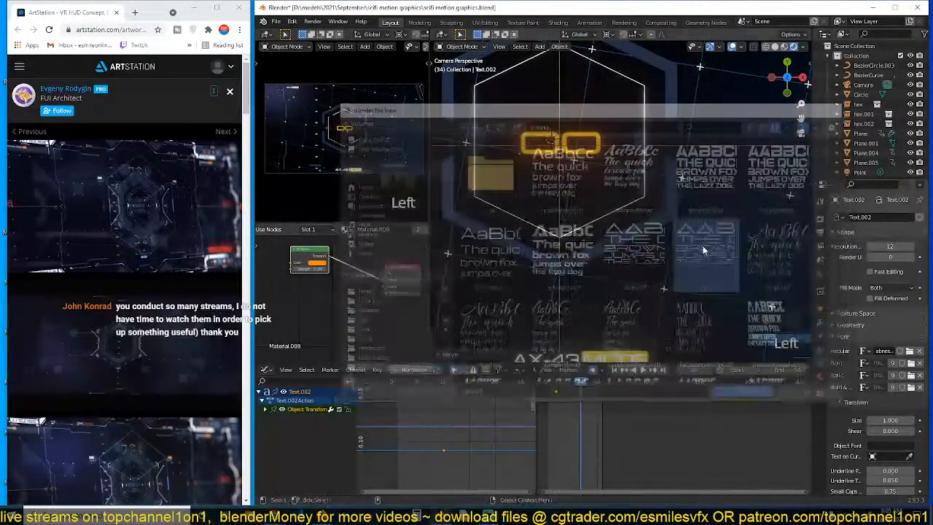
pyautogui.click(909, 351)
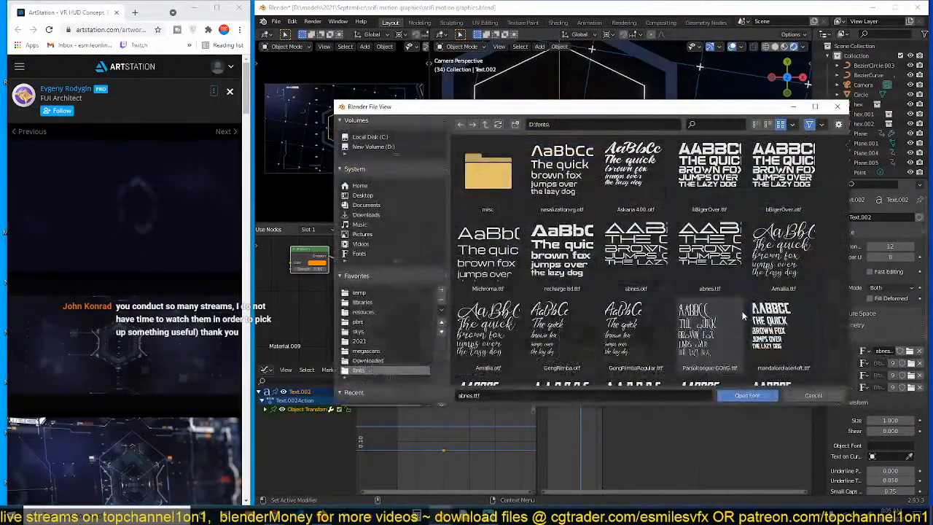
pyautogui.doubleClick(497, 258)
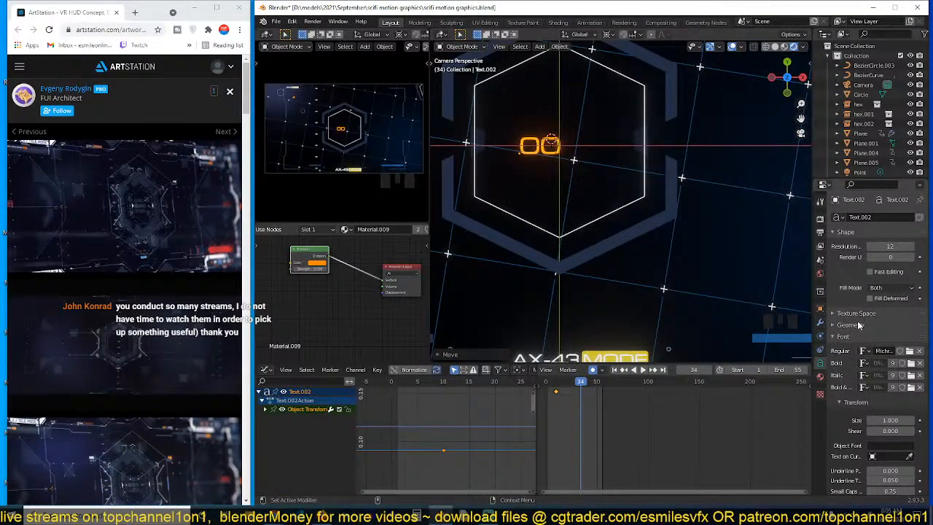
# Set the 00 text's horizontal alignment to Center and move it to the middle of the hexagon
pyautogui.scroll(-5, 885, 459)
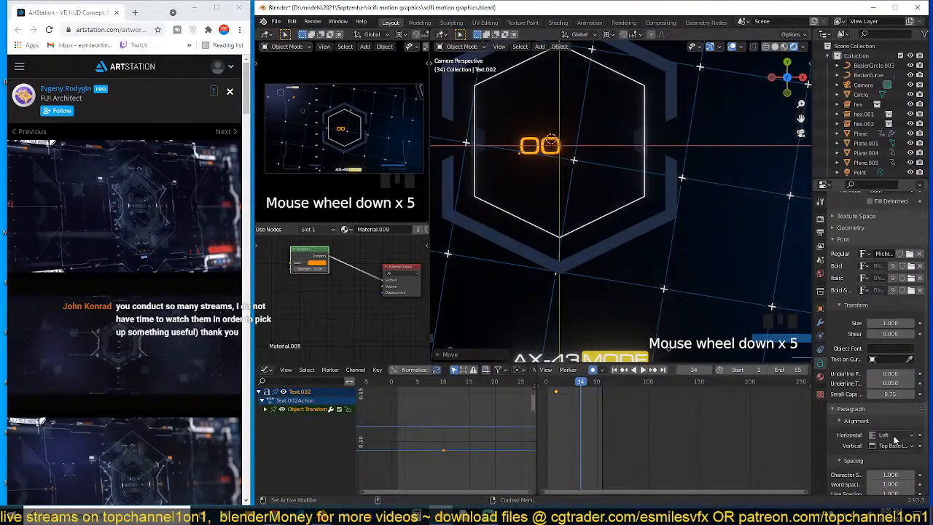
pyautogui.click(895, 436)
pyautogui.click(862, 417)
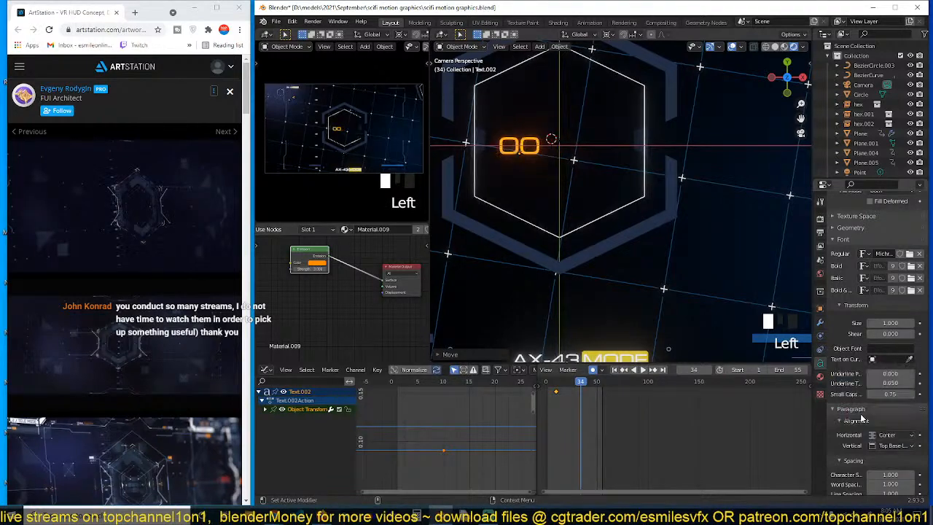
pyautogui.press('g')
pyautogui.click(586, 218)
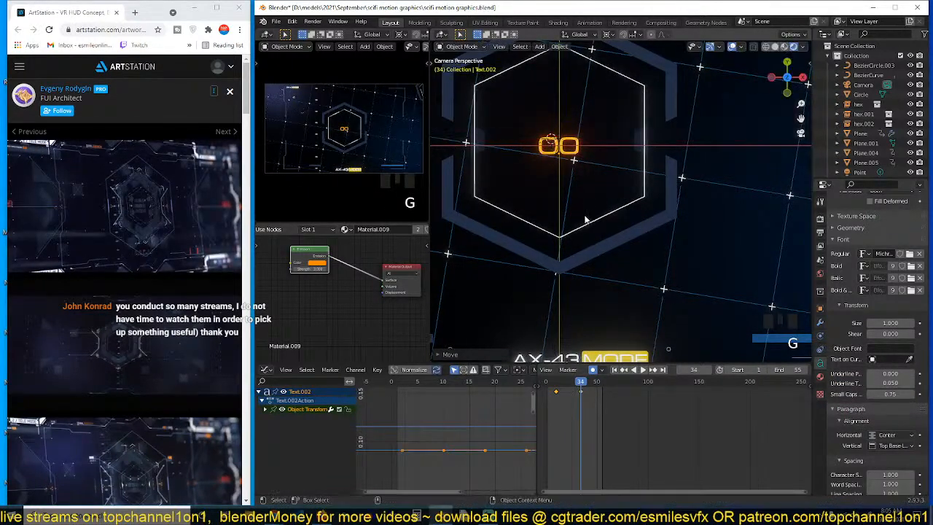
# Delete the 00 text's keyframes and start the animation playback
pyautogui.press('x')
pyautogui.click(590, 442)
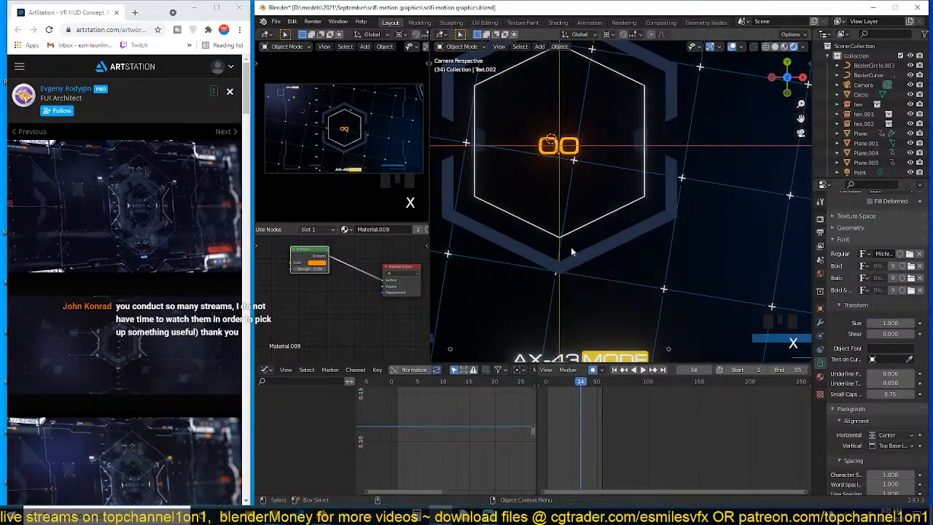
pyautogui.press('space')
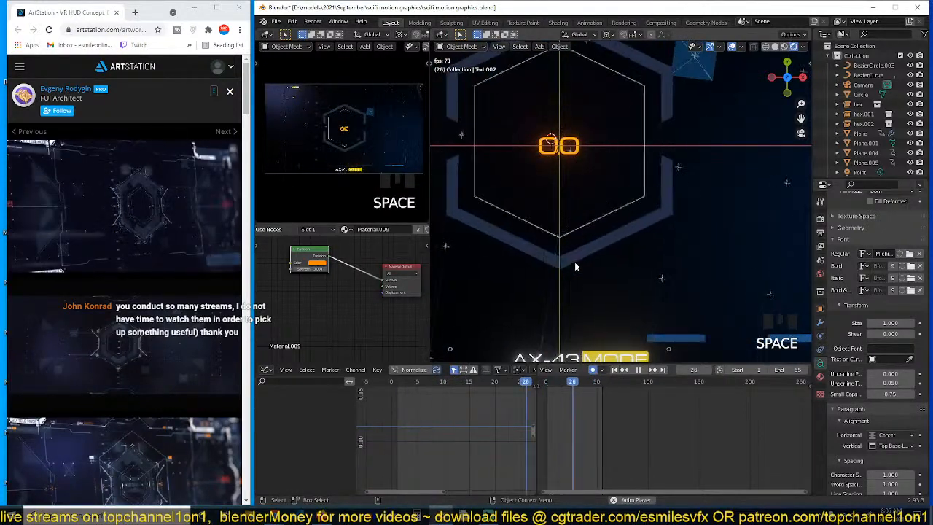
# Hide the viewport overlays, check the hexagon HUD in the running animation and stop the playback
pyautogui.scroll(-3, 574, 262)
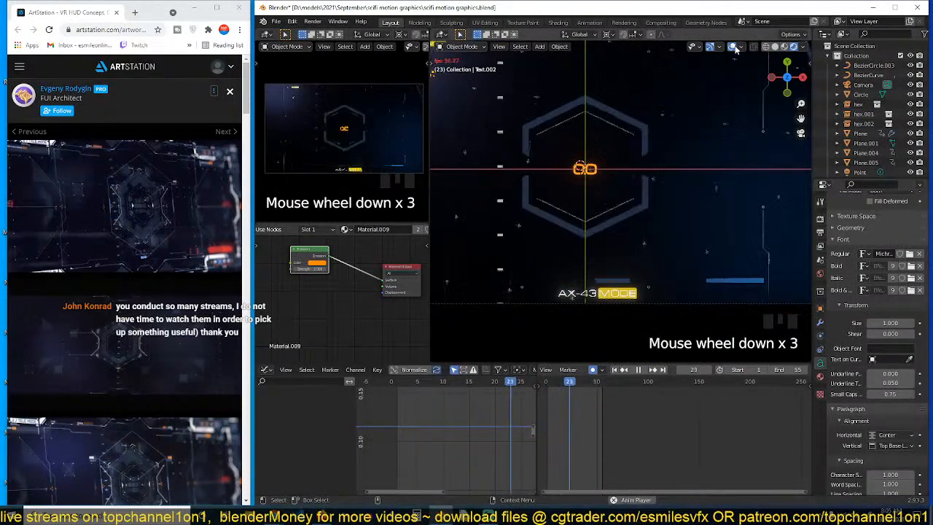
pyautogui.click(800, 133)
pyautogui.scroll(-4, 646, 228)
pyautogui.scroll(5, 646, 226)
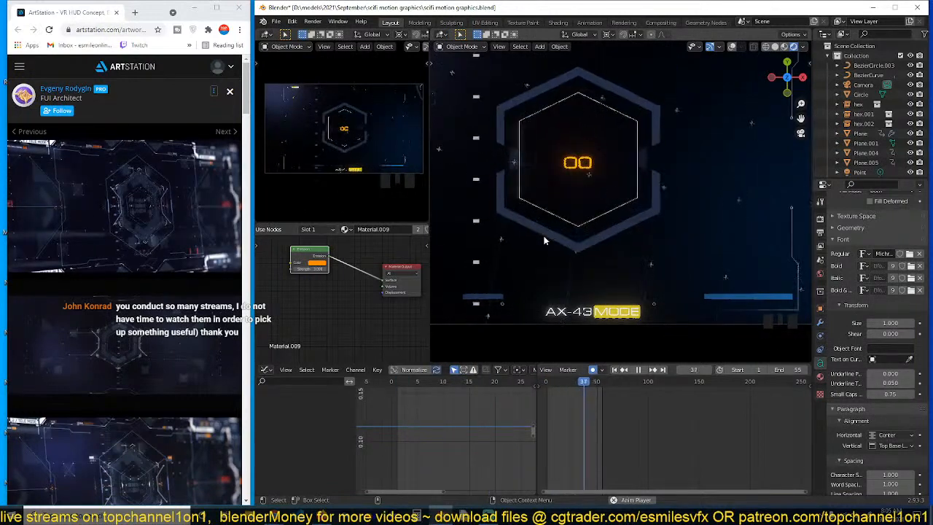
pyautogui.press('space')
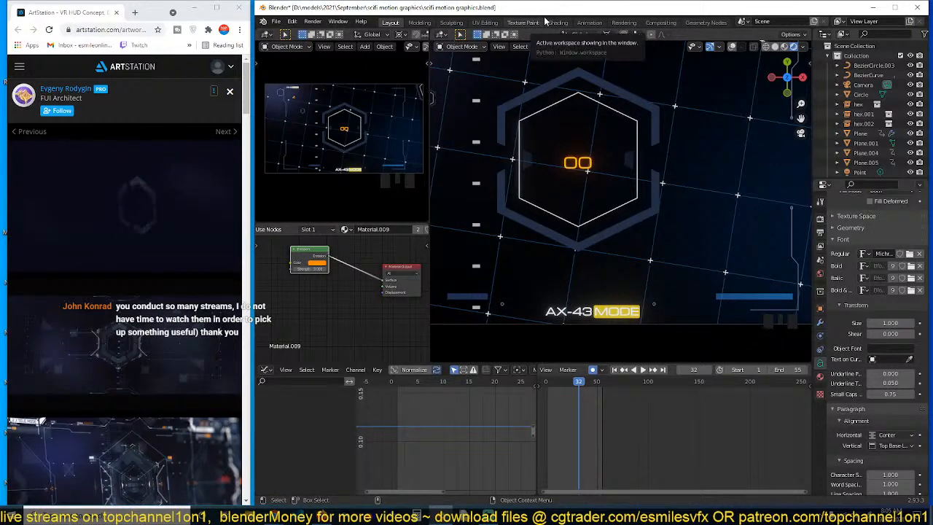
# Switch to the Scripting workspace and split its 3D viewport, making the lower half a Text Editor
pyautogui.scroll(-3, 707, 27)
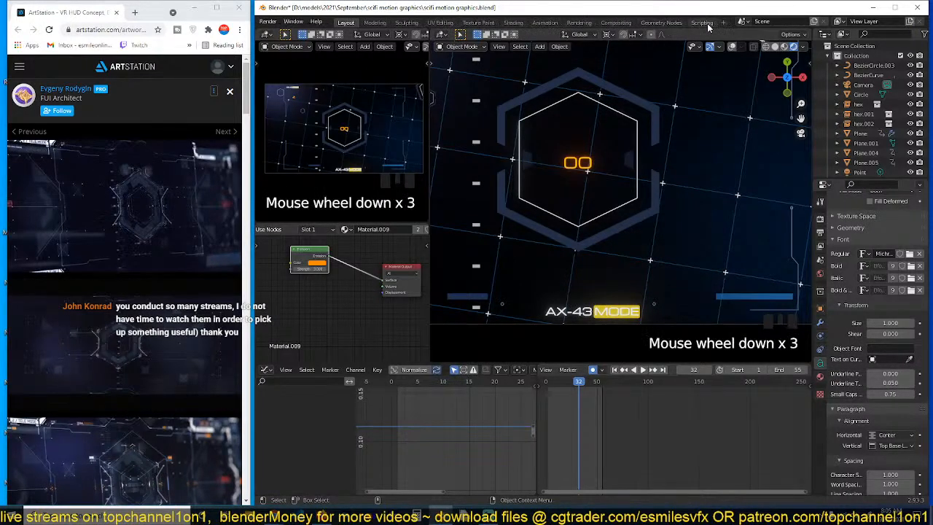
pyautogui.click(696, 26)
pyautogui.scroll(3, 616, 103)
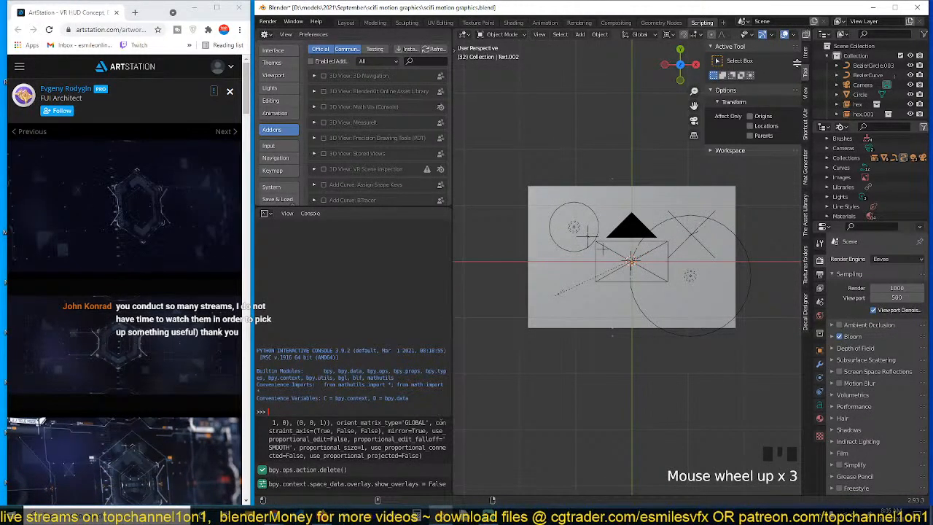
pyautogui.moveTo(797, 63); pyautogui.dragTo(772, 252)
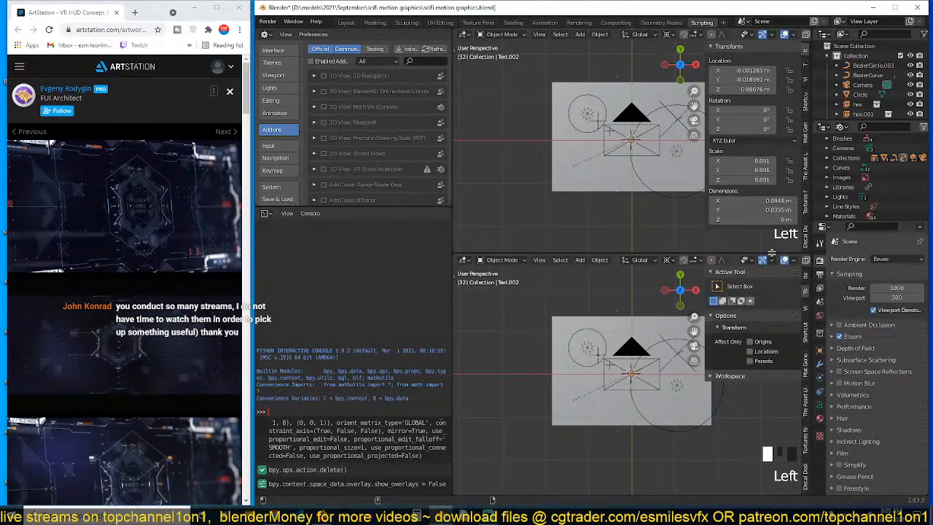
pyautogui.click(464, 260)
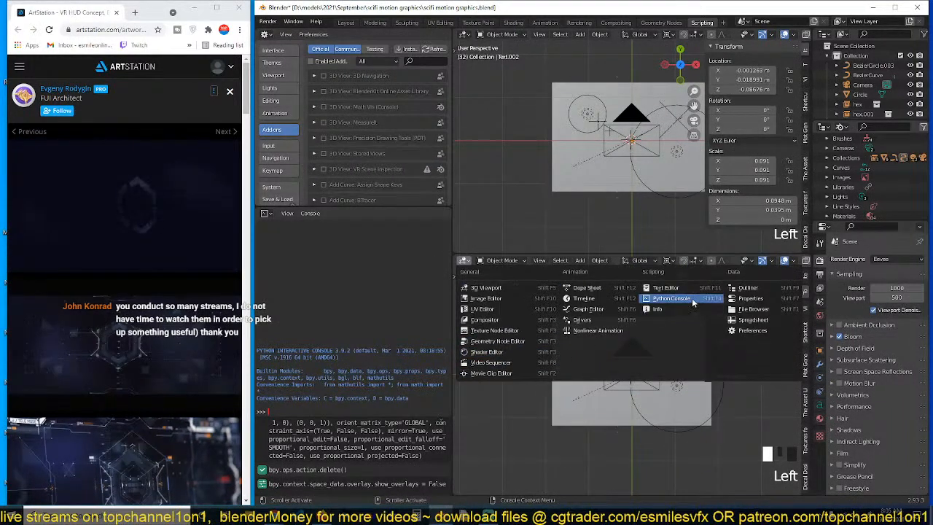
pyautogui.click(665, 288)
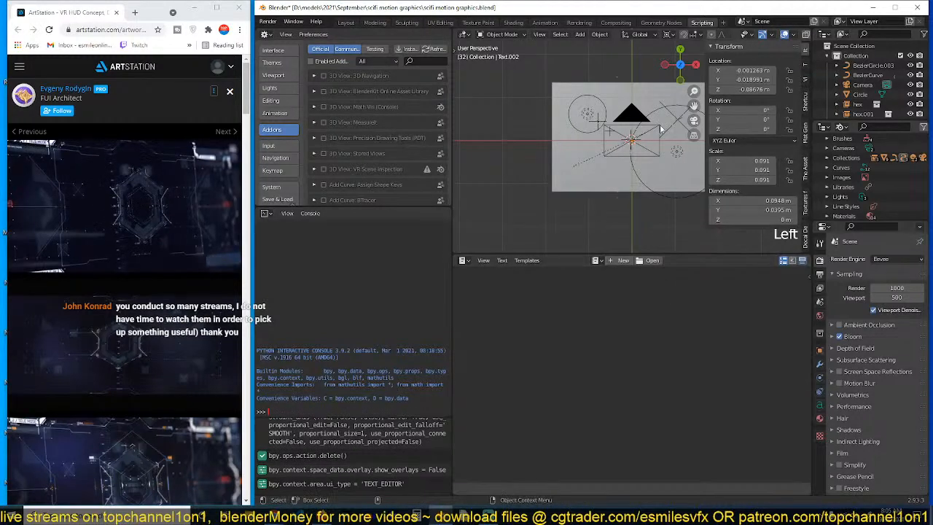
# Show the upper viewport through the camera in rendered shading without overlays and play the animation
pyautogui.press('KP_0')
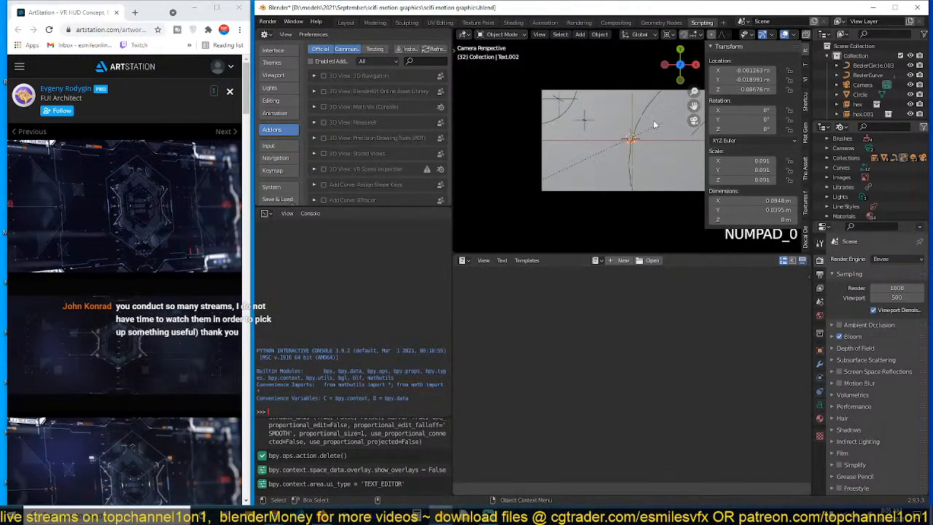
pyautogui.click(784, 38)
pyautogui.scroll(-3, 764, 34)
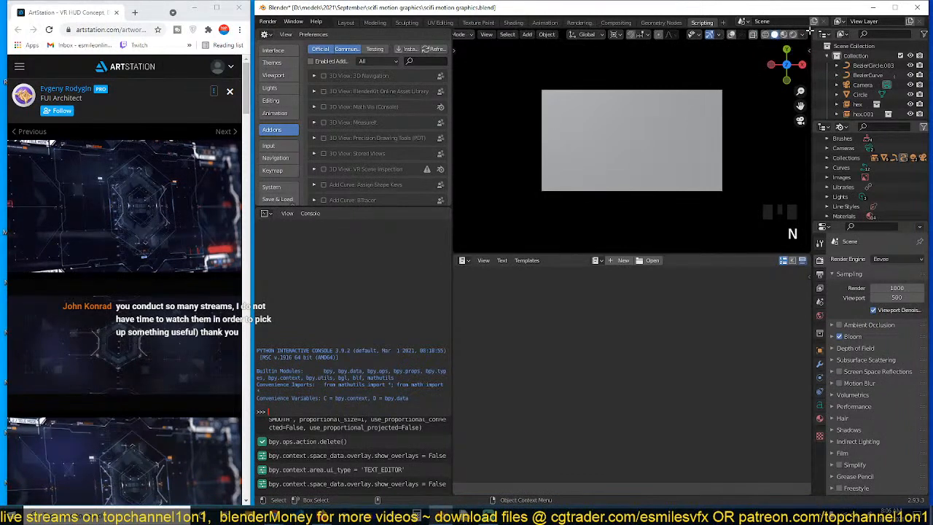
pyautogui.click(793, 34)
pyautogui.scroll(3, 705, 111)
pyautogui.press('space')
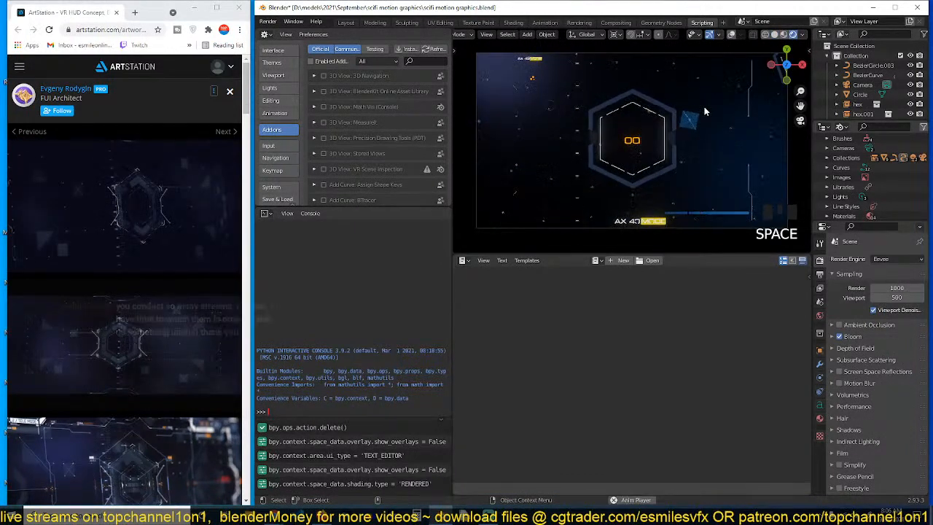
# Create a new script in the Text Editor and write "import bpy" as its first line
pyautogui.click(621, 261)
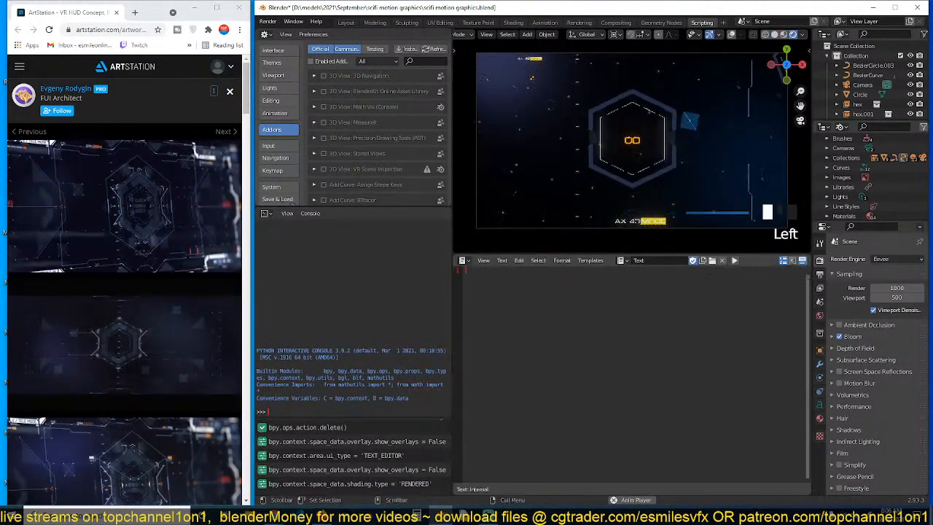
pyautogui.click(531, 296)
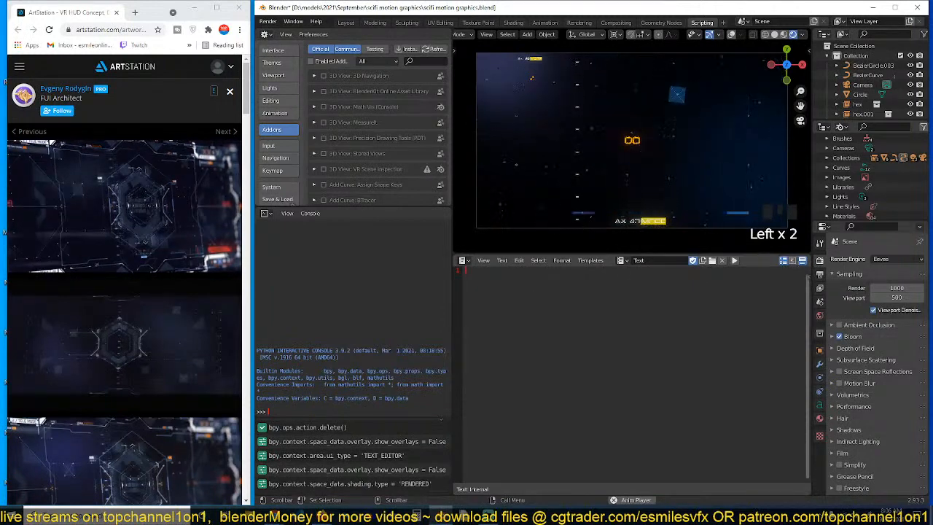
pyautogui.press('BackSpace')
pyautogui.press('BackSpace')
pyautogui.press('BackSpace')
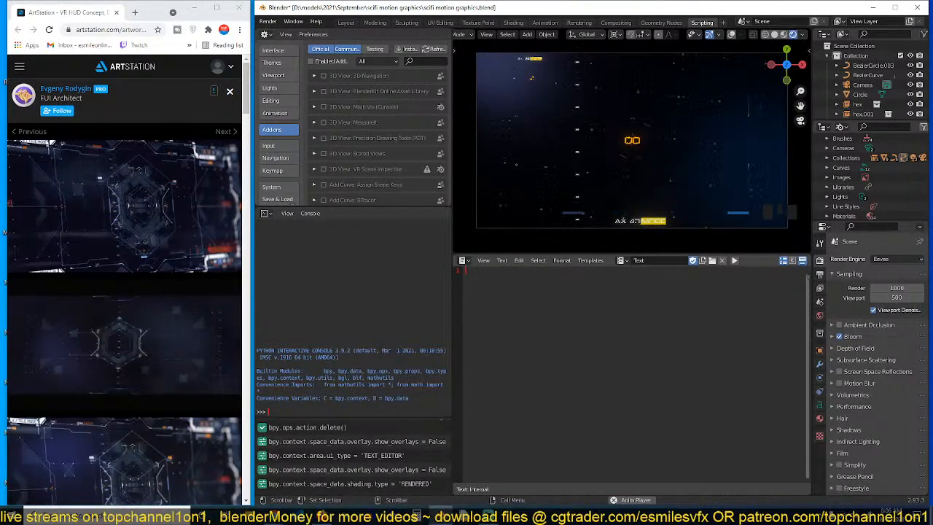
pyautogui.hotkey('ctrl', 'BackSpace')
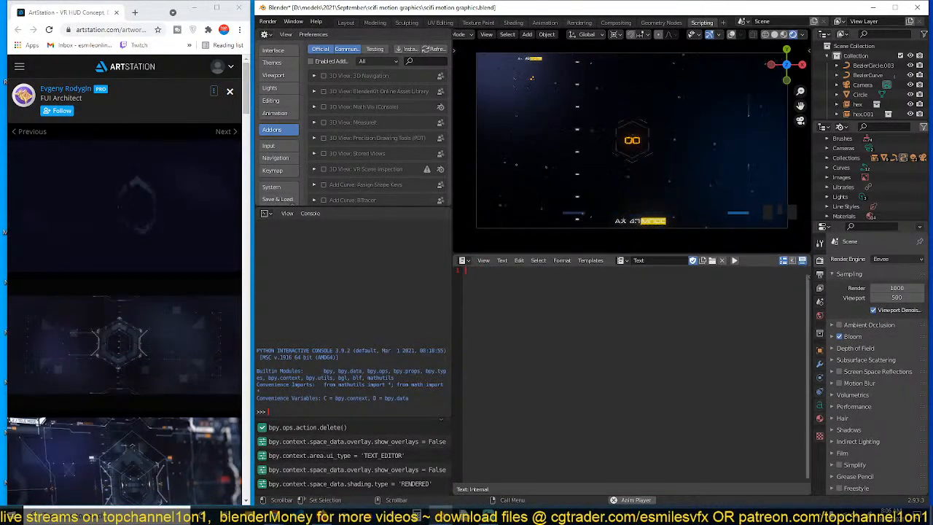
pyautogui.write('import bpy')
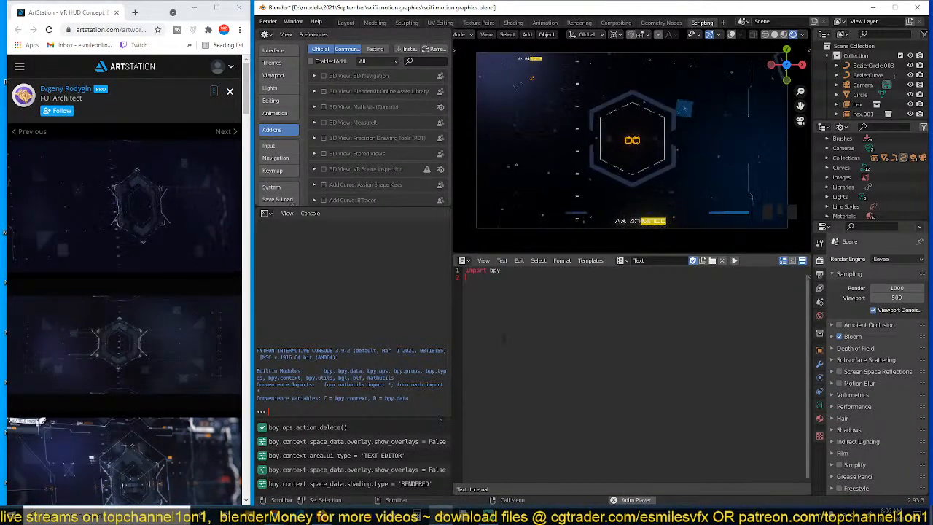
# Switch to Chrome and open a new tab in its own maximized window
pyautogui.click(144, 14)
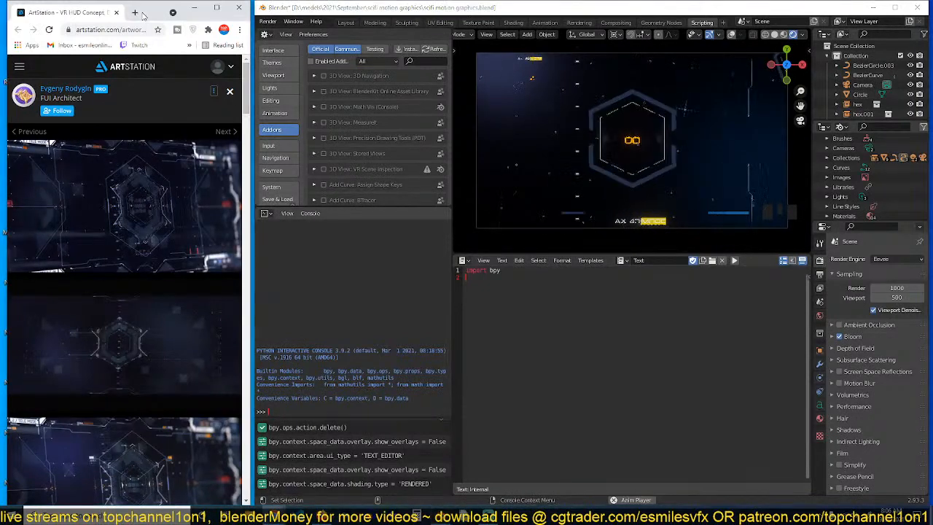
pyautogui.click(138, 16)
pyautogui.moveTo(101, 13); pyautogui.dragTo(458, 82)
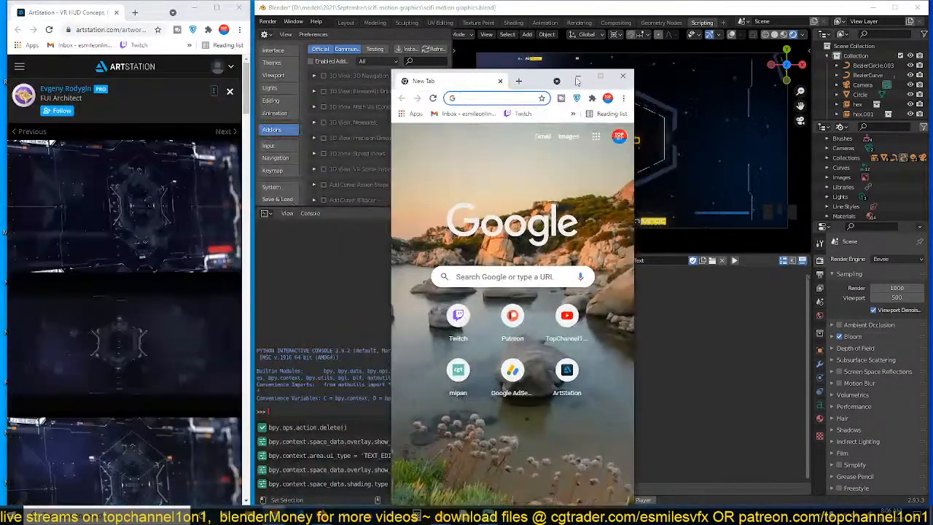
pyautogui.click(601, 76)
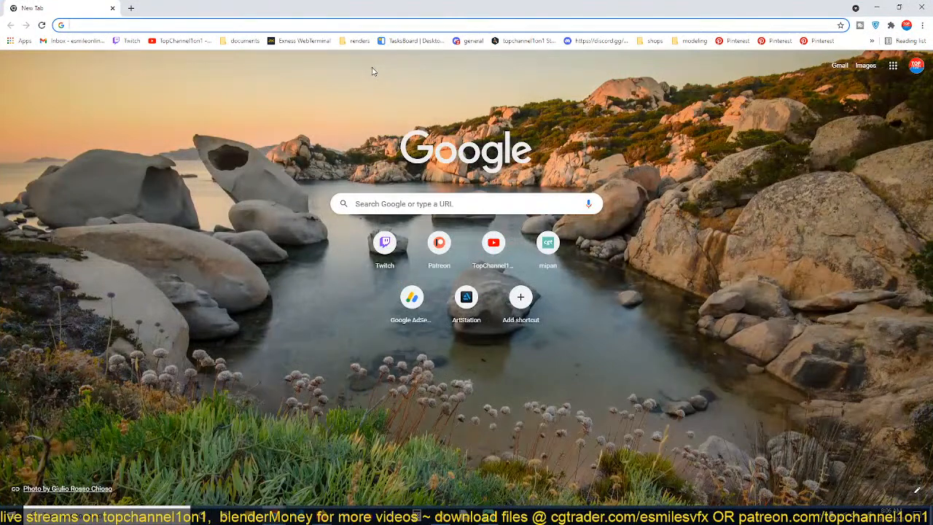
# Search Google for "bpy change frame handler"
pyautogui.write('bpy propertygroup')
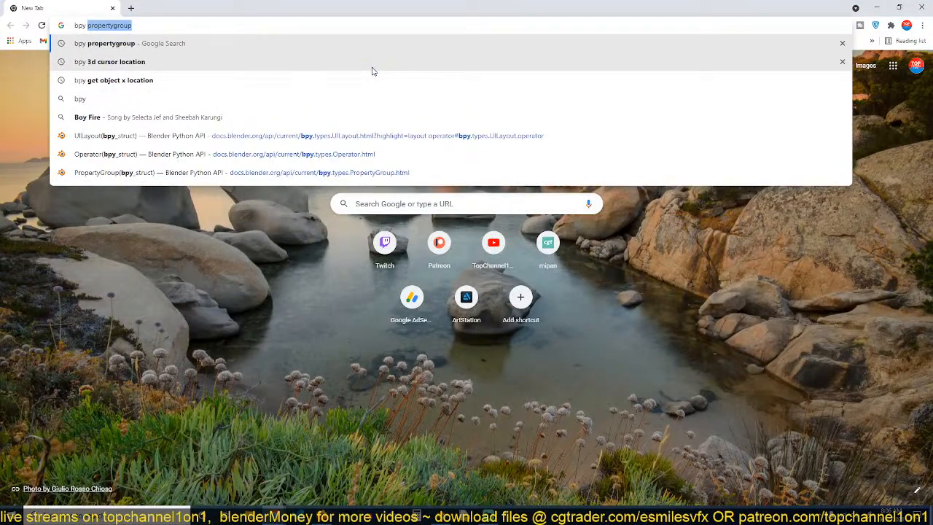
pyautogui.hotkey('ctrl', 'a')
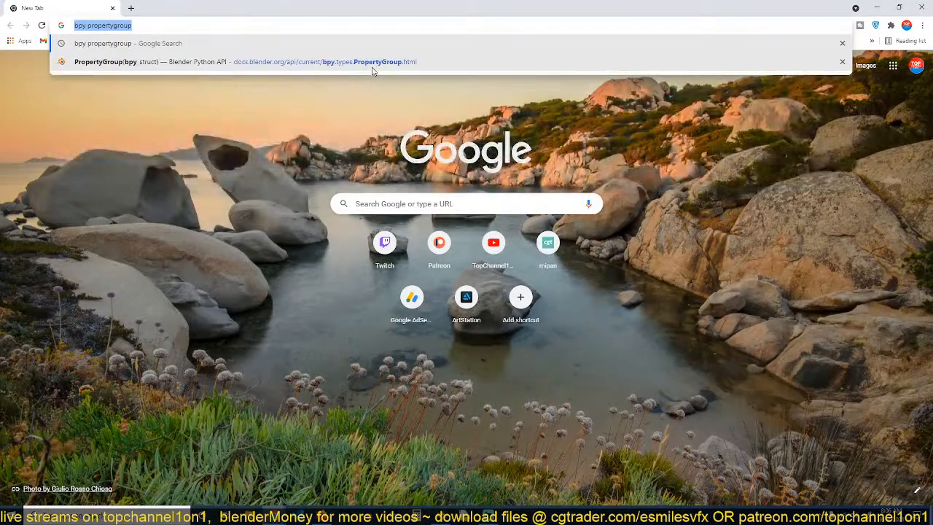
pyautogui.press('Right')
pyautogui.hotkey('ctrl', 'BackSpace')
pyautogui.write('change')
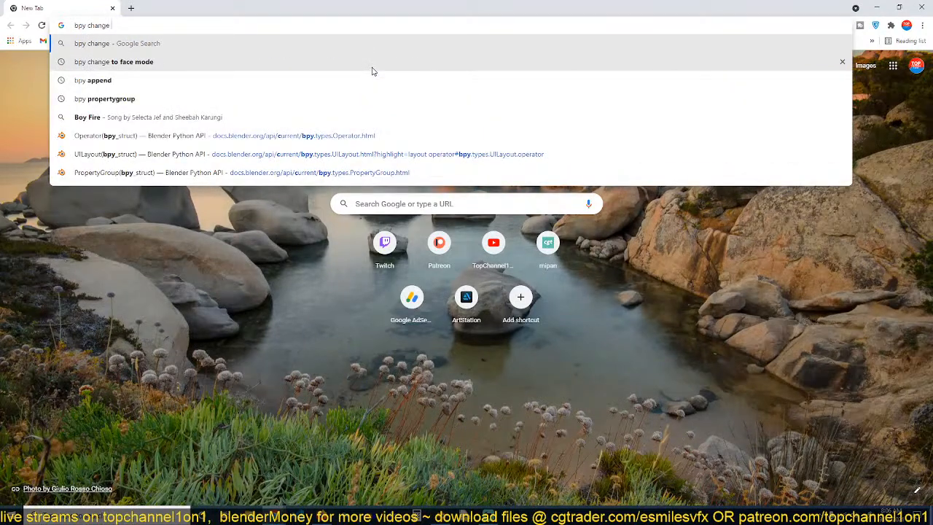
pyautogui.write(' frame handl')
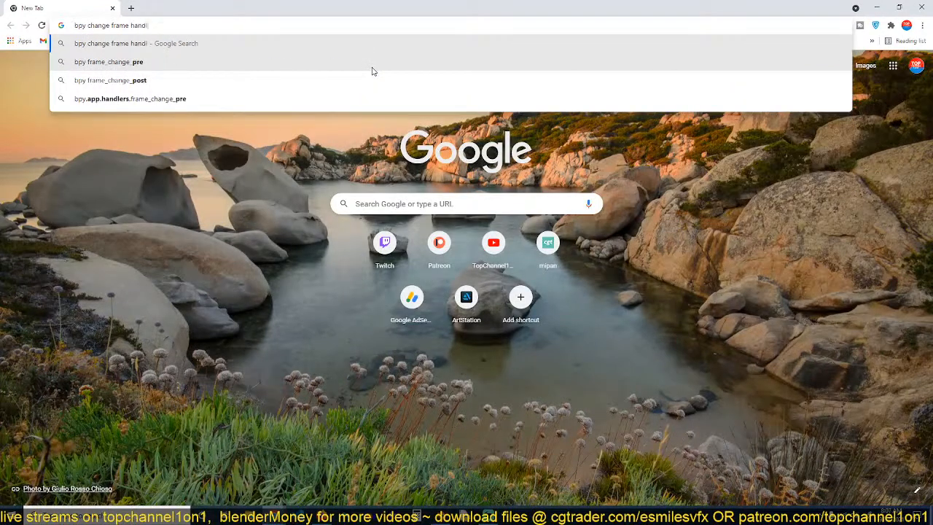
pyautogui.write('er')
pyautogui.press('Return')
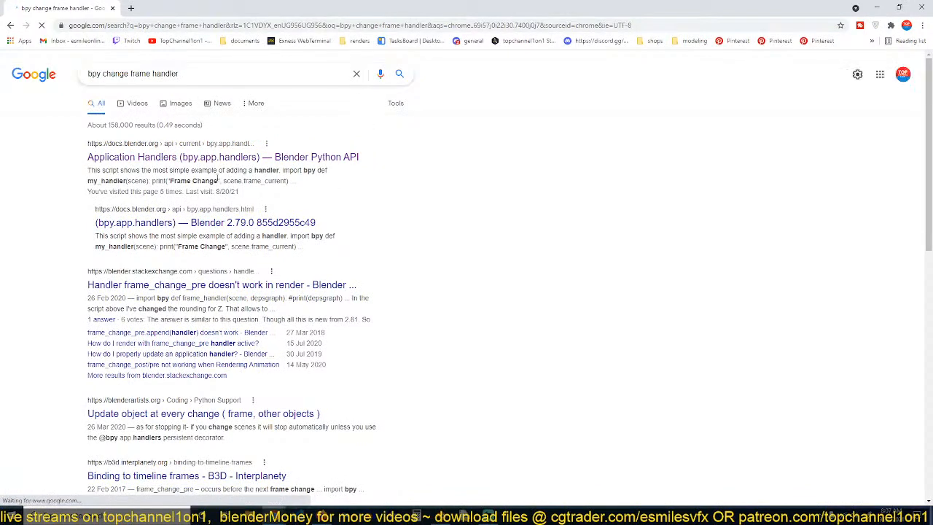
# Open the Application Handlers API page in a background tab and read the Stack Exchange question "Handler frame_change_pre doesn't work in render"
pyautogui.middleClick(224, 154)
pyautogui.click(215, 285)
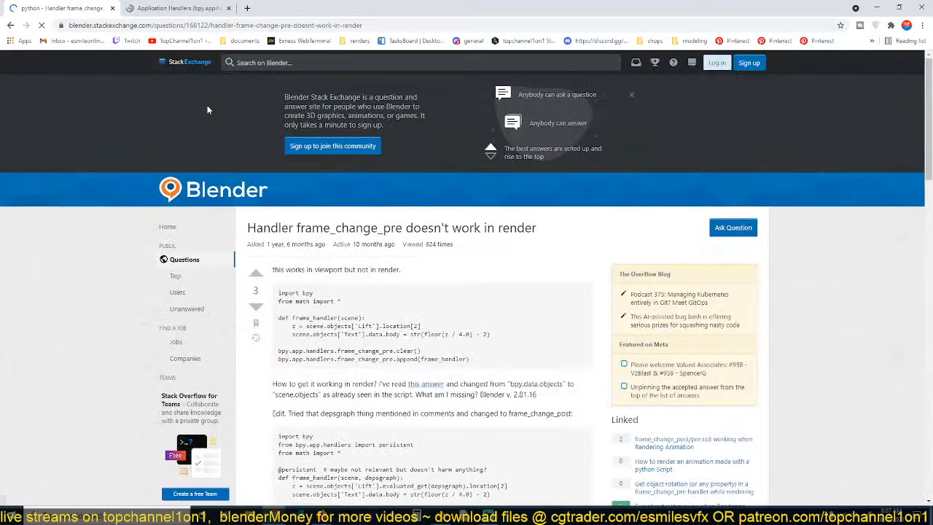
pyautogui.scroll(-5, 397, 377)
pyautogui.scroll(-7, 398, 379)
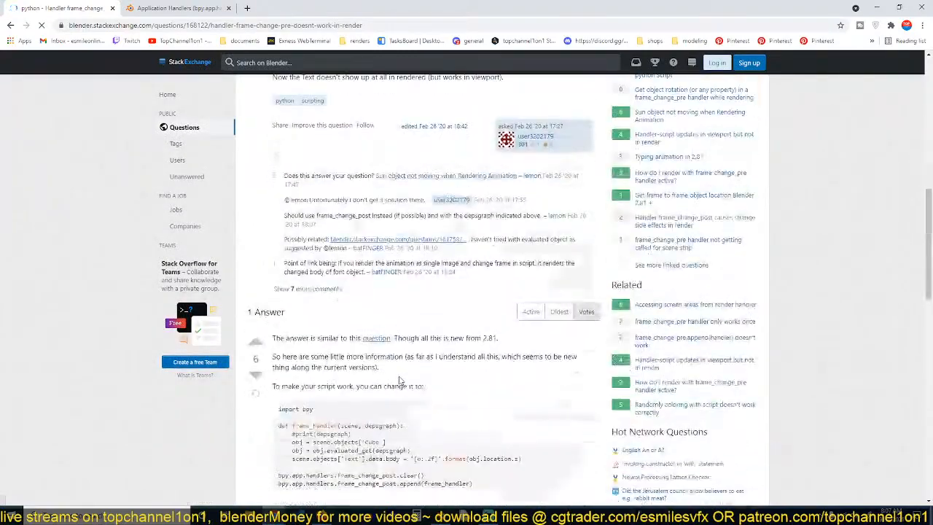
# Copy the answer's frame_handler function with its frame_change_post lines and paste them into the Blender script, separated from the import by a blank line
pyautogui.scroll(6, 400, 380)
pyautogui.scroll(3, 399, 380)
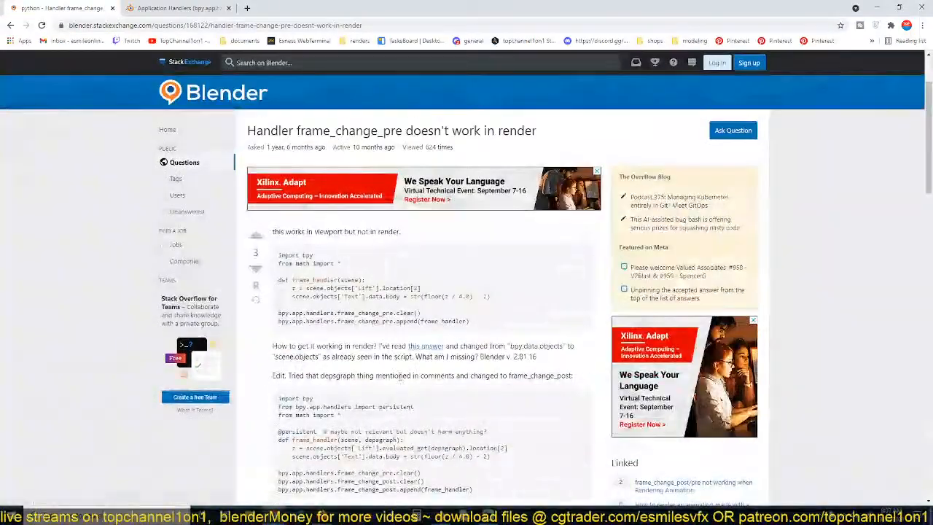
pyautogui.scroll(-7, 394, 386)
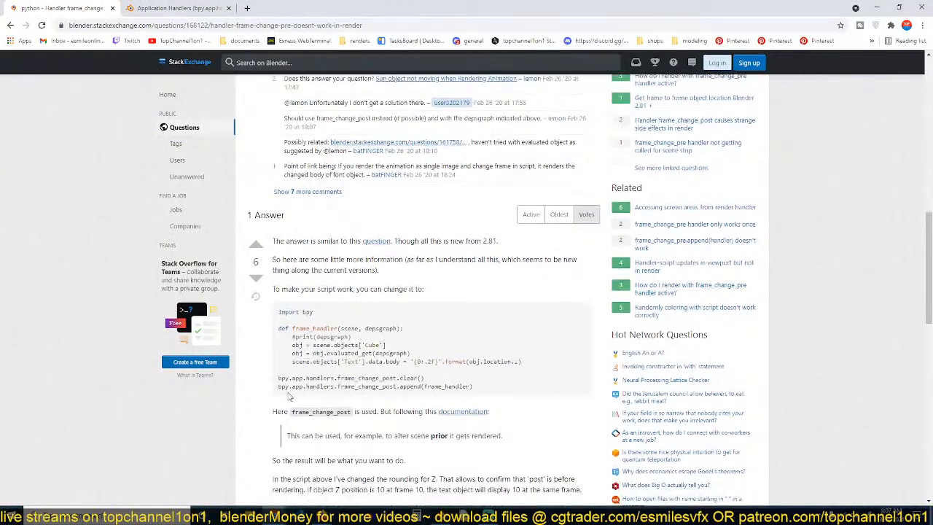
pyautogui.moveTo(277, 330); pyautogui.dragTo(481, 388)
pyautogui.hotkey('ctrl', 'c')
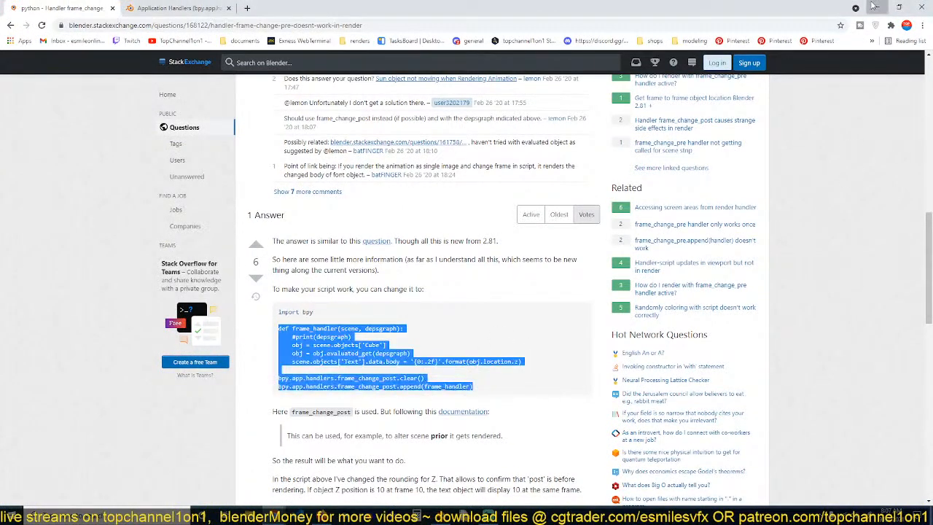
pyautogui.hotkey('alt', 'Tab')
pyautogui.hotkey('ctrl', 'v')
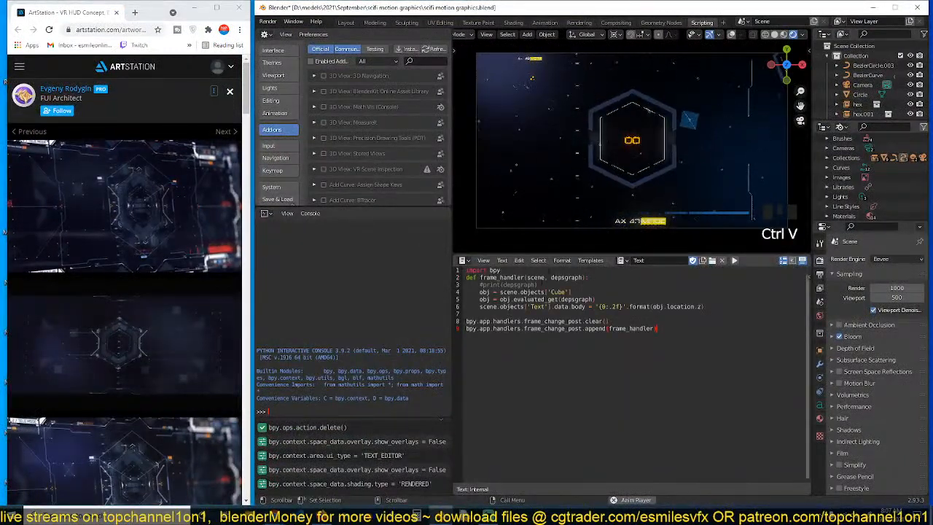
pyautogui.press('Return')
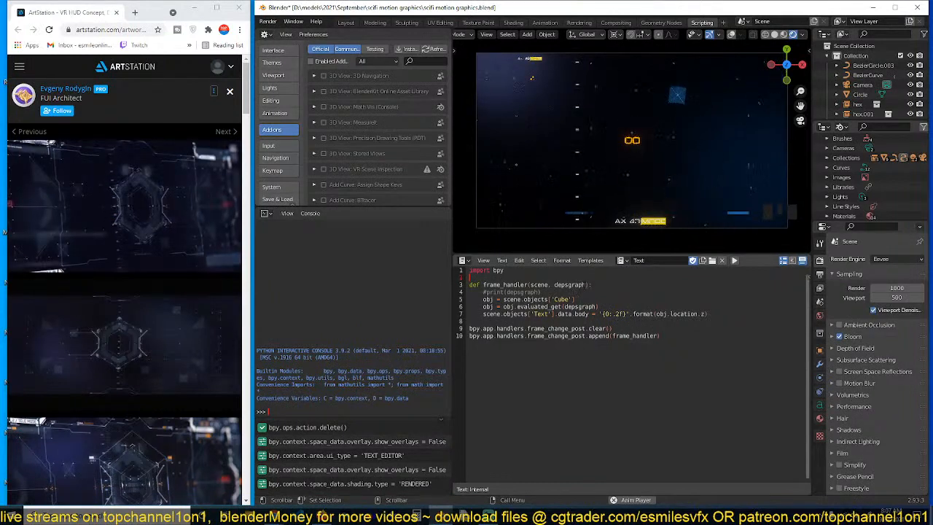
# Reduce the parameters of the frame_handler function to just scene
pyautogui.click(587, 285)
pyautogui.hotkey('shift', 'Left')
pyautogui.hotkey('shift', 'Left')
pyautogui.hotkey('shift', 'Left')
pyautogui.hotkey('shift', 'Left')
pyautogui.hotkey('shift', 'Left')
pyautogui.hotkey('shift', 'Left')
pyautogui.hotkey('shift', 'Left')
pyautogui.hotkey('shift', 'Left')
pyautogui.hotkey('shift', 'Left')
pyautogui.hotkey('shift', 'Left')
pyautogui.hotkey('shift', 'Left')
pyautogui.hotkey('shift', 'Left')
pyautogui.hotkey('shift', 'Left')
pyautogui.hotkey('shift', 'Left')
pyautogui.hotkey('shift', 'Left')
pyautogui.hotkey('shift', 'Left')
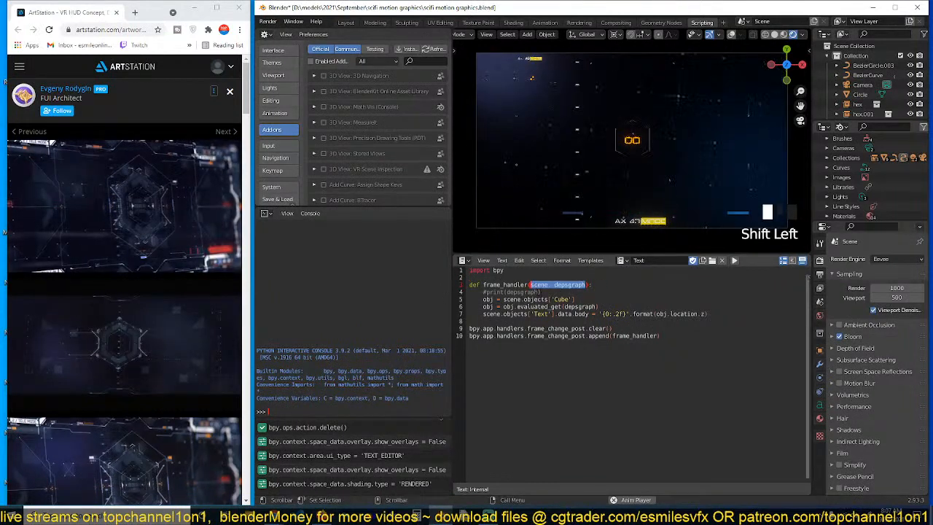
pyautogui.press('BackSpace')
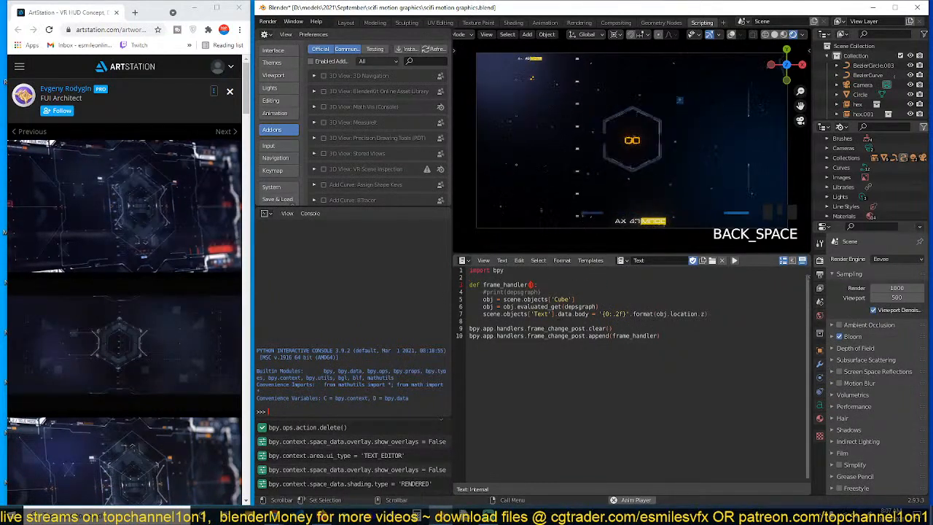
pyautogui.doubleClick(506, 285)
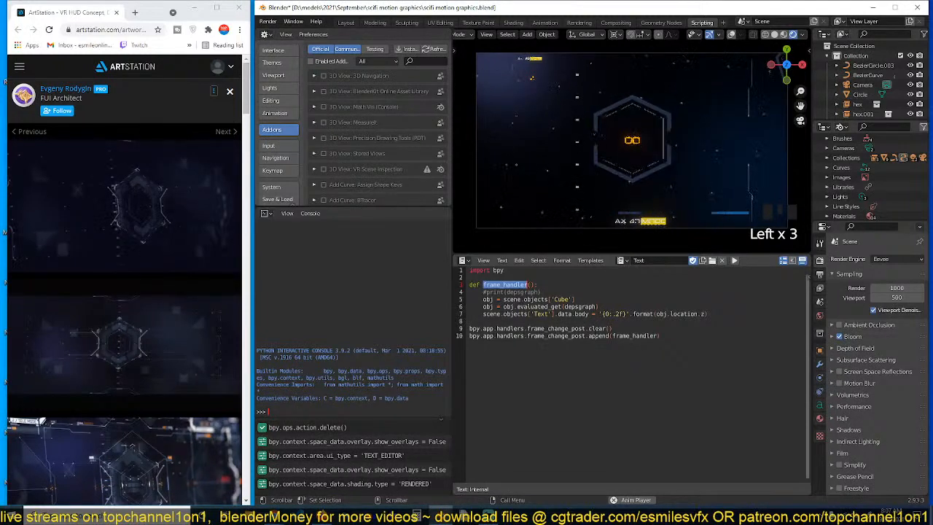
pyautogui.click(636, 336)
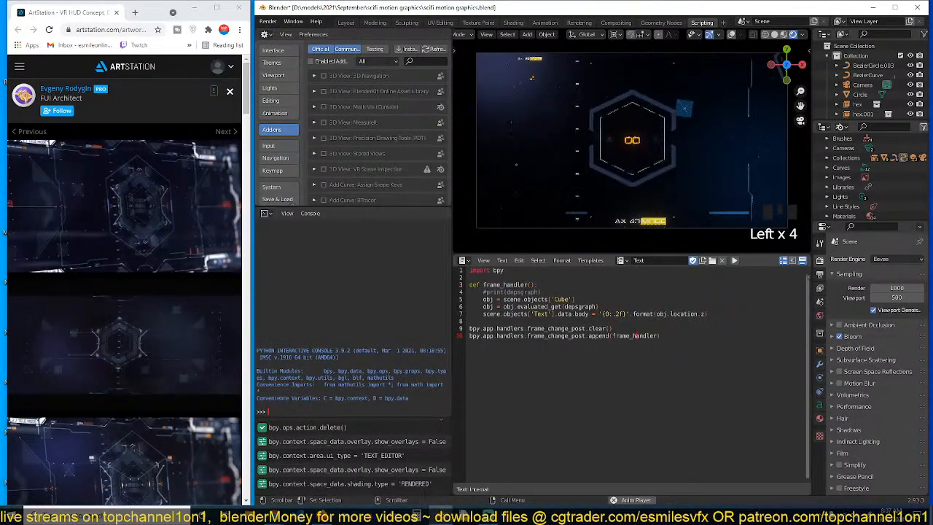
pyautogui.click(531, 284)
pyautogui.write('scene')
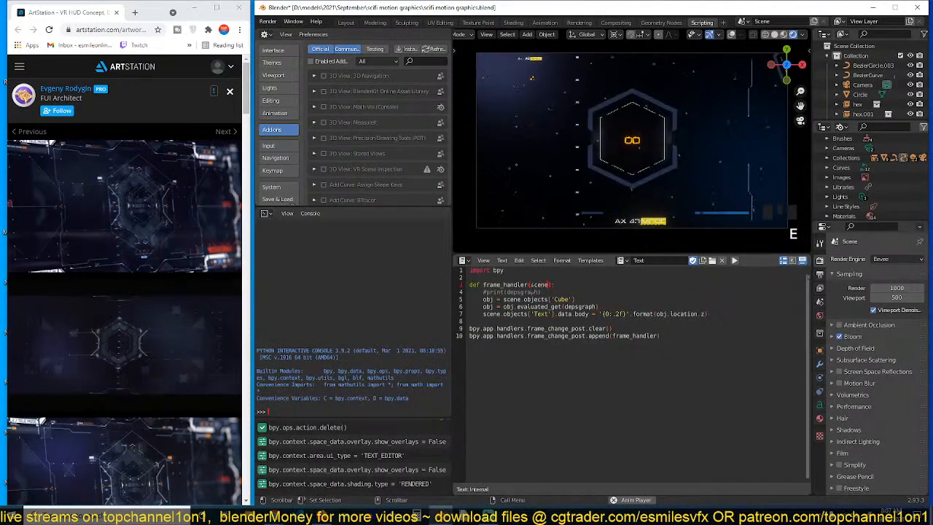
# Replace the whole body of frame_handler with the single statement print(1)
pyautogui.click(600, 336)
pyautogui.press('Left')
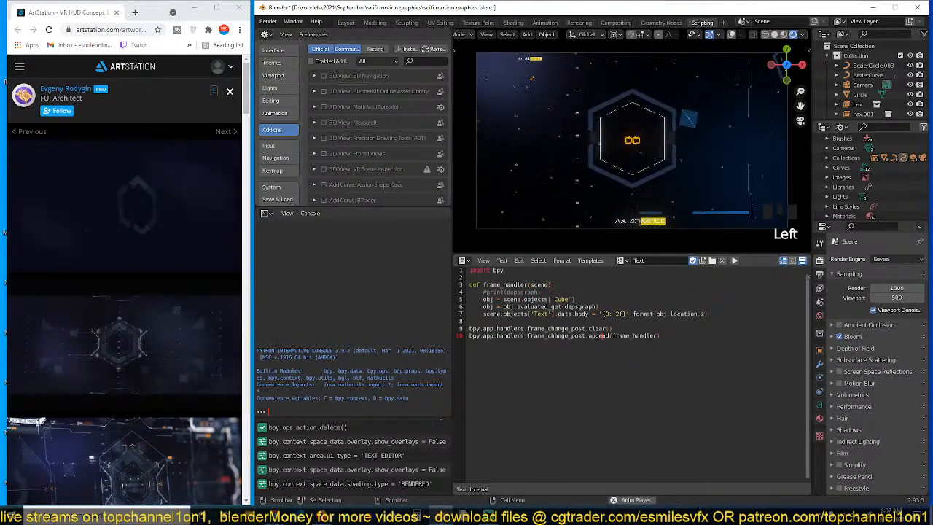
pyautogui.press('Left')
pyautogui.press('Left')
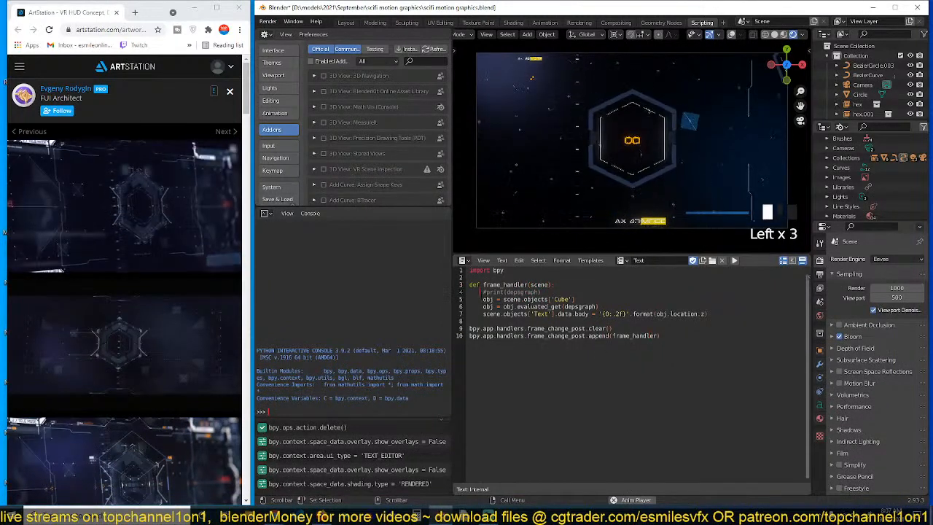
pyautogui.moveTo(468, 291); pyautogui.dragTo(707, 314)
pyautogui.write('print')
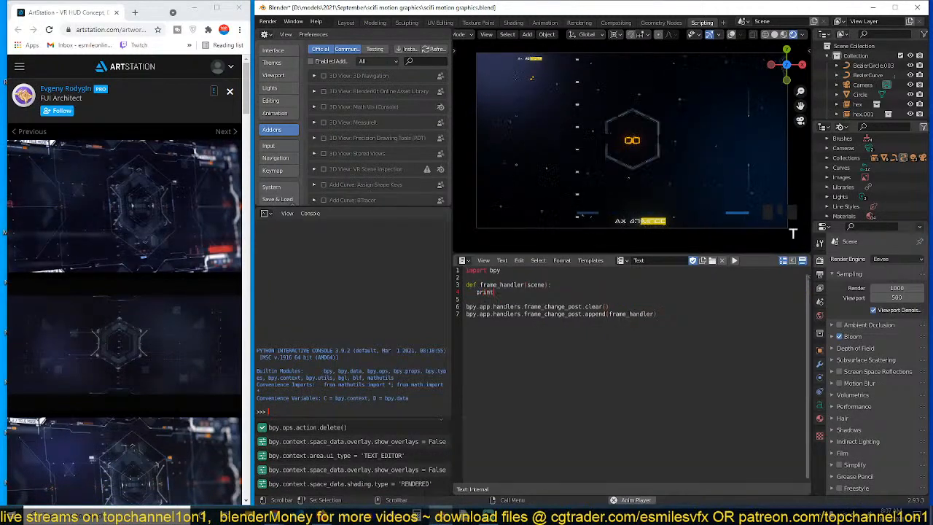
pyautogui.write('(1)')
pyautogui.press('Left')
pyautogui.write('1')
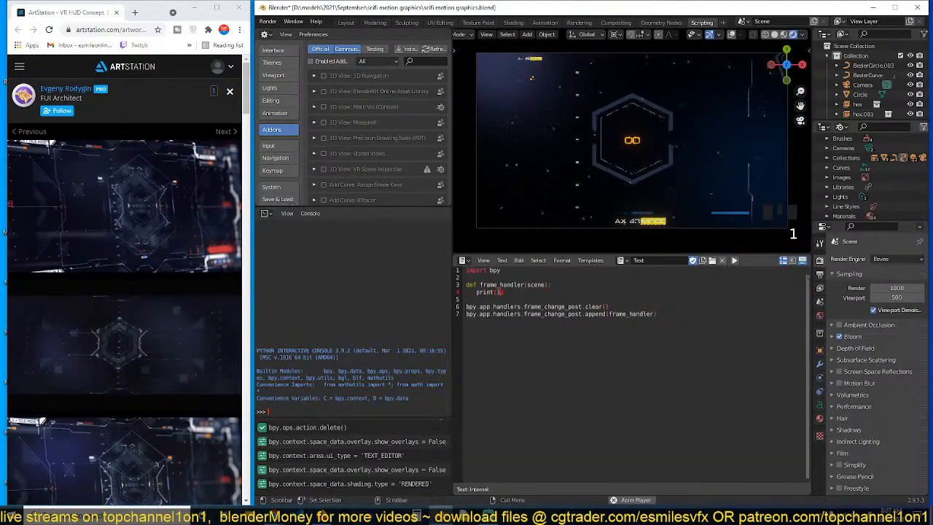
# Run the script and check the handler's printed output in Blender's system console
pyautogui.press('Left')
pyautogui.press('Left')
pyautogui.press('Left')
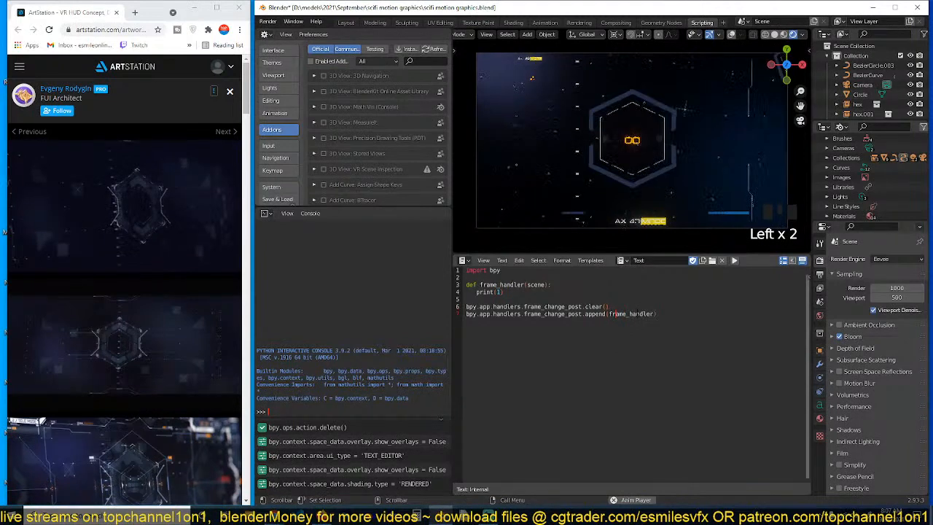
pyautogui.click(735, 261)
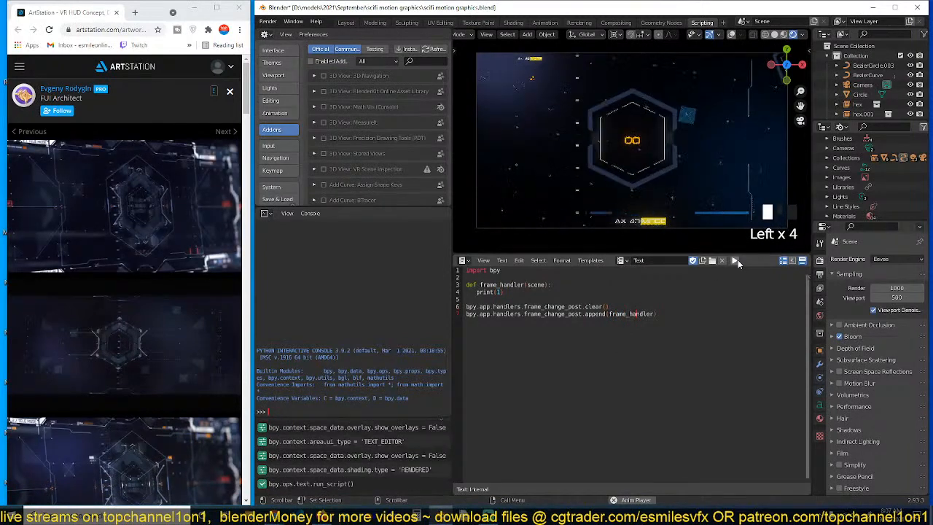
pyautogui.click(293, 21)
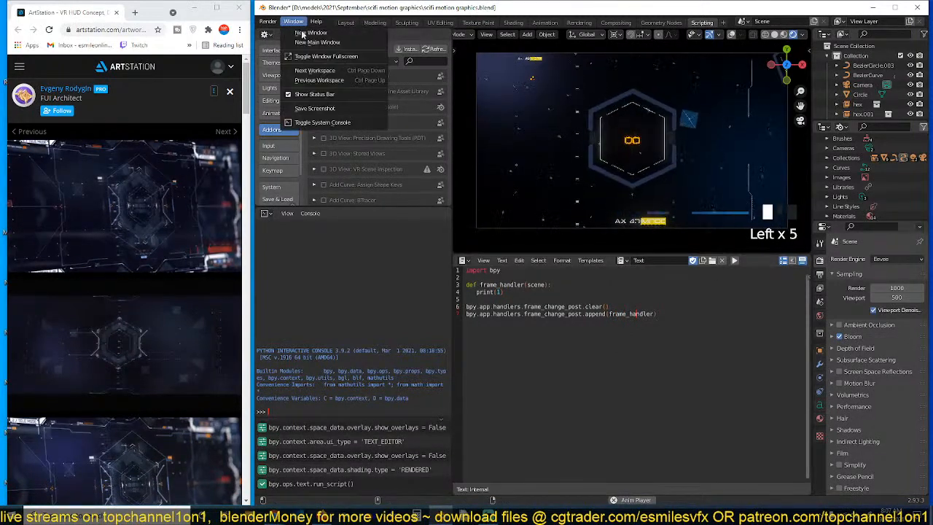
pyautogui.click(325, 121)
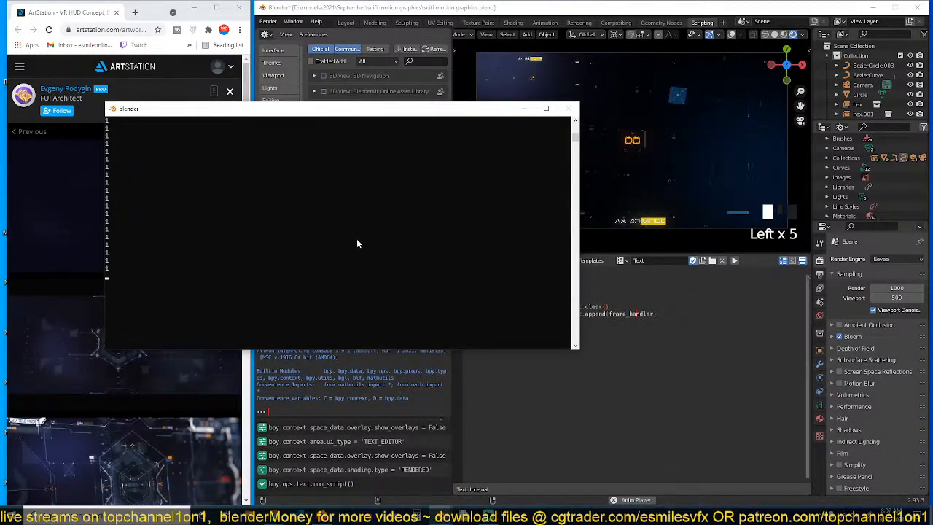
pyautogui.click(524, 109)
# Remove the stray space entered in the append line and save the Blender file
pyautogui.click(593, 382)
pyautogui.press('space')
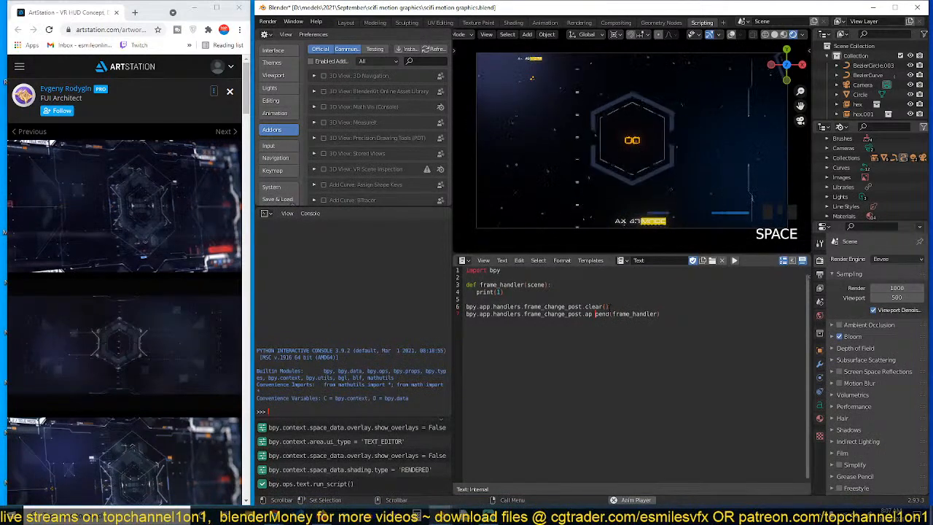
pyautogui.press('BackSpace')
pyautogui.click(500, 291)
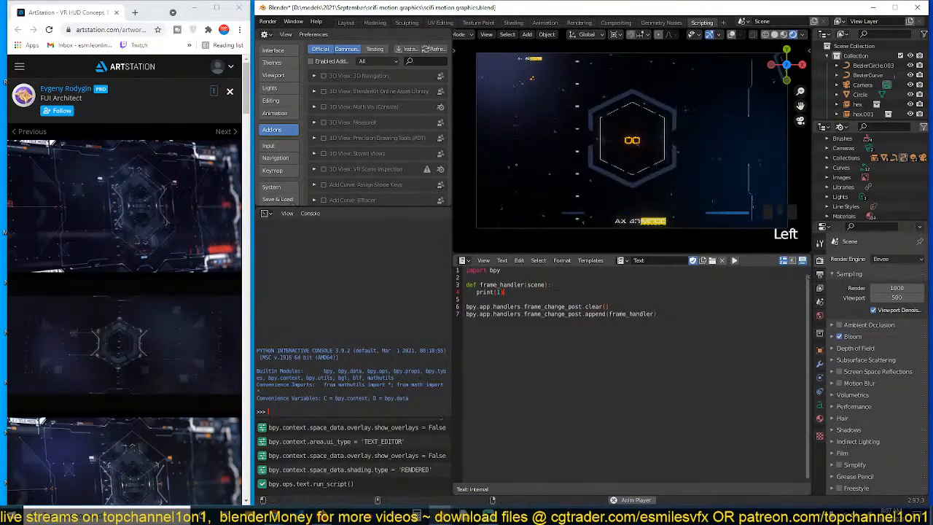
pyautogui.hotkey('ctrl', 's')
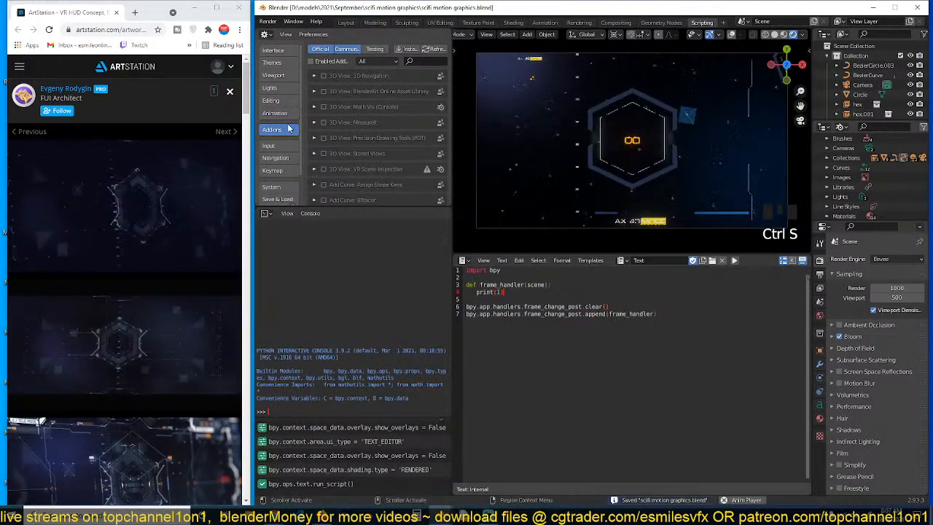
# Delete the 1 from the print call inside frame_handler, leaving its parentheses empty
pyautogui.click(531, 285)
pyautogui.click(531, 285)
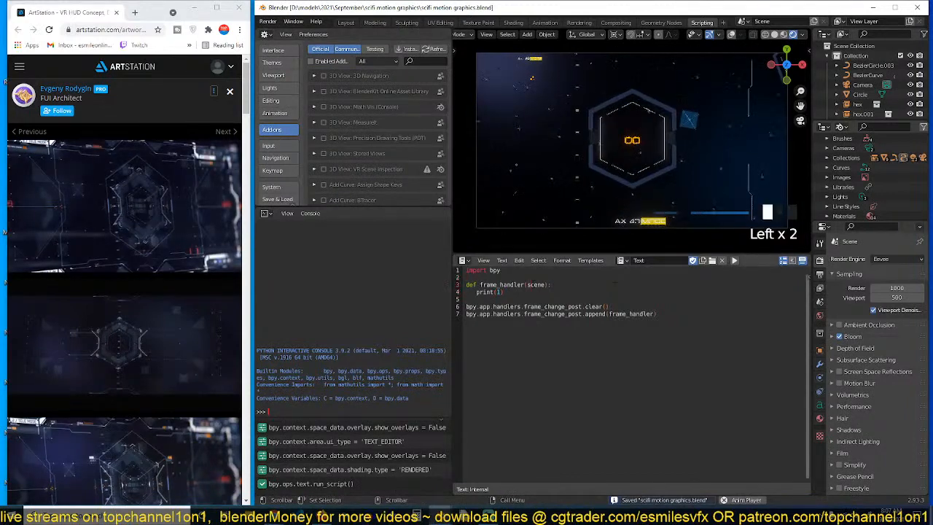
pyautogui.click(503, 292)
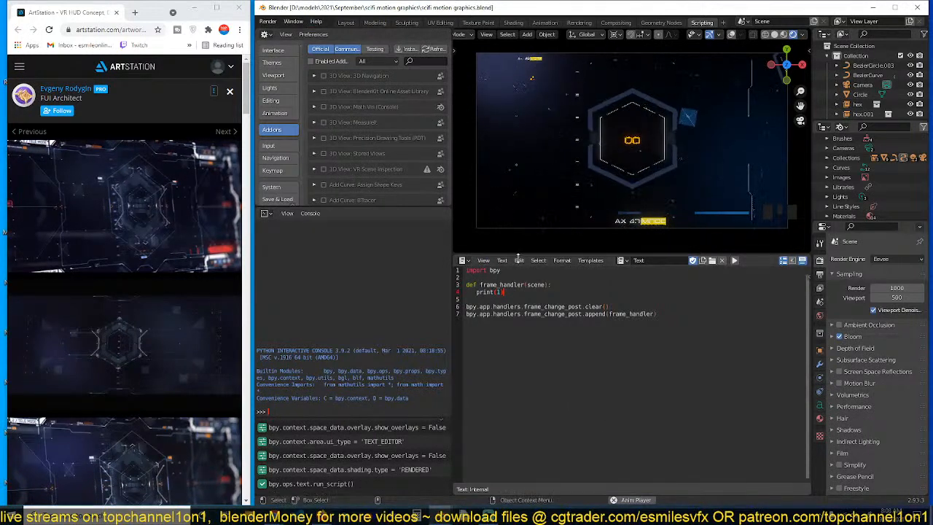
pyautogui.doubleClick(499, 291)
pyautogui.press('BackSpace')
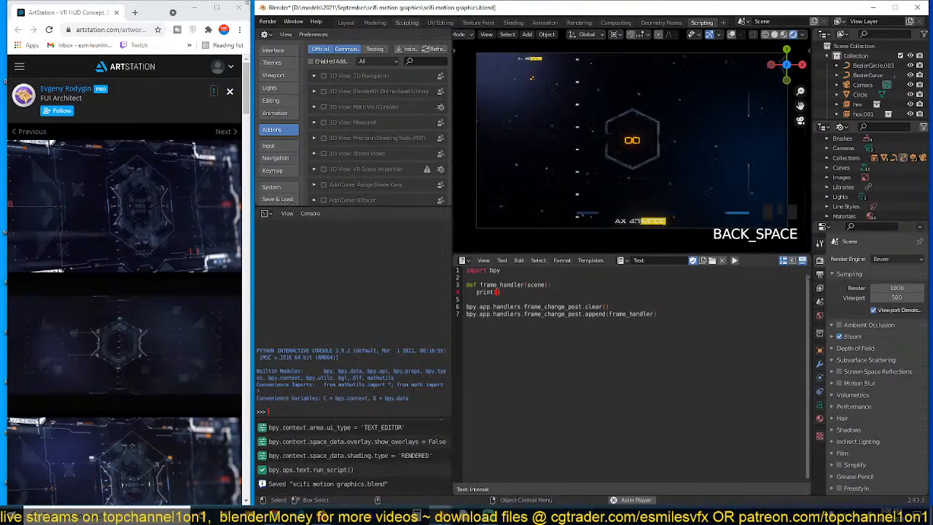
# Stop the animation playback in the Layout workspace and copy the full data path of the Current Frame property
pyautogui.click(347, 23)
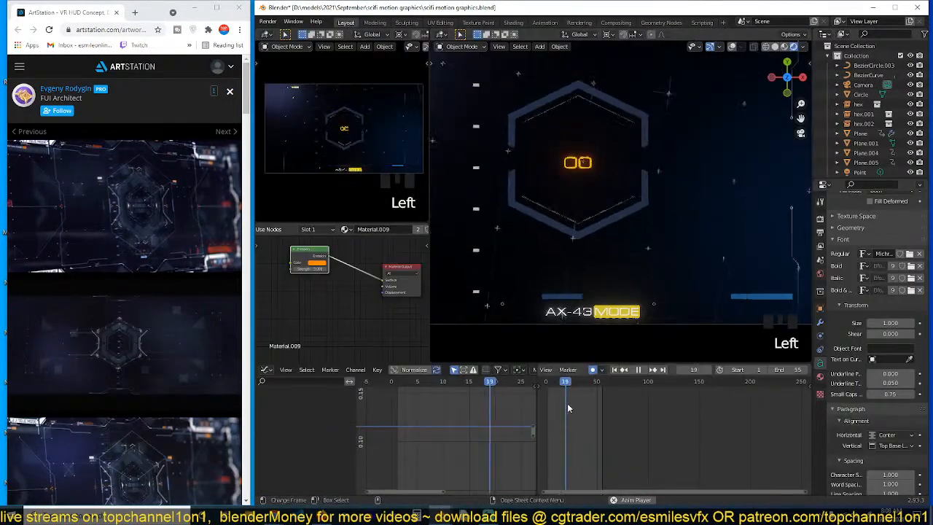
pyautogui.click(638, 370)
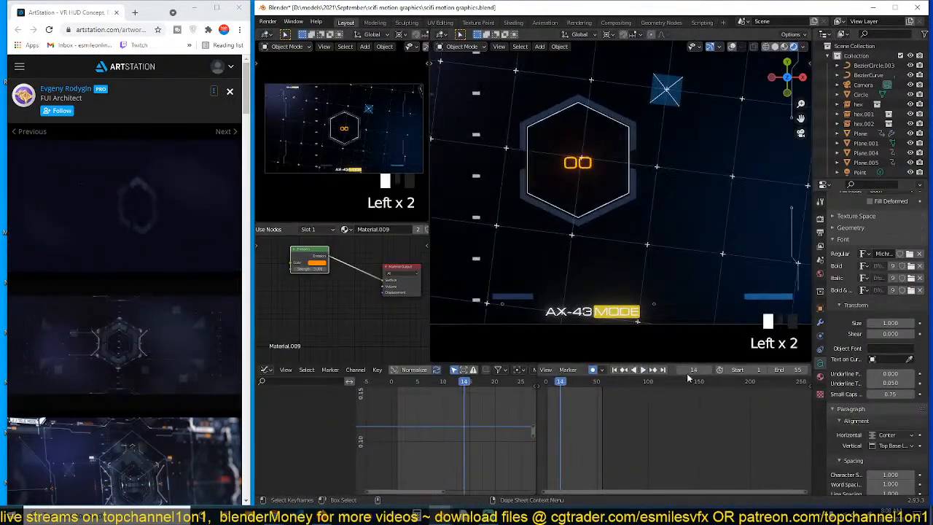
pyautogui.rightClick(695, 369)
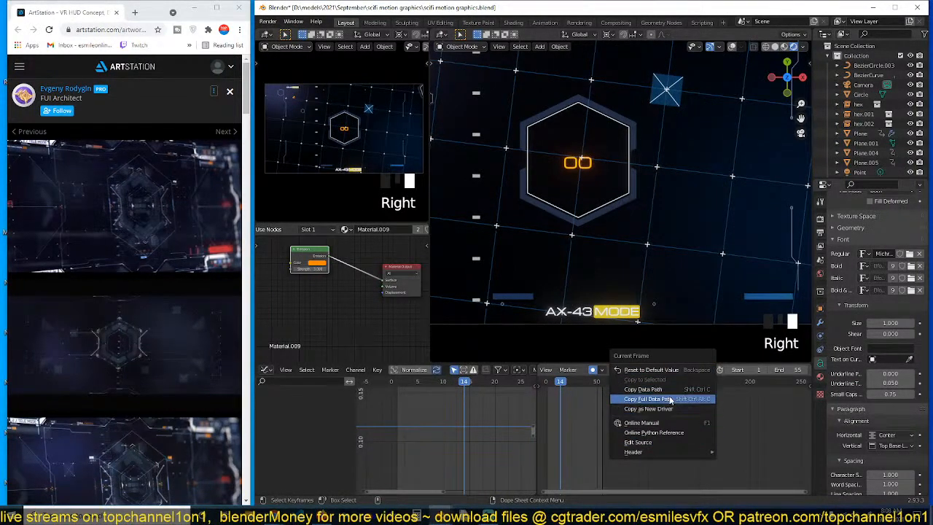
# Return to the Scripting workspace and insert bpy.data.scenes["Scene"].frame_current as the argument of the print call
pyautogui.click(704, 21)
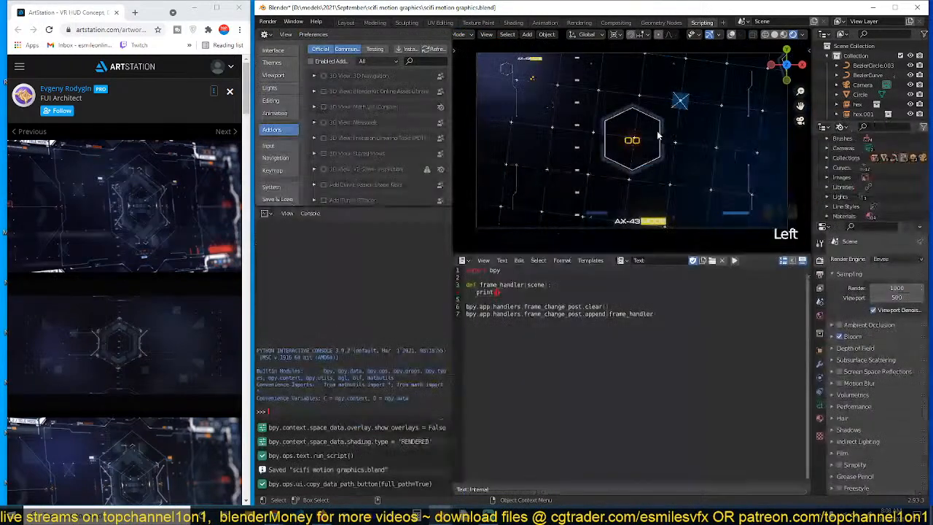
pyautogui.click(496, 291)
pyautogui.click(496, 292)
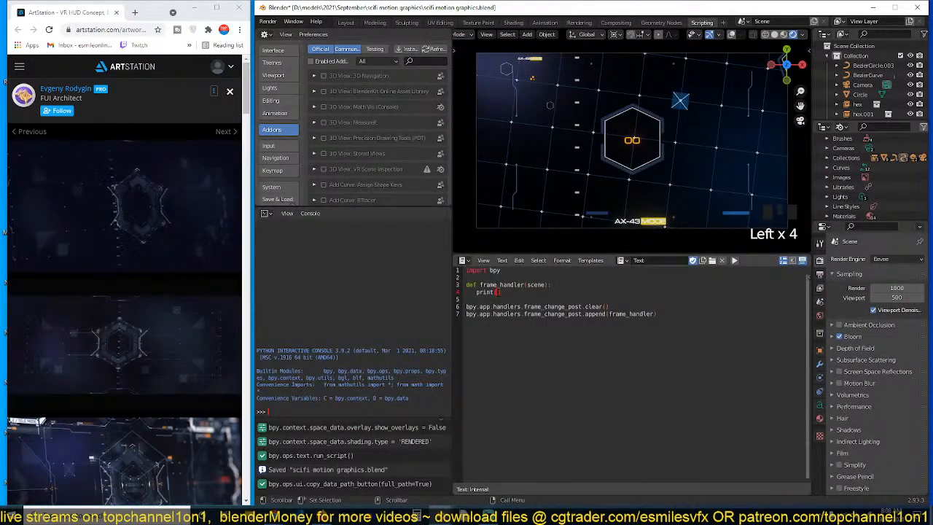
pyautogui.write('bpy.data.scenes["Scene"].frame_current')
# Replace bpy.data.scenes["Scene"] with bpy.context.scene in the print call, keeping .frame_current
pyautogui.press('Left')
pyautogui.press('Left')
pyautogui.press('Left')
pyautogui.press('Left')
pyautogui.press('Left')
pyautogui.press('Left')
pyautogui.press('Left')
pyautogui.press('Left')
pyautogui.press('Left')
pyautogui.press('Left')
pyautogui.press('Left')
pyautogui.press('Left')
pyautogui.press('Left')
pyautogui.press('Left')
pyautogui.press('Left')
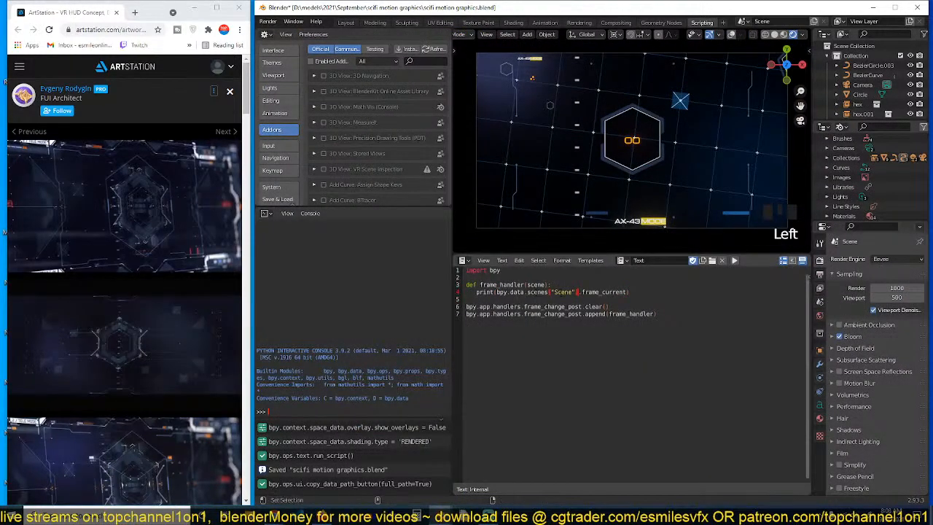
pyautogui.hotkey('shift', 'Left')
pyautogui.hotkey('shift', 'Left')
pyautogui.hotkey('shift', 'Left')
pyautogui.hotkey('shift', 'Left')
pyautogui.hotkey('shift', 'Left')
pyautogui.hotkey('shift', 'Left')
pyautogui.hotkey('shift', 'Left')
pyautogui.hotkey('shift', 'Left')
pyautogui.hotkey('shift', 'Left')
pyautogui.hotkey('shift', 'Left')
pyautogui.hotkey('shift', 'Left')
pyautogui.hotkey('shift', 'Left')
pyautogui.hotkey('shift', 'Left')
pyautogui.hotkey('shift', 'Left')
pyautogui.hotkey('shift', 'Left')
pyautogui.hotkey('shift', 'Left')
pyautogui.hotkey('shift', 'Left')
pyautogui.hotkey('shift', 'Left')
pyautogui.hotkey('shift', 'Left')
pyautogui.hotkey('shift', 'Left')
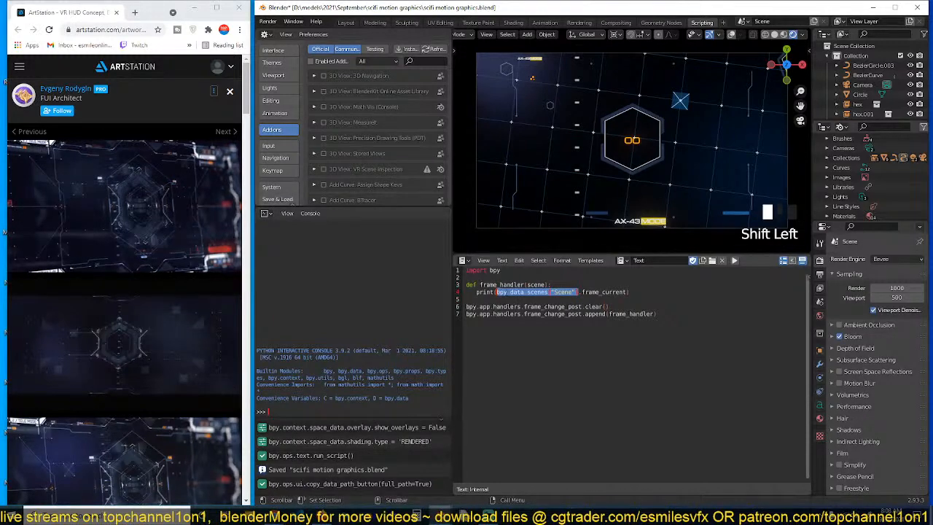
pyautogui.write('bpy.con')
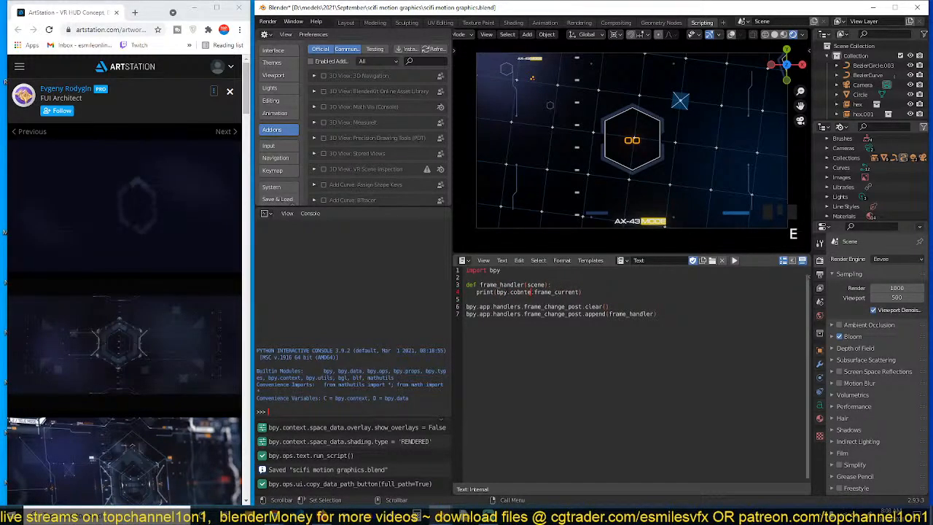
pyautogui.write('text.scen')
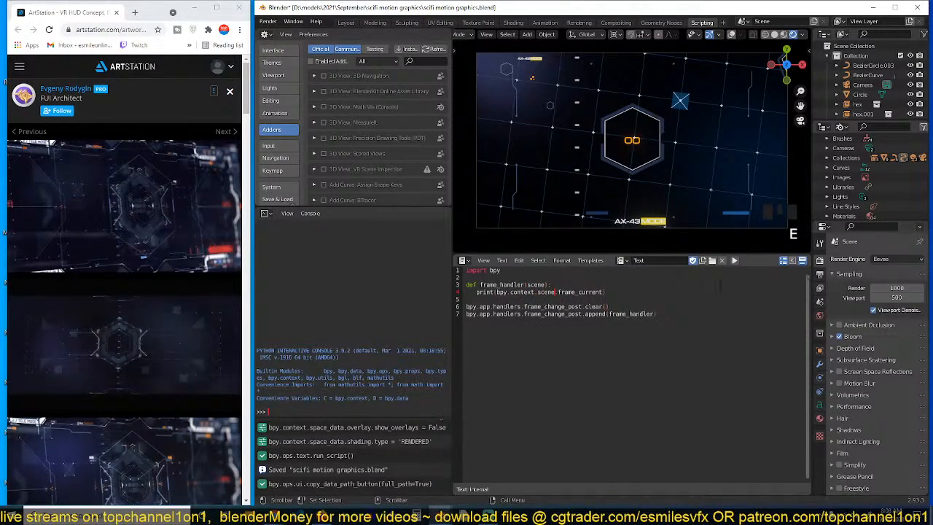
# Run the script with its current-frame print statement and save the Blender file
pyautogui.click(734, 262)
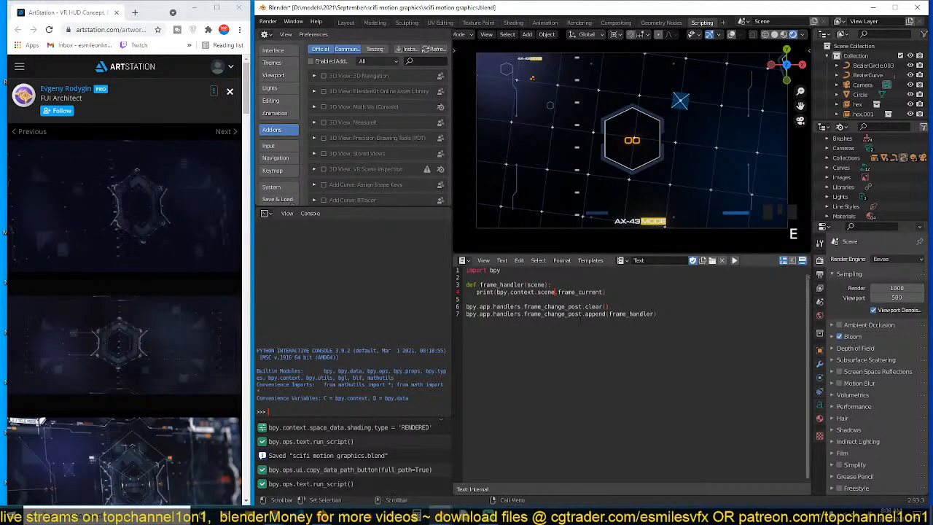
pyautogui.hotkey('ctrl', 's')
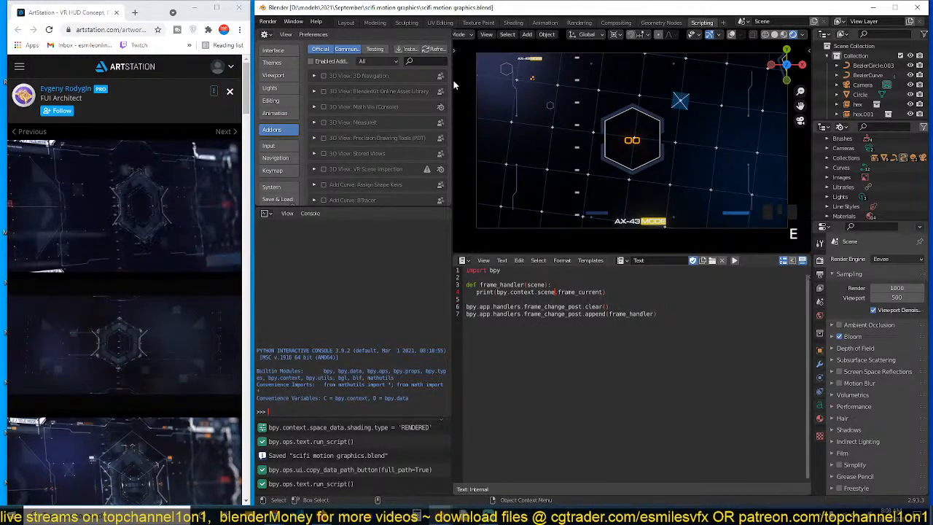
# Run the frame-handler script, open Blender's system console and move it over the browser beside the script editor
pyautogui.click(734, 260)
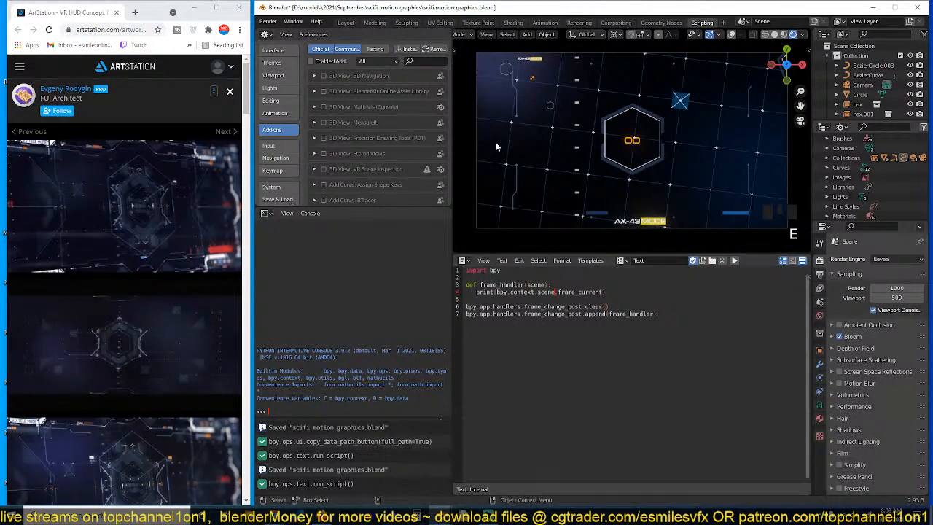
pyautogui.click(293, 21)
pyautogui.click(323, 122)
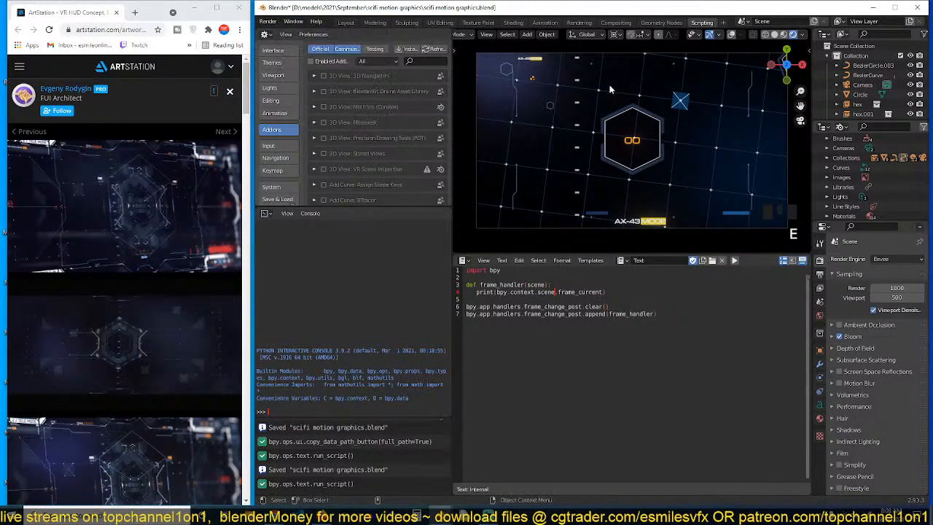
pyautogui.click(293, 21)
pyautogui.click(323, 123)
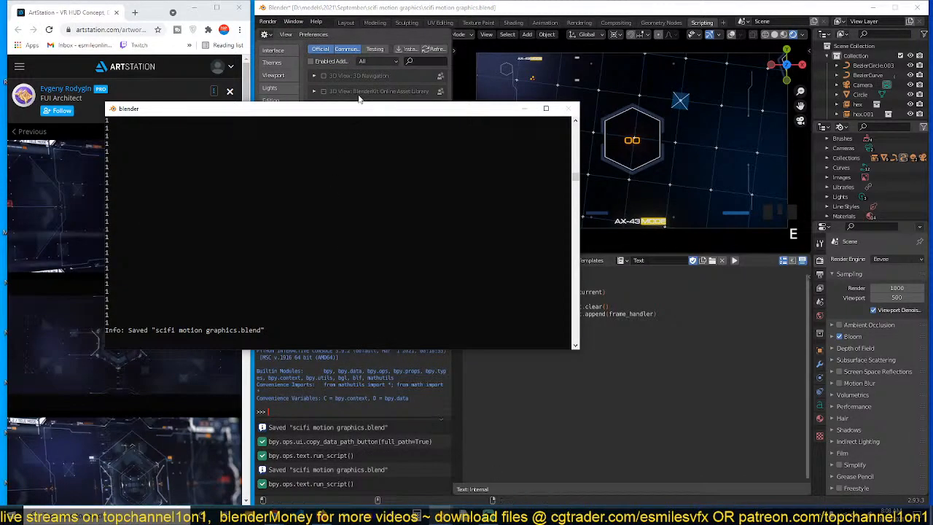
pyautogui.moveTo(355, 108); pyautogui.dragTo(264, 203)
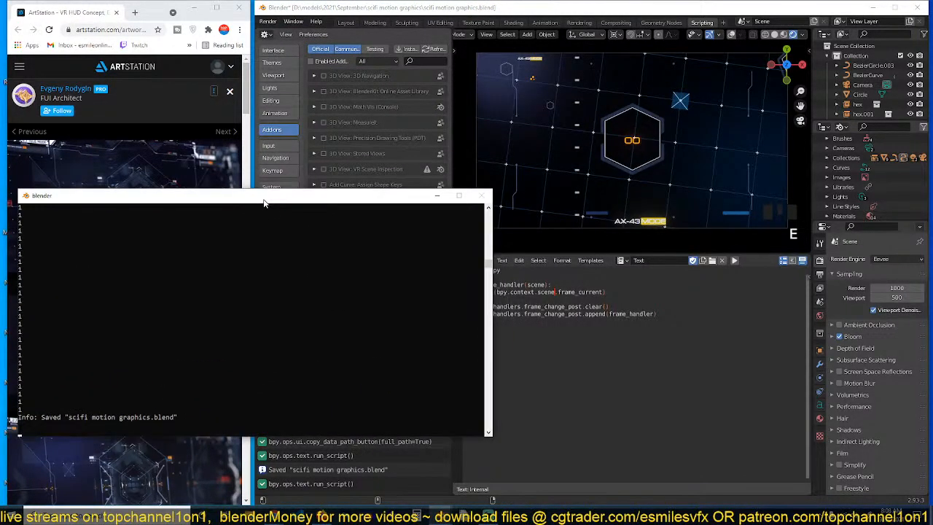
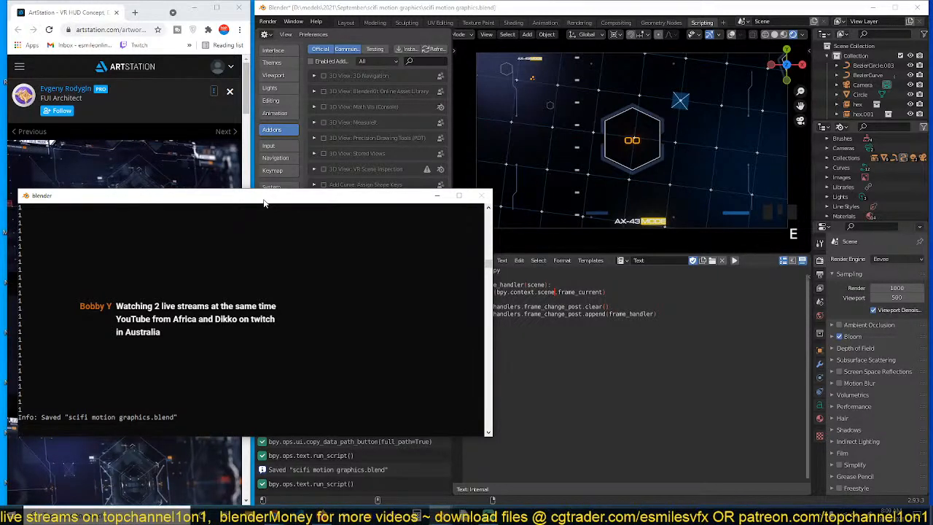
# Run the script again with the system console in view and save the Blender file
pyautogui.click(640, 286)
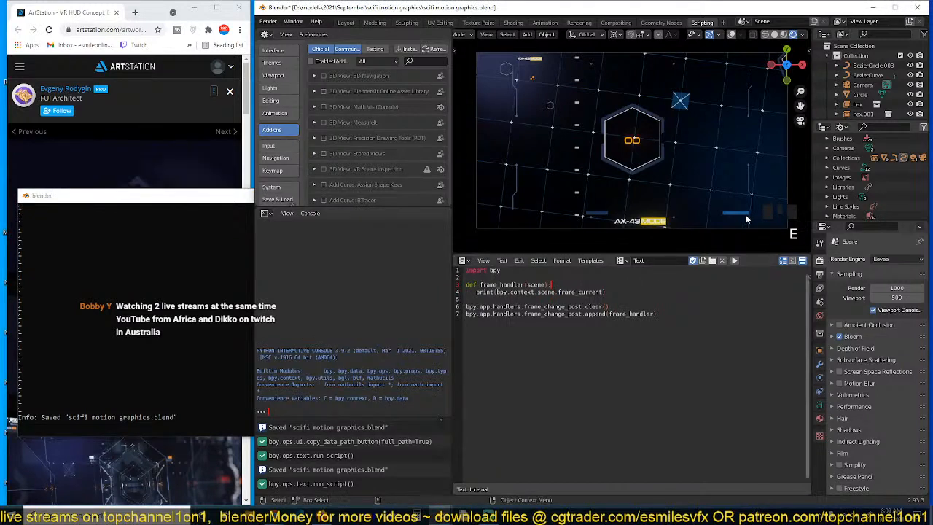
pyautogui.click(735, 261)
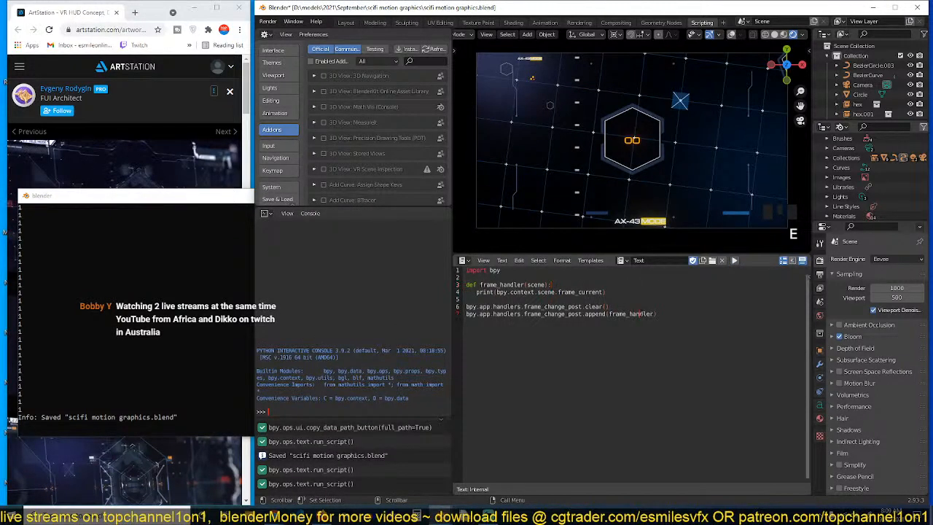
pyautogui.hotkey('ctrl', 's')
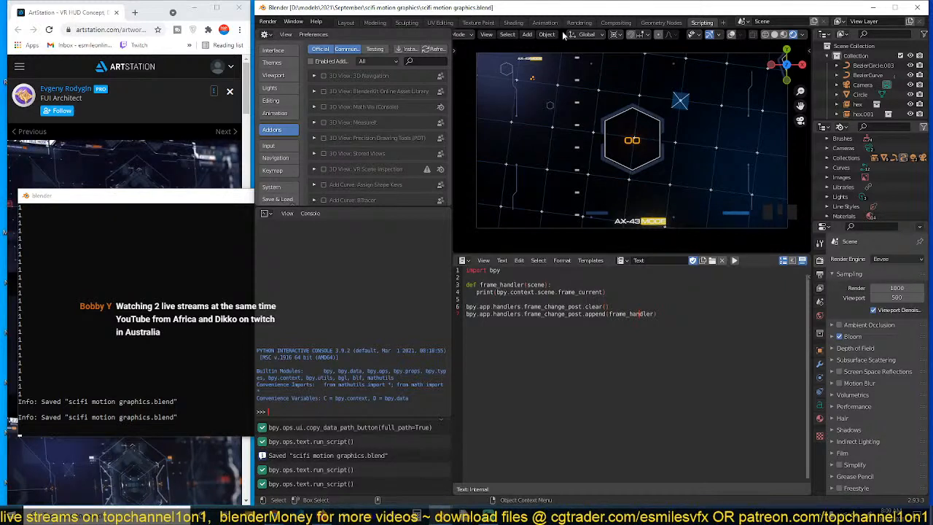
# Play the animation to check the frame numbers printed in the system console, save the file and stop playback
pyautogui.press('space')
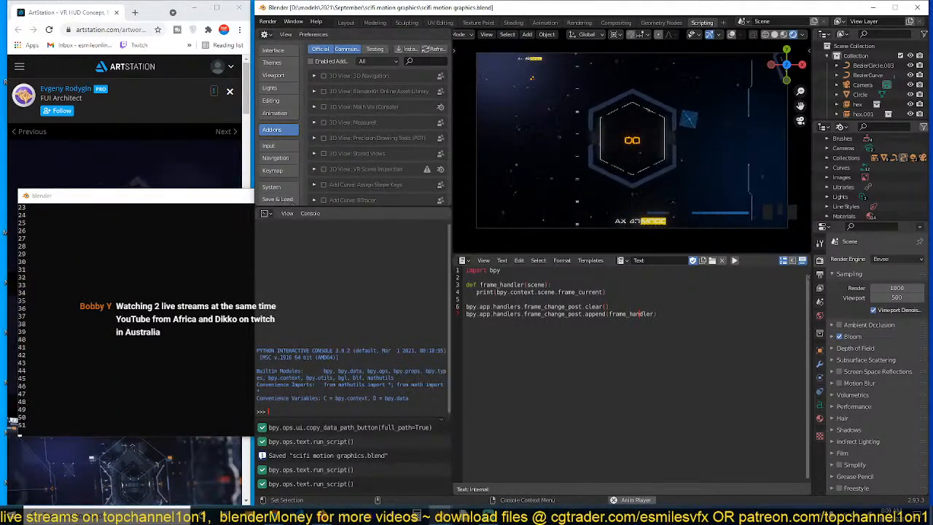
pyautogui.press('Left')
pyautogui.press('Left')
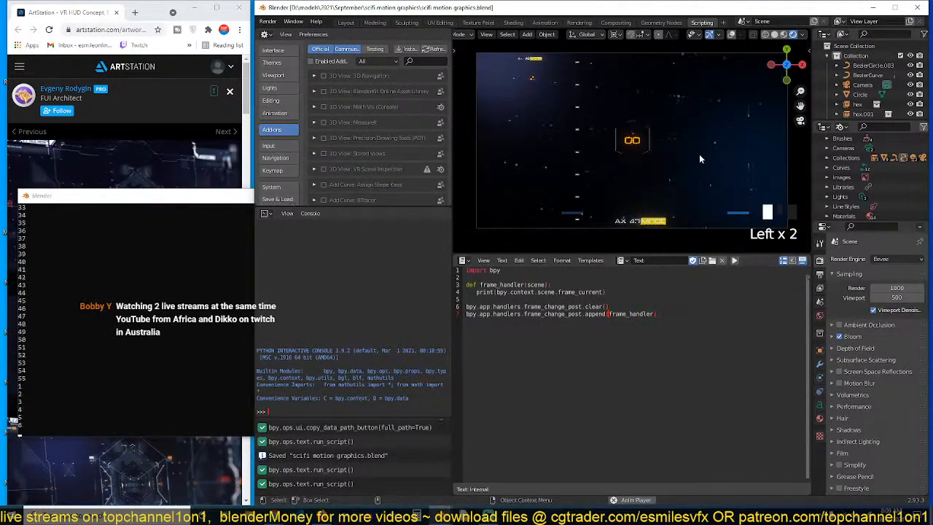
pyautogui.hotkey('ctrl', 's')
pyautogui.press('space')
pyautogui.press('Left')
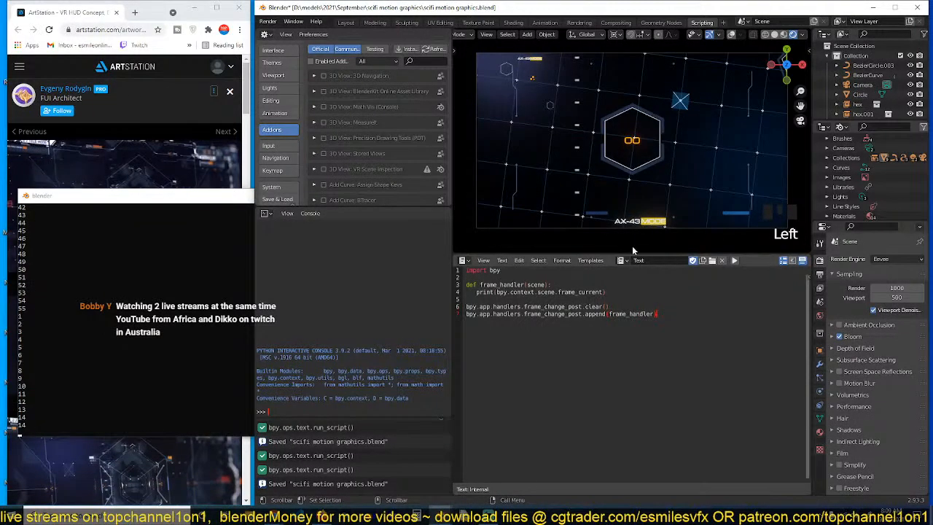
pyautogui.press('Left')
pyautogui.press('Left')
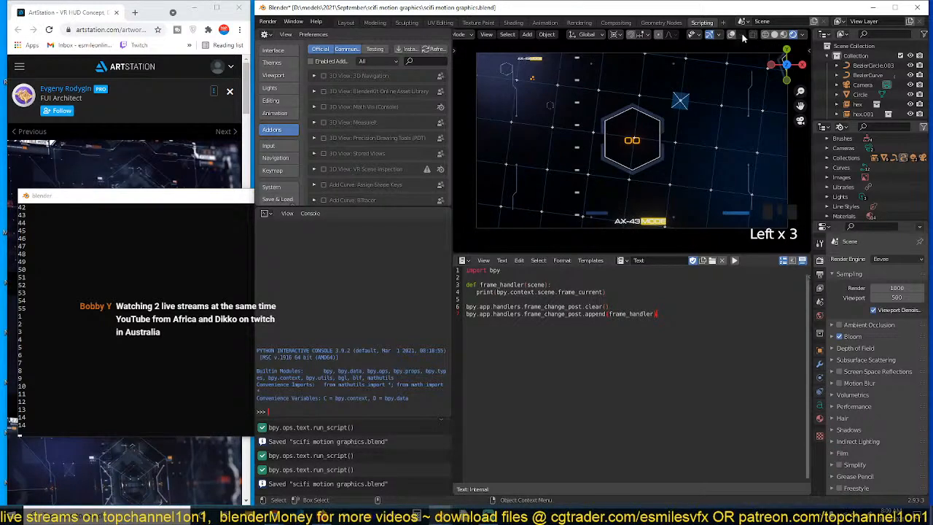
# Show the viewport overlays and start the line obj = bpy.data.objects[] below the print call in frame_handler
pyautogui.click(732, 35)
pyautogui.scroll(4, 639, 117)
pyautogui.click(637, 295)
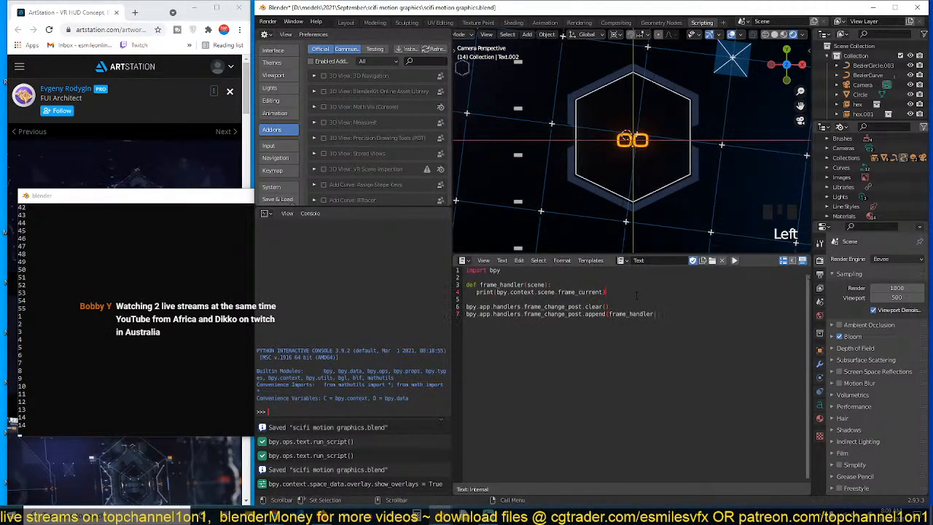
pyautogui.press('Return')
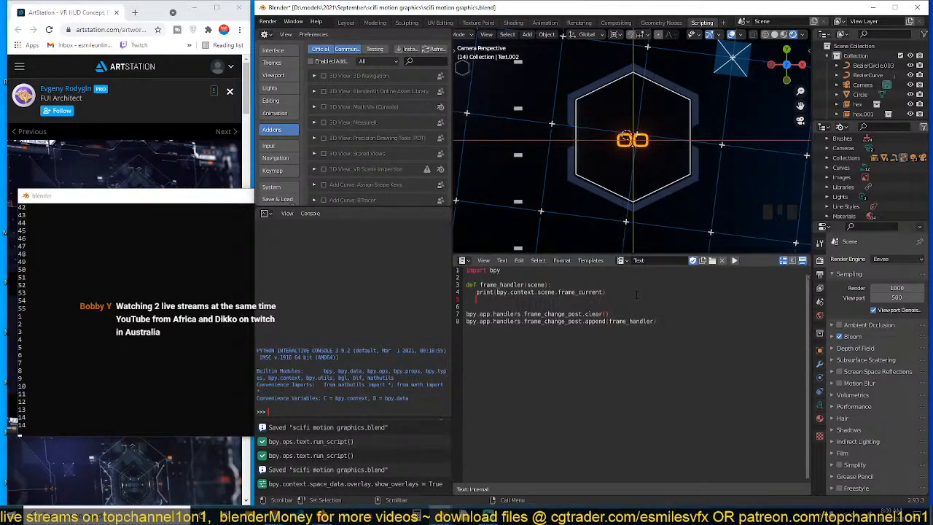
pyautogui.write('obj = n')
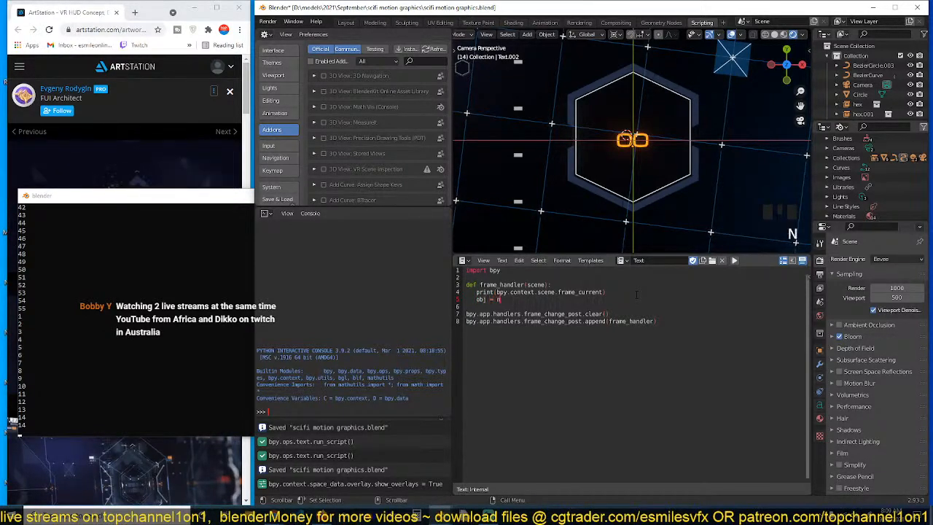
pyautogui.press('BackSpace')
pyautogui.write('bpy.data.objects[')
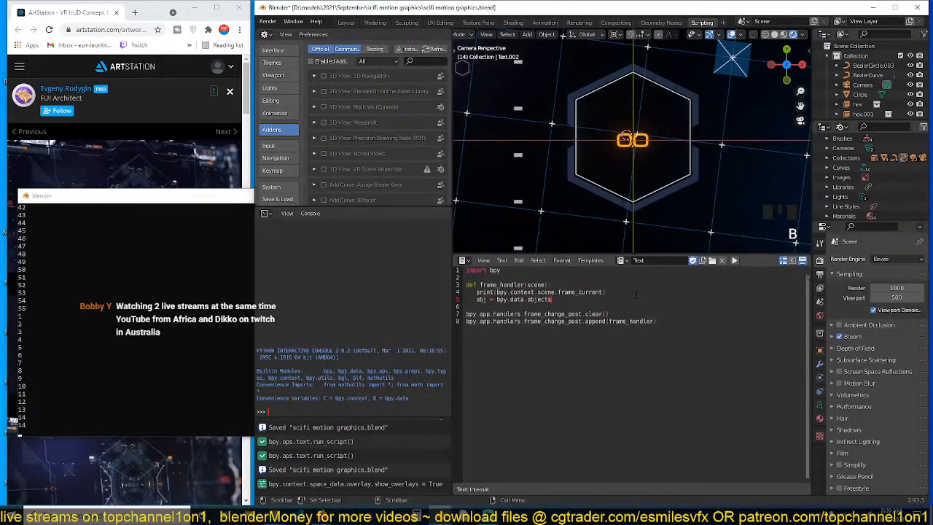
# Copy the central number text object's name and insert it in quotes as the bpy.data.objects key, 'Text.002'
pyautogui.click(820, 351)
pyautogui.doubleClick(884, 261)
pyautogui.hotkey('ctrl', 'c')
pyautogui.click(557, 300)
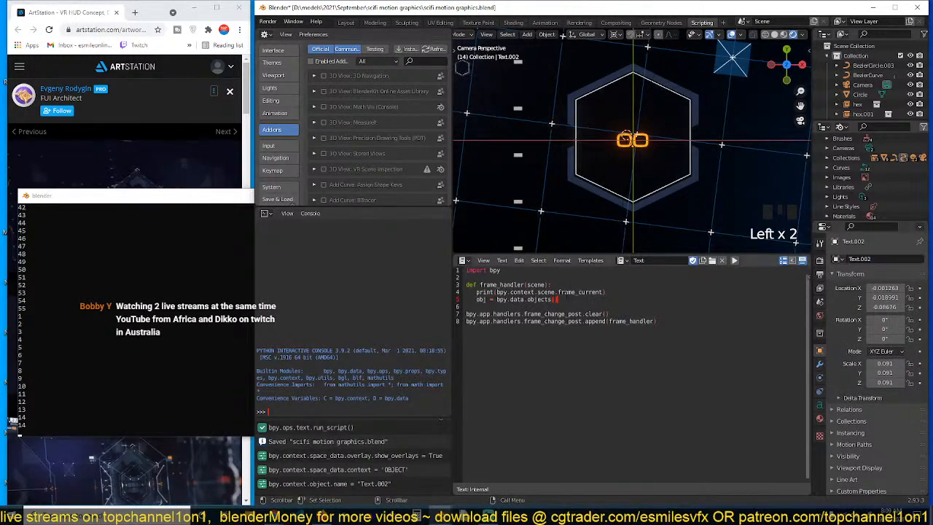
pyautogui.click(555, 300)
pyautogui.write('""')
pyautogui.press('Left')
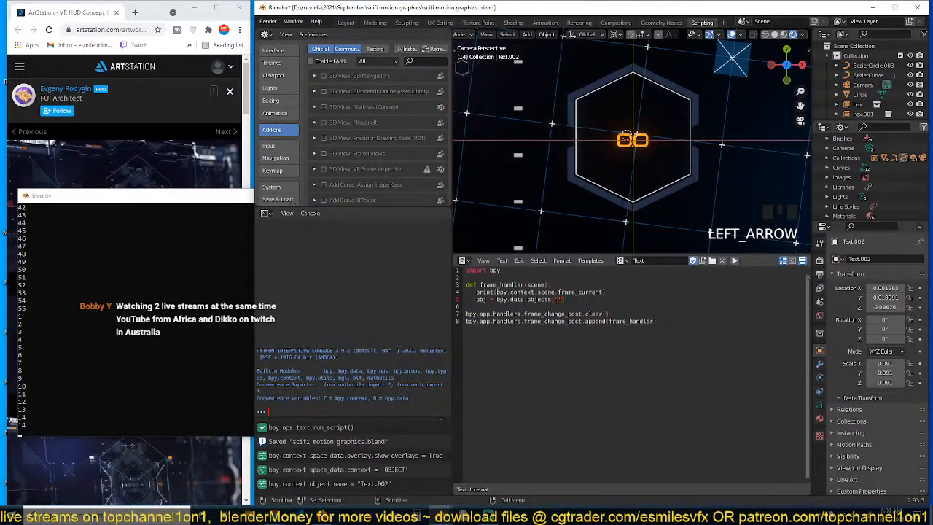
pyautogui.hotkey('ctrl', 'v')
pyautogui.click(607, 291)
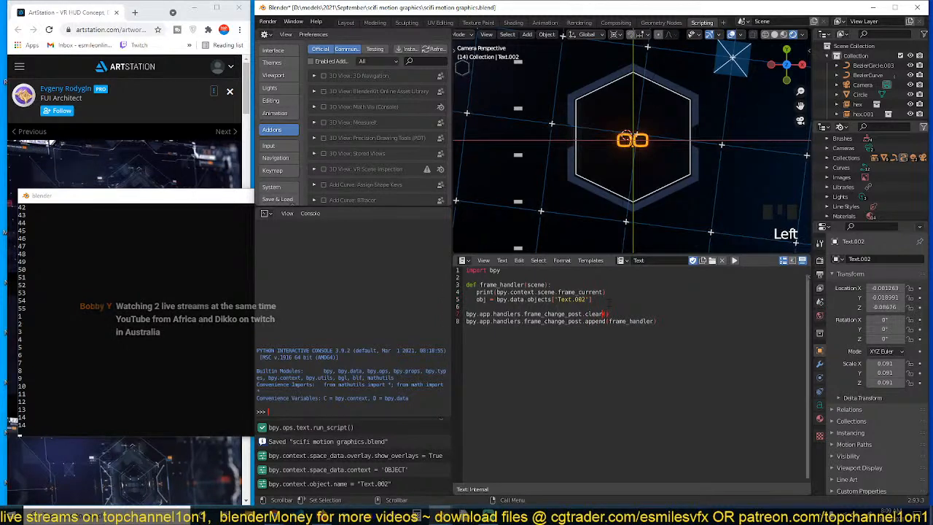
pyautogui.click(606, 292)
# Enter bpy.data.objects['Text.002'] in the Python console, using autocomplete to look up the object names
pyautogui.click(425, 399)
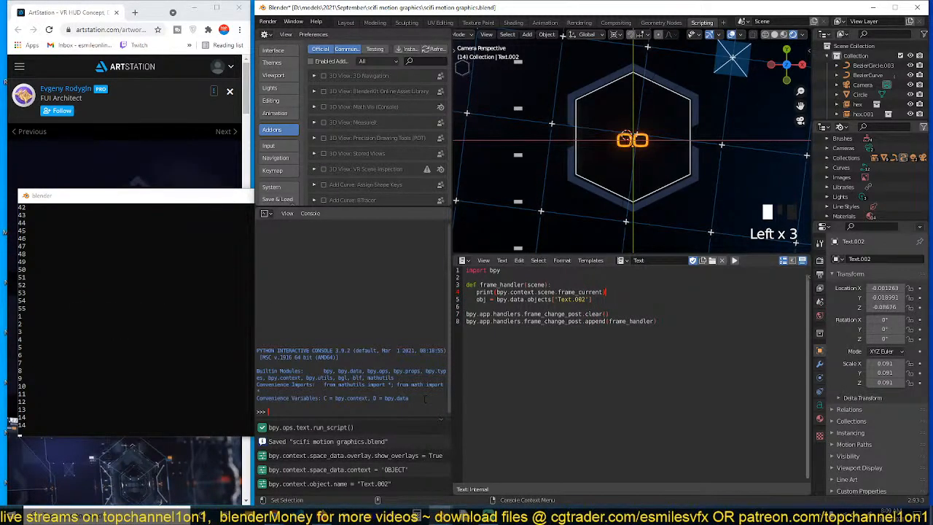
pyautogui.write('bpy[')
pyautogui.press('BackSpace')
pyautogui.write('.')
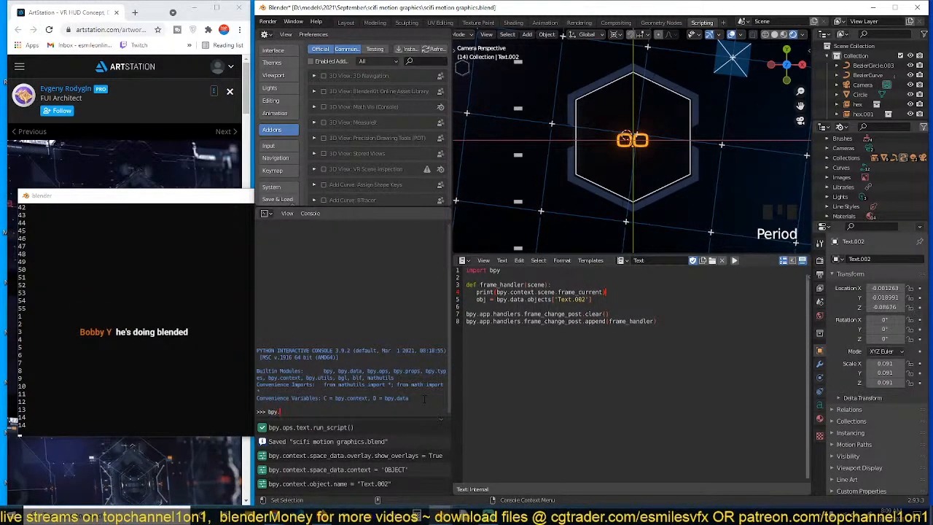
pyautogui.write('data.object')
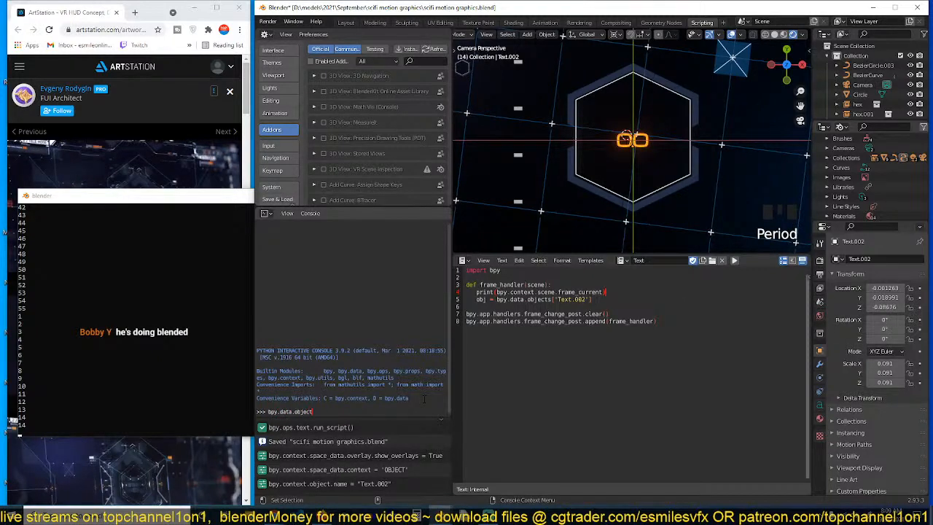
pyautogui.write('s')
pyautogui.hotkey('ctrl', 'space')
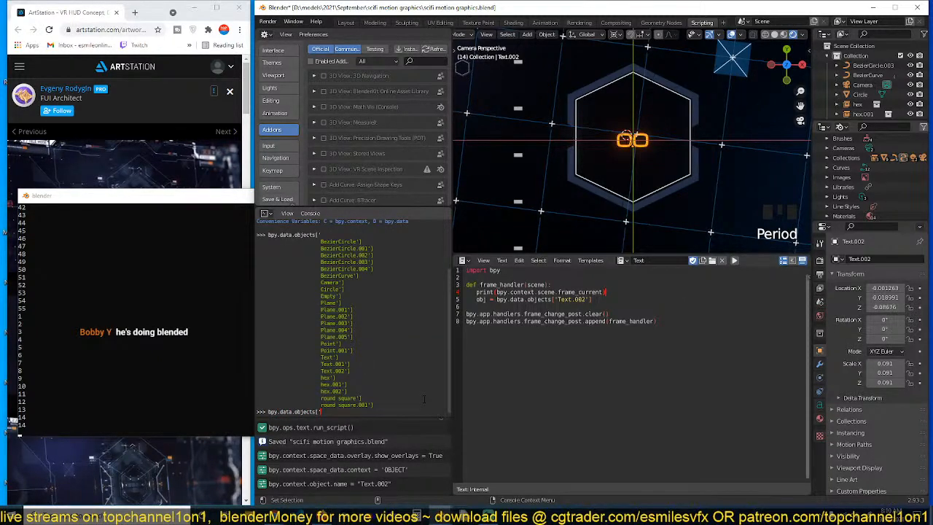
pyautogui.write('Text')
pyautogui.hotkey('ctrl', 'space')
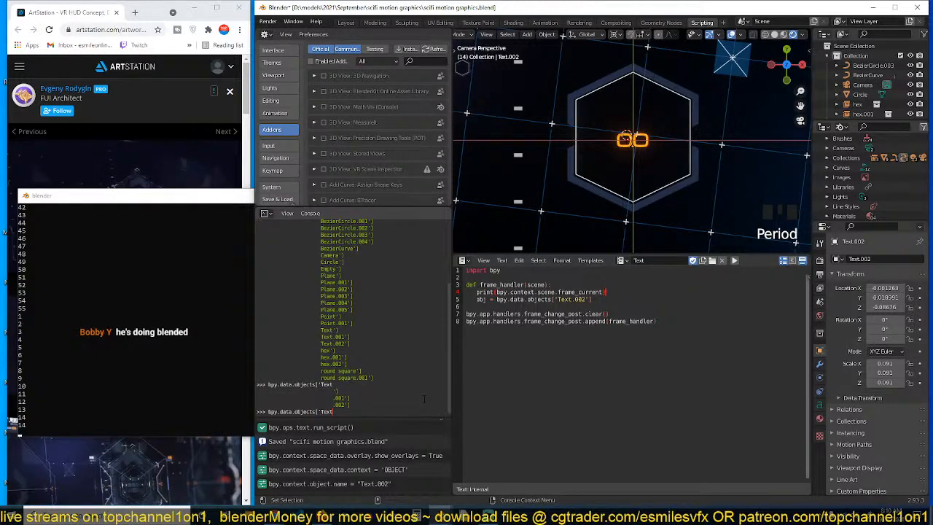
pyautogui.write('.')
pyautogui.hotkey('ctrl', 'space')
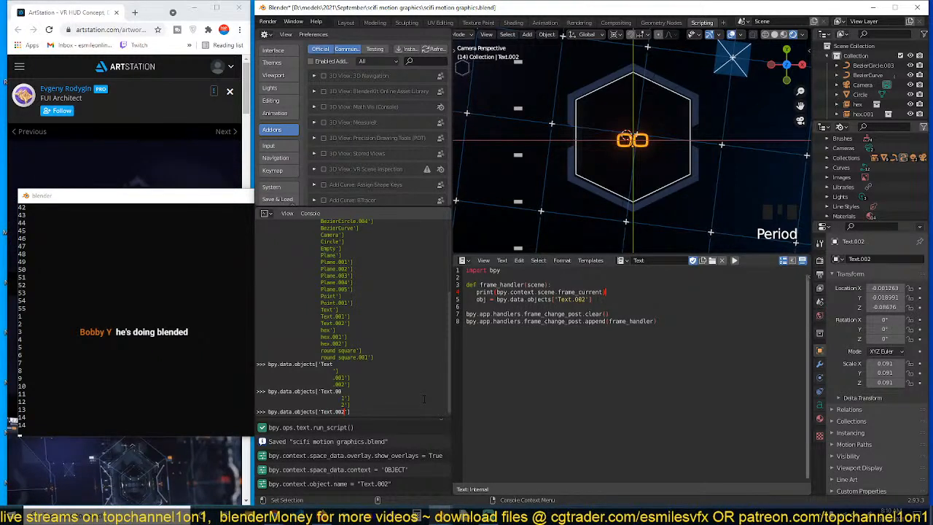
# Extend the console expression with .data.body, checking its attributes with autocomplete, and evaluate it
pyautogui.write('.')
pyautogui.hotkey('ctrl', 'space')
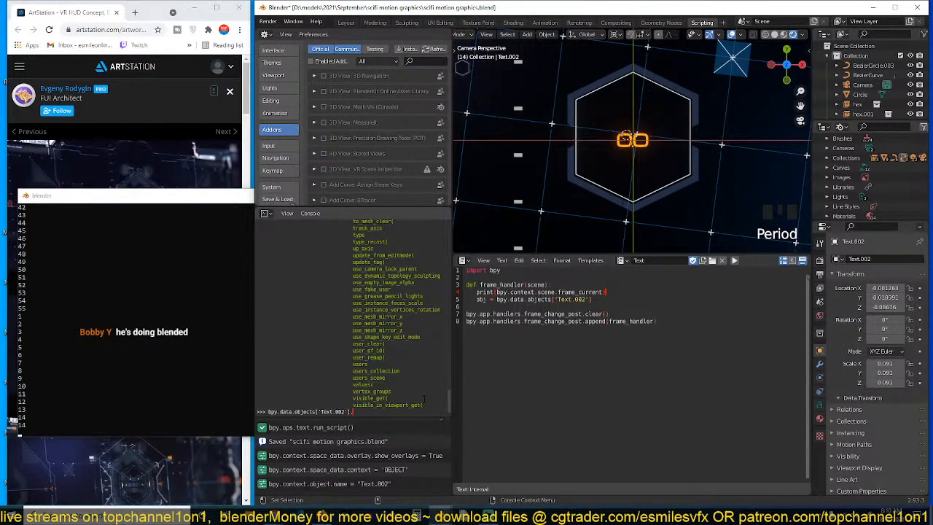
pyautogui.write('body')
pyautogui.hotkey('ctrl', 'space')
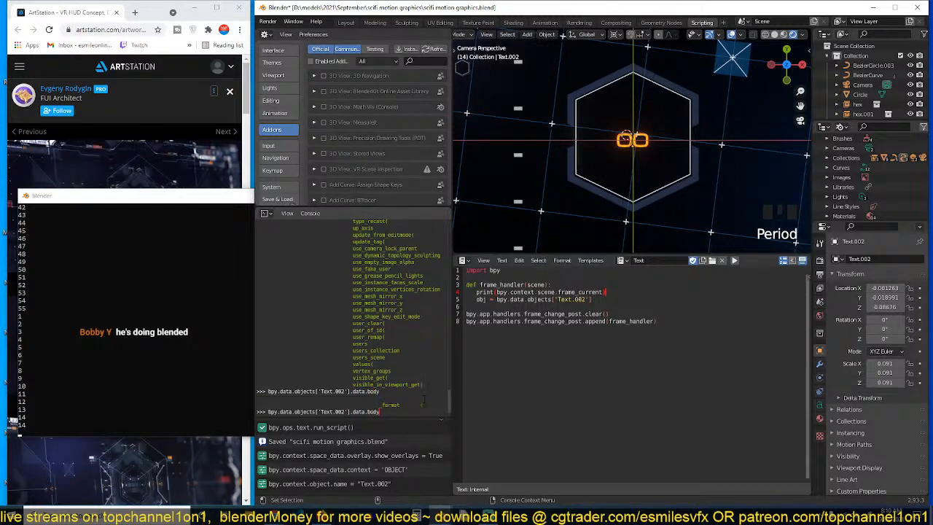
pyautogui.press('Return')
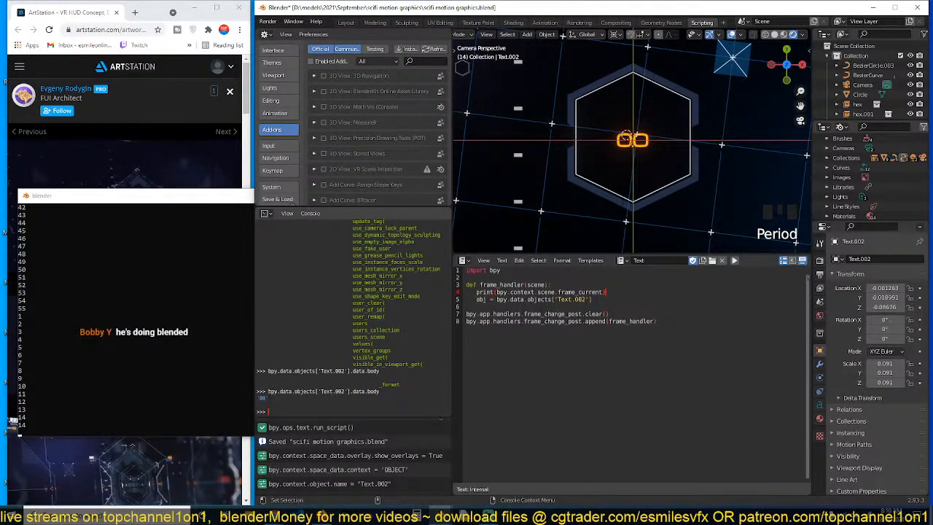
# Copy bpy.data.objects['Text.002'].data.body from the console into the line below obj and shorten it to obj.data.body
pyautogui.moveTo(268, 392); pyautogui.dragTo(379, 391)
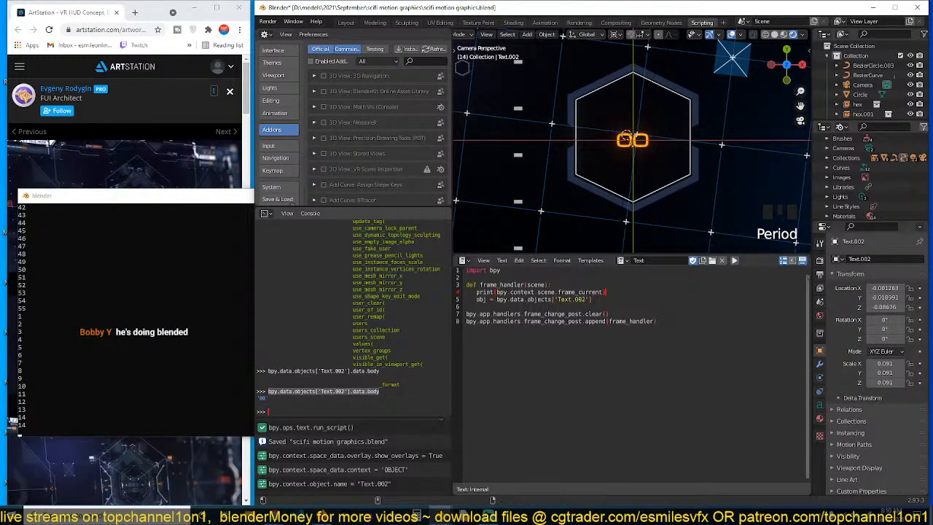
pyautogui.click(633, 304)
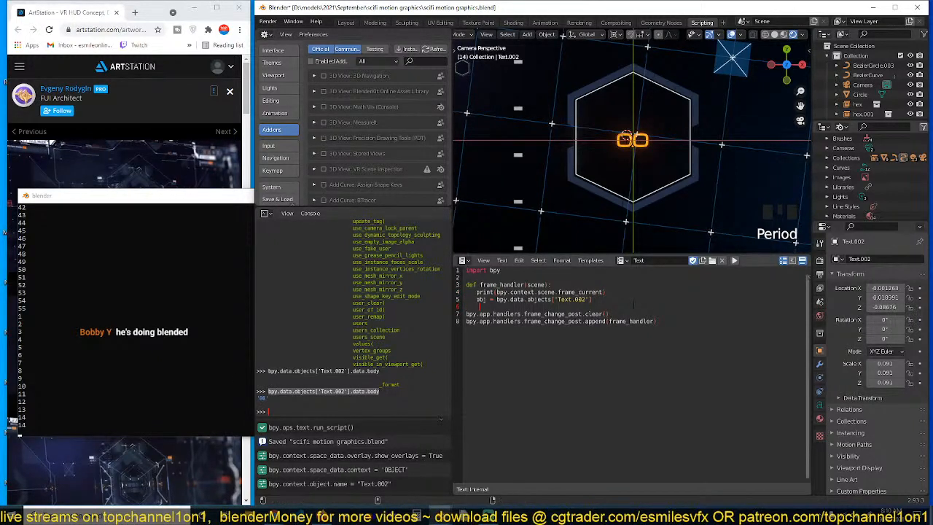
pyautogui.write("bpy.data.objects['Text.002'].data.body")
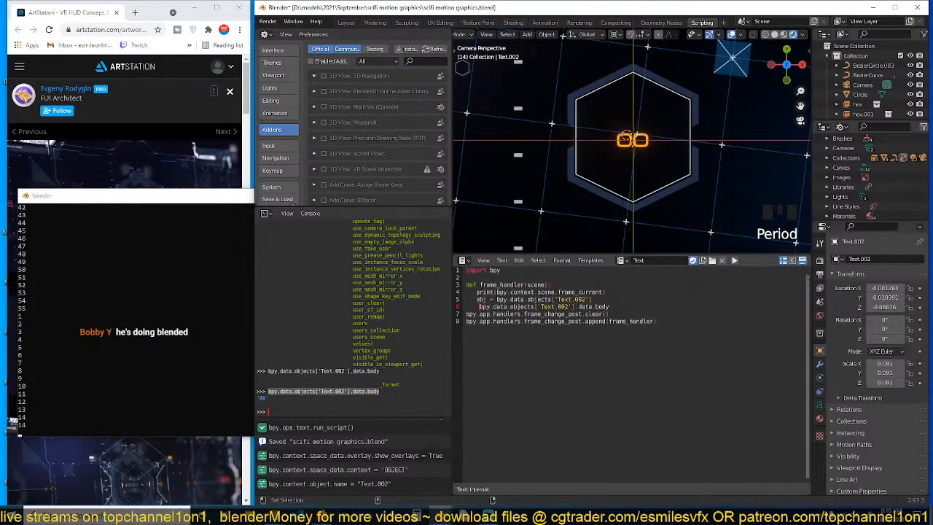
pyautogui.moveTo(479, 306); pyautogui.dragTo(577, 306)
pyautogui.write('obj')
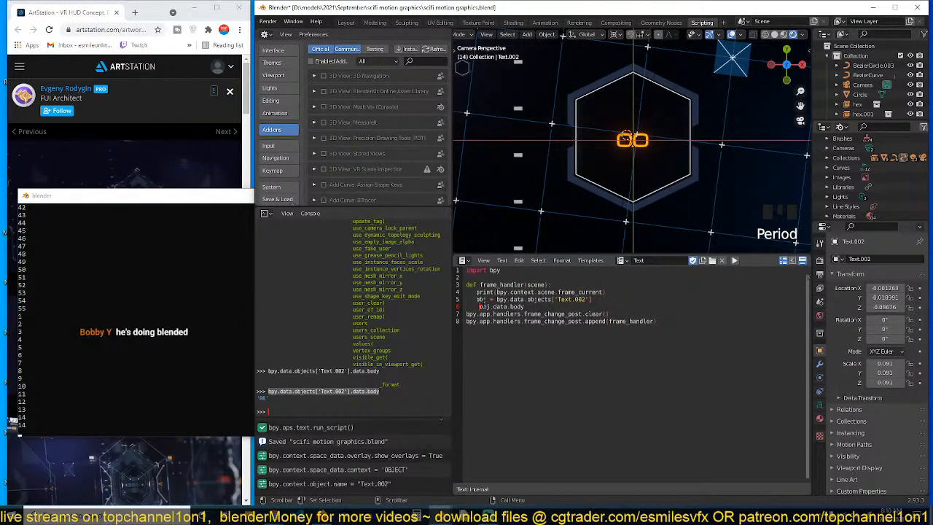
# Align the indentation of the lines inside frame_handler and add an equals sign after obj.data.body
pyautogui.click(477, 300)
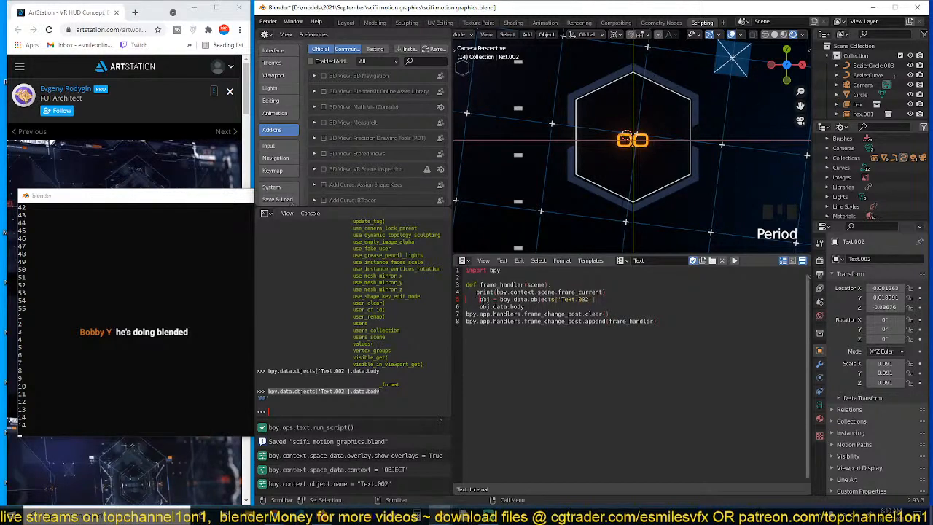
pyautogui.press('BackSpace')
pyautogui.press('Tab')
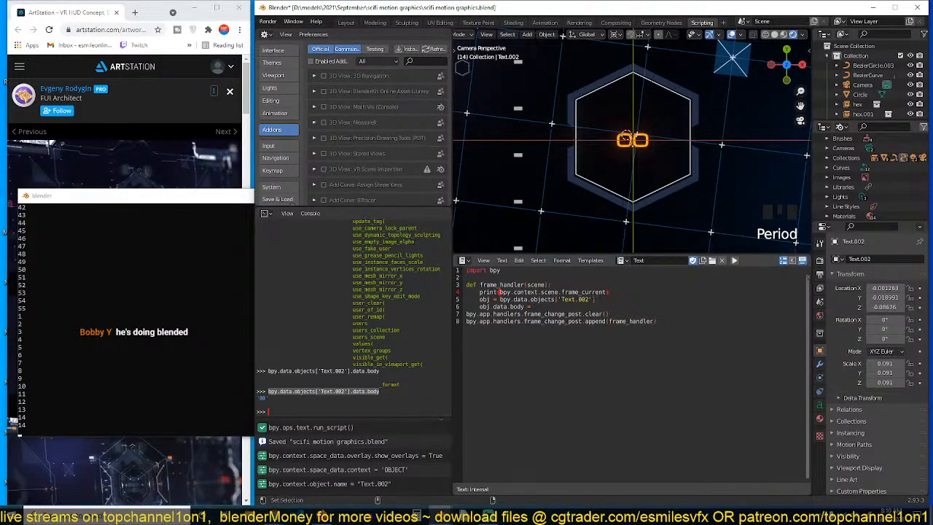
# Move bpy.context.scene.frame_current out of the print call into the obj.data.body assignment and delete the leftover print()
pyautogui.moveTo(500, 292); pyautogui.dragTo(605, 292)
pyautogui.hotkey('ctrl', 'x')
pyautogui.click(553, 306)
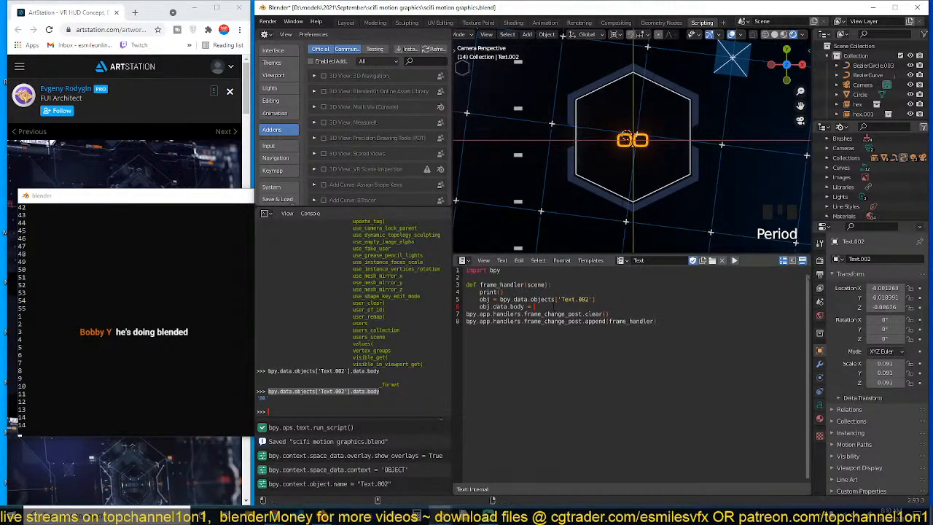
pyautogui.hotkey('ctrl', 'v')
pyautogui.moveTo(479, 293); pyautogui.dragTo(504, 292)
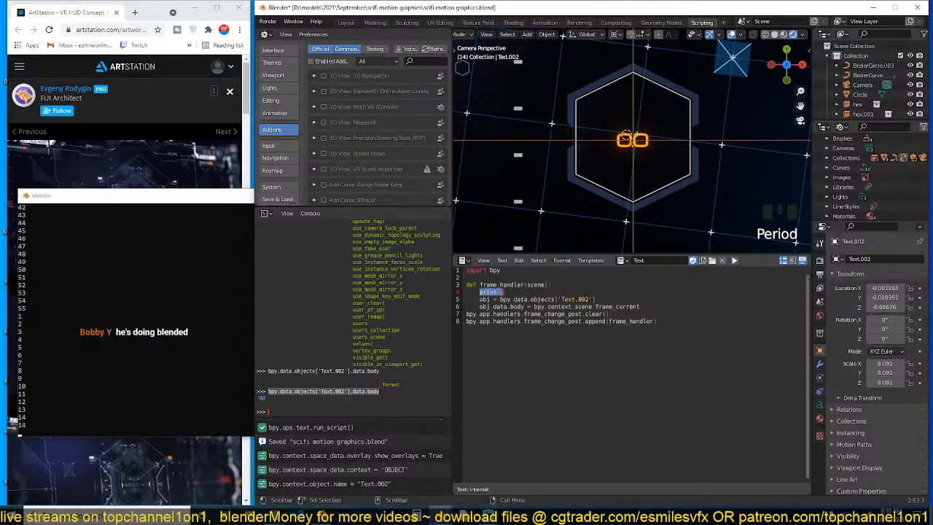
pyautogui.press('BackSpace')
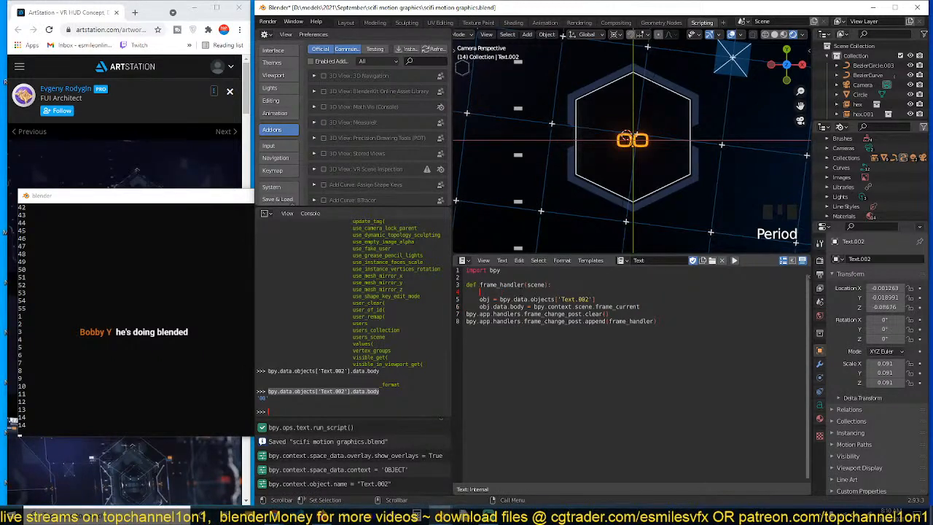
# Save the file, run the script and play the animation, checking the system console for handler errors
pyautogui.hotkey('ctrl', 's')
pyautogui.click(734, 260)
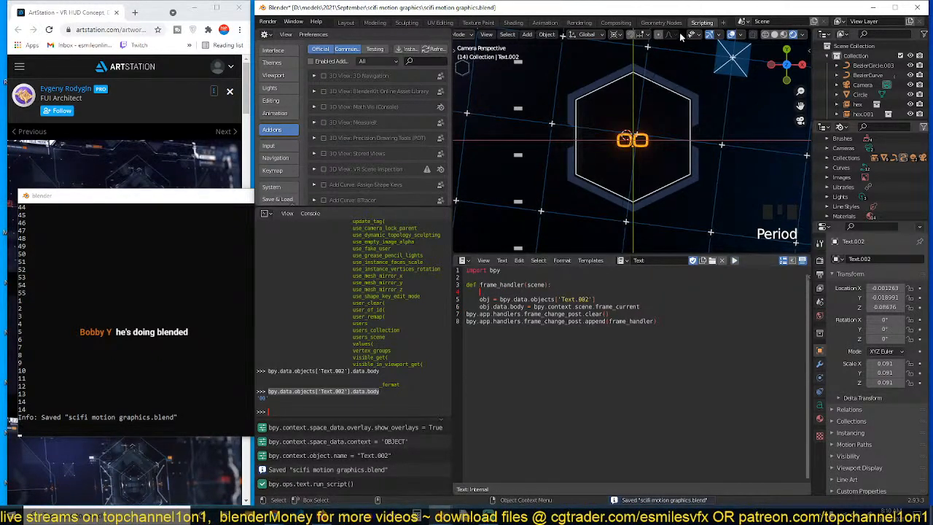
pyautogui.press('space')
pyautogui.press('space')
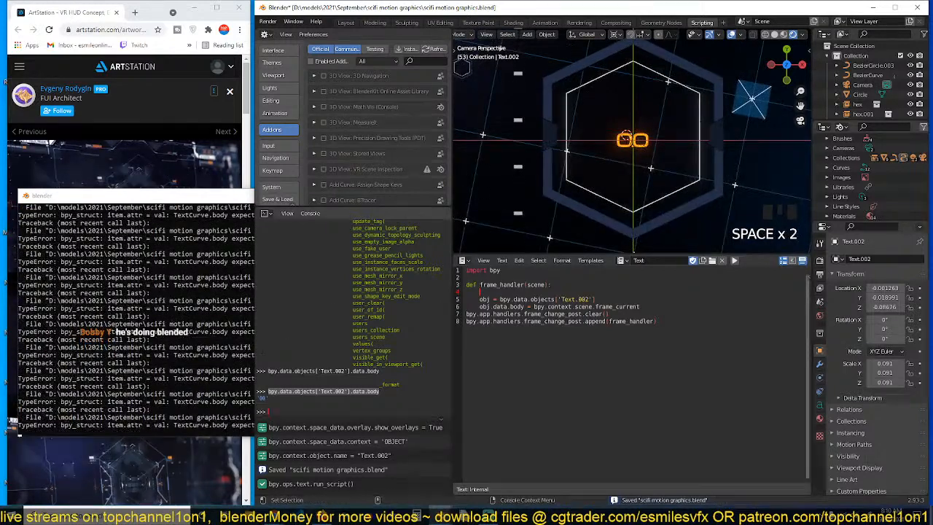
pyautogui.click(122, 417)
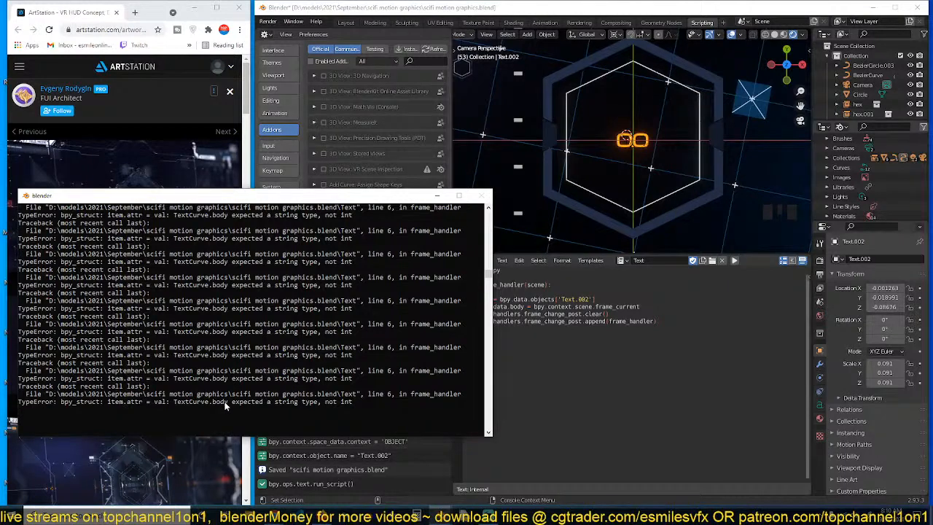
# Wrap bpy.context.scene.frame_current in str() on the obj.data.body line
pyautogui.click(629, 321)
pyautogui.press('Left')
pyautogui.press('Left')
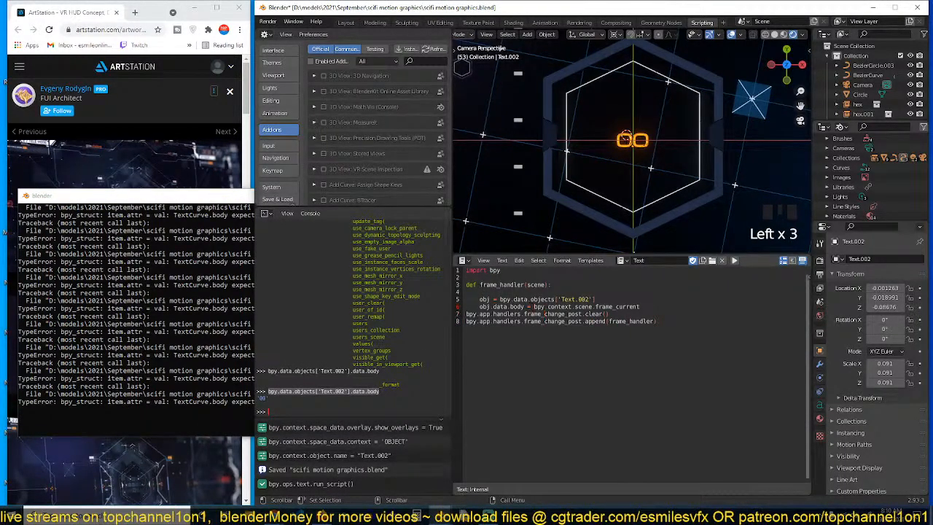
pyautogui.write('str(')
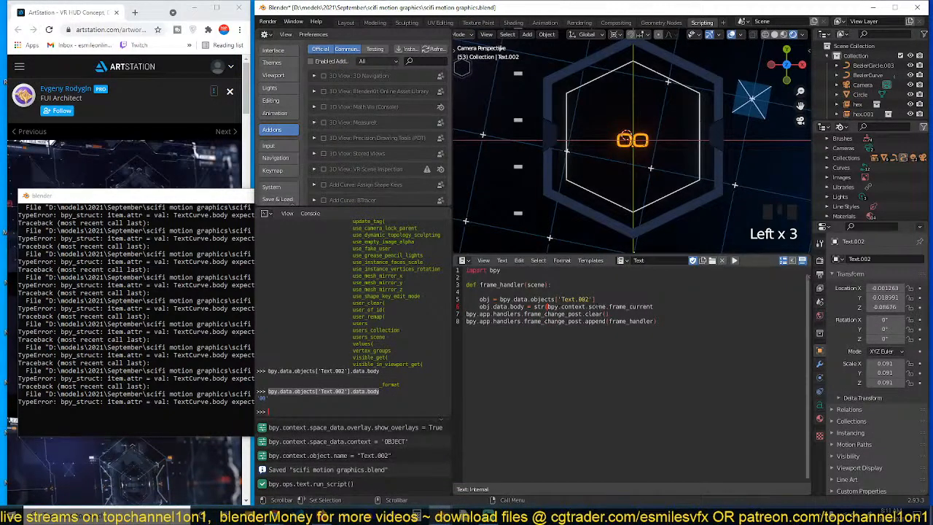
pyautogui.write(')')
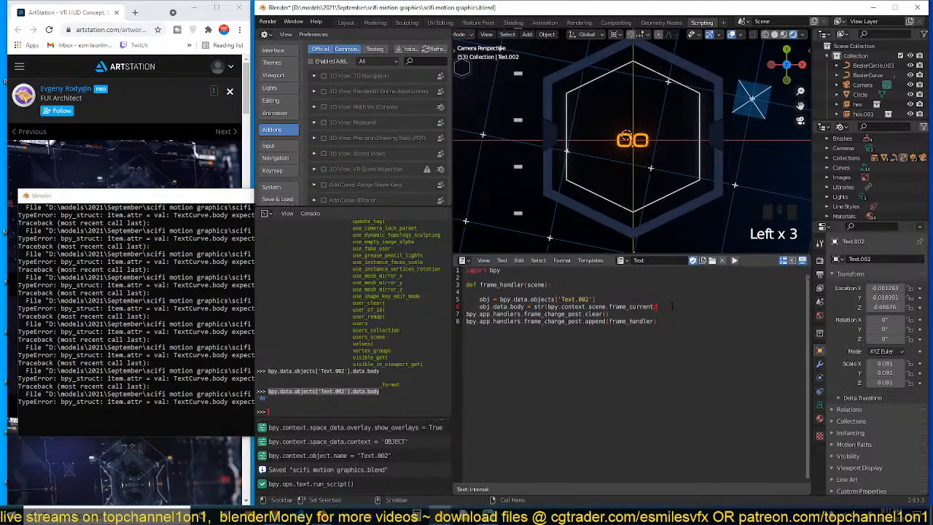
# Save the file, rerun the script and play the animation in the Layout workspace to check the central number
pyautogui.hotkey('ctrl', 's')
pyautogui.hotkey('ctrl', 's')
pyautogui.click(733, 260)
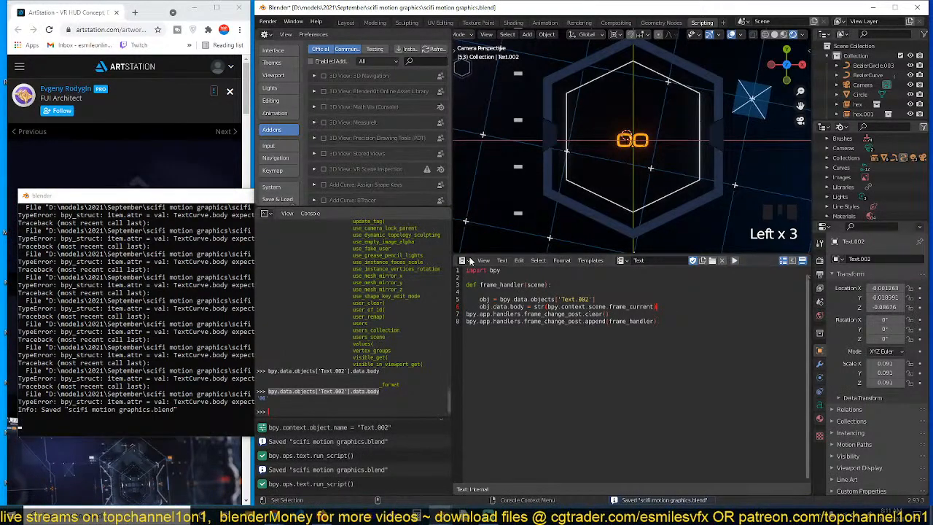
pyautogui.press('space')
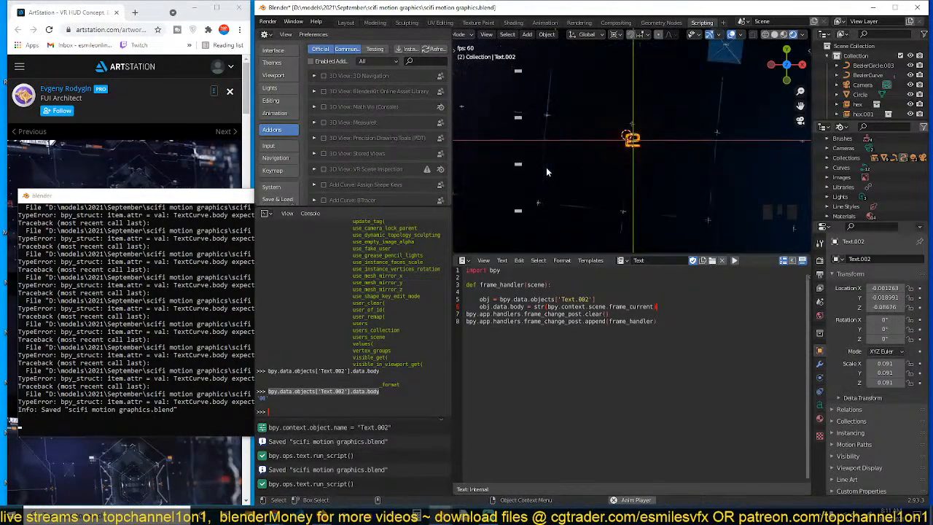
pyautogui.click(346, 22)
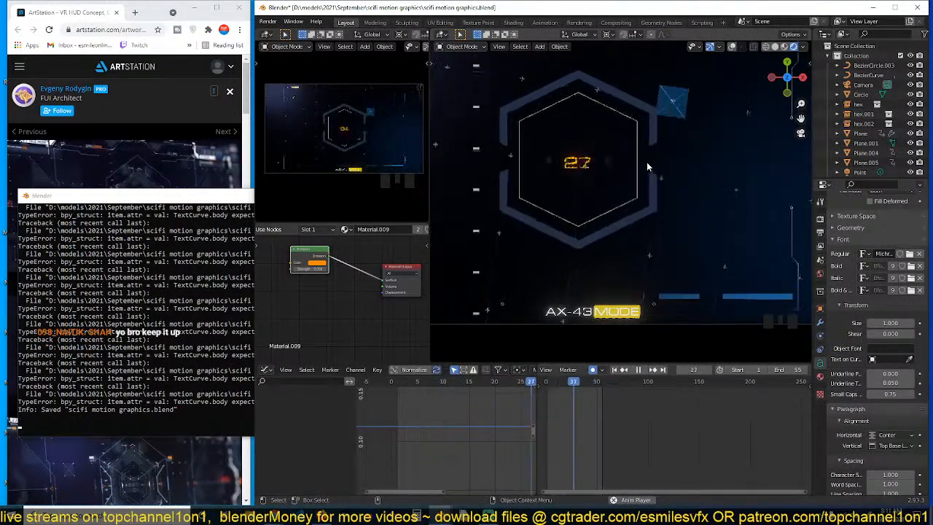
pyautogui.scroll(1, 647, 161)
pyautogui.scroll(-4, 646, 162)
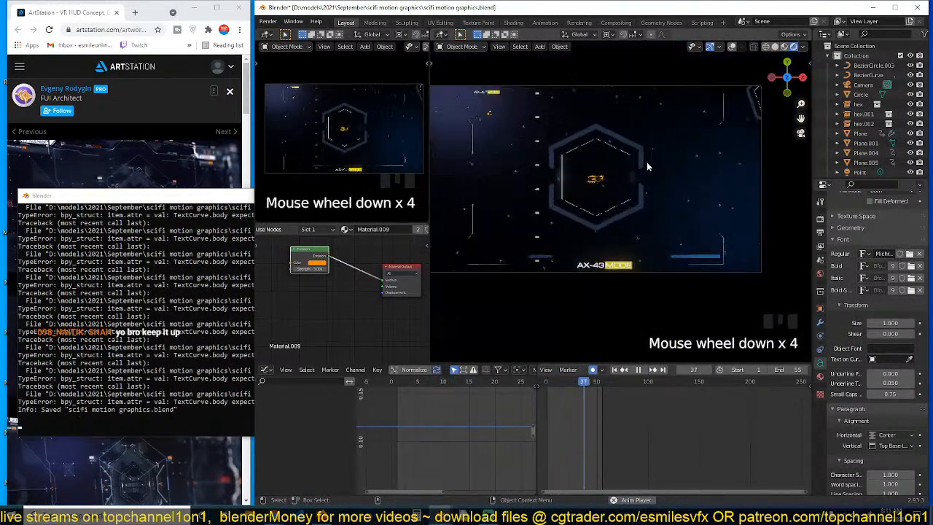
pyautogui.scroll(2, 646, 162)
pyautogui.click(587, 170)
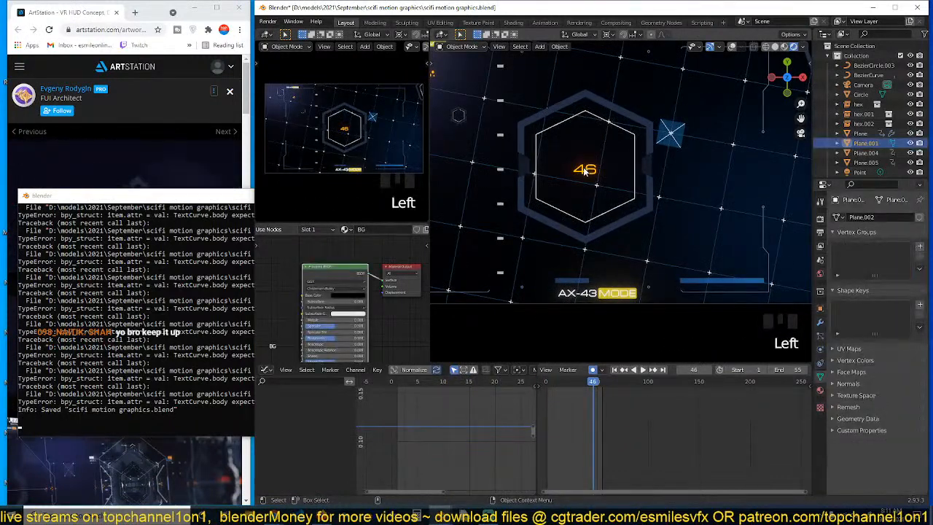
pyautogui.hotkey('shift', 'd')
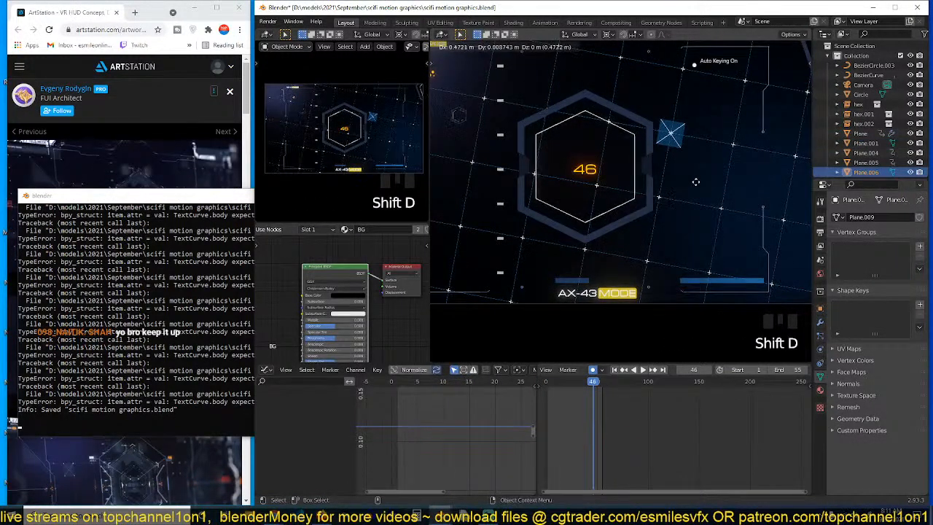
pyautogui.press('x')
pyautogui.click(695, 214)
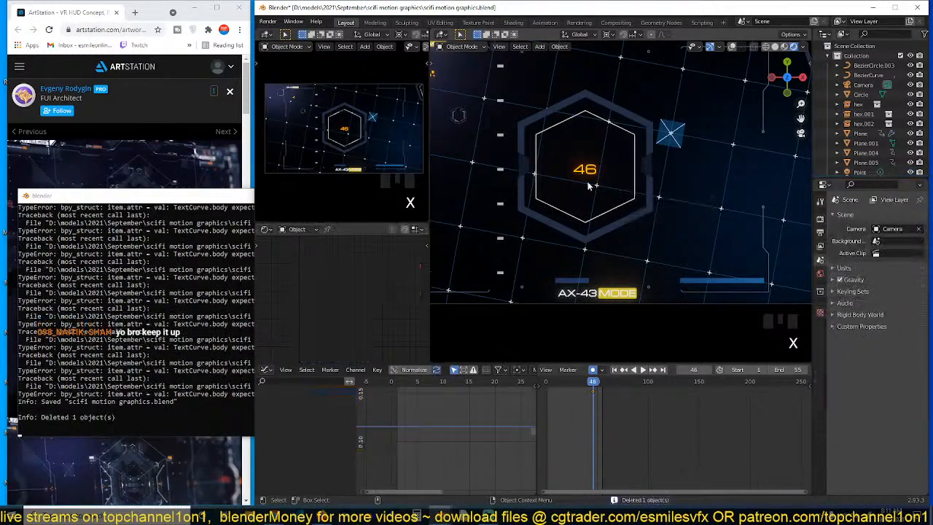
# Show the viewport overlays and save the file with the central number text selected
pyautogui.click(731, 47)
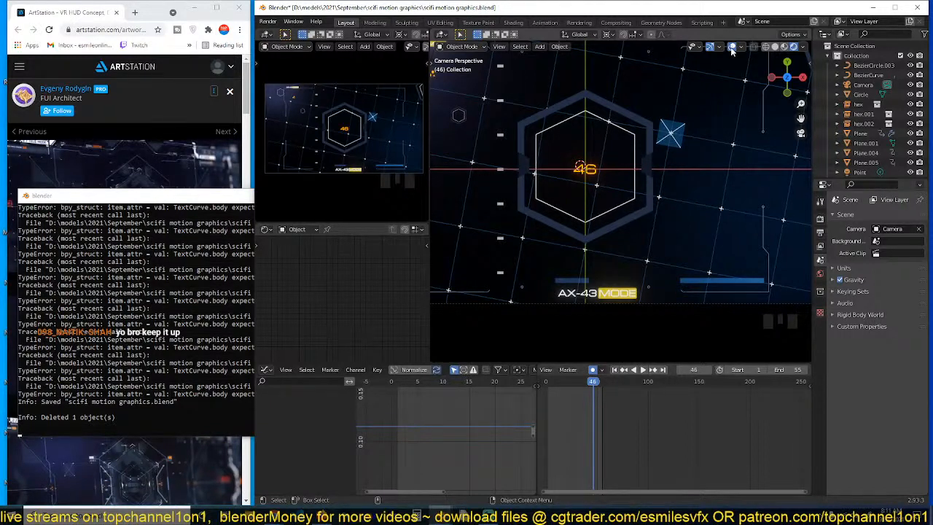
pyautogui.click(592, 172)
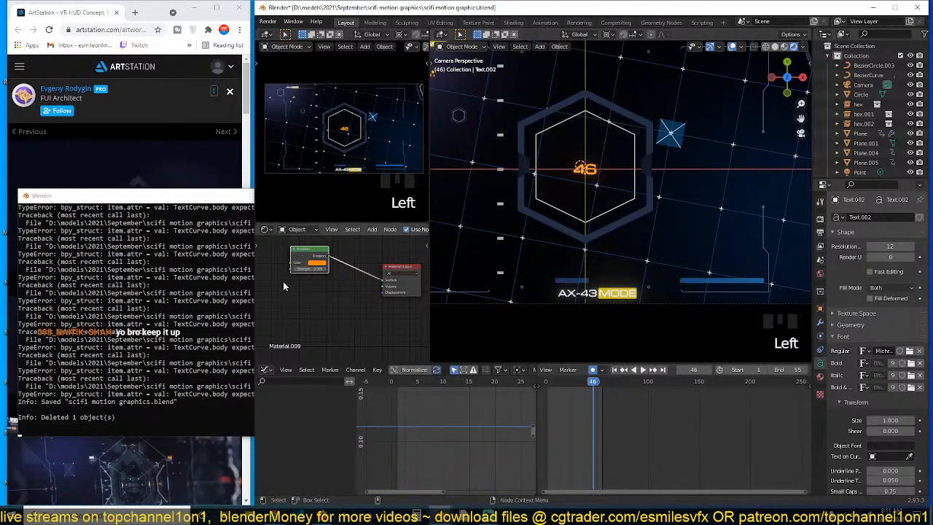
pyautogui.hotkey('ctrl', 's')
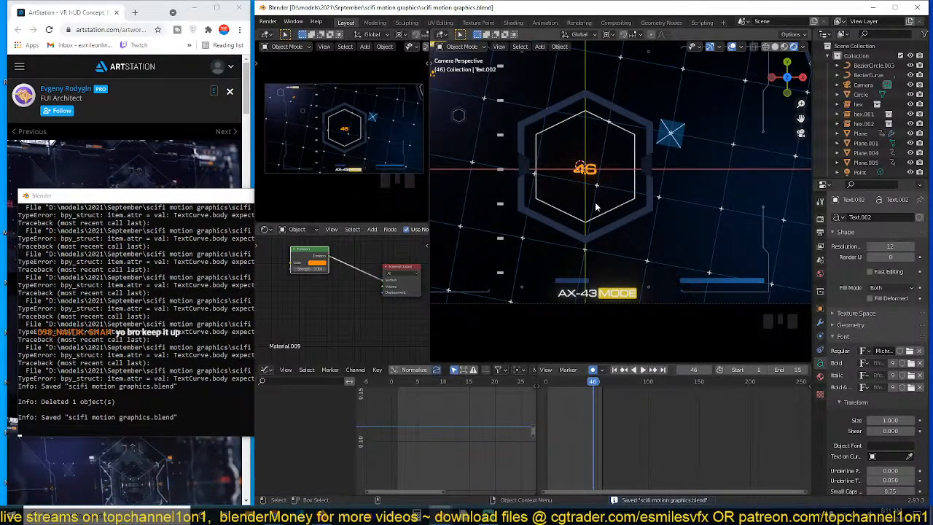
# Duplicate the central number text, scale the copy up to about 0.428, and place it right of the hexagon
pyautogui.hotkey('shift', 'd')
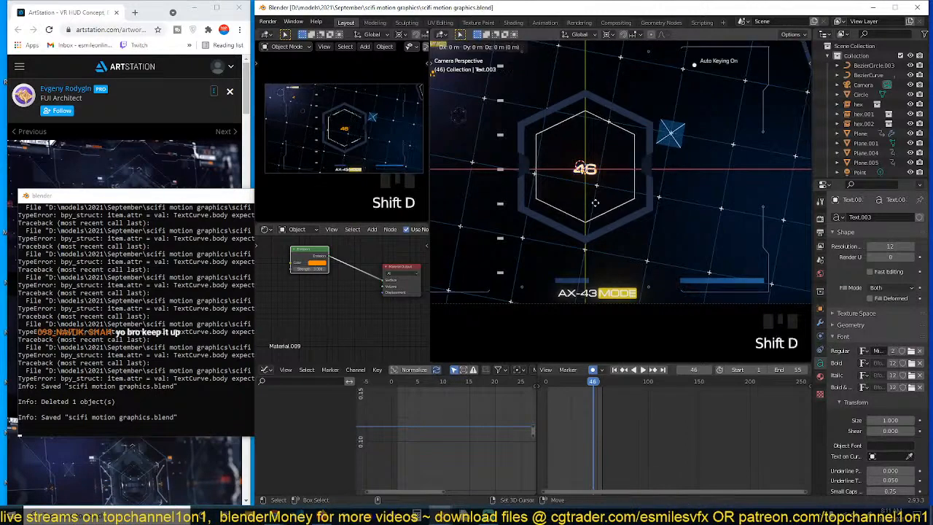
pyautogui.rightClick(595, 208)
pyautogui.press('s')
pyautogui.click(636, 228)
pyautogui.press('g')
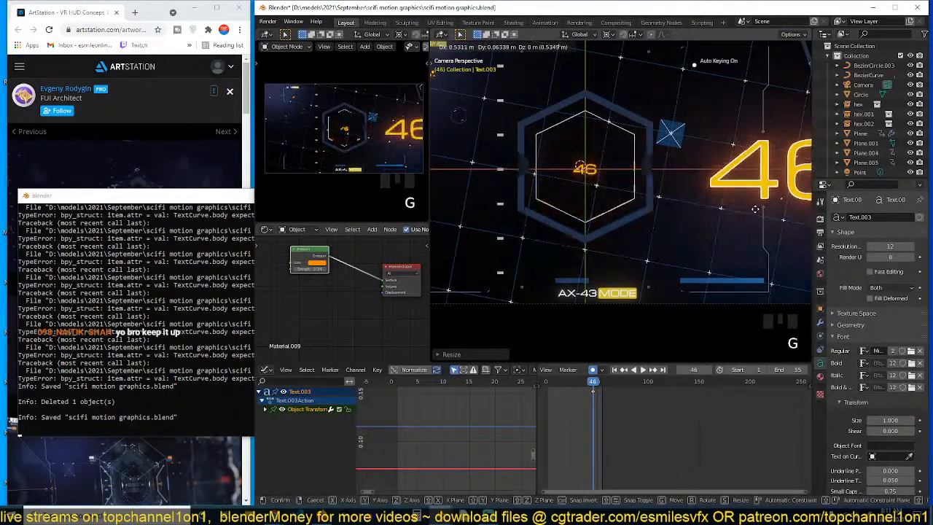
pyautogui.click(734, 207)
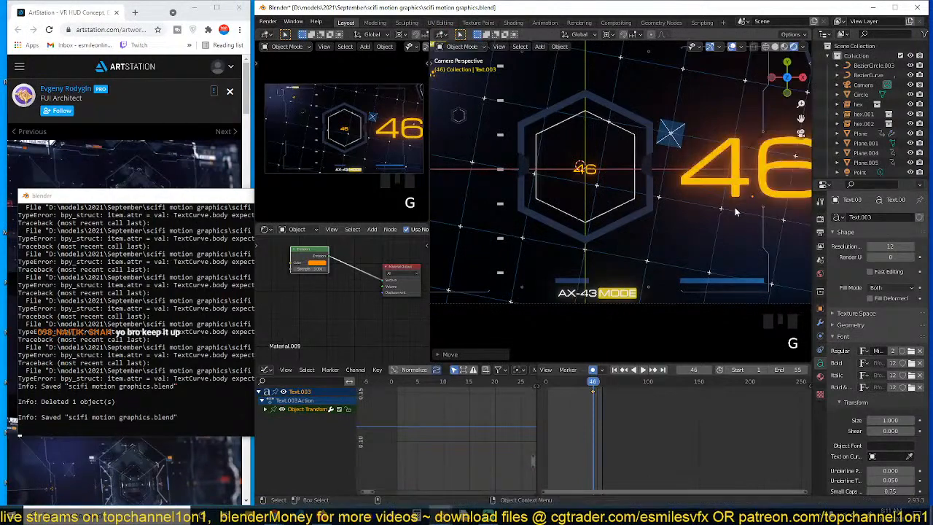
pyautogui.press('space')
pyautogui.press('space')
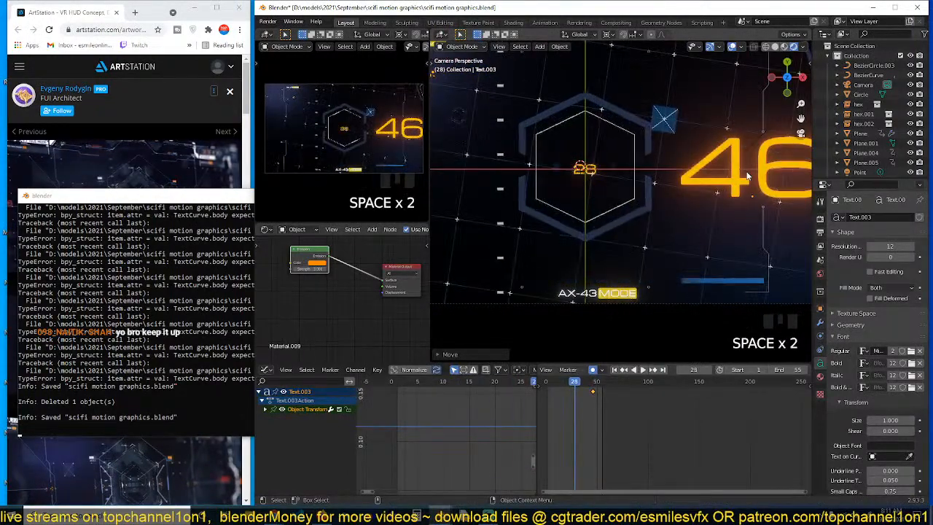
# In the Scripting workspace, duplicate the line obj = bpy.data.objects['Text.002'] directly below itself
pyautogui.click(701, 23)
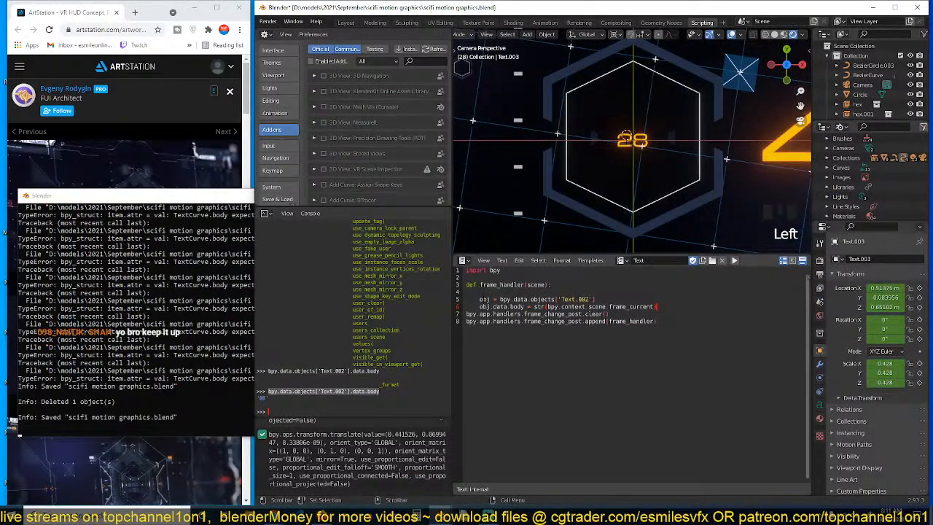
pyautogui.moveTo(478, 299); pyautogui.dragTo(596, 299)
pyautogui.click(596, 300)
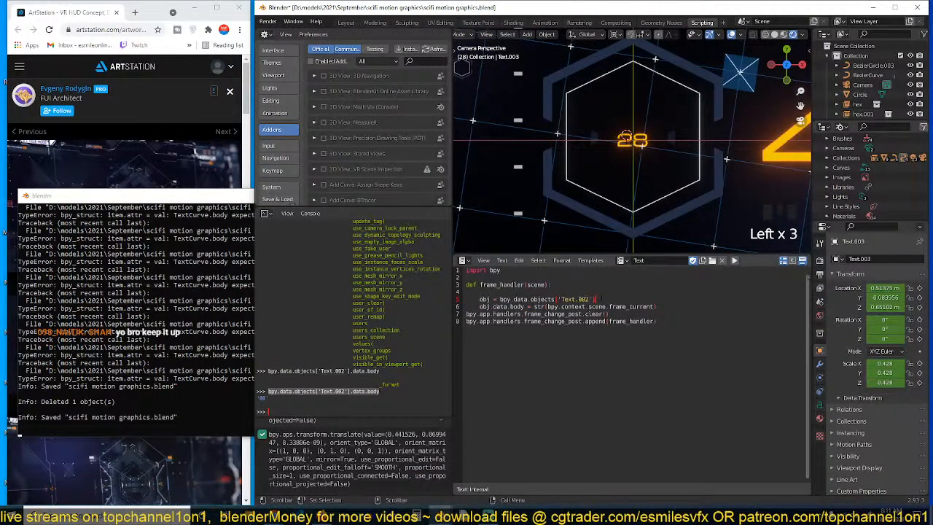
pyautogui.keyDown('shift'); pyautogui.click(479, 299); pyautogui.keyUp('shift')
pyautogui.click(479, 299)
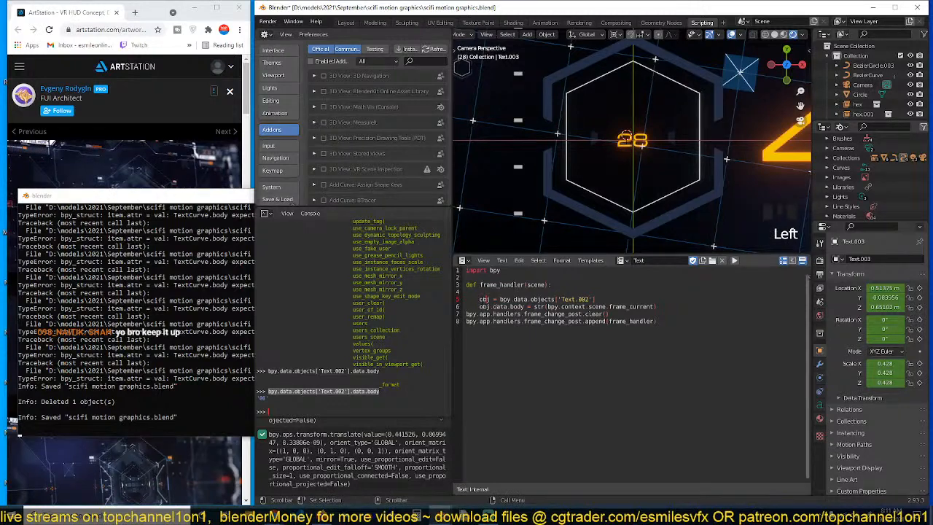
pyautogui.moveTo(479, 300); pyautogui.dragTo(595, 300)
pyautogui.hotkey('ctrl', 'c')
pyautogui.write('C')
pyautogui.press('Left')
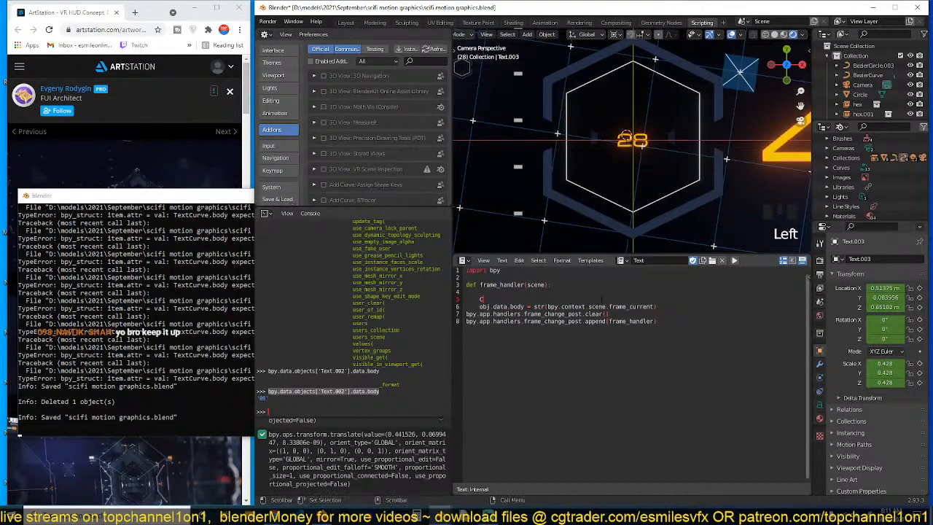
pyautogui.hotkey('ctrl', 'z')
pyautogui.press('Left')
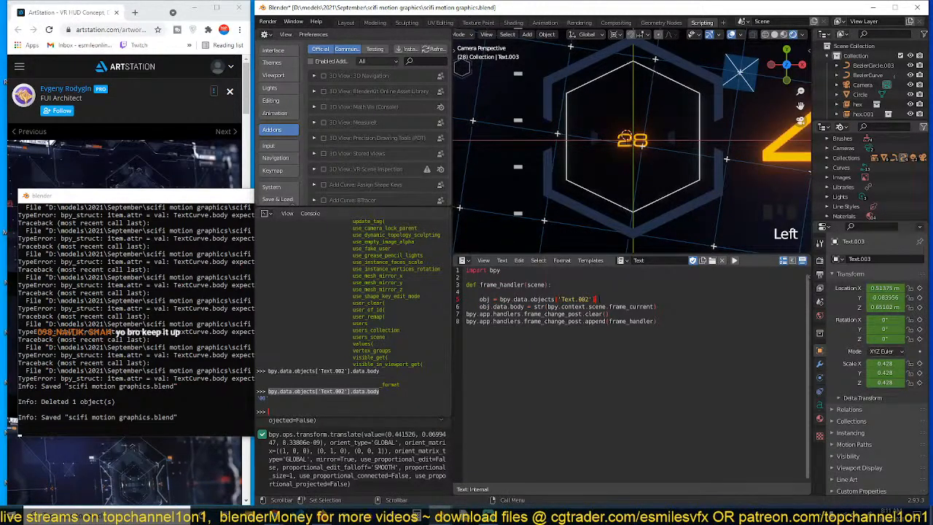
pyautogui.hotkey('ctrl', 'v')
# Rename the duplicated line's variable to obj2 and point it to the object Text.003
pyautogui.click(492, 307)
pyautogui.write('2')
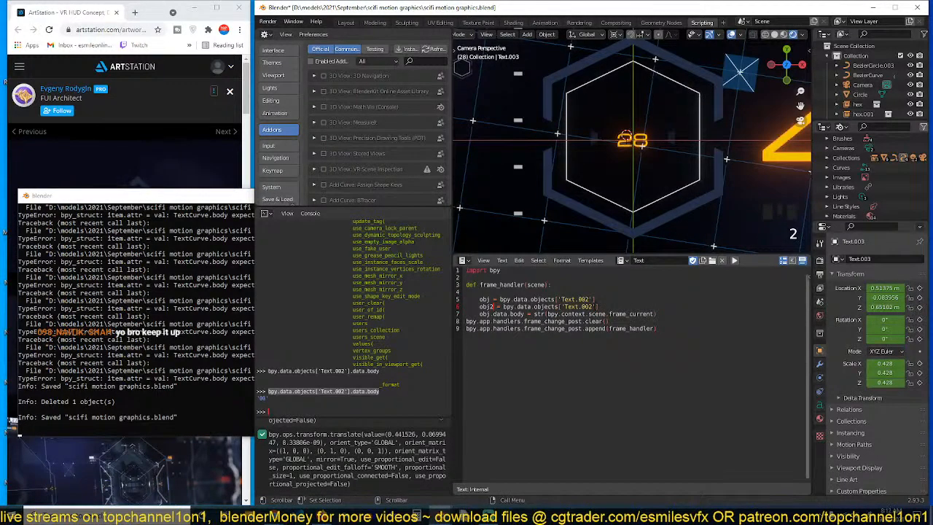
pyautogui.press('End')
pyautogui.press('Left')
pyautogui.press('Left')
pyautogui.press('BackSpace')
pyautogui.write('3')
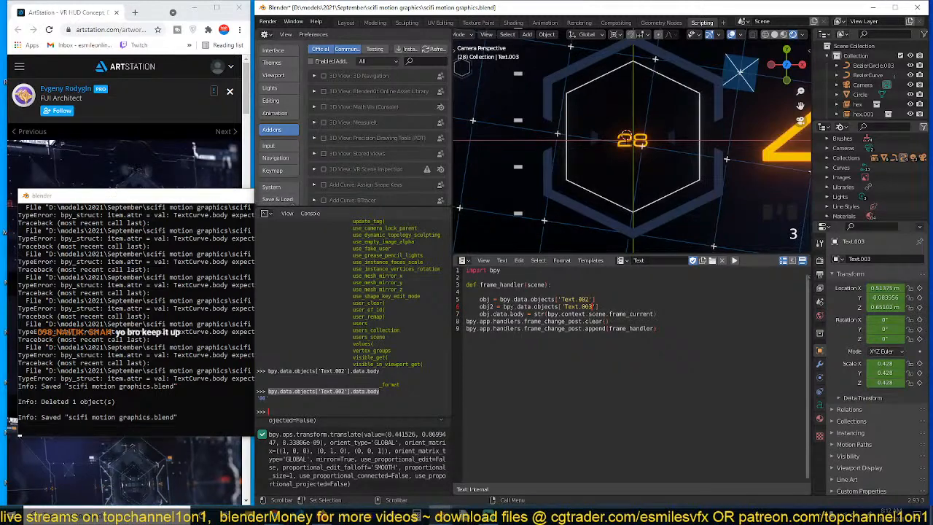
# Add obj2.data.body = str(bpy.context.scene.frame_current) below the obj.data.body line and save the file before returning to the Layout workspace
pyautogui.click(479, 314)
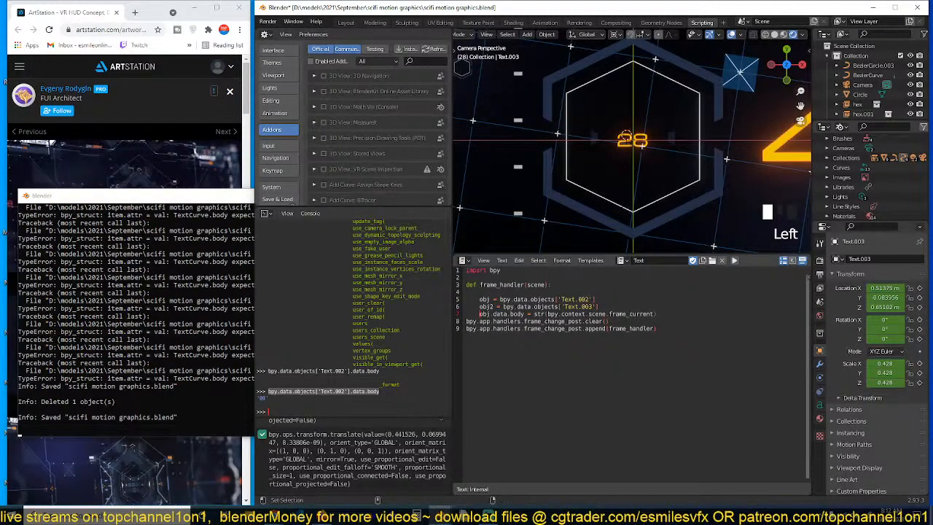
pyautogui.keyDown('shift'); pyautogui.click(656, 313); pyautogui.keyUp('shift')
pyautogui.hotkey('ctrl', 'c')
pyautogui.press('End')
pyautogui.press('Return')
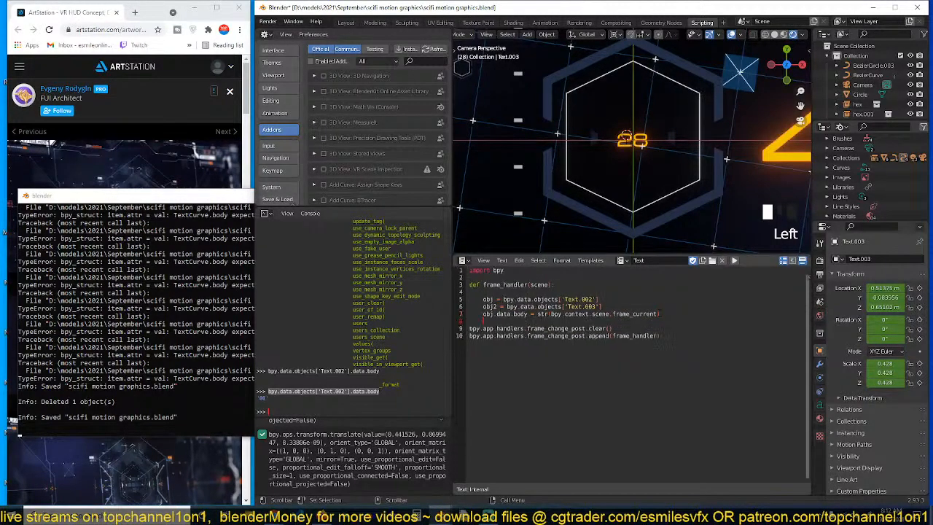
pyautogui.hotkey('ctrl', 'v')
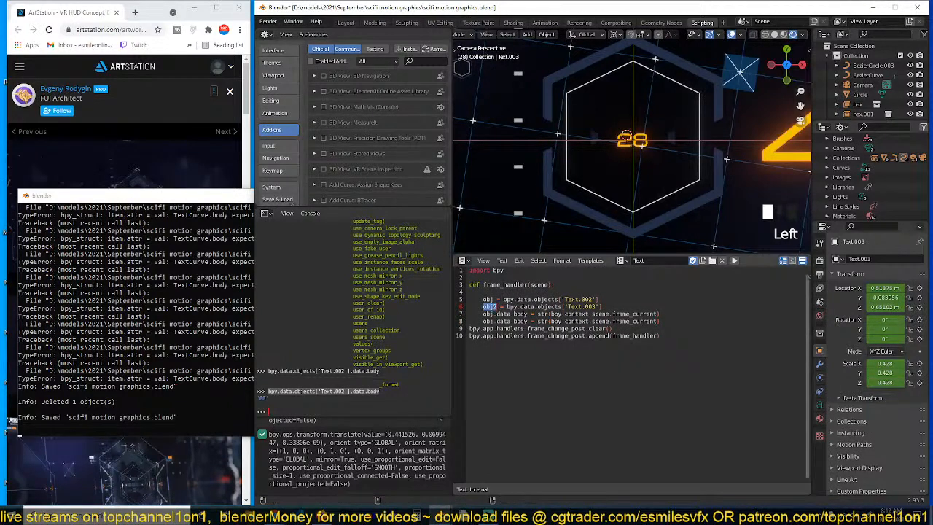
pyautogui.click(493, 321)
pyautogui.write('2')
pyautogui.hotkey('ctrl', 's')
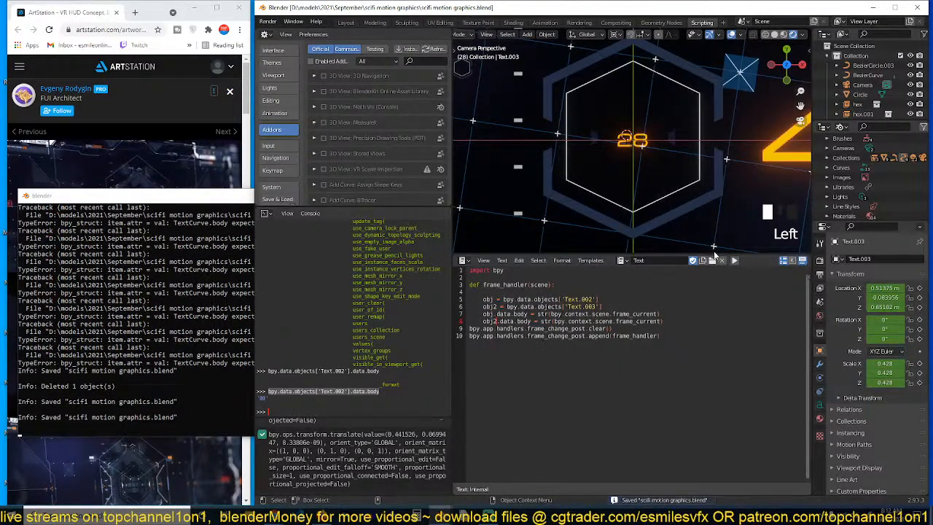
pyautogui.click(346, 22)
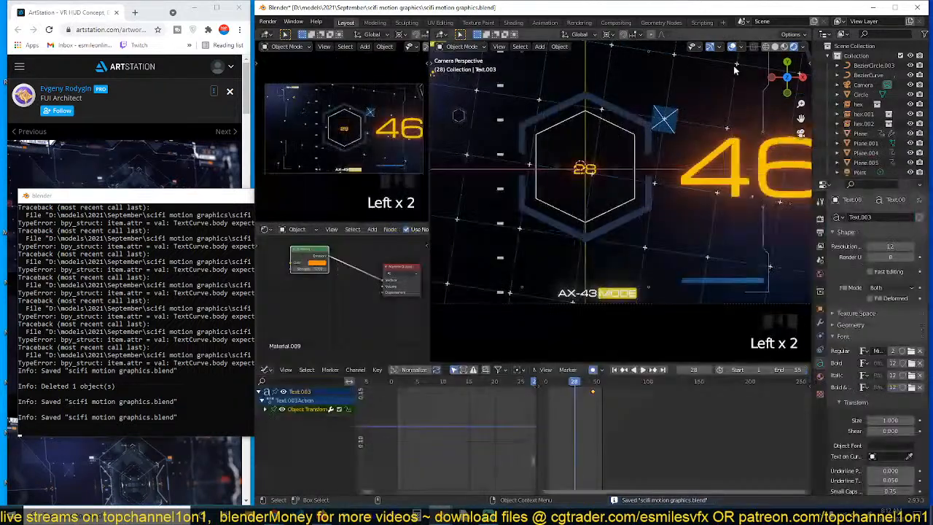
# Hide the viewport overlays and play the animation to check how both frame-driven numbers count
pyautogui.press('Left')
pyautogui.press('space')
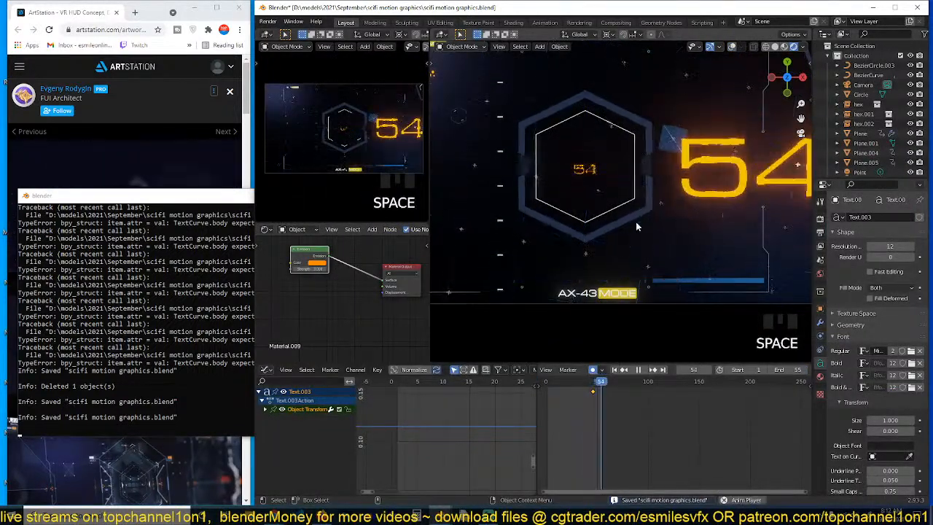
pyautogui.scroll(-2, 635, 221)
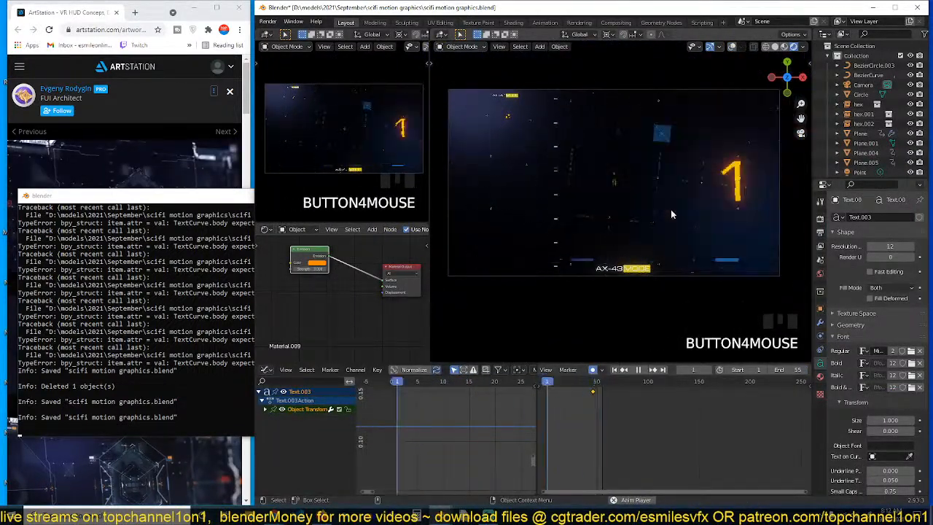
pyautogui.press('space')
# Show the viewport overlays again, select the large number Text.003, and make its material a single-user copy
pyautogui.click(714, 182)
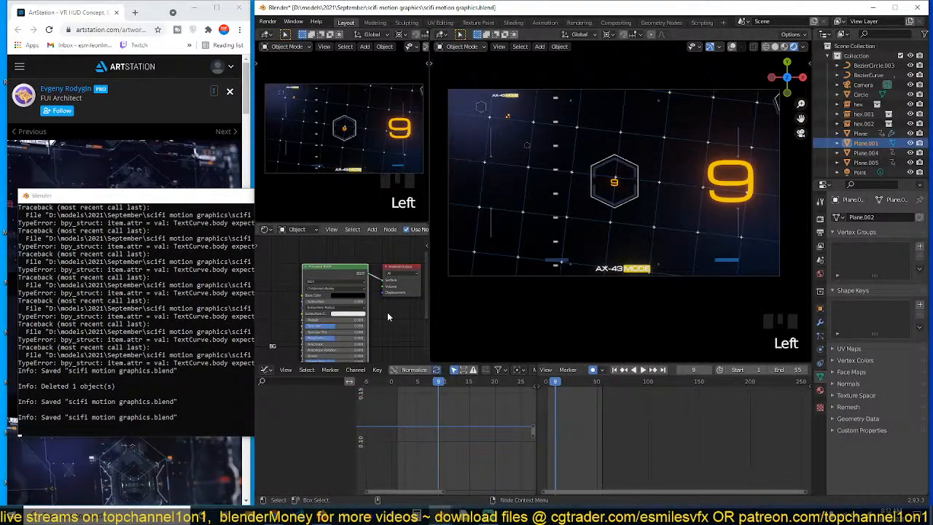
pyautogui.click(732, 47)
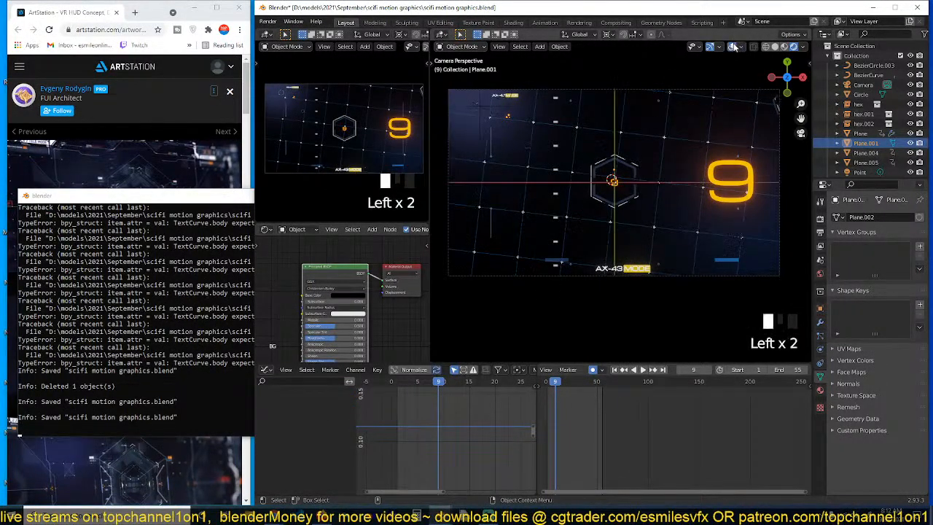
pyautogui.click(752, 177)
pyautogui.scroll(-8, 394, 226)
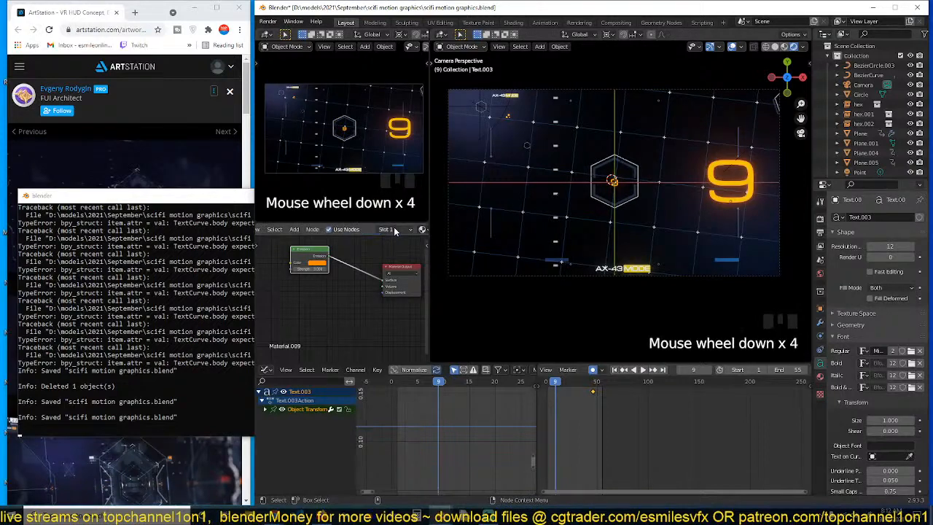
pyautogui.click(414, 229)
# Change the large number's Emission color to light blue and set its strength to 0.100
pyautogui.click(317, 263)
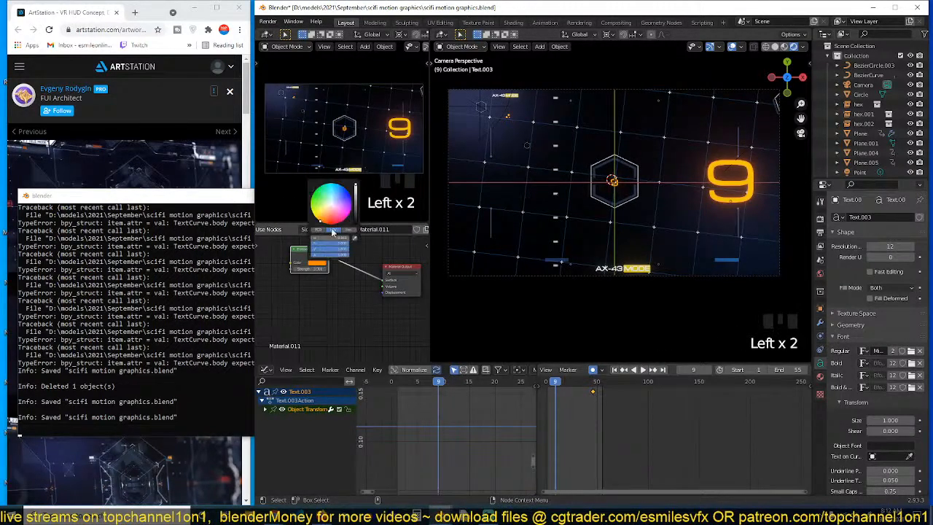
pyautogui.click(337, 204)
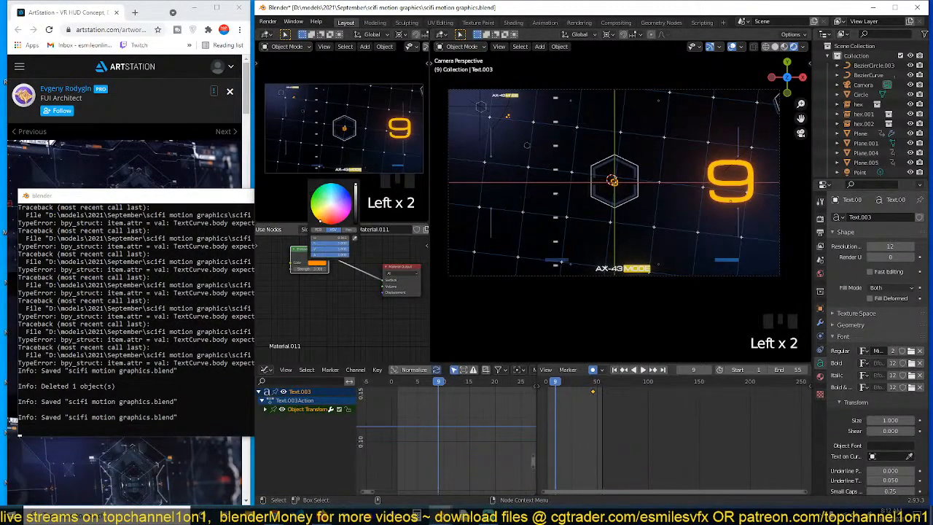
pyautogui.click(319, 274)
pyautogui.click(319, 275)
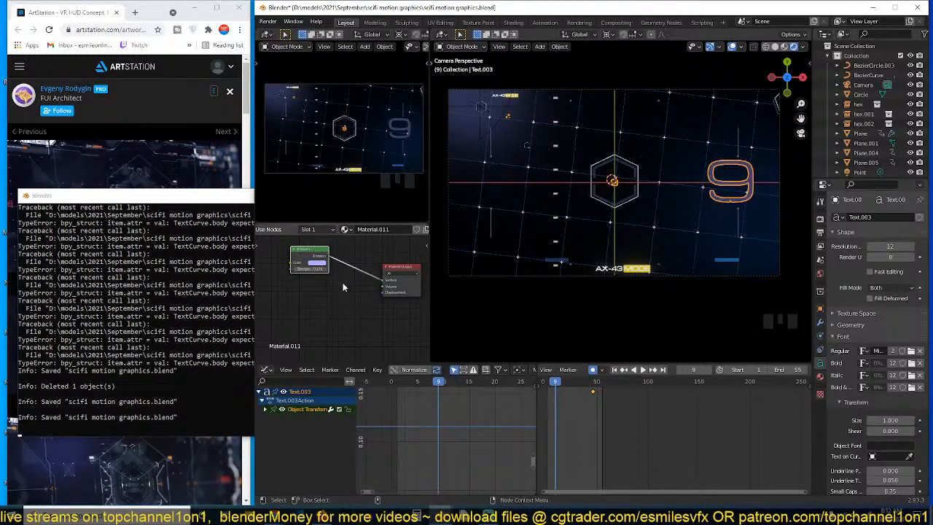
pyautogui.hotkey('alt', 'a')
pyautogui.scroll(2, 350, 279)
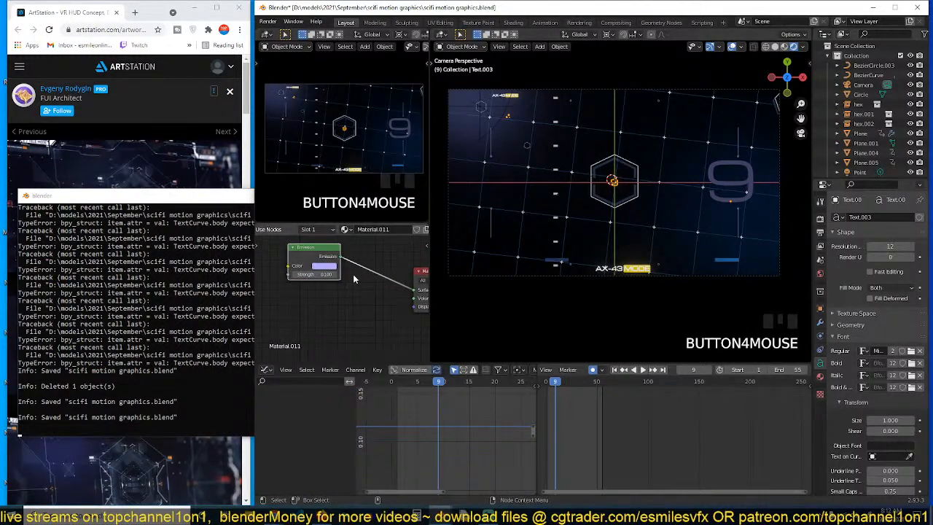
pyautogui.click(325, 266)
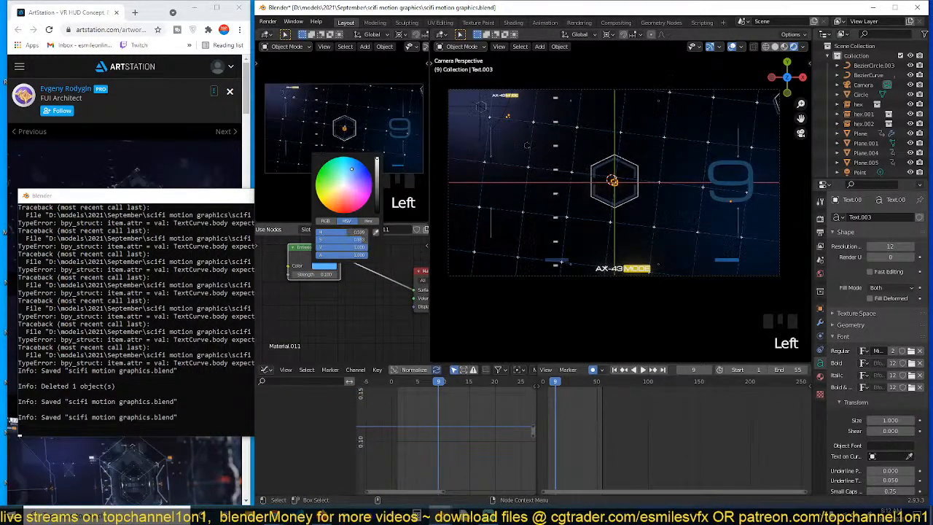
# Switch the large number's Emission node to a Transparent BSDF shader
pyautogui.hotkey('shift', 'a')
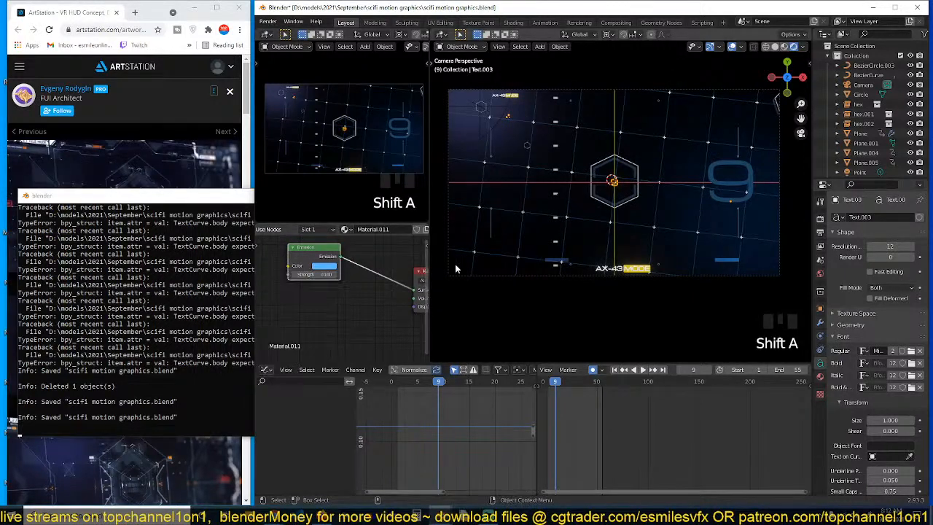
pyautogui.hotkey('shift', 's')
pyautogui.moveTo(301, 308)
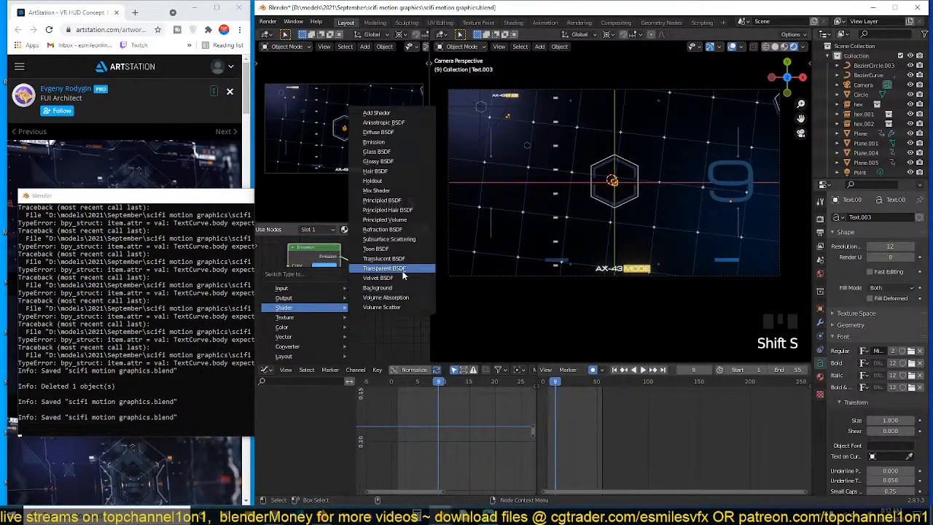
pyautogui.click(405, 269)
pyautogui.scroll(-10, 333, 292)
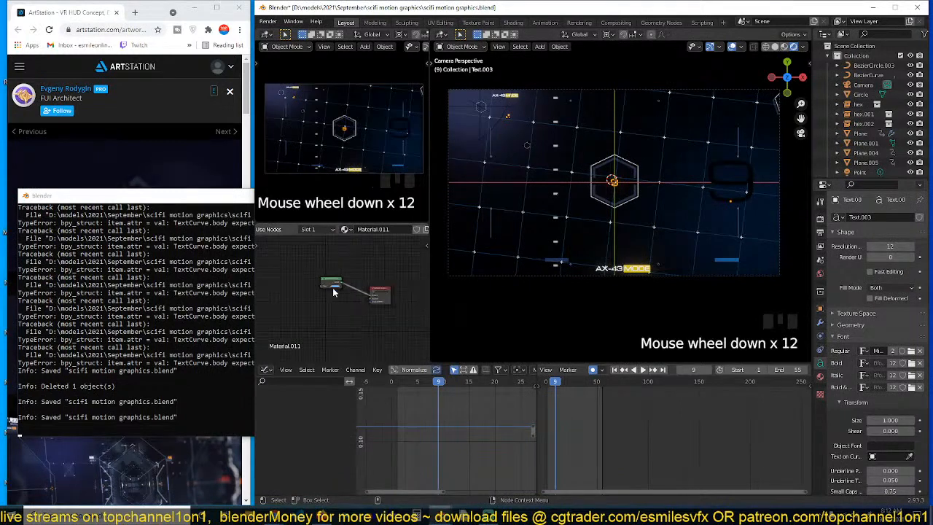
pyautogui.scroll(3, 333, 293)
# Add a second Transparent BSDF node and combine it with the blue one through a Mix Shader feeding the material output
pyautogui.hotkey('shift', 'a')
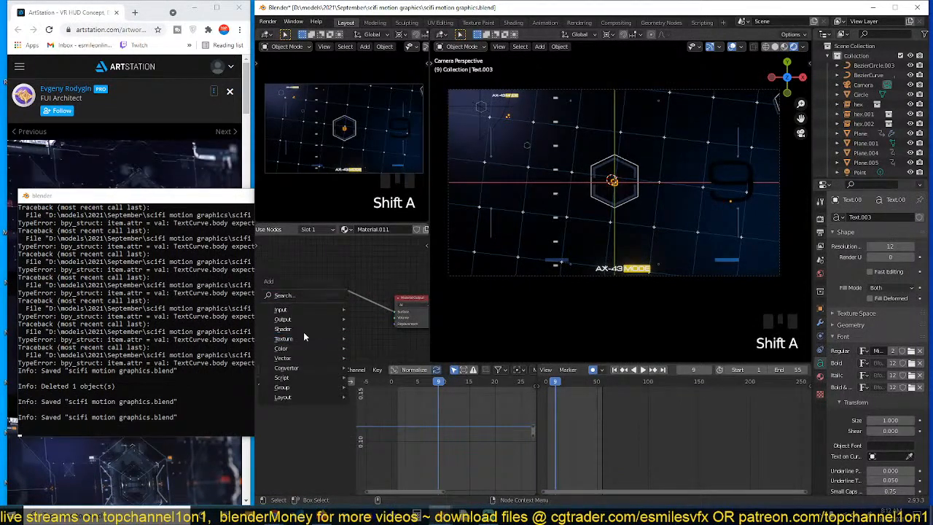
pyautogui.moveTo(292, 329)
pyautogui.click(379, 301)
pyautogui.click(293, 313)
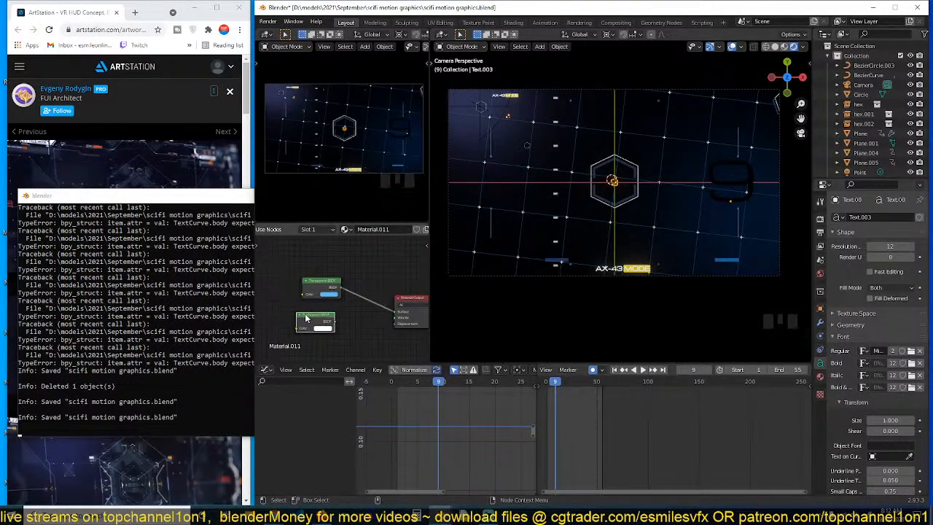
pyautogui.keyDown('ctrl'); pyautogui.keyDown('shift'); pyautogui.moveTo(313, 319); pyautogui.dragTo(327, 293, button='right'); pyautogui.keyUp('shift'); pyautogui.keyUp('ctrl')
pyautogui.moveTo(376, 295)
pyautogui.mouseDown()
pyautogui.moveTo(363, 293)
pyautogui.moveTo(393, 310)
pyautogui.moveTo(367, 309)
pyautogui.mouseUp()
pyautogui.scroll(1, 373, 311)
# Set the Mix Shader factor to about 0.508 on Text.003 and preview the blue Transparent BSDF, then the mix
pyautogui.click(375, 338)
pyautogui.click(733, 188)
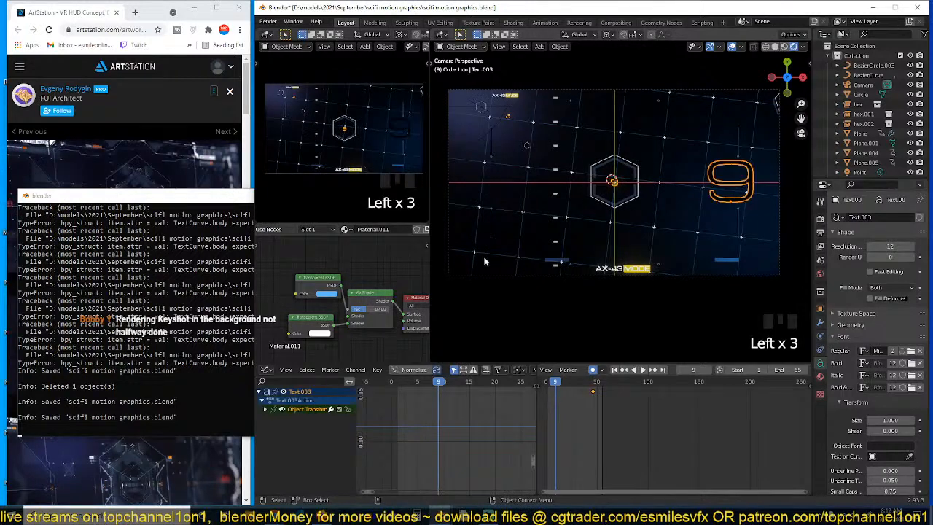
pyautogui.moveTo(361, 309); pyautogui.dragTo(372, 309)
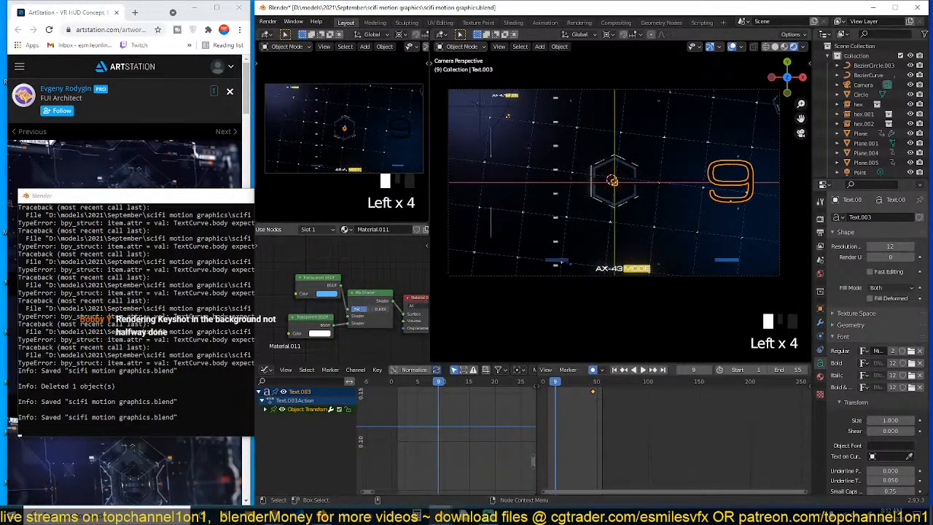
pyautogui.keyDown('ctrl'); pyautogui.keyDown('shift'); pyautogui.click(327, 286); pyautogui.keyUp('shift'); pyautogui.keyUp('ctrl')
pyautogui.keyDown('ctrl'); pyautogui.keyDown('shift'); pyautogui.click(359, 304); pyautogui.keyUp('shift'); pyautogui.keyUp('ctrl')
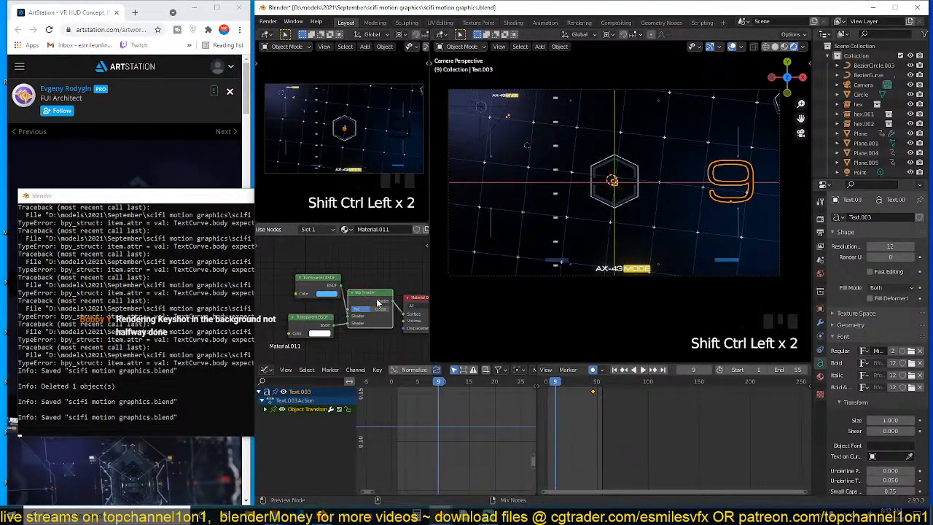
# Leave the camera view to inspect Text.003 in the scene, open its material settings, and save the file
pyautogui.scroll(4, 696, 207)
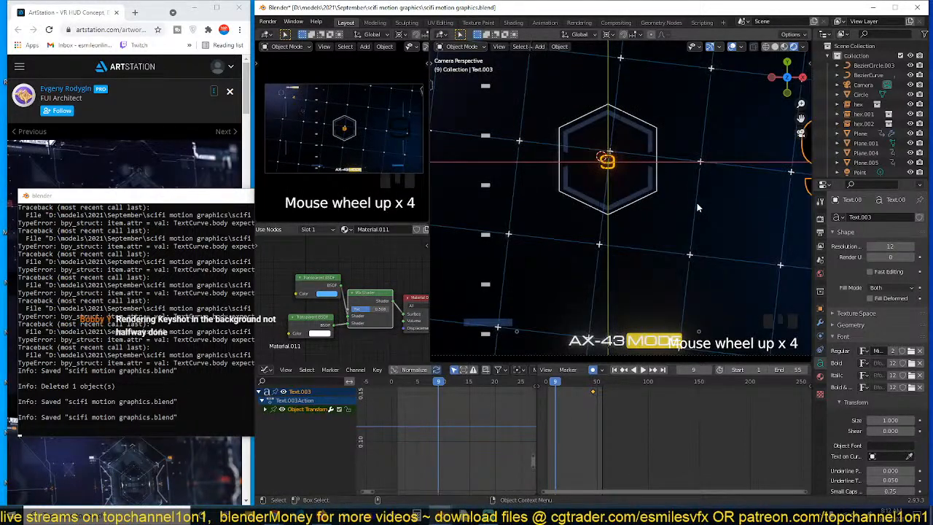
pyautogui.press('`')
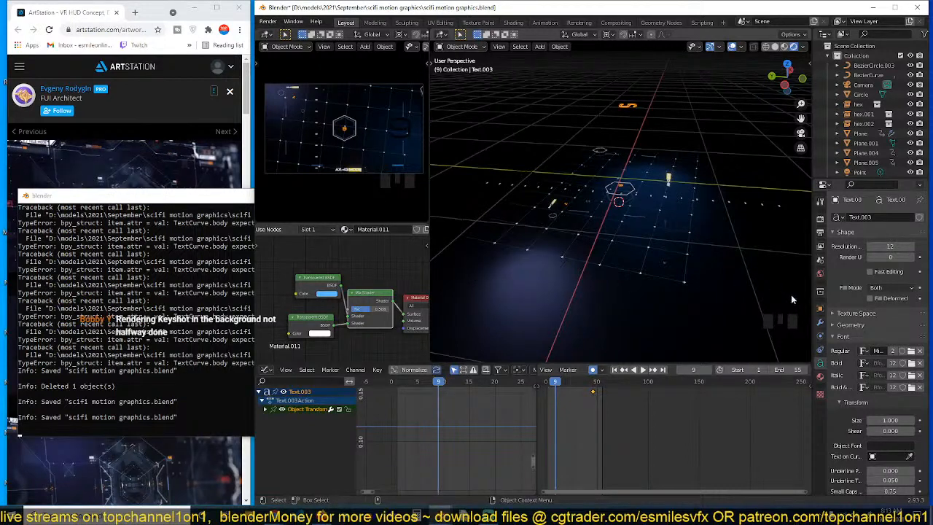
pyautogui.click(820, 375)
pyautogui.scroll(3, 622, 86)
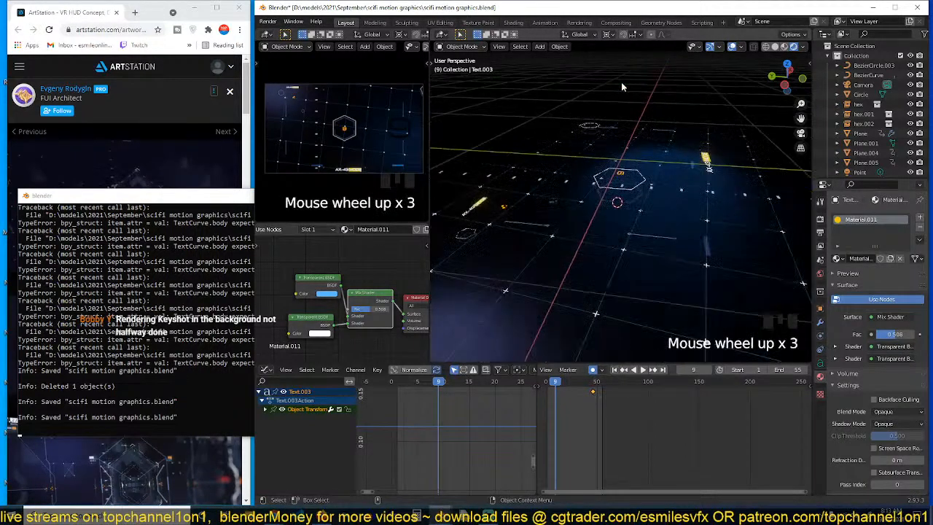
pyautogui.scroll(2, 624, 245)
pyautogui.press('`')
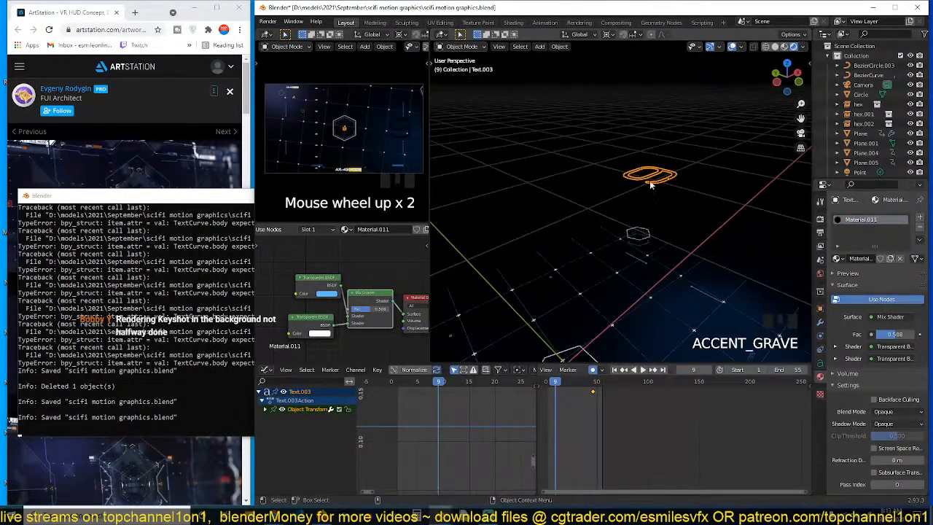
pyautogui.click(656, 179)
pyautogui.click(656, 177)
pyautogui.hotkey('ctrl', 's')
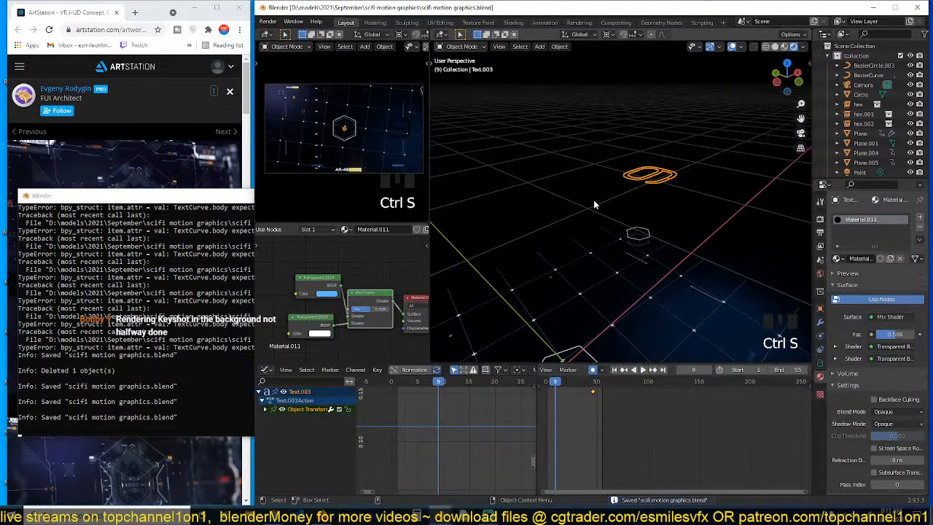
# Lower Text.003 about 0.86 m along the global Z axis, closer to the grid
pyautogui.scroll(-2, 735, 142)
pyautogui.press('g')
pyautogui.press('z')
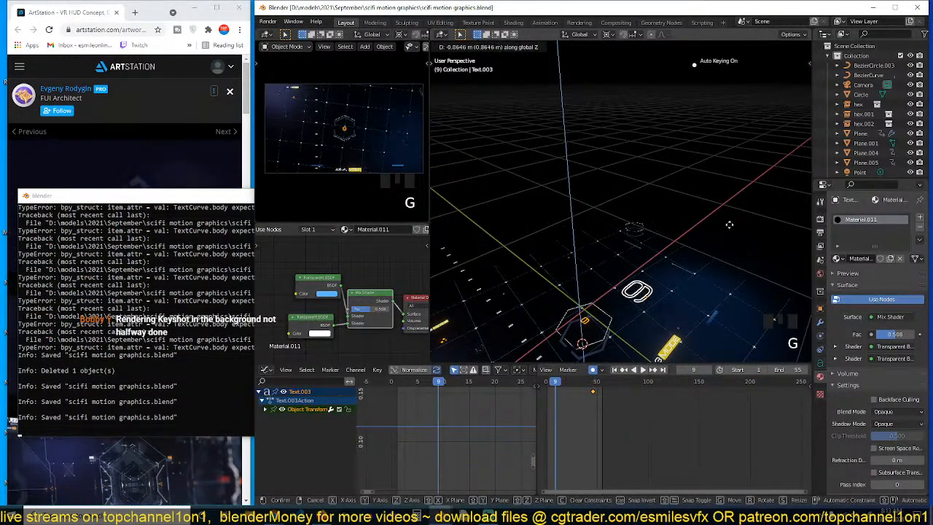
pyautogui.click(729, 225)
# Delete the animation keyframes of Text.003 and save the file
pyautogui.press('x')
pyautogui.click(580, 408)
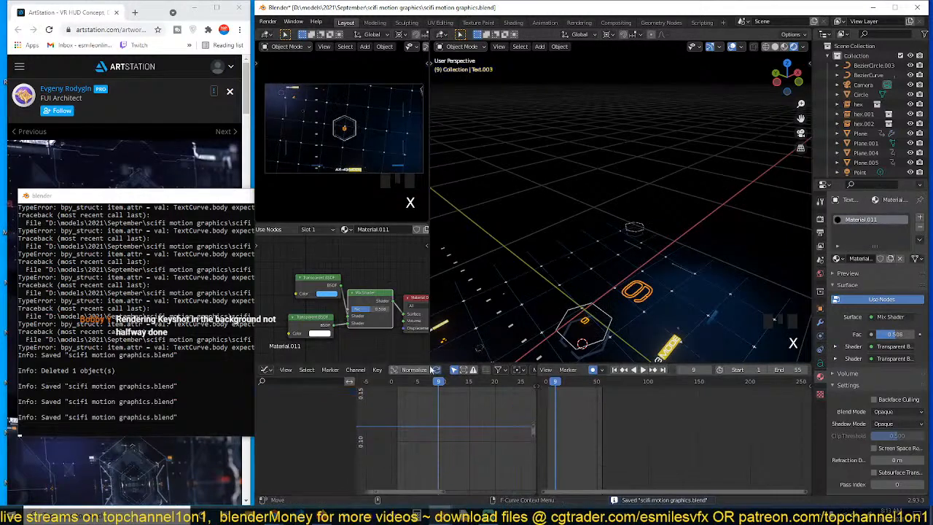
pyautogui.hotkey('ctrl', 's')
# Set the Mix Shader factor to about 0.292 and preview the blue Transparent BSDF, then the mix
pyautogui.scroll(4, 395, 311)
pyautogui.moveTo(395, 311); pyautogui.dragTo(382, 312)
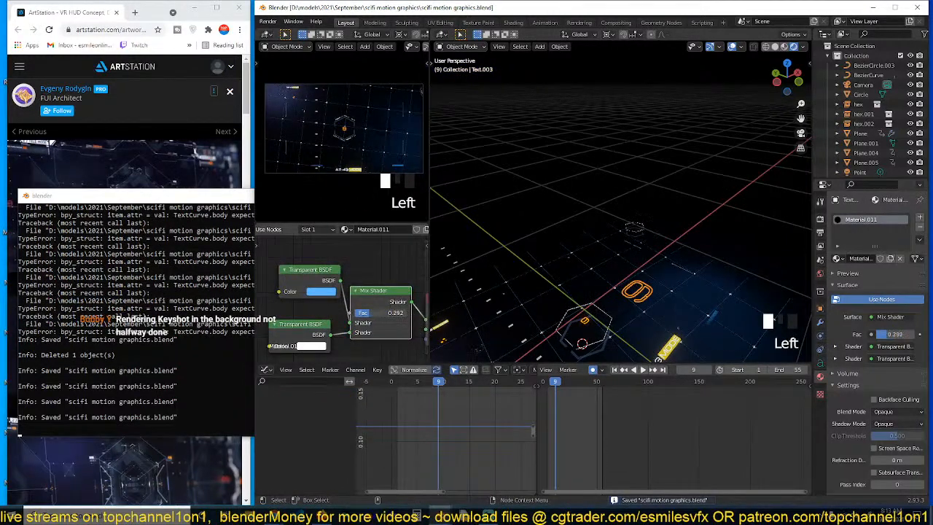
pyautogui.scroll(-3, 353, 306)
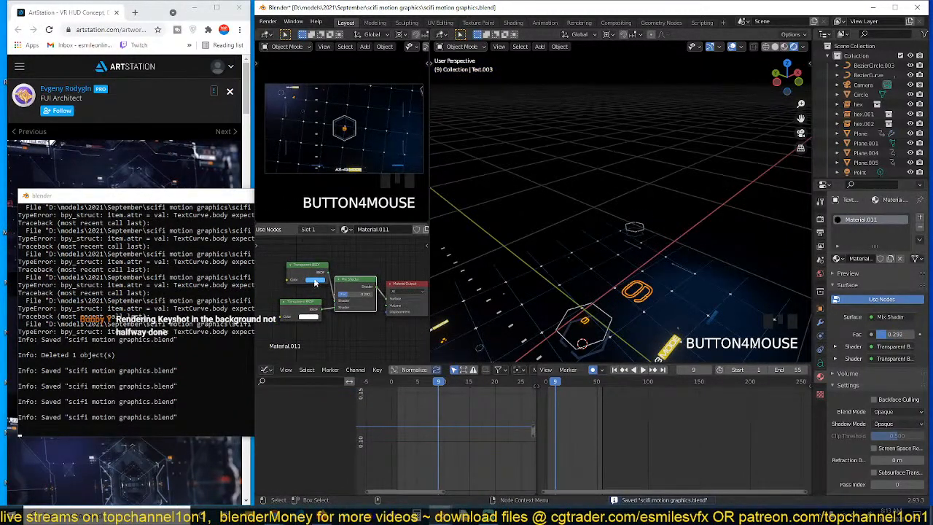
pyautogui.scroll(4, 315, 287)
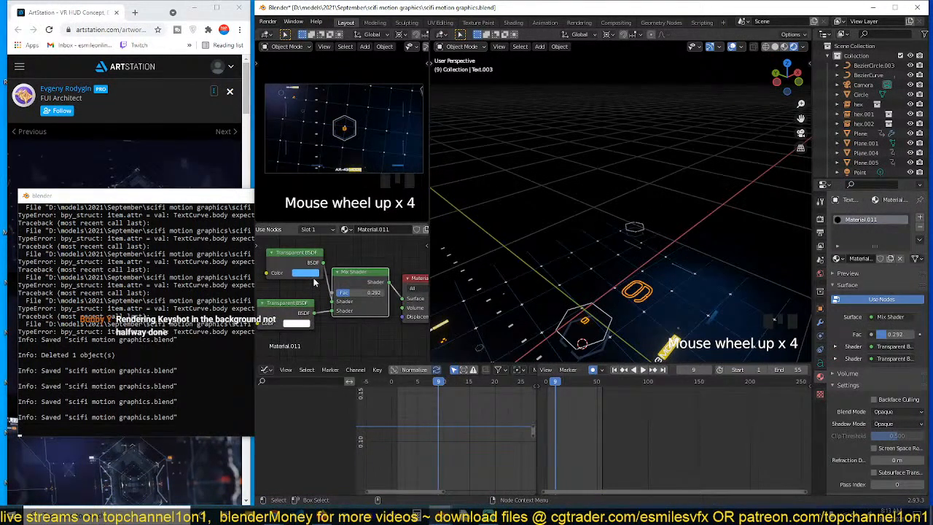
pyautogui.keyDown('ctrl'); pyautogui.keyDown('shift'); pyautogui.click(312, 257); pyautogui.keyUp('shift'); pyautogui.keyUp('ctrl')
pyautogui.keyDown('ctrl'); pyautogui.keyDown('shift'); pyautogui.click(343, 273); pyautogui.keyUp('shift'); pyautogui.keyUp('ctrl')
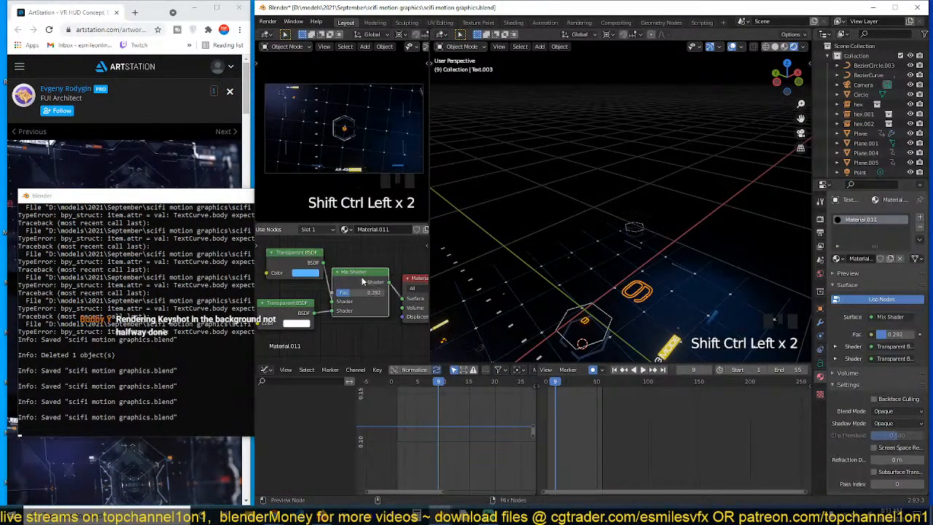
# Add an Emission node, connect it to the Mix Shader in place of the blue Transparent BSDF, and delete the replaced node
pyautogui.click(348, 268)
pyautogui.hotkey('shift', 'a')
pyautogui.moveTo(342, 263)
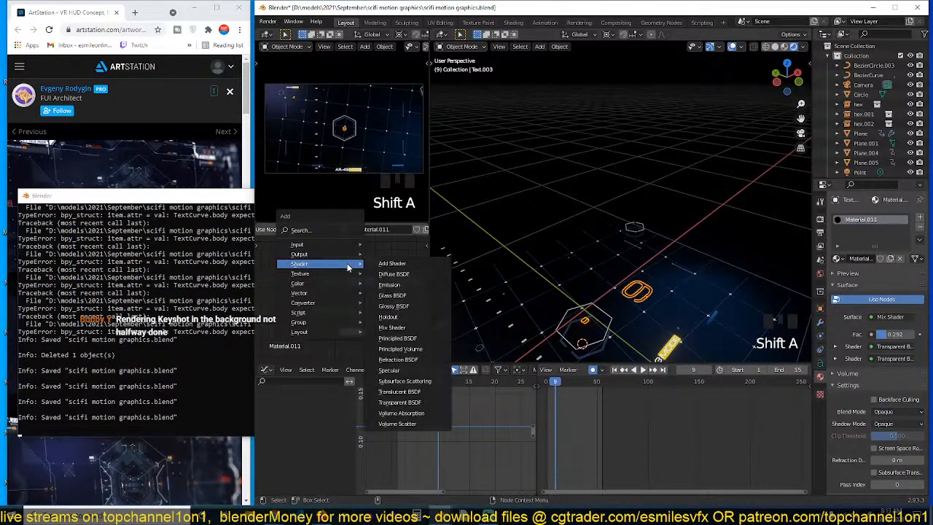
pyautogui.click(386, 283)
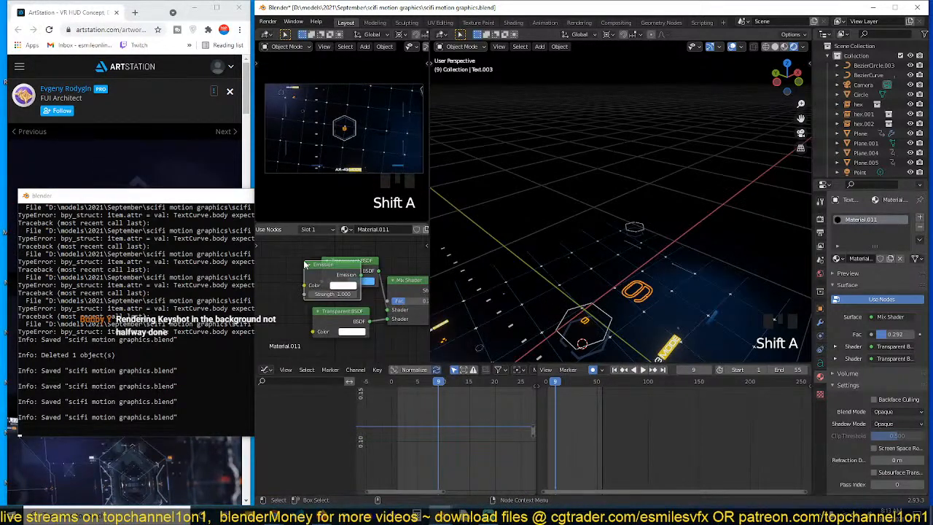
pyautogui.click(356, 279)
pyautogui.moveTo(368, 282); pyautogui.dragTo(389, 311)
pyautogui.doubleClick(366, 261)
pyautogui.press('Delete')
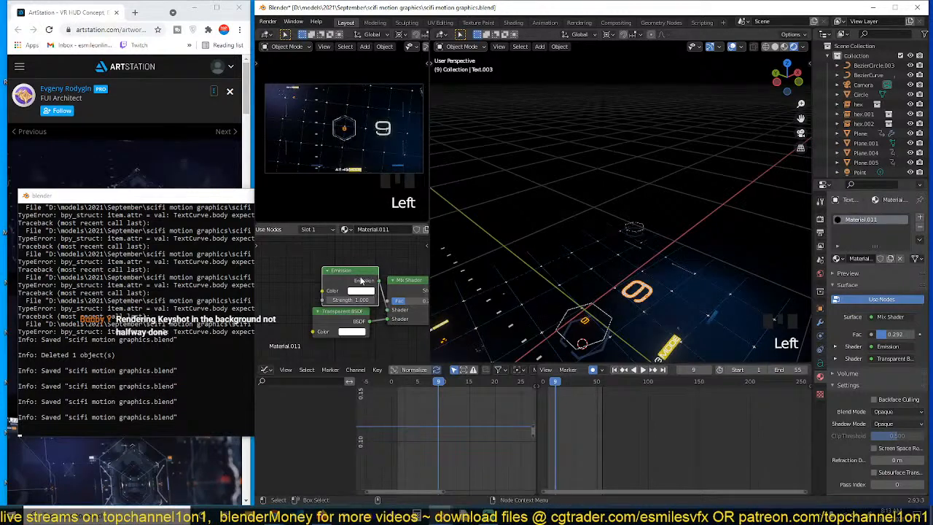
pyautogui.moveTo(342, 270); pyautogui.dragTo(298, 270)
# View the scene through the camera with overlays hidden and set the Emission colour of Text.003's material to blue
pyautogui.press('KP_0')
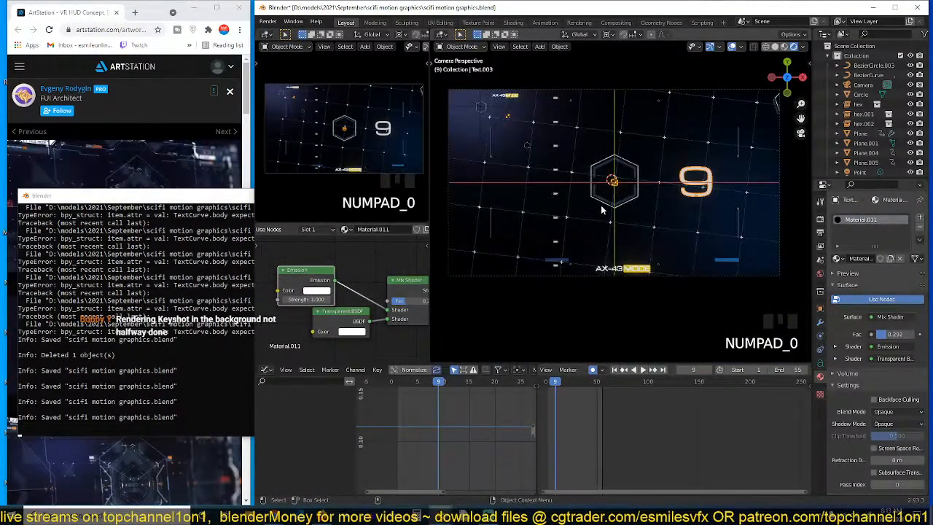
pyautogui.scroll(5, 577, 244)
pyautogui.click(733, 48)
pyautogui.scroll(-5, 641, 204)
pyautogui.scroll(3, 343, 299)
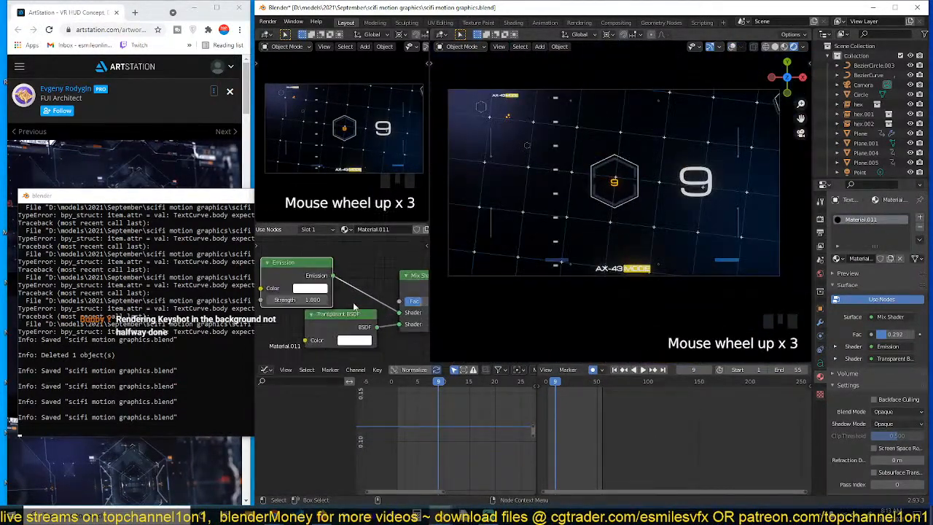
pyautogui.click(312, 289)
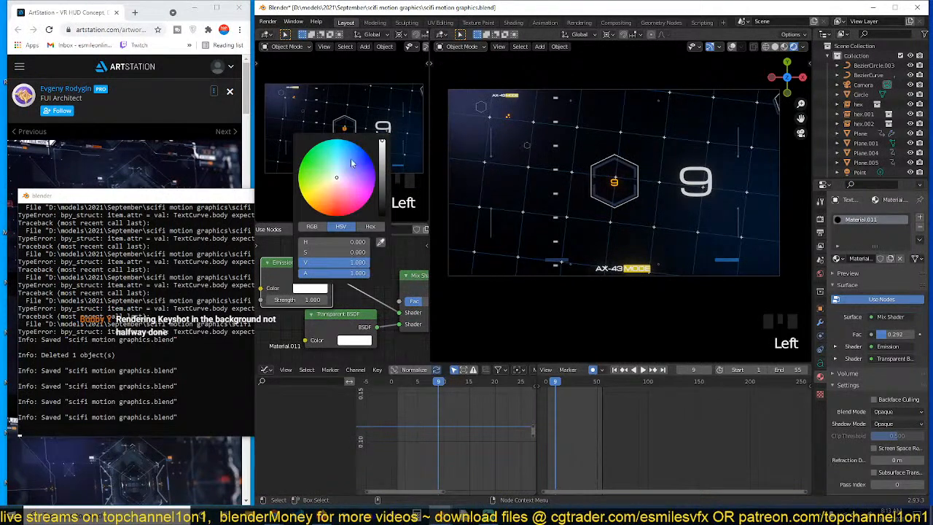
pyautogui.click(355, 156)
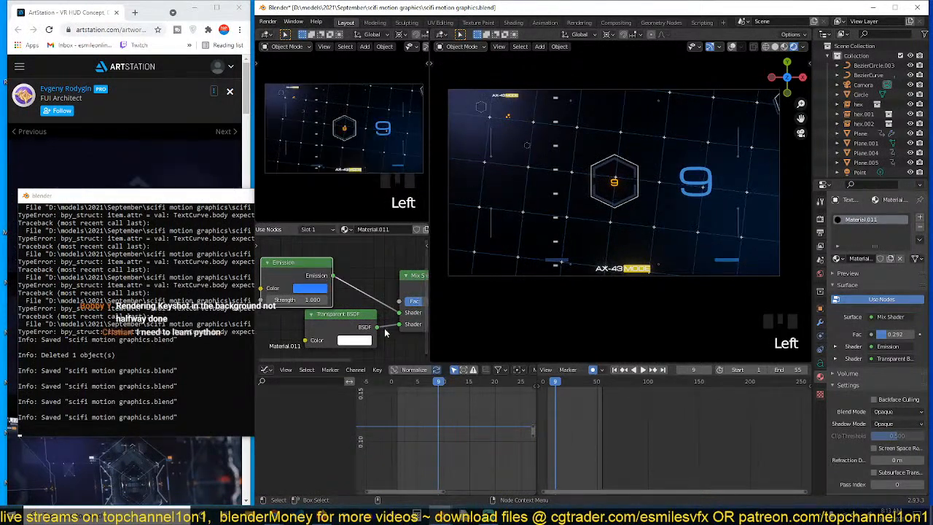
# Set the Mix Shader factor to 0.925, with the material's Shadow Mode at None and Blend Mode at Alpha Blend
pyautogui.moveTo(411, 312); pyautogui.dragTo(372, 312, button='middle')
pyautogui.moveTo(374, 301); pyautogui.dragTo(419, 301)
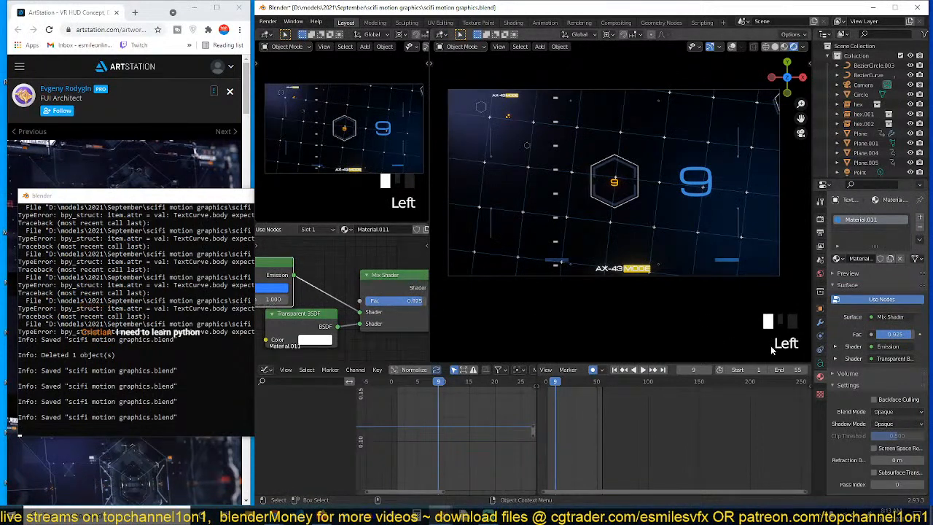
pyautogui.click(896, 426)
pyautogui.click(891, 425)
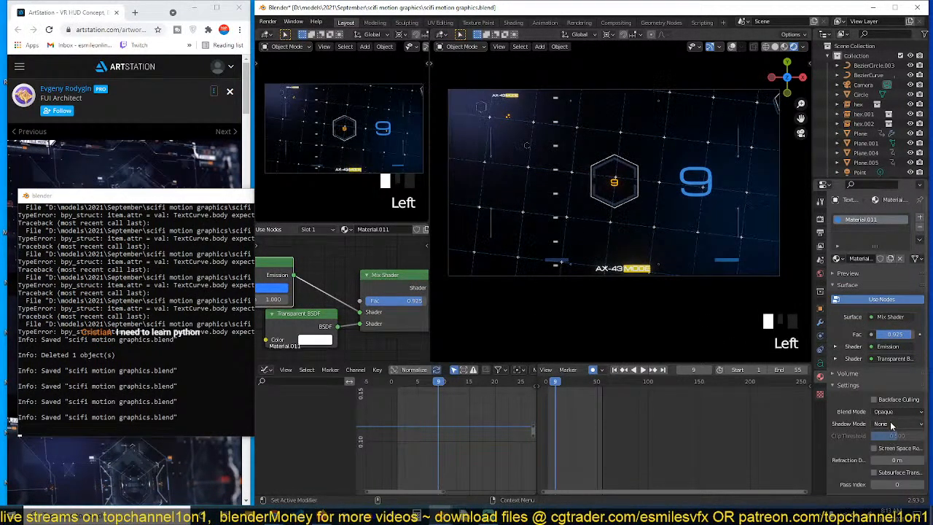
pyautogui.click(894, 413)
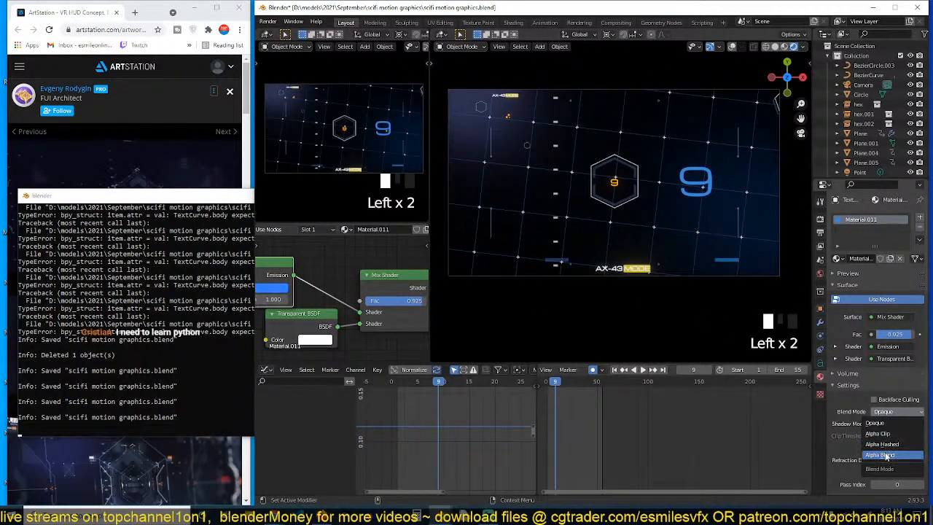
pyautogui.click(885, 452)
# Lighten the Emission colour to a pale blue and save the file
pyautogui.click(282, 288)
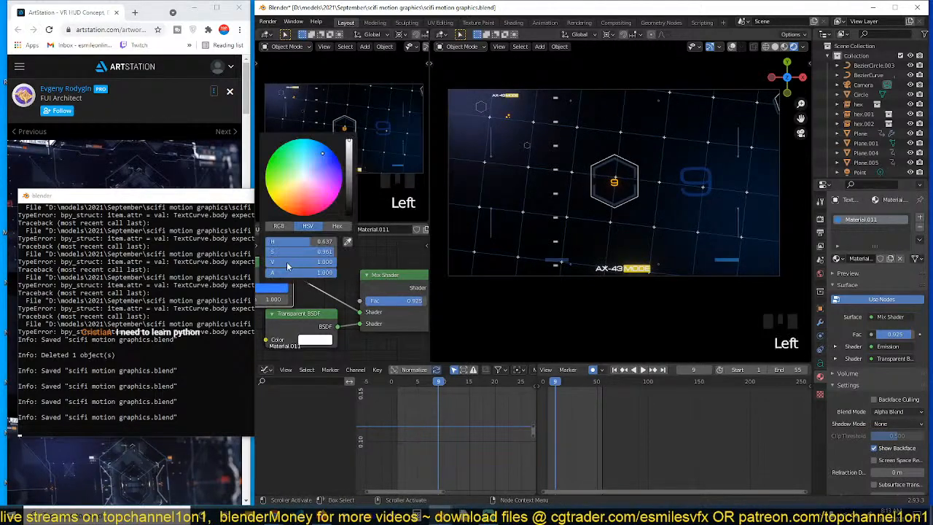
pyautogui.moveTo(315, 172); pyautogui.dragTo(310, 164)
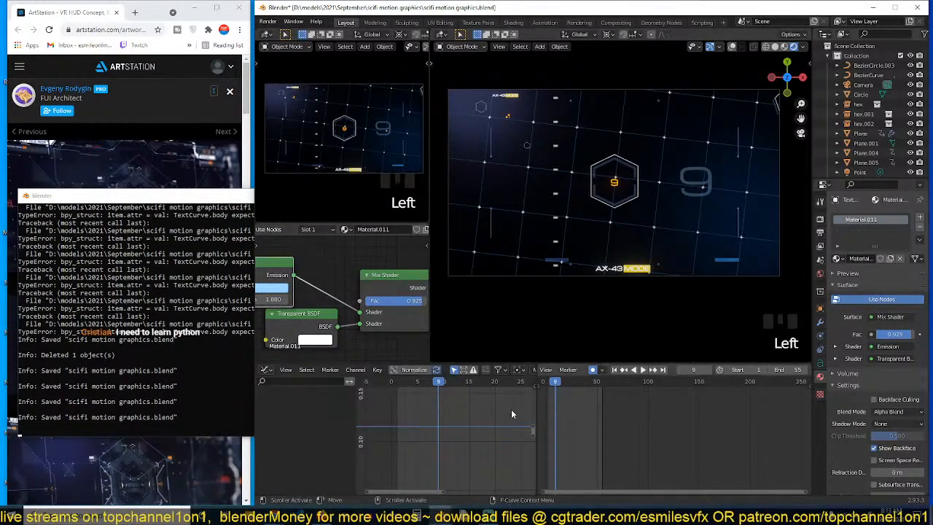
pyautogui.scroll(-2, 405, 428)
pyautogui.hotkey('ctrl', 's')
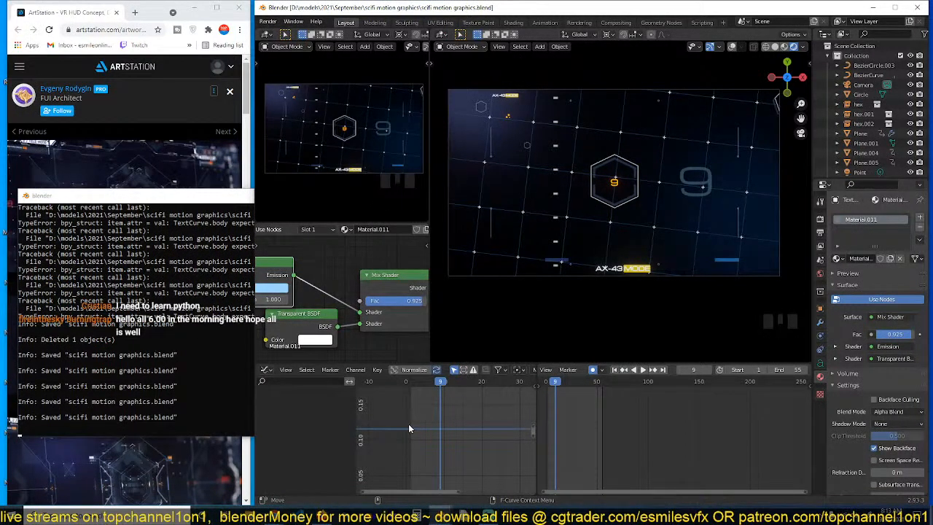
# Play the animation briefly to check the faint number against the grid
pyautogui.scroll(-5, 409, 429)
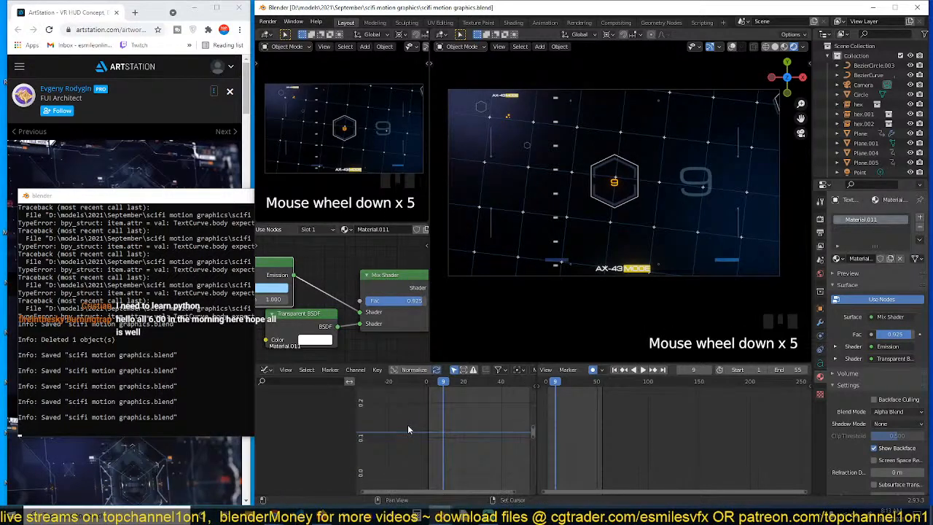
pyautogui.hotkey('shift', 'Right')
pyautogui.press('space')
pyautogui.press('space')
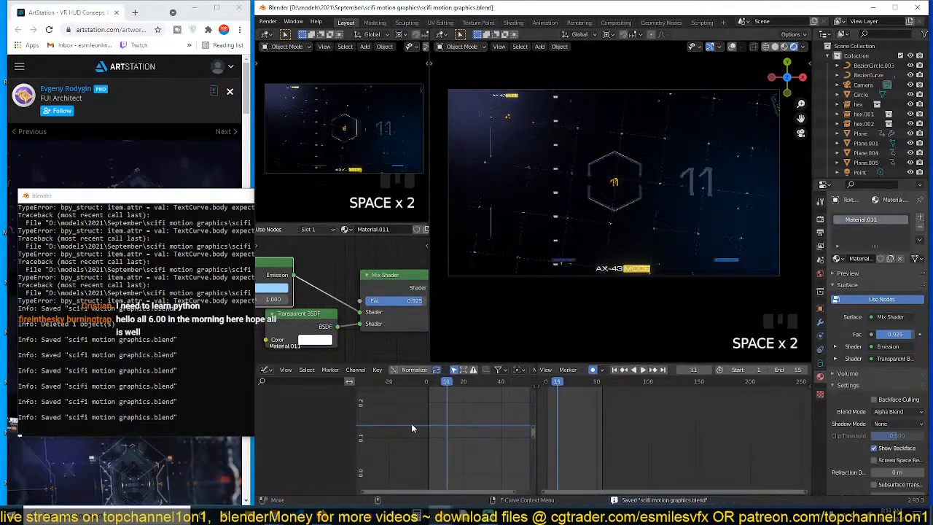
# Show the overlays and move Text.003 about 0.2 m along the global X axis, away from the hexagon
pyautogui.click(693, 162)
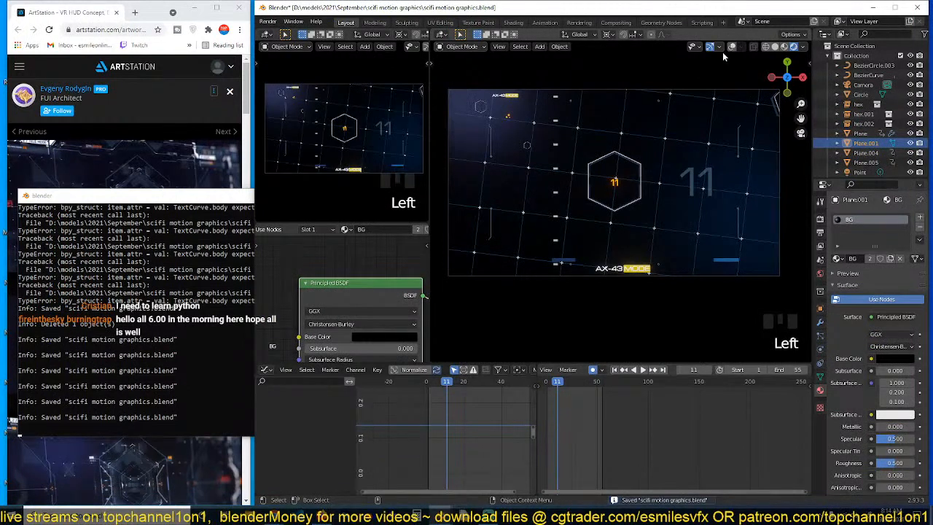
pyautogui.click(732, 46)
pyautogui.click(693, 174)
pyautogui.press('g')
pyautogui.press('x')
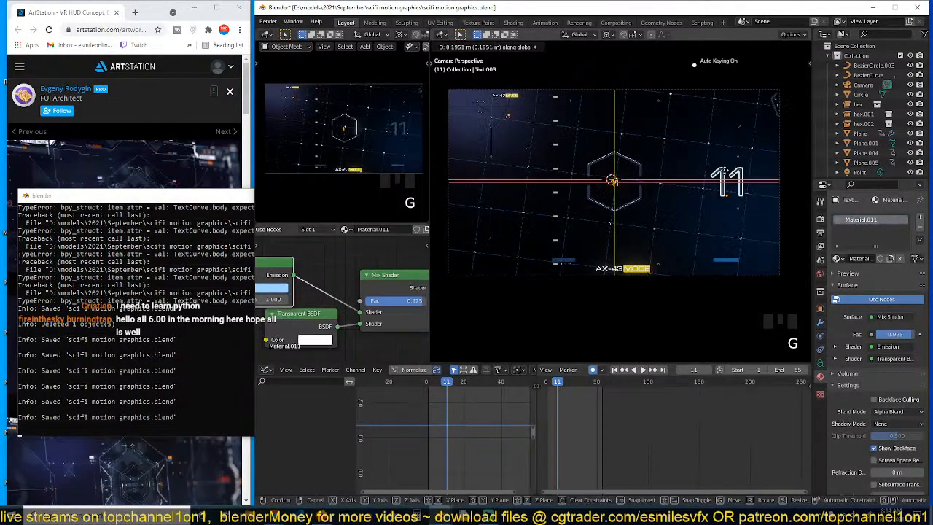
pyautogui.click(728, 176)
# Delete the keyframes recorded by moving Text.003 and save the file
pyautogui.press('x')
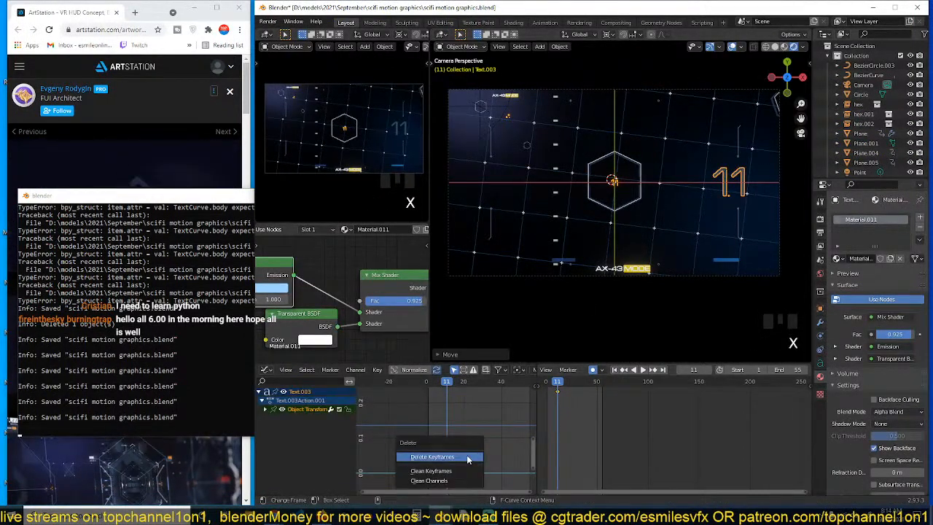
pyautogui.click(468, 457)
pyautogui.hotkey('ctrl', 's')
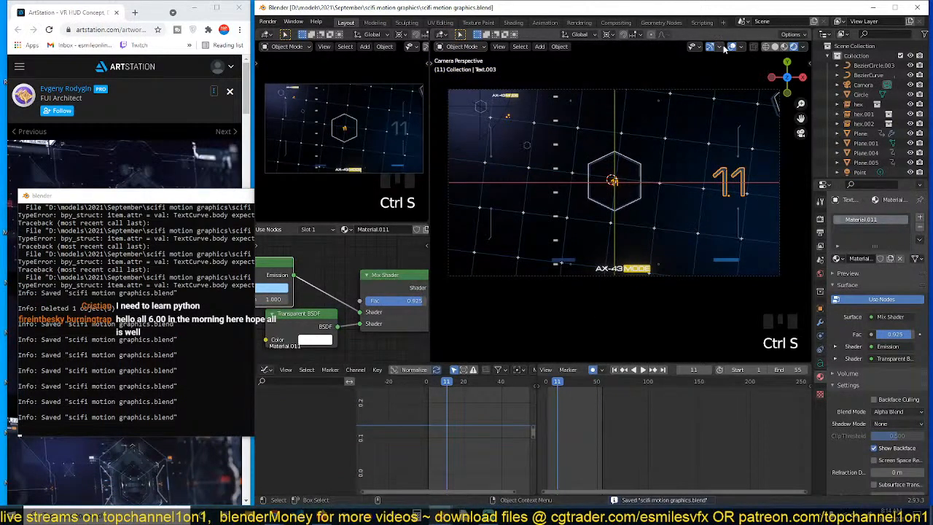
# Play the animation with nothing selected and compare it with the HUD reference images on ArtStation
pyautogui.press('Left')
pyautogui.hotkey('alt', 'a')
pyautogui.press('space')
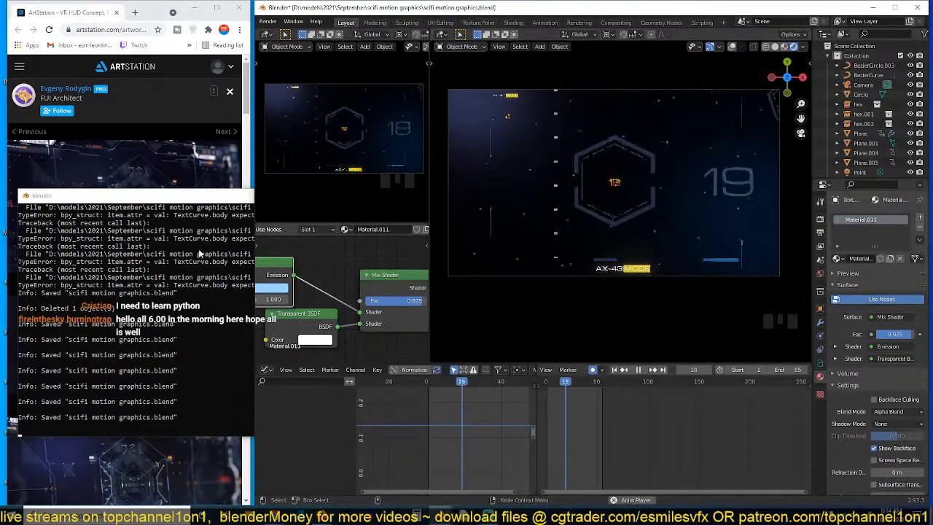
pyautogui.click(210, 178)
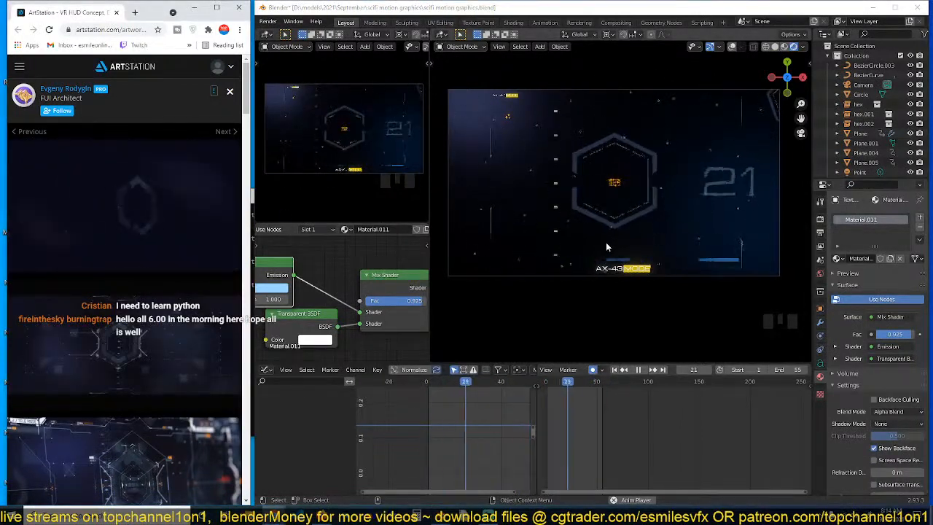
pyautogui.scroll(-4, 172, 255)
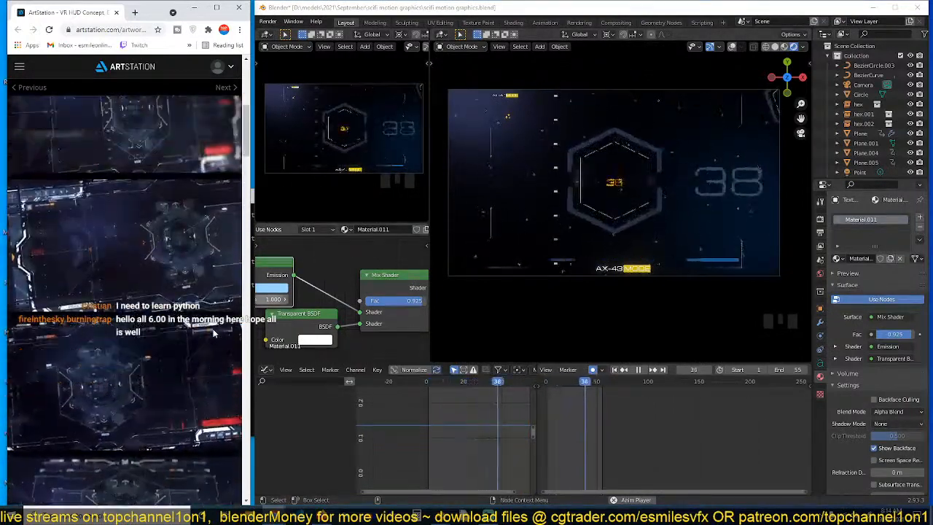
pyautogui.scroll(3, 214, 333)
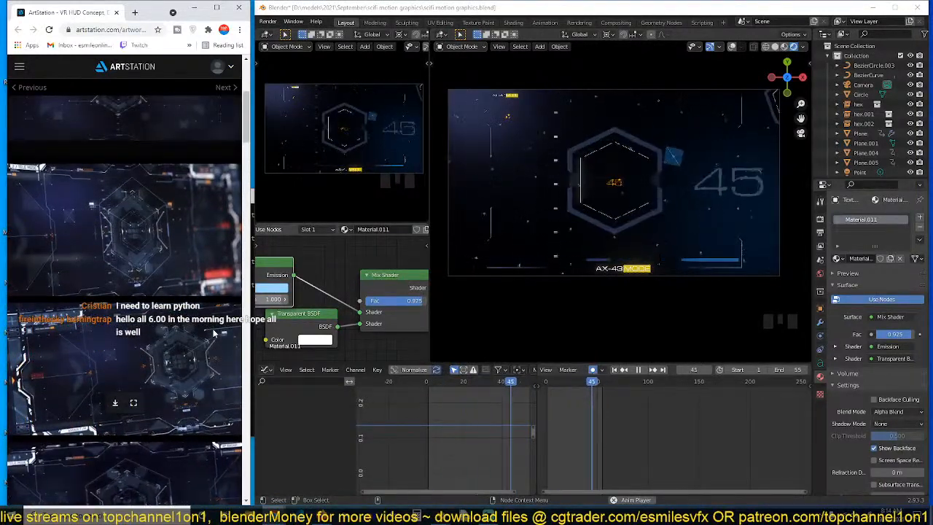
pyautogui.press('space')
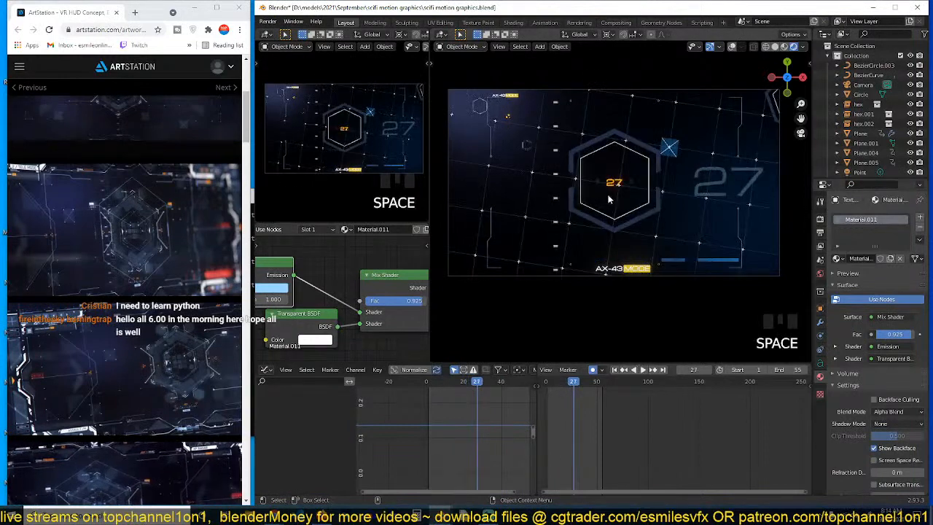
# Duplicate the small bracket pair inside the hexagon and place the copy just above the AX-43 MODE label
pyautogui.click(598, 188)
pyautogui.click(733, 47)
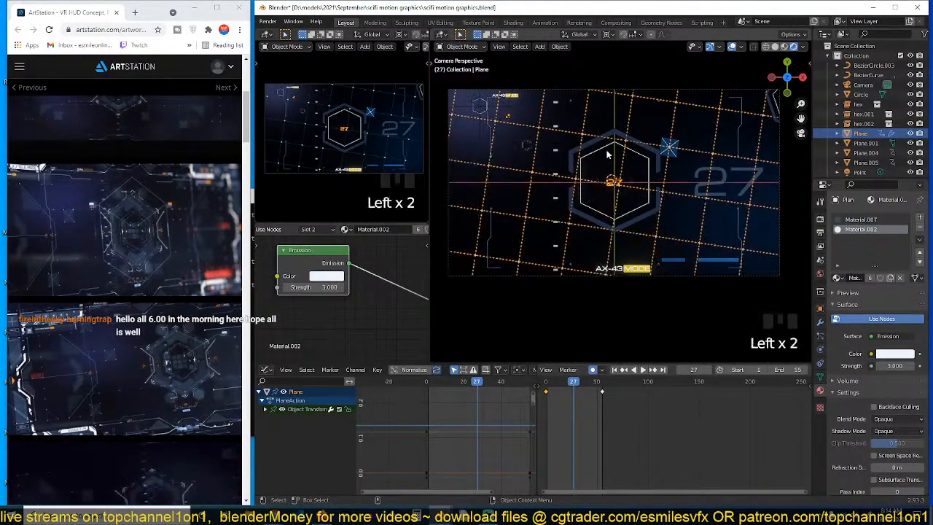
pyautogui.click(596, 185)
pyautogui.hotkey('shift', 'd')
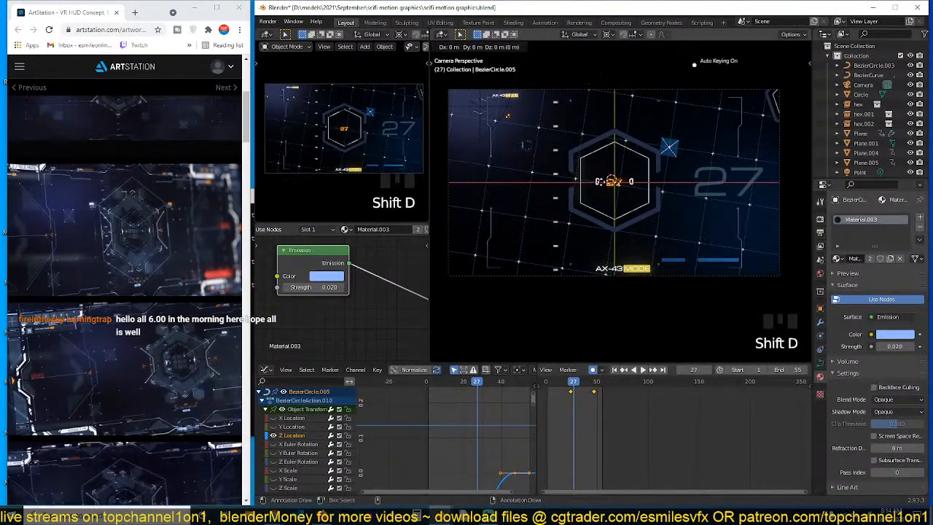
pyautogui.click(592, 315)
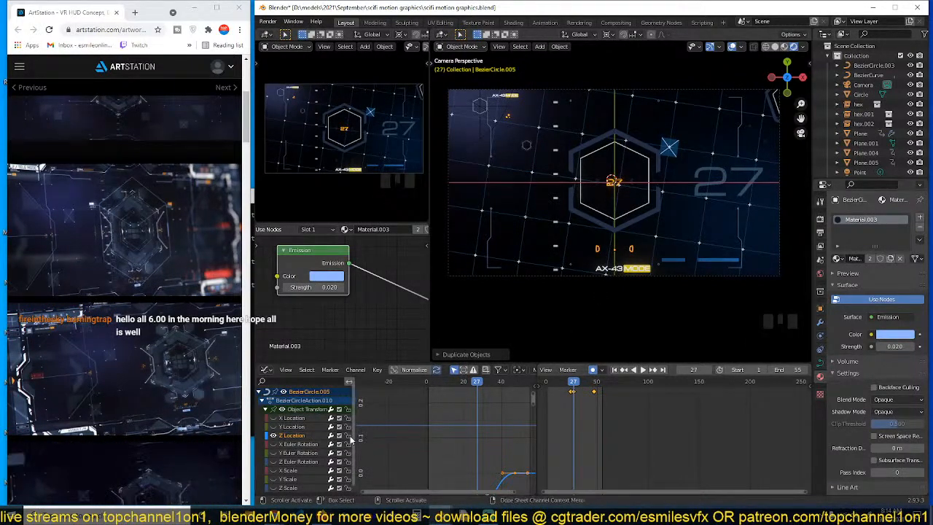
# Delete the X Location and Y Location animation channels of the duplicated brackets
pyautogui.scroll(-4, 484, 435)
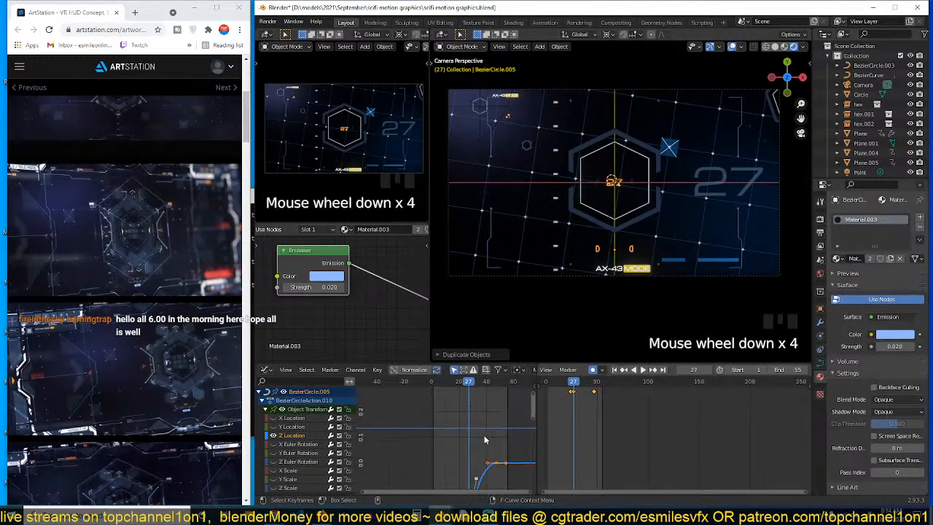
pyautogui.press('a')
pyautogui.press('KP_Decimal')
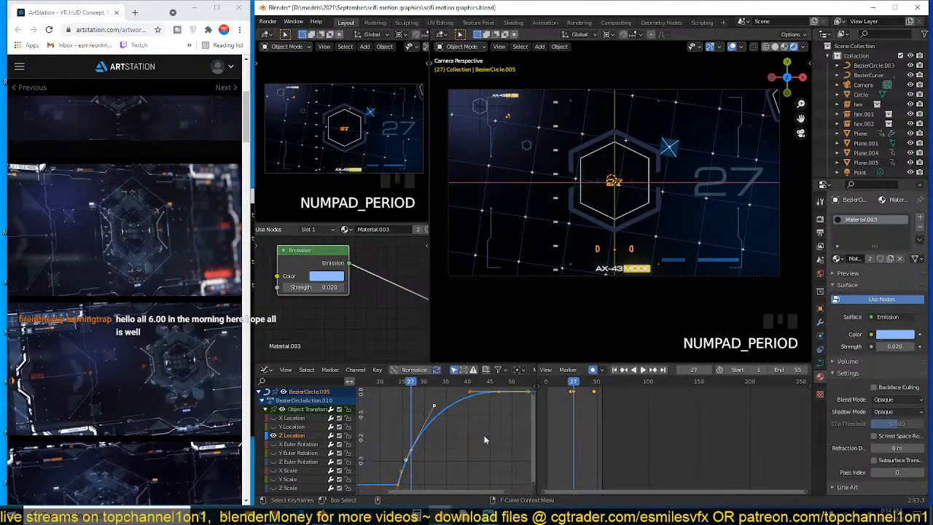
pyautogui.click(290, 425)
pyautogui.keyDown('shift'); pyautogui.click(293, 421); pyautogui.keyUp('shift')
pyautogui.press('Delete')
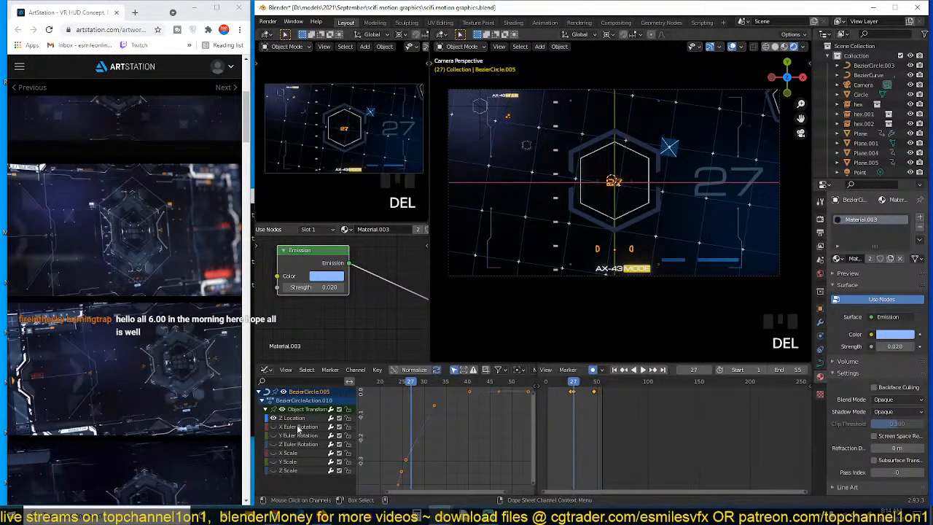
# Reveal all hidden rotation and scale curves of the duplicated brackets in the graph
pyautogui.keyDown('shift'); pyautogui.click(294, 431); pyautogui.keyUp('shift')
pyautogui.keyDown('shift'); pyautogui.click(295, 441); pyautogui.keyUp('shift')
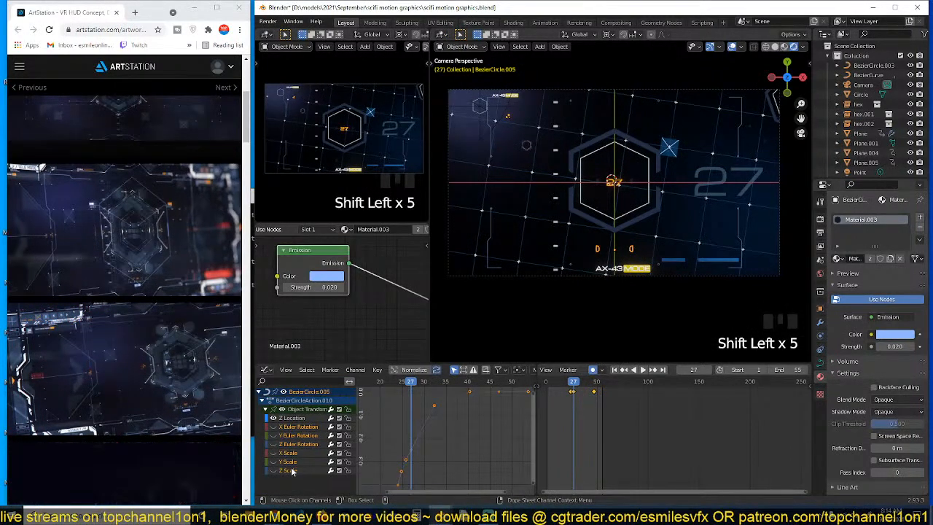
pyautogui.click(291, 471)
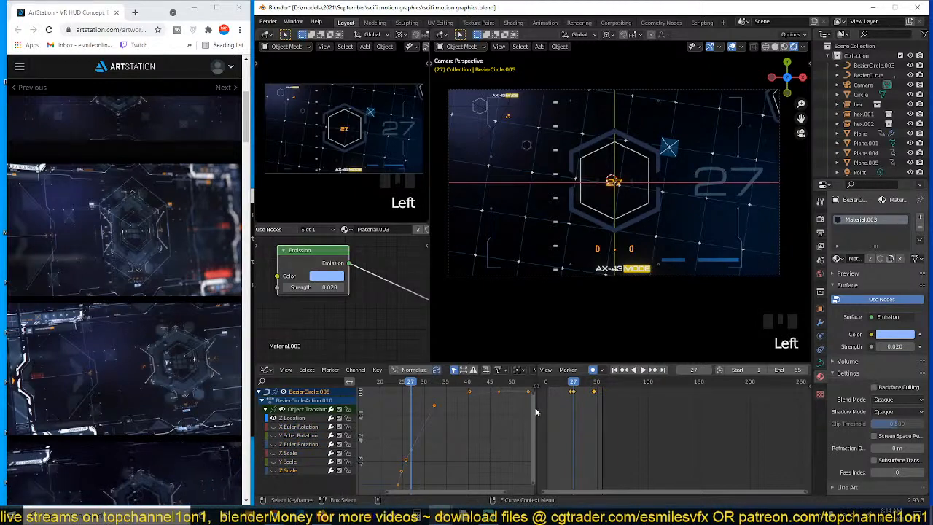
pyautogui.press('a')
pyautogui.press('KP_Decimal')
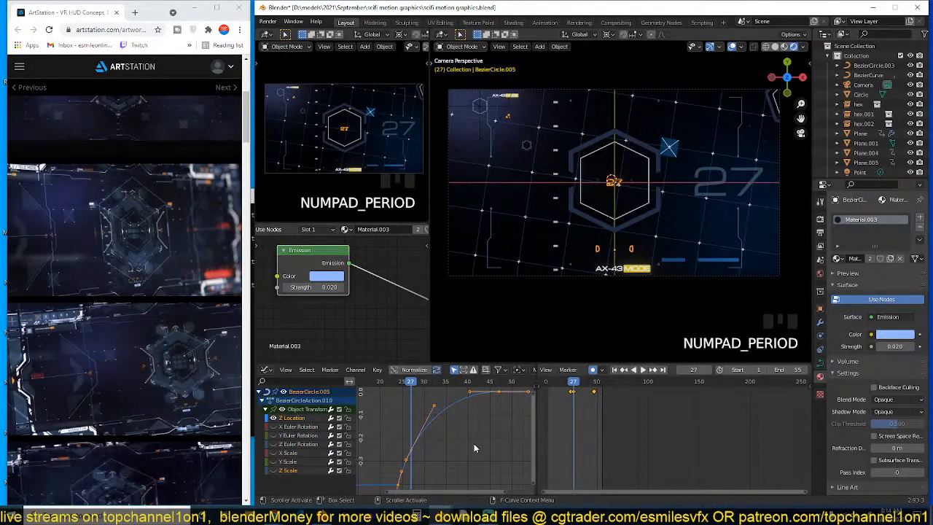
pyautogui.hotkey('alt', 'h')
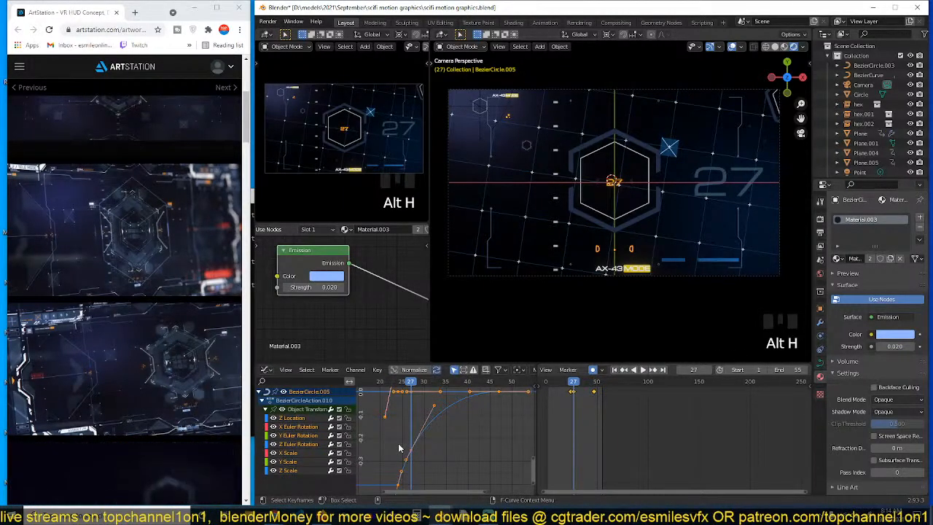
pyautogui.scroll(-2, 400, 448)
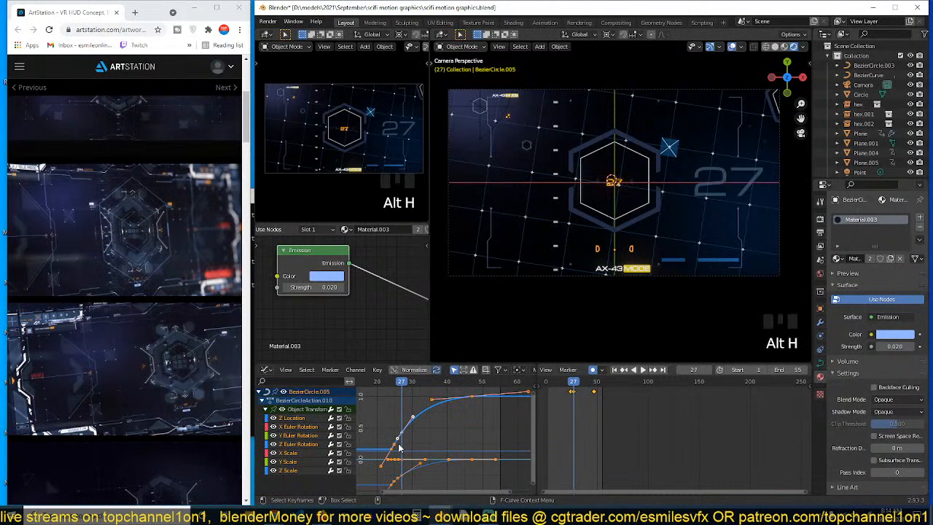
# Delete the Z Location channel of the duplicated brackets, then play the animation with everything deselected
pyautogui.click(294, 418)
pyautogui.press('Delete')
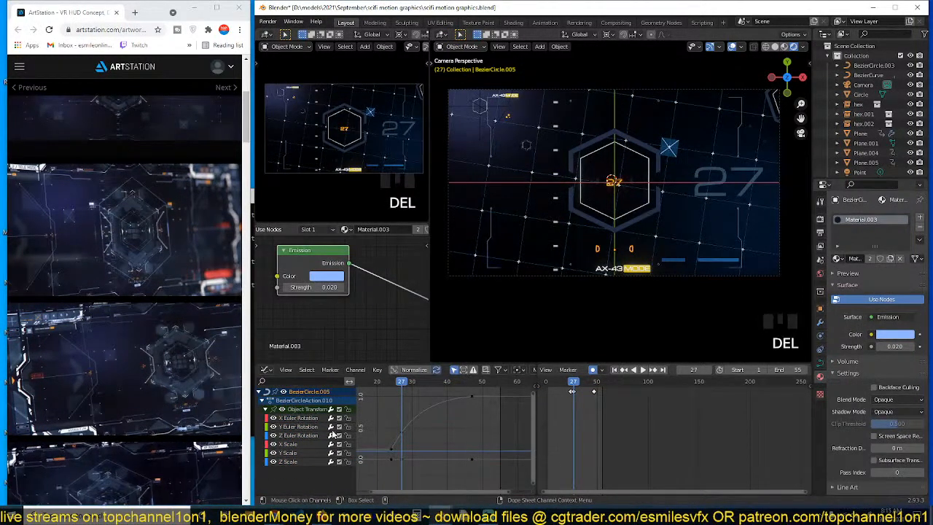
pyautogui.press('space')
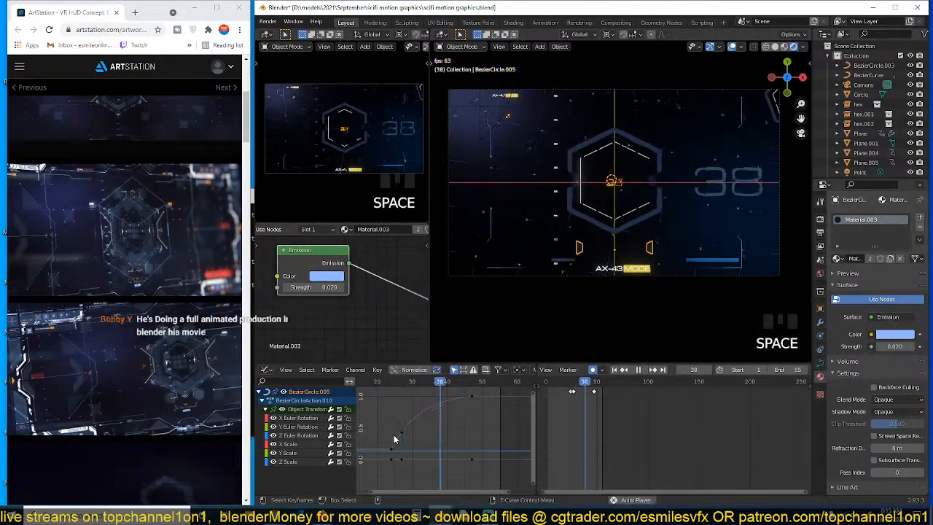
pyautogui.hotkey('alt', 'a')
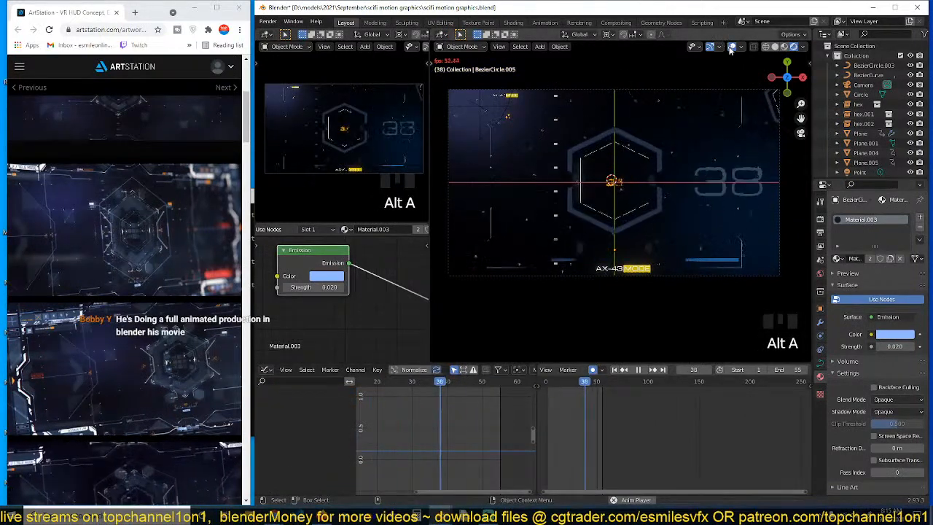
# Assign the existing orange emission material Material.009 to the duplicated bracket pair above the AX-43 MODE label
pyautogui.click(704, 151)
pyautogui.scroll(2, 660, 235)
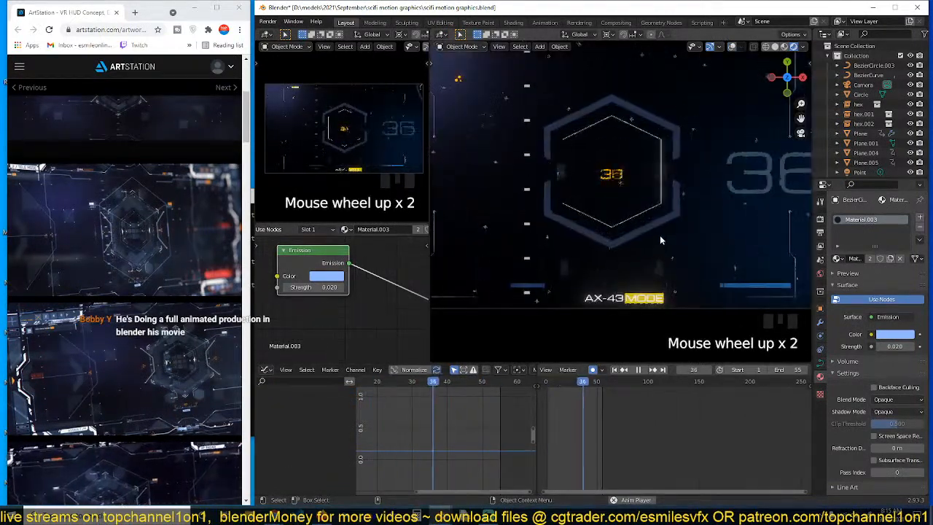
pyautogui.press('space')
pyautogui.click(665, 276)
pyautogui.click(665, 275)
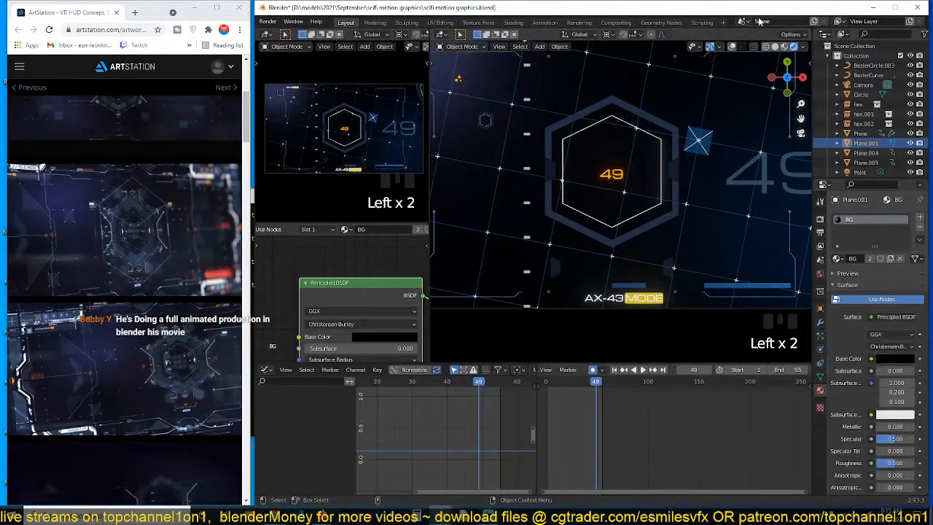
pyautogui.click(732, 46)
pyautogui.click(668, 277)
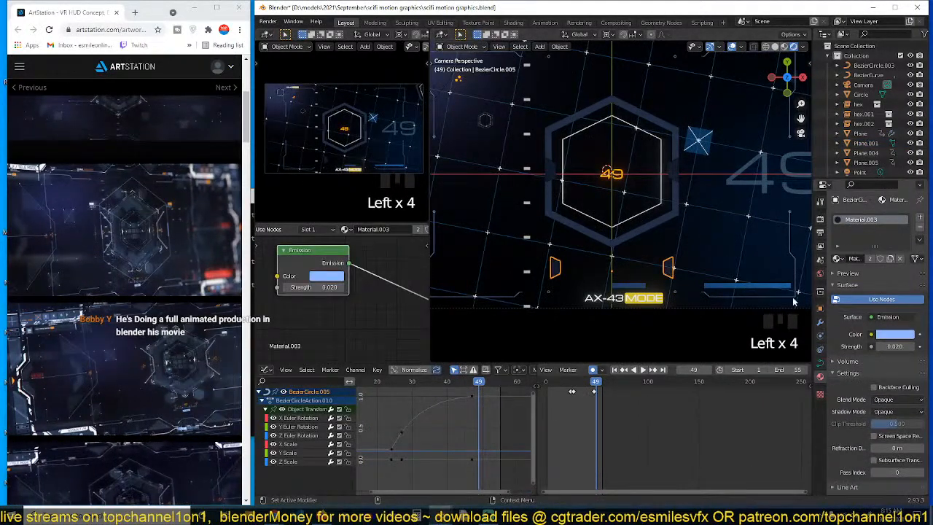
pyautogui.click(345, 229)
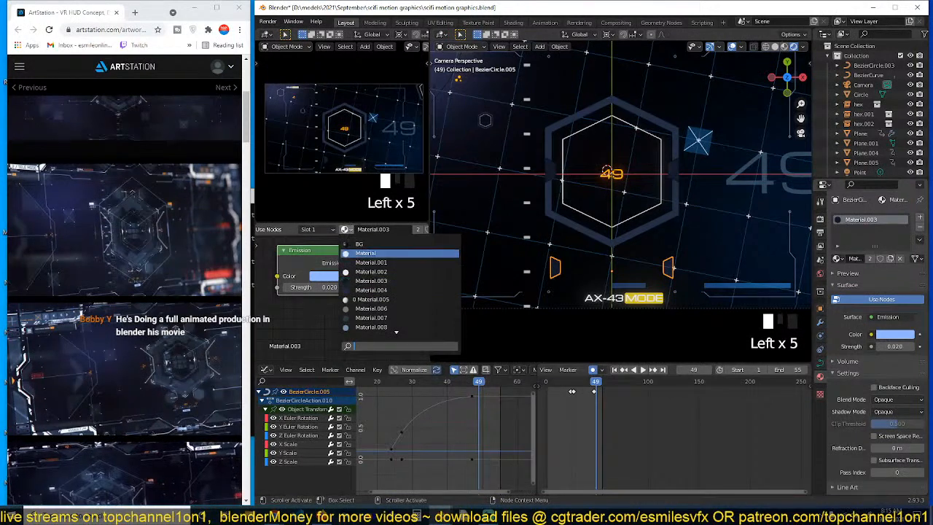
pyautogui.click(371, 299)
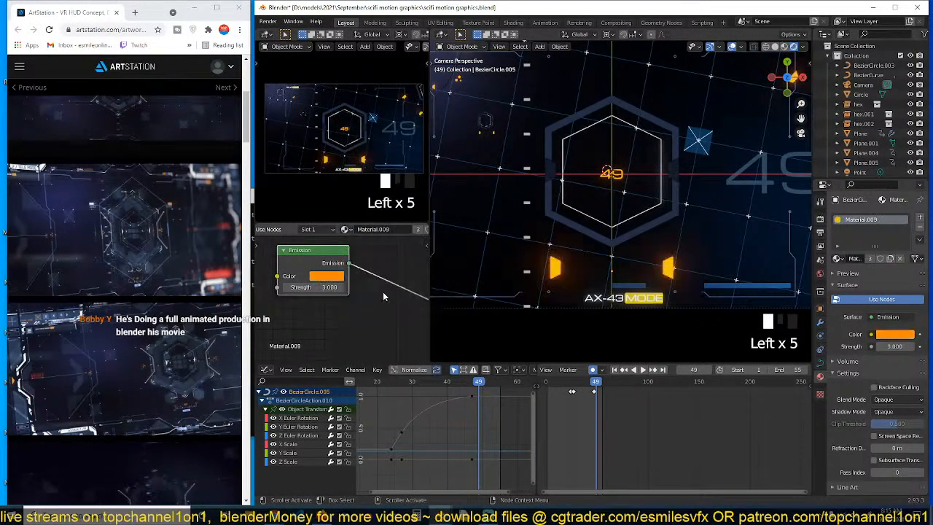
# Set the emission strength of the brackets' orange material to 1 with viewport overlays hidden, and save the file
pyautogui.hotkey('alt', 'a')
pyautogui.click(732, 47)
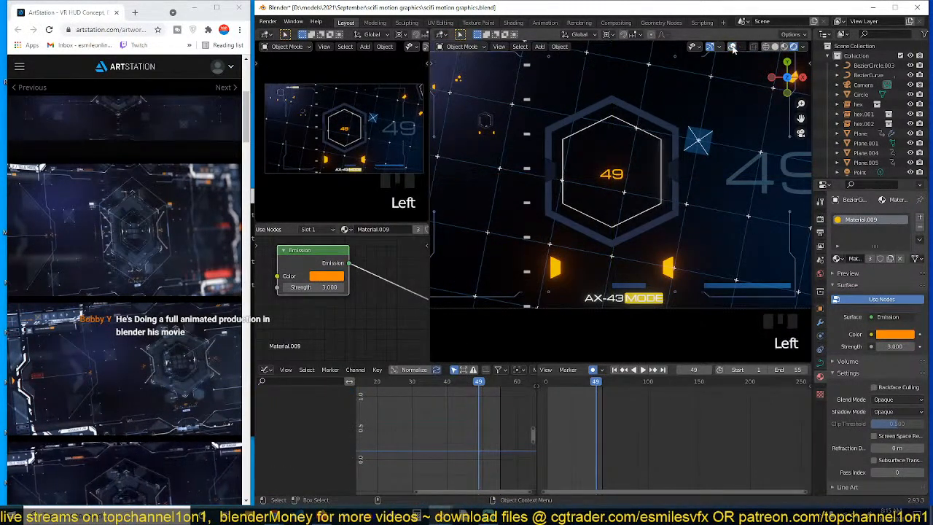
pyautogui.click(332, 287)
pyautogui.write('1')
pyautogui.press('Return')
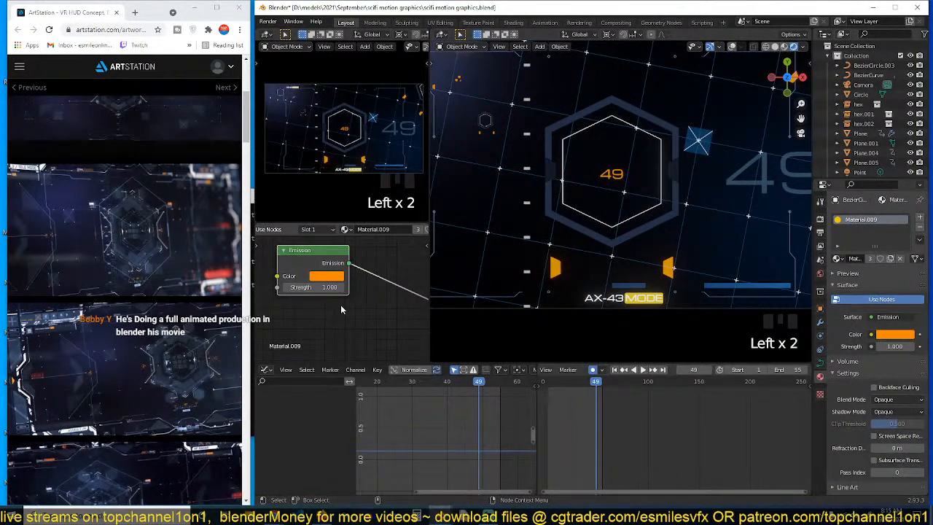
pyautogui.click(342, 311)
pyautogui.hotkey('ctrl', 's')
pyautogui.hotkey('ctrl', 's')
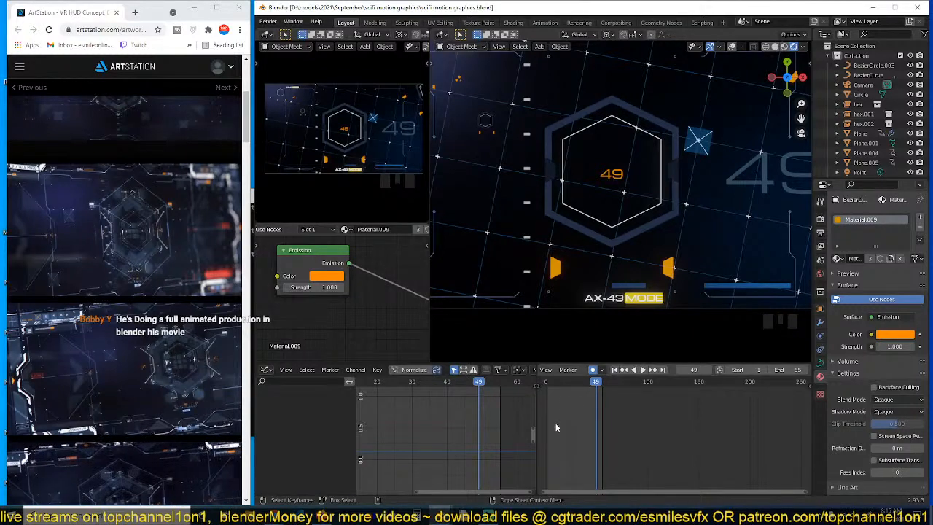
# Play the animation and examine how the orange brackets move relative to the central hexagon and the AX-43 MODE label
pyautogui.hotkey('shift', 'Right')
pyautogui.press('space')
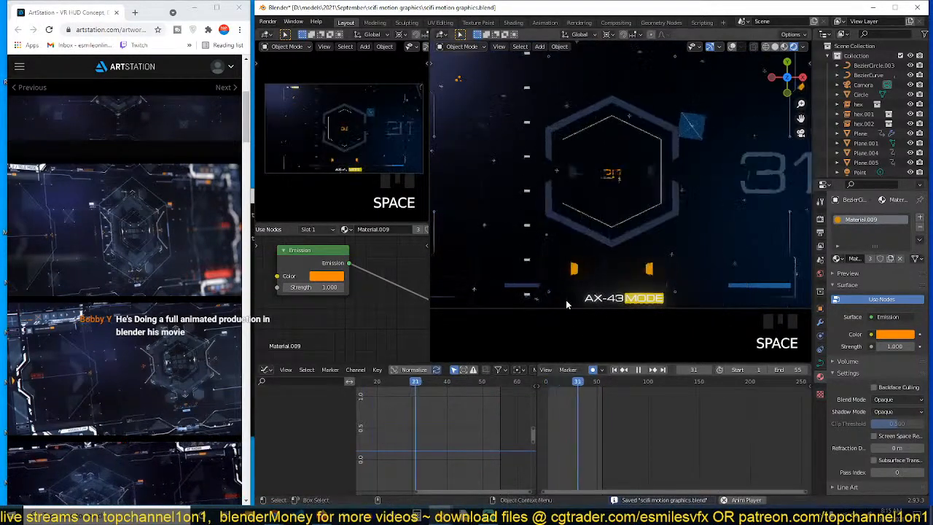
pyautogui.press('space')
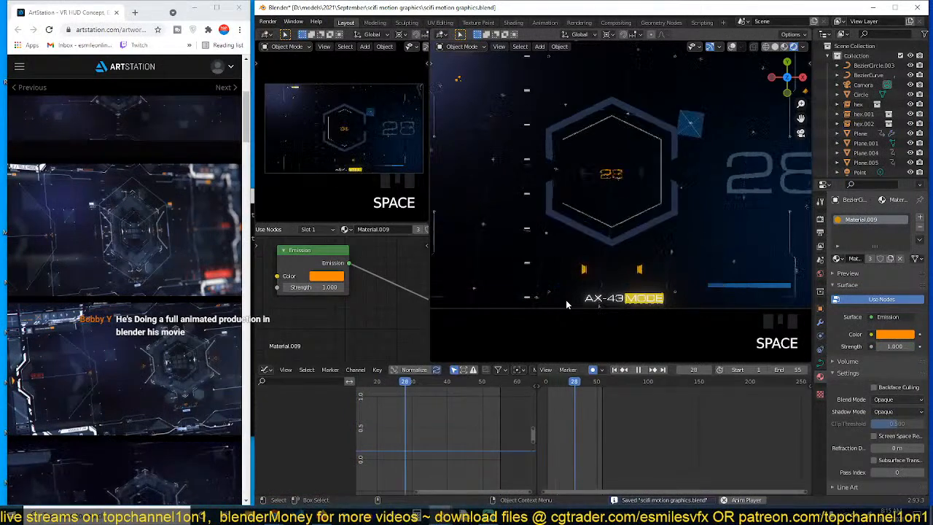
pyautogui.scroll(-3, 577, 298)
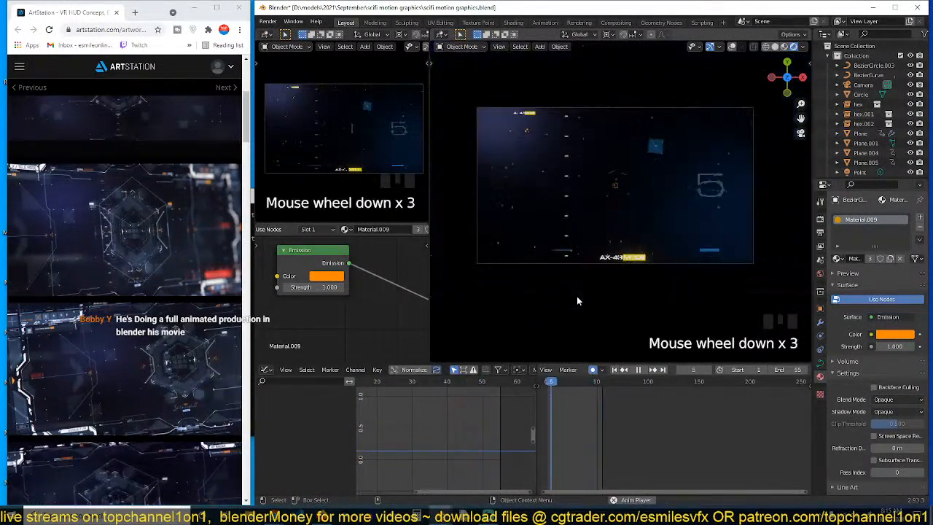
pyautogui.scroll(1, 577, 299)
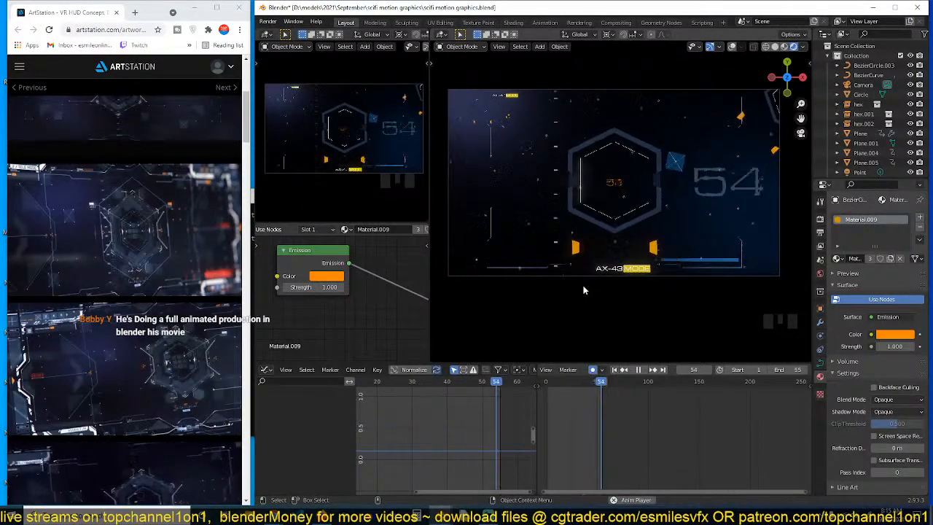
pyautogui.scroll(1, 583, 290)
pyautogui.scroll(2, 583, 290)
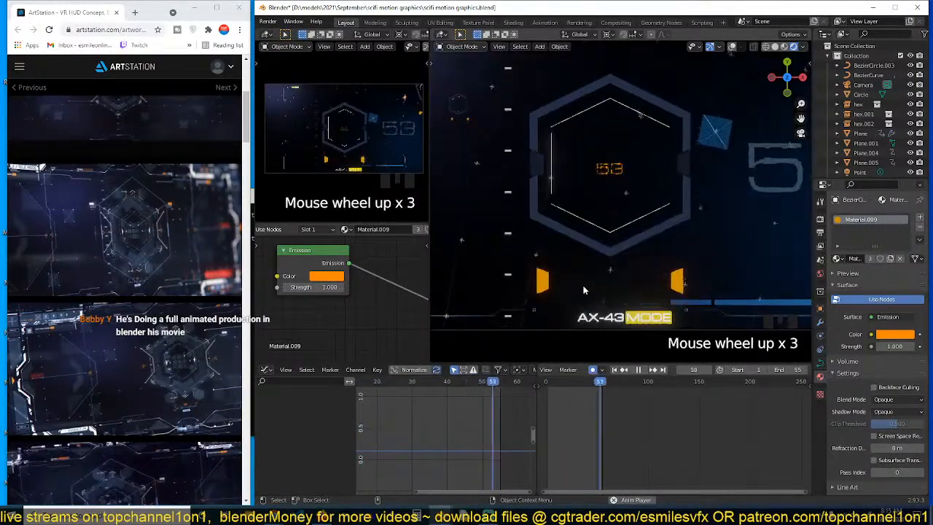
pyautogui.scroll(-3, 585, 290)
pyautogui.scroll(2, 587, 290)
pyautogui.press('space')
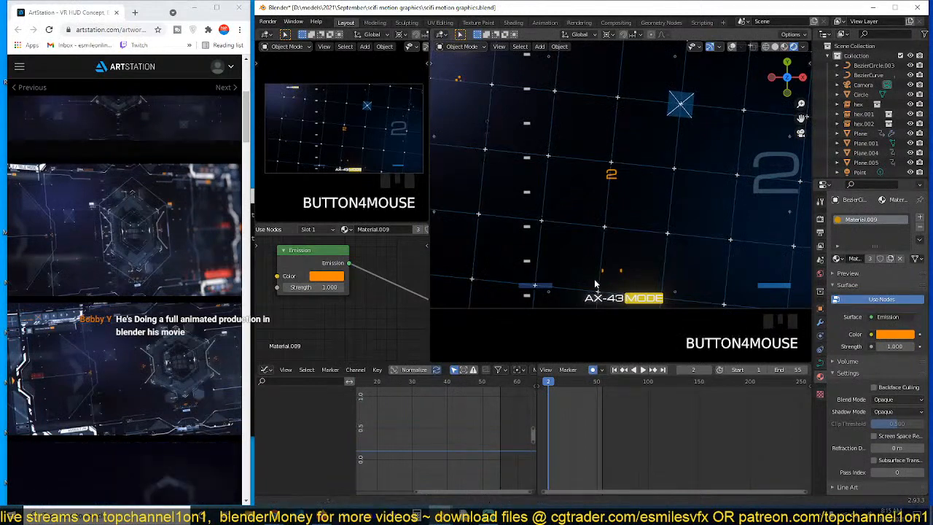
pyautogui.keyDown('shift'); pyautogui.moveTo(596, 283); pyautogui.dragTo(521, 285, button='middle'); pyautogui.keyUp('shift')
pyautogui.press('space')
pyautogui.press('space')
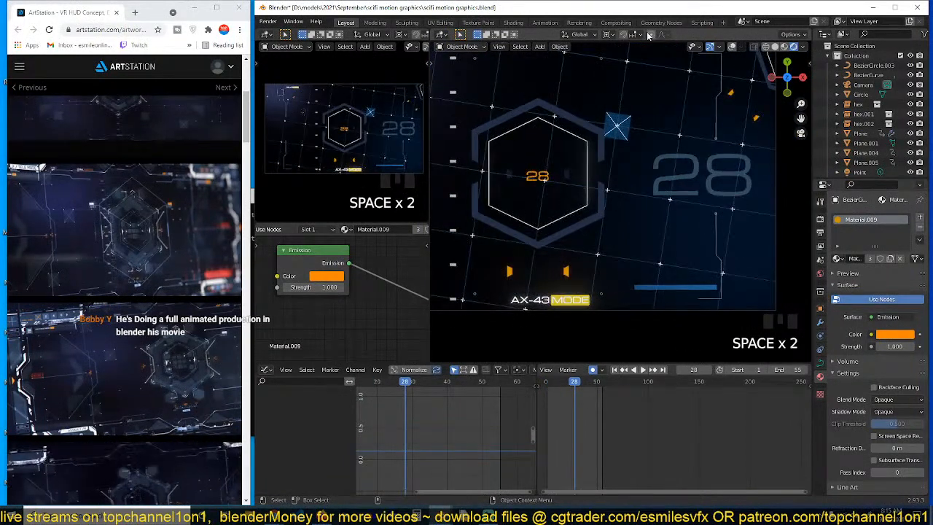
pyautogui.keyDown('shift'); pyautogui.moveTo(675, 215); pyautogui.dragTo(664, 191, button='middle'); pyautogui.keyUp('shift')
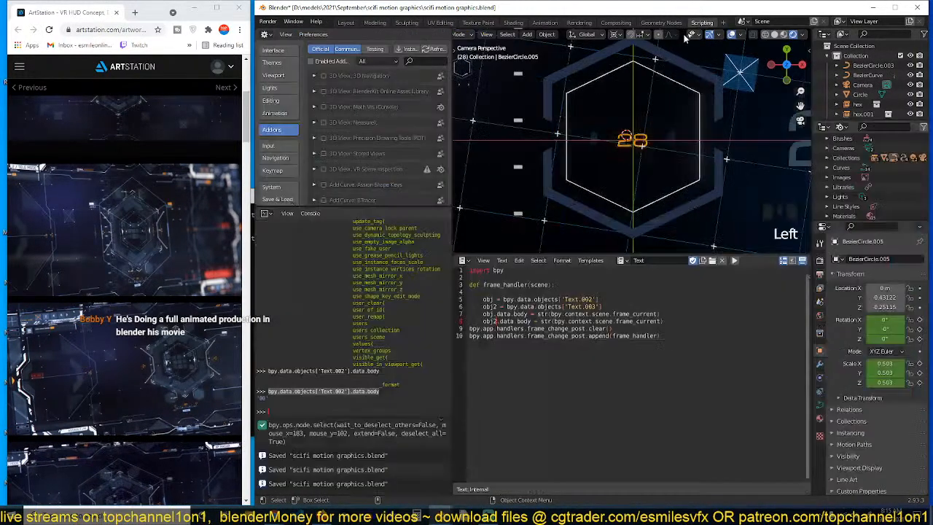
# In the frame handler script, add a variable named text below the bpy import, holding a list with an empty string
pyautogui.click(702, 23)
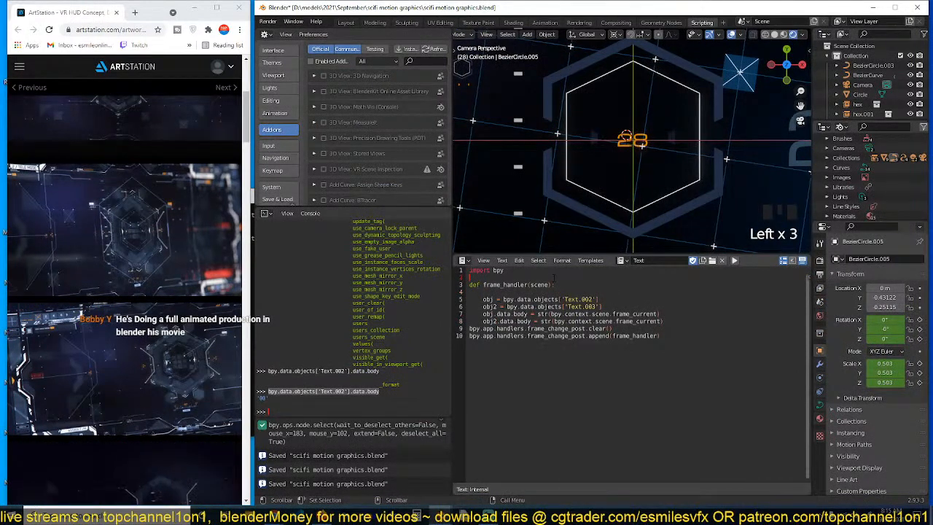
pyautogui.press('Return')
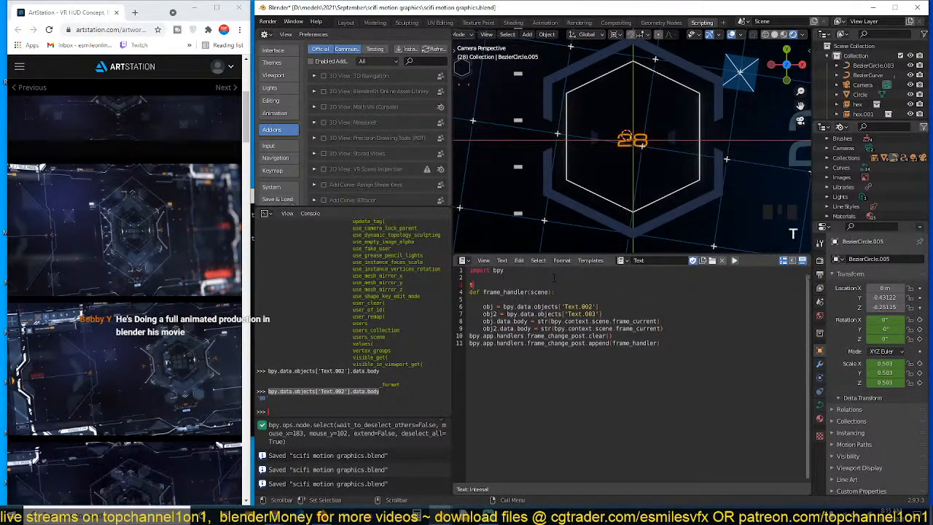
pyautogui.write('text = [')
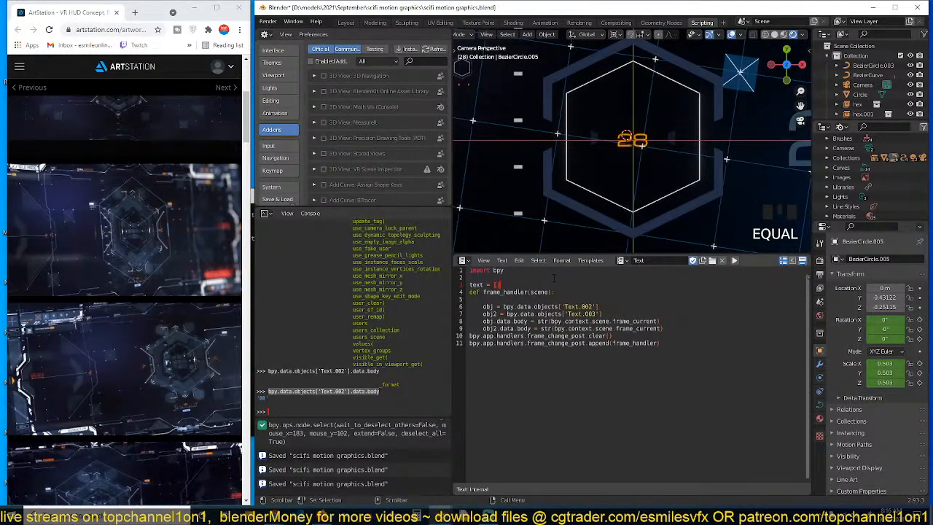
pyautogui.write('[')
pyautogui.press('Return')
pyautogui.press('Return')
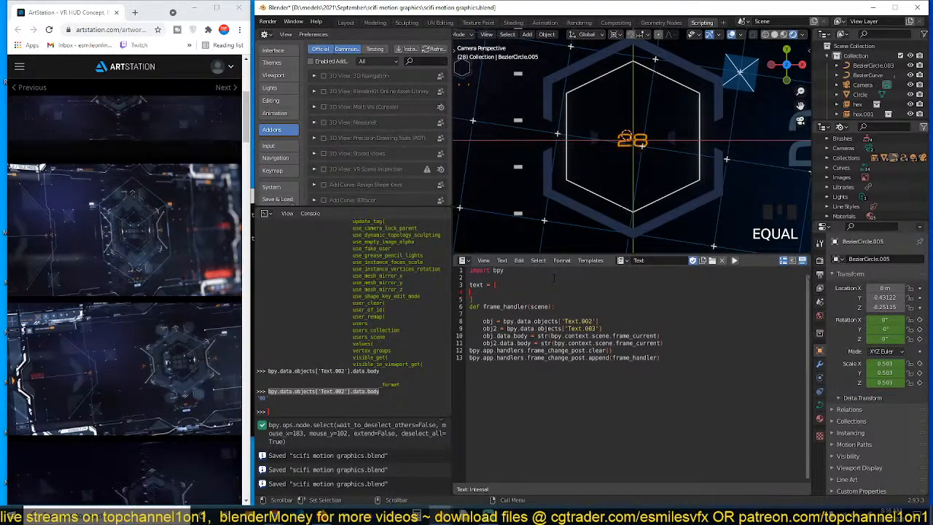
pyautogui.write("'")
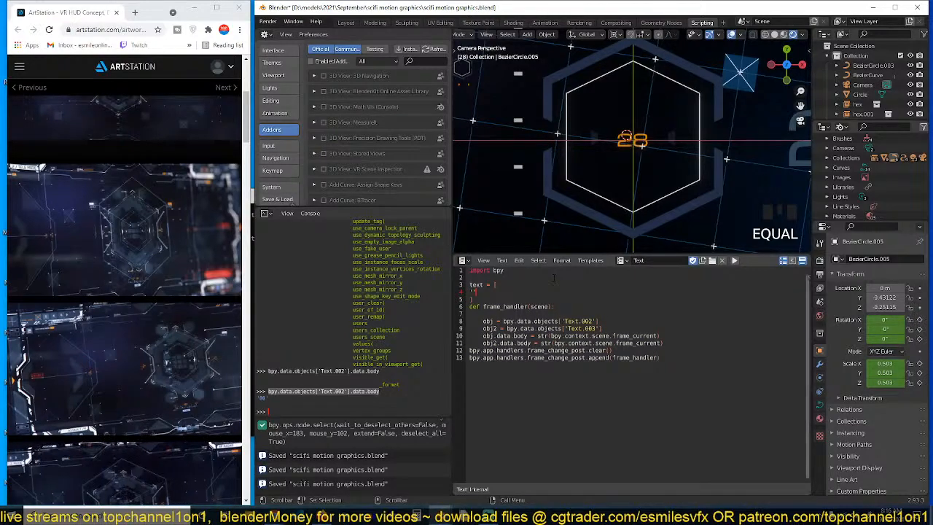
# Search Google for lorem ipsum in a new browser window and open the lipsum.com site
pyautogui.click(244, 100)
pyautogui.hotkey('ctrl', 'n')
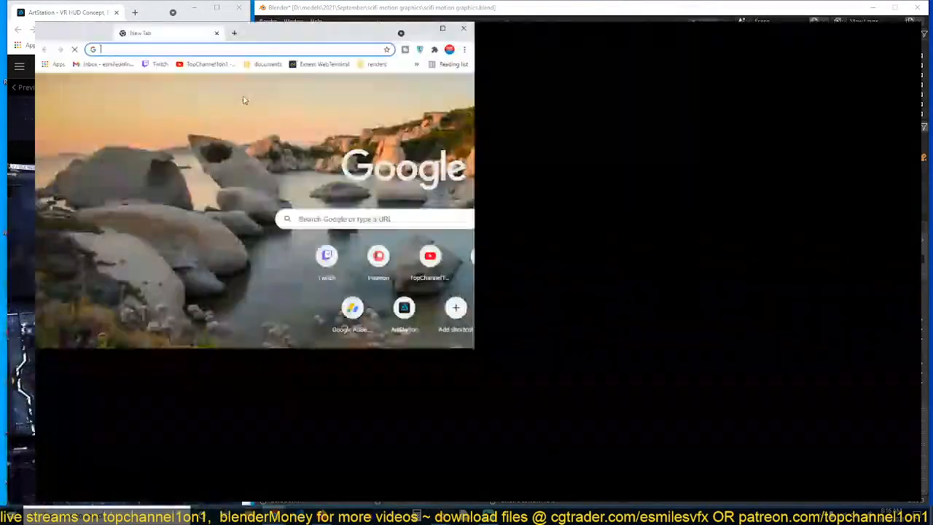
pyautogui.write('lore')
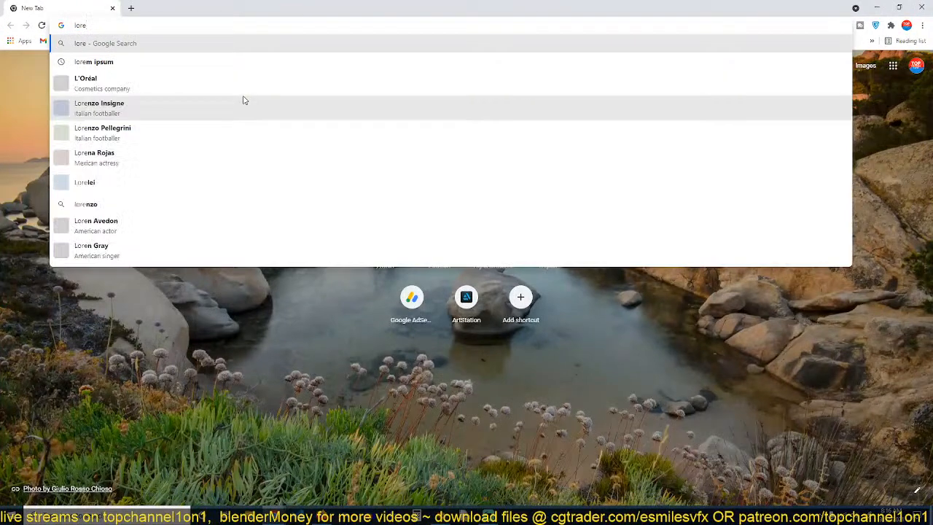
pyautogui.click(182, 62)
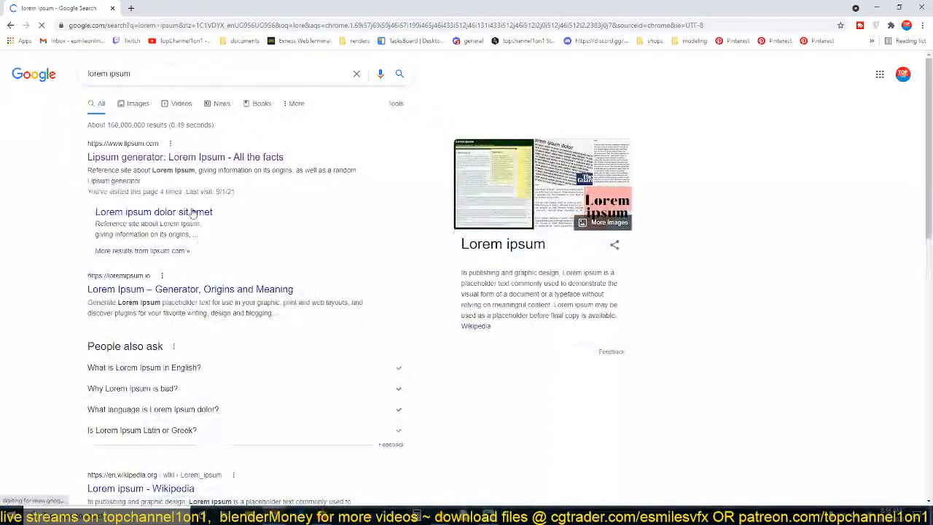
pyautogui.click(157, 163)
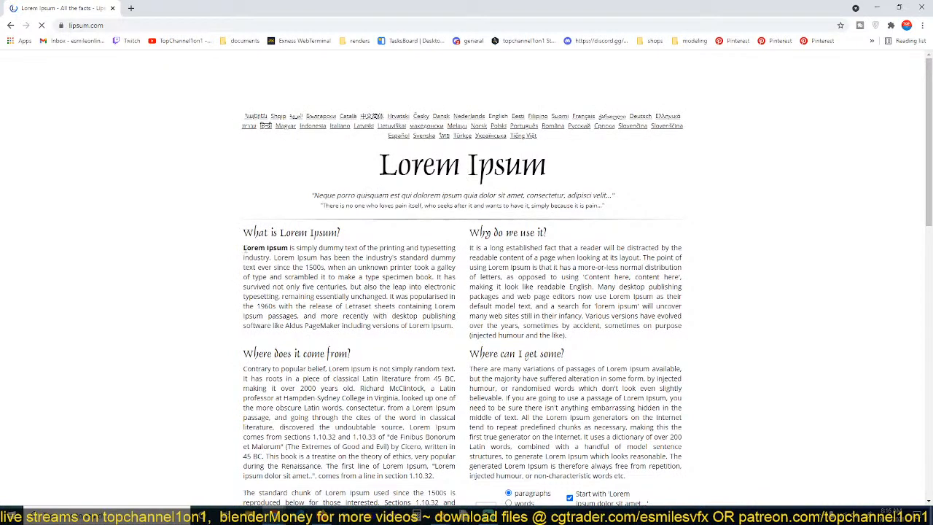
# Copy the whole "What is Lorem Ipsum?" paragraph and switch back to Blender
pyautogui.moveTo(243, 247); pyautogui.dragTo(442, 345)
pyautogui.hotkey('ctrl', 'c')
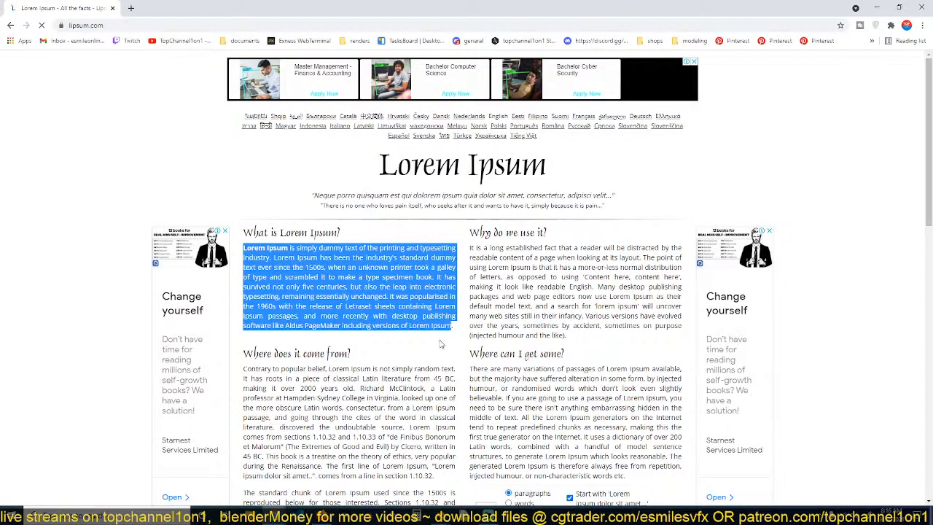
pyautogui.click(465, 3)
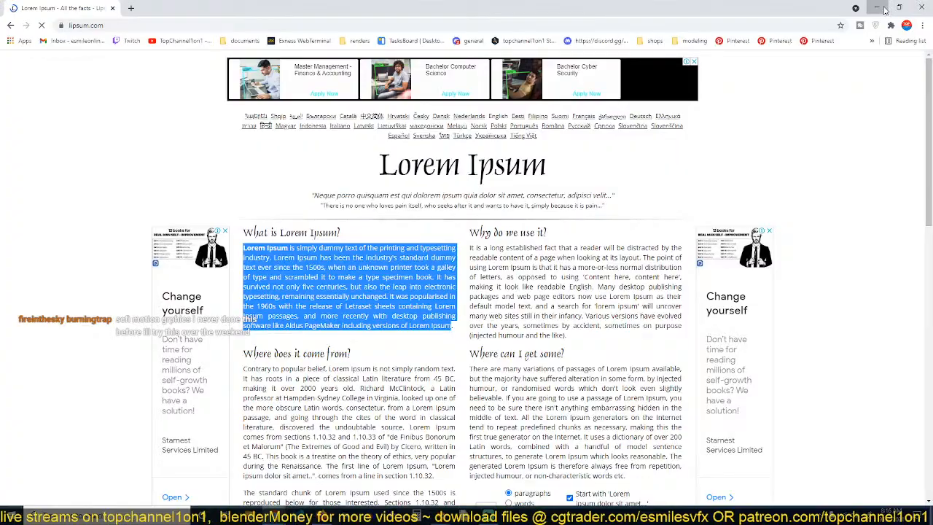
pyautogui.click(882, 8)
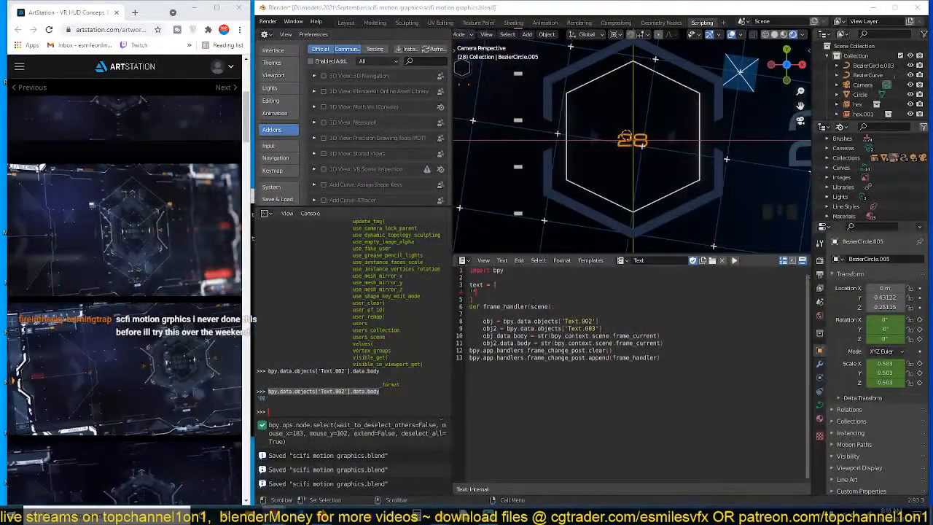
# Replace the list in the text variable with a single quoted string containing the copied paragraph, and turn on word wrap
pyautogui.write('Letraset sheets containing Lorem Ipsum passages, and more recently with desktop publishing software like Aldus PageMaker including versions of Lorem Ipsum')
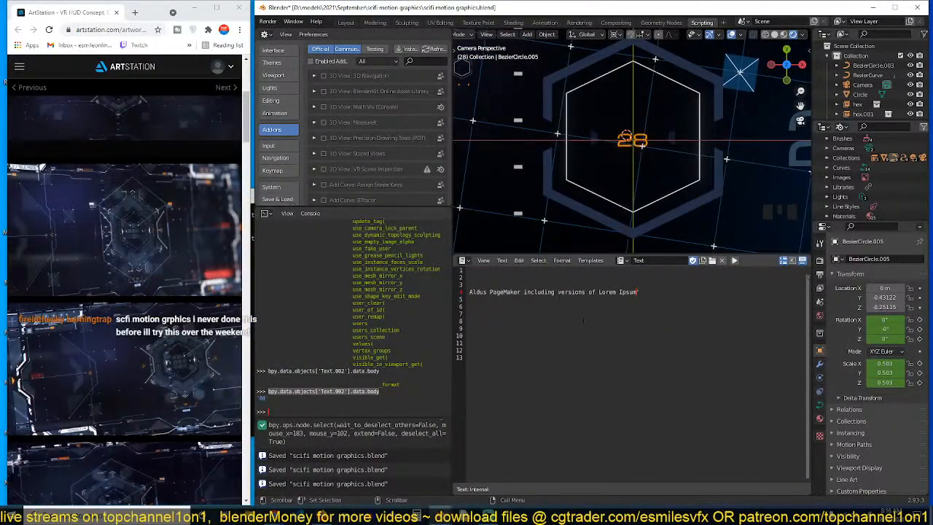
pyautogui.hotkey('ctrl', 'z')
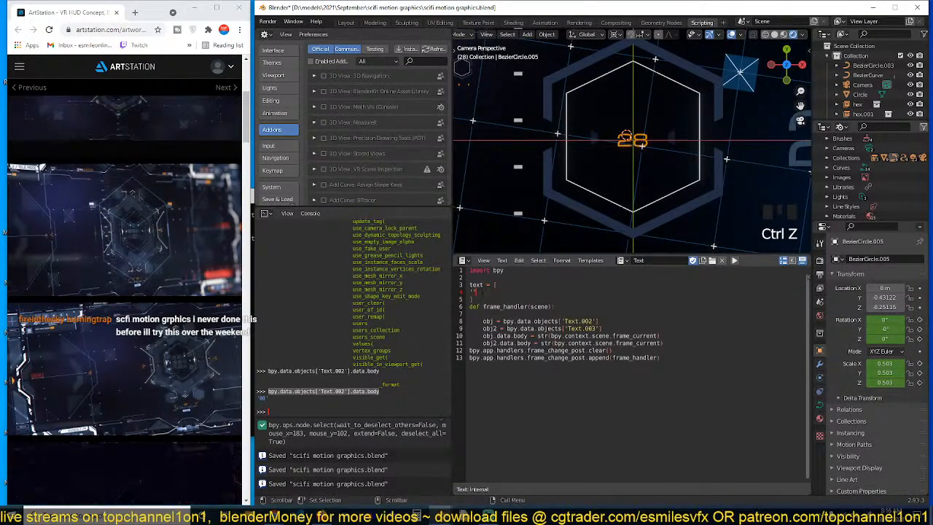
pyautogui.moveTo(495, 284); pyautogui.dragTo(501, 297)
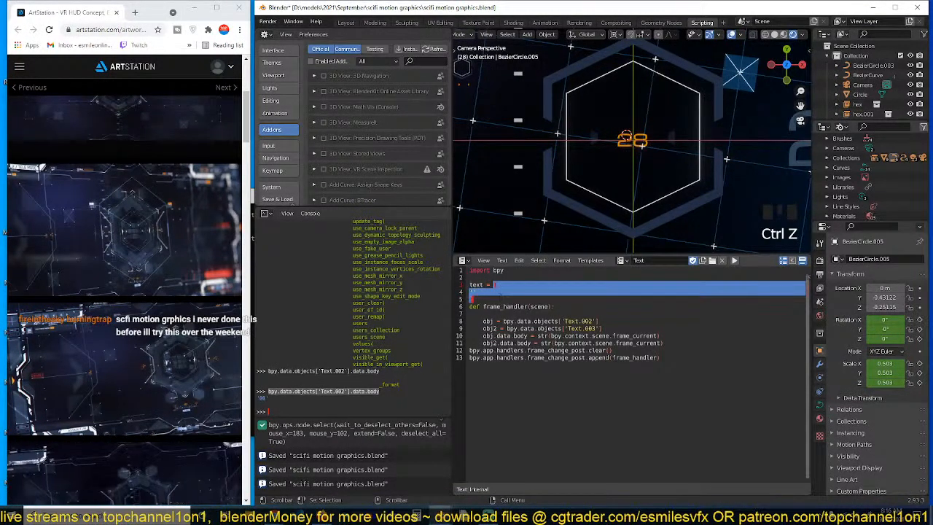
pyautogui.press('BackSpace')
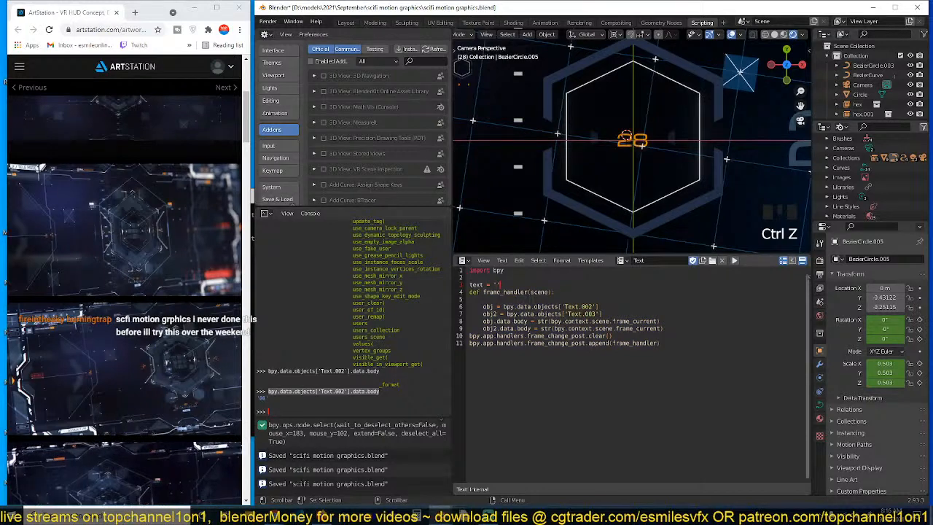
pyautogui.hotkey('ctrl', 'v')
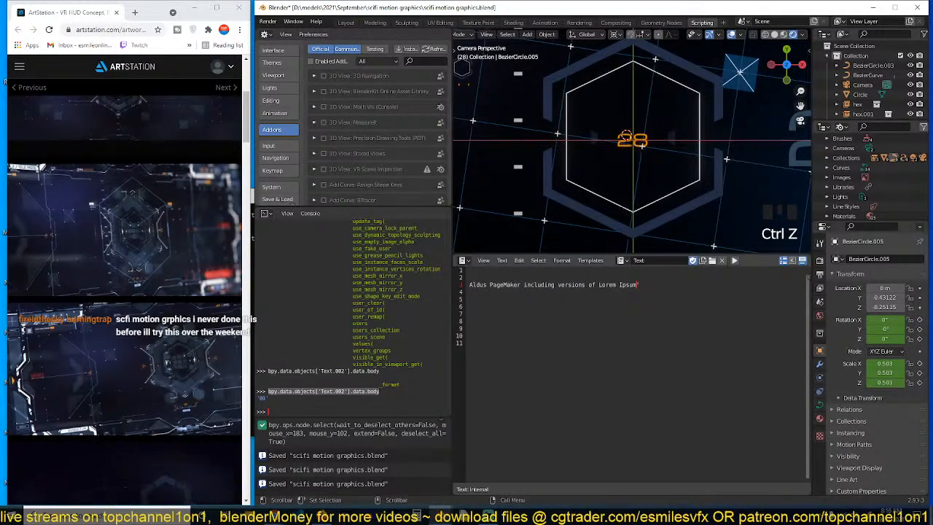
pyautogui.click(793, 261)
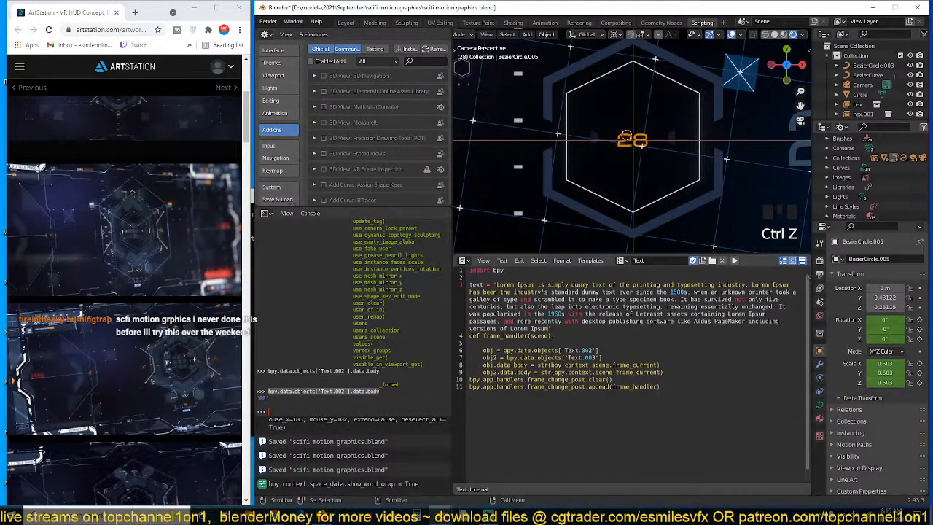
pyautogui.click(471, 277)
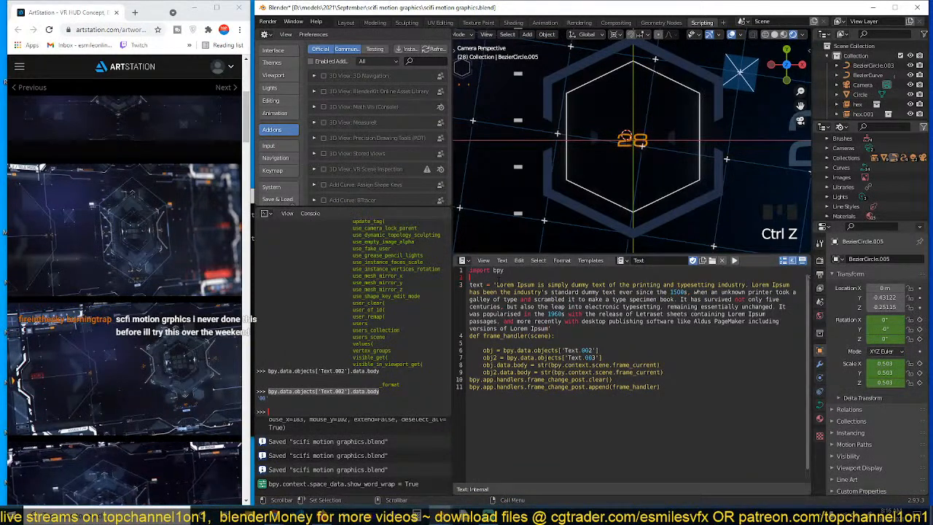
# Change the quotes around the lorem ipsum string to double quotes and add blank lines below it
pyautogui.click(497, 284)
pyautogui.press('BackSpace')
pyautogui.write('"')
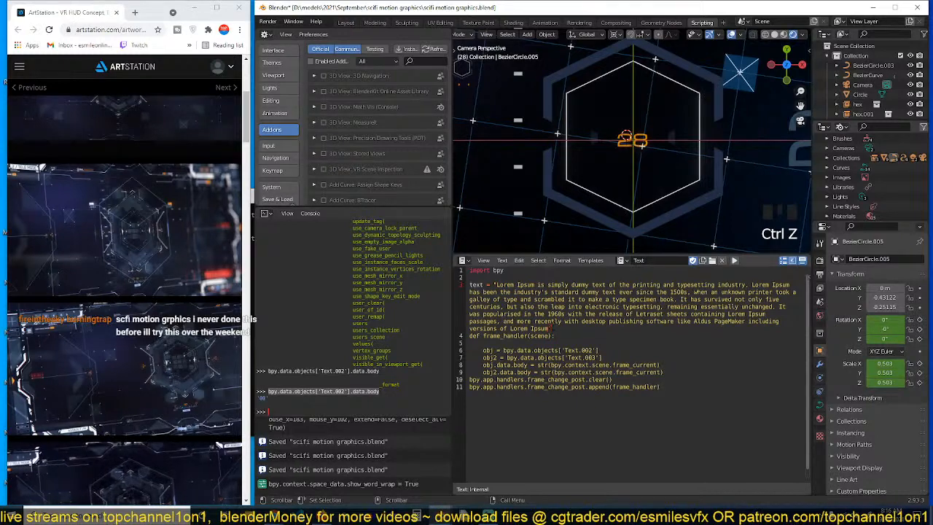
pyautogui.write('"')
pyautogui.press('Return')
pyautogui.press('Return')
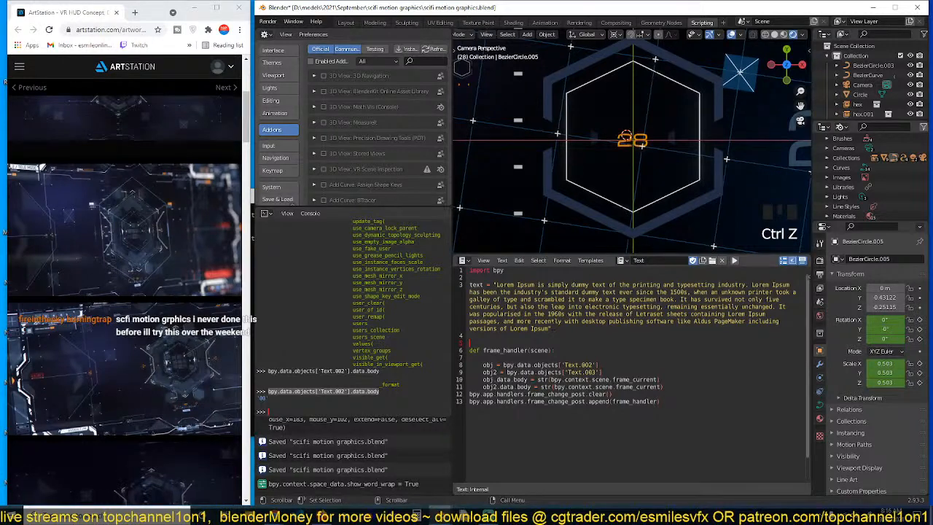
# Define text_list as an empty list below the text variable and begin a for loop under it
pyautogui.write('ext_list = [')
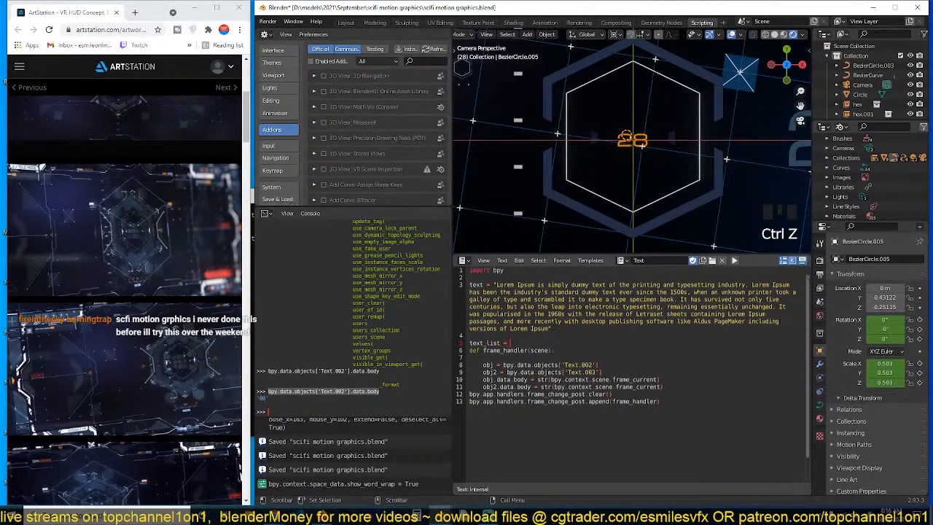
pyautogui.write(']')
pyautogui.press('Return')
pyautogui.press('Return')
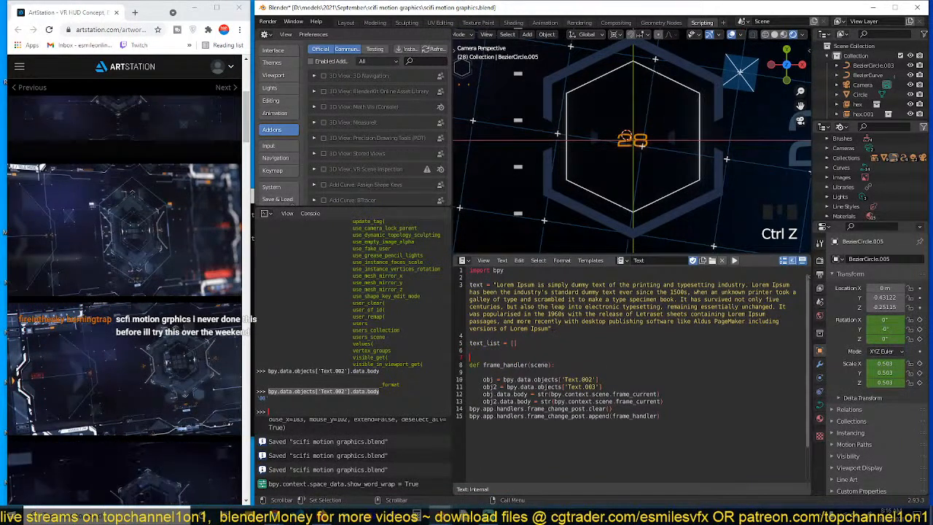
pyautogui.write('for')
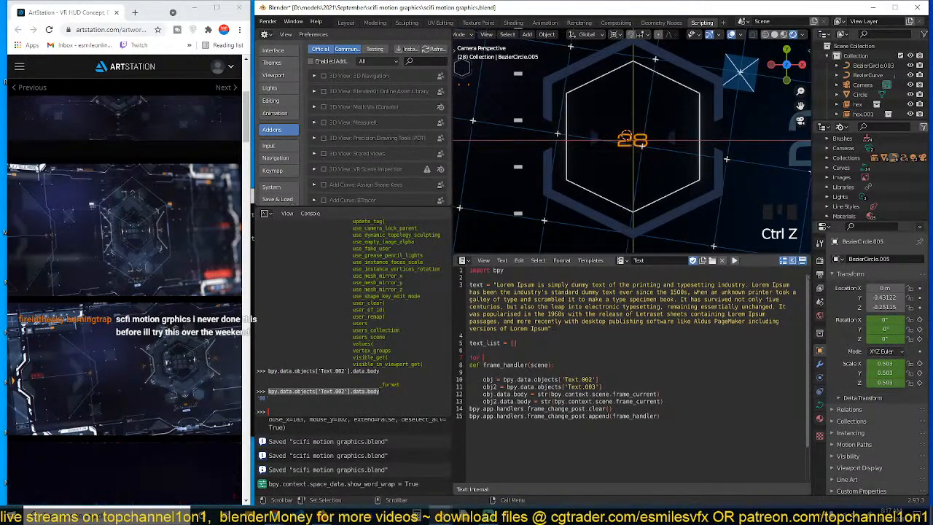
# Replace the empty list in text_list with text.split(' ') to split the paragraph at its spaces
pyautogui.moveTo(510, 343); pyautogui.dragTo(517, 343)
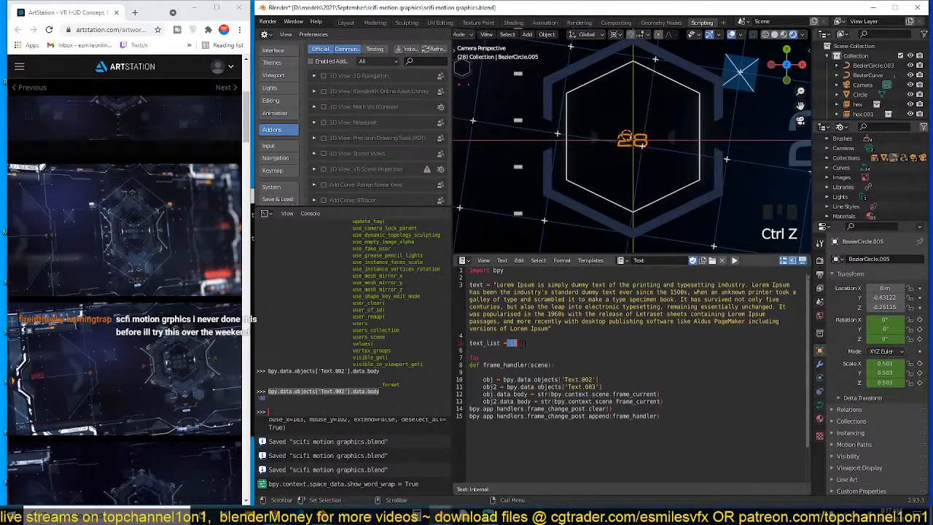
pyautogui.press('BackSpace')
pyautogui.write('text.')
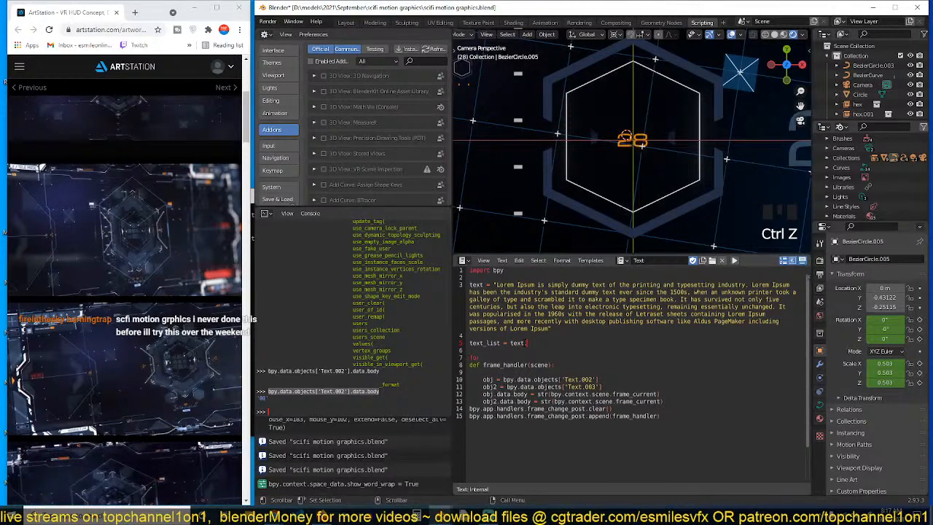
pyautogui.write('split')
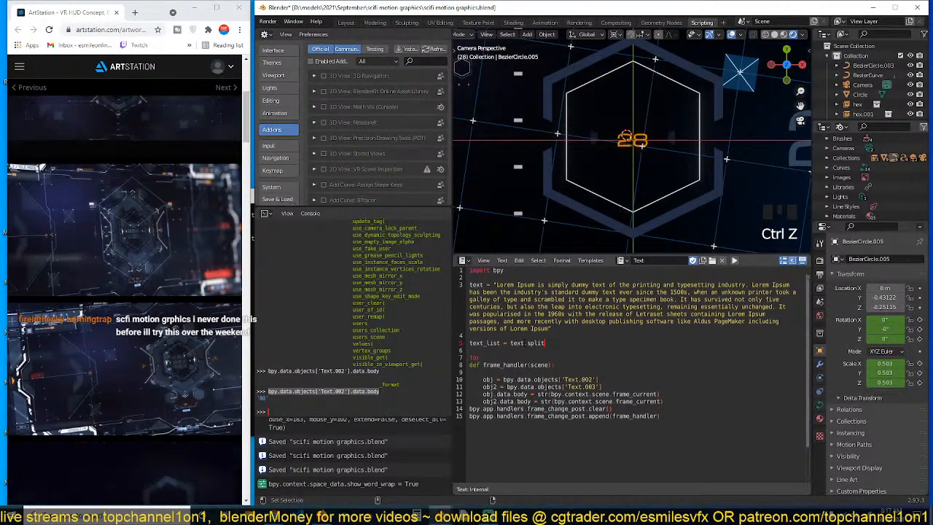
pyautogui.write("('')")
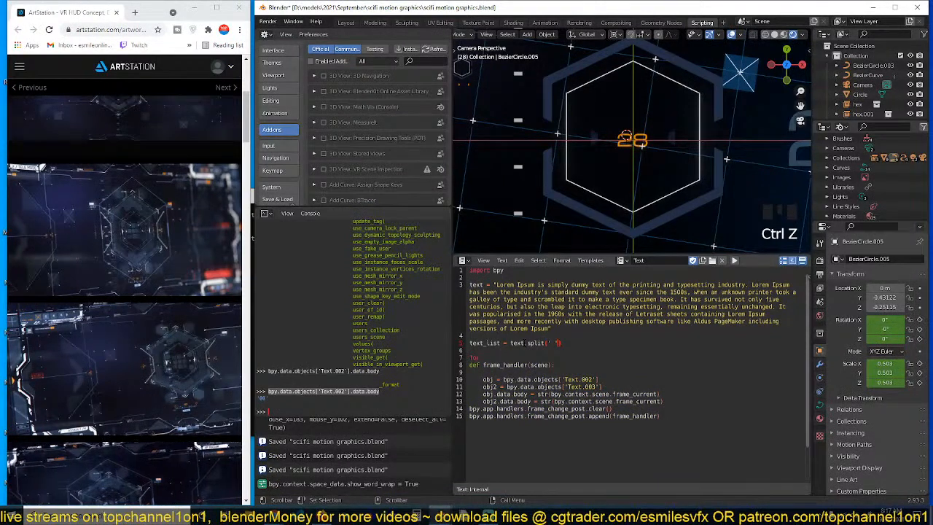
pyautogui.doubleClick(475, 285)
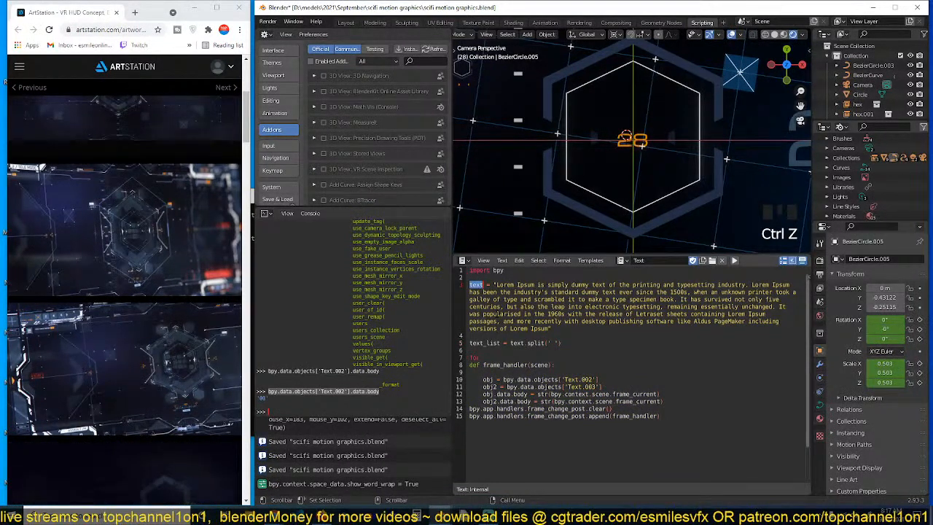
# Replace the unfinished for statement above the frame_handler function with print(text_list)
pyautogui.click(483, 358)
pyautogui.press('BackSpace')
pyautogui.press('BackSpace')
pyautogui.press('BackSpace')
pyautogui.press('BackSpace')
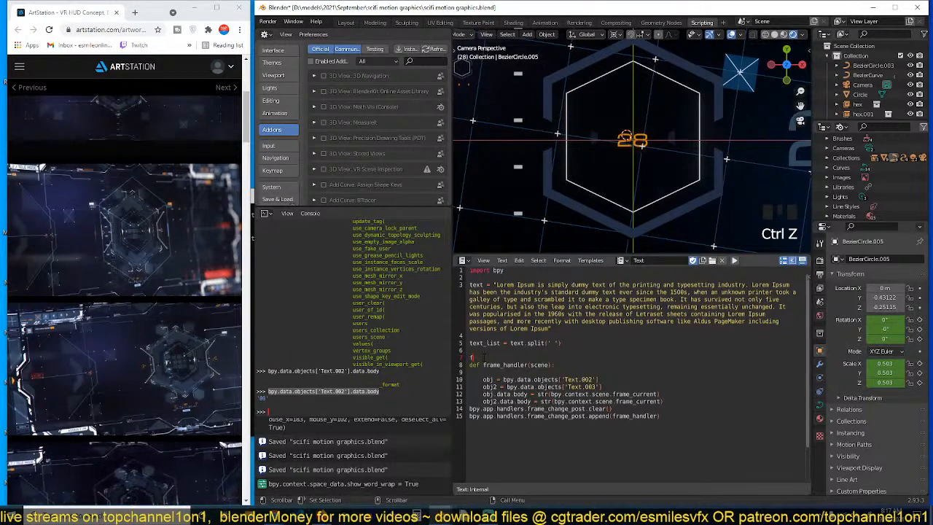
pyautogui.write('prin')
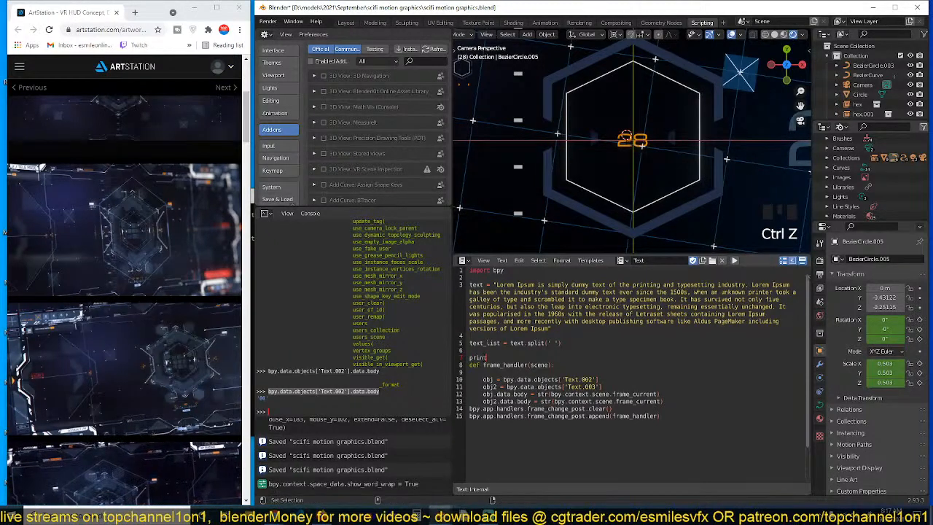
pyautogui.write('t(text_list')
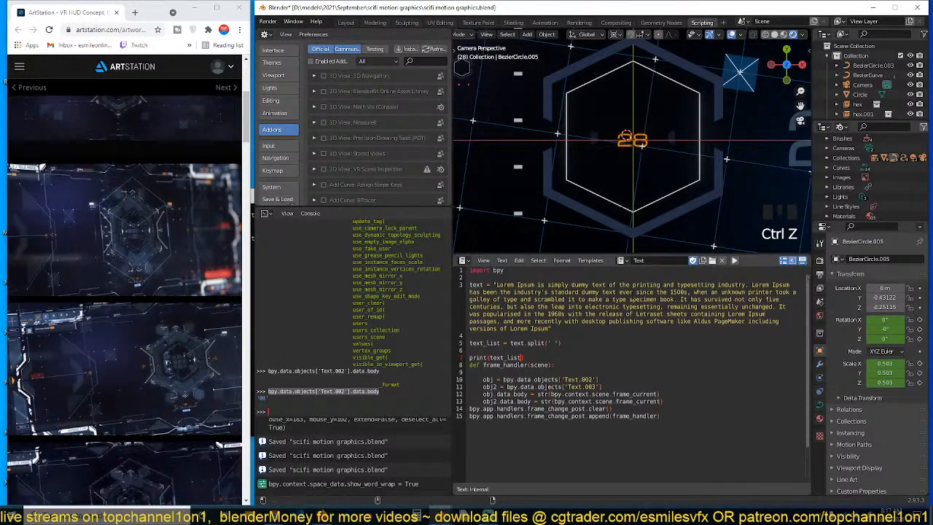
# Save the file, run the script and inspect its printed word list in the system console
pyautogui.hotkey('ctrl', 's')
pyautogui.click(735, 260)
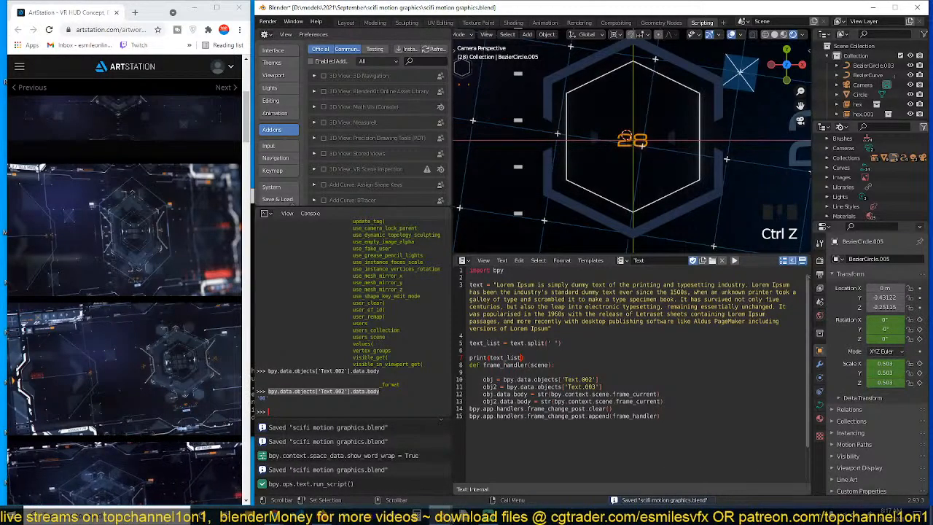
pyautogui.moveTo(450, 517)
pyautogui.click(475, 478)
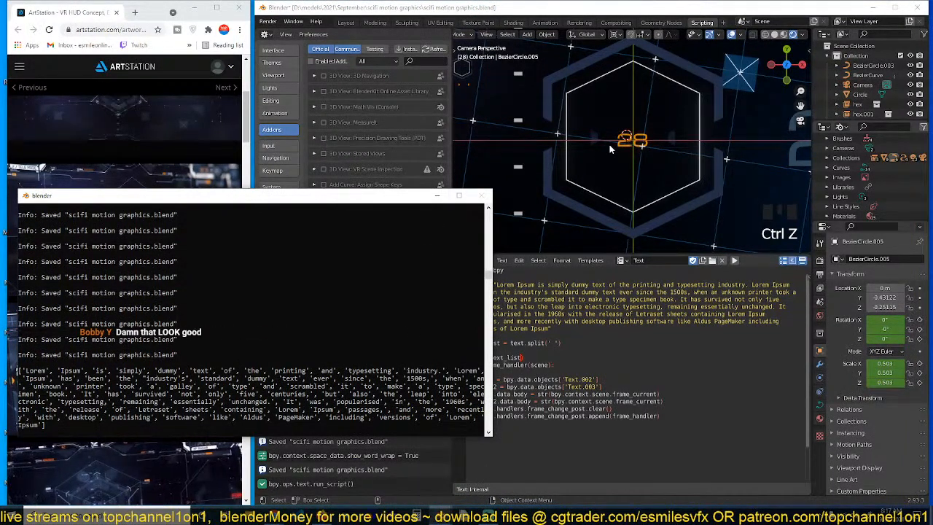
pyautogui.click(436, 195)
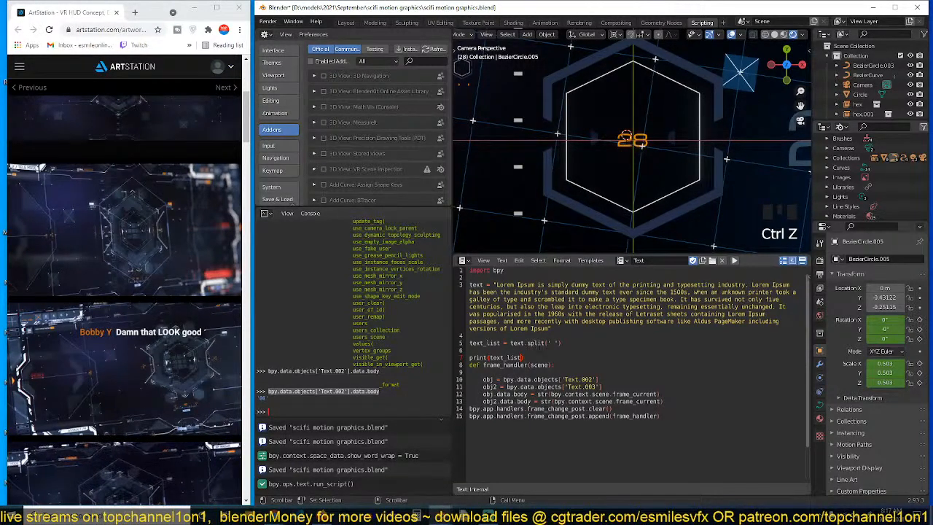
pyautogui.hotkey('ctrl', 's')
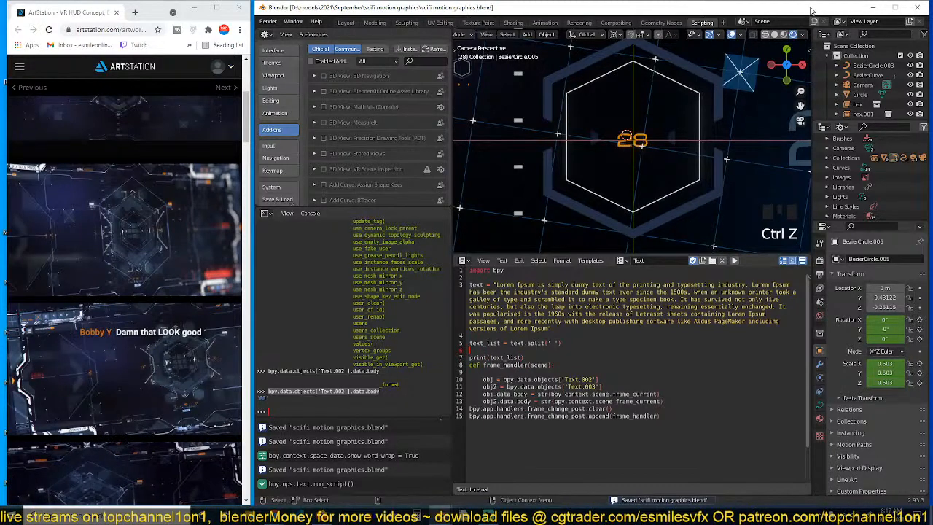
# Hide the viewport overlays and examine the HUD composition and the area around the blue bar
pyautogui.click(732, 34)
pyautogui.scroll(-4, 715, 93)
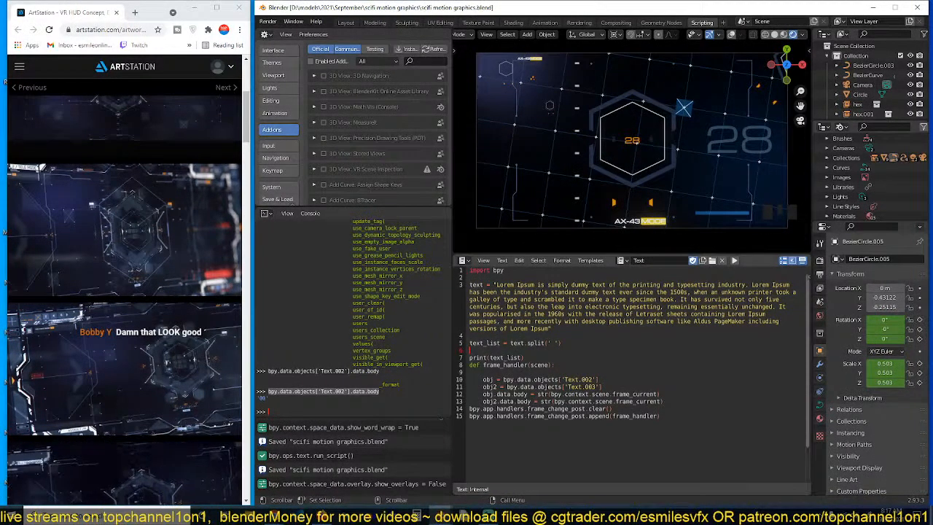
pyautogui.press('Left')
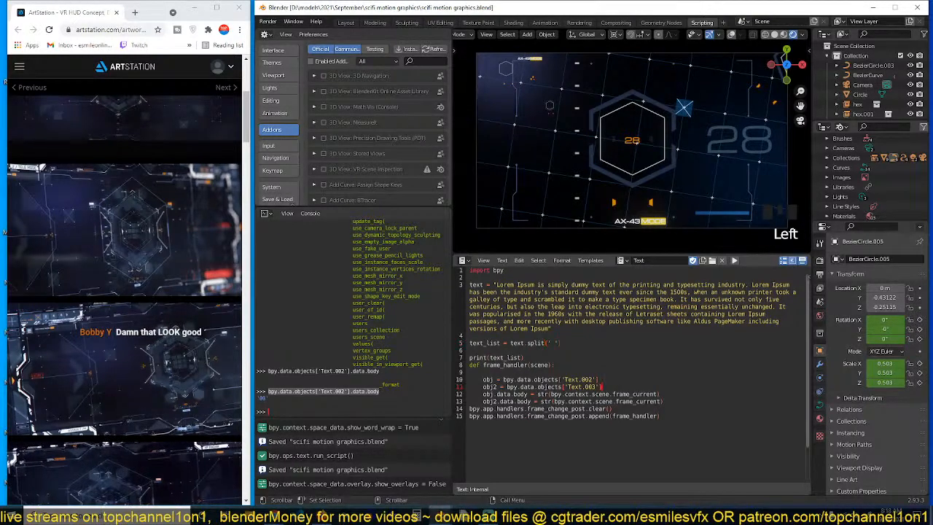
pyautogui.scroll(3, 661, 150)
pyautogui.keyDown('shift'); pyautogui.moveTo(661, 149); pyautogui.dragTo(569, 116, button='middle'); pyautogui.keyUp('shift')
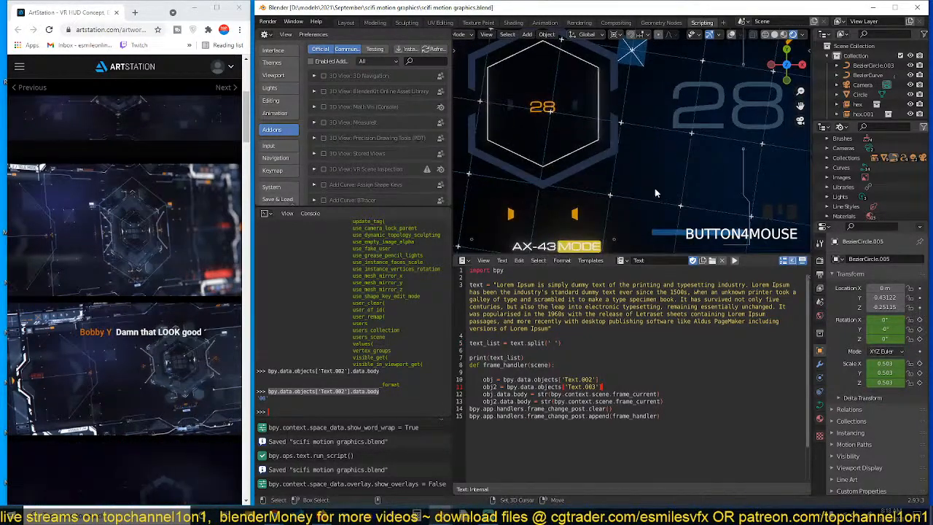
pyautogui.keyDown('shift'); pyautogui.moveTo(685, 207); pyautogui.dragTo(662, 155, button='middle'); pyautogui.keyUp('shift')
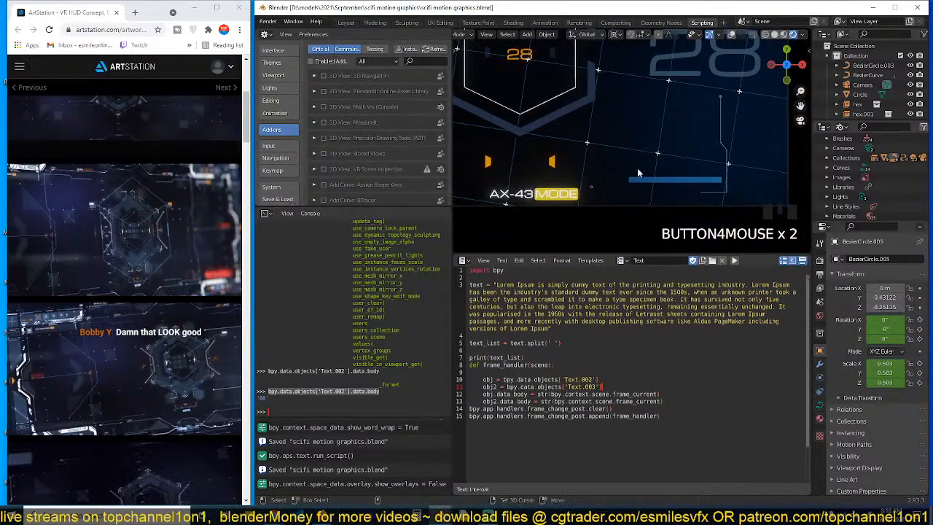
# Show the overlays again, add a text object just above the blue bar and scale it to about 0.118
pyautogui.click(731, 35)
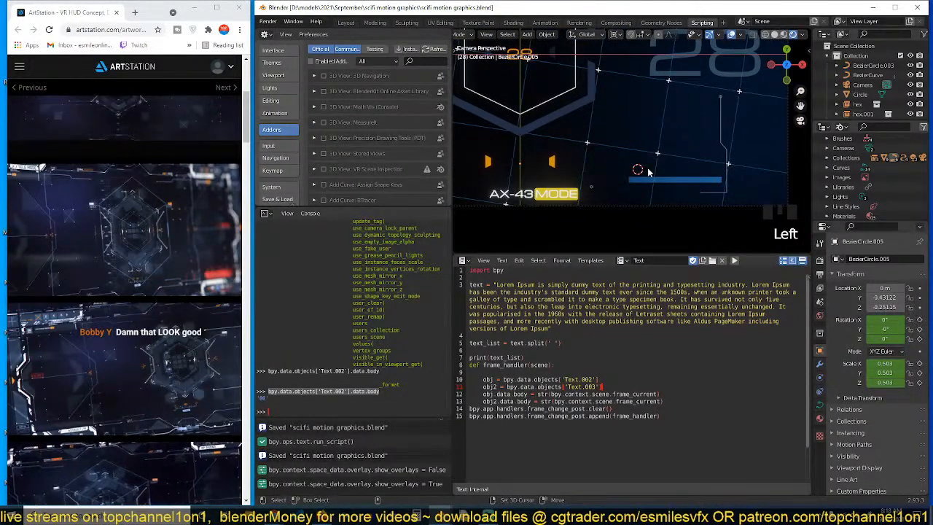
pyautogui.hotkey('shift', 'a')
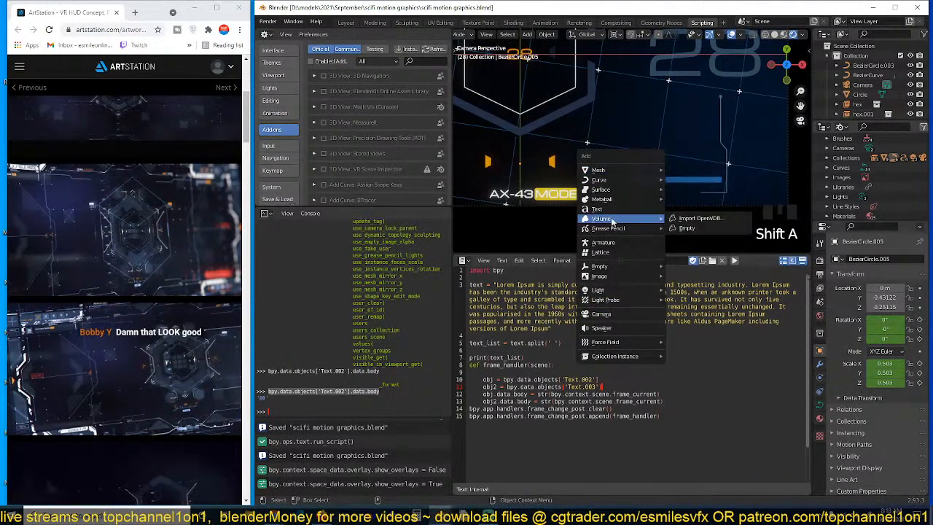
pyautogui.click(623, 199)
pyautogui.press('s')
pyautogui.click(725, 155)
pyautogui.press('s')
pyautogui.click(674, 181)
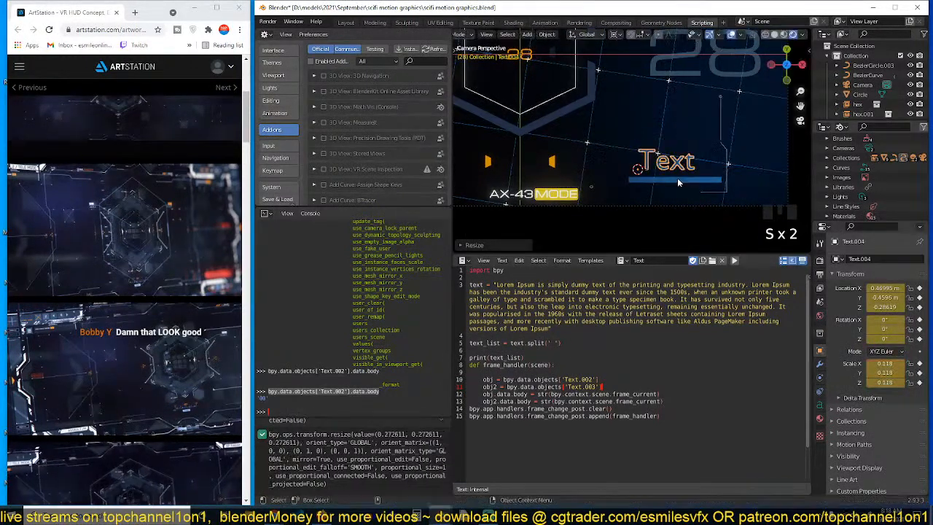
# Scale the new text down further to about 0.055 and move it above the start of the blue bar
pyautogui.scroll(5, 678, 182)
pyautogui.keyDown('shift'); pyautogui.moveTo(718, 167); pyautogui.dragTo(695, 134, button='middle'); pyautogui.keyUp('shift')
pyautogui.press('s')
pyautogui.click(656, 164)
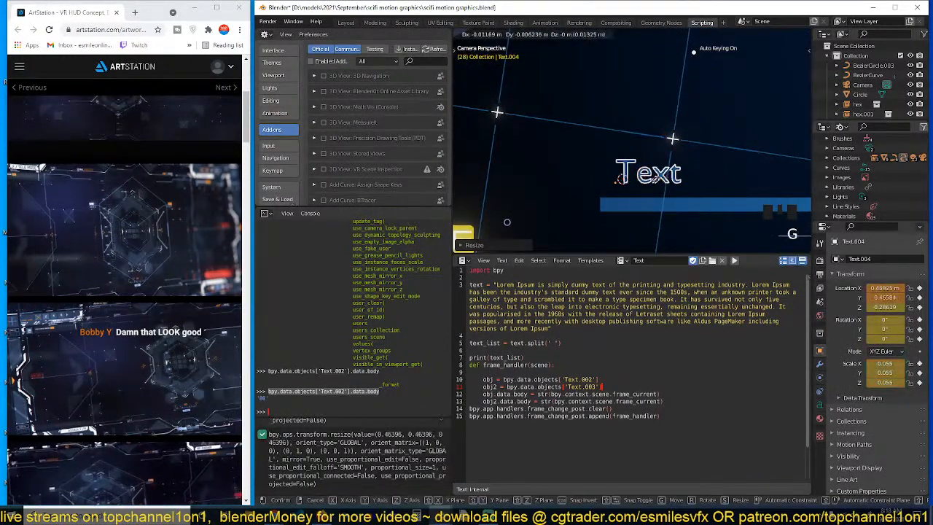
# Replace the new text object's content with "loading text"
pyautogui.press('Tab')
pyautogui.hotkey('ctrl', 'a')
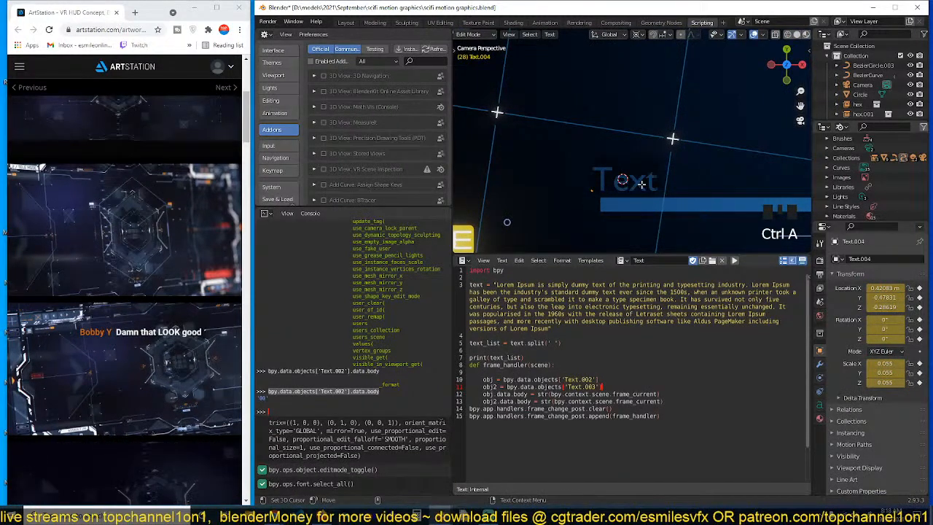
pyautogui.write('M')
pyautogui.press('BackSpace')
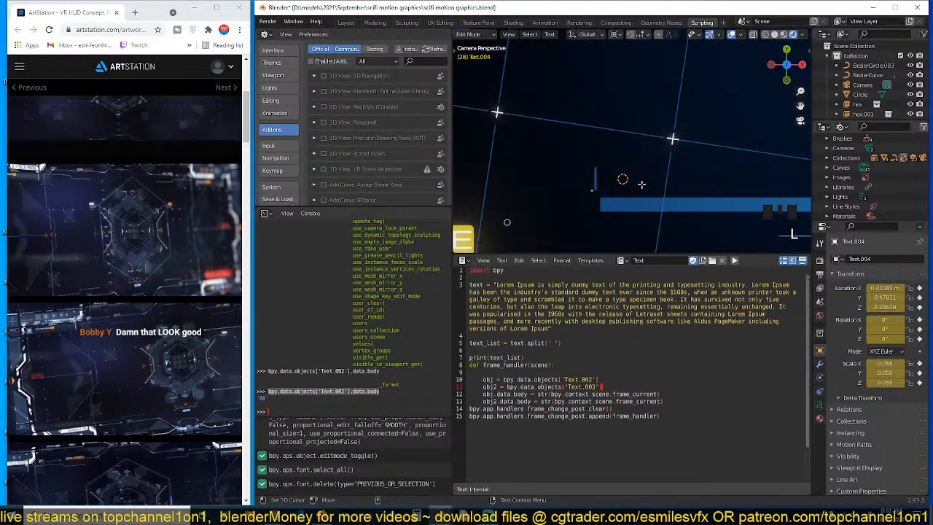
pyautogui.write('loading t')
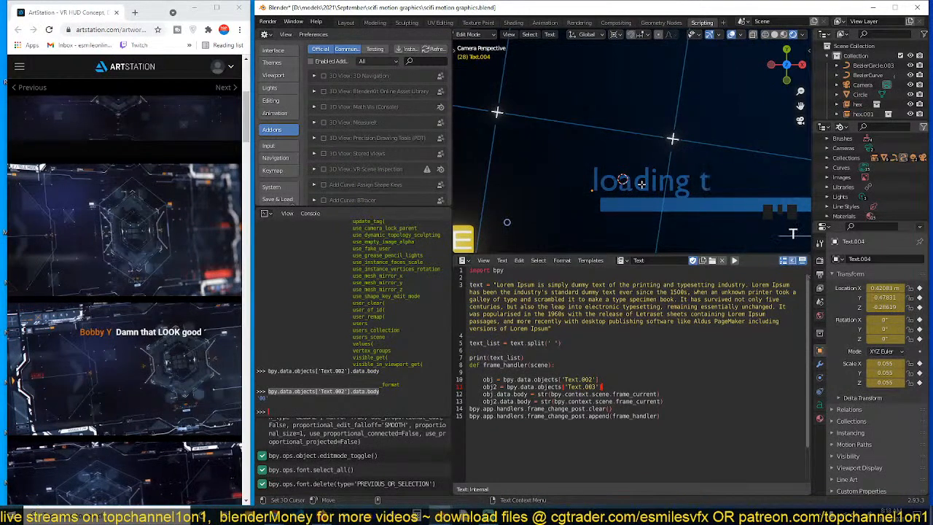
pyautogui.write('ext')
pyautogui.press('Tab')
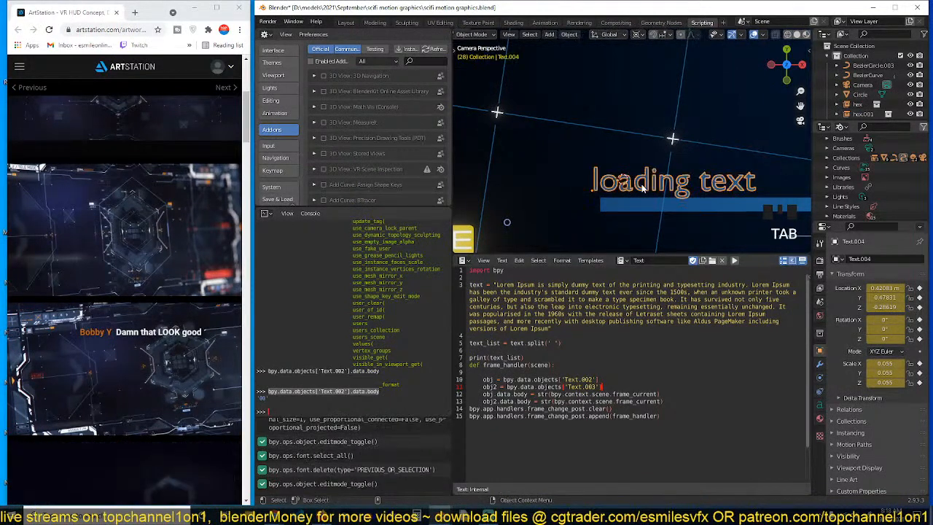
# Load Michroma.ttf from the D:\fonts folder as the regular font of the "loading text" object
pyautogui.click(819, 406)
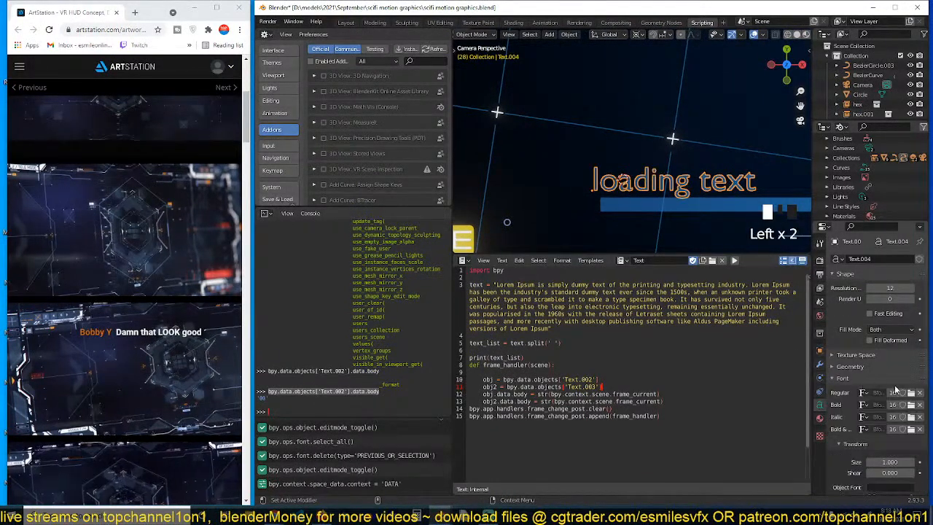
pyautogui.click(912, 392)
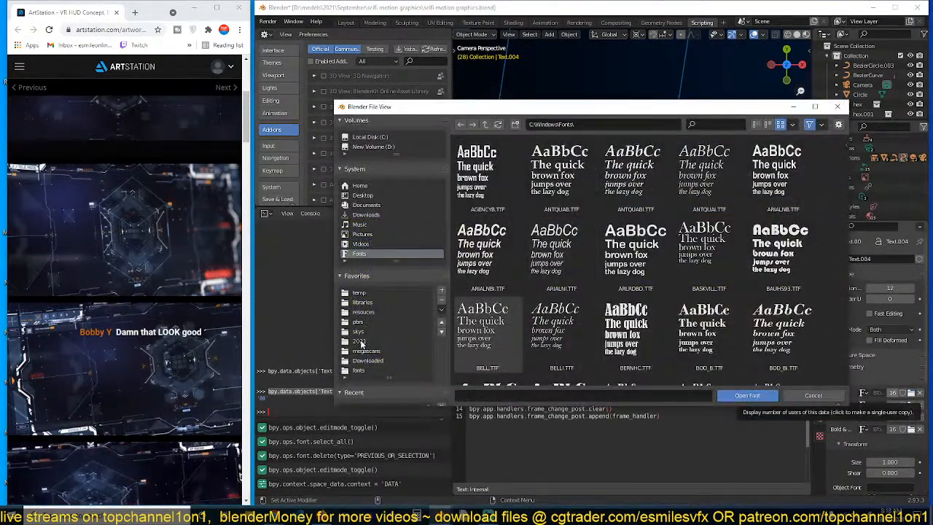
pyautogui.click(358, 370)
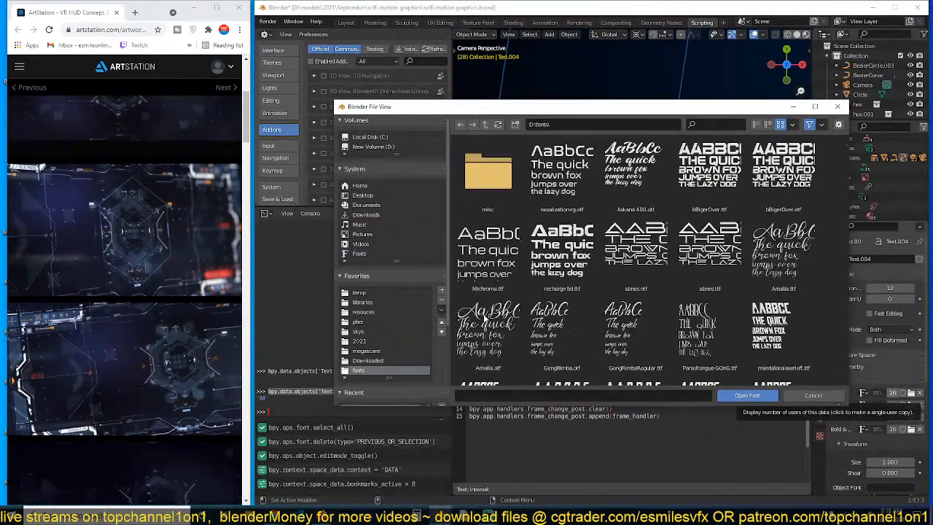
pyautogui.doubleClick(514, 250)
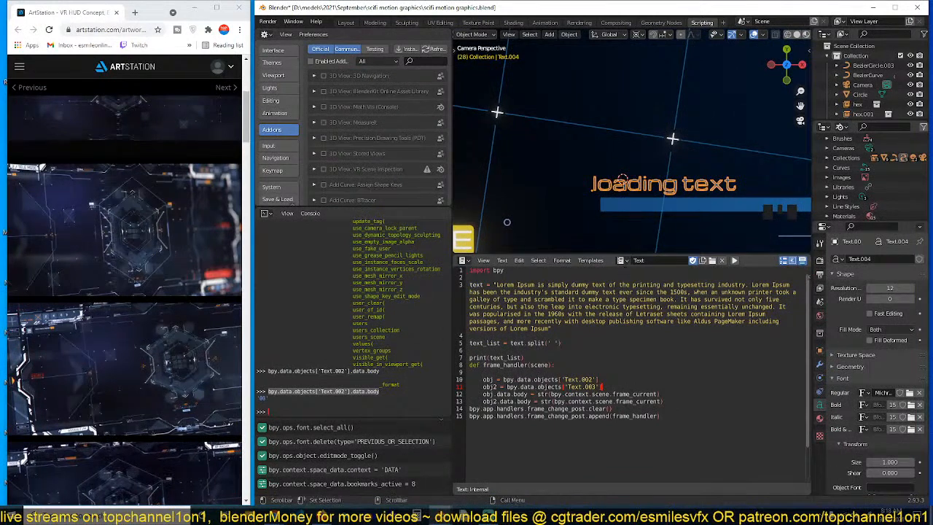
# Assign the existing blue emission material named Material to the "loading text" object
pyautogui.click(819, 418)
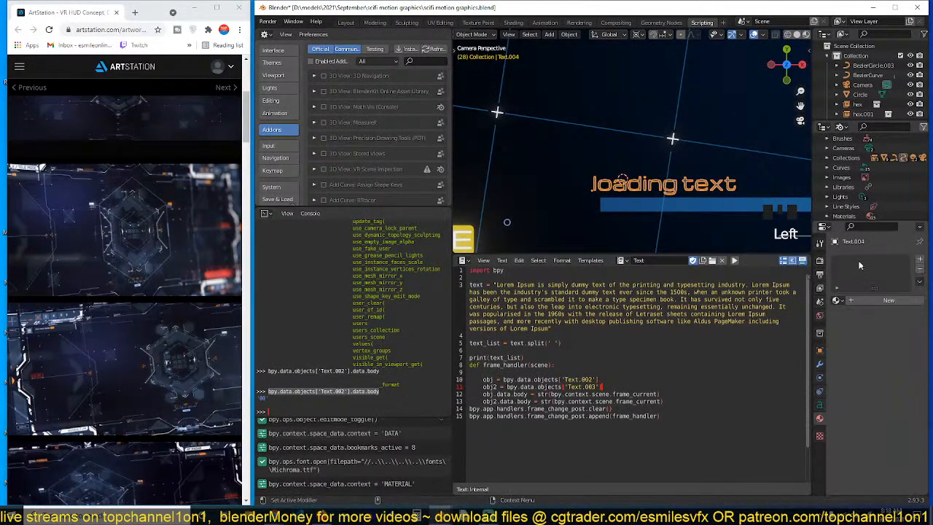
pyautogui.click(838, 299)
pyautogui.click(787, 324)
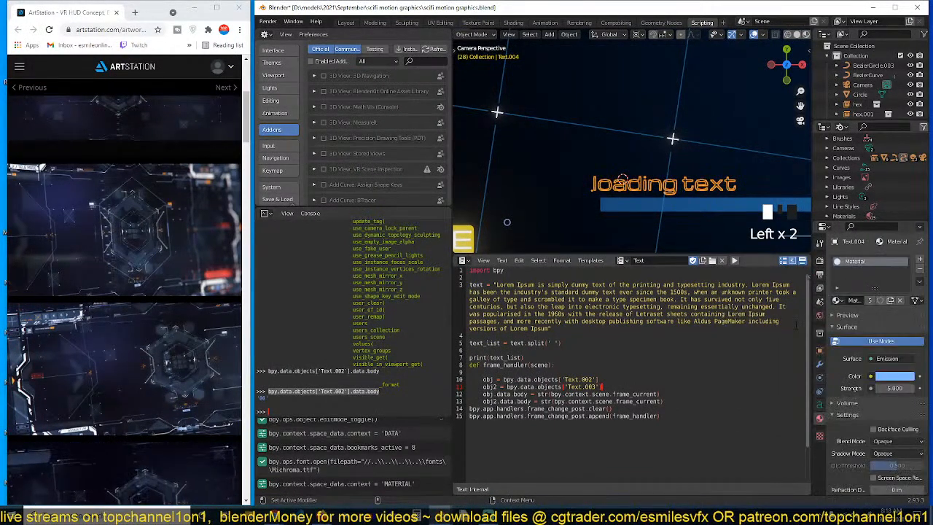
# Assign Material.005 to the "loading text" object and briefly hide the viewport overlays to preview it
pyautogui.hotkey('alt', 'a')
pyautogui.click(838, 299)
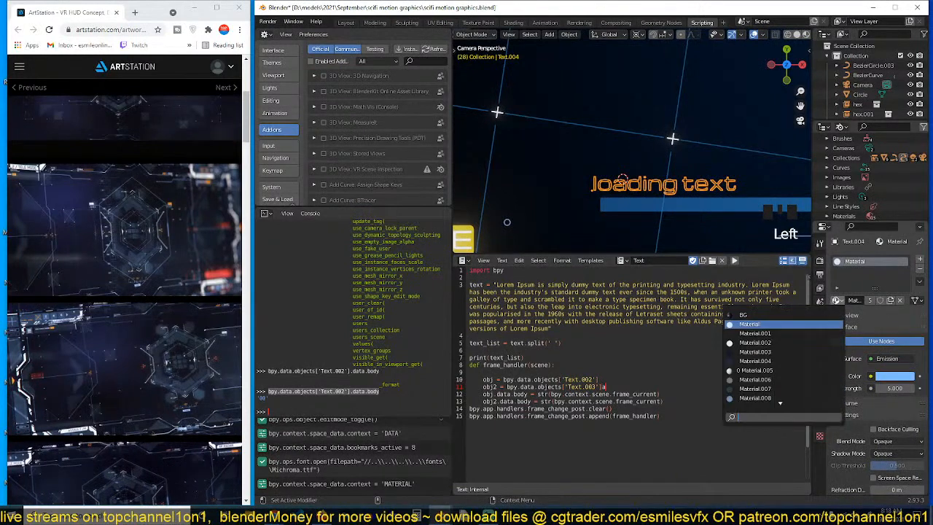
pyautogui.click(787, 371)
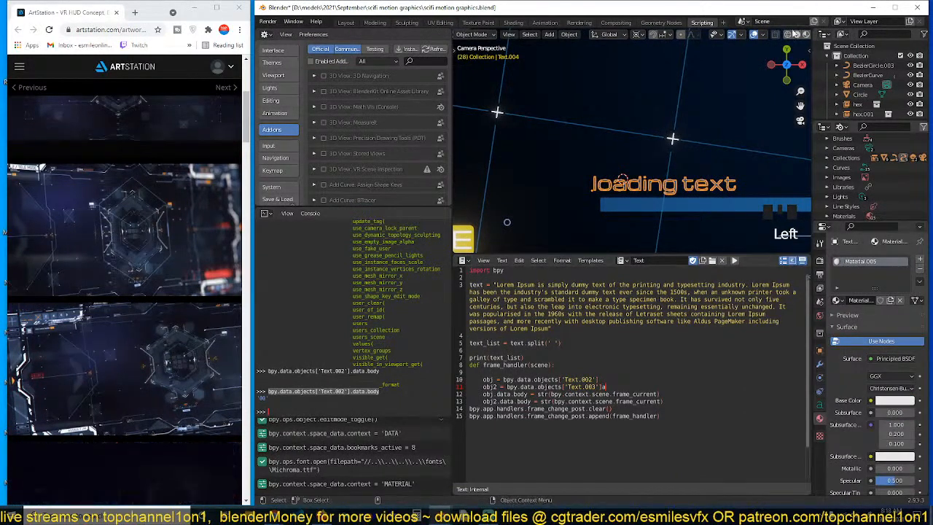
pyautogui.click(752, 37)
pyautogui.click(706, 188)
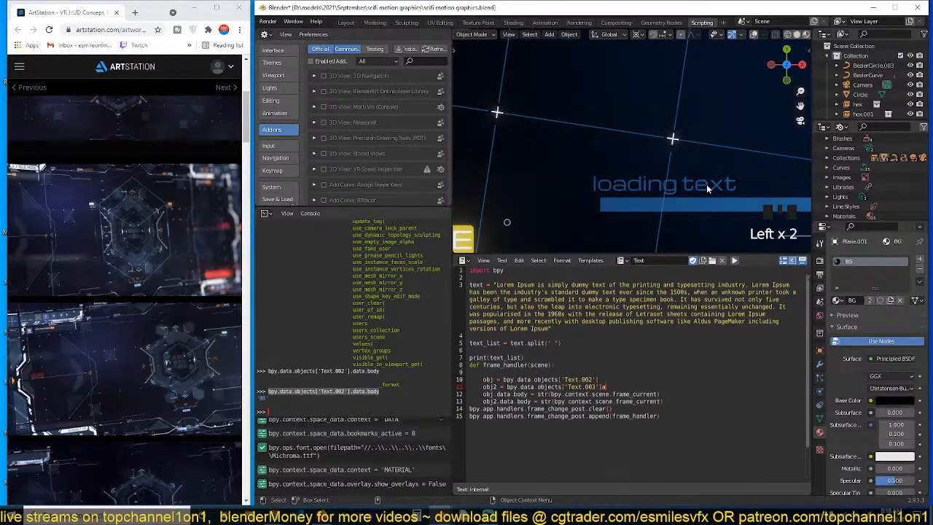
pyautogui.click(707, 188)
pyautogui.click(752, 35)
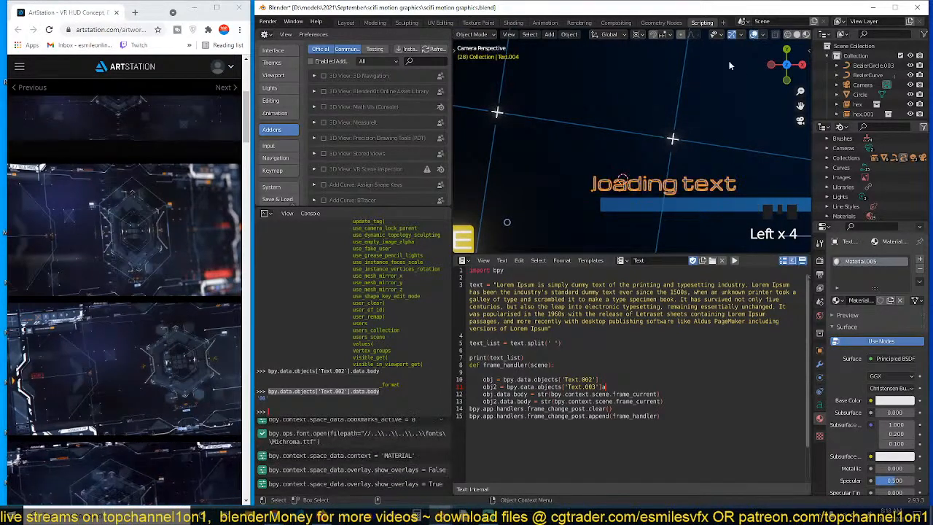
# Rename the "loading text" object to "loading" in its object properties
pyautogui.click(820, 350)
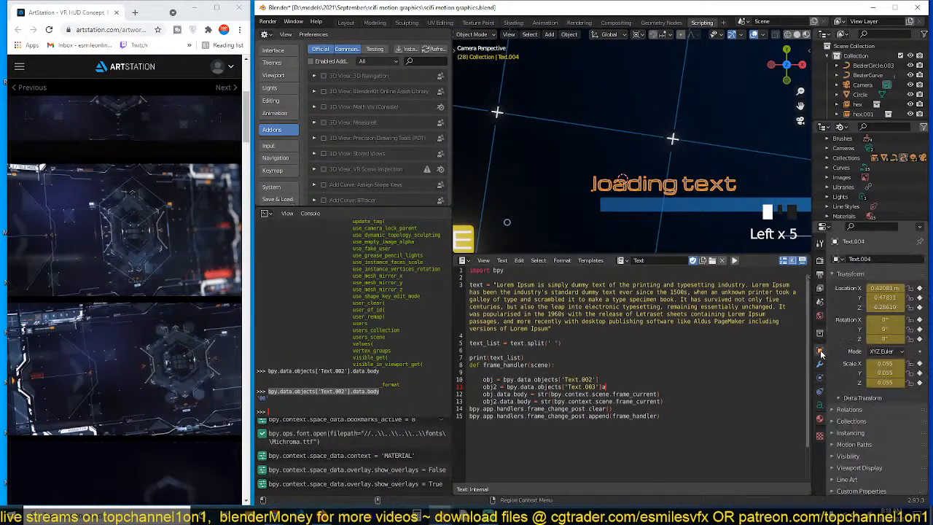
pyautogui.write('loading')
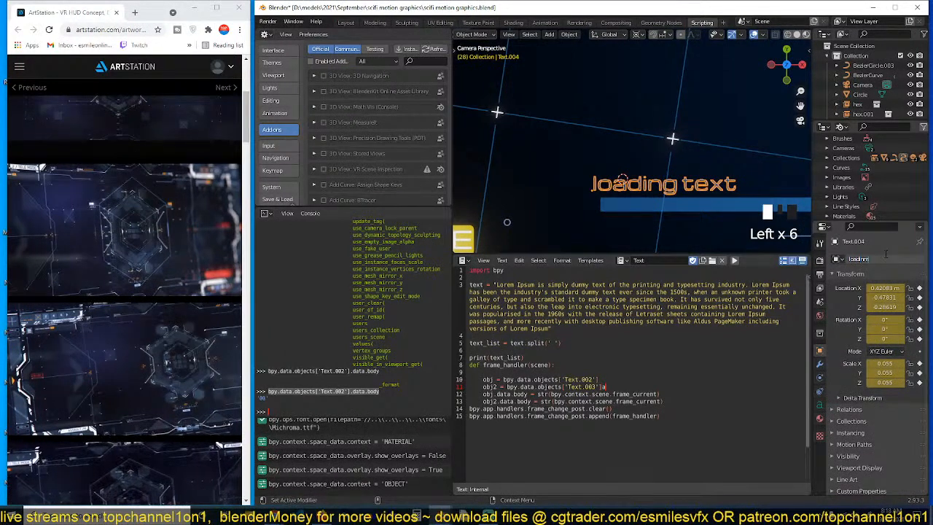
pyautogui.press('BackSpace')
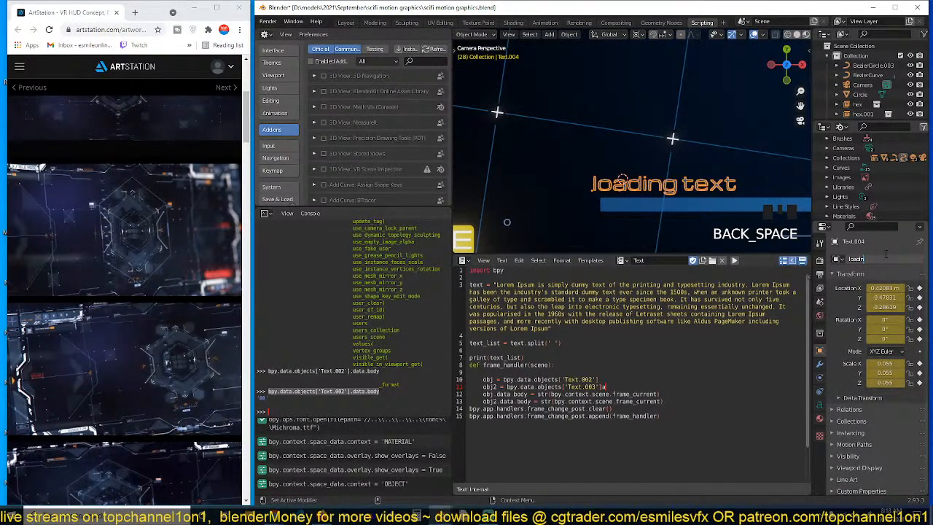
pyautogui.write('g')
pyautogui.press('Return')
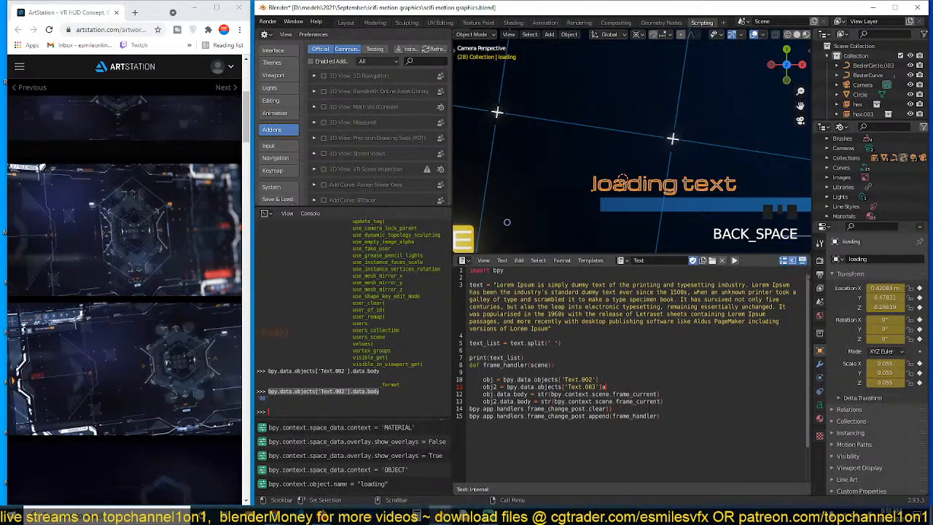
# Add blank lines after the obj2.data.body line in frame_handler and remove the stray "a" from the end of the obj2 assignment
pyautogui.press('Left')
pyautogui.press('Return')
pyautogui.press('Return')
pyautogui.press('Return')
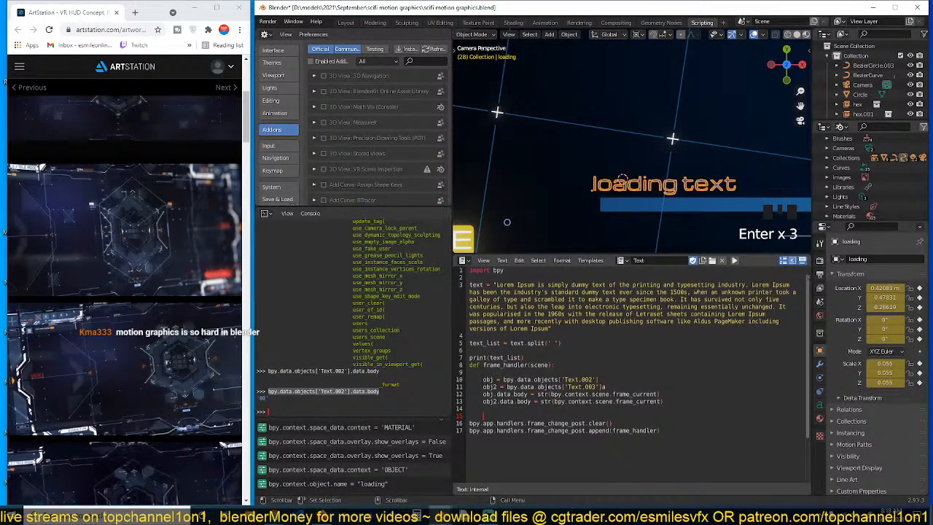
pyautogui.click(483, 387)
pyautogui.click(483, 386)
pyautogui.keyDown('shift'); pyautogui.click(606, 387); pyautogui.keyUp('shift')
pyautogui.press('BackSpace')
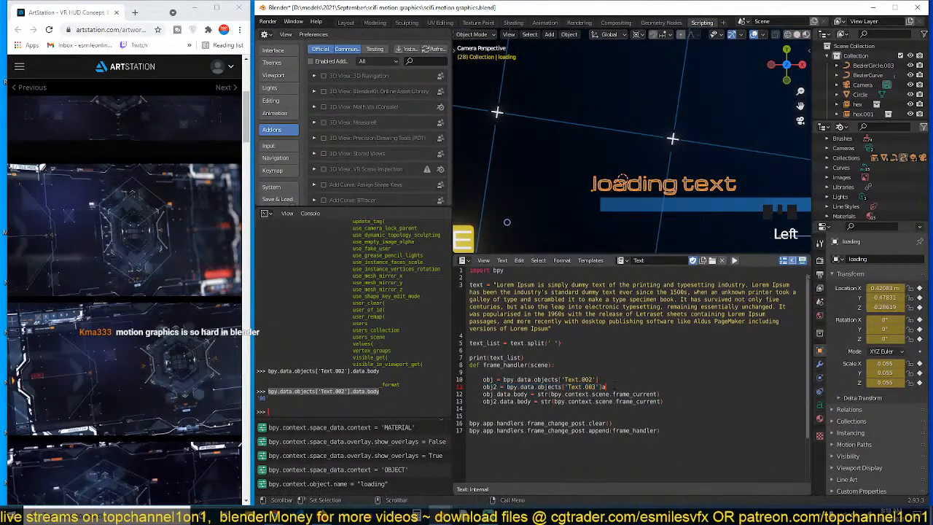
# Copy the obj2 assignment line below the body assignments in frame_handler and rename the copied variable to obj3
pyautogui.hotkey('shift', 'Left')
pyautogui.hotkey('ctrl', 'c')
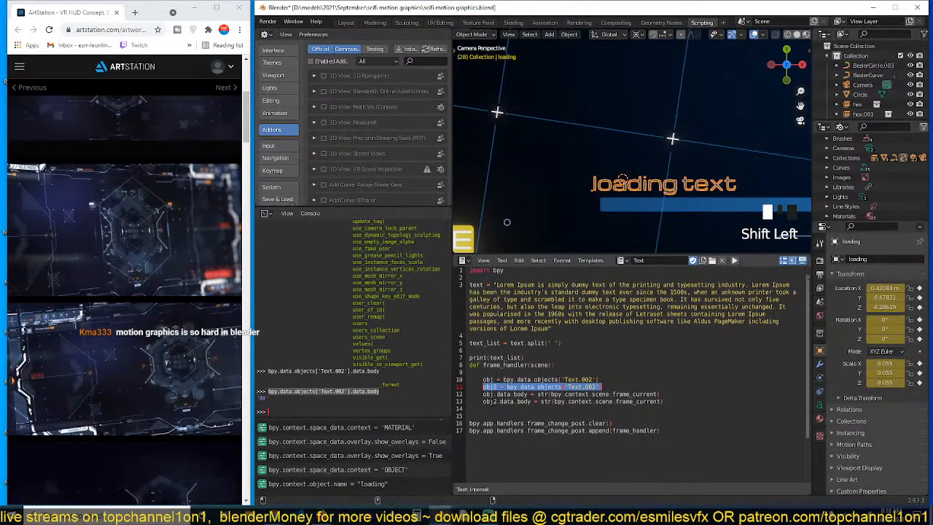
pyautogui.press('Left')
pyautogui.press('Return')
pyautogui.hotkey('ctrl', 'v')
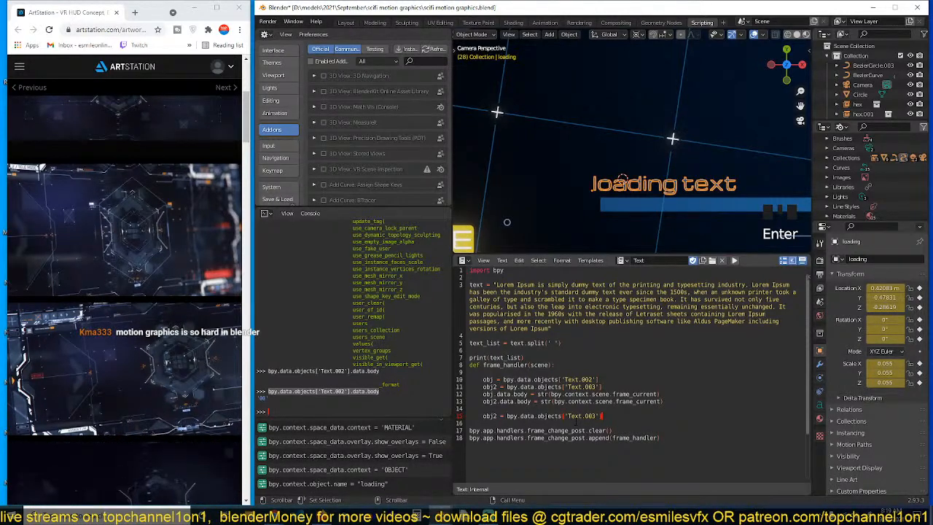
pyautogui.press('BackSpace')
pyautogui.write('3')
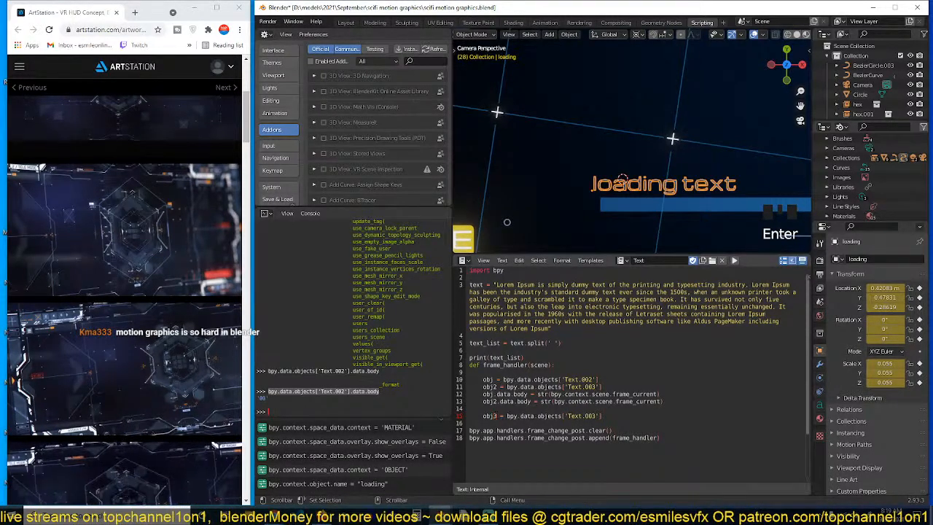
# Make the obj3 line reference the object 'loading' in bpy.data.objects
pyautogui.press('Up')
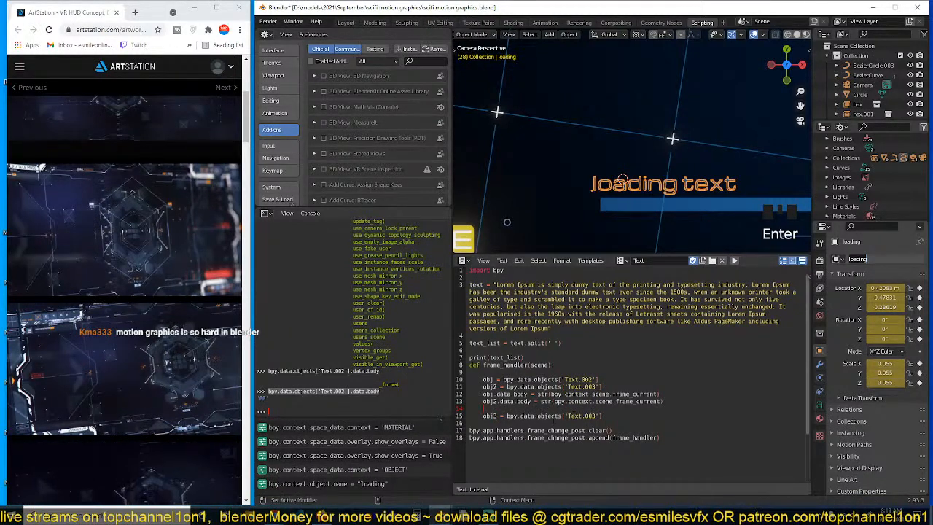
pyautogui.click(596, 416)
pyautogui.moveTo(596, 417); pyautogui.dragTo(572, 417)
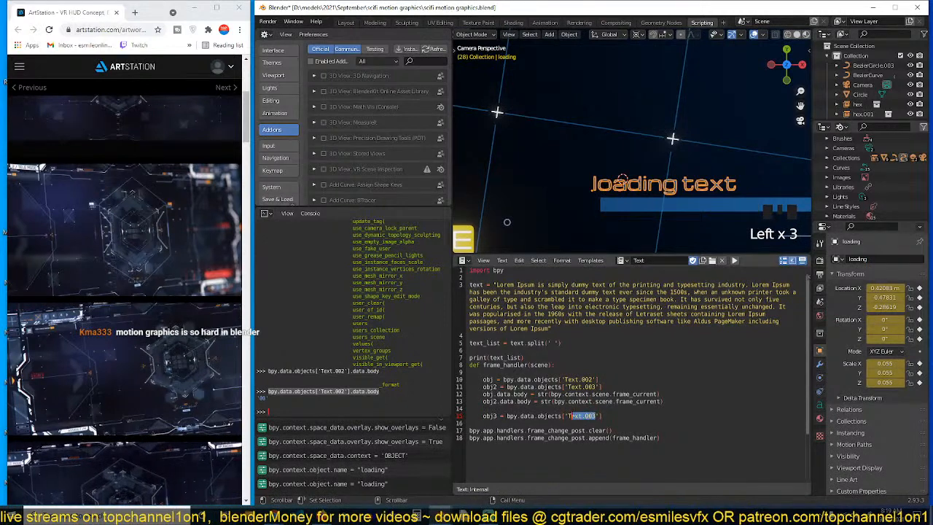
pyautogui.write('loading')
pyautogui.press('Left')
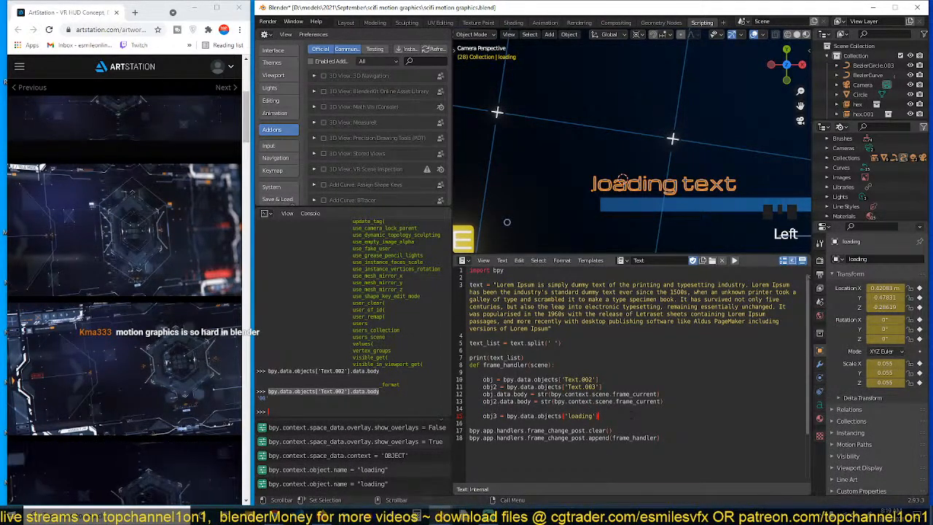
# Add the line obj2.data.body = obj2.data.body[] beneath the obj3 assignment
pyautogui.press('Return')
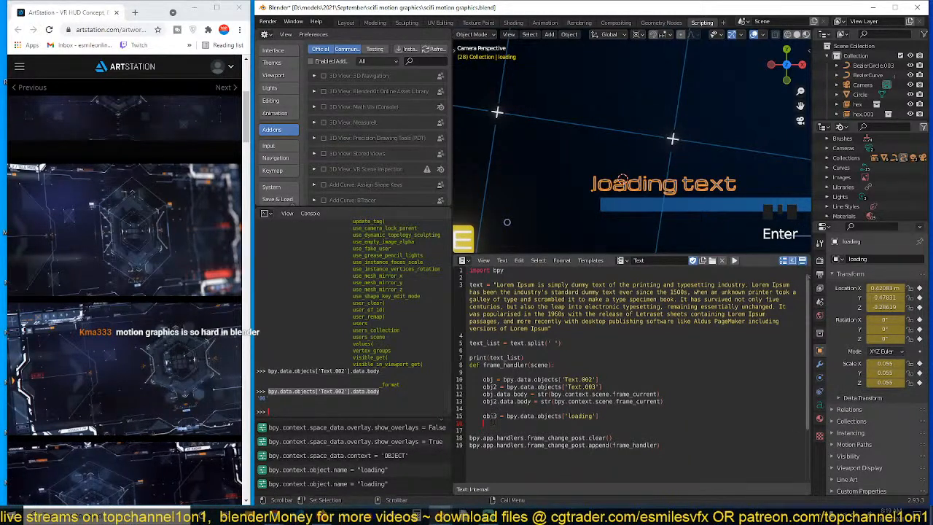
pyautogui.moveTo(482, 401); pyautogui.dragTo(531, 402)
pyautogui.hotkey('ctrl', 'c')
pyautogui.click(545, 426)
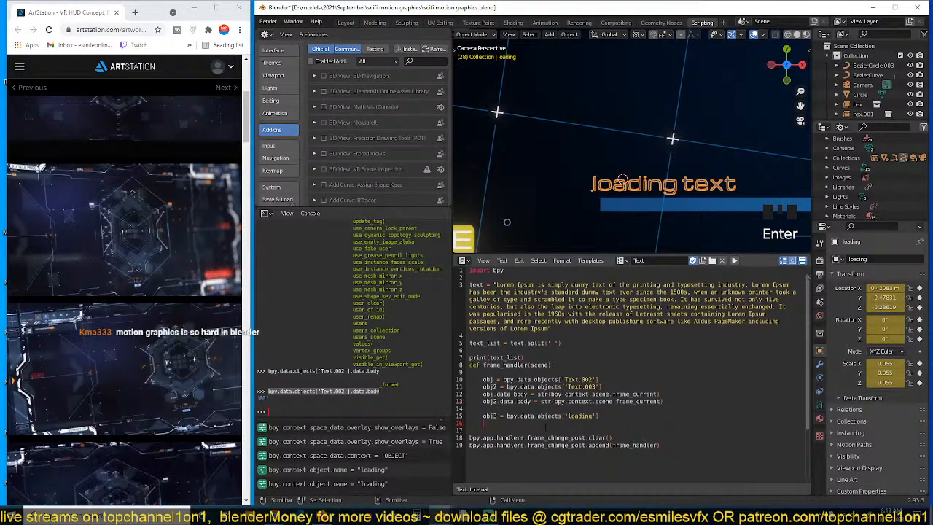
pyautogui.hotkey('ctrl', 'v')
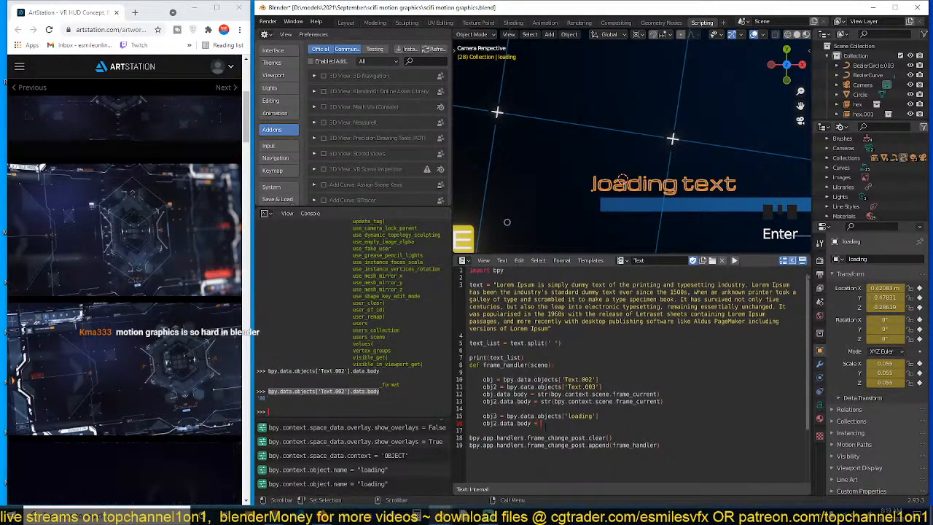
pyautogui.doubleClick(487, 342)
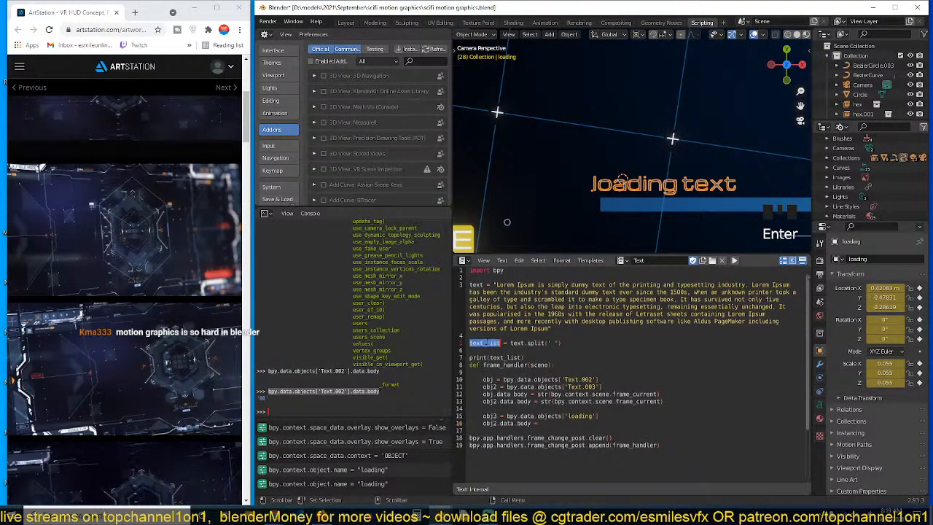
pyautogui.click(543, 424)
pyautogui.hotkey('ctrl', 'v')
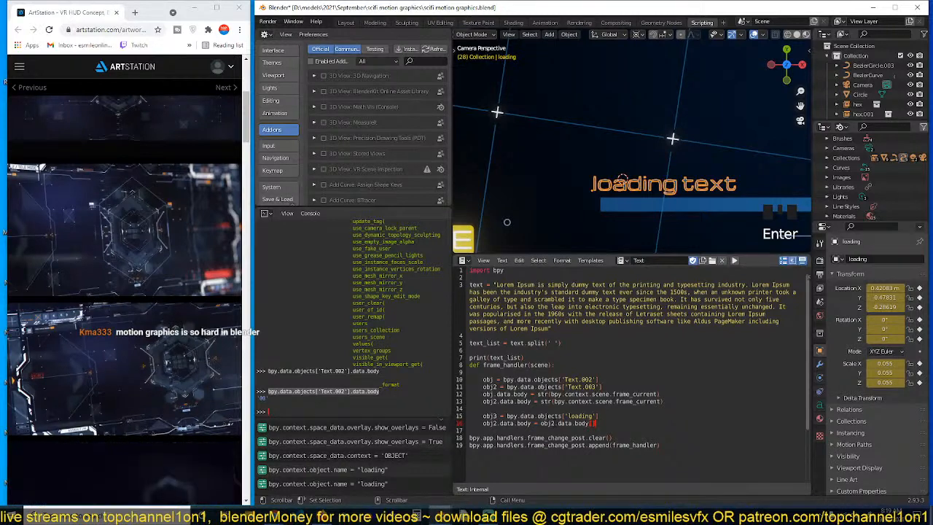
# Insert bpy.context.scene.frame_current as the index between the square brackets of the new body line
pyautogui.moveTo(550, 394); pyautogui.dragTo(658, 394)
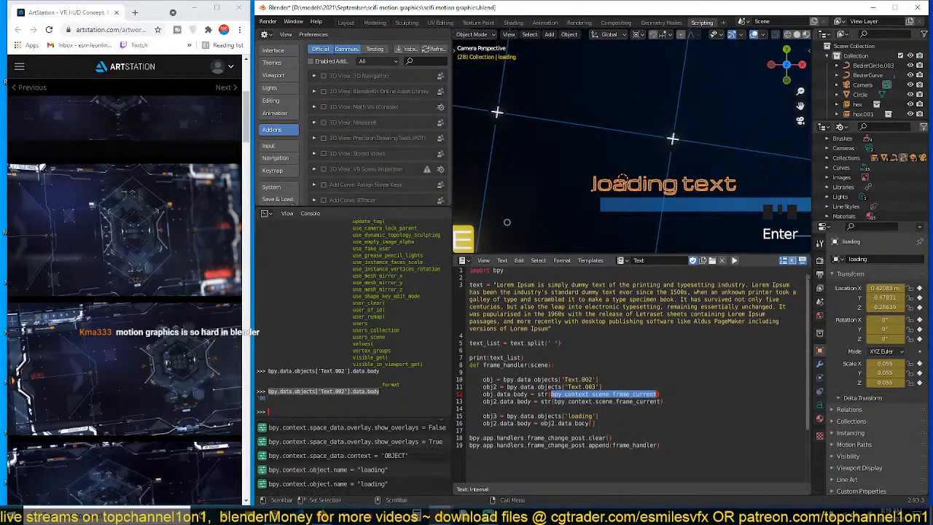
pyautogui.hotkey('ctrl', 'c')
pyautogui.click(591, 422)
pyautogui.hotkey('ctrl', 'v')
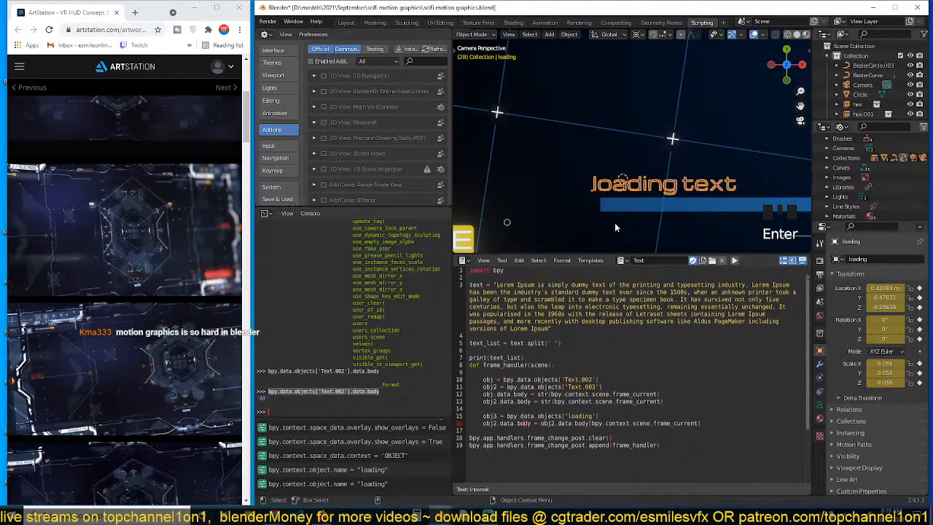
pyautogui.doubleClick(595, 422)
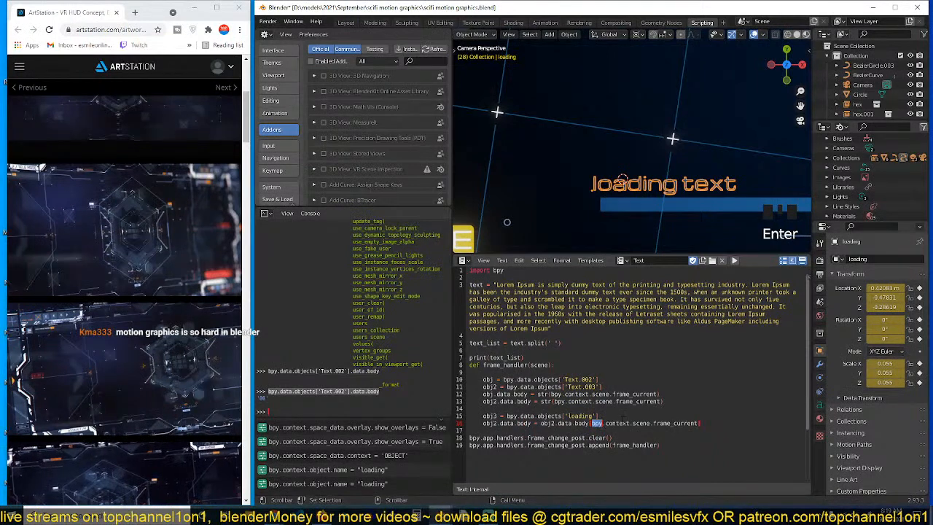
pyautogui.click(622, 423)
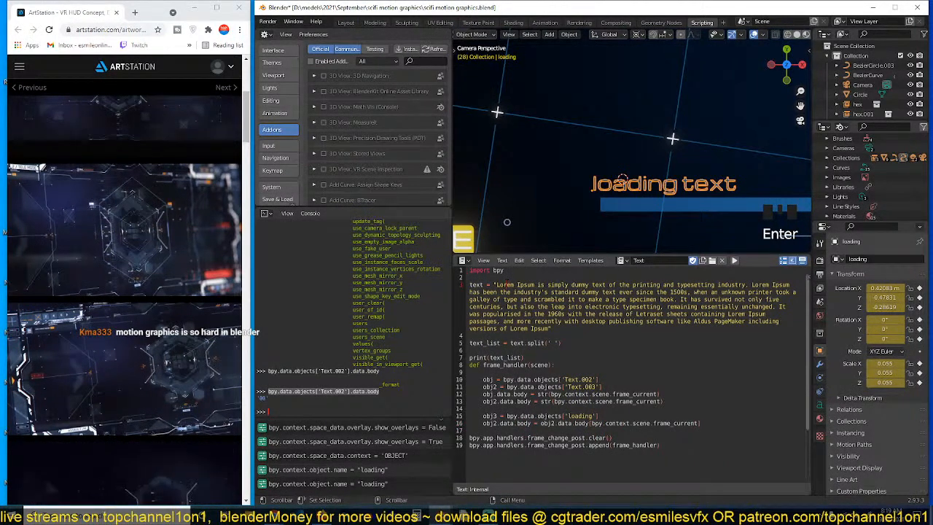
pyautogui.doubleClick(504, 285)
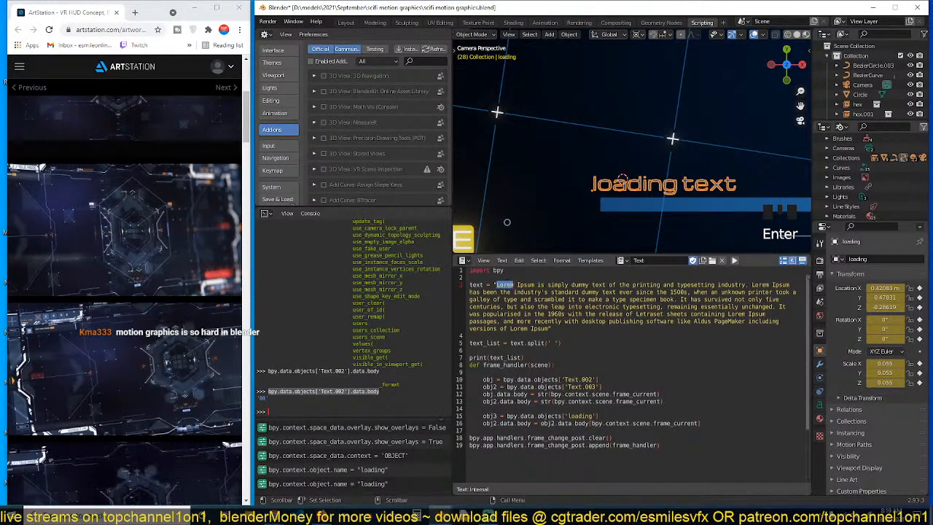
pyautogui.doubleClick(526, 285)
pyautogui.doubleClick(559, 285)
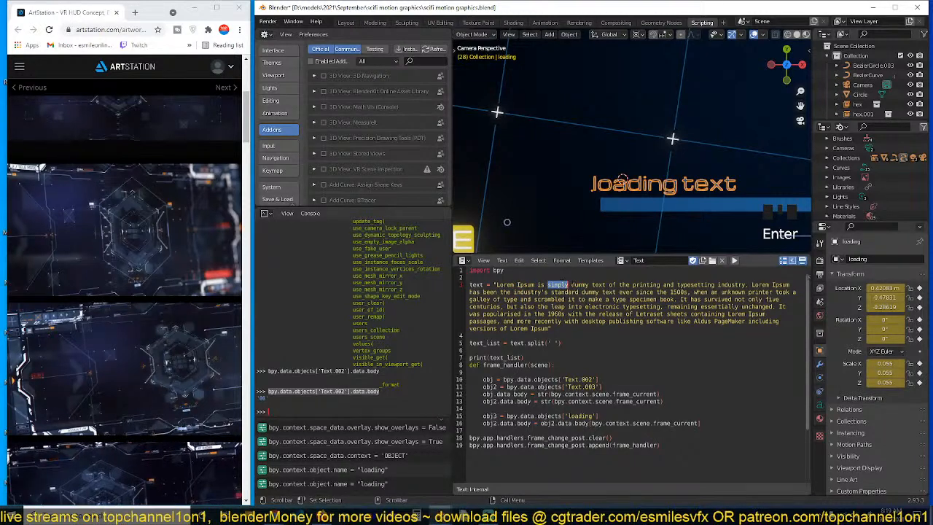
pyautogui.doubleClick(579, 285)
# Run the script, hide the viewport overlays and play the animation to check the loading text above the blue bar
pyautogui.click(734, 260)
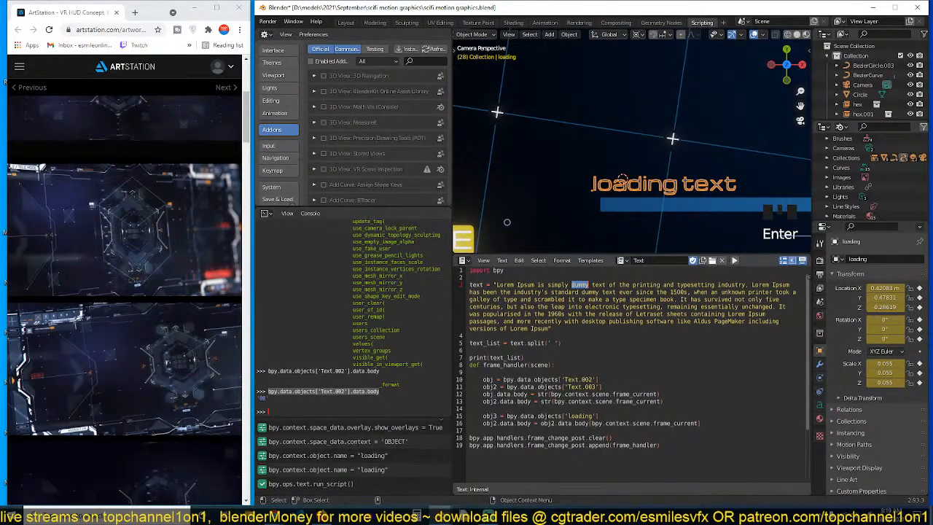
pyautogui.scroll(-4, 653, 139)
pyautogui.scroll(-1, 653, 139)
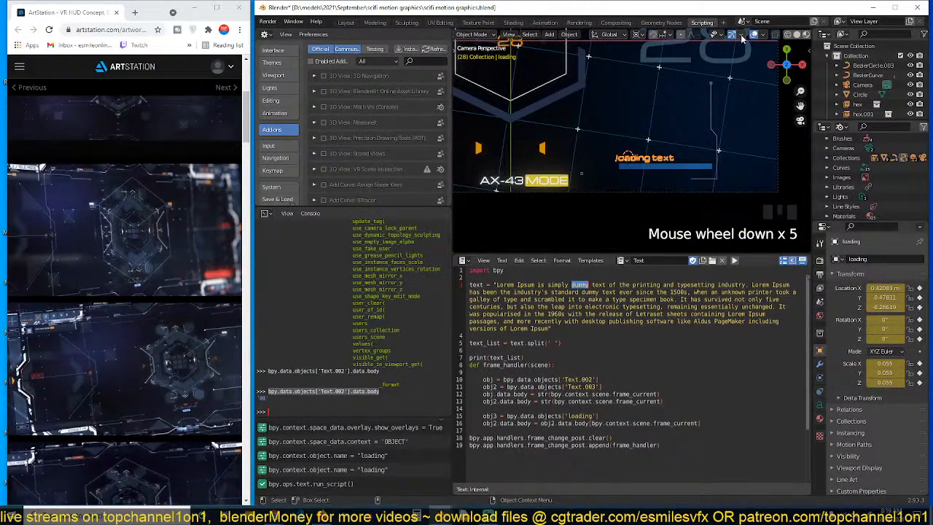
pyautogui.click(742, 34)
pyautogui.scroll(-3, 768, 98)
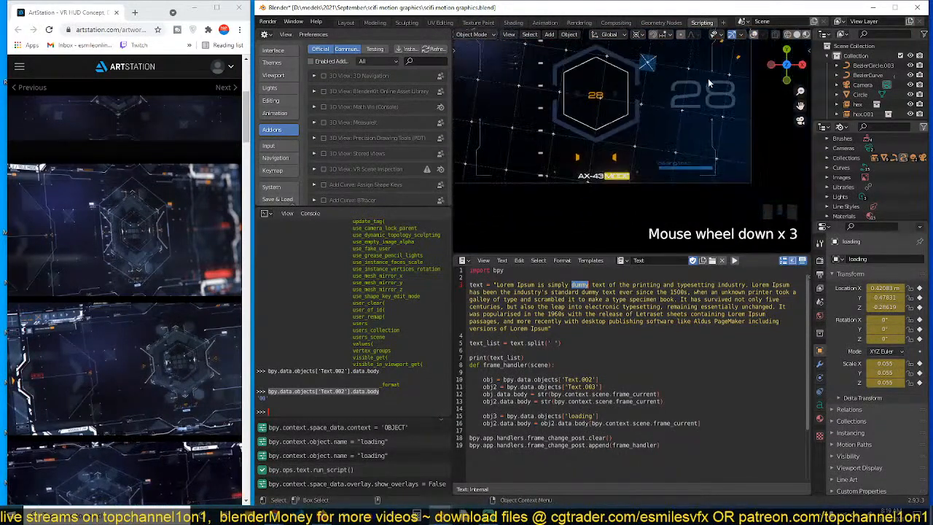
pyautogui.press('space')
pyautogui.scroll(4, 686, 166)
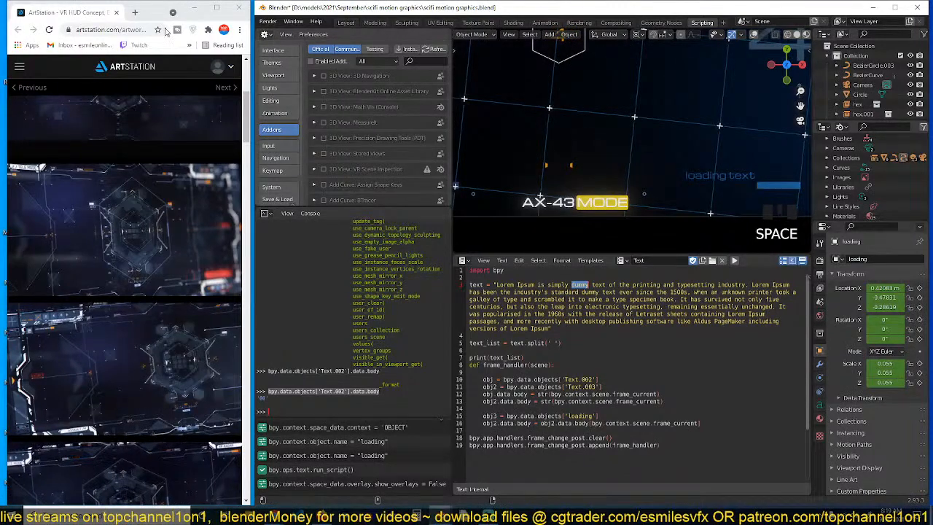
# Open Blender's system console to examine the script's output, and return to the obj3 lines in the script
pyautogui.click(441, 514)
pyautogui.click(500, 484)
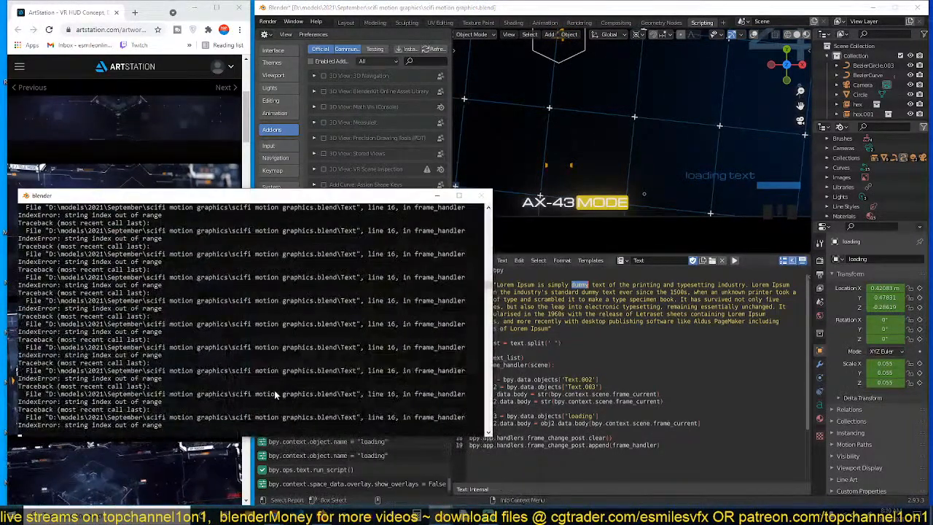
pyautogui.scroll(-3, 274, 393)
pyautogui.scroll(1, 274, 392)
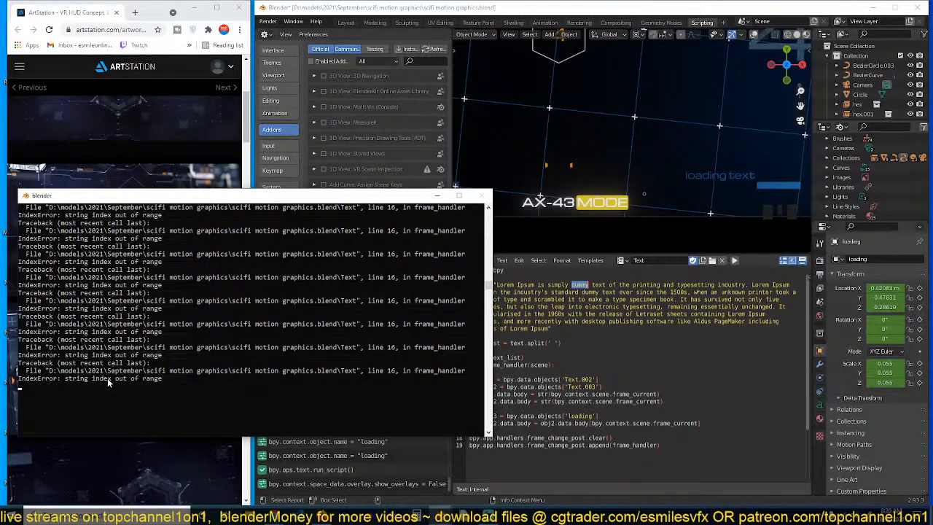
pyautogui.click(679, 401)
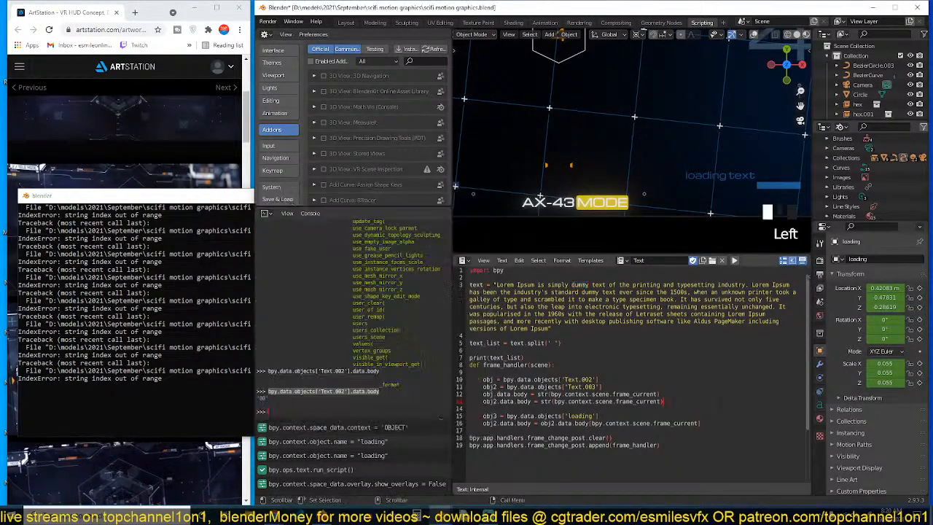
pyautogui.scroll(-2, 647, 367)
pyautogui.click(646, 367)
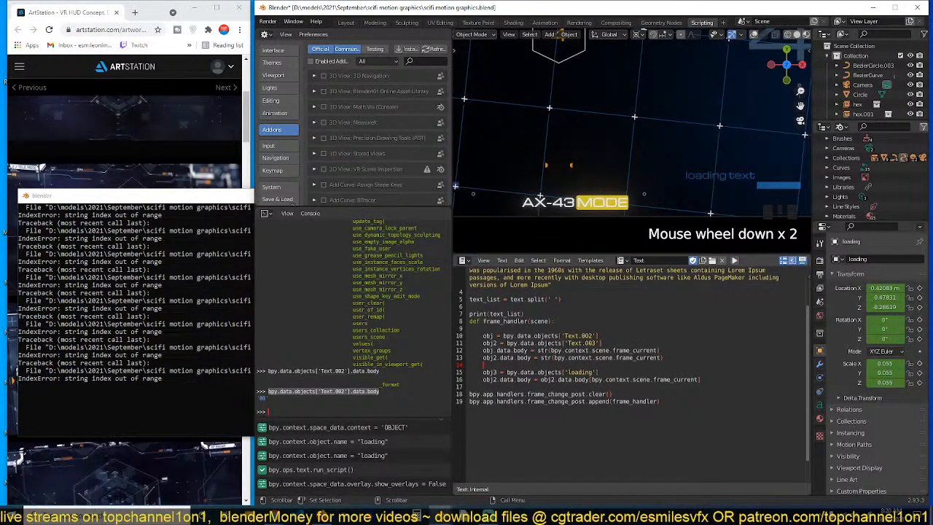
# Start an if statement above the obj3 assignment, moving bpy.context.scene.frame_current into it from the brackets of the obj2 body line
pyautogui.press('Return')
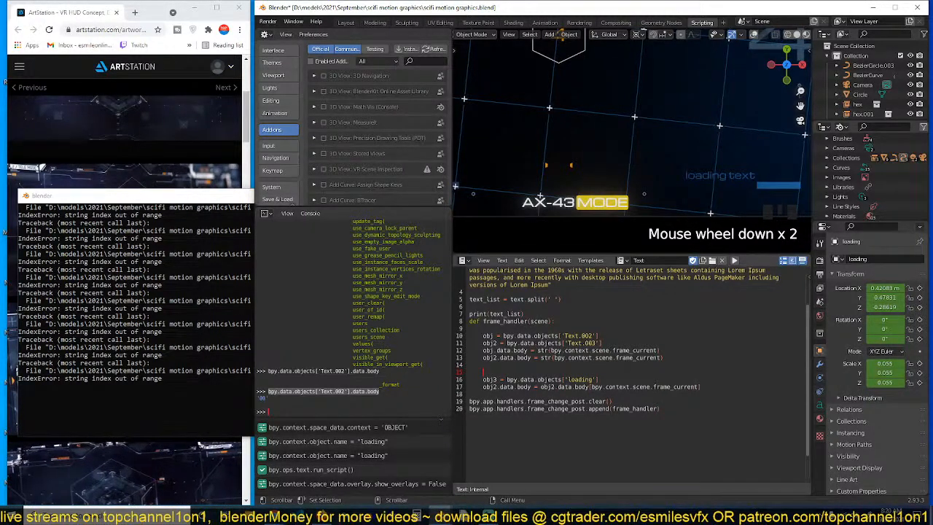
pyautogui.write('#')
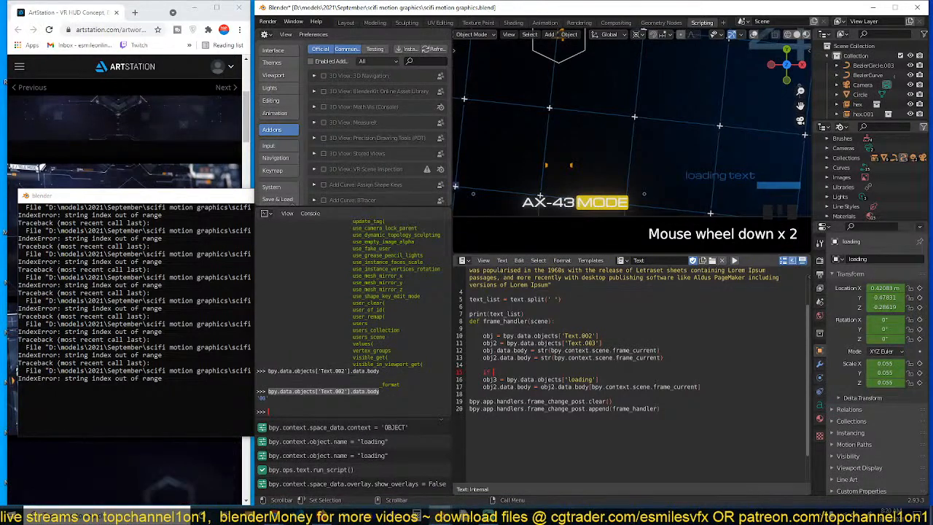
pyautogui.moveTo(592, 386); pyautogui.dragTo(697, 387)
pyautogui.hotkey('ctrl', 'c')
pyautogui.press('BackSpace')
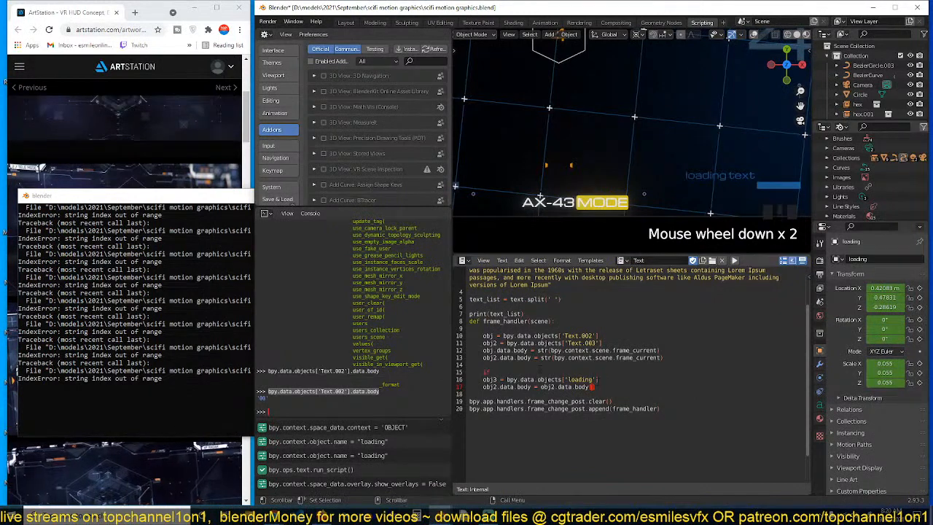
pyautogui.press('Up')
pyautogui.press('Up')
pyautogui.hotkey('ctrl', 'v')
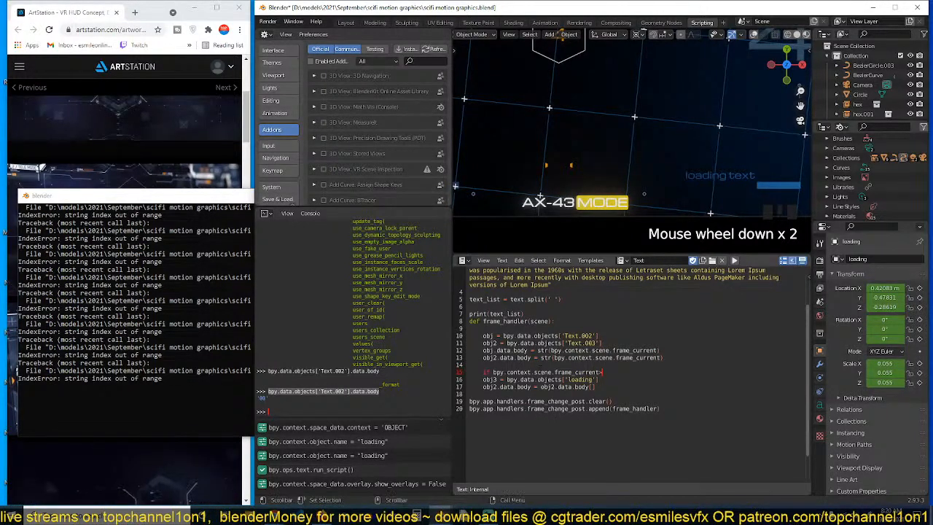
# Complete the if condition by comparing the current frame with > len(text_list) -1:
pyautogui.write('> ')
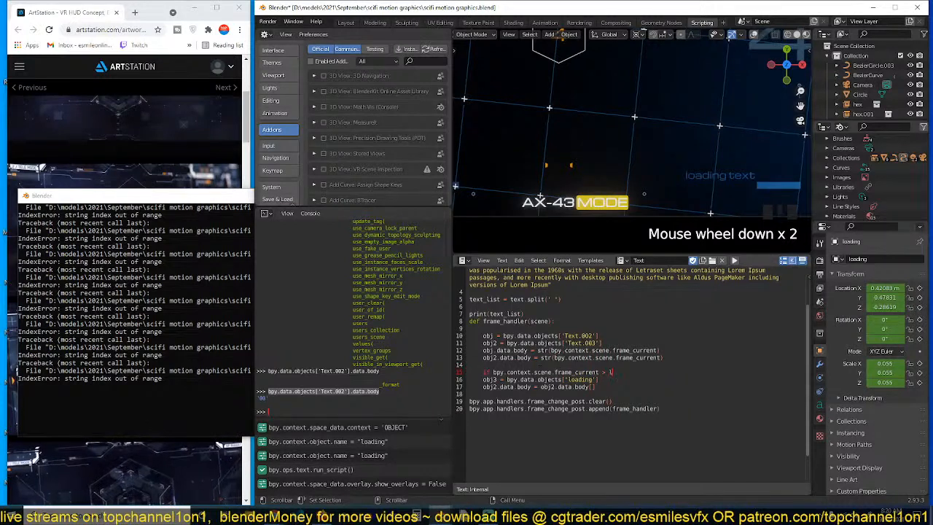
pyautogui.write('len(')
pyautogui.press('Left')
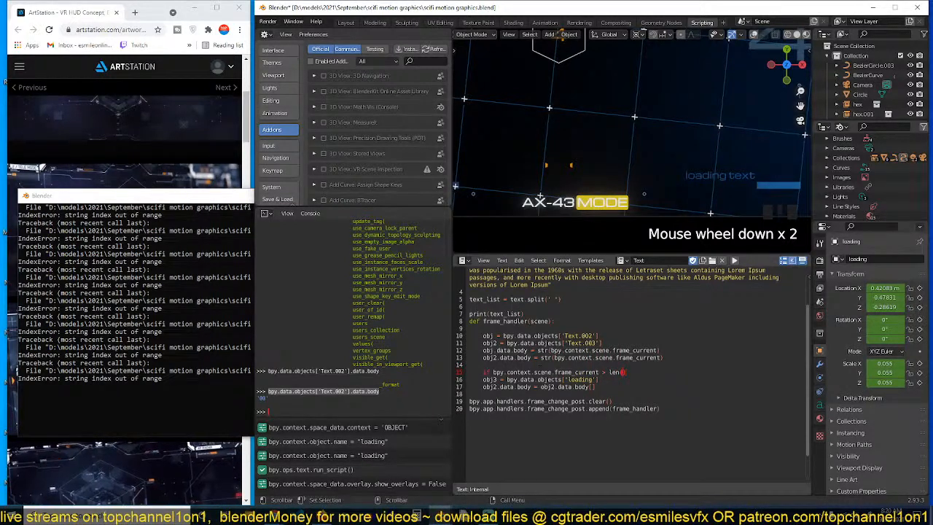
pyautogui.write('text_list) -1')
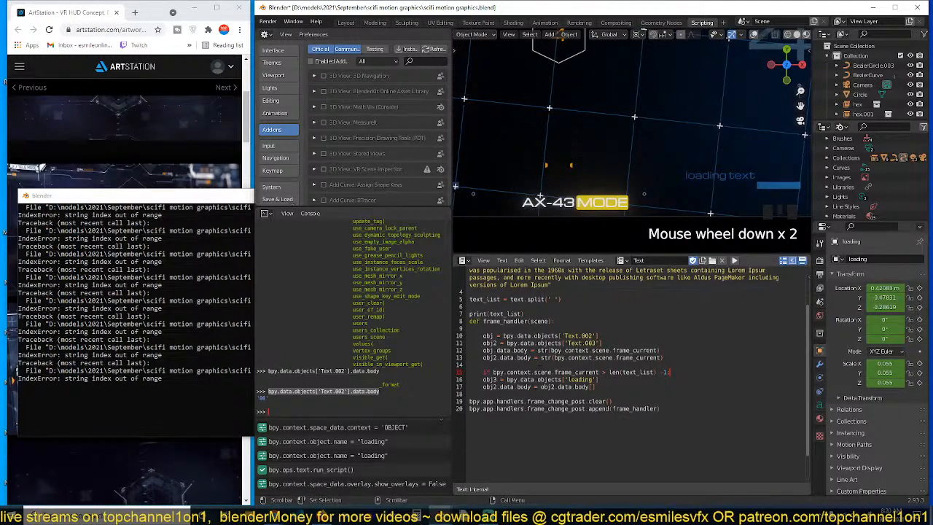
# Indent the obj3 and obj2 body lines under the if statement and add an else: branch beneath them
pyautogui.moveTo(620, 390); pyautogui.dragTo(484, 379)
pyautogui.press('Tab')
pyautogui.click(618, 393)
pyautogui.click(617, 386)
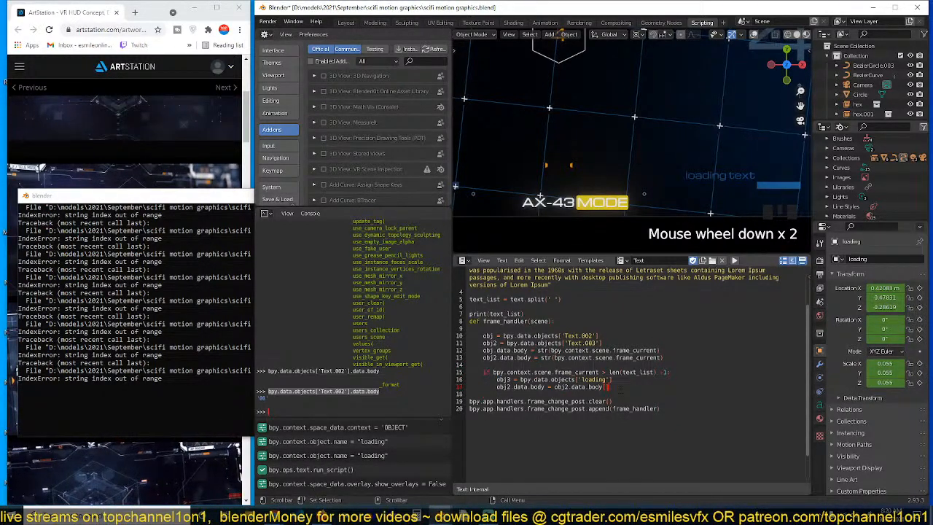
pyautogui.press('Return')
pyautogui.write('else:')
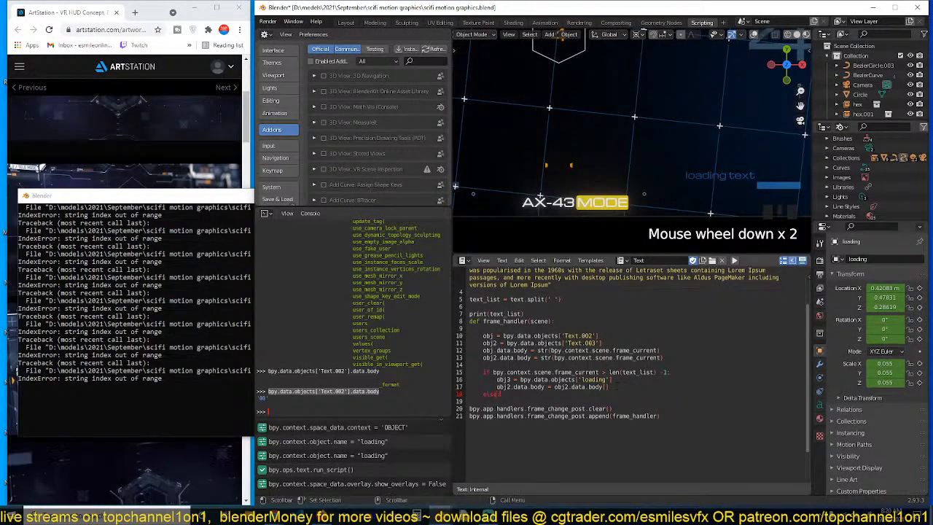
# Copy the obj2.data.body assignment from the if block into the else branch
pyautogui.moveTo(500, 387); pyautogui.dragTo(609, 387)
pyautogui.click(547, 387)
pyautogui.hotkey('ctrl', 'c')
pyautogui.click(500, 395)
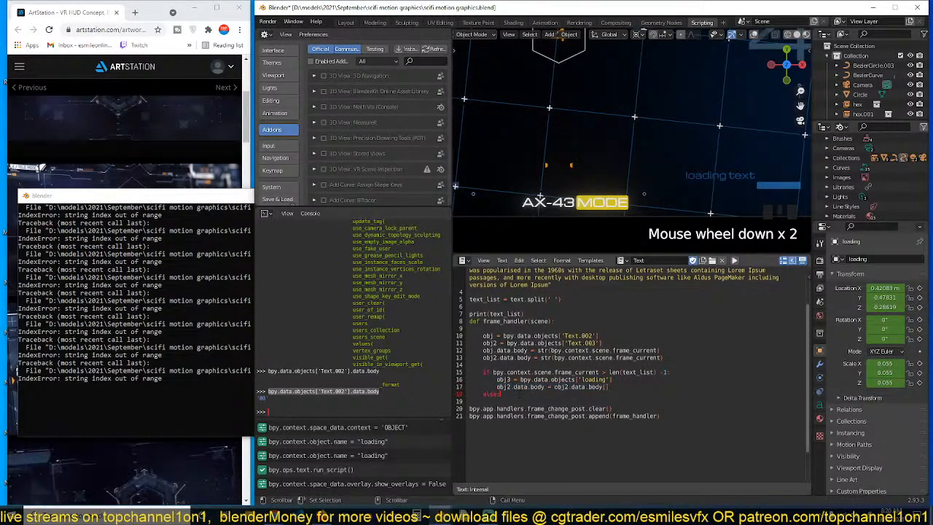
pyautogui.press('Return')
pyautogui.hotkey('ctrl', 'v')
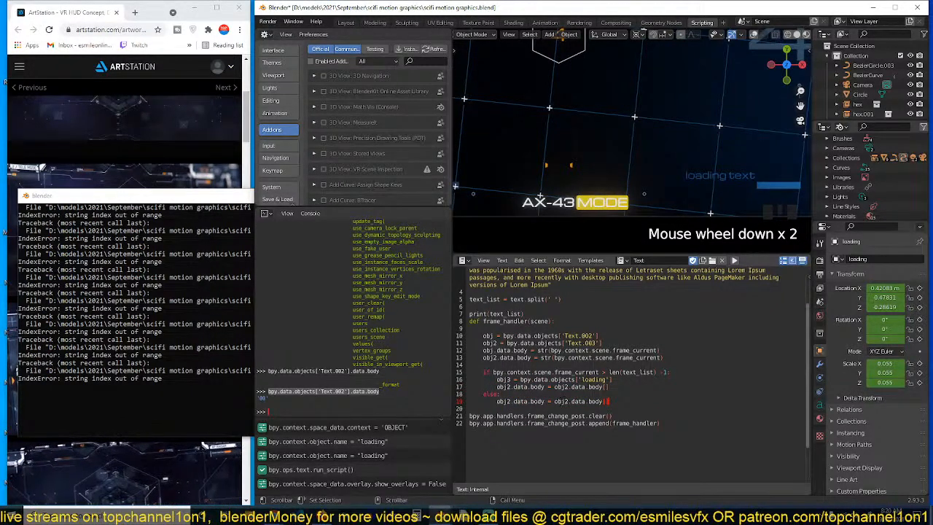
# Replace the value assigned to obj2.data.body in the else branch with the string 'out of frame range'
pyautogui.moveTo(554, 400); pyautogui.dragTo(609, 400)
pyautogui.write("'")
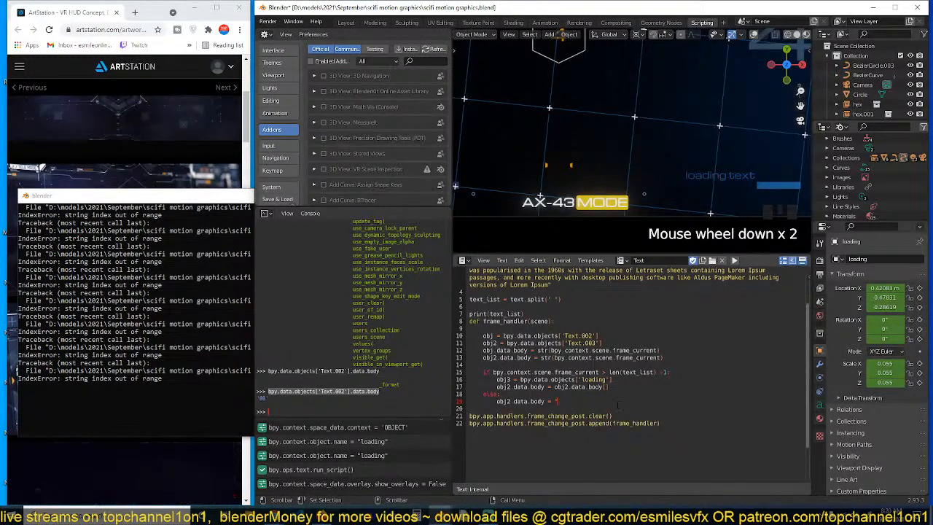
pyautogui.write('out o')
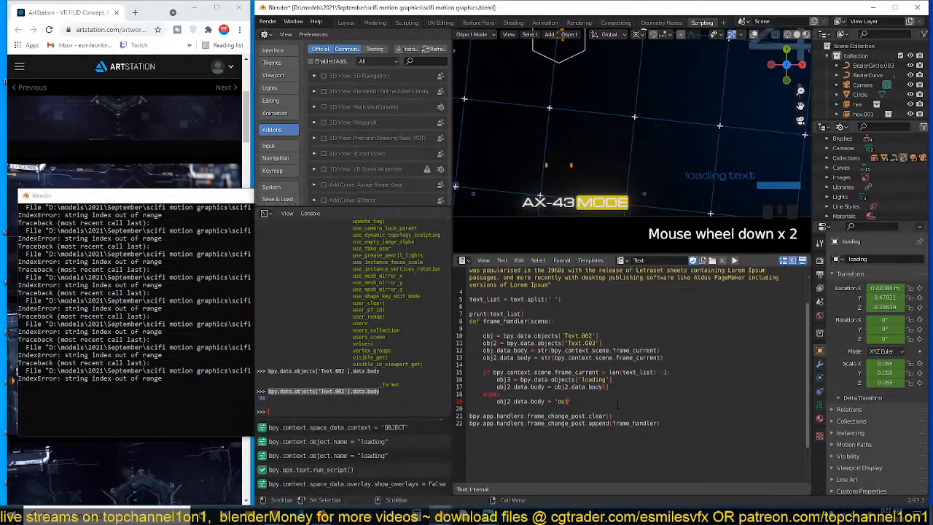
pyautogui.write('f frame ')
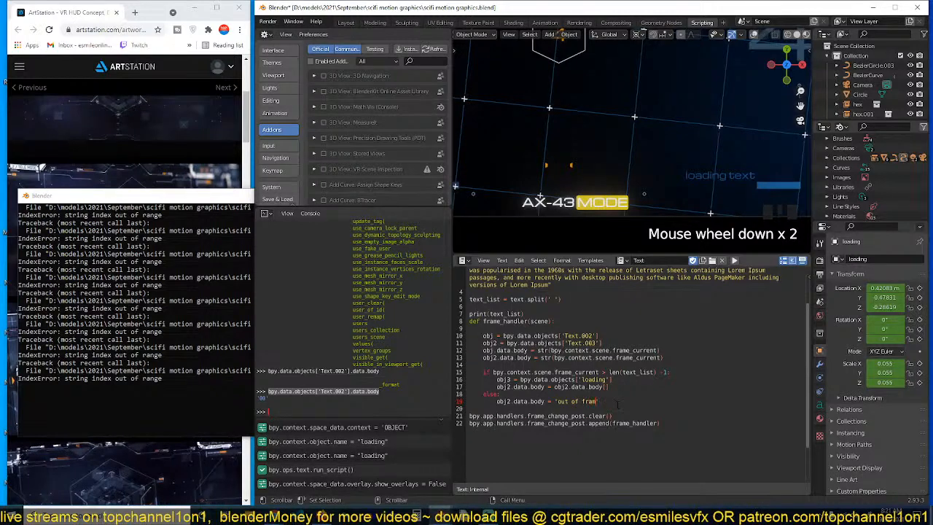
pyautogui.write('range')
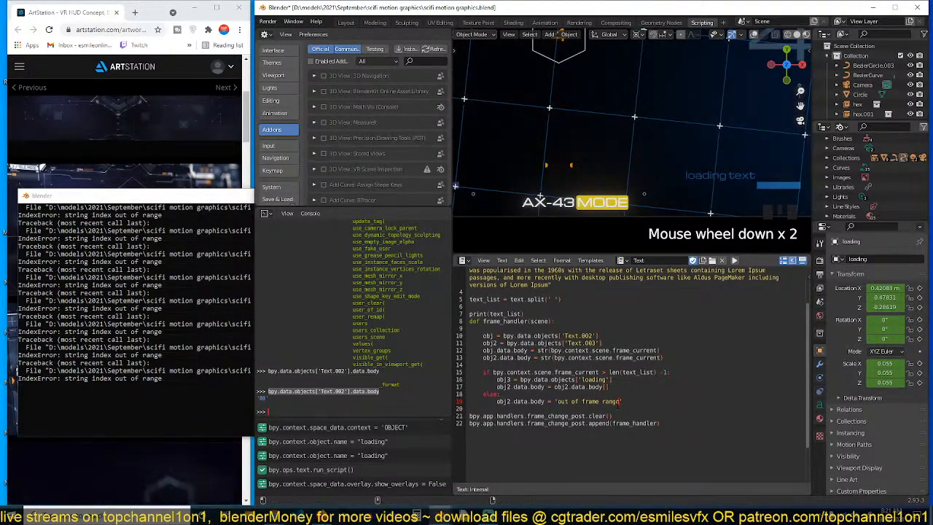
# Save the file, then run the script and examine its output in the system console
pyautogui.hotkey('ctrl', 's')
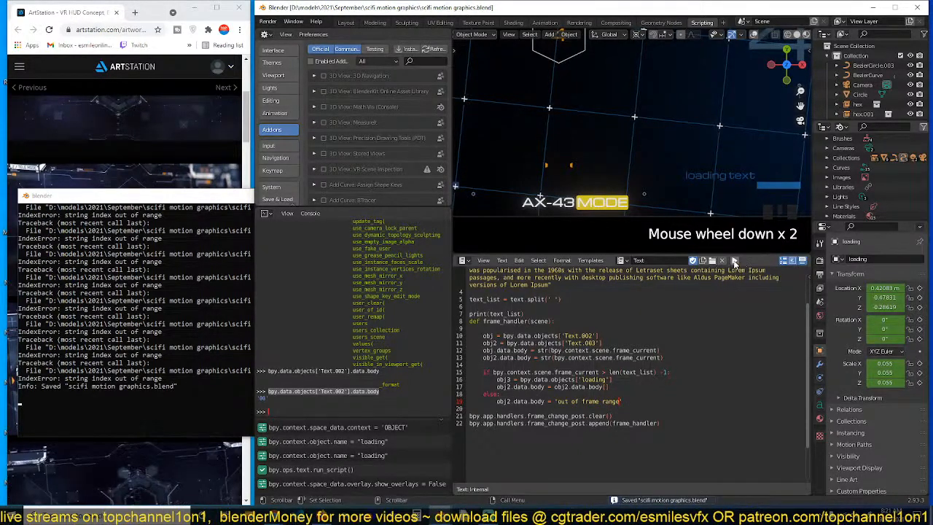
pyautogui.click(734, 260)
pyautogui.click(613, 416)
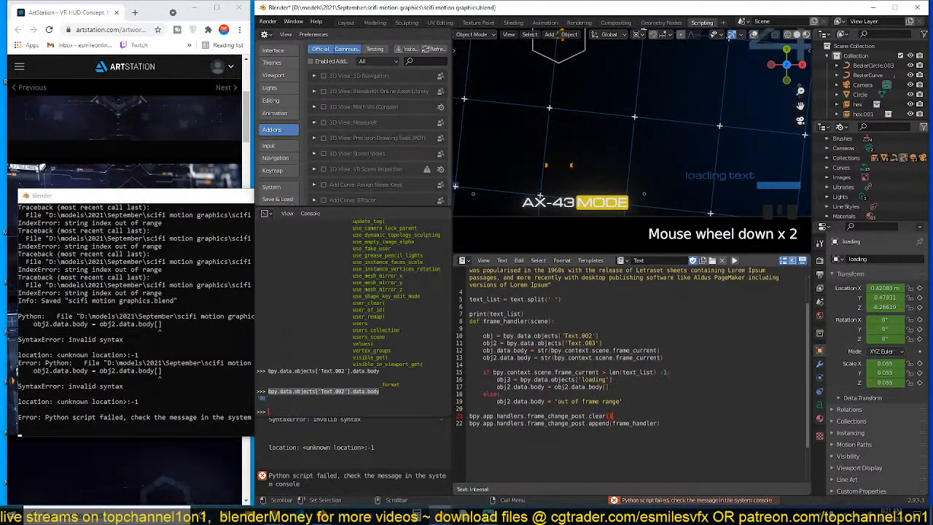
pyautogui.click(181, 326)
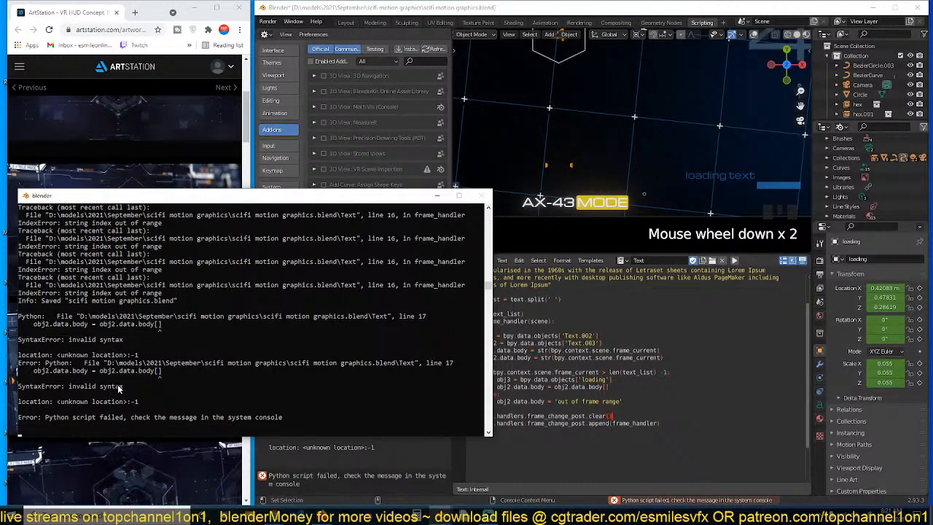
# Insert bpy.context.scene.frame_current from the if condition into the empty brackets of the obj2 body line
pyautogui.click(606, 387)
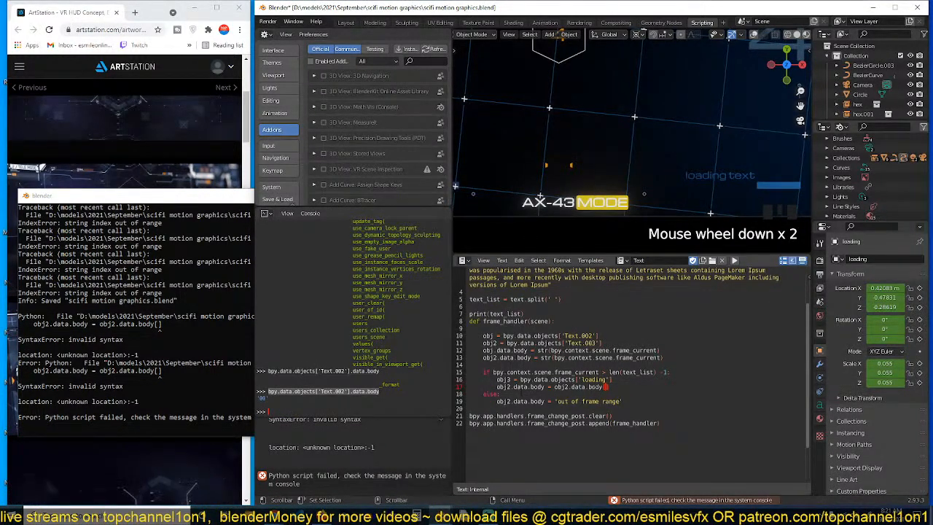
pyautogui.moveTo(492, 372); pyautogui.dragTo(599, 373)
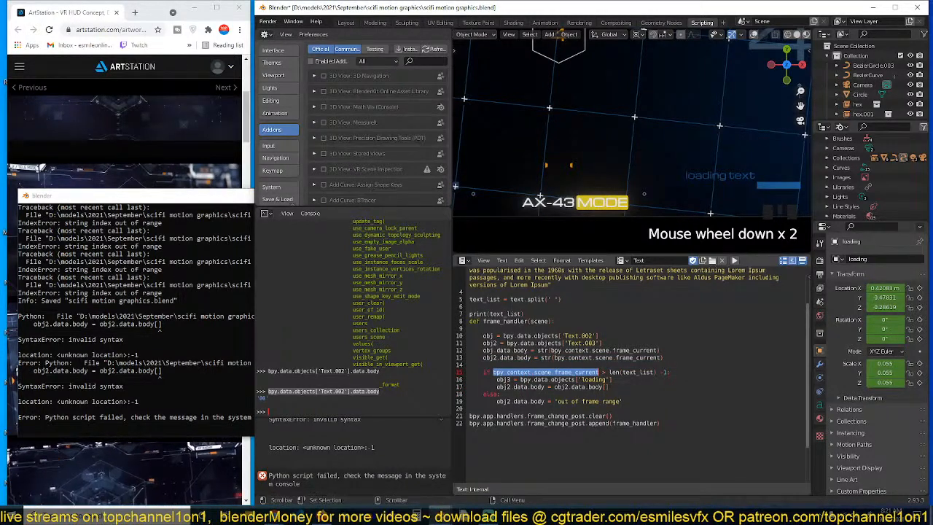
pyautogui.hotkey('ctrl', 'c')
pyautogui.click(604, 387)
pyautogui.hotkey('ctrl', 'v')
# Run the corrected script and play the animation briefly to check the text objects in the viewport
pyautogui.click(734, 260)
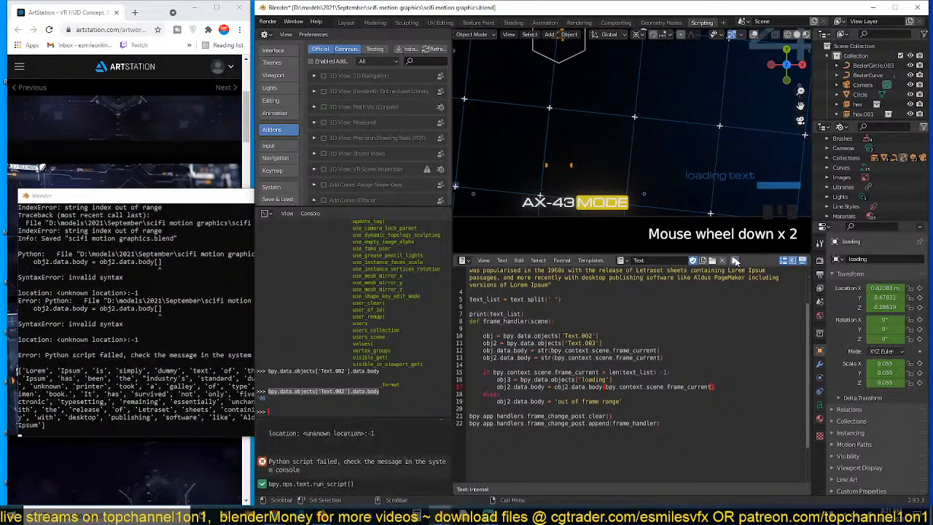
pyautogui.doubleClick(649, 124)
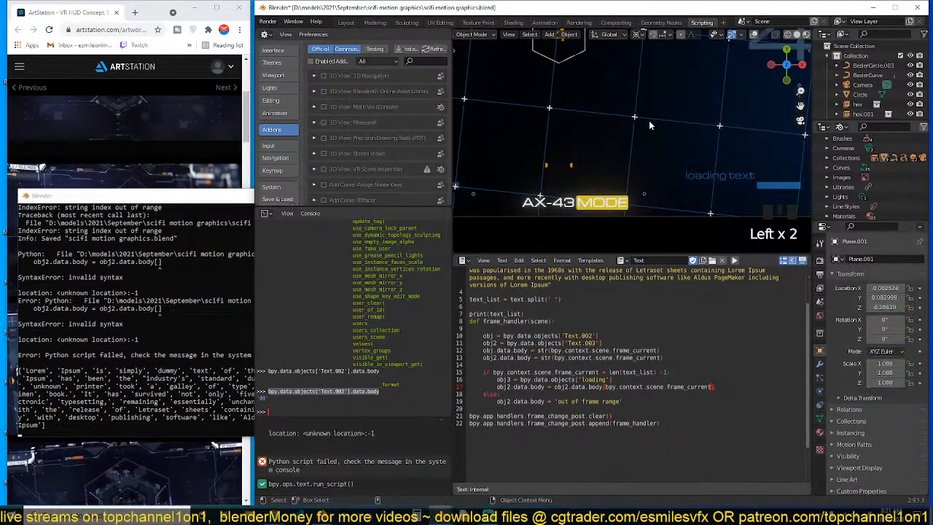
pyautogui.press('space')
pyautogui.press('space')
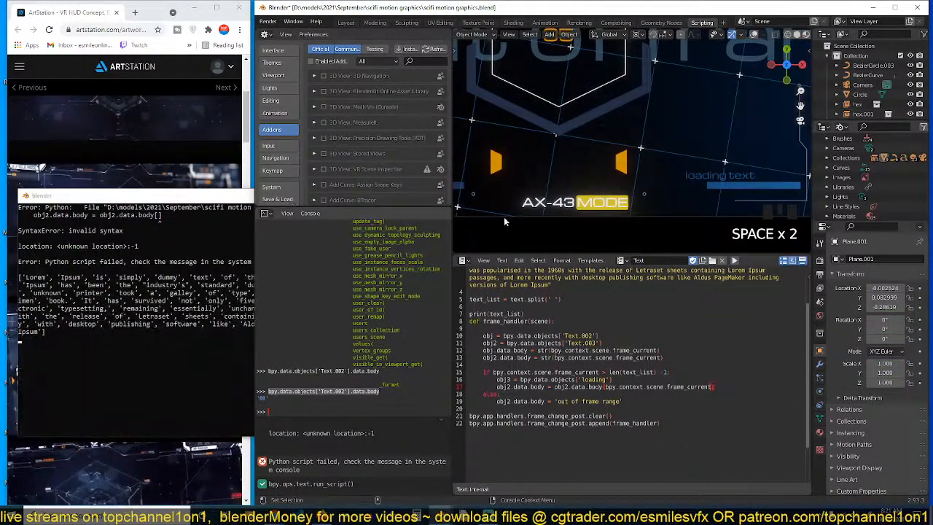
pyautogui.click(583, 186)
pyautogui.press('space')
pyautogui.press('space')
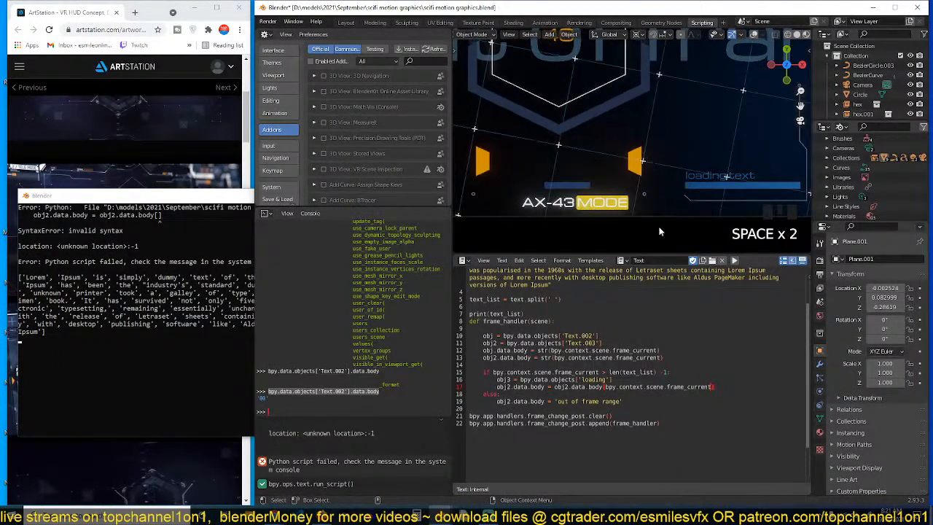
# Run the script again and play the animation with the whole HUD in view to check its text
pyautogui.click(734, 260)
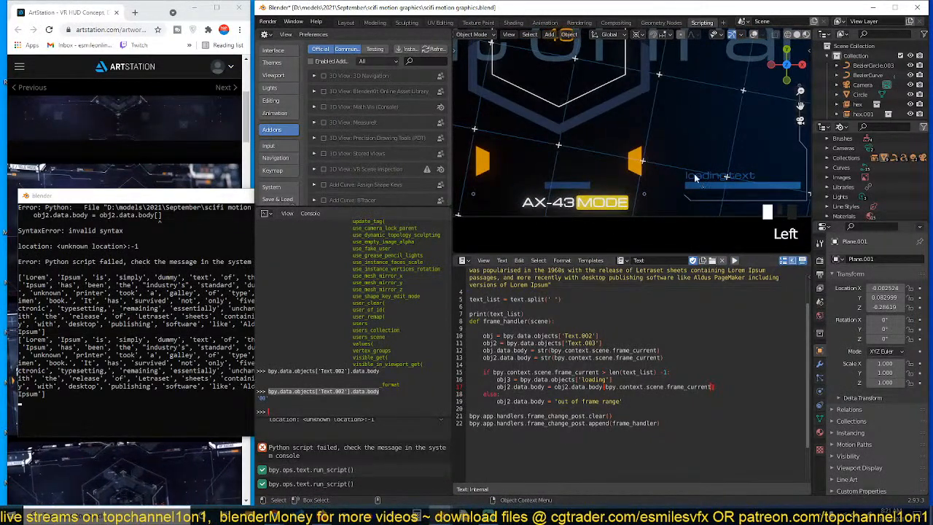
pyautogui.press('space')
pyautogui.scroll(-4, 710, 142)
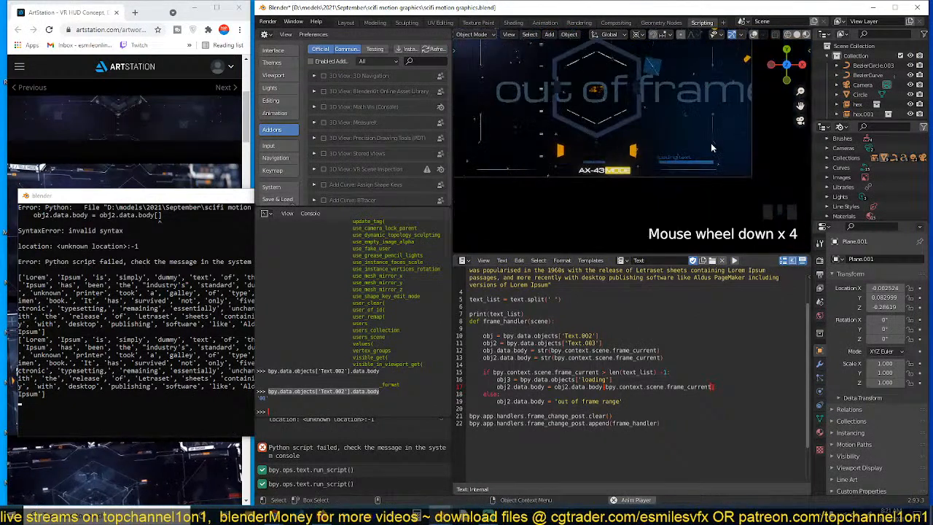
pyautogui.scroll(3, 711, 143)
pyautogui.scroll(-5, 711, 142)
pyautogui.scroll(2, 711, 143)
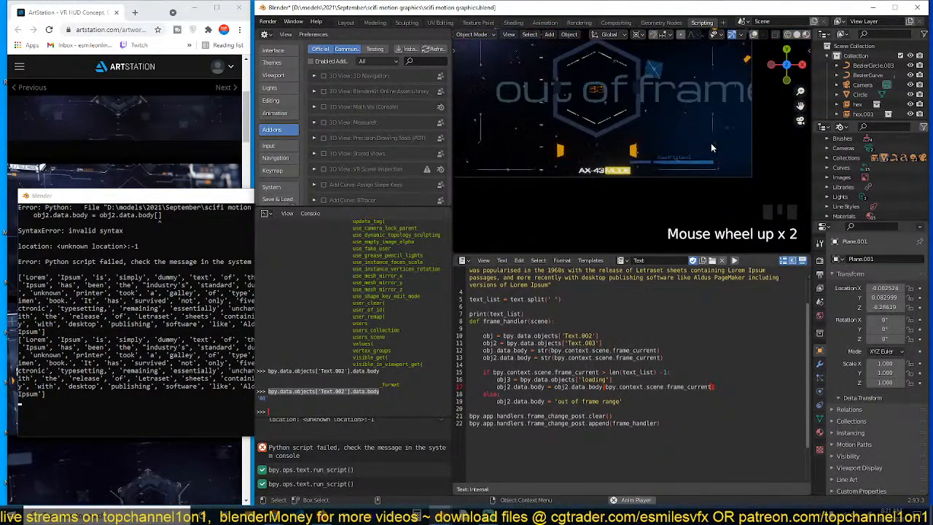
pyautogui.press('space')
pyautogui.press('space')
pyautogui.press('space')
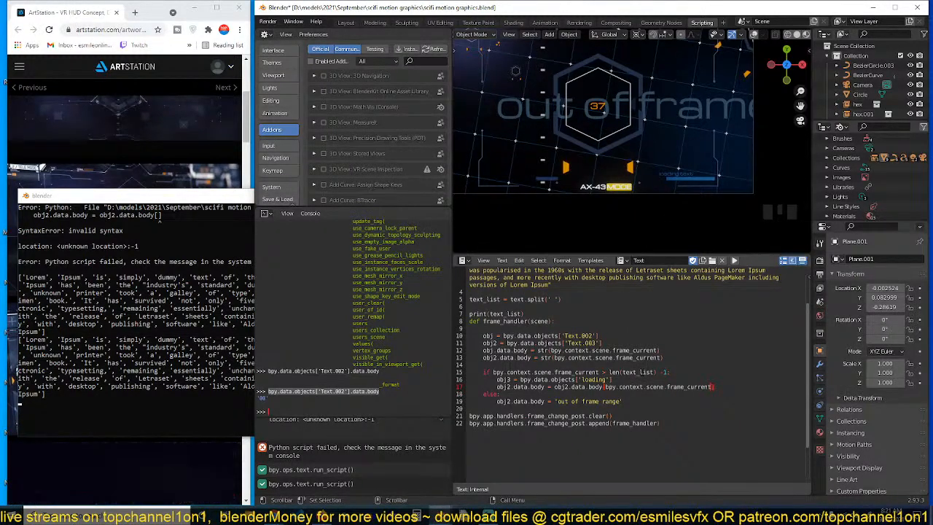
# Change the comparison operator in the if condition from > to < before len(text_list) -1
pyautogui.scroll(2, 599, 349)
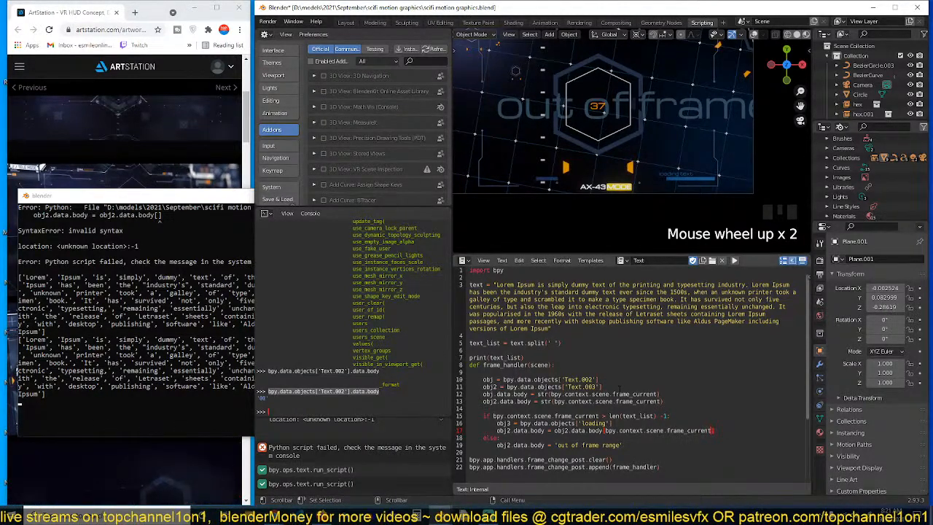
pyautogui.scroll(-2, 619, 386)
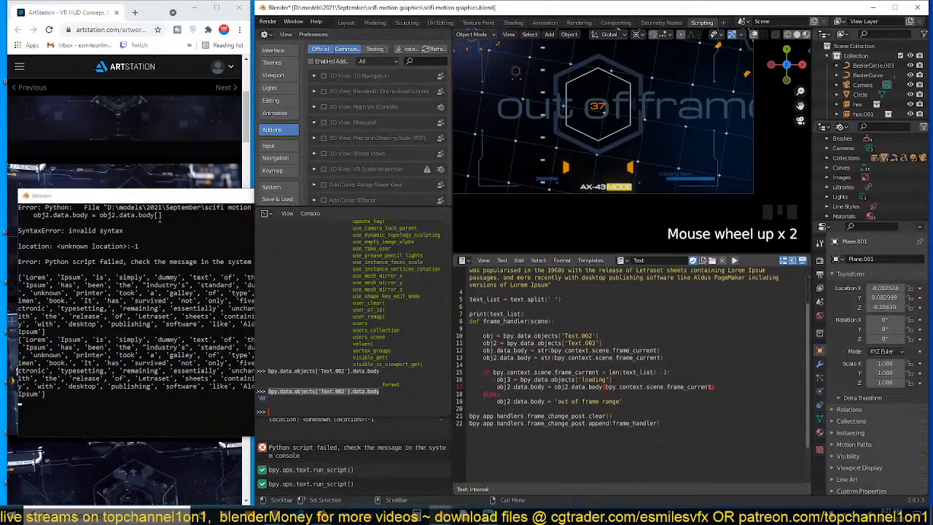
pyautogui.click(604, 372)
pyautogui.press('BackSpace')
pyautogui.write('<')
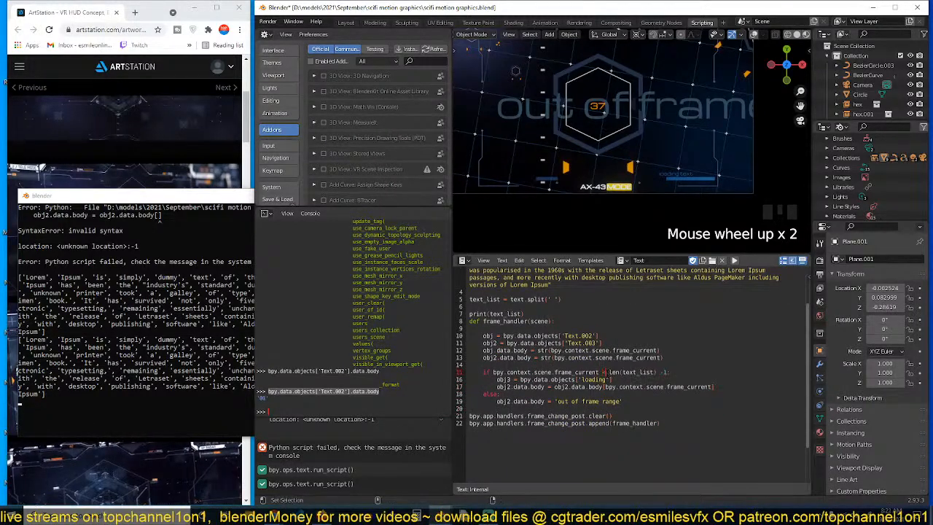
pyautogui.press('Left')
pyautogui.press('Left')
# Select the oversized "out of frame" text and show the viewport overlays to identify which object it is
pyautogui.click(659, 113)
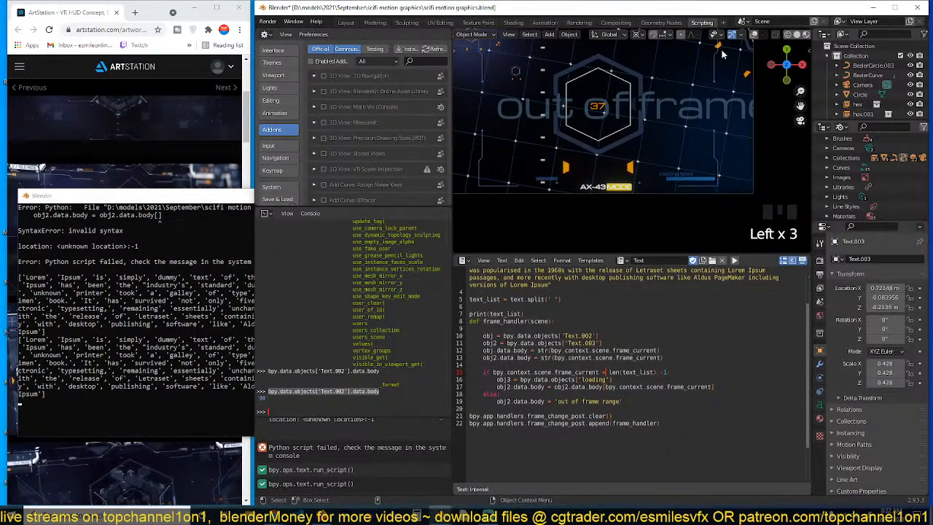
pyautogui.click(754, 34)
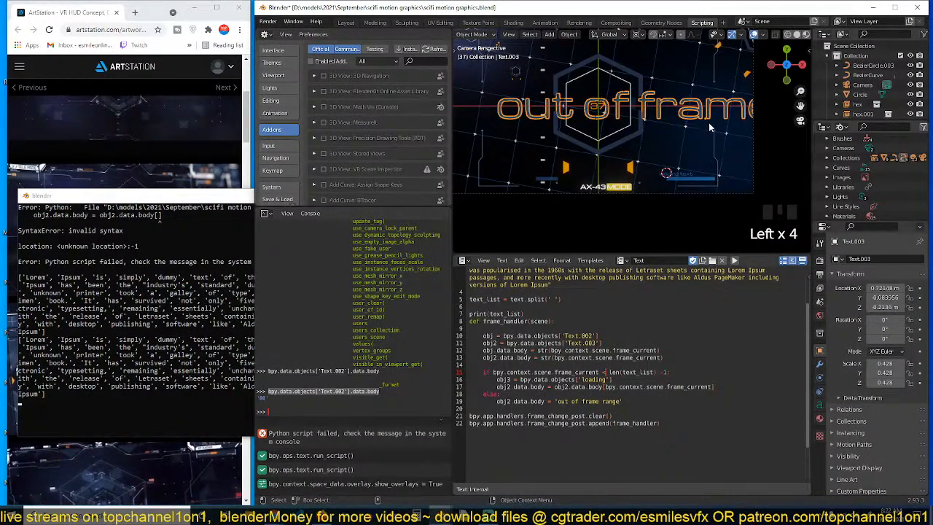
pyautogui.press('Tab')
pyautogui.press('Tab')
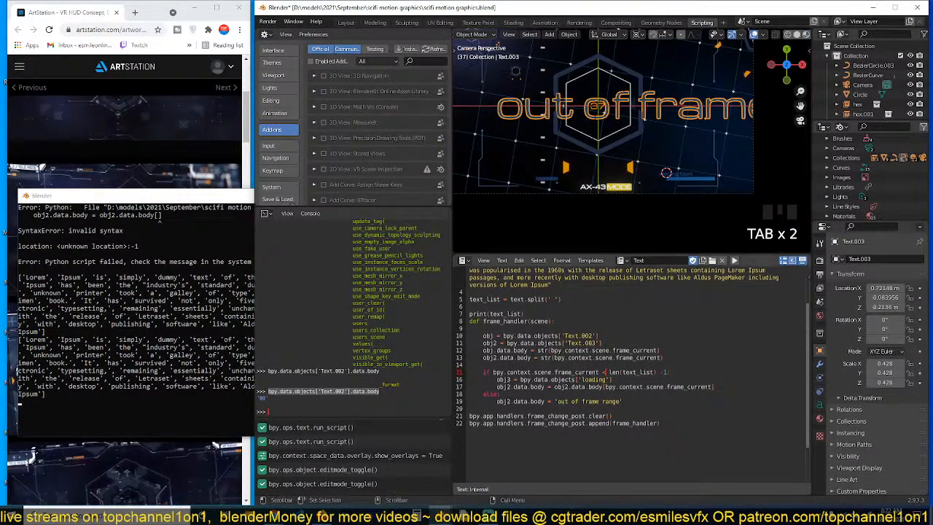
# Change obj2 to obj3 at the start of the body assignments in the if and else branches, and save the file
pyautogui.click(508, 401)
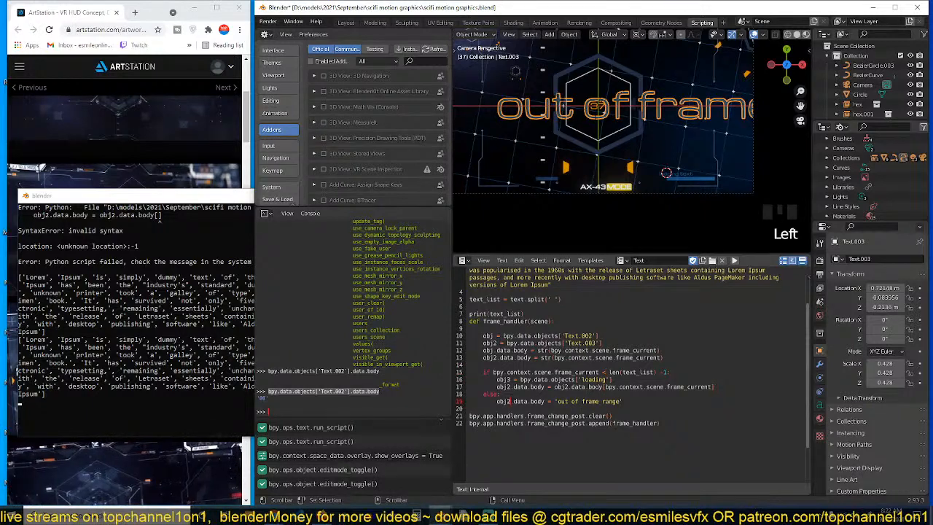
pyautogui.click(510, 386)
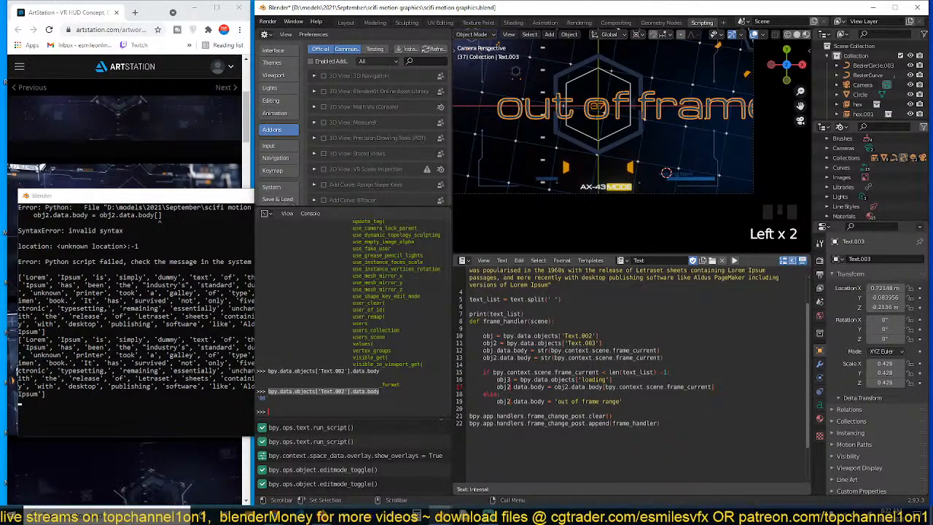
pyautogui.press('BackSpace')
pyautogui.write('3')
pyautogui.click(510, 401)
pyautogui.press('Left')
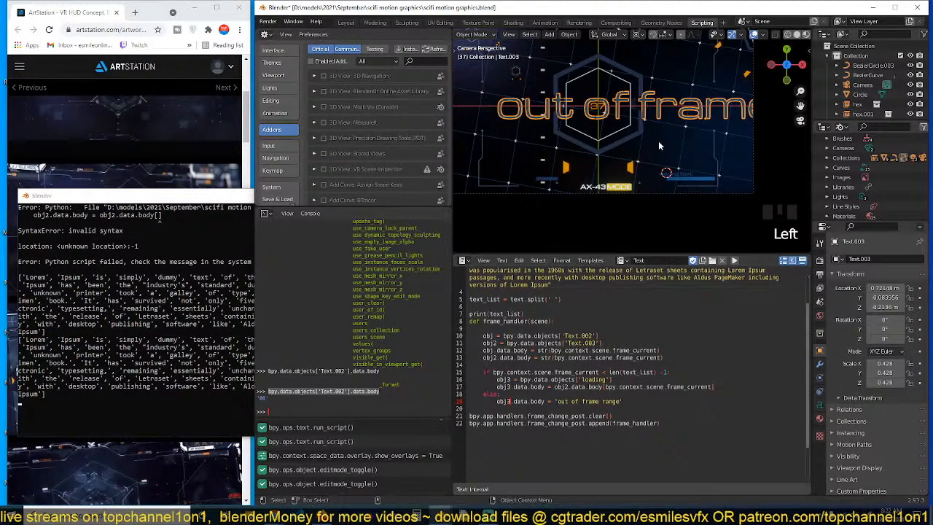
pyautogui.click(586, 342)
pyautogui.hotkey('ctrl', 's')
# Play the animation briefly and select the oversized text to check whether it updates
pyautogui.press('space')
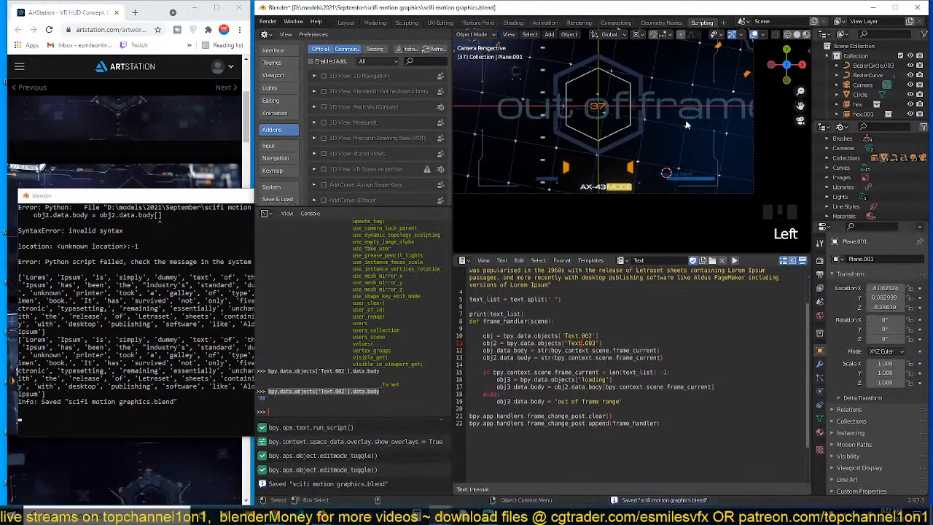
pyautogui.press('space')
pyautogui.press('Left')
pyautogui.press('Left')
pyautogui.press('Left')
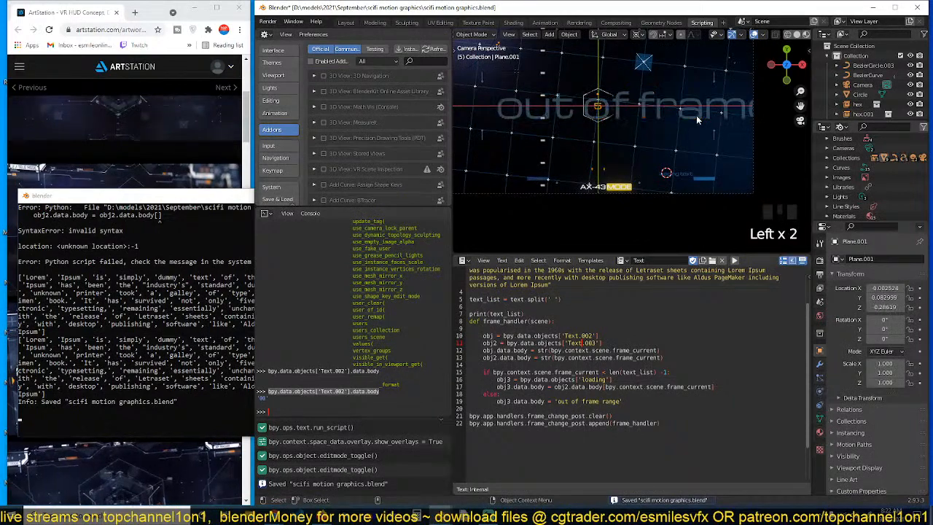
pyautogui.click(698, 116)
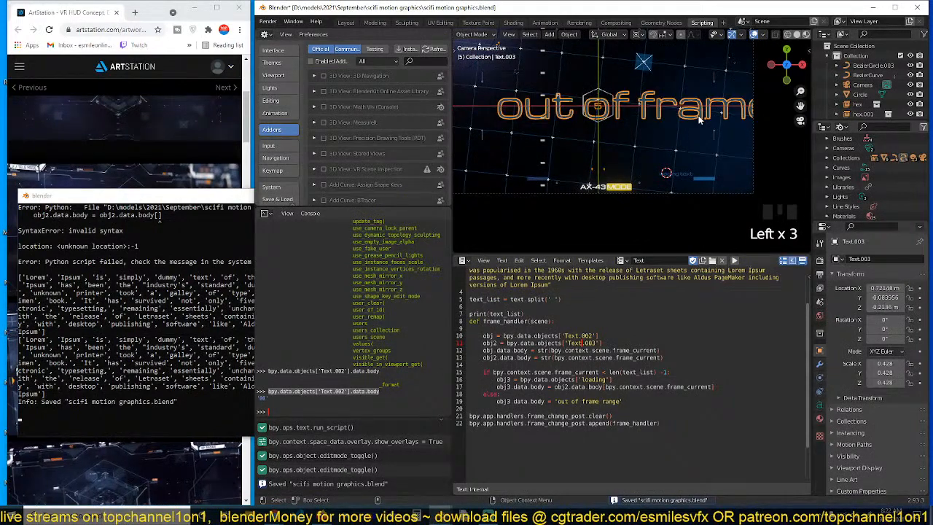
# Run the edited script, save the file and play the animation to check the HUD texts
pyautogui.click(734, 260)
pyautogui.hotkey('ctrl', 's')
pyautogui.press('space')
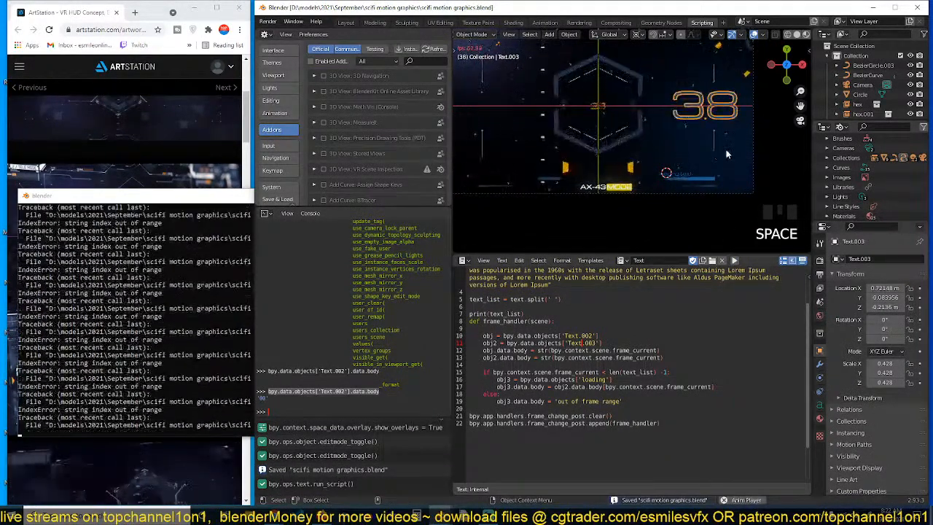
pyautogui.scroll(3, 703, 178)
pyautogui.hotkey('alt', 'a')
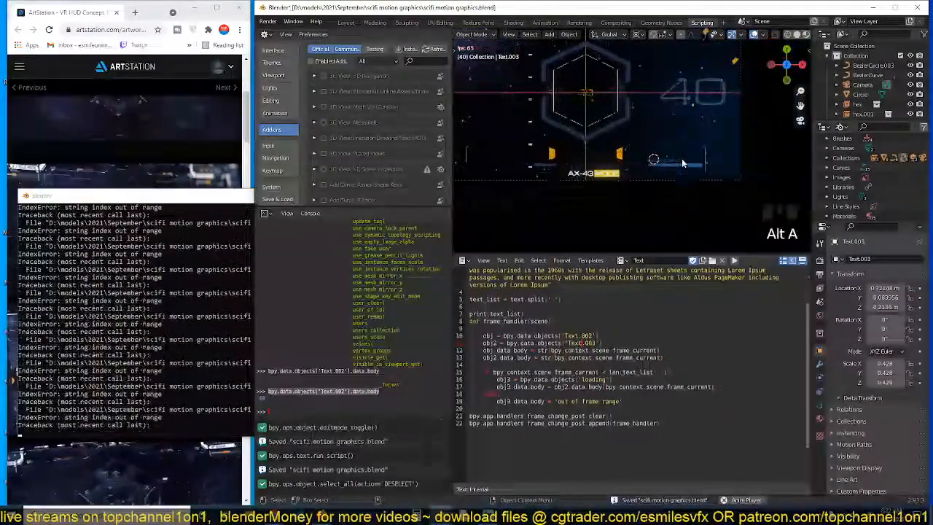
pyautogui.scroll(2, 683, 164)
pyautogui.press('space')
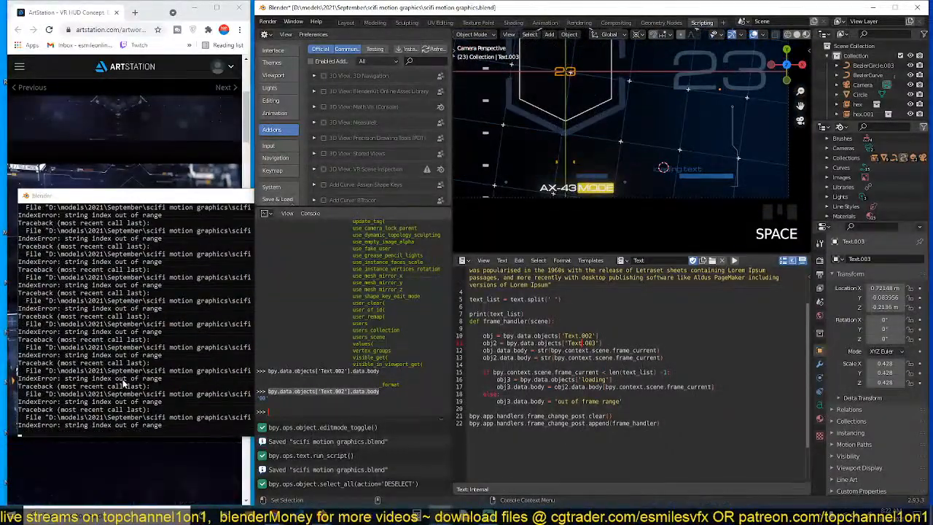
# Examine the system console traceback and compare it with line 17 of the script's frame_handler function
pyautogui.click(608, 379)
pyautogui.scroll(-2, 627, 353)
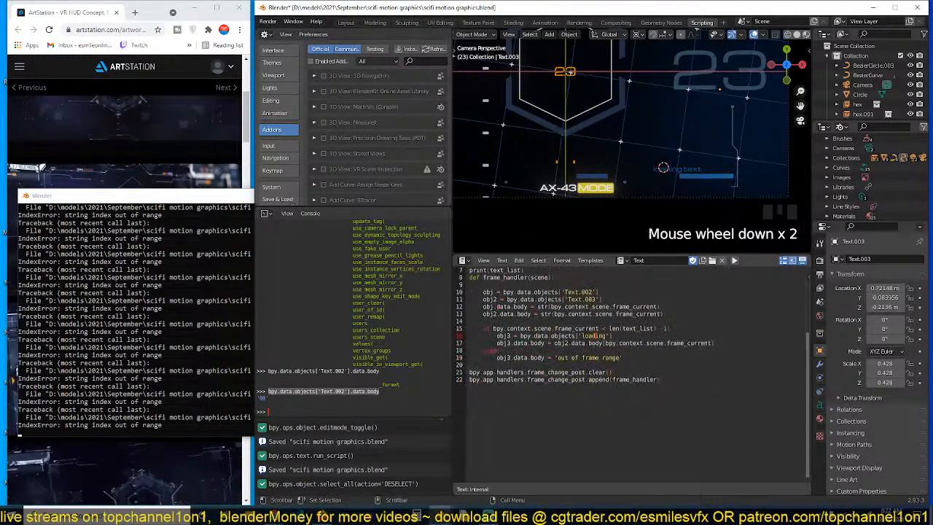
pyautogui.hotkey('ctrl', 's')
pyautogui.press('Down')
pyautogui.press('Down')
pyautogui.press('Left')
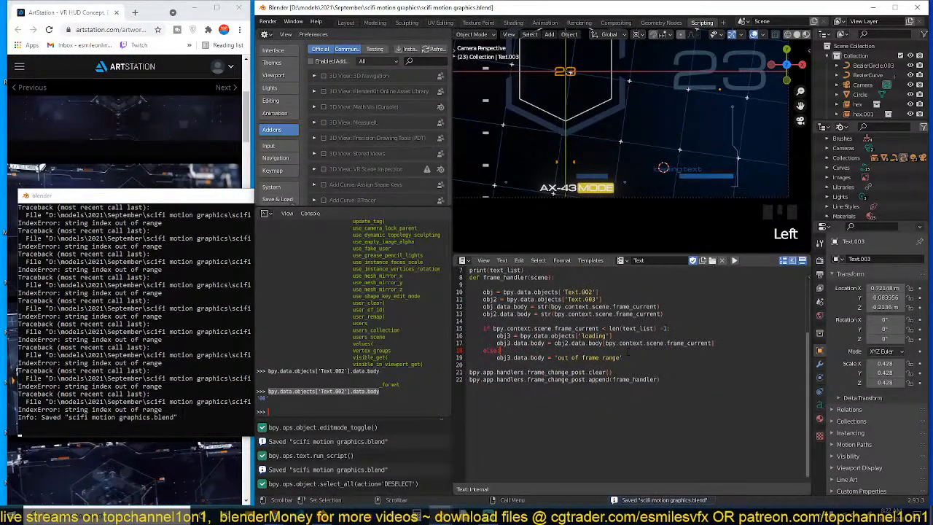
pyautogui.scroll(3, 627, 353)
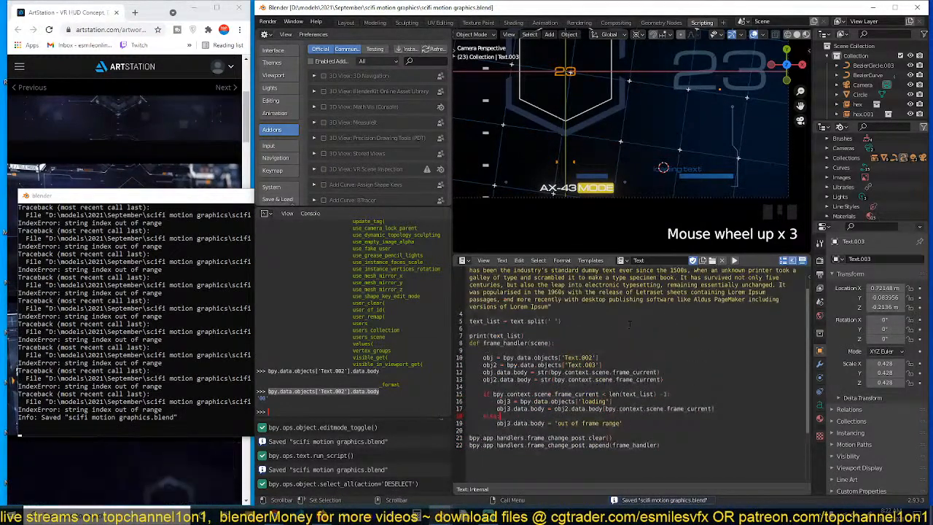
pyautogui.scroll(-2, 627, 353)
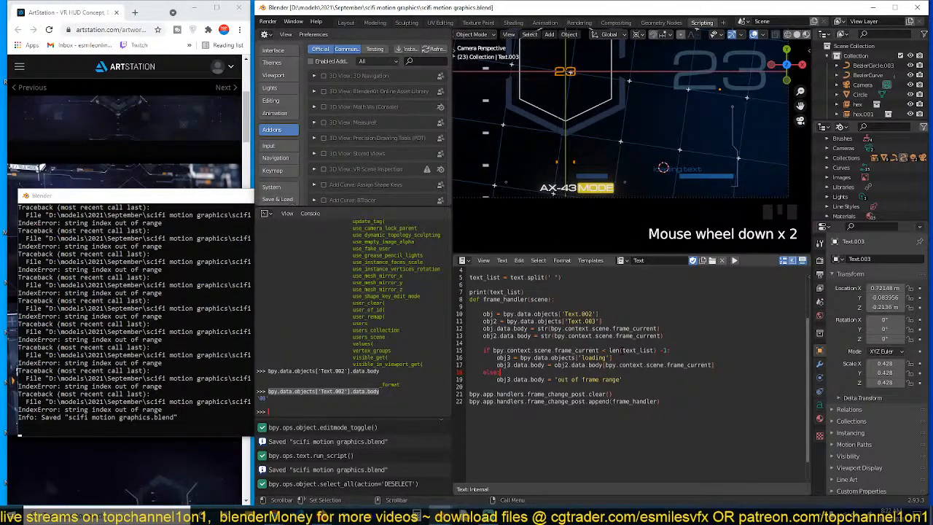
pyautogui.click(620, 342)
pyautogui.hotkey('ctrl', 's')
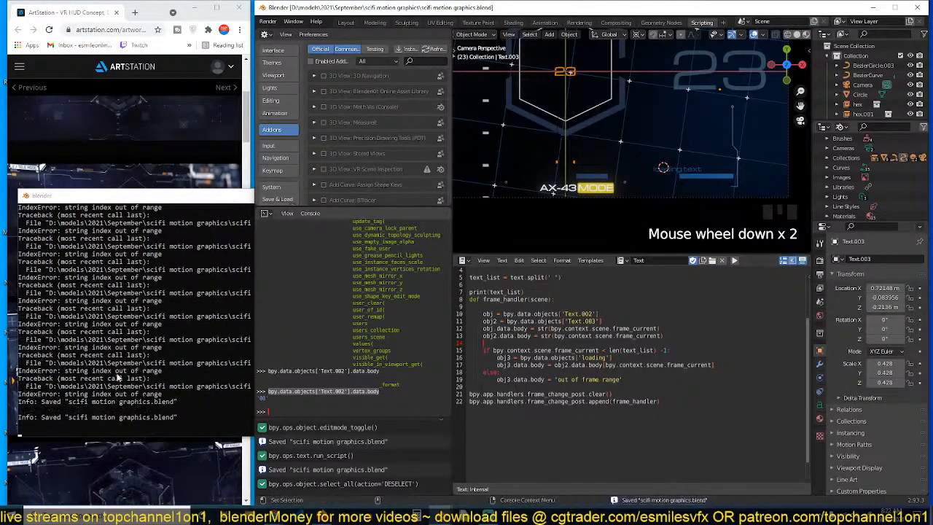
pyautogui.click(120, 376)
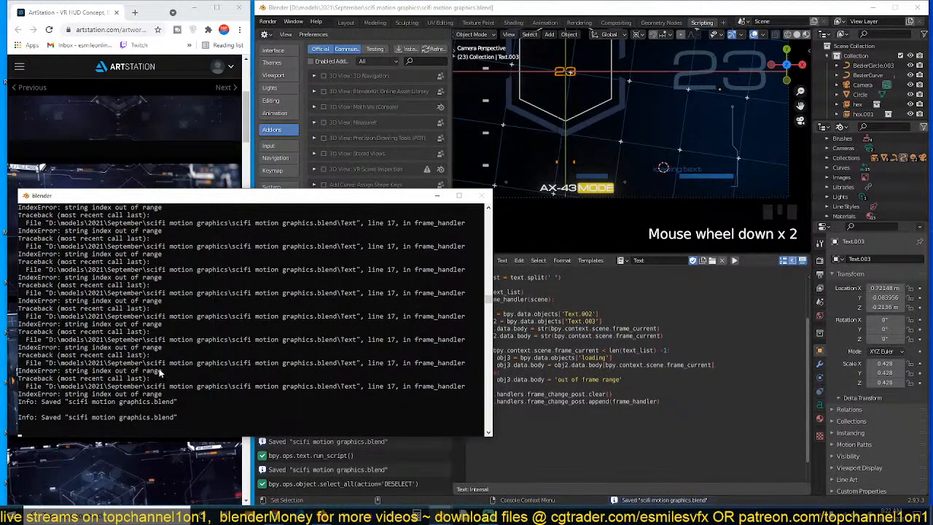
pyautogui.click(498, 364)
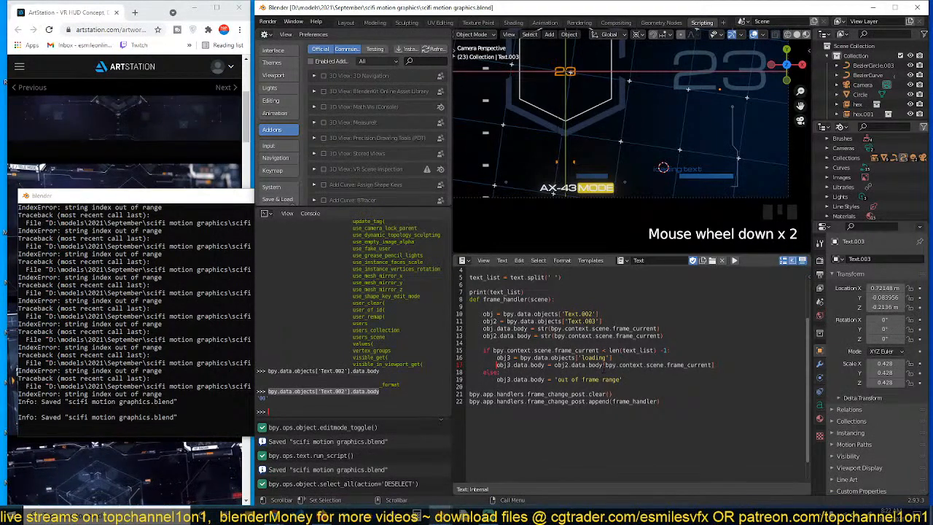
pyautogui.click(151, 388)
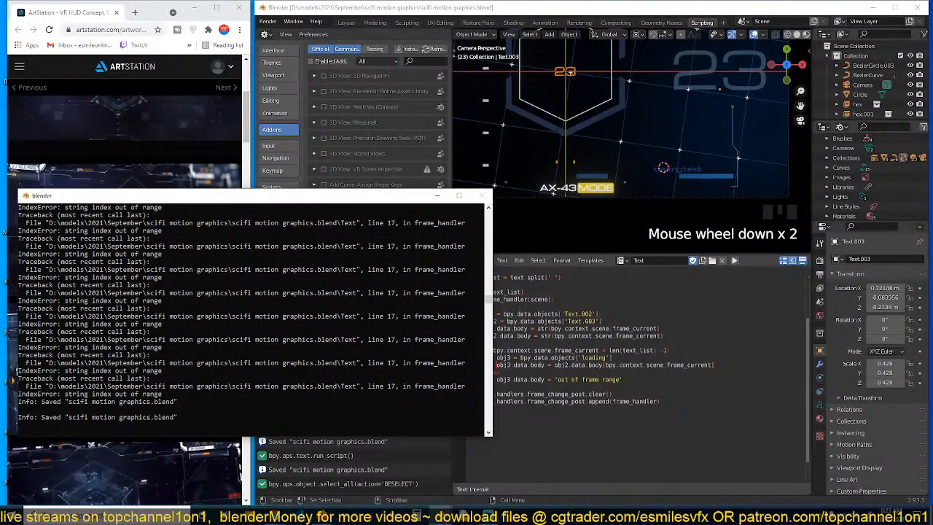
pyautogui.click(539, 387)
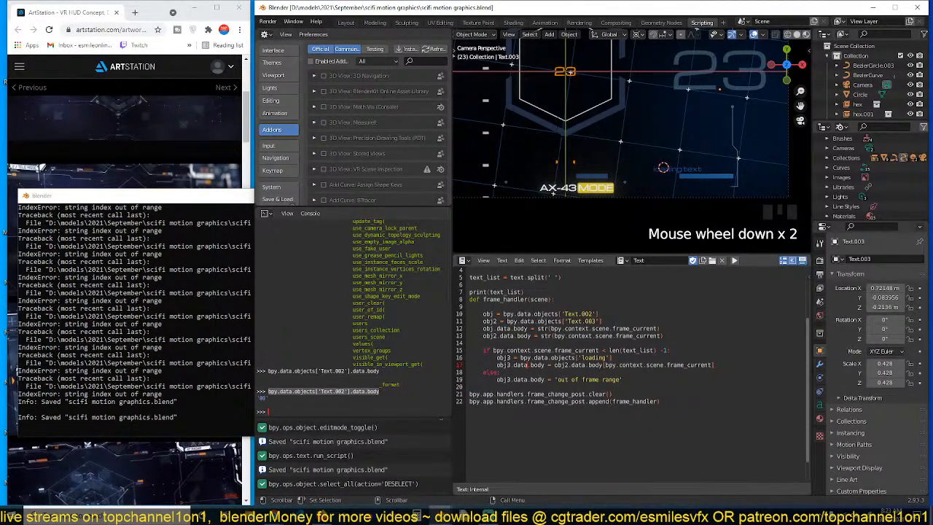
pyautogui.scroll(-1, 696, 154)
pyautogui.scroll(1, 705, 126)
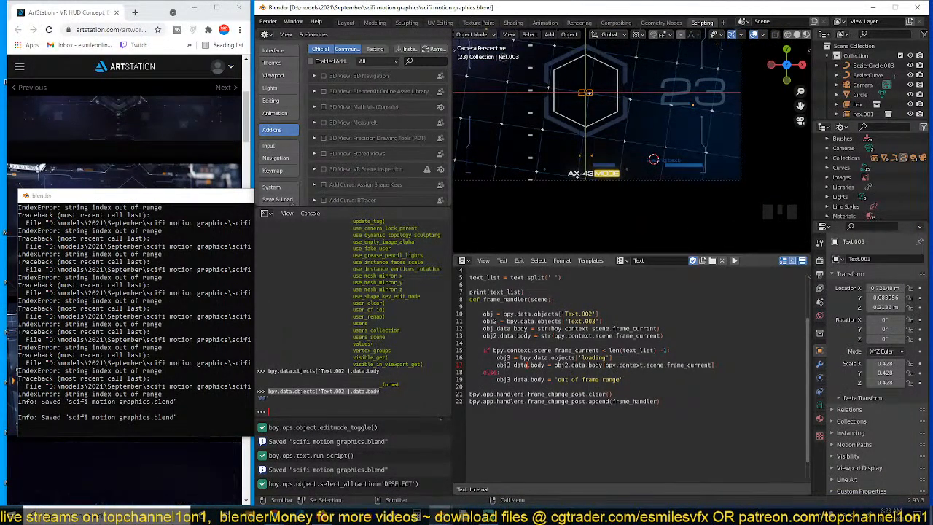
# Replace the value assigned to obj3.data.body in the if branch with text_list followed by empty square brackets
pyautogui.scroll(1, 632, 357)
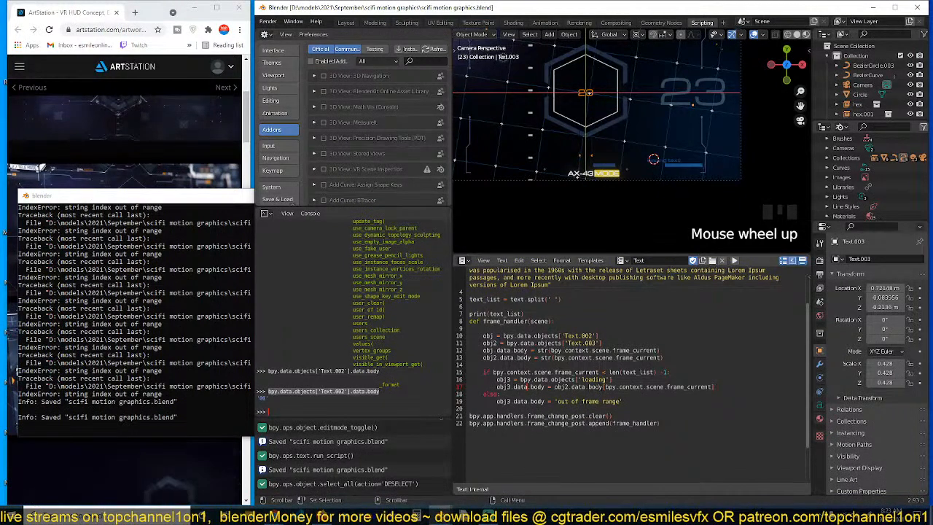
pyautogui.moveTo(555, 387); pyautogui.dragTo(718, 386)
pyautogui.press('BackSpace')
pyautogui.scroll(2, 632, 368)
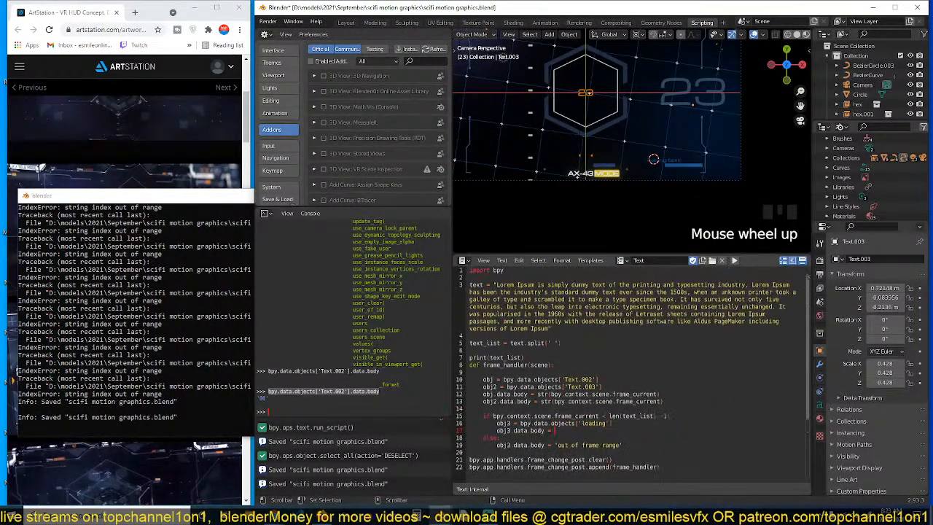
pyautogui.scroll(-1, 632, 368)
pyautogui.doubleClick(487, 321)
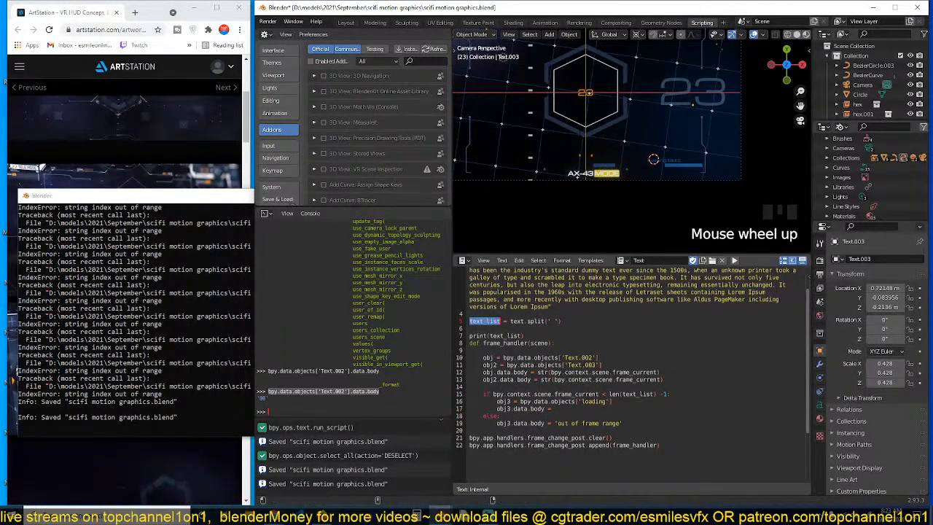
pyautogui.hotkey('ctrl', 'c')
pyautogui.click(557, 408)
pyautogui.hotkey('ctrl', 'v')
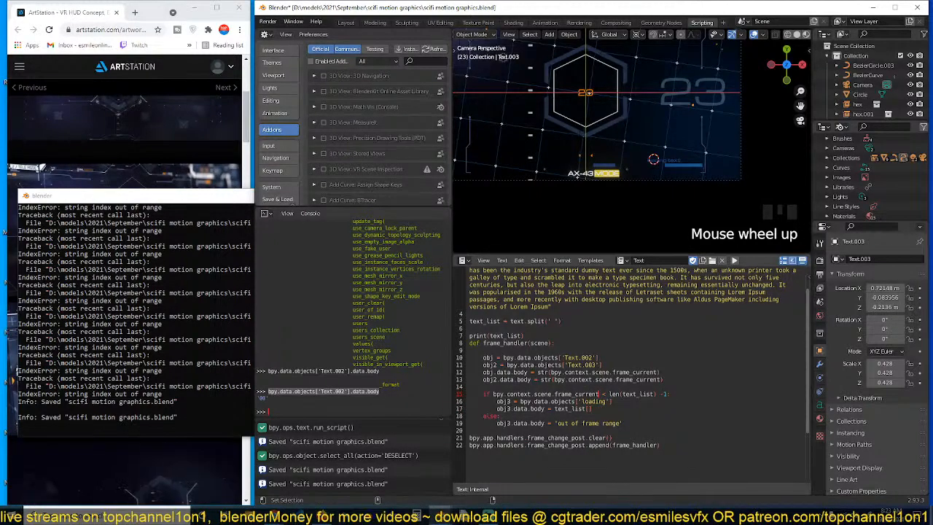
# Copy bpy.context.scene.frame_current from the if condition into the text_list brackets and save the file
pyautogui.moveTo(493, 395); pyautogui.dragTo(599, 394)
pyautogui.hotkey('ctrl', 'c')
pyautogui.click(592, 409)
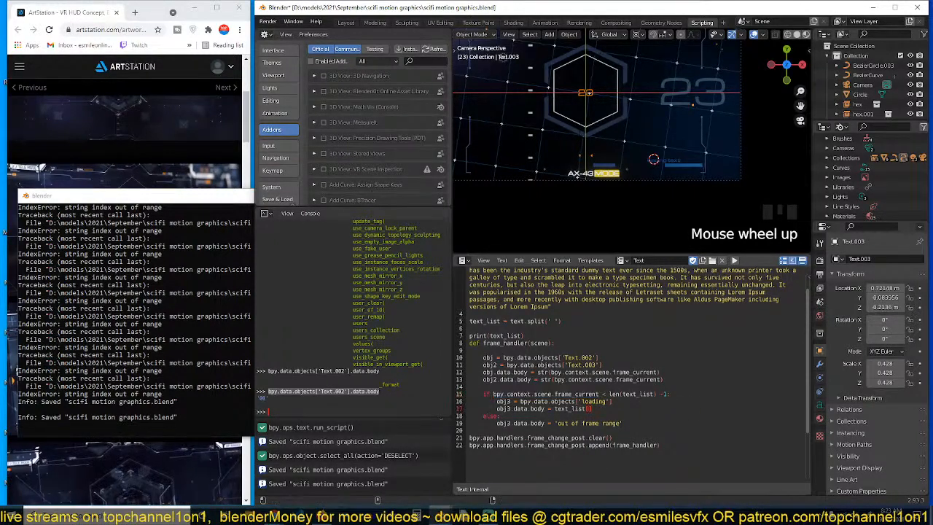
pyautogui.write('[')
pyautogui.hotkey('ctrl', 'v')
pyautogui.write(']')
pyautogui.hotkey('ctrl', 's')
# Run the script and play the animation with overlays hidden to check the loading text beside the blue bar
pyautogui.click(734, 261)
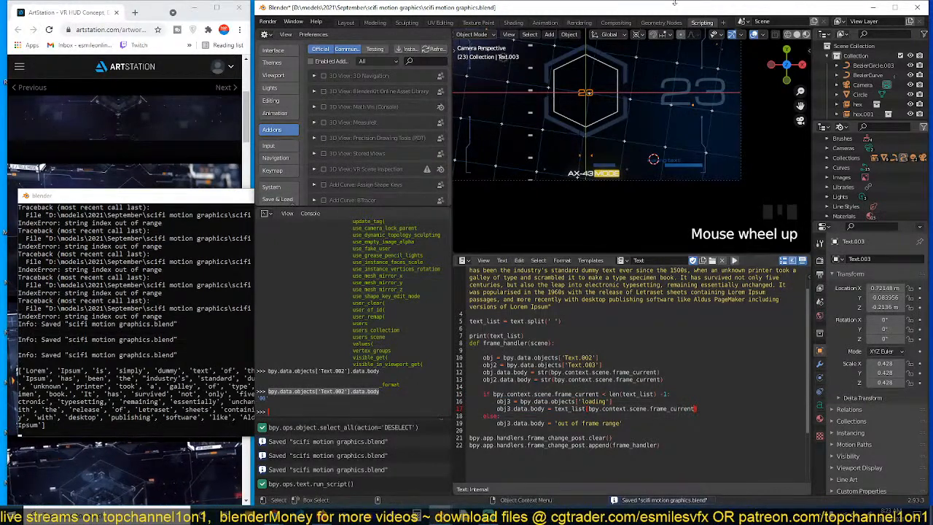
pyautogui.press('space')
pyautogui.scroll(7, 620, 126)
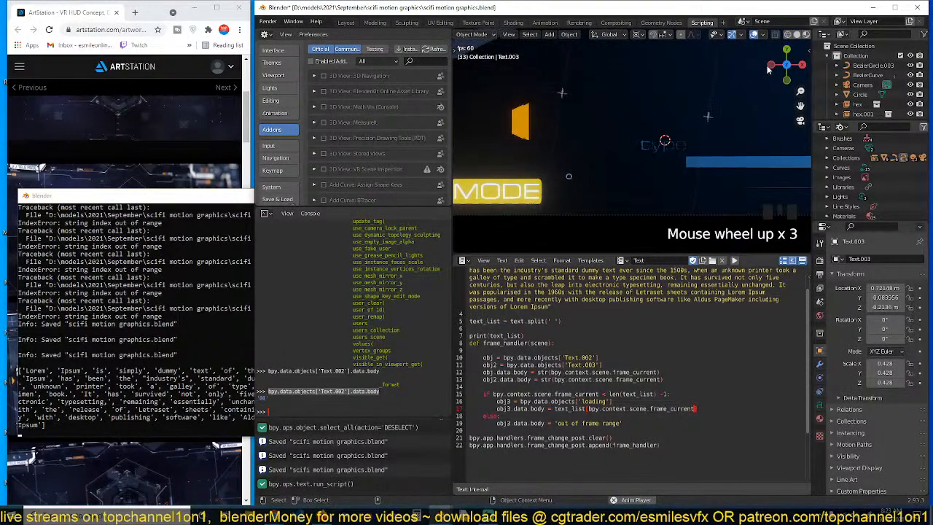
pyautogui.click(754, 35)
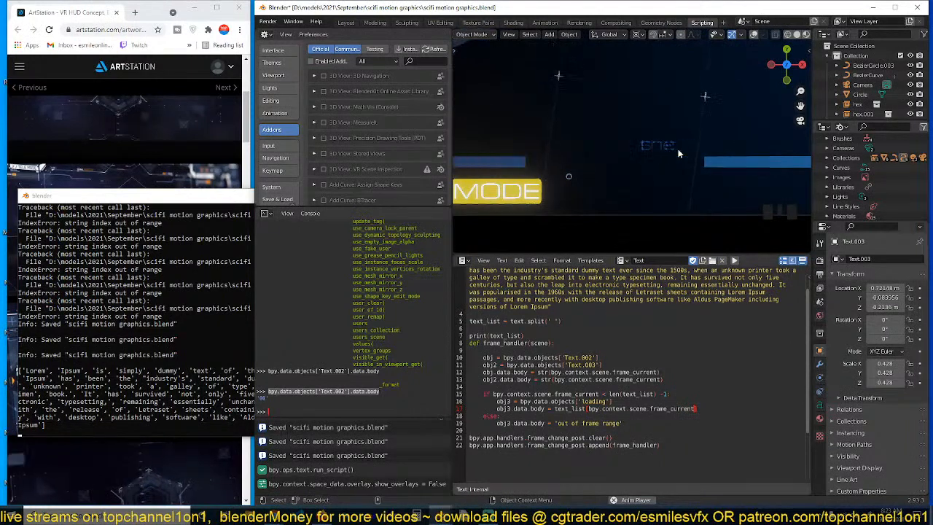
pyautogui.scroll(2, 634, 342)
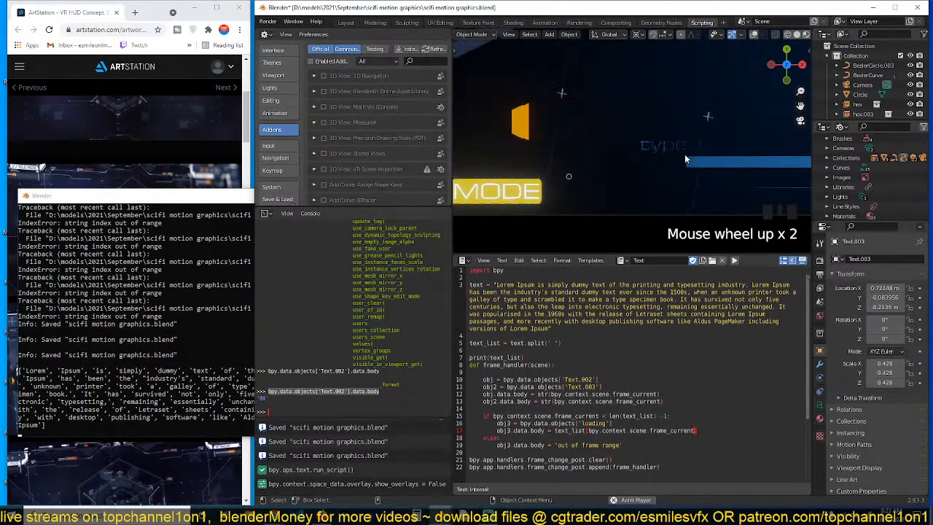
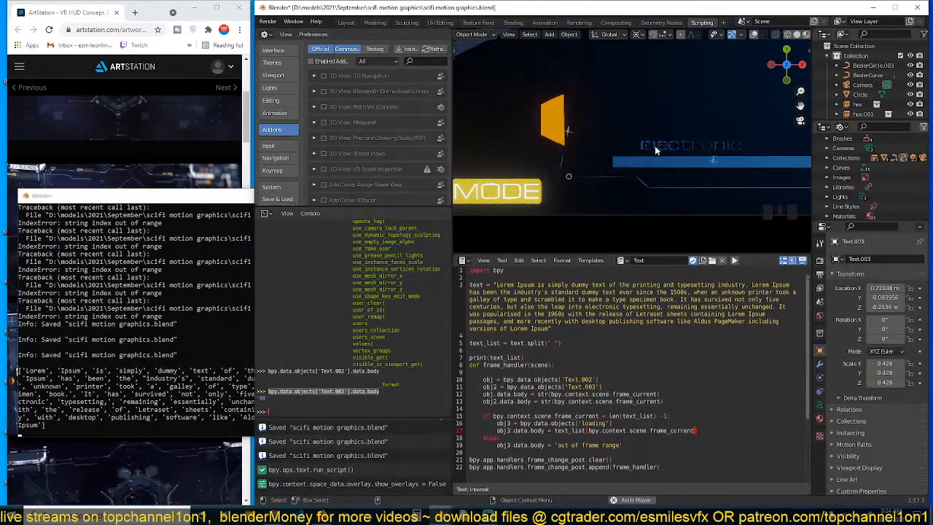
# Stop the animation playback and save the file
pyautogui.click(661, 220)
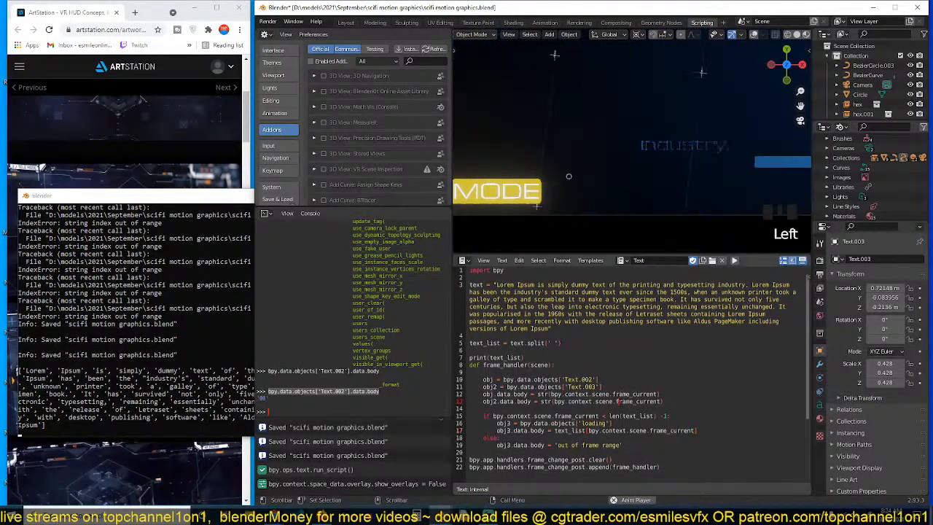
pyautogui.press('space')
pyautogui.scroll(-3, 627, 350)
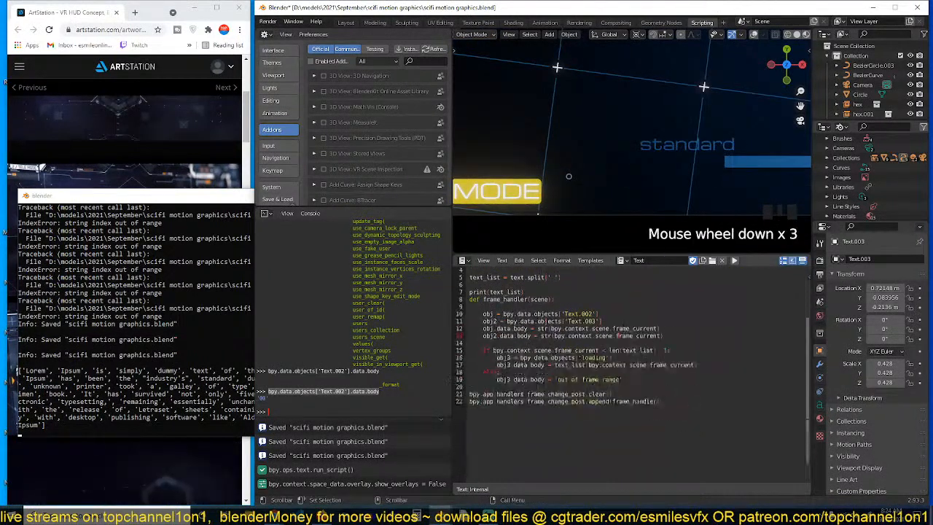
pyautogui.hotkey('ctrl', 's')
pyautogui.click(620, 343)
pyautogui.scroll(-1, 625, 357)
pyautogui.scroll(1, 624, 356)
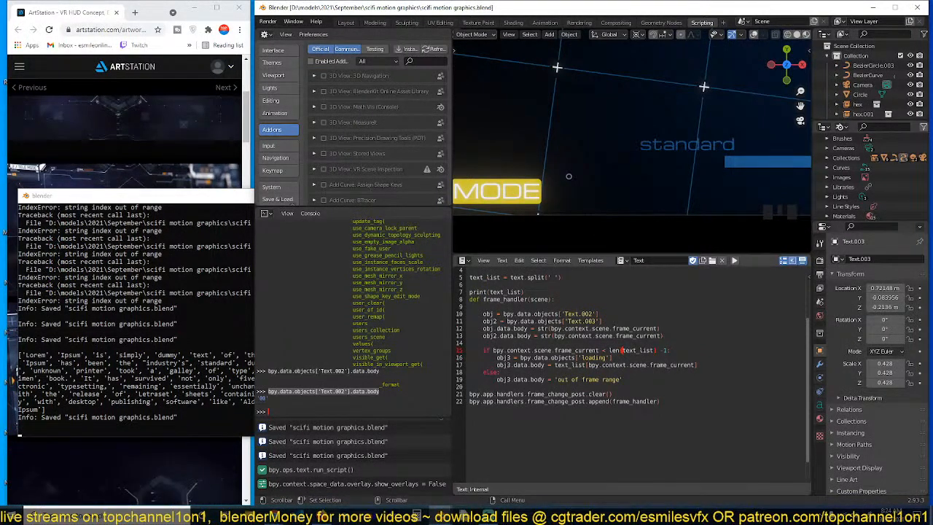
# Start a nested if statement on a new line directly under the len(text_list) condition and save the file
pyautogui.press('Left')
pyautogui.press('Return')
pyautogui.hotkey('ctrl', 's')
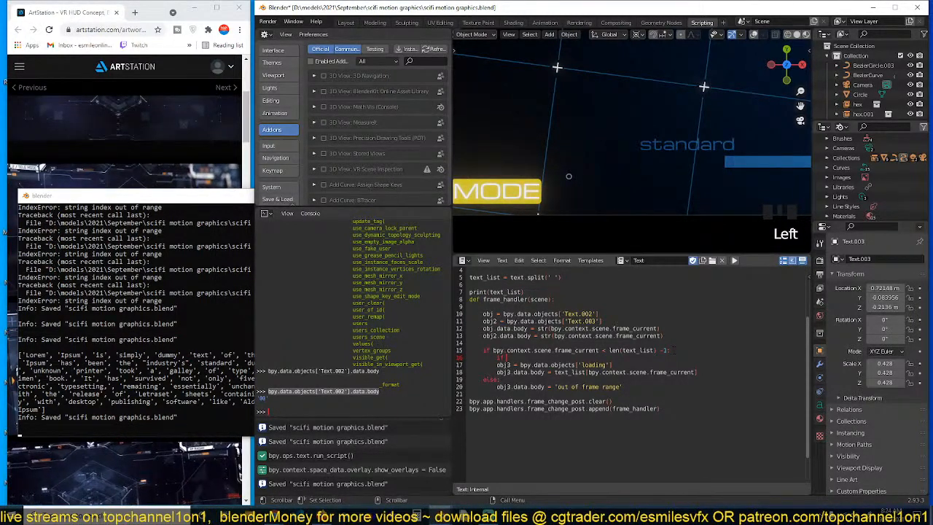
# Move bpy.context.scene.frame_current out of the if condition into a new variable named frame, defined on the line above the if
pyautogui.moveTo(493, 350); pyautogui.dragTo(606, 350)
pyautogui.hotkey('ctrl', 'c')
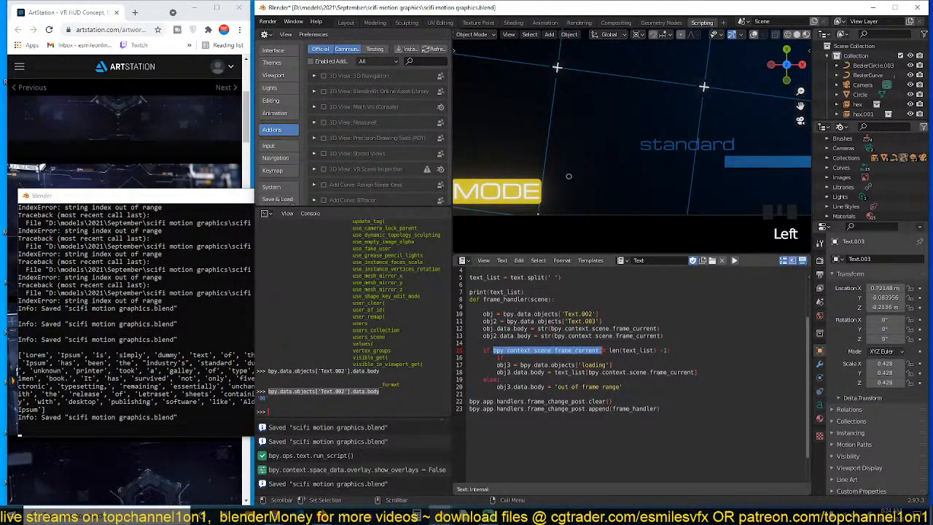
pyautogui.press('BackSpace')
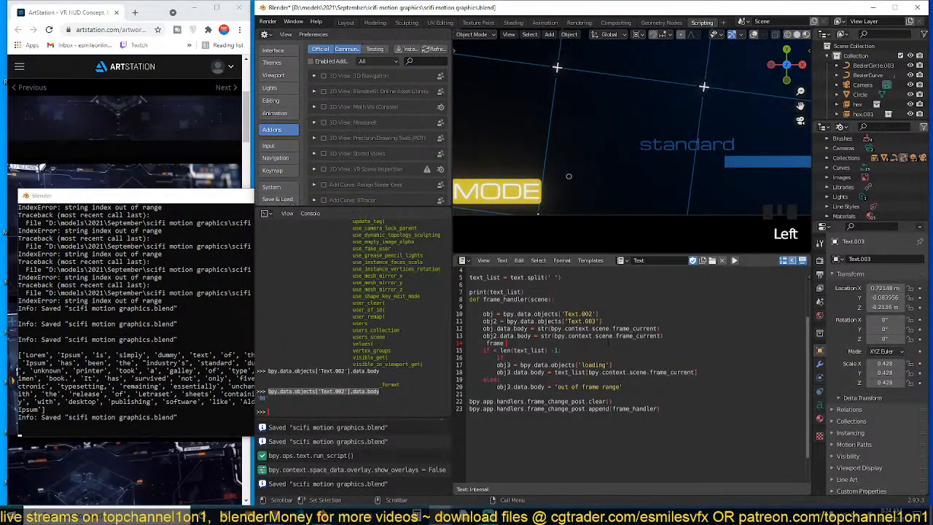
pyautogui.write('=')
pyautogui.hotkey('ctrl', 'v')
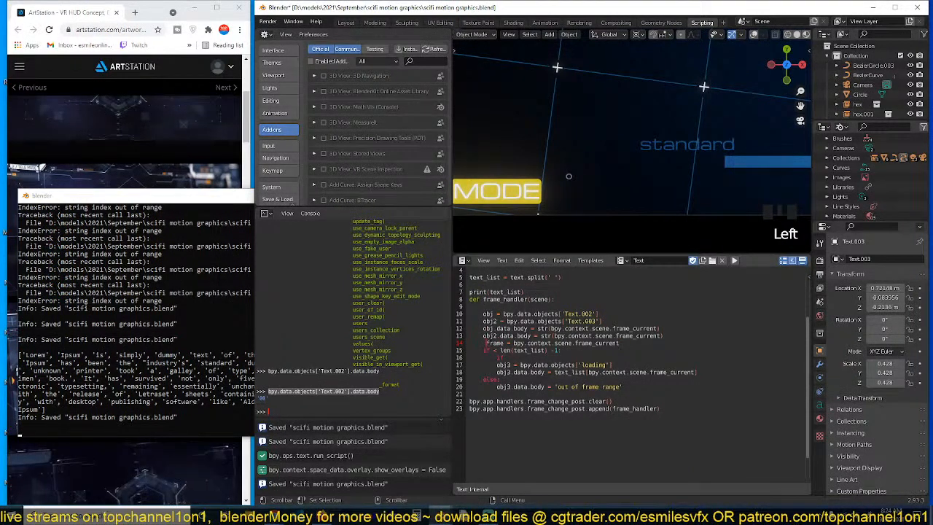
pyautogui.press('BackSpace')
# Enter frame as the start of the nested if condition
pyautogui.click(511, 357)
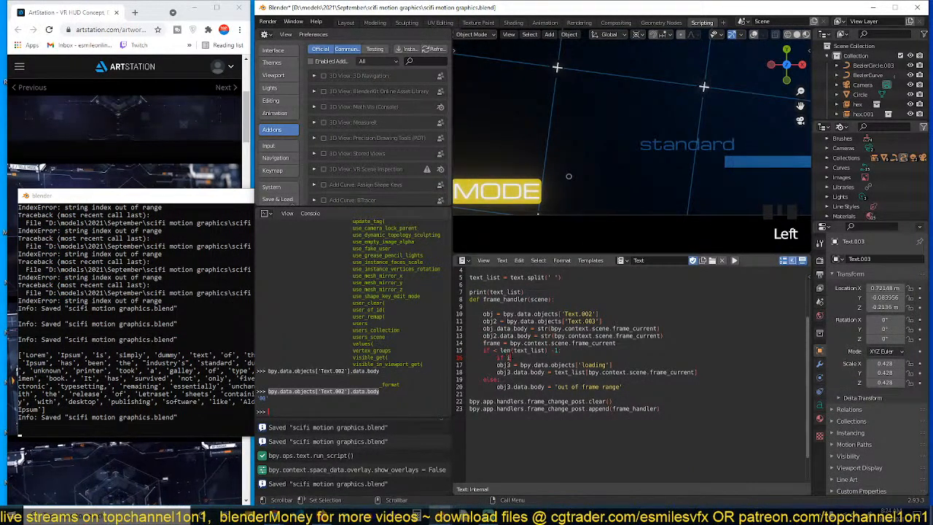
pyautogui.write('frame')
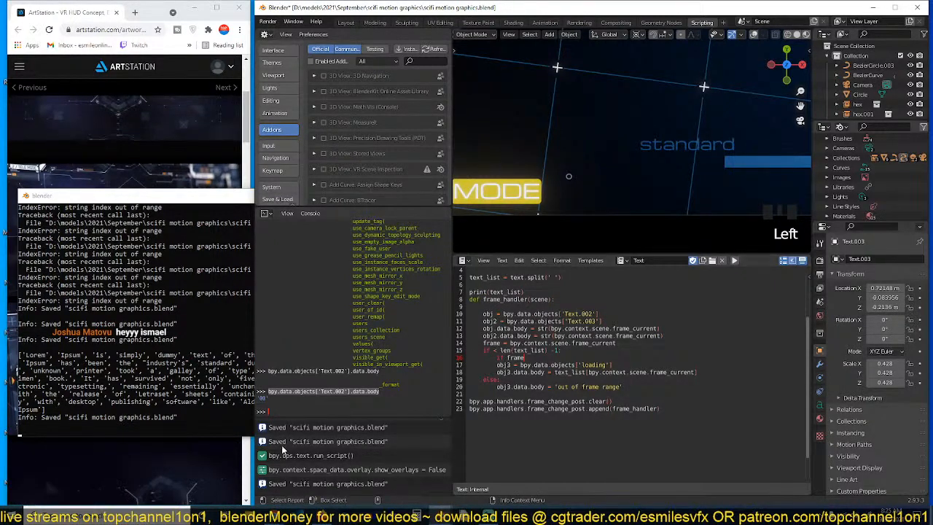
# Begin a test expression with 10 in the Python console
pyautogui.click(326, 411)
pyautogui.write('10')
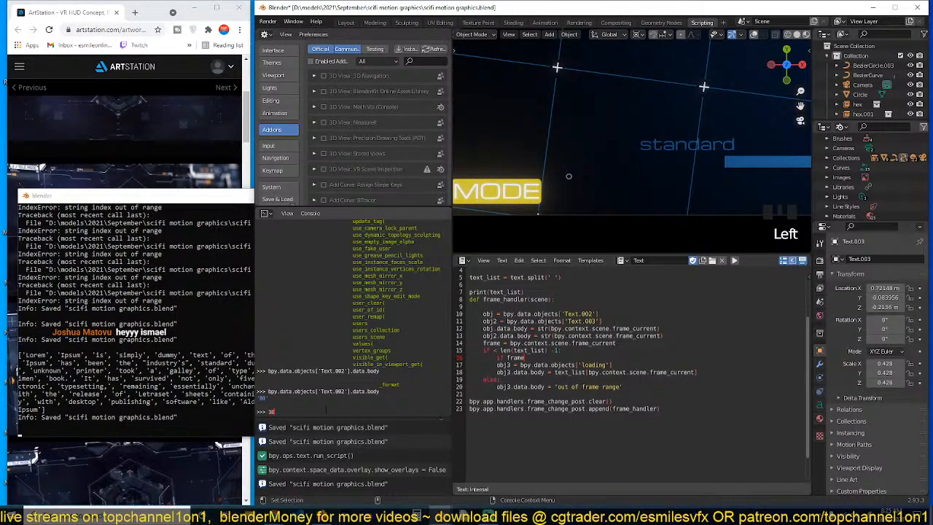
# Evaluate 10%3 and 10%2 in the Python console to test the modulo operator
pyautogui.write('%3')
pyautogui.press('Return')
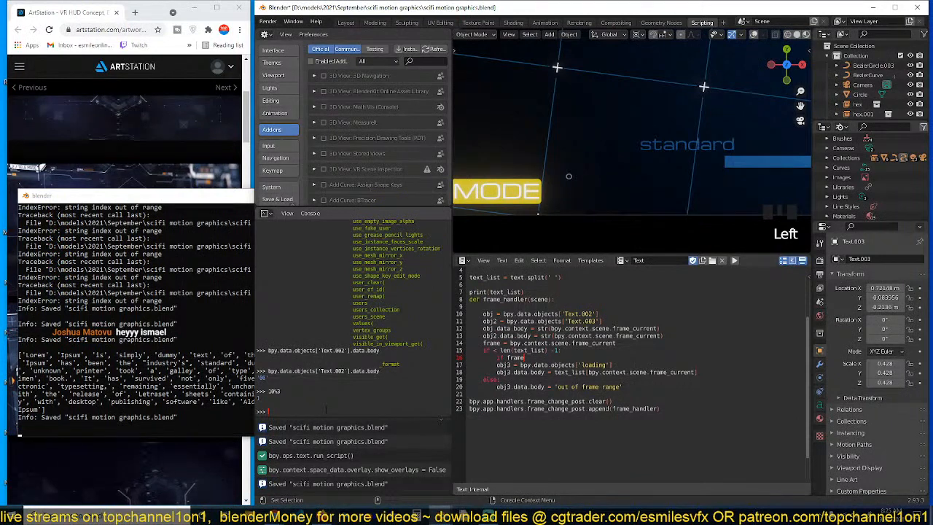
pyautogui.write('10%2')
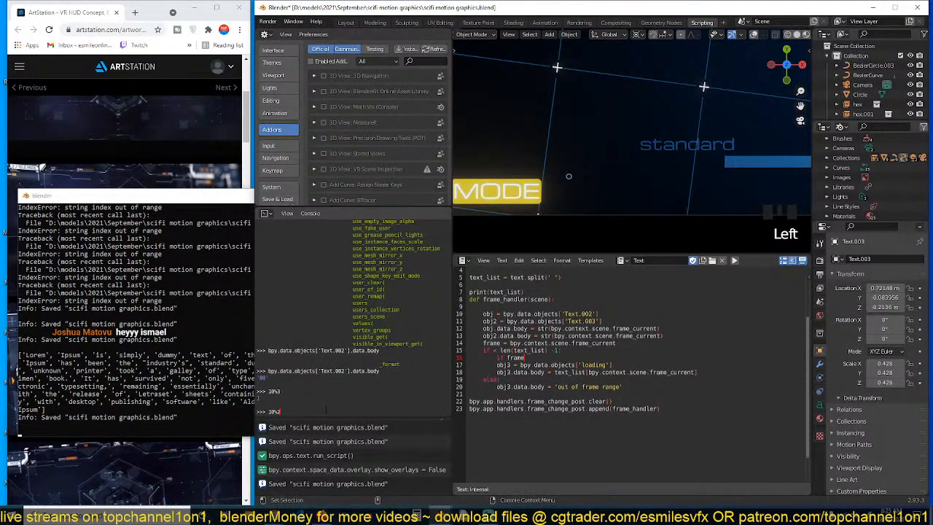
pyautogui.press('Return')
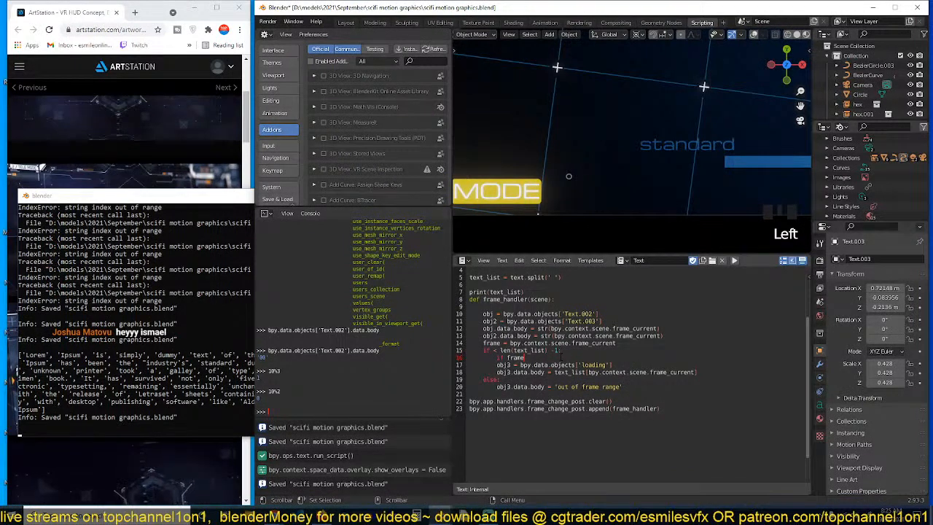
# Complete the nested condition on line 16 as if frame%2==0: and indent the two obj3 lines beneath it
pyautogui.write('%2')
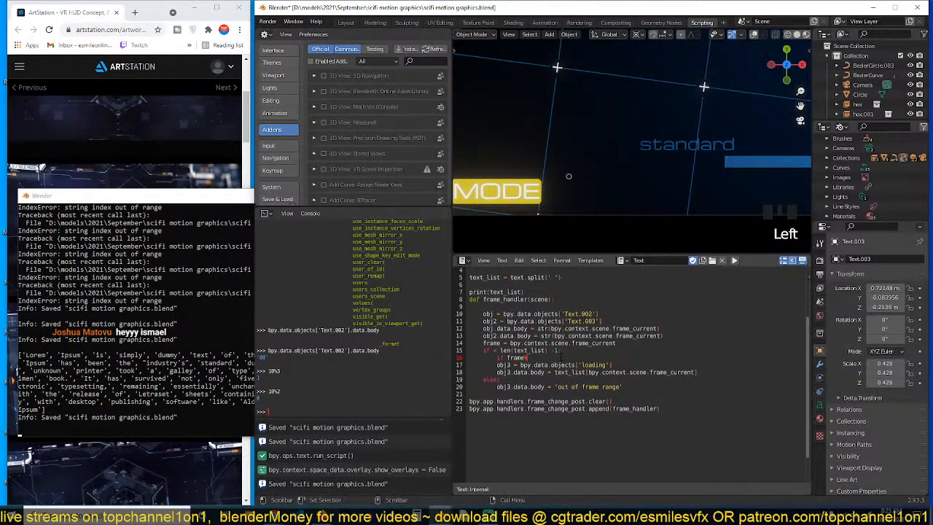
pyautogui.write('==')
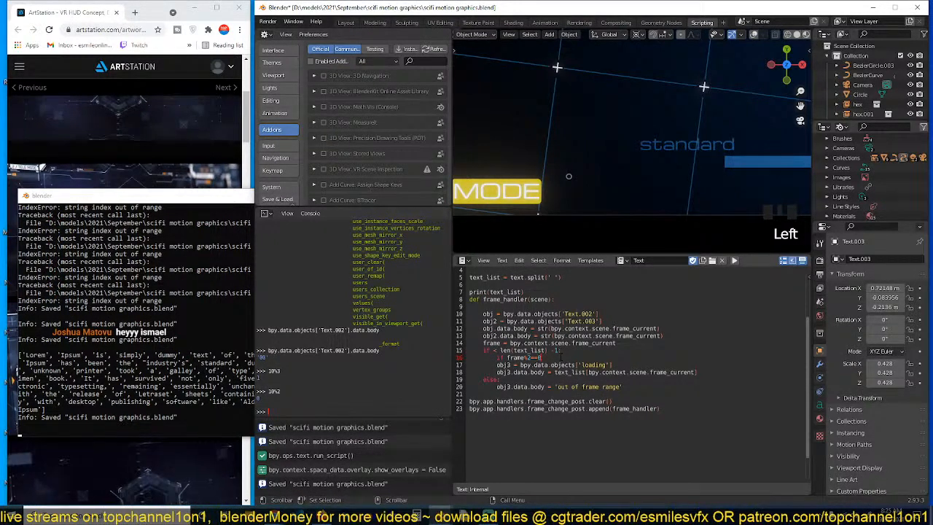
pyautogui.write('0:')
pyautogui.click(497, 365)
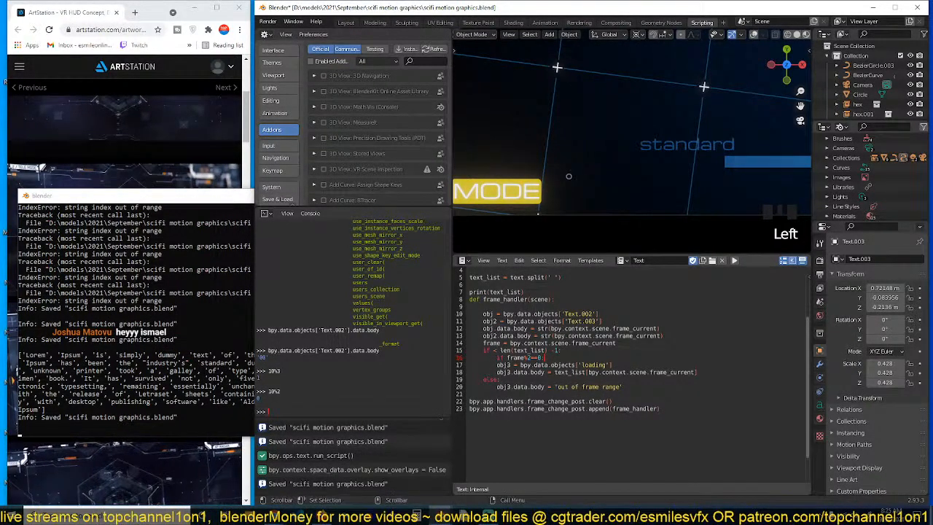
pyautogui.moveTo(552, 376); pyautogui.dragTo(698, 374)
pyautogui.press('Tab')
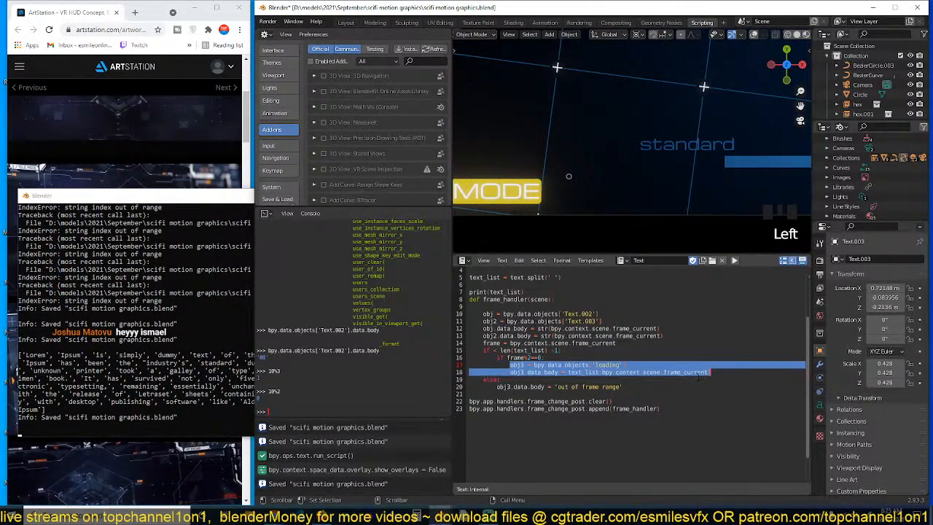
# Save the file, run the script and examine its output in the system console
pyautogui.click(697, 379)
pyautogui.hotkey('ctrl', 's')
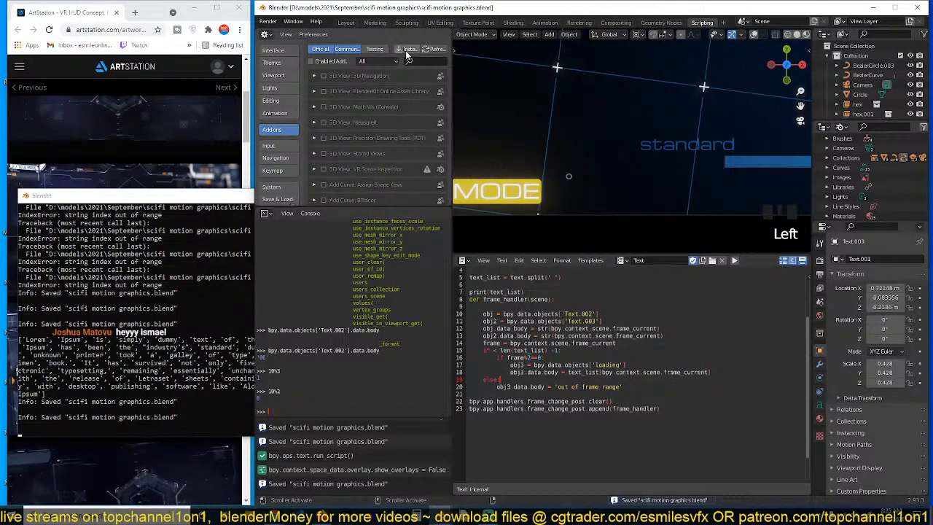
pyautogui.click(733, 261)
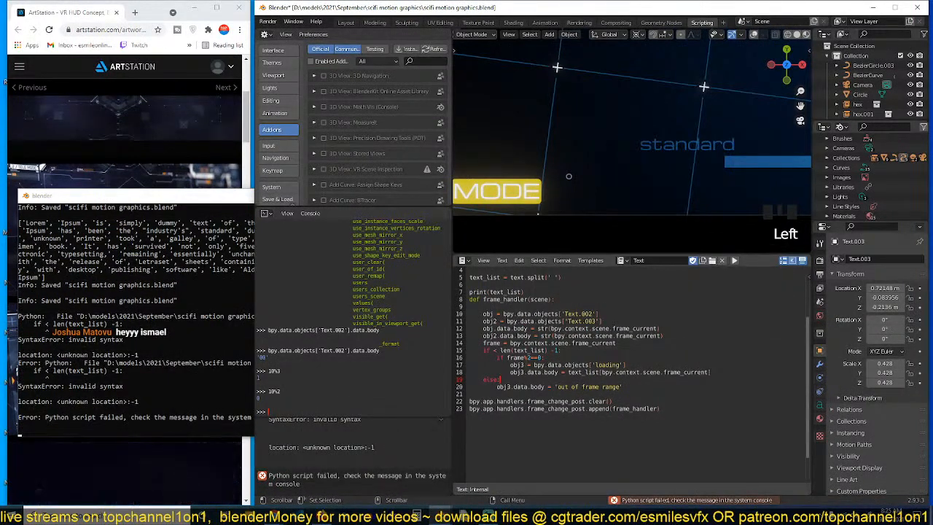
pyautogui.click(121, 363)
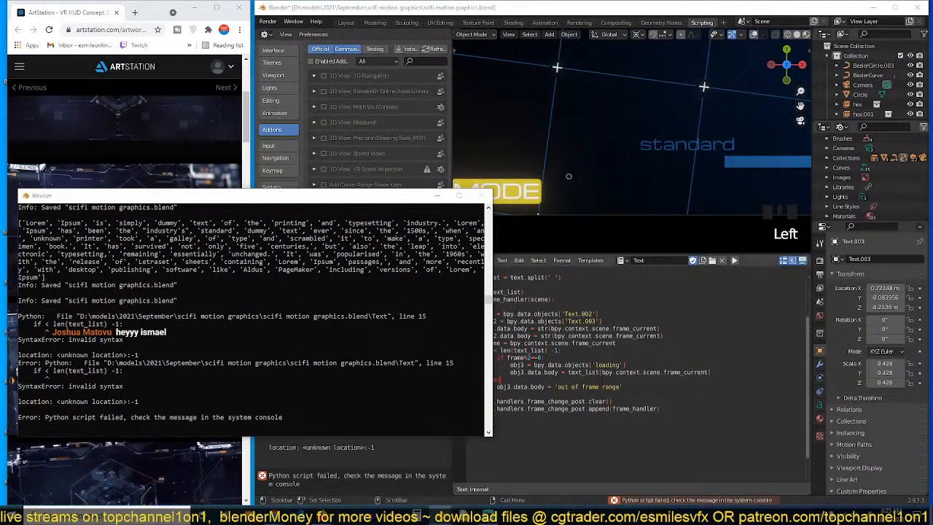
pyautogui.click(758, 261)
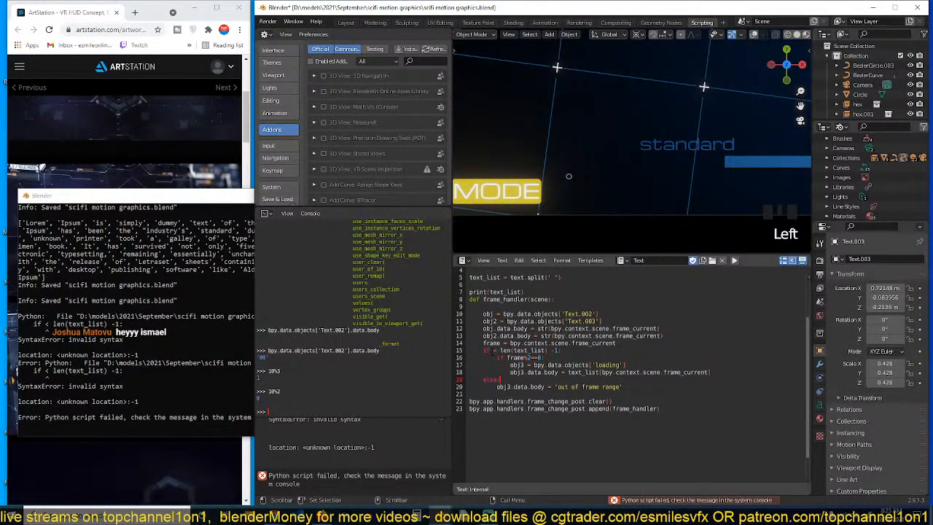
# Insert frame before < len(text_list) in the line 15 condition, save the file and run the script
pyautogui.click(487, 350)
pyautogui.write('frame')
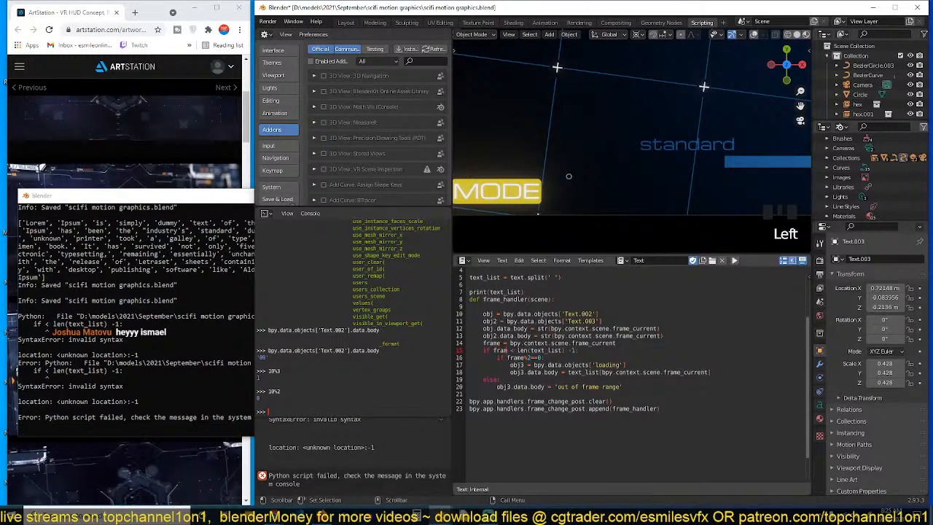
pyautogui.hotkey('ctrl', 's')
pyautogui.click(735, 261)
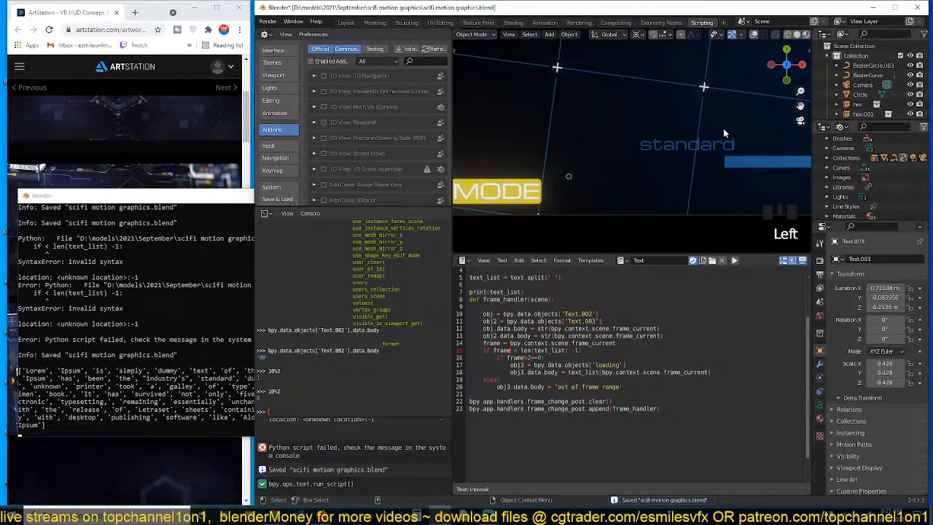
# Play the animation briefly to check the changing loading text, stop it and rerun the script
pyautogui.press('space')
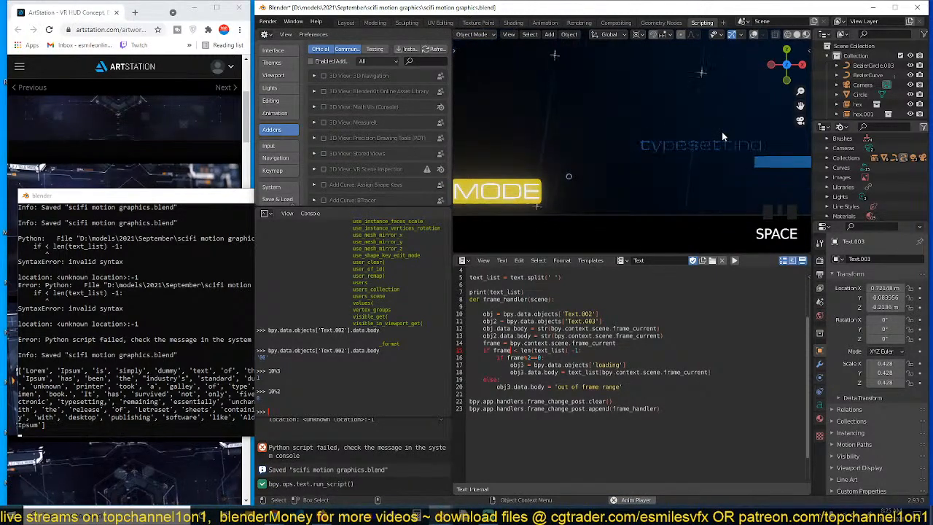
pyautogui.press('space')
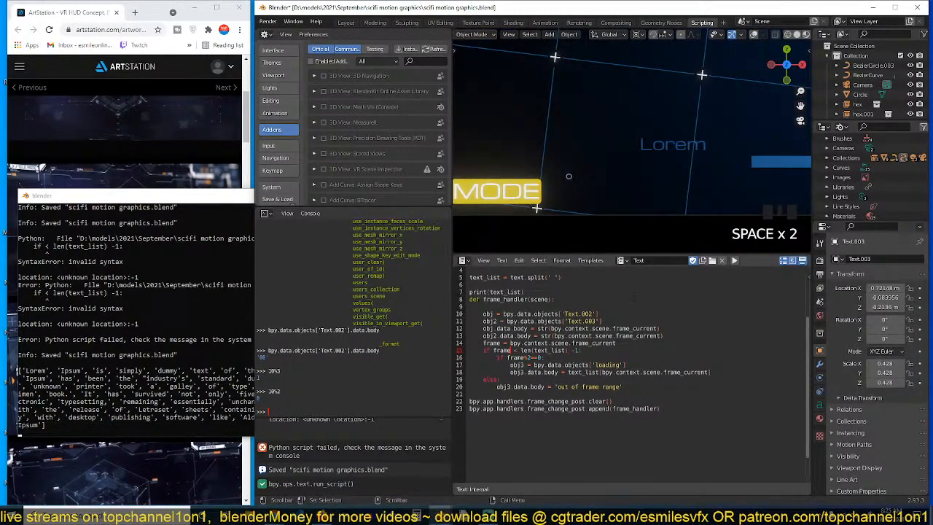
pyautogui.click(734, 260)
# Change the nested condition to frame%5==0, save the file and run the script
pyautogui.click(643, 336)
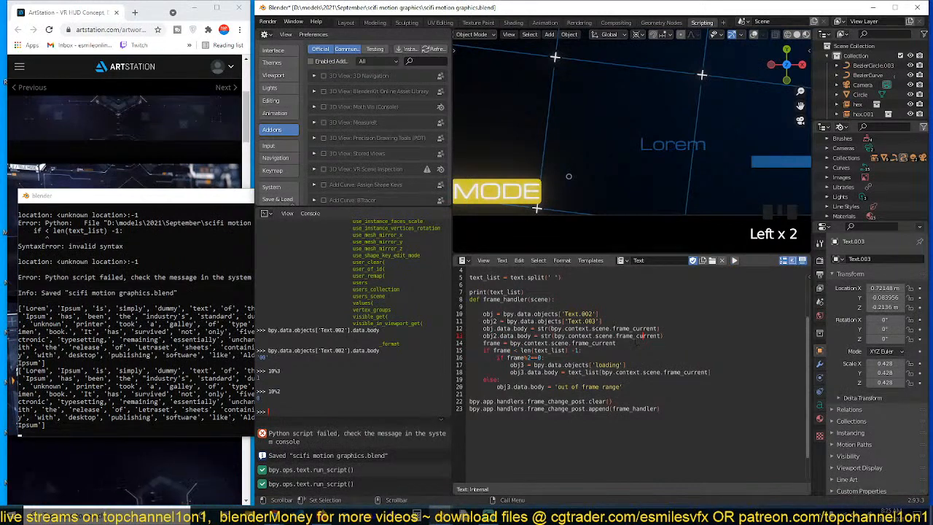
pyautogui.click(580, 351)
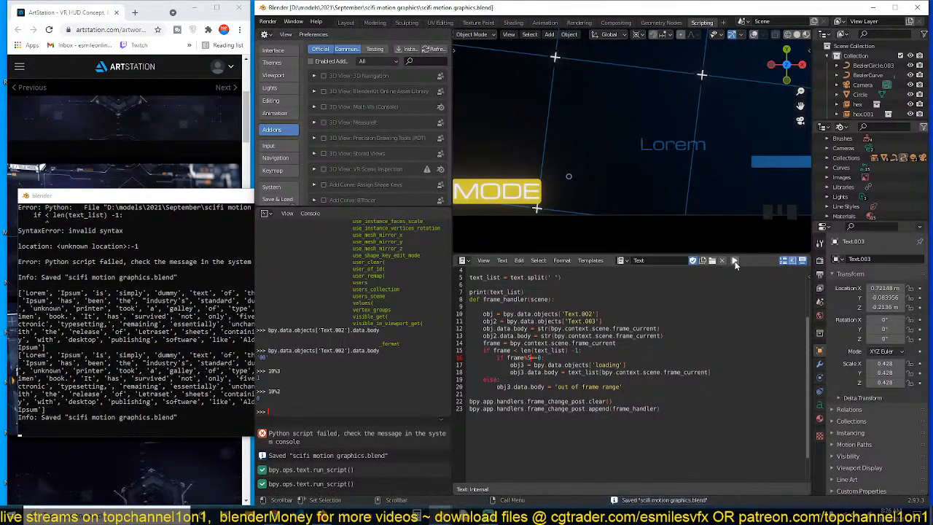
pyautogui.hotkey('ctrl', 's')
pyautogui.hotkey('alt', 'p')
# Play the animation and examine how often the loading text above the blue bar changes
pyautogui.scroll(-5, 692, 189)
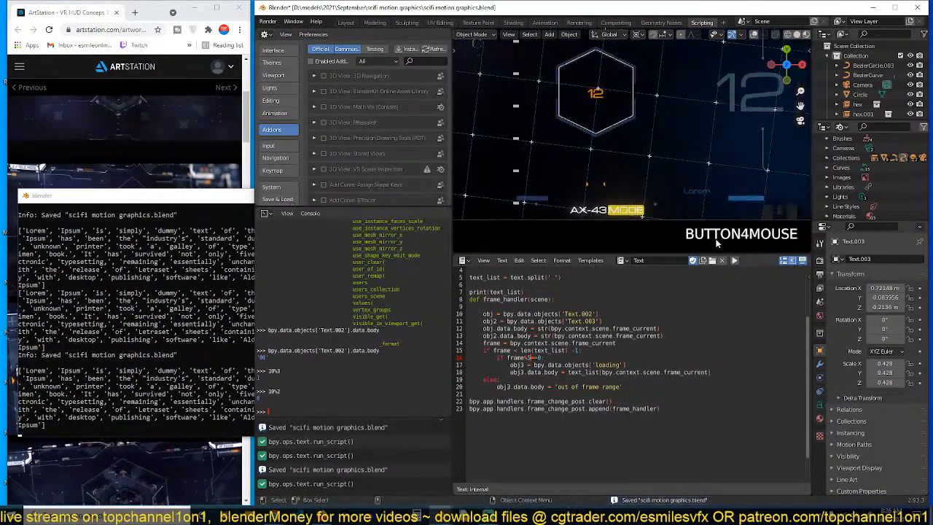
pyautogui.press('space')
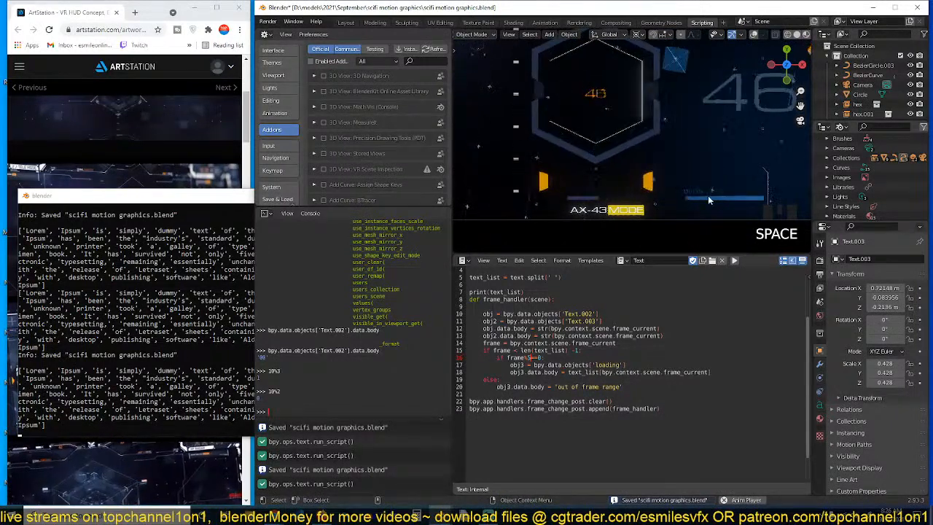
pyautogui.scroll(2, 708, 191)
pyautogui.scroll(3, 609, 135)
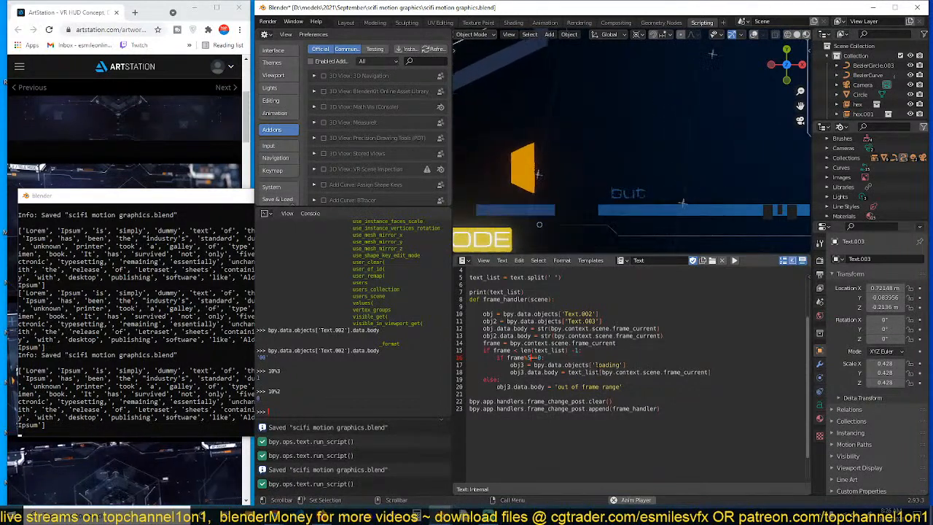
# Stop the playback, change the nested condition to frame%10==0, save the file and run the script
pyautogui.click(579, 372)
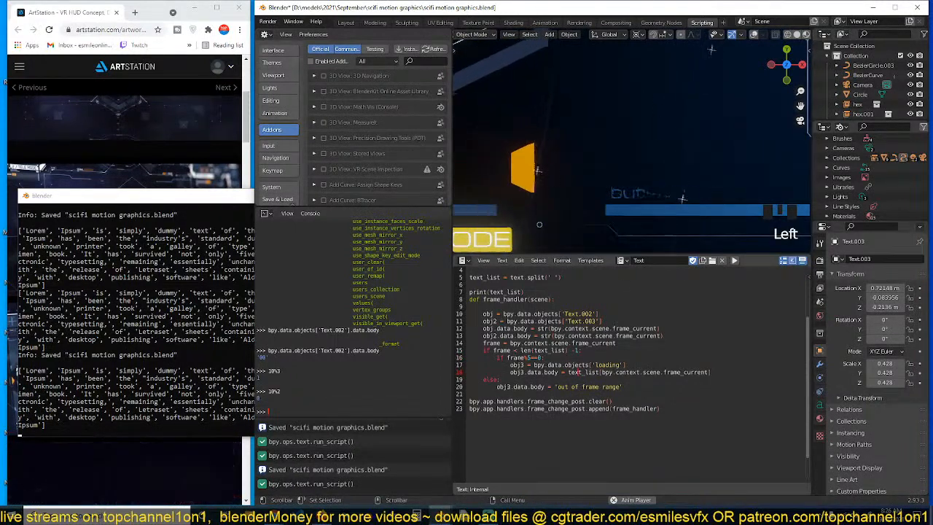
pyautogui.doubleClick(516, 358)
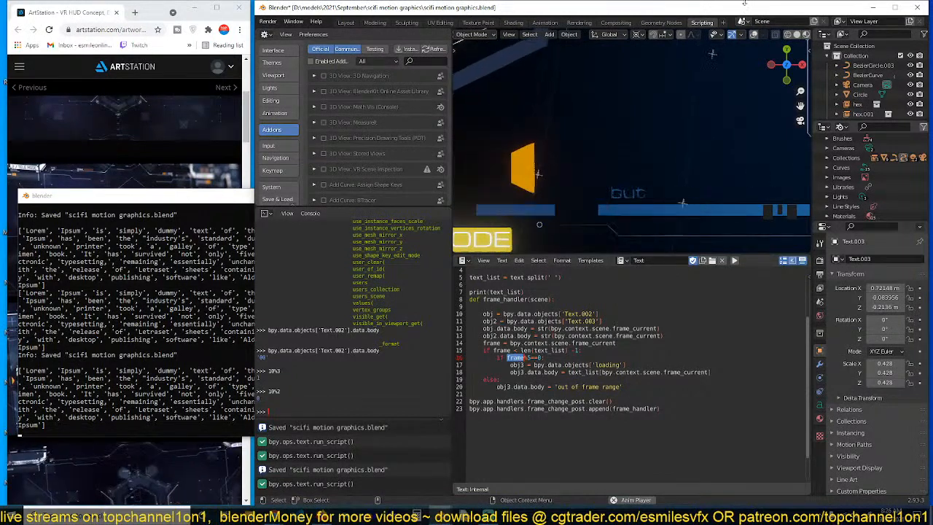
pyautogui.press('Left')
pyautogui.press('Left')
pyautogui.press('space')
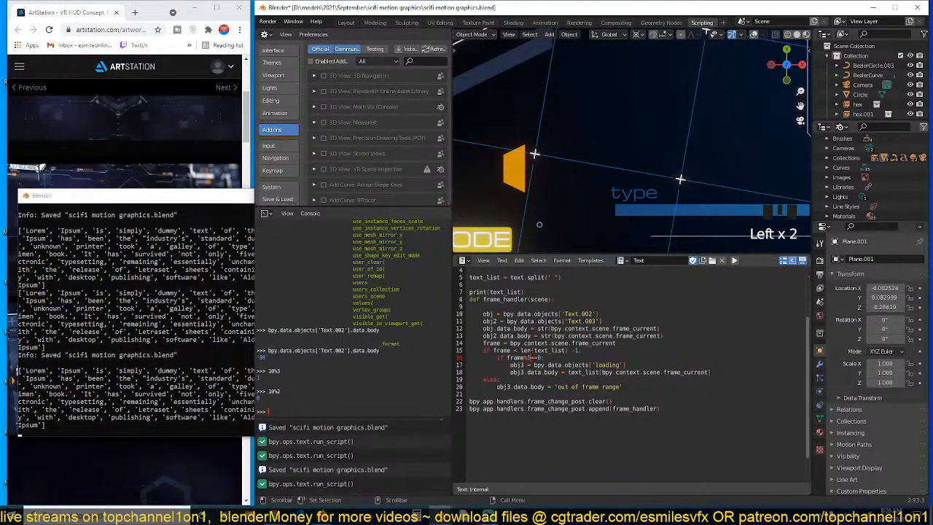
pyautogui.press('BackSpace')
pyautogui.press('KP_1')
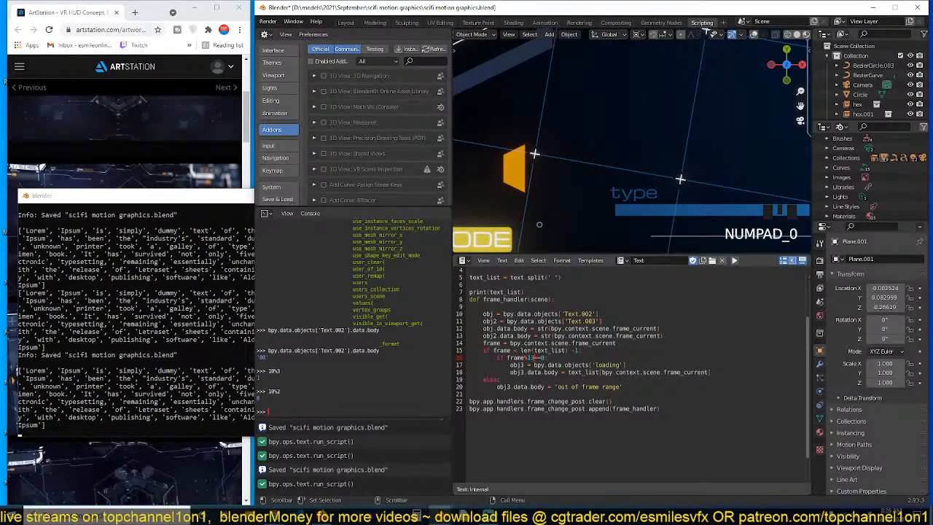
pyautogui.press('Left')
pyautogui.hotkey('ctrl', 's')
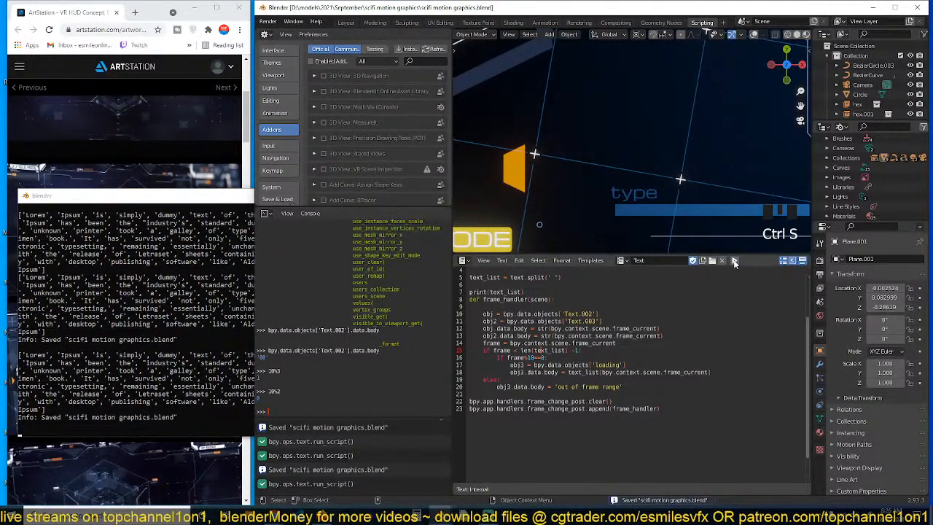
pyautogui.press('Left')
# Play the animation, examine the pace of the loading text beside the hexagon display, and stop playback
pyautogui.scroll(-10, 698, 187)
pyautogui.scroll(4, 676, 198)
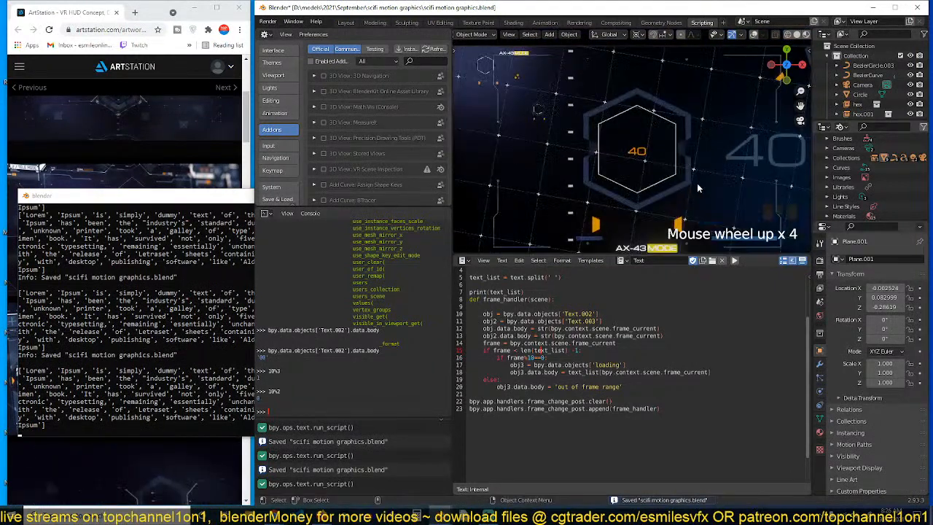
pyautogui.press('space')
pyautogui.scroll(3, 685, 173)
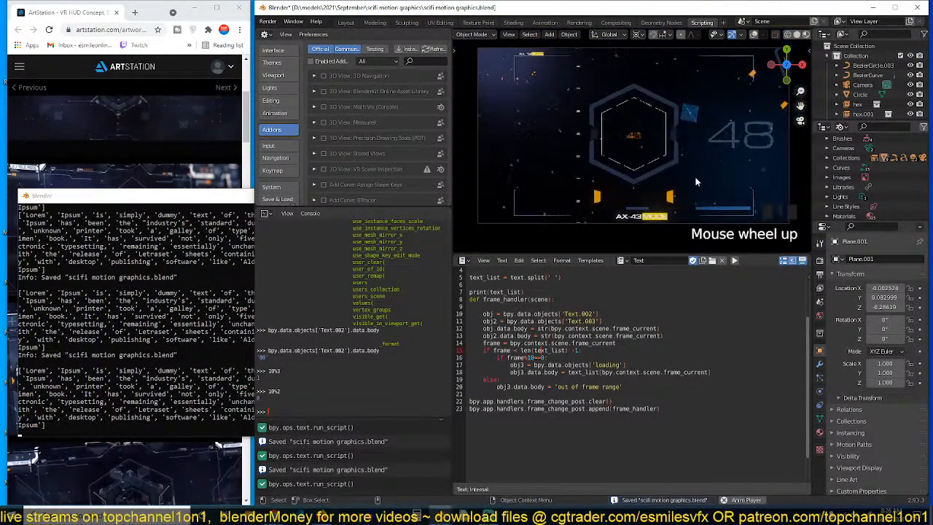
pyautogui.scroll(4, 645, 154)
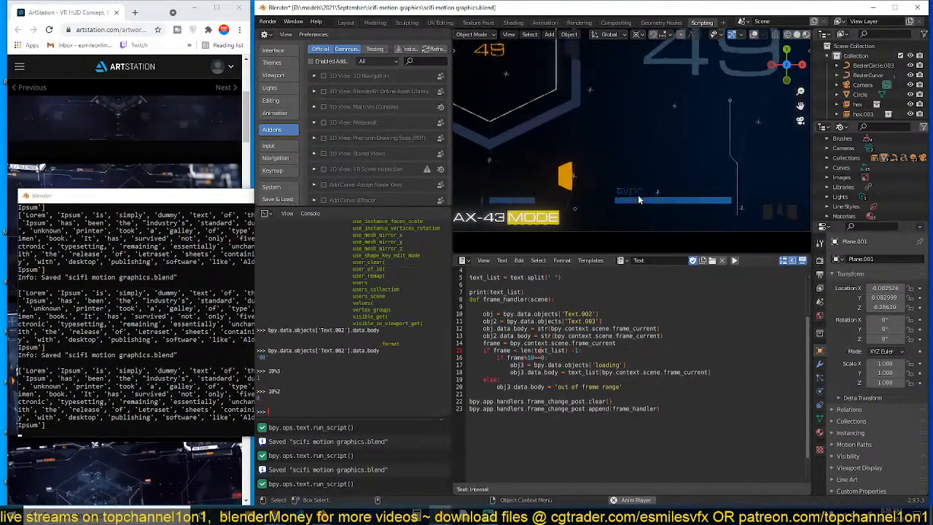
pyautogui.scroll(-2, 637, 196)
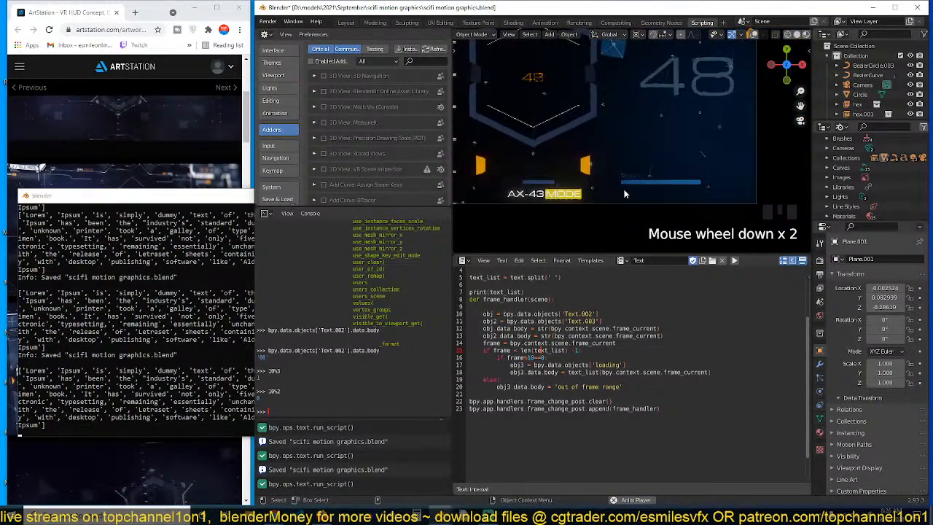
pyautogui.scroll(-2, 639, 204)
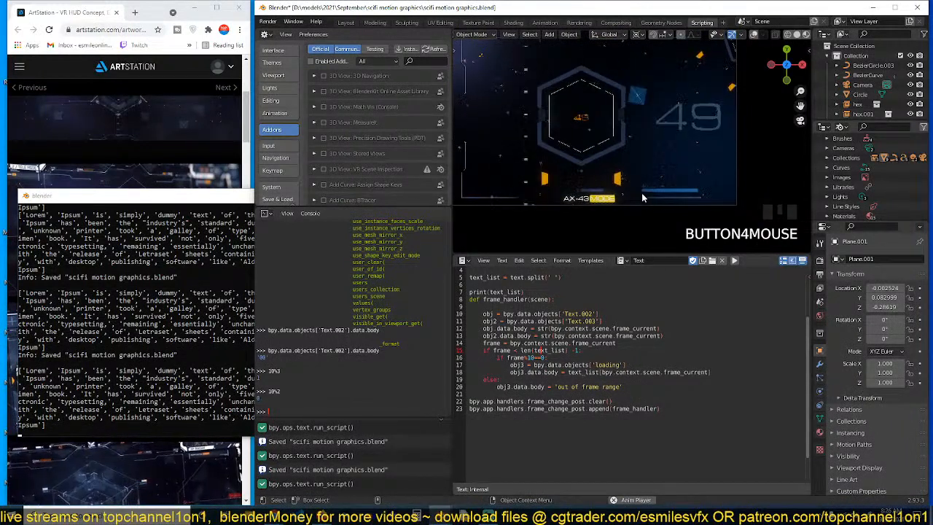
pyautogui.scroll(3, 642, 196)
pyautogui.keyDown('shift'); pyautogui.moveTo(642, 194); pyautogui.dragTo(644, 174, button='middle'); pyautogui.keyUp('shift')
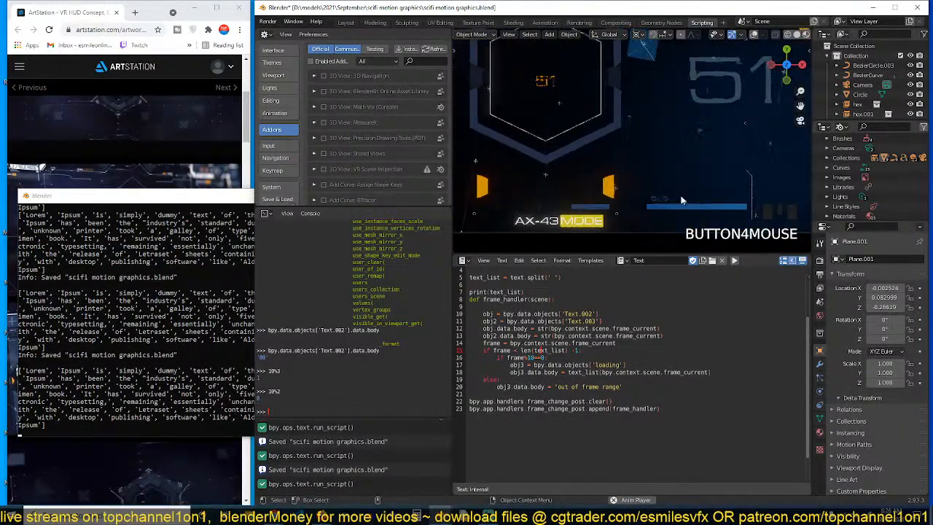
pyautogui.press('space')
# Change the text.split separator to a comma and insert commas before "text" and "typesetting" in the text string
pyautogui.scroll(-5, 601, 375)
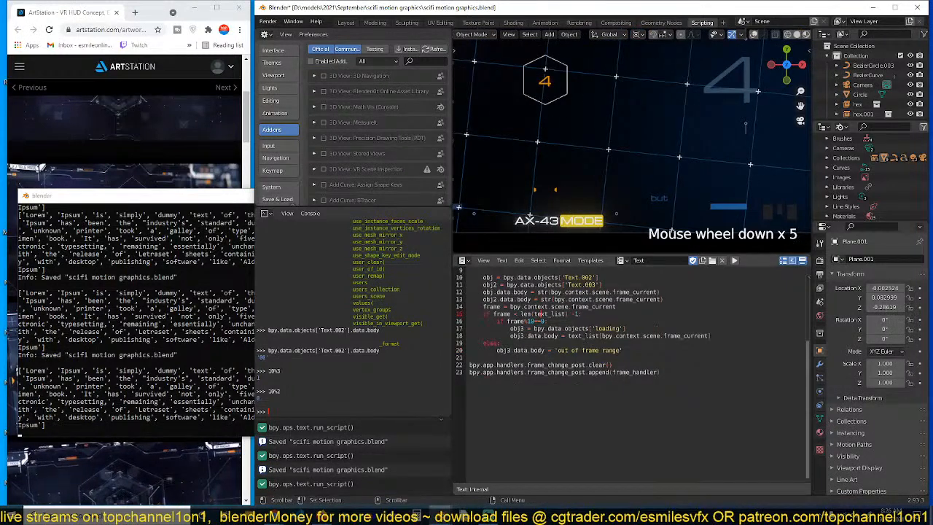
pyautogui.scroll(5, 600, 375)
pyautogui.scroll(3, 602, 373)
pyautogui.scroll(-3, 601, 372)
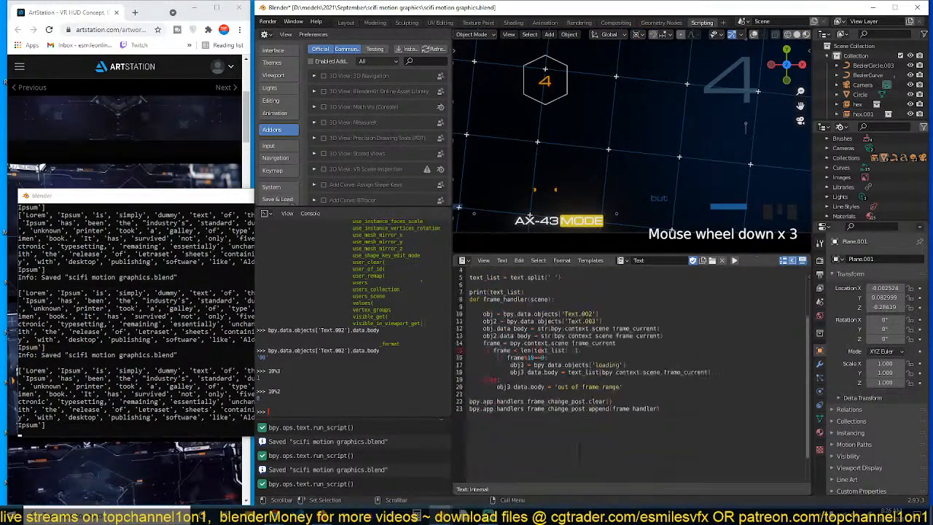
pyautogui.scroll(1, 602, 372)
pyautogui.scroll(3, 601, 372)
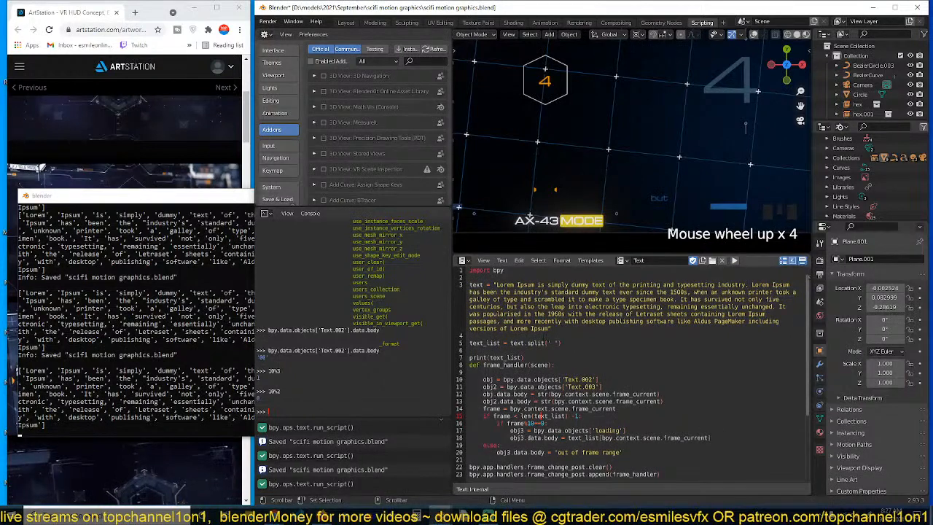
pyautogui.click(560, 342)
pyautogui.press('Left')
pyautogui.press('Left')
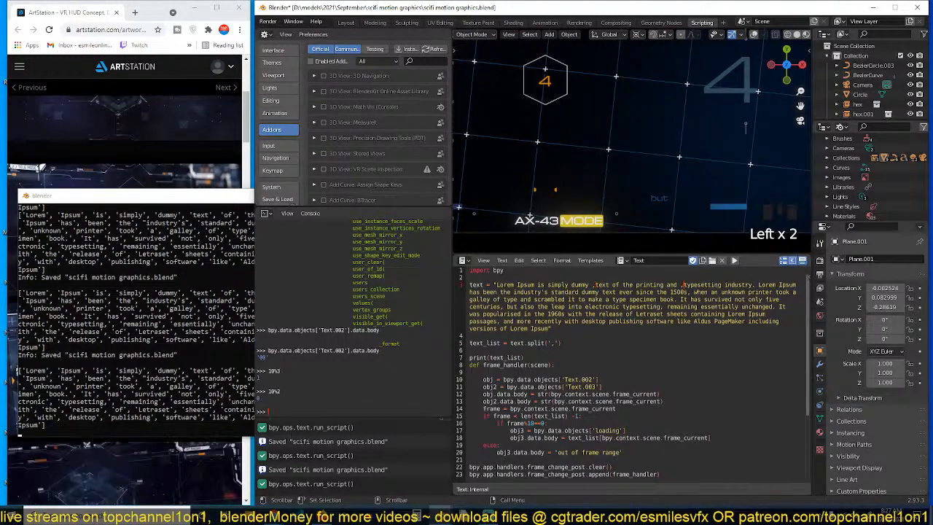
# Insert commas before "into" and after "popularised" and "software" in the script's text string
pyautogui.click(569, 307)
pyautogui.write(',')
pyautogui.click(521, 314)
pyautogui.write(',')
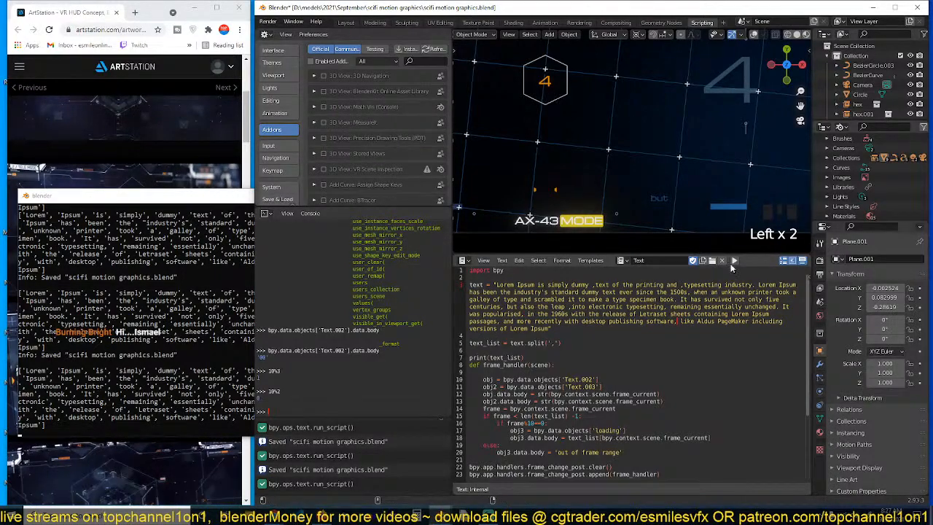
# Save the file, run the script with the comma-separated text, and briefly play the animation
pyautogui.hotkey('ctrl', 's')
pyautogui.scroll(-3, 691, 183)
pyautogui.press('space')
pyautogui.press('space')
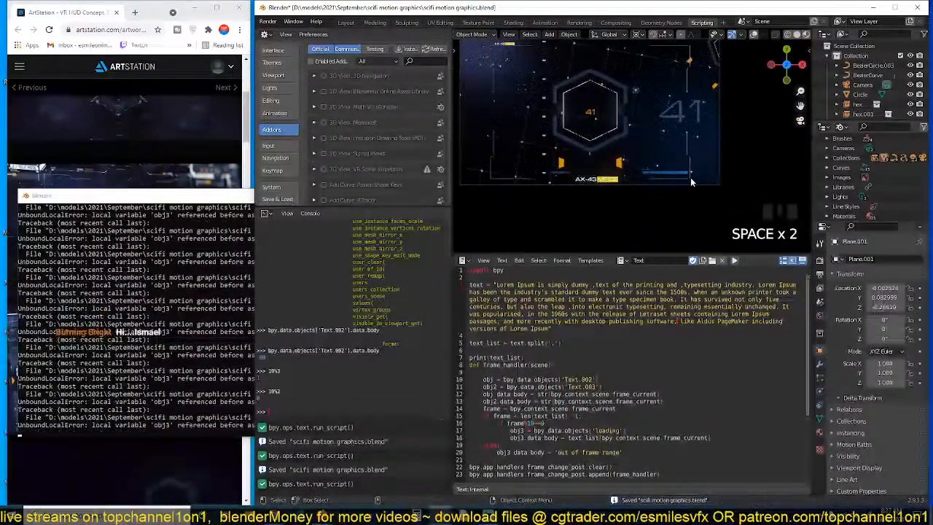
# Read the error traceback in the system console against the frame_handler code, saving the file meanwhile
pyautogui.click(186, 379)
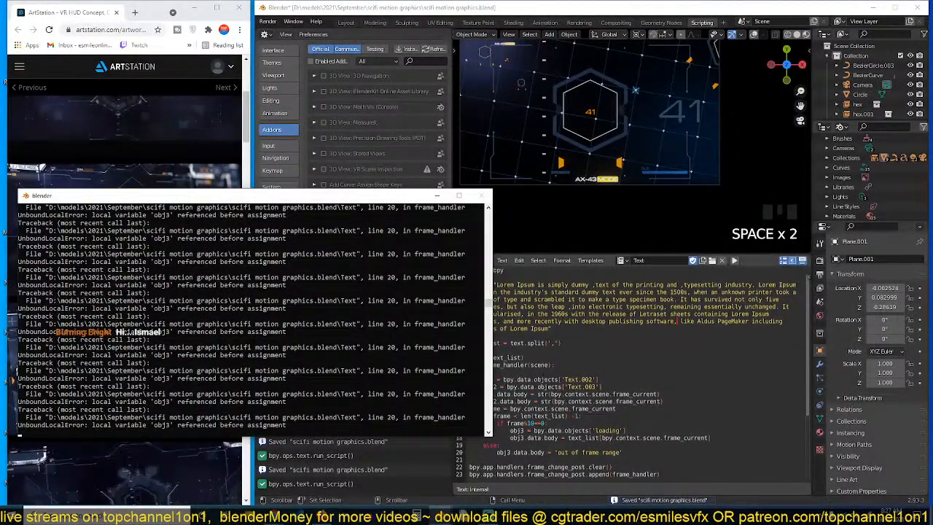
pyautogui.click(583, 368)
pyautogui.click(237, 384)
pyautogui.click(593, 366)
pyautogui.hotkey('ctrl', 's')
pyautogui.click(221, 363)
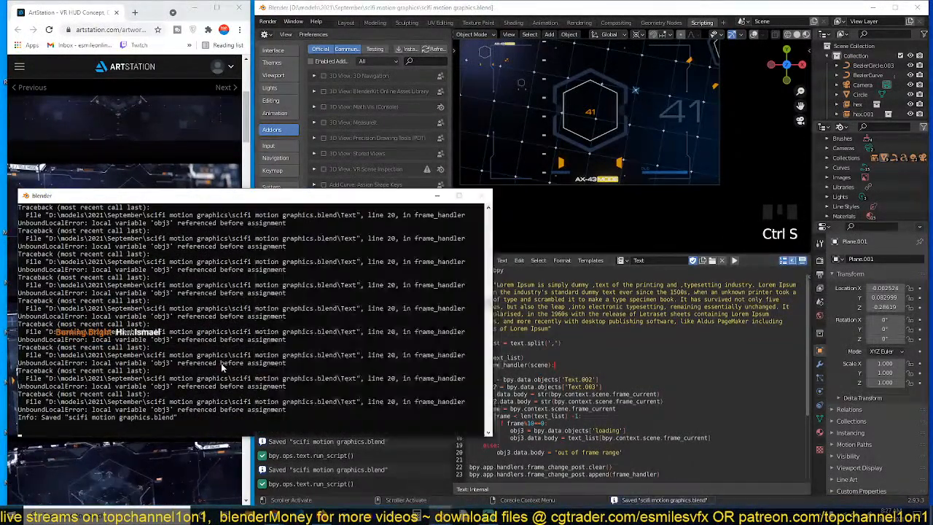
pyautogui.click(592, 385)
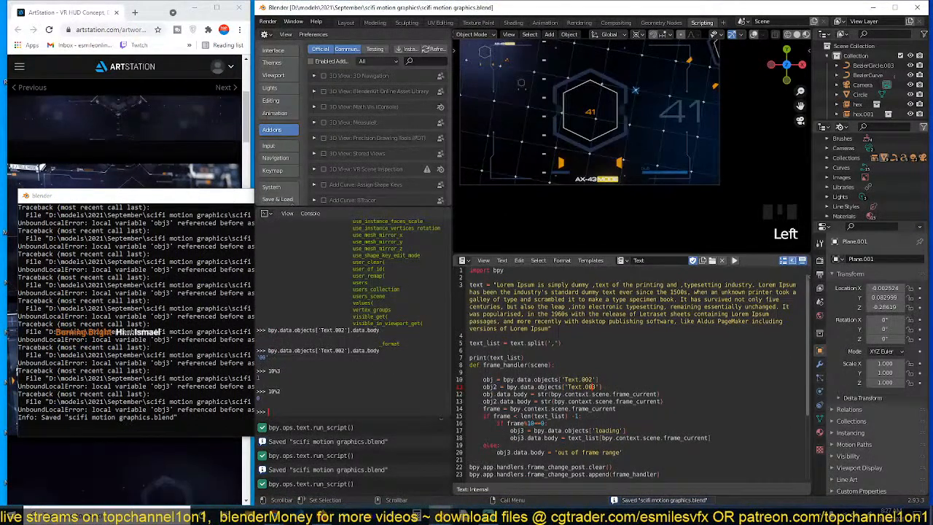
# Move the obj3 = bpy.data.objects['loading'] line to the start of frame_handler, save the file and run the script
pyautogui.scroll(-2, 593, 386)
pyautogui.doubleClick(516, 386)
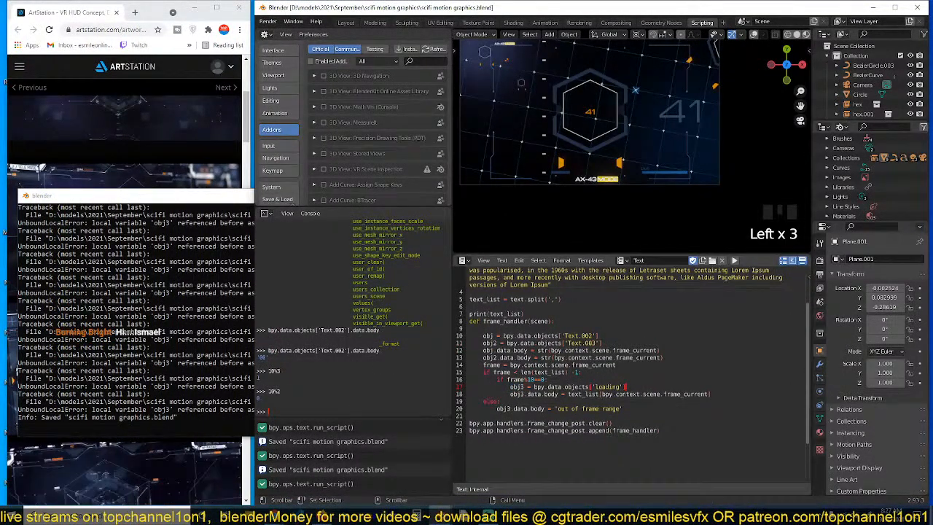
pyautogui.moveTo(625, 387); pyautogui.dragTo(510, 387)
pyautogui.press('BackSpace')
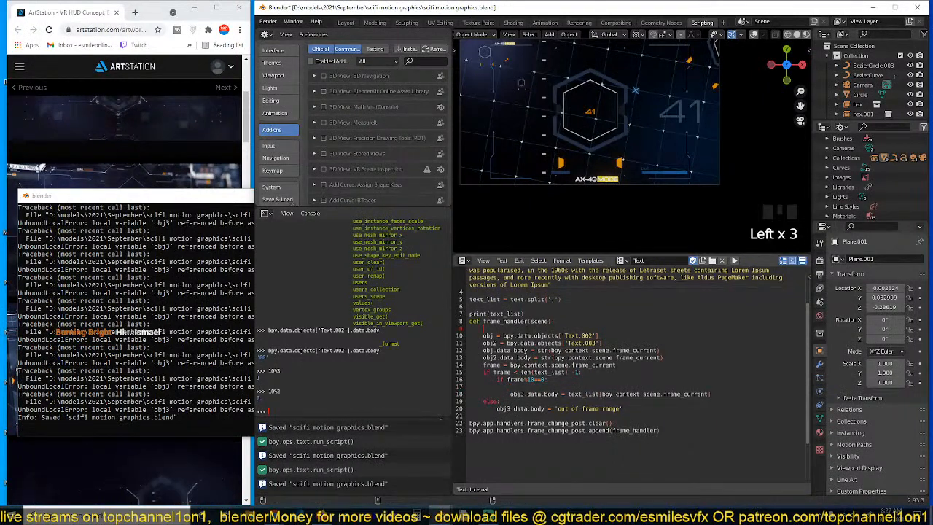
pyautogui.hotkey('ctrl', 's')
pyautogui.click(734, 260)
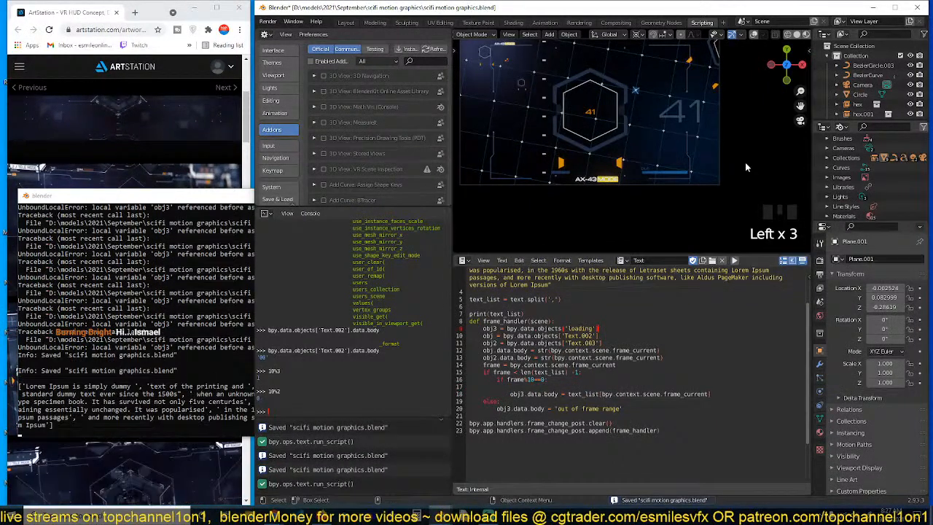
# Play the animation to examine the loading text above the blue bar, stop playback and save the file
pyautogui.press('space')
pyautogui.scroll(3, 683, 187)
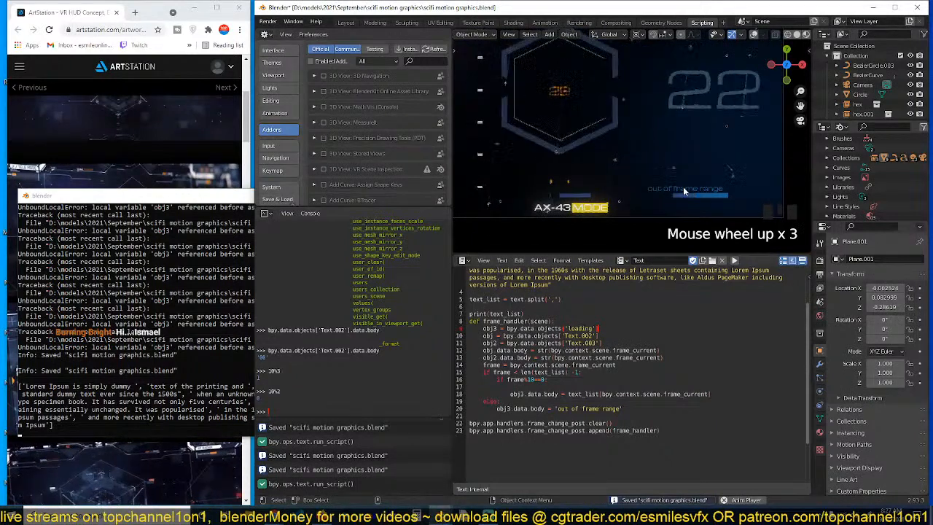
pyautogui.press('space')
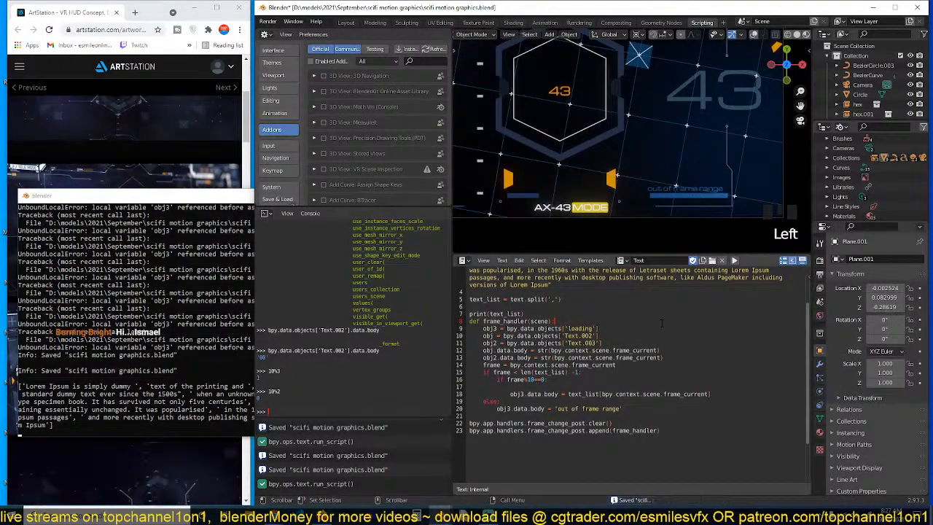
pyautogui.hotkey('ctrl', 's')
# Insert commas in the text string after "is", "type and", "scrambled it" and "specimen", and before "galley"
pyautogui.scroll(4, 661, 323)
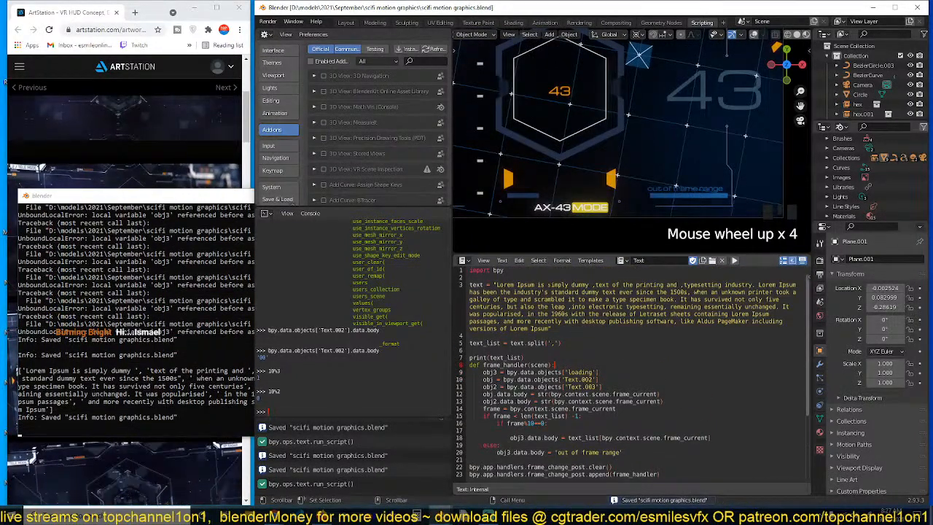
pyautogui.click(546, 285)
pyautogui.write(',')
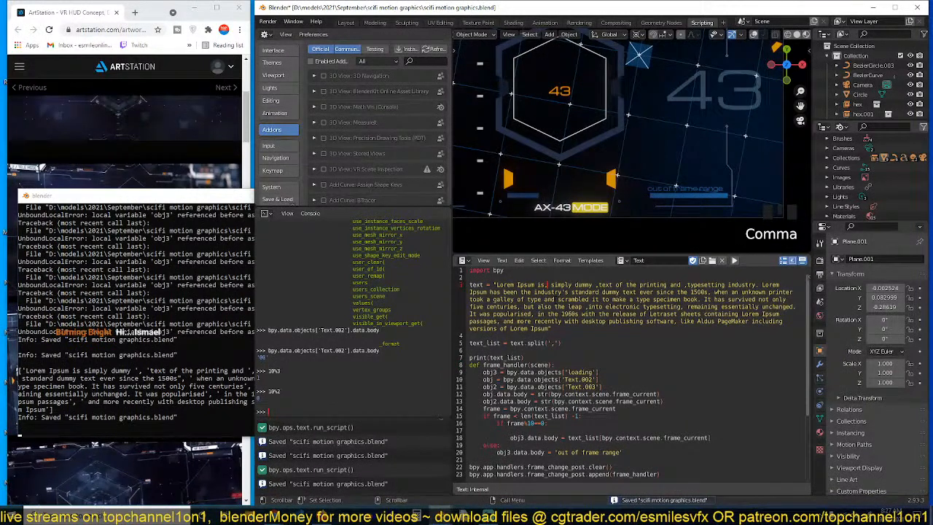
pyautogui.click(559, 298)
pyautogui.write(',')
pyautogui.click(497, 299)
pyautogui.write(',')
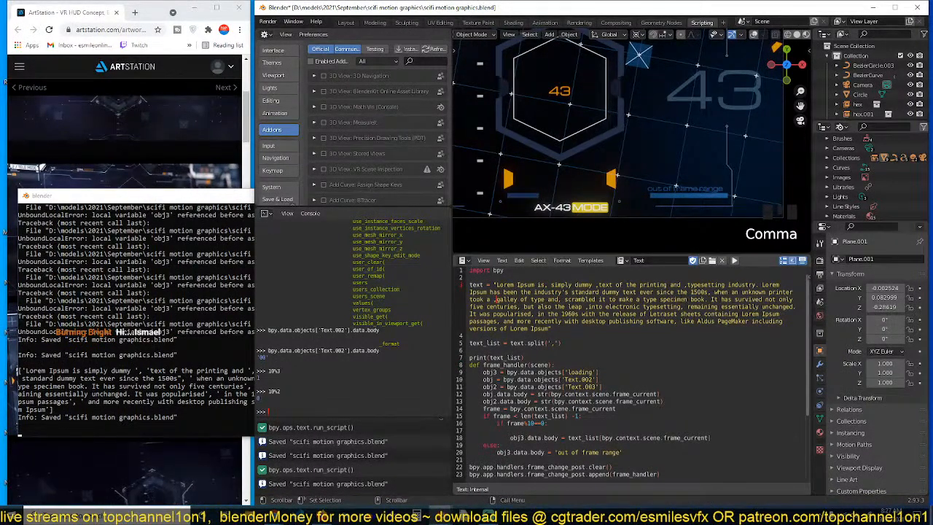
pyautogui.click(605, 298)
pyautogui.write(',')
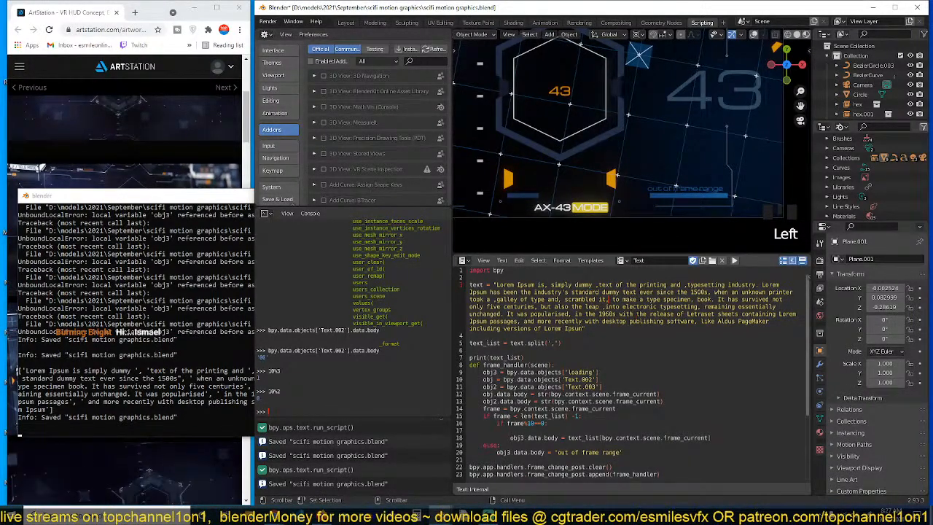
# Insert commas in the text string before "the release", after "recently" and before the first "Ipsum"
pyautogui.click(637, 314)
pyautogui.write(',')
pyautogui.click(604, 321)
pyautogui.write(',')
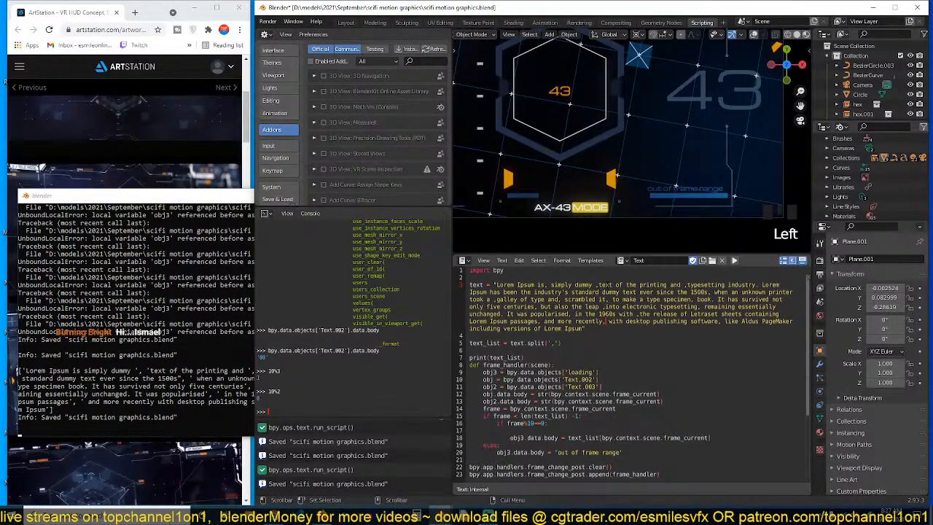
pyautogui.click(517, 284)
pyautogui.write(',')
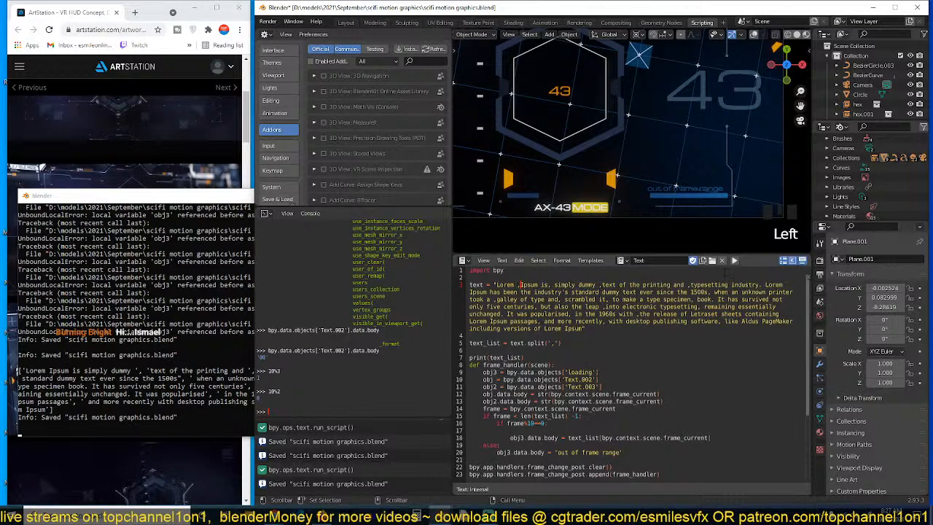
# Run the script and play the animation twice to examine the loading text with the extra separators
pyautogui.click(734, 261)
pyautogui.press('space')
pyautogui.press('space')
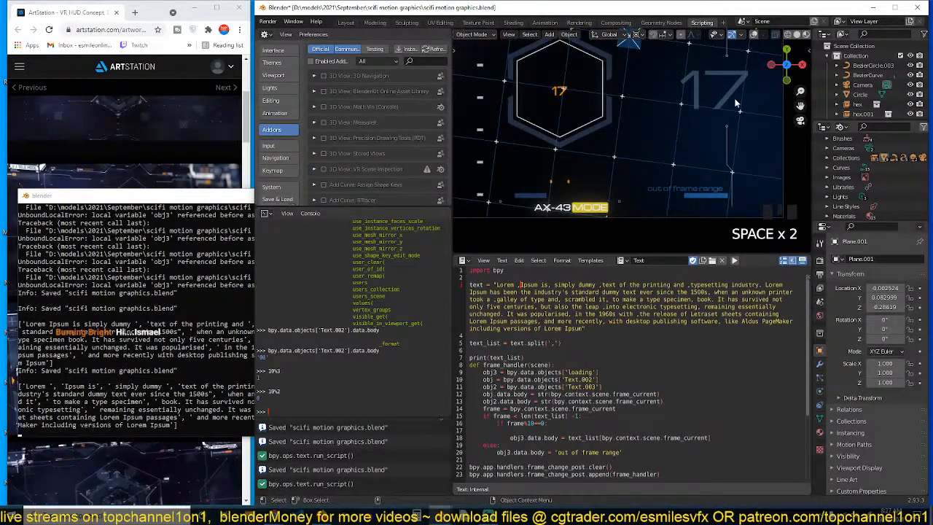
pyautogui.press('space')
pyautogui.press('space')
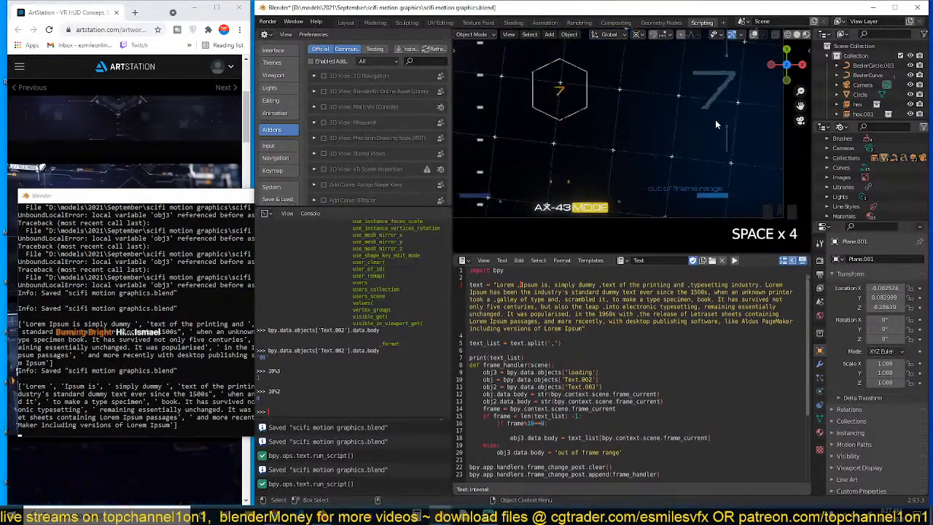
# Change the text.split separator back to a space, save the file and run the script
pyautogui.press('Left')
pyautogui.hotkey('ctrl', 's')
pyautogui.scroll(-1, 633, 364)
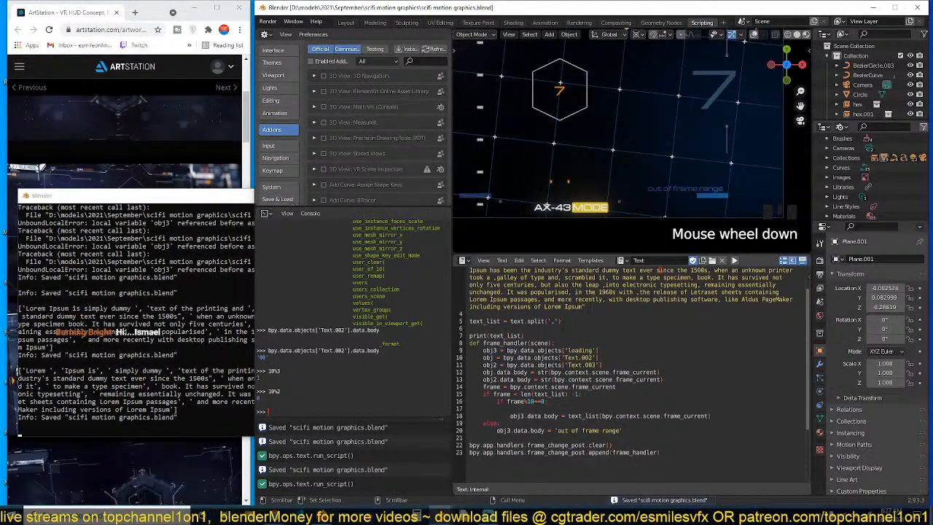
pyautogui.press('Left')
pyautogui.press('BackSpace')
pyautogui.hotkey('ctrl', 's')
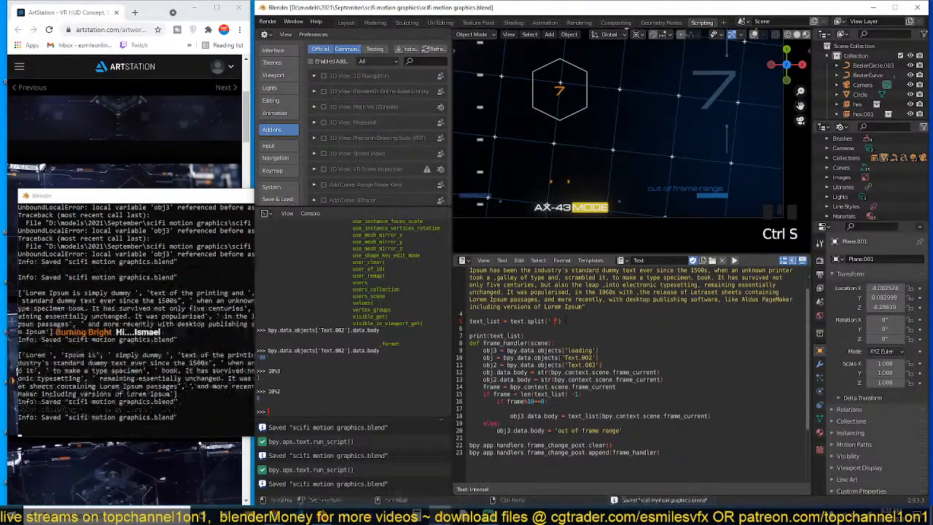
pyautogui.click(734, 261)
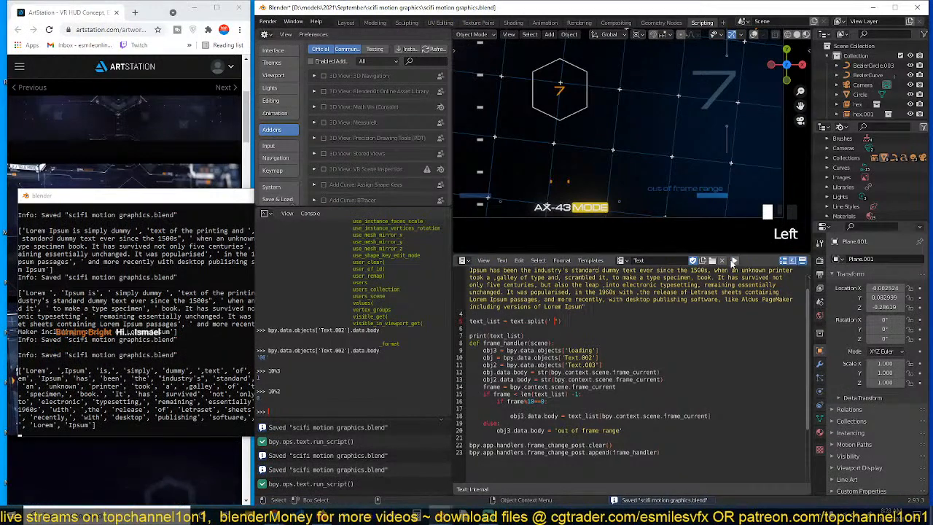
# Play the animation and examine how the loading text above the blue bar changes word by word
pyautogui.press('space')
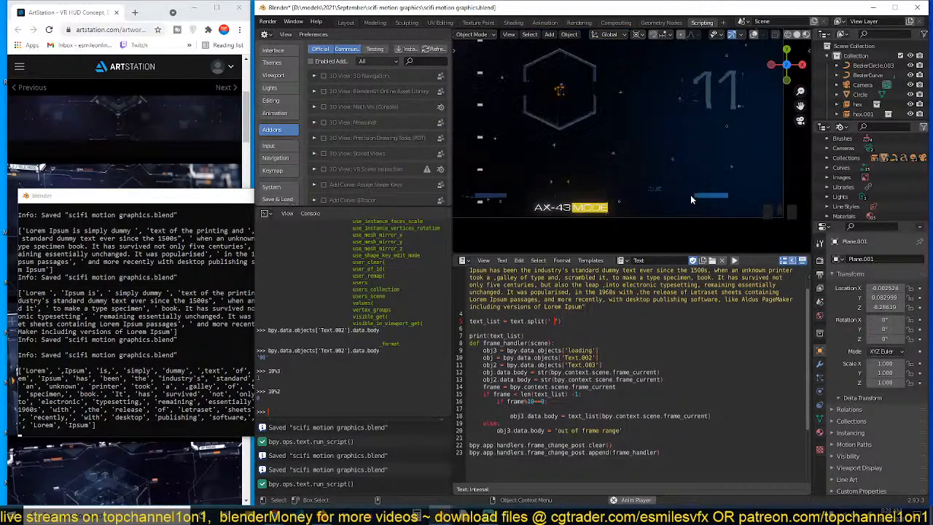
pyautogui.scroll(3, 662, 325)
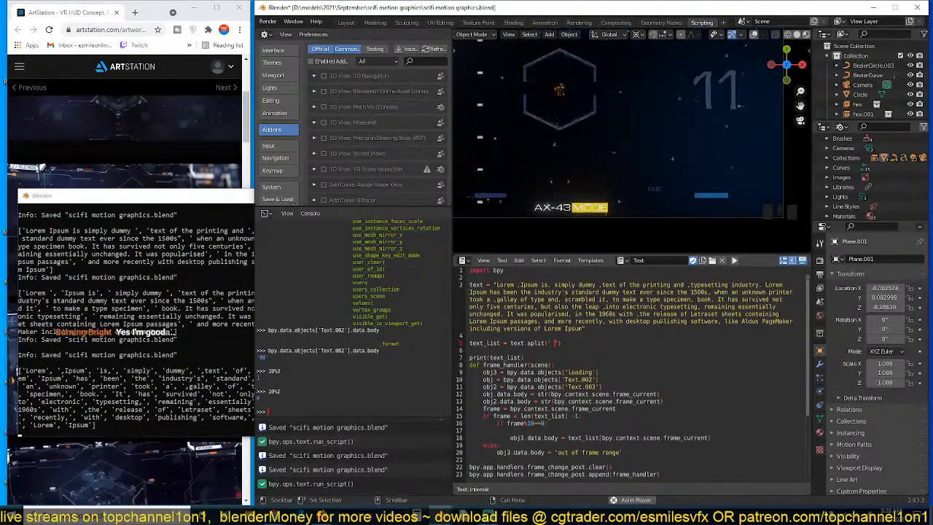
pyautogui.press('space')
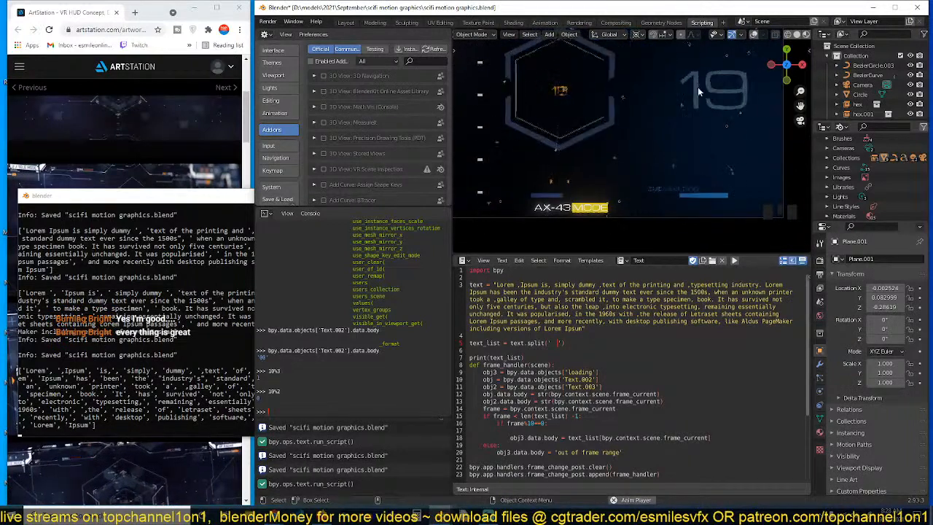
# Review the script from the text string down to the frame_change_post handler registration
pyautogui.scroll(-3, 689, 307)
pyautogui.scroll(-2, 634, 342)
pyautogui.scroll(2, 634, 342)
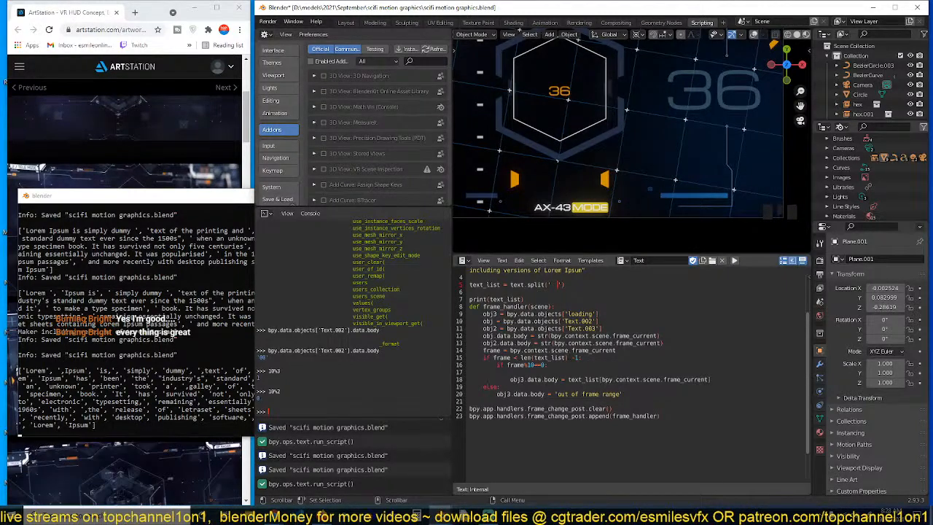
pyautogui.scroll(5, 569, 353)
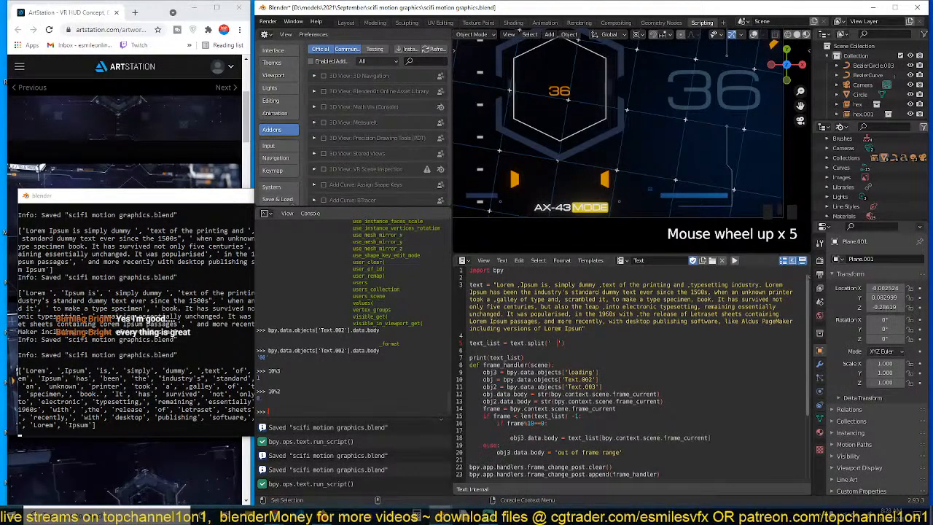
pyautogui.scroll(-3, 579, 357)
pyautogui.scroll(3, 579, 357)
pyautogui.scroll(-5, 579, 357)
pyautogui.scroll(2, 579, 357)
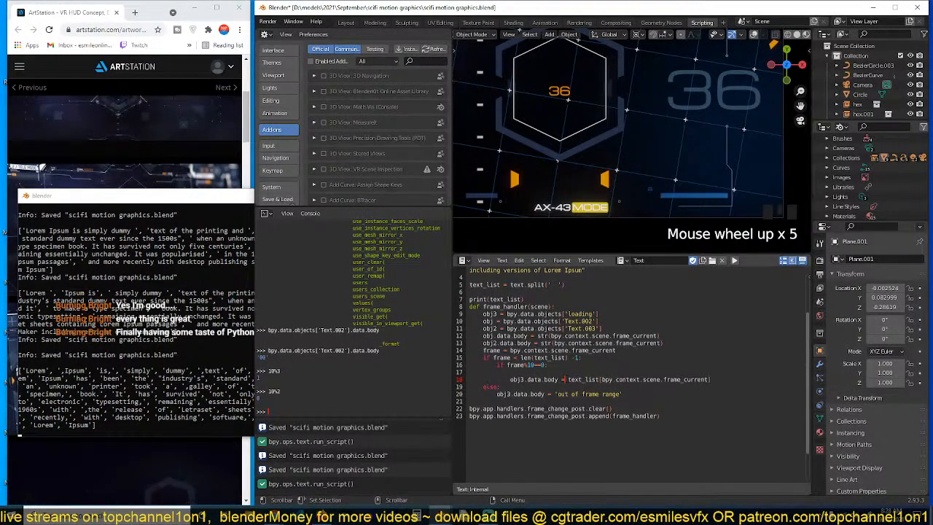
# Prefix the obj3.data.body value inside the frame%10 condition with the string "loading " followed by a plus sign
pyautogui.write('""')
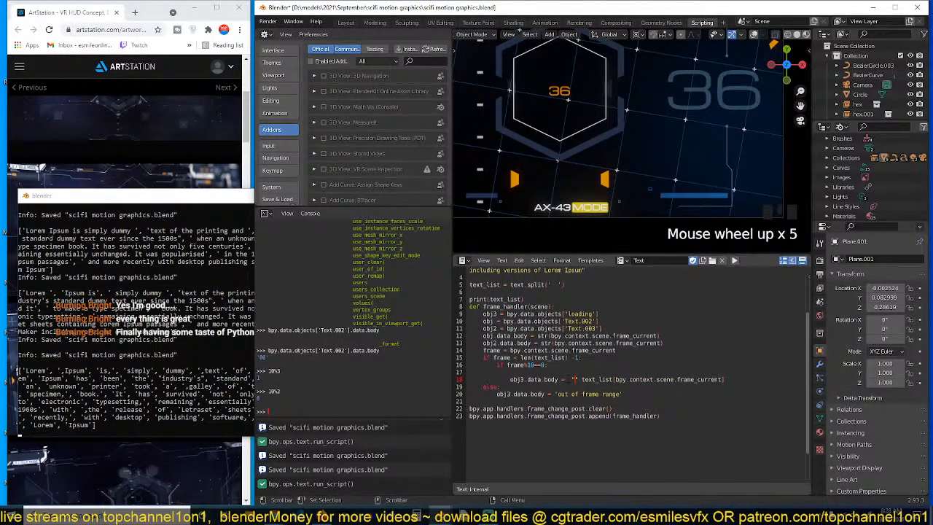
pyautogui.write('loading ')
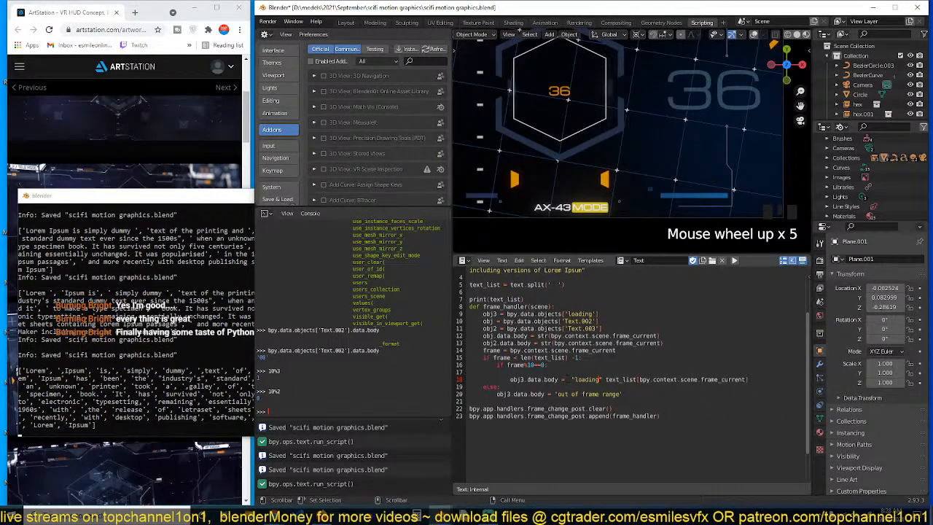
pyautogui.write('+ ')
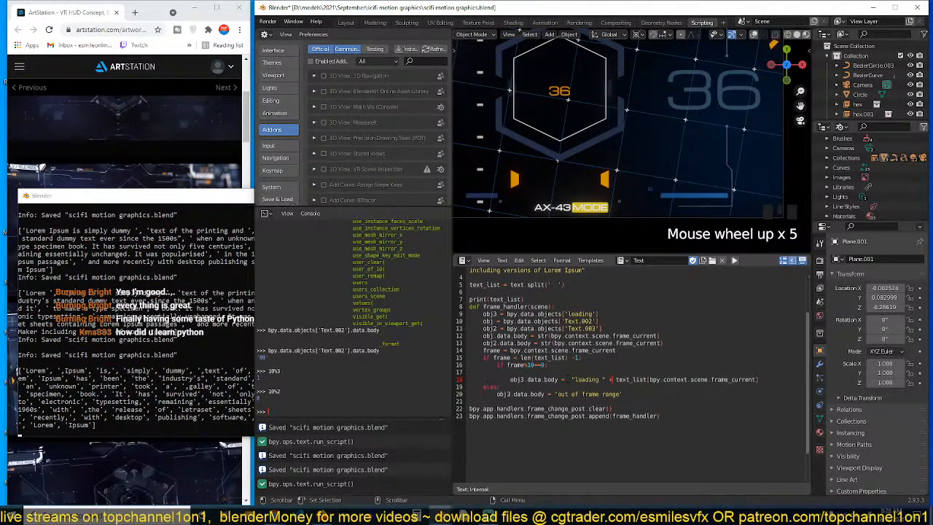
# Insert an empty-indexed text_list[] term between "loading " and the existing text_list expression, and save the file
pyautogui.write('""')
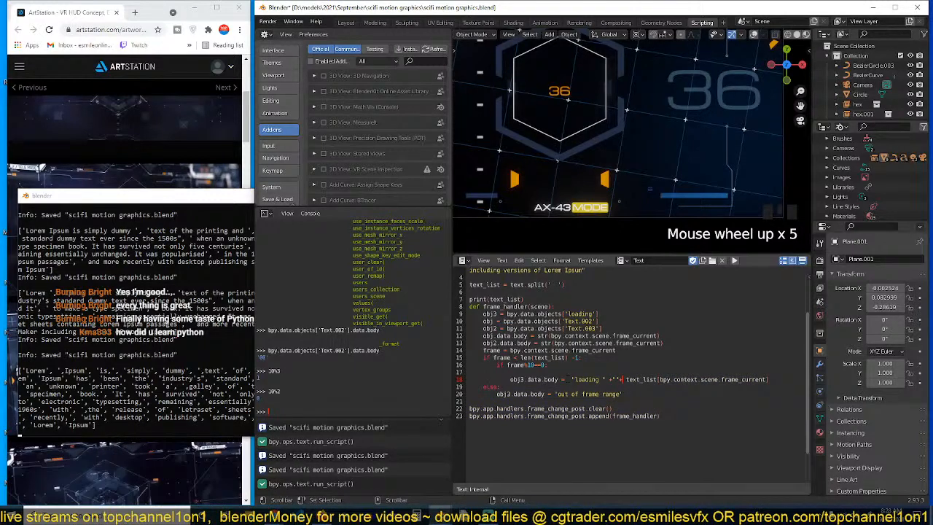
pyautogui.doubleClick(641, 379)
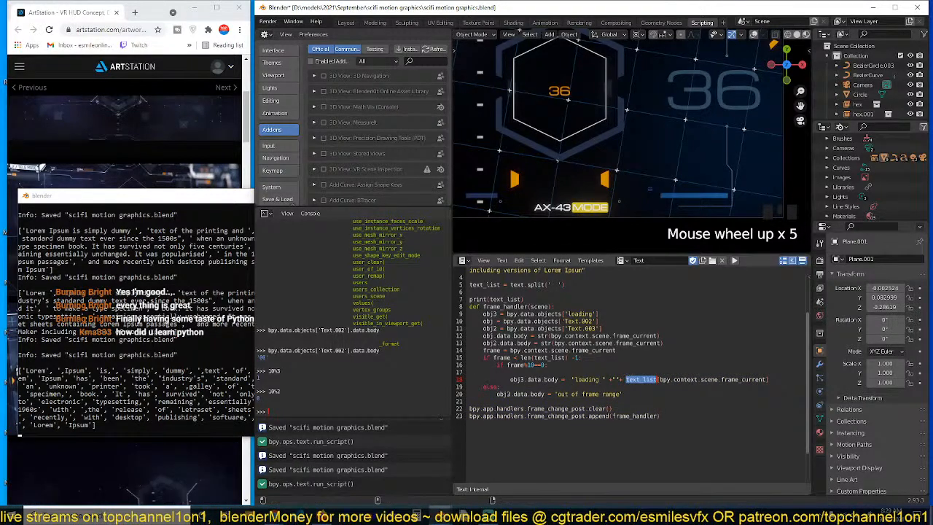
pyautogui.write('text_list')
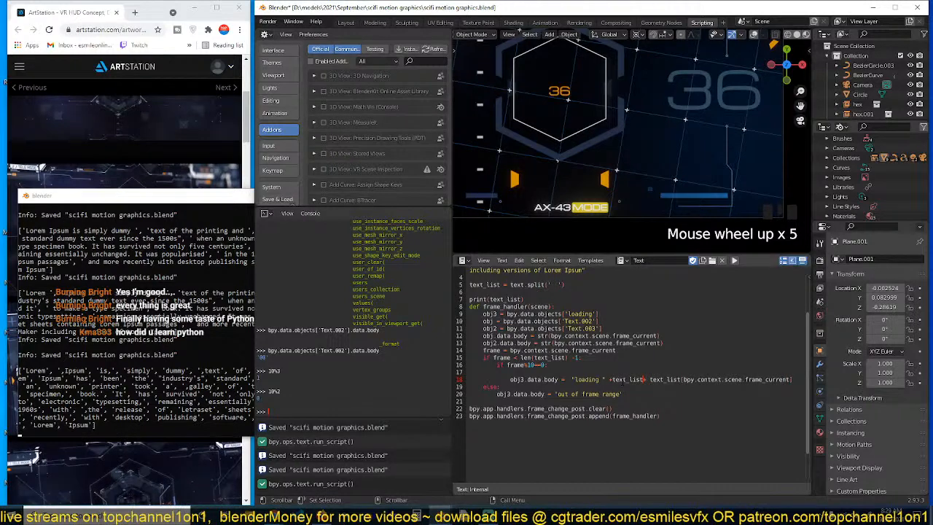
pyautogui.write('[')
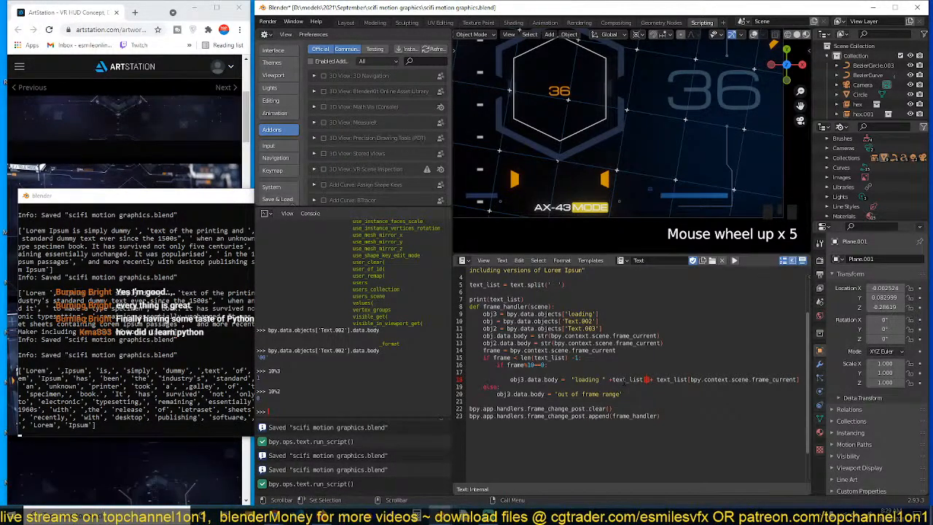
pyautogui.hotkey('ctrl', 's')
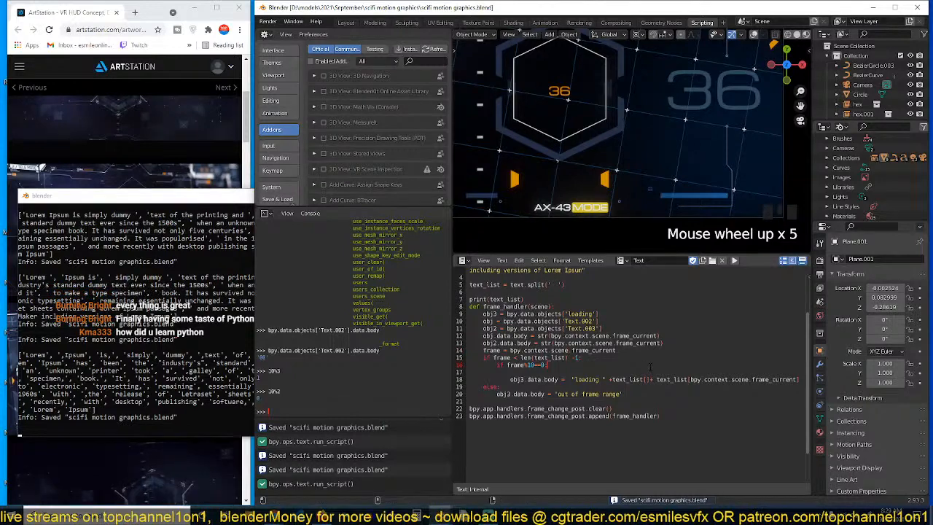
pyautogui.hotkey('ctrl', 's')
pyautogui.hotkey('ctrl', 's')
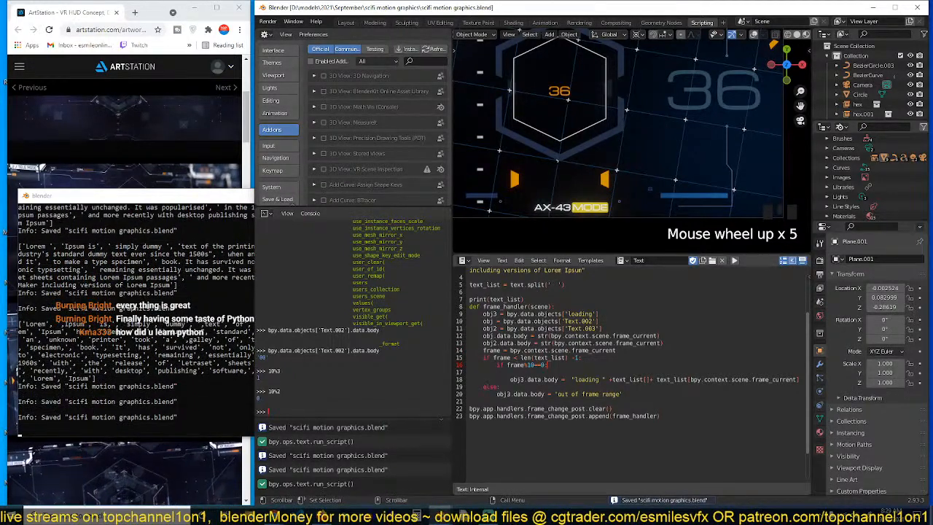
# Switch to the browser, open a separate maximized window and search Google for "python get random items from list"
pyautogui.click(135, 12)
pyautogui.click(217, 7)
pyautogui.moveTo(392, 78); pyautogui.dragTo(628, 30)
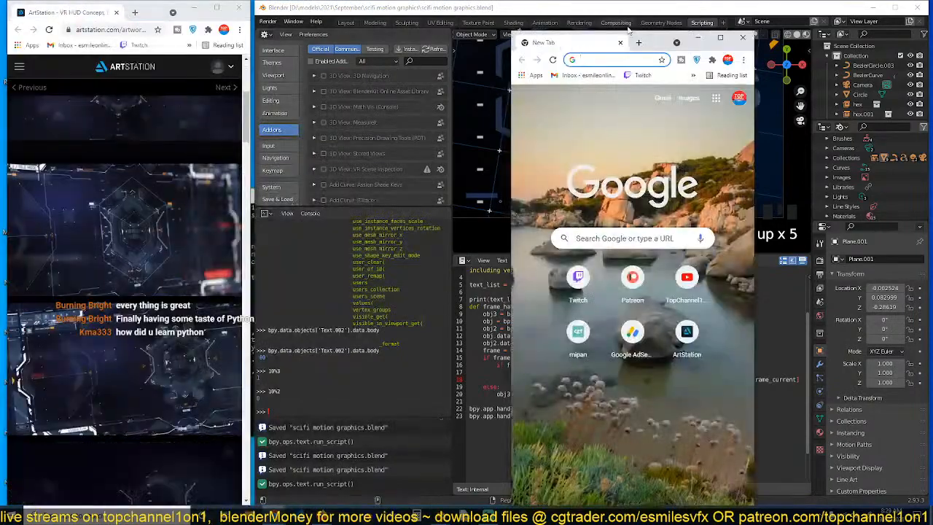
pyautogui.click(721, 38)
pyautogui.write('python get')
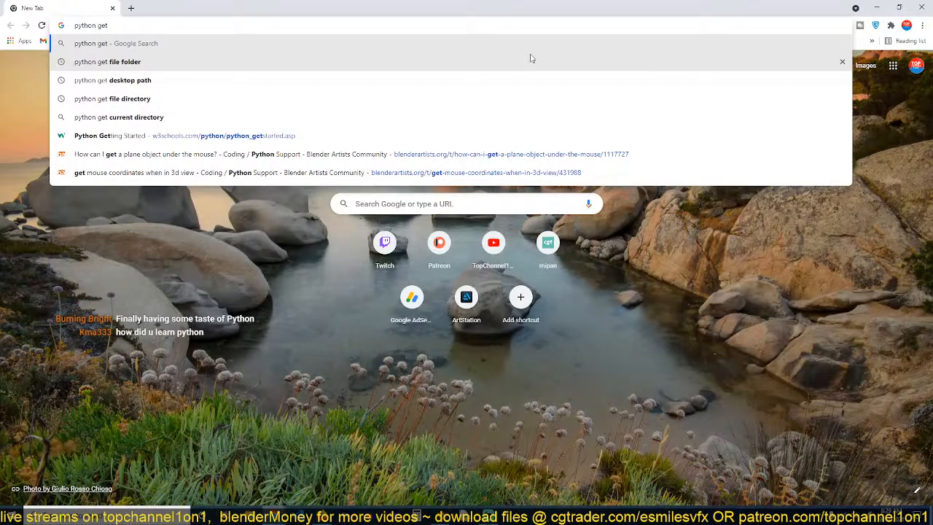
pyautogui.write('random ')
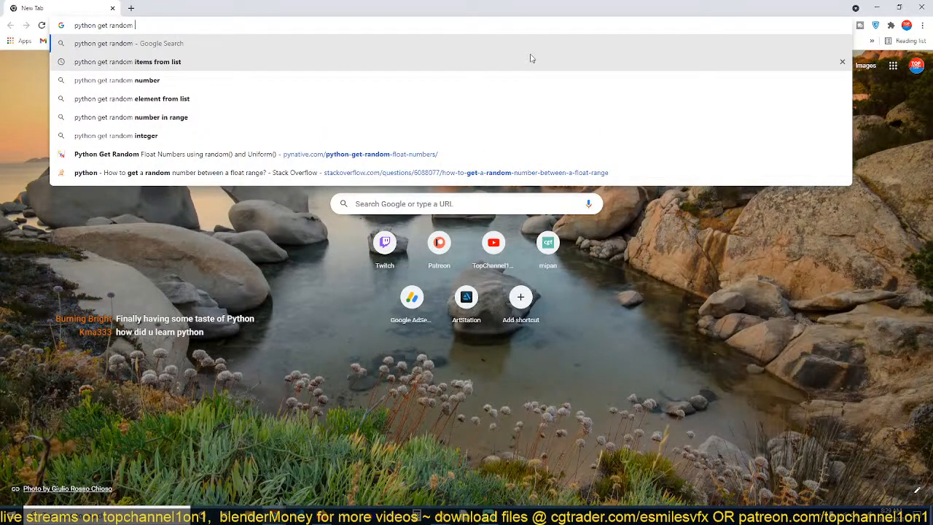
pyautogui.write('num')
pyautogui.press('BackSpace')
pyautogui.press('BackSpace')
pyautogui.press('BackSpace')
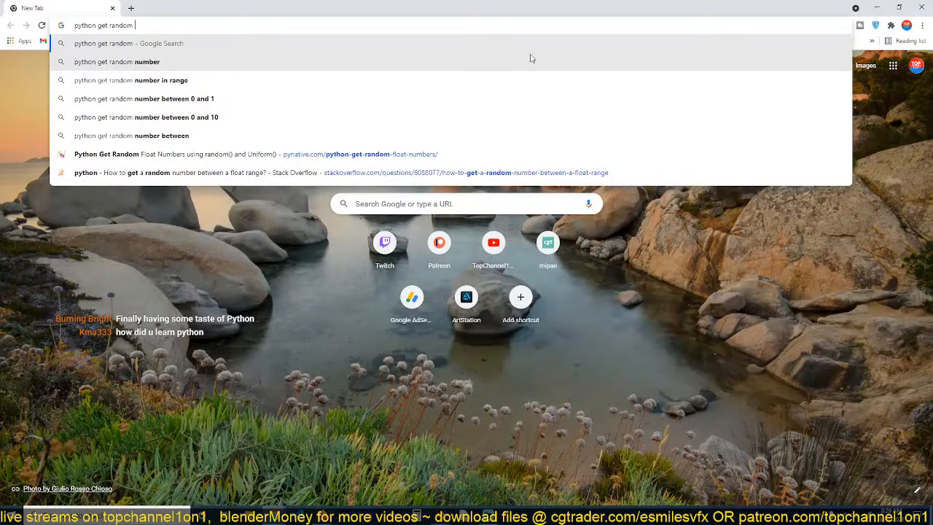
pyautogui.click(457, 65)
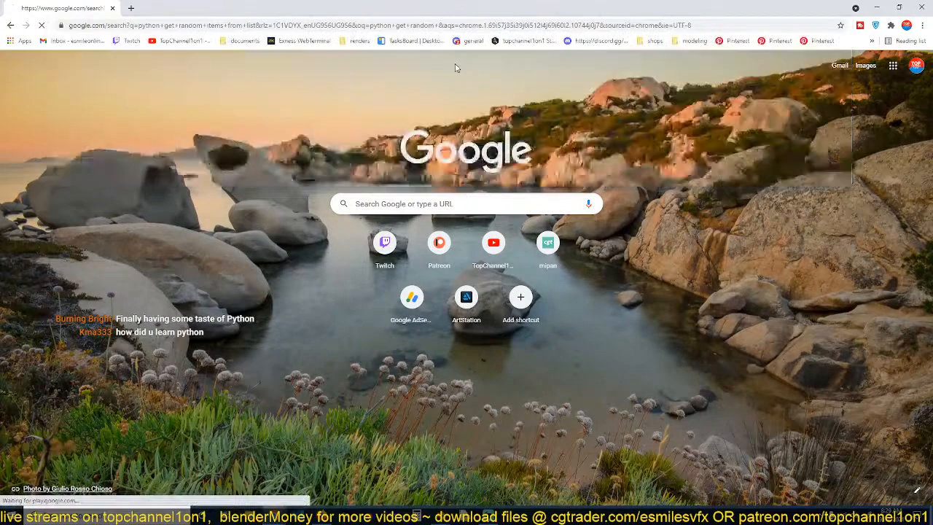
# Open the nkmk note article on random sampling from a list and examine its random.choice() example
pyautogui.middleClick(164, 160)
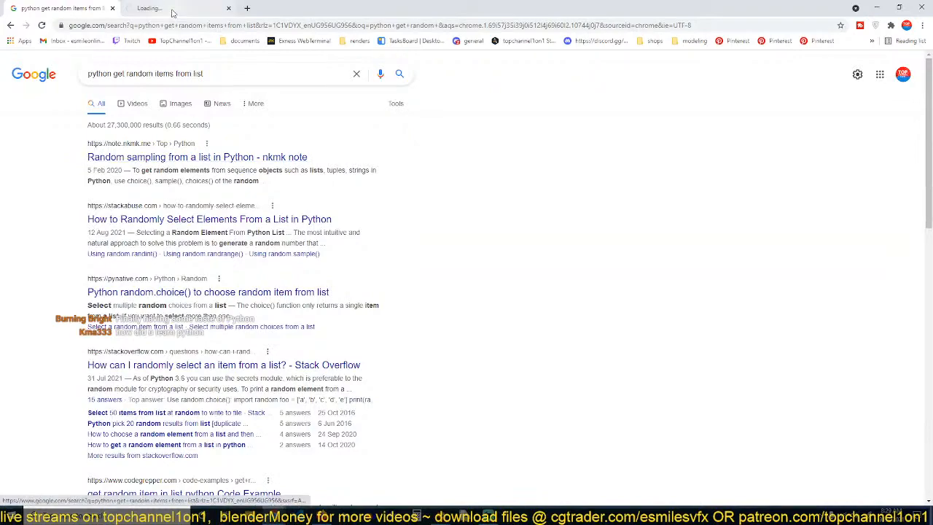
pyautogui.click(175, 8)
pyautogui.scroll(-3, 297, 281)
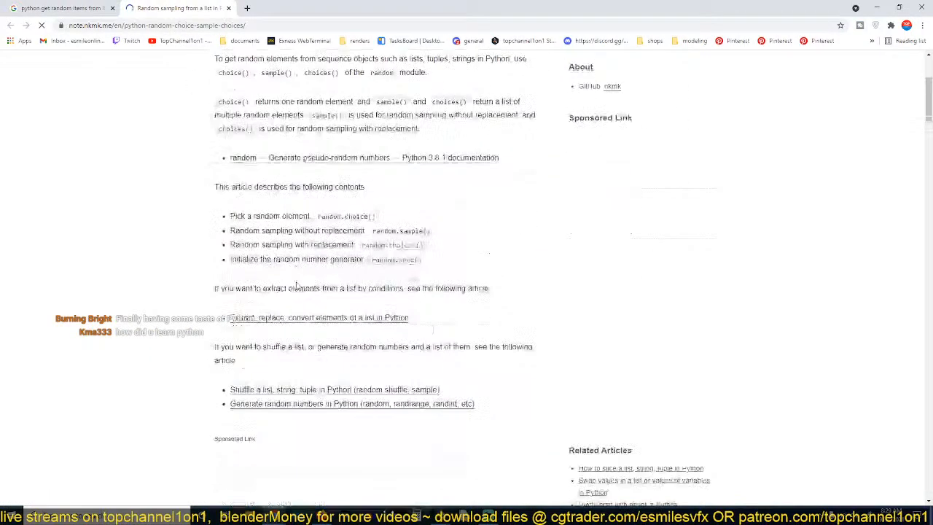
pyautogui.scroll(3, 314, 264)
pyautogui.scroll(-10, 335, 278)
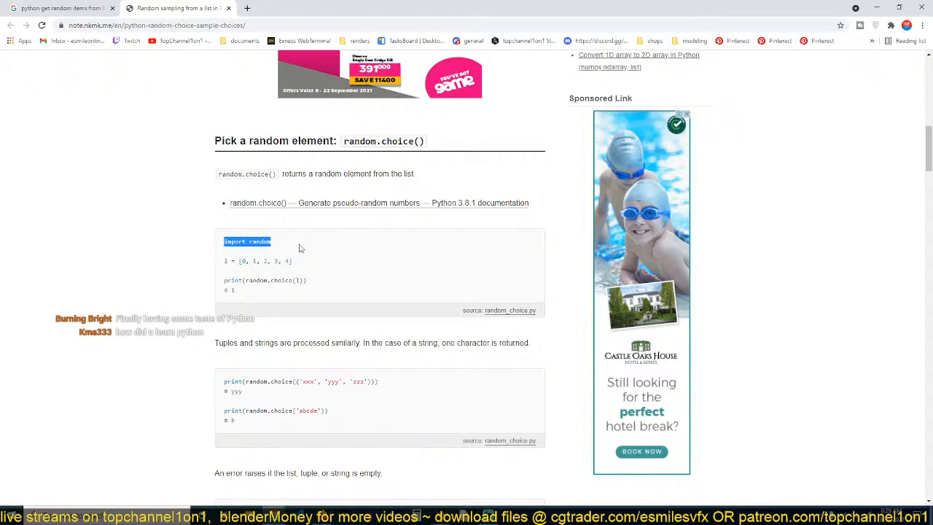
# Switch back to Blender and add the line "import random" below import bpy at the start of the script
pyautogui.click(437, 514)
pyautogui.click(404, 489)
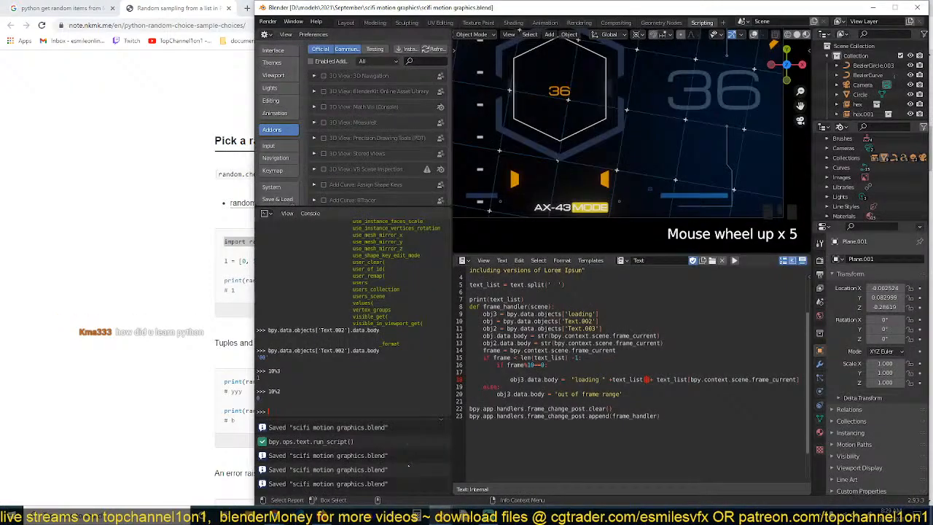
pyautogui.scroll(3, 631, 364)
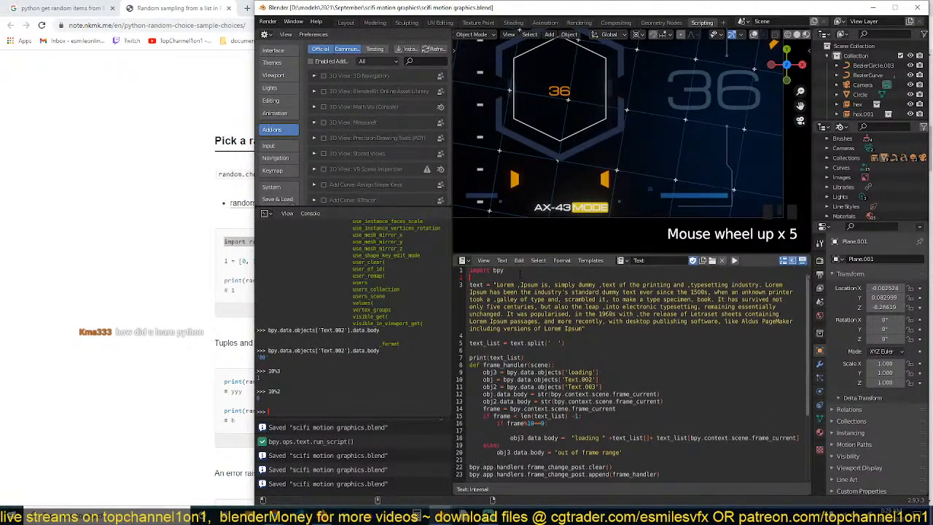
pyautogui.write('import random')
# Copy random.choice(l) from the article, replace text_list[] with random.choice(text_list) in the loading line, then save and run the script
pyautogui.click(151, 296)
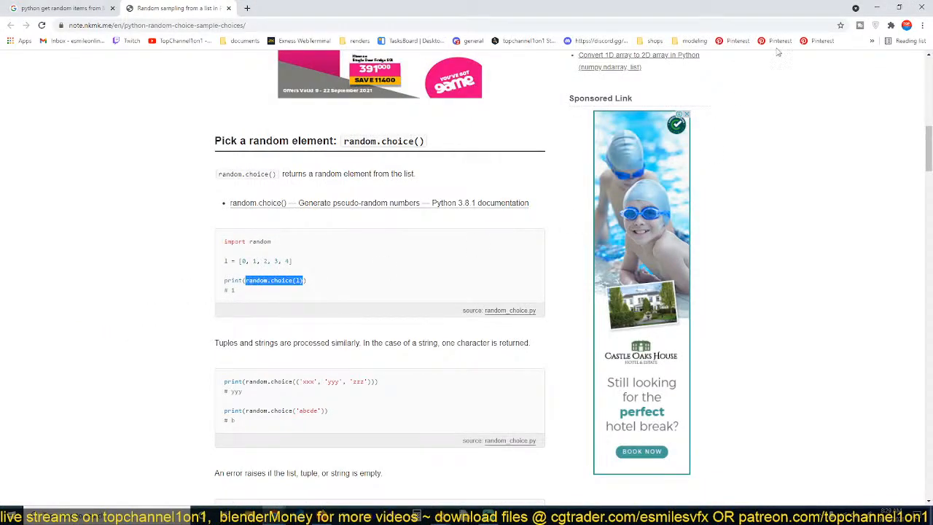
pyautogui.click(875, 8)
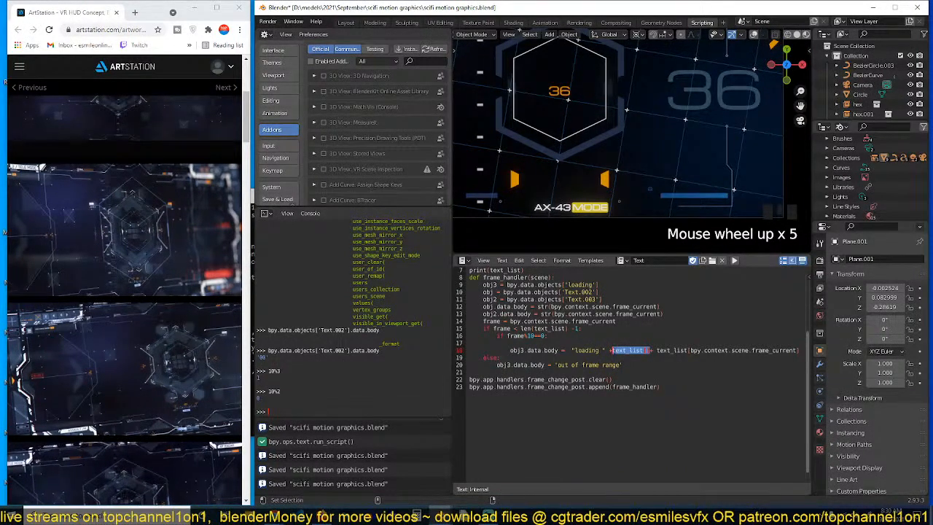
pyautogui.write('random.choice(l')
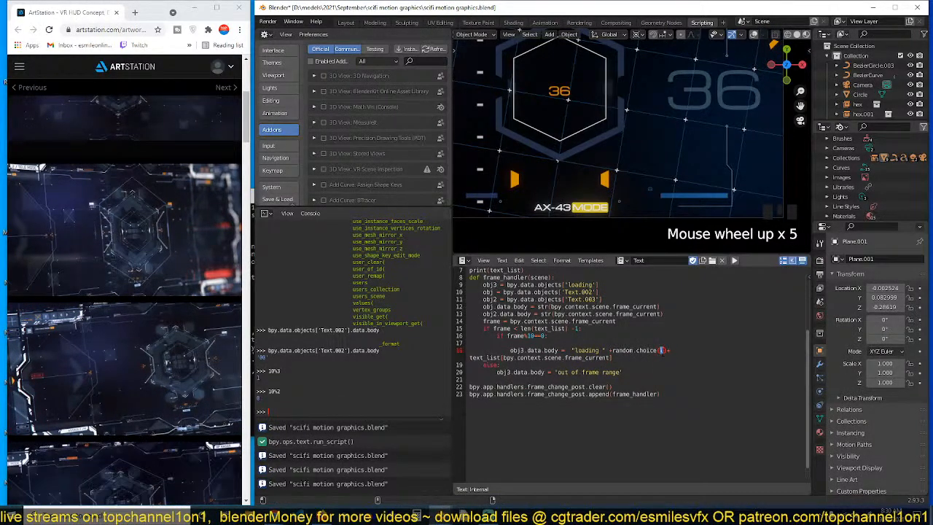
pyautogui.hotkey('ctrl', 's')
pyautogui.click(735, 261)
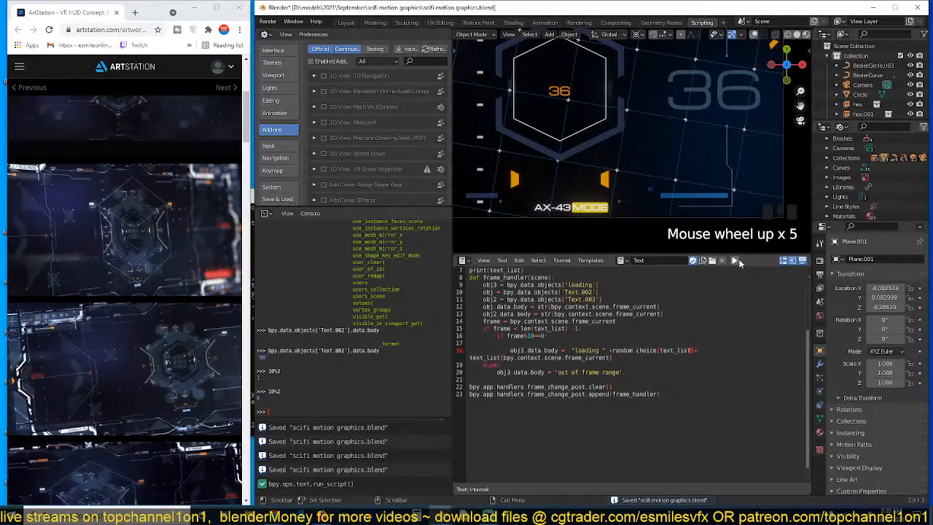
# Play the animation several times to examine the loading text above the blue bar, and save the file
pyautogui.press('space')
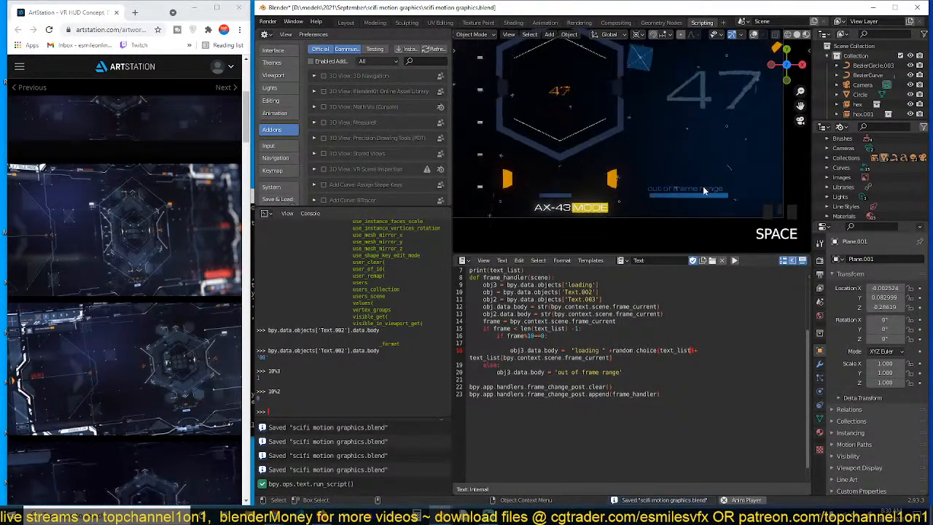
pyautogui.press('space')
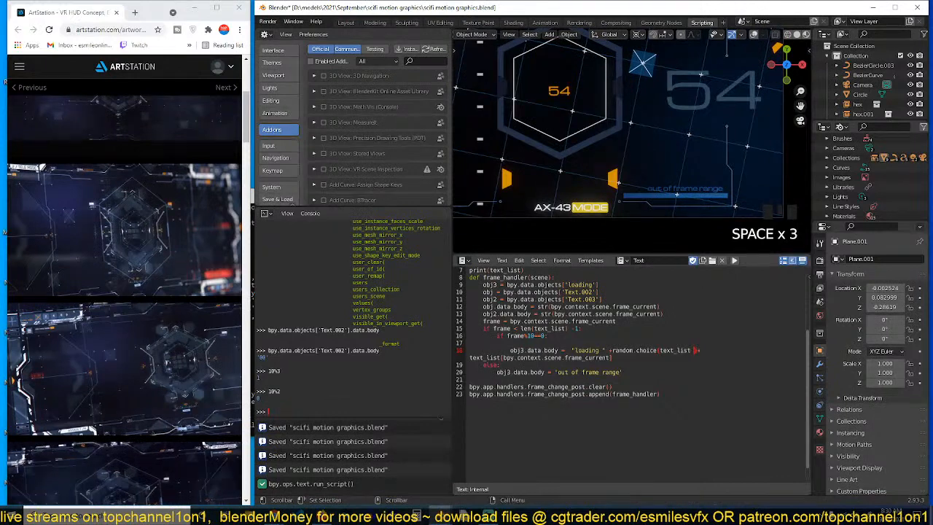
pyautogui.click(681, 195)
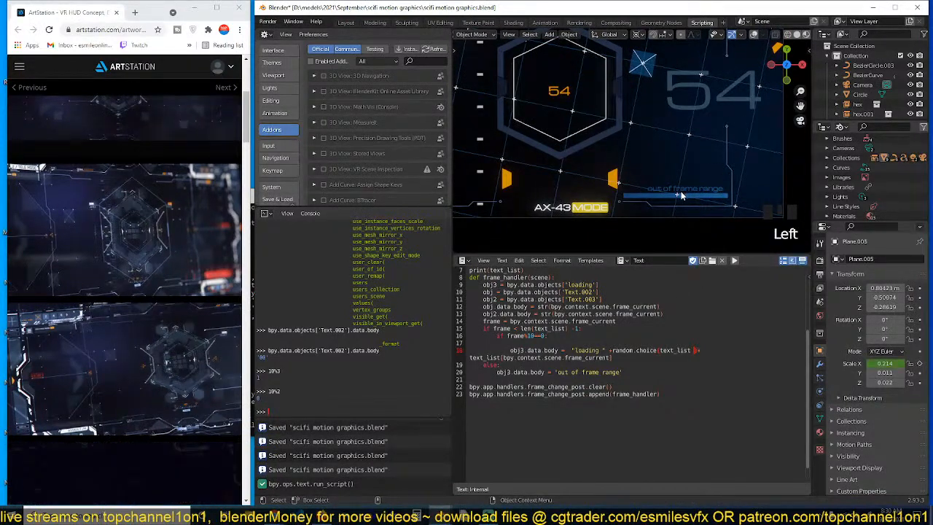
pyautogui.press('space')
pyautogui.click(683, 308)
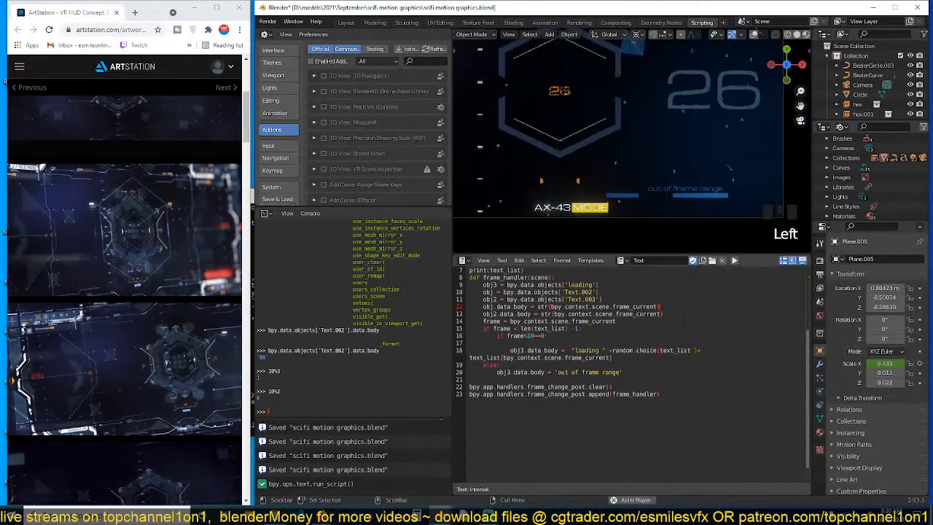
pyautogui.click(651, 337)
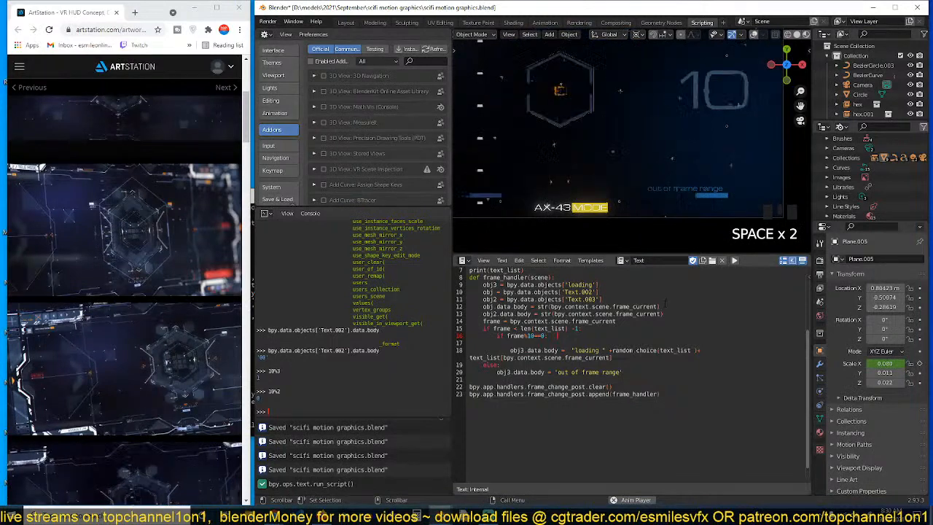
pyautogui.hotkey('ctrl', 's')
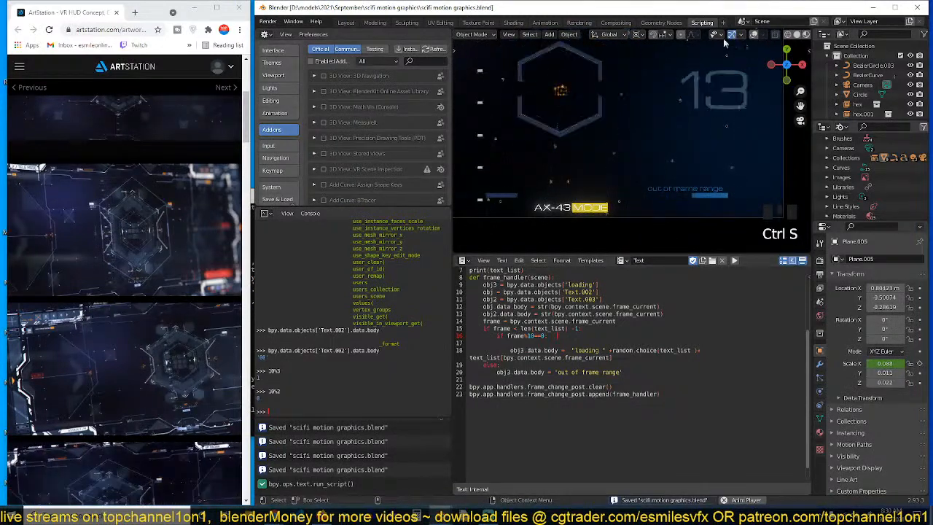
pyautogui.press('space')
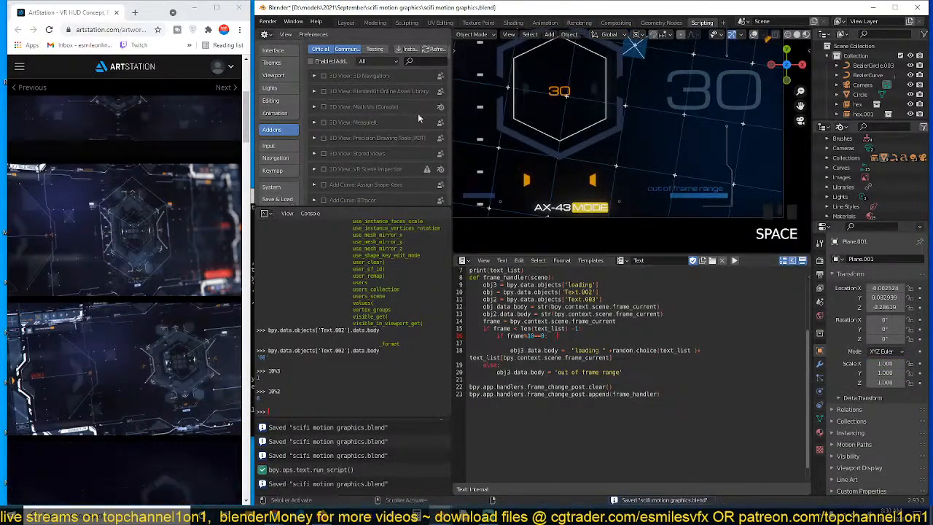
pyautogui.hotkey('ctrl', 's')
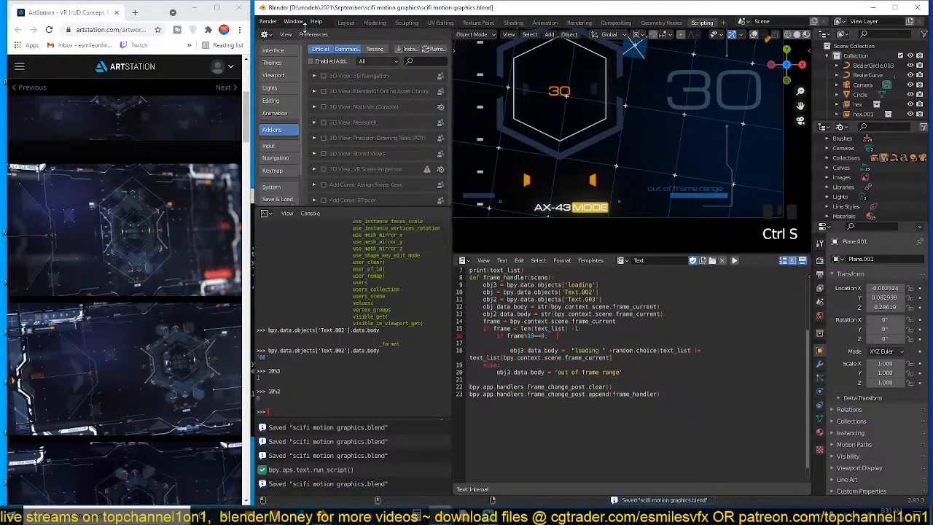
# Bring up Blender's system console and examine the latest script output at its end
pyautogui.click(441, 515)
pyautogui.click(491, 489)
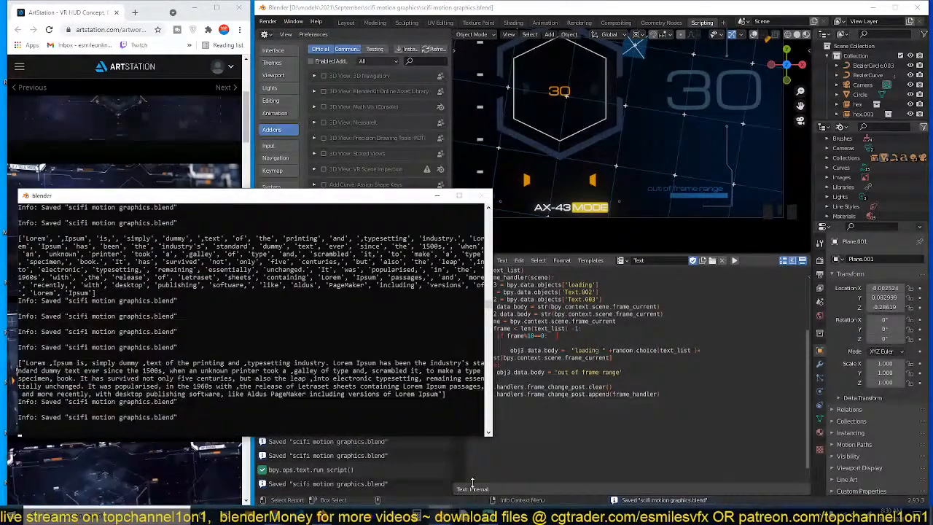
pyautogui.scroll(-2, 306, 383)
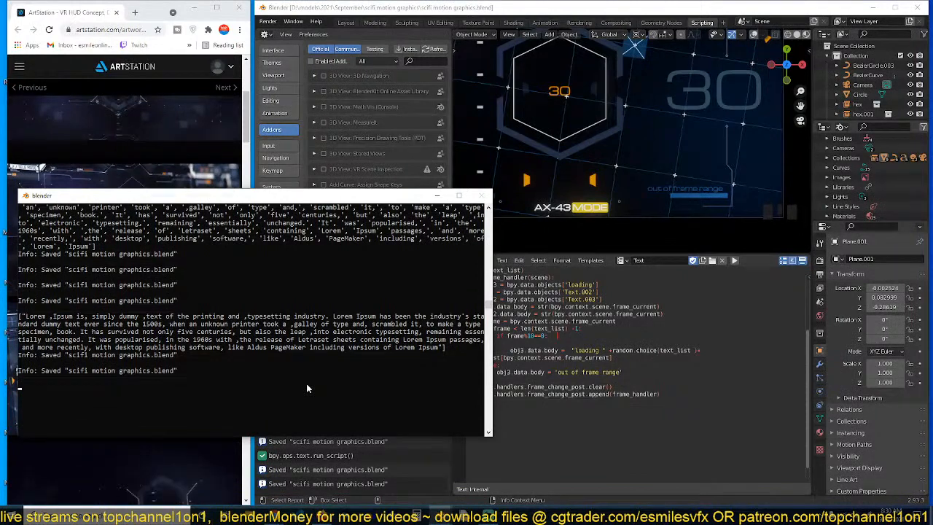
# Delete the print(text_list) line above the frame_handler definition and save the file
pyautogui.click(643, 373)
pyautogui.scroll(2, 631, 368)
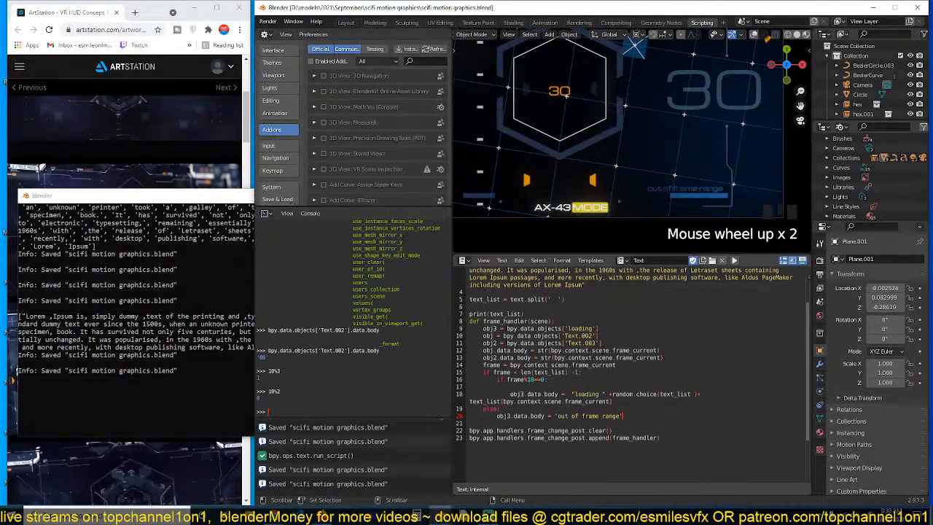
pyautogui.moveTo(535, 314); pyautogui.dragTo(533, 306)
pyautogui.press('BackSpace')
pyautogui.hotkey('ctrl', 's')
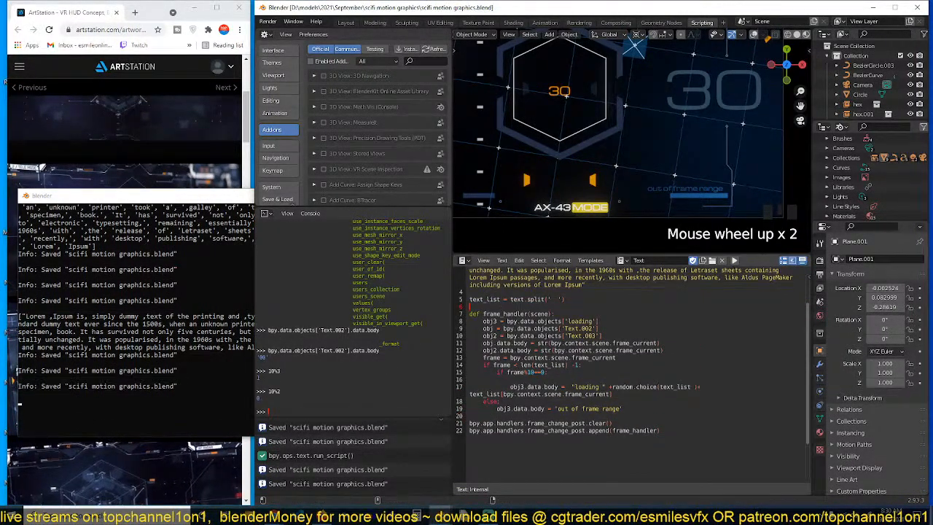
# Run the script and briefly play the animation to examine the loading text
pyautogui.click(734, 260)
pyautogui.press('space')
pyautogui.press('space')
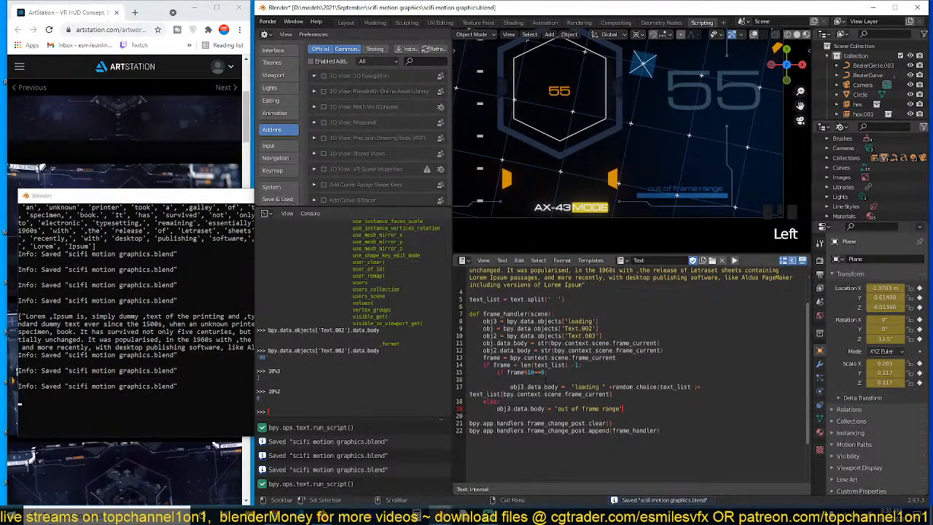
# Remove the blank line inside the modulo condition, change the condition to frame%2==0 and save the file
pyautogui.press('BackSpace')
pyautogui.press('BackSpace')
pyautogui.press('BackSpace')
pyautogui.press('BackSpace')
pyautogui.press('BackSpace')
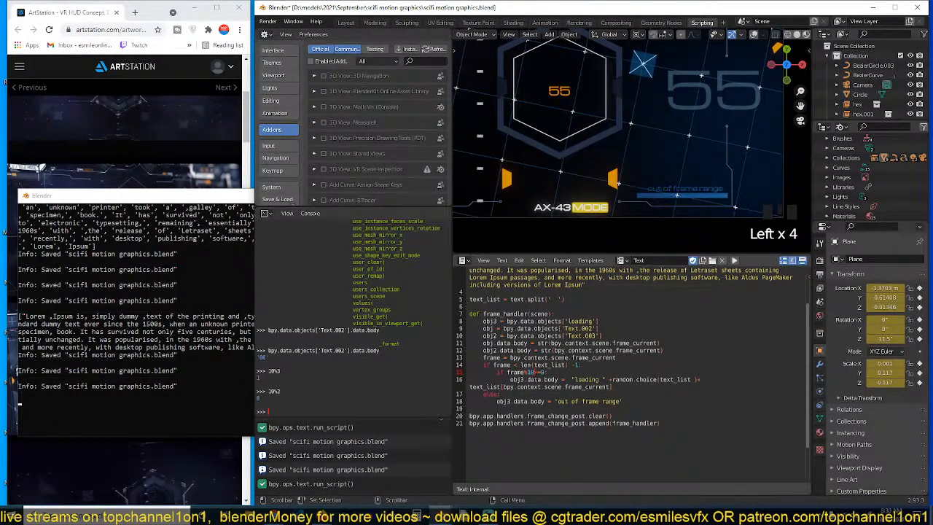
pyautogui.write('2')
pyautogui.hotkey('ctrl', 's')
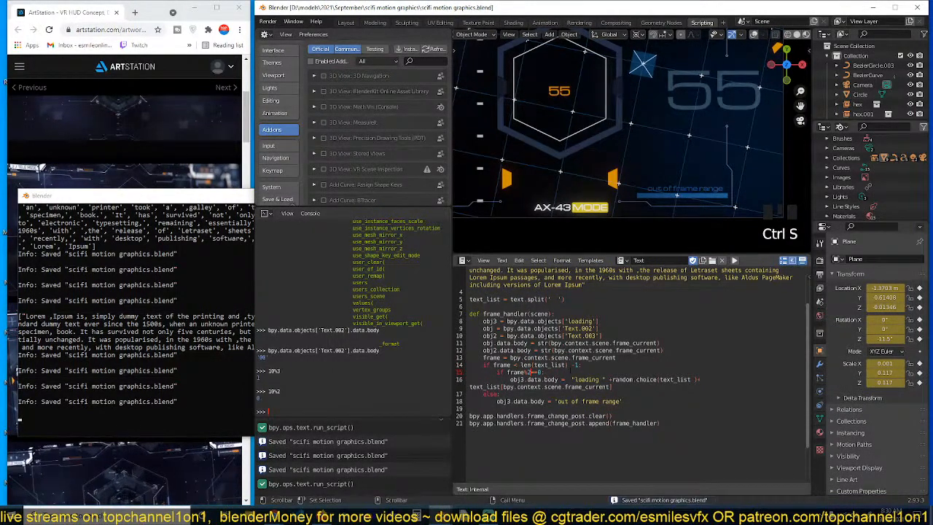
# Set the separator in the text.split call to a single space, save the file and run the script
pyautogui.scroll(1, 568, 352)
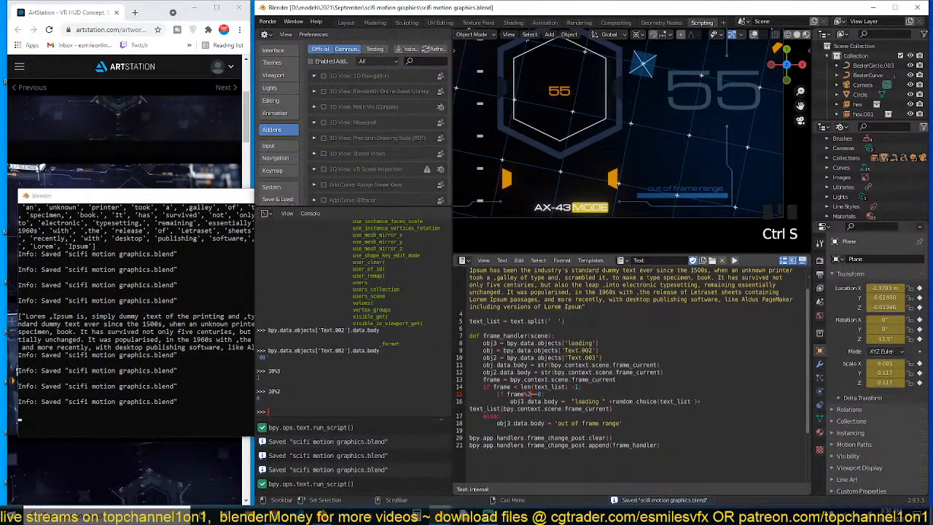
pyautogui.press('Delete')
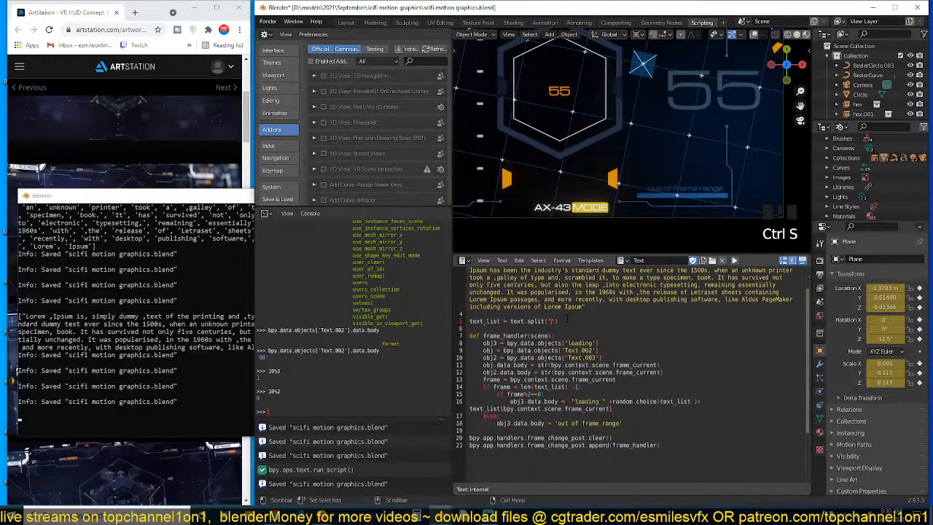
pyautogui.hotkey('ctrl', 's')
pyautogui.hotkey('alt', 'p')
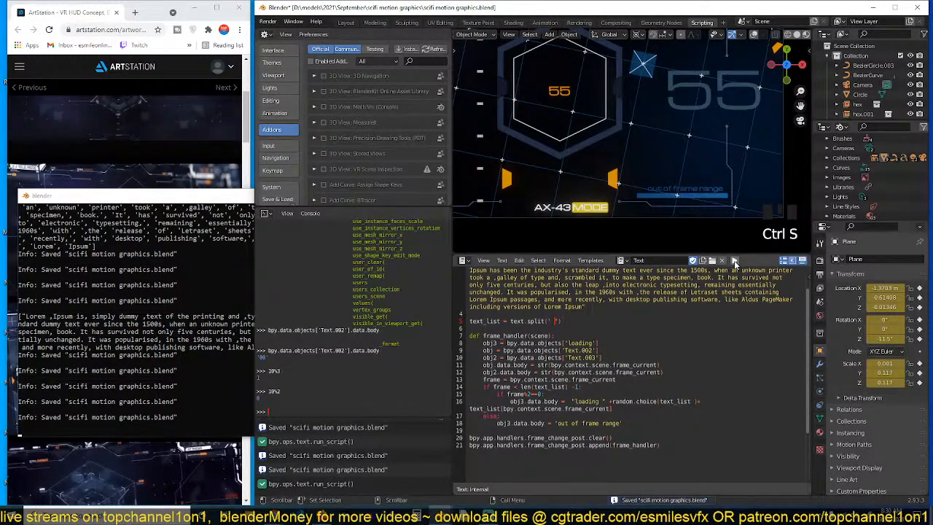
# Play the animation and examine the loading words above the blue bar up close
pyautogui.press('space')
pyautogui.scroll(4, 671, 182)
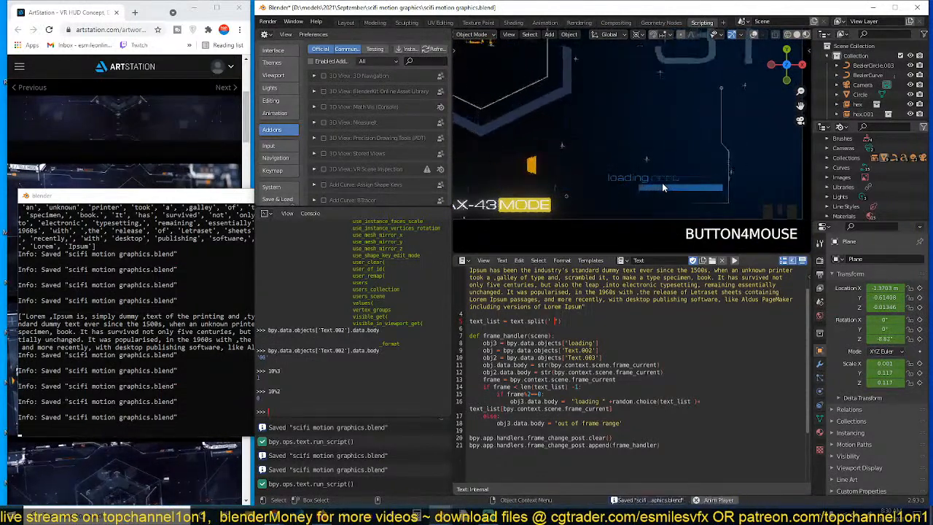
pyautogui.press('space')
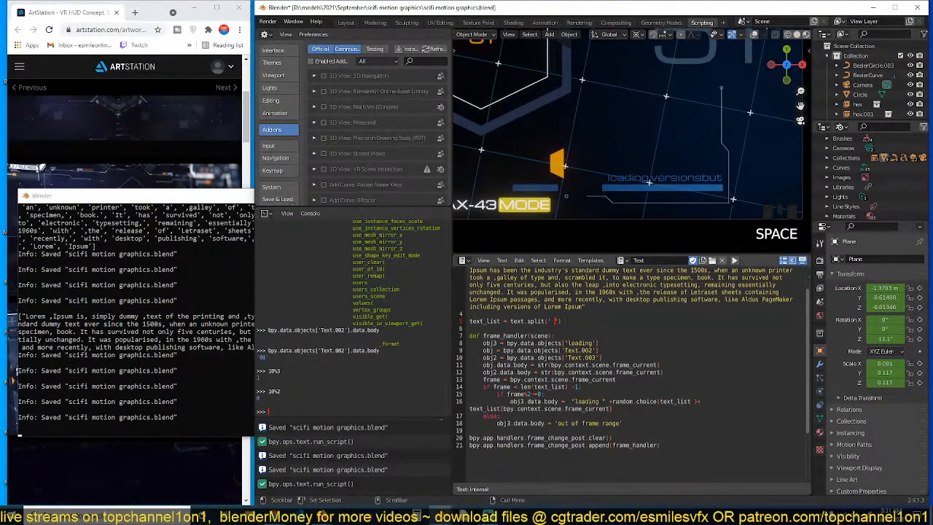
# Change the condition to frame%10==0, insert + " " after random.choice(text_list ) in the loading line, then save and run the script
pyautogui.hotkey('ctrl', 's')
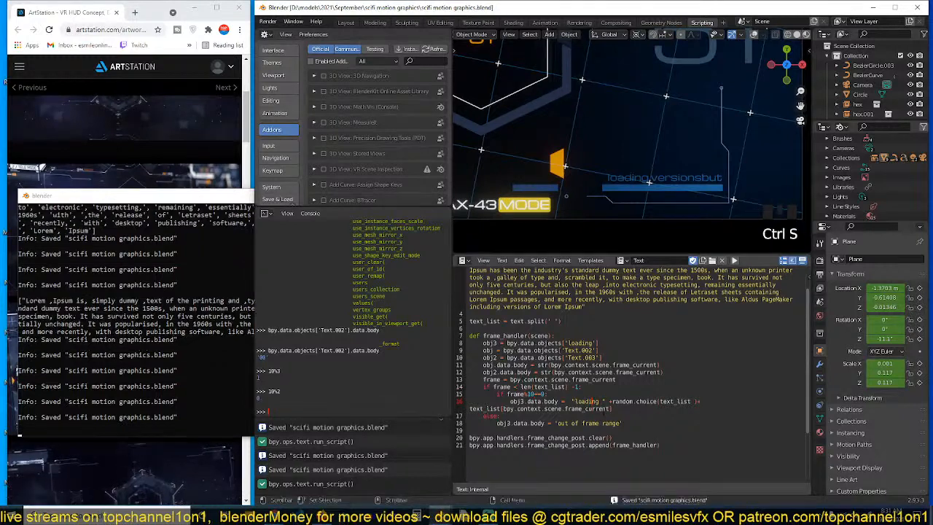
pyautogui.scroll(-1, 631, 357)
pyautogui.press('Left')
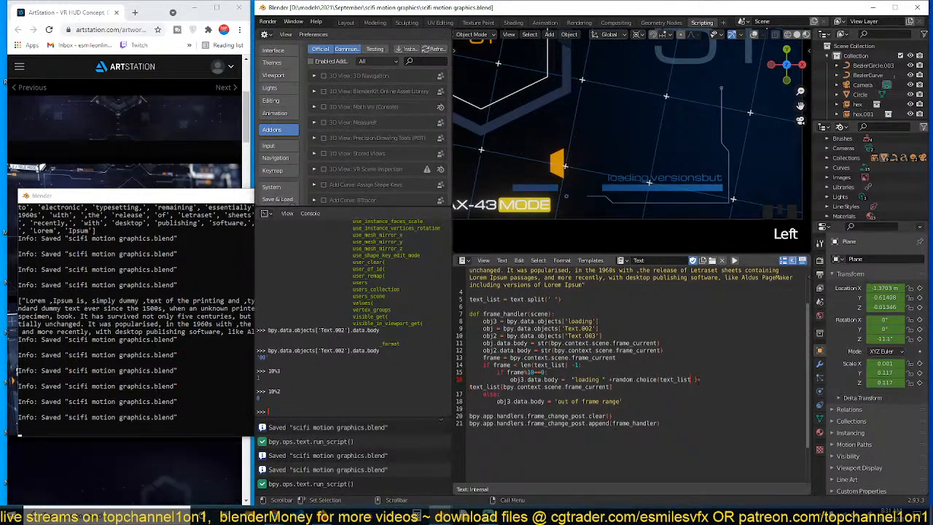
pyautogui.hotkey('ctrl', 's')
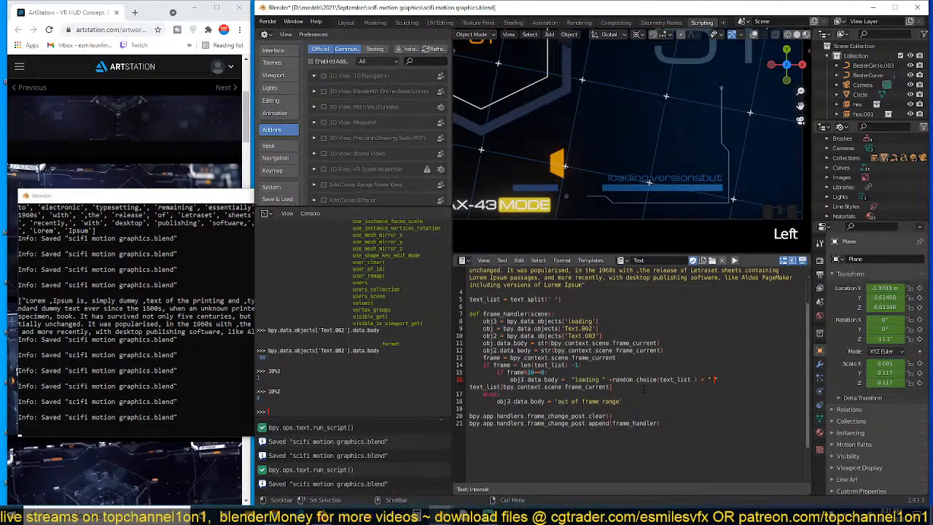
pyautogui.hotkey('ctrl', 's')
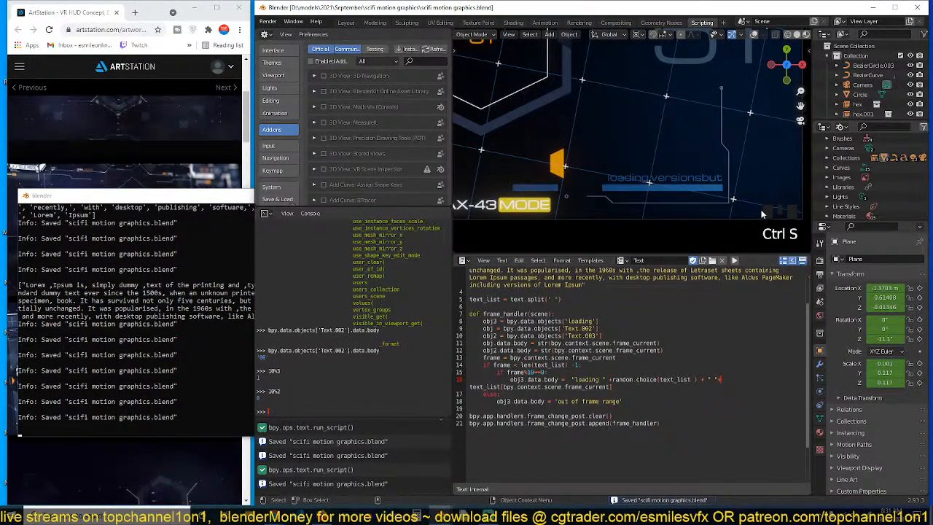
pyautogui.click(734, 259)
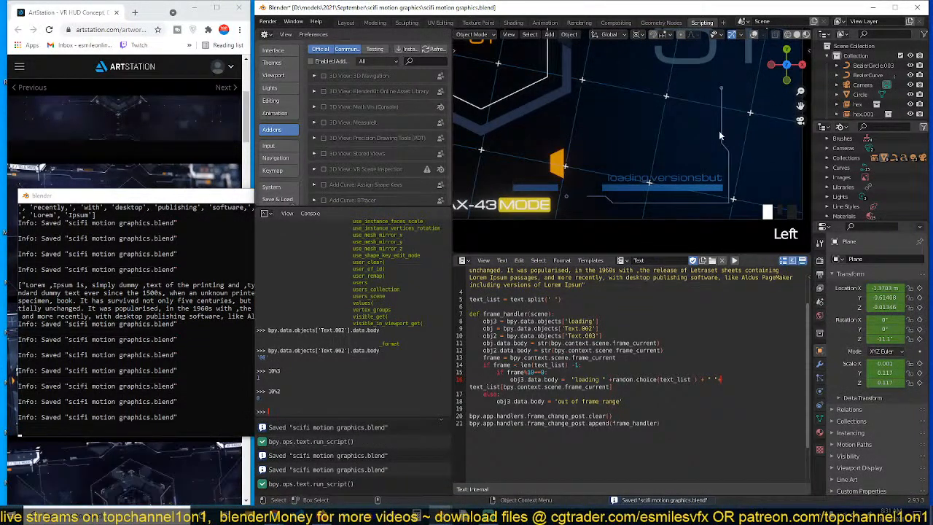
# Play the animation to examine the spacing between the random words in the loading text
pyautogui.press('space')
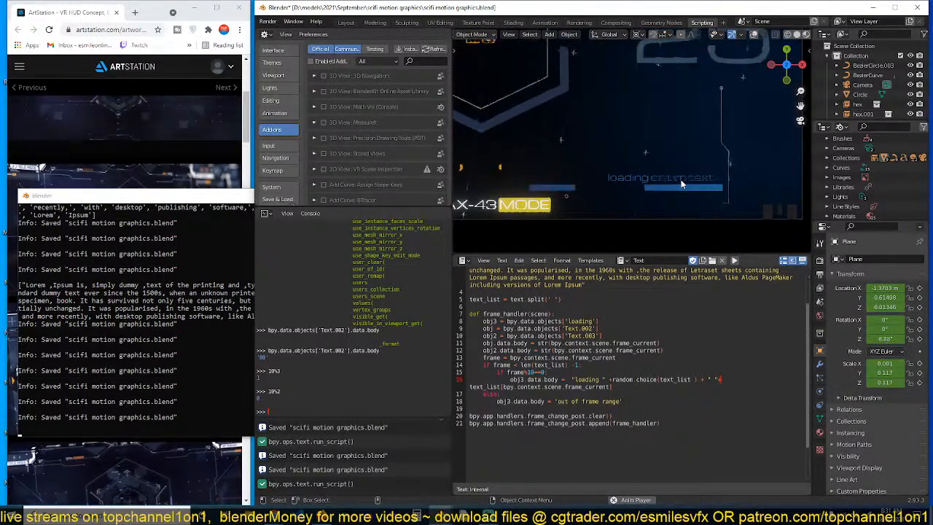
pyautogui.scroll(-2, 681, 182)
pyautogui.scroll(2, 681, 179)
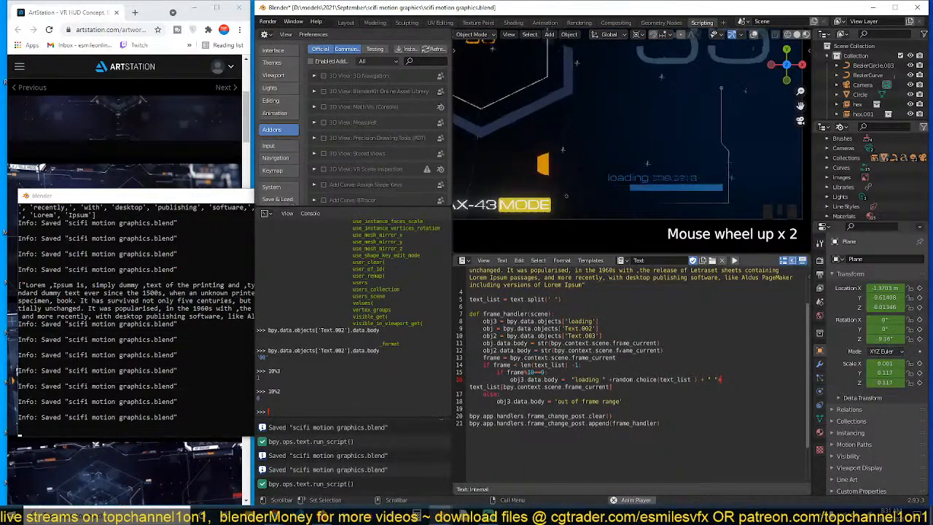
# Add three dots after loading in the string so it reads "loading... " and save the file
pyautogui.press('Left')
pyautogui.press('Left')
pyautogui.press('Left')
pyautogui.press('Left')
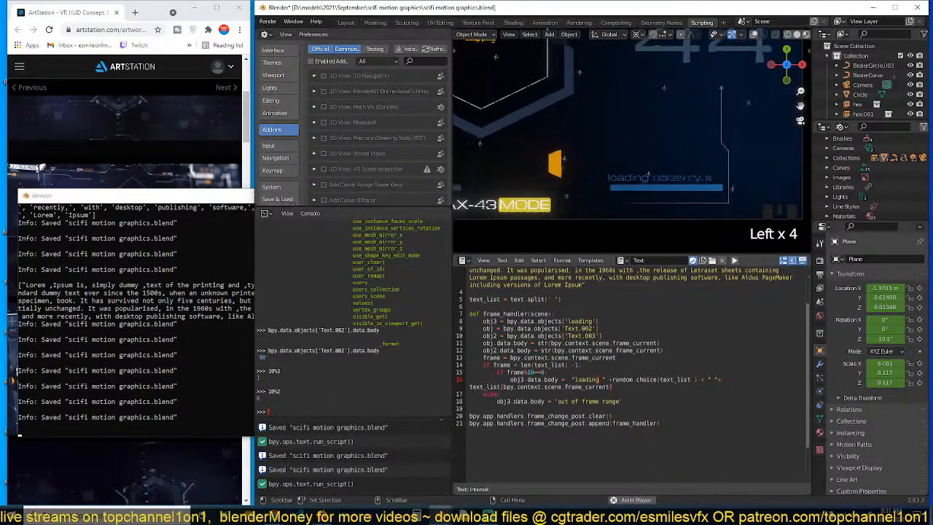
pyautogui.write('....')
pyautogui.hotkey('ctrl', 's')
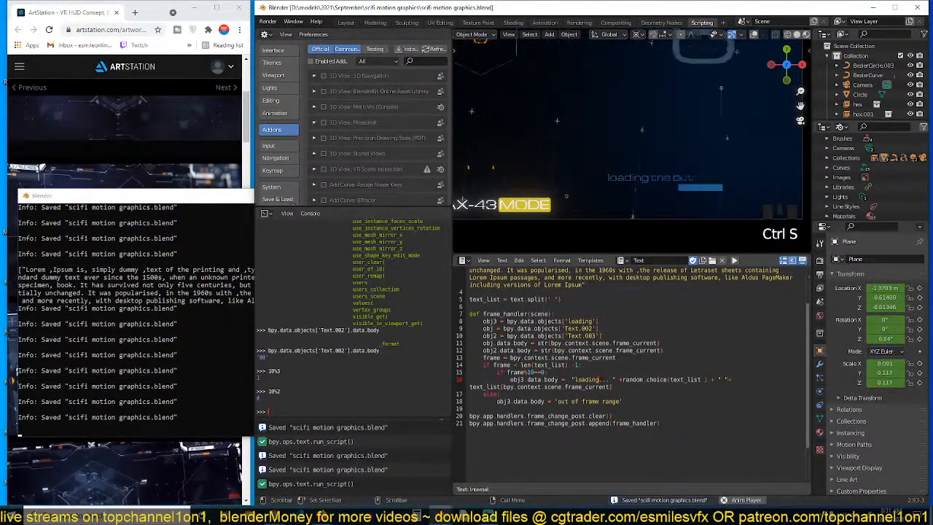
# Watch the loading text in the wider HUD view during playback, then stop the animation
pyautogui.scroll(-2, 638, 190)
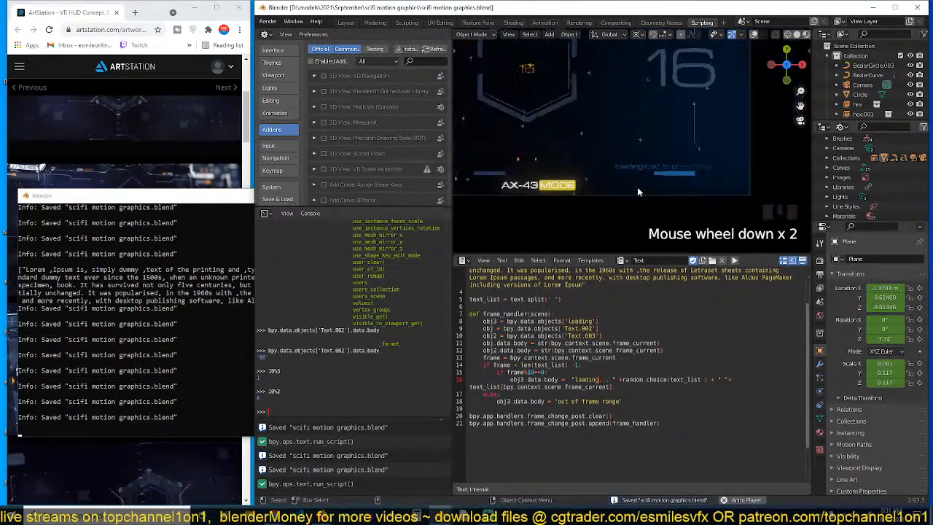
pyautogui.scroll(-3, 637, 187)
pyautogui.scroll(2, 659, 192)
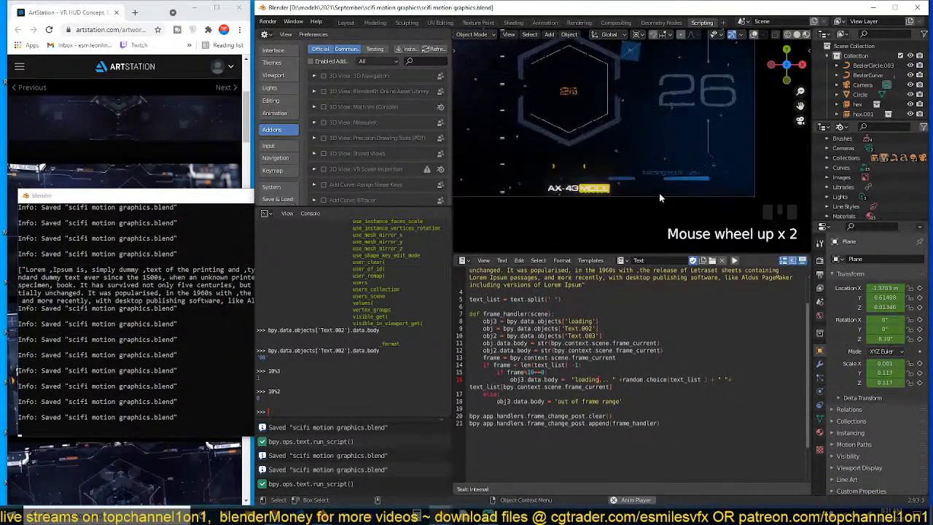
pyautogui.press('space')
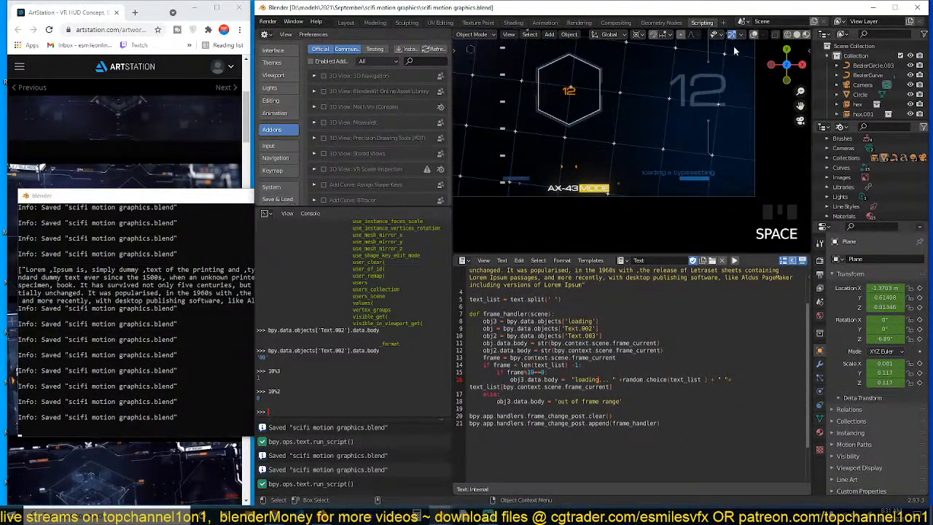
# Select the loading text object, show the viewport overlays and set its horizontal paragraph alignment to Right
pyautogui.click(669, 175)
pyautogui.click(752, 34)
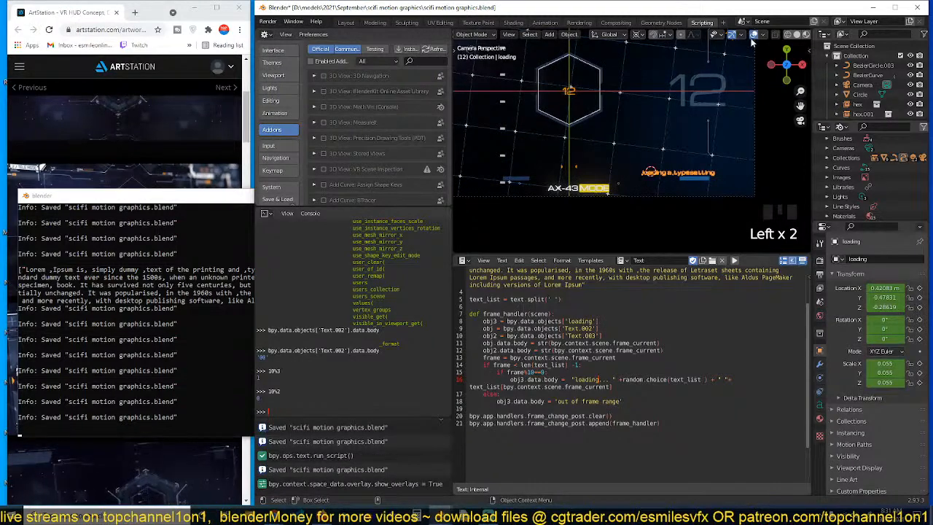
pyautogui.click(820, 405)
pyautogui.scroll(-4, 865, 435)
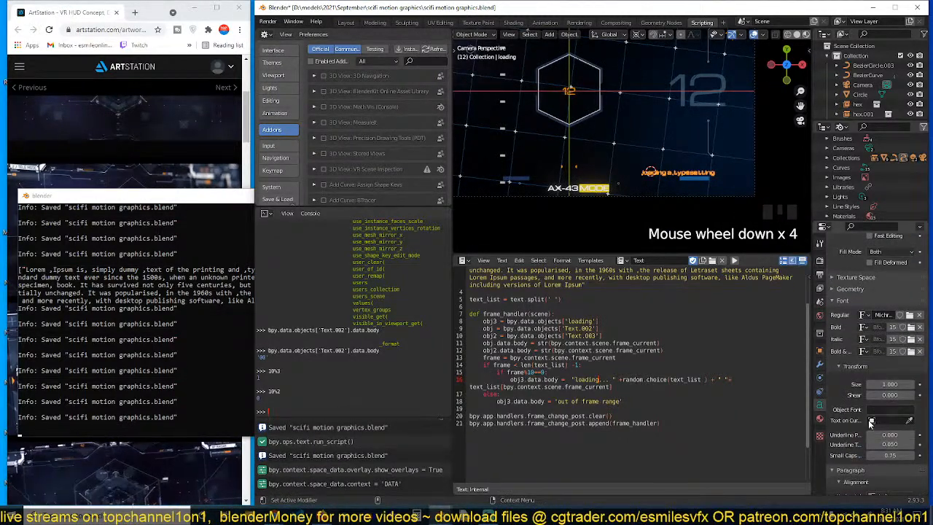
pyautogui.scroll(-5, 870, 424)
pyautogui.click(886, 399)
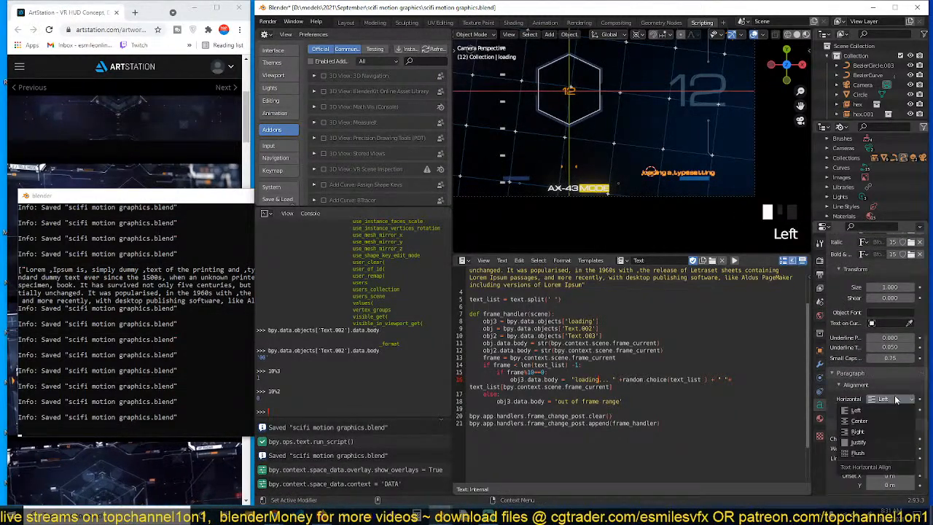
pyautogui.click(869, 433)
# Move the loading text about 0.38 m along X to line up with the blue bar, save and deselect it
pyautogui.scroll(3, 680, 221)
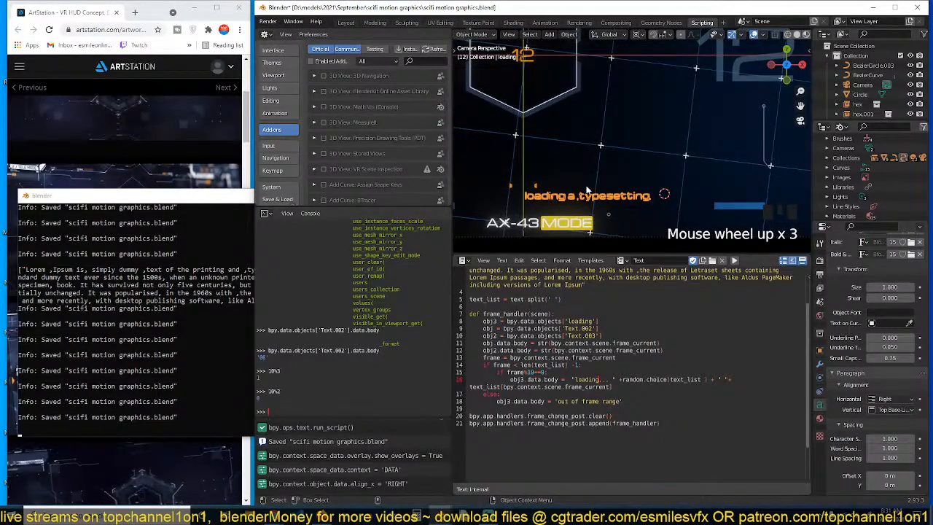
pyautogui.press('g')
pyautogui.press('x')
pyautogui.click(701, 187)
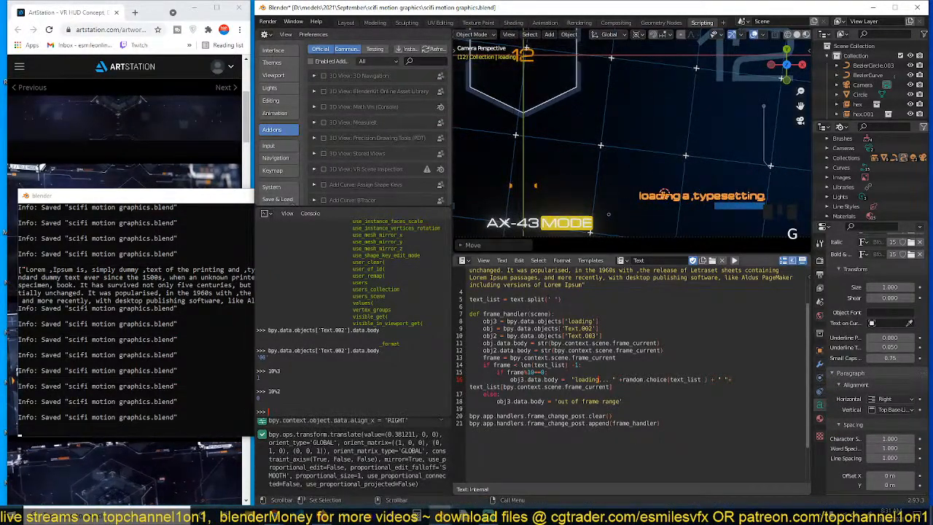
pyautogui.hotkey('ctrl', 's')
pyautogui.hotkey('alt', 'a')
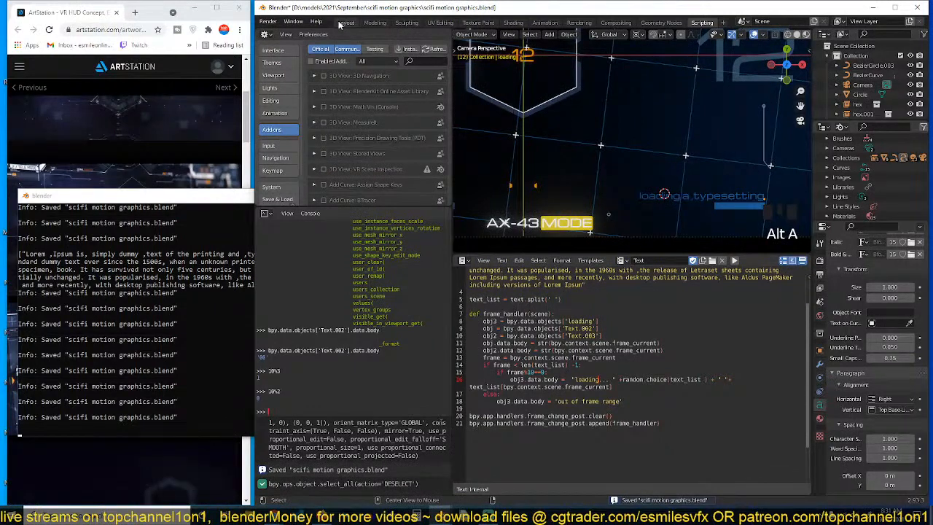
# Switch to the Layout workspace and briefly play the animation to check the loading text's position
pyautogui.click(345, 23)
pyautogui.press('space')
pyautogui.press('space')
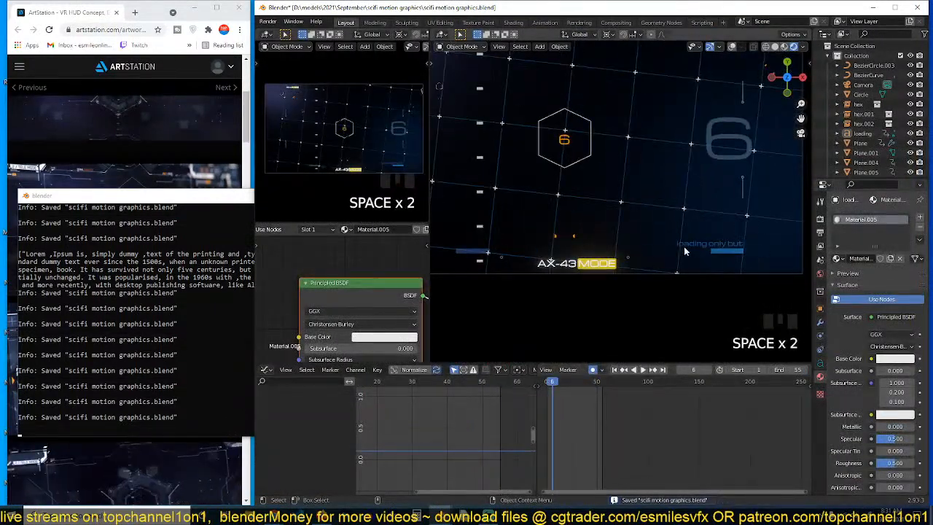
# Show the overlays, select the loading text object, delete all its keyframes and save the file
pyautogui.click(689, 243)
pyautogui.click(701, 226)
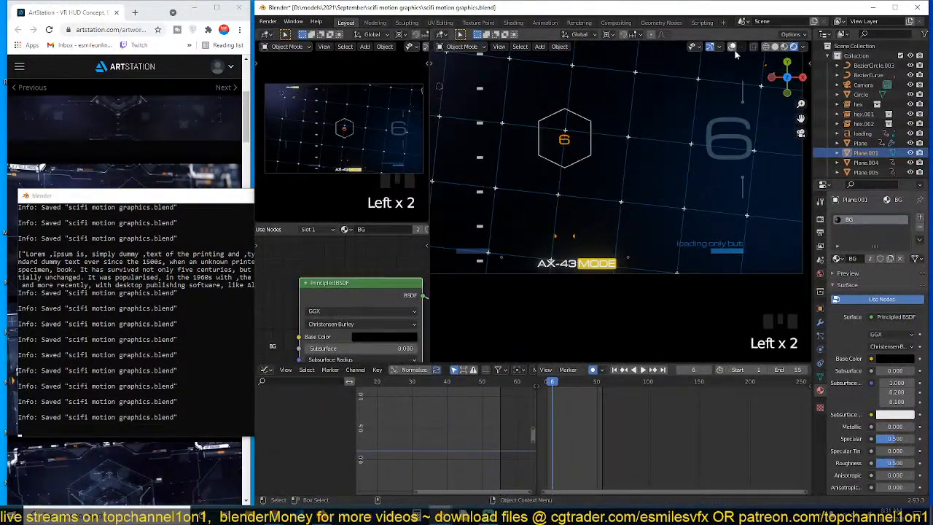
pyautogui.click(732, 46)
pyautogui.click(706, 246)
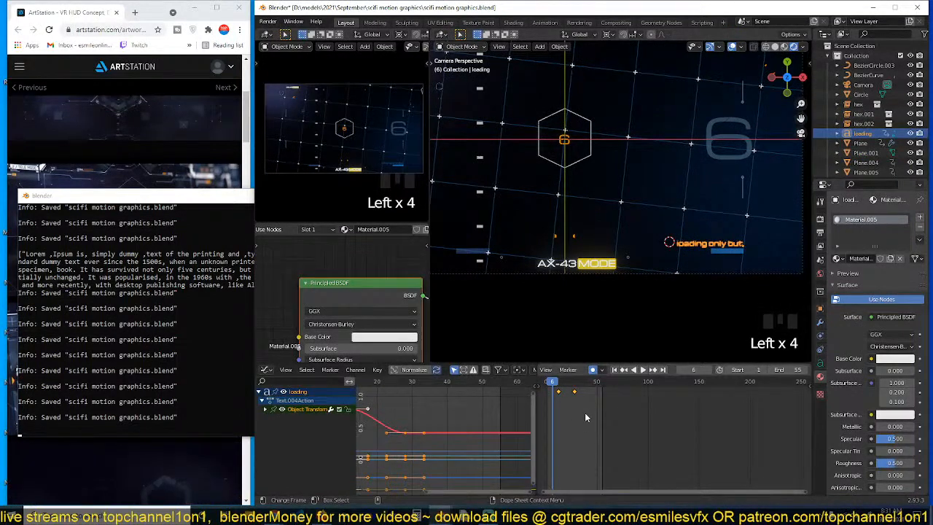
pyautogui.press('a')
pyautogui.press('x')
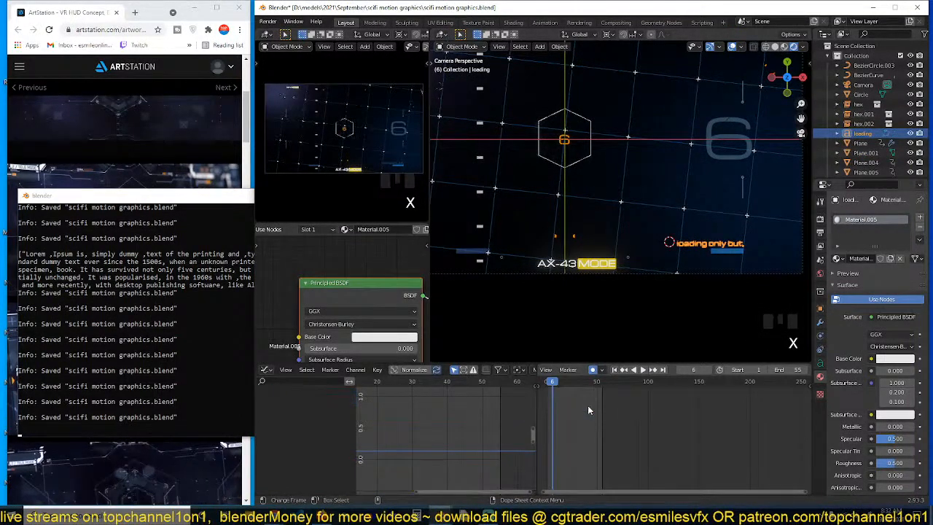
pyautogui.hotkey('ctrl', 'Tab')
pyautogui.hotkey('ctrl', 'Tab')
pyautogui.hotkey('ctrl', 's')
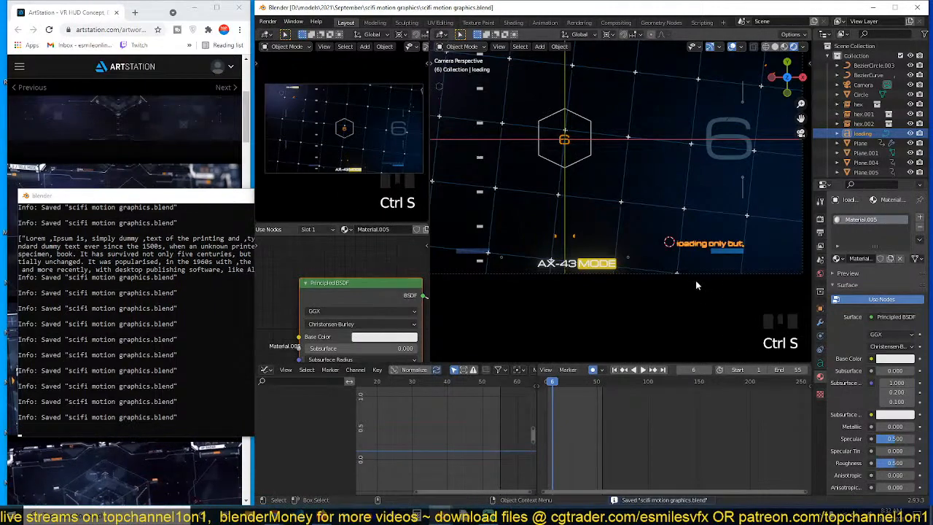
# Deselect everything and play the animation to examine the loading text's placement within the HUD
pyautogui.hotkey('alt', 'a')
pyautogui.press('space')
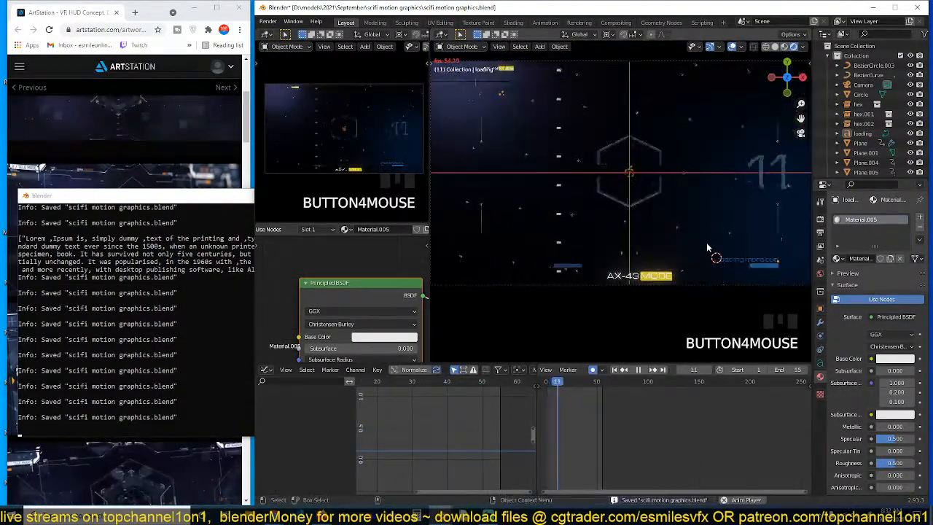
pyautogui.scroll(-2, 704, 245)
pyautogui.scroll(3, 695, 248)
pyautogui.scroll(-2, 693, 262)
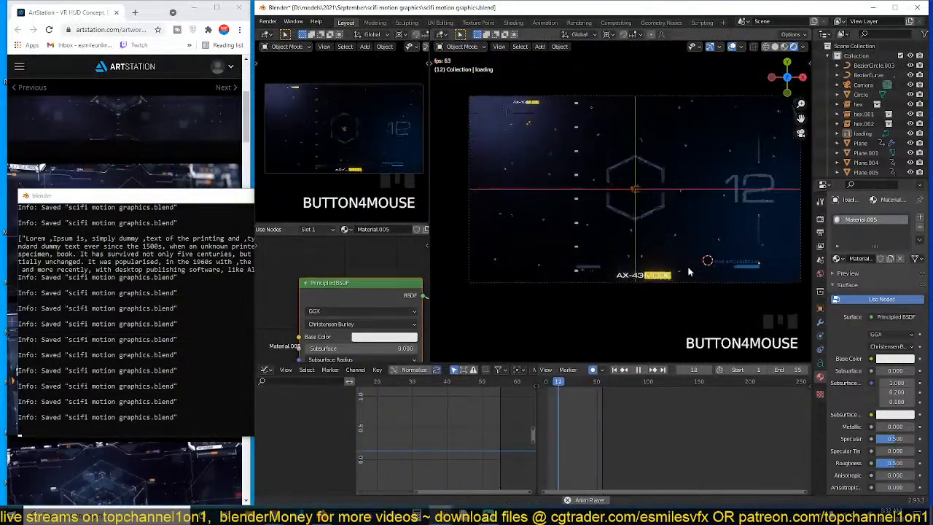
pyautogui.press('space')
# Duplicate the loading text, place the copy beneath the upper AX-43 MODE label and try rescaling it
pyautogui.click(736, 277)
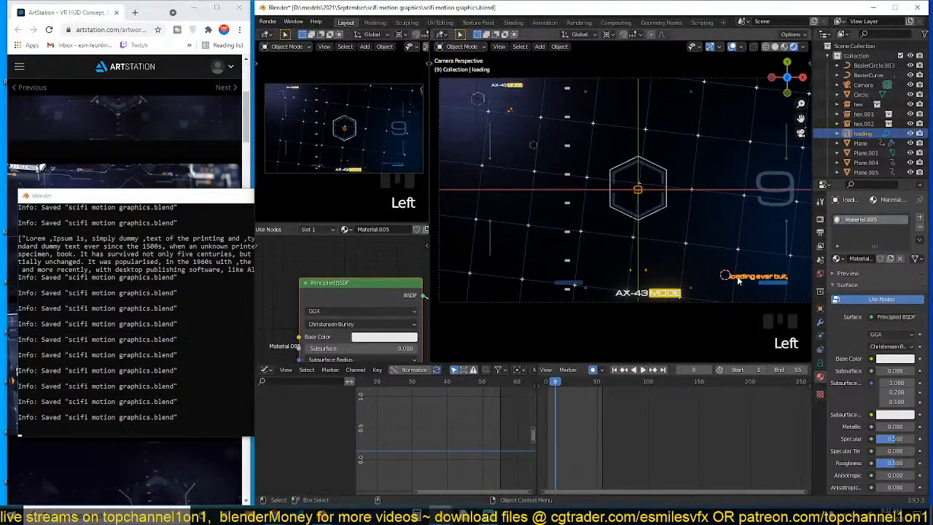
pyautogui.hotkey('shift', 'd')
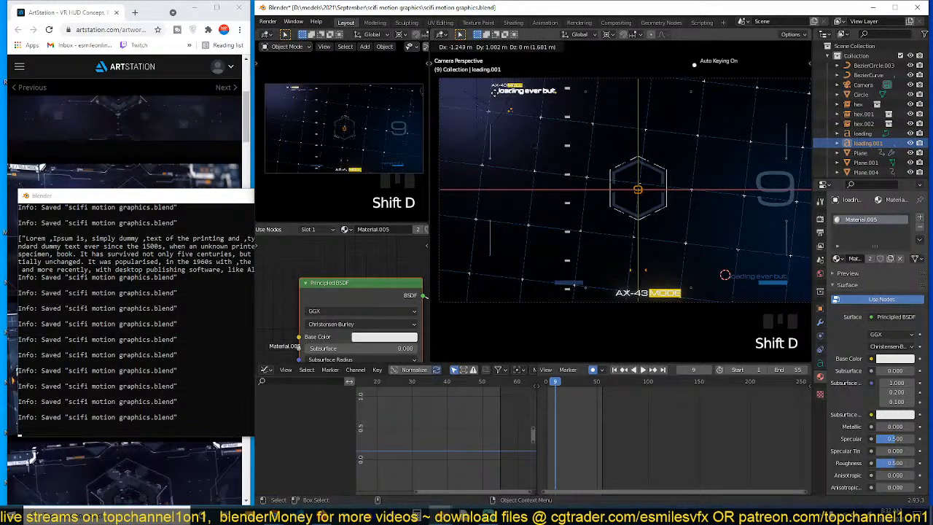
pyautogui.click(493, 95)
pyautogui.keyDown('shift'); pyautogui.moveTo(493, 95); pyautogui.dragTo(515, 184, button='middle'); pyautogui.keyUp('shift')
pyautogui.scroll(2, 518, 186)
pyautogui.press('s')
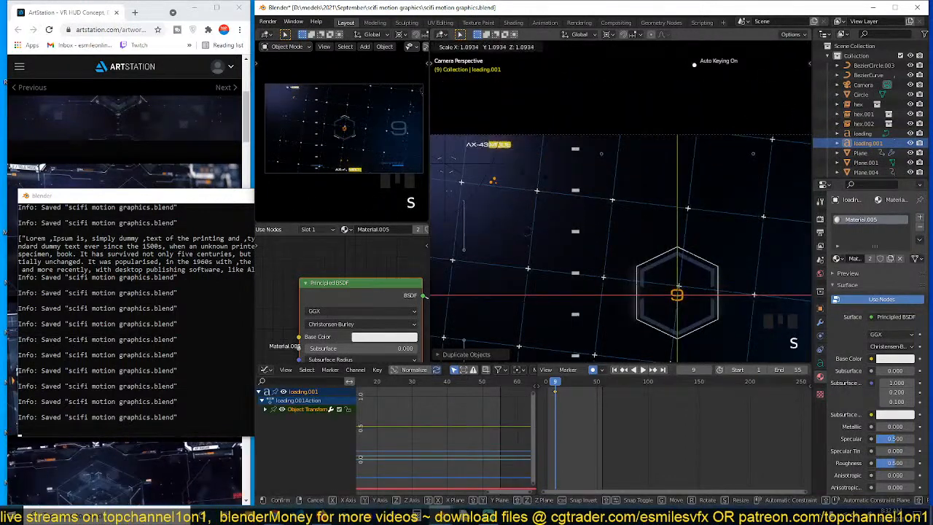
pyautogui.rightClick(535, 185)
pyautogui.press('s')
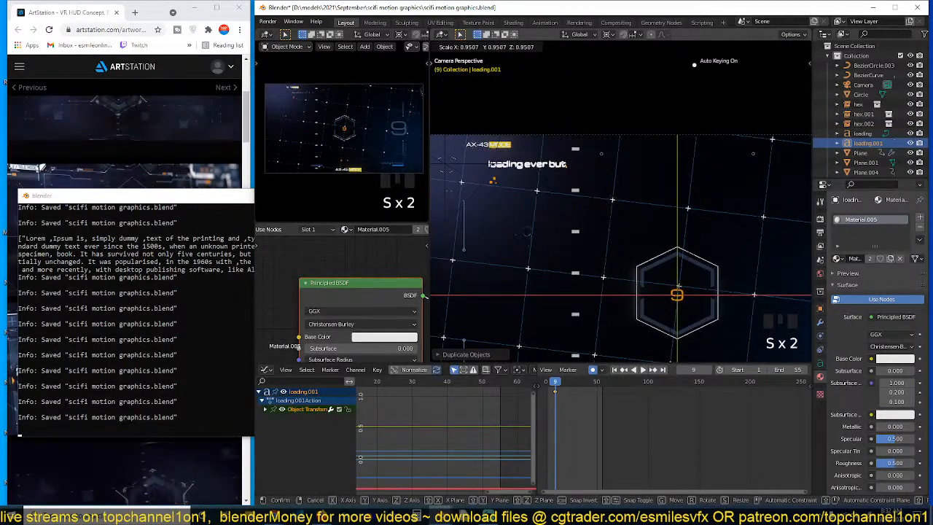
pyautogui.rightClick(602, 218)
pyautogui.press('.')
pyautogui.click(613, 142)
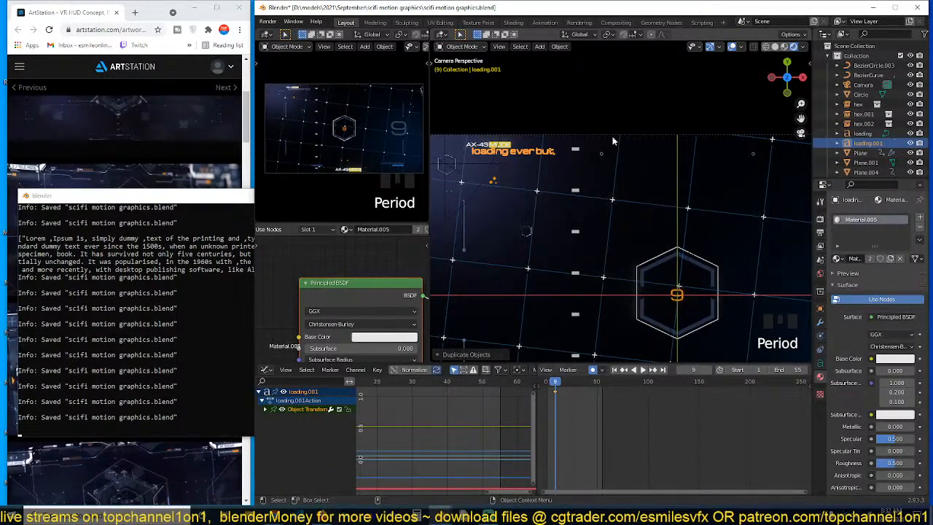
# Move the duplicated loading text beside the upper AX-43 MODE label and scale it down to fit
pyautogui.click(732, 46)
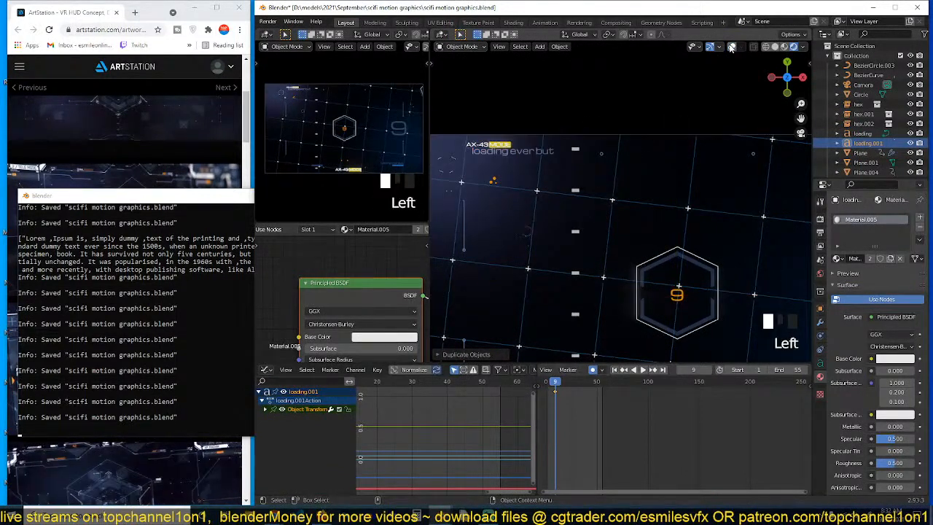
pyautogui.click(516, 151)
pyautogui.click(516, 152)
pyautogui.click(516, 151)
pyautogui.scroll(4, 571, 195)
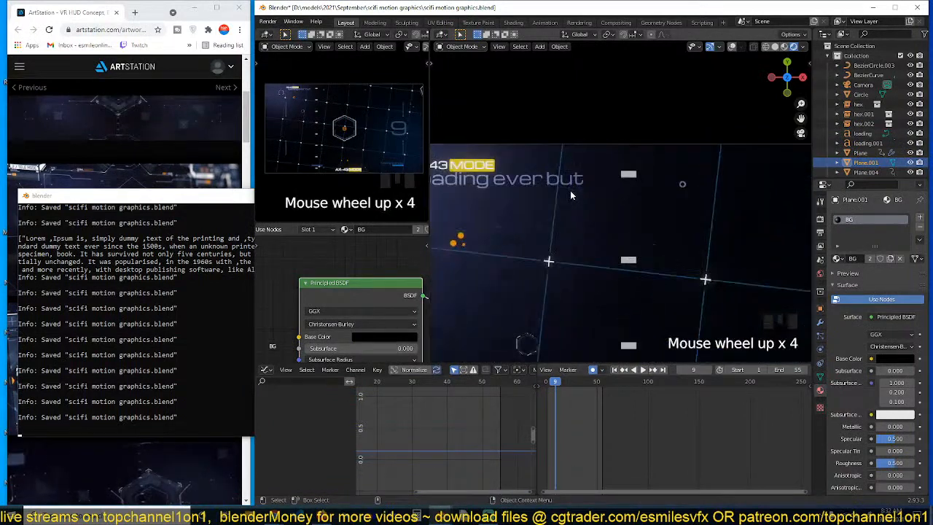
pyautogui.click(525, 179)
pyautogui.click(525, 178)
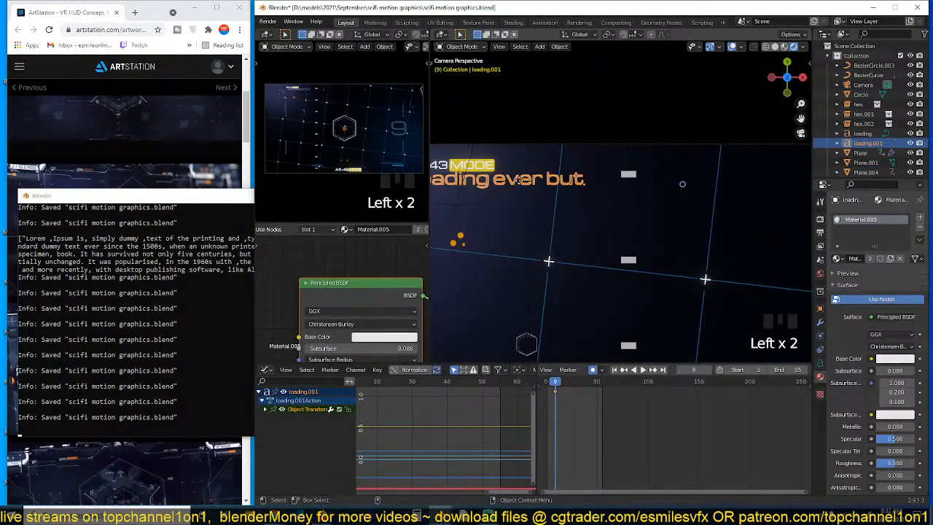
pyautogui.press('g')
pyautogui.press('s')
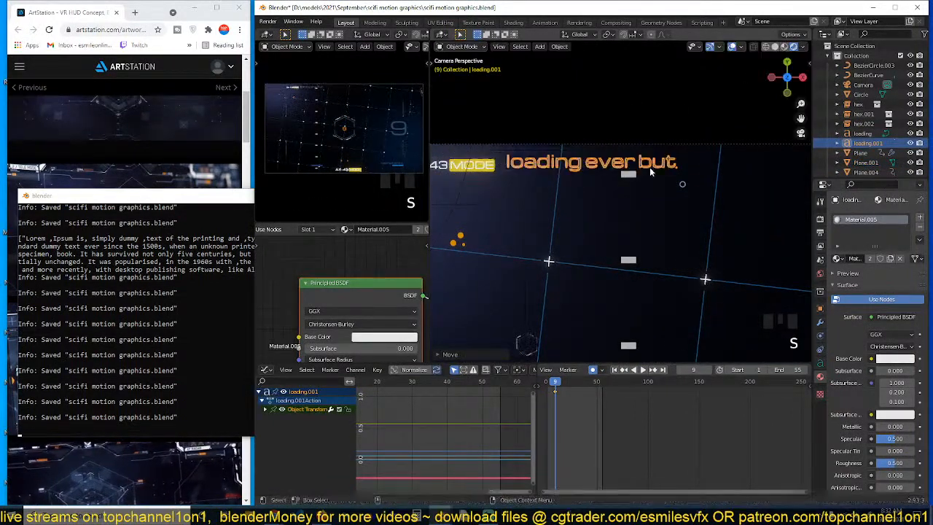
pyautogui.press('s')
pyautogui.click(737, 184)
pyautogui.press('g')
pyautogui.click(667, 186)
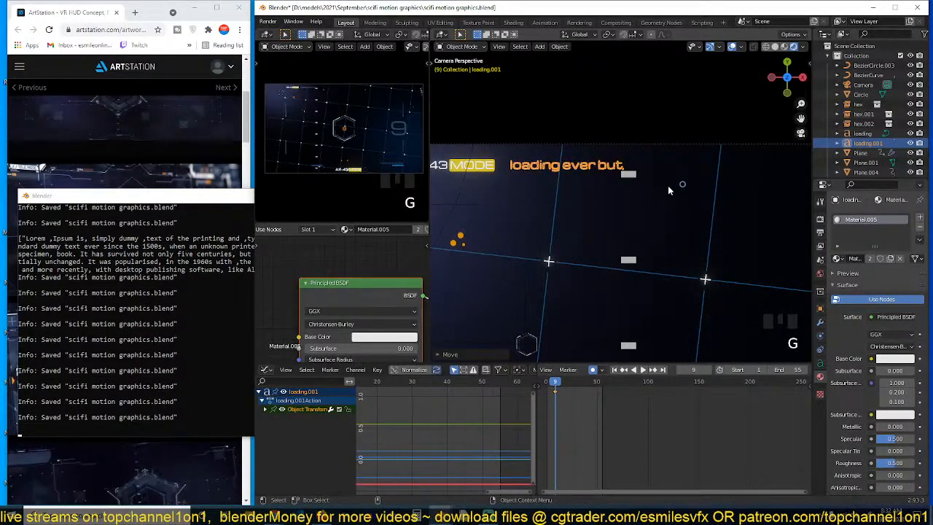
# Deselect everything and briefly play the animation to check the duplicated text beside the AX-43 MODE label
pyautogui.hotkey('alt', 'a')
pyautogui.press('space')
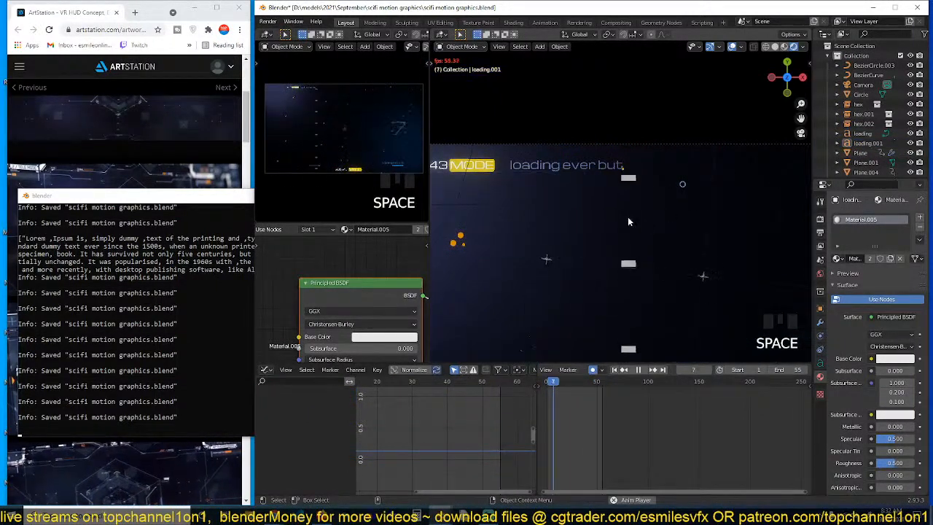
pyautogui.press('space')
# Delete the duplicated loading text beside the upper AX-43 MODE label and save the file
pyautogui.click(580, 166)
pyautogui.click(613, 165)
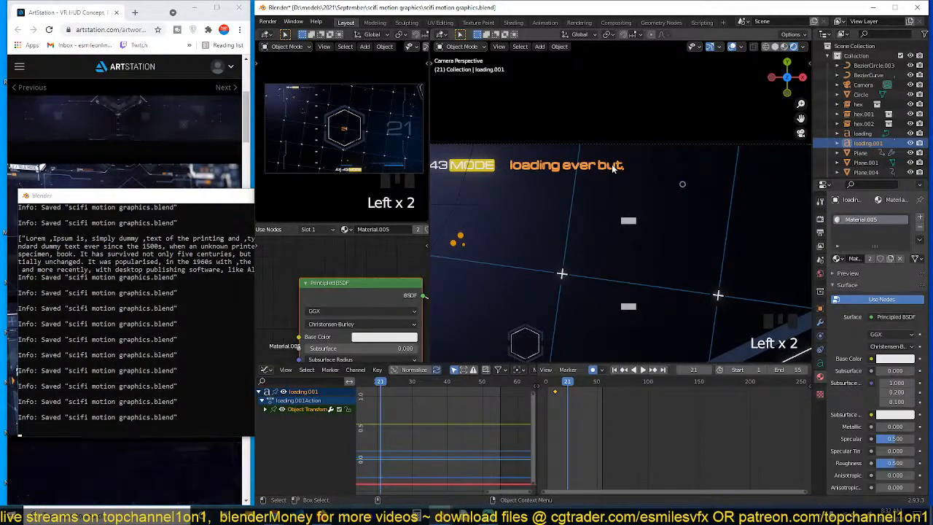
pyautogui.scroll(-10, 589, 216)
pyautogui.scroll(3, 726, 319)
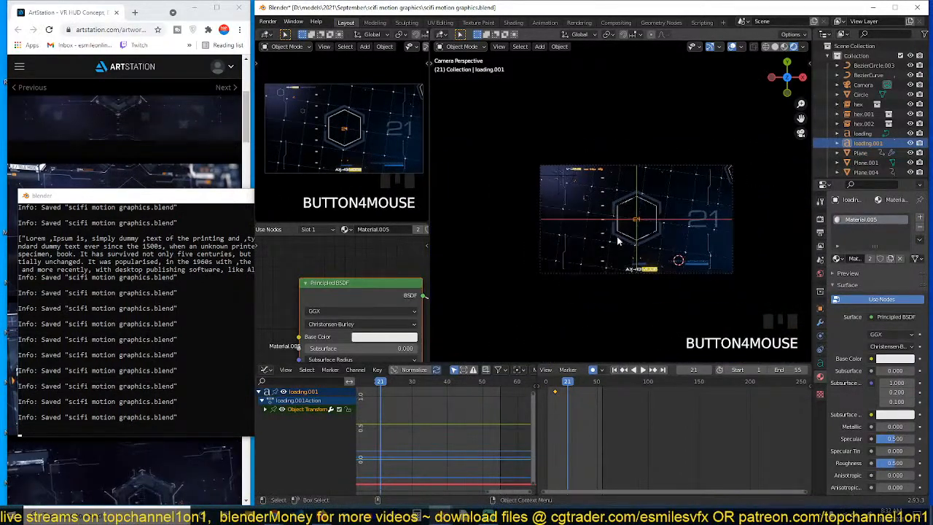
pyautogui.press('x')
pyautogui.scroll(5, 729, 306)
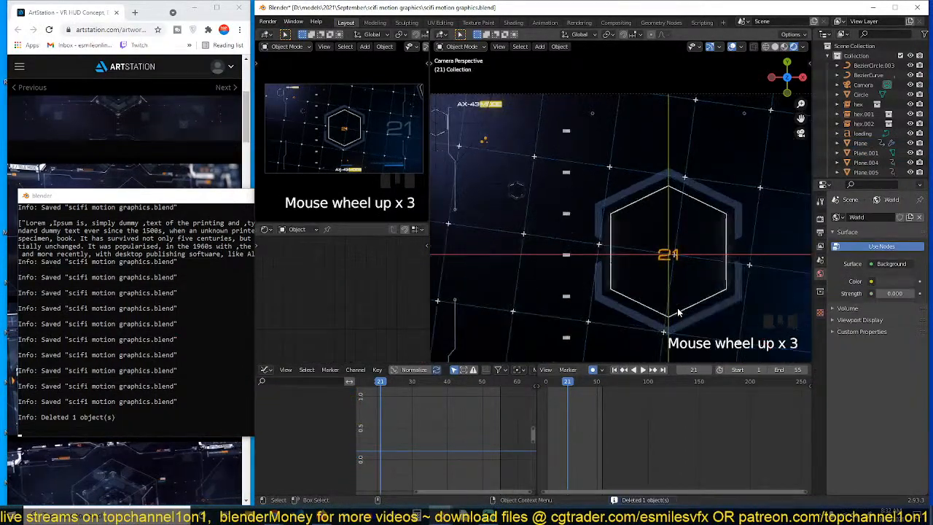
pyautogui.hotkey('ctrl', 's')
# Try Material.002 and the blue emission Material on the original loading text, and play the animation to preview it
pyautogui.click(769, 306)
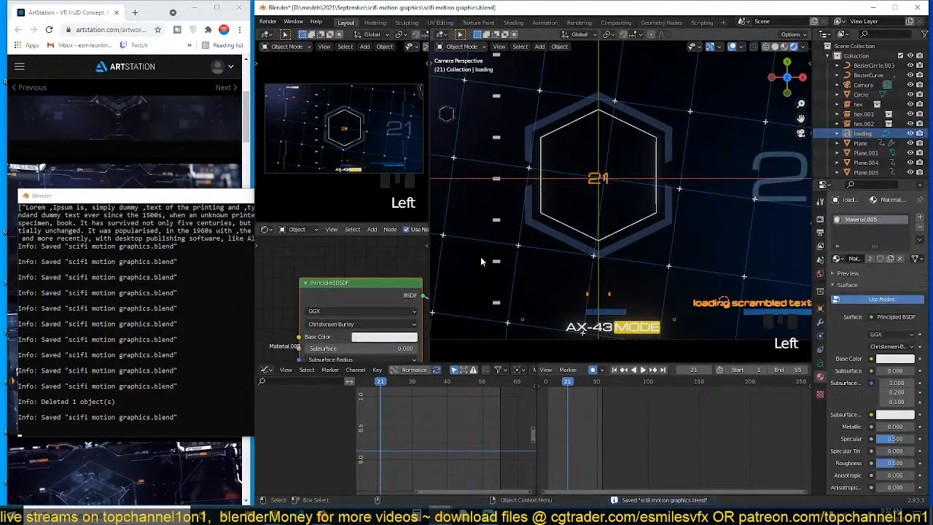
pyautogui.scroll(-6, 364, 229)
pyautogui.click(384, 229)
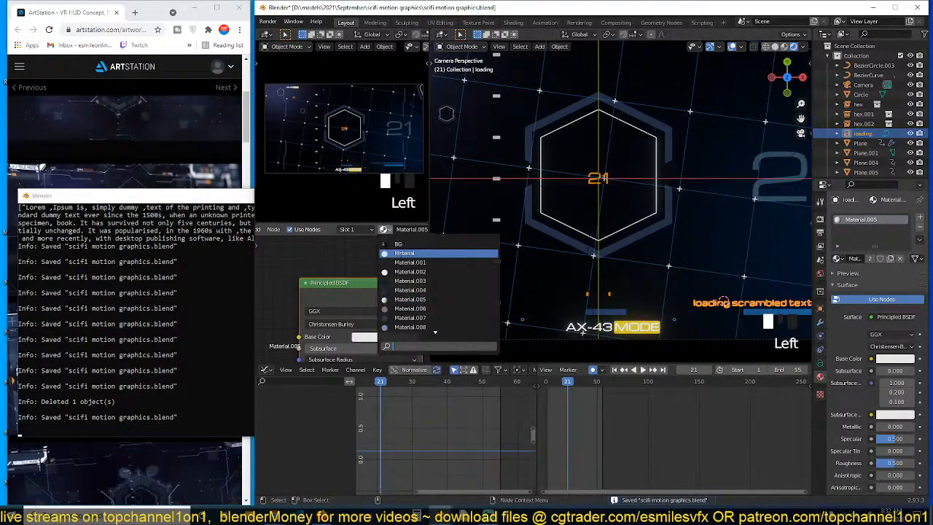
pyautogui.click(452, 271)
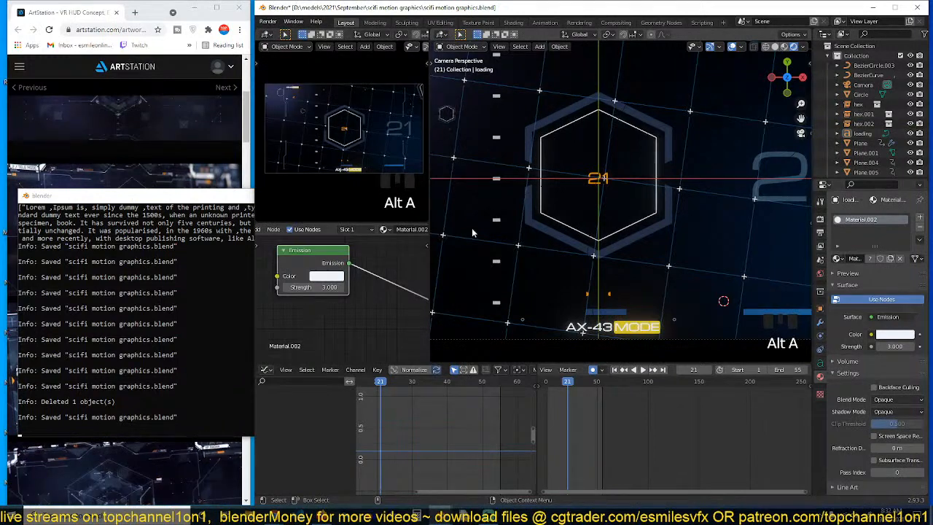
pyautogui.click(384, 229)
pyautogui.click(405, 253)
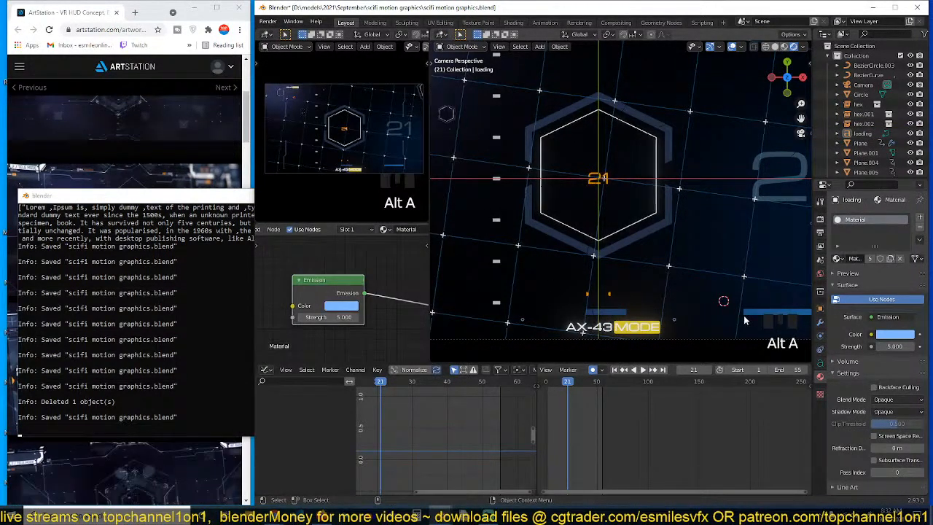
pyautogui.scroll(-3, 745, 319)
pyautogui.press('space')
pyautogui.press('space')
pyautogui.press('space')
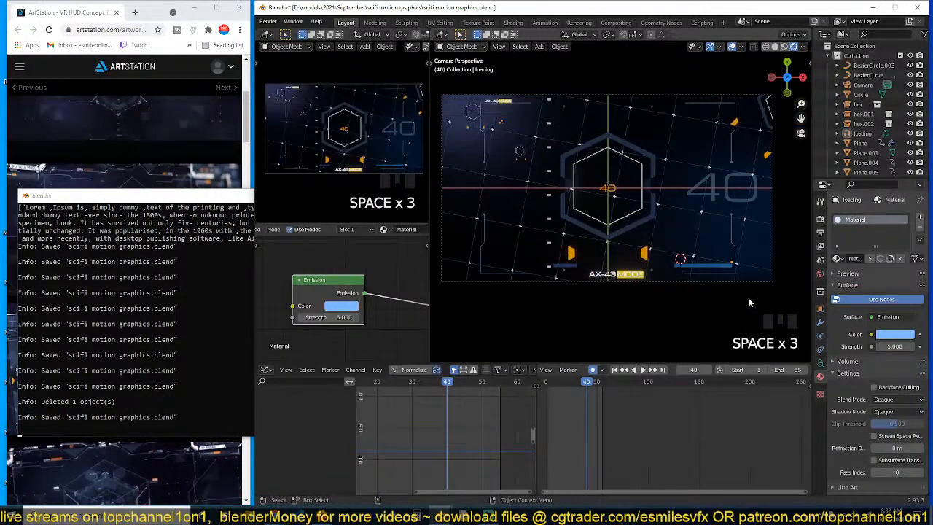
# Undo the material assignments on the loading text and deselect everything
pyautogui.hotkey('ctrl', 'z')
pyautogui.hotkey('ctrl', 'z')
pyautogui.hotkey('ctrl', 'z')
pyautogui.hotkey('ctrl', 'z')
pyautogui.hotkey('ctrl', 'z')
pyautogui.hotkey('alt', 'a')
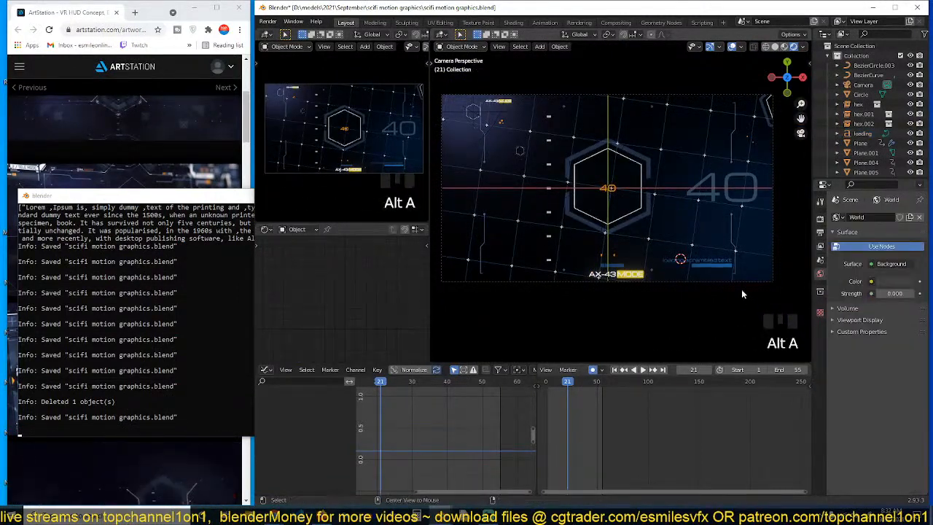
# Select the loading text and make its Material.005 a separate single-user copy in the shader editor
pyautogui.scroll(1, 742, 288)
pyautogui.click(712, 275)
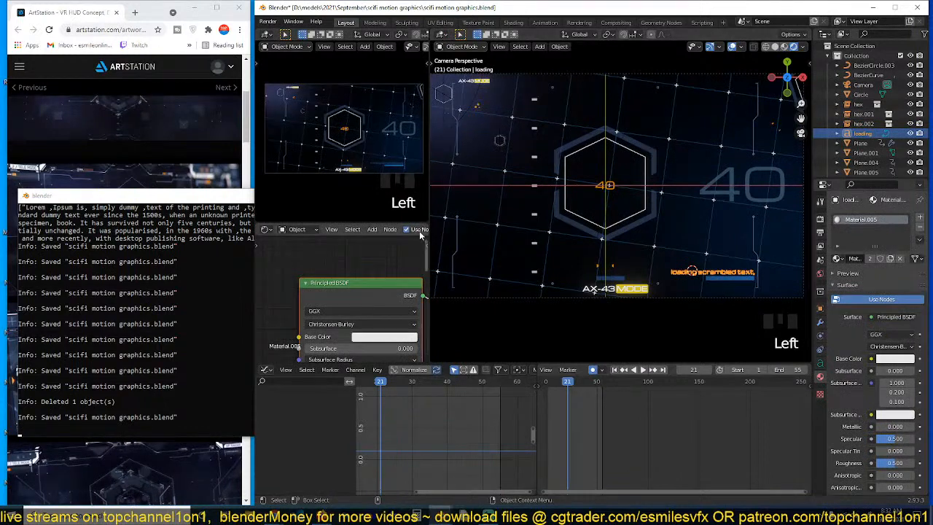
pyautogui.scroll(-15, 393, 266)
pyautogui.scroll(-4, 387, 233)
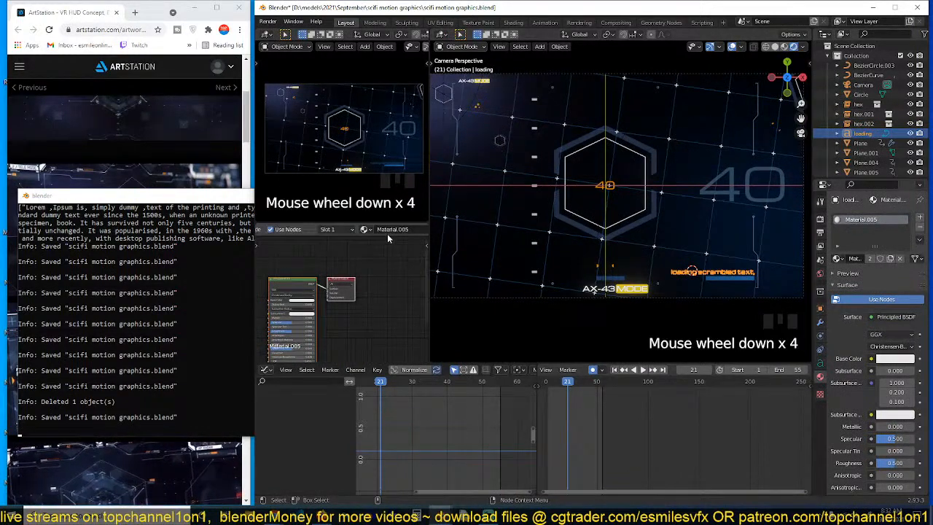
pyautogui.scroll(-3, 390, 231)
pyautogui.click(339, 257)
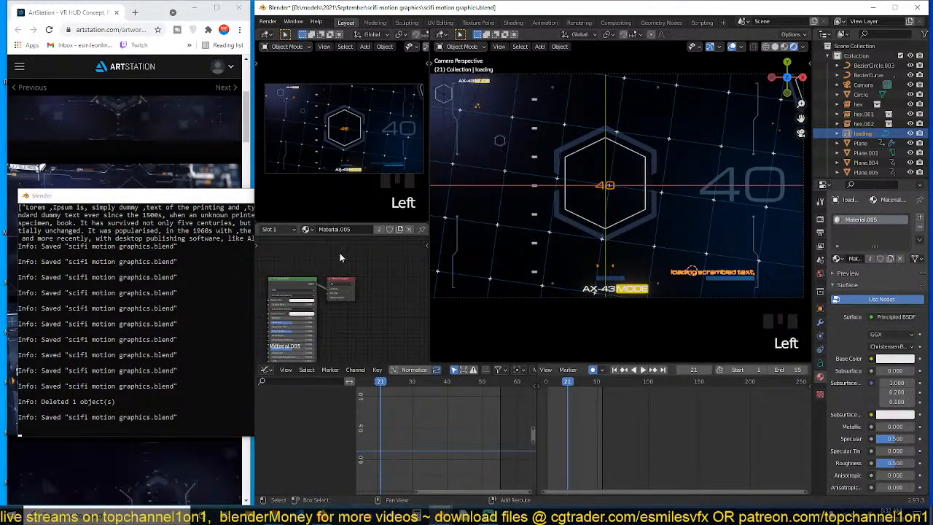
pyautogui.hotkey('shift', 'a')
pyautogui.hotkey('shift', 's')
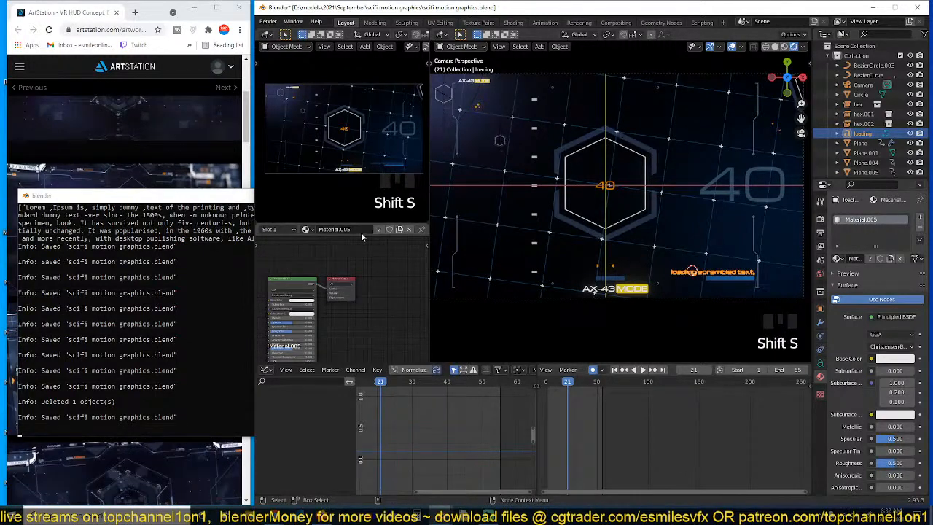
pyautogui.hotkey('shift', 's')
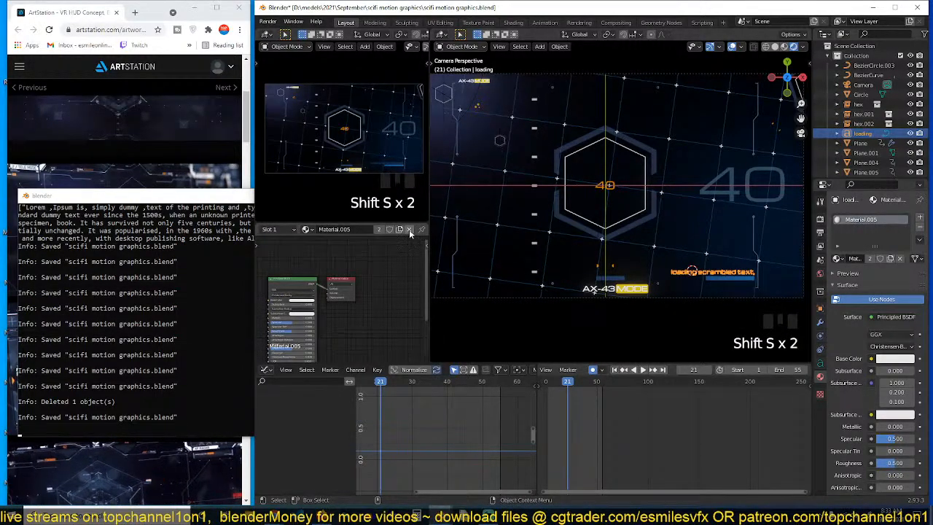
pyautogui.click(409, 229)
pyautogui.click(343, 229)
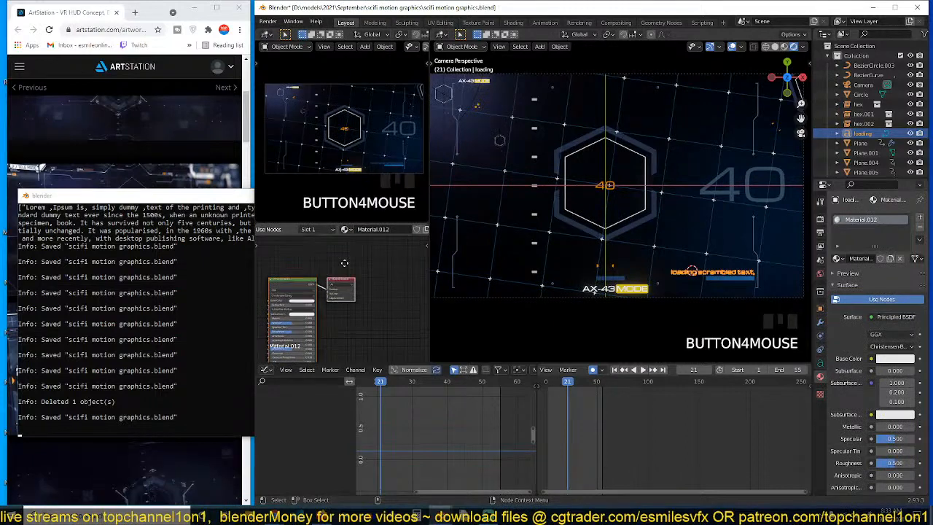
# Add an Emission shader to the loading text's material, connect it to the output and delete the Principled BSDF
pyautogui.hotkey('shift', 'a')
pyautogui.moveTo(318, 298)
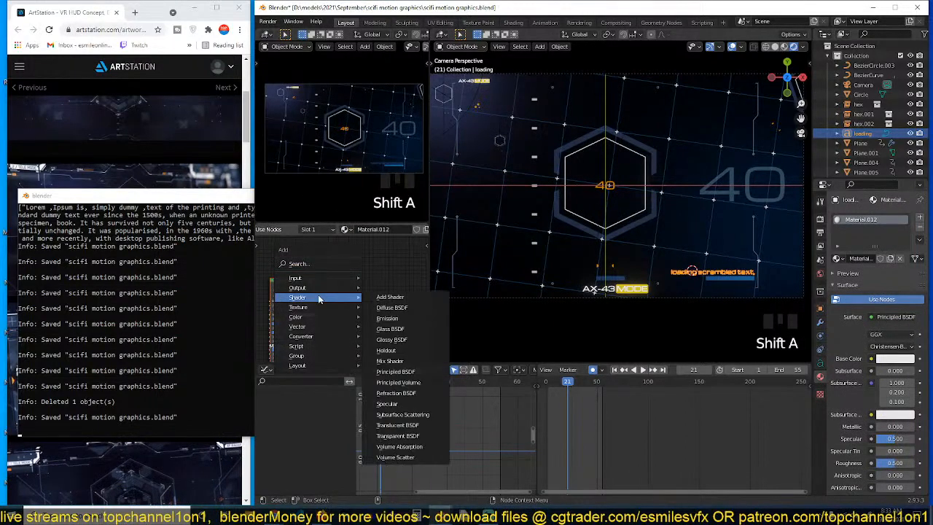
pyautogui.click(376, 318)
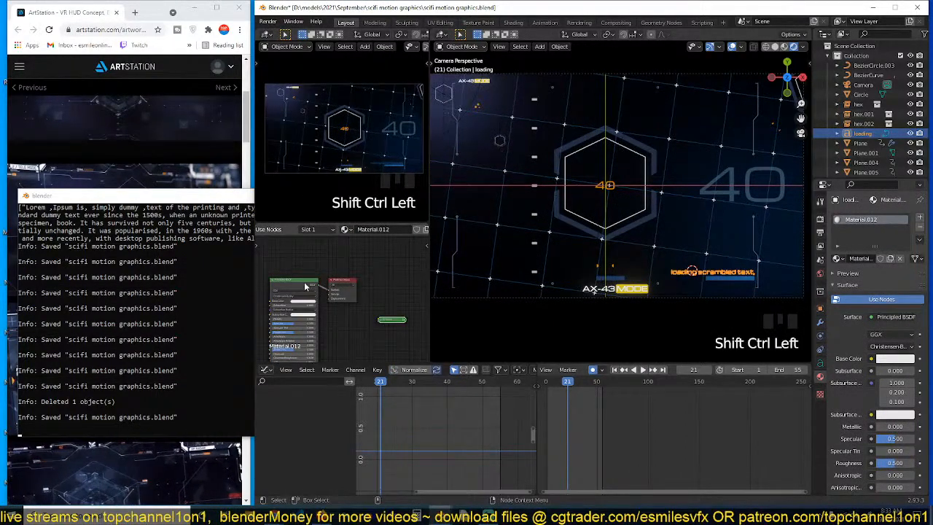
pyautogui.keyDown('ctrl'); pyautogui.keyDown('shift'); pyautogui.click(392, 326); pyautogui.keyUp('shift'); pyautogui.keyUp('ctrl')
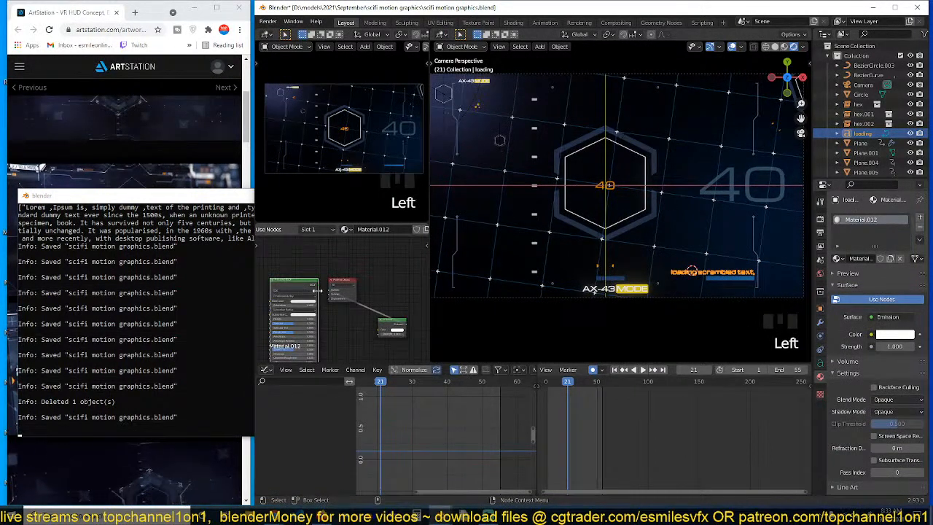
pyautogui.press('Delete')
pyautogui.scroll(3, 619, 202)
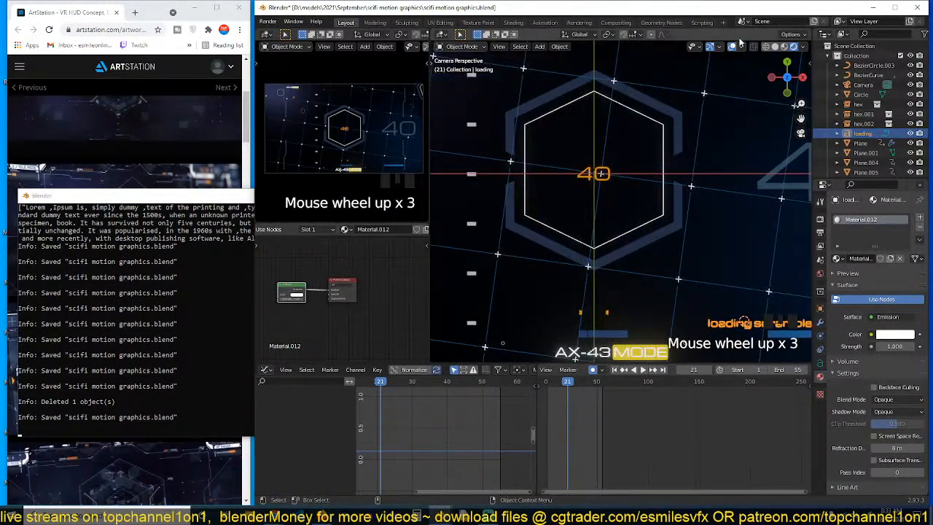
# Hide the overlays, briefly play the animation to check the loading text, and set its Emission strength to 10
pyautogui.click(732, 47)
pyautogui.keyDown('shift'); pyautogui.moveTo(690, 270); pyautogui.dragTo(636, 191, button='middle'); pyautogui.keyUp('shift')
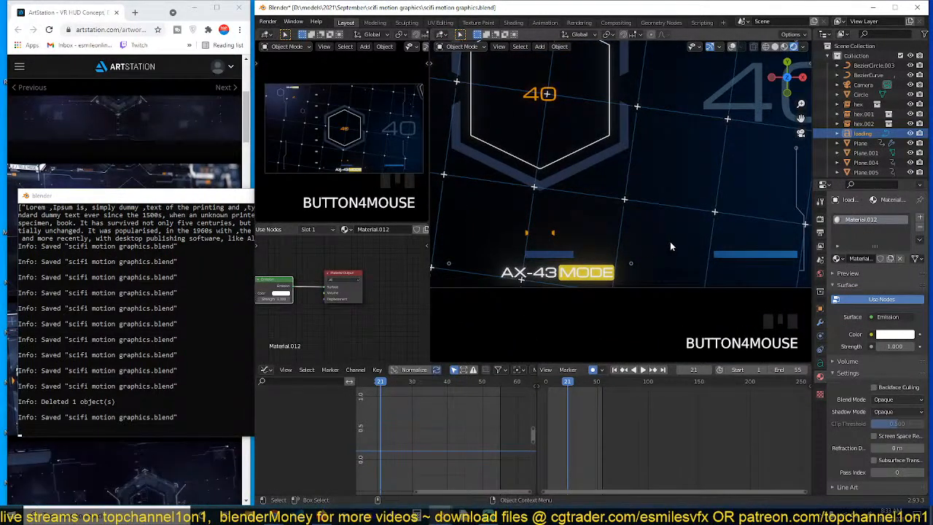
pyautogui.press('space')
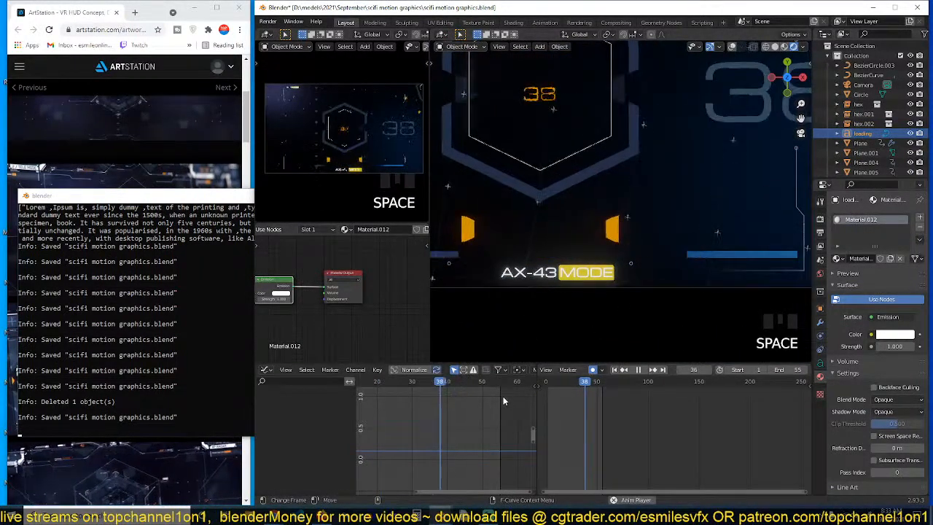
pyautogui.press('space')
pyautogui.hotkey('ctrl', 'Tab')
pyautogui.moveTo(309, 318); pyautogui.dragTo(336, 313, button='middle')
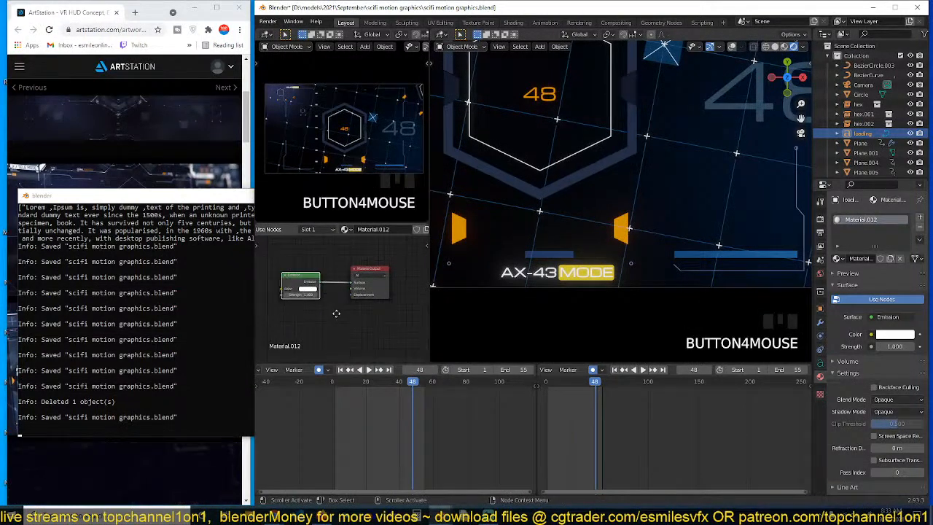
pyautogui.scroll(-4, 660, 270)
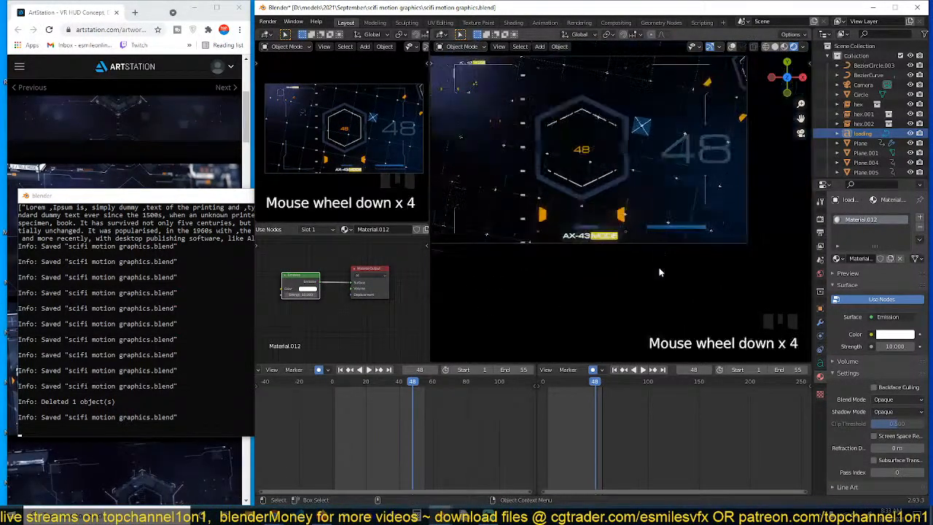
# Inspect where the loading text sits relative to the HUD, using solid shading with overlays and the camera view in material preview
pyautogui.moveTo(661, 271); pyautogui.dragTo(651, 180, button='middle')
pyautogui.press('z')
pyautogui.click(758, 189)
pyautogui.moveTo(740, 244)
pyautogui.mouseDown(button='middle')
pyautogui.moveTo(709, 217)
pyautogui.moveTo(684, 269)
pyautogui.mouseUp(button='middle')
pyautogui.scroll(-3, 684, 269)
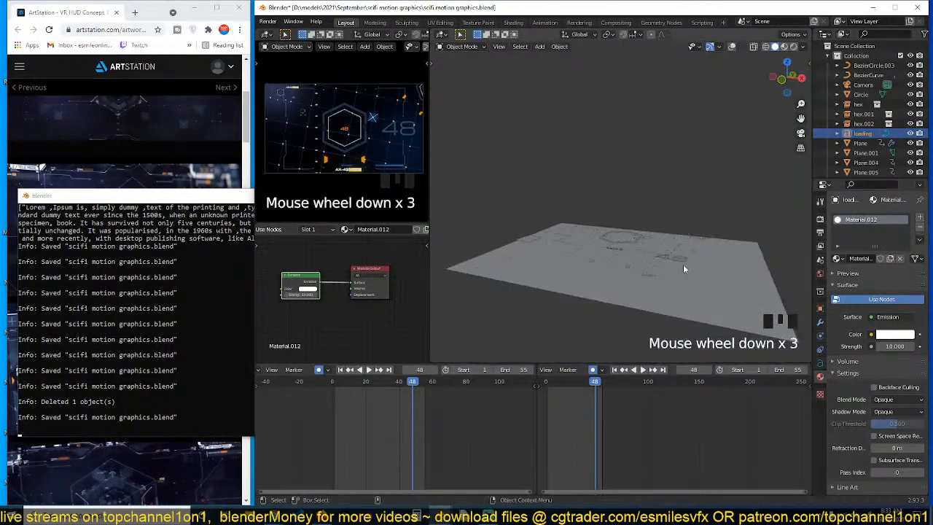
pyautogui.click(732, 46)
pyautogui.scroll(1, 706, 223)
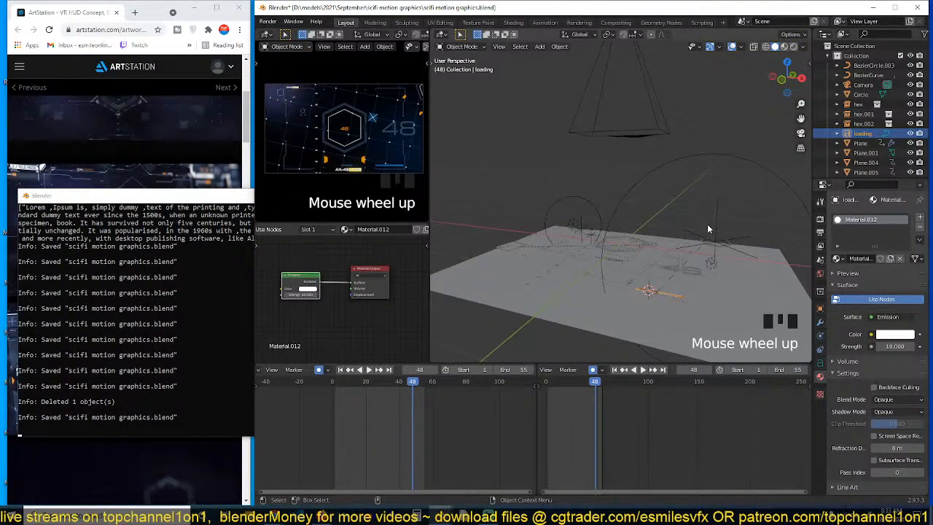
pyautogui.press('KP_Decimal')
pyautogui.press('KP_0')
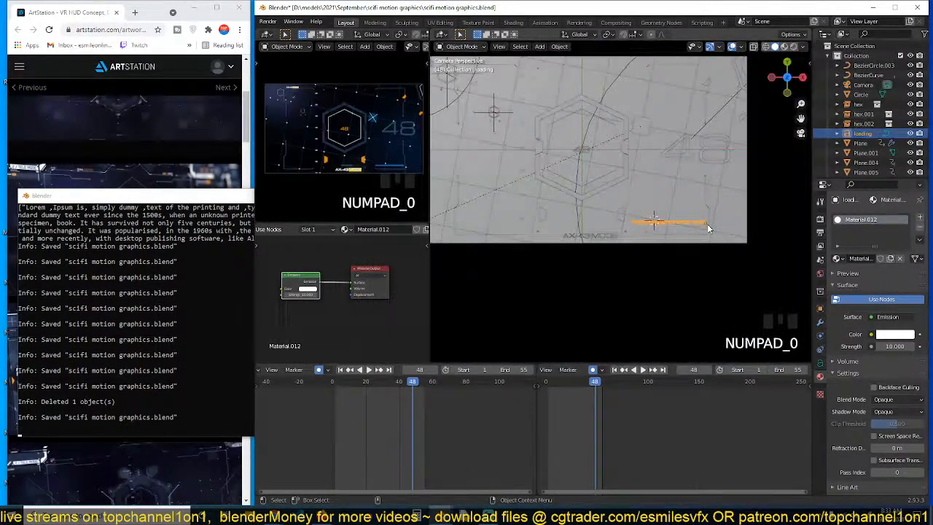
pyautogui.scroll(4, 707, 229)
pyautogui.click(788, 46)
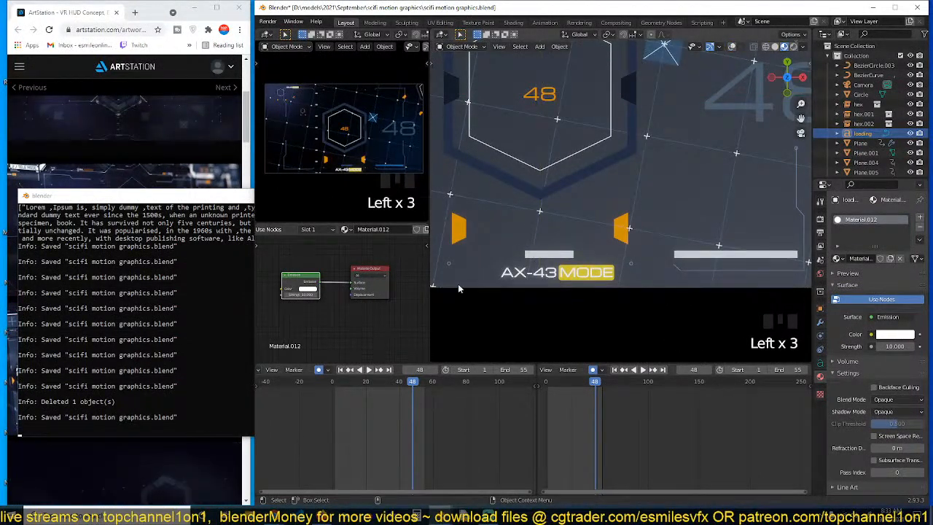
# Raise the loading text along the Z axis above the background plane, and save the file
pyautogui.scroll(7, 373, 295)
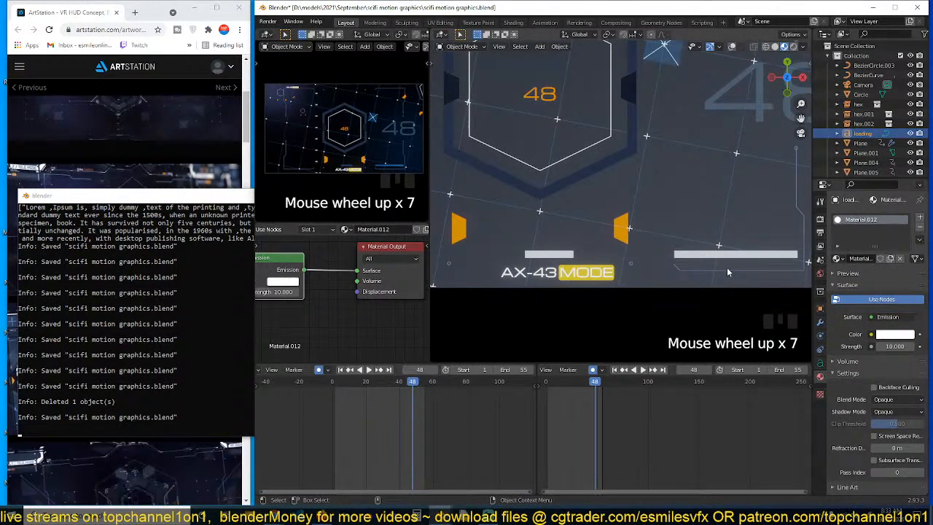
pyautogui.press('`')
pyautogui.scroll(3, 717, 178)
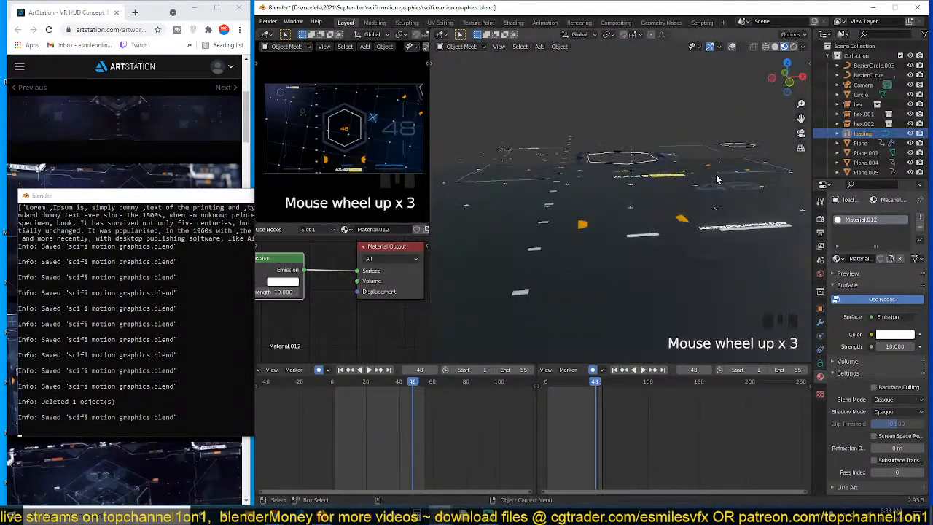
pyautogui.scroll(3, 717, 176)
pyautogui.keyDown('shift'); pyautogui.moveTo(717, 176); pyautogui.dragTo(630, 193, button='middle'); pyautogui.keyUp('shift')
pyautogui.scroll(-2, 656, 209)
pyautogui.press('g')
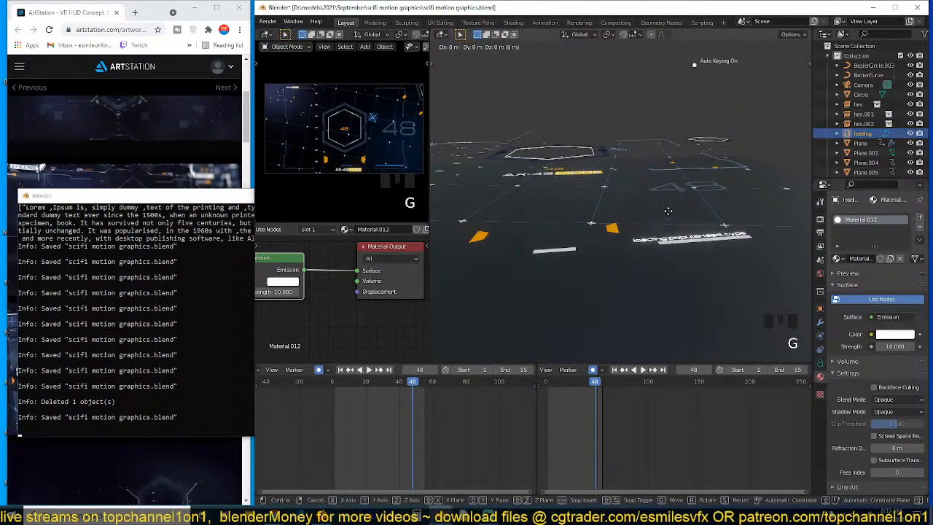
pyautogui.press('z')
pyautogui.click(679, 210)
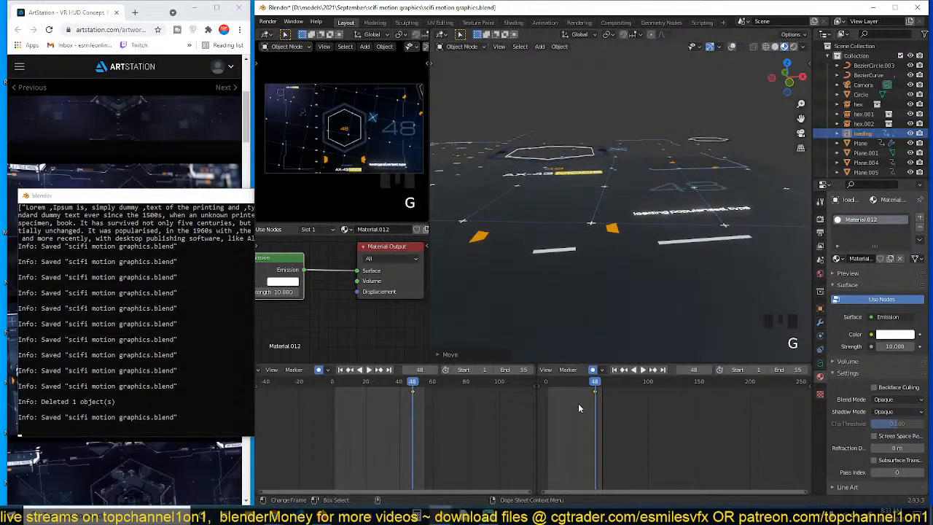
pyautogui.hotkey('ctrl', 's')
# Scale and reposition the loading text in the camera view so it sits just above the progress bar
pyautogui.press('KP_0')
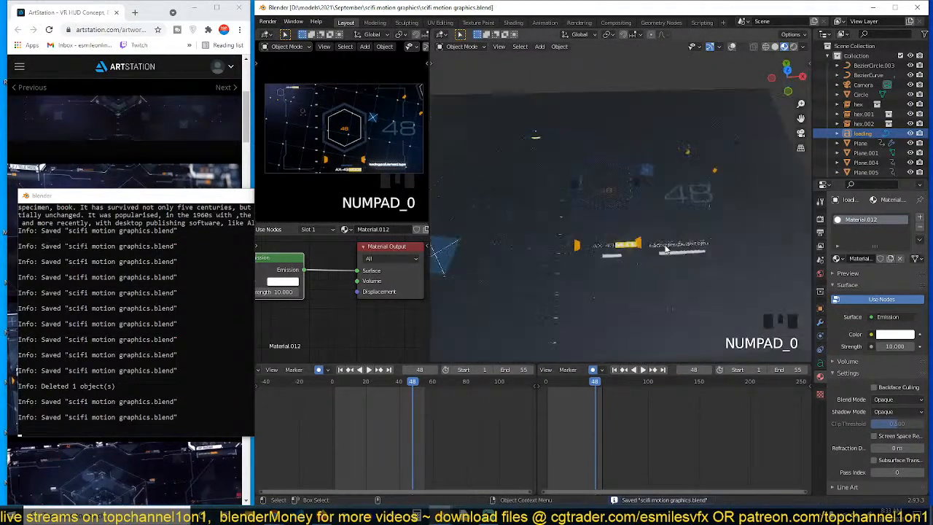
pyautogui.press('g')
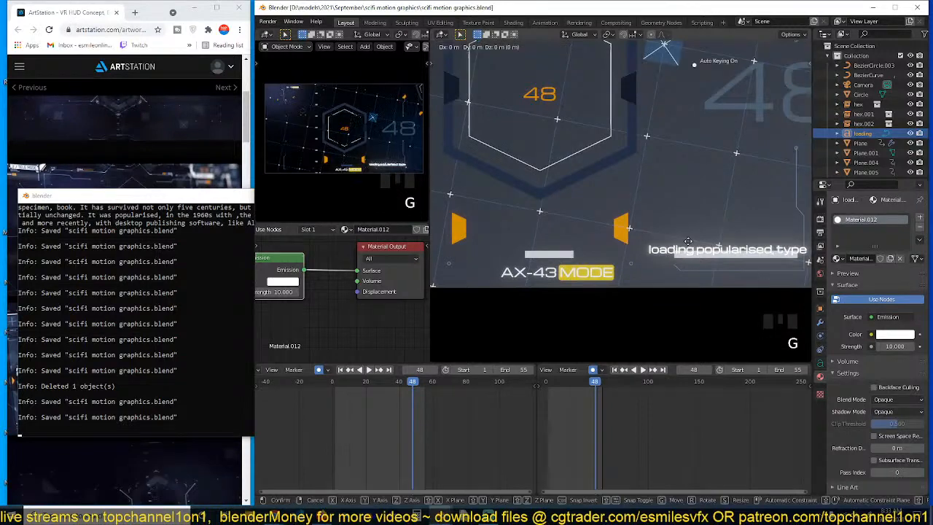
pyautogui.click(689, 206)
pyautogui.press('s')
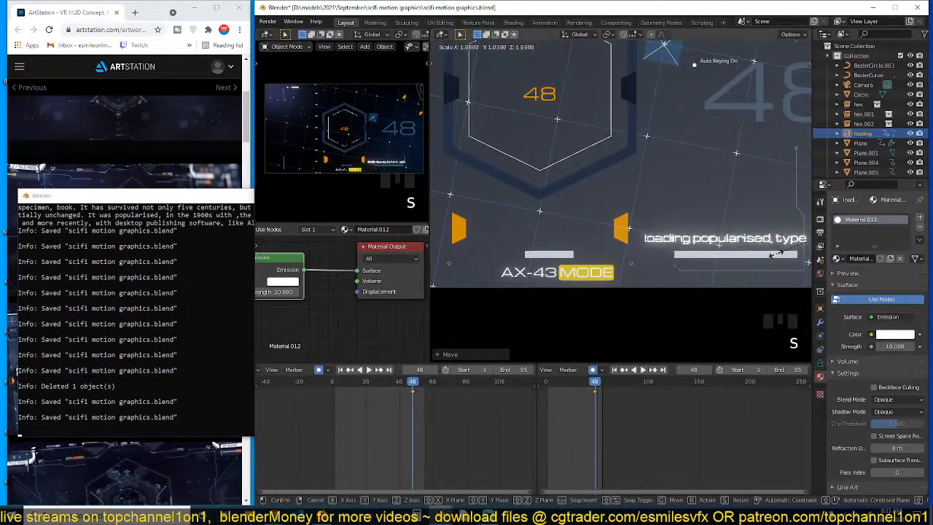
pyautogui.press('g')
pyautogui.click(722, 271)
# Play the animation in rendered shading and set the loading text's Emission strength to 1
pyautogui.press('space')
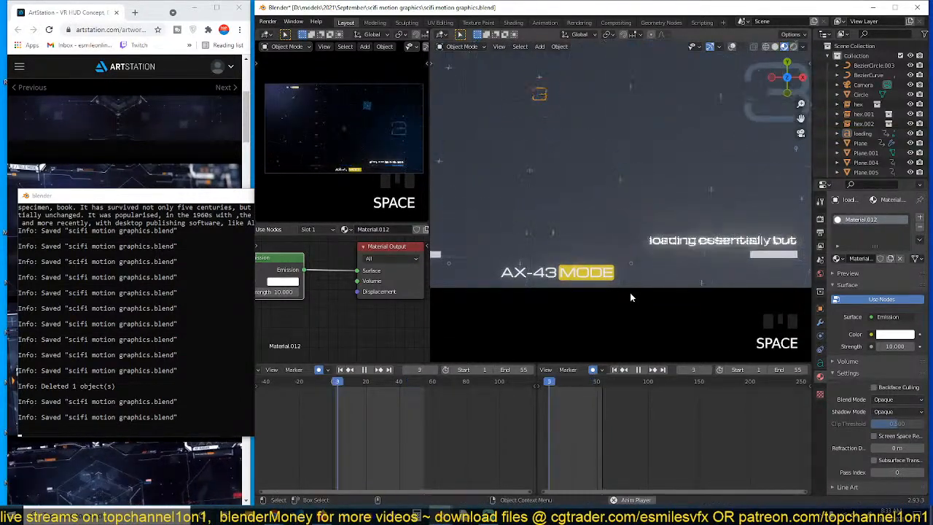
pyautogui.scroll(-4, 631, 295)
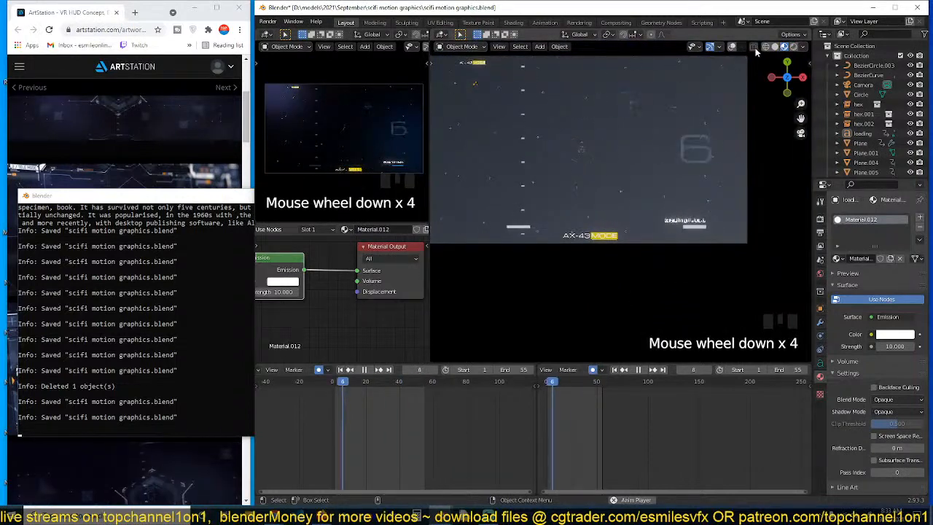
pyautogui.click(795, 47)
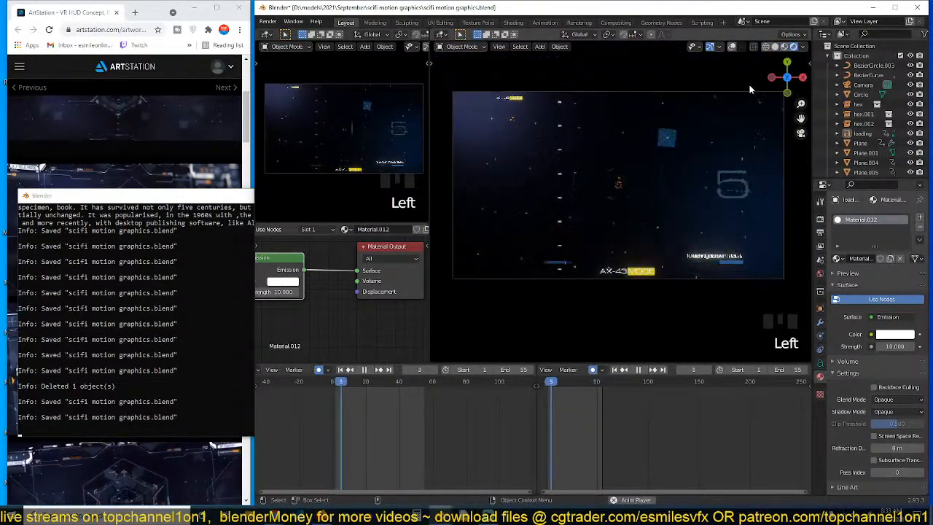
pyautogui.doubleClick(285, 291)
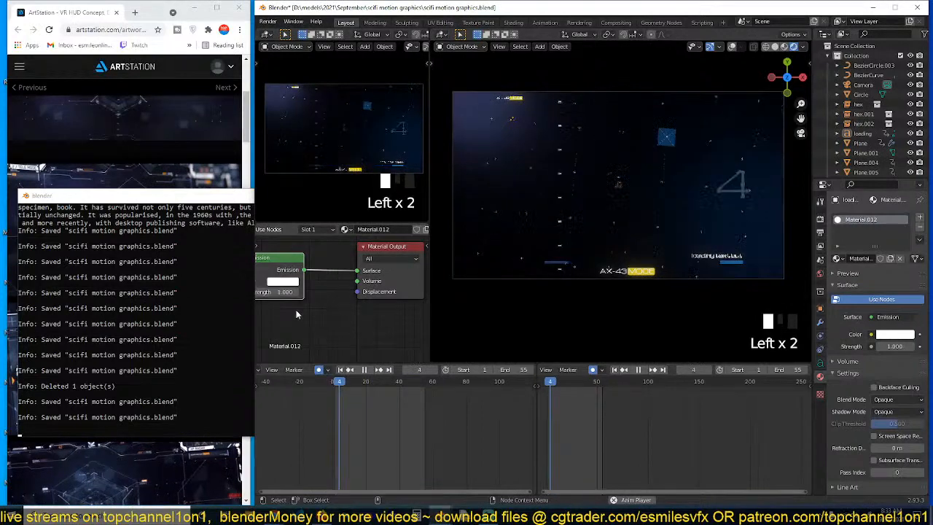
pyautogui.moveTo(296, 311); pyautogui.dragTo(334, 320, button='middle')
pyautogui.keyDown('shift'); pyautogui.moveTo(531, 301); pyautogui.dragTo(536, 305, button='middle'); pyautogui.keyUp('shift')
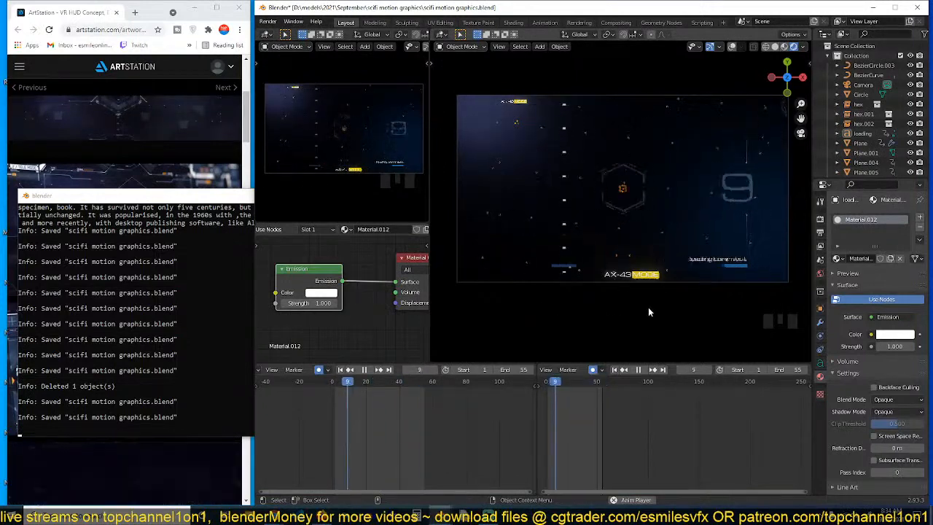
# Review the top of the ArtStation reference in the browser, and orbit the Blender scene to a tilted perspective for a new camera
pyautogui.click(69, 19)
pyautogui.scroll(5, 137, 204)
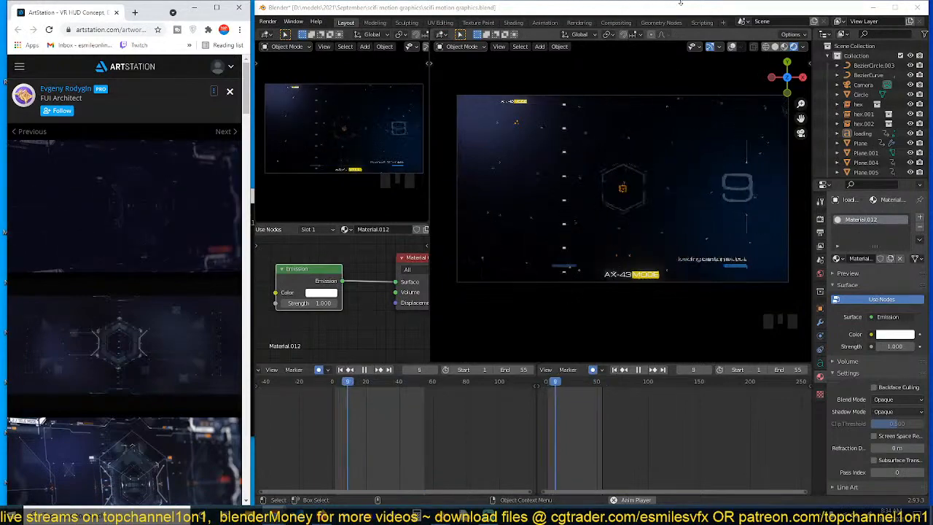
pyautogui.press('`')
pyautogui.scroll(4, 685, 202)
pyautogui.moveTo(685, 202); pyautogui.dragTo(737, 236, button='middle')
pyautogui.press('`')
pyautogui.press('`')
pyautogui.press('`')
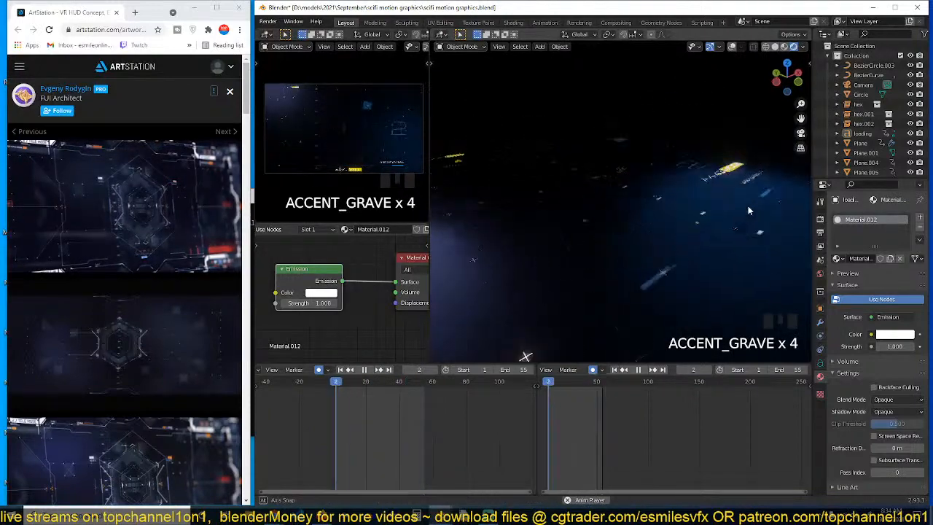
pyautogui.moveTo(751, 208); pyautogui.dragTo(737, 223, button='middle')
pyautogui.press('`')
pyautogui.press('`')
pyautogui.press('`')
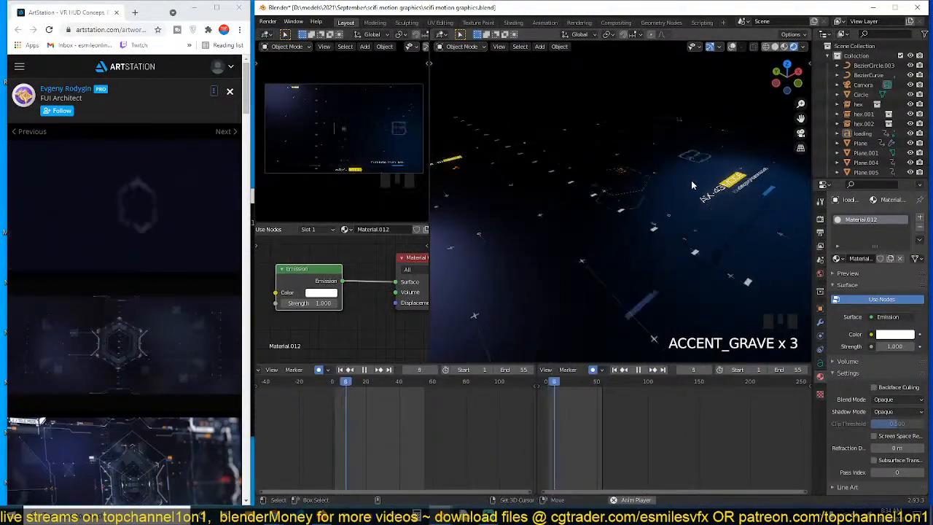
# Add a second camera, make it the active camera and align it to the current perspective view
pyautogui.hotkey('shift', 'a')
pyautogui.click(656, 323)
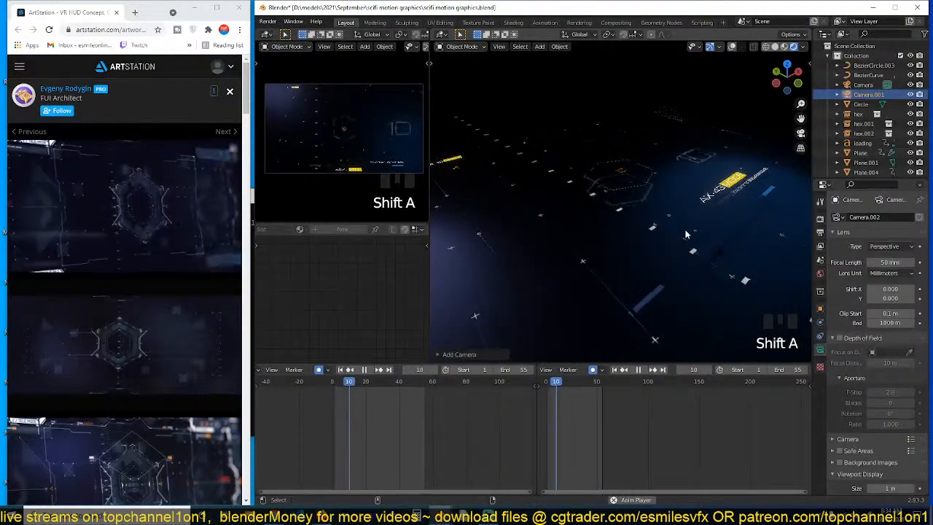
pyautogui.press('ctrl+KP_0')
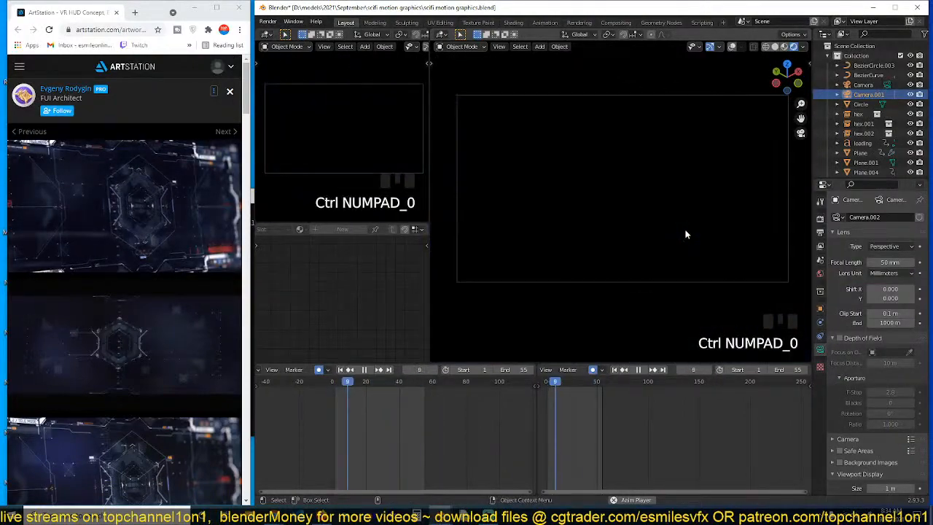
pyautogui.press('KP_0')
pyautogui.press('ctrl+alt+KP_0')
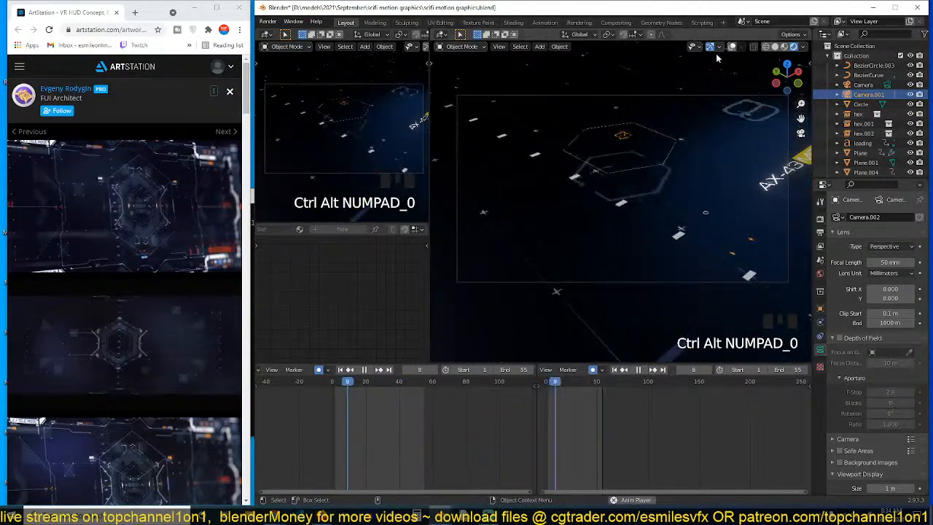
# Select Camera.001 and move it along the global Z axis to reframe the HUD
pyautogui.click(785, 108)
pyautogui.click(785, 107)
pyautogui.click(785, 107)
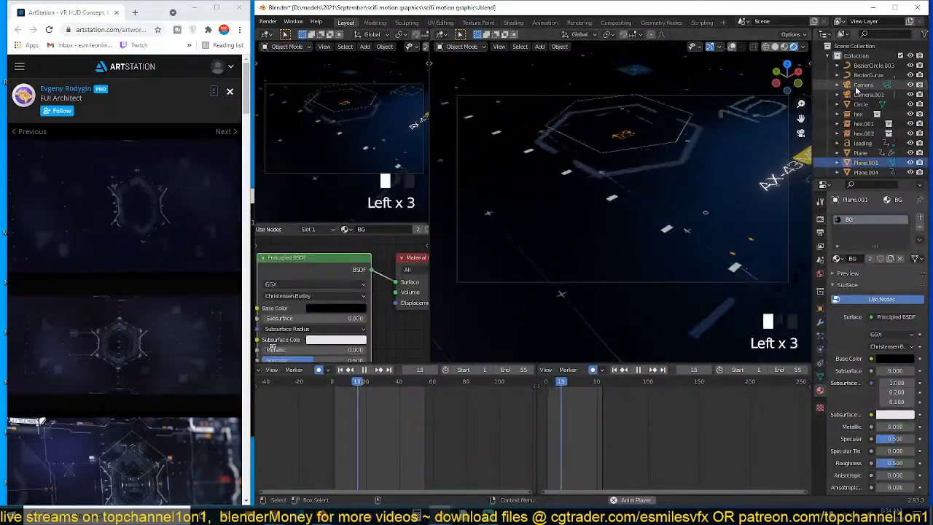
pyautogui.click(785, 107)
pyautogui.scroll(-2, 623, 146)
pyautogui.press('g')
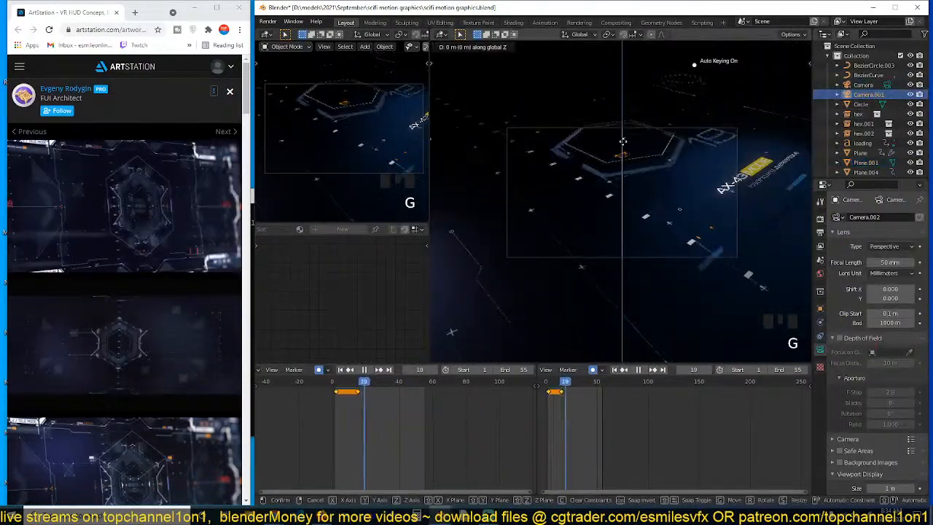
pyautogui.click(622, 178)
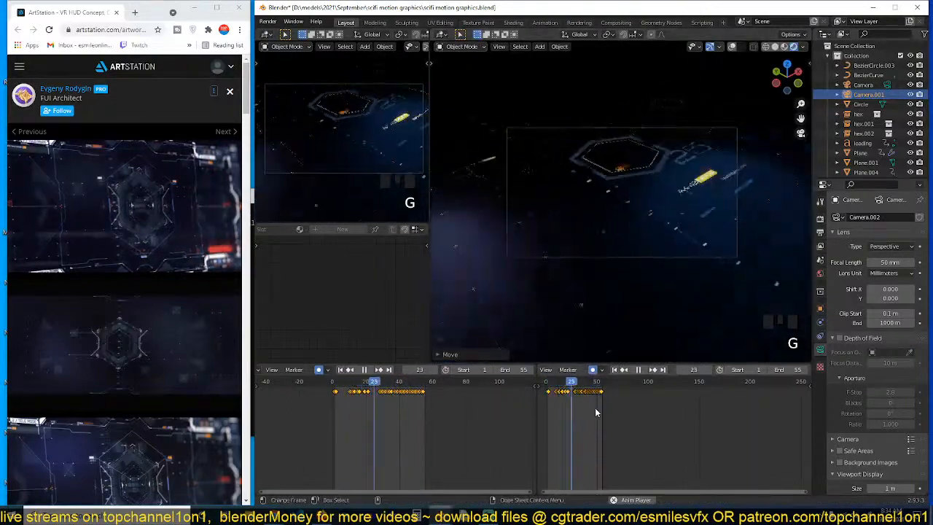
# Stop playback, delete Camera.001's automatically recorded keyframes and reposition the camera on the HUD
pyautogui.press('Escape')
pyautogui.press('x')
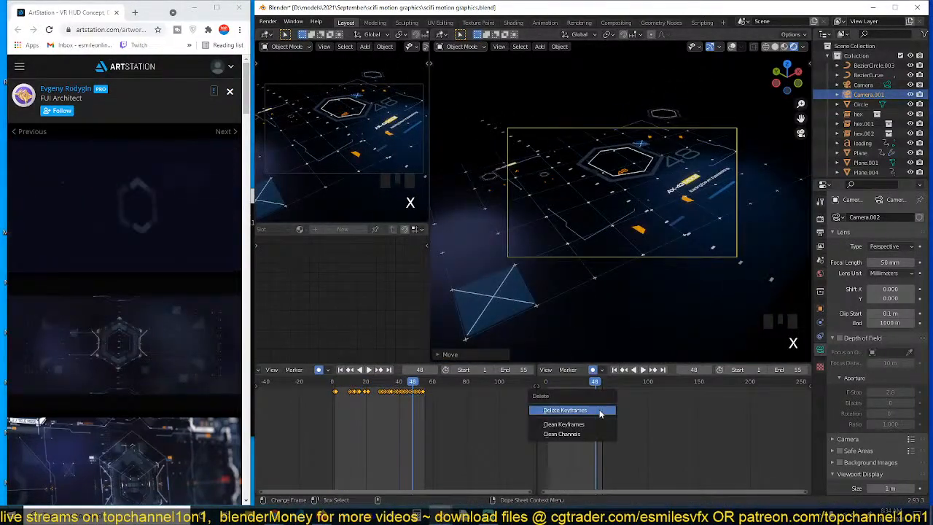
pyautogui.click(601, 412)
pyautogui.press('g')
pyautogui.click(640, 260)
pyautogui.scroll(2, 640, 261)
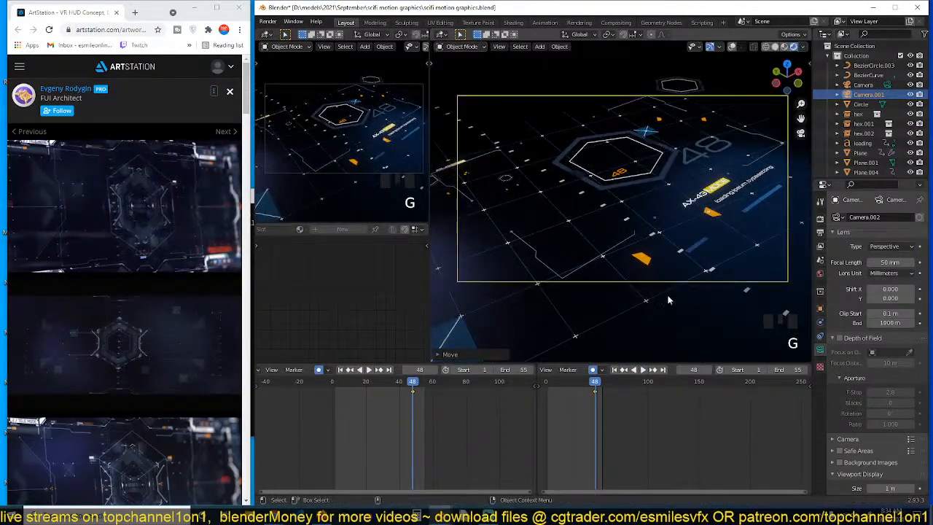
# Enable depth of field on Camera.001, focus it on the Bezier circle with an F-stop of 0.5, and preview the blur during playback
pyautogui.click(840, 338)
pyautogui.write('1')
pyautogui.press('Return')
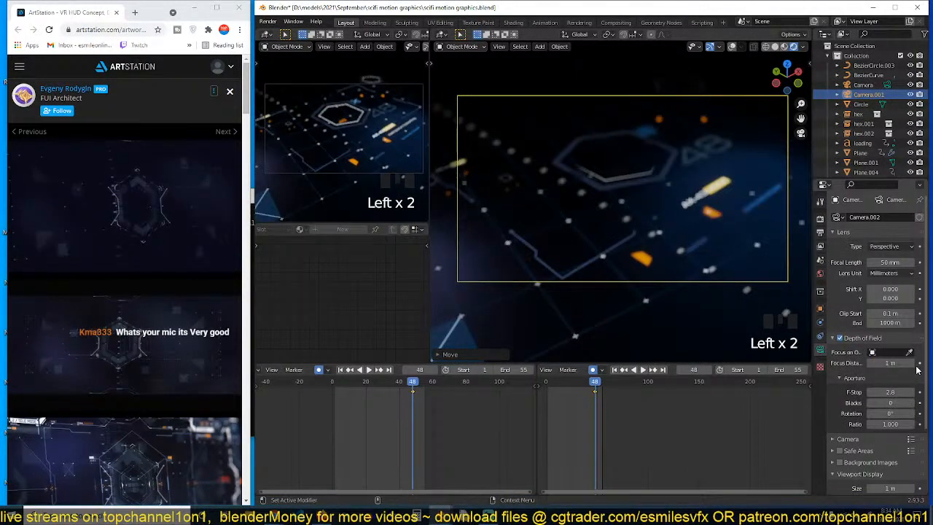
pyautogui.click(650, 173)
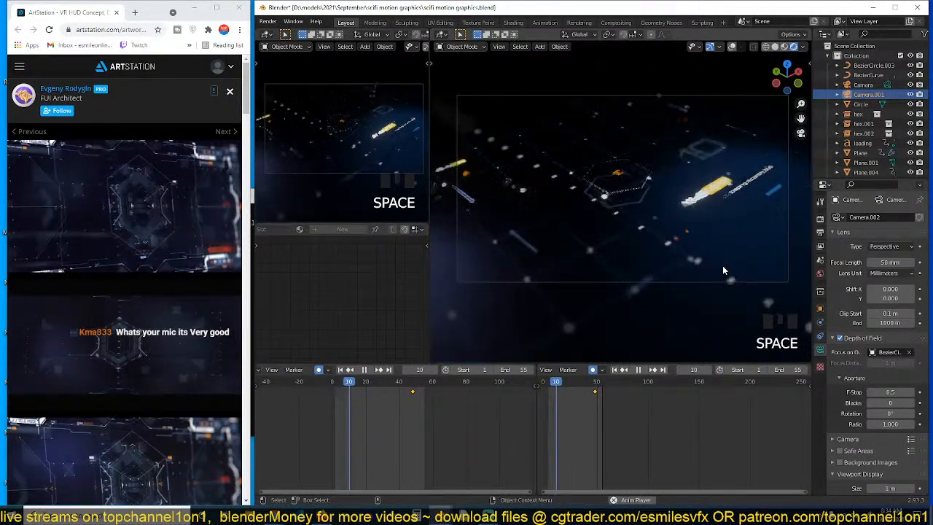
pyautogui.scroll(2, 724, 273)
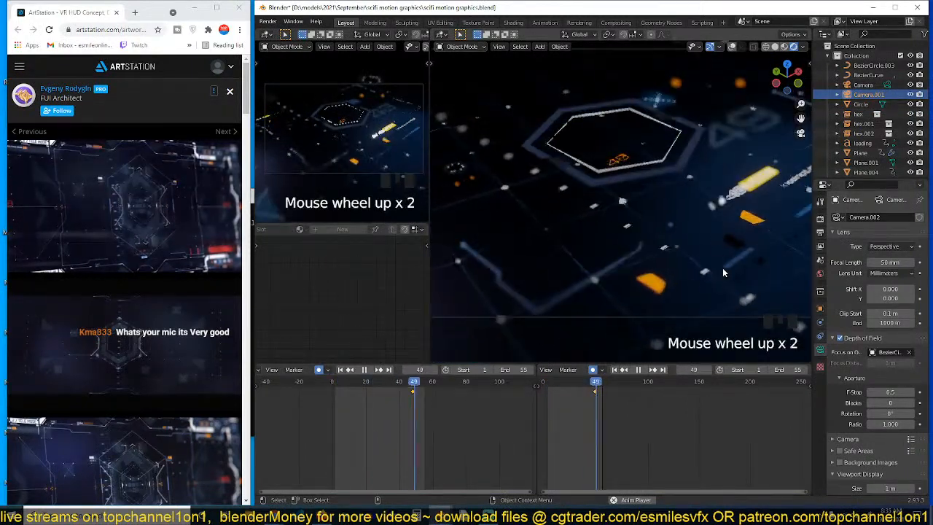
pyautogui.scroll(-2, 724, 272)
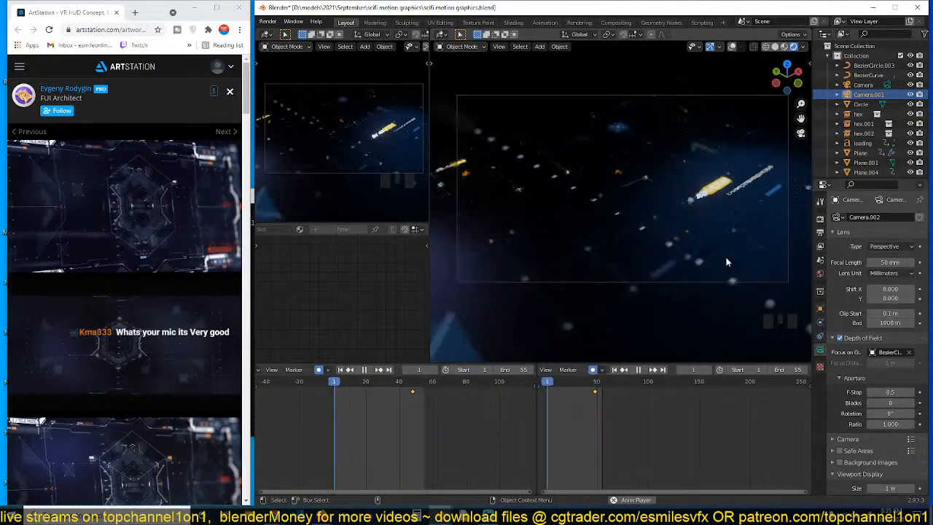
# Play the animation through the original Camera, make Camera.001 active again and preview the animation through its tilted view
pyautogui.click(888, 85)
pyautogui.click(889, 95)
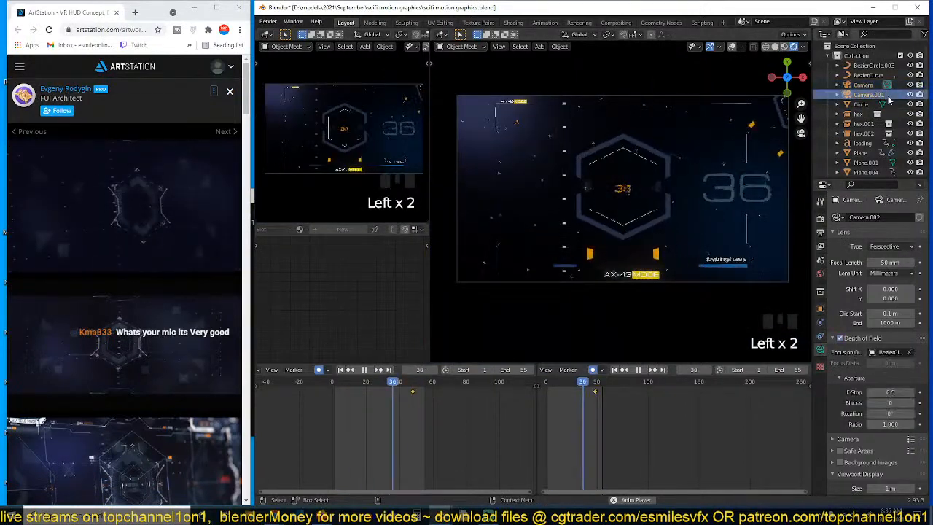
pyautogui.click(890, 95)
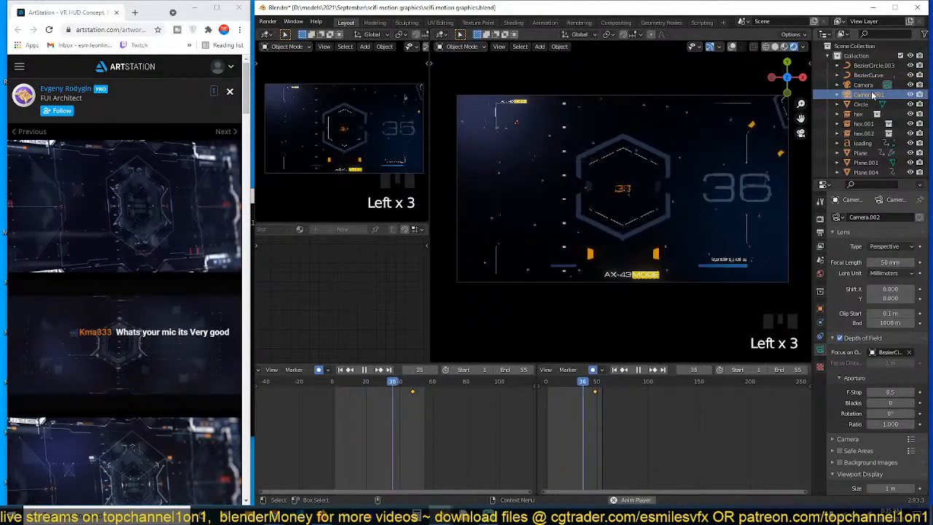
pyautogui.press('`')
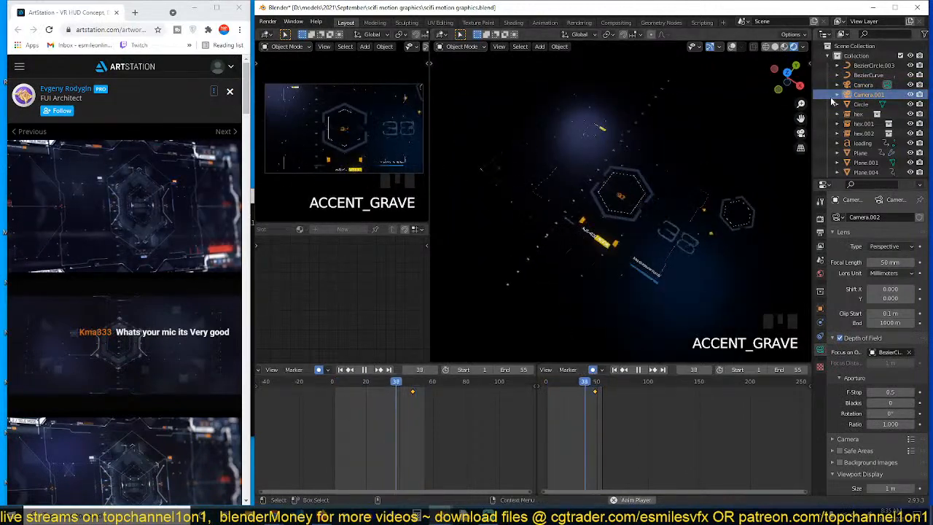
pyautogui.press('space')
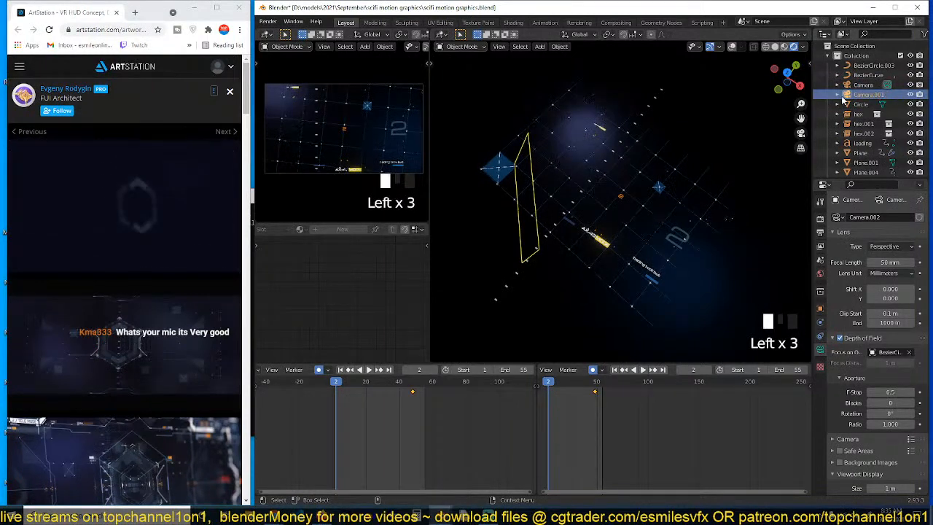
pyautogui.press('`')
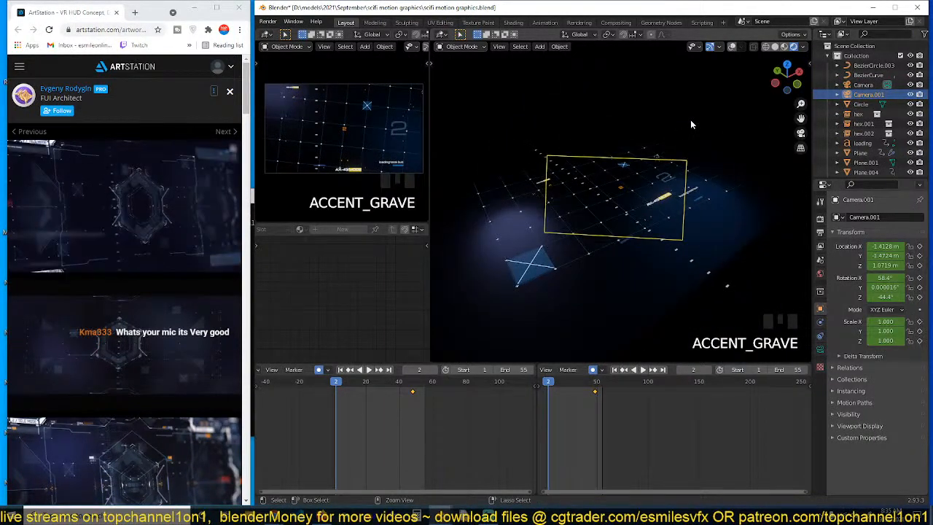
pyautogui.press('KP_0')
pyautogui.press('KP_0')
pyautogui.press('space')
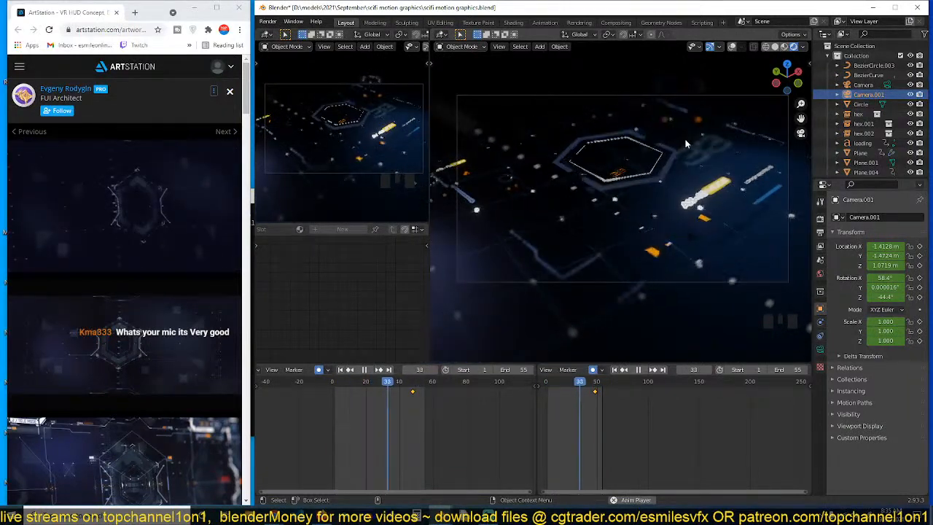
pyautogui.press('space')
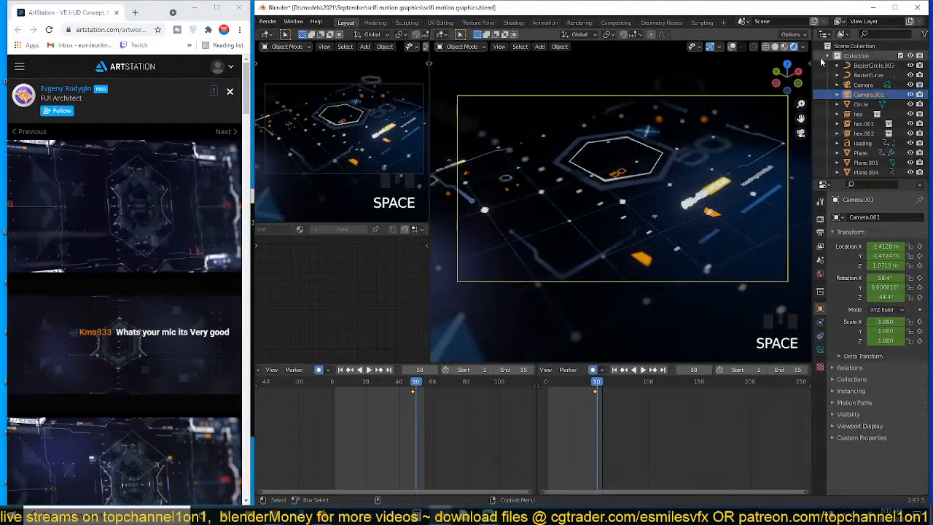
# Make the original Camera the active camera again and play the animation with the HUD framed up close
pyautogui.click(888, 85)
pyautogui.press('space')
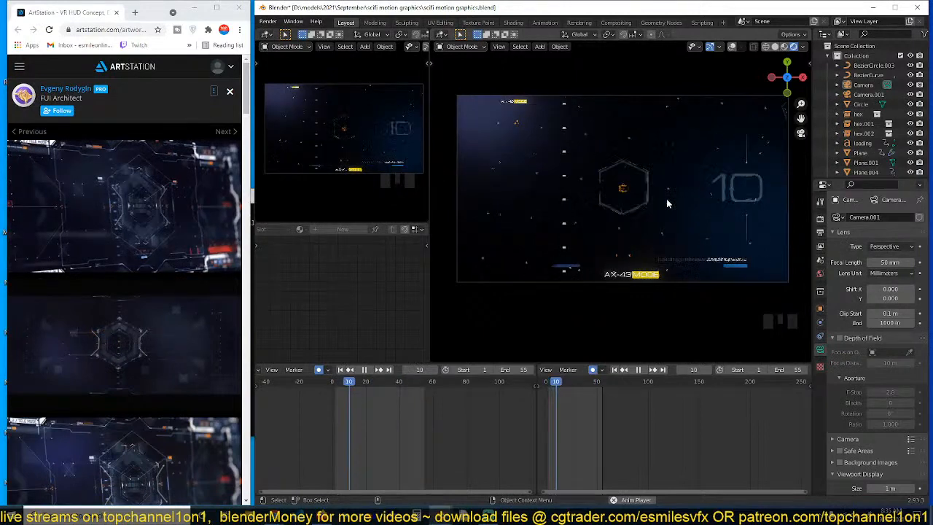
pyautogui.scroll(2, 676, 228)
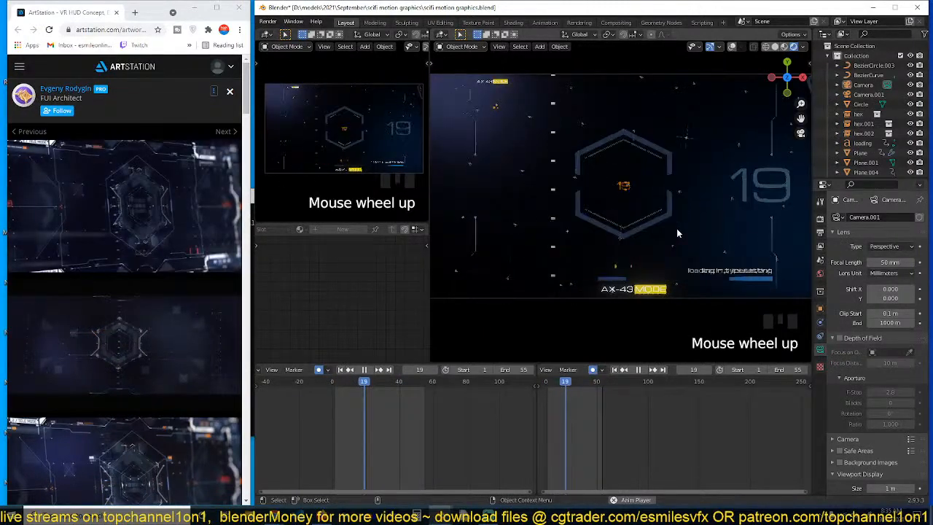
pyautogui.keyDown('shift'); pyautogui.moveTo(676, 228); pyautogui.dragTo(747, 236, button='middle'); pyautogui.keyUp('shift')
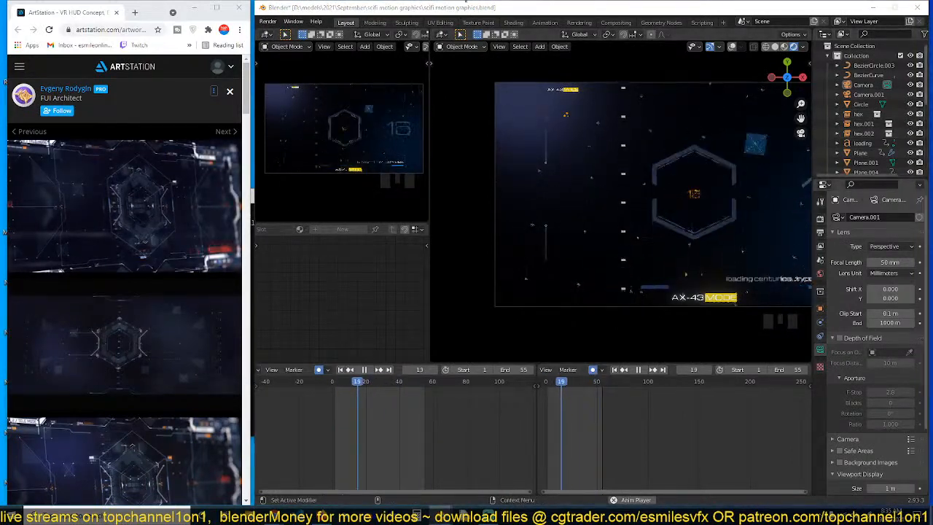
# Stop playback, show the overlays, and duplicate the small blue crossed square to a spot left of the central hexagon
pyautogui.click(653, 170)
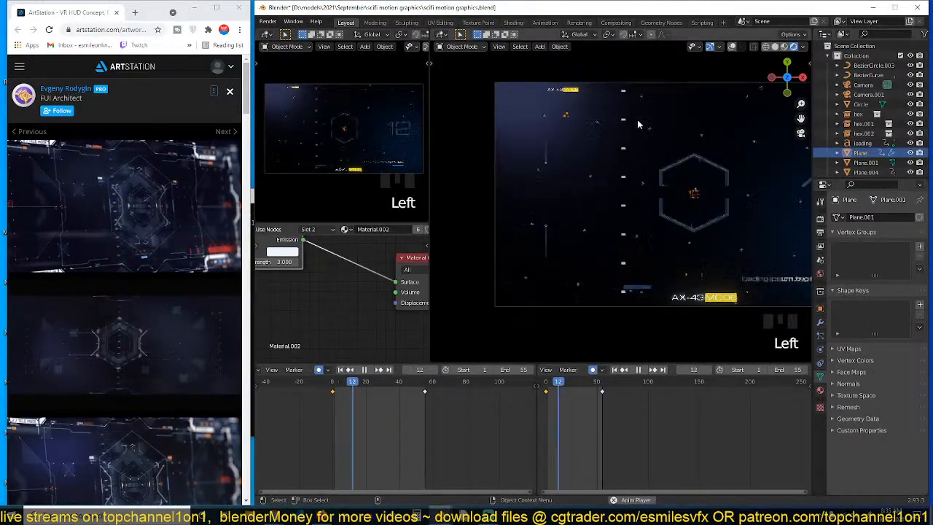
pyautogui.press('space')
pyautogui.keyDown('shift'); pyautogui.moveTo(653, 171); pyautogui.dragTo(649, 174, button='middle'); pyautogui.keyUp('shift')
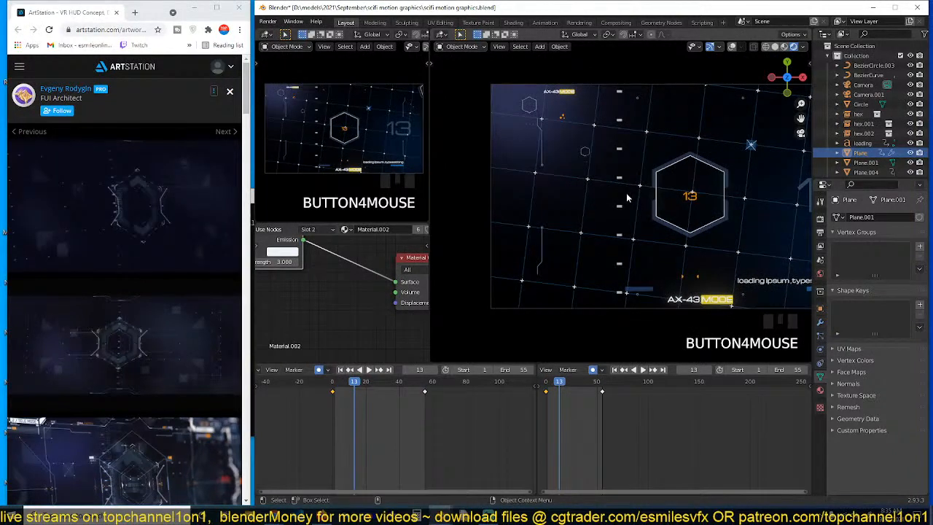
pyautogui.keyDown('shift'); pyautogui.moveTo(704, 210); pyautogui.dragTo(658, 210, button='middle'); pyautogui.keyUp('shift')
pyautogui.click(711, 152)
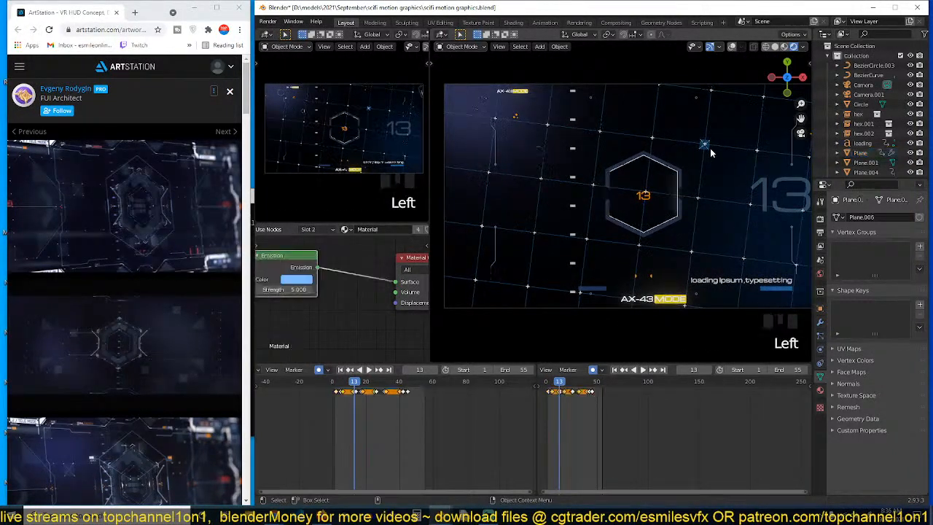
pyautogui.click(729, 46)
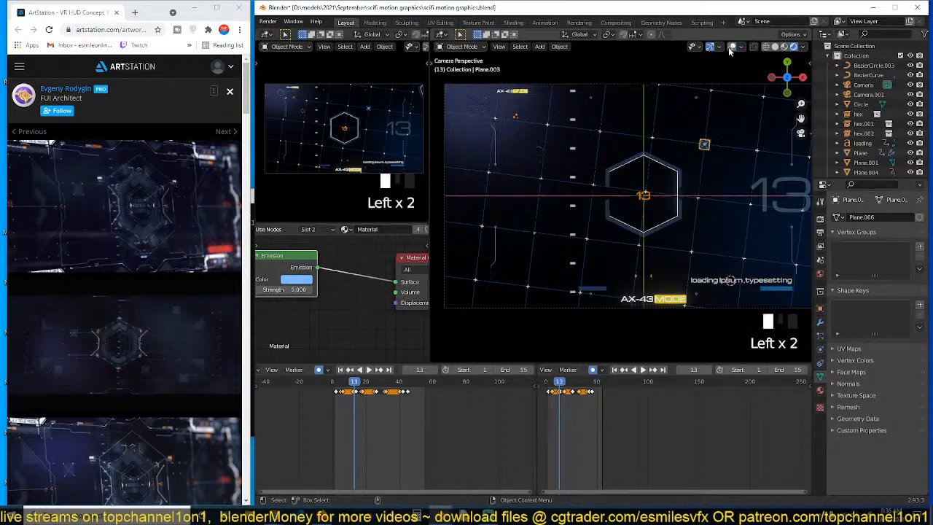
pyautogui.hotkey('shift', 'd')
pyautogui.click(488, 235)
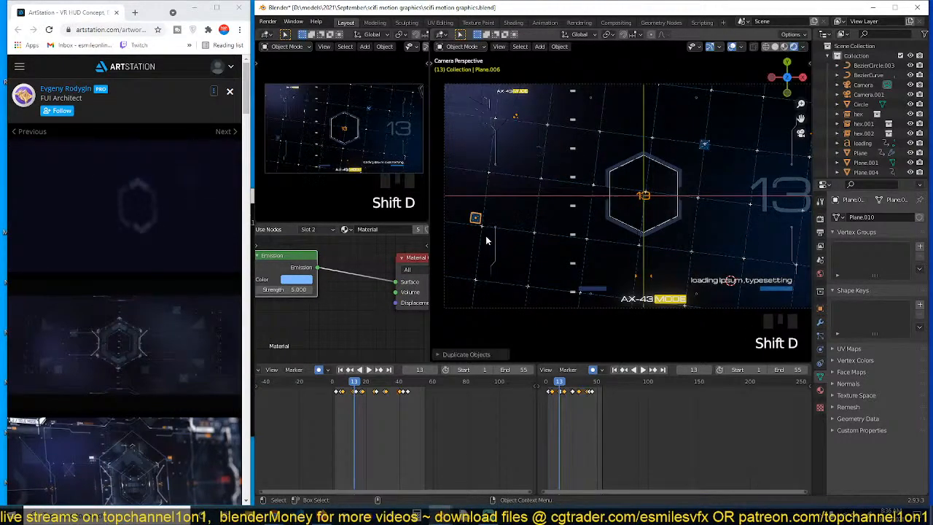
pyautogui.press('r')
pyautogui.rightClick(524, 238)
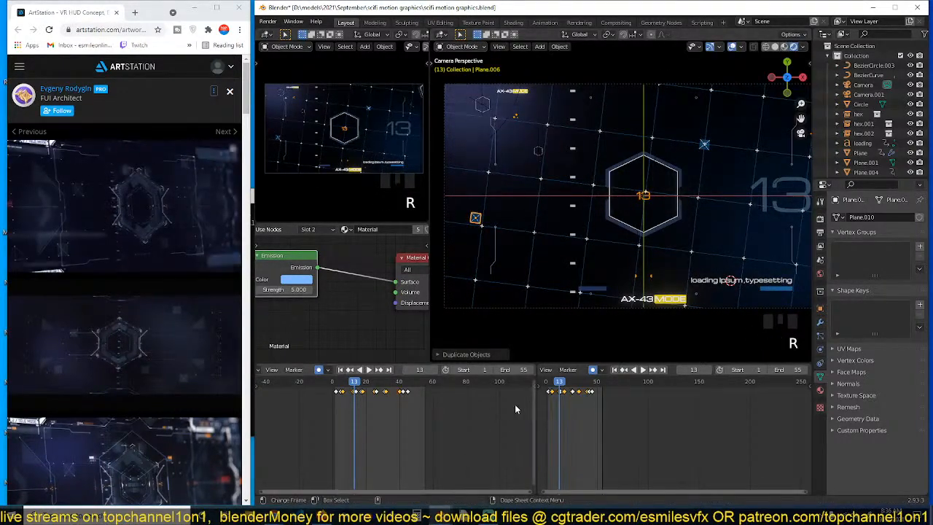
# Delete the X, Y and Z Location animation channels of the duplicated square and preview the result without overlays
pyautogui.hotkey('ctrl', 'Tab')
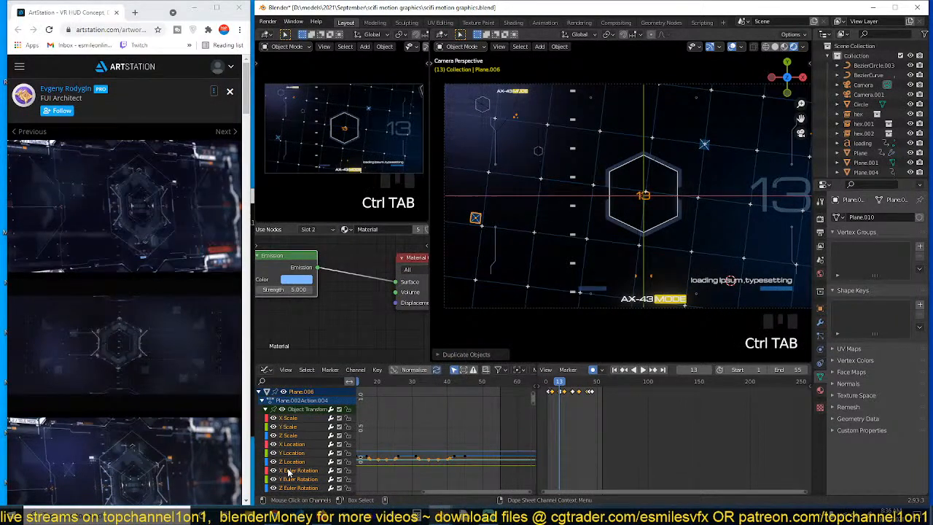
pyautogui.scroll(-6, 291, 466)
pyautogui.press('Left')
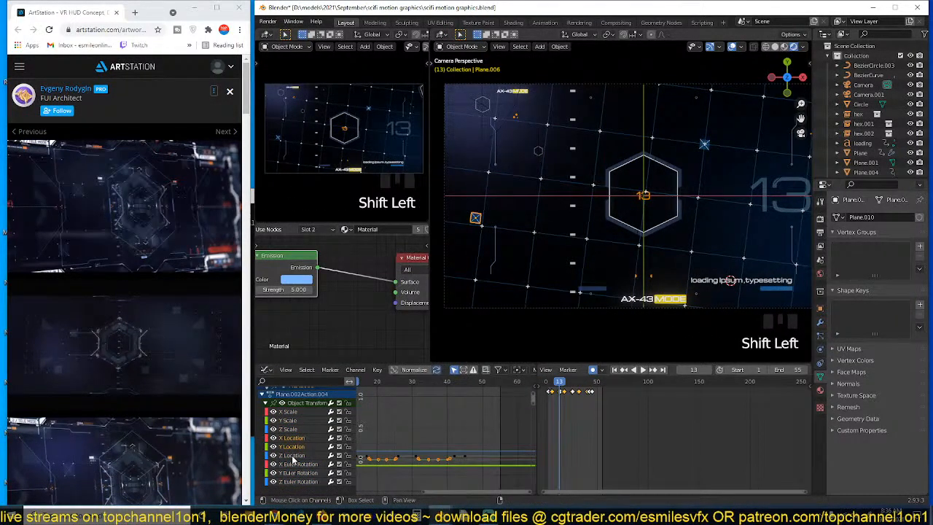
pyautogui.press('Delete')
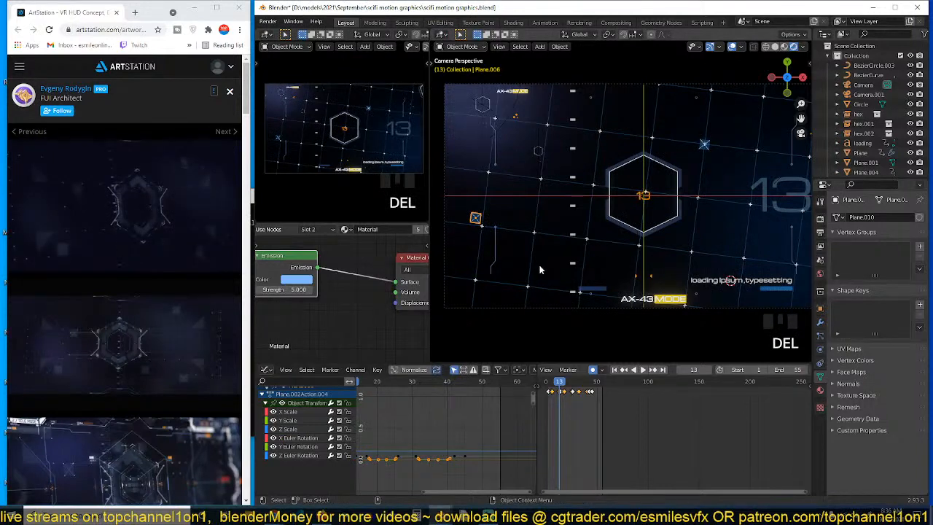
pyautogui.press('space')
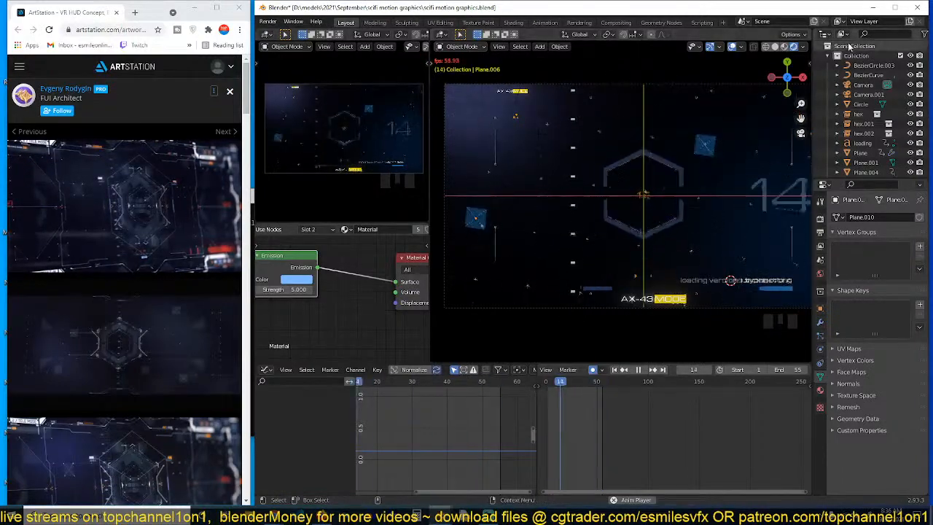
pyautogui.click(733, 48)
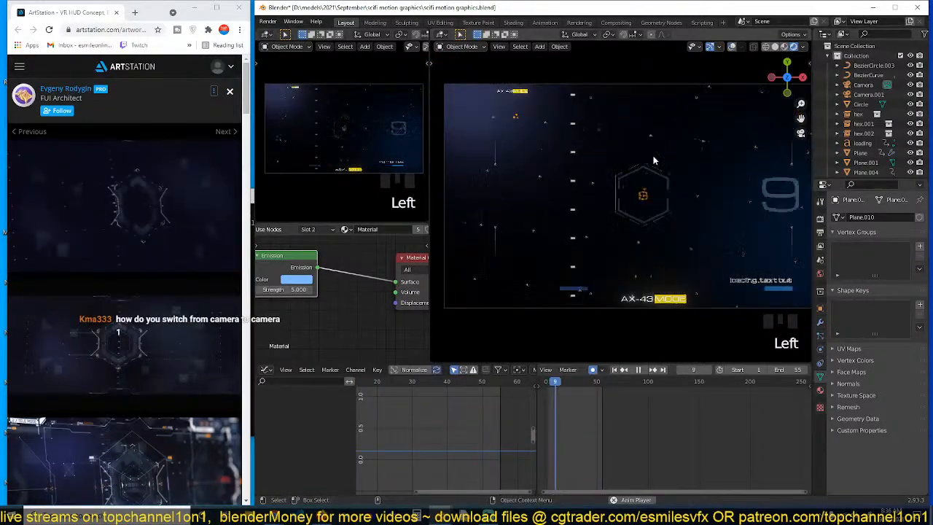
# Add a Bezier circle in the top orthographic view at frame 31 and give it a round bevel depth of 0.001 m
pyautogui.press('KP_7')
pyautogui.press('KP_7')
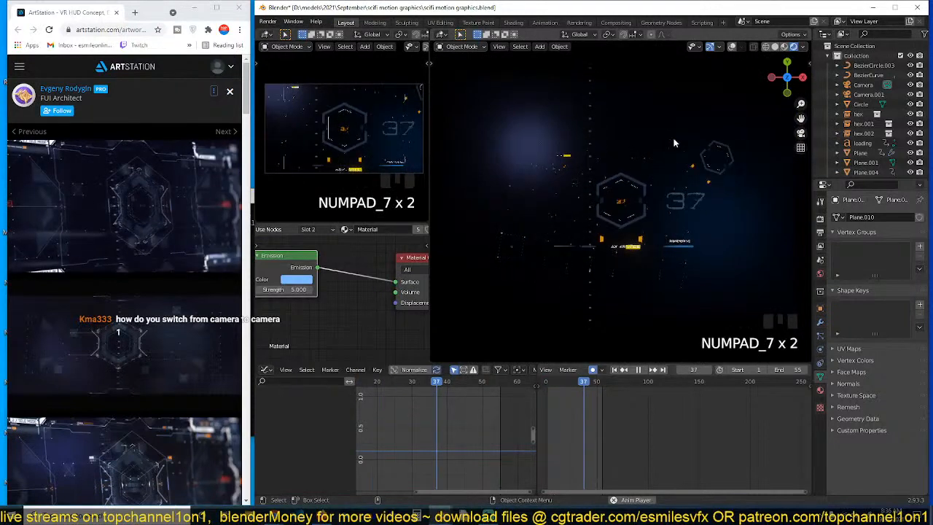
pyautogui.click(732, 48)
pyautogui.press('KP_7')
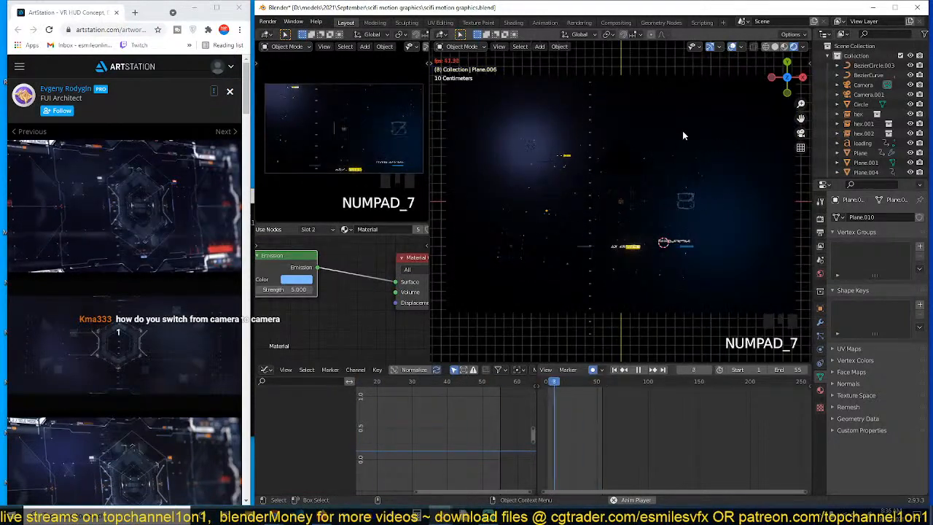
pyautogui.press('space')
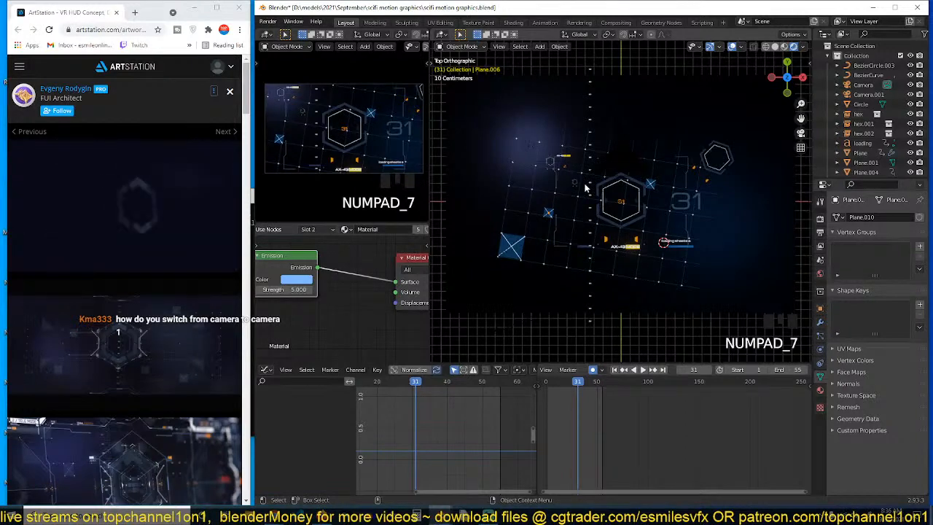
pyautogui.hotkey('shift', 'a')
pyautogui.moveTo(575, 51)
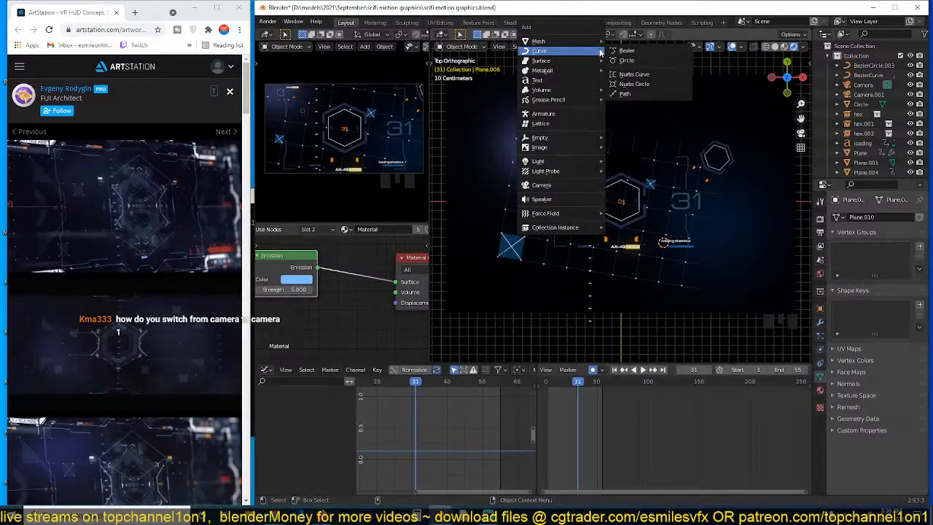
pyautogui.click(626, 65)
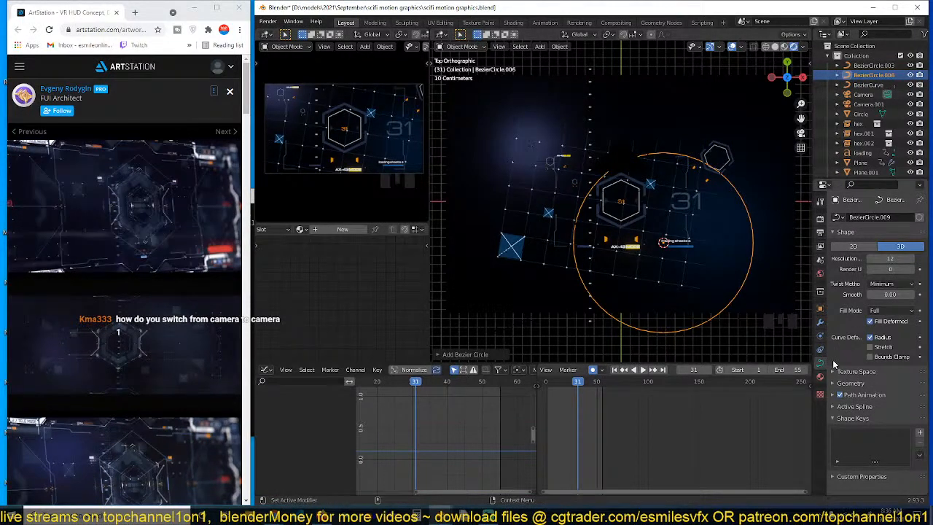
pyautogui.click(852, 384)
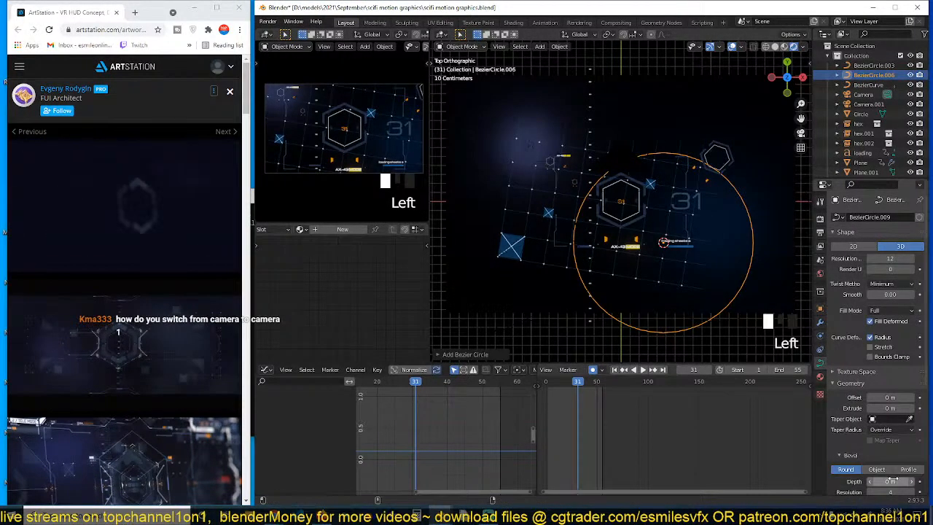
pyautogui.keyDown('shift'); pyautogui.moveTo(893, 481); pyautogui.dragTo(898, 481); pyautogui.keyUp('shift')
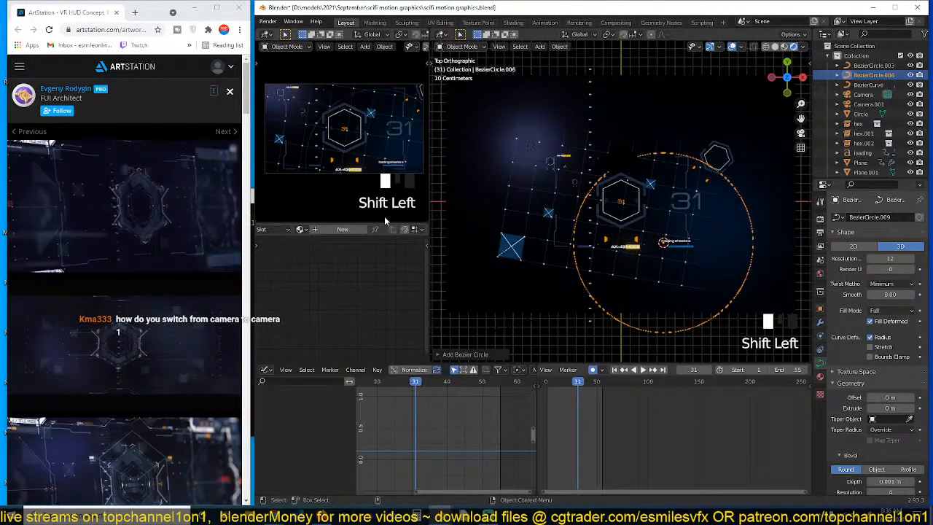
# Assign the existing blue emission "Material" to the circle, make it a single-user copy and set its emission strength to 0.1
pyautogui.click(299, 229)
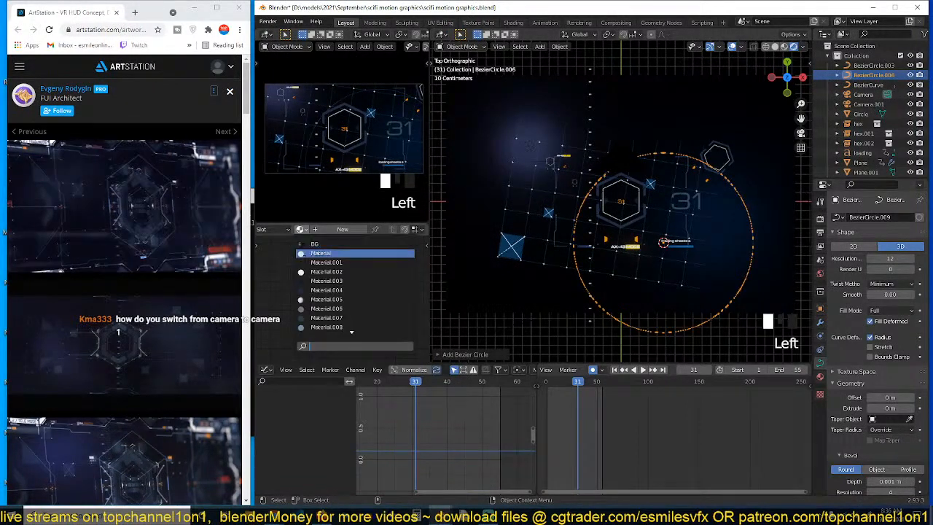
pyautogui.click(331, 261)
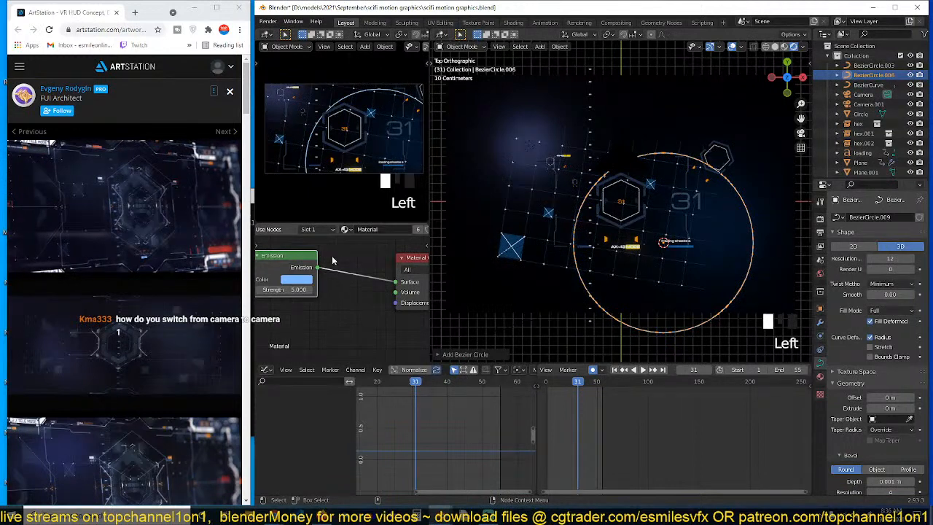
pyautogui.click(418, 229)
pyautogui.moveTo(309, 290); pyautogui.dragTo(280, 290)
pyautogui.click(295, 289)
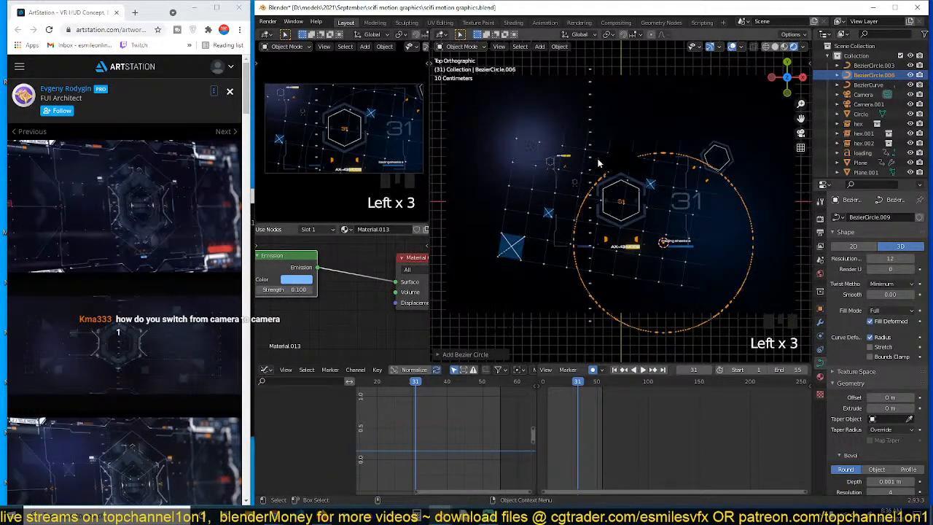
pyautogui.hotkey('shift', 'd')
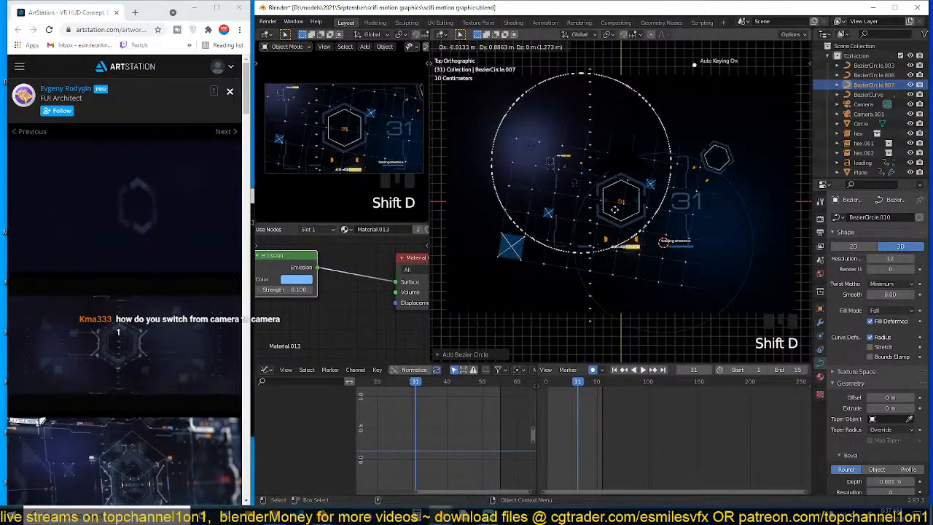
pyautogui.rightClick(621, 217)
pyautogui.press('x')
pyautogui.click(618, 262)
# Select the large Bezier circle again, turn off automatic keyframing and save the file
pyautogui.click(750, 277)
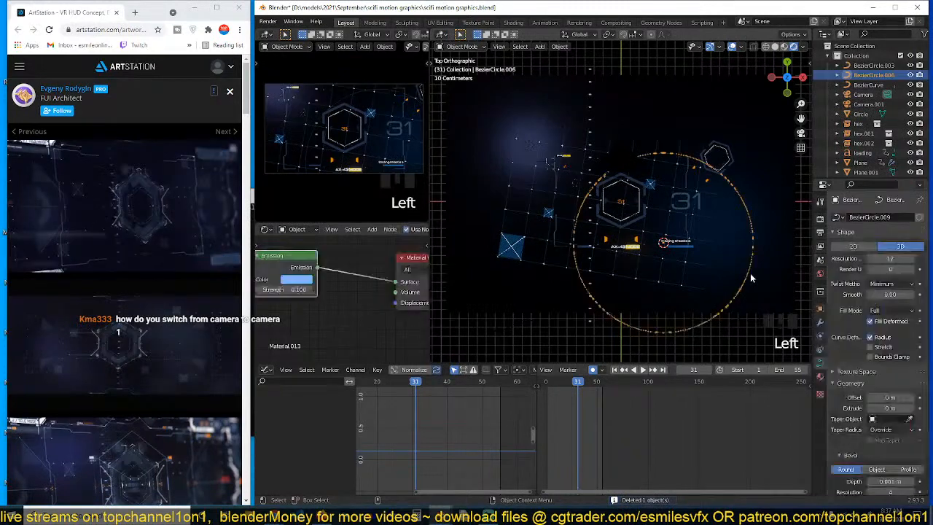
pyautogui.click(751, 277)
pyautogui.click(751, 278)
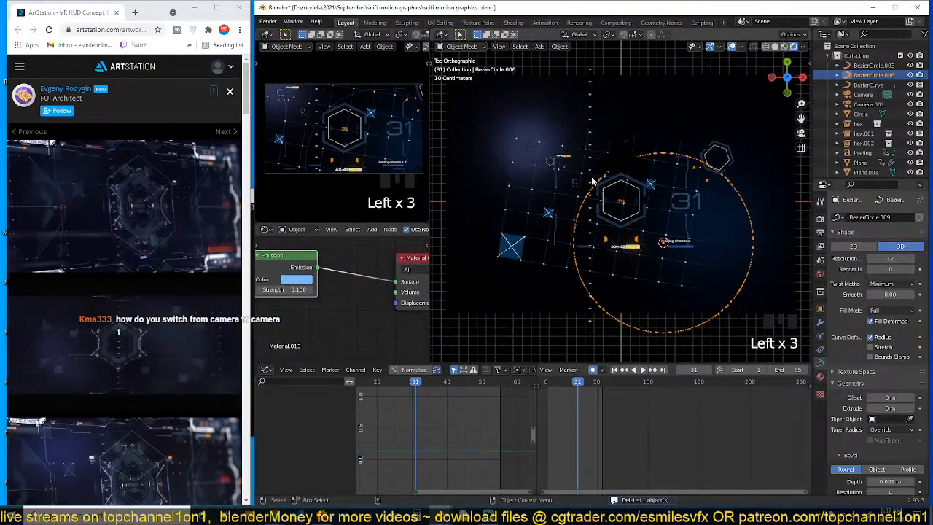
pyautogui.click(592, 370)
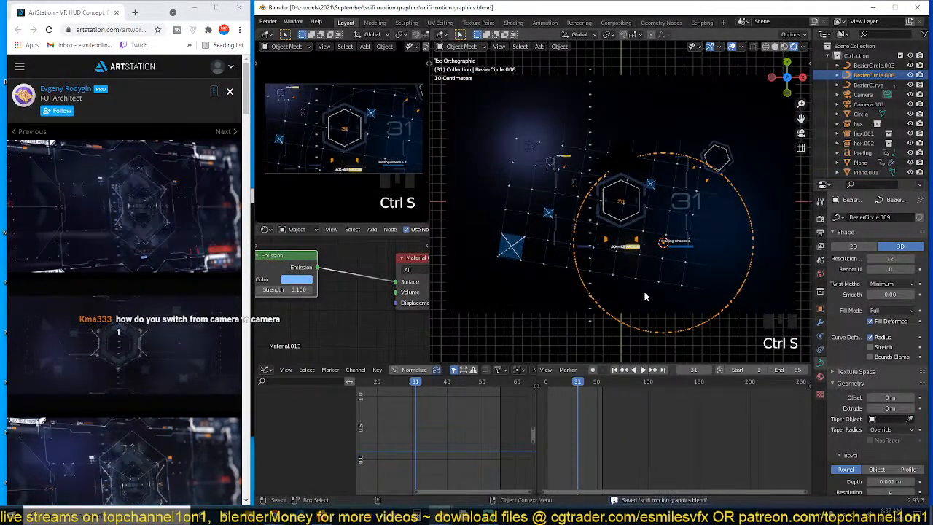
# Duplicate the large Bezier circle up over the purple glow and animate its scale growing from frame 0 to frame 60 with automatic keyframing
pyautogui.hotkey('shift', 'd')
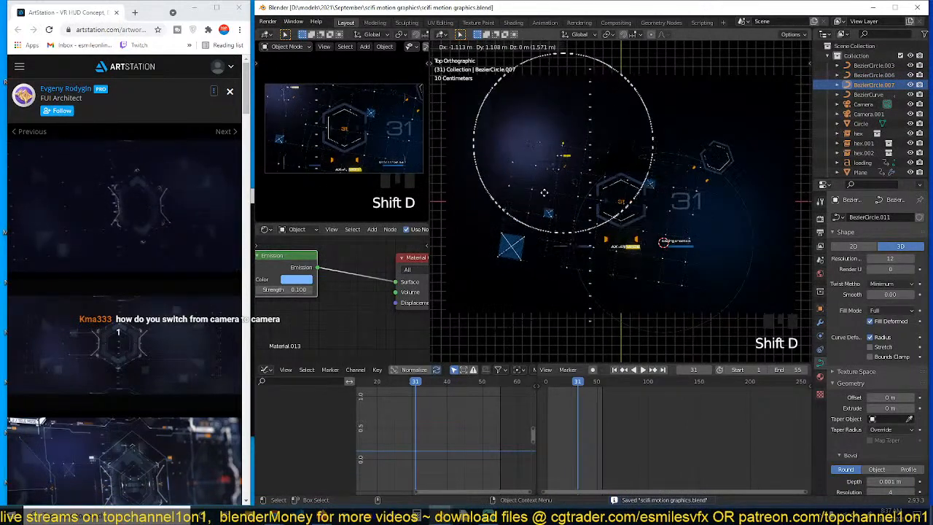
pyautogui.click(548, 186)
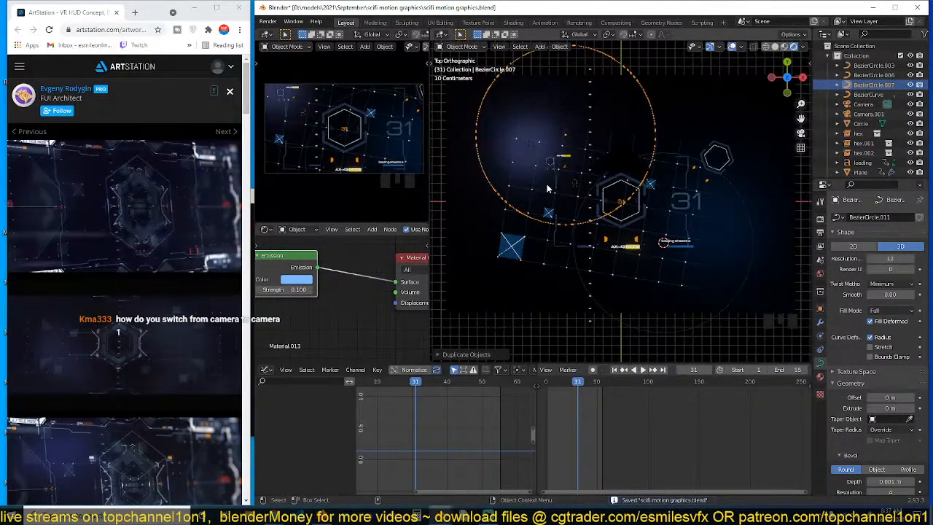
pyautogui.hotkey('ctrl', 'Tab')
pyautogui.hotkey('shift', 'Right')
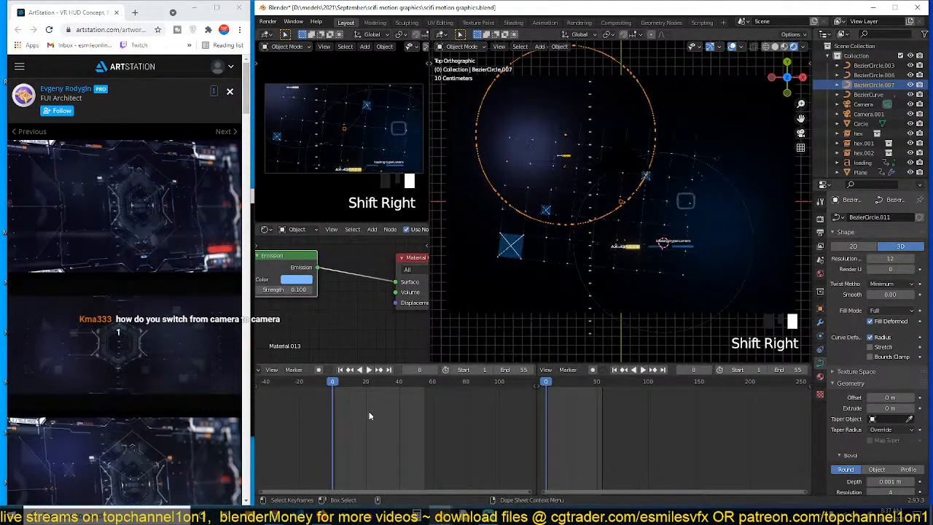
pyautogui.click(318, 370)
pyautogui.press('s')
pyautogui.click(534, 255)
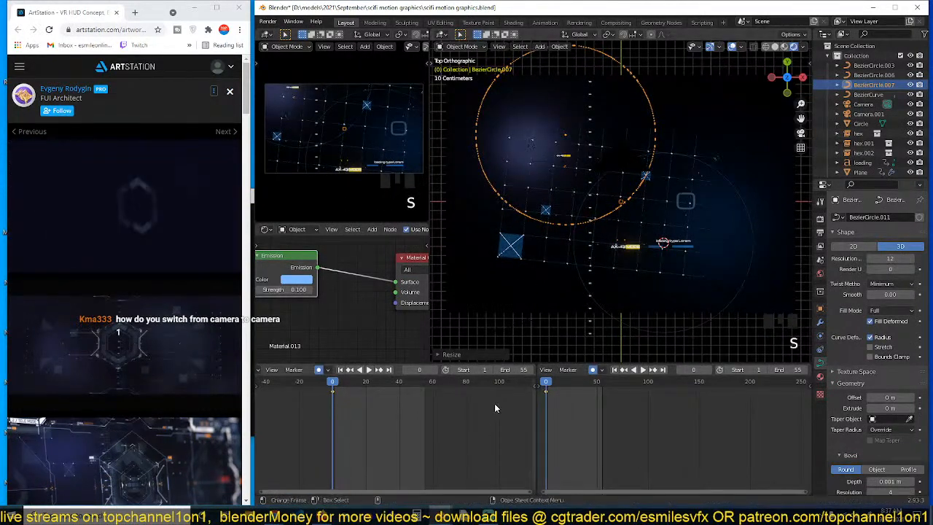
pyautogui.keyDown('shift'); pyautogui.rightClick(432, 428); pyautogui.keyUp('shift')
pyautogui.press('s')
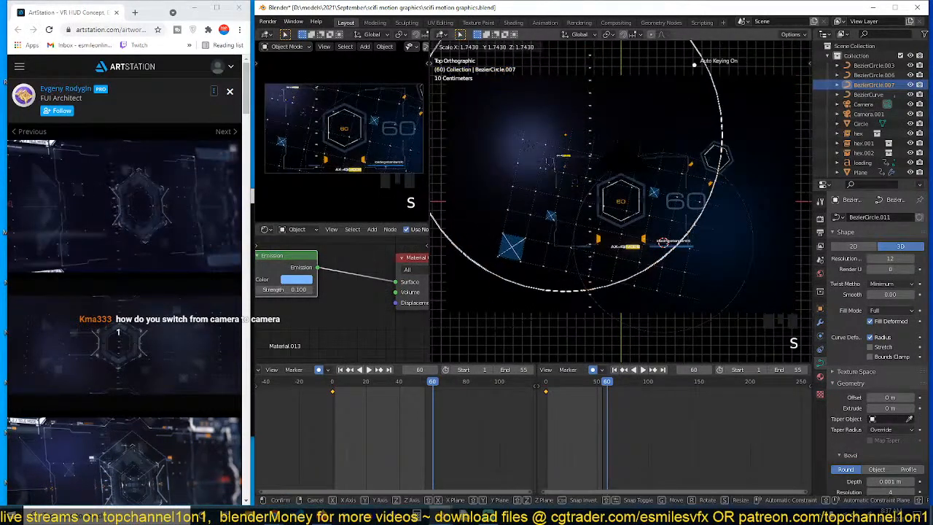
pyautogui.click(736, 59)
pyautogui.hotkey('alt', 'a')
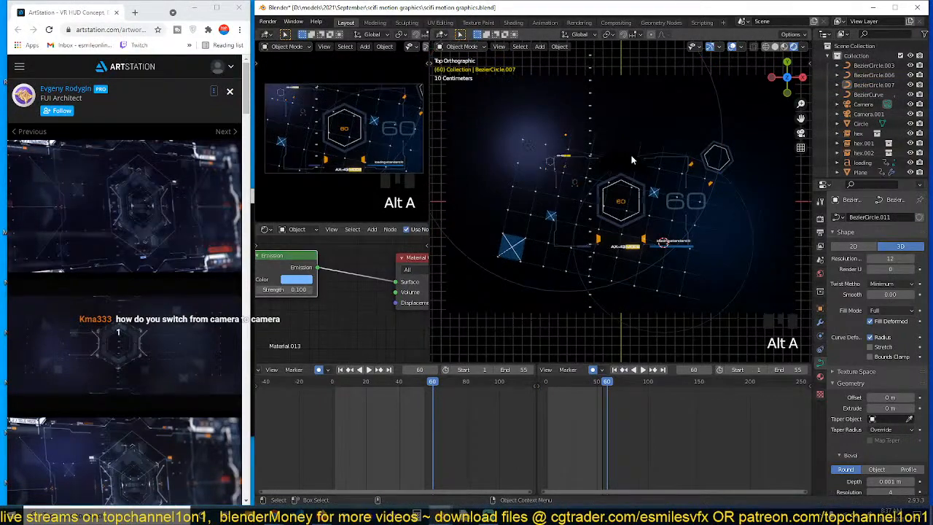
# Save the file and preview the animated circles through the camera
pyautogui.press('KP_0')
pyautogui.click(677, 128)
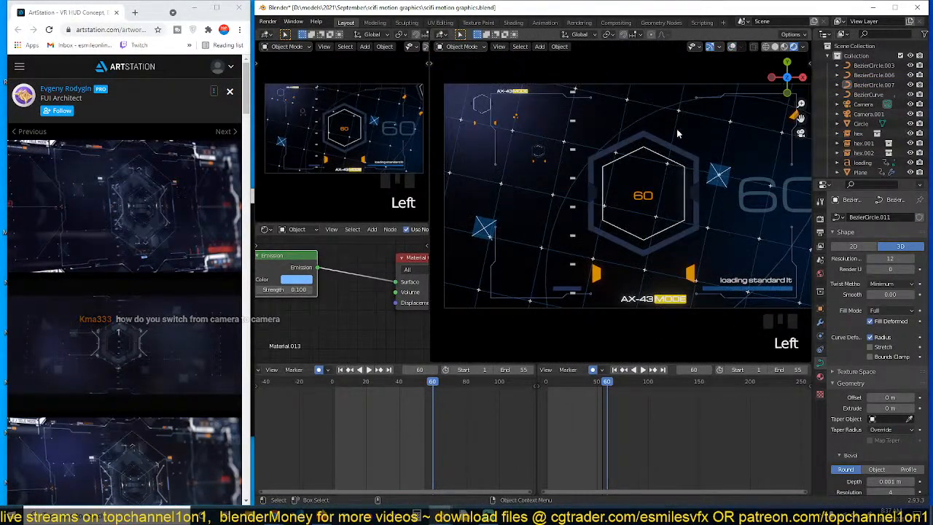
pyautogui.hotkey('ctrl', 's')
pyautogui.scroll(-3, 676, 128)
pyautogui.press('space')
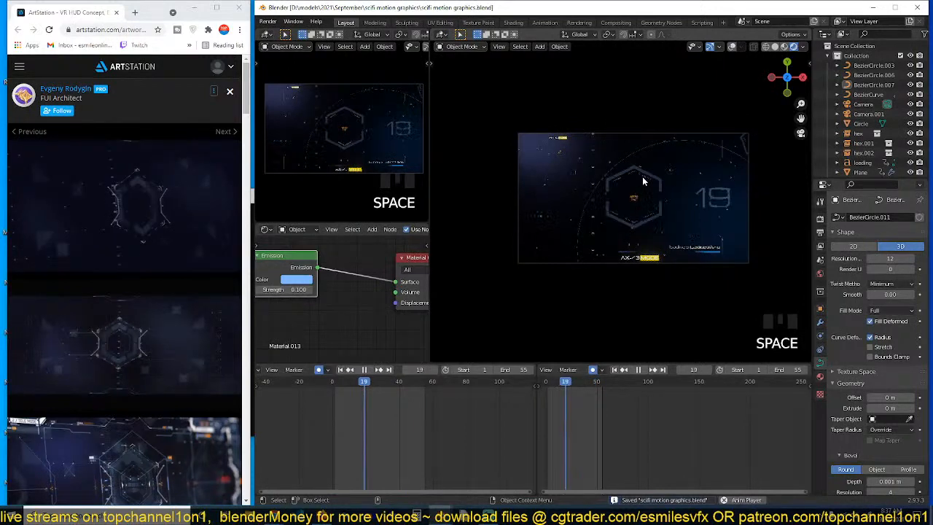
pyautogui.scroll(2, 643, 181)
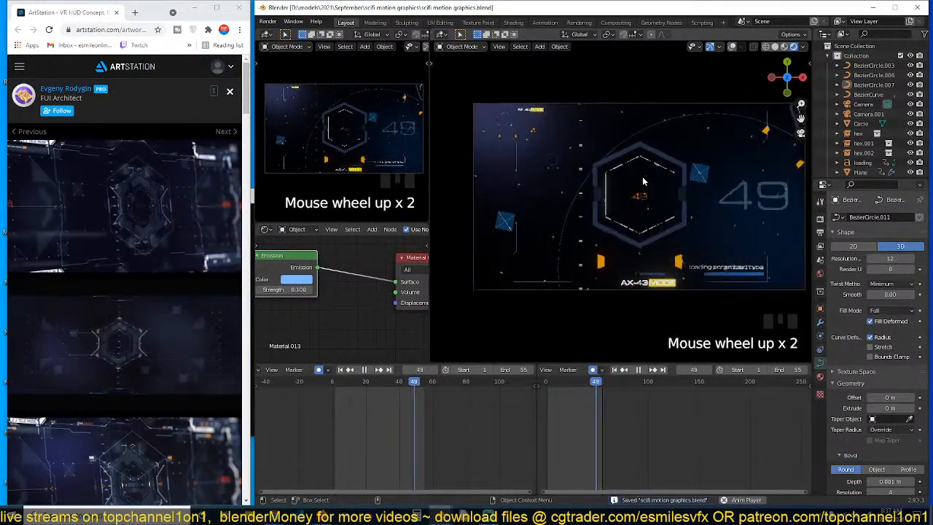
pyautogui.press('space')
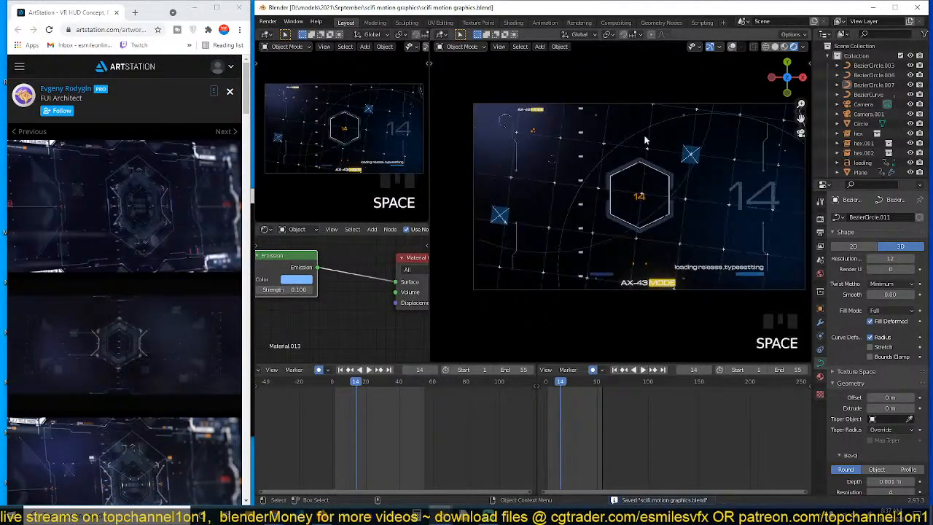
# Set the original large circle's resolution to 24 and animate its scale shrinking from frame 0 to frame 55
pyautogui.click(663, 127)
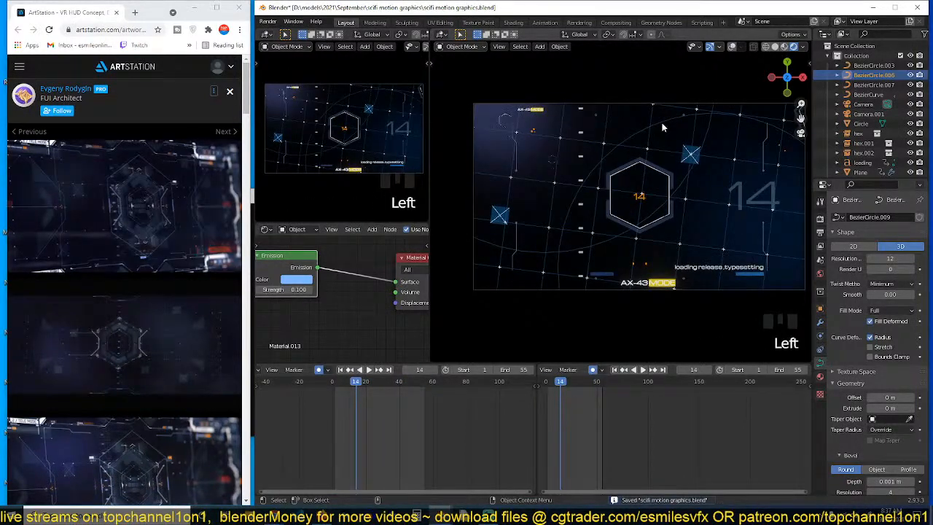
pyautogui.click(733, 47)
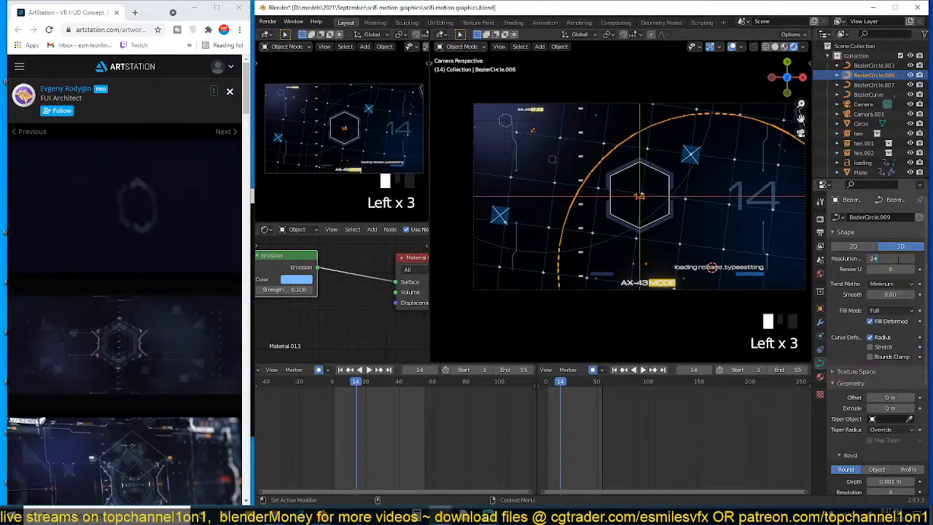
pyautogui.keyDown('shift'); pyautogui.moveTo(364, 414); pyautogui.dragTo(329, 409, button='right'); pyautogui.keyUp('shift')
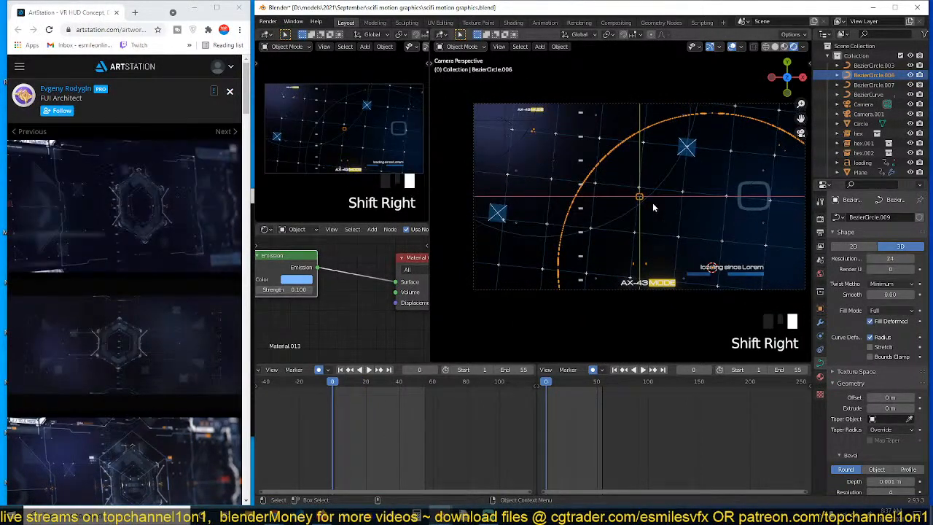
pyautogui.press('s')
pyautogui.click(616, 149)
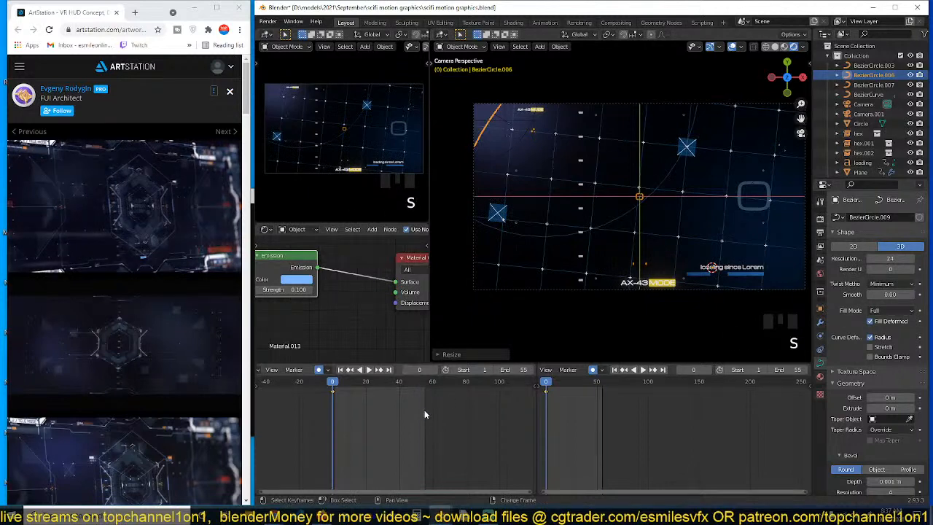
pyautogui.hotkey('shift', 'Right')
pyautogui.press('s')
pyautogui.click(661, 257)
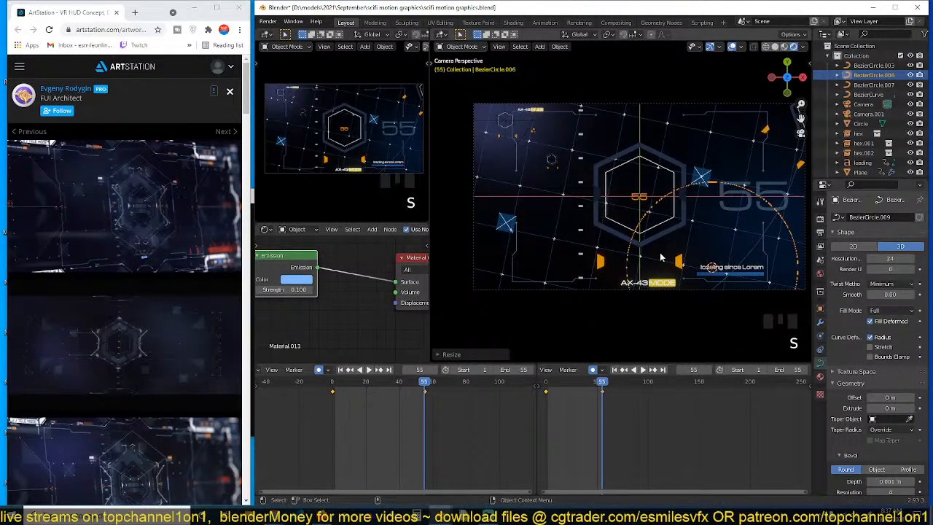
pyautogui.press('v')
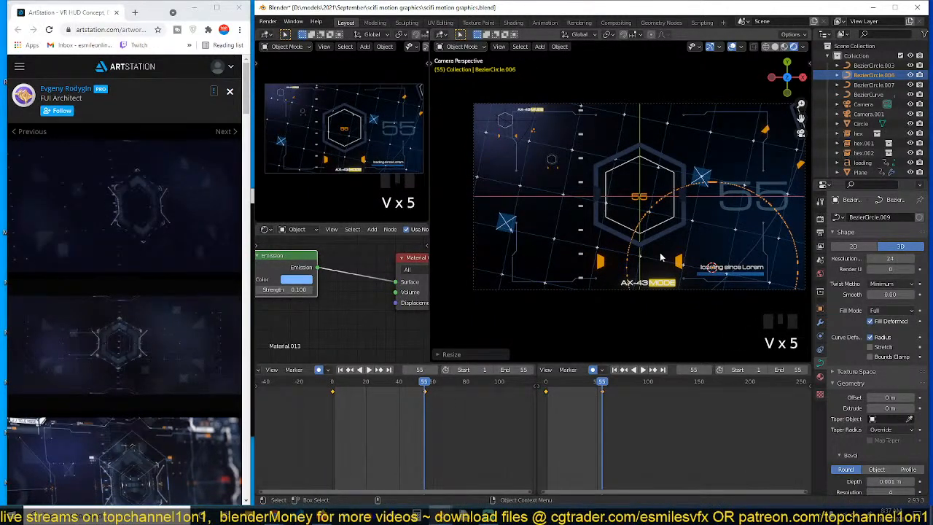
pyautogui.press('v')
# Save the file again and play the animation with the viewport overlays hidden
pyautogui.click(464, 427)
pyautogui.hotkey('ctrl', 's')
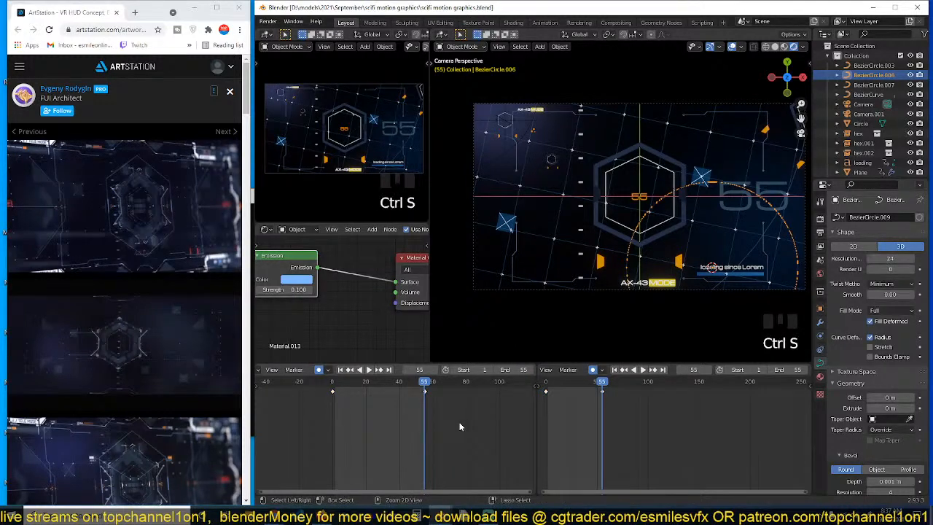
pyautogui.hotkey('ctrl', 's')
pyautogui.click(728, 46)
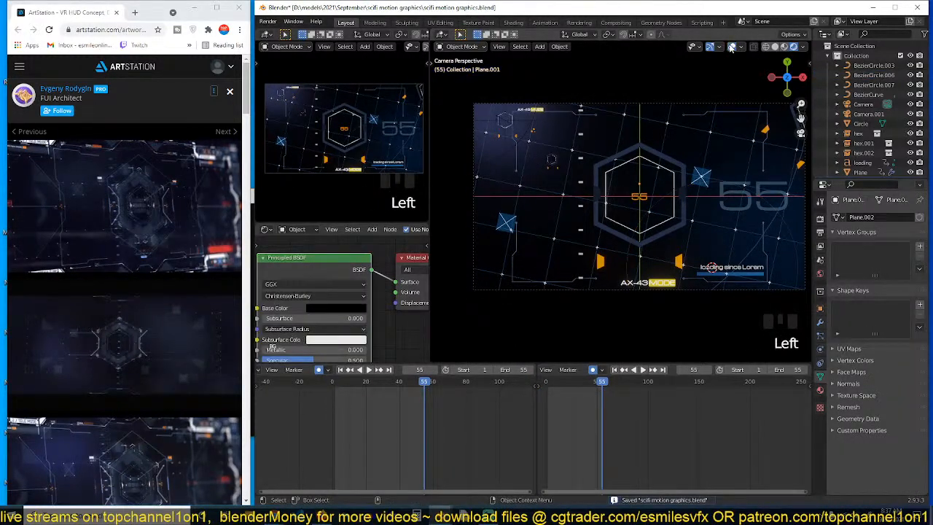
pyautogui.press('space')
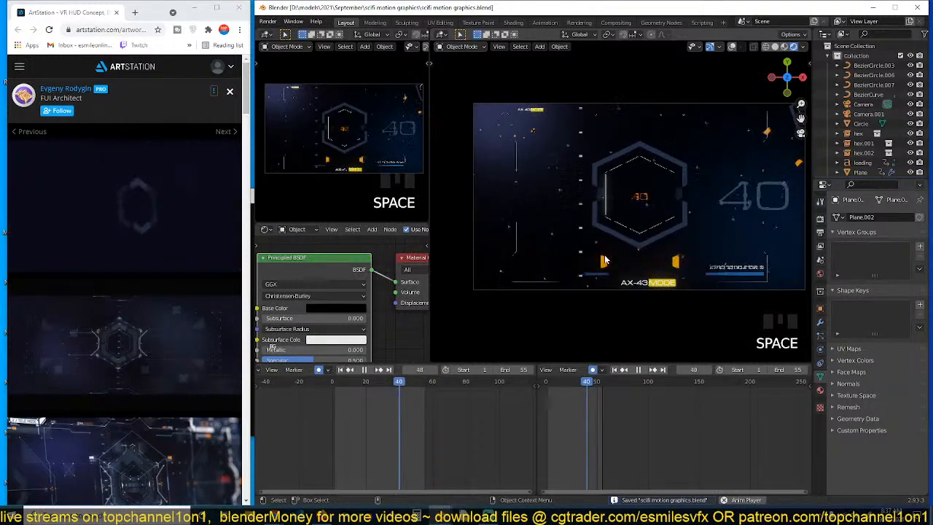
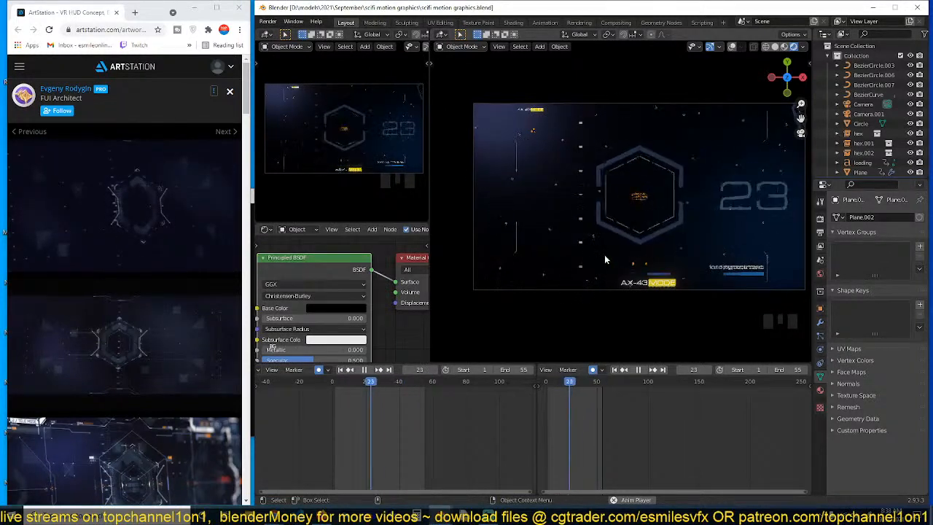
# Check the frame range and frame rate in the output settings and stop the playback
pyautogui.click(820, 218)
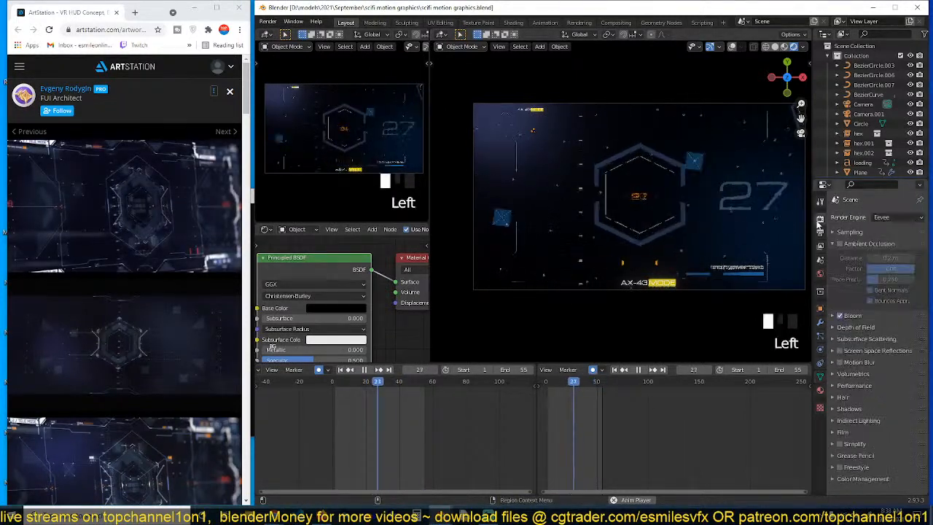
pyautogui.click(820, 232)
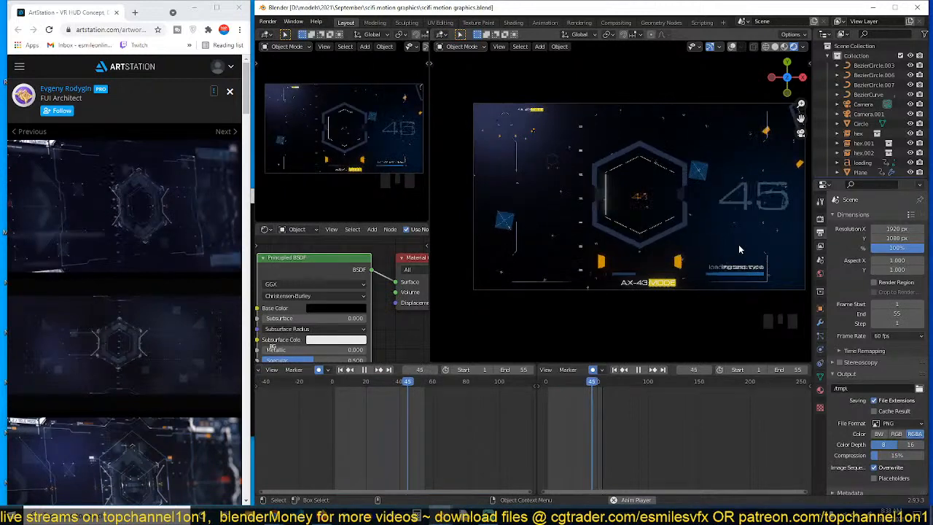
pyautogui.press('space')
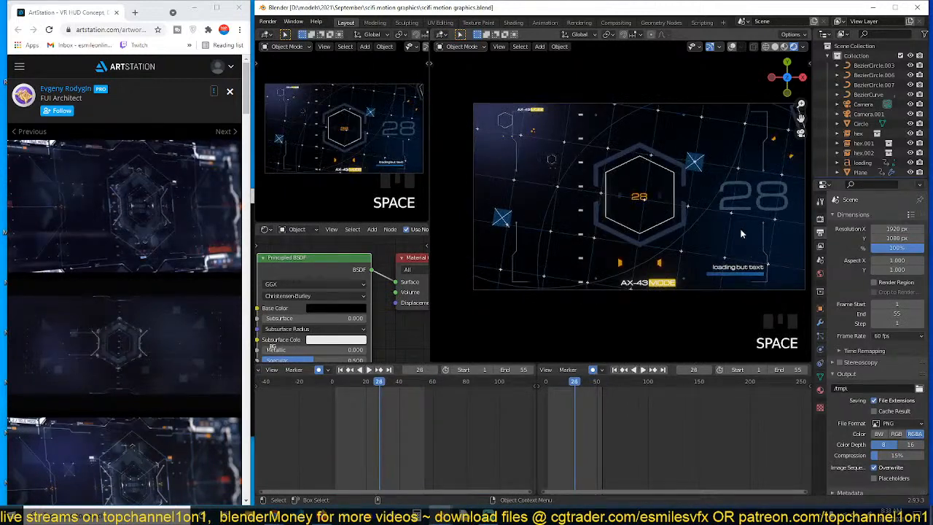
# Duplicate the small bracket pair beside the central number in place and delete the copy's X, Y and Z Location animation channels
pyautogui.click(661, 194)
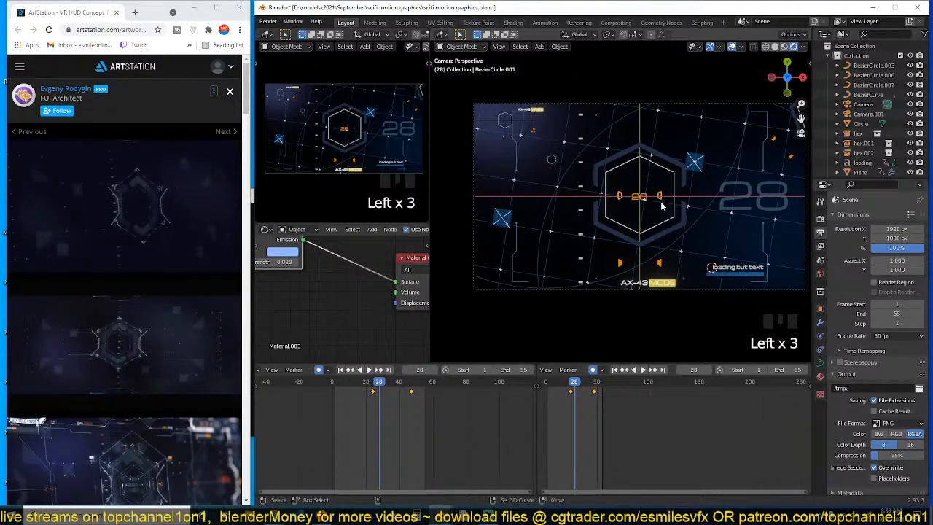
pyautogui.hotkey('shift', 'd')
pyautogui.rightClick(554, 185)
pyautogui.hotkey('ctrl', 'Tab')
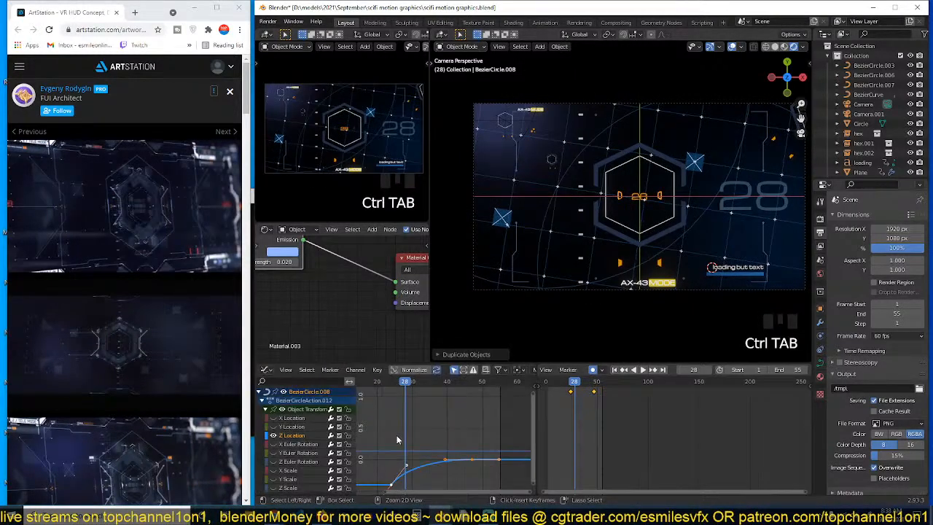
pyautogui.scroll(-4, 290, 455)
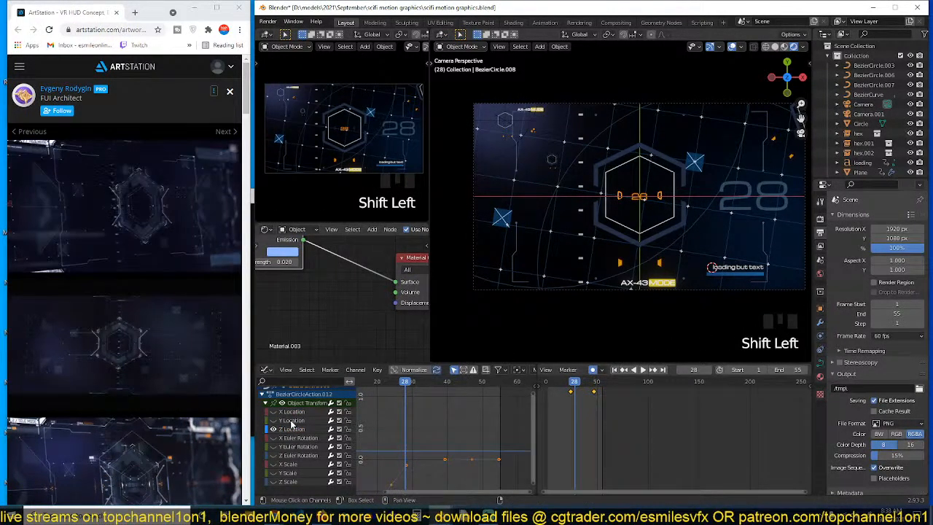
pyautogui.press('x')
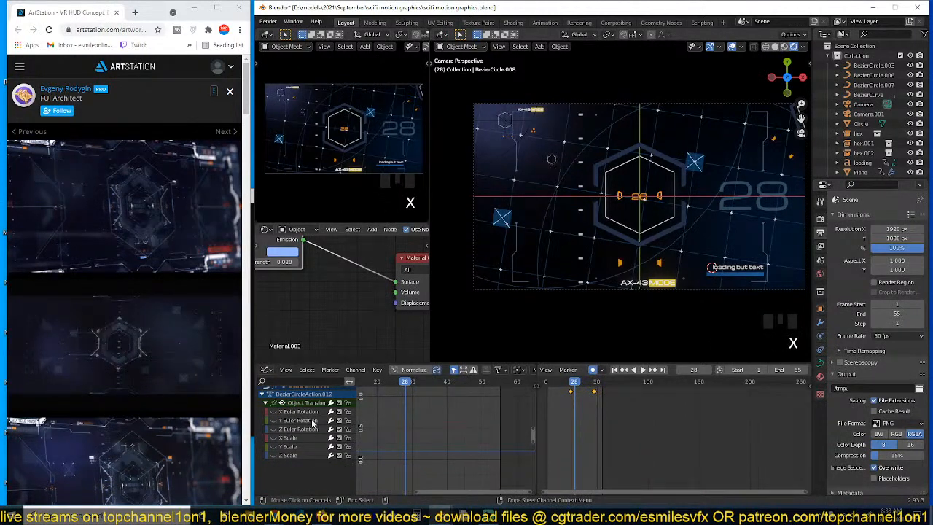
# With automatic keyframing off, delete the copied brackets' X, Y and Z Euler Rotation channels and rotate them 90°
pyautogui.click(662, 161)
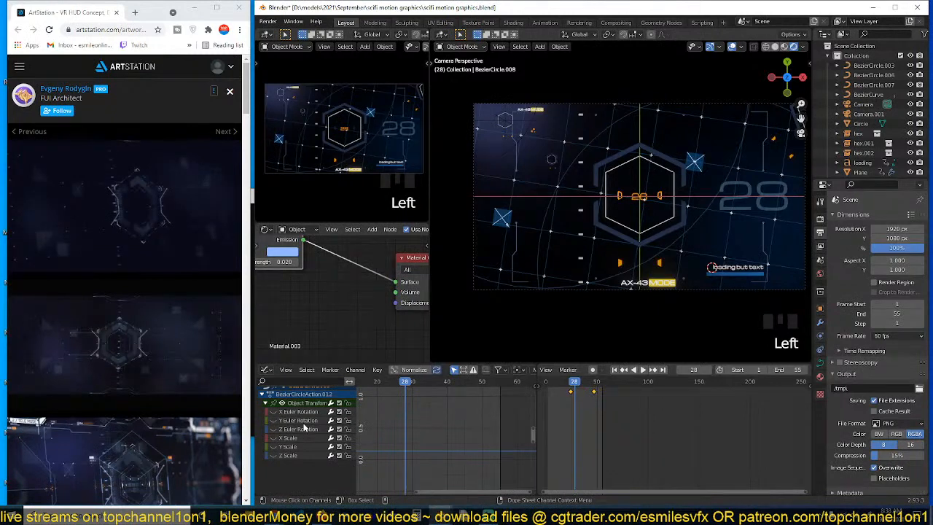
pyautogui.press('Delete')
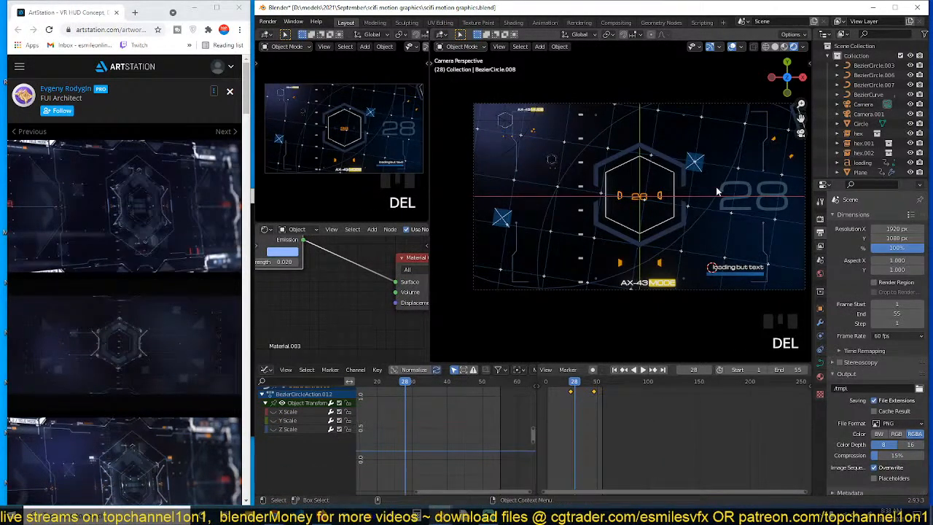
pyautogui.write('r90')
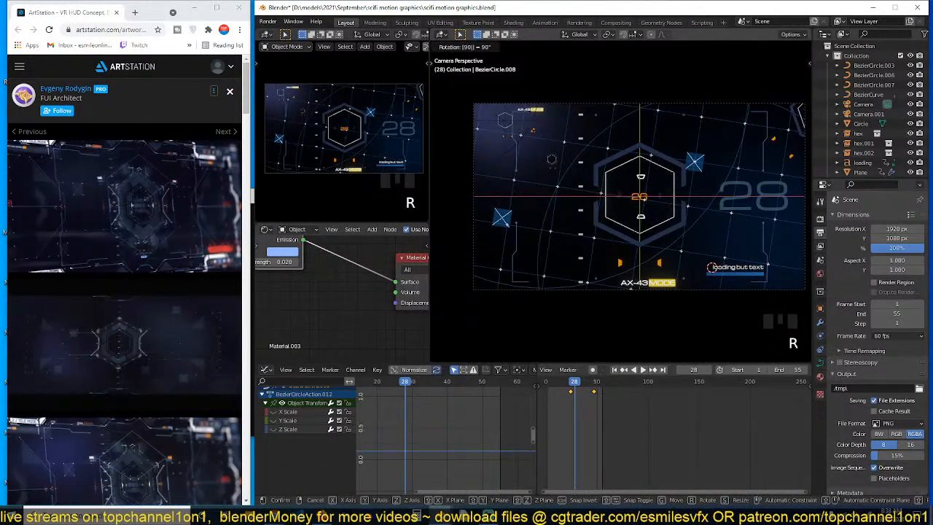
pyautogui.press('Return')
pyautogui.hotkey('alt', 'a')
# Play the animation to frame 51 and nudge the rotated bracket pair into place at the central hexagon's upper and lower corners
pyautogui.press('space')
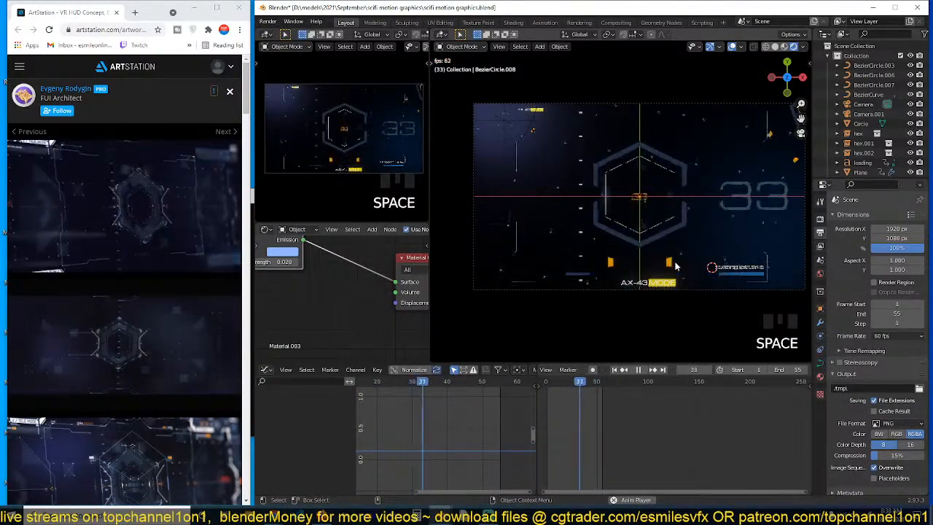
pyautogui.scroll(3, 674, 201)
pyautogui.press('space')
pyautogui.click(685, 140)
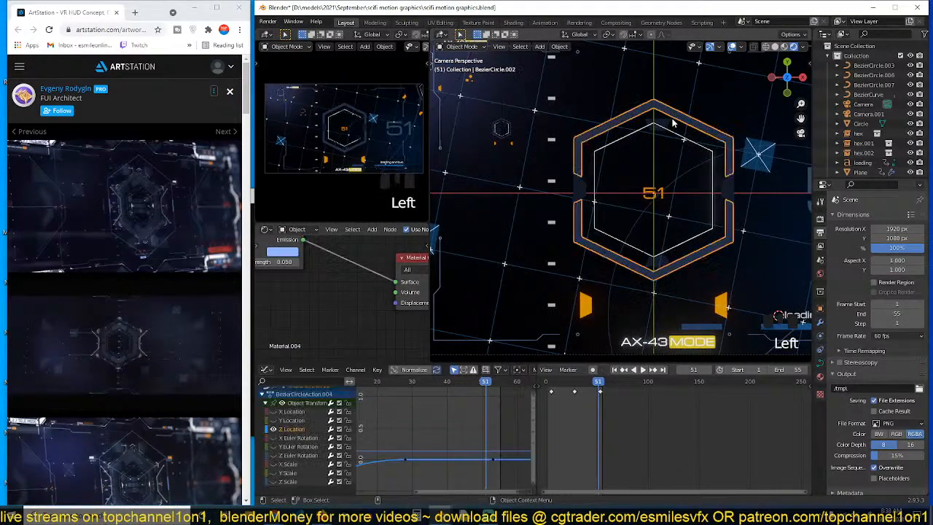
pyautogui.click(685, 140)
pyautogui.press('g')
pyautogui.click(694, 168)
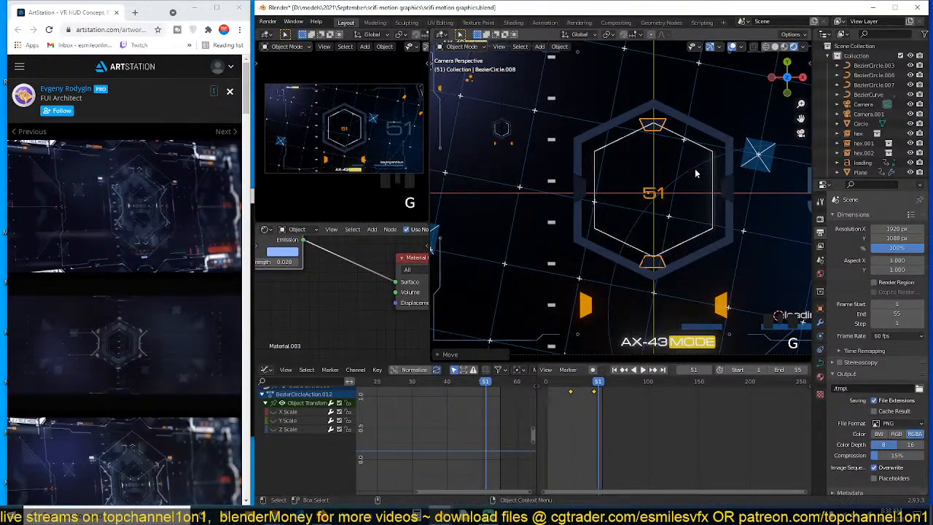
# Play back the moved brackets' animation and reselect the pair at frame 43
pyautogui.press('space')
pyautogui.hotkey('alt', 'a')
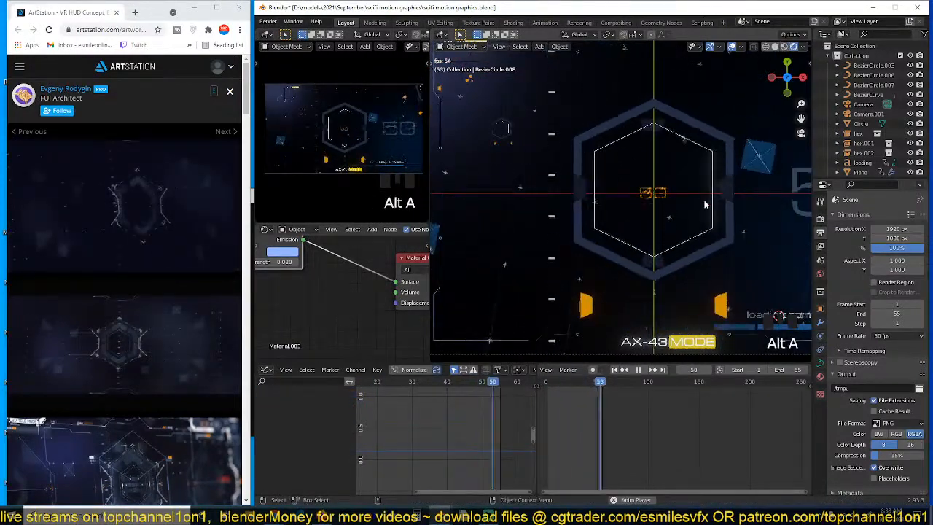
pyautogui.press('space')
pyautogui.click(659, 137)
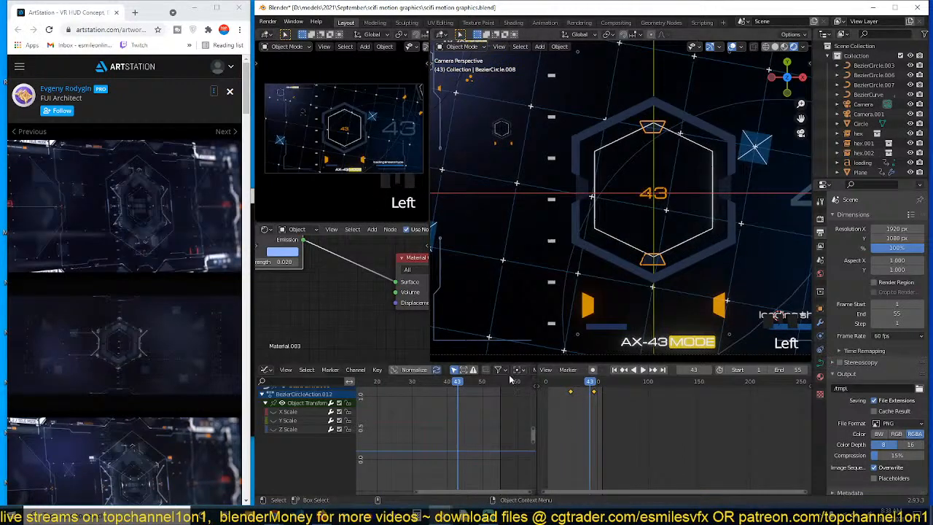
# Shift the small bracket pair's scale keyframes forward in the timeline and play back the animation
pyautogui.press('g')
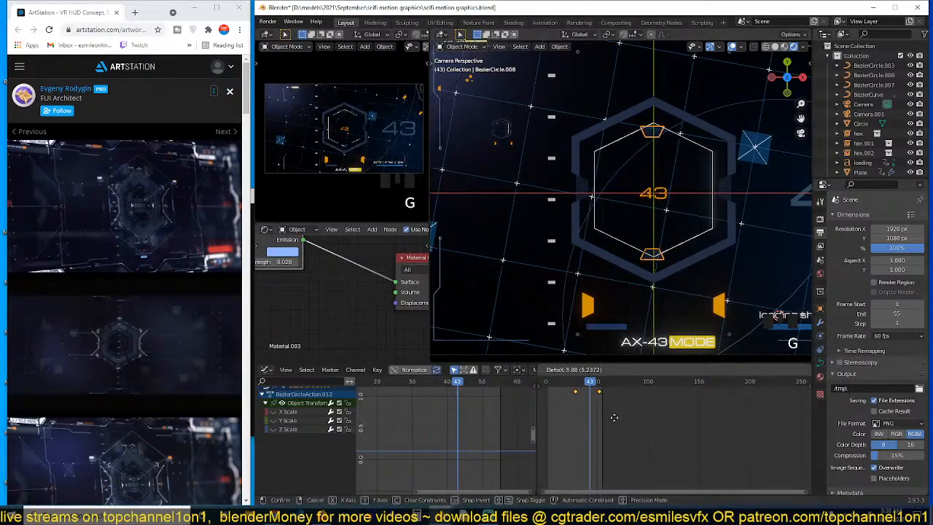
pyautogui.click(621, 420)
pyautogui.press('space')
pyautogui.hotkey('alt', 'a')
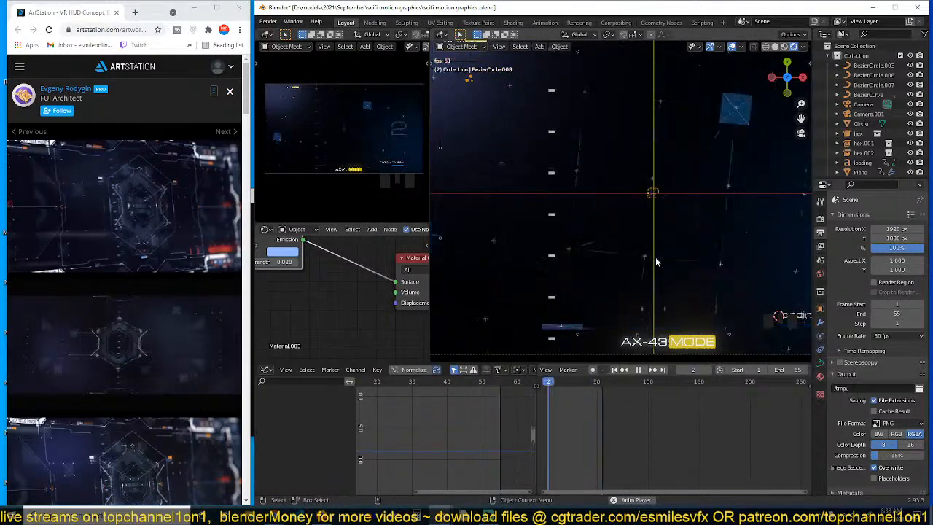
pyautogui.press('space')
pyautogui.press('space')
pyautogui.press('space')
pyautogui.press('space')
pyautogui.press('space')
pyautogui.press('space')
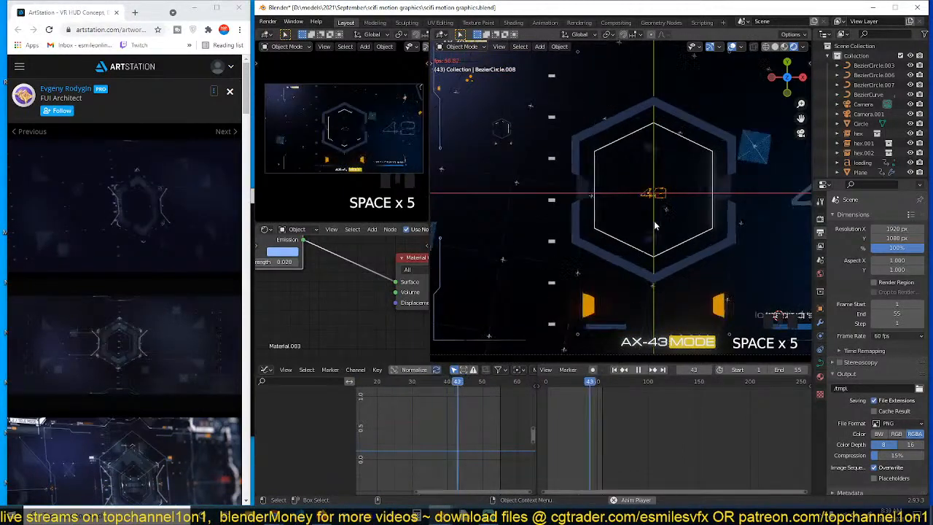
# Resize the bracket pair's curve geometry and move it inward to sit inside the central hexagon's upper and lower corners
pyautogui.click(647, 261)
pyautogui.press('Tab')
pyautogui.press('a')
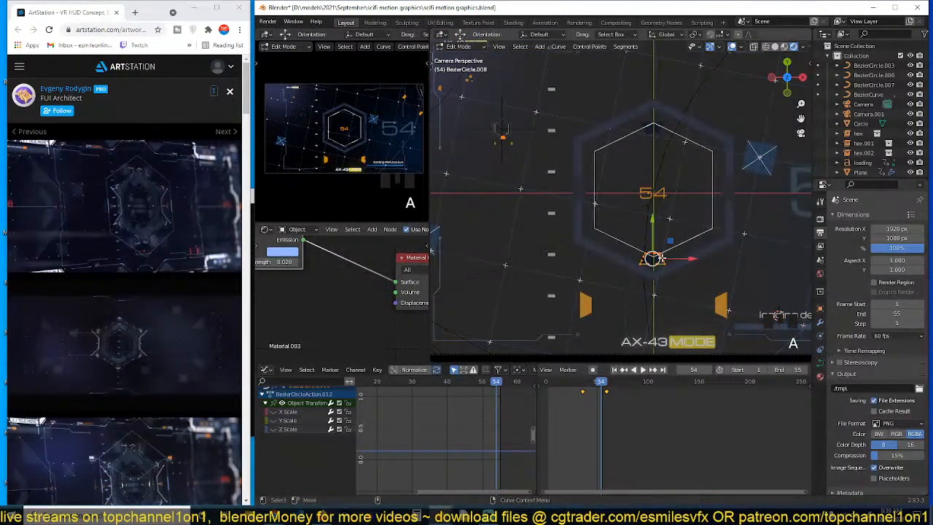
pyautogui.press('s')
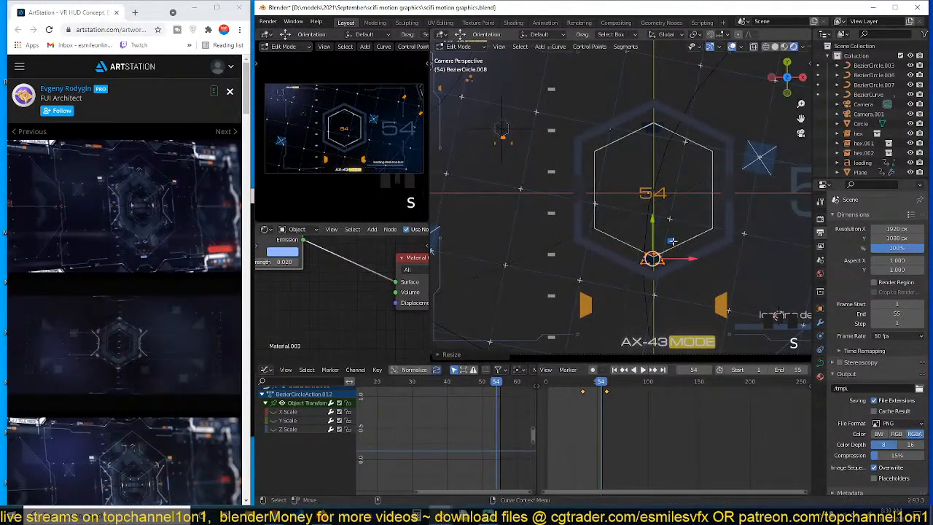
pyautogui.moveTo(654, 227); pyautogui.dragTo(658, 207)
pyautogui.press('Tab')
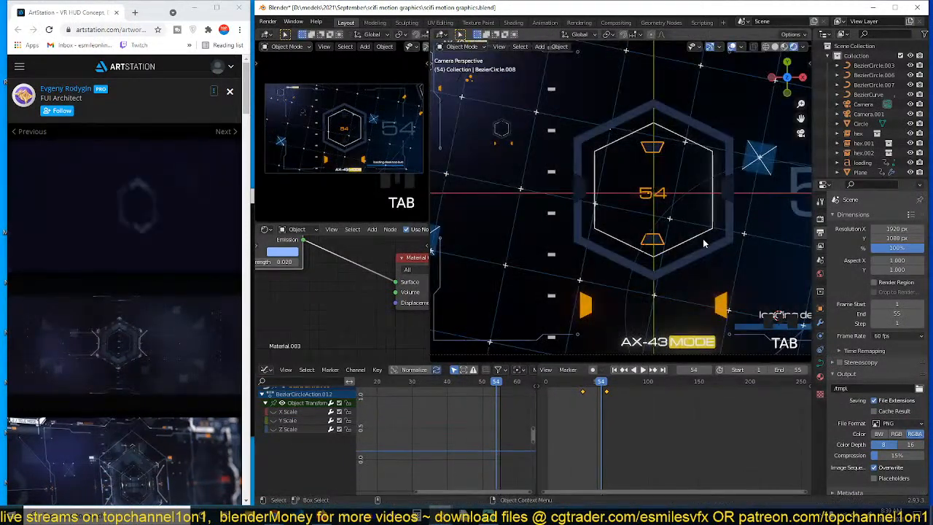
# Duplicate the bracket pair at frame 41 and move the copy's geometry outward, just beyond the outer hexagon's upper and lower tips
pyautogui.press('space')
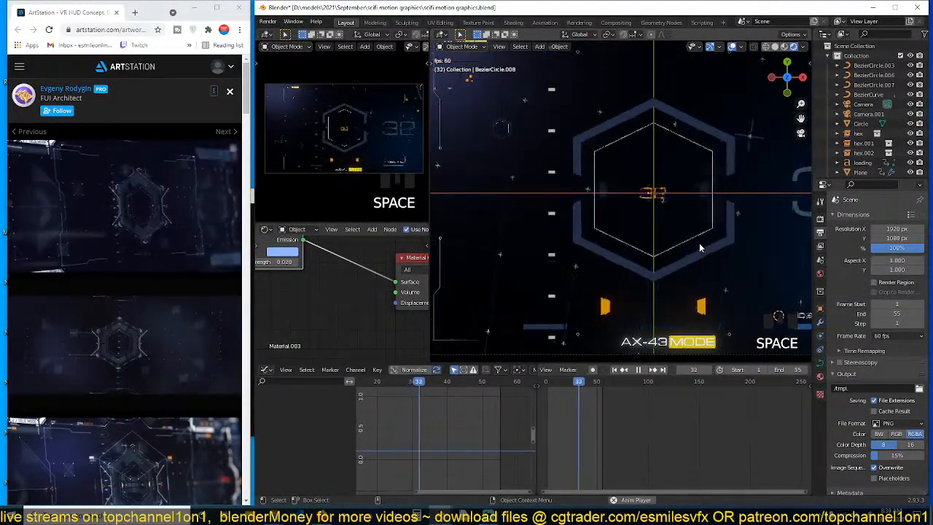
pyautogui.press('space')
pyautogui.click(650, 221)
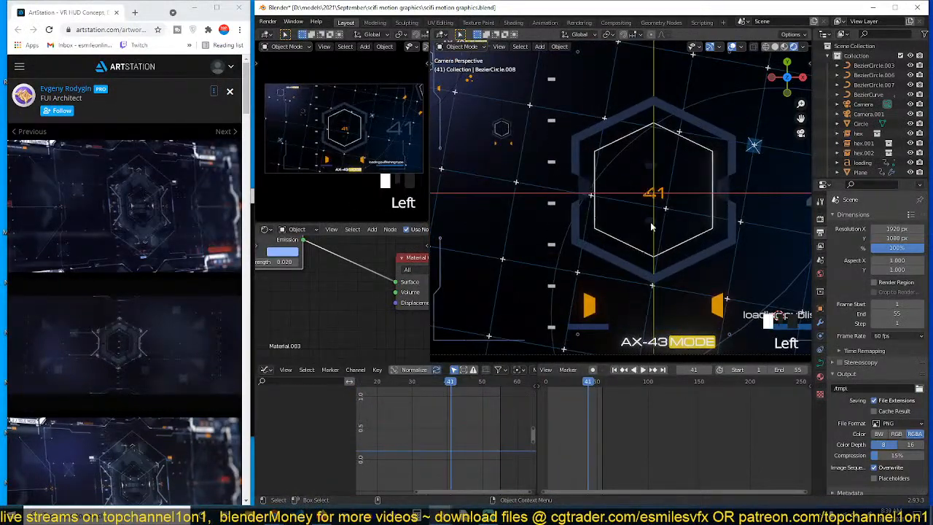
pyautogui.hotkey('shift', 'd')
pyautogui.press('Tab')
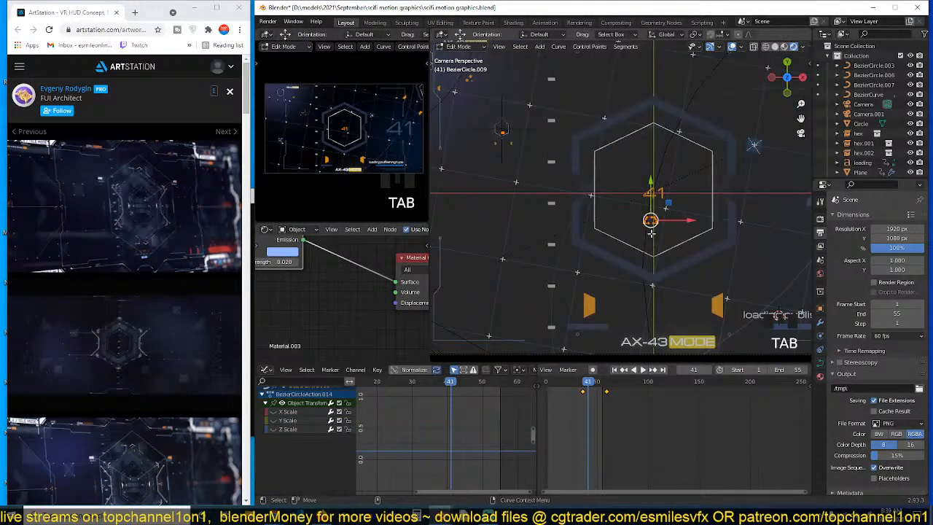
pyautogui.click(650, 288)
pyautogui.press('Tab')
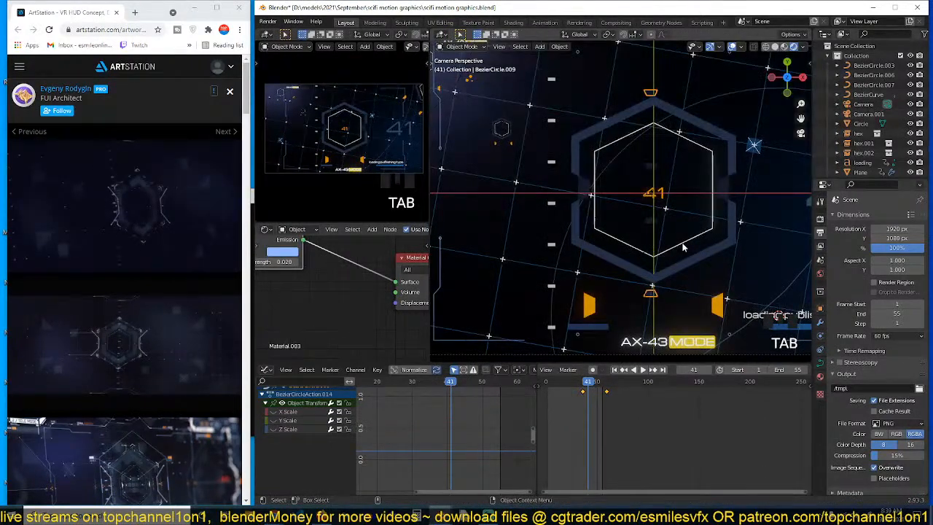
pyautogui.press('g')
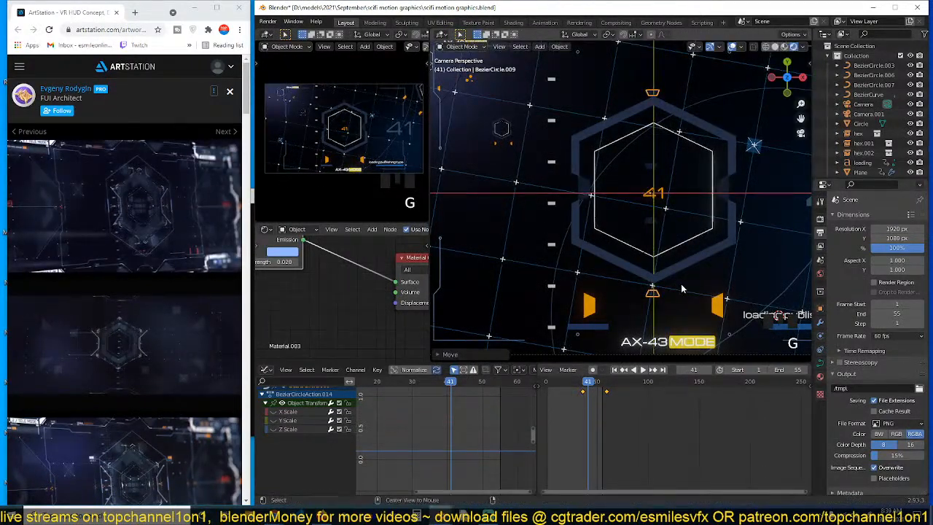
# Play back the animation, then at frame 39 stretch the outer bracket pair's scale keyframes farther apart in the timeline
pyautogui.press('space')
pyautogui.scroll(-3, 681, 283)
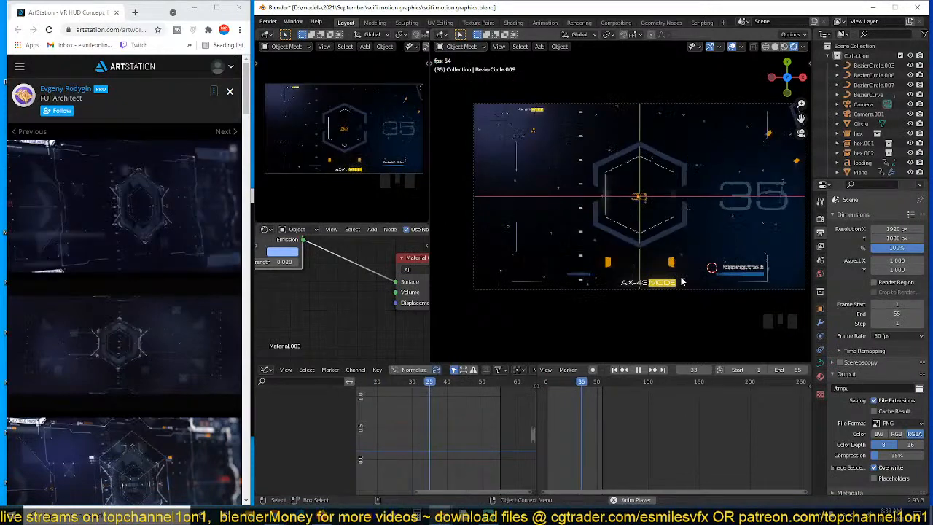
pyautogui.press('space')
pyautogui.scroll(2, 658, 250)
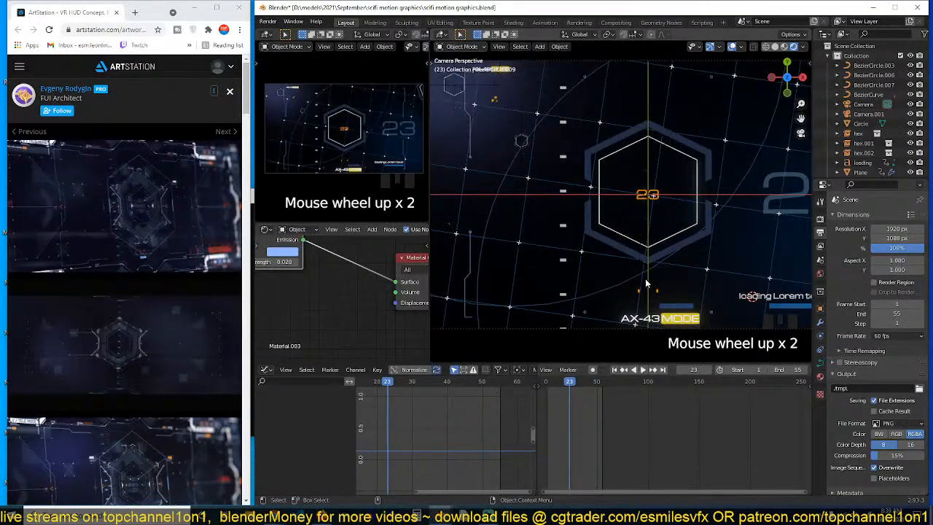
pyautogui.scroll(2, 657, 279)
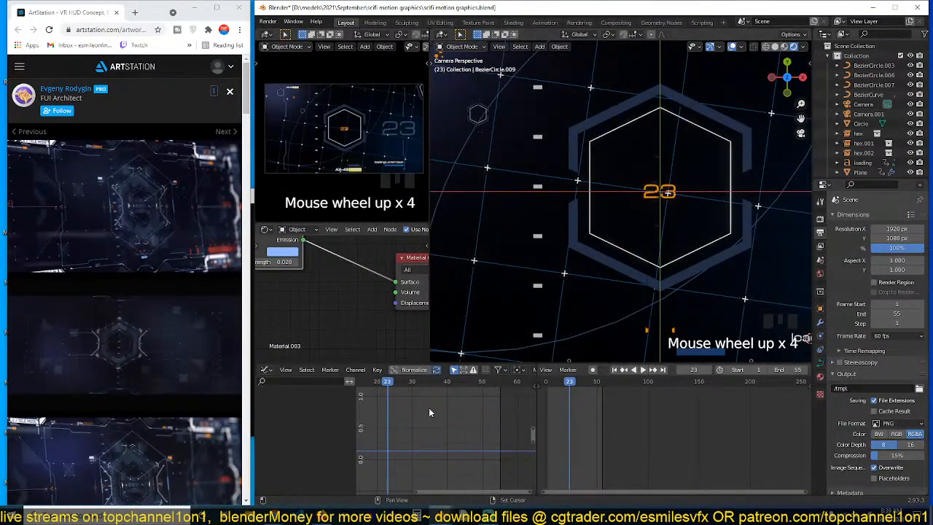
pyautogui.moveTo(428, 408)
pyautogui.keyDown('shift'); pyautogui.mouseDown(button='right')
pyautogui.moveTo(362, 408)
pyautogui.moveTo(444, 401)
pyautogui.mouseUp(button='right'); pyautogui.keyUp('shift')
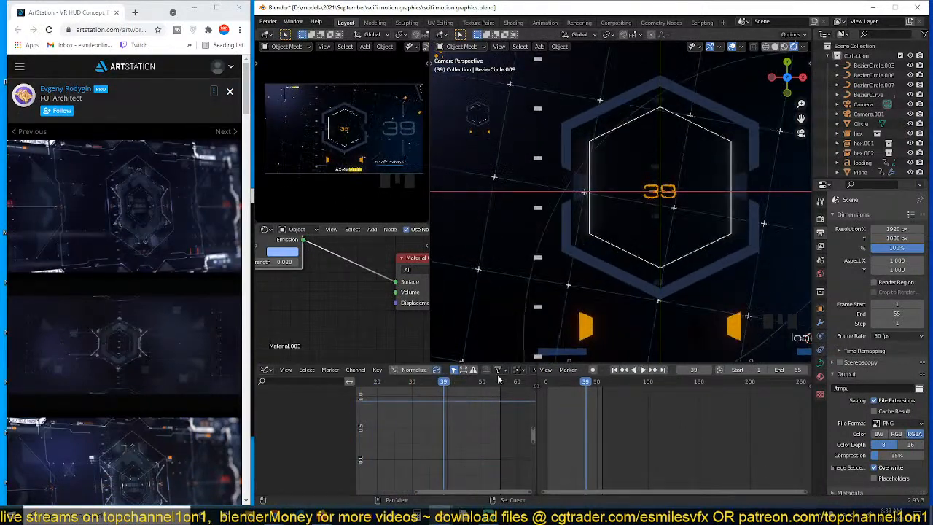
pyautogui.click(663, 292)
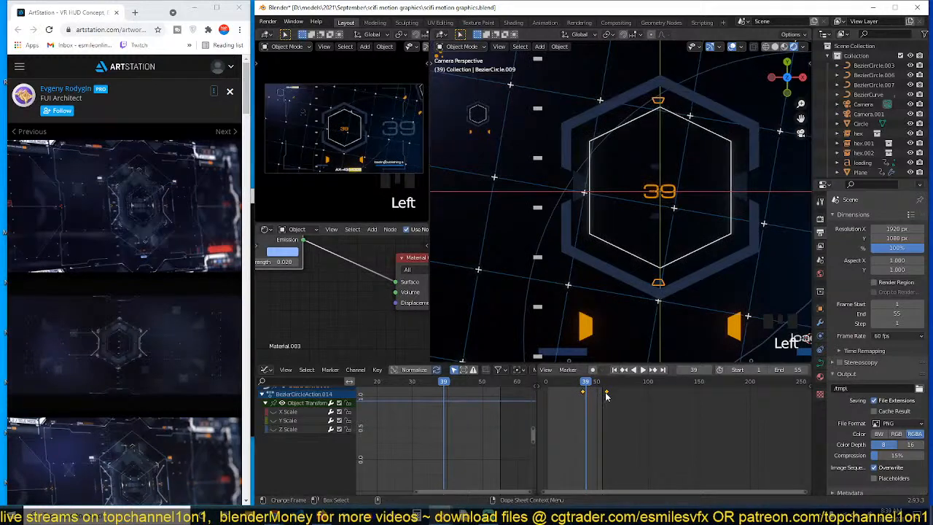
pyautogui.press('s')
pyautogui.click(633, 395)
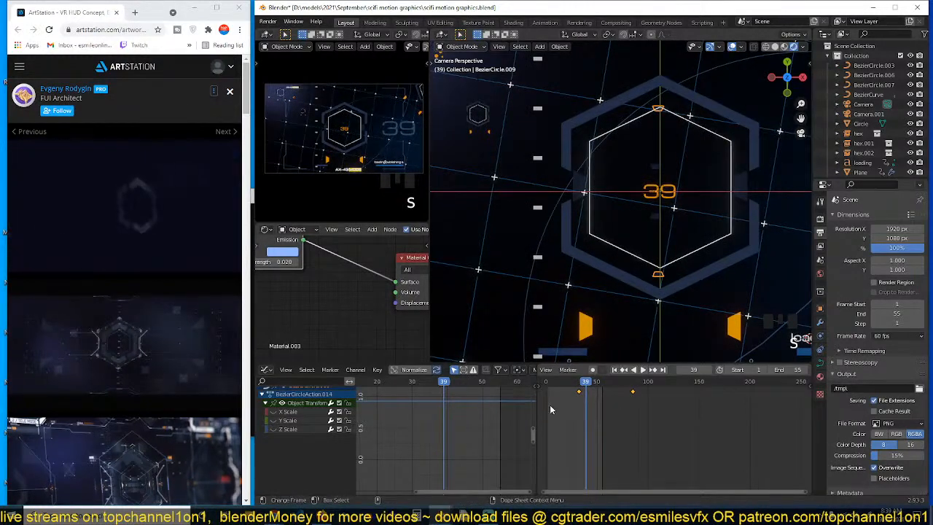
# Play to frame 55, duplicate the outer bracket pair and move the copy about -0.9 m along the global X axis
pyautogui.hotkey('shift', 'Right')
pyautogui.press('space')
pyautogui.scroll(-3, 696, 291)
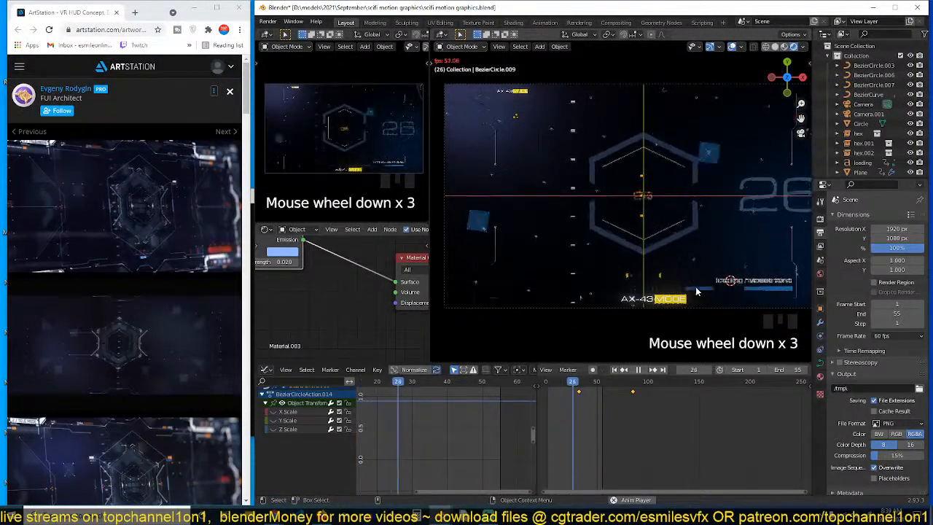
pyautogui.press('space')
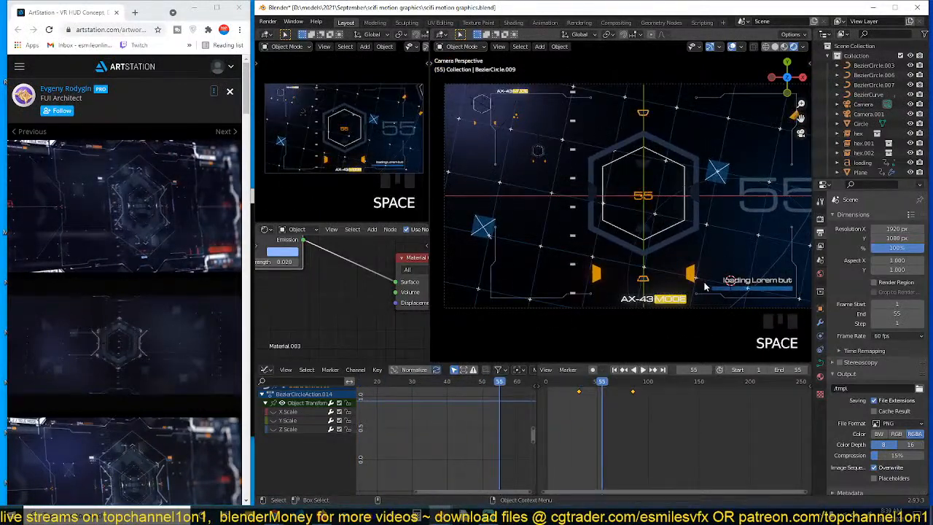
pyautogui.hotkey('shift', 'd')
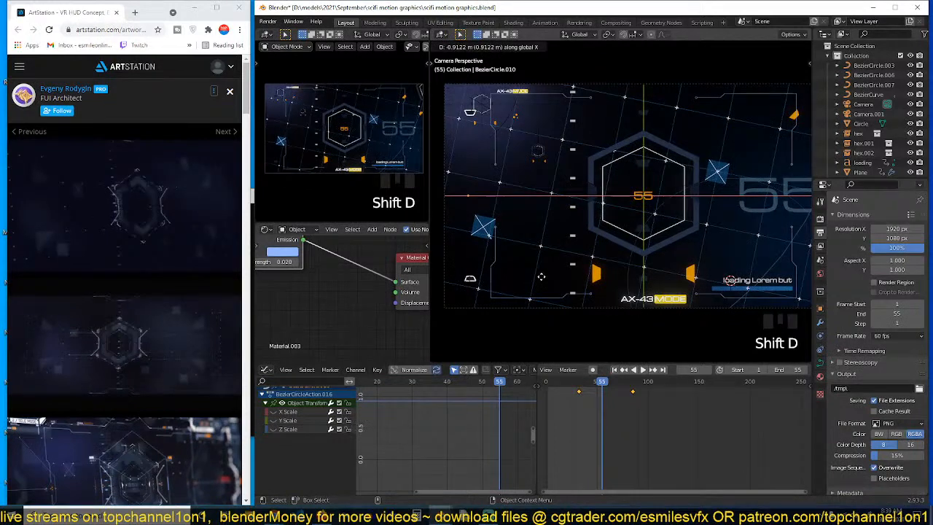
pyautogui.click(570, 282)
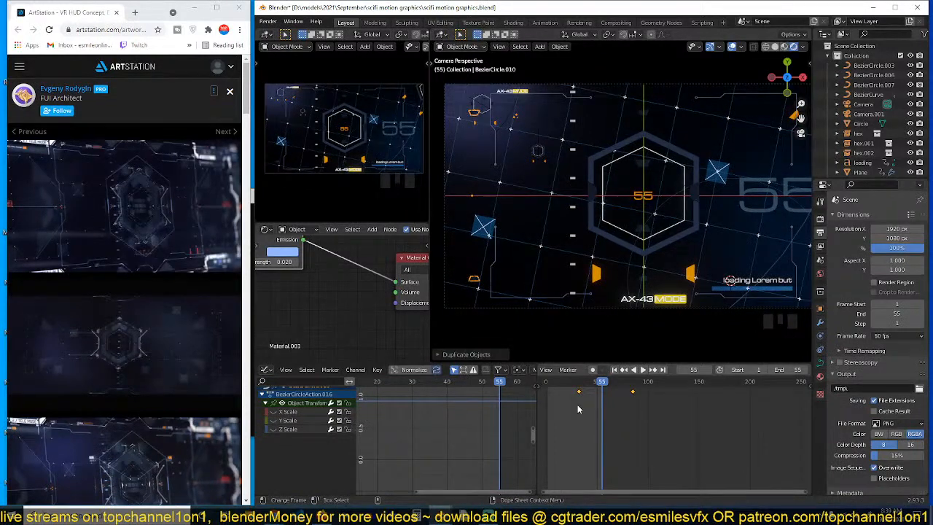
# Play back the animation with the viewport overlays hidden and save the file
pyautogui.press('space')
pyautogui.hotkey('alt', 'a')
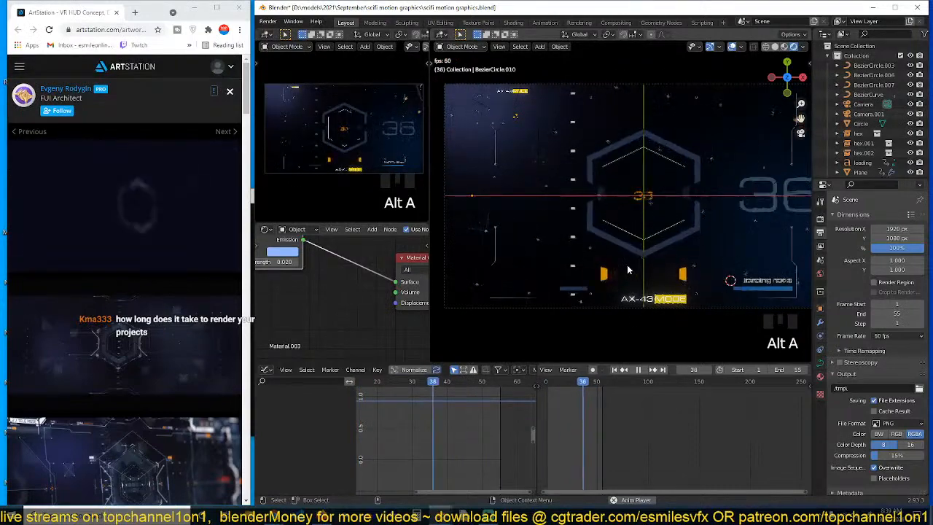
pyautogui.click(727, 48)
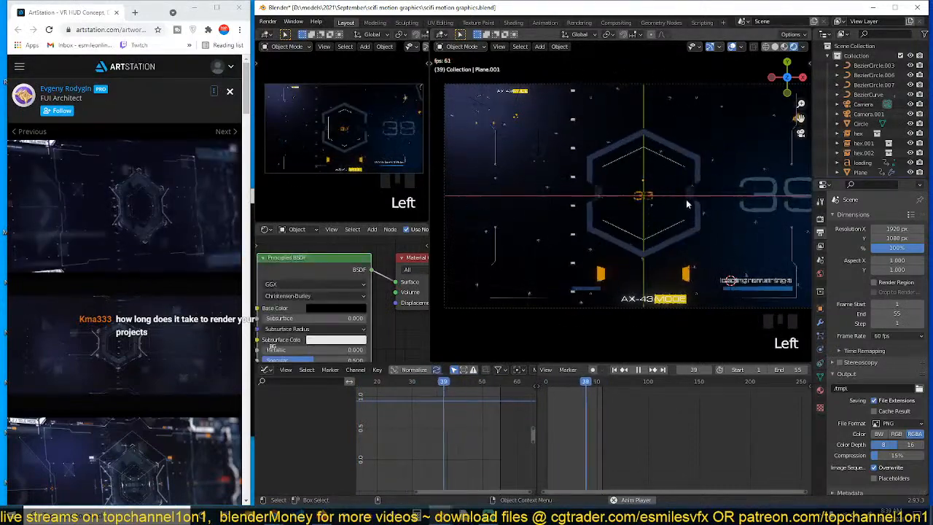
pyautogui.scroll(-2, 686, 212)
pyautogui.keyDown('shift'); pyautogui.moveTo(685, 211); pyautogui.dragTo(667, 220, button='middle'); pyautogui.keyUp('shift')
pyautogui.click(732, 47)
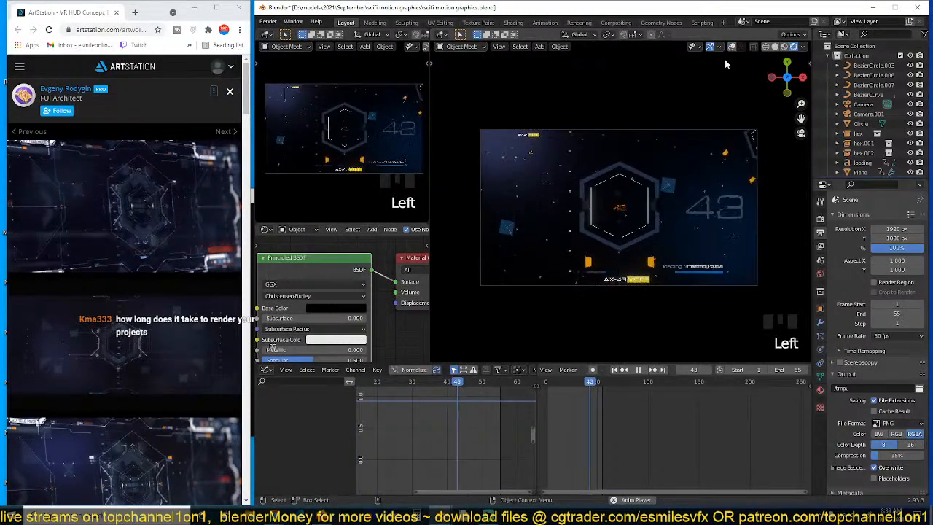
pyautogui.scroll(1, 700, 155)
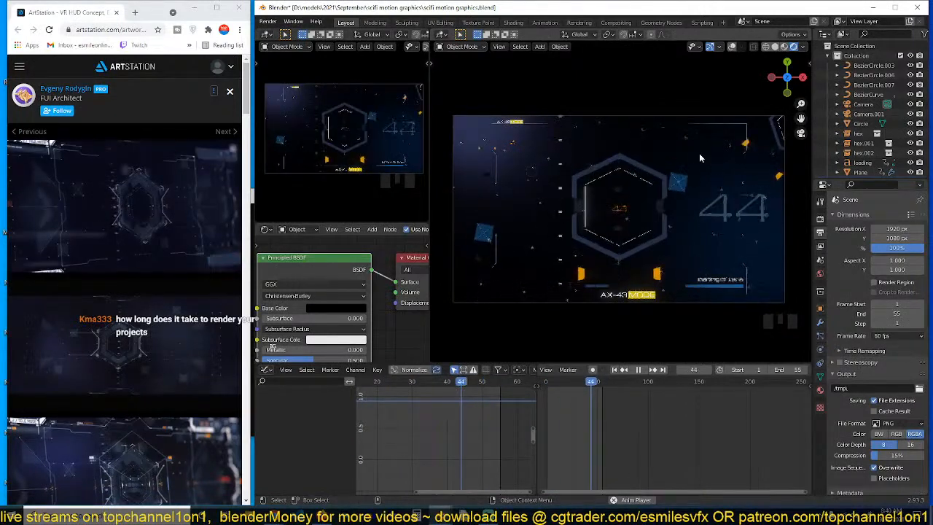
pyautogui.click(767, 265)
pyautogui.press('space')
pyautogui.hotkey('ctrl', 's')
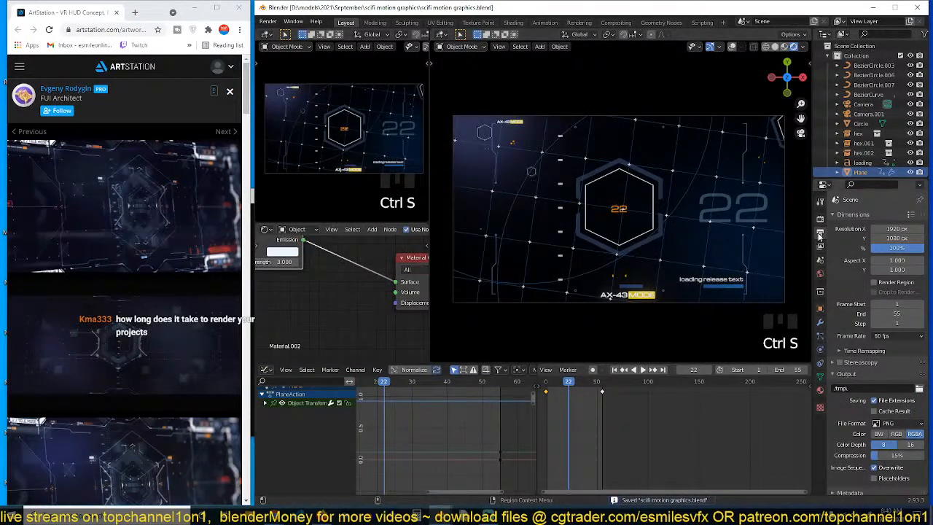
# Open the render sampling settings, render frame 22 as a test image and inspect it
pyautogui.click(821, 220)
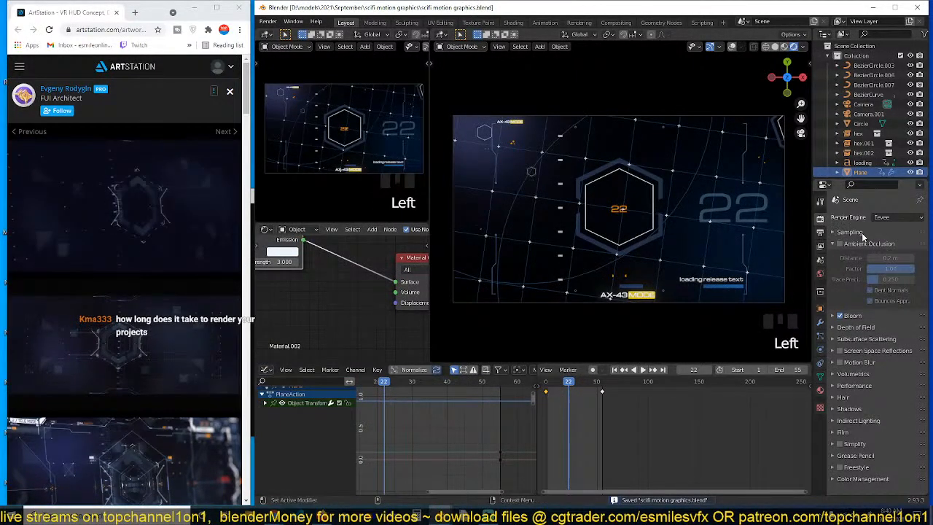
pyautogui.click(845, 232)
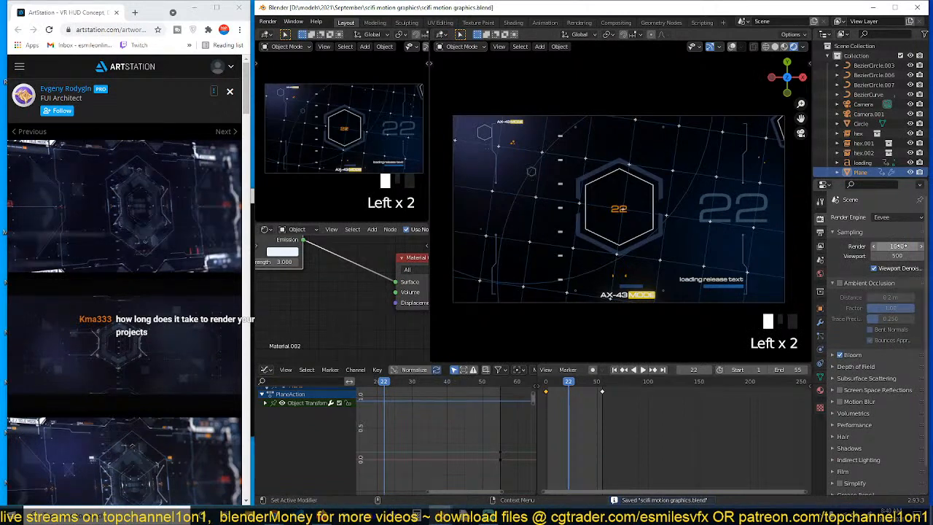
pyautogui.press('q')
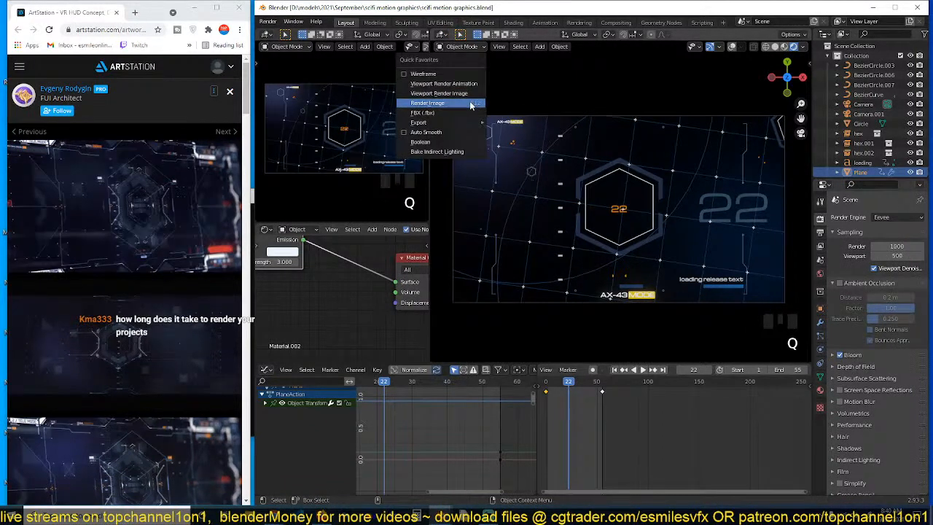
pyautogui.click(470, 102)
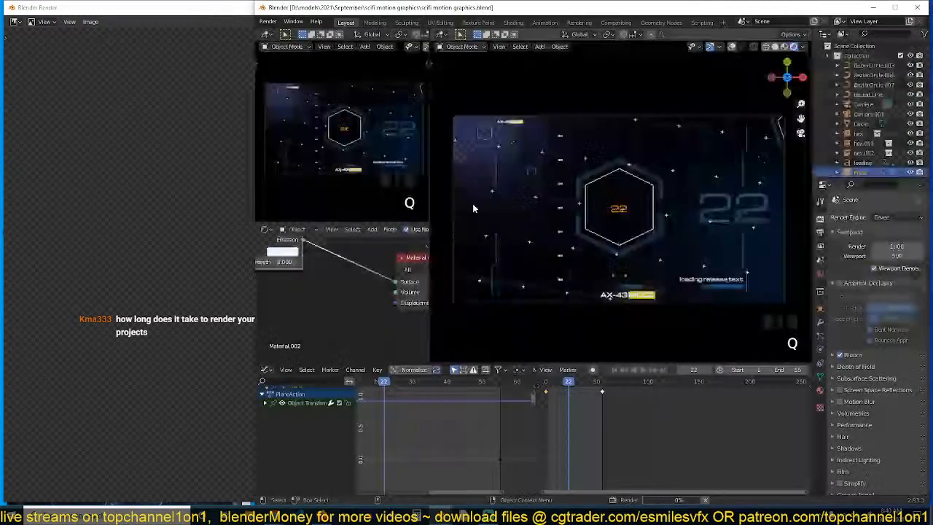
pyautogui.scroll(-3, 472, 204)
pyautogui.click(215, 234)
pyautogui.scroll(-2, 421, 282)
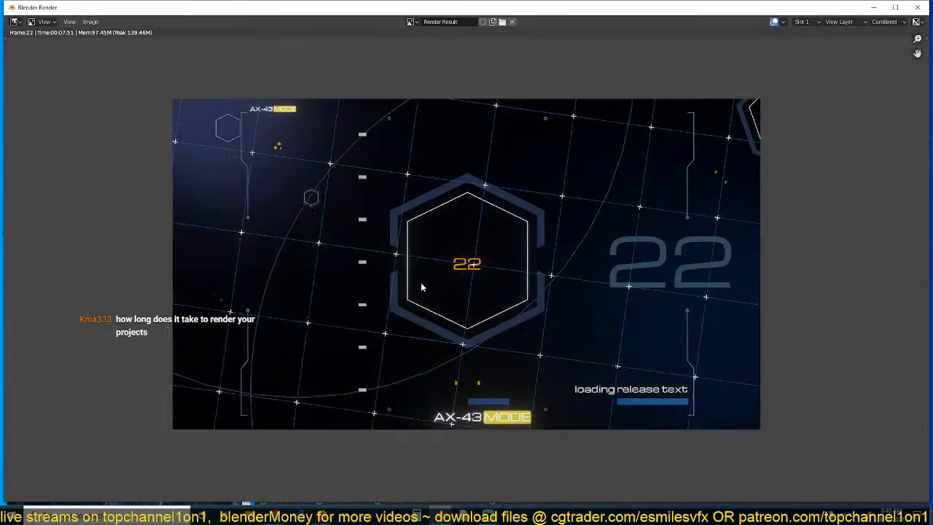
pyautogui.scroll(1, 421, 282)
pyautogui.click(918, 8)
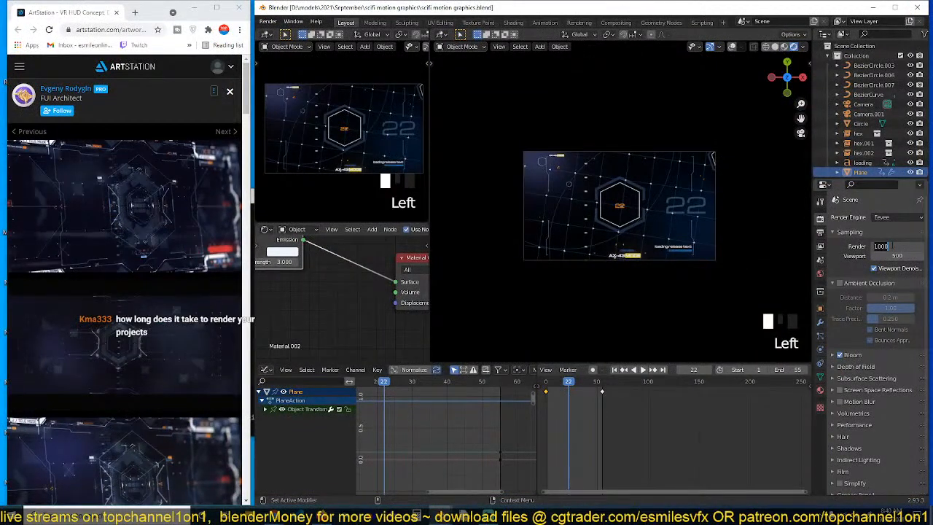
# Set the render samples to 200 and render the current frame again
pyautogui.write('200')
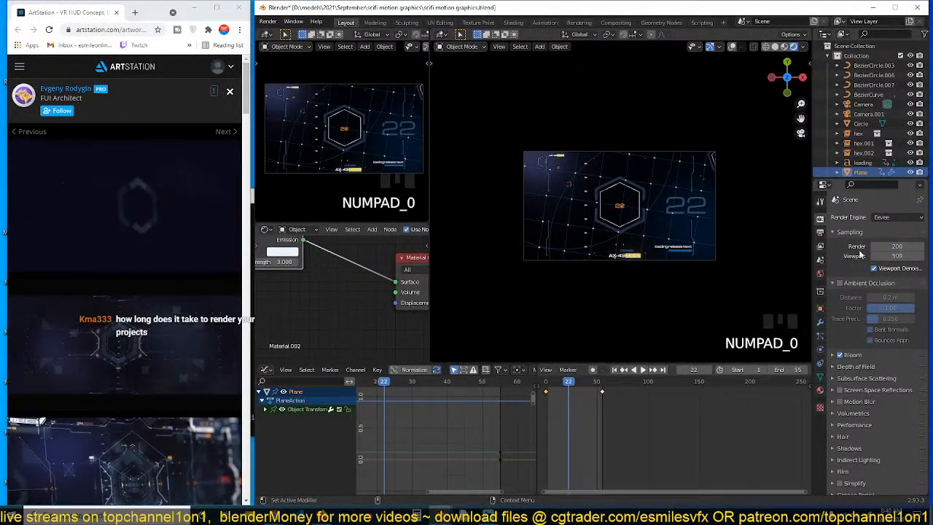
pyautogui.write('q')
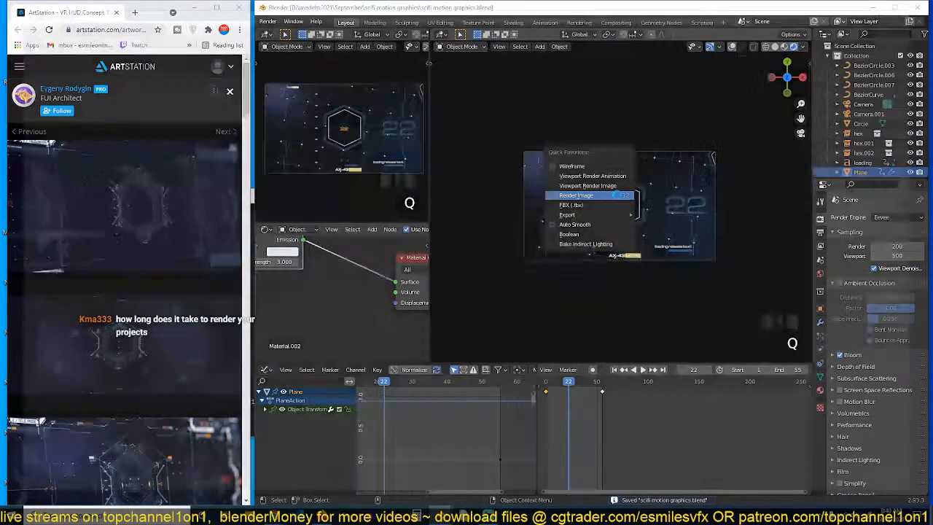
pyautogui.click(617, 194)
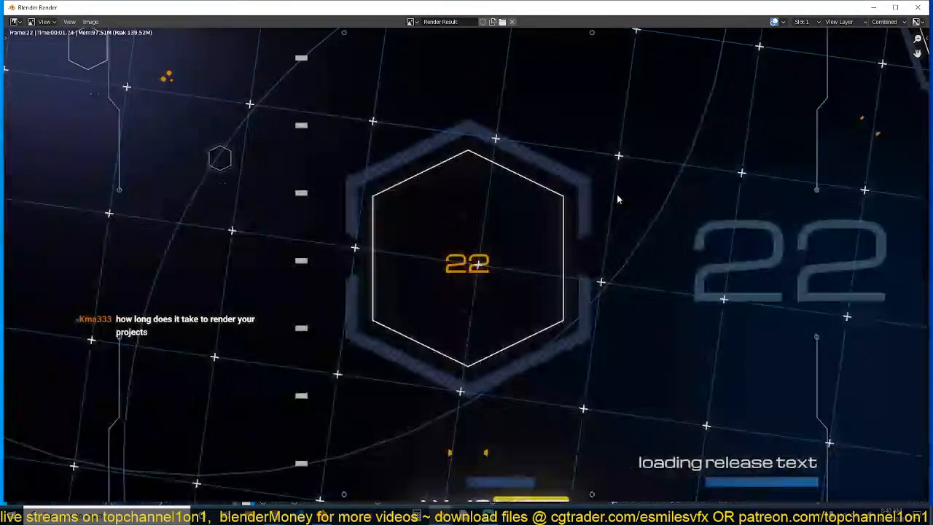
# Set the render samples to 100, save the file, and render the current frame again for inspection
pyautogui.scroll(3, 616, 193)
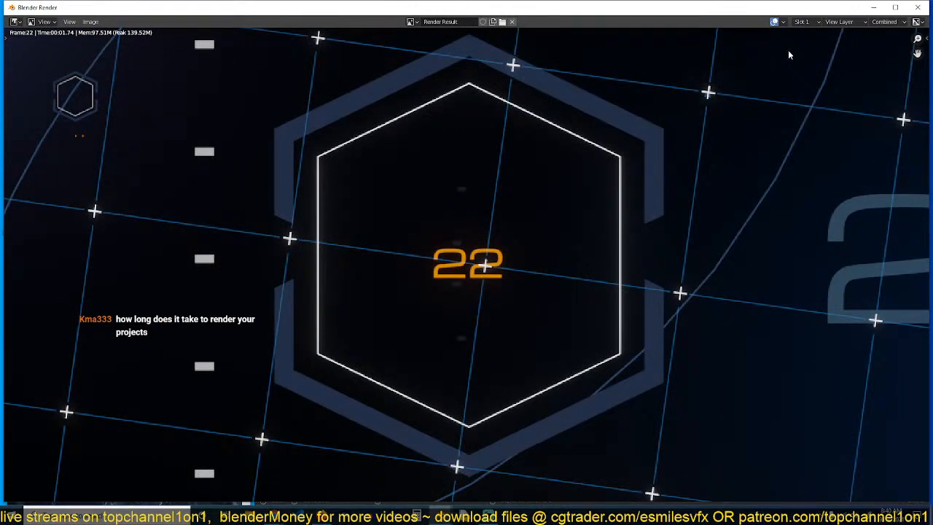
pyautogui.click(918, 7)
pyautogui.click(887, 248)
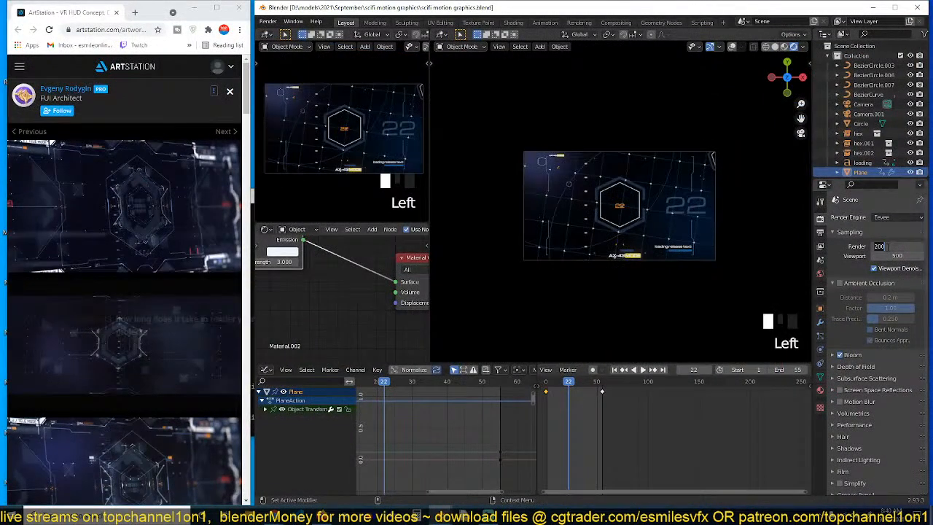
pyautogui.press('Return')
pyautogui.hotkey('ctrl', 's')
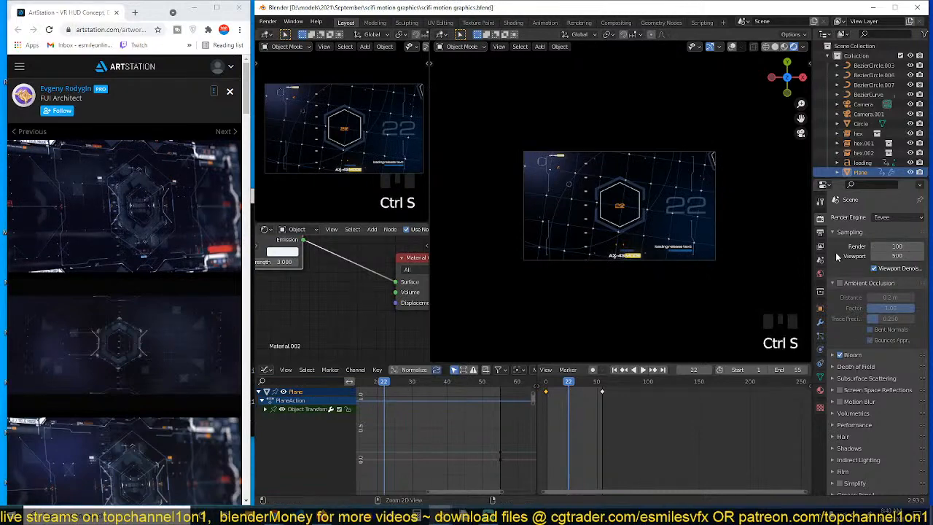
pyautogui.press('q')
pyautogui.click(550, 209)
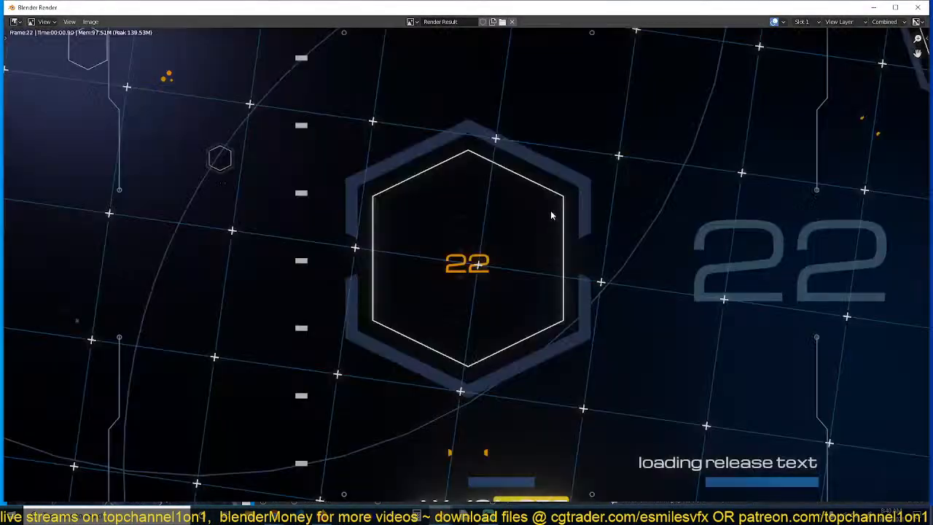
pyautogui.scroll(-2, 588, 229)
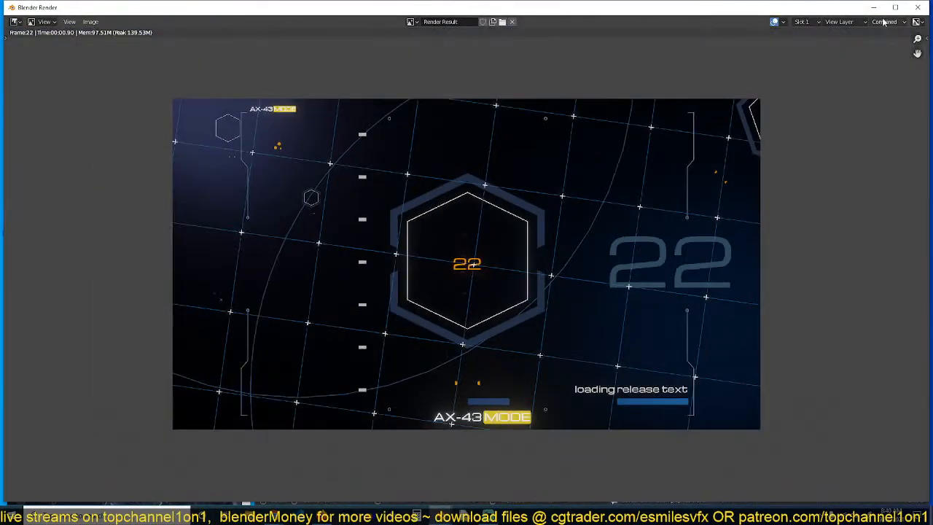
pyautogui.click(917, 7)
# Set the render samples to 50, render and inspect the current frame, and save the file
pyautogui.press('Left')
pyautogui.press('Left')
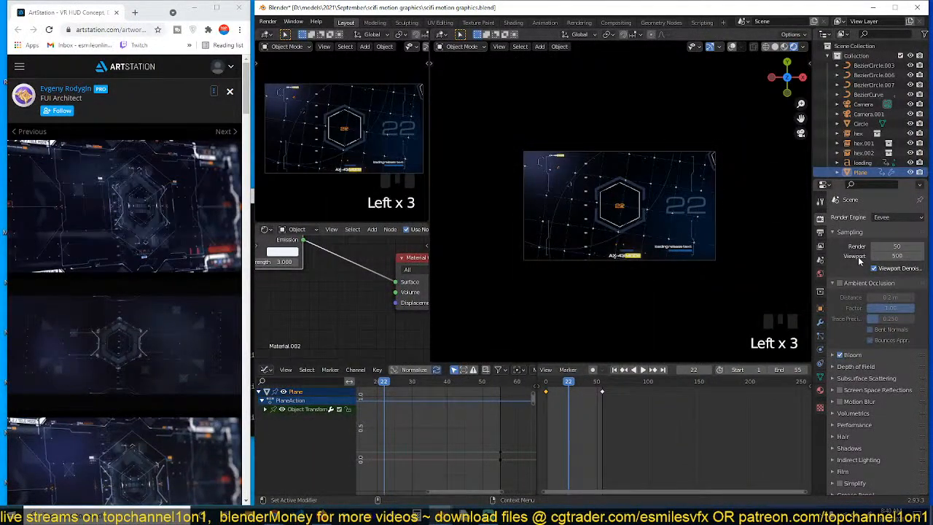
pyautogui.press('q')
pyautogui.click(598, 219)
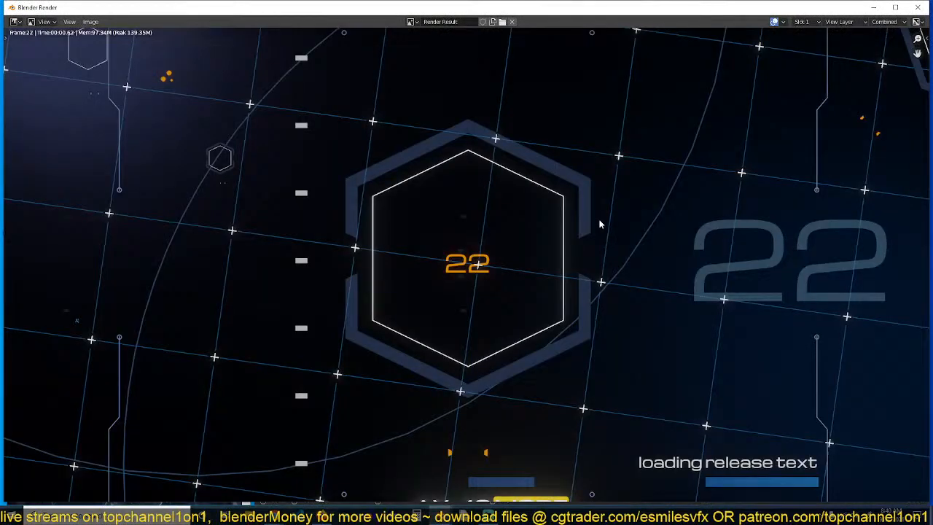
pyautogui.scroll(-1, 599, 223)
pyautogui.scroll(2, 599, 224)
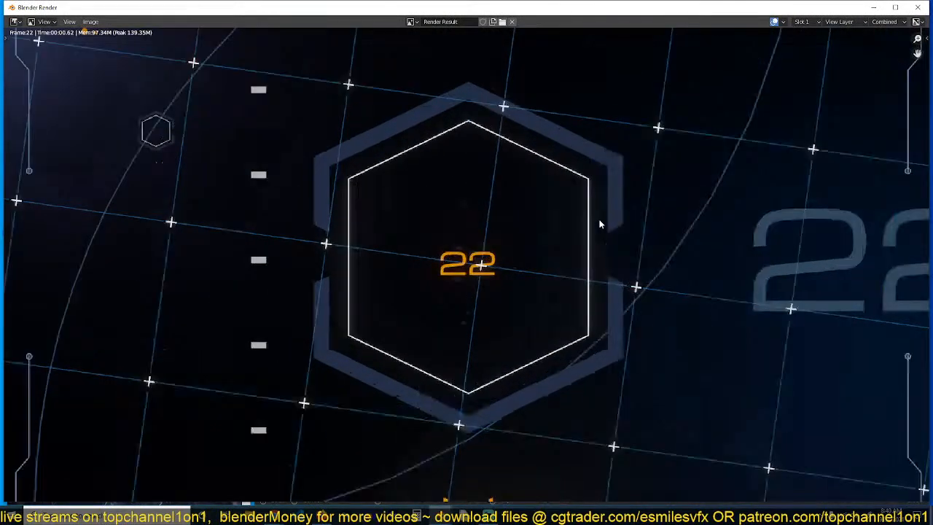
pyautogui.click(918, 9)
pyautogui.hotkey('ctrl', 's')
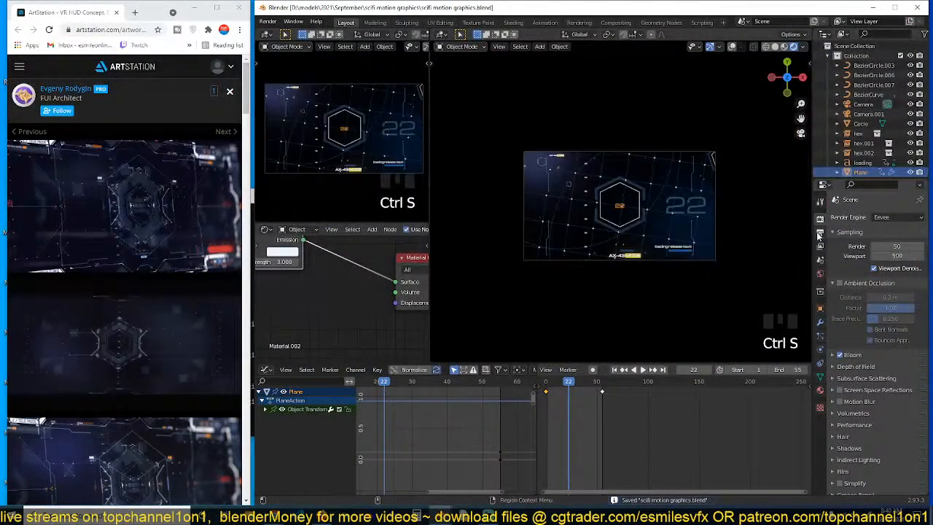
# Open the output settings and set the output file format to JPEG
pyautogui.press('Left')
pyautogui.press('Left')
pyautogui.press('Left')
pyautogui.click(920, 424)
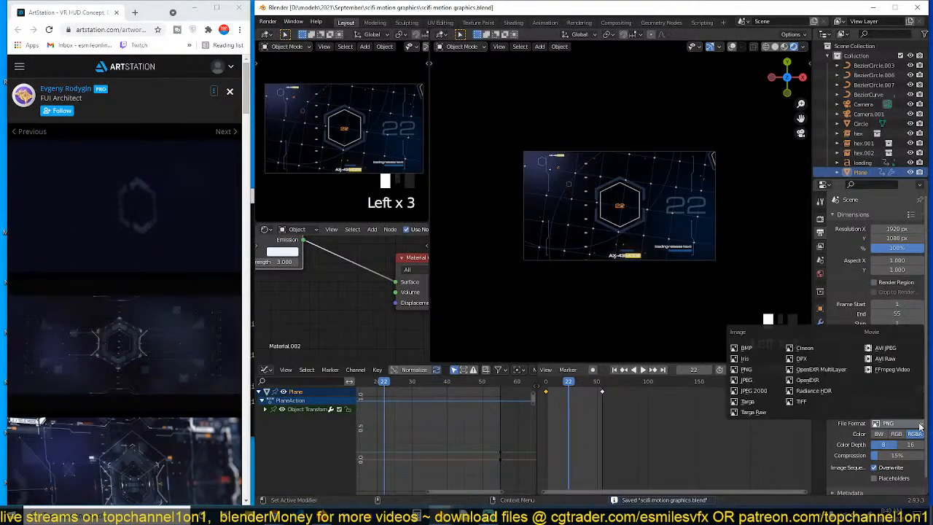
pyautogui.click(771, 380)
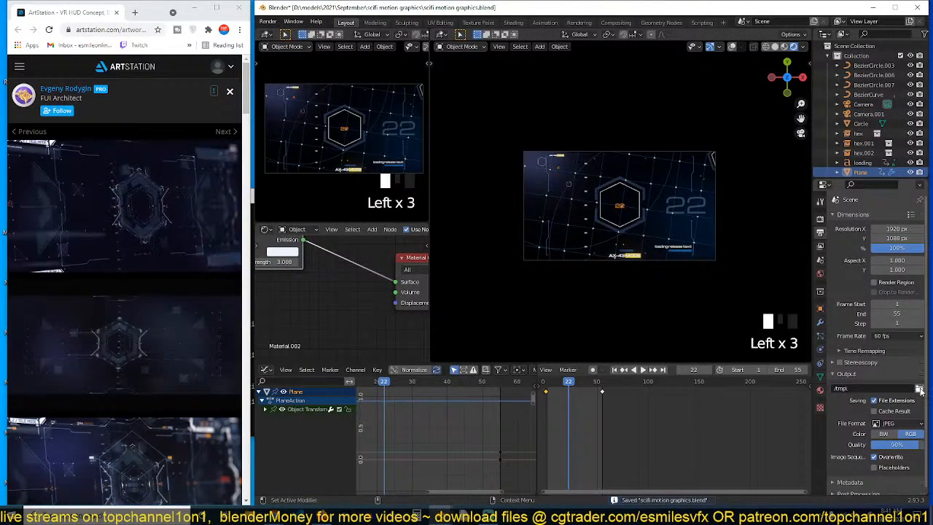
# Create a new folder inside D:\temp, set it as the render output path, and save the file
pyautogui.click(920, 390)
pyautogui.click(358, 292)
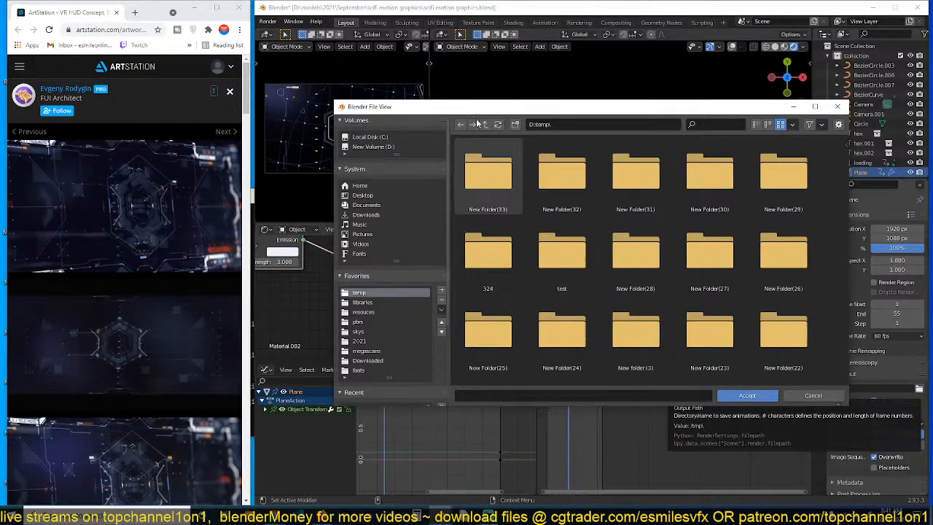
pyautogui.click(514, 126)
pyautogui.doubleClick(485, 175)
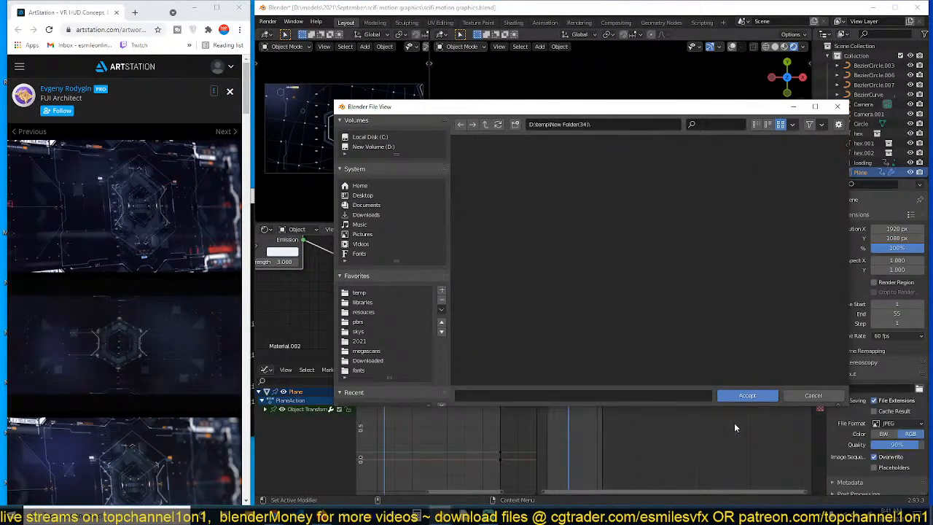
pyautogui.click(743, 399)
pyautogui.hotkey('ctrl', 's')
pyautogui.hotkey('ctrl', 's')
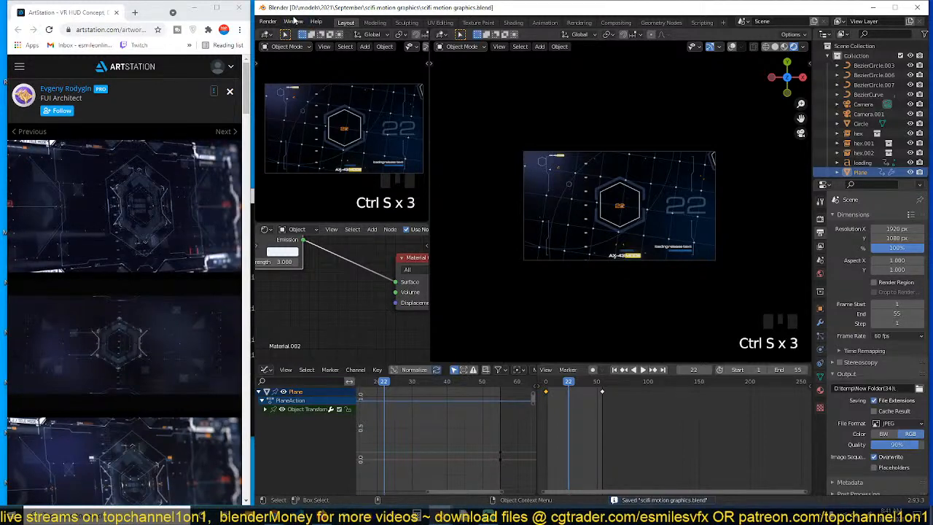
# Render the whole animation from frame 1 to 55 and close the finished render
pyautogui.click(273, 21)
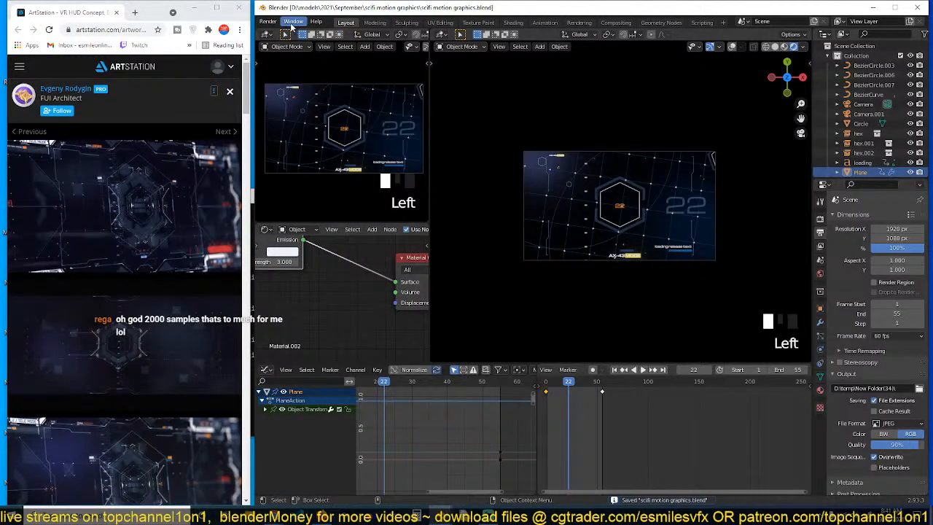
pyautogui.click(270, 21)
pyautogui.click(295, 42)
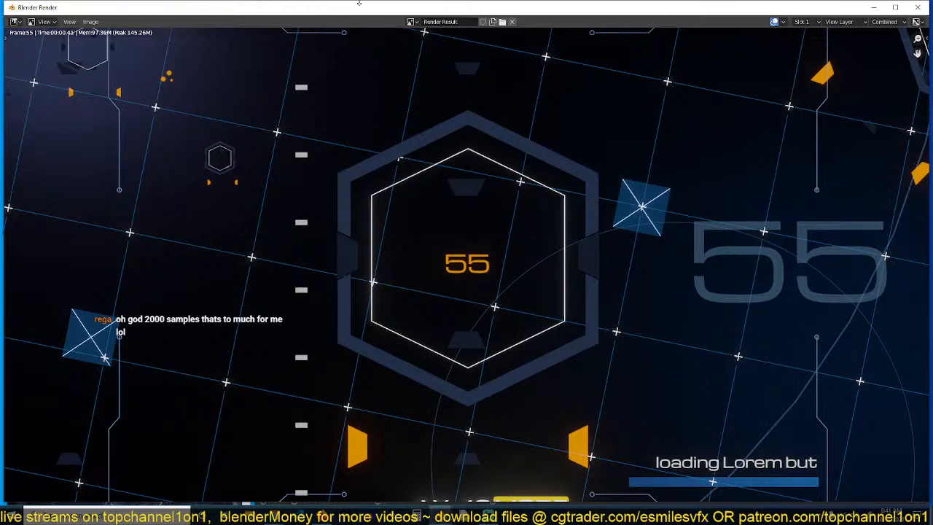
pyautogui.click(917, 8)
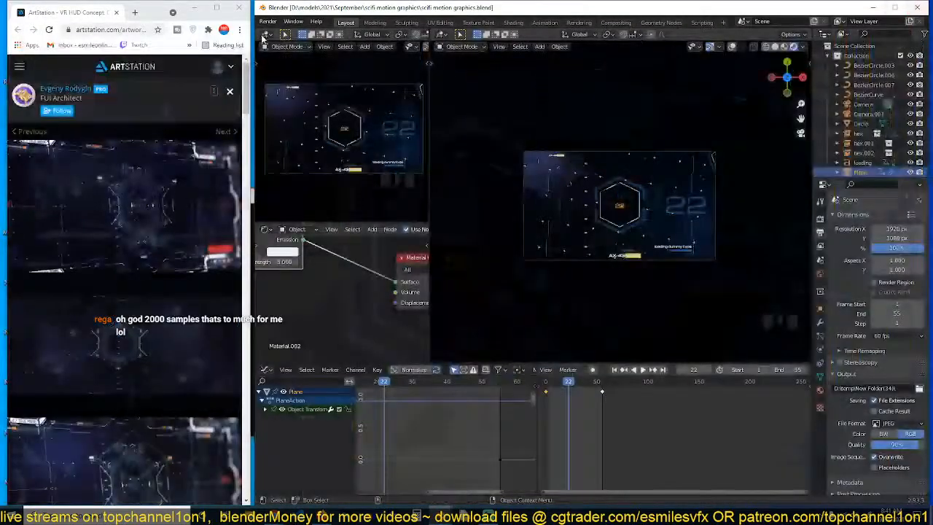
# Play back the rendered animation in the animation player and close it
pyautogui.click(293, 22)
pyautogui.moveTo(275, 26)
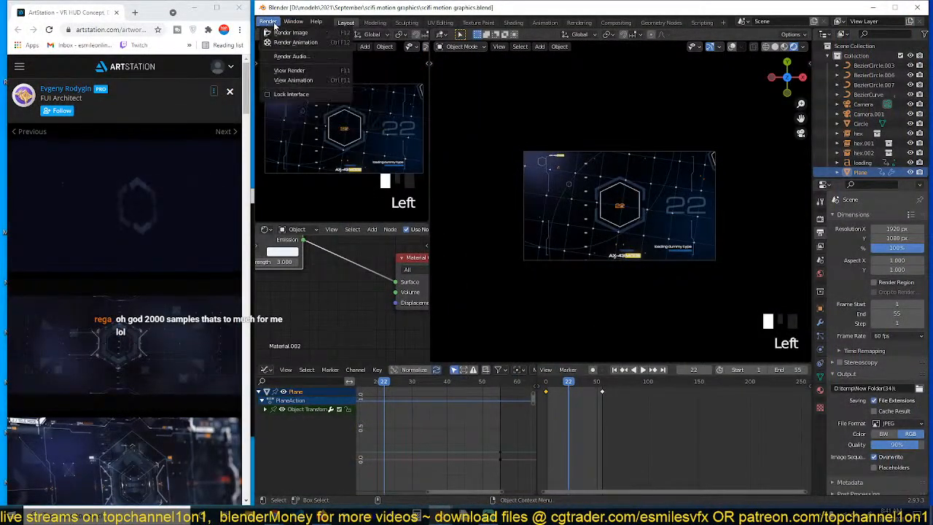
pyautogui.click(298, 81)
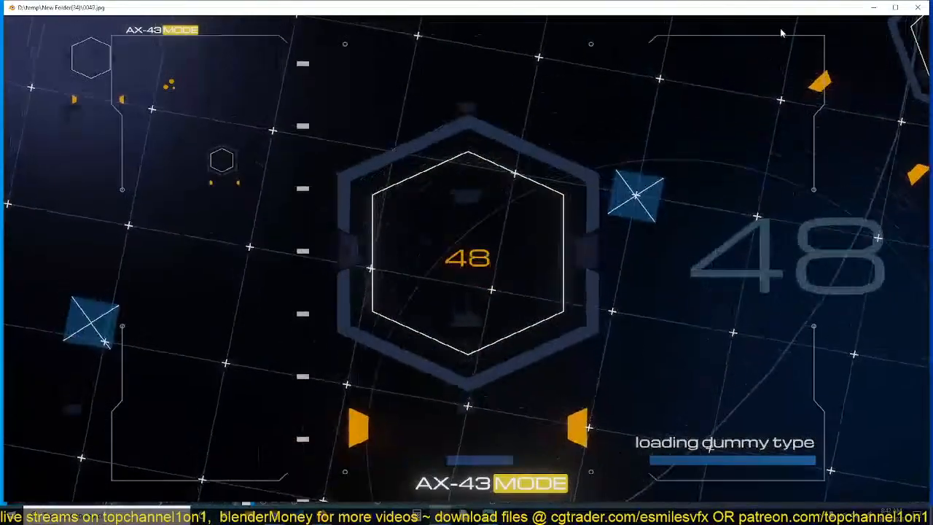
pyautogui.press('Escape')
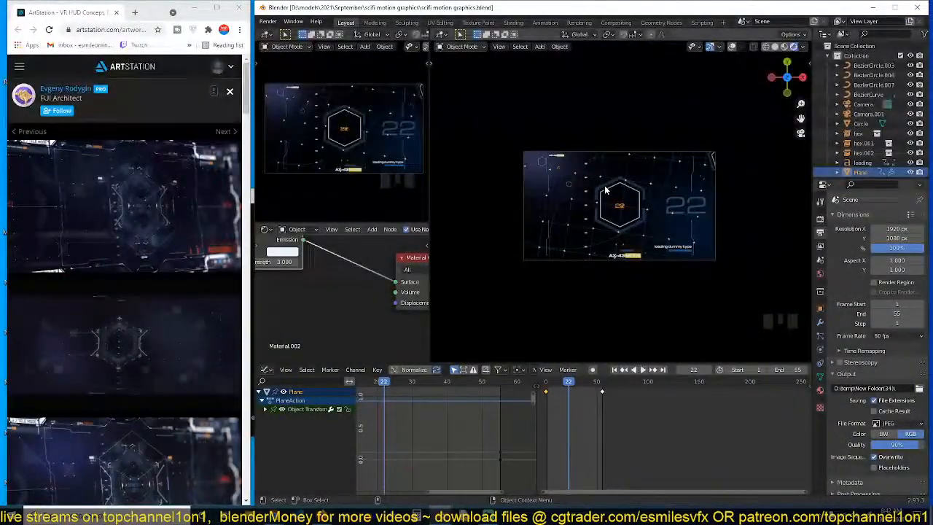
# Enable compositing nodes for the scene and spread the Render Layers and Composite nodes apart
pyautogui.scroll(3, 605, 189)
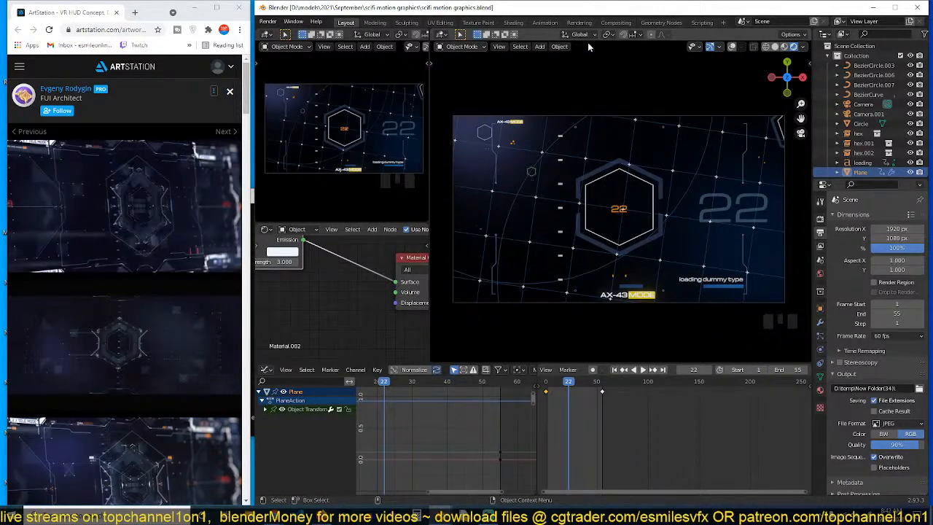
pyautogui.click(618, 23)
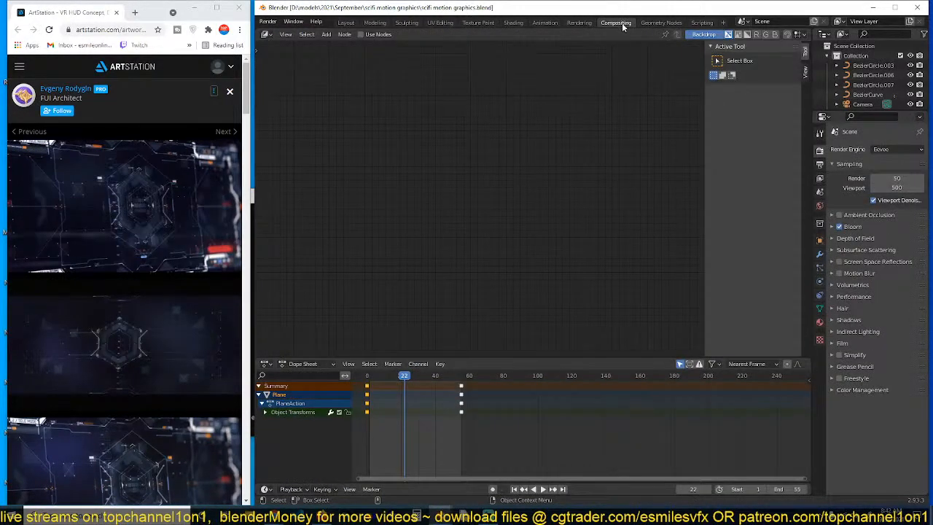
pyautogui.click(361, 34)
pyautogui.scroll(3, 525, 194)
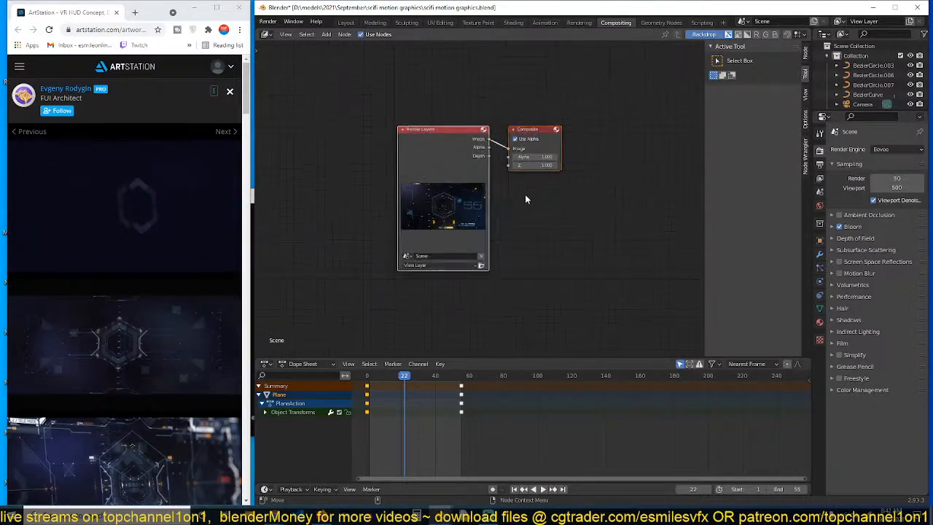
pyautogui.click(522, 193)
pyautogui.moveTo(417, 145); pyautogui.dragTo(320, 147)
pyautogui.moveTo(540, 129); pyautogui.dragTo(654, 128)
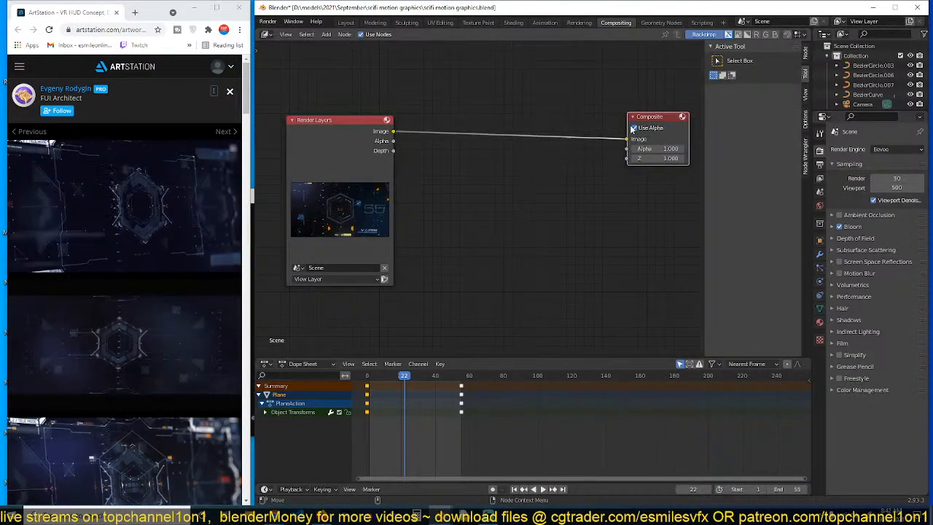
# Connect a Viewer node to the Render Layers image, shrink the backdrop until the whole frame fits, and rearrange both nodes
pyautogui.hotkey('shift', 'a')
pyautogui.moveTo(449, 216)
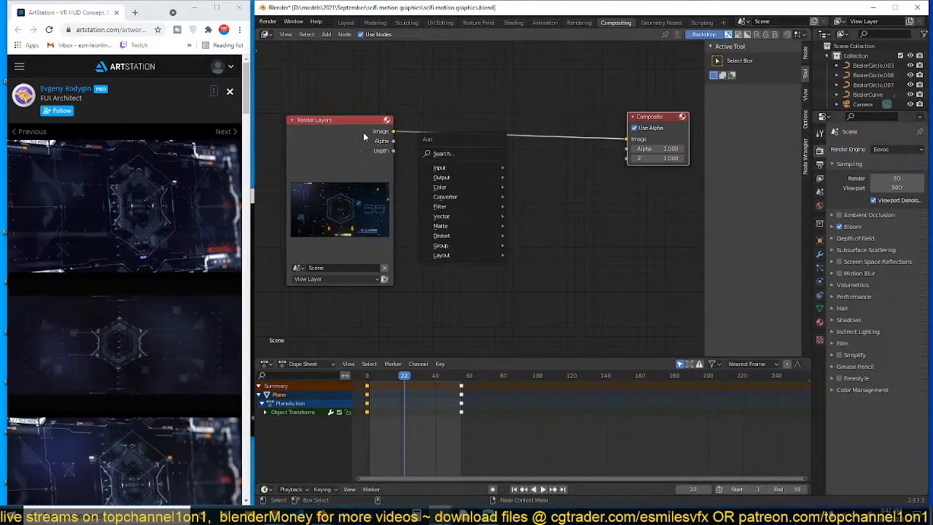
pyautogui.keyDown('ctrl'); pyautogui.keyDown('shift'); pyautogui.click(363, 130); pyautogui.keyUp('shift'); pyautogui.keyUp('ctrl')
pyautogui.scroll(-4, 459, 158)
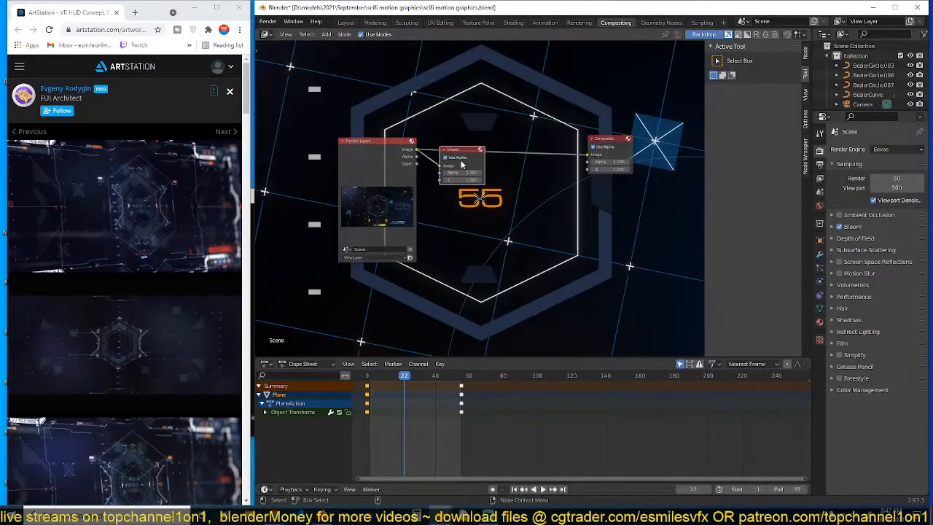
pyautogui.press('v')
pyautogui.press('v')
pyautogui.press('v')
pyautogui.press('v')
pyautogui.press('v')
pyautogui.press('v')
pyautogui.moveTo(356, 160); pyautogui.dragTo(266, 154)
pyautogui.moveTo(465, 151); pyautogui.dragTo(508, 184)
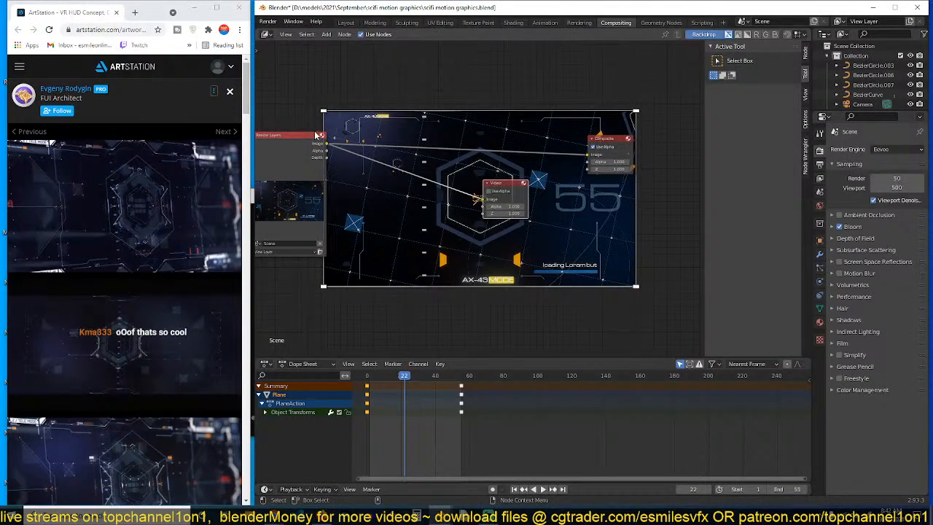
# Try to import an image sequence into the compositor from D:\temp\New Folder(34)
pyautogui.moveTo(306, 141); pyautogui.dragTo(350, 138, button='middle')
pyautogui.hotkey('shift', 'a')
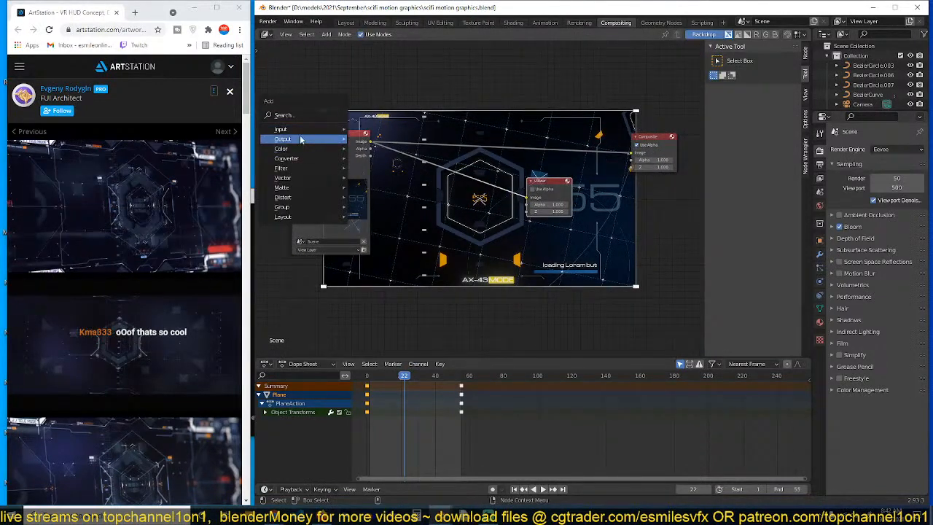
pyautogui.moveTo(296, 139)
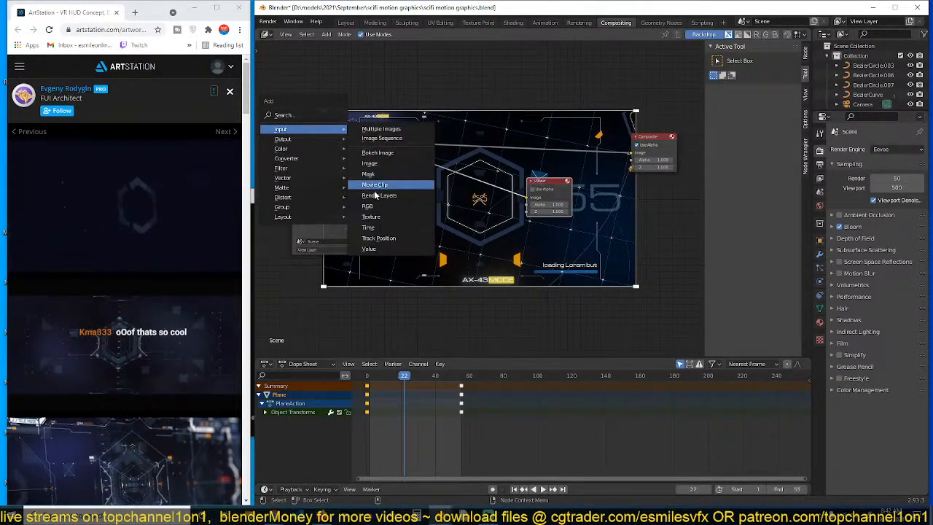
pyautogui.click(386, 138)
pyautogui.click(367, 294)
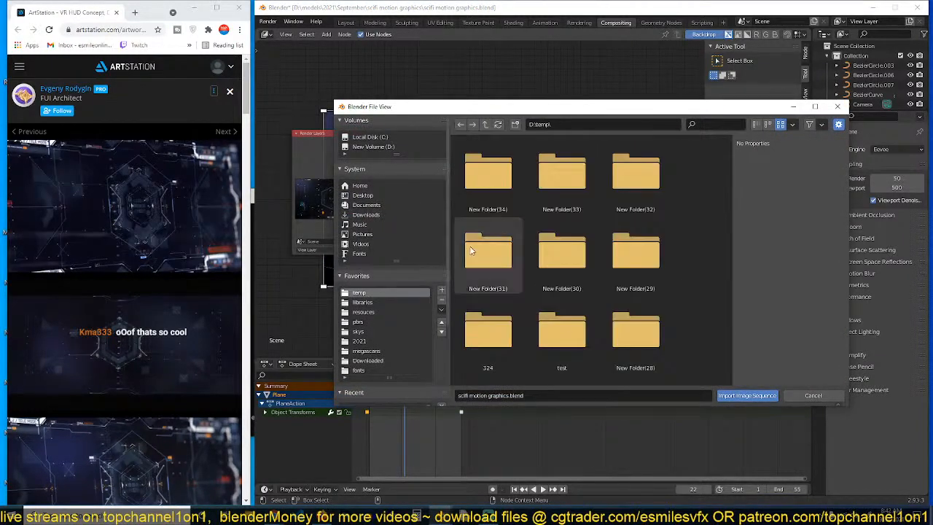
pyautogui.click(503, 182)
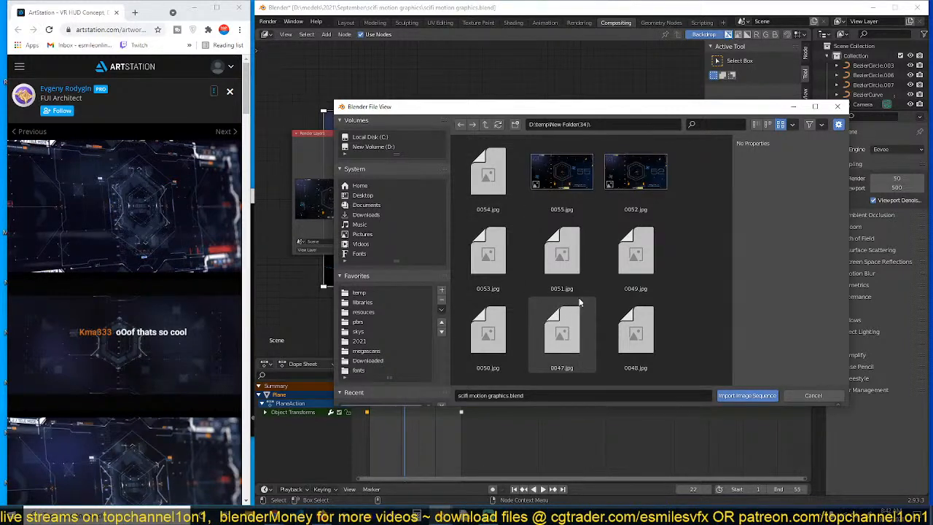
pyautogui.click(744, 396)
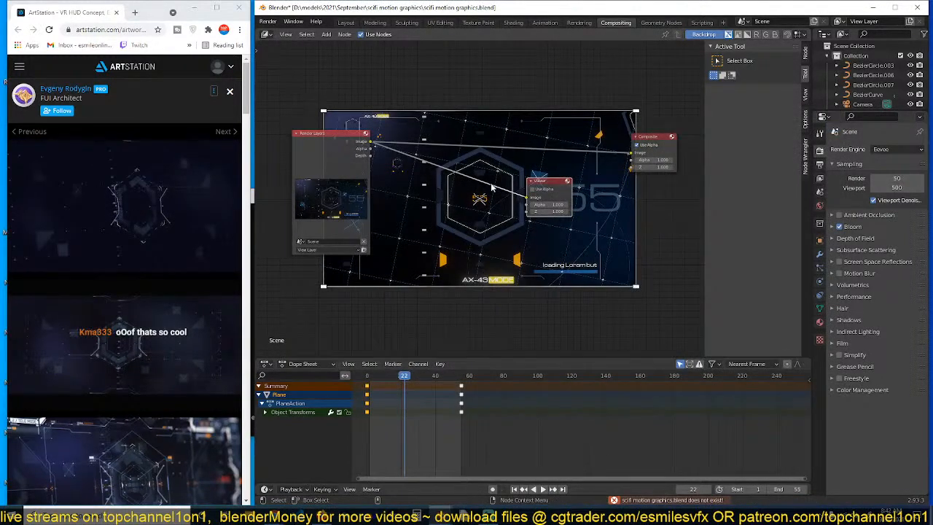
# Import the rendered frames from D:\temp\New Folder(34) as an image sequence node and place it near the Render Layers node
pyautogui.scroll(-3, 370, 158)
pyautogui.moveTo(364, 163); pyautogui.dragTo(350, 124)
pyautogui.hotkey('shift', 'a')
pyautogui.moveTo(492, 213)
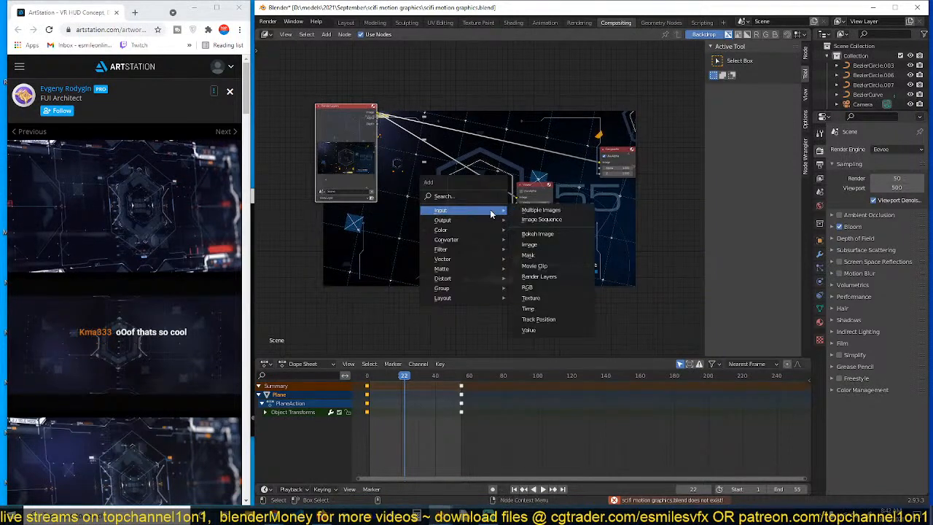
pyautogui.click(541, 219)
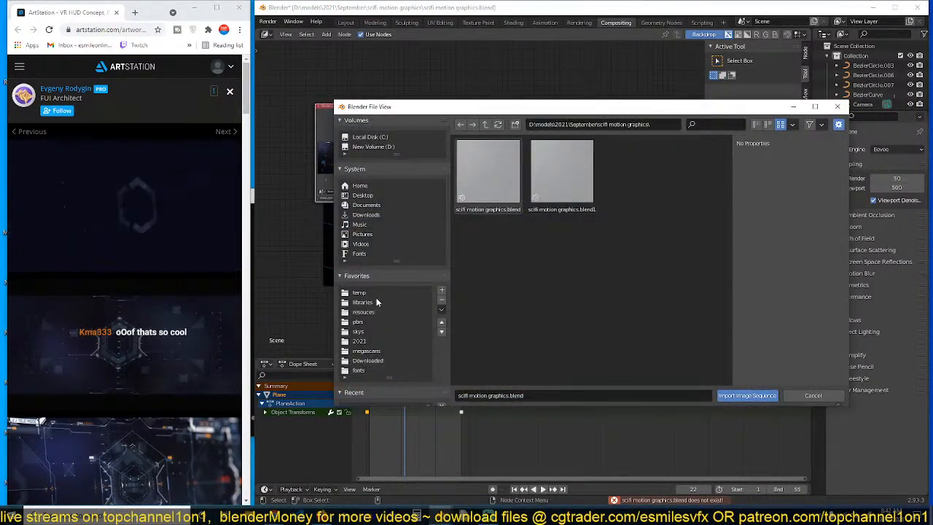
pyautogui.click(382, 293)
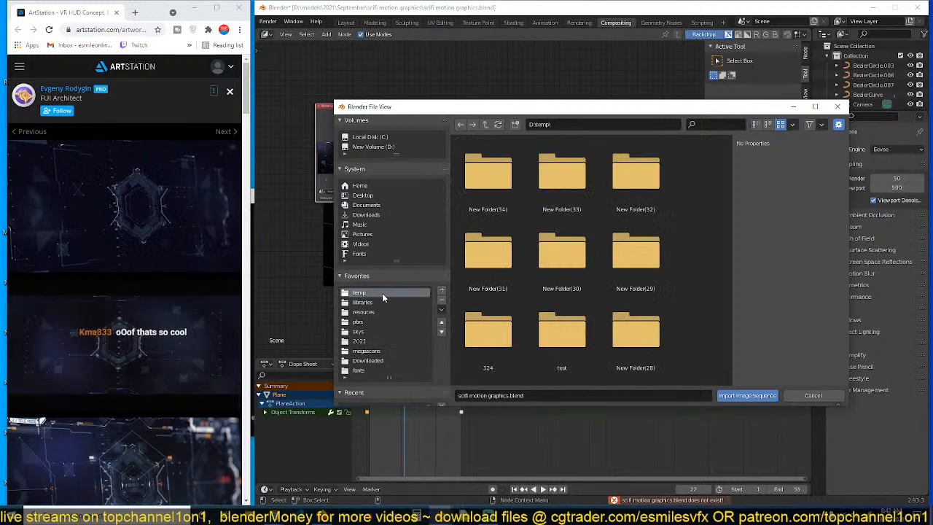
pyautogui.doubleClick(499, 186)
pyautogui.press('a')
pyautogui.click(747, 395)
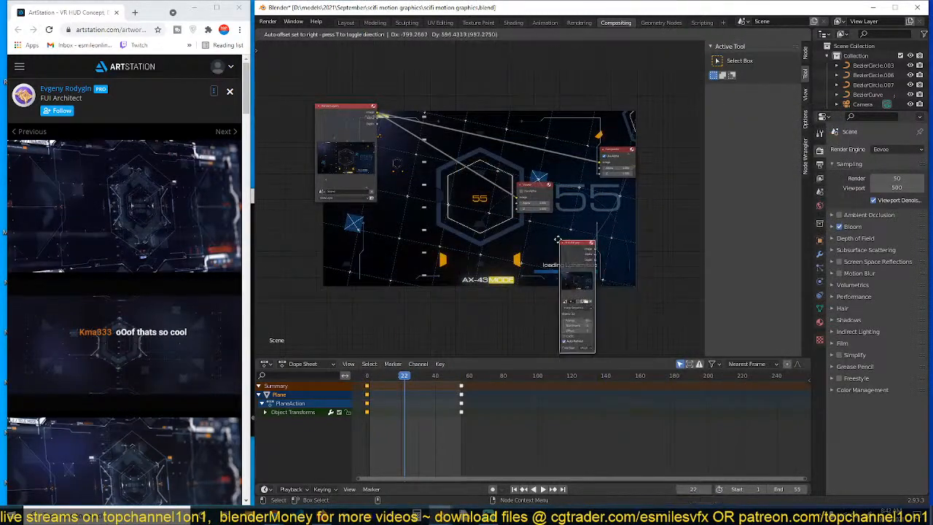
pyautogui.click(435, 215)
# Preview the image sequence node through the Viewer and move the Render Layers node out of the way
pyautogui.moveTo(441, 218); pyautogui.dragTo(374, 211)
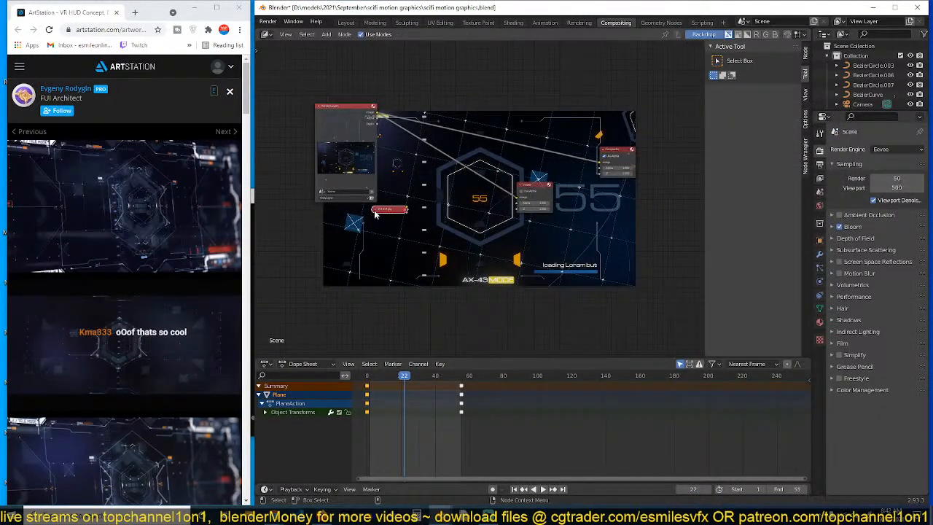
pyautogui.click(375, 210)
pyautogui.keyDown('ctrl'); pyautogui.keyDown('shift'); pyautogui.click(385, 212); pyautogui.keyUp('shift'); pyautogui.keyUp('ctrl')
pyautogui.moveTo(346, 118); pyautogui.dragTo(631, 261)
pyautogui.moveTo(502, 234); pyautogui.dragTo(545, 312, button='middle')
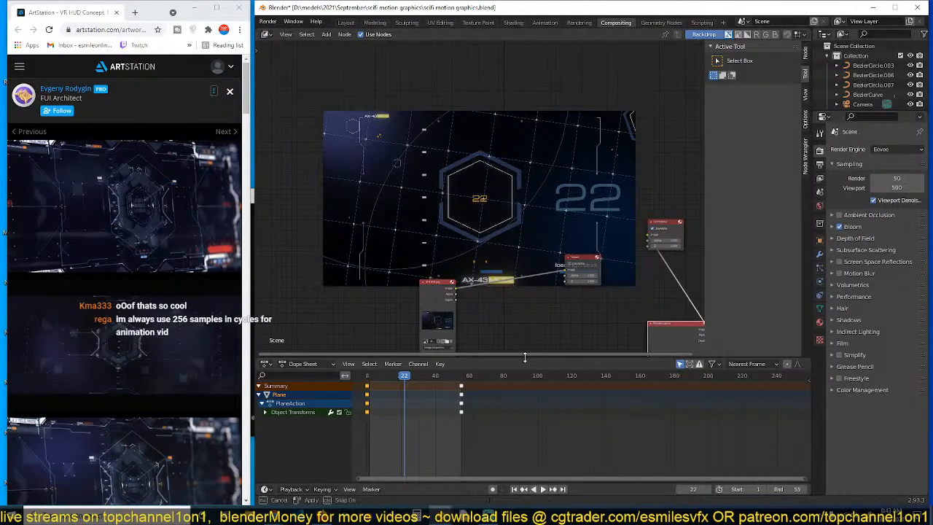
# Enlarge the Dope Sheet area, switch it to the Compositor, and clear the nodes off the upper area's backdrop
pyautogui.moveTo(524, 357); pyautogui.dragTo(524, 281)
pyautogui.click(265, 288)
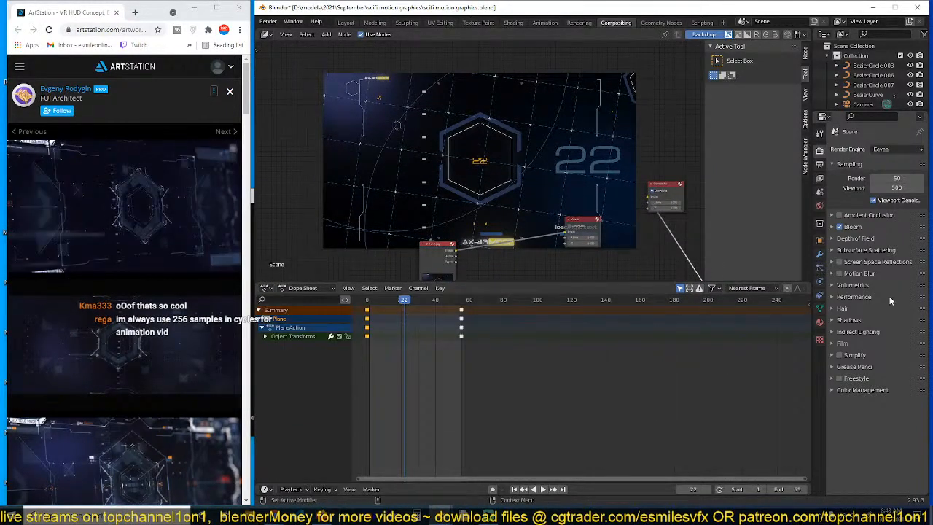
pyautogui.click(266, 288)
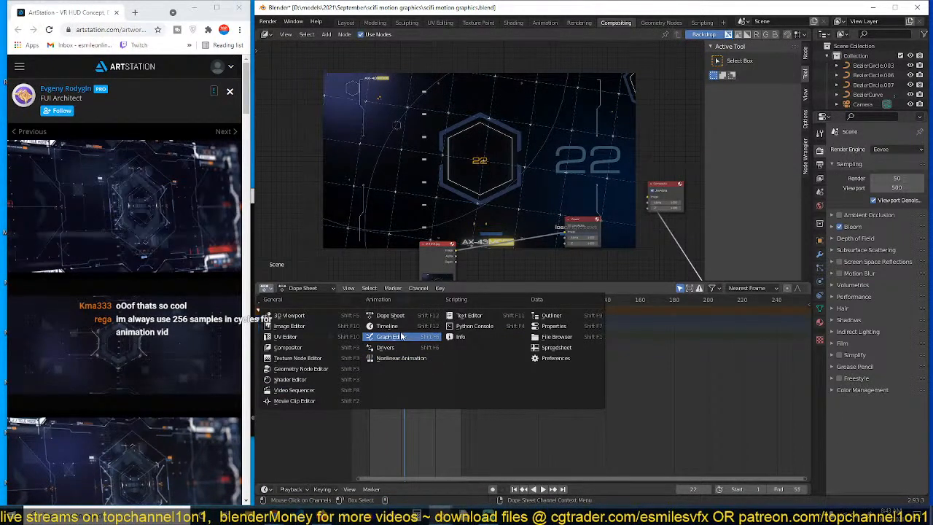
pyautogui.click(319, 347)
pyautogui.scroll(4, 412, 345)
pyautogui.scroll(1, 439, 159)
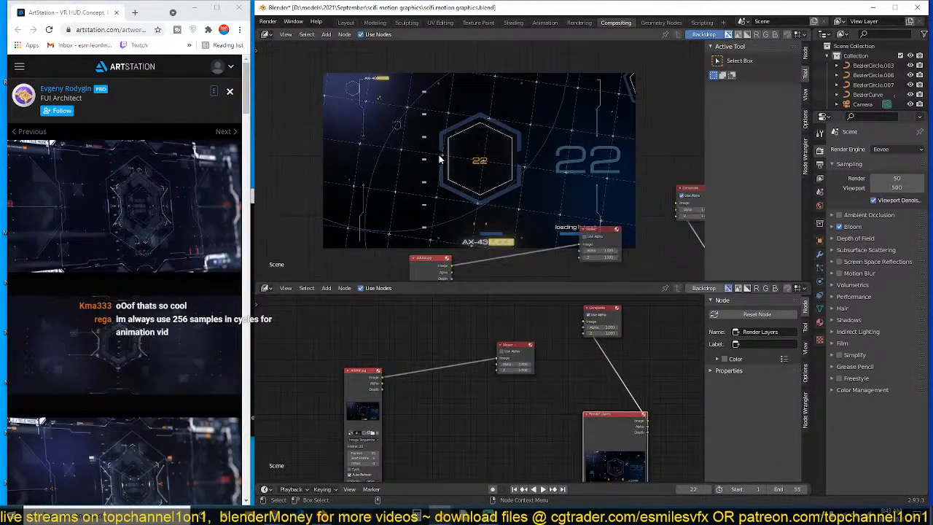
pyautogui.moveTo(442, 187); pyautogui.dragTo(394, 252, button='middle')
pyautogui.scroll(2, 395, 252)
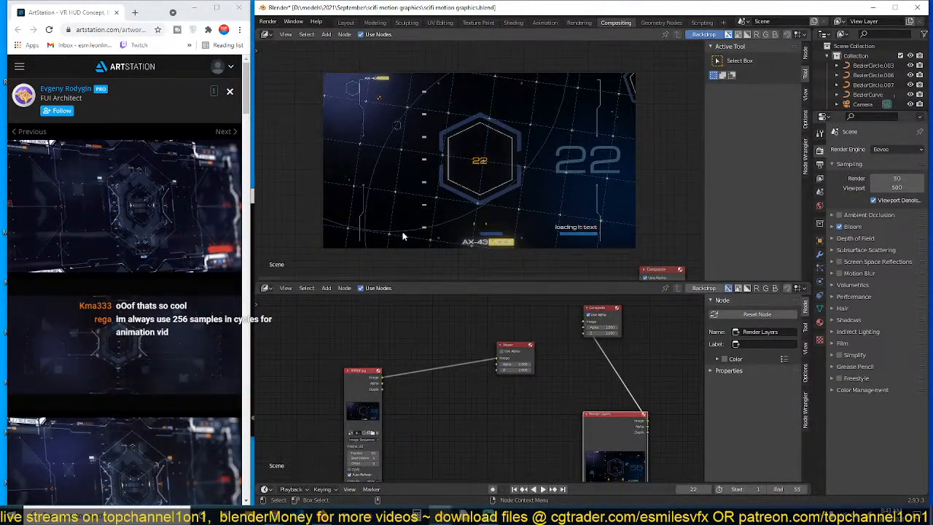
# Spread the image sequence and Render Layers nodes apart and disconnect Render Layers from the Composite node
pyautogui.scroll(3, 474, 393)
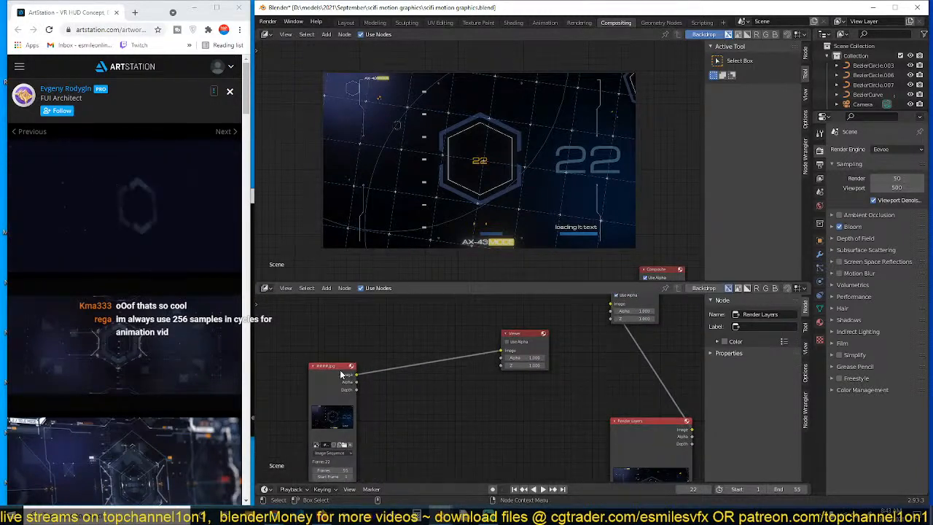
pyautogui.moveTo(340, 370); pyautogui.dragTo(293, 338)
pyautogui.moveTo(641, 434); pyautogui.dragTo(465, 421)
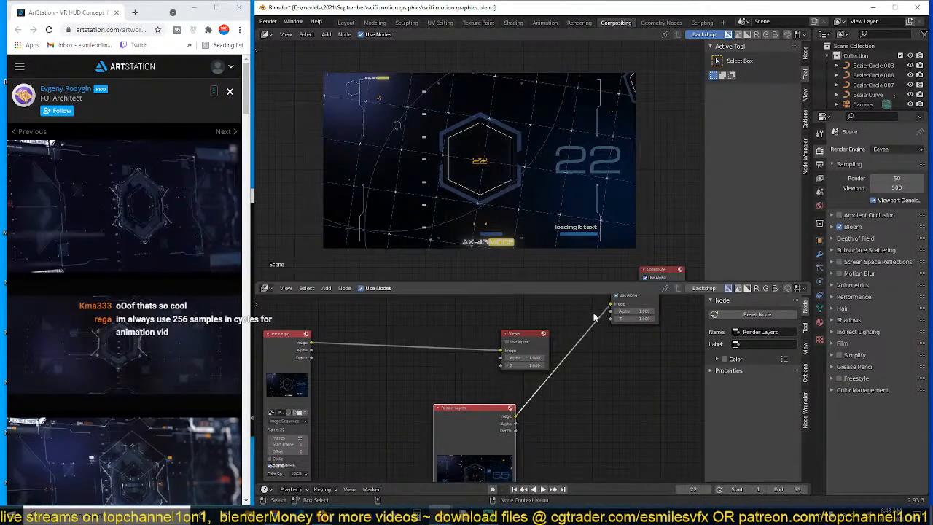
pyautogui.moveTo(610, 304); pyautogui.dragTo(590, 328)
pyautogui.moveTo(333, 351); pyautogui.dragTo(428, 363, button='middle')
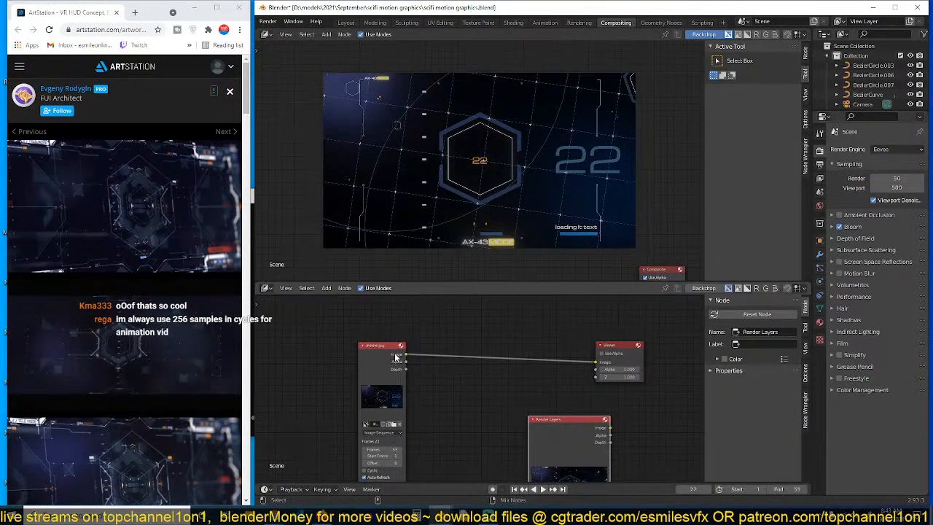
pyautogui.moveTo(381, 352); pyautogui.dragTo(340, 339)
# Enable Cyclic on the image sequence node and move it further away from the Viewer node
pyautogui.scroll(1, 379, 324)
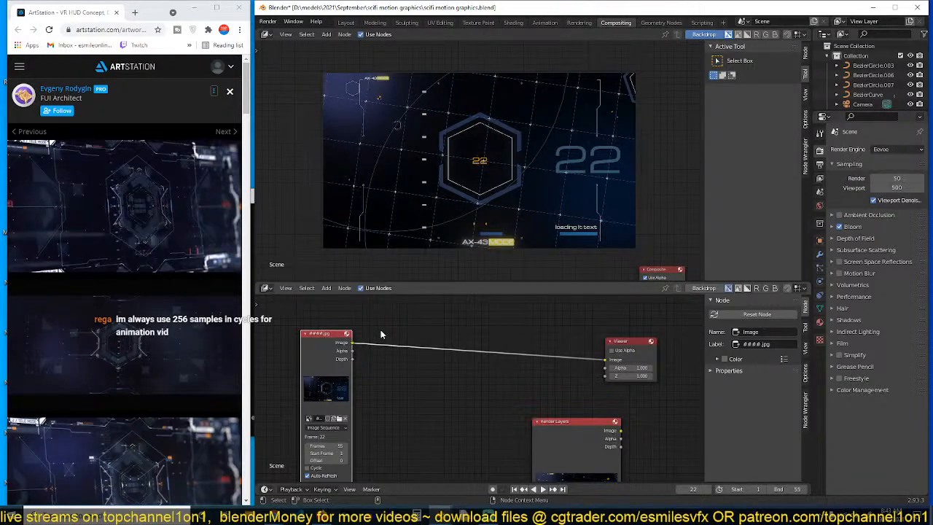
pyautogui.click(408, 345)
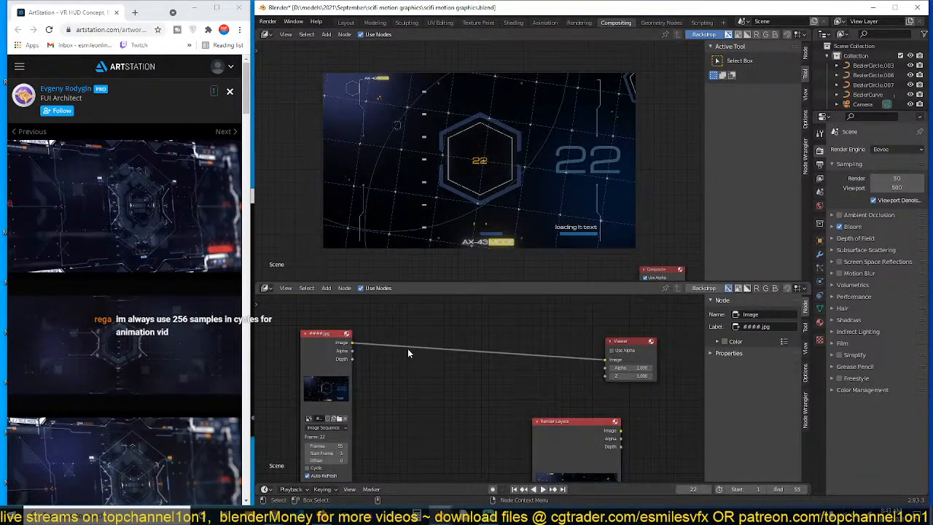
pyautogui.scroll(1, 394, 352)
pyautogui.moveTo(329, 345); pyautogui.dragTo(302, 342)
pyautogui.moveTo(360, 403); pyautogui.dragTo(399, 367, button='middle')
pyautogui.moveTo(464, 319); pyautogui.dragTo(411, 338, button='middle')
pyautogui.hotkey('shift', 'a')
pyautogui.moveTo(379, 367)
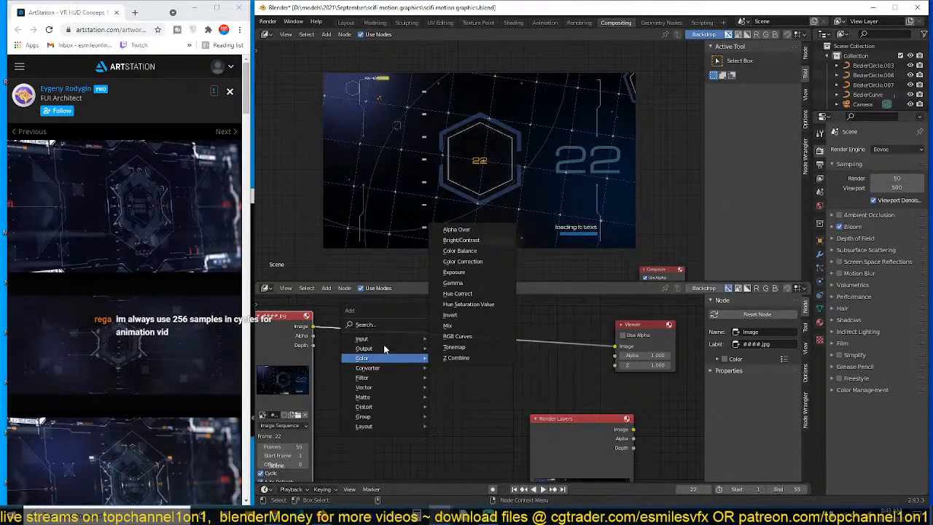
pyautogui.moveTo(387, 339)
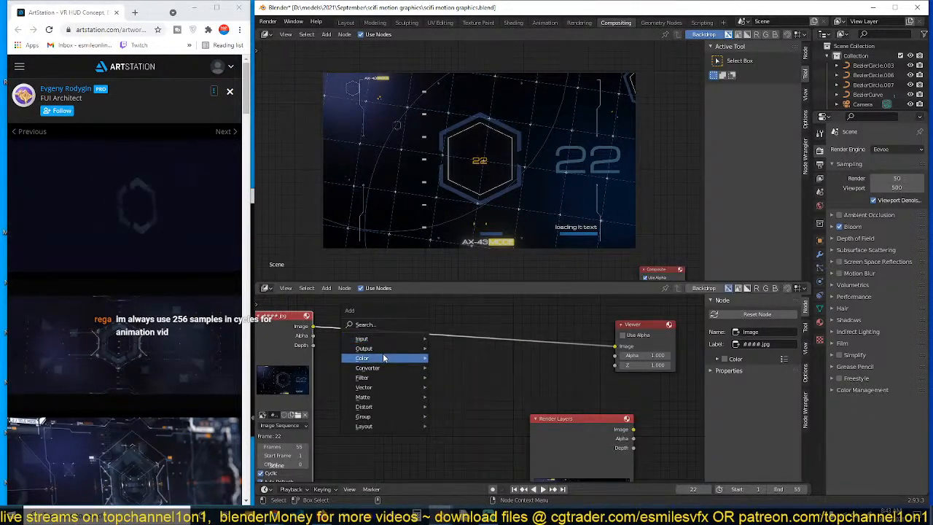
pyautogui.moveTo(376, 387)
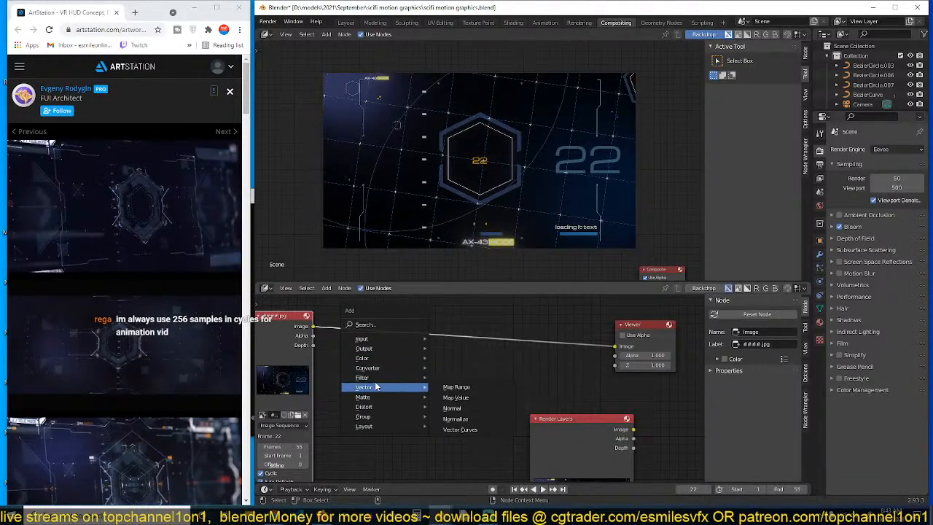
pyautogui.moveTo(364, 421)
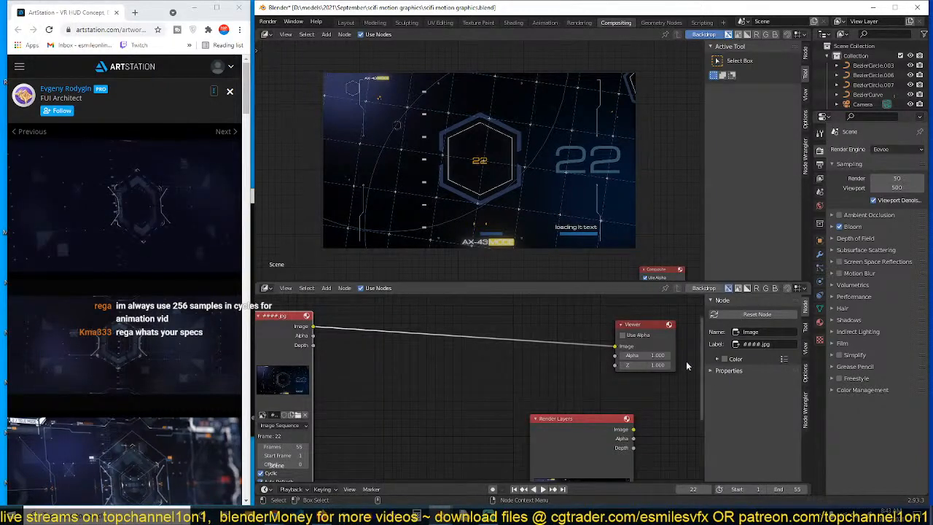
# Try a Double Edge Mask node with the image sequence as its inner mask, preview it, and delete it
pyautogui.hotkey('shift', 'a')
pyautogui.moveTo(330, 368)
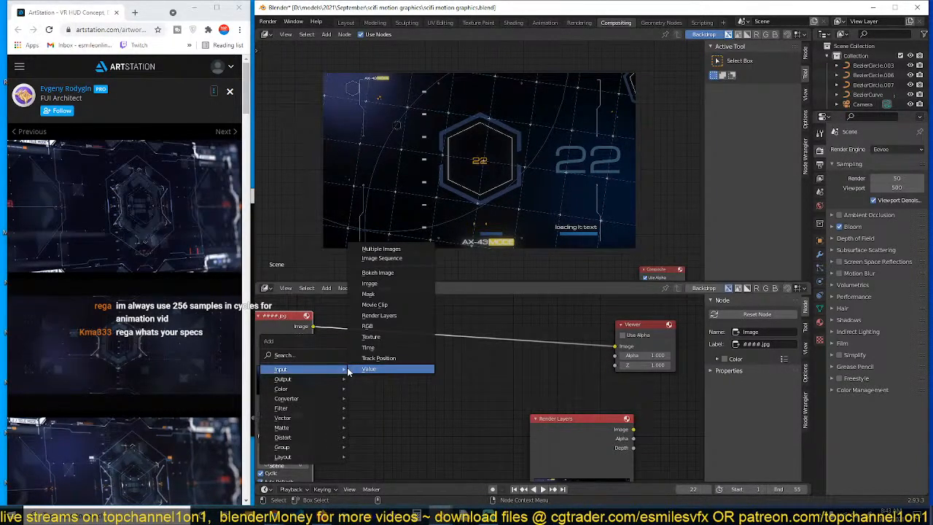
pyautogui.moveTo(319, 398)
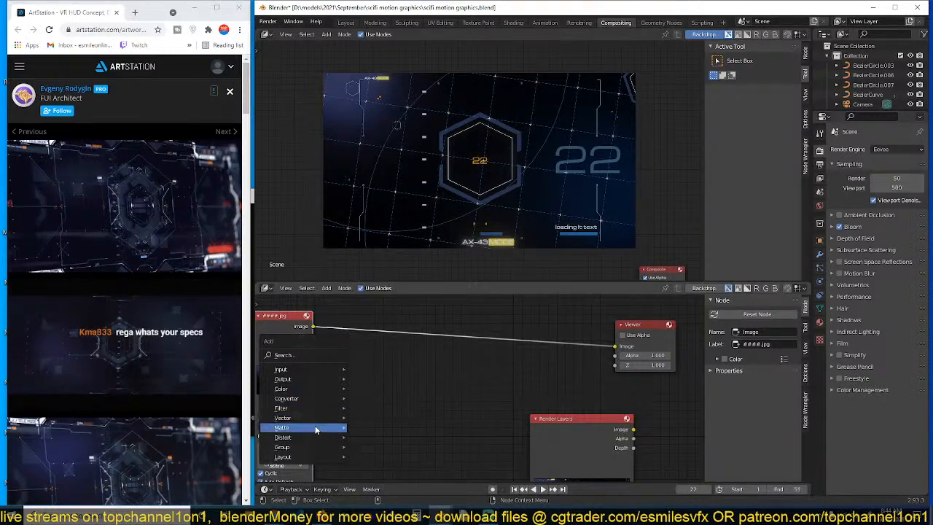
pyautogui.moveTo(310, 438)
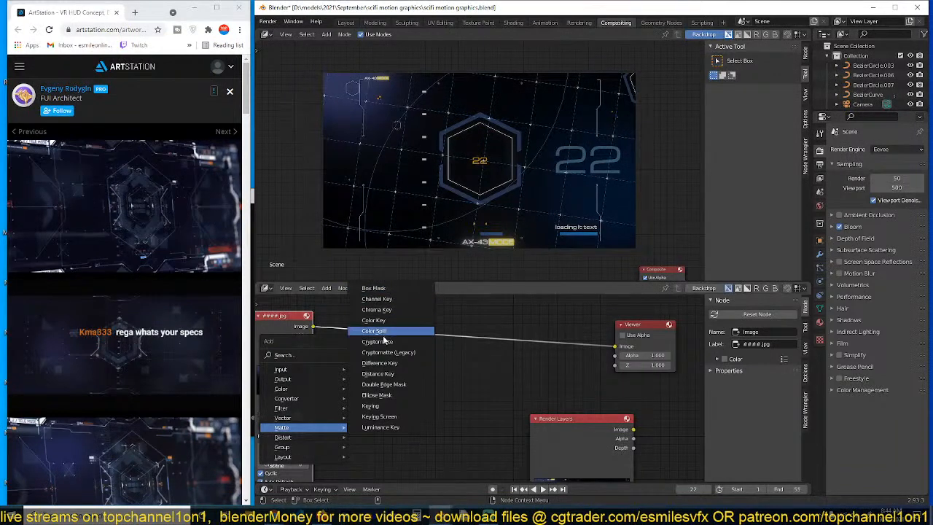
pyautogui.click(393, 384)
pyautogui.click(426, 378)
pyautogui.keyDown('ctrl'); pyautogui.keyDown('shift'); pyautogui.click(427, 378); pyautogui.keyUp('shift'); pyautogui.keyUp('ctrl')
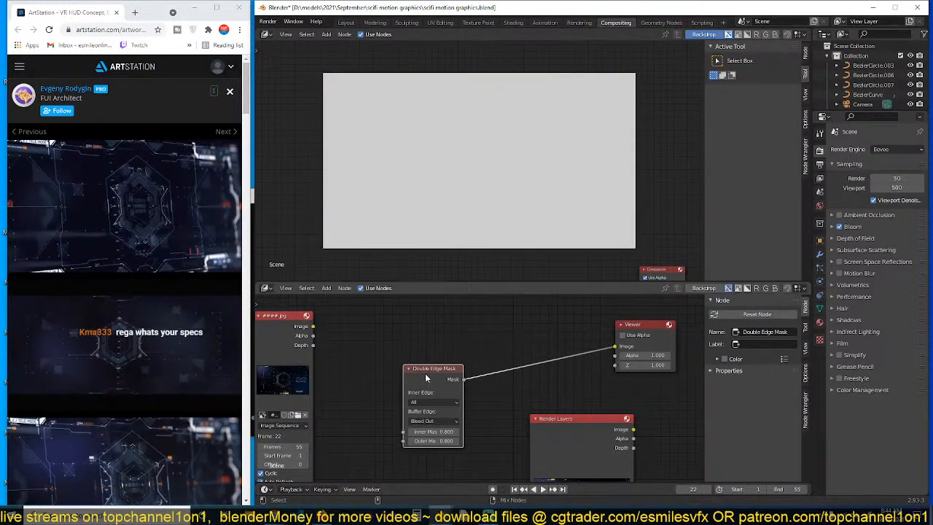
pyautogui.moveTo(314, 326); pyautogui.dragTo(405, 432)
pyautogui.click(425, 379)
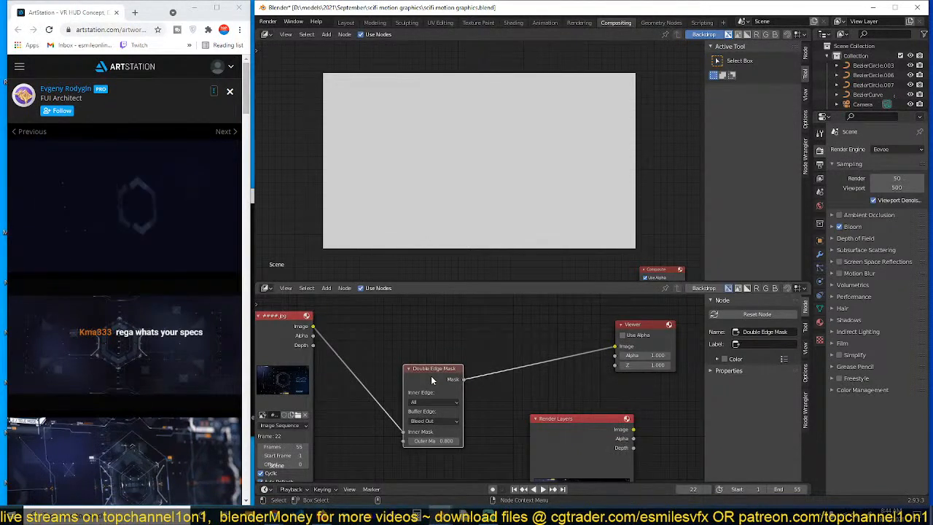
pyautogui.press('Delete')
# Add an Ellipse Mask node between the image sequence and the Viewer, and preview its mask output
pyautogui.hotkey('shift', 'a')
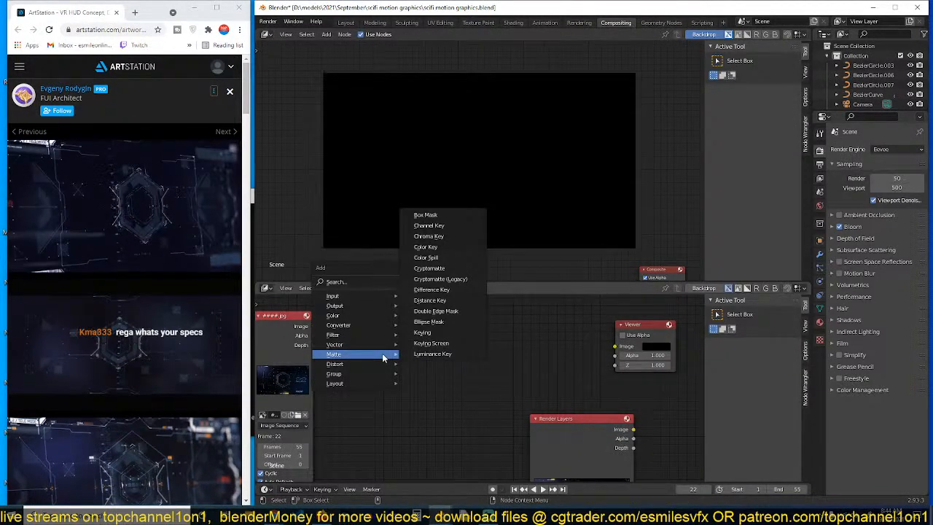
pyautogui.click(428, 321)
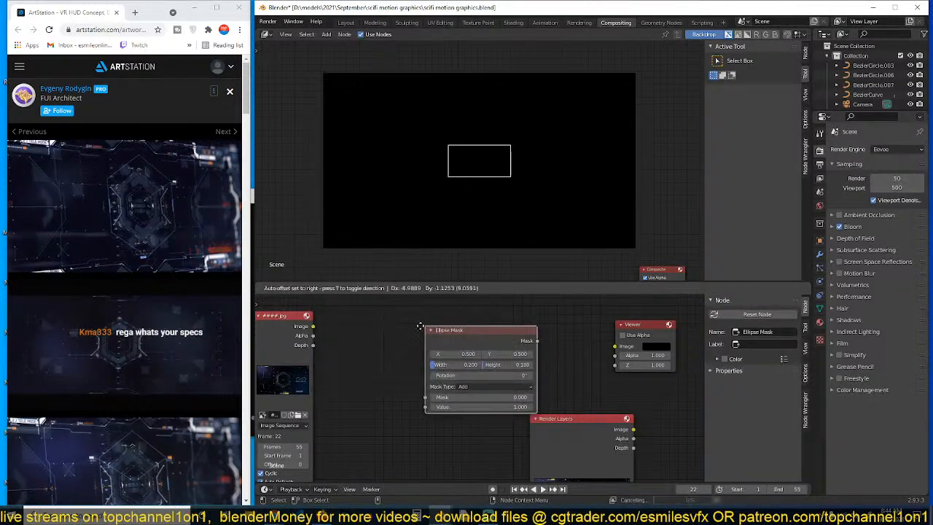
pyautogui.click(362, 323)
pyautogui.keyDown('ctrl'); pyautogui.keyDown('shift'); pyautogui.click(409, 329); pyautogui.keyUp('shift'); pyautogui.keyUp('ctrl')
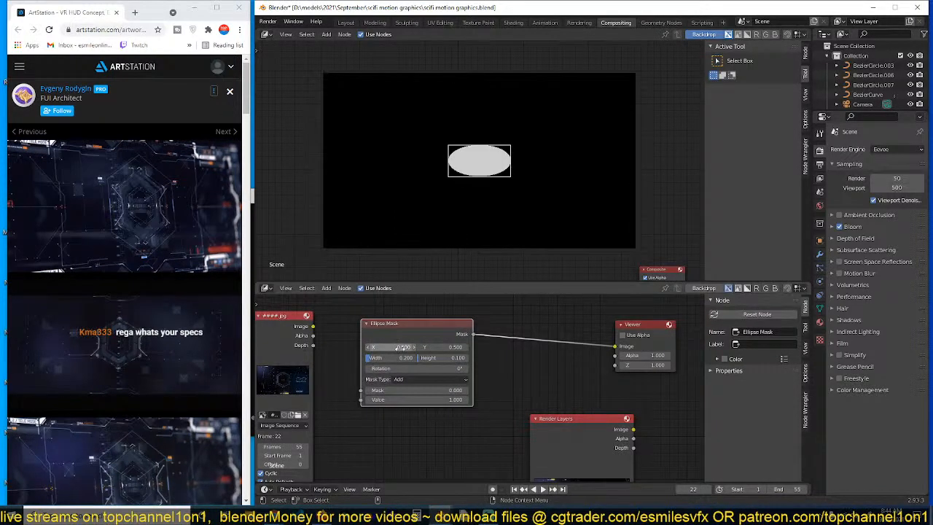
# Try a Y position of 1 for the ellipse mask and return it to 0.5
pyautogui.write('1')
pyautogui.press('Return')
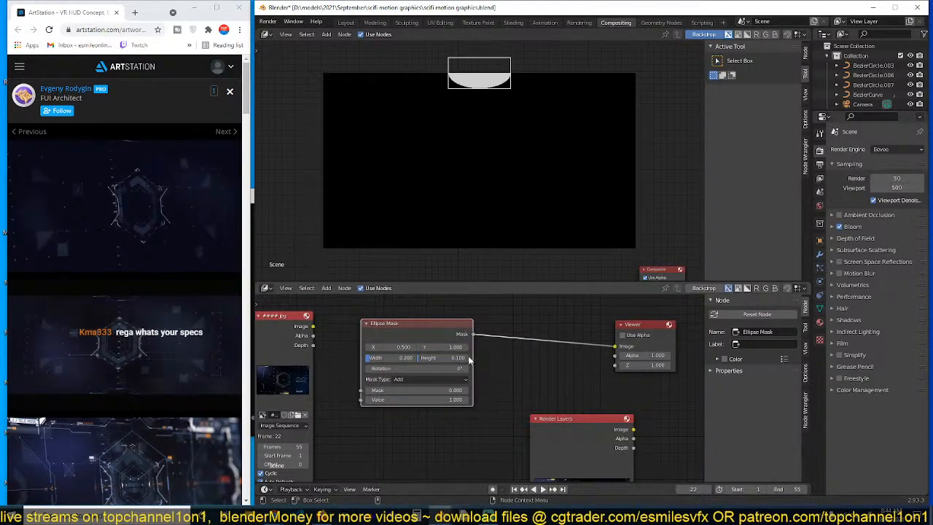
pyautogui.click(452, 347)
pyautogui.write('.5')
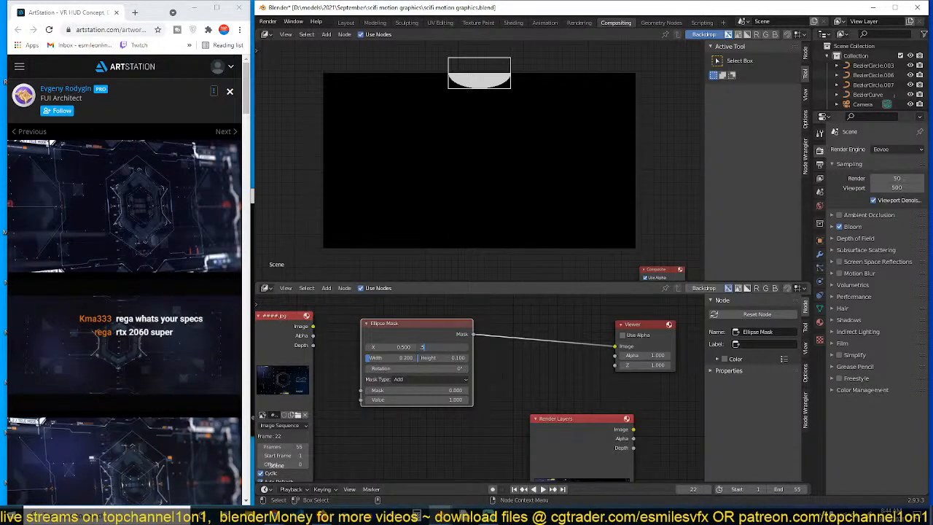
pyautogui.press('Return')
# Size the ellipse mask to nearly fill the frame, with a height of about 0.567 and a width of about 0.983
pyautogui.doubleClick(446, 358)
pyautogui.write('1')
pyautogui.press('Return')
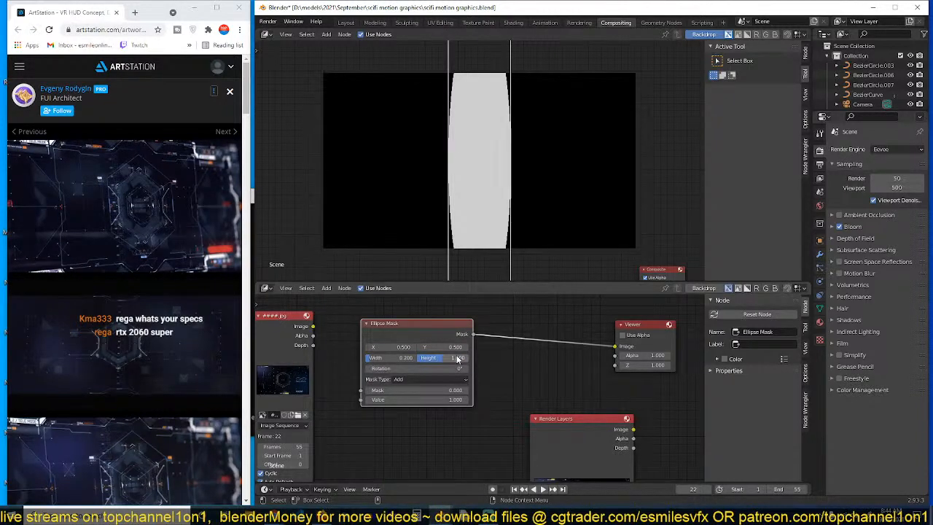
pyautogui.moveTo(446, 358); pyautogui.dragTo(436, 357)
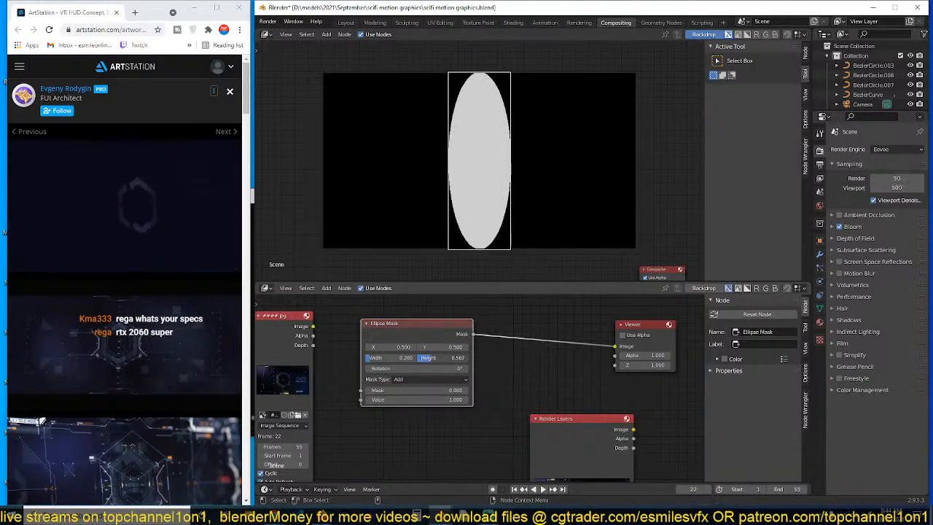
pyautogui.doubleClick(398, 359)
pyautogui.write('1')
pyautogui.press('Return')
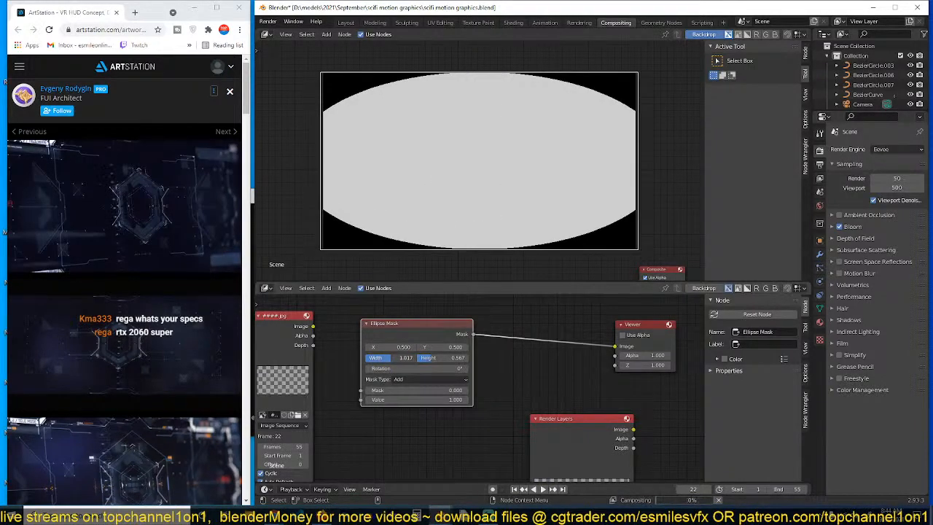
# Insert a Blur node between the Ellipse Mask and the Viewer, and set its X and Y blur to 135
pyautogui.moveTo(411, 334); pyautogui.dragTo(402, 327)
pyautogui.hotkey('shift', 'a')
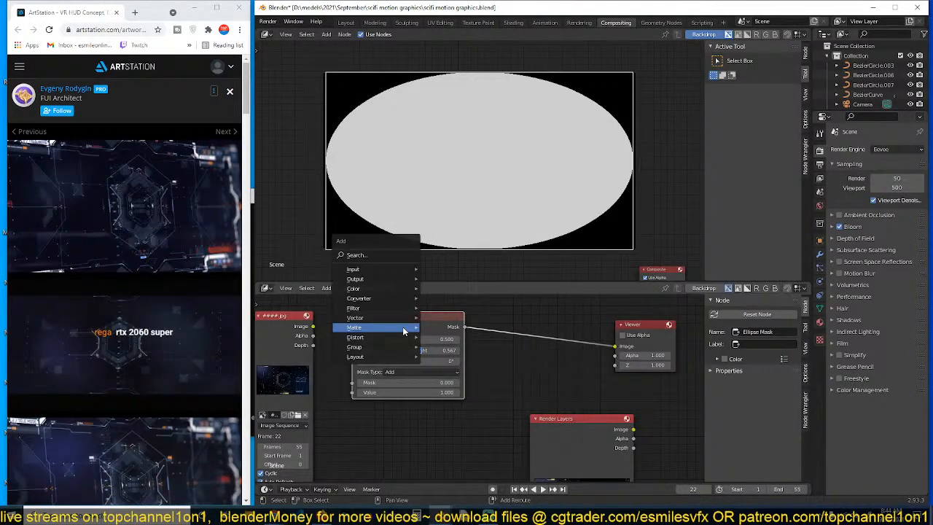
pyautogui.moveTo(366, 312)
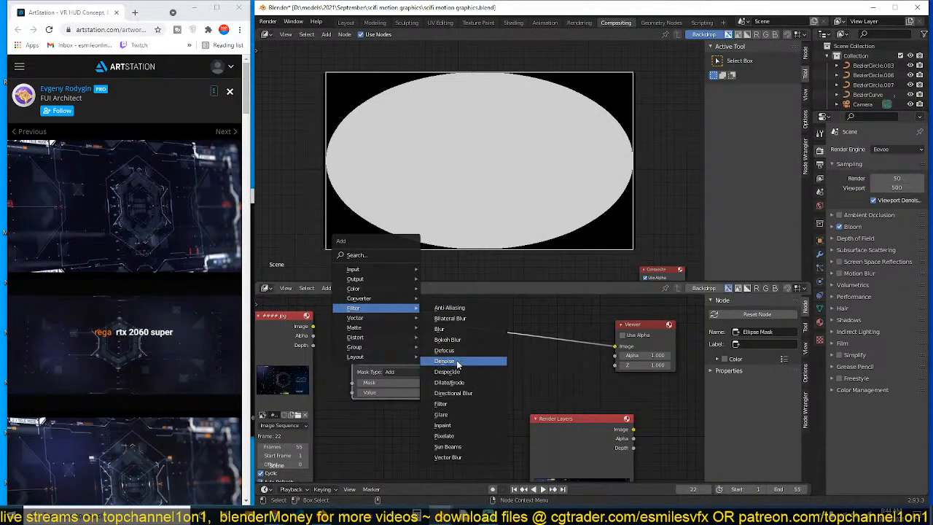
pyautogui.click(440, 329)
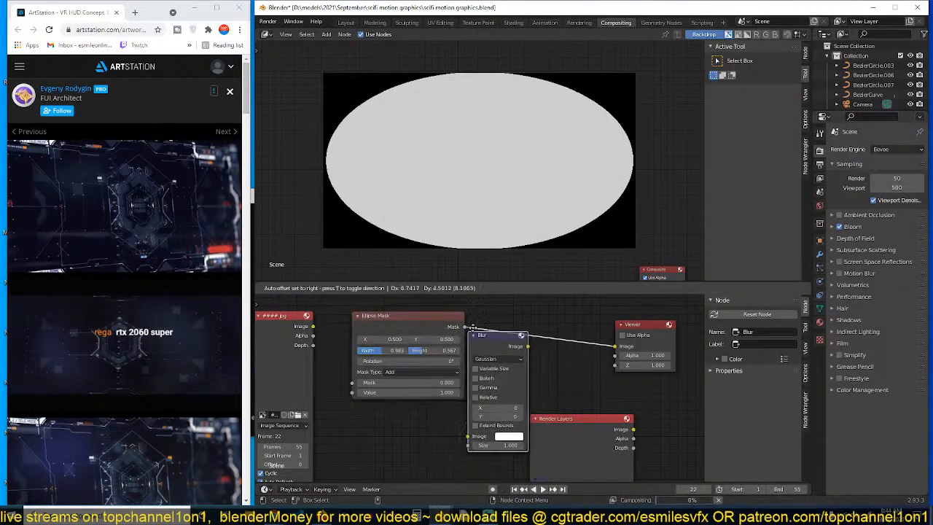
pyautogui.click(533, 394)
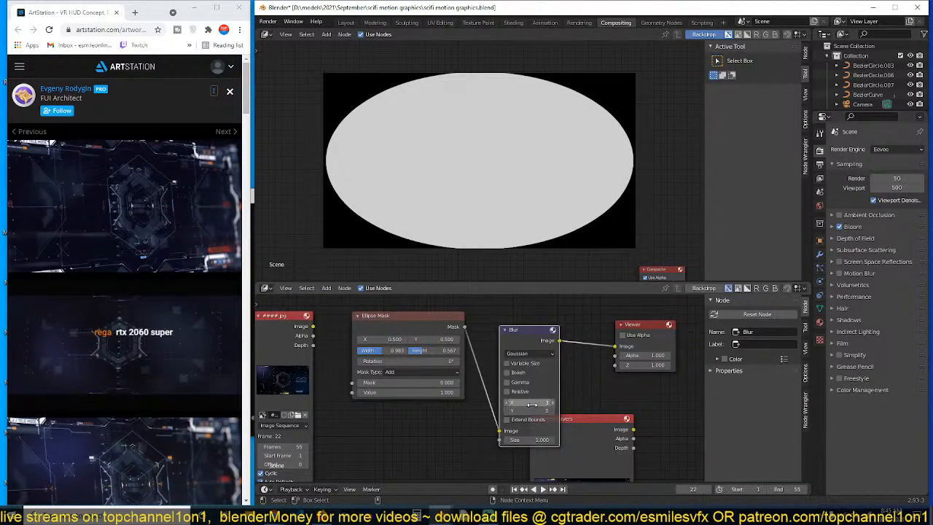
pyautogui.moveTo(529, 402); pyautogui.dragTo(594, 411)
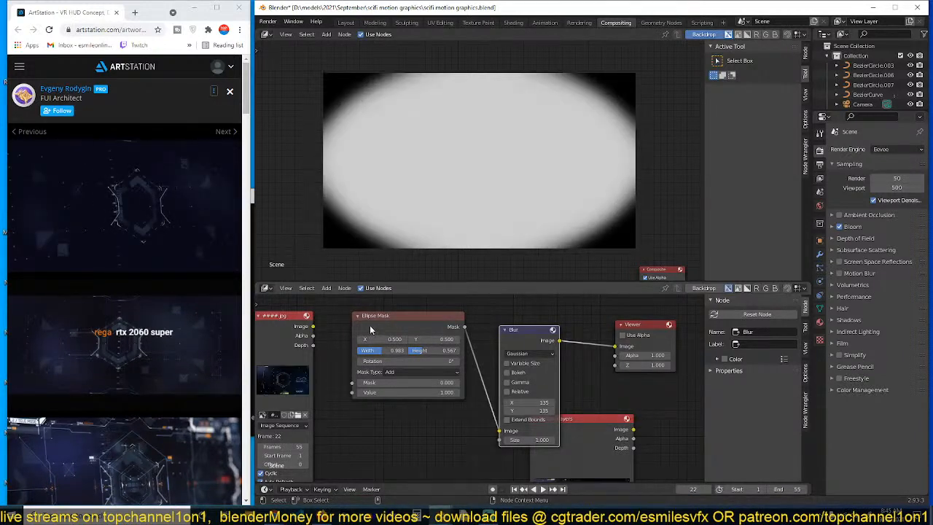
# Arrange the Ellipse Mask and Blur nodes above the image sequence node, leaving a clear gap between them
pyautogui.scroll(-6, 370, 329)
pyautogui.moveTo(525, 333); pyautogui.dragTo(411, 368)
pyautogui.press('g')
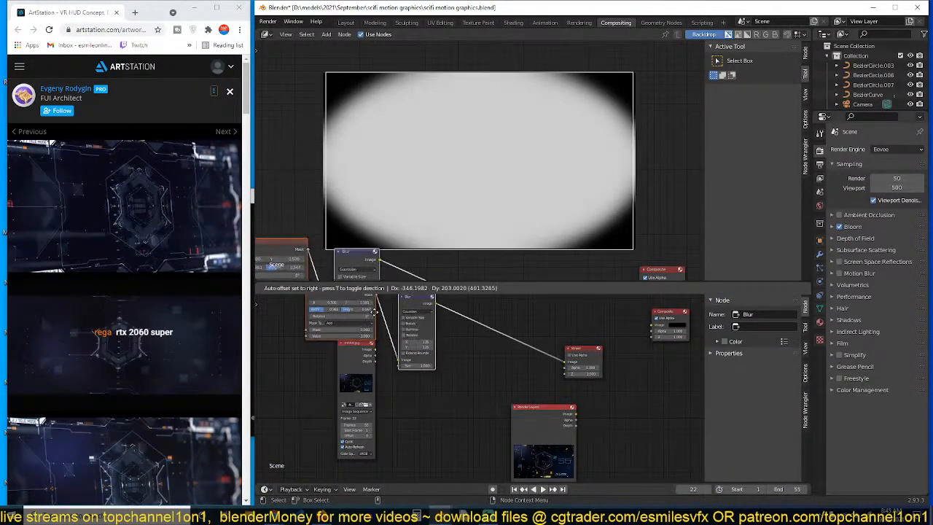
pyautogui.click(377, 307)
pyautogui.moveTo(381, 343); pyautogui.dragTo(375, 365, button='middle')
pyautogui.moveTo(353, 374); pyautogui.dragTo(353, 403)
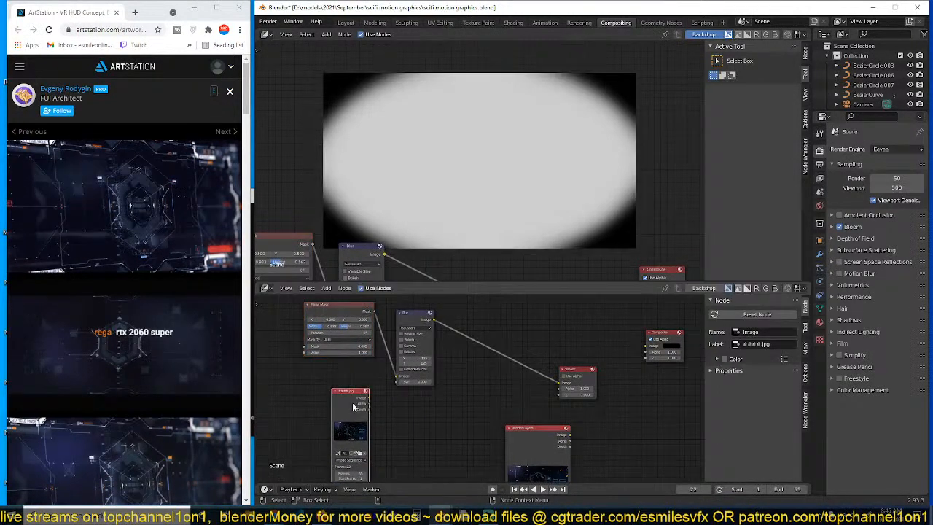
# Combine the image sequence and the blurred mask with a Mix node set to Multiply, using the image sequence as first input
pyautogui.keyDown('ctrl'); pyautogui.keyDown('shift'); pyautogui.moveTo(352, 407); pyautogui.dragTo(411, 366, button='right'); pyautogui.keyUp('shift'); pyautogui.keyUp('ctrl')
pyautogui.click(457, 365)
pyautogui.scroll(4, 466, 390)
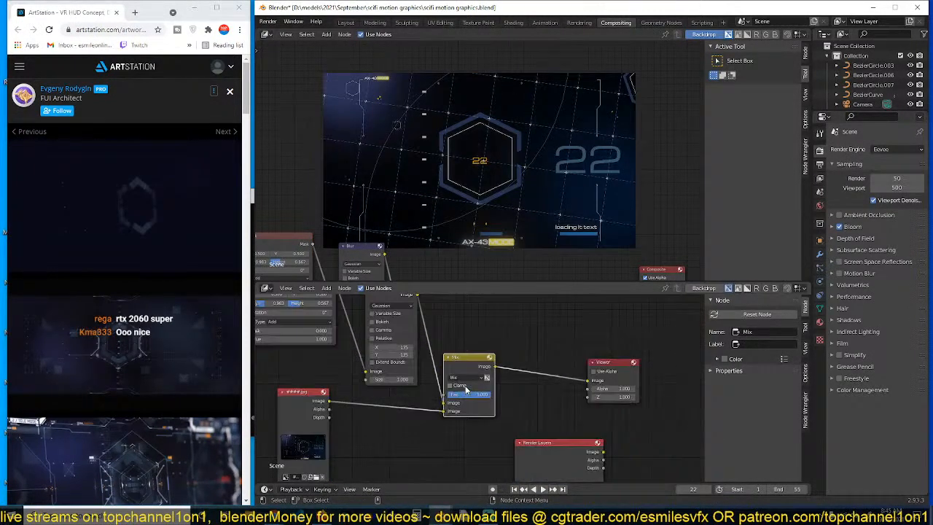
pyautogui.click(465, 378)
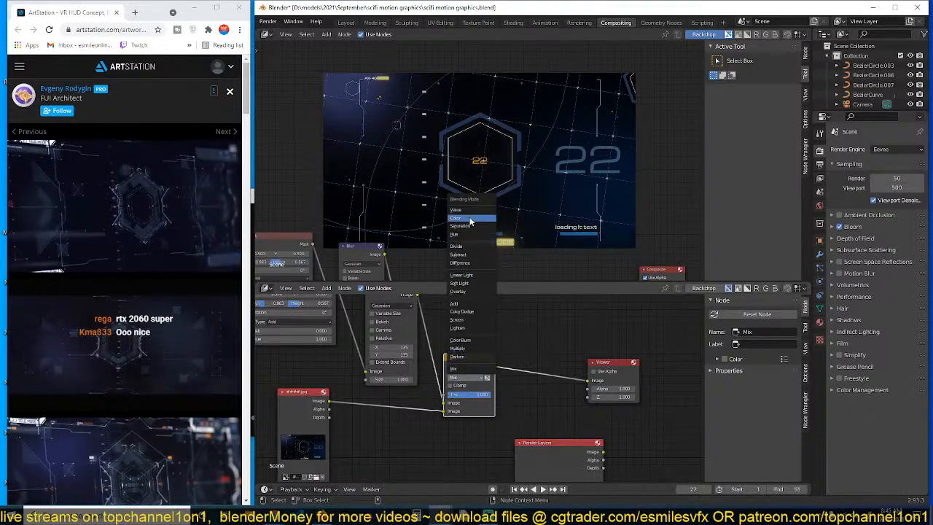
pyautogui.click(457, 349)
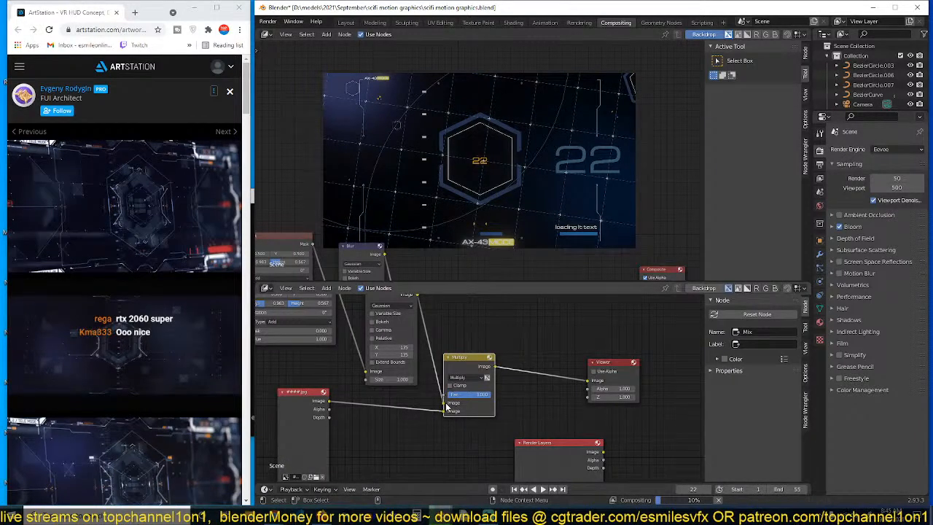
pyautogui.moveTo(444, 403); pyautogui.dragTo(443, 411)
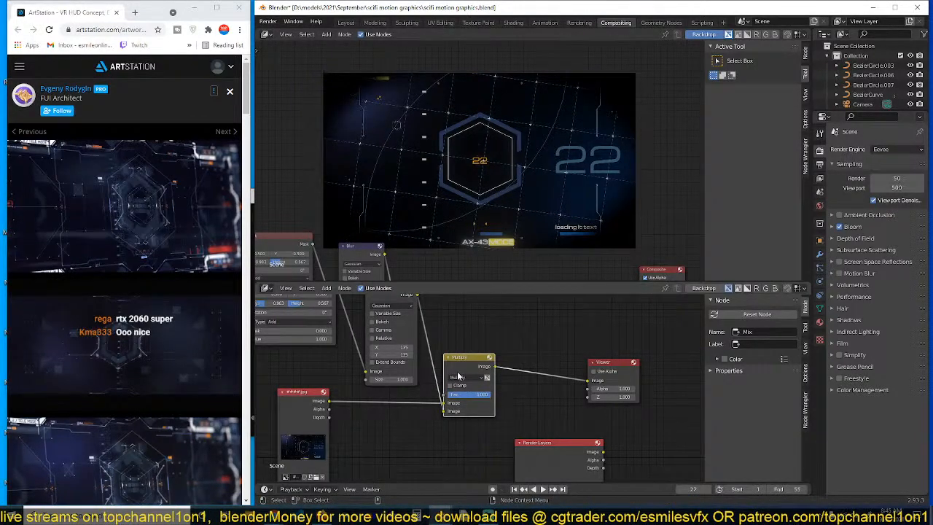
# Move the Multiply node toward the Viewer, set its factor to 0.533, and play the animation to preview the vignette
pyautogui.moveTo(470, 366); pyautogui.dragTo(502, 388)
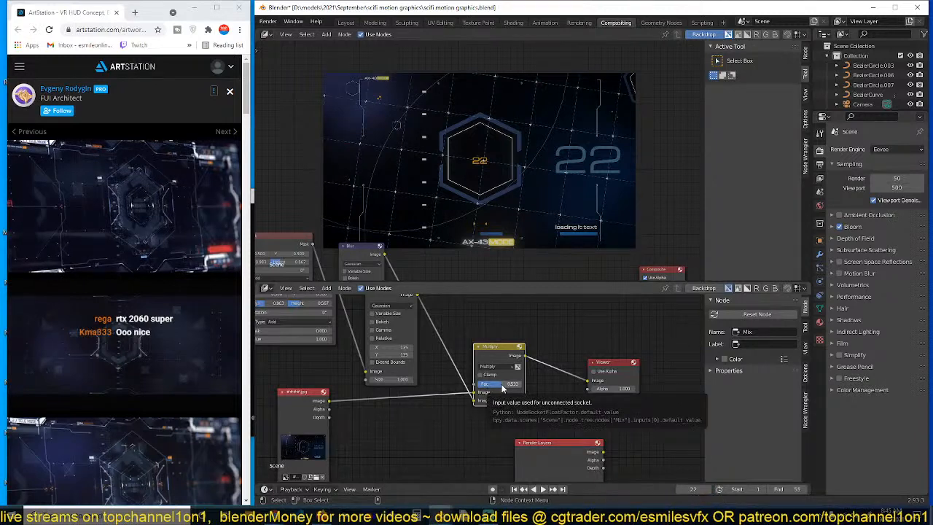
pyautogui.moveTo(508, 383); pyautogui.dragTo(447, 391, button='middle')
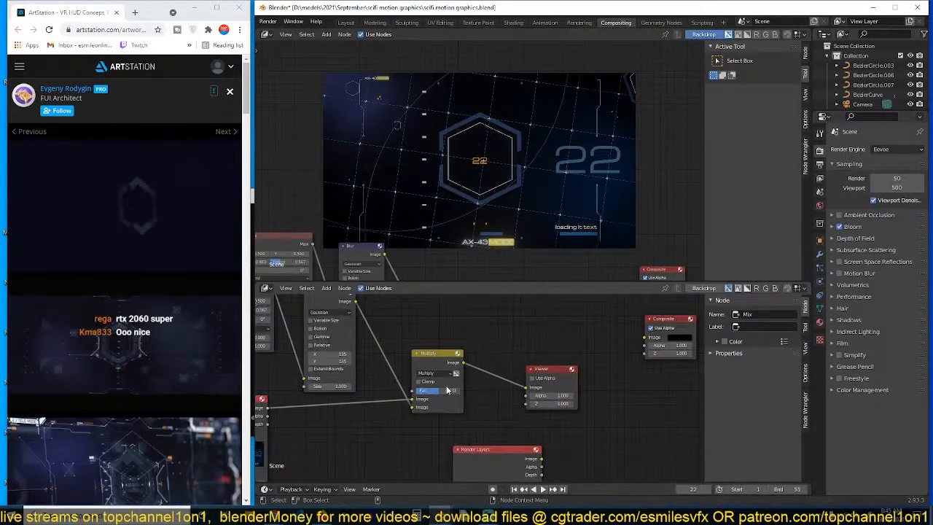
pyautogui.press('space')
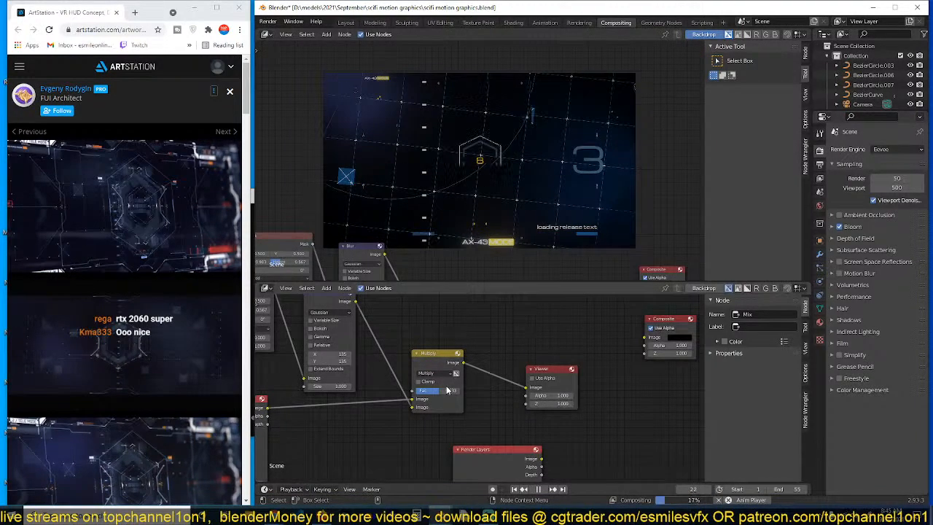
pyautogui.moveTo(446, 386); pyautogui.dragTo(501, 376, button='middle')
pyautogui.scroll(2, 390, 379)
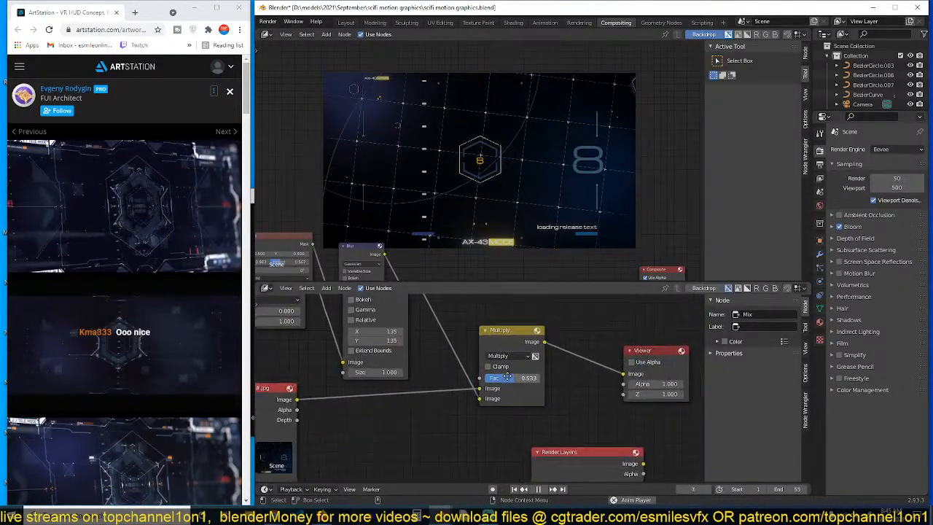
# Move the image sequence node farther away from the Multiply node to make room between them
pyautogui.scroll(-1, 390, 379)
pyautogui.moveTo(390, 379); pyautogui.dragTo(471, 362, button='middle')
pyautogui.moveTo(372, 379); pyautogui.dragTo(295, 366)
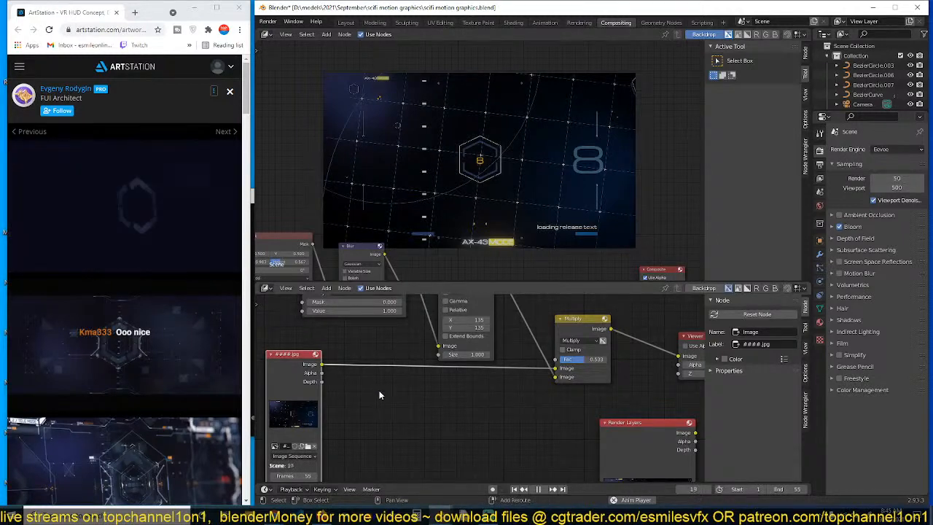
pyautogui.hotkey('shift', 'a')
pyautogui.moveTo(379, 393)
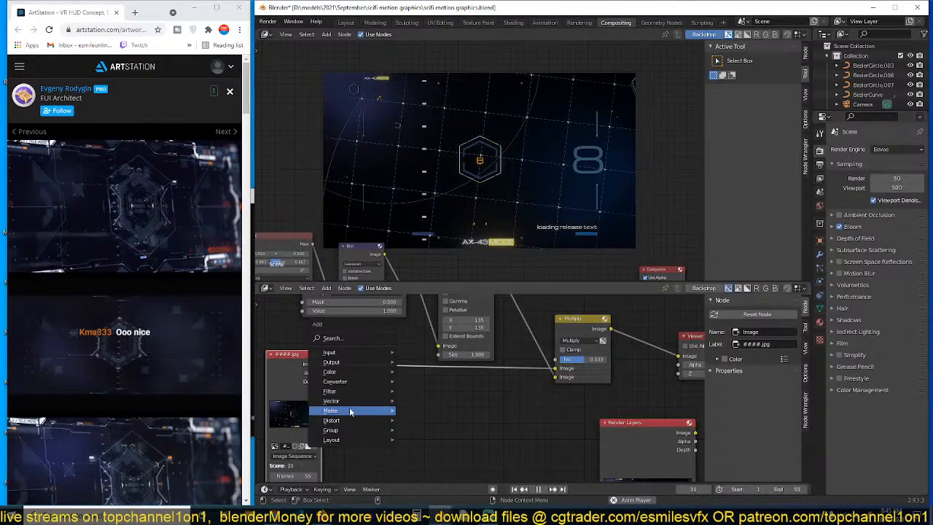
pyautogui.moveTo(359, 354)
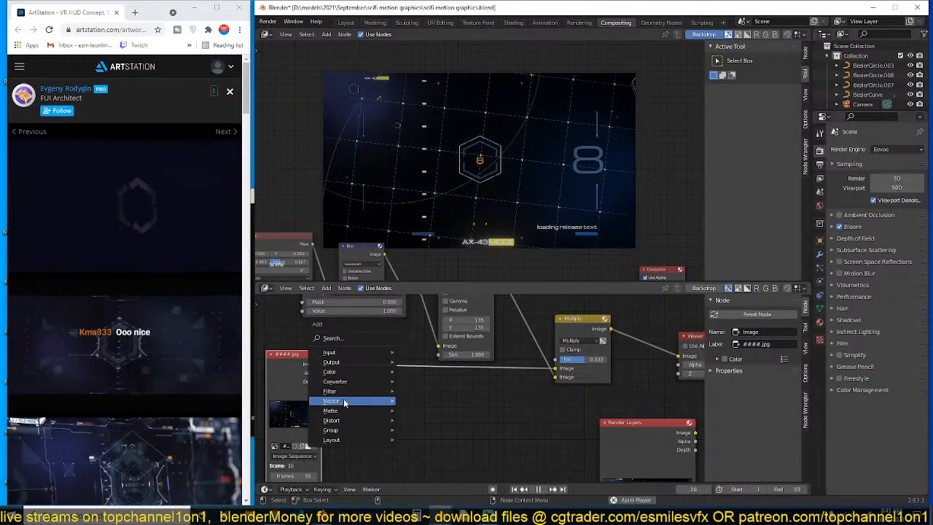
pyautogui.moveTo(343, 421)
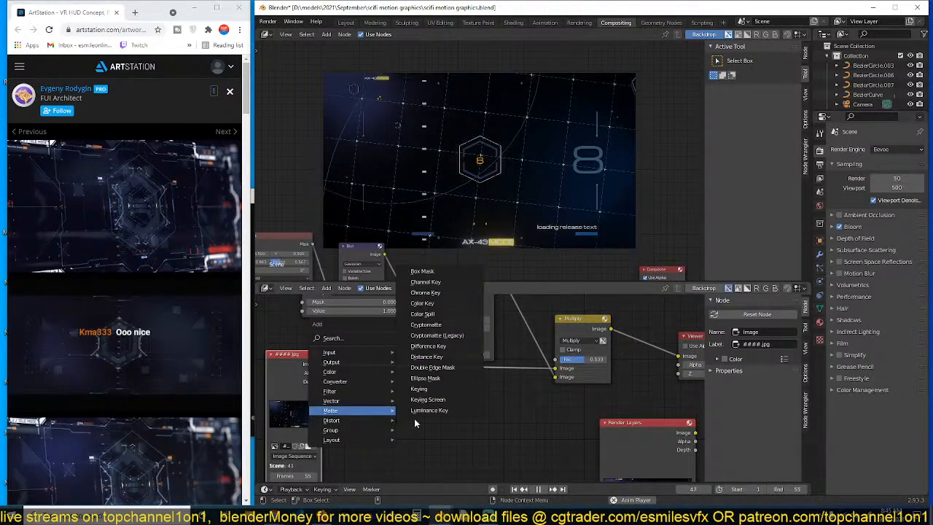
pyautogui.click(534, 421)
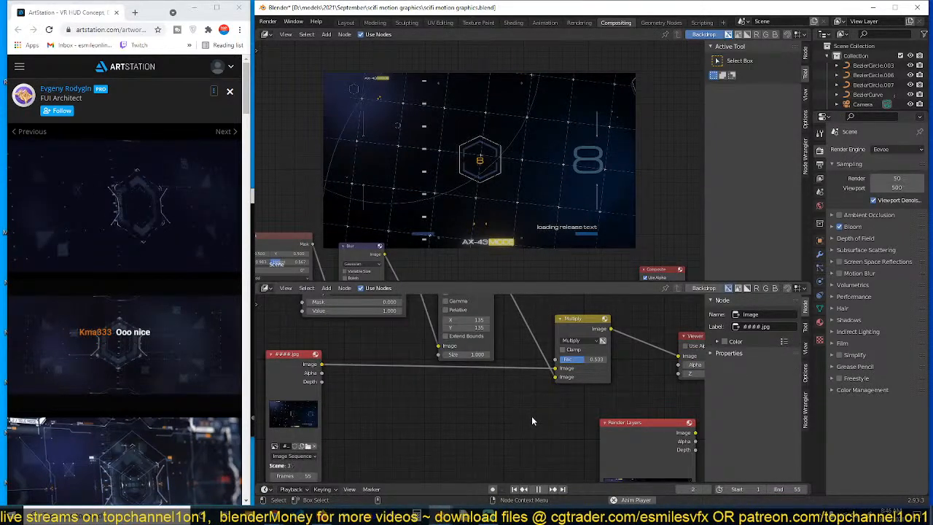